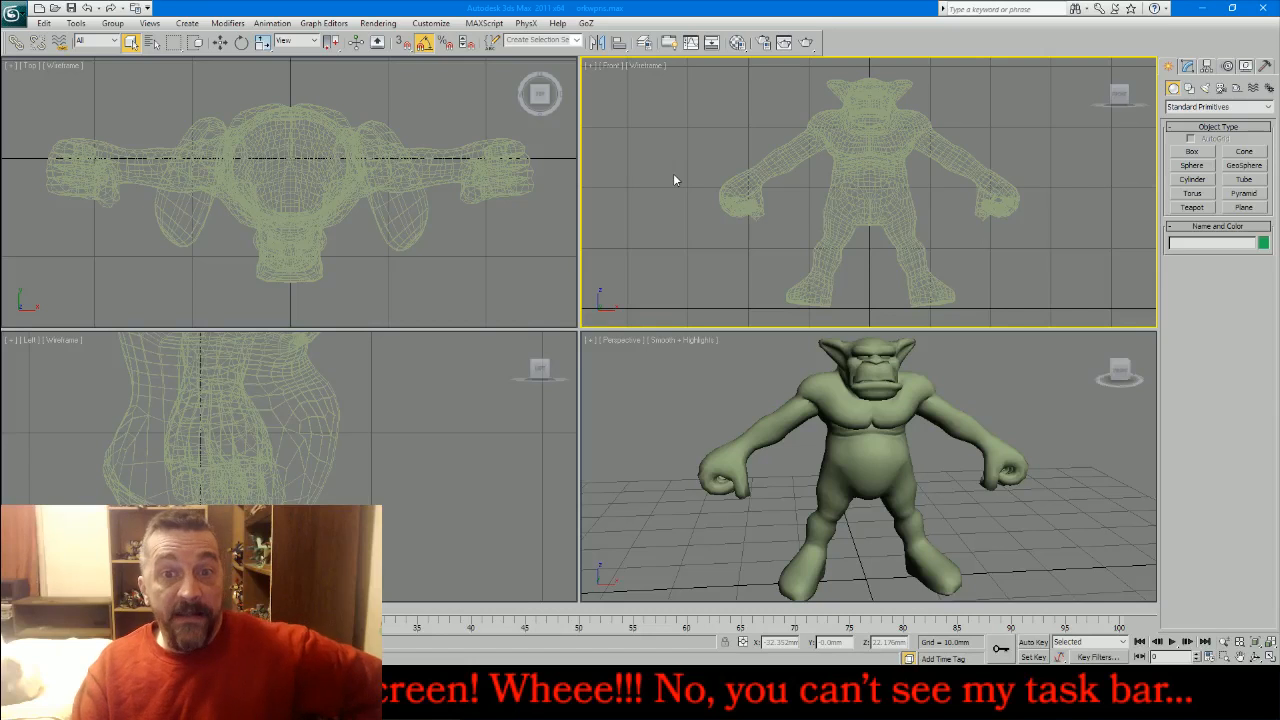
- Create a cylinder inside the orc's fist in the front view, about 1.46 mm in radius and 3.75 mm high
{"action": "scroll", "coordinate": [715, 203], "scroll_direction": "up", "scroll_amount": 5}
{"action": "scroll", "coordinate": [765, 205], "scroll_direction": "up", "scroll_amount": 2}
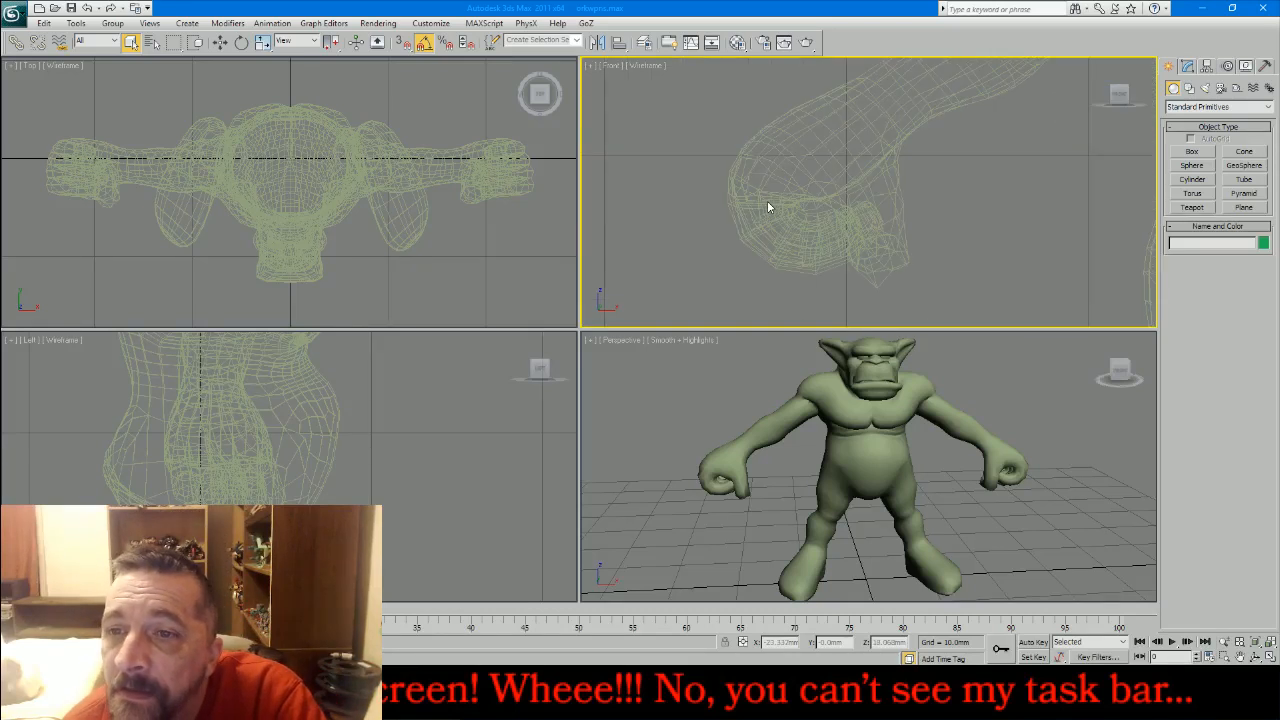
{"action": "left_click", "coordinate": [1193, 179]}
{"action": "left_click_drag", "start_coordinate": [816, 205], "coordinate": [817, 171]}
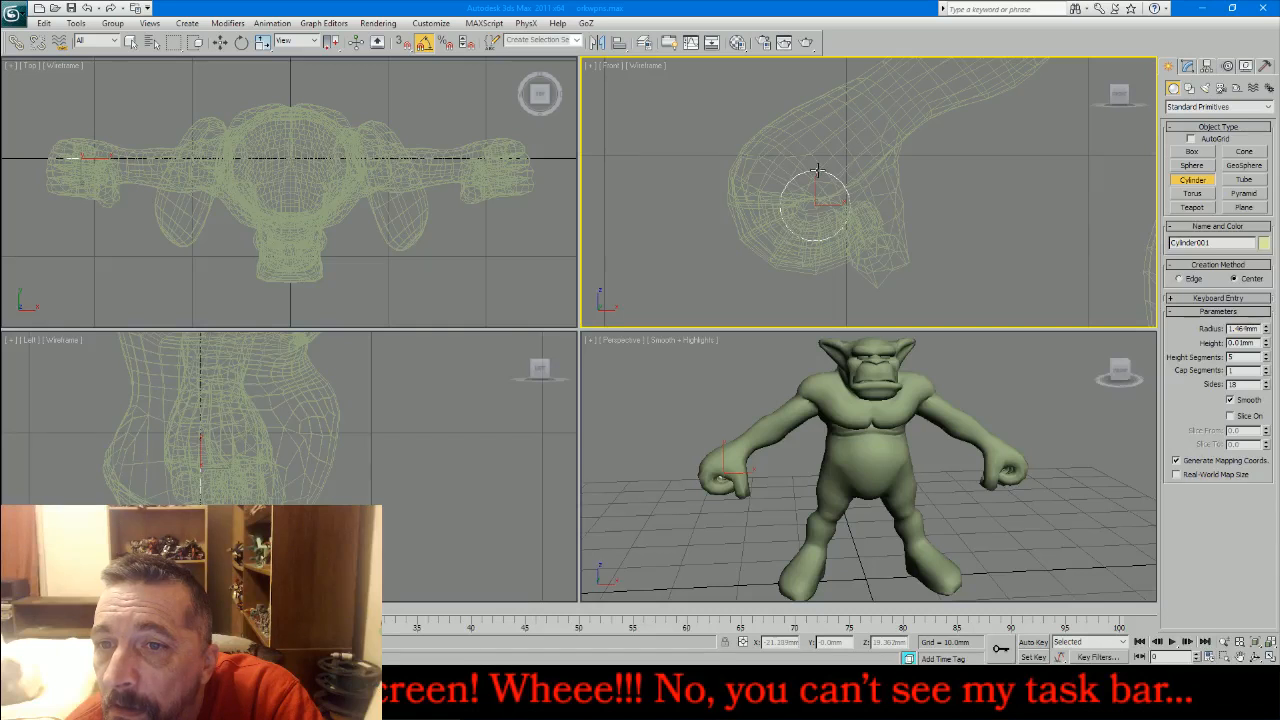
{"action": "left_click", "coordinate": [802, 81]}
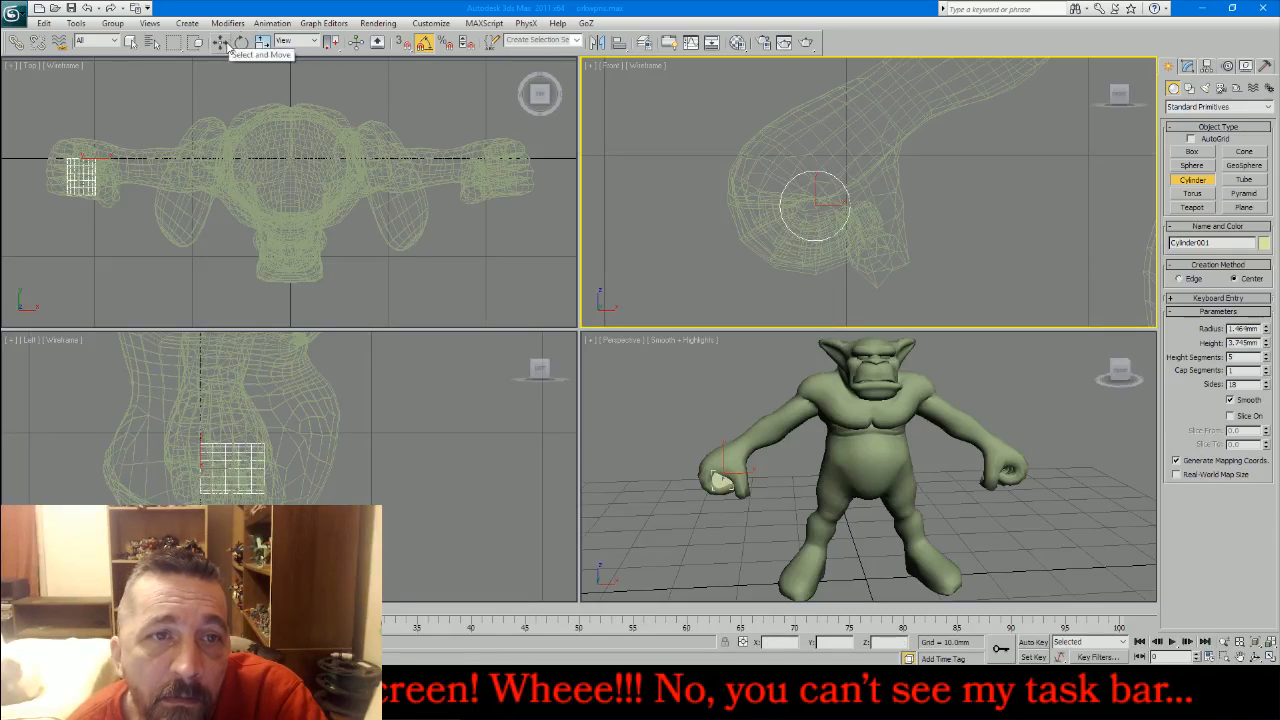
- Move the cylinder along Y to about 5.6 mm so it starts at the back of the fist
{"action": "left_click", "coordinate": [221, 42]}
{"action": "left_click", "coordinate": [209, 470]}
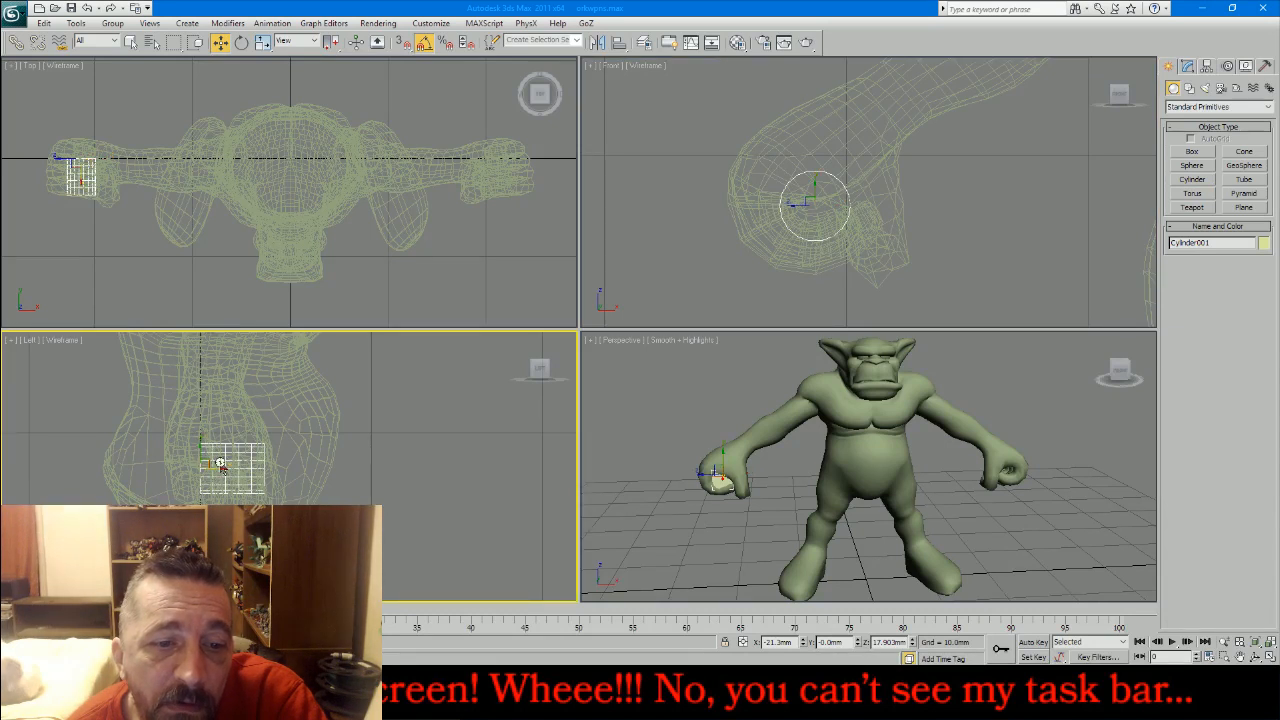
{"action": "left_click_drag", "start_coordinate": [216, 468], "coordinate": [129, 470]}
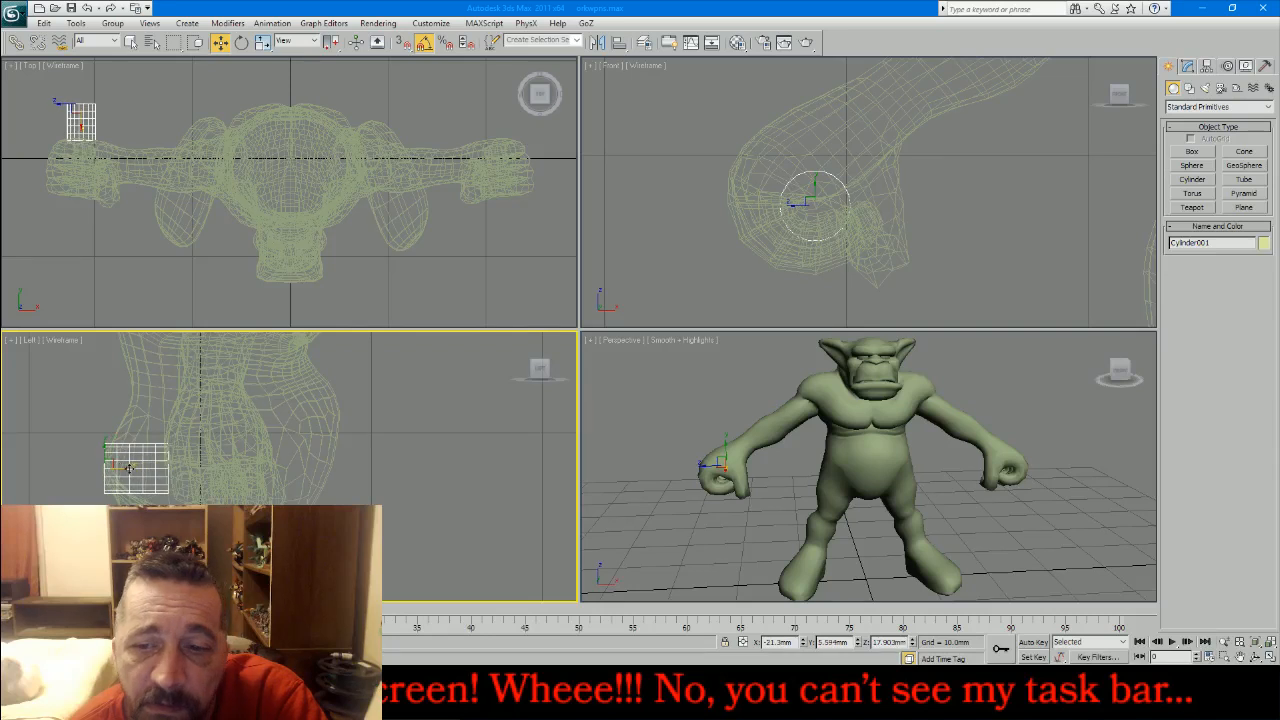
- Give the cylinder 3 height segments, 10 sides and 2 cap segments
{"action": "left_click", "coordinate": [1186, 66]}
{"action": "double_click", "coordinate": [1238, 393]}
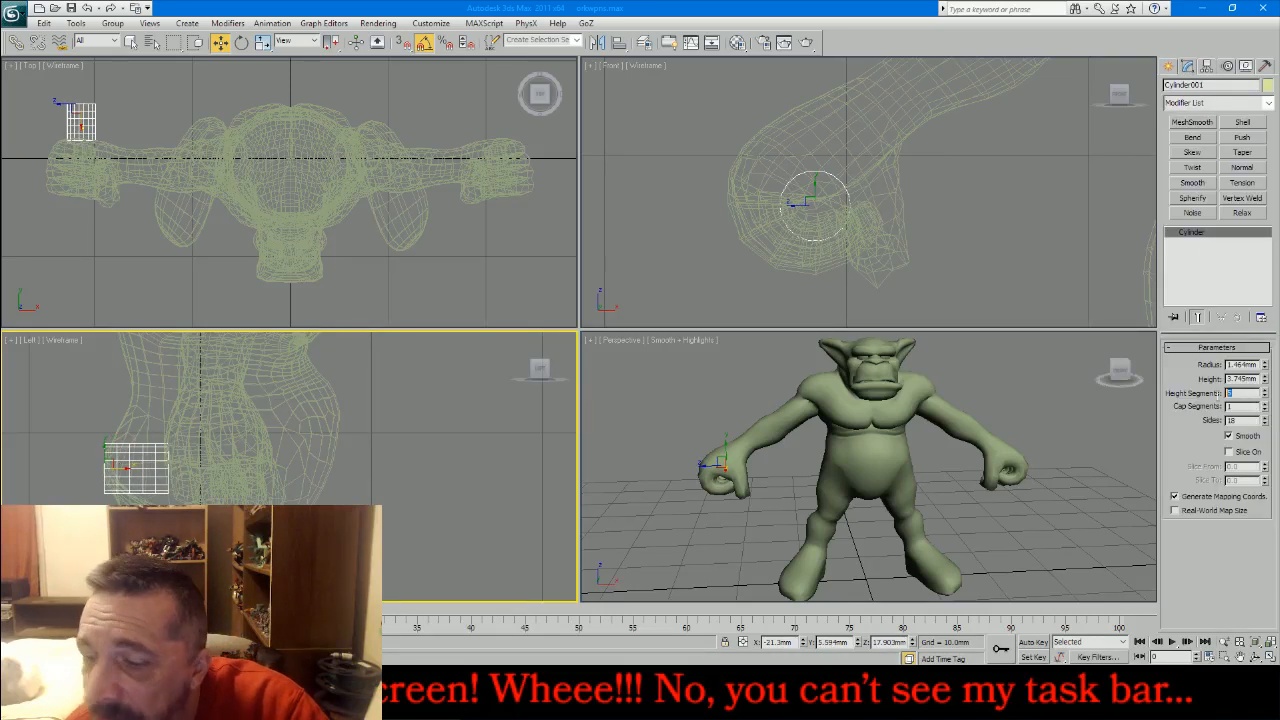
{"action": "key", "text": "Return"}
{"action": "type", "text": "16"}
{"action": "key", "text": "Return"}
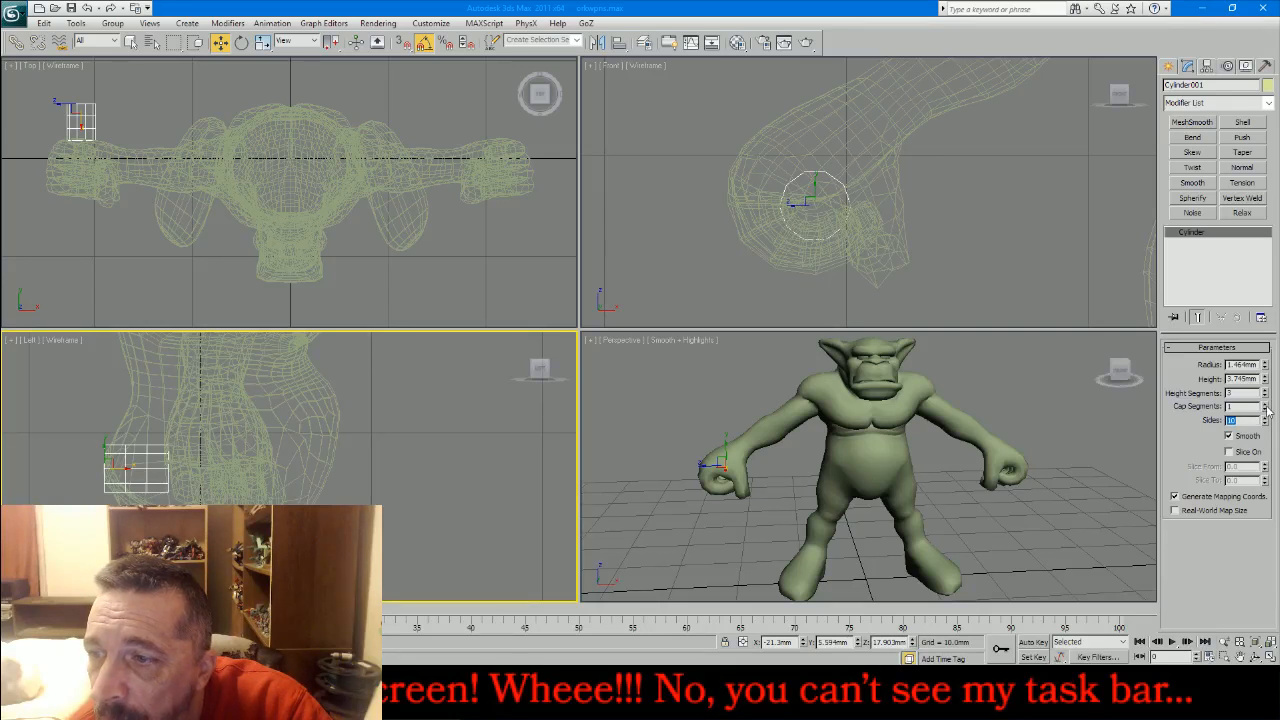
{"action": "left_click", "coordinate": [1265, 404]}
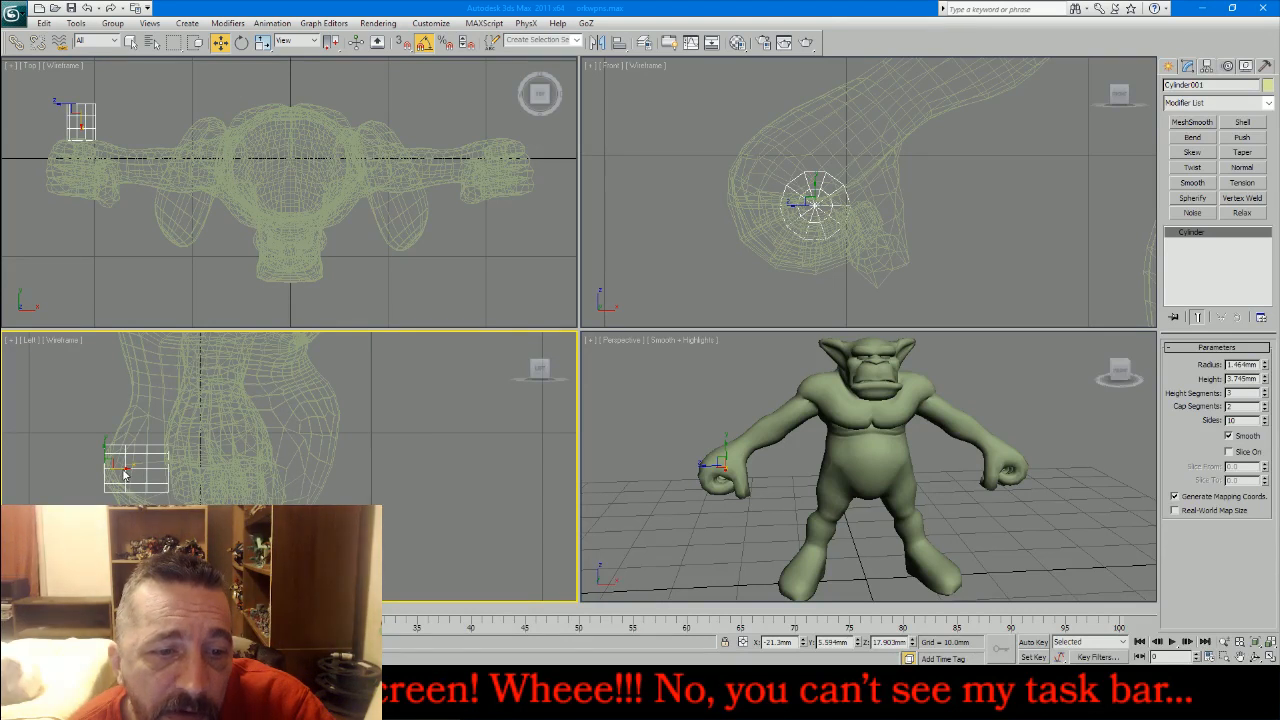
- Shift the cylinder back slightly and resize it to a height of about 18.05 mm and a radius of 1.3 mm
{"action": "left_click_drag", "start_coordinate": [120, 468], "coordinate": [113, 468]}
{"action": "left_click_drag", "start_coordinate": [1265, 379], "coordinate": [1204, 121]}
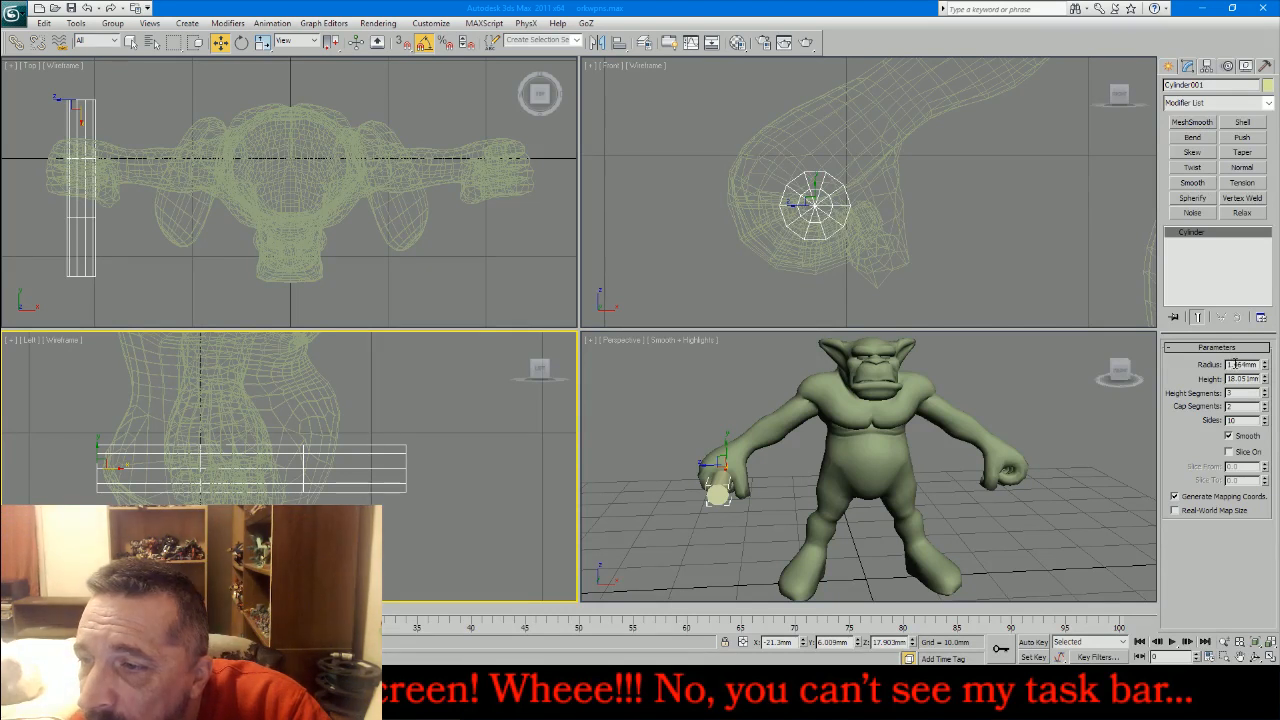
{"action": "type", "text": "3"}
{"action": "key", "text": "Return"}
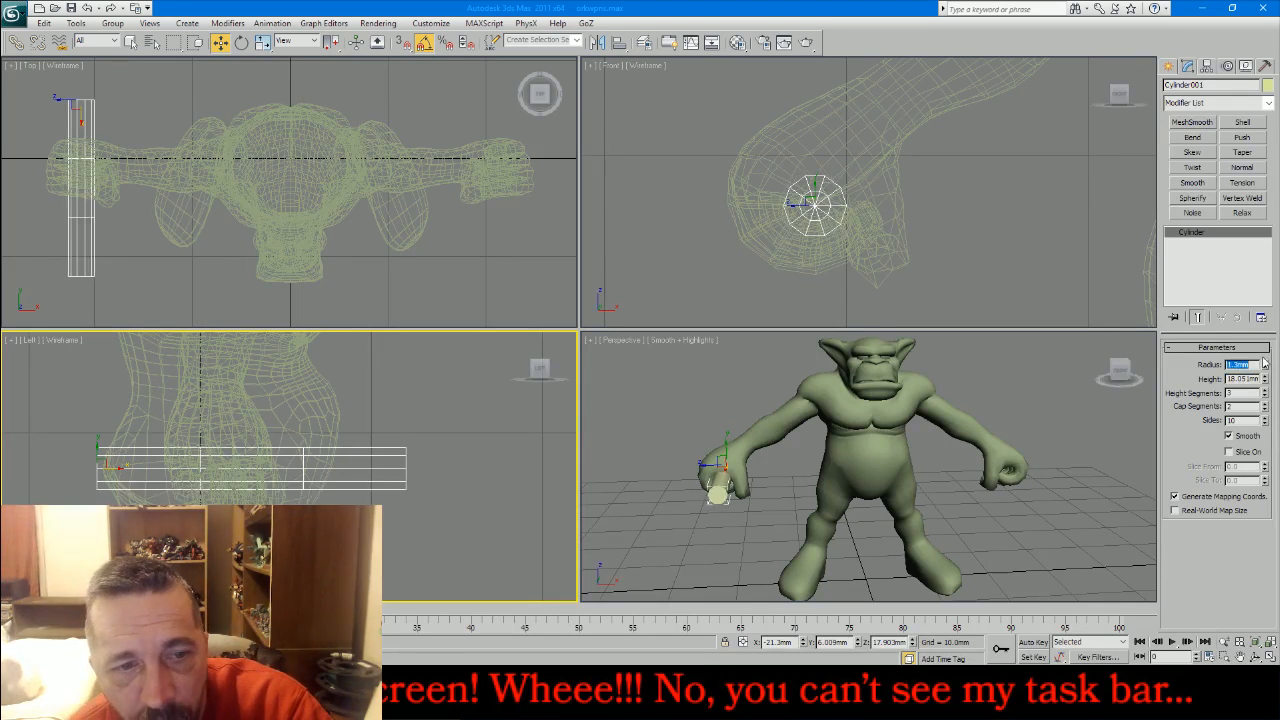
- Convert the cylinder to an Editable Poly and rotate it 90 degrees about its long axis
{"action": "right_click", "coordinate": [1229, 264]}
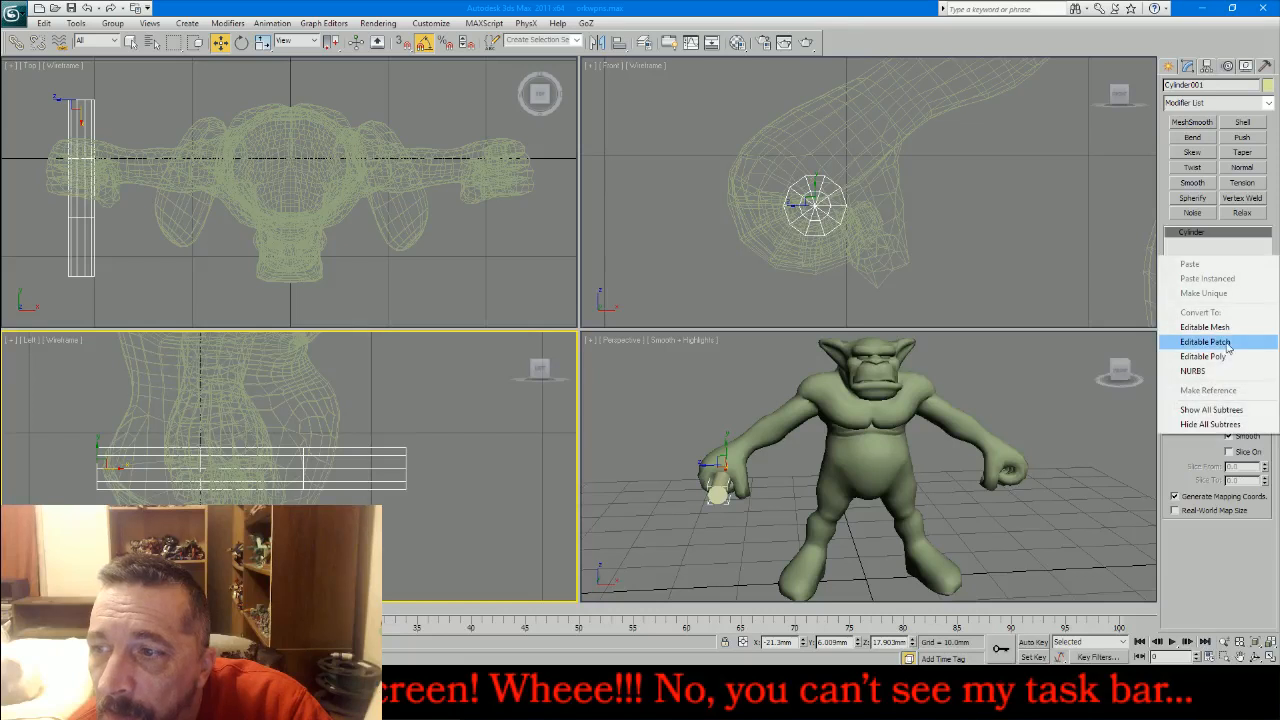
{"action": "left_click", "coordinate": [1205, 354]}
{"action": "left_click", "coordinate": [241, 43]}
{"action": "right_click", "coordinate": [877, 204]}
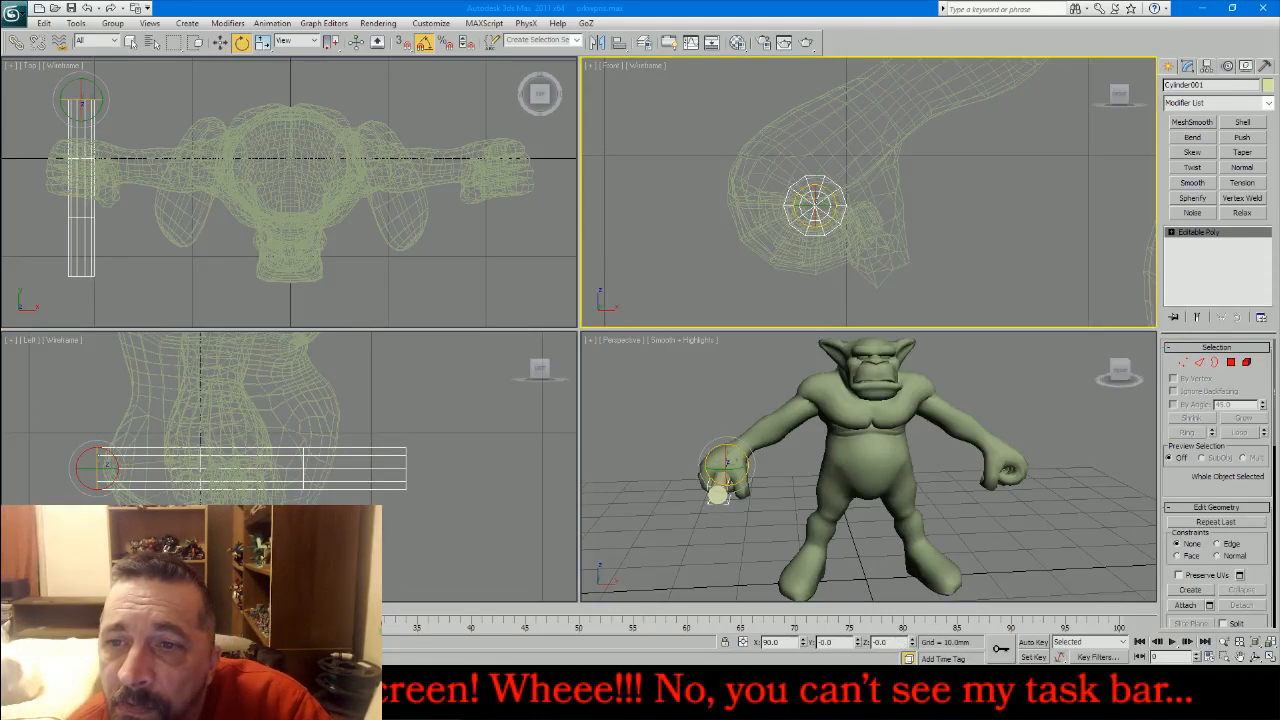
{"action": "scroll", "coordinate": [835, 265], "scroll_direction": "down", "scroll_amount": 3}
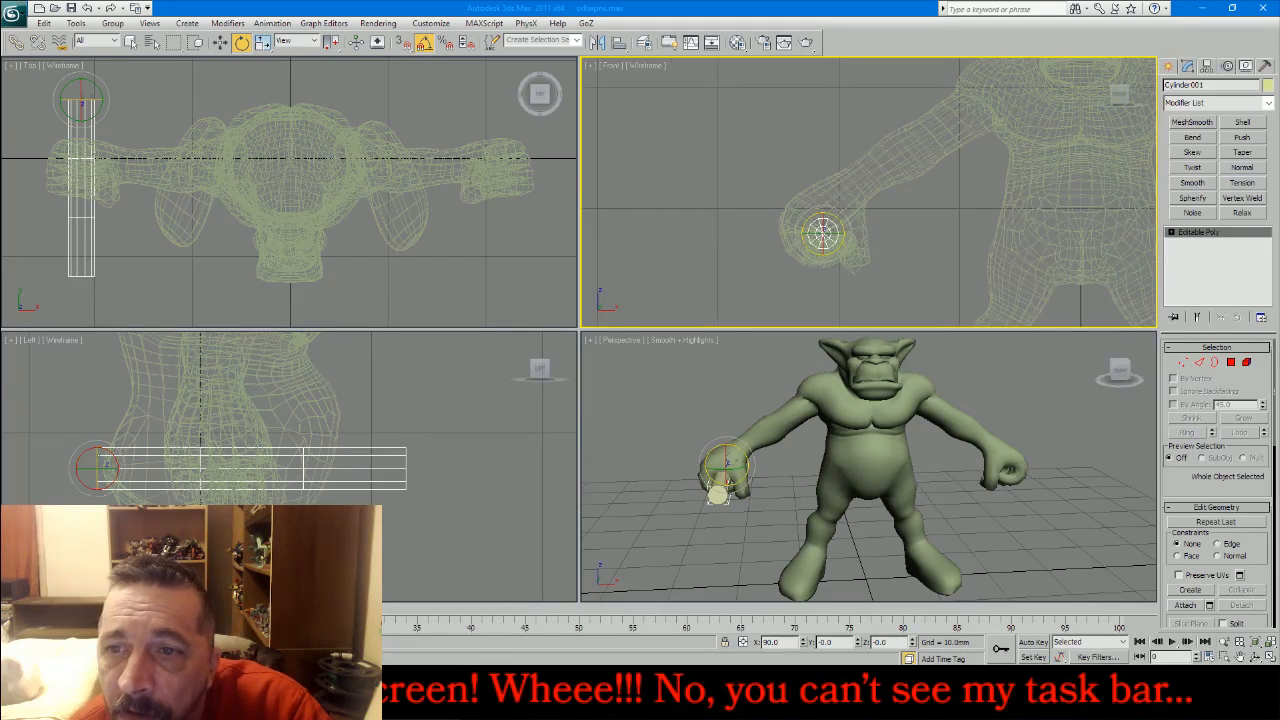
{"action": "left_click_drag", "start_coordinate": [832, 214], "coordinate": [852, 240]}
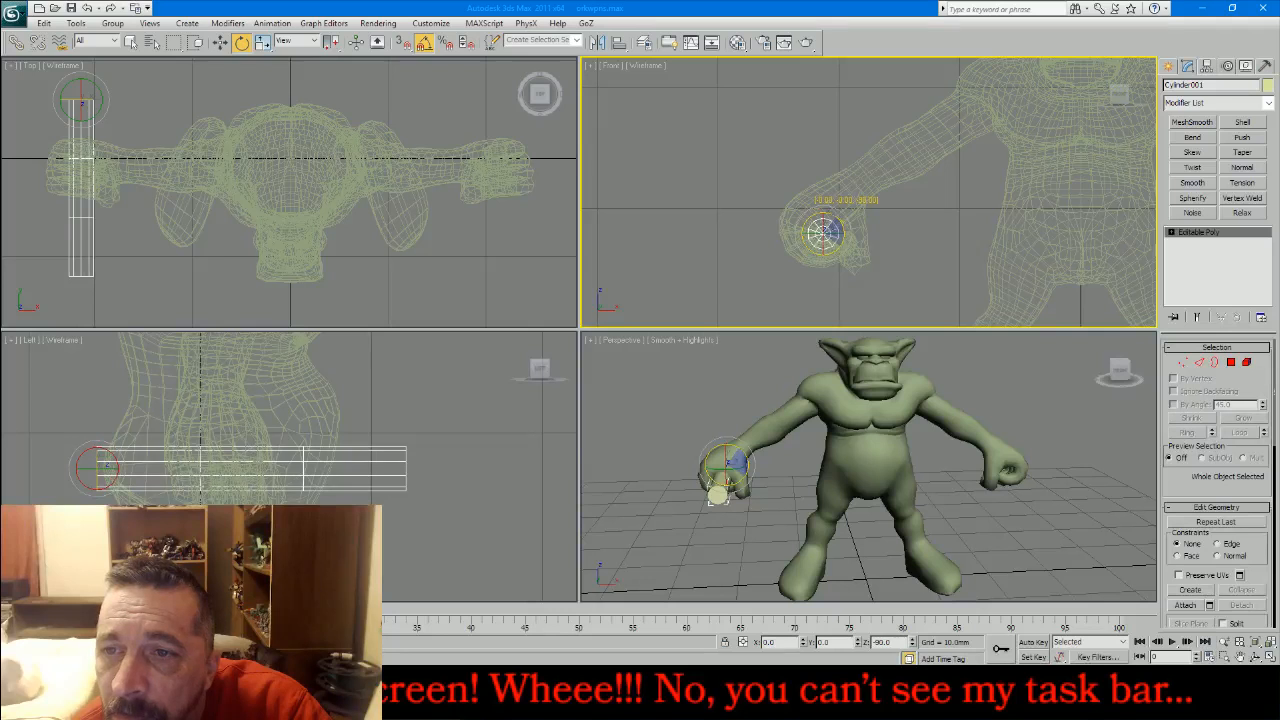
- Move the cylinder's two middle vertex rings forward to just in front of the fist
{"action": "left_click", "coordinate": [1181, 362]}
{"action": "left_click_drag", "start_coordinate": [291, 408], "coordinate": [292, 481]}
{"action": "left_click", "coordinate": [220, 43]}
- Raise the upper vertices of the cylinder's front end to a Z position of 18.934 mm
{"action": "left_click_drag", "start_coordinate": [447, 433], "coordinate": [391, 471]}
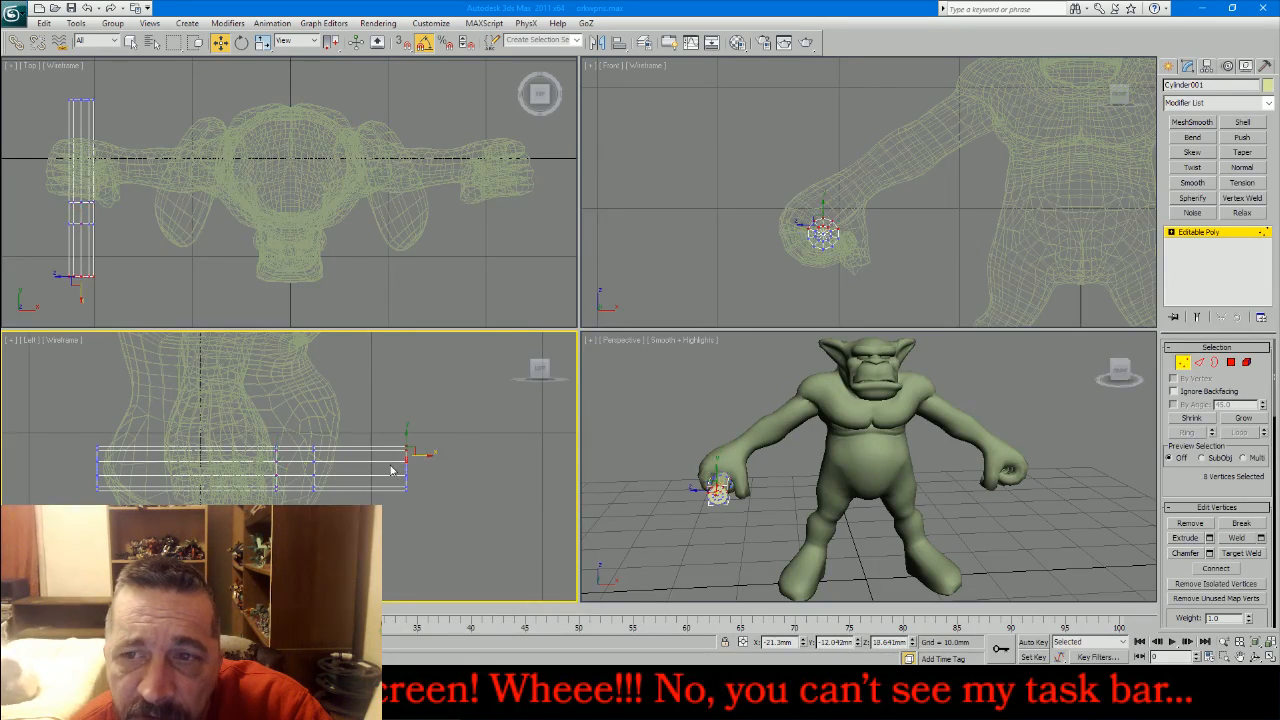
{"action": "scroll", "coordinate": [424, 483], "scroll_direction": "up", "scroll_amount": 2}
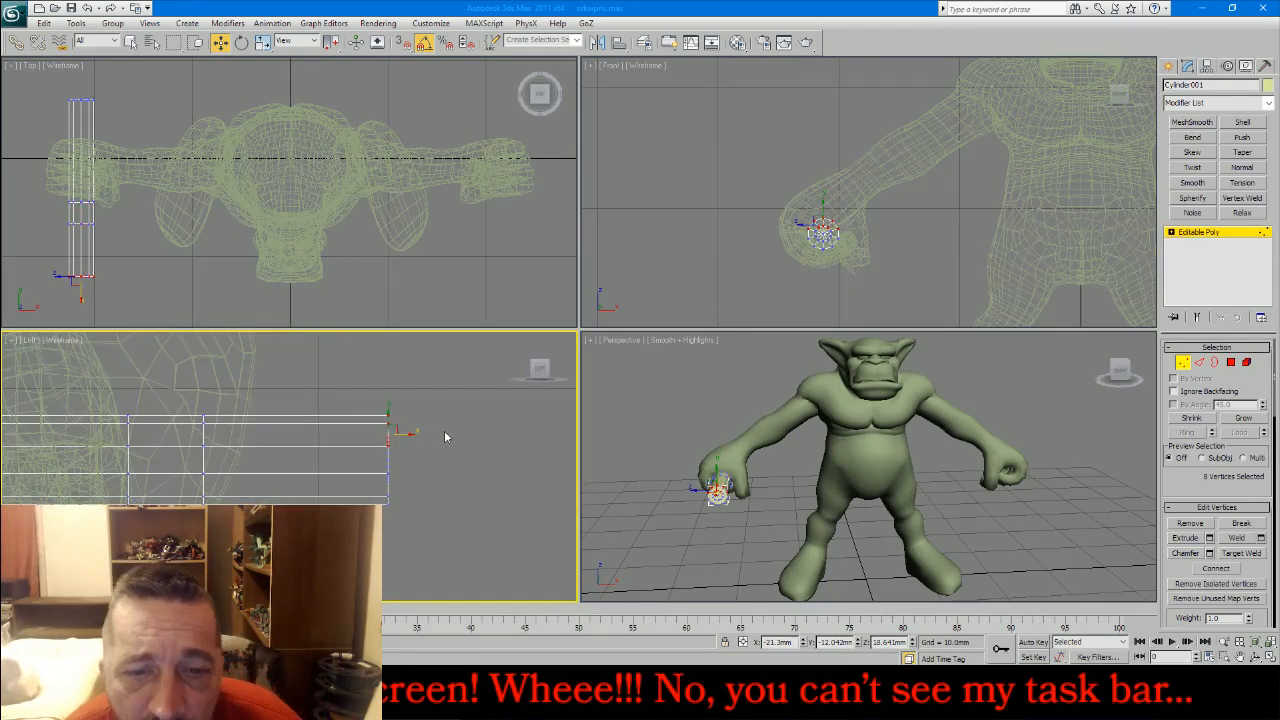
{"action": "left_click_drag", "start_coordinate": [447, 425], "coordinate": [379, 462]}
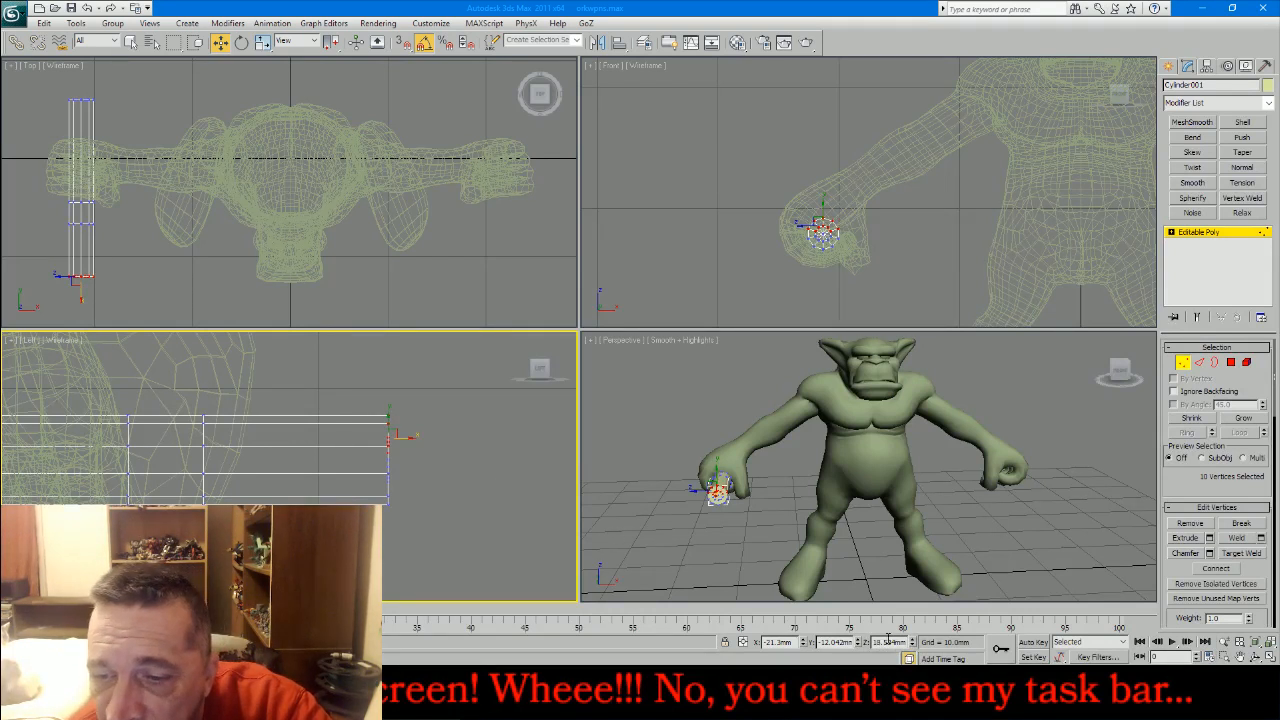
{"action": "key", "text": "Return"}
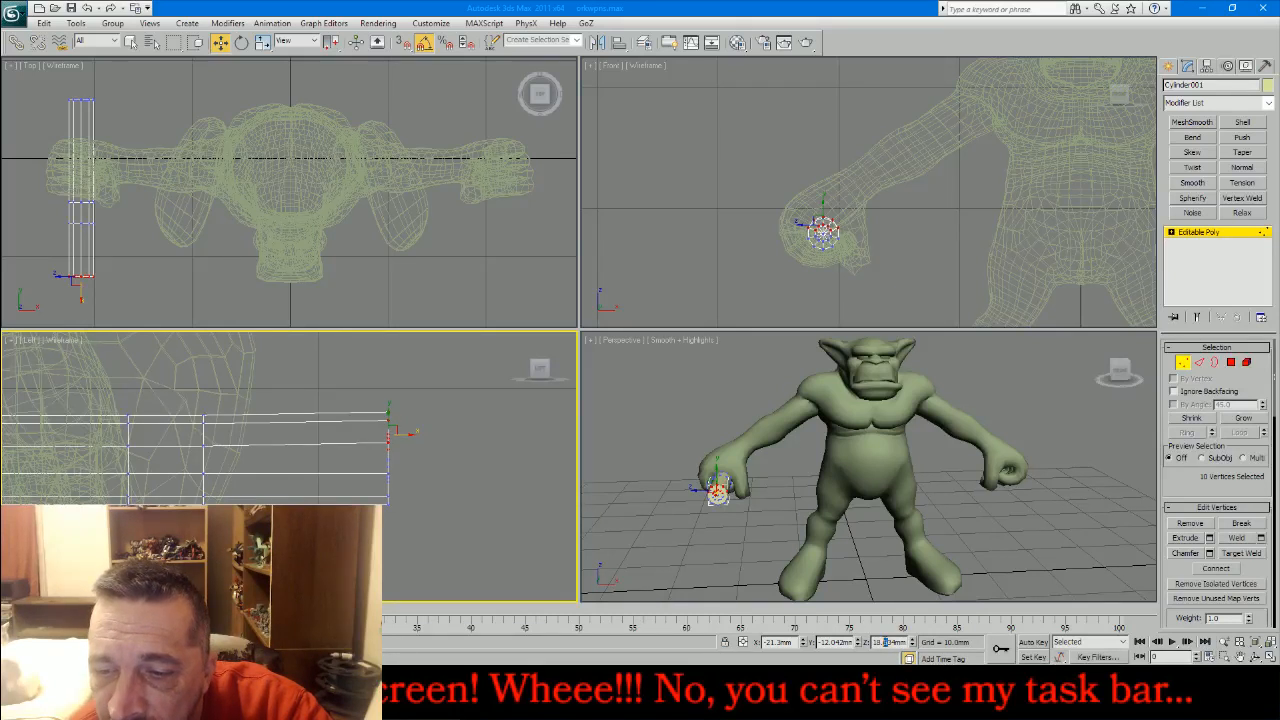
{"action": "key", "text": "Return"}
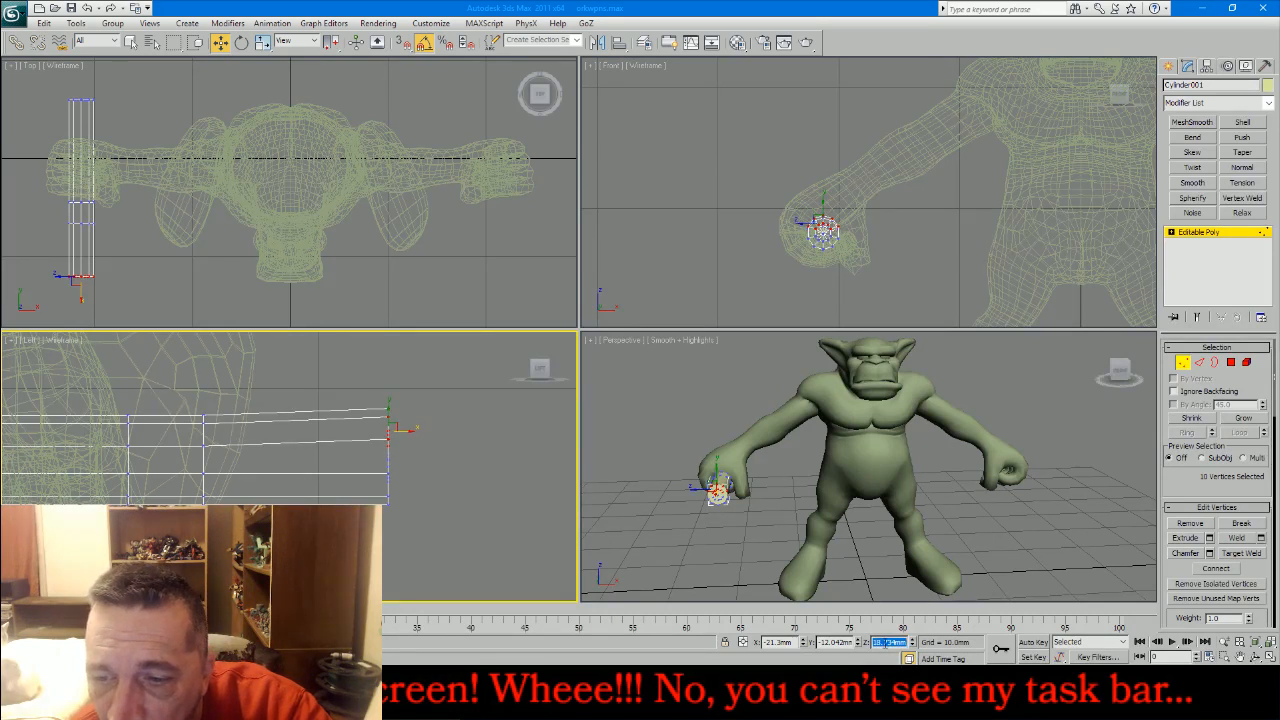
{"action": "key", "text": "Return"}
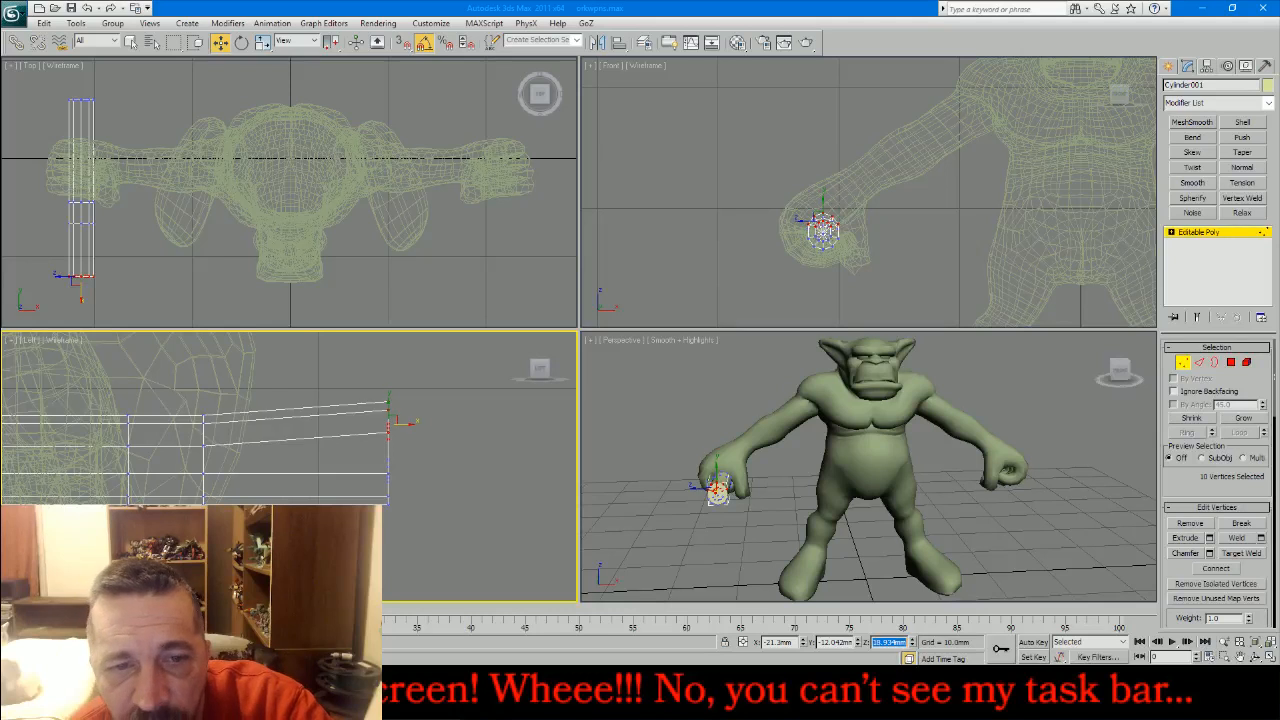
- Lower the lower vertices of the front end to a Z position of 16.872 mm and finish vertex editing
{"action": "left_click", "coordinate": [458, 531]}
{"action": "left_click_drag", "start_coordinate": [355, 474], "coordinate": [345, 466]}
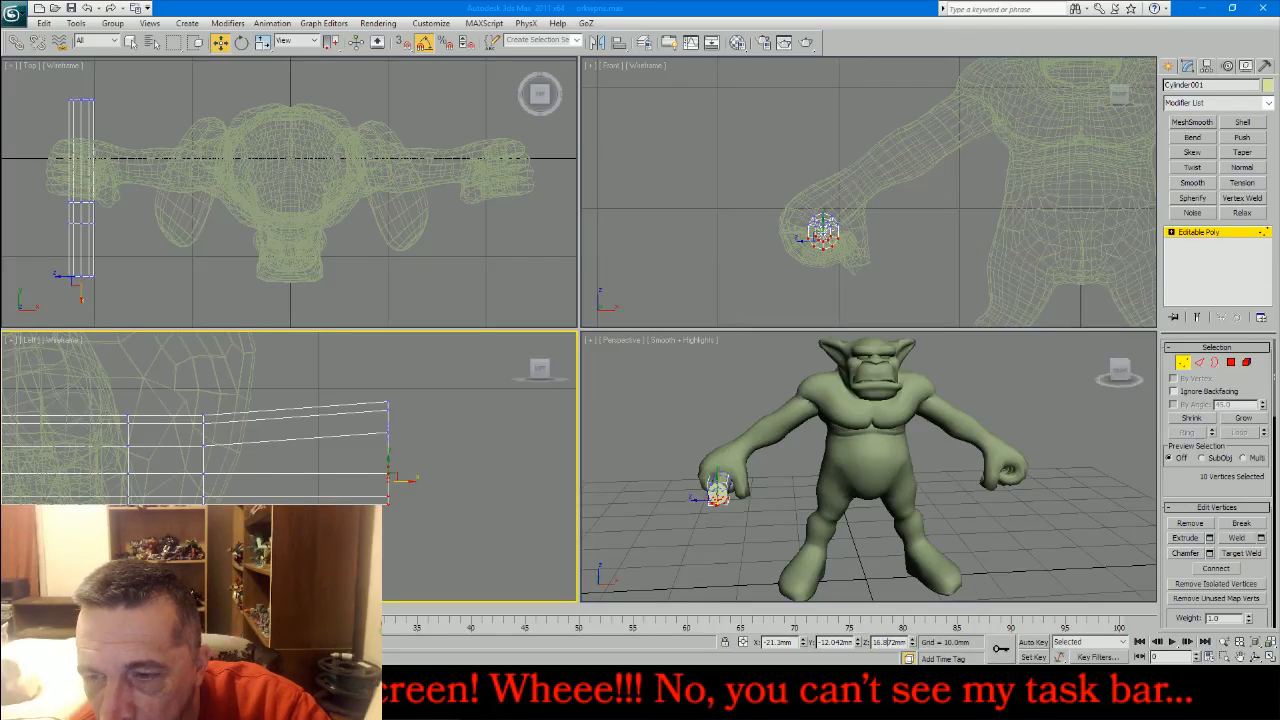
{"action": "key", "text": "Return"}
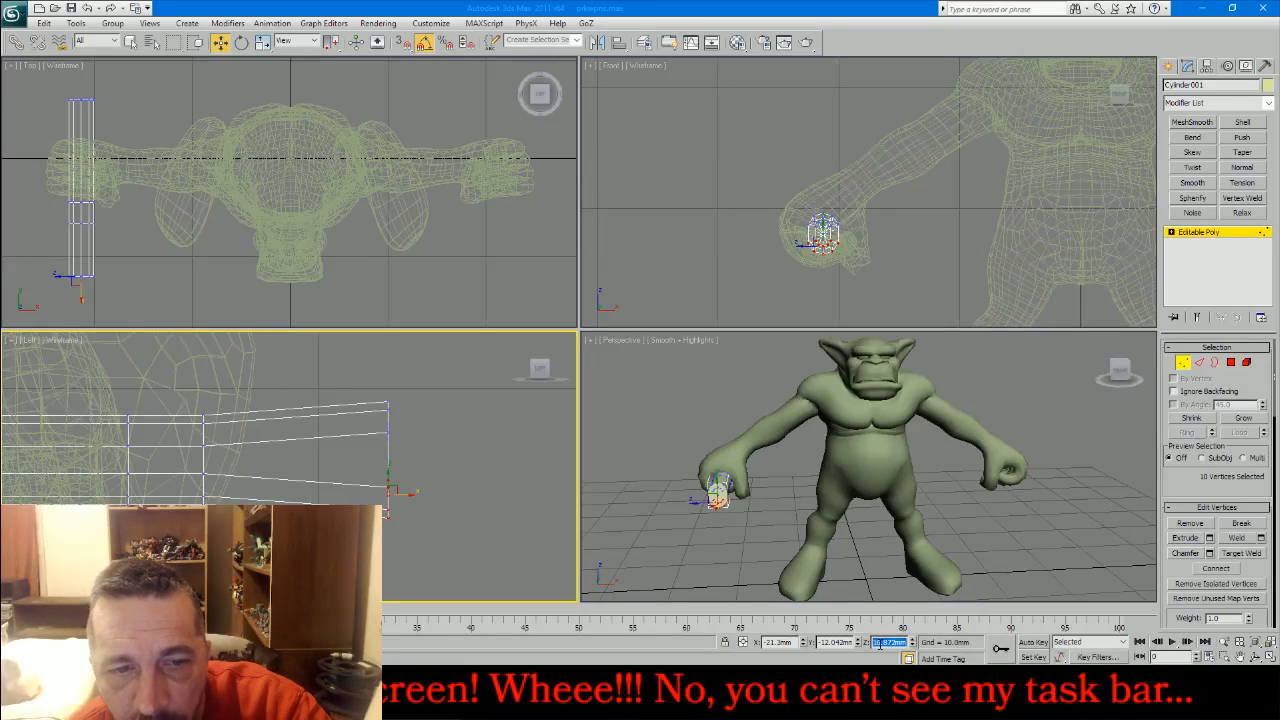
{"action": "left_click", "coordinate": [499, 538]}
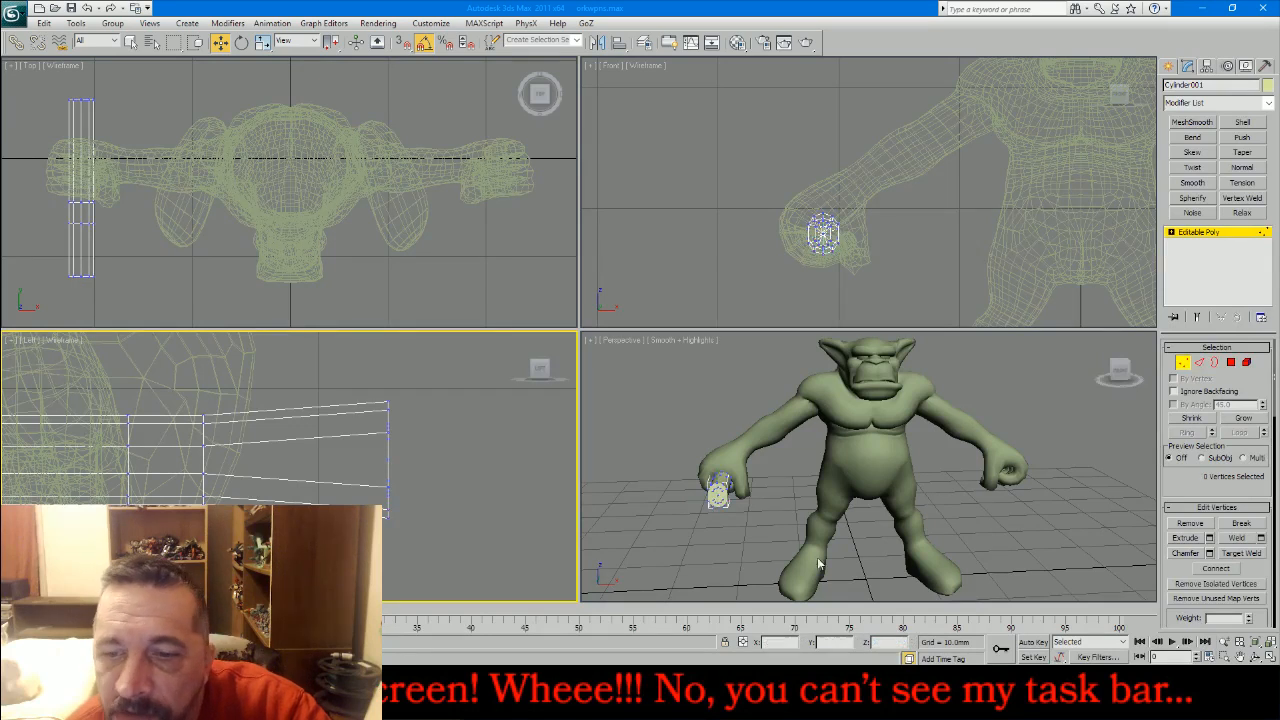
{"action": "left_click", "coordinate": [1255, 657]}
{"action": "left_click_drag", "start_coordinate": [872, 474], "coordinate": [950, 475]}
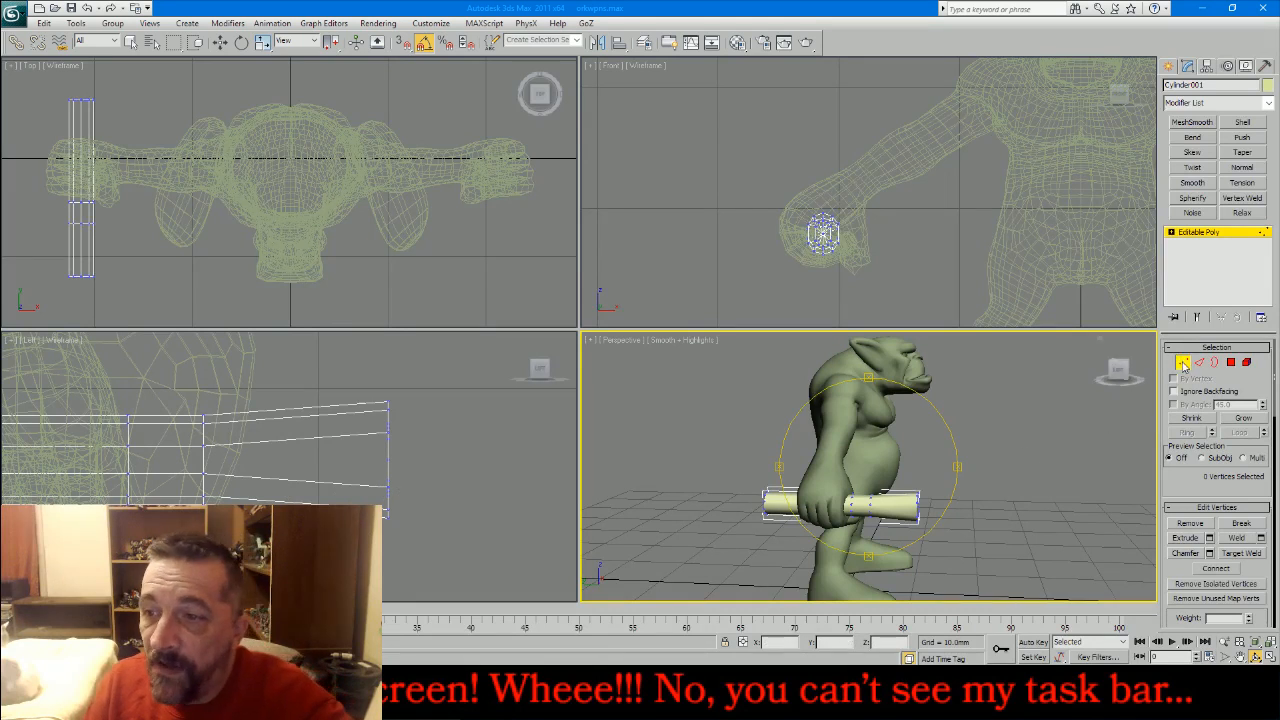
{"action": "left_click", "coordinate": [1184, 363]}
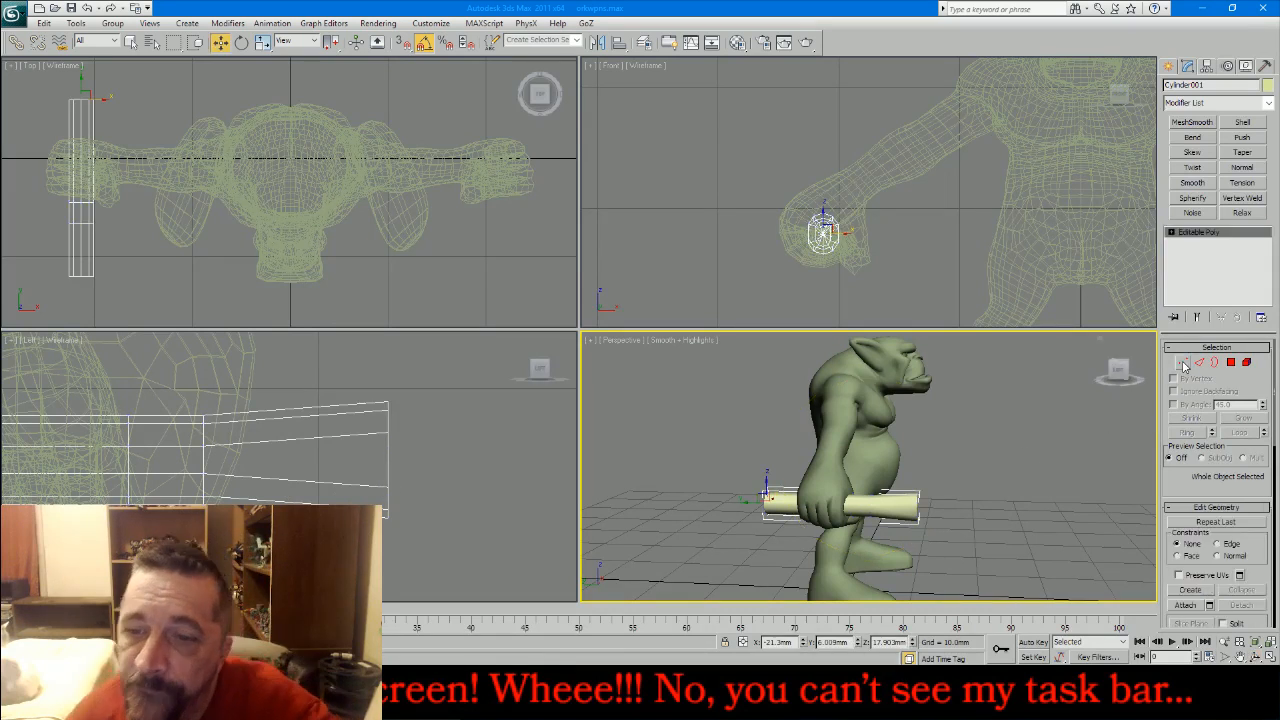
- Select the complete outer edge loops around both ends of the cylinder, leaving the middle rings out
{"action": "left_click", "coordinate": [1199, 363]}
{"action": "left_click", "coordinate": [952, 252]}
{"action": "scroll", "coordinate": [830, 218], "scroll_direction": "up", "scroll_amount": 10}
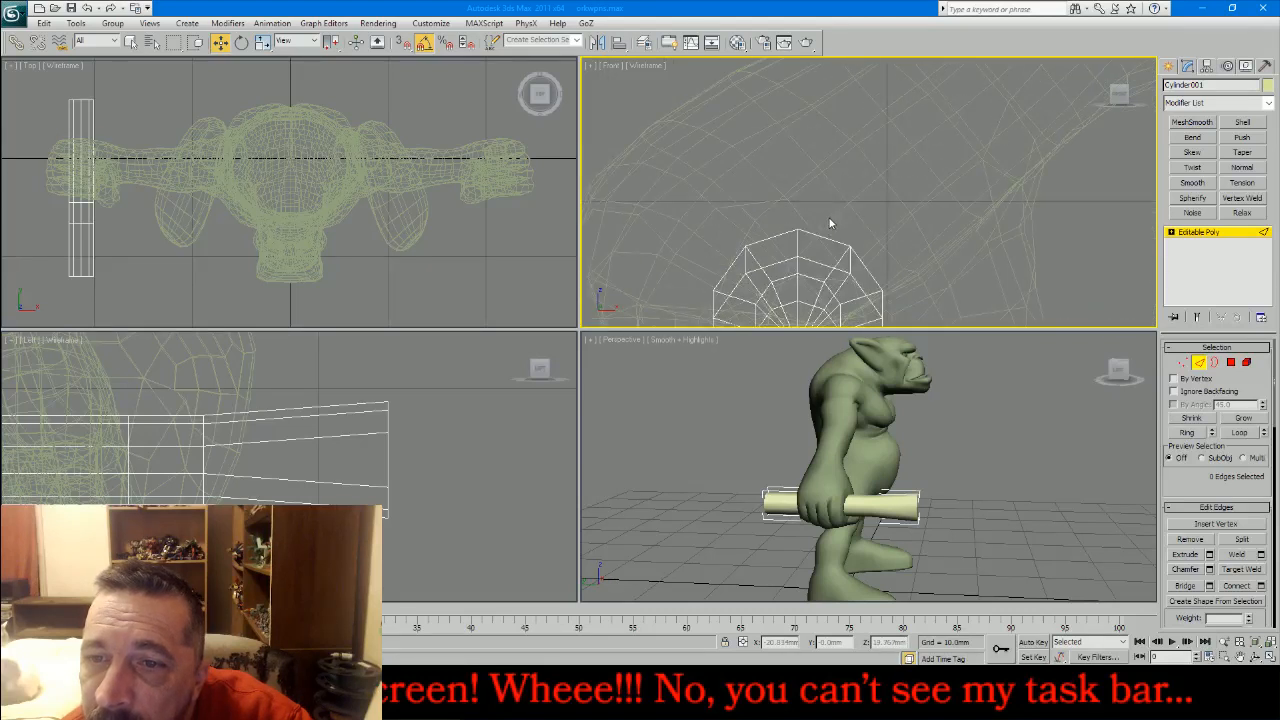
{"action": "left_click", "coordinate": [815, 270]}
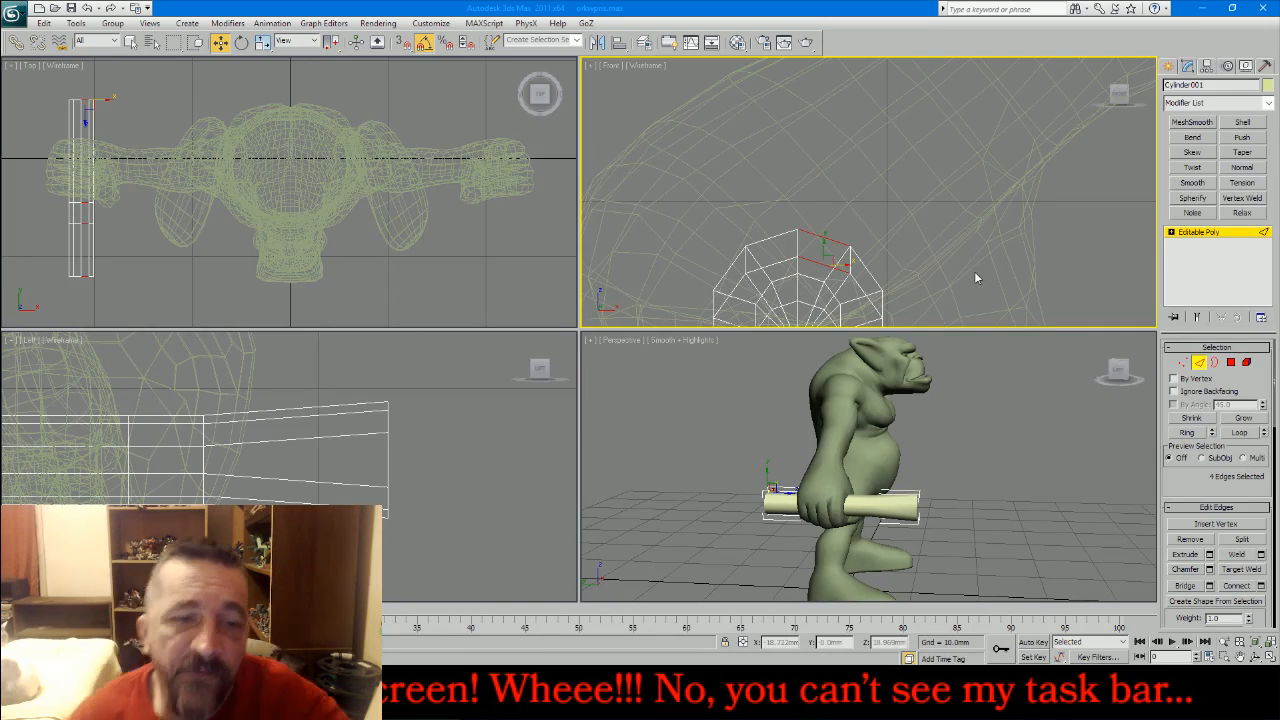
{"action": "left_click_drag", "start_coordinate": [32, 163], "coordinate": [169, 242]}
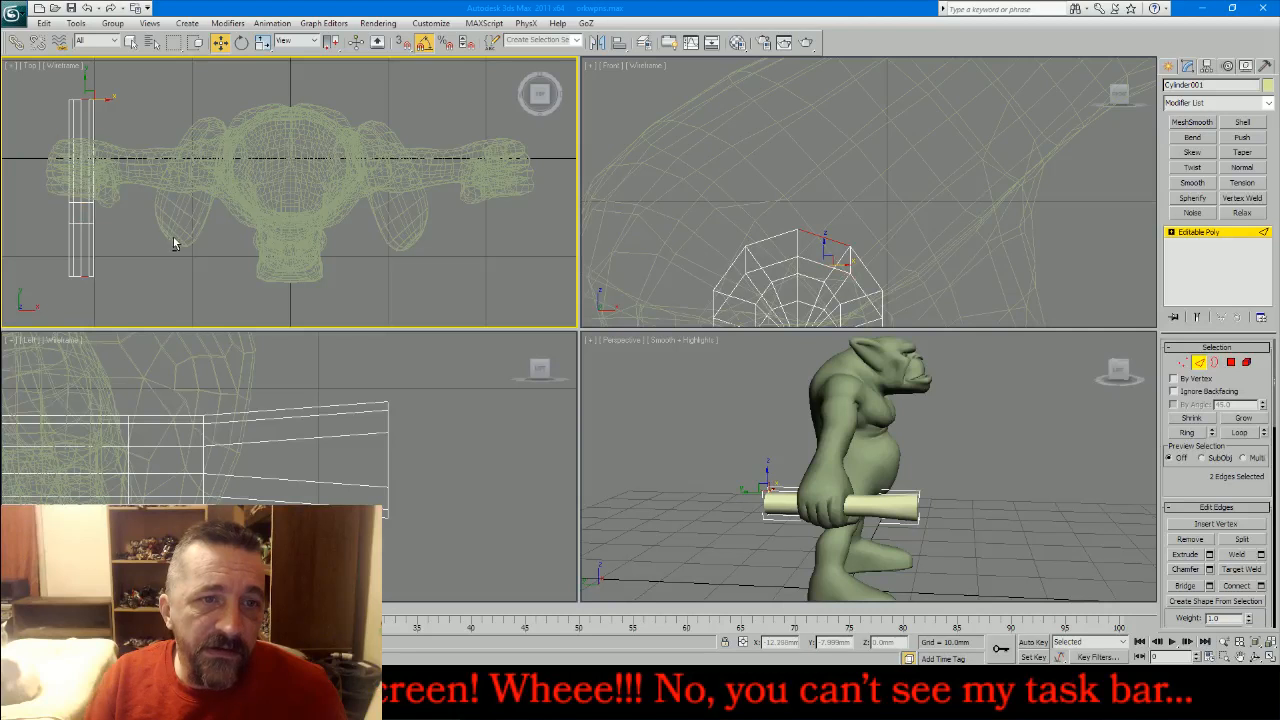
{"action": "left_click", "coordinate": [1240, 432]}
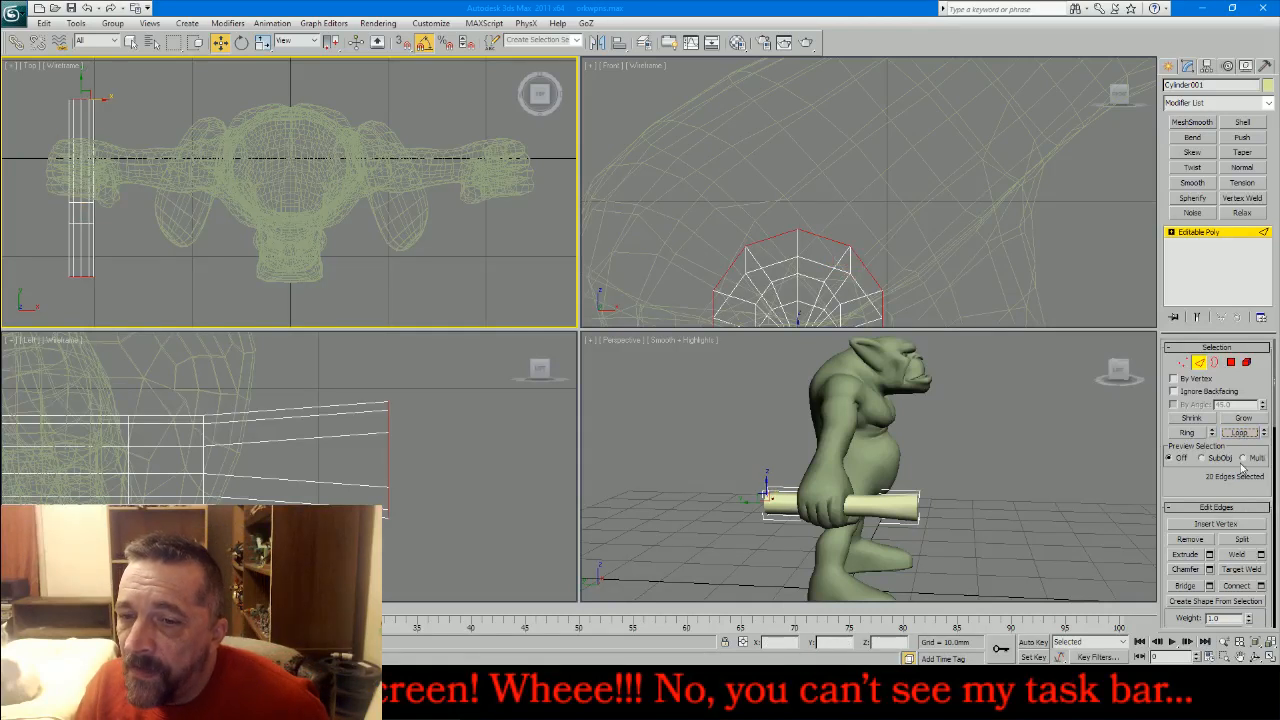
- Chamfer the selected end edge loops by 0.01 mm
{"action": "left_click", "coordinate": [1210, 569]}
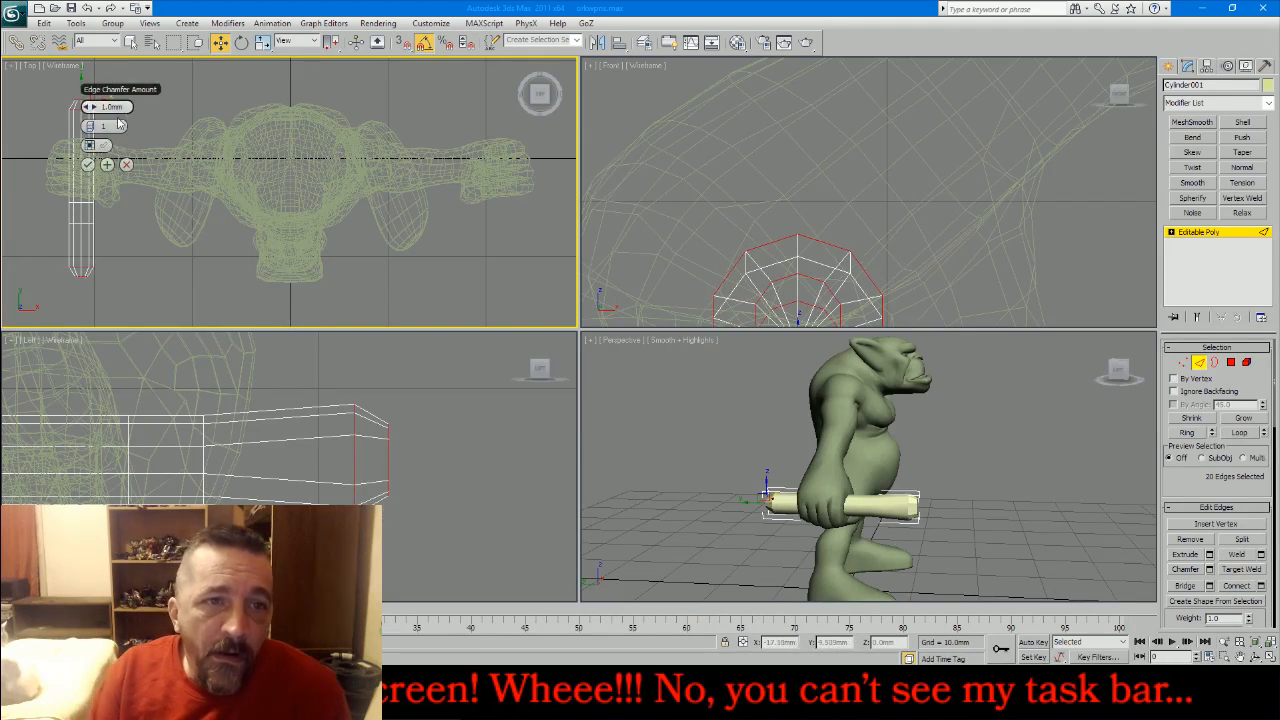
{"action": "left_click_drag", "start_coordinate": [113, 107], "coordinate": [94, 108]}
{"action": "type", "text": ".0"}
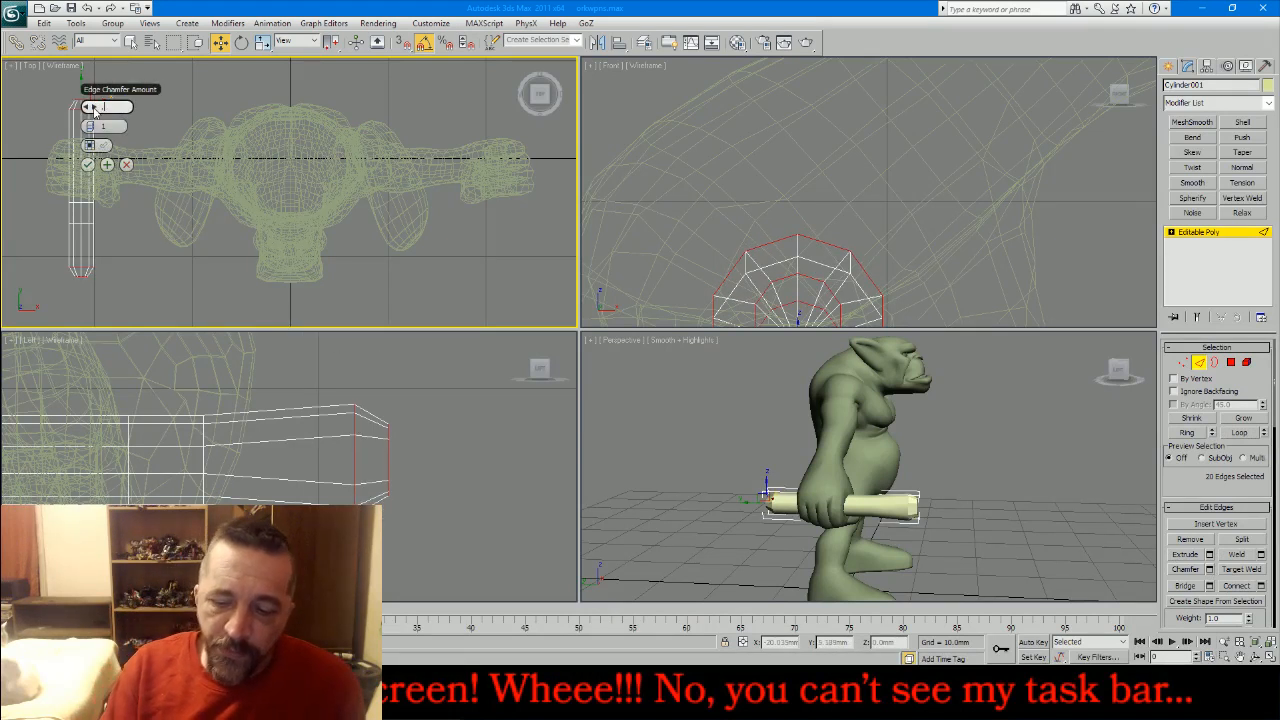
{"action": "key", "text": "Return"}
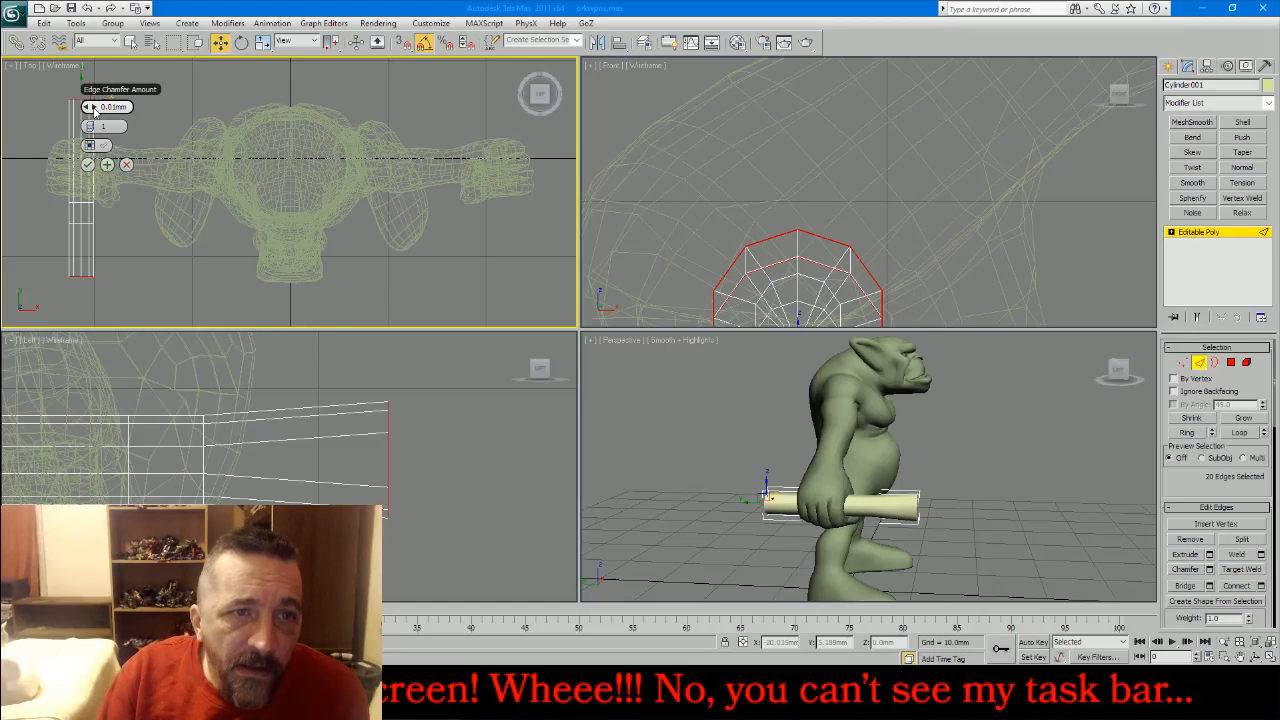
{"action": "left_click", "coordinate": [88, 164]}
- Connect the lengthwise edges of the handle's rear section with one segment, sliding the new loop to -98 beside the rear end
{"action": "left_click_drag", "start_coordinate": [144, 120], "coordinate": [23, 171]}
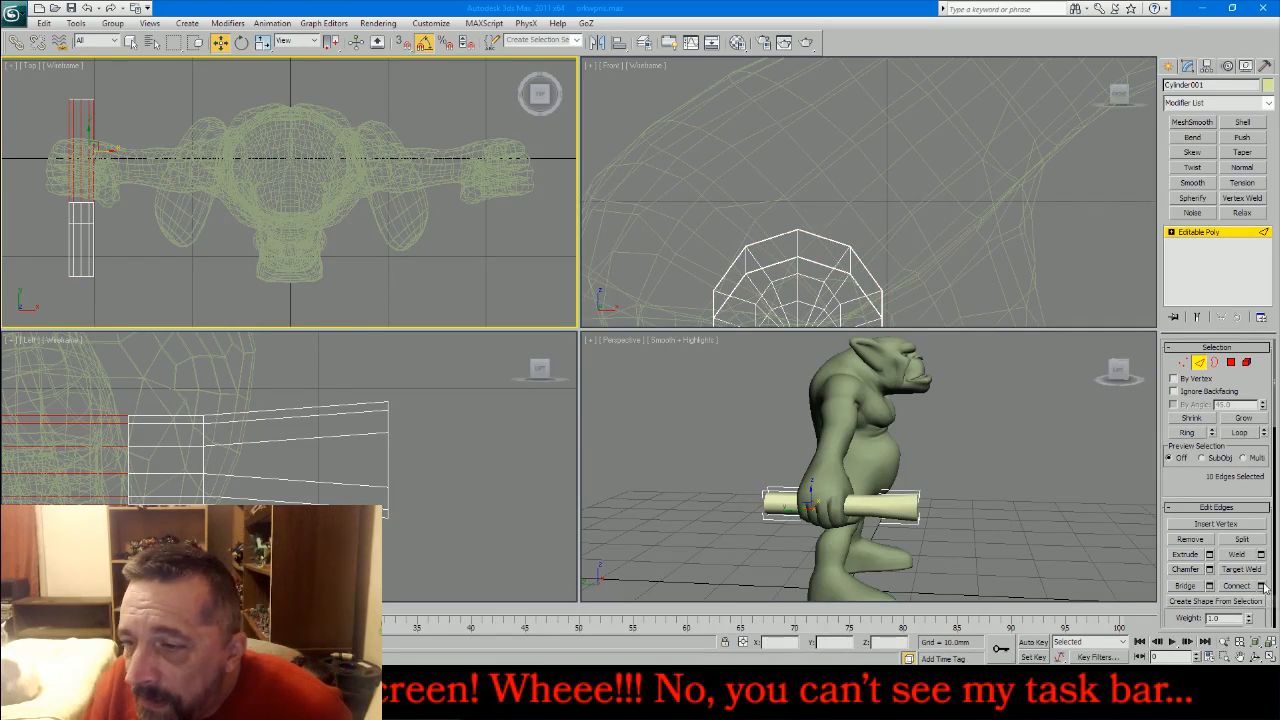
{"action": "right_click", "coordinate": [500, 494]}
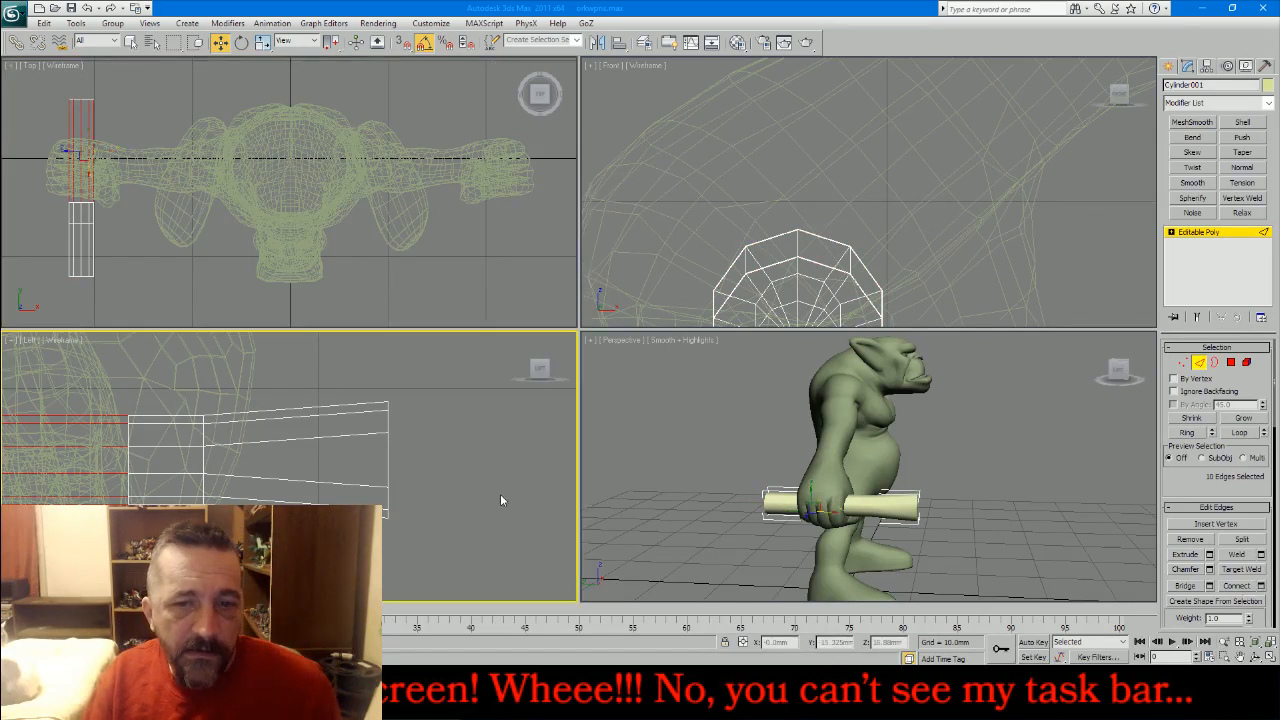
{"action": "key", "text": "z"}
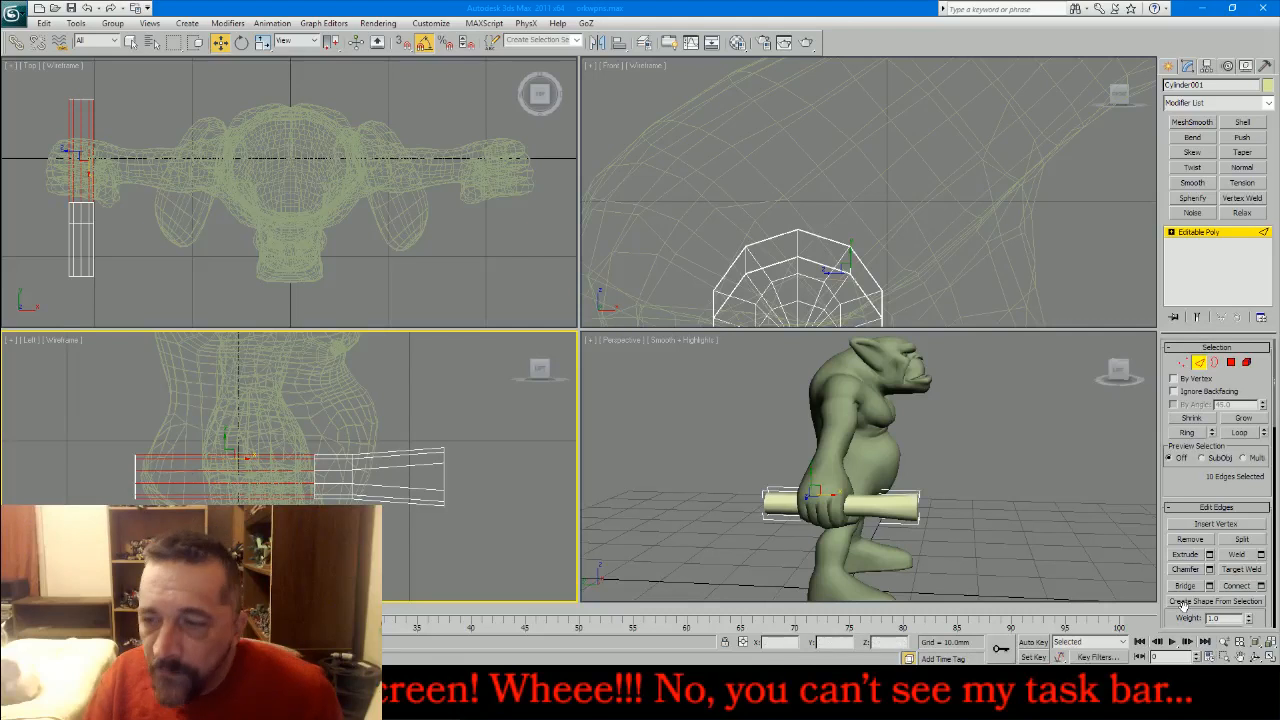
{"action": "scroll", "coordinate": [133, 487], "scroll_direction": "up", "scroll_amount": 2}
{"action": "scroll", "coordinate": [133, 487], "scroll_direction": "up", "scroll_amount": 3}
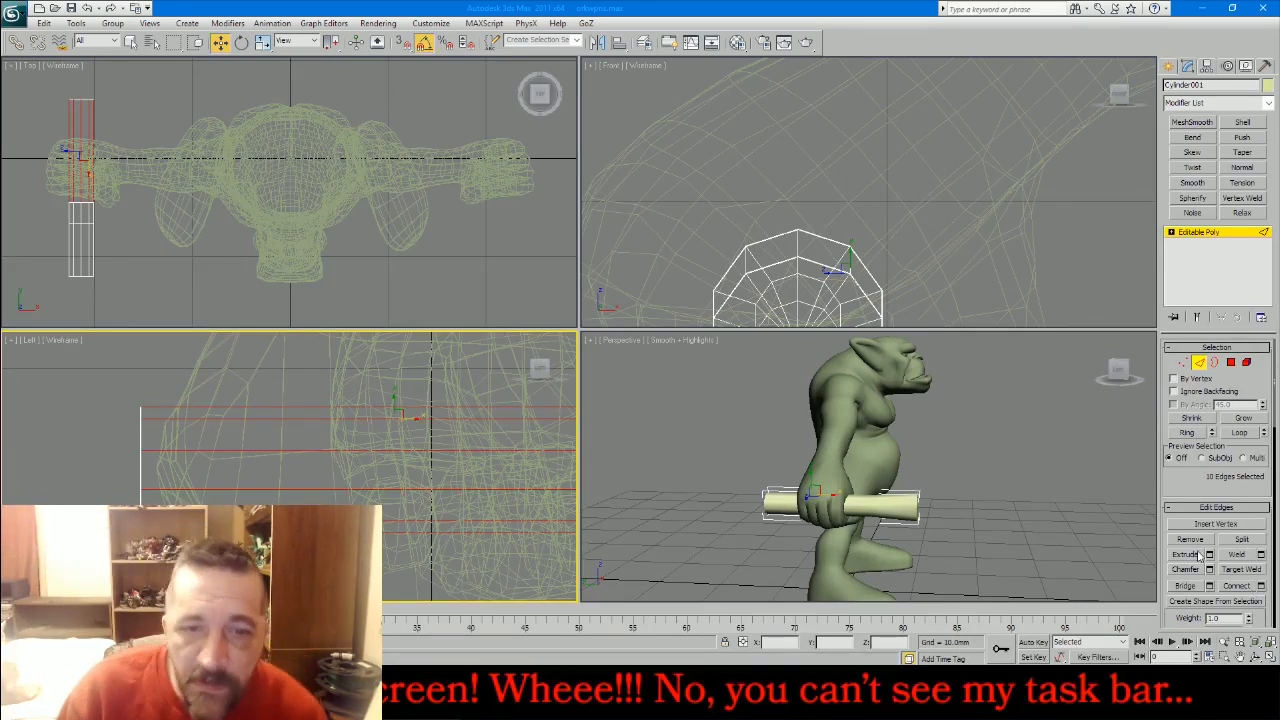
{"action": "left_click", "coordinate": [1260, 585]}
{"action": "left_click_drag", "start_coordinate": [407, 567], "coordinate": [407, 665]}
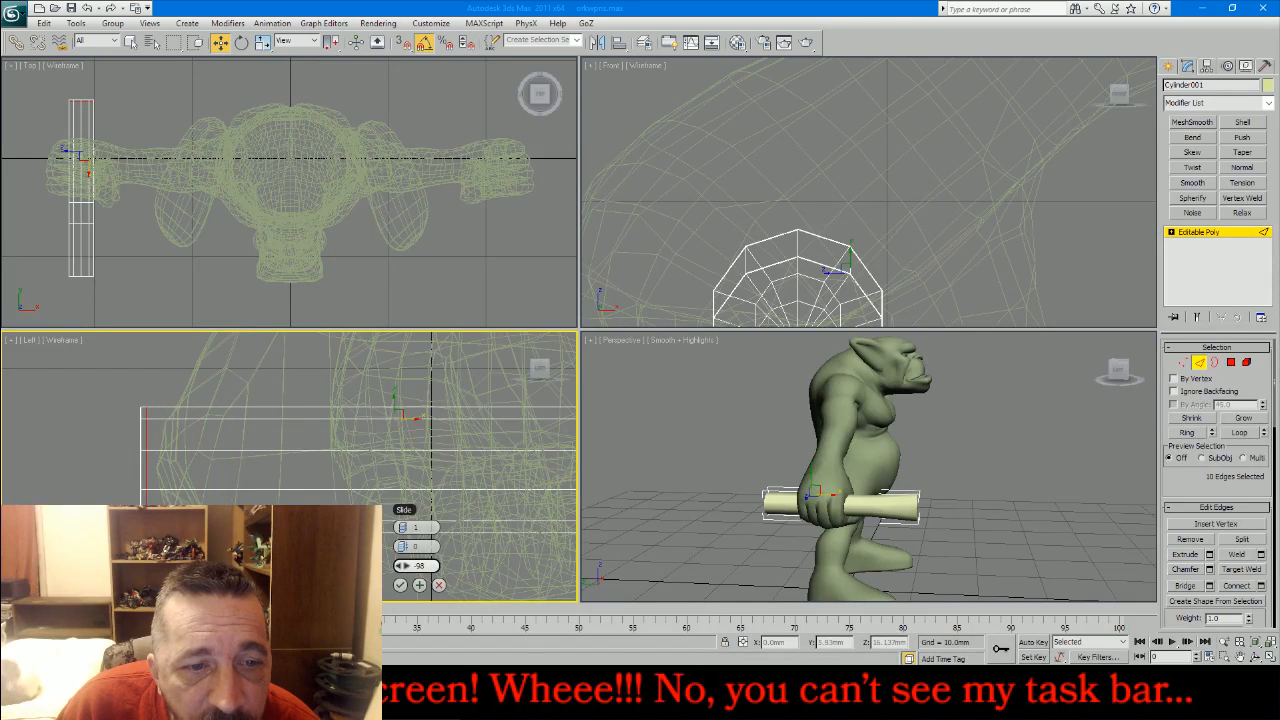
{"action": "left_click", "coordinate": [401, 585]}
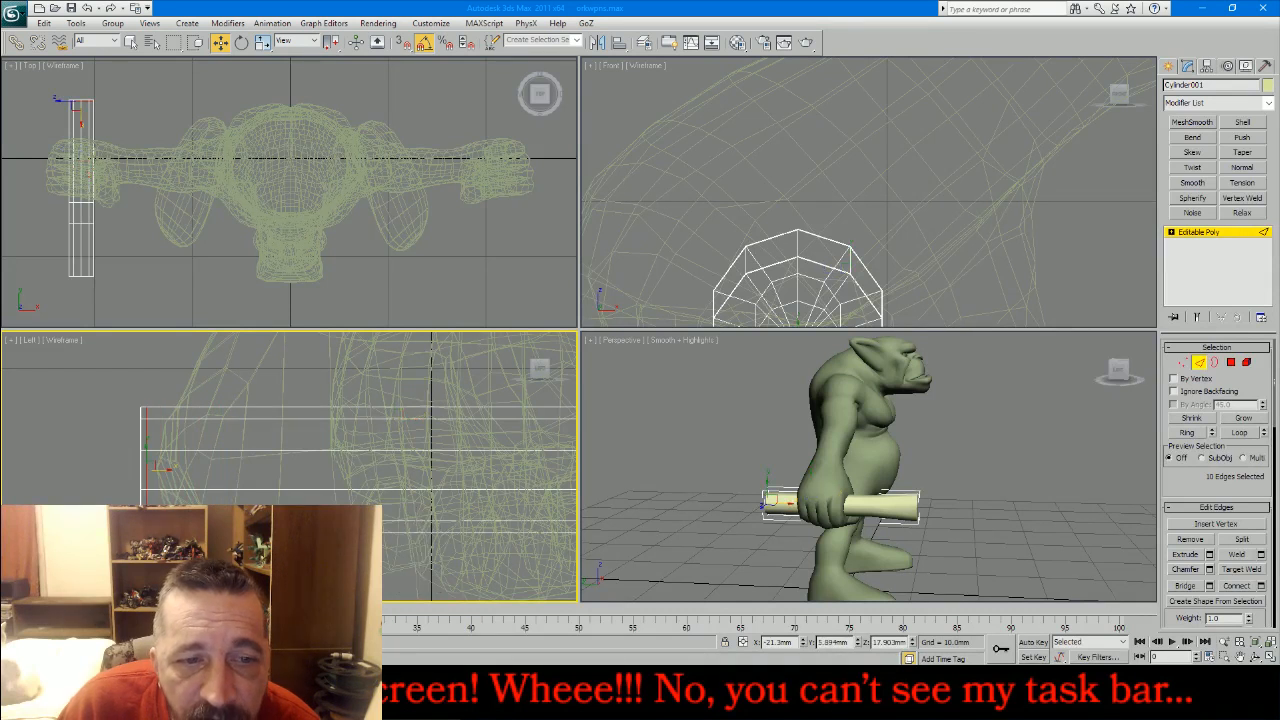
- Connect the lengthwise edges of the flared front section with one segment, sliding the new loop close to the front end
{"action": "right_click", "coordinate": [124, 246]}
{"action": "key", "text": "z"}
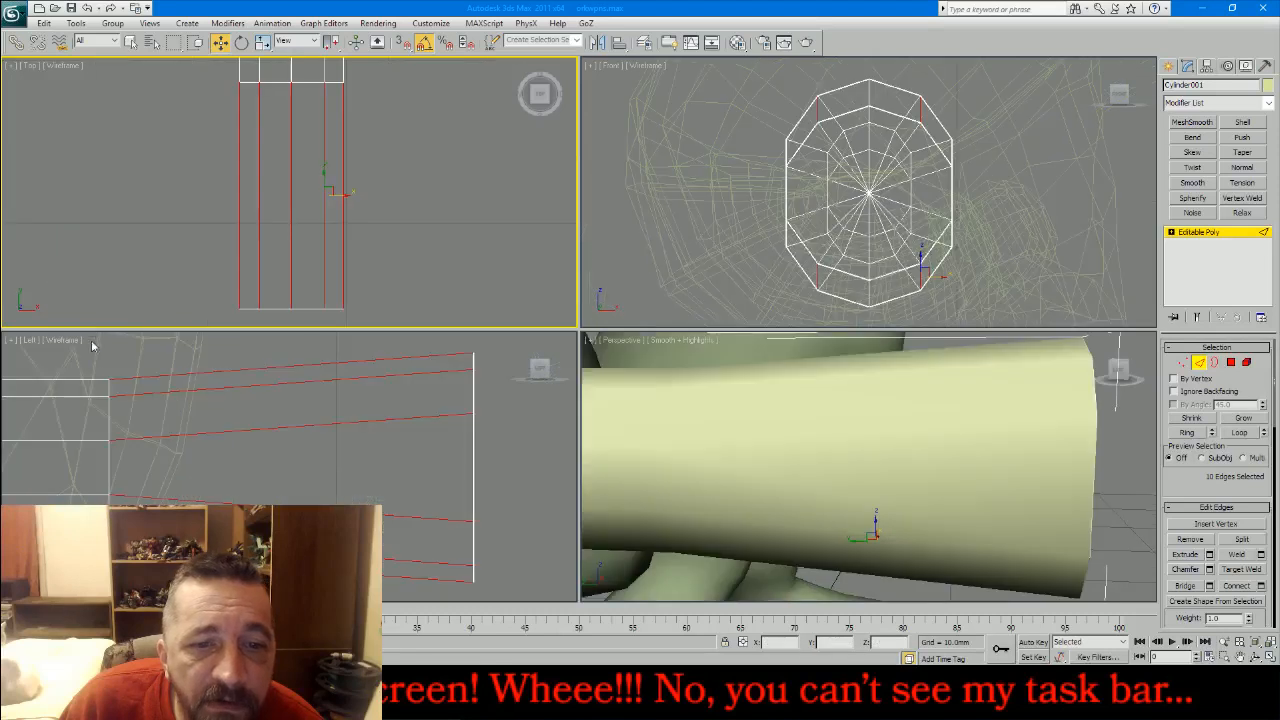
{"action": "left_click", "coordinate": [1263, 587]}
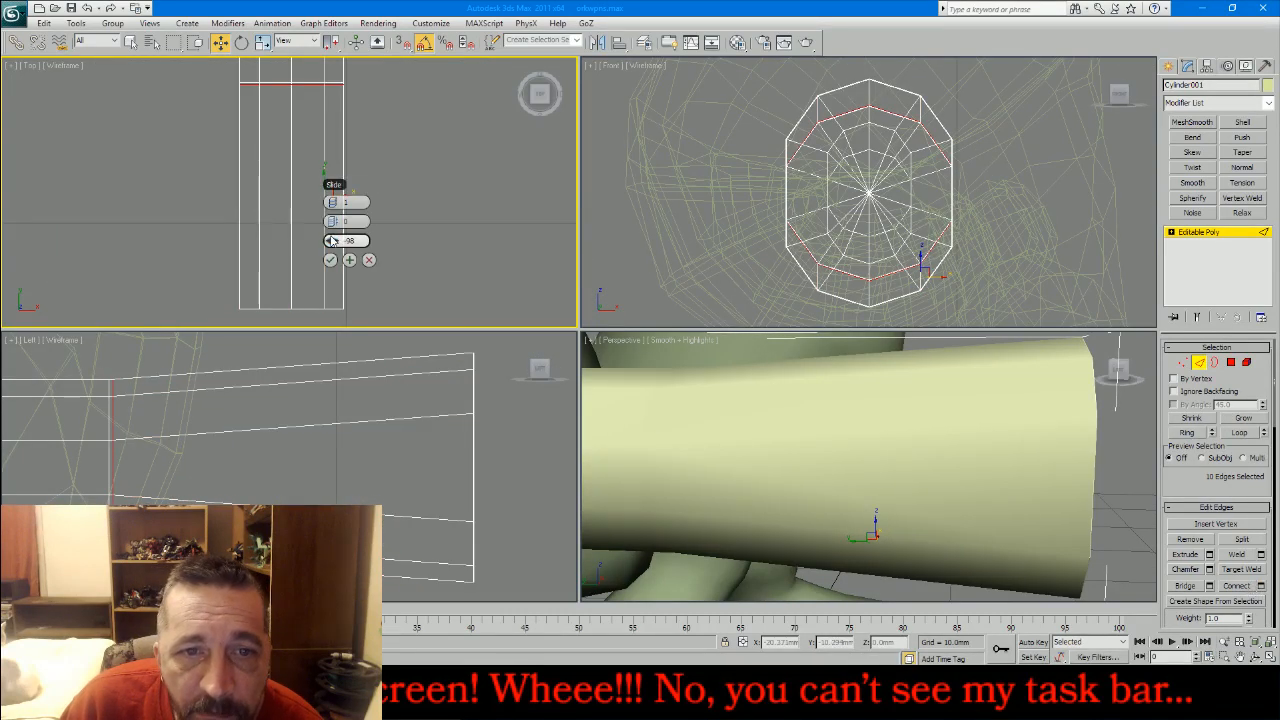
{"action": "left_click_drag", "start_coordinate": [338, 245], "coordinate": [847, 270]}
{"action": "left_click", "coordinate": [330, 260]}
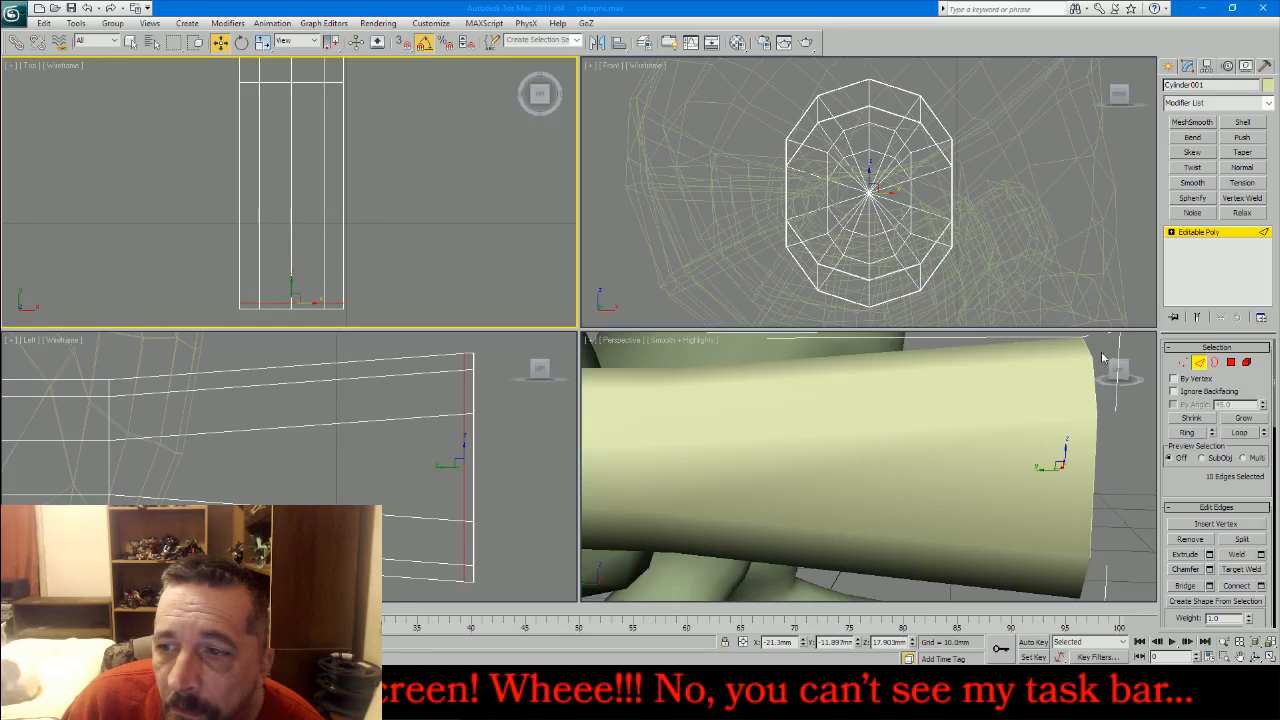
- Finish edge editing and apply a MeshSmooth modifier with 2 iterations to the handle
{"action": "left_click", "coordinate": [1199, 362]}
{"action": "left_click", "coordinate": [1082, 408]}
{"action": "scroll", "coordinate": [1082, 408], "scroll_direction": "down", "scroll_amount": 10}
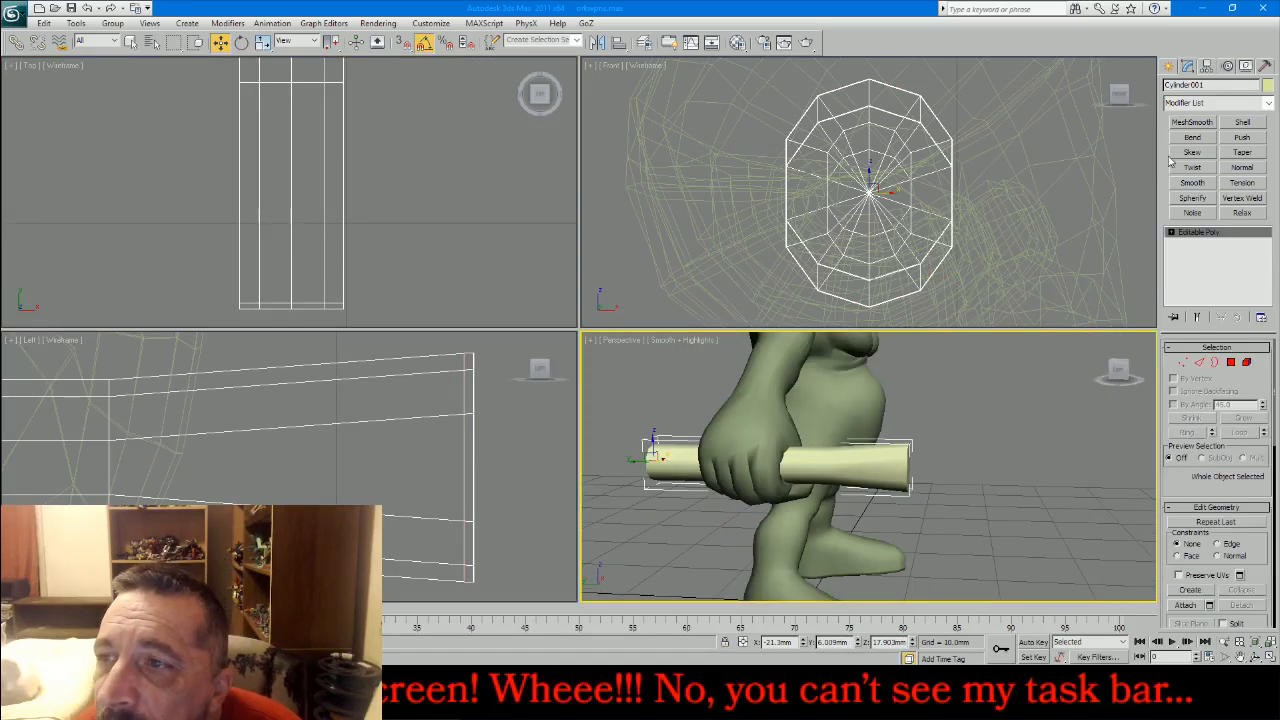
{"action": "left_click", "coordinate": [1192, 122]}
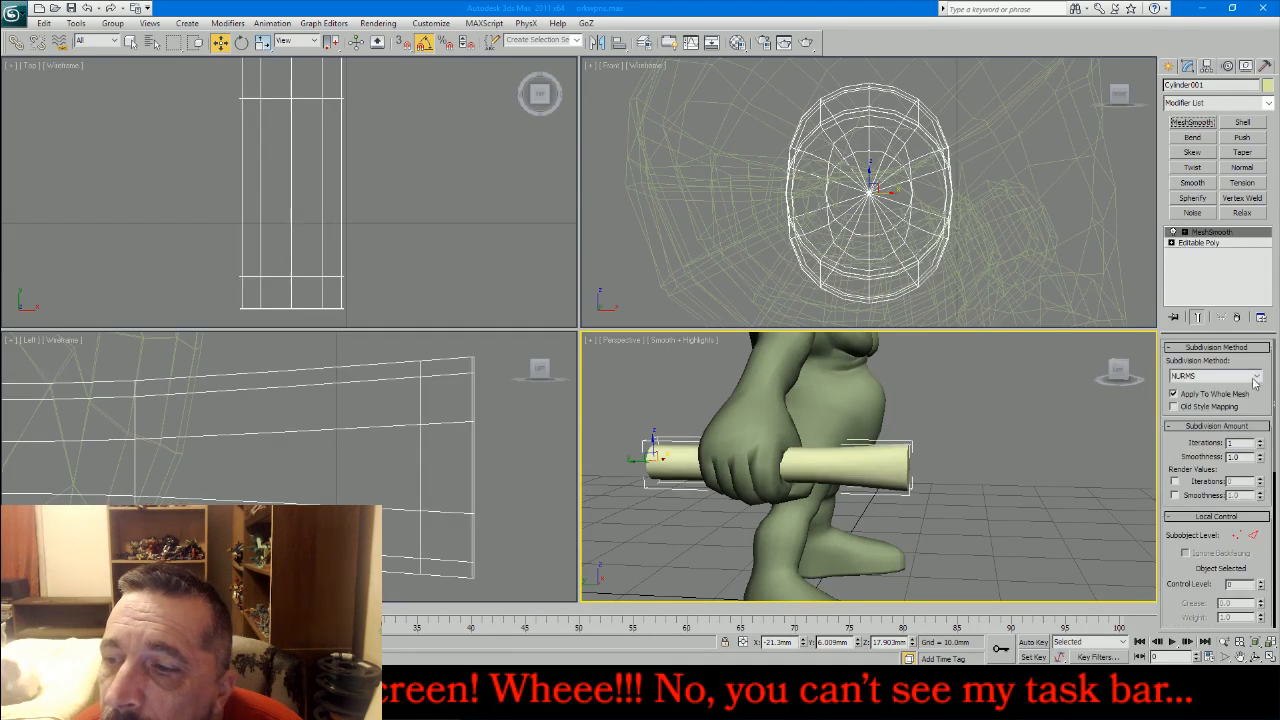
{"action": "left_click", "coordinate": [1261, 444]}
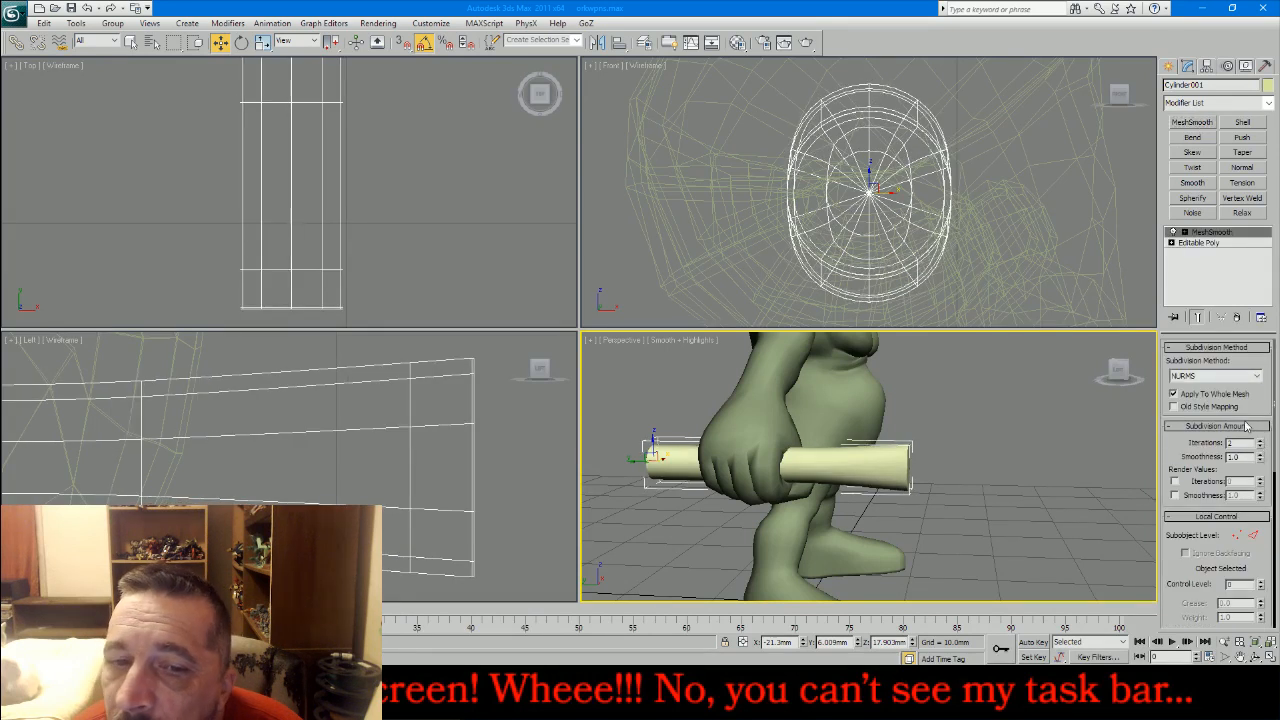
- Collapse the handle's whole modifier stack into an Editable Poly and deselect the handle
{"action": "right_click", "coordinate": [1216, 245]}
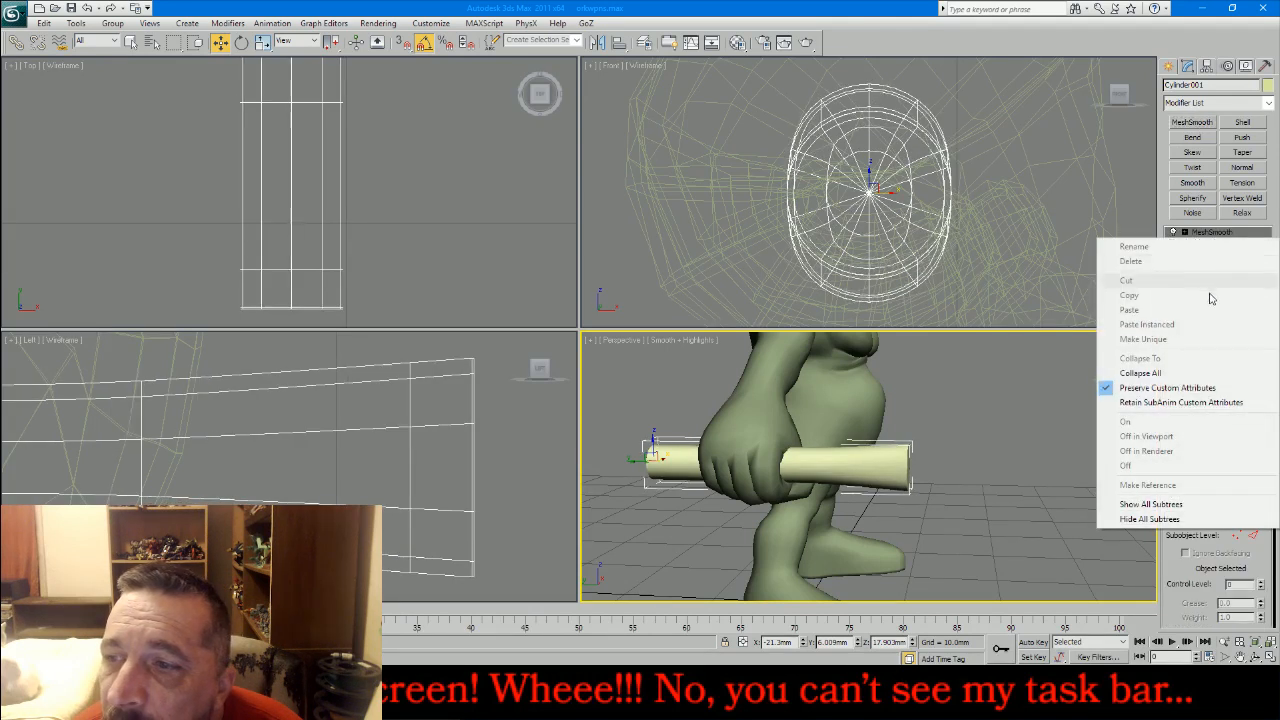
{"action": "left_click", "coordinate": [1190, 375]}
{"action": "left_click", "coordinate": [500, 283]}
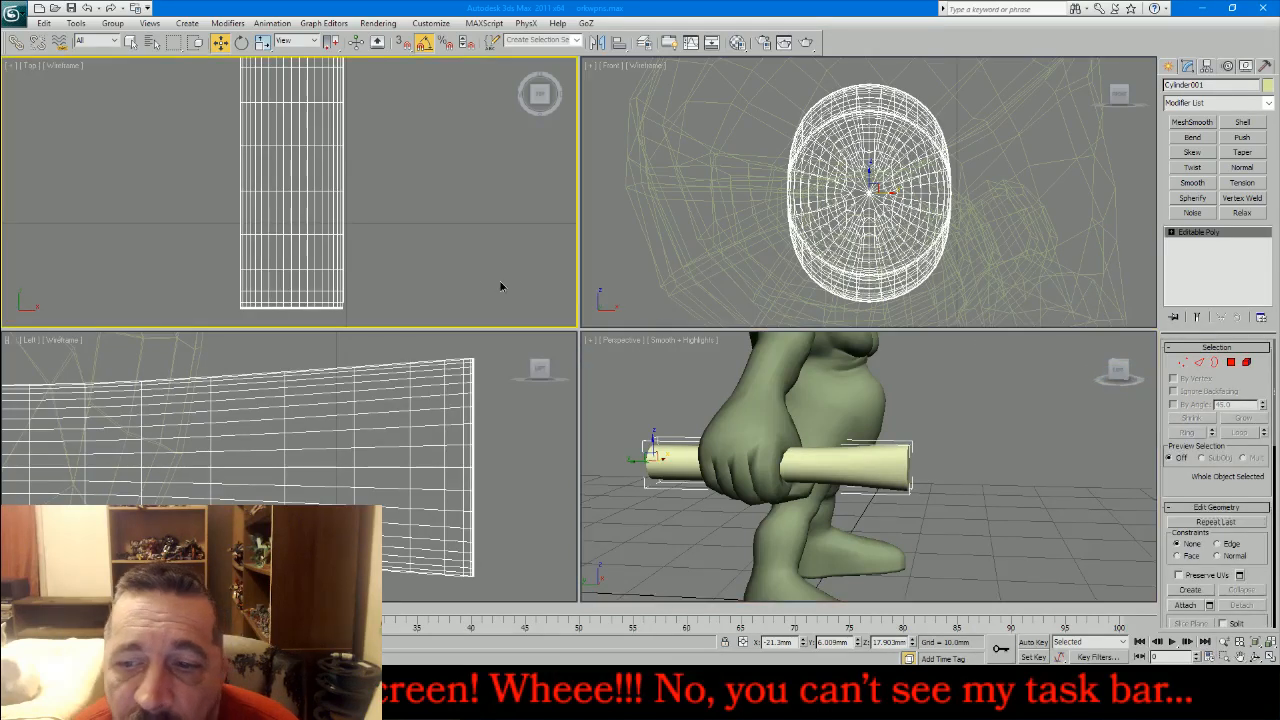
{"action": "key", "text": "ctrl+shift+z"}
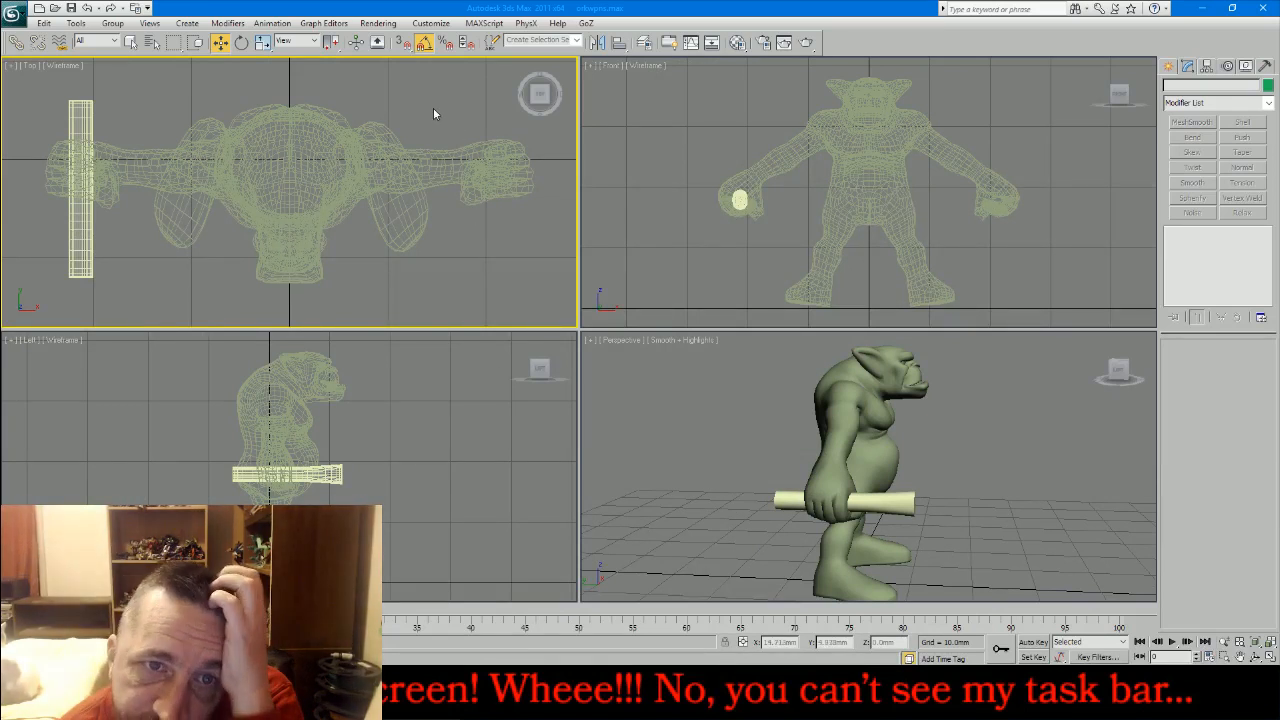
{"action": "scroll", "coordinate": [434, 113], "scroll_direction": "down", "scroll_amount": 2}
{"action": "scroll", "coordinate": [432, 108], "scroll_direction": "down", "scroll_amount": 1}
{"action": "scroll", "coordinate": [350, 246], "scroll_direction": "up", "scroll_amount": 1}
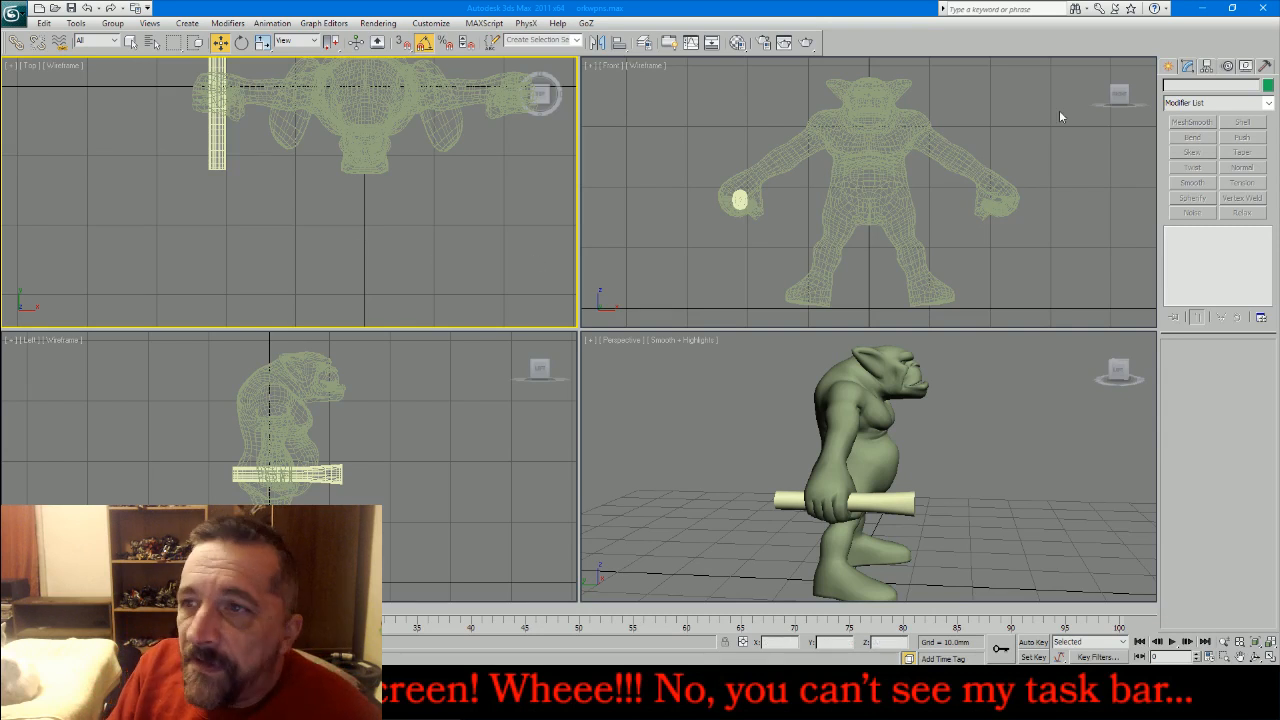
{"action": "left_click", "coordinate": [1166, 67]}
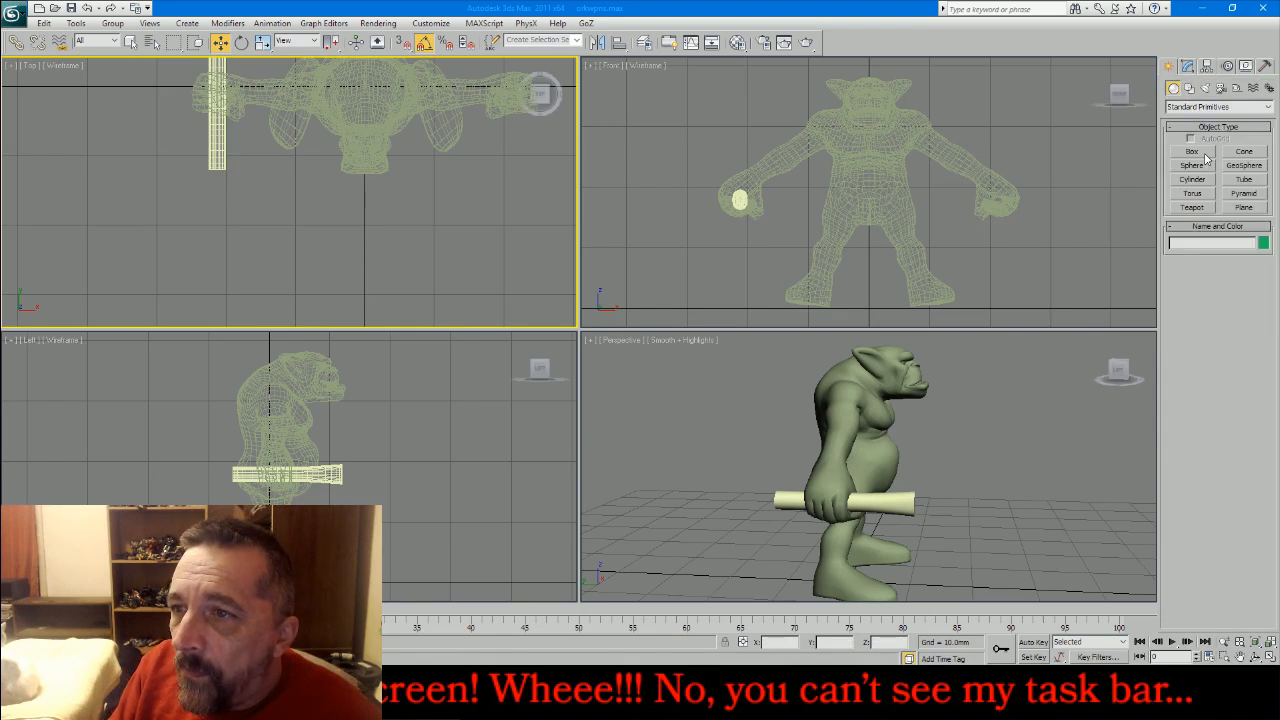
{"action": "left_click", "coordinate": [1192, 151]}
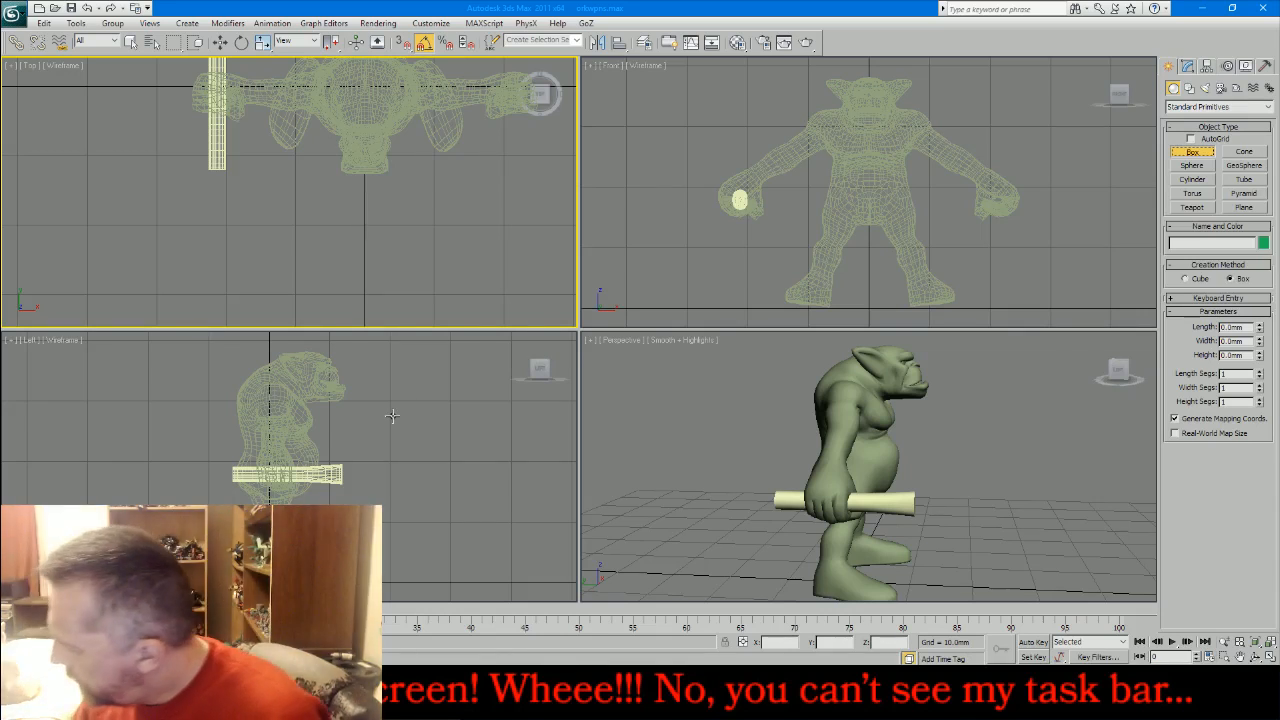
{"action": "scroll", "coordinate": [344, 486], "scroll_direction": "up", "scroll_amount": 1}
{"action": "scroll", "coordinate": [344, 486], "scroll_direction": "down", "scroll_amount": 2}
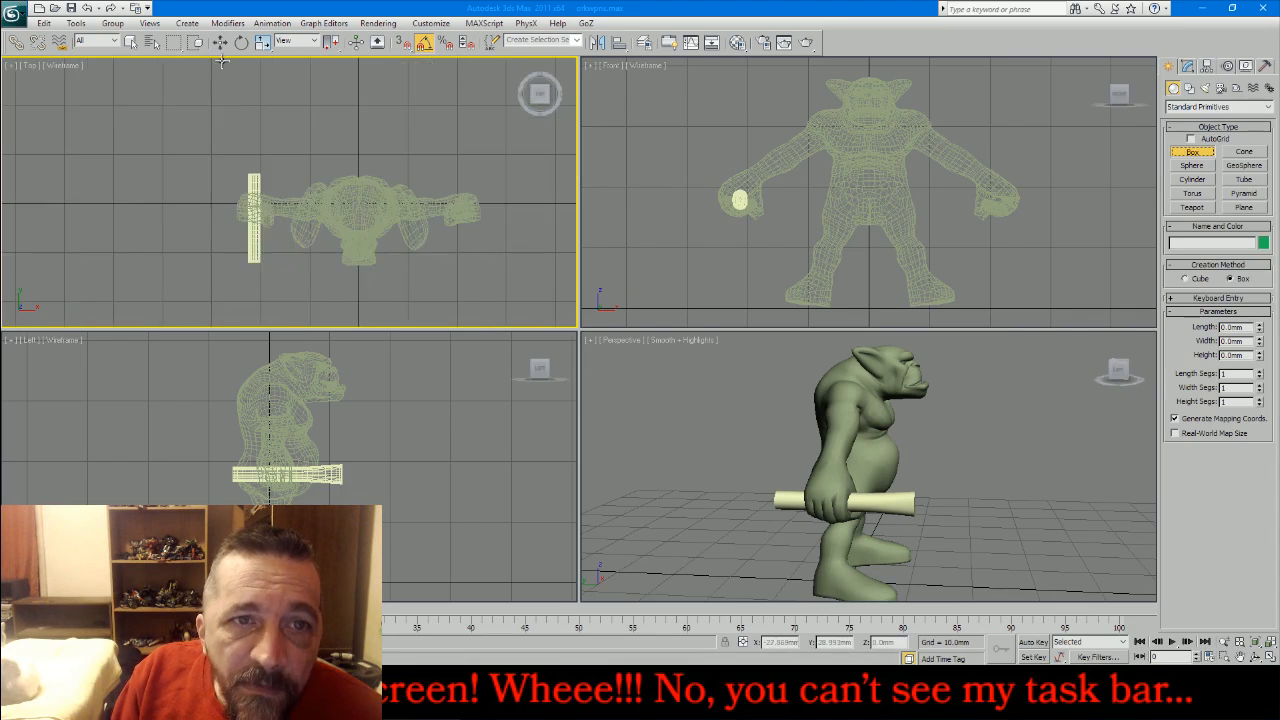
- Position the handle at X -21.5 mm and Z 18 mm, and deselect it
{"action": "left_click", "coordinate": [220, 41]}
{"action": "left_click", "coordinate": [255, 250]}
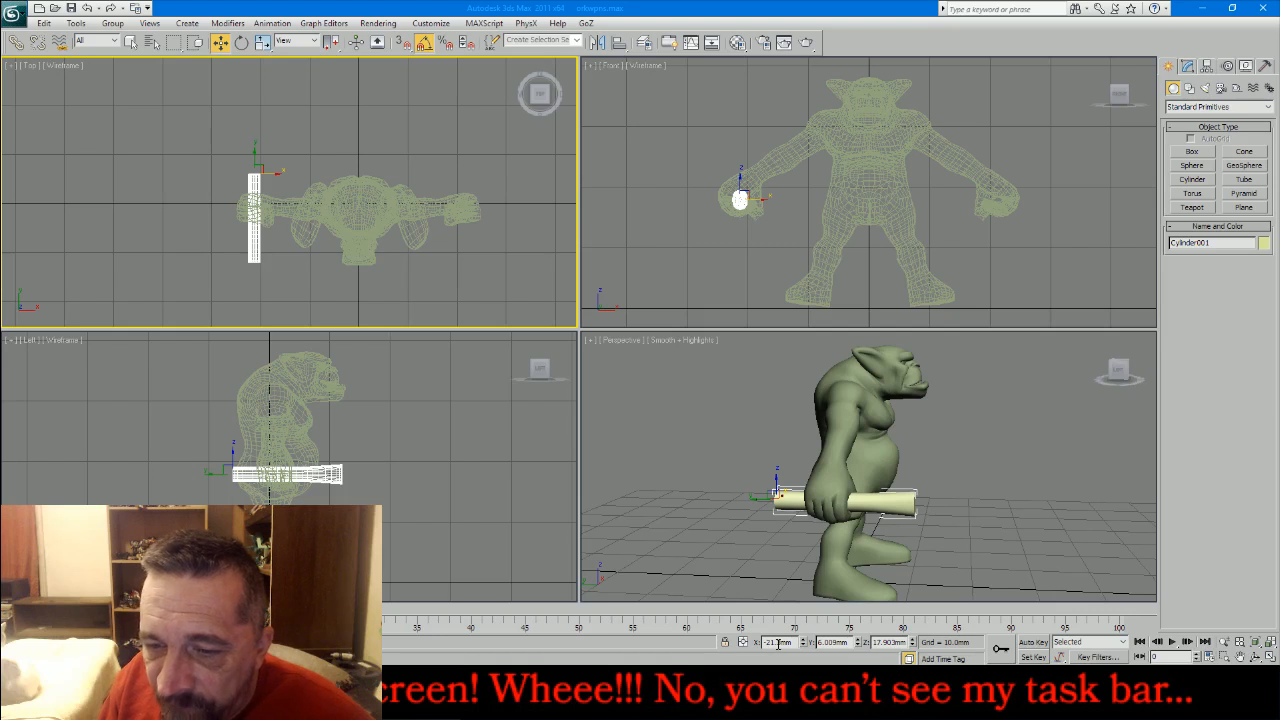
{"action": "key", "text": "Return"}
{"action": "double_click", "coordinate": [876, 642]}
{"action": "type", "text": "10"}
{"action": "key", "text": "Return"}
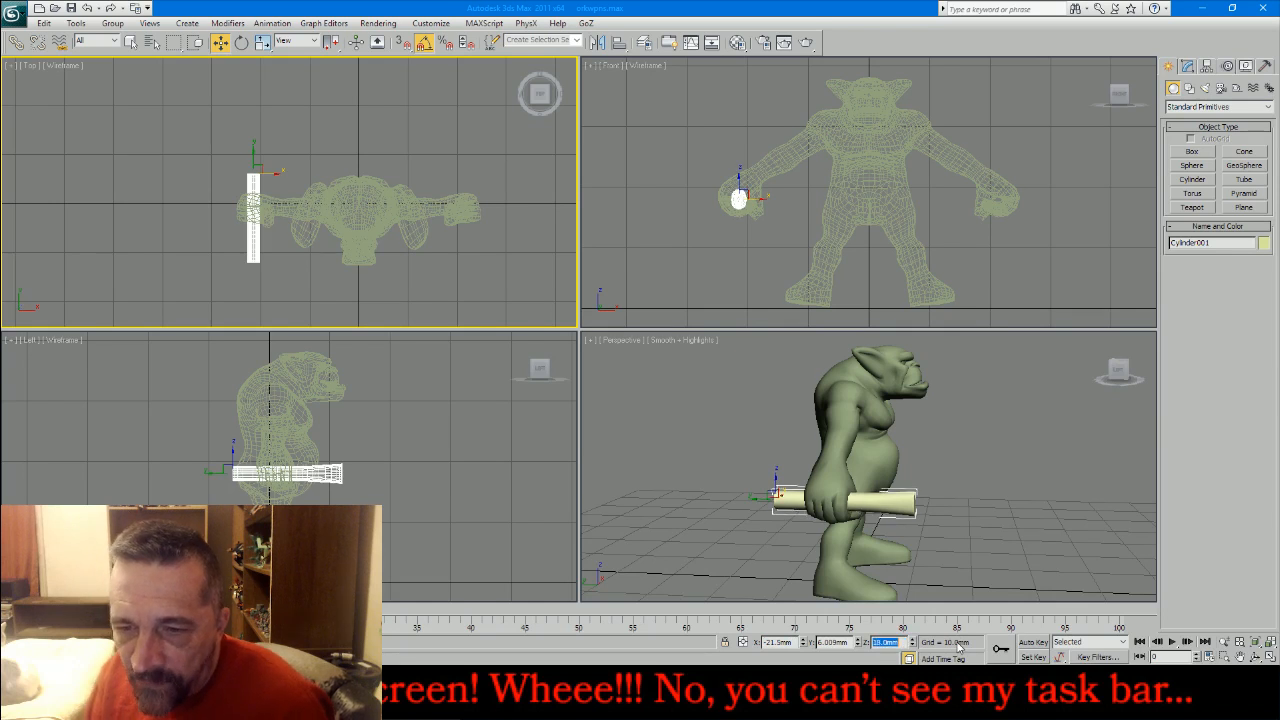
{"action": "left_click", "coordinate": [446, 515]}
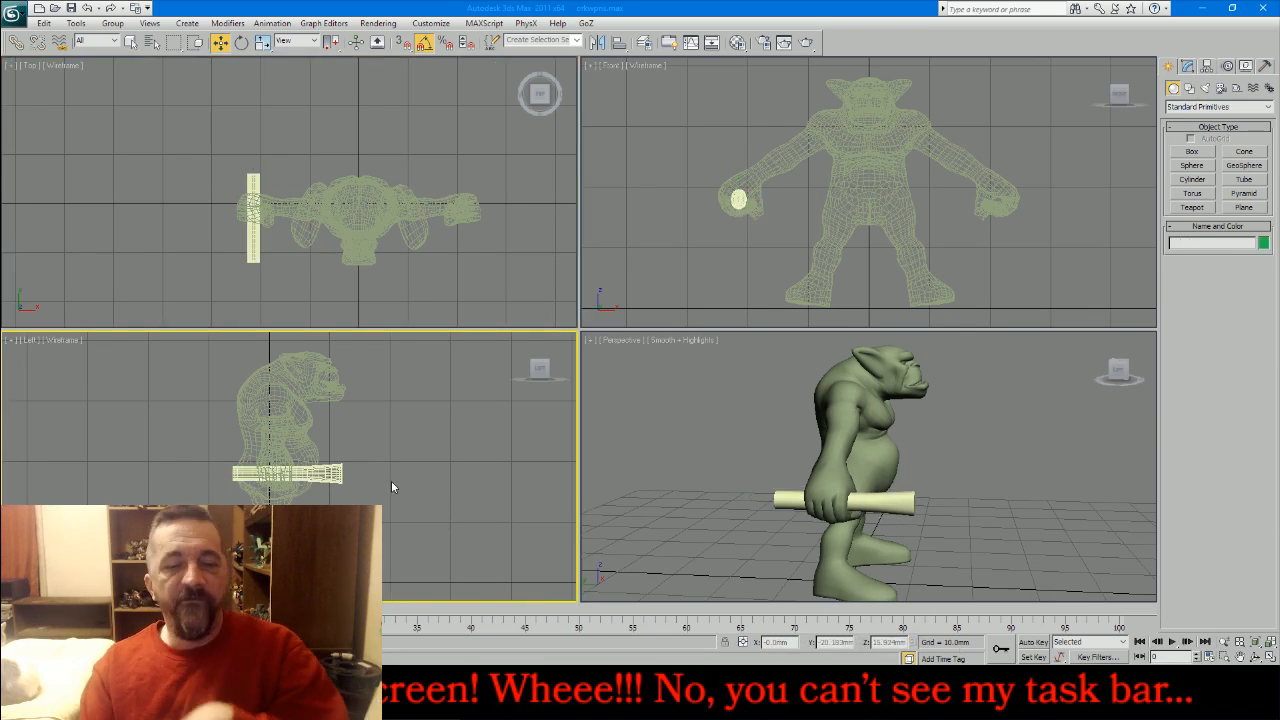
- Create a thin box from inside the handle's front outward, about 0.44 mm long, 21.34 mm wide and 3.85 mm high
{"action": "scroll", "coordinate": [337, 487], "scroll_direction": "up", "scroll_amount": 2}
{"action": "scroll", "coordinate": [362, 472], "scroll_direction": "up", "scroll_amount": 2}
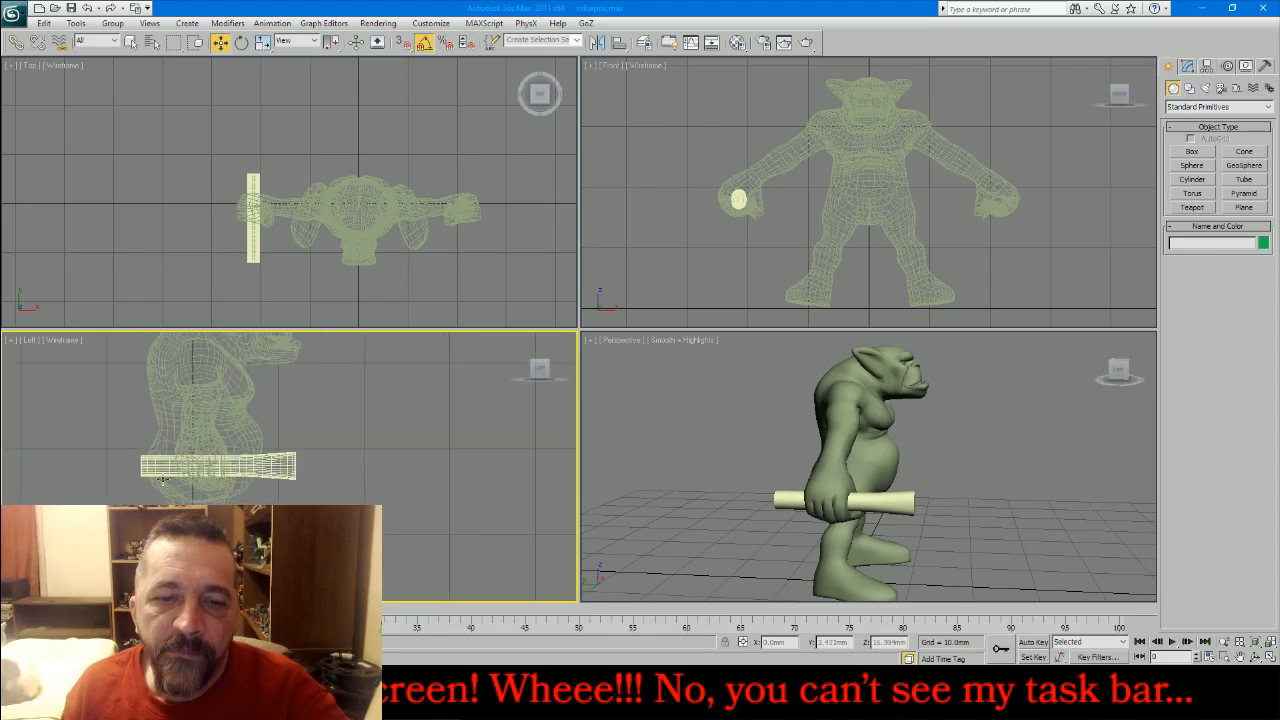
{"action": "scroll", "coordinate": [362, 472], "scroll_direction": "up", "scroll_amount": 2}
{"action": "left_click", "coordinate": [1192, 151]}
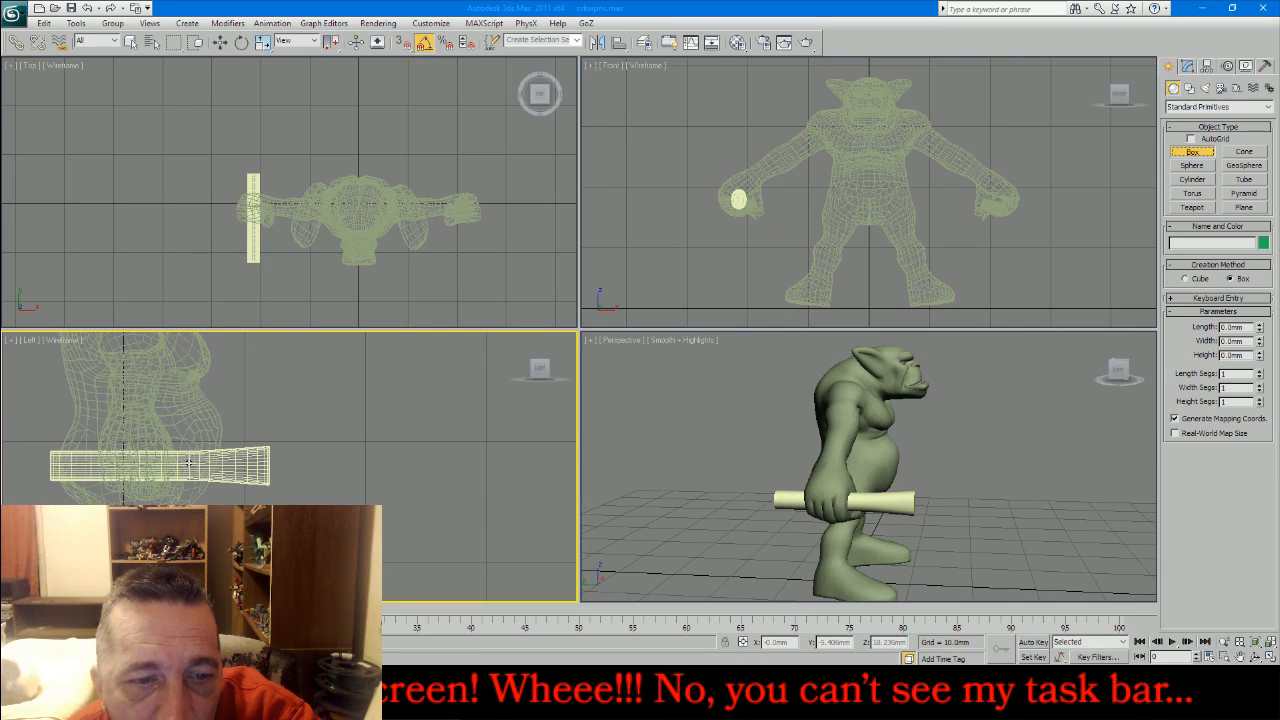
{"action": "left_click_drag", "start_coordinate": [188, 461], "coordinate": [446, 467]}
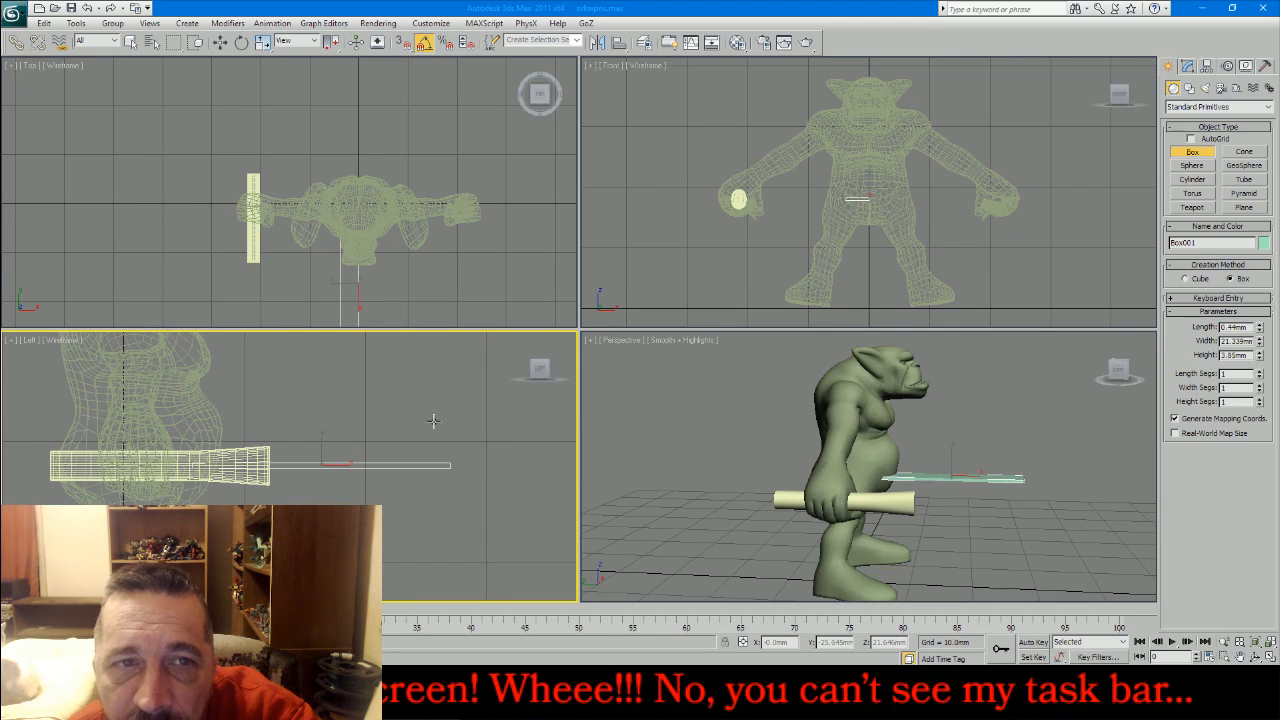
- Move the box sideways in the top view to about X -19.63 mm so it lines up with the handle
{"action": "left_click", "coordinate": [220, 43]}
{"action": "right_click", "coordinate": [355, 105]}
{"action": "scroll", "coordinate": [361, 99], "scroll_direction": "down", "scroll_amount": 3}
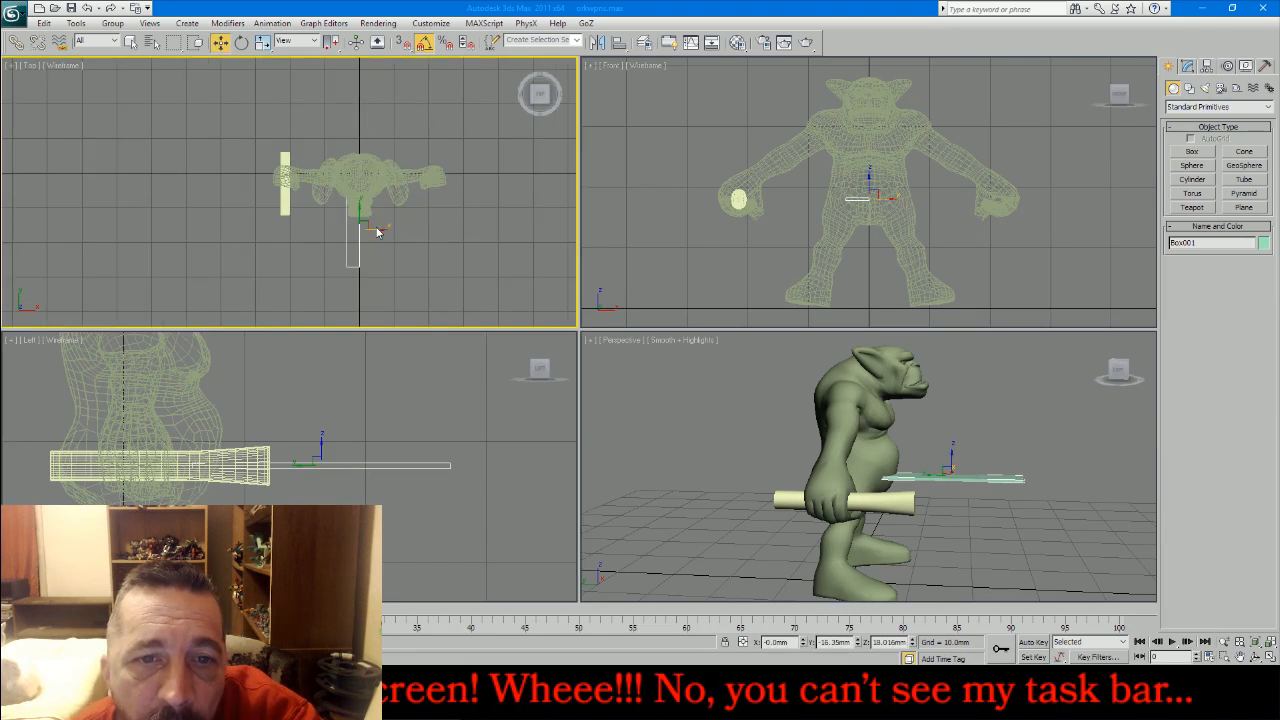
{"action": "left_click_drag", "start_coordinate": [375, 230], "coordinate": [305, 243]}
{"action": "scroll", "coordinate": [287, 229], "scroll_direction": "up", "scroll_amount": 5}
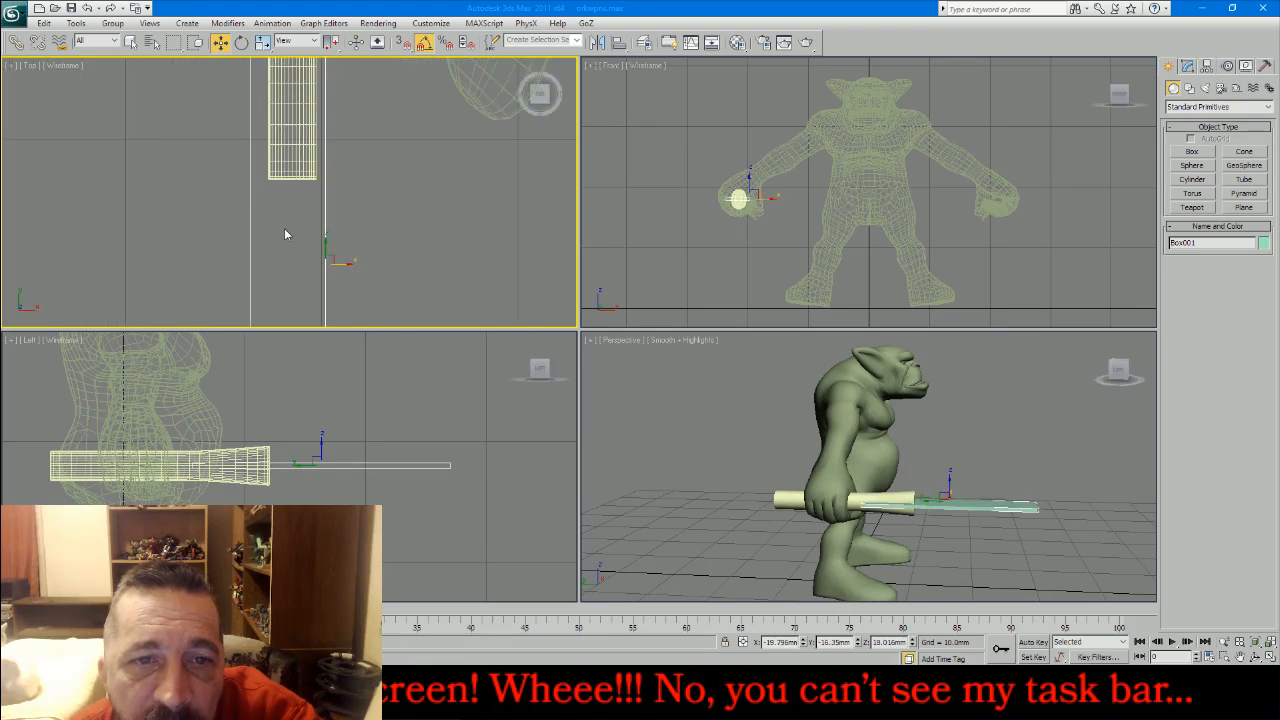
{"action": "left_click_drag", "start_coordinate": [339, 263], "coordinate": [341, 263]}
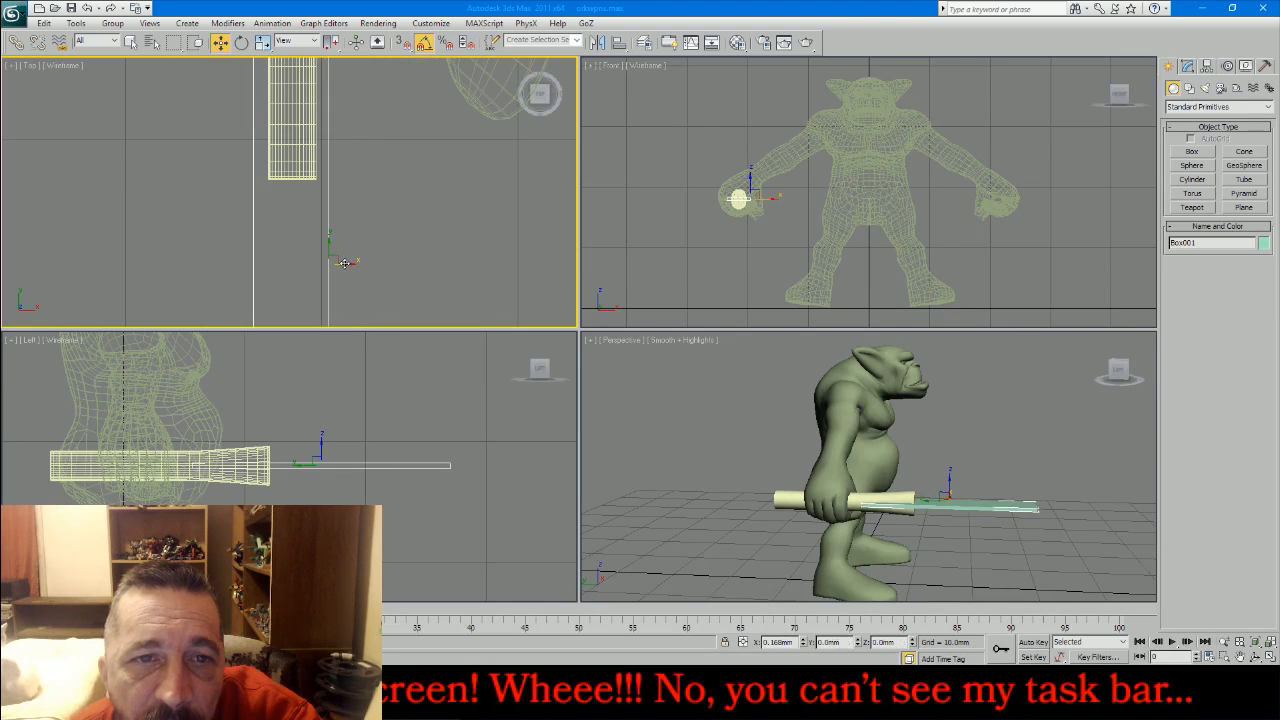
{"action": "scroll", "coordinate": [340, 260], "scroll_direction": "down", "scroll_amount": 3}
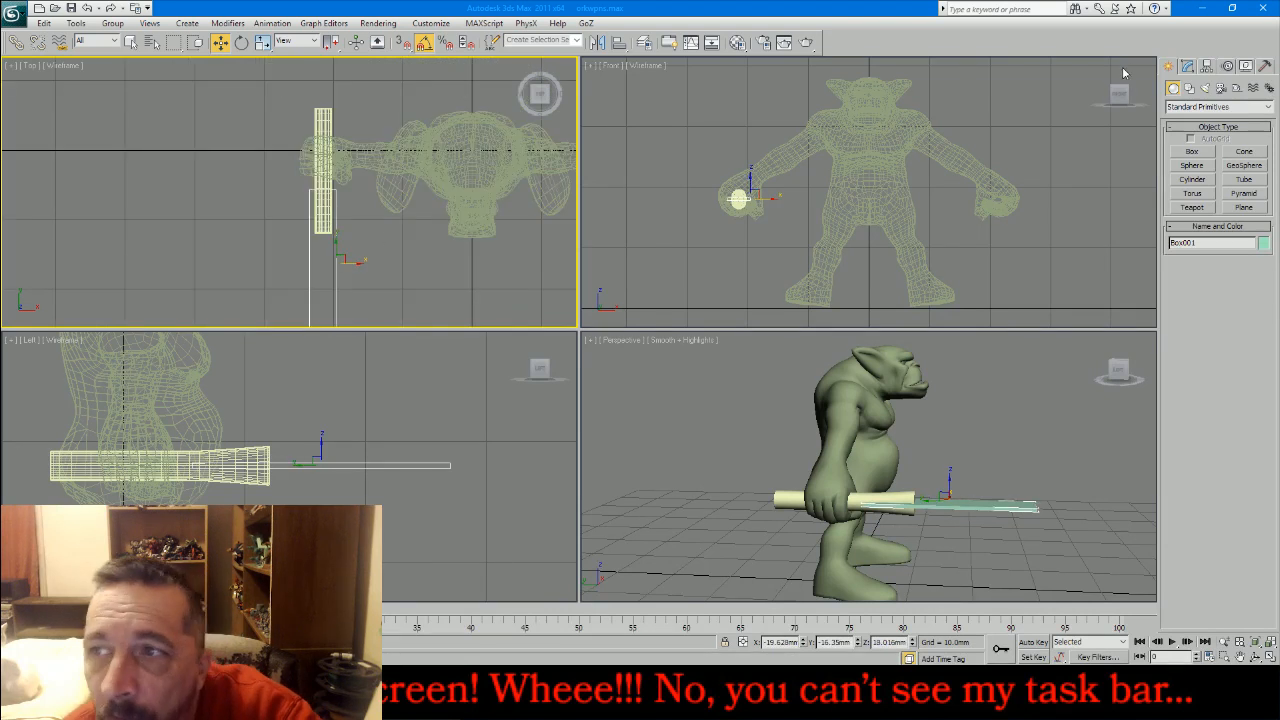
- Convert the box to an Editable Poly and center its pivot on the object
{"action": "left_click", "coordinate": [1188, 66]}
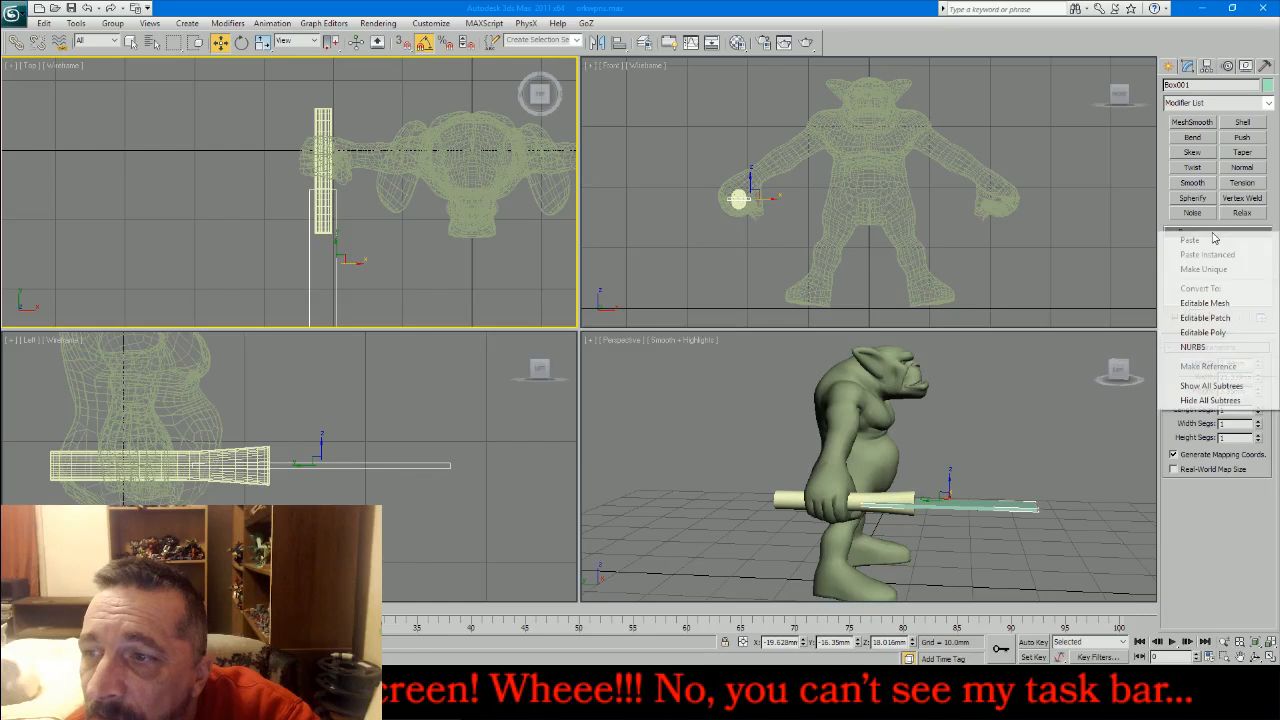
{"action": "left_click", "coordinate": [1206, 66]}
{"action": "left_click", "coordinate": [1217, 150]}
{"action": "left_click", "coordinate": [1219, 215]}
{"action": "left_click", "coordinate": [1217, 151]}
{"action": "left_click", "coordinate": [1188, 66]}
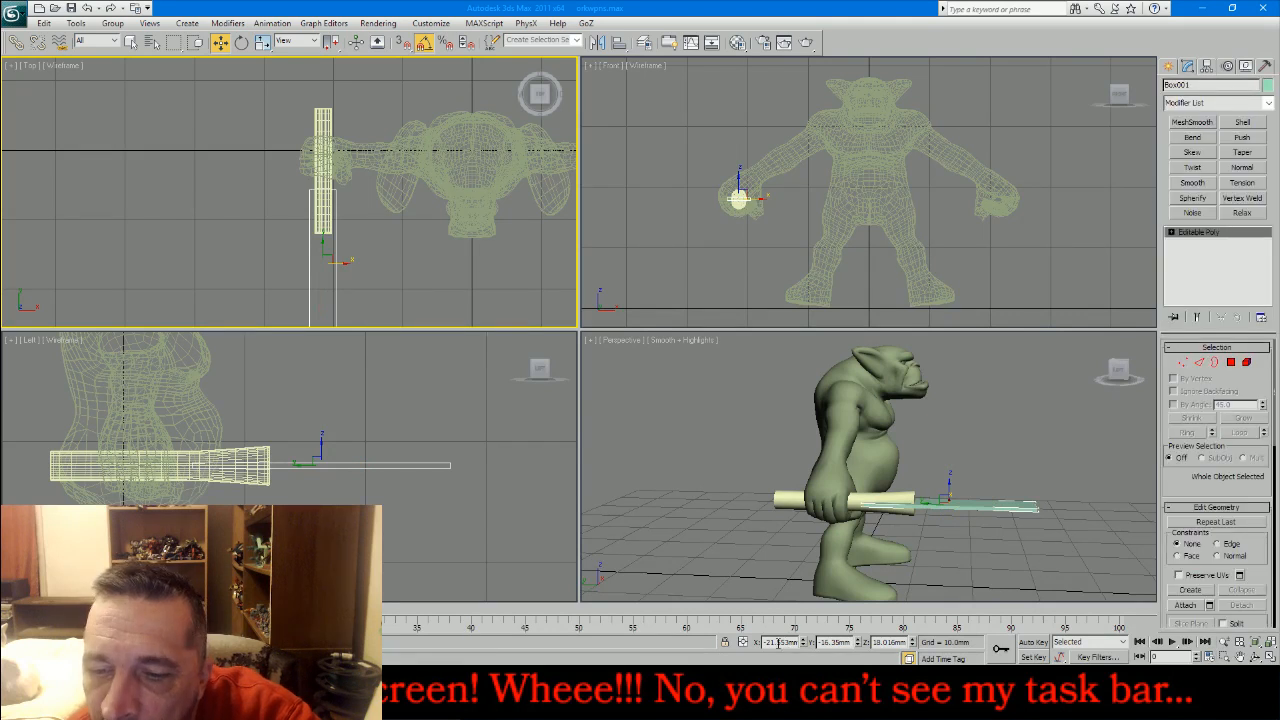
- Align the box with the handle's axis by setting its position to X -21.5 mm and Z 18 mm
{"action": "key", "text": "BackSpace"}
{"action": "key", "text": "Return"}
{"action": "double_click", "coordinate": [887, 641]}
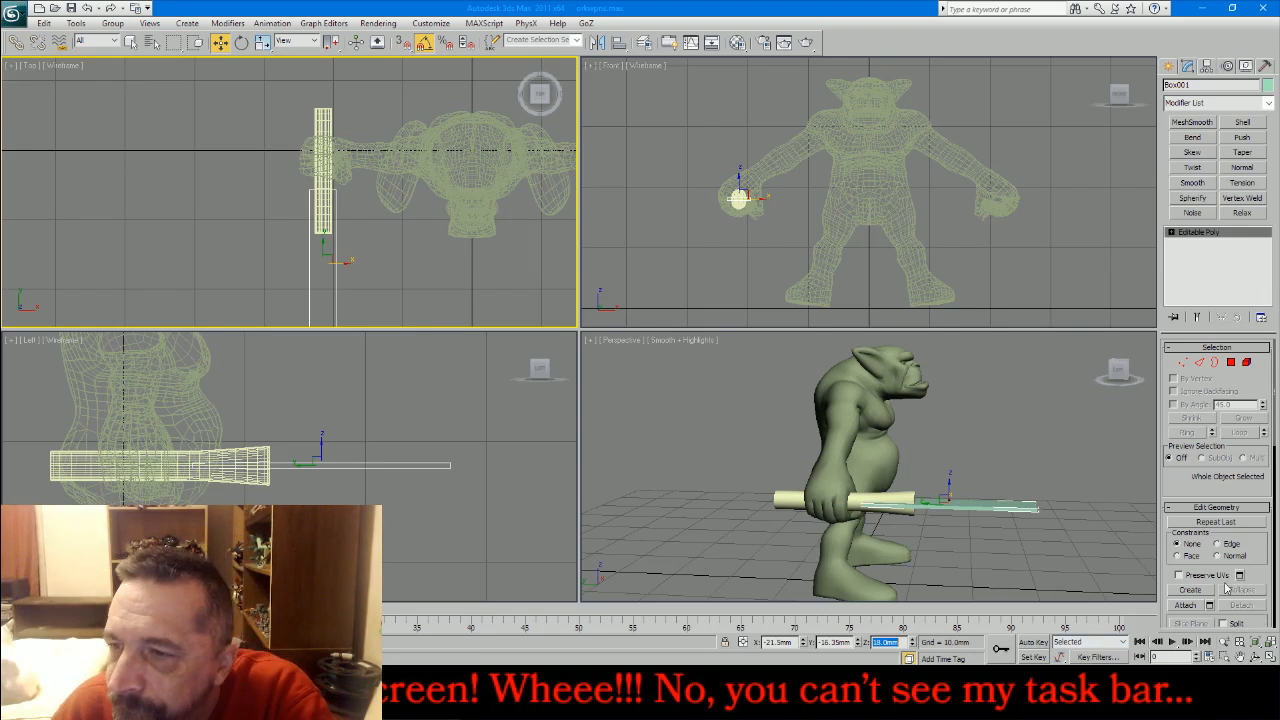
- Connect the box's crosswise edges in the front view with 2 lengthwise segments, pinched 45 toward the side edges
{"action": "left_click", "coordinate": [1200, 362]}
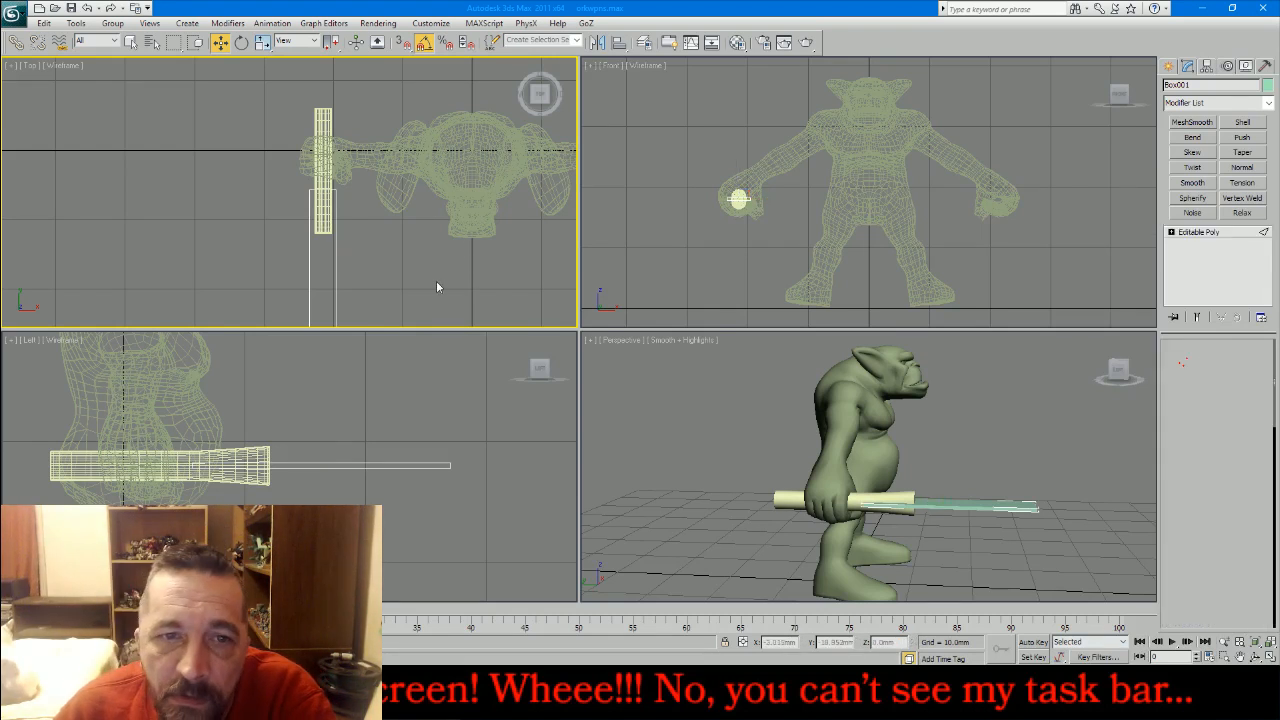
{"action": "scroll", "coordinate": [737, 180], "scroll_direction": "up", "scroll_amount": 4}
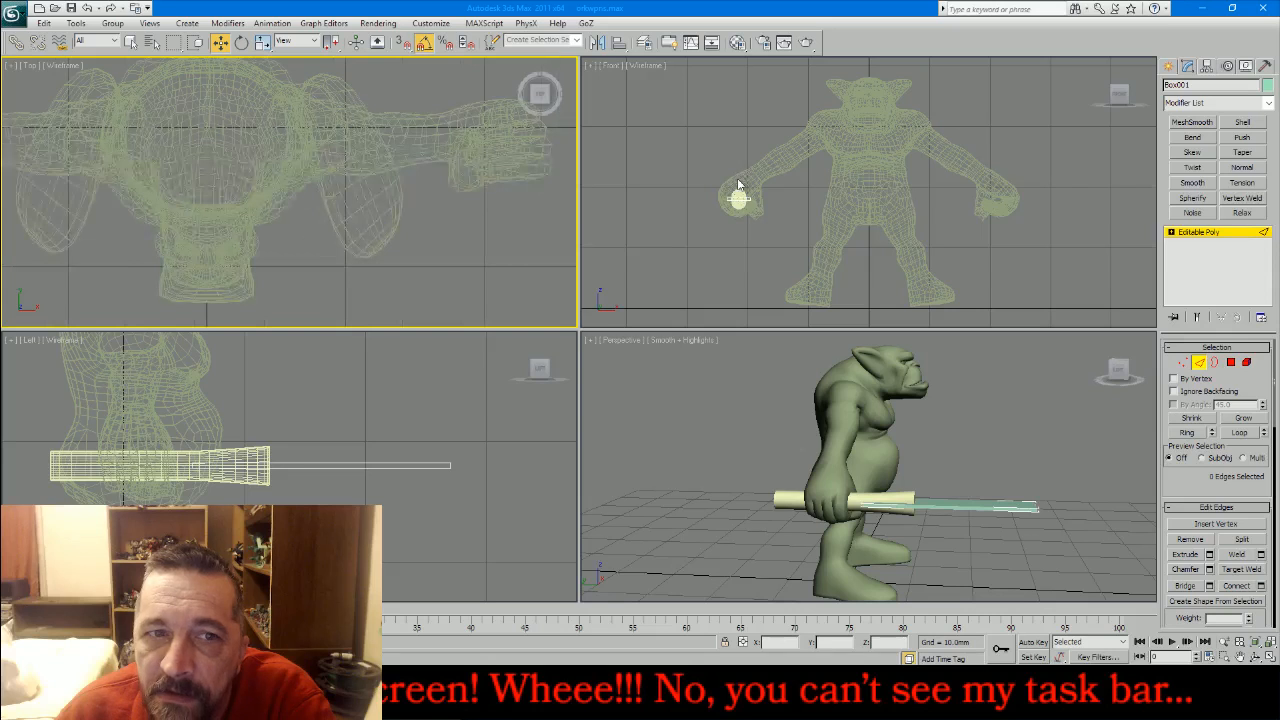
{"action": "scroll", "coordinate": [738, 182], "scroll_direction": "down", "scroll_amount": 4}
{"action": "scroll", "coordinate": [355, 76], "scroll_direction": "down", "scroll_amount": 2}
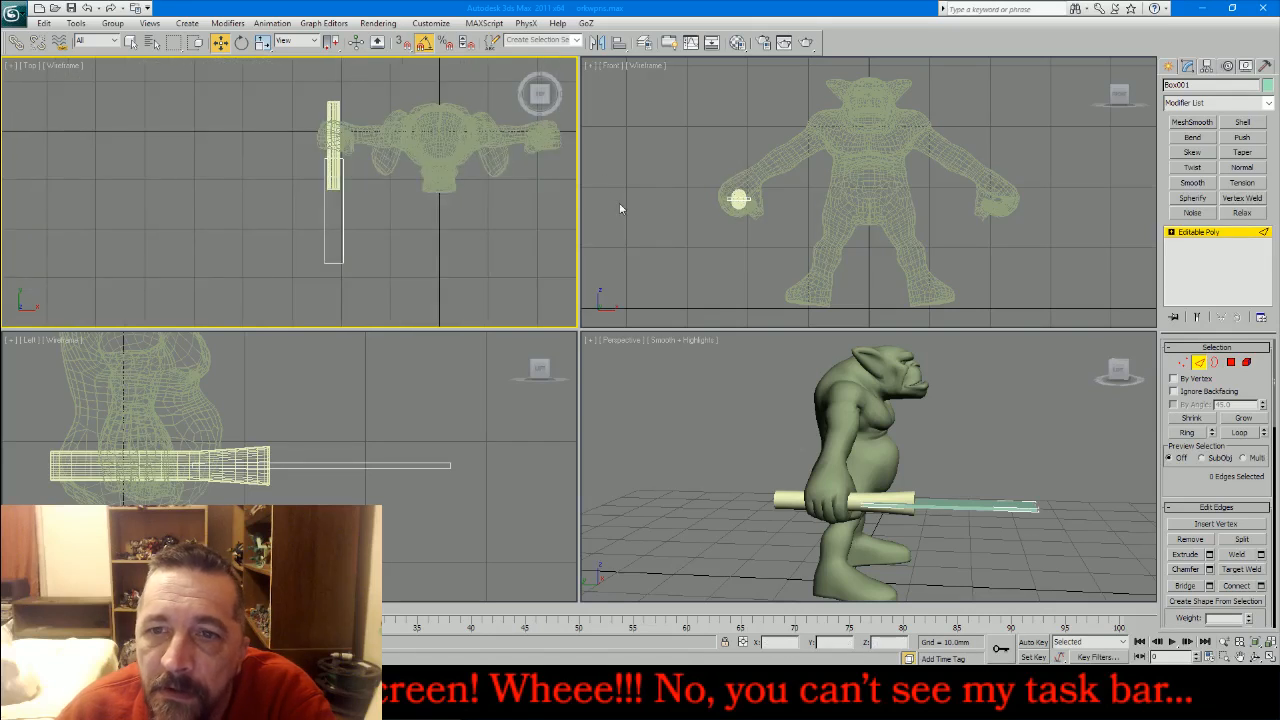
{"action": "left_click", "coordinate": [686, 224]}
{"action": "scroll", "coordinate": [737, 195], "scroll_direction": "up", "scroll_amount": 6}
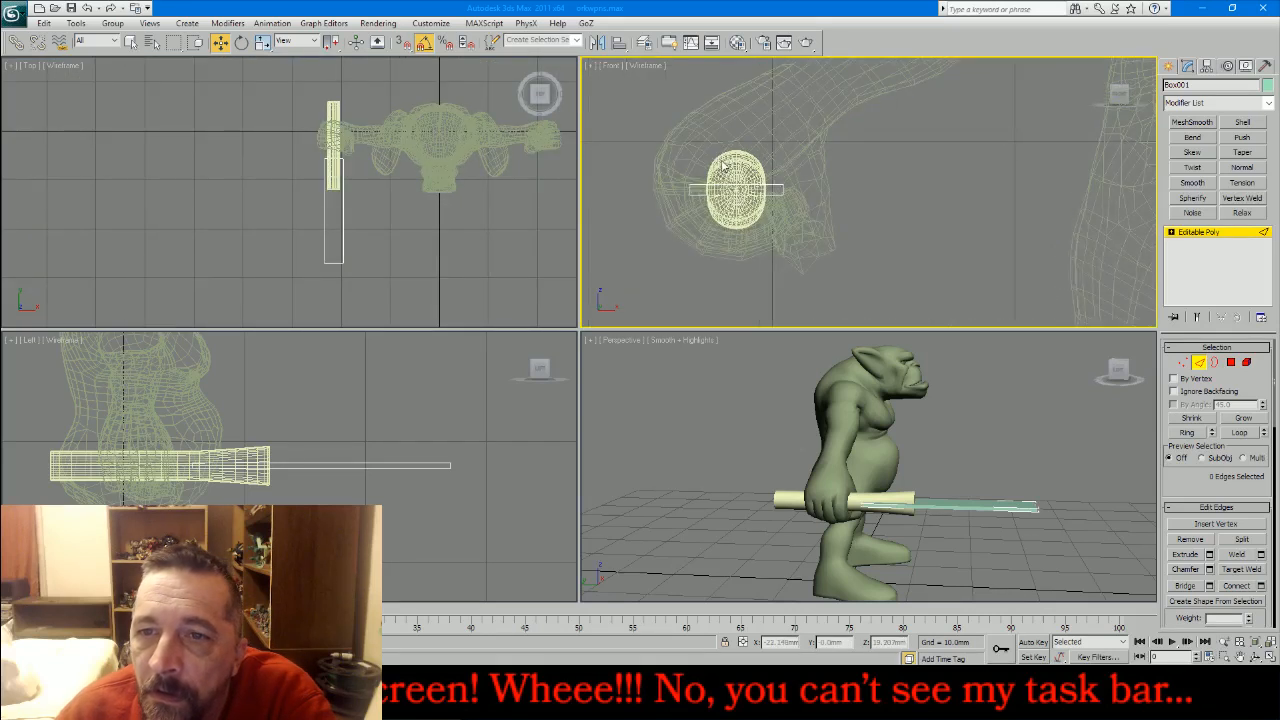
{"action": "left_click", "coordinate": [749, 231]}
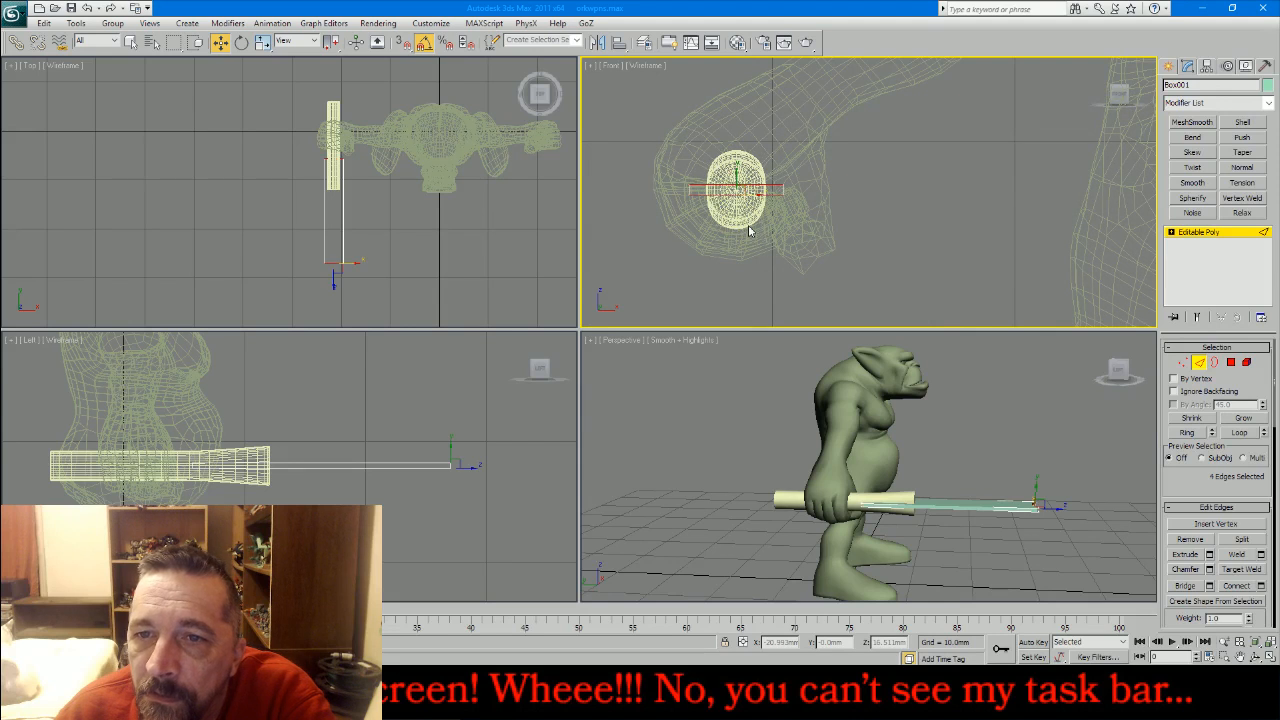
{"action": "left_click", "coordinate": [1260, 586]}
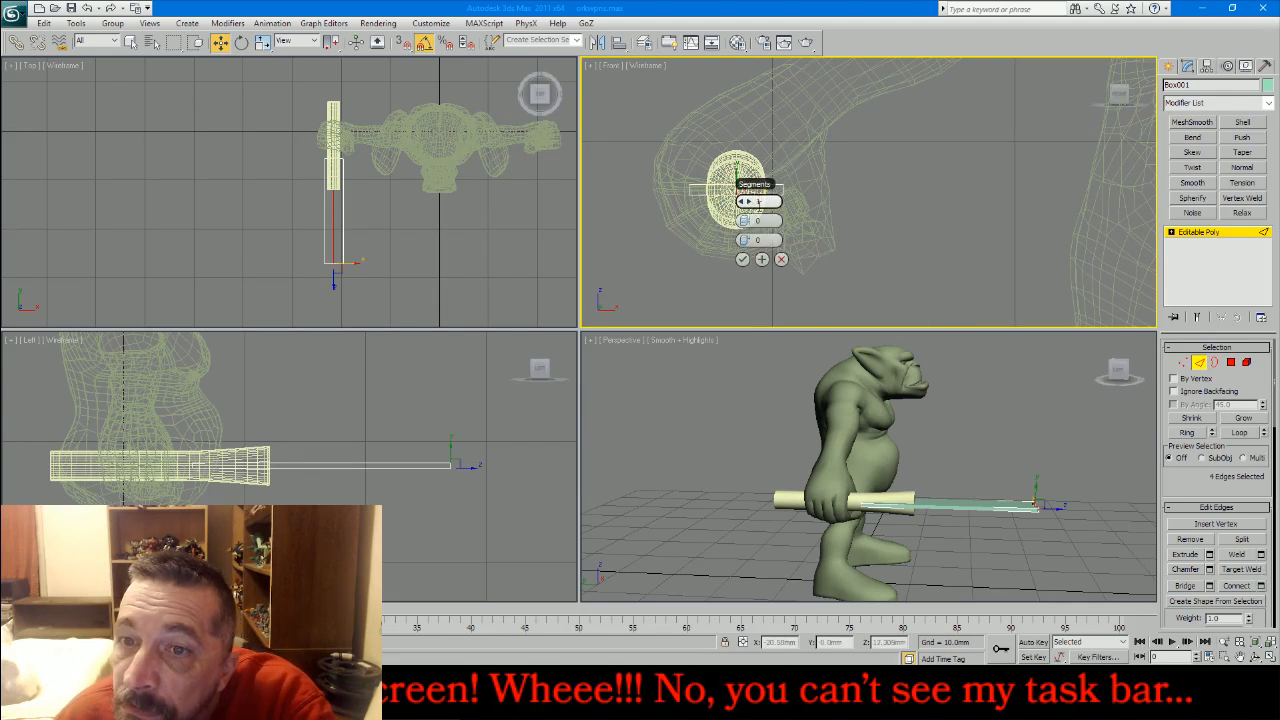
{"action": "left_click", "coordinate": [750, 202]}
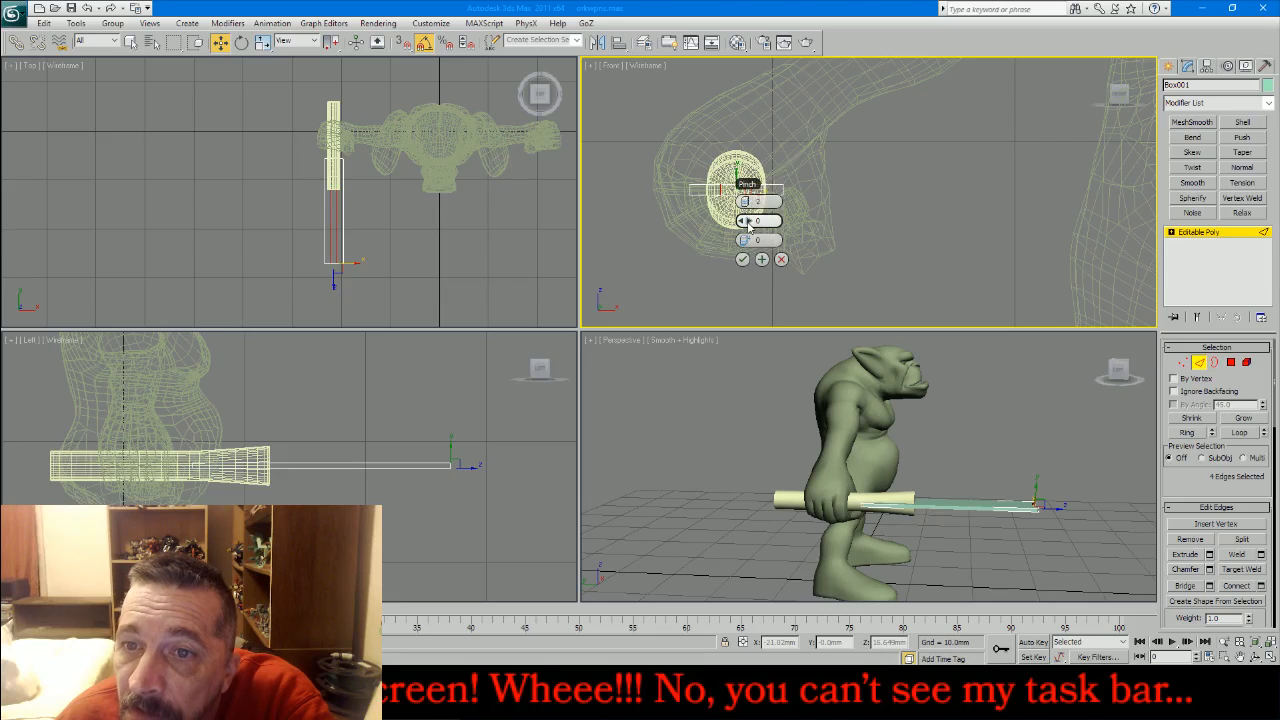
{"action": "left_click_drag", "start_coordinate": [750, 221], "coordinate": [868, 224]}
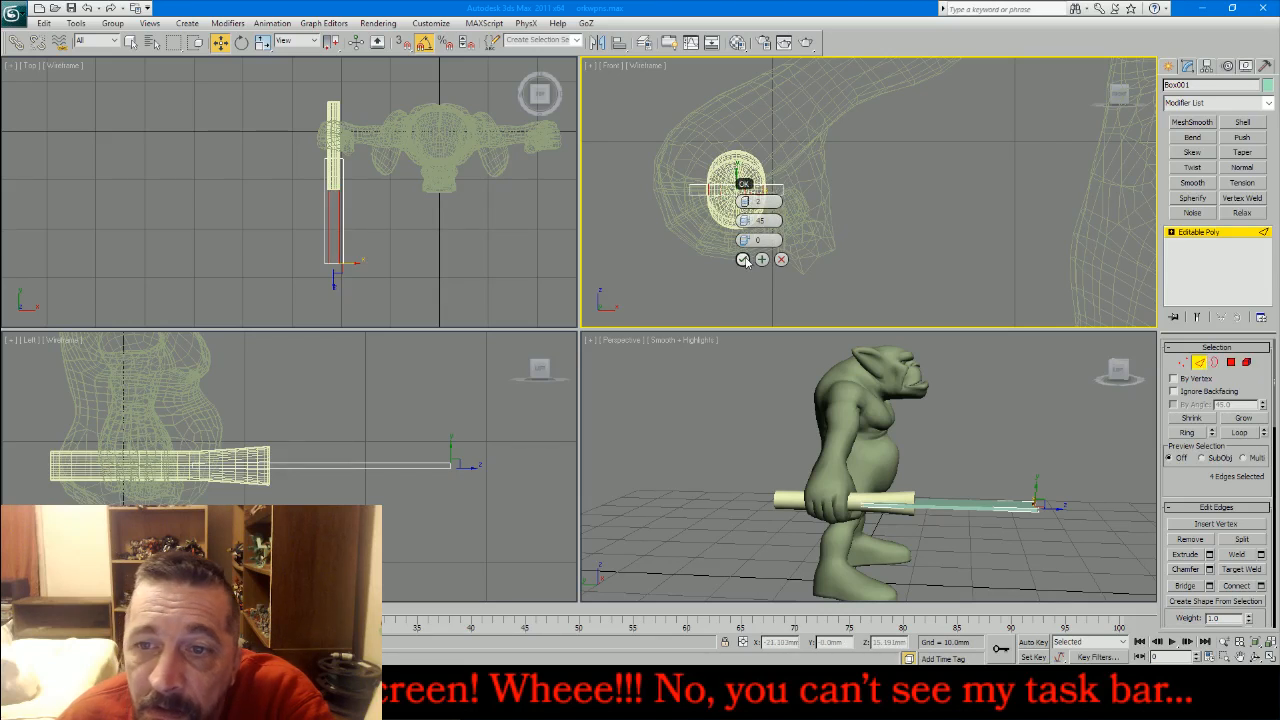
{"action": "left_click", "coordinate": [743, 260]}
- Connect the box's lengthwise edges with 3 cross segments, using pinch 9 and slide 28
{"action": "left_click", "coordinate": [408, 251]}
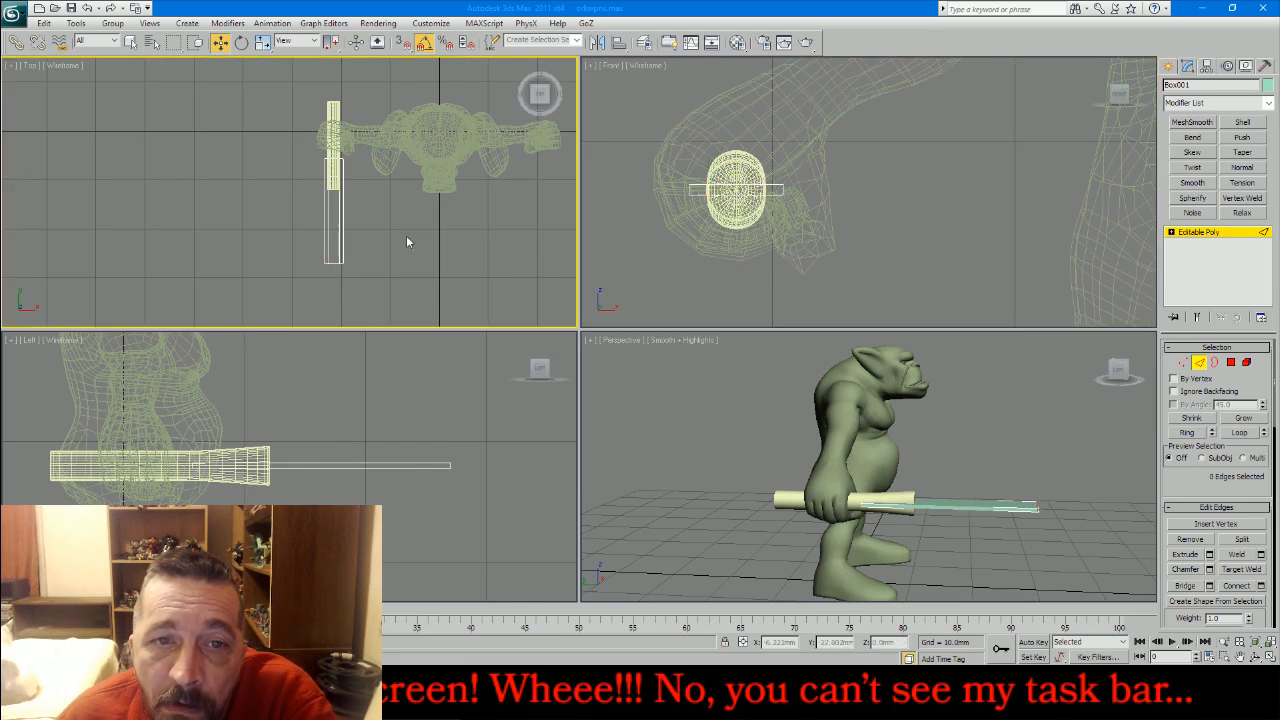
{"action": "left_click_drag", "start_coordinate": [390, 197], "coordinate": [300, 228]}
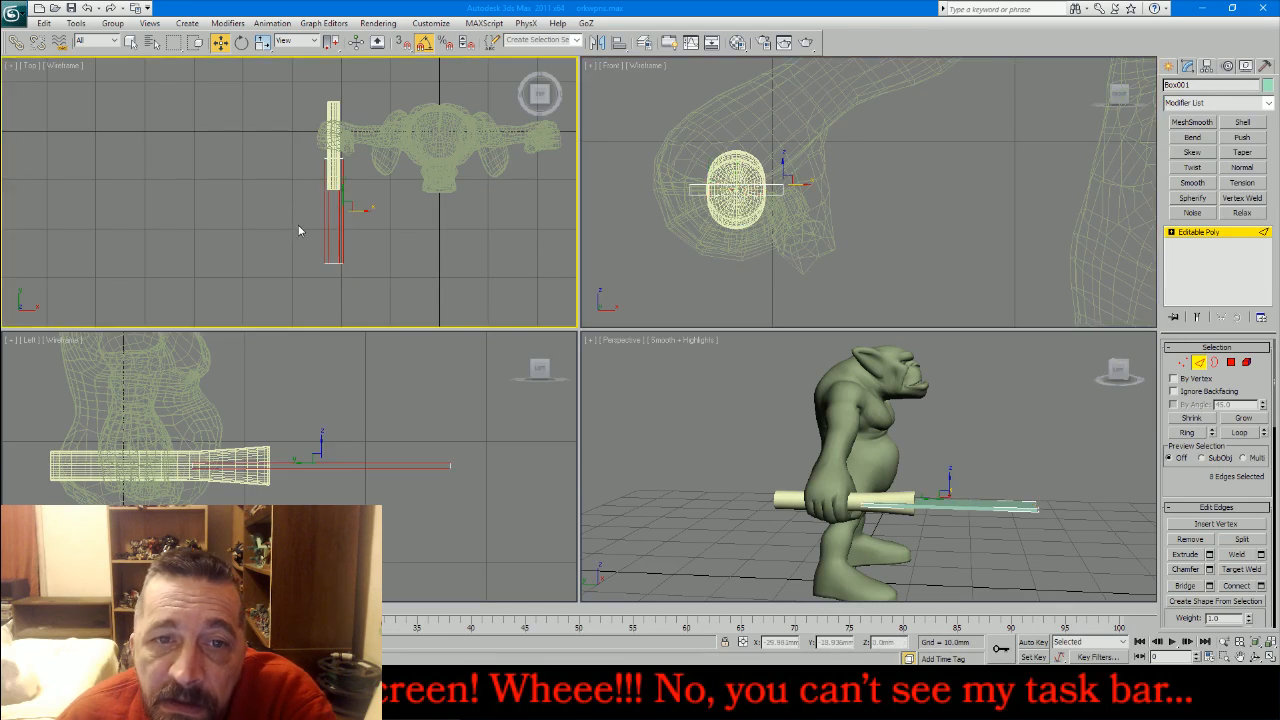
{"action": "left_click", "coordinate": [1261, 586]}
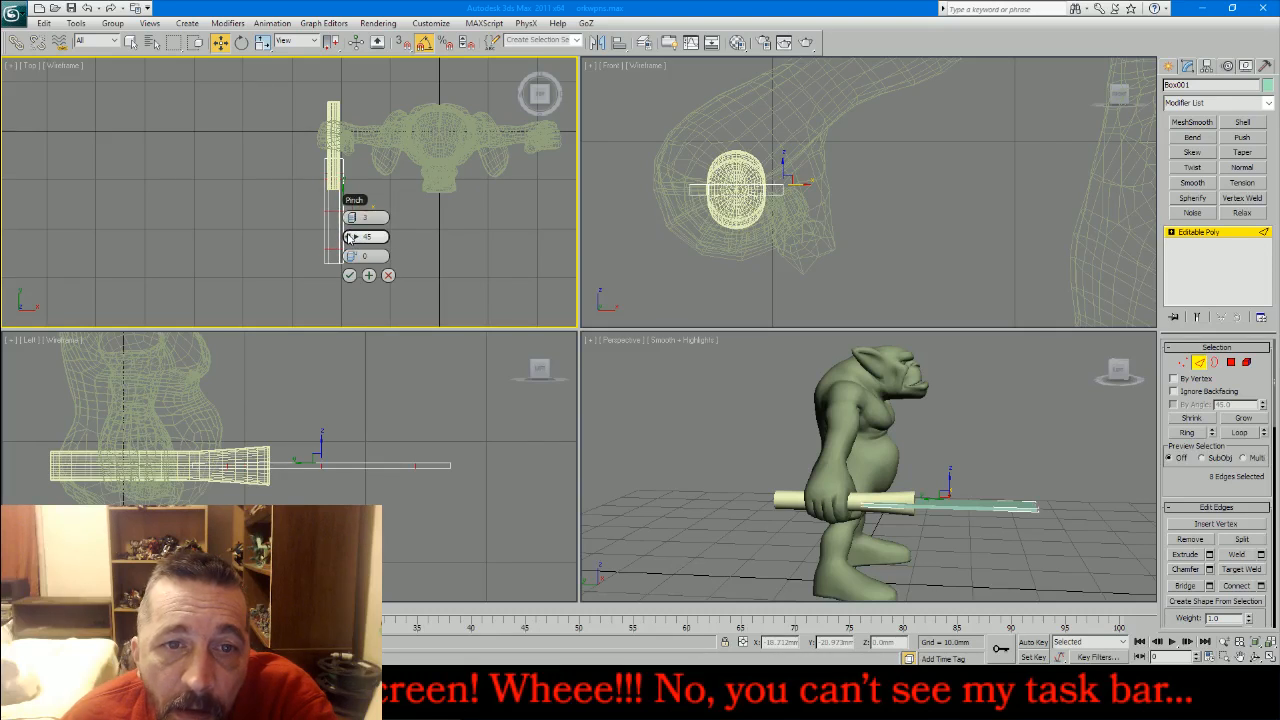
{"action": "left_click_drag", "start_coordinate": [334, 236], "coordinate": [396, 256]}
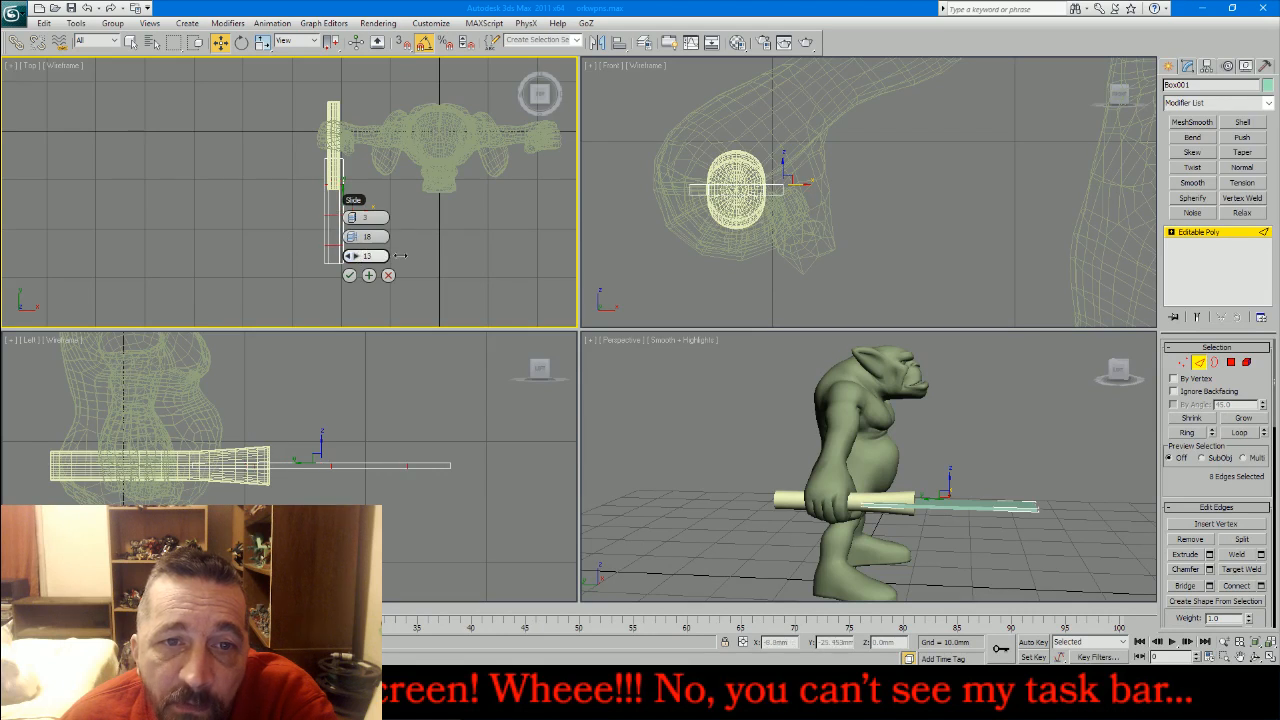
{"action": "left_click", "coordinate": [352, 218]}
{"action": "left_click_drag", "start_coordinate": [330, 244], "coordinate": [333, 243]}
{"action": "left_click", "coordinate": [353, 217]}
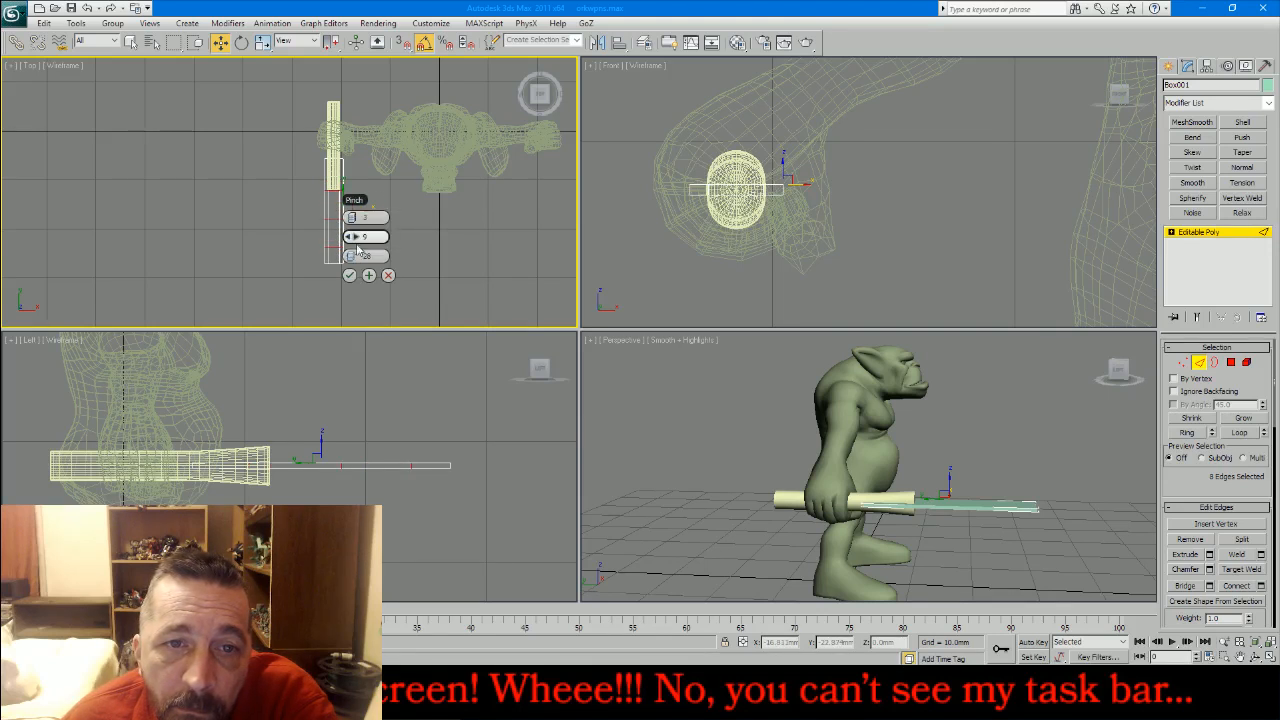
{"action": "left_click", "coordinate": [349, 276]}
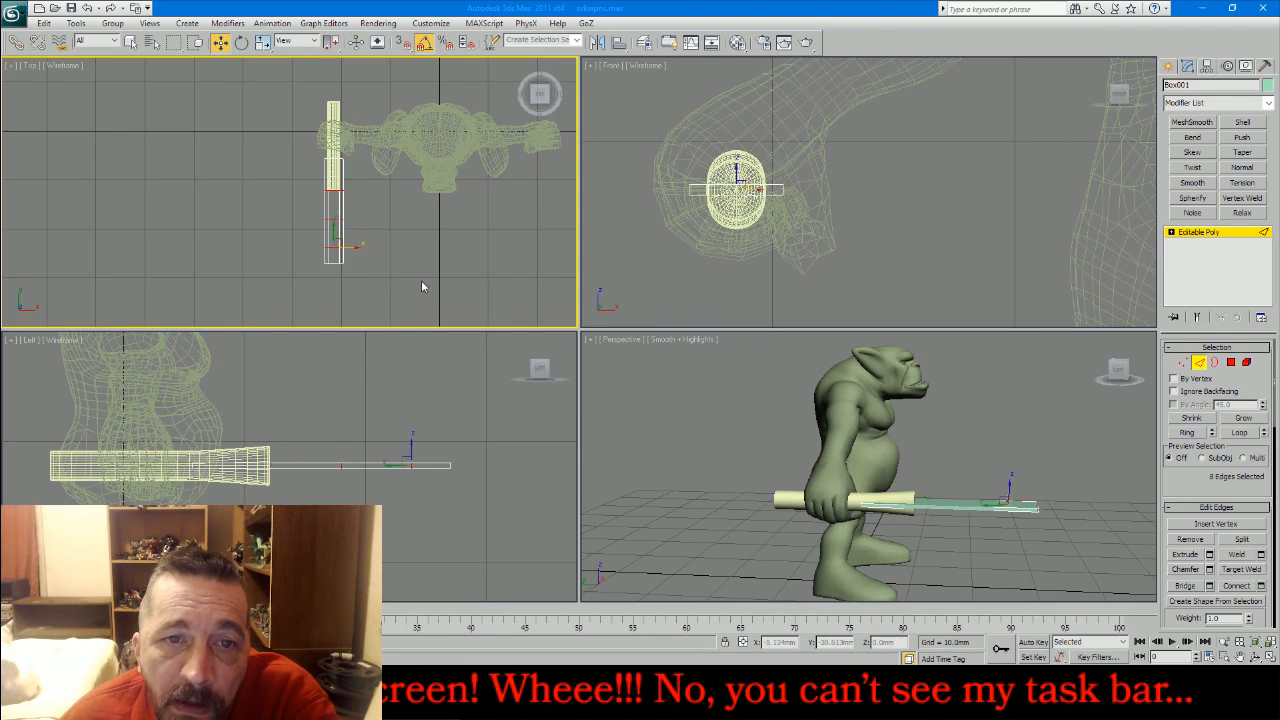
- Scale the vertices of the three middle cross-sections taller in the left view, making the central one the thickest
{"action": "left_click", "coordinate": [1183, 362]}
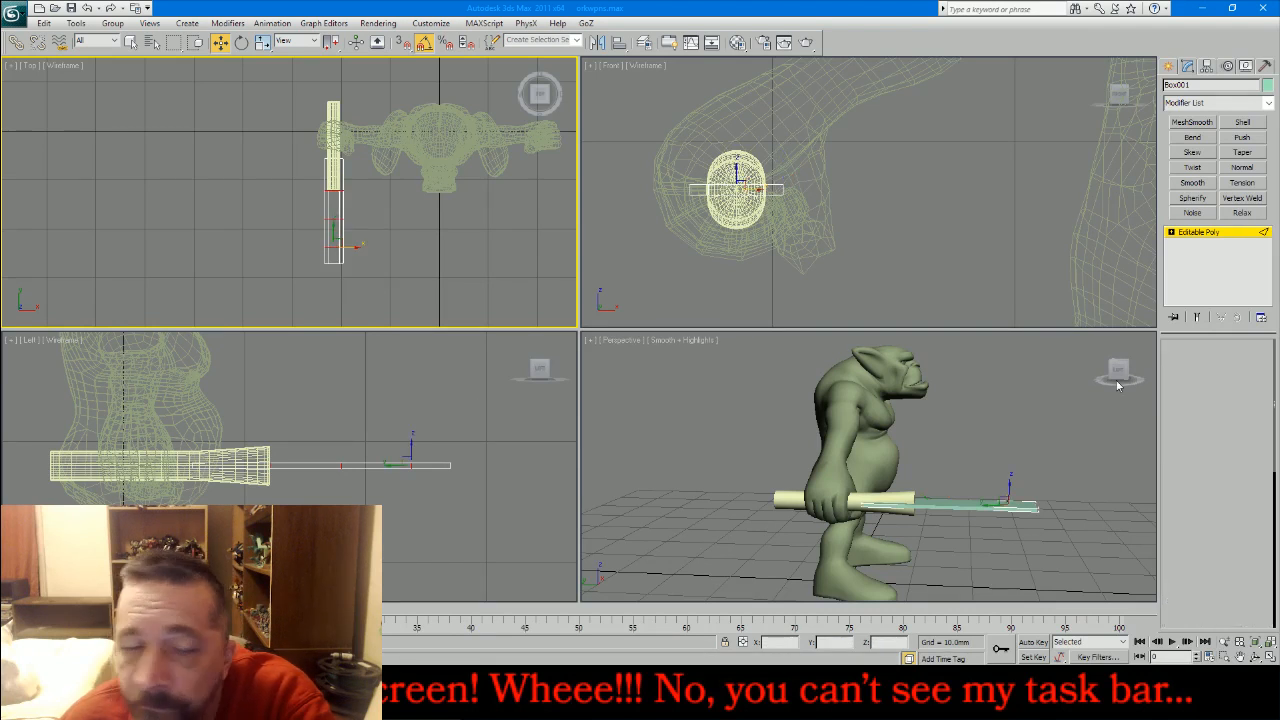
{"action": "left_click_drag", "start_coordinate": [254, 421], "coordinate": [436, 520]}
{"action": "left_click", "coordinate": [261, 44]}
{"action": "left_click_drag", "start_coordinate": [349, 431], "coordinate": [334, 250]}
{"action": "left_click_drag", "start_coordinate": [316, 418], "coordinate": [372, 504]}
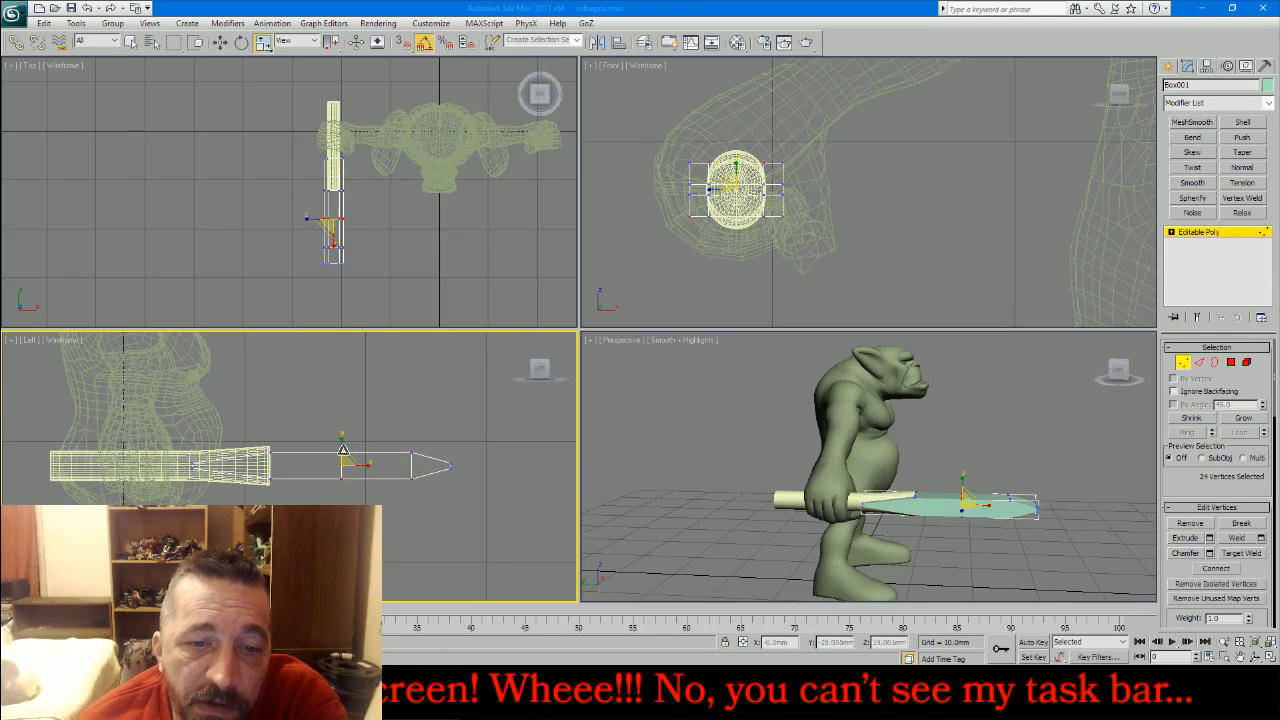
{"action": "left_click_drag", "start_coordinate": [339, 431], "coordinate": [339, 417]}
- Scale the blade's vertex rows sideways in the top view so it is widest mid-blade and tapers toward the handle and tip
{"action": "left_click", "coordinate": [391, 242]}
{"action": "mouse_move", "coordinate": [310, 148]}
{"action": "left_mouse_down"}
{"action": "mouse_move", "coordinate": [354, 166]}
{"action": "mouse_move", "coordinate": [314, 151]}
{"action": "mouse_move", "coordinate": [294, 166]}
{"action": "mouse_move", "coordinate": [325, 167]}
{"action": "left_mouse_up"}
{"action": "scroll", "coordinate": [350, 164], "scroll_direction": "up", "scroll_amount": 3}
{"action": "scroll", "coordinate": [294, 157], "scroll_direction": "up", "scroll_amount": 4}
{"action": "scroll", "coordinate": [328, 112], "scroll_direction": "down", "scroll_amount": 4}
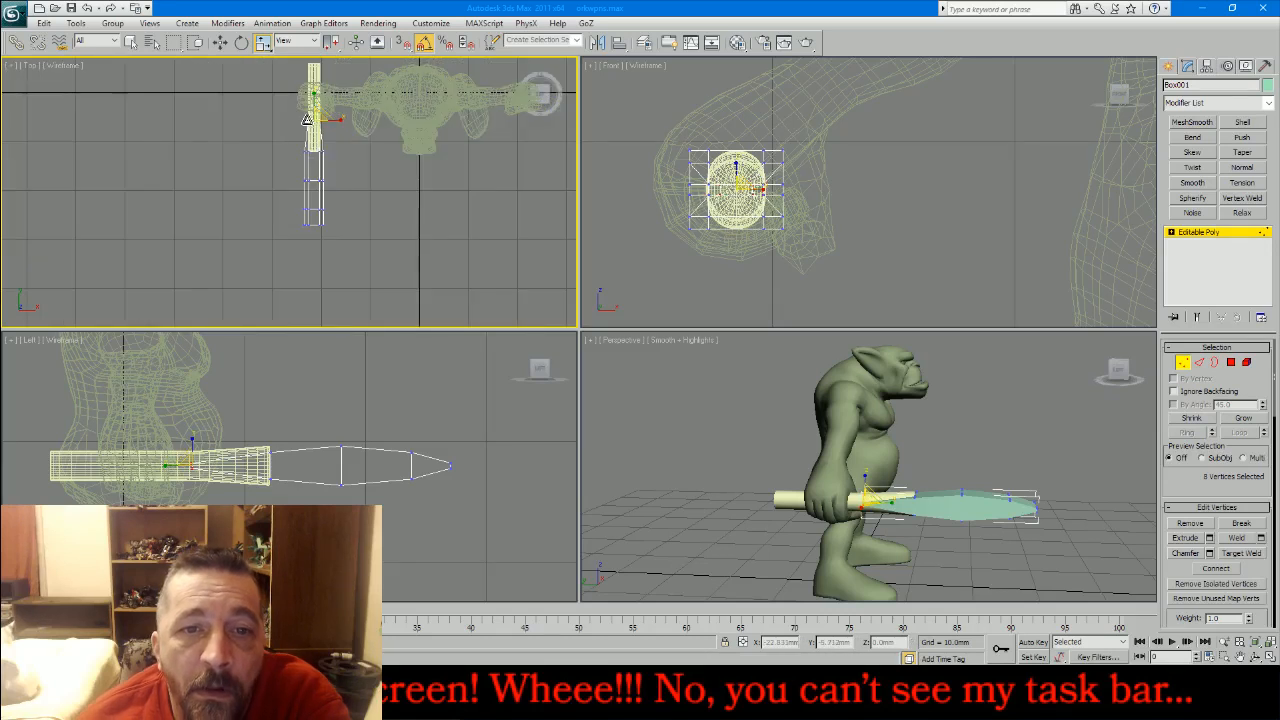
{"action": "left_click_drag", "start_coordinate": [285, 170], "coordinate": [333, 189]}
{"action": "scroll", "coordinate": [335, 210], "scroll_direction": "up", "scroll_amount": 4}
{"action": "left_click_drag", "start_coordinate": [230, 191], "coordinate": [378, 276]}
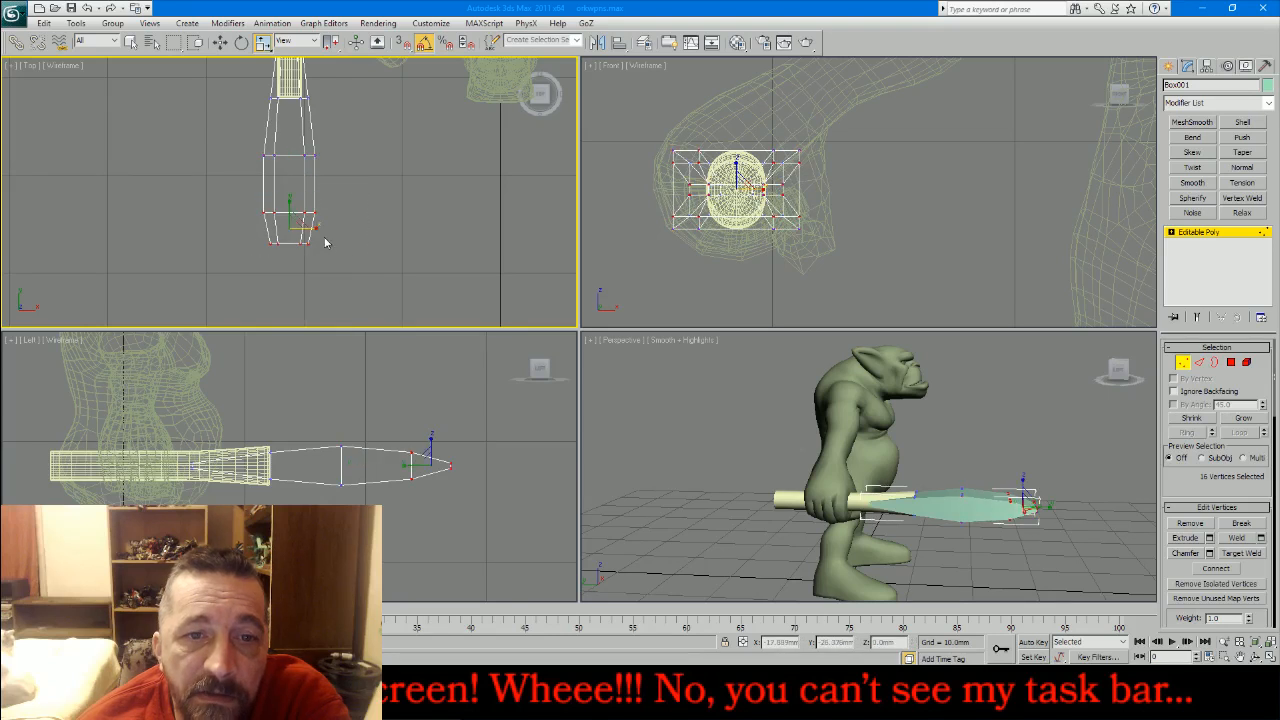
{"action": "left_click_drag", "start_coordinate": [315, 231], "coordinate": [210, 268]}
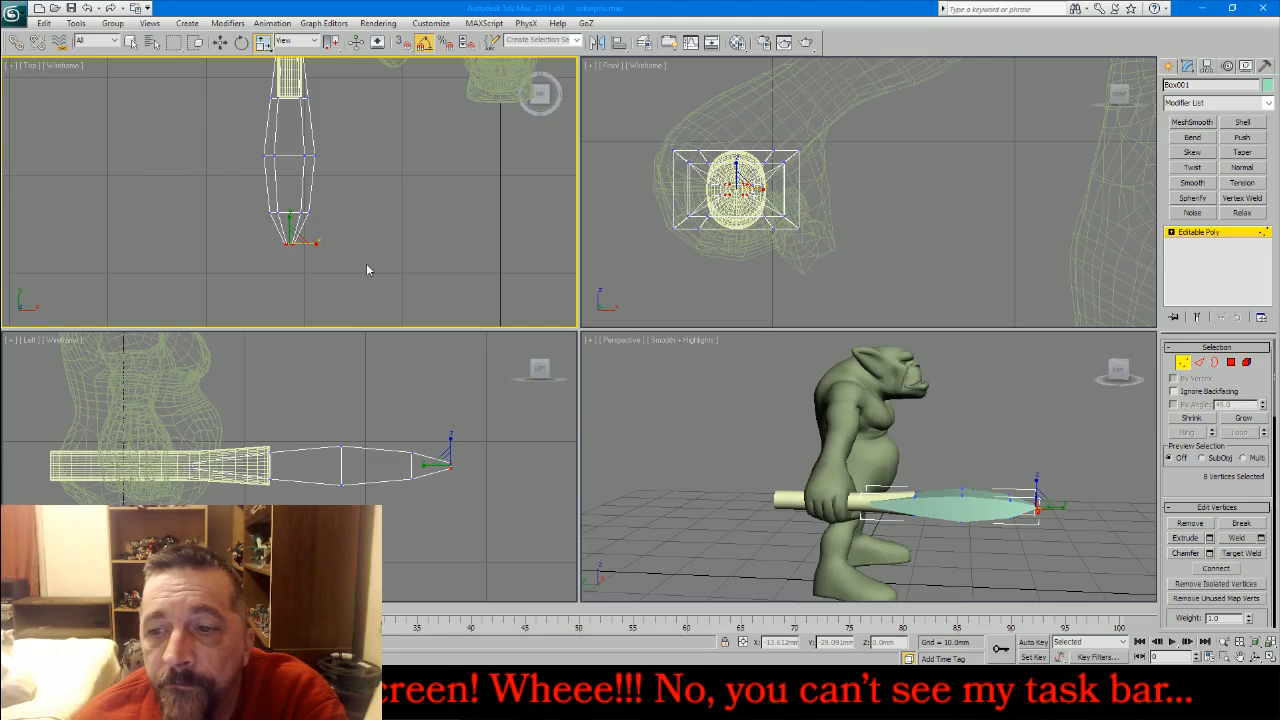
- Select the tip vertices and all outer vertices along both side edges of the blade in the top view
{"action": "left_click", "coordinate": [700, 281]}
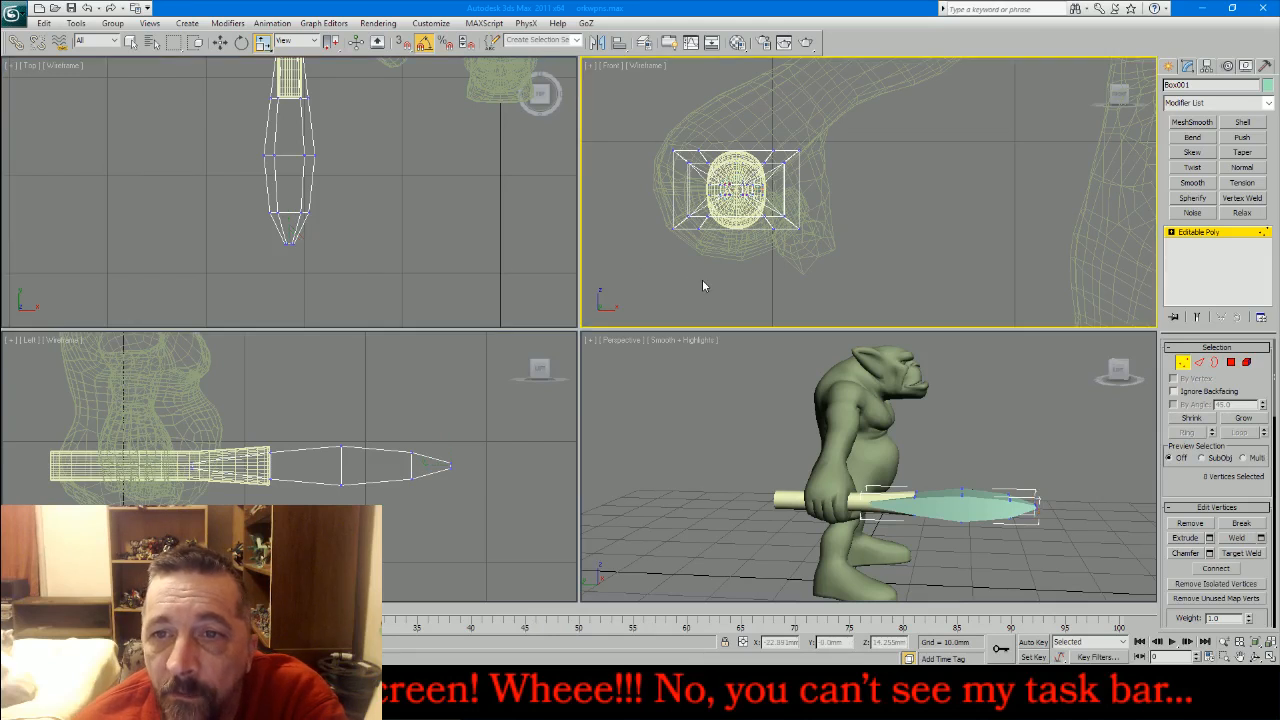
{"action": "left_click_drag", "start_coordinate": [245, 272], "coordinate": [344, 236]}
{"action": "left_click_drag", "start_coordinate": [246, 135], "coordinate": [277, 222], "text": "ctrl"}
{"action": "mouse_move", "coordinate": [351, 132]}
{"action": "left_mouse_down", "text": "ctrl"}
{"action": "mouse_move", "coordinate": [312, 182]}
{"action": "mouse_move", "coordinate": [318, 245]}
{"action": "left_mouse_up", "text": "ctrl"}
{"action": "scroll", "coordinate": [322, 193], "scroll_direction": "up", "scroll_amount": 4}
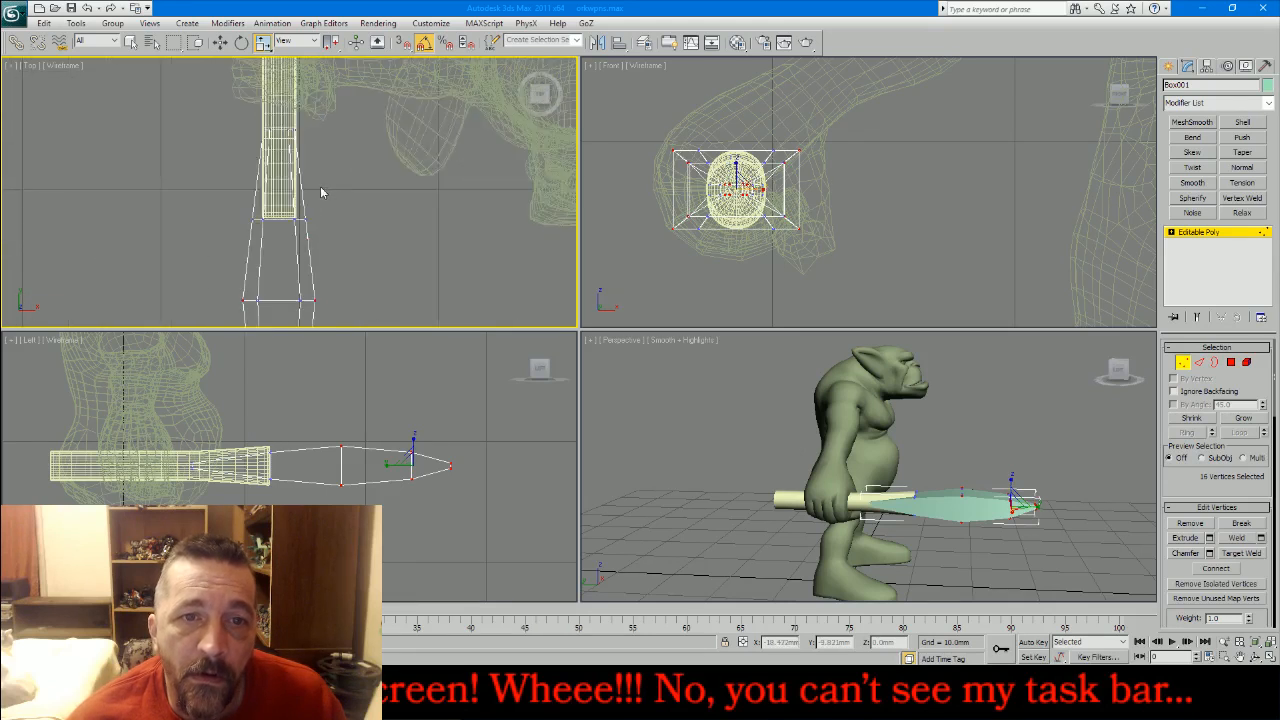
{"action": "left_click_drag", "start_coordinate": [320, 185], "coordinate": [262, 232], "text": "ctrl"}
{"action": "scroll", "coordinate": [285, 136], "scroll_direction": "up", "scroll_amount": 3}
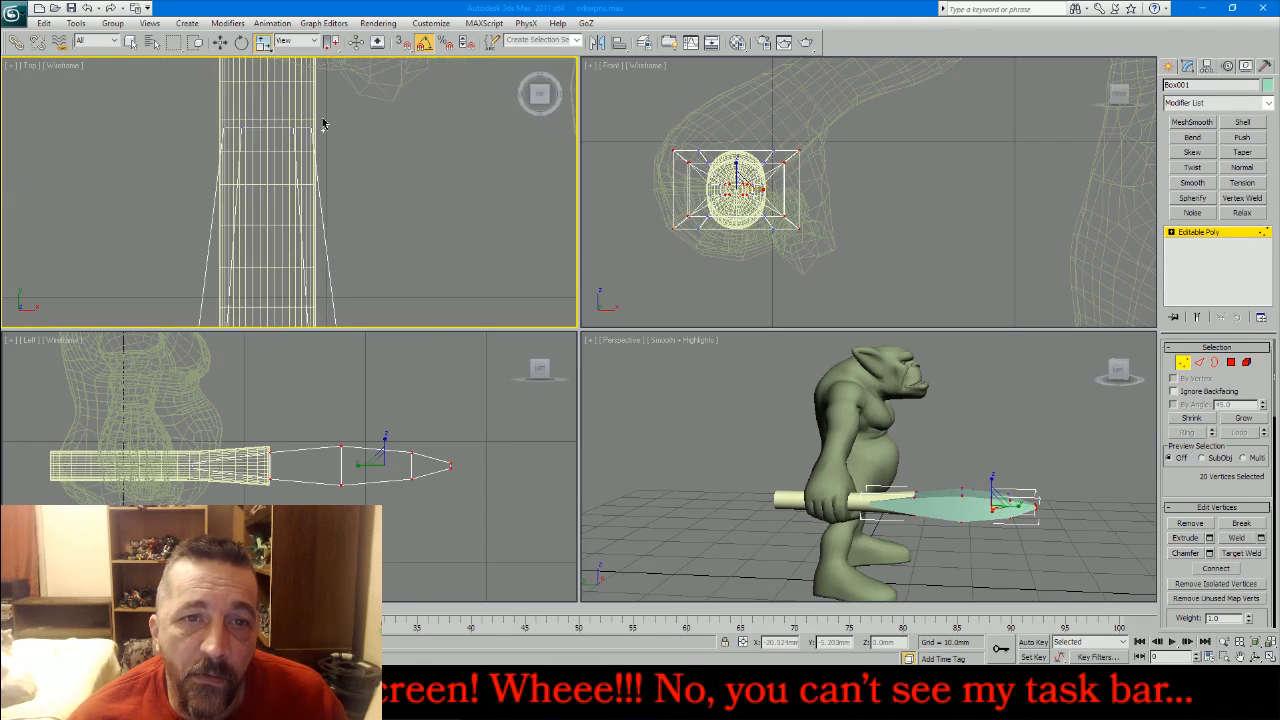
{"action": "left_click_drag", "start_coordinate": [302, 153], "coordinate": [303, 152], "text": "ctrl"}
{"action": "left_click_drag", "start_coordinate": [223, 130], "coordinate": [234, 142], "text": "ctrl"}
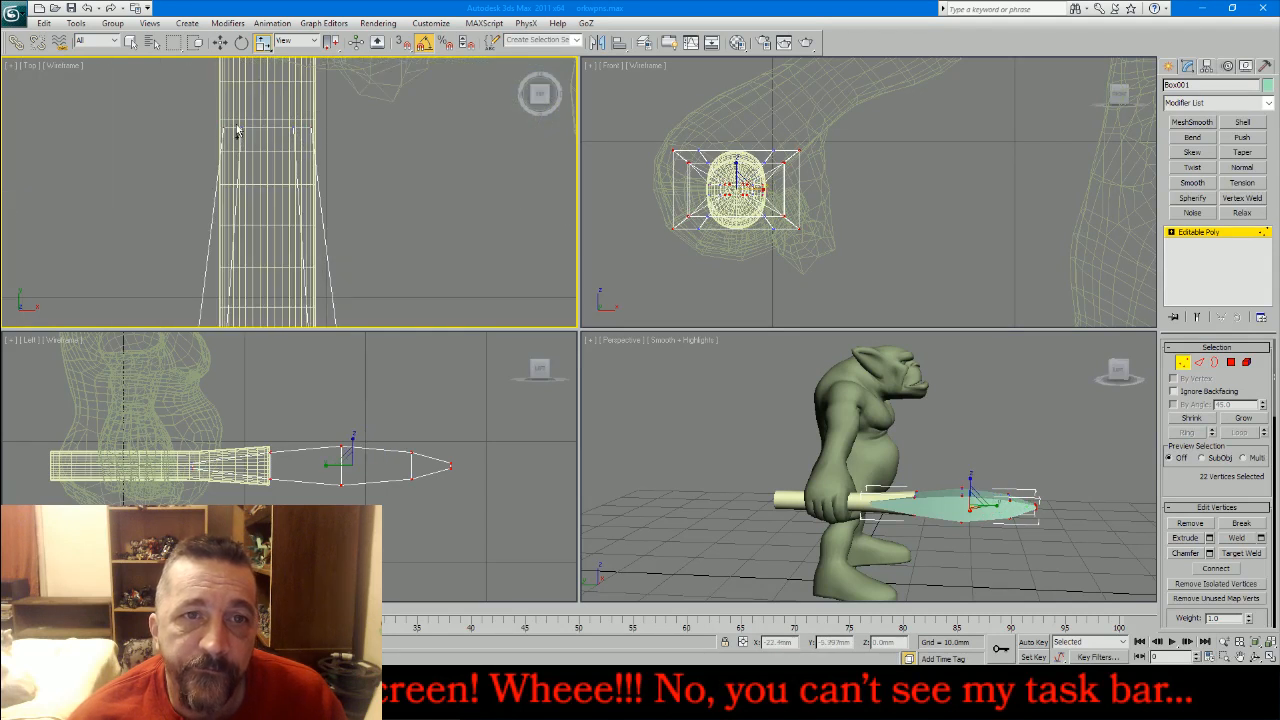
- Flatten the selected edge and tip vertices into sharp edges by scaling them to 1% on the front view's Y axis
{"action": "right_click", "coordinate": [850, 255]}
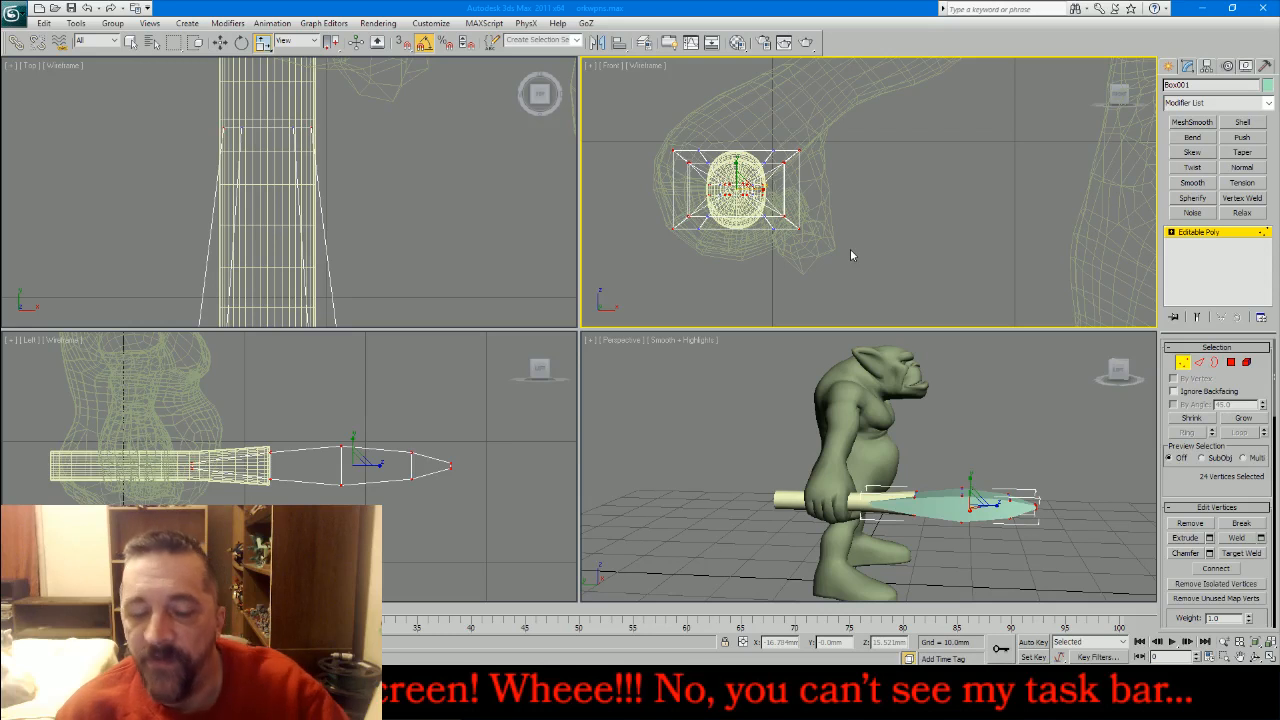
{"action": "key", "text": "F12"}
{"action": "left_click_drag", "start_coordinate": [609, 190], "coordinate": [566, 190]}
{"action": "type", "text": "0"}
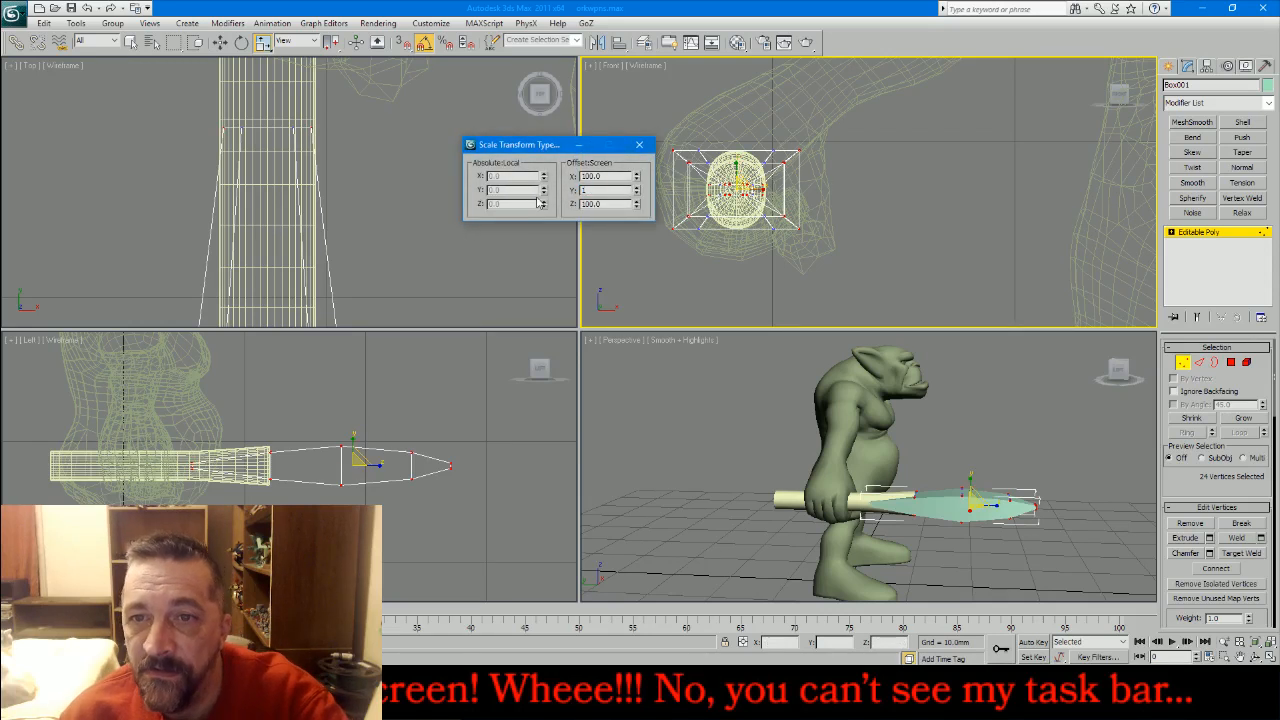
{"action": "key", "text": "Return"}
{"action": "left_click", "coordinate": [639, 144]}
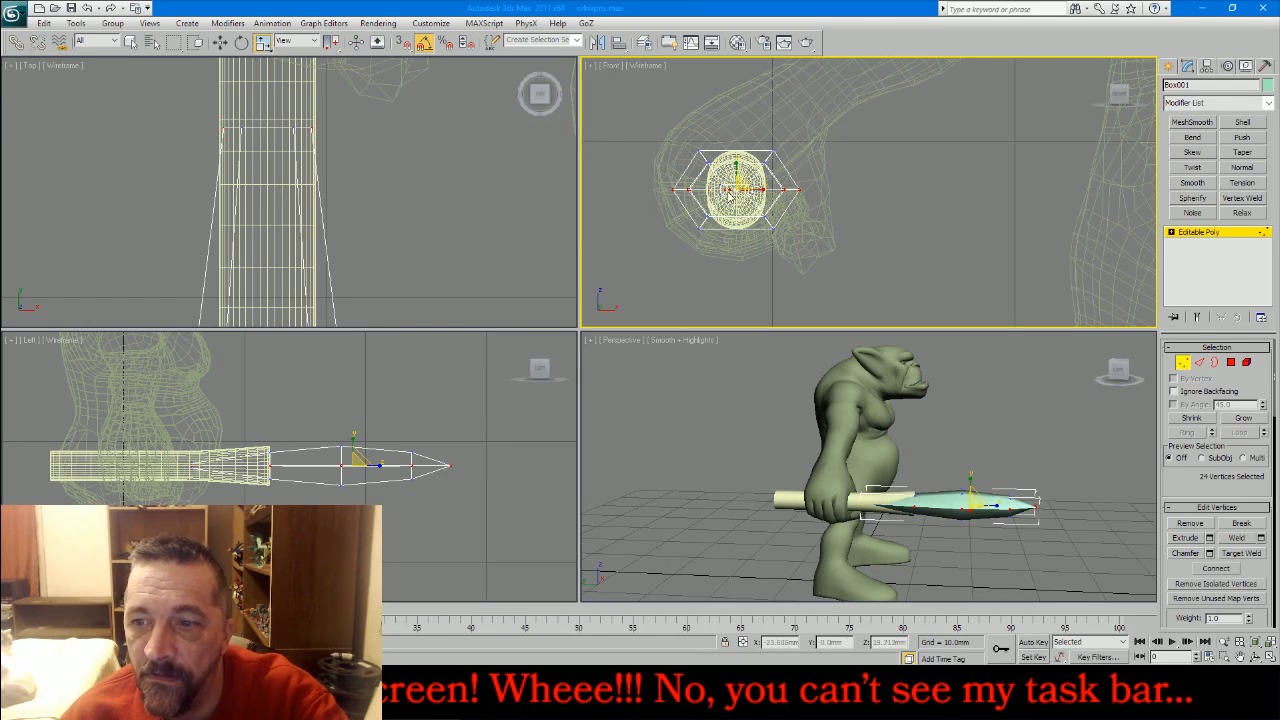
{"action": "left_click", "coordinate": [1183, 363]}
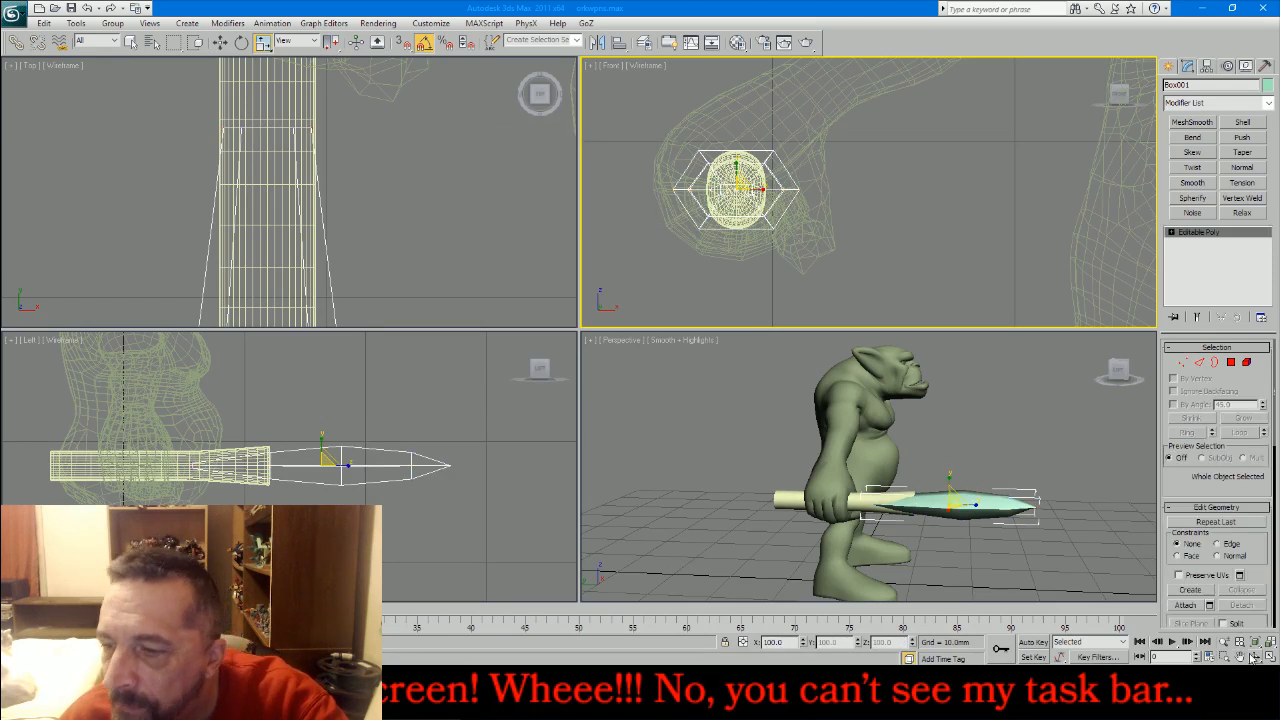
- Widen the blade by scaling all vertices sideways in the top view, except the end row inside the handle
{"action": "middle_click_drag", "start_coordinate": [908, 500], "coordinate": [806, 500], "text": "alt"}
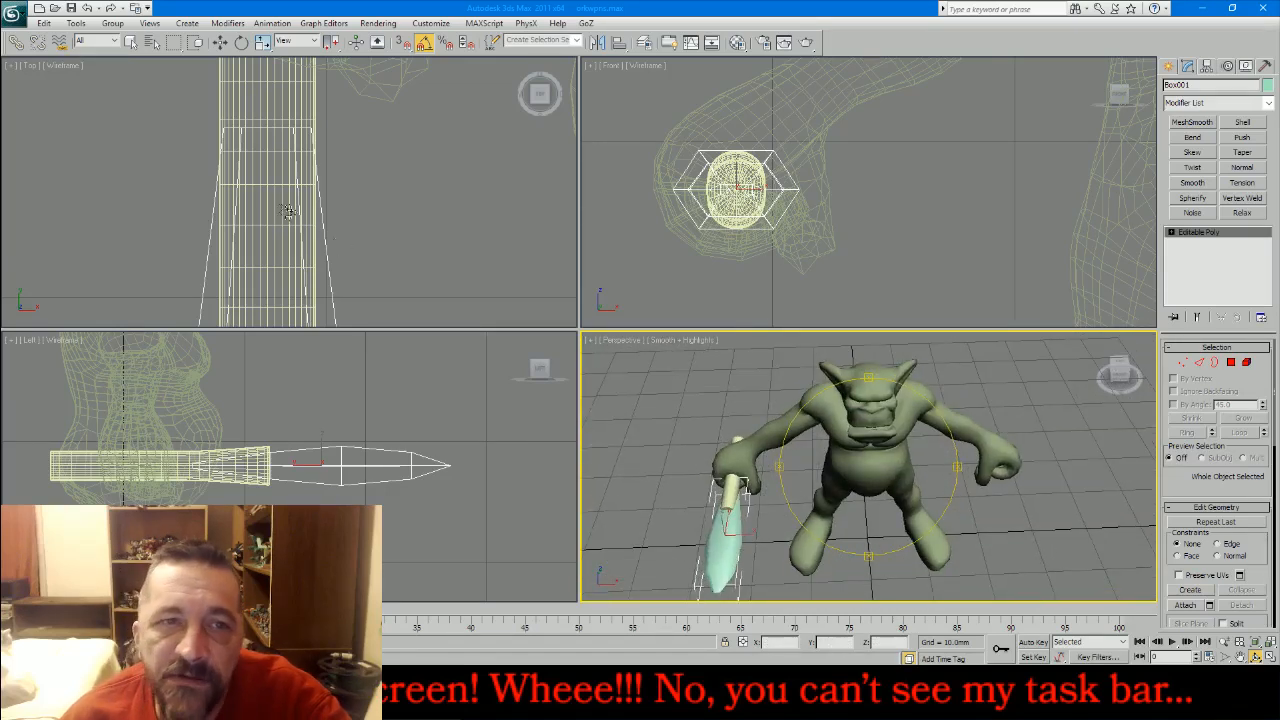
{"action": "left_click", "coordinate": [262, 42]}
{"action": "middle_click", "coordinate": [383, 154]}
{"action": "scroll", "coordinate": [356, 137], "scroll_direction": "down", "scroll_amount": 3}
{"action": "left_click", "coordinate": [1183, 363]}
{"action": "left_click_drag", "start_coordinate": [278, 258], "coordinate": [380, 158]}
{"action": "scroll", "coordinate": [362, 154], "scroll_direction": "up", "scroll_amount": 5}
{"action": "scroll", "coordinate": [305, 135], "scroll_direction": "down", "scroll_amount": 4}
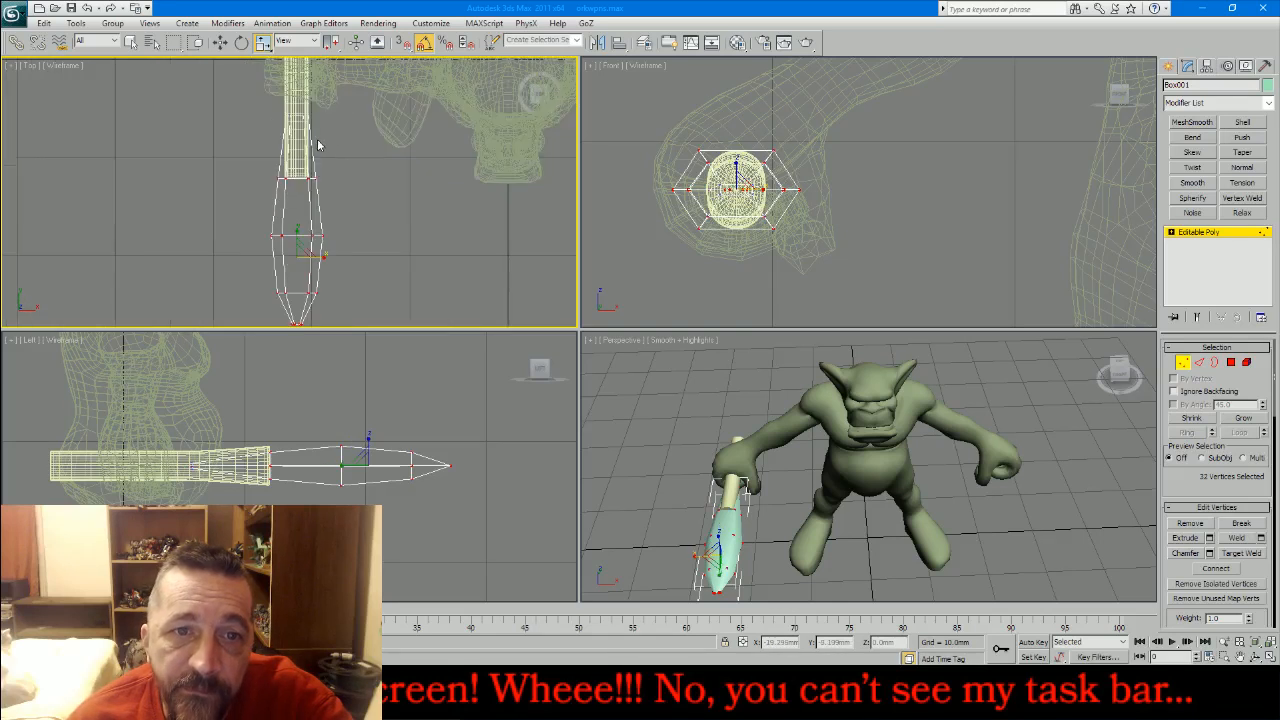
{"action": "left_click_drag", "start_coordinate": [330, 225], "coordinate": [359, 229]}
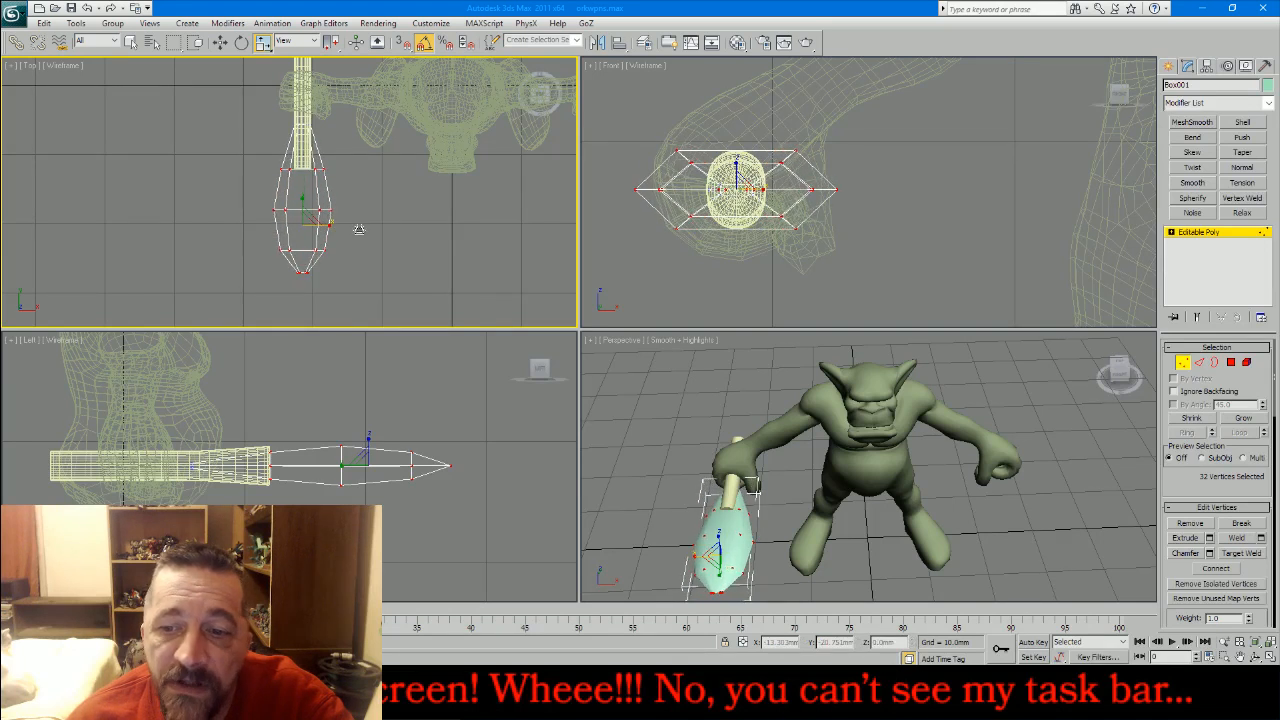
{"action": "left_click", "coordinate": [1183, 362]}
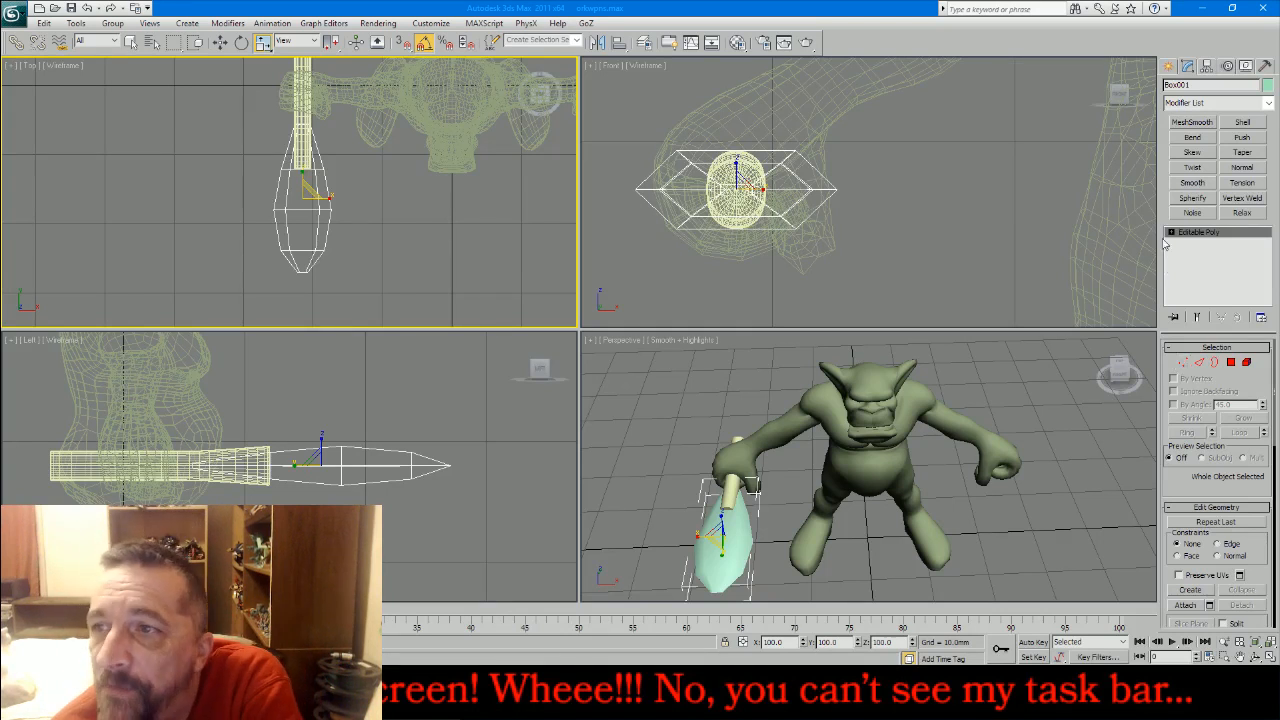
- Apply MeshSmooth with 2 iterations to the blade and collapse its modifier stack to an Editable Poly
{"action": "left_click", "coordinate": [1190, 123]}
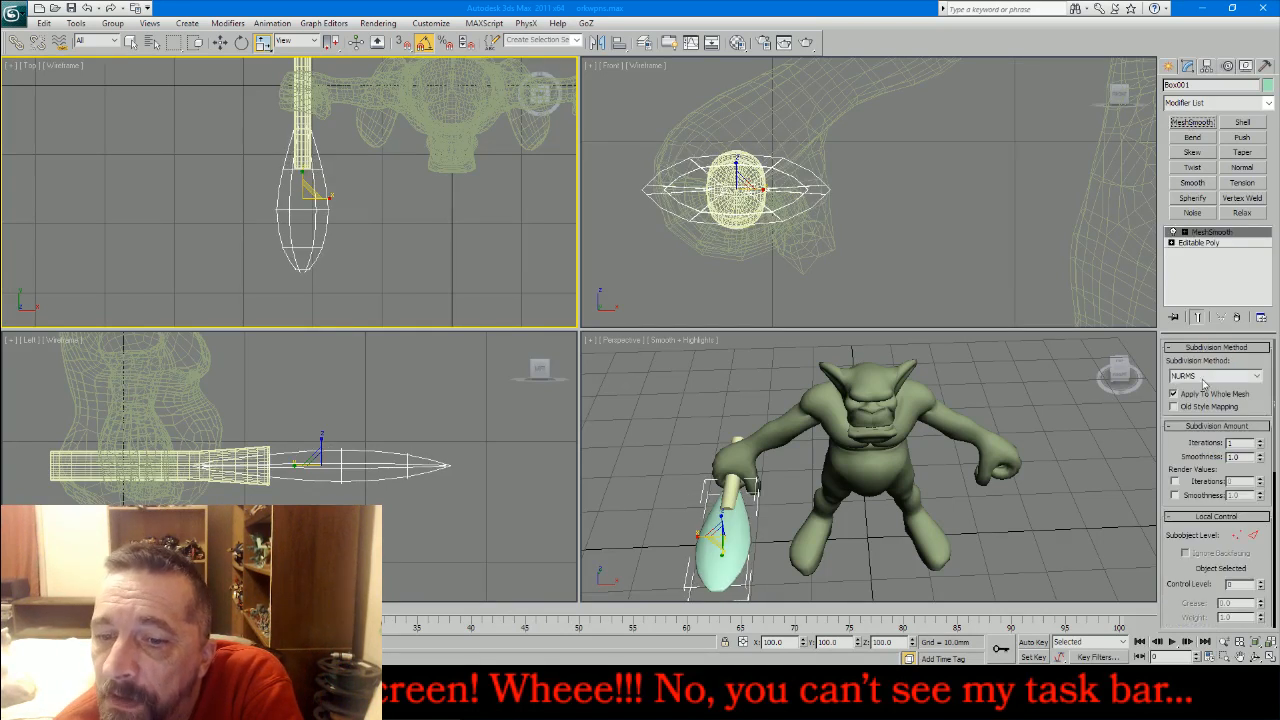
{"action": "left_click", "coordinate": [1261, 443]}
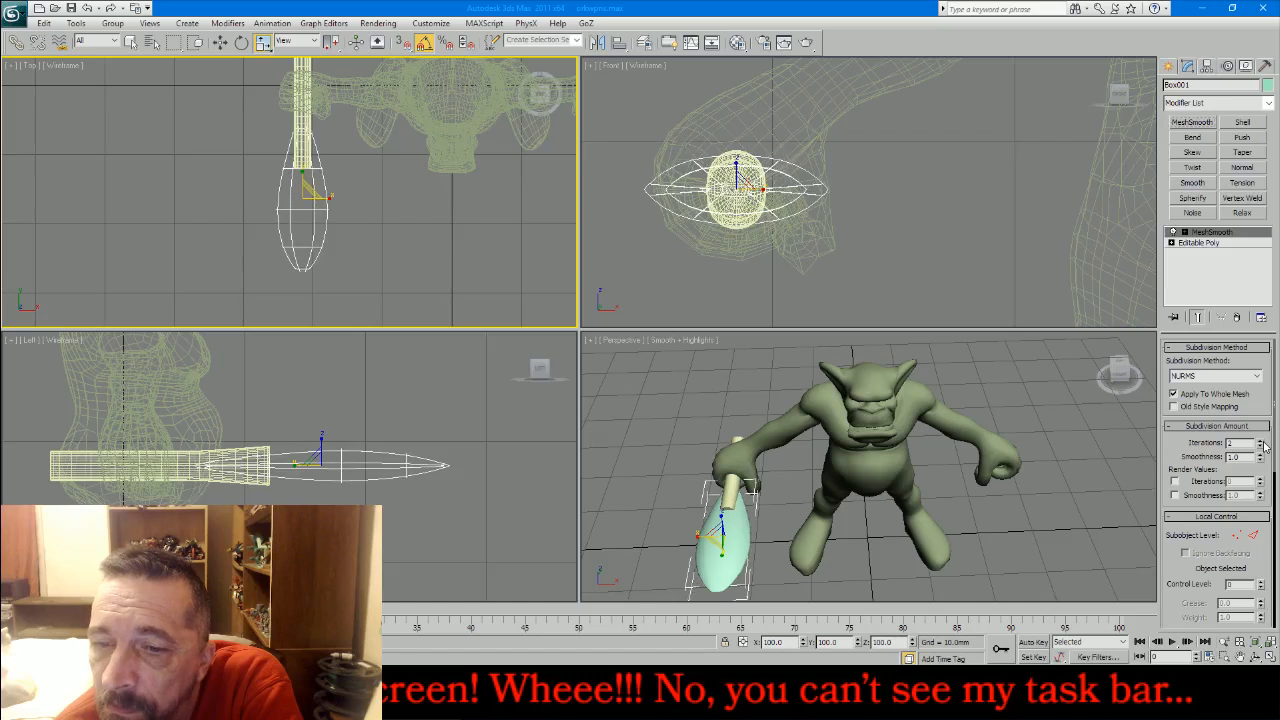
{"action": "right_click", "coordinate": [1220, 261]}
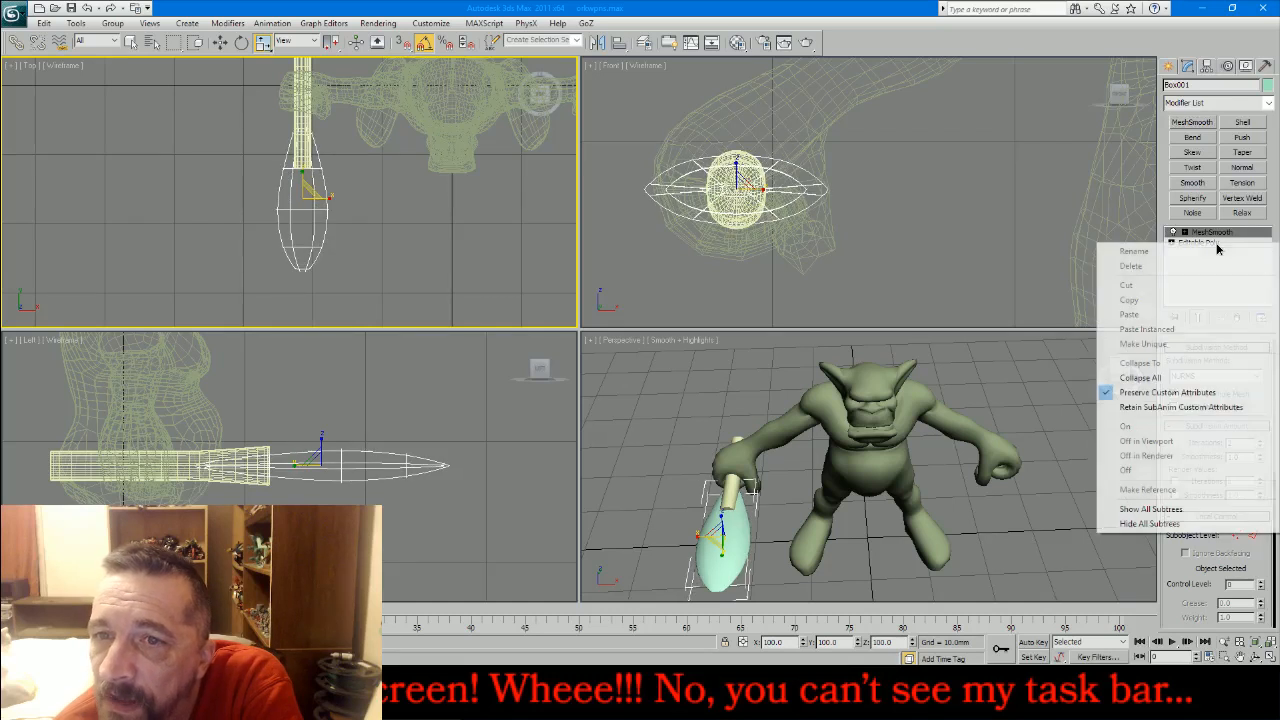
{"action": "left_click", "coordinate": [1200, 378]}
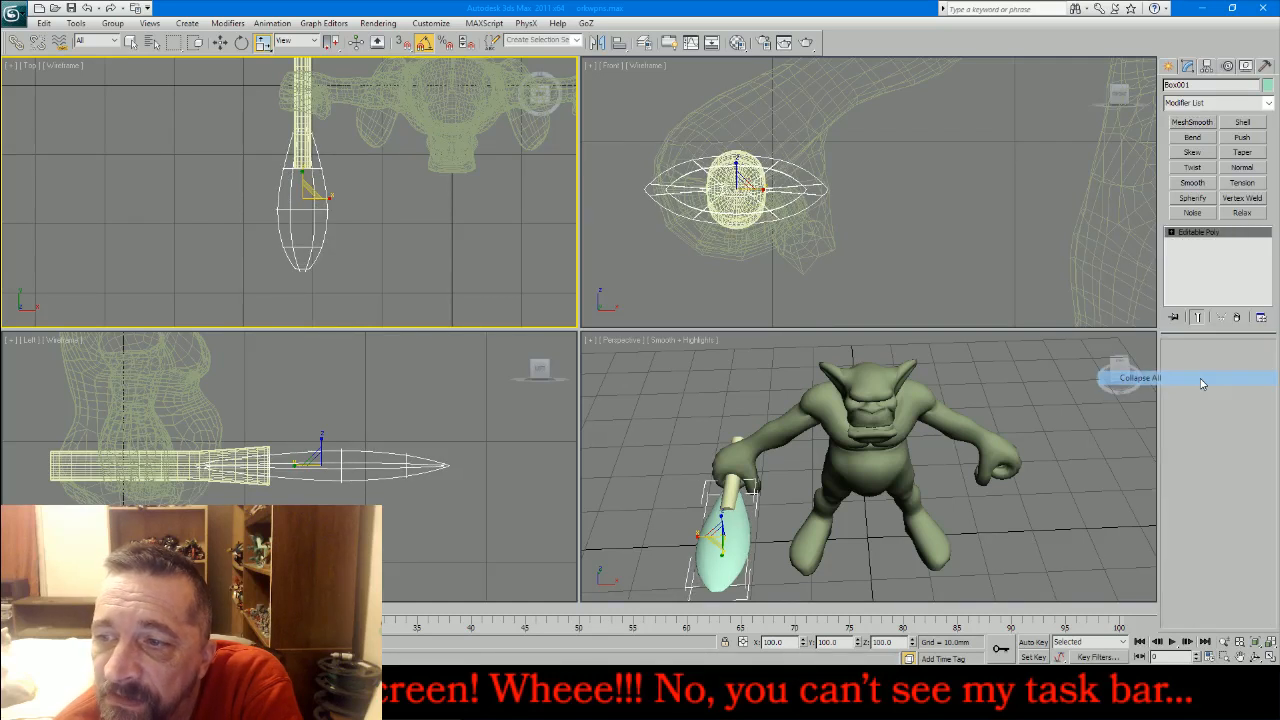
- Select the handle and blade together and start exporting only the selected objects
{"action": "left_click", "coordinate": [510, 462]}
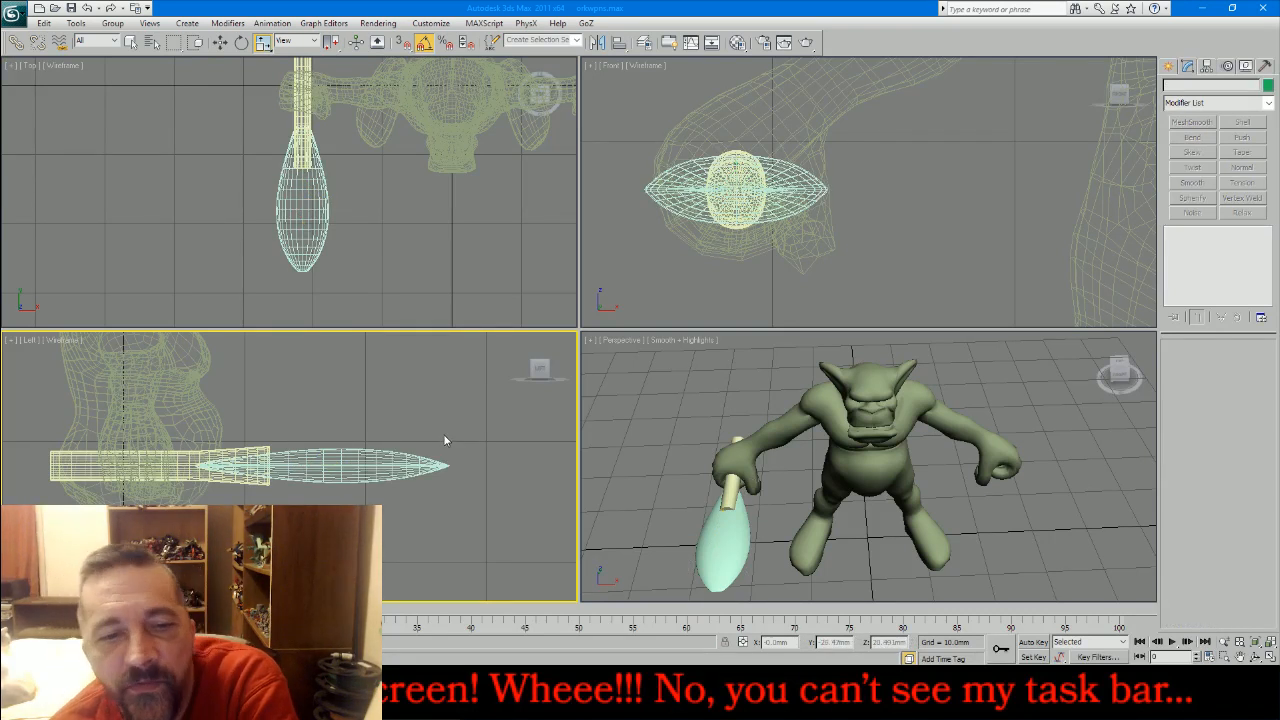
{"action": "left_click_drag", "start_coordinate": [402, 402], "coordinate": [264, 463]}
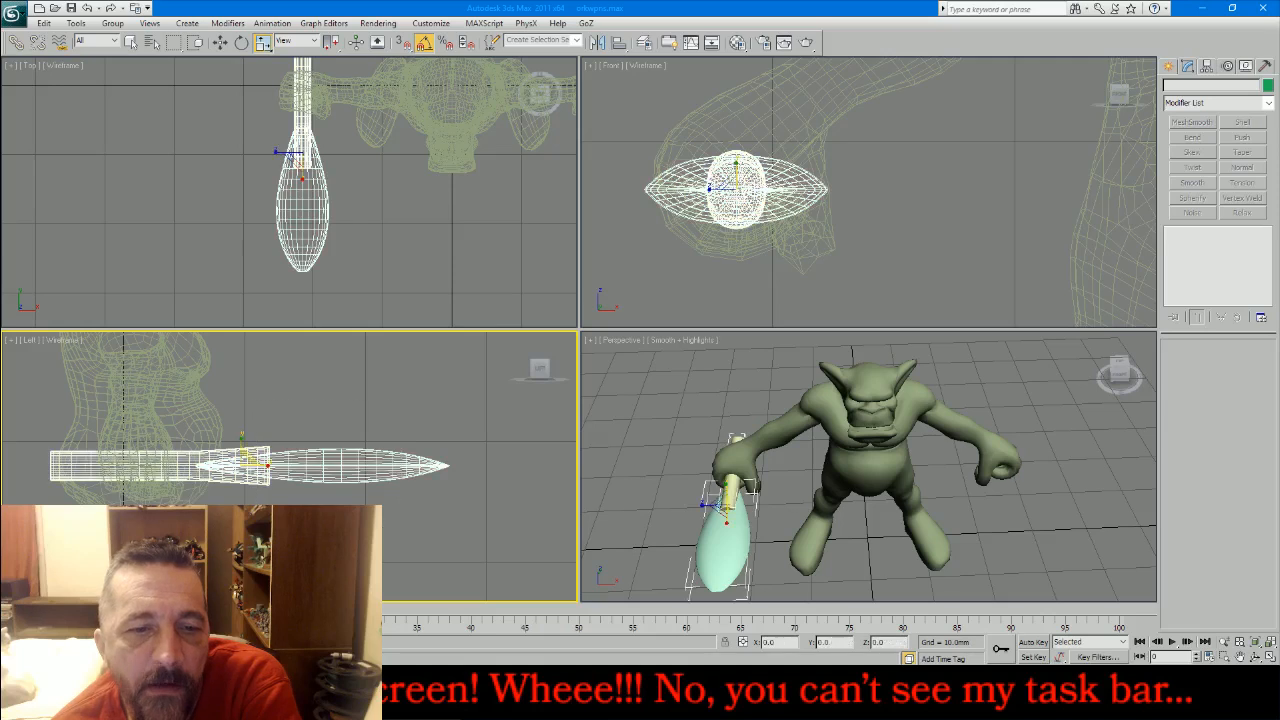
{"action": "left_click", "coordinate": [12, 14]}
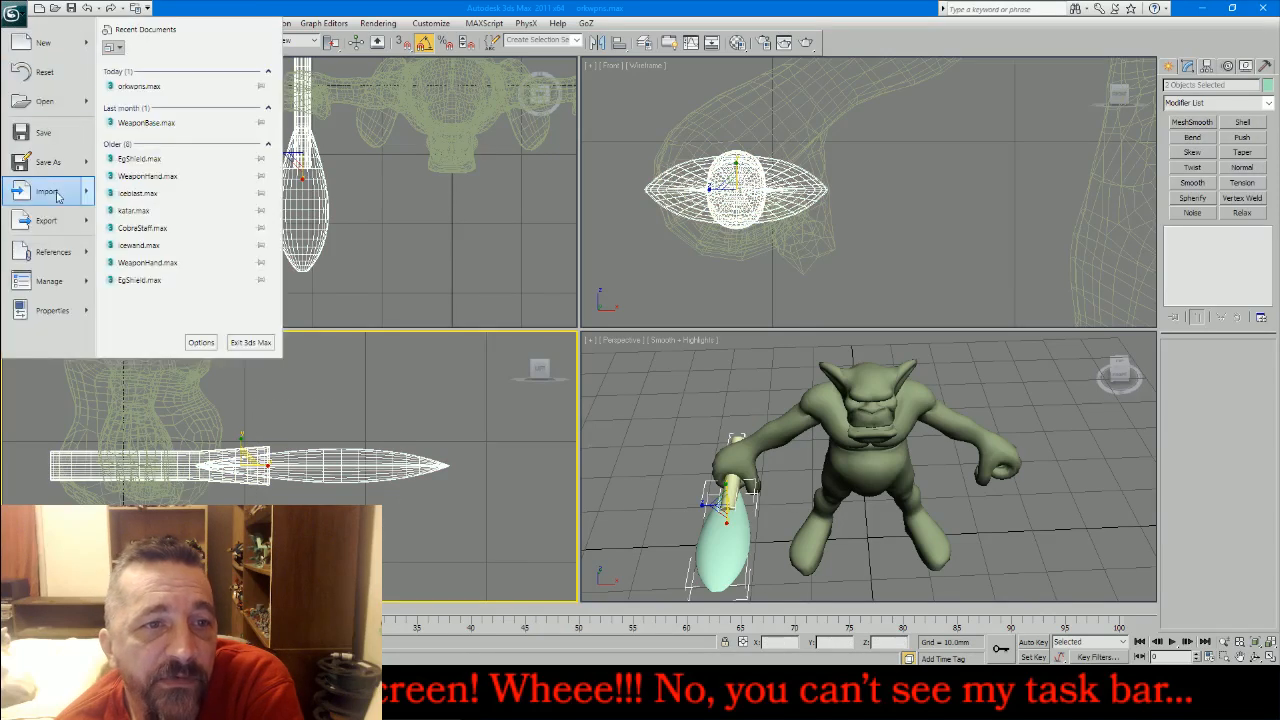
{"action": "left_click", "coordinate": [160, 116]}
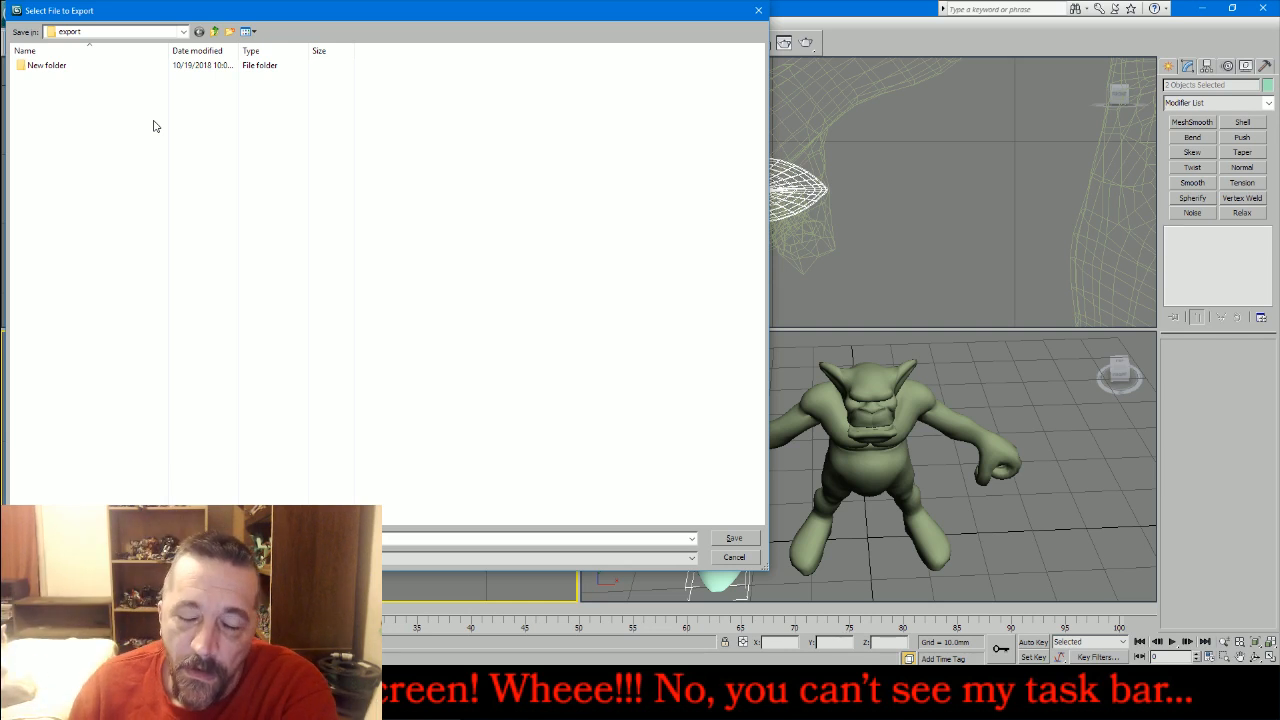
- Set the export location to the Props folder under Desktop, 3dPrintingHome, MESHES, !!OrkHorde
{"action": "left_click", "coordinate": [214, 36]}
{"action": "left_click", "coordinate": [214, 36]}
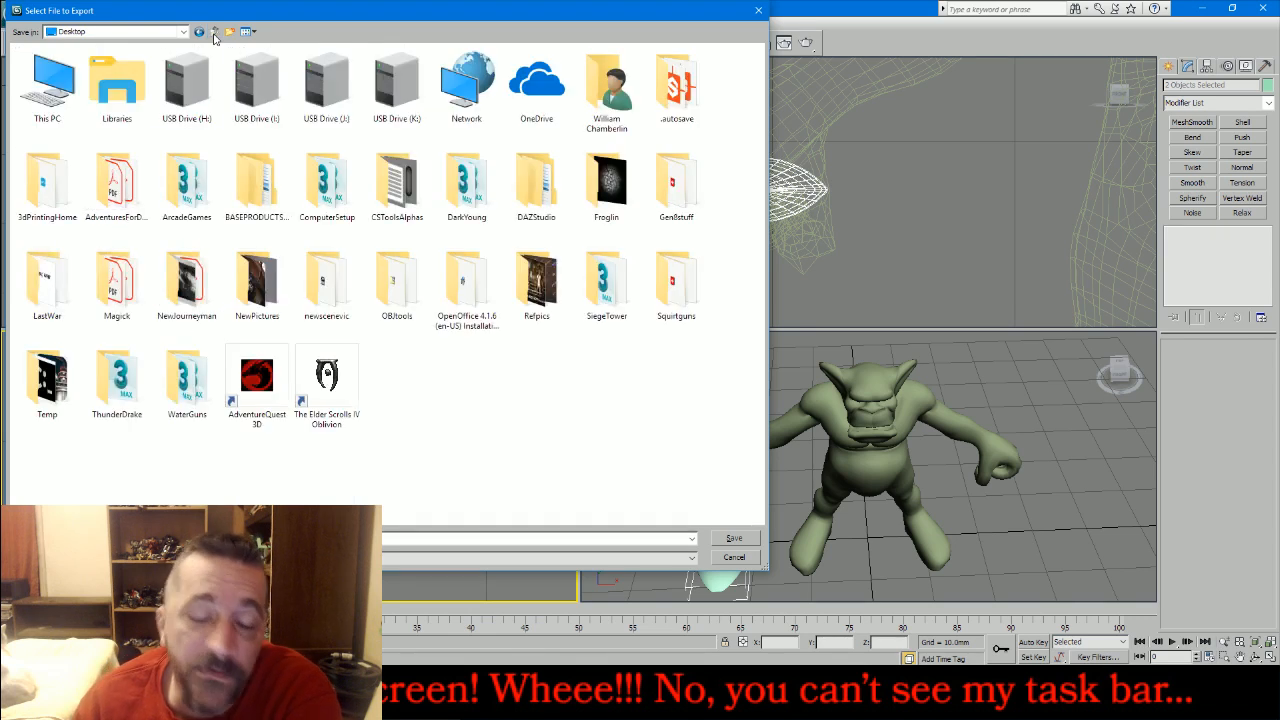
{"action": "left_click", "coordinate": [30, 175]}
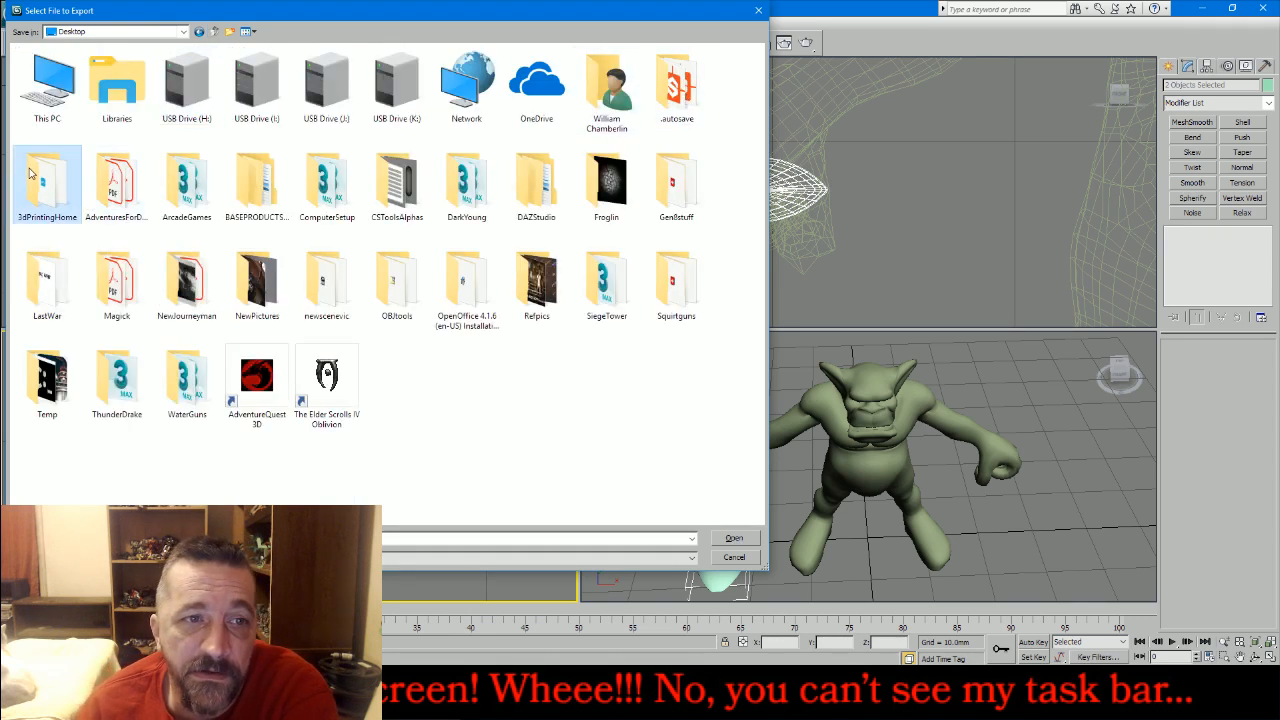
{"action": "double_click", "coordinate": [30, 174]}
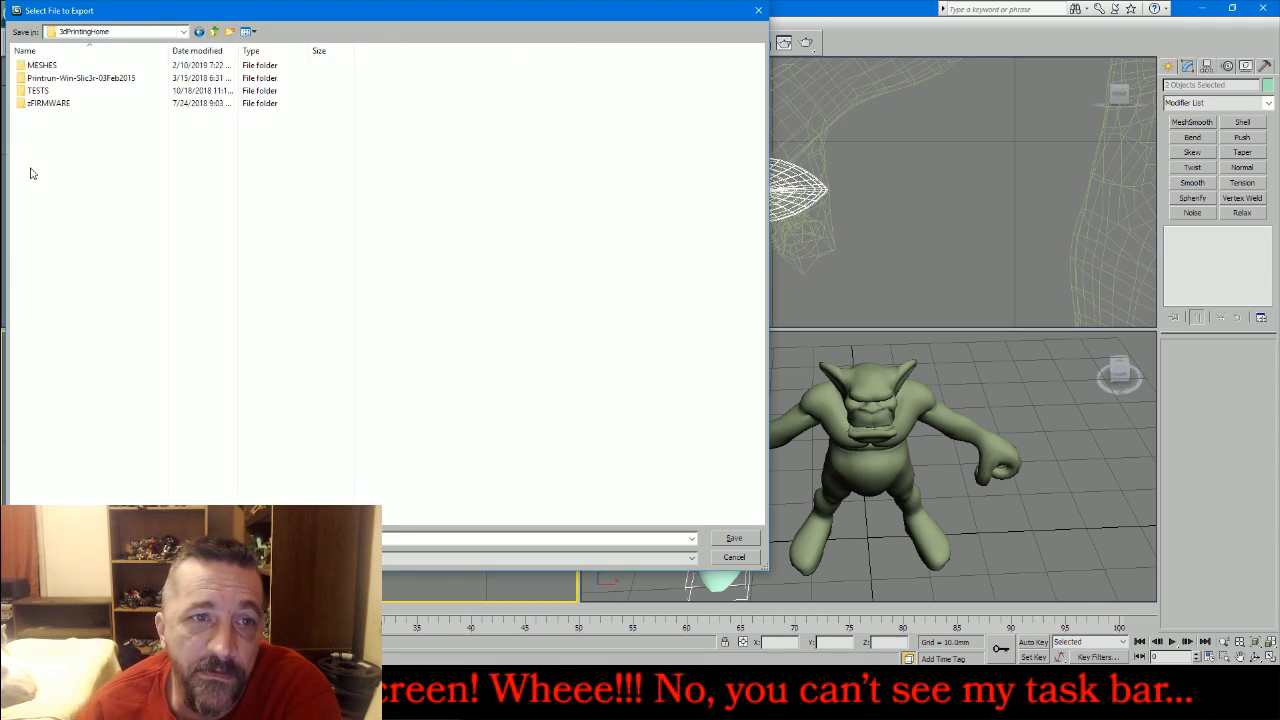
{"action": "double_click", "coordinate": [42, 65]}
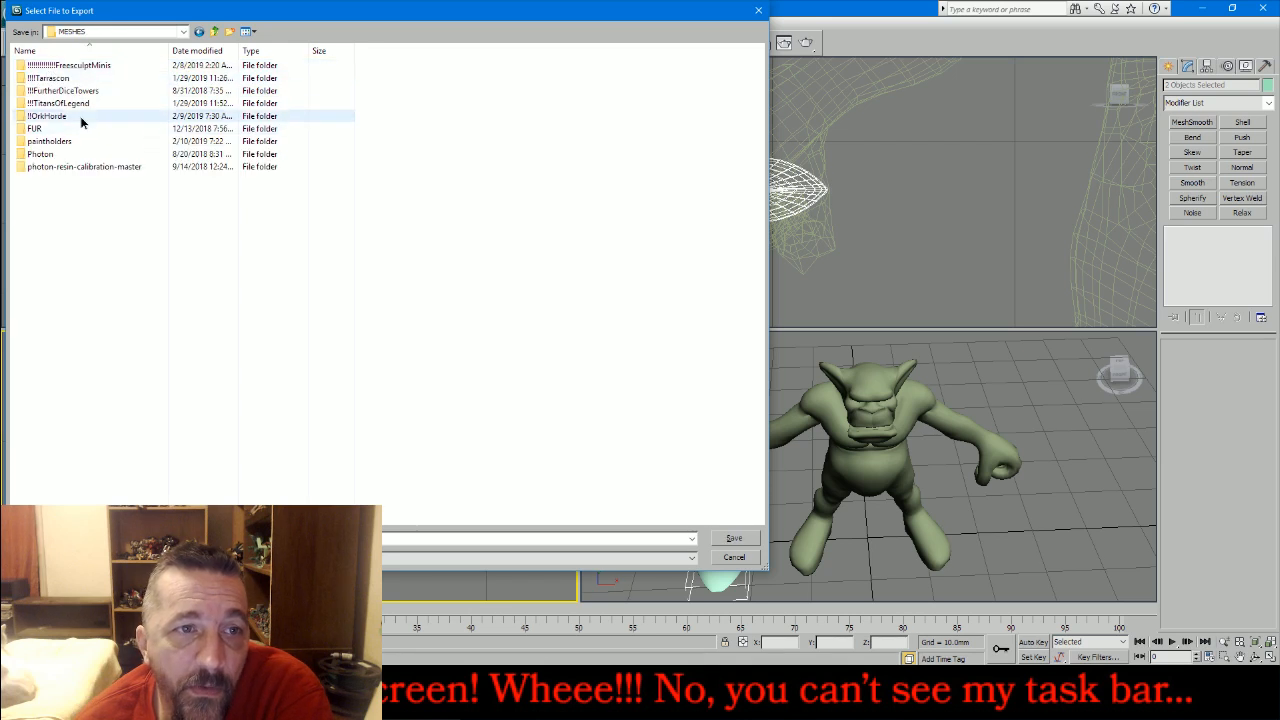
{"action": "double_click", "coordinate": [81, 118]}
{"action": "double_click", "coordinate": [38, 65]}
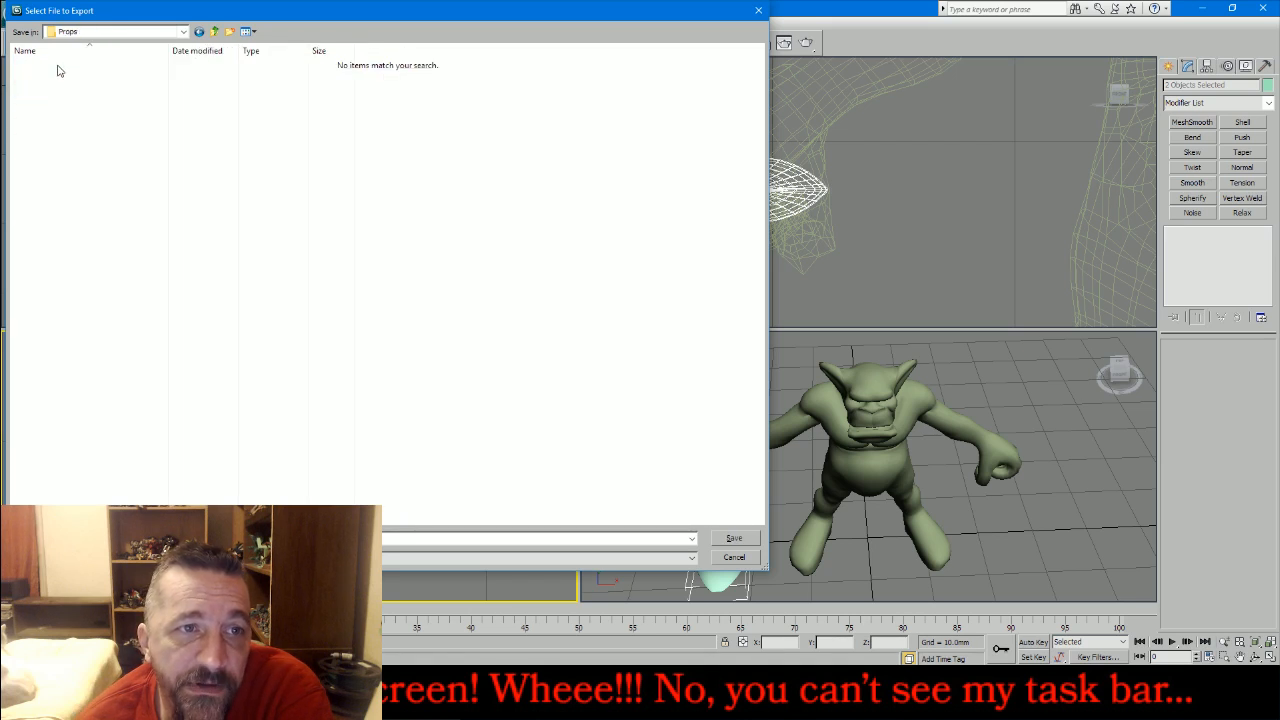
- Export the selection in OBJ format as zRawStoneSword with Quads faces, Flip YZ-axis enabled and scale 1.0
{"action": "left_click", "coordinate": [170, 558]}
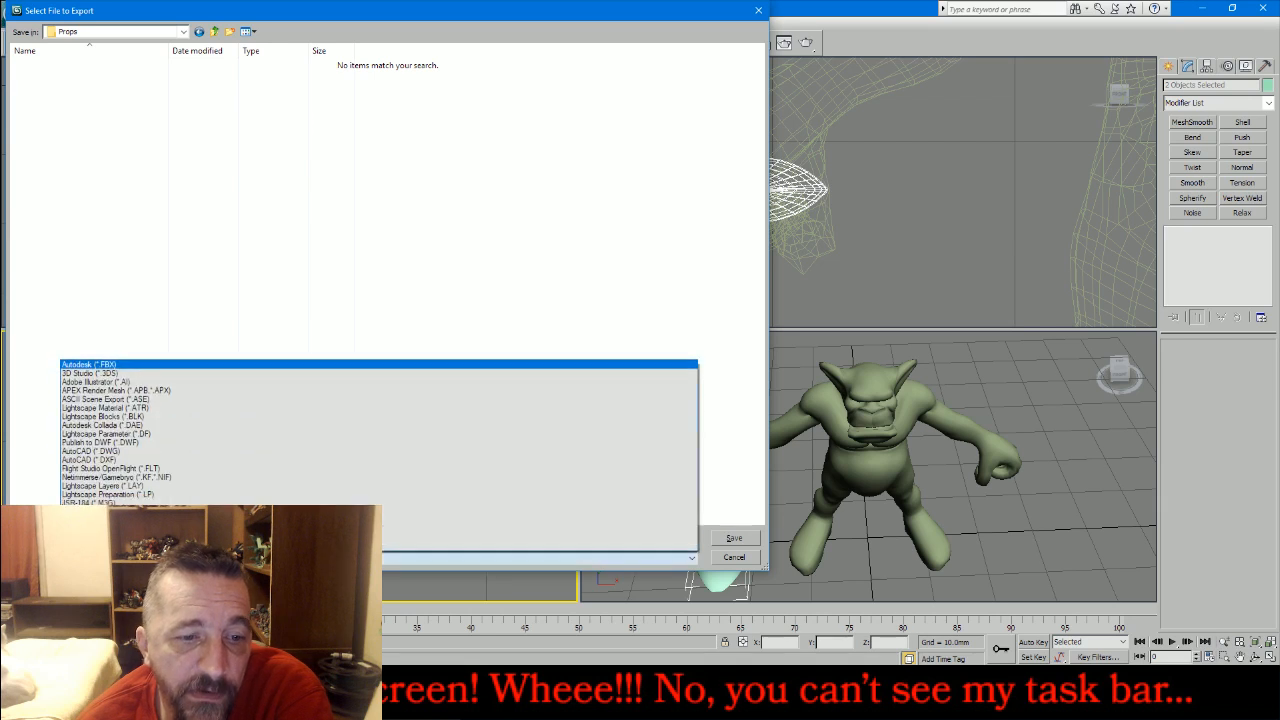
{"action": "left_click", "coordinate": [168, 512]}
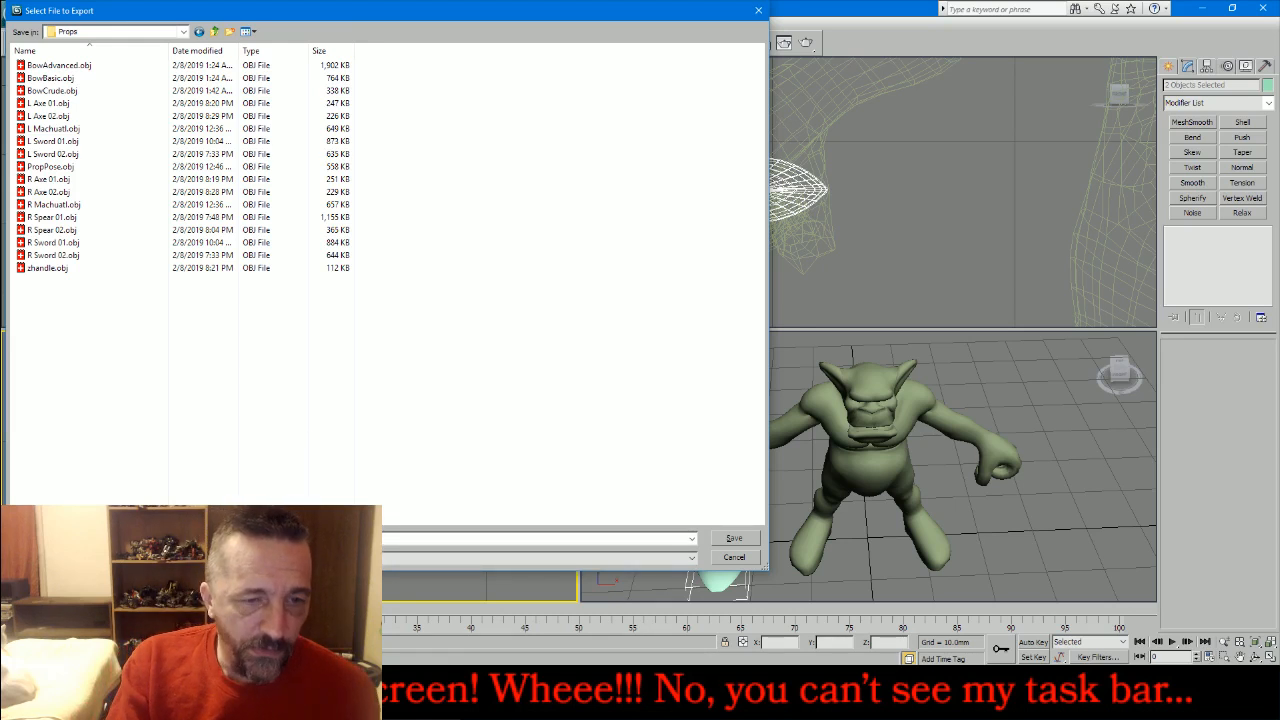
{"action": "key", "text": "Return"}
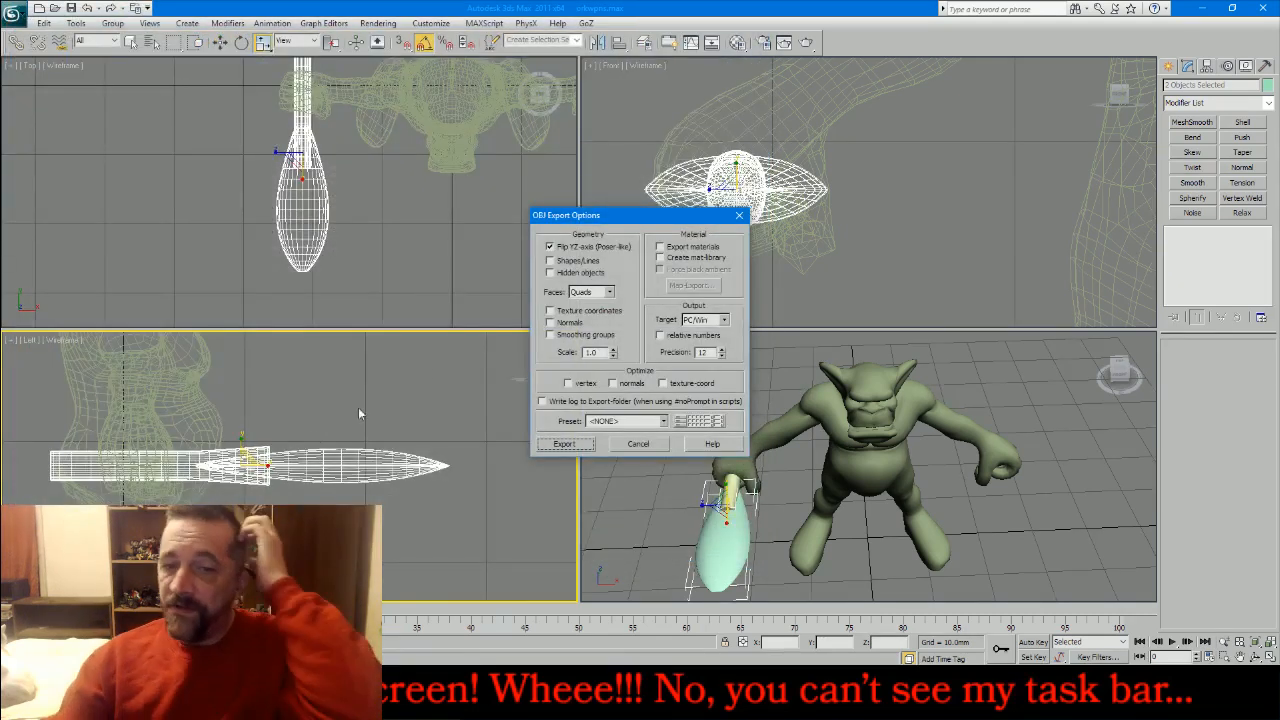
{"action": "left_click", "coordinate": [565, 444]}
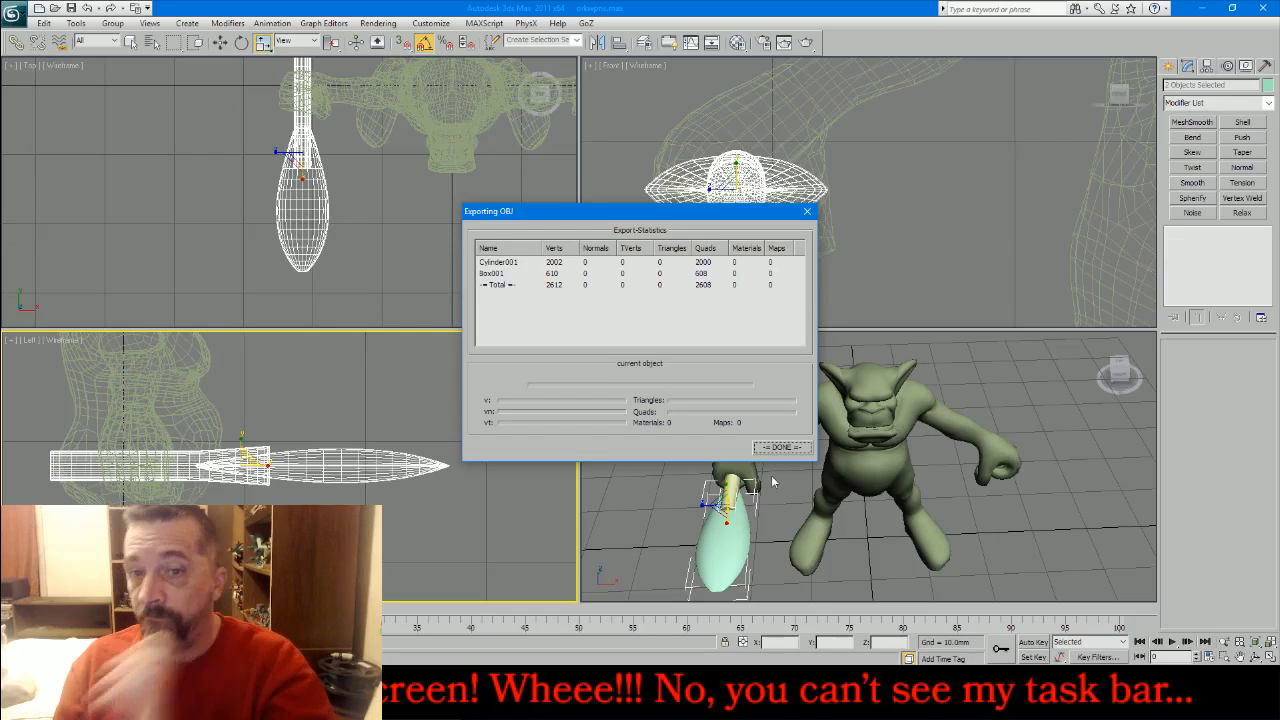
{"action": "left_click", "coordinate": [797, 451]}
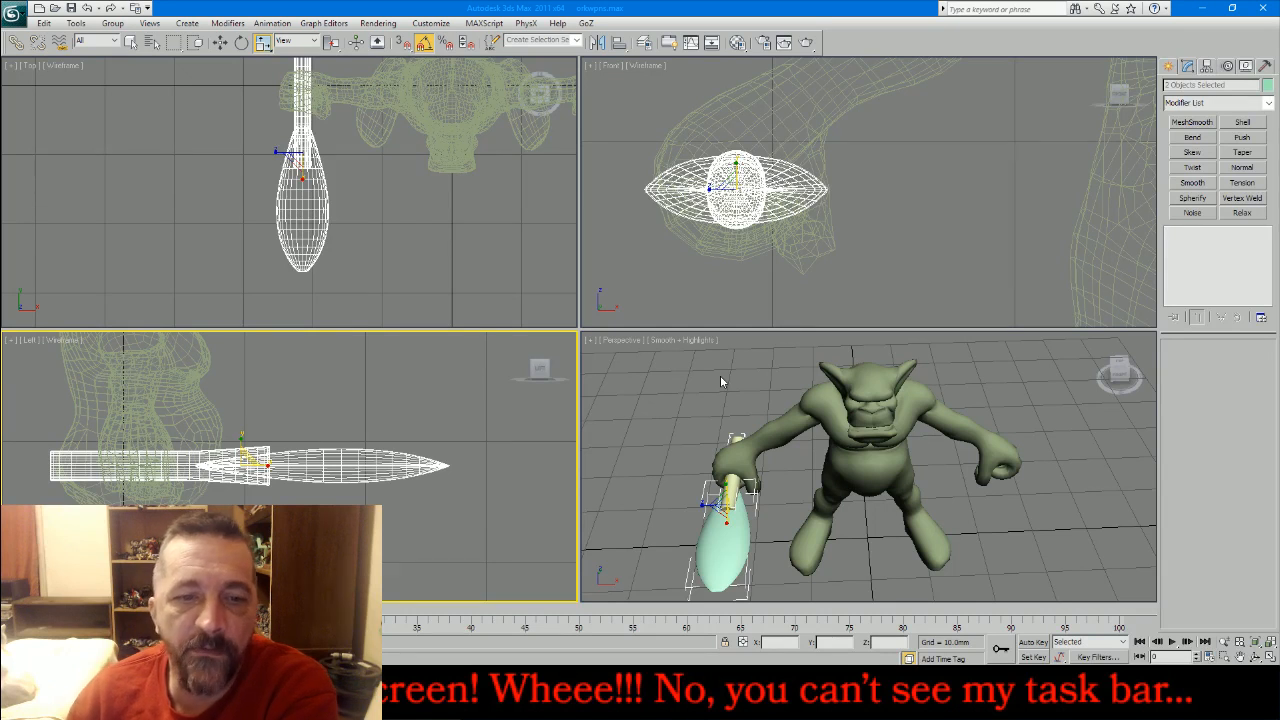
- Delete the blade and lengthen the handle by moving its front-half vertices outward in the left view
{"action": "left_click", "coordinate": [356, 478]}
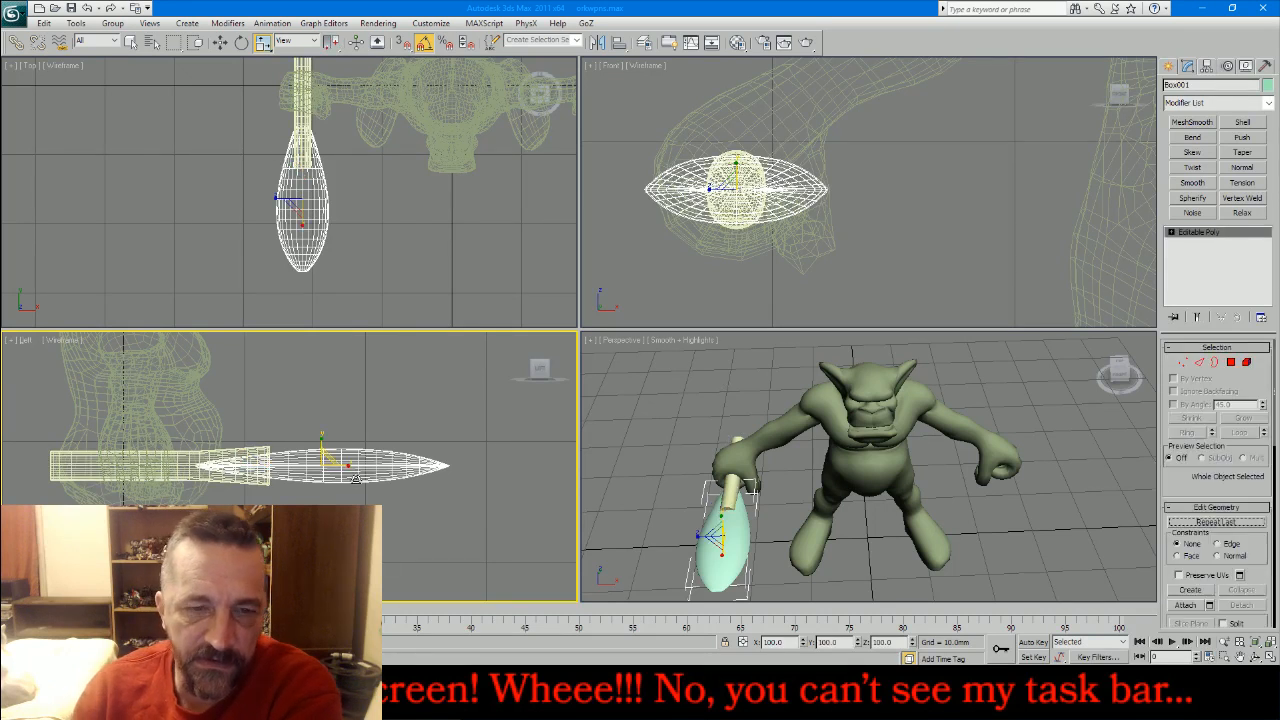
{"action": "key", "text": "Delete"}
{"action": "left_click", "coordinate": [248, 462]}
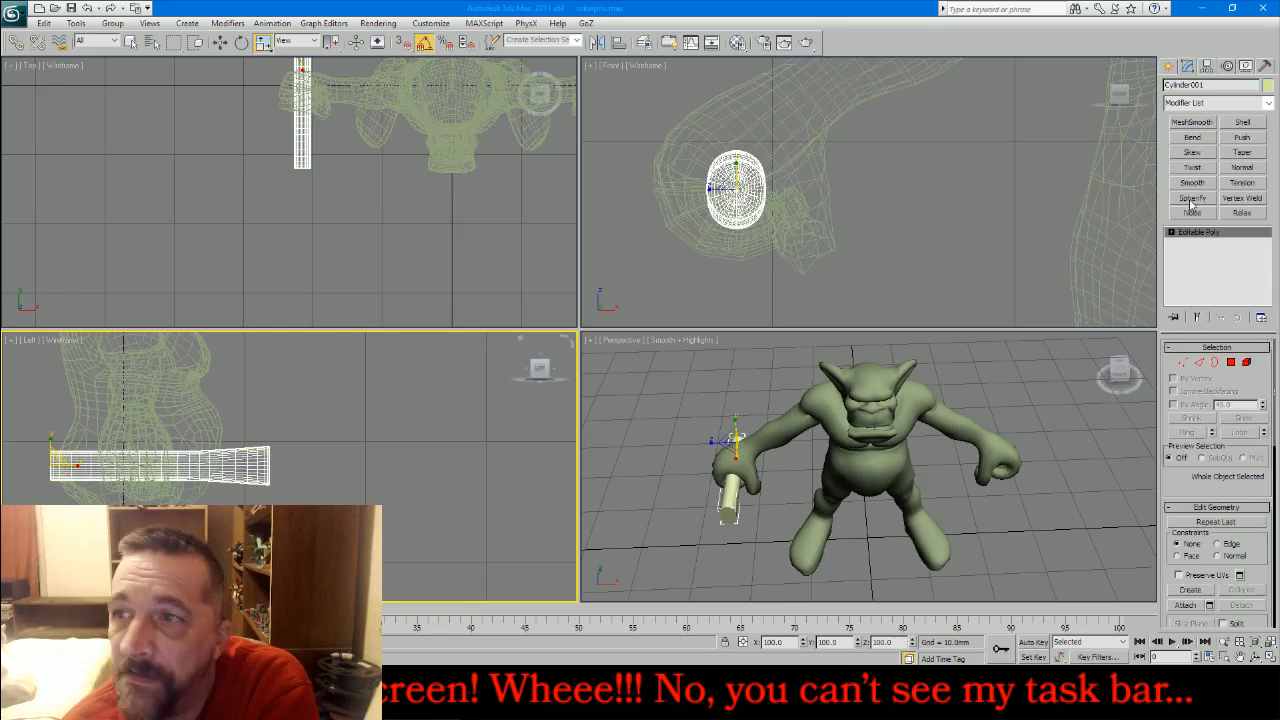
{"action": "left_click", "coordinate": [1182, 362]}
{"action": "left_click_drag", "start_coordinate": [329, 408], "coordinate": [140, 520]}
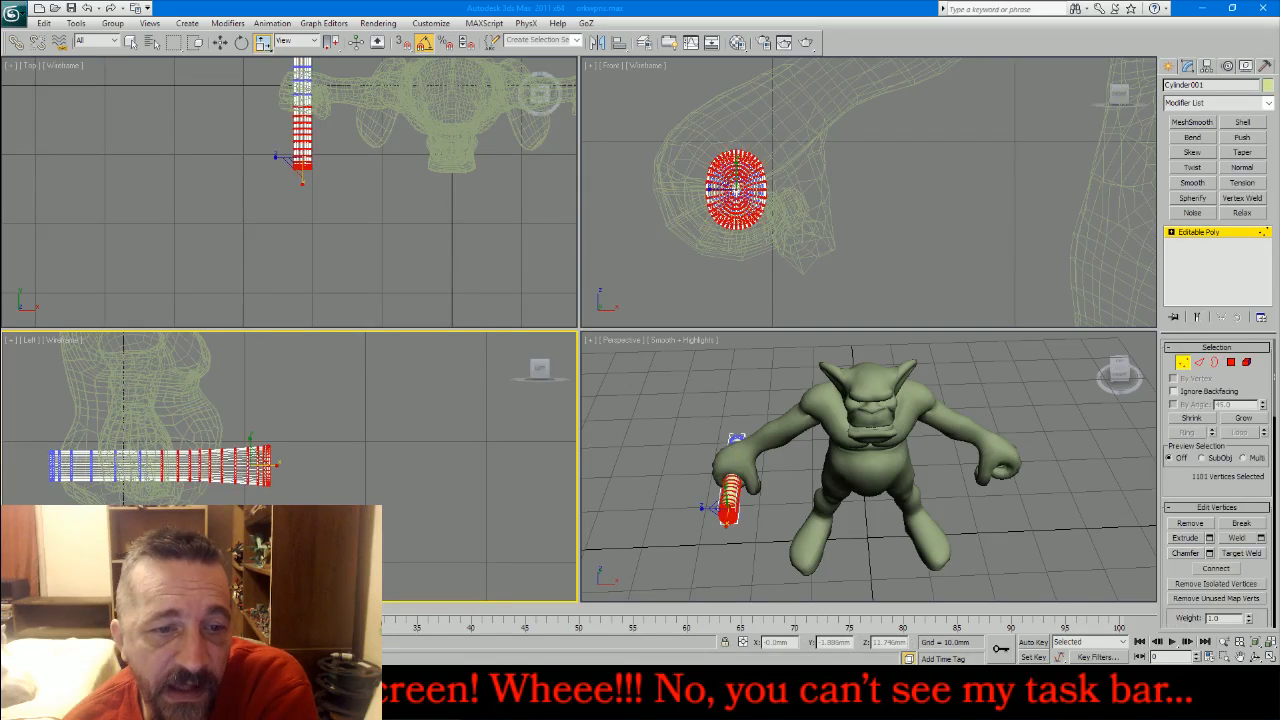
{"action": "left_click", "coordinate": [220, 42]}
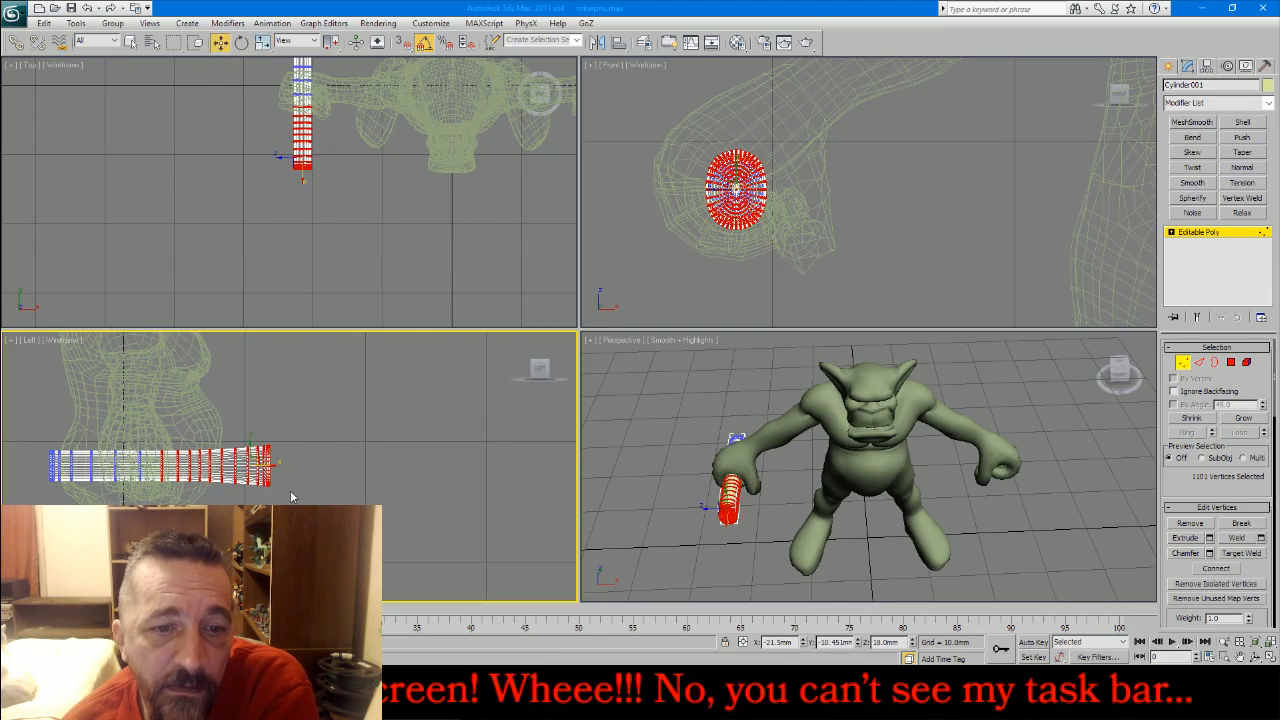
{"action": "left_click_drag", "start_coordinate": [266, 466], "coordinate": [362, 475]}
- Extend the handle's rear end by moving its vertices farther back behind the fist in the left view
{"action": "left_click", "coordinate": [264, 44]}
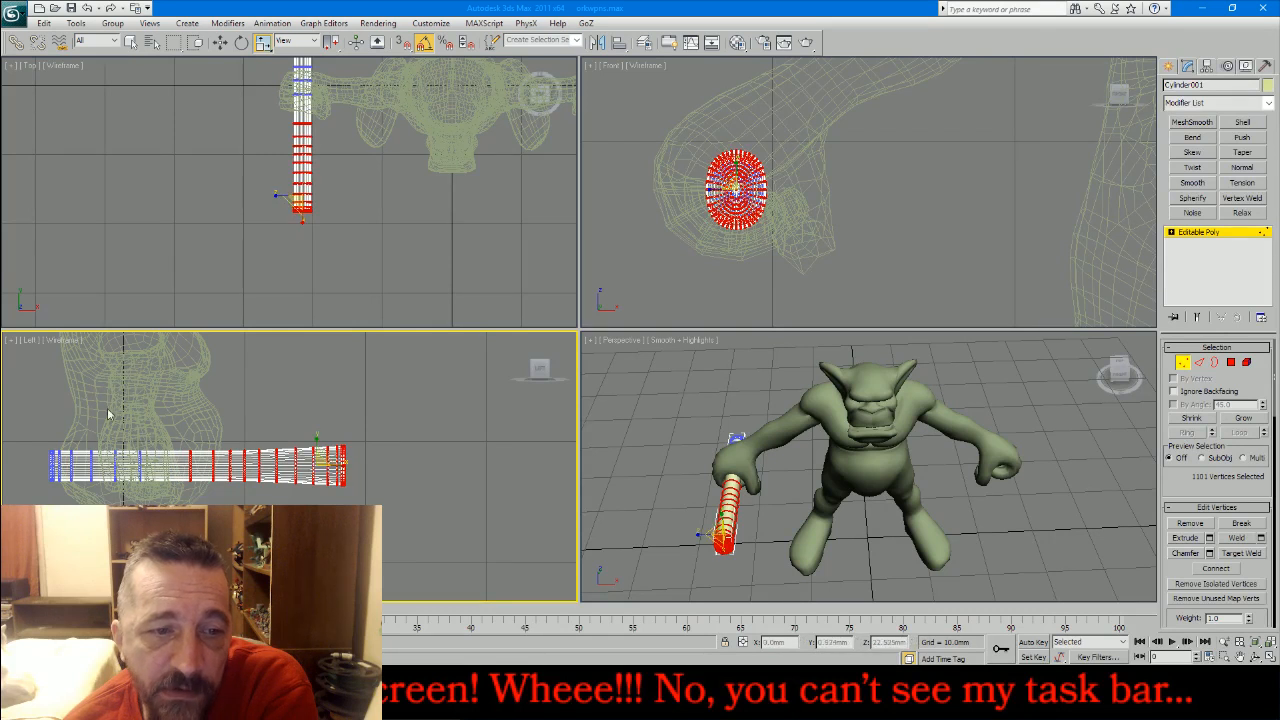
{"action": "left_click_drag", "start_coordinate": [41, 414], "coordinate": [118, 500]}
{"action": "scroll", "coordinate": [465, 506], "scroll_direction": "down", "scroll_amount": 2}
{"action": "left_click", "coordinate": [220, 42]}
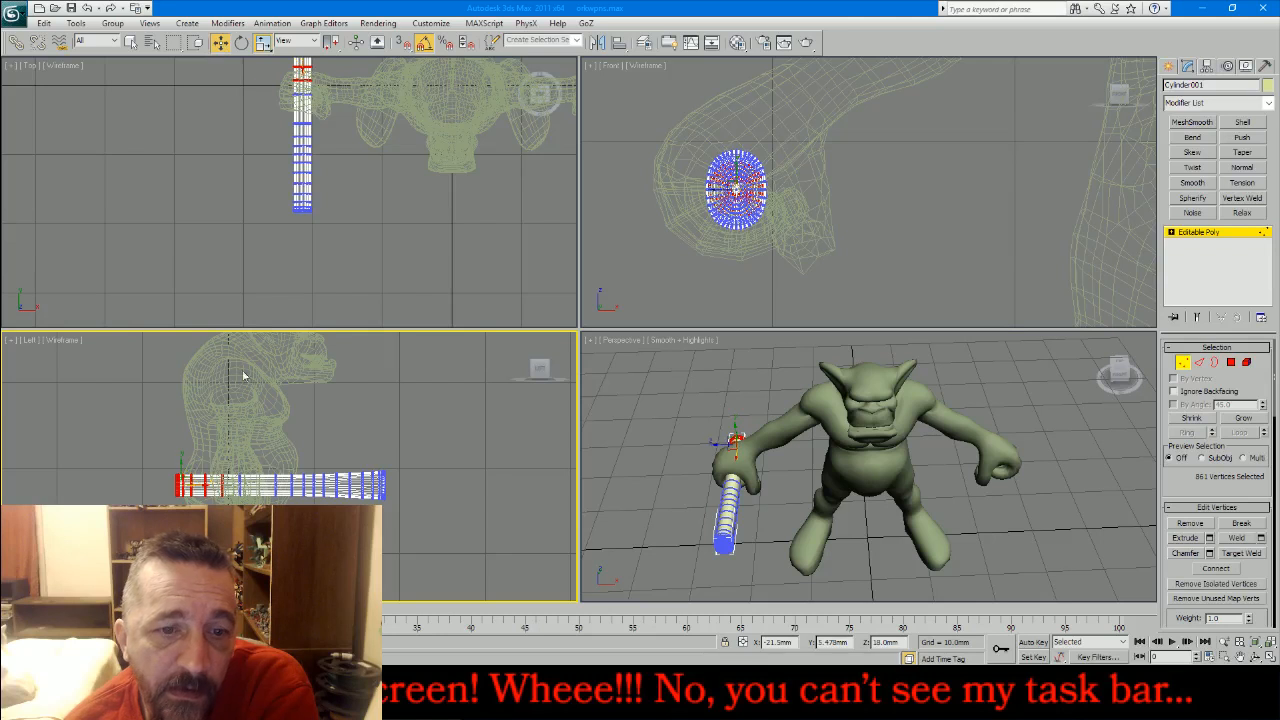
{"action": "left_click_drag", "start_coordinate": [198, 486], "coordinate": [176, 487]}
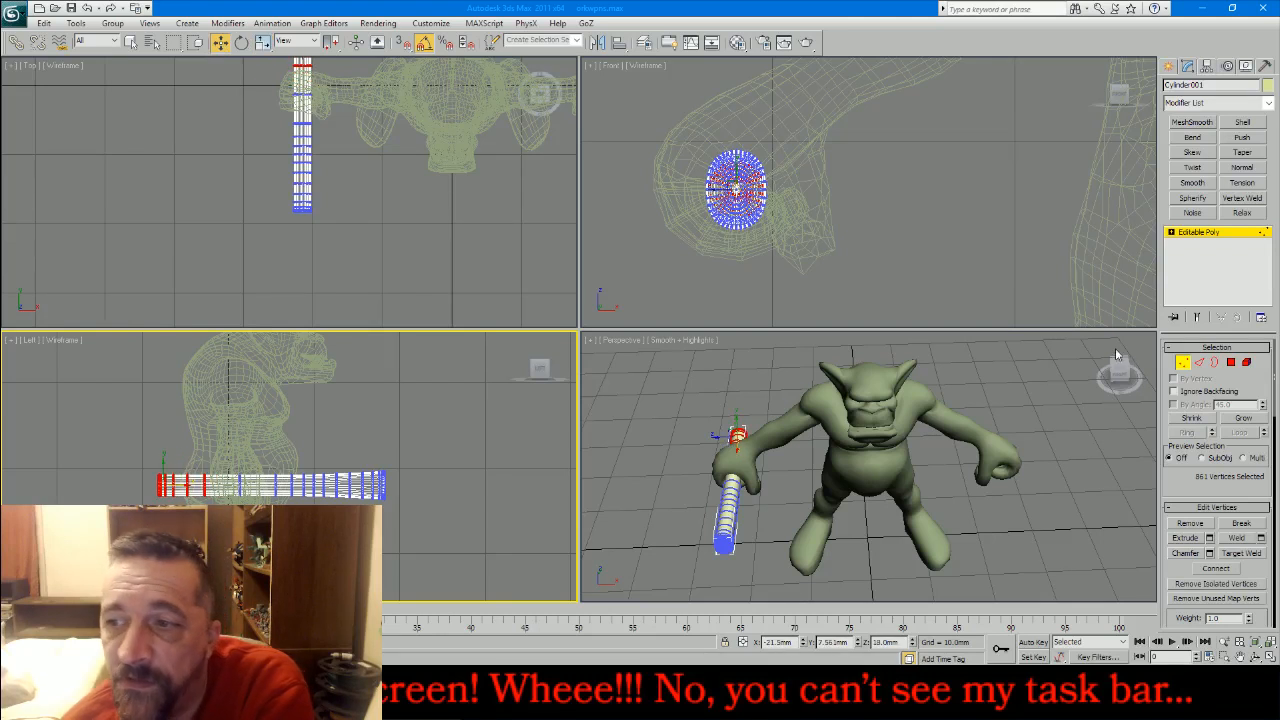
- Leave vertex editing and hide the handle so only the orc is displayed
{"action": "left_click", "coordinate": [1184, 363]}
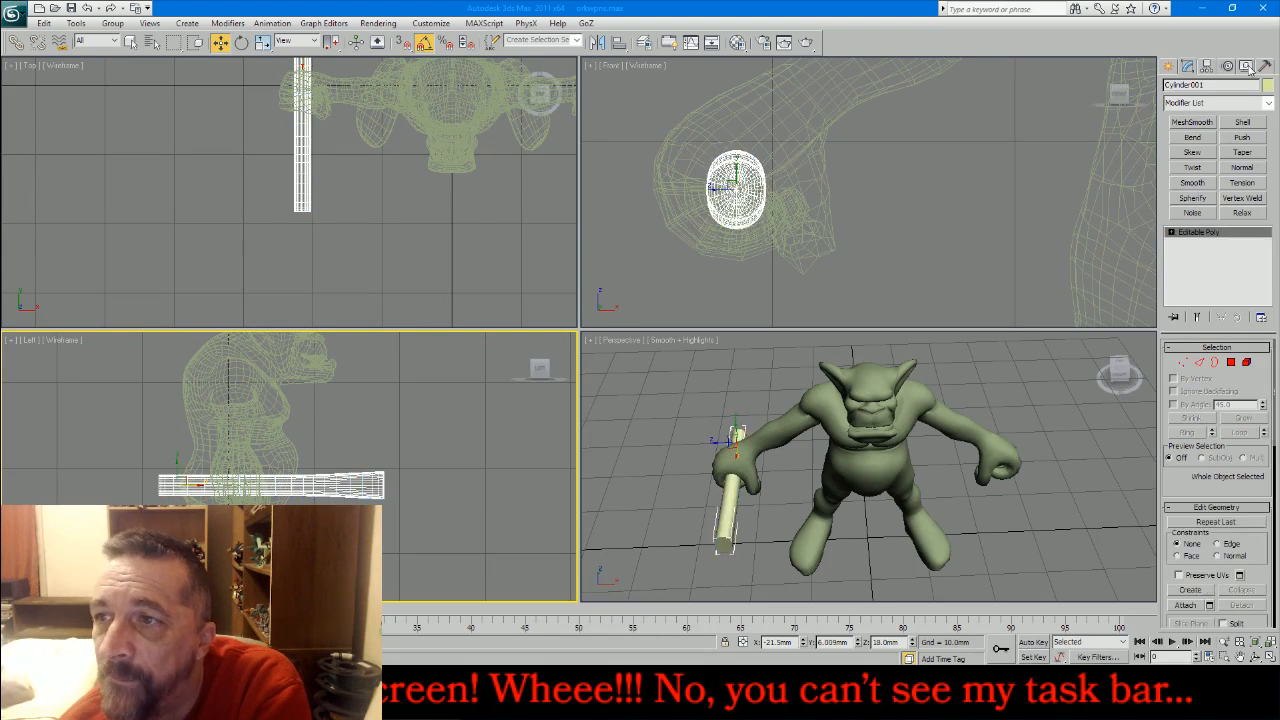
{"action": "left_click", "coordinate": [1246, 66]}
{"action": "left_click", "coordinate": [1218, 388]}
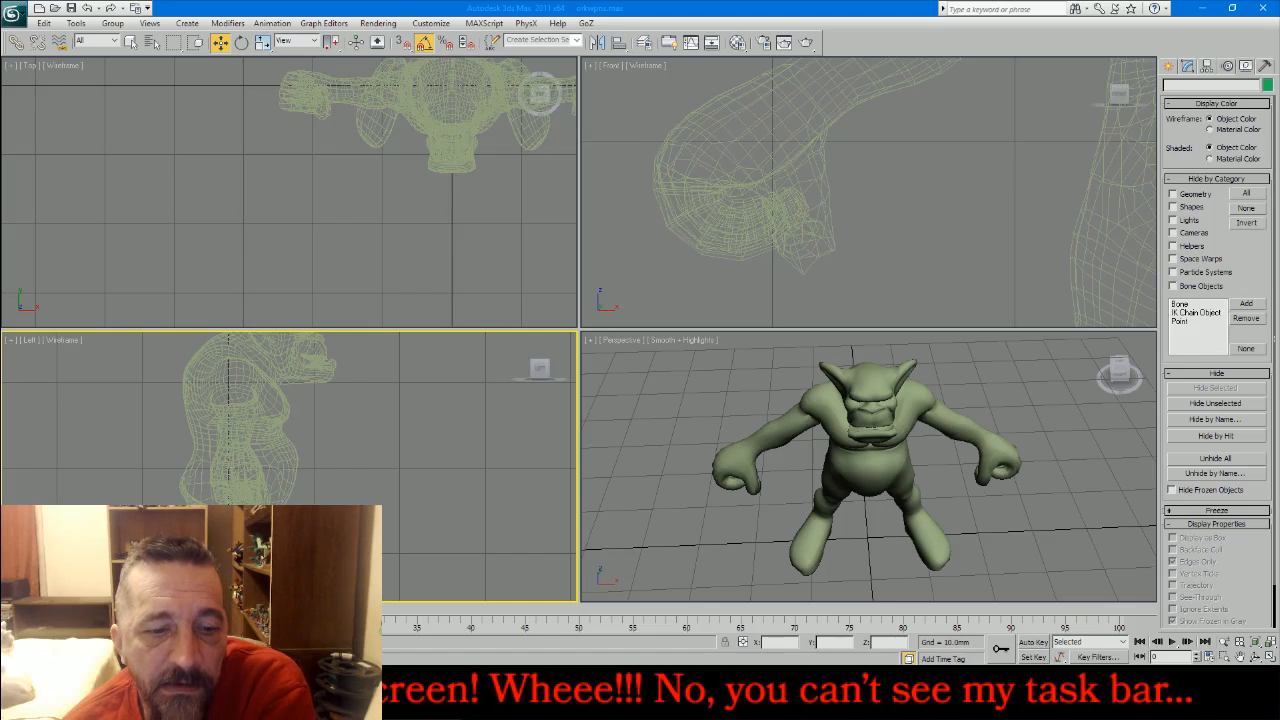
- Switch to ZBrush and import zRawStoneSword.obj from the !!OrkHorde Props folder
{"action": "key", "text": "alt+Tab"}
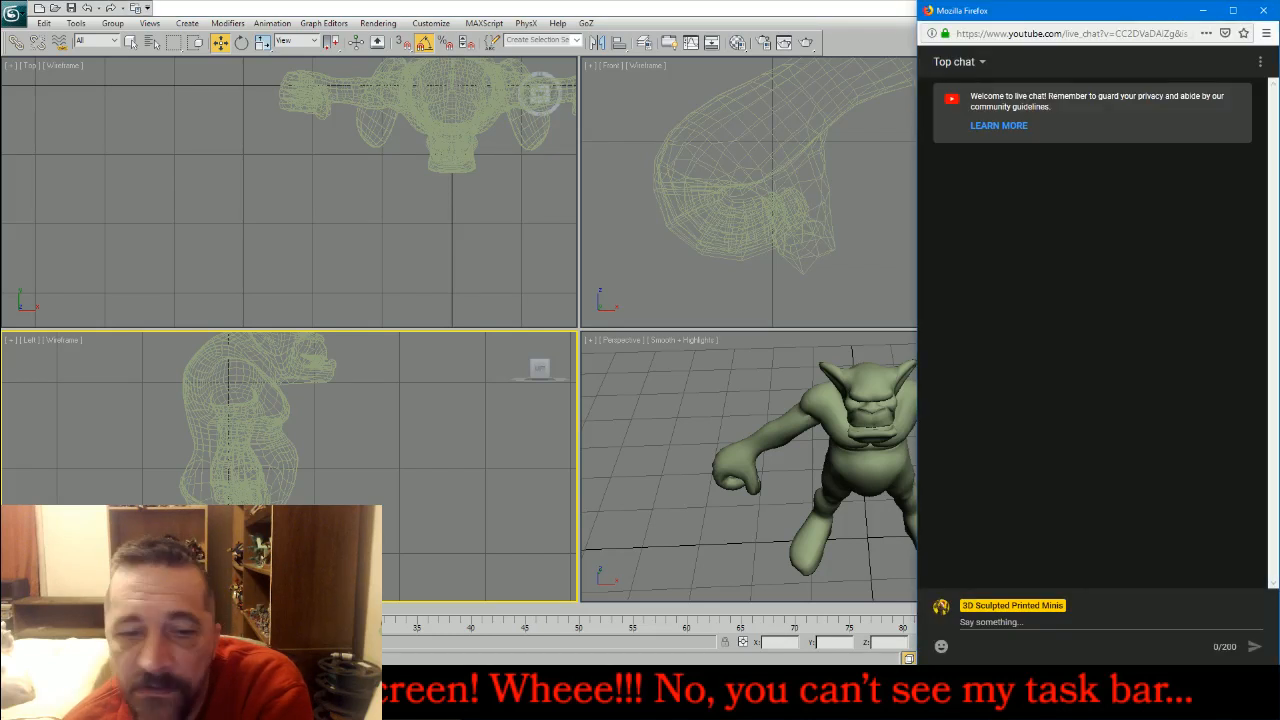
{"action": "key", "text": "alt+Tab"}
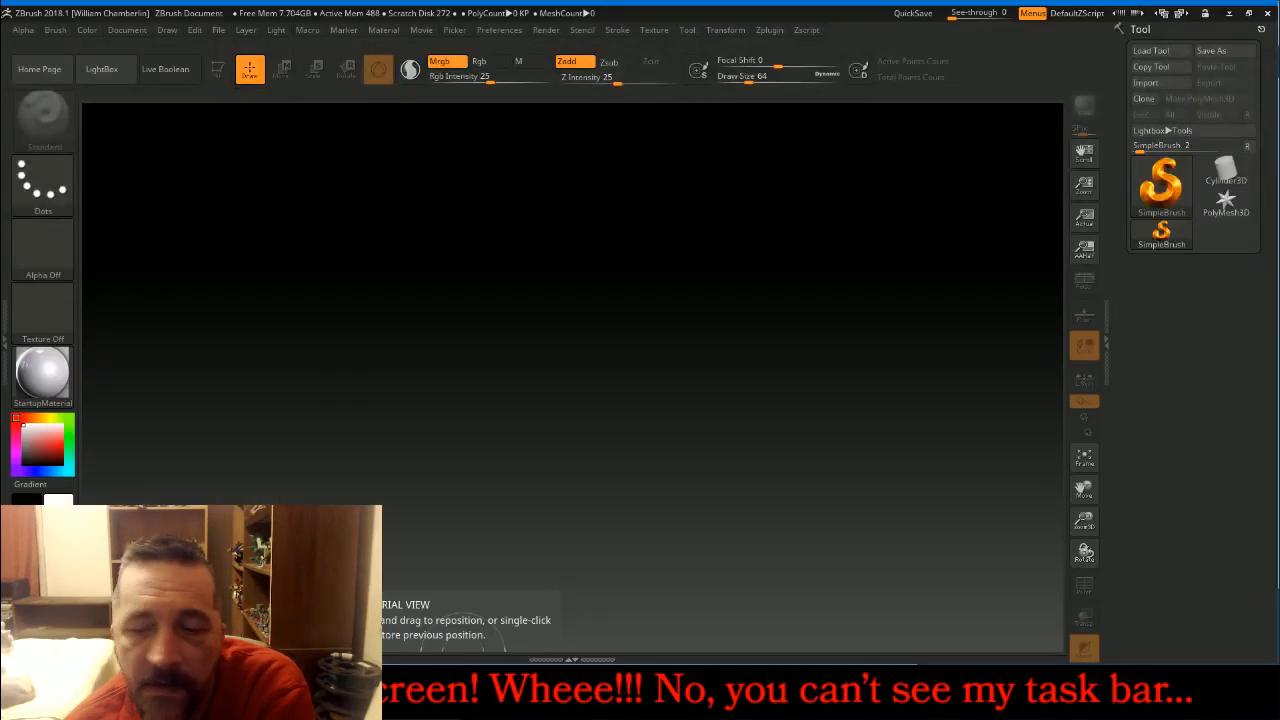
{"action": "left_click", "coordinate": [1160, 86]}
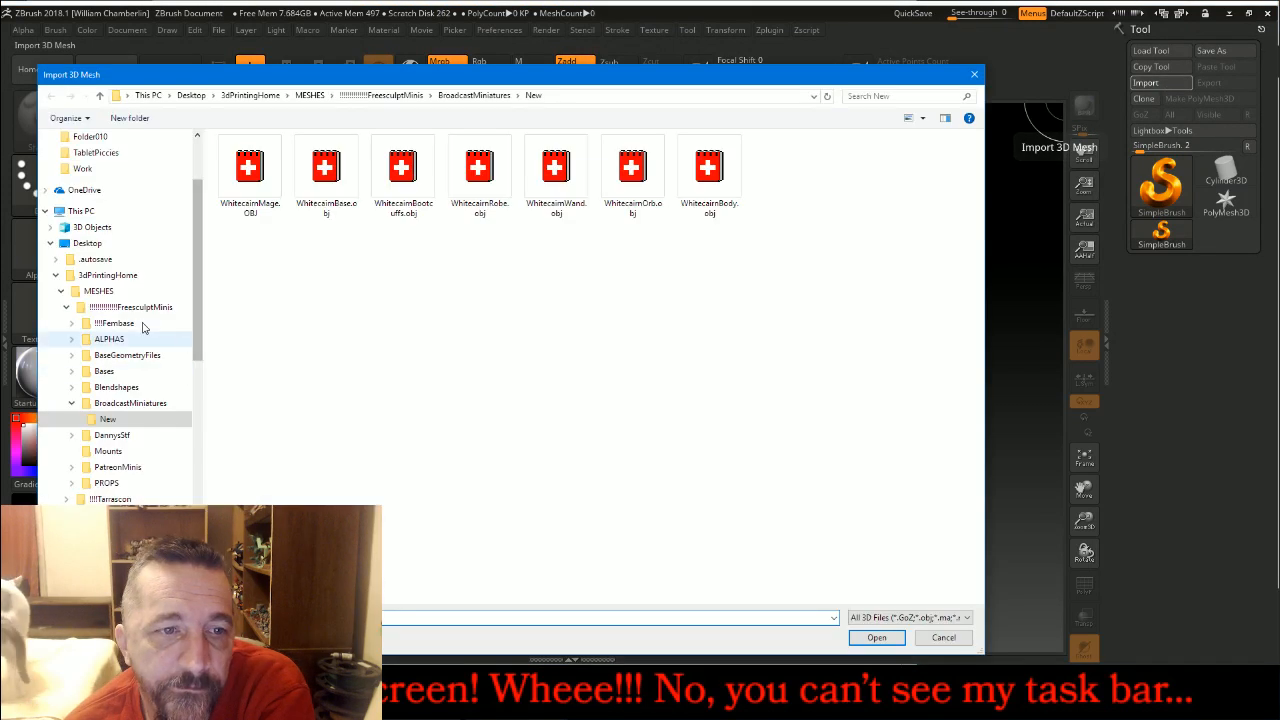
{"action": "left_click", "coordinate": [66, 307]}
{"action": "left_click", "coordinate": [108, 371]}
{"action": "double_click", "coordinate": [246, 158]}
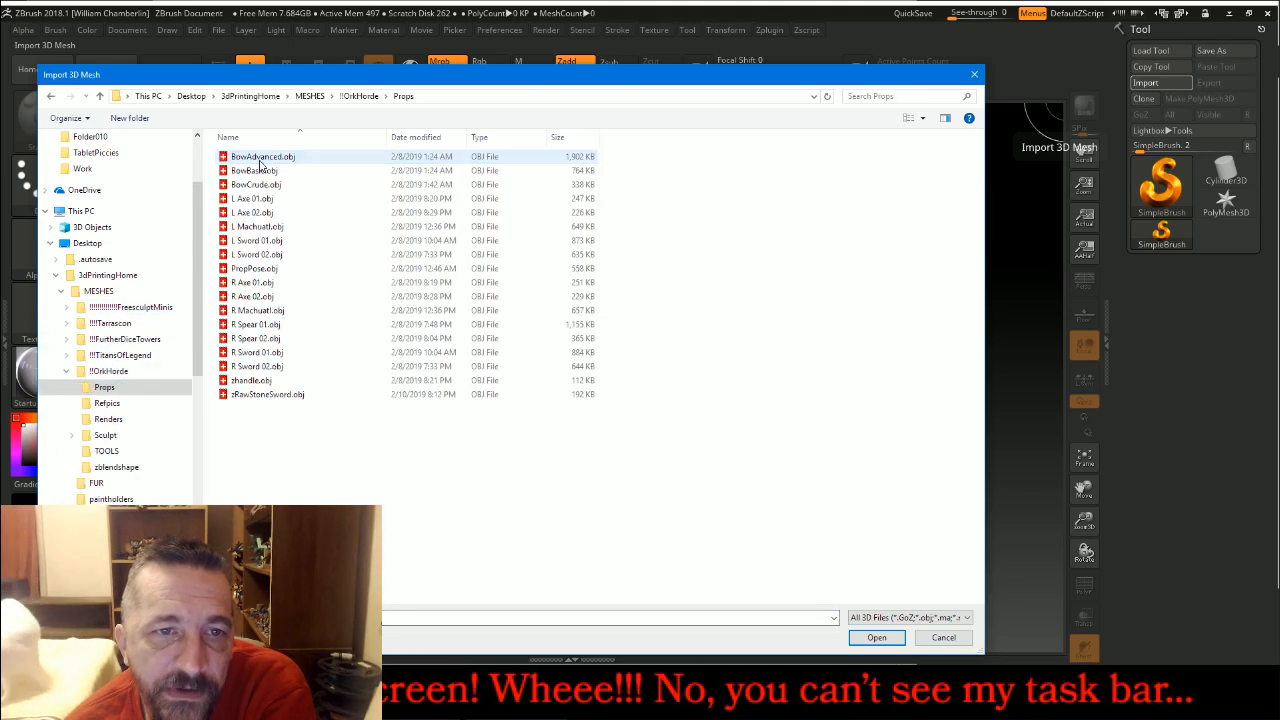
{"action": "double_click", "coordinate": [241, 396]}
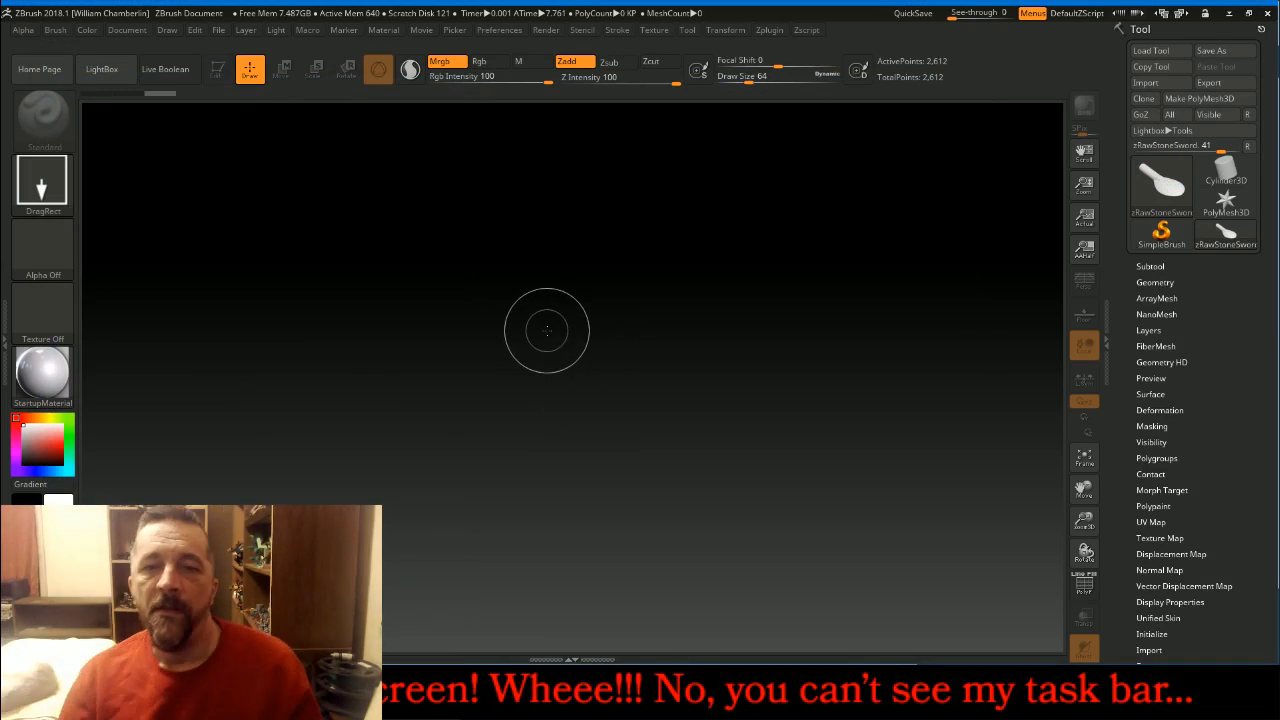
- Place the imported sword on the canvas, enter Edit mode and frame it
{"action": "left_click_drag", "start_coordinate": [592, 352], "coordinate": [547, 448]}
{"action": "key", "text": "t"}
{"action": "mouse_move", "coordinate": [450, 218]}
{"action": "left_mouse_down"}
{"action": "mouse_move", "coordinate": [491, 249]}
{"action": "mouse_move", "coordinate": [491, 302]}
{"action": "mouse_move", "coordinate": [480, 302]}
{"action": "left_mouse_up"}
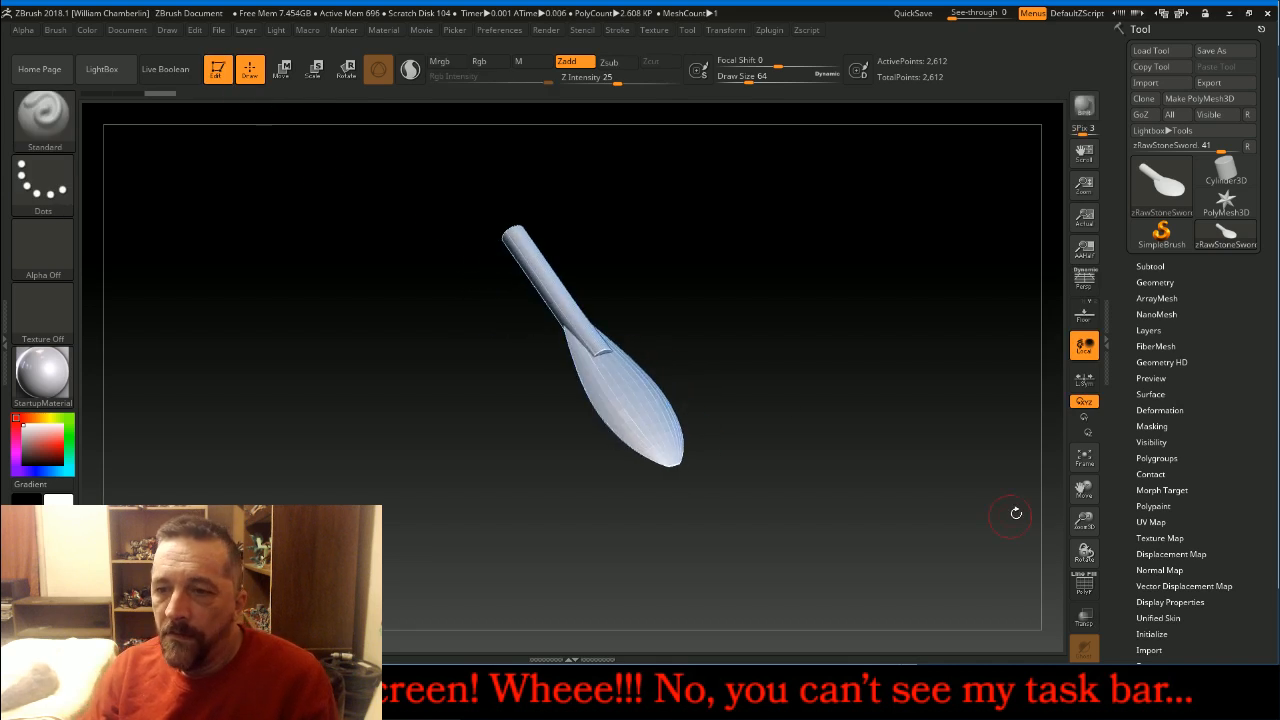
{"action": "left_click", "coordinate": [1084, 457]}
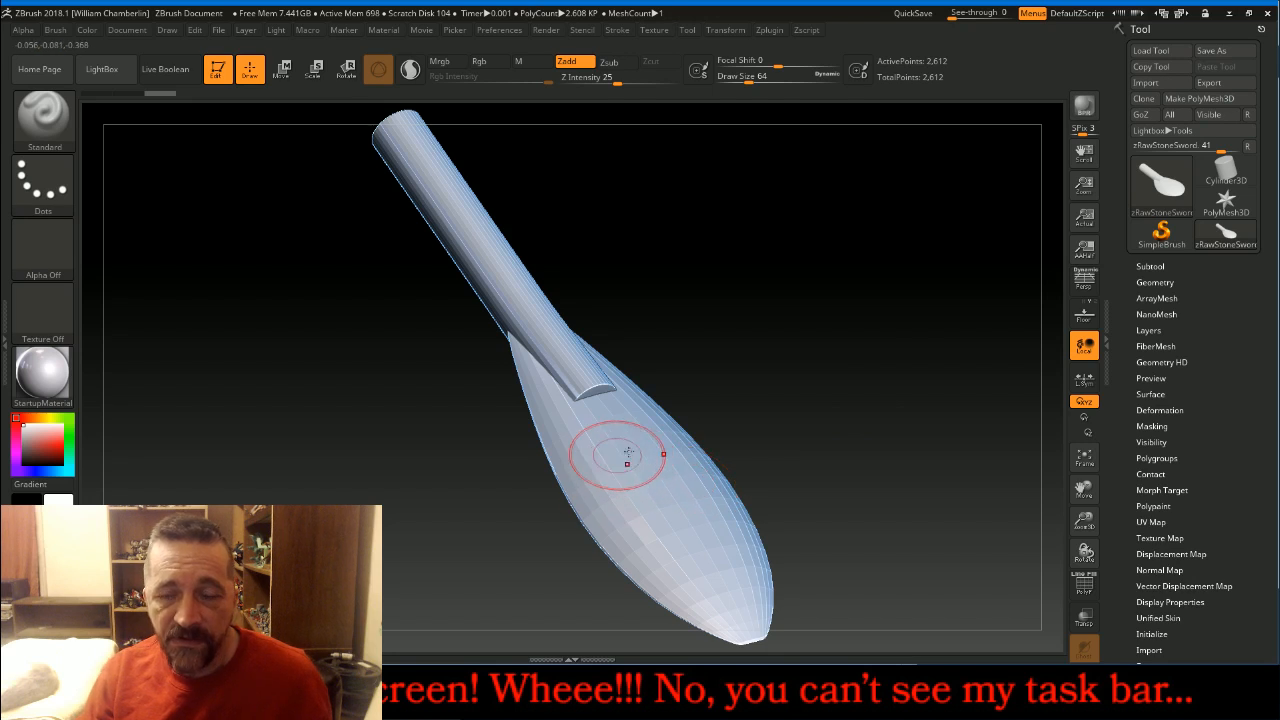
- Subdivide the sword mesh four times to reach subdivision level 5 with smoothing on
{"action": "mouse_move", "coordinate": [740, 430]}
{"action": "left_mouse_down"}
{"action": "mouse_move", "coordinate": [868, 293]}
{"action": "mouse_move", "coordinate": [866, 277]}
{"action": "left_mouse_up"}
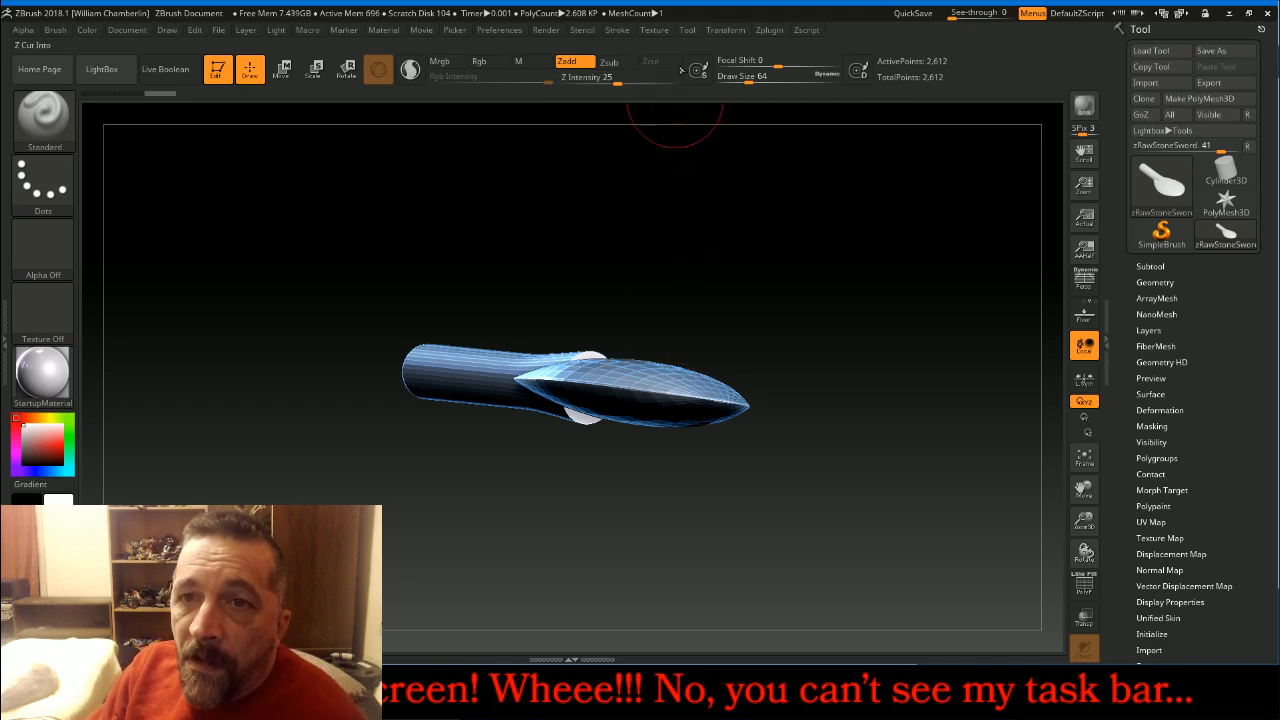
{"action": "left_click", "coordinate": [725, 30]}
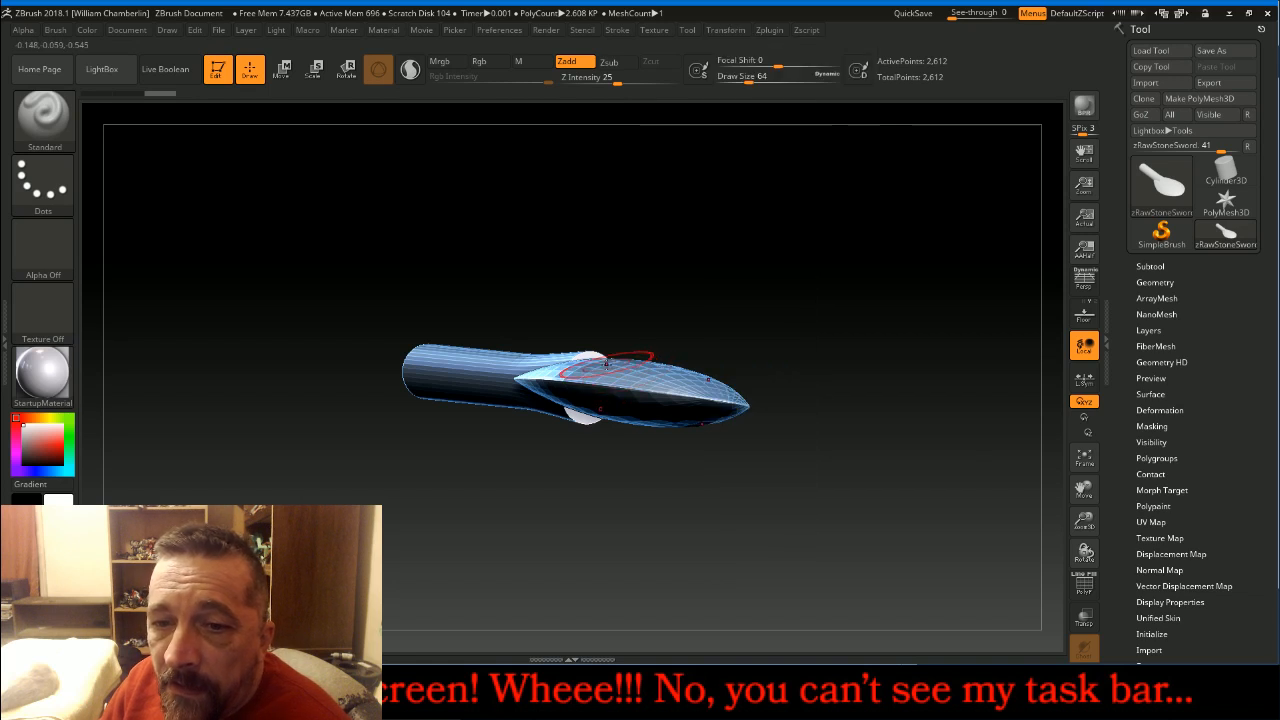
{"action": "left_click_drag", "start_coordinate": [835, 267], "coordinate": [894, 346]}
{"action": "left_click", "coordinate": [1156, 282]}
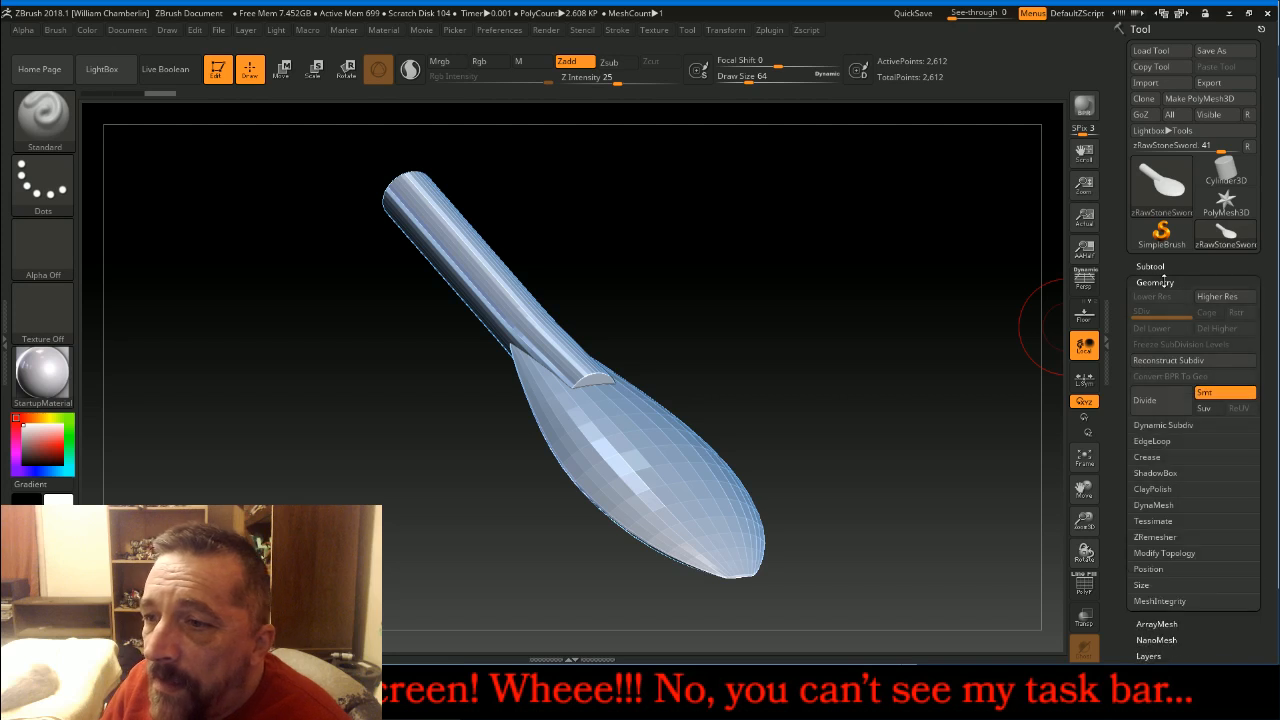
{"action": "left_click", "coordinate": [1175, 406]}
{"action": "left_click", "coordinate": [1175, 406]}
{"action": "left_click", "coordinate": [1175, 406]}
{"action": "left_click", "coordinate": [1175, 406]}
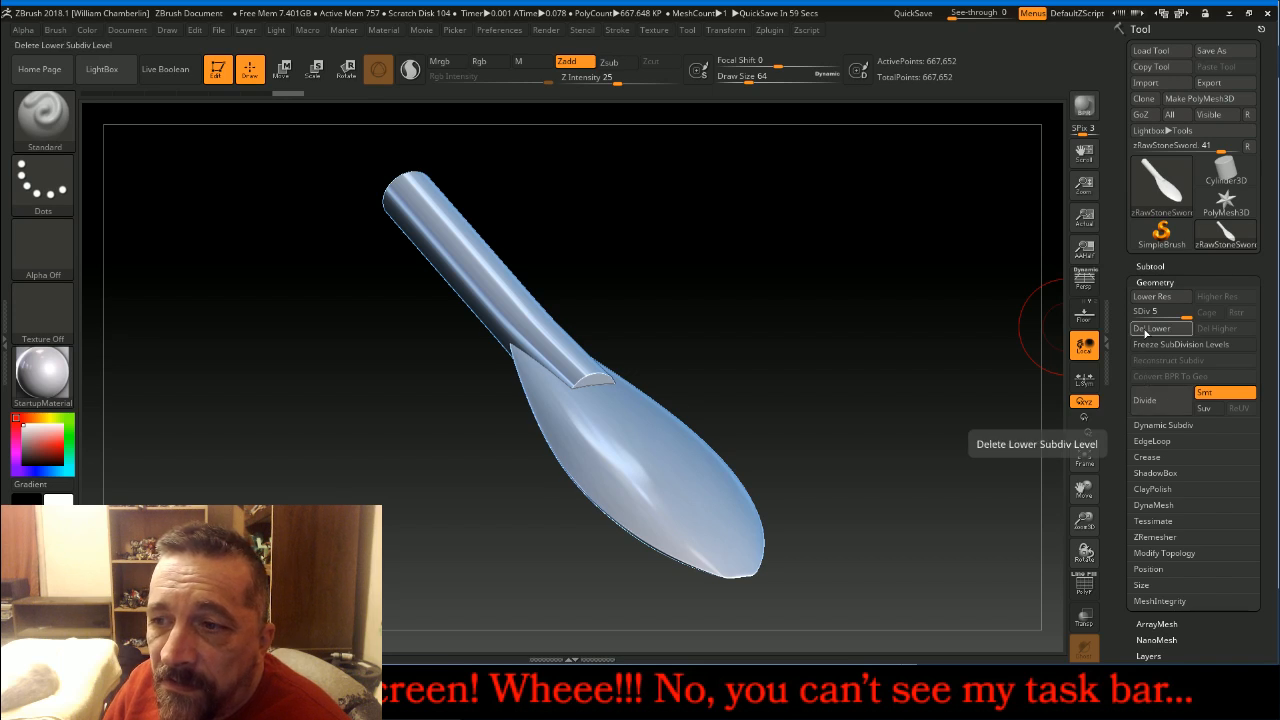
- Return the sword to subdivision level 1 and reduce the brush Draw Size to 52
{"action": "left_click_drag", "start_coordinate": [1180, 313], "coordinate": [1118, 311]}
{"action": "key", "text": "["}
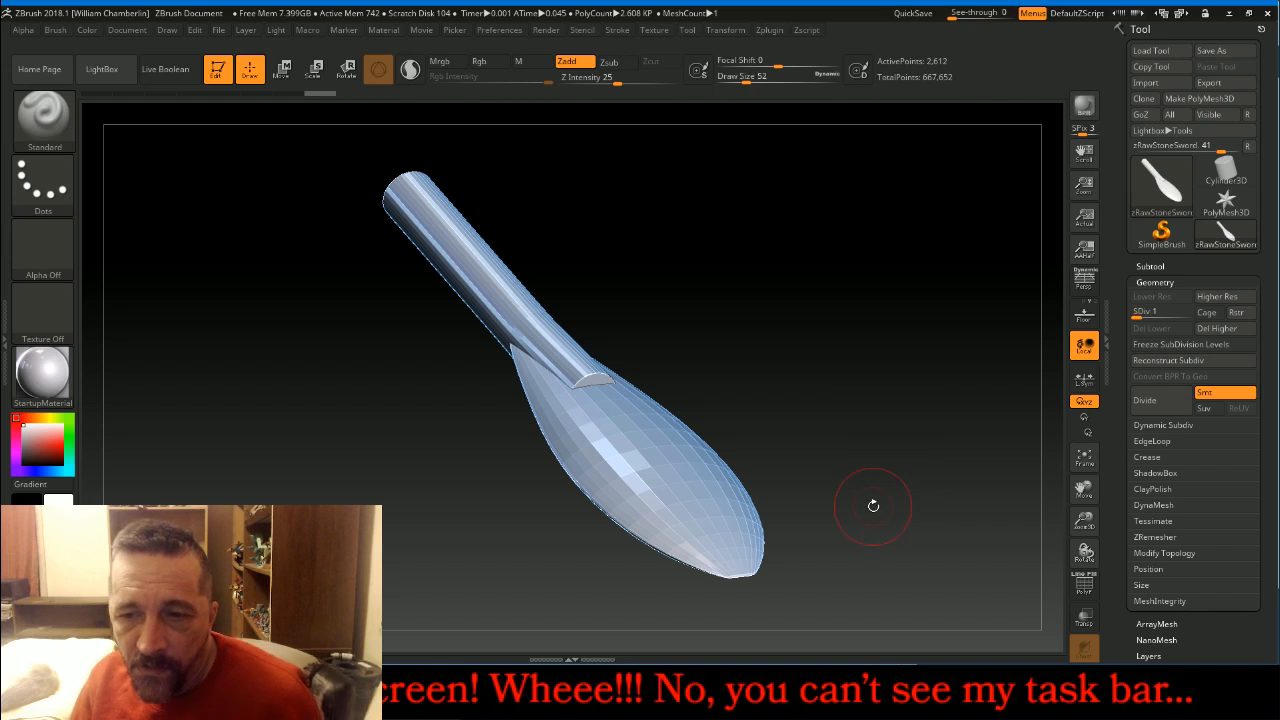
- Try smoothing the tip of the blade with a Draw Size of 48 and undo the stroke
{"action": "key", "text": "["}
{"action": "key", "text": "shift"}
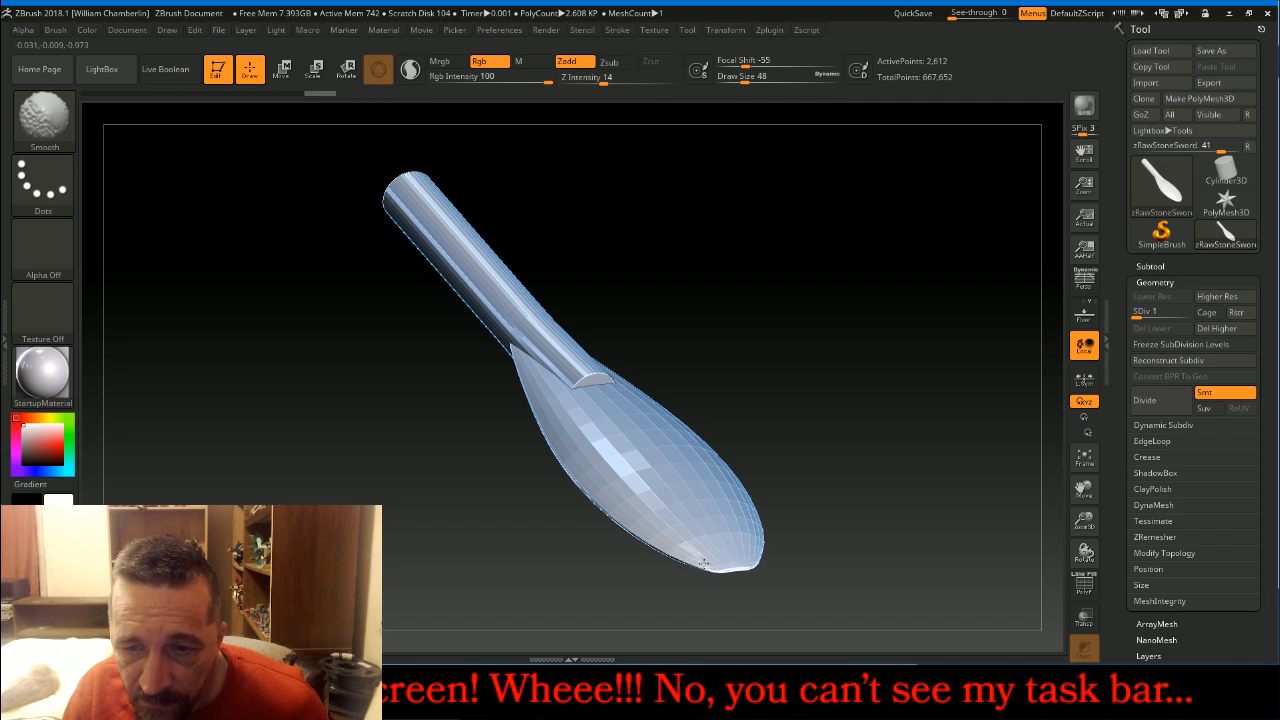
{"action": "left_click_drag", "start_coordinate": [702, 563], "coordinate": [722, 566], "text": "shift"}
{"action": "key", "text": "ctrl+z"}
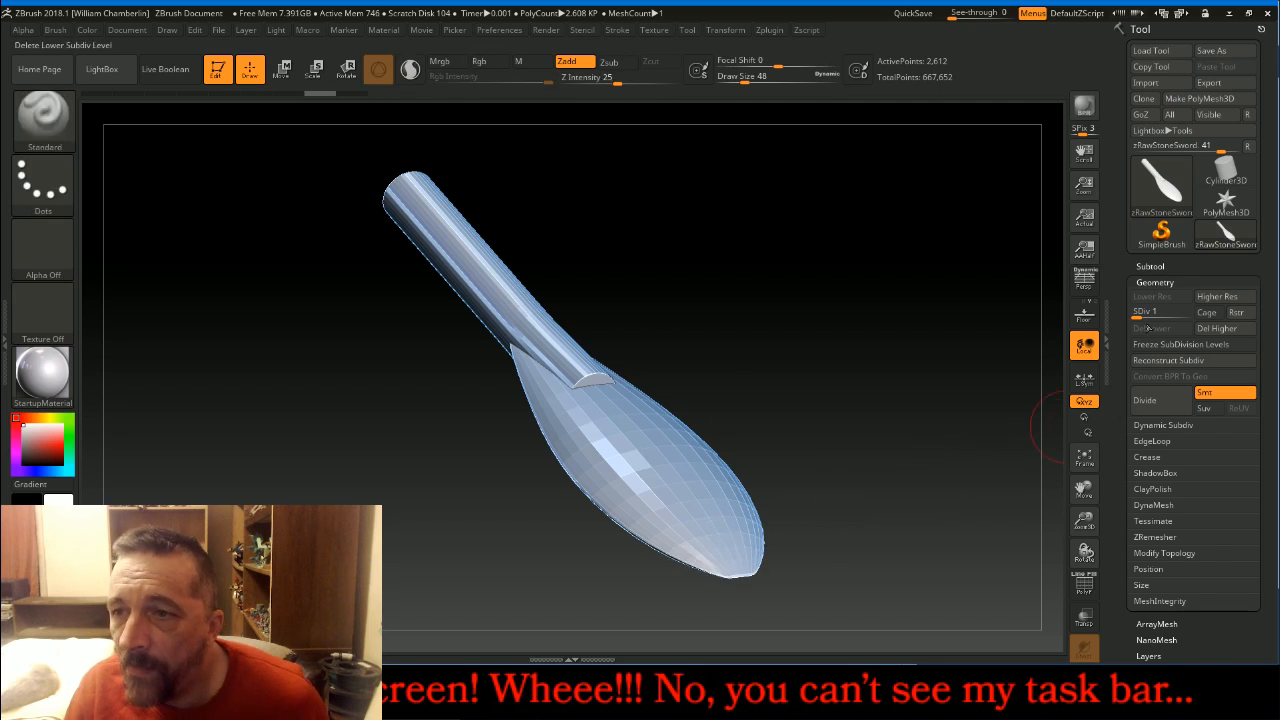
- Delete the sword's subdivision levels below level 5 and DynaMesh the mesh at resolution 512
{"action": "left_click_drag", "start_coordinate": [1147, 311], "coordinate": [1188, 312]}
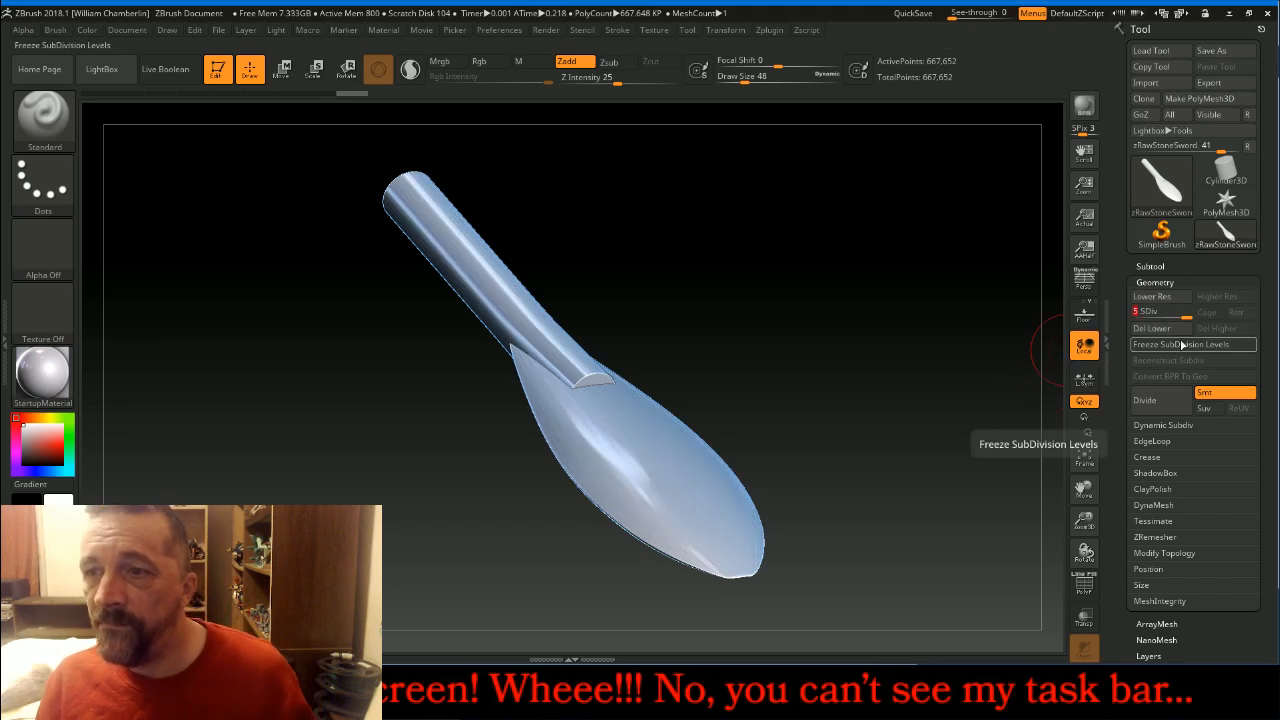
{"action": "left_click", "coordinate": [1151, 328]}
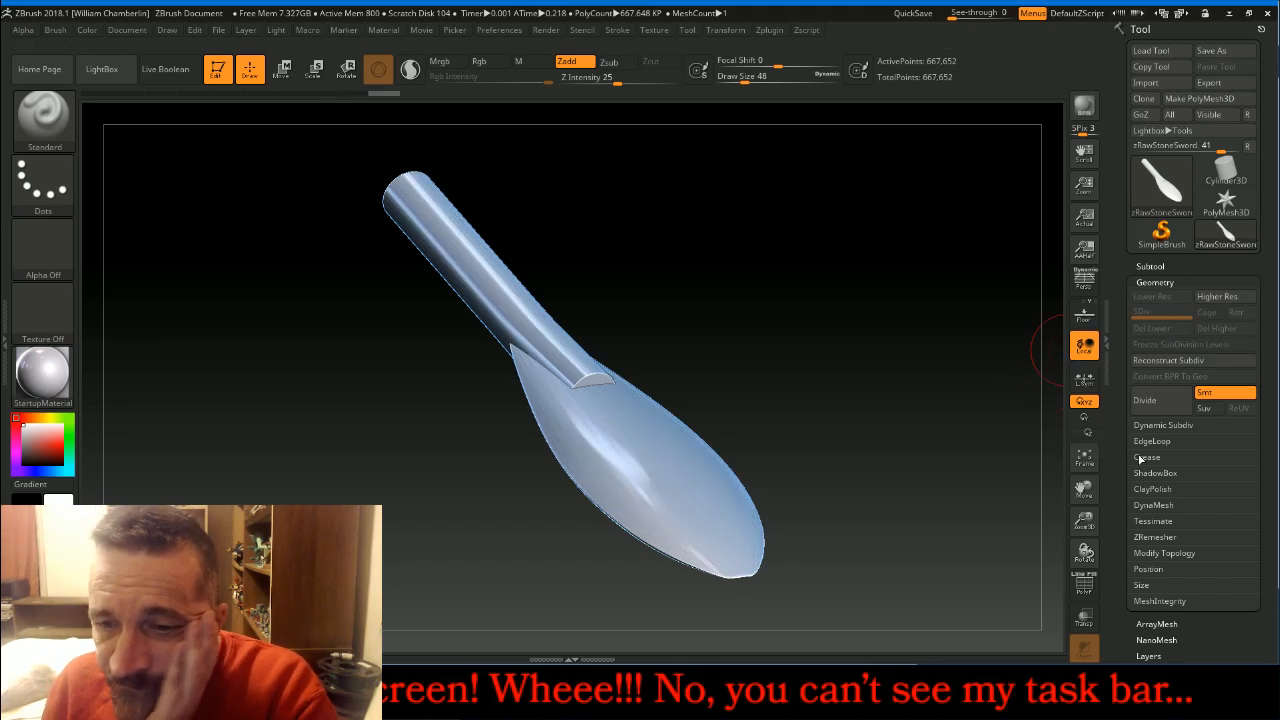
{"action": "left_click", "coordinate": [1165, 507]}
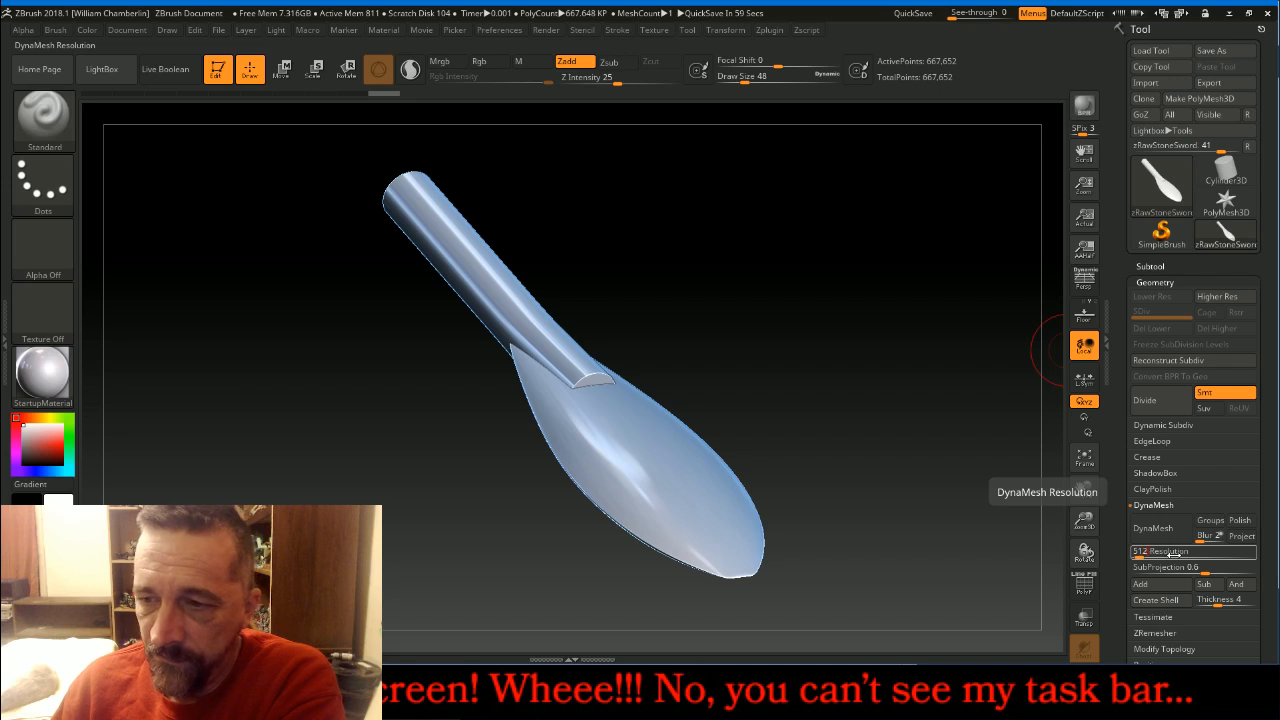
{"action": "left_click", "coordinate": [1170, 528]}
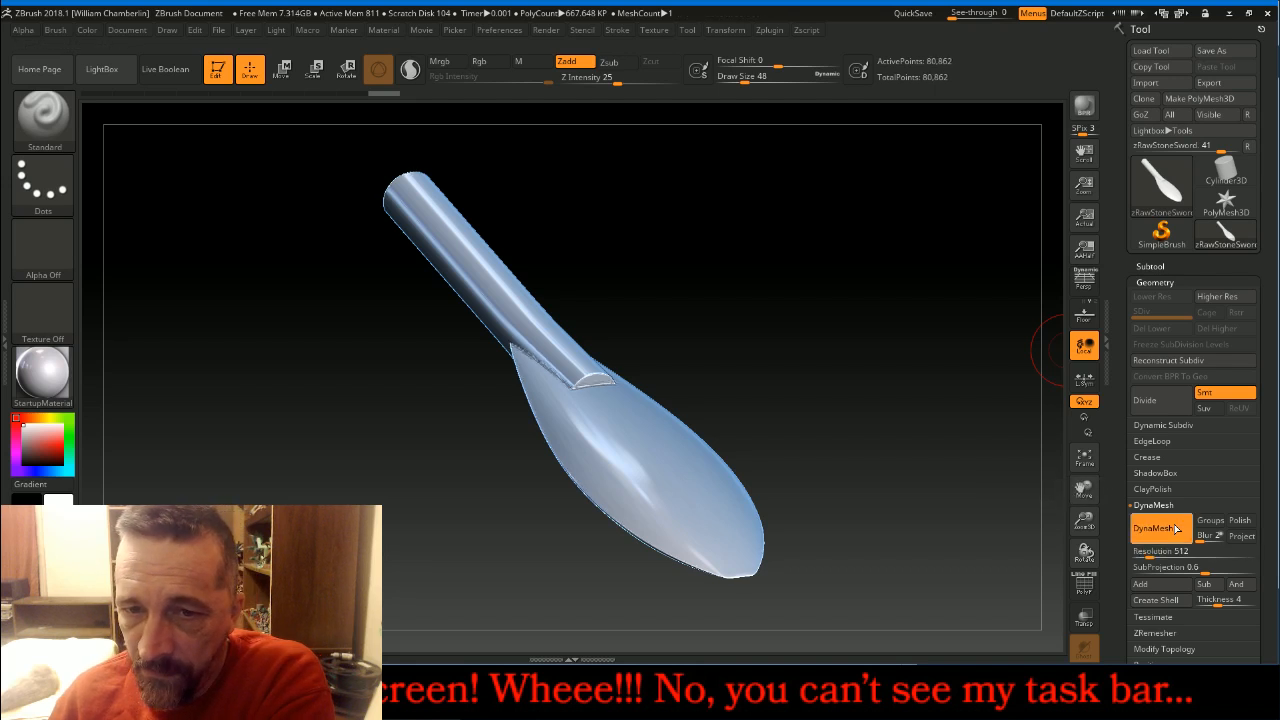
- Subdivide the DynaMeshed sword twice to level 3 and delete the lower subdivision levels
{"action": "left_click", "coordinate": [1160, 404]}
{"action": "left_click", "coordinate": [1162, 404]}
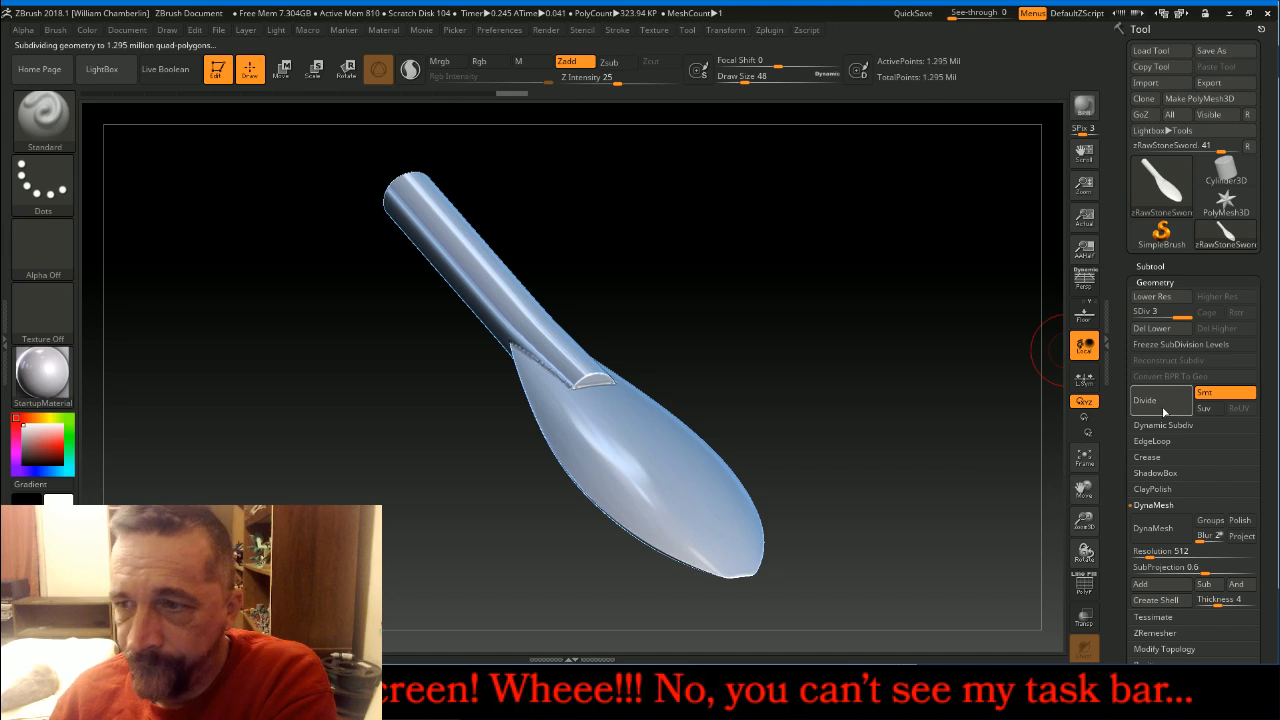
{"action": "left_click", "coordinate": [1152, 328]}
- Isolate the sword's handle, mask it completely and bring the blade back into view
{"action": "mouse_move", "coordinate": [920, 306]}
{"action": "left_mouse_down"}
{"action": "mouse_move", "coordinate": [915, 263]}
{"action": "mouse_move", "coordinate": [894, 244]}
{"action": "mouse_move", "coordinate": [883, 323]}
{"action": "mouse_move", "coordinate": [963, 337]}
{"action": "left_mouse_up"}
{"action": "left_click_drag", "start_coordinate": [1063, 432], "coordinate": [882, 476]}
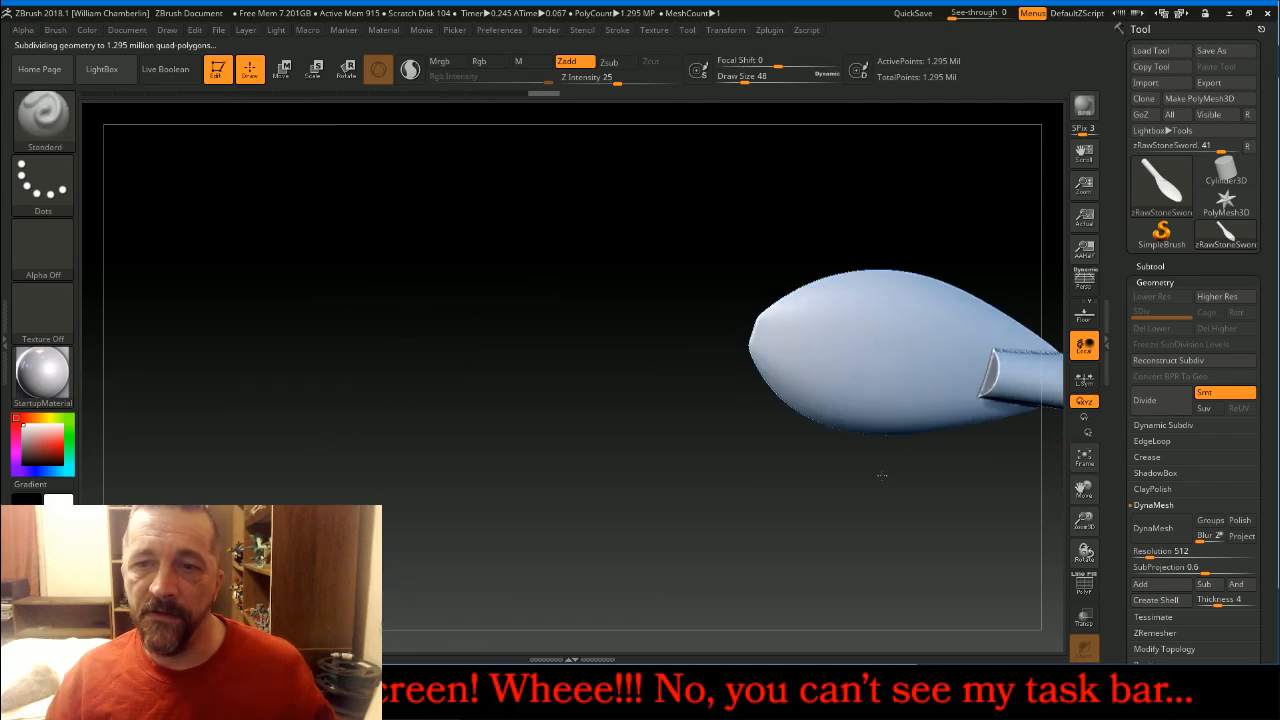
{"action": "left_click_drag", "start_coordinate": [621, 289], "coordinate": [919, 489]}
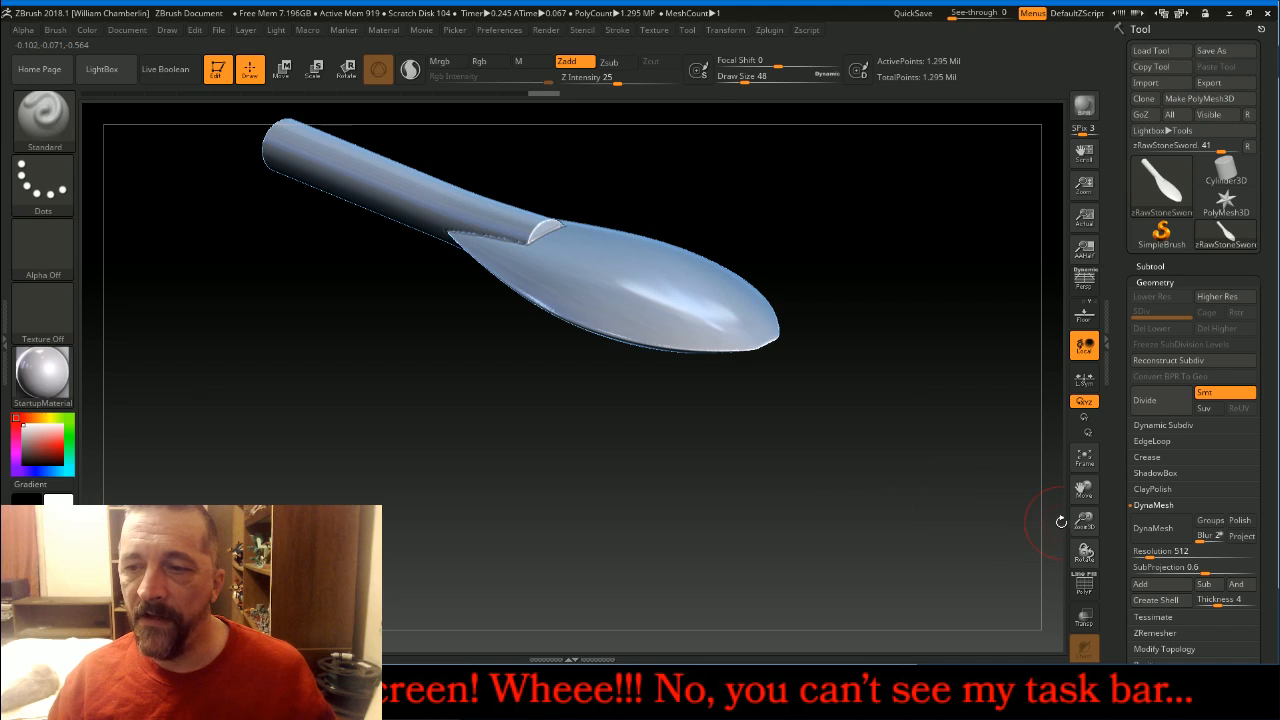
{"action": "left_click", "coordinate": [430, 190], "text": "ctrl+shift"}
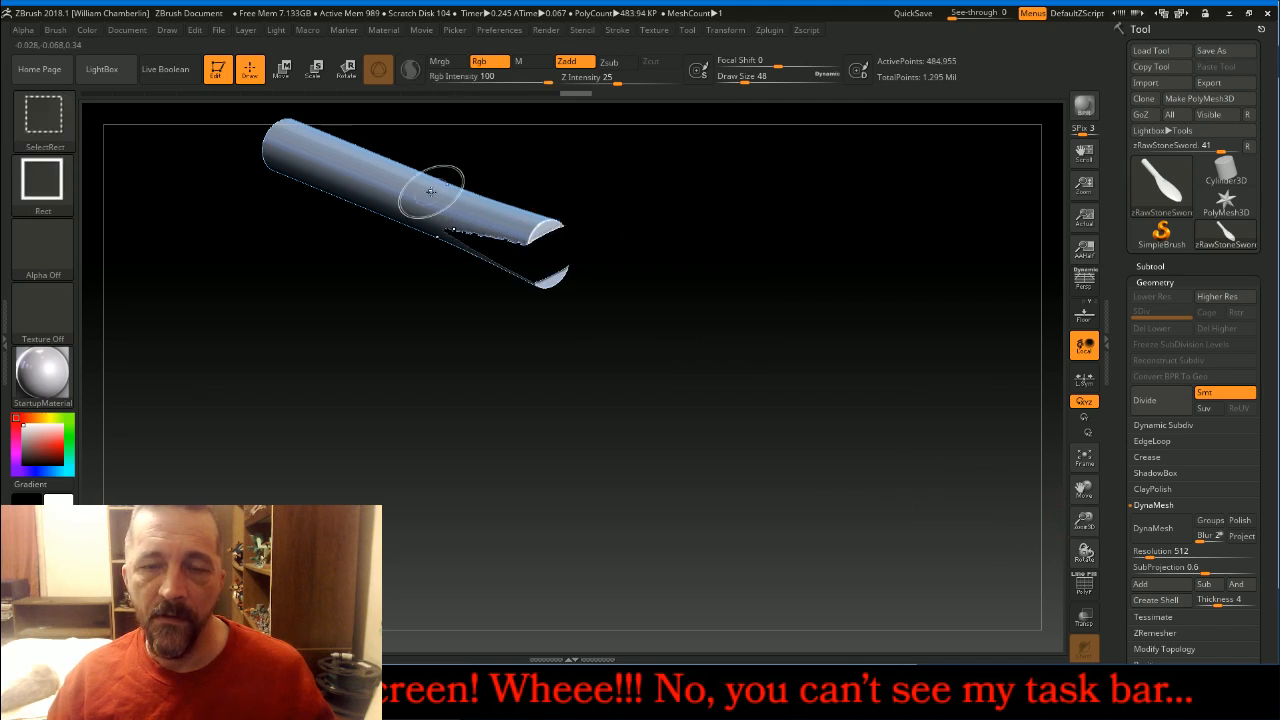
{"action": "left_click", "coordinate": [1090, 463]}
{"action": "left_click_drag", "start_coordinate": [1085, 521], "coordinate": [1048, 435]}
{"action": "left_click_drag", "start_coordinate": [356, 208], "coordinate": [926, 619], "text": "ctrl"}
{"action": "left_click", "coordinate": [844, 310], "text": "ctrl+shift"}
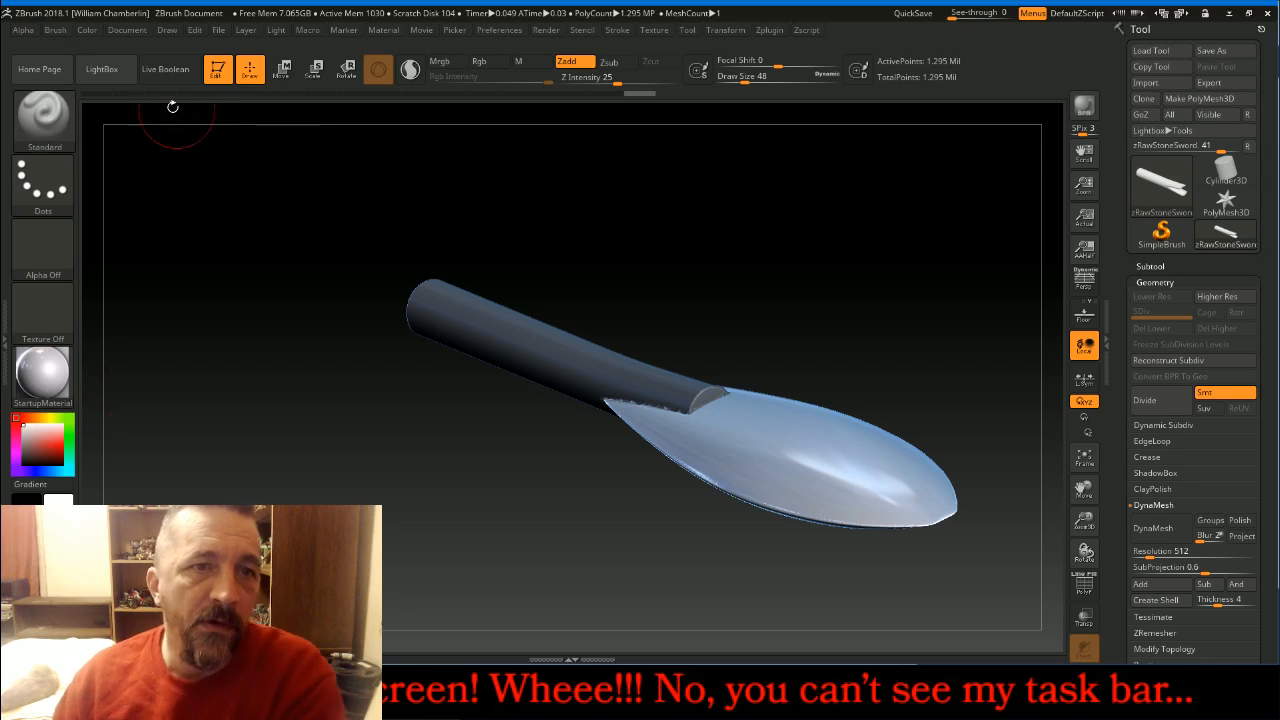
- Browse the LightBox brush folders and load the MalletFast brush from the Mallet folder
{"action": "left_click", "coordinate": [117, 76]}
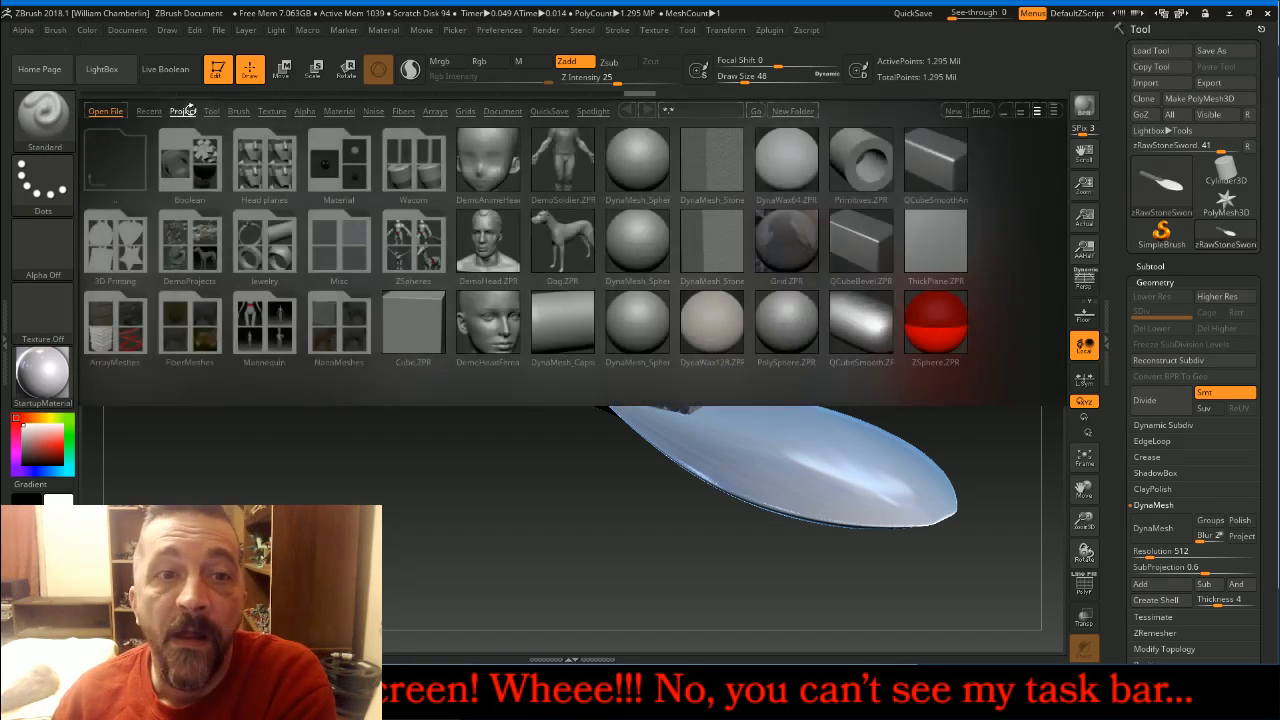
{"action": "left_click", "coordinate": [238, 111]}
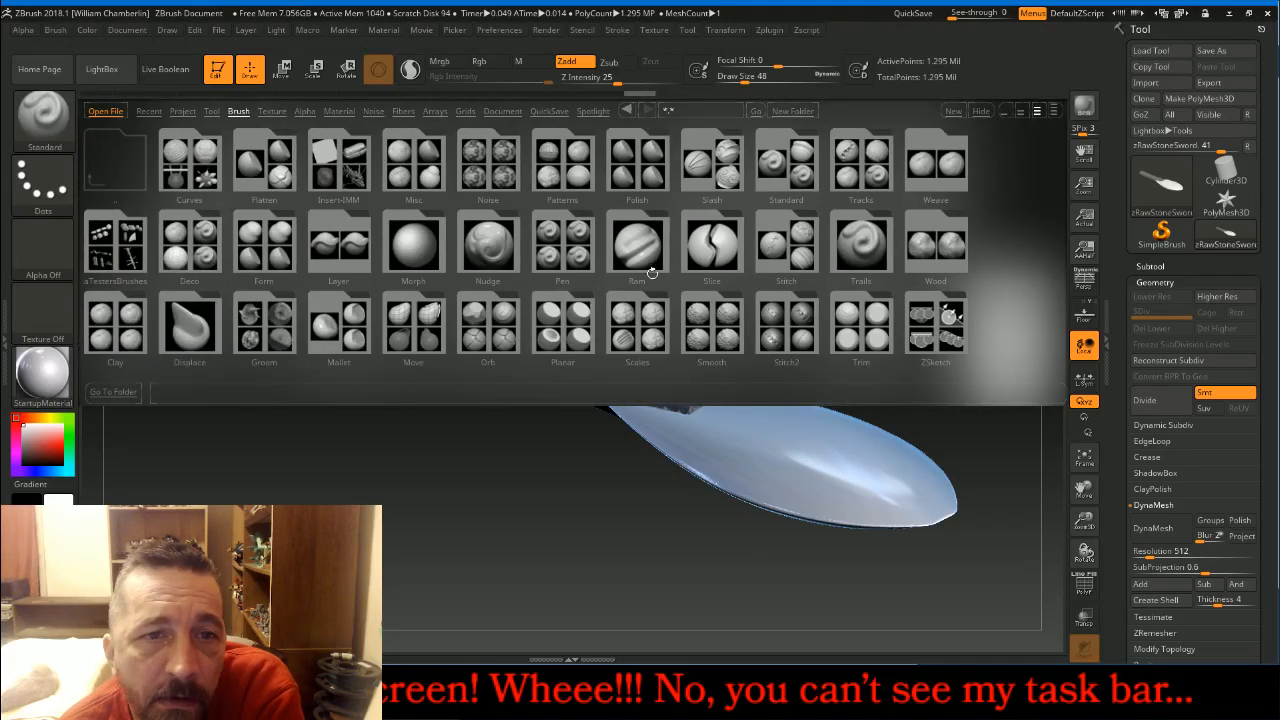
{"action": "left_click", "coordinate": [247, 165]}
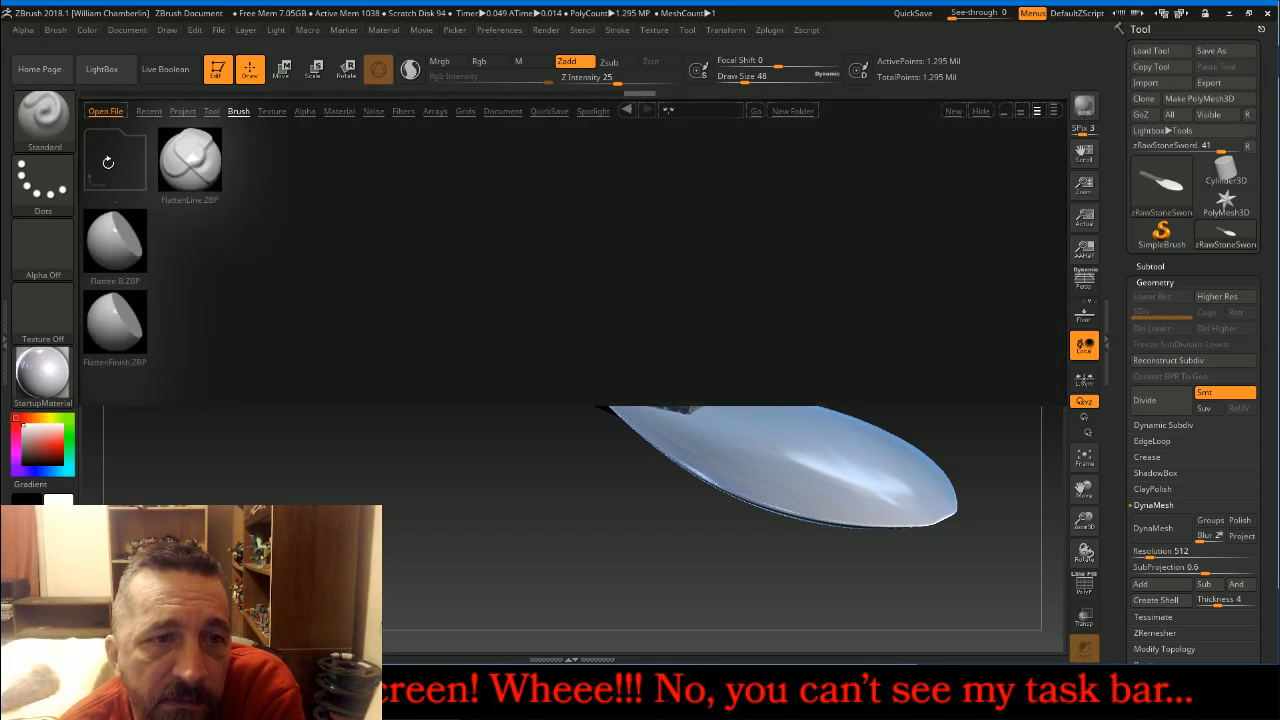
{"action": "left_click", "coordinate": [108, 166]}
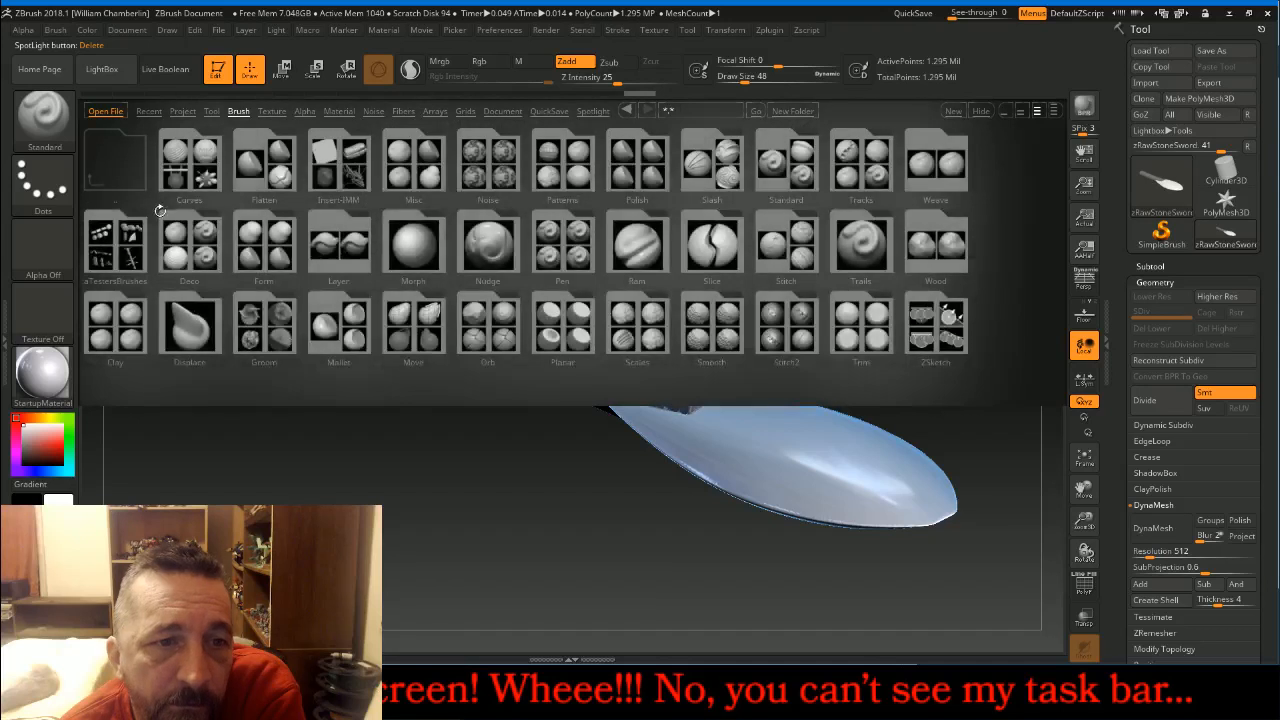
{"action": "left_click", "coordinate": [121, 335]}
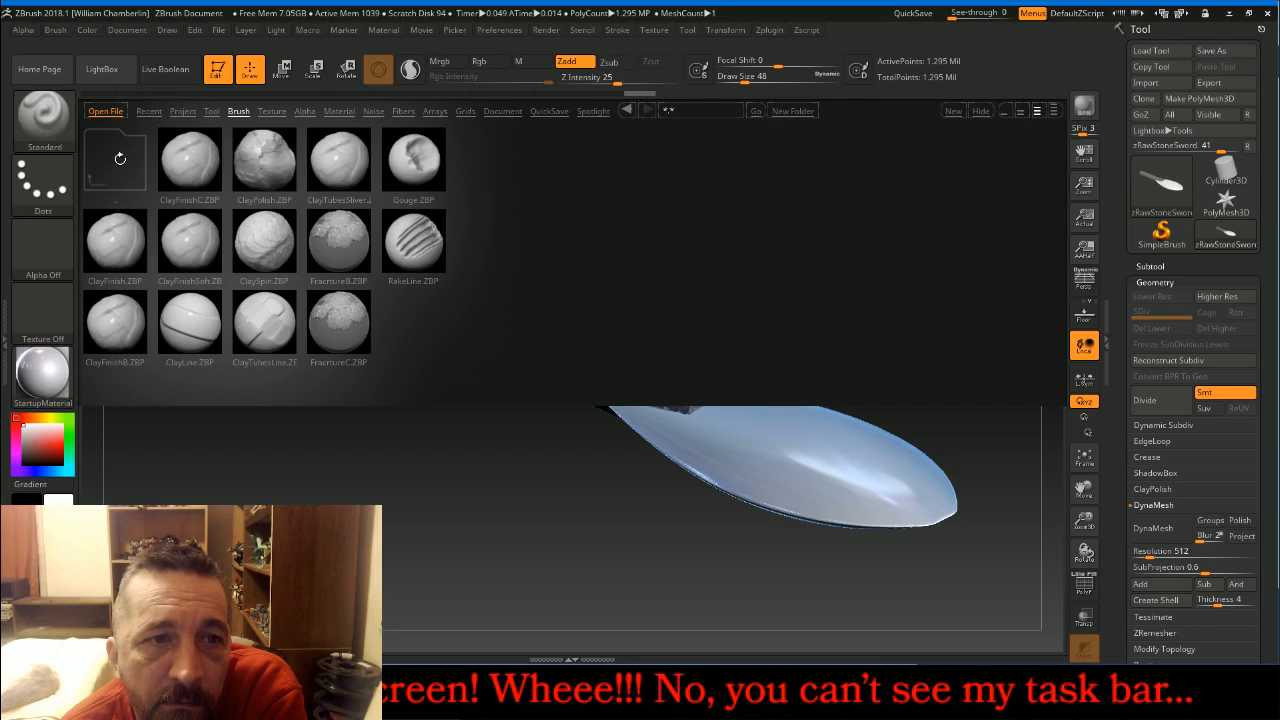
{"action": "left_click", "coordinate": [110, 153]}
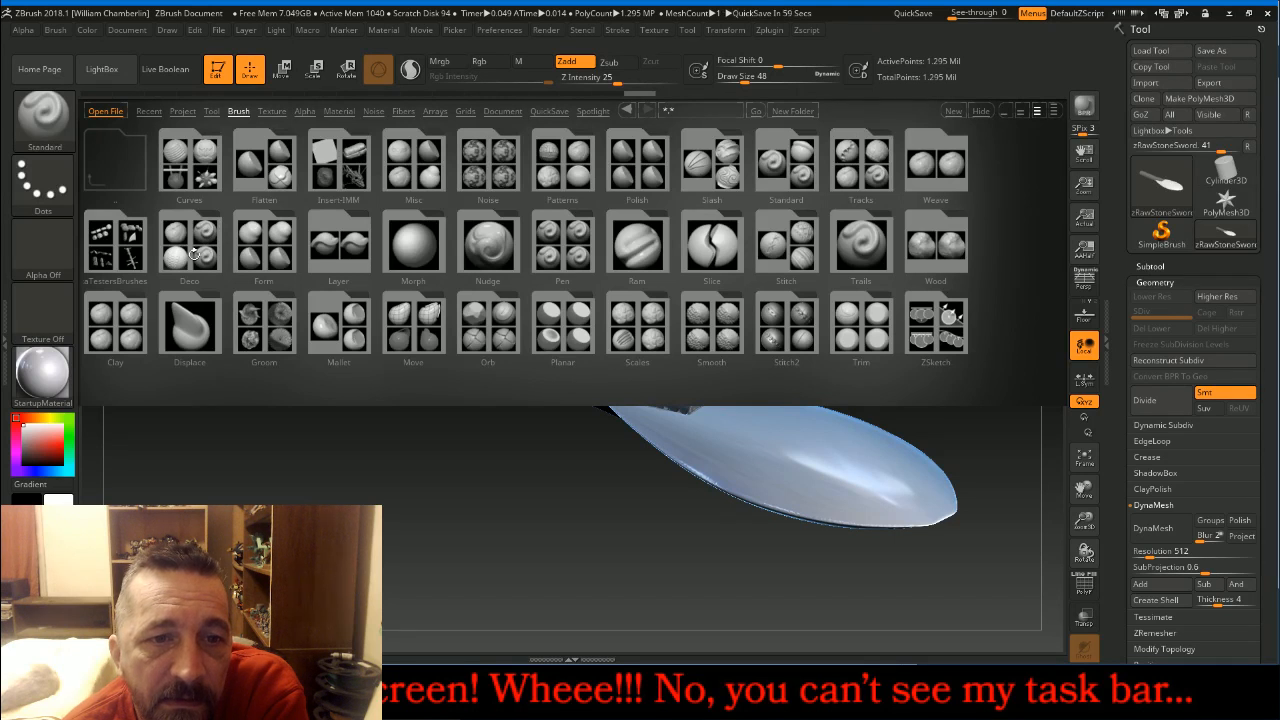
{"action": "left_click", "coordinate": [265, 227]}
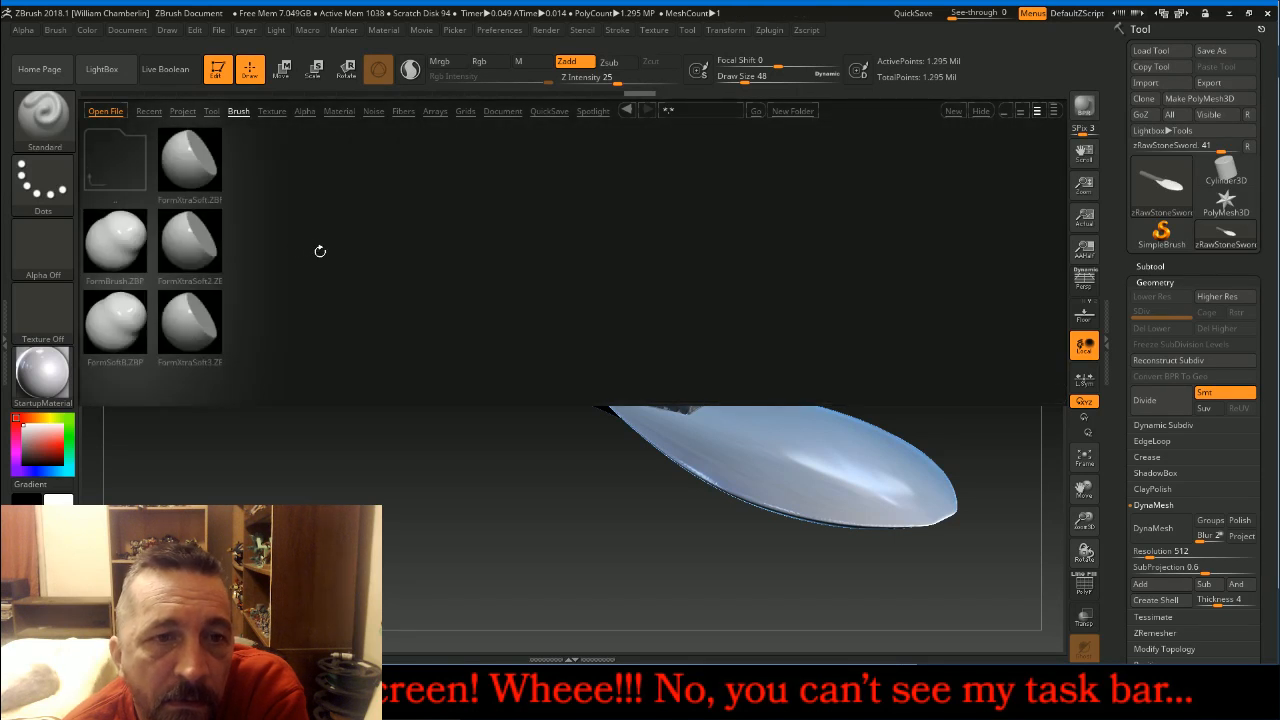
{"action": "left_click", "coordinate": [117, 171]}
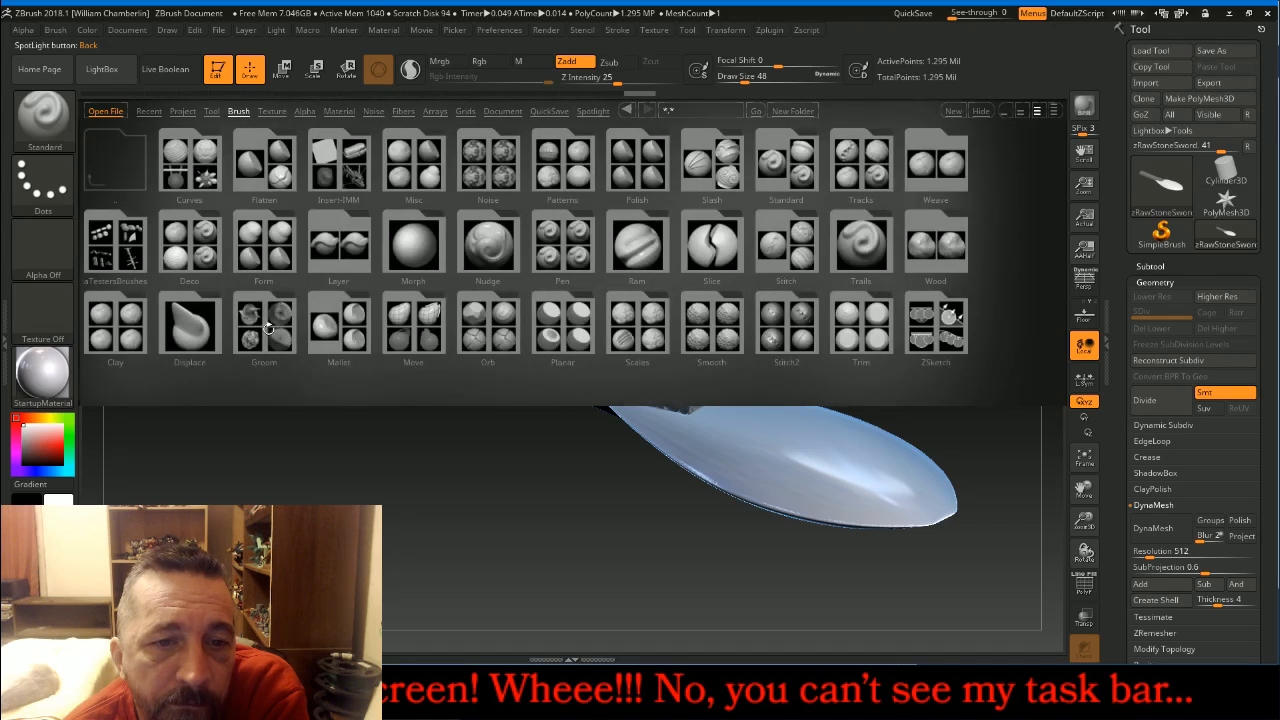
{"action": "left_click", "coordinate": [340, 333]}
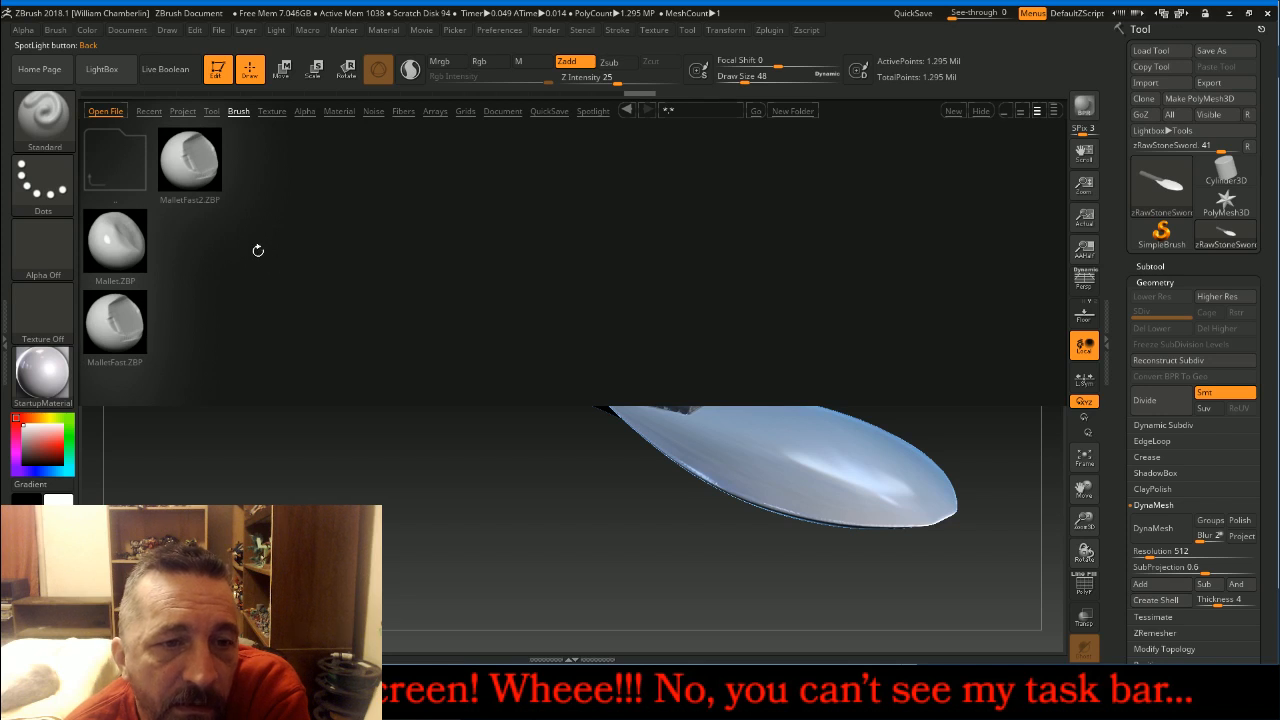
{"action": "double_click", "coordinate": [114, 322]}
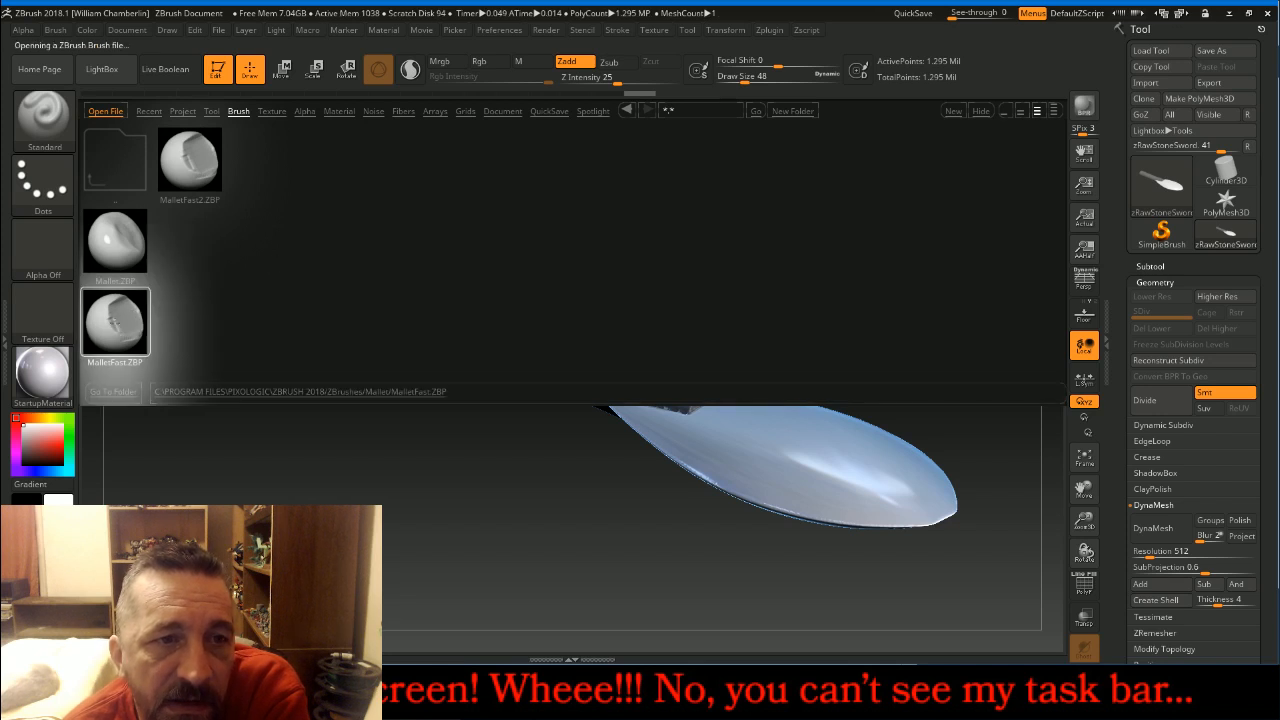
- Inspect the Auto Masking settings of the MalletFast brush and put the brush settings away again
{"action": "double_click", "coordinate": [5, 340]}
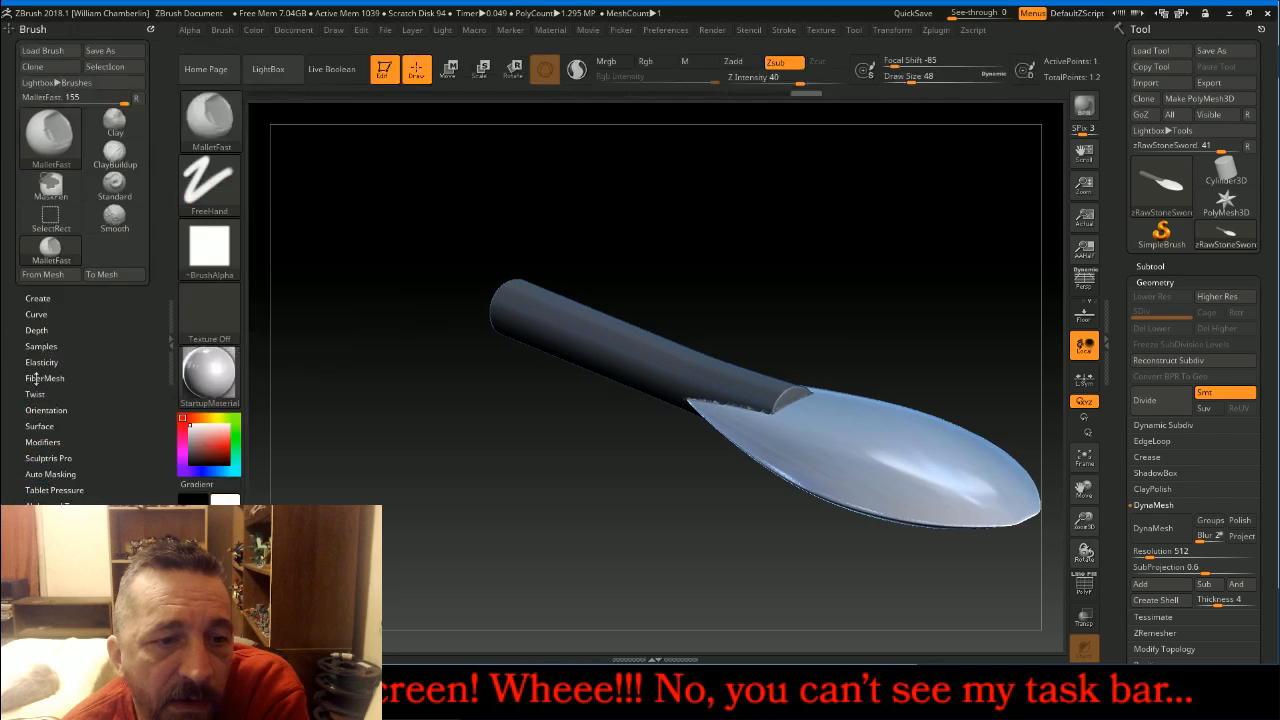
{"action": "left_click", "coordinate": [62, 474]}
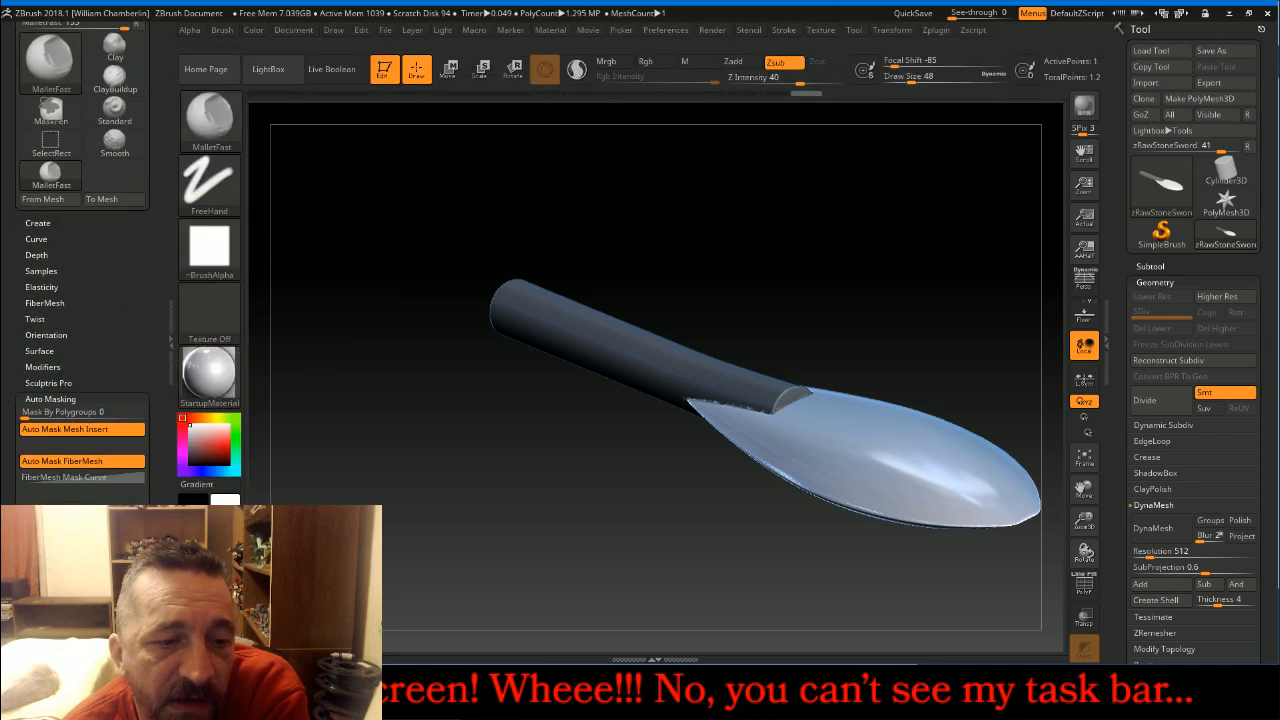
{"action": "left_click_drag", "start_coordinate": [136, 324], "coordinate": [132, 387]}
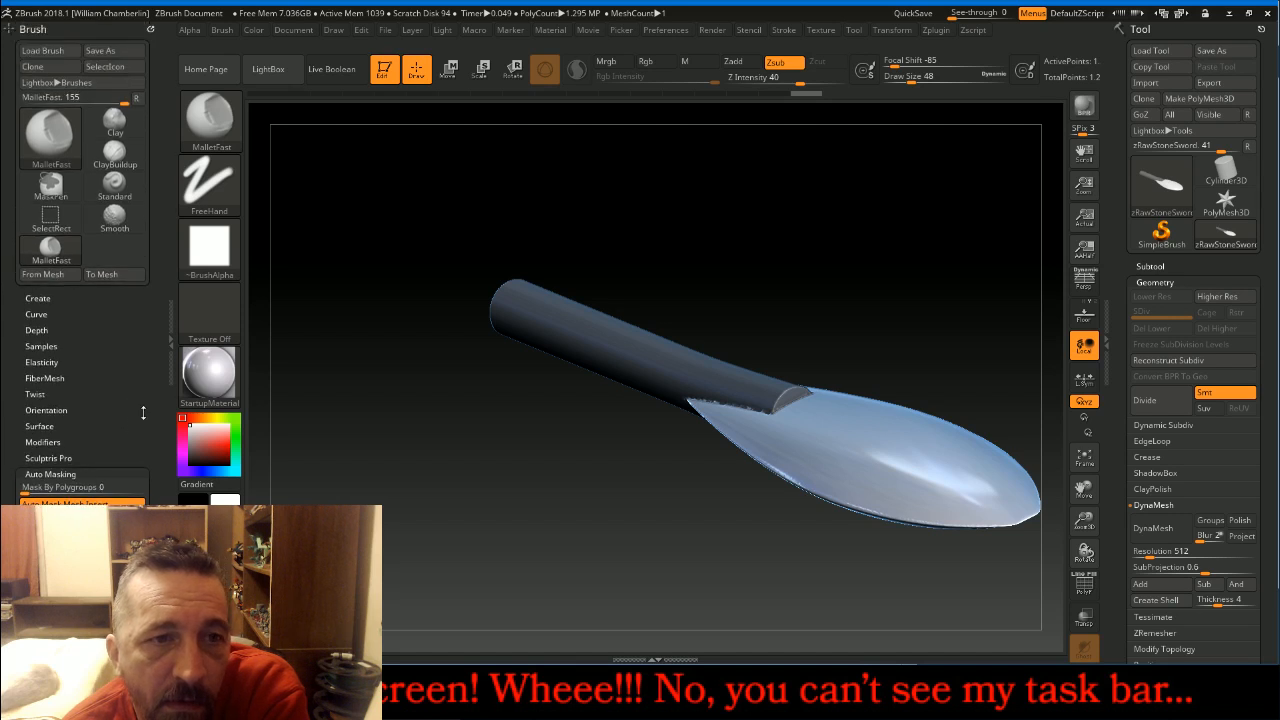
{"action": "left_click_drag", "start_coordinate": [737, 184], "coordinate": [791, 238]}
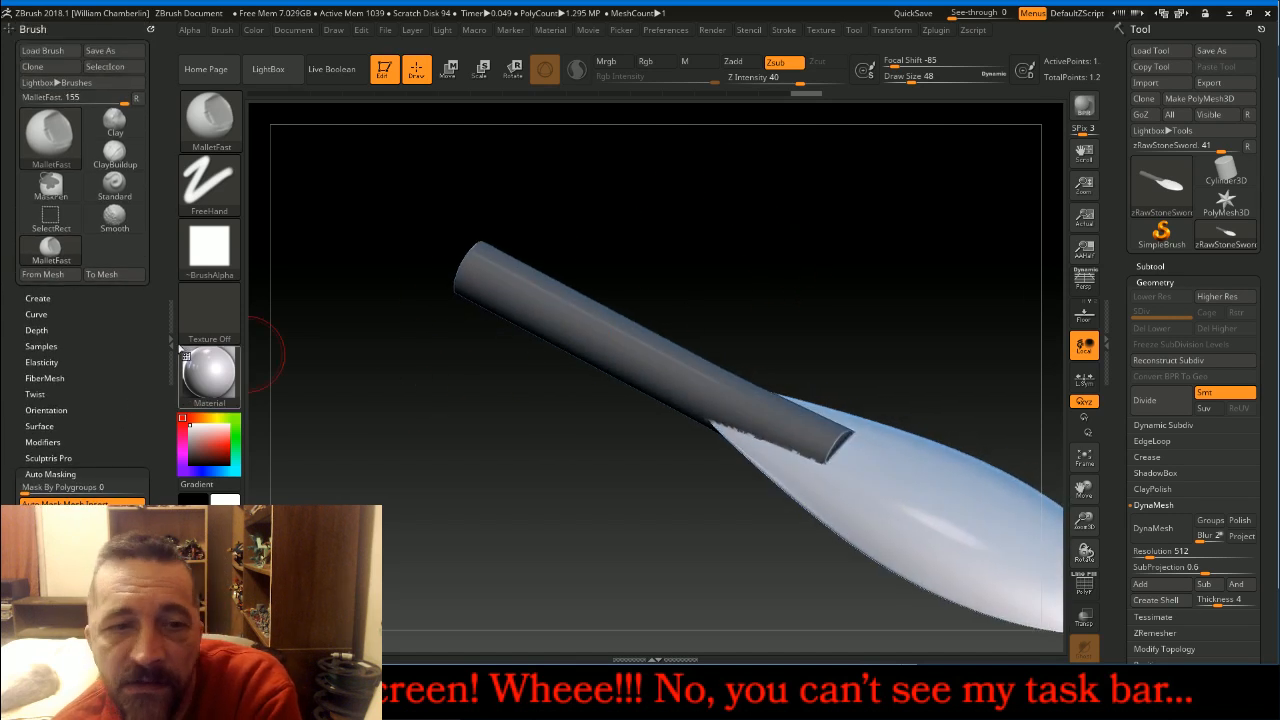
{"action": "left_click", "coordinate": [170, 338]}
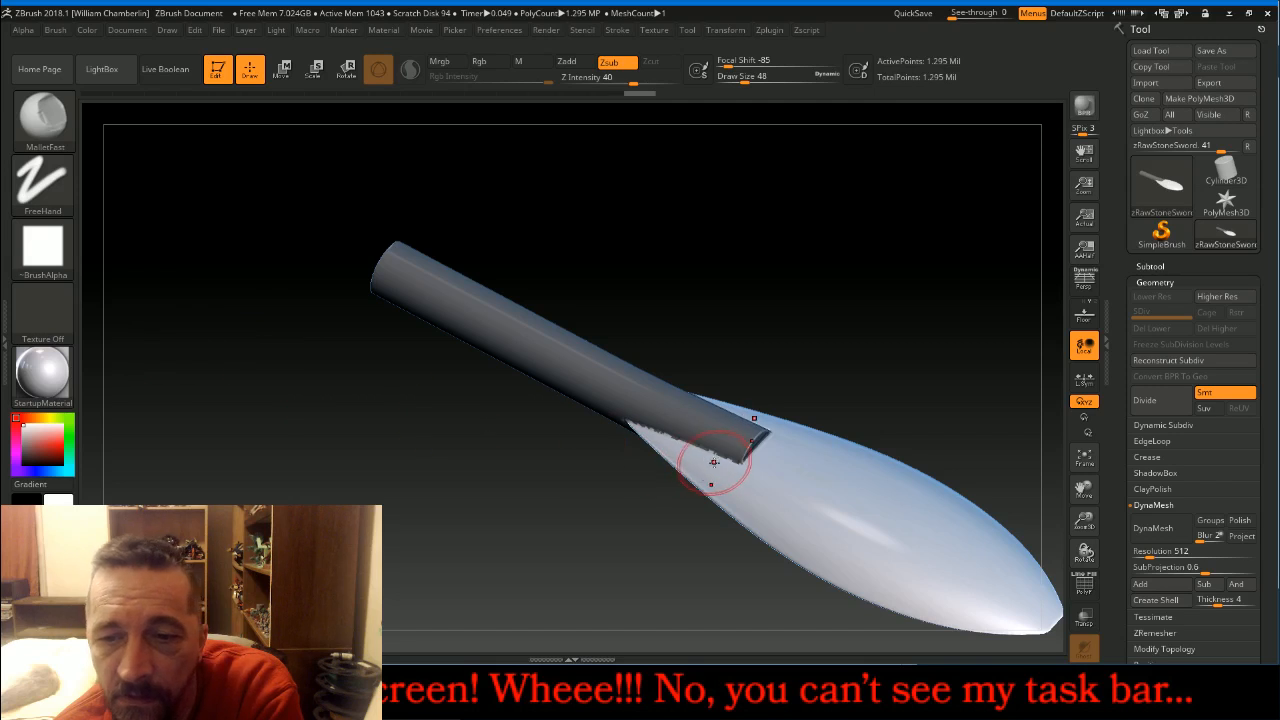
{"action": "mouse_move", "coordinate": [707, 489]}
{"action": "left_mouse_down"}
{"action": "mouse_move", "coordinate": [729, 486]}
{"action": "mouse_move", "coordinate": [695, 500]}
{"action": "left_mouse_up"}
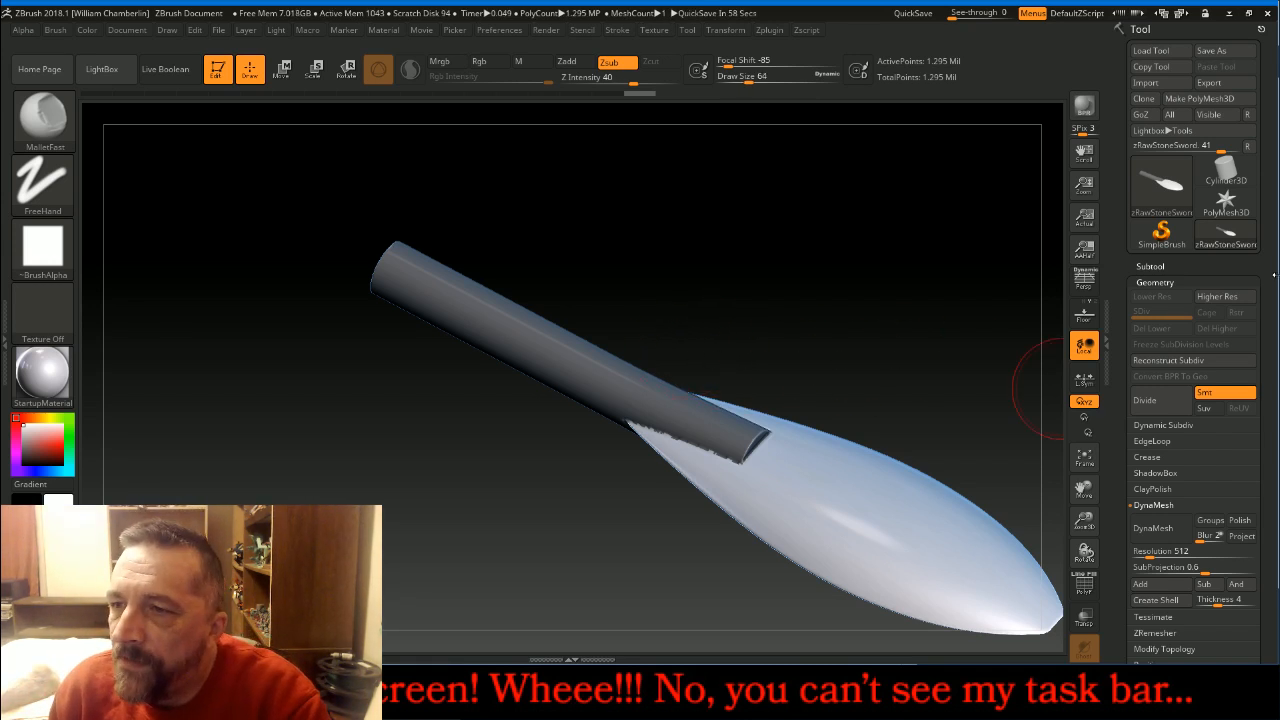
{"action": "left_click", "coordinate": [617, 30]}
{"action": "left_click", "coordinate": [612, 40]}
{"action": "left_click", "coordinate": [1190, 245]}
{"action": "left_click", "coordinate": [1189, 245]}
{"action": "left_click_drag", "start_coordinate": [1221, 314], "coordinate": [1226, 136]}
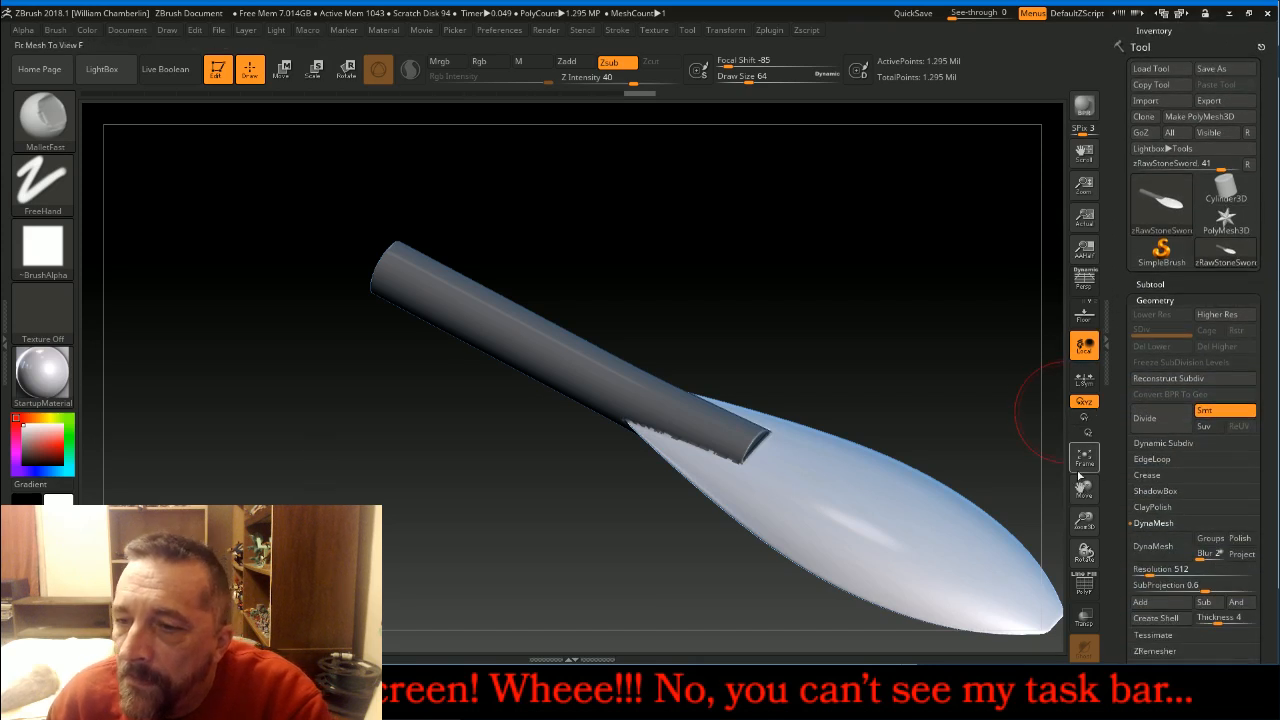
- Sculpt chipped stone facets along the blade's edges and across its face with the MalletFast brush
{"action": "left_click_drag", "start_coordinate": [1084, 488], "coordinate": [900, 375]}
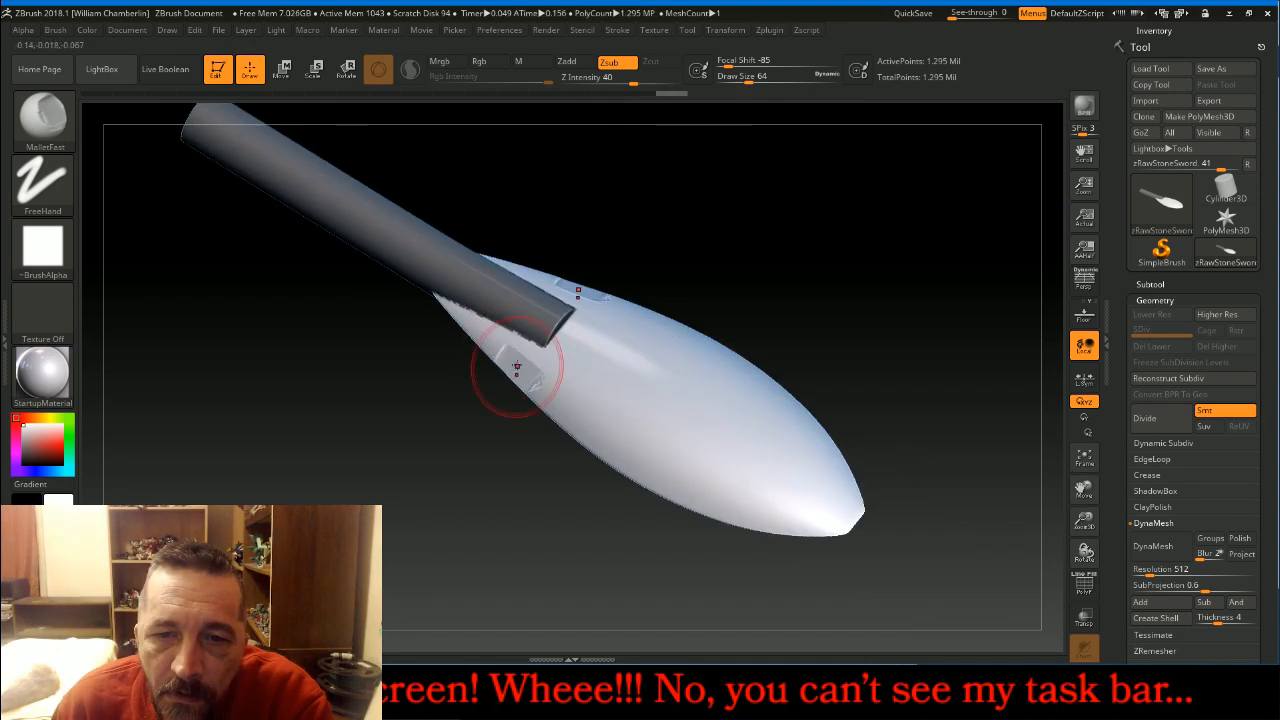
{"action": "mouse_move", "coordinate": [547, 397]}
{"action": "left_mouse_down"}
{"action": "mouse_move", "coordinate": [655, 480]}
{"action": "mouse_move", "coordinate": [740, 500]}
{"action": "mouse_move", "coordinate": [766, 525]}
{"action": "mouse_move", "coordinate": [805, 520]}
{"action": "mouse_move", "coordinate": [821, 497]}
{"action": "left_mouse_up"}
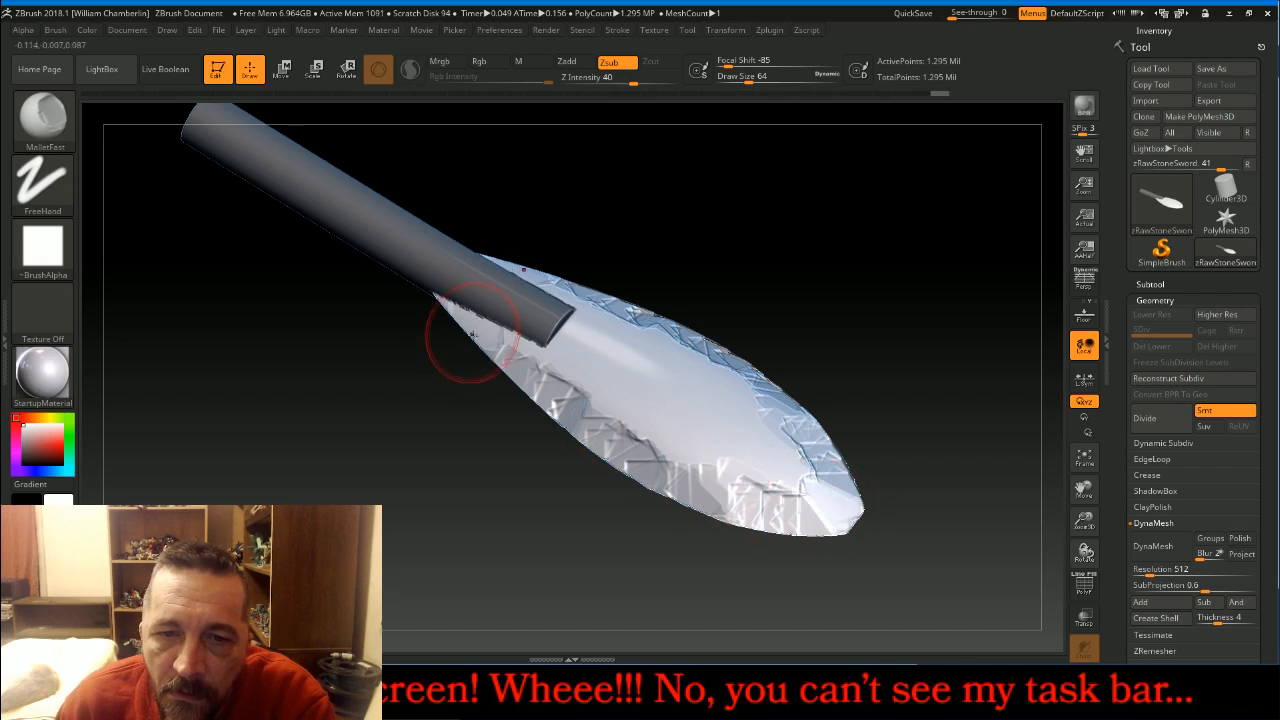
{"action": "mouse_move", "coordinate": [492, 352]}
{"action": "left_mouse_down"}
{"action": "mouse_move", "coordinate": [514, 371]}
{"action": "mouse_move", "coordinate": [640, 390]}
{"action": "mouse_move", "coordinate": [670, 428]}
{"action": "mouse_move", "coordinate": [780, 470]}
{"action": "mouse_move", "coordinate": [687, 393]}
{"action": "mouse_move", "coordinate": [614, 371]}
{"action": "mouse_move", "coordinate": [771, 471]}
{"action": "mouse_move", "coordinate": [670, 405]}
{"action": "mouse_move", "coordinate": [560, 360]}
{"action": "left_mouse_up"}
{"action": "left_click_drag", "start_coordinate": [955, 373], "coordinate": [934, 289]}
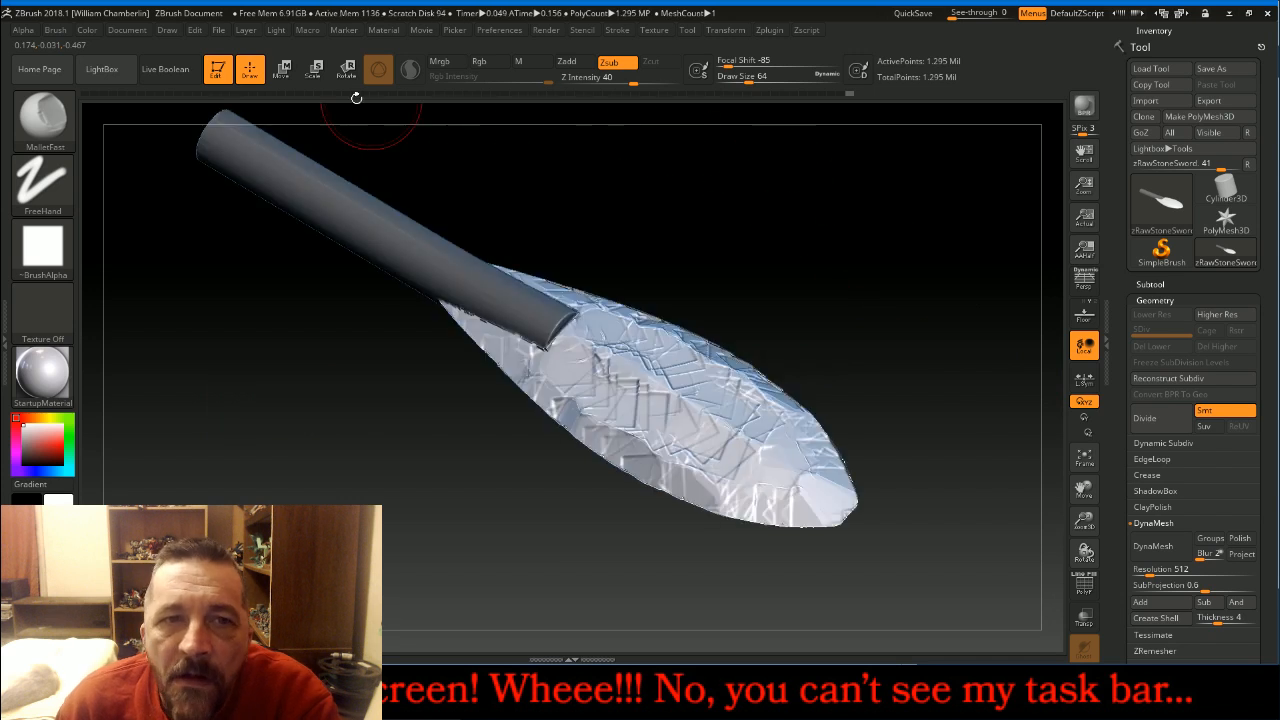
- Step back through the sword's undo history to the smooth blade with the masked handle, before any chips were sculpted
{"action": "left_click", "coordinate": [112, 94]}
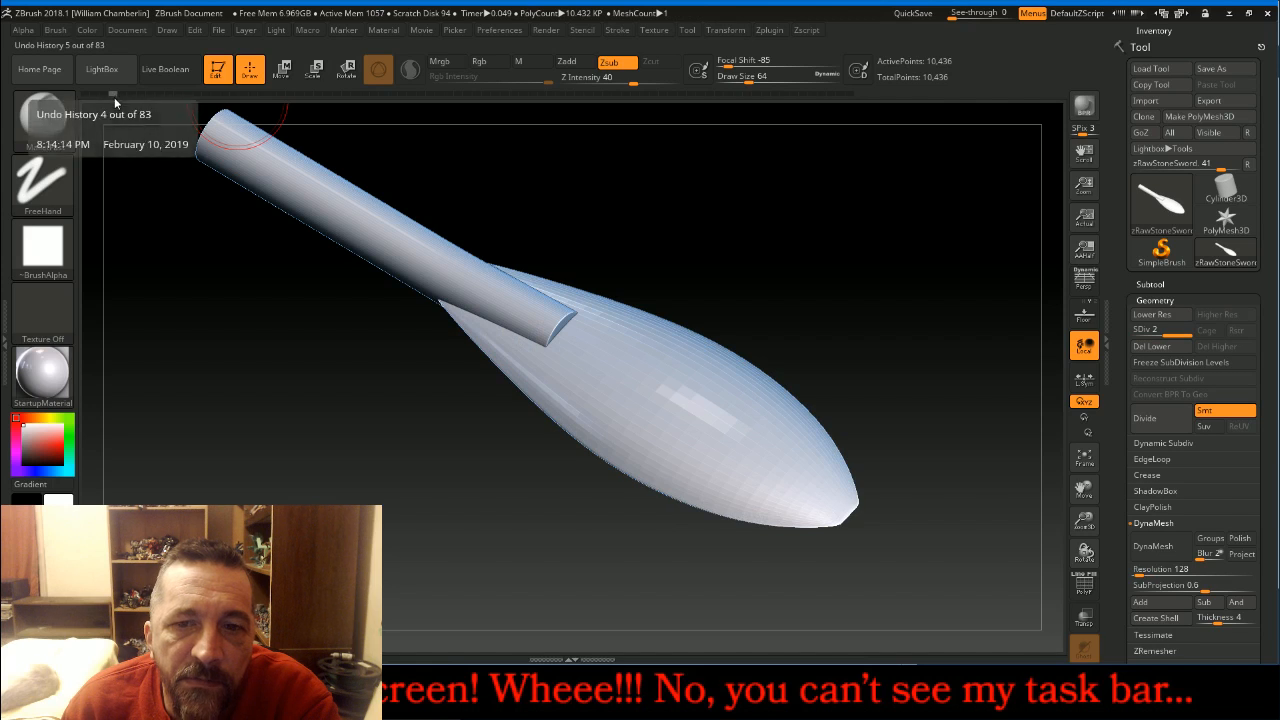
{"action": "left_click", "coordinate": [132, 95]}
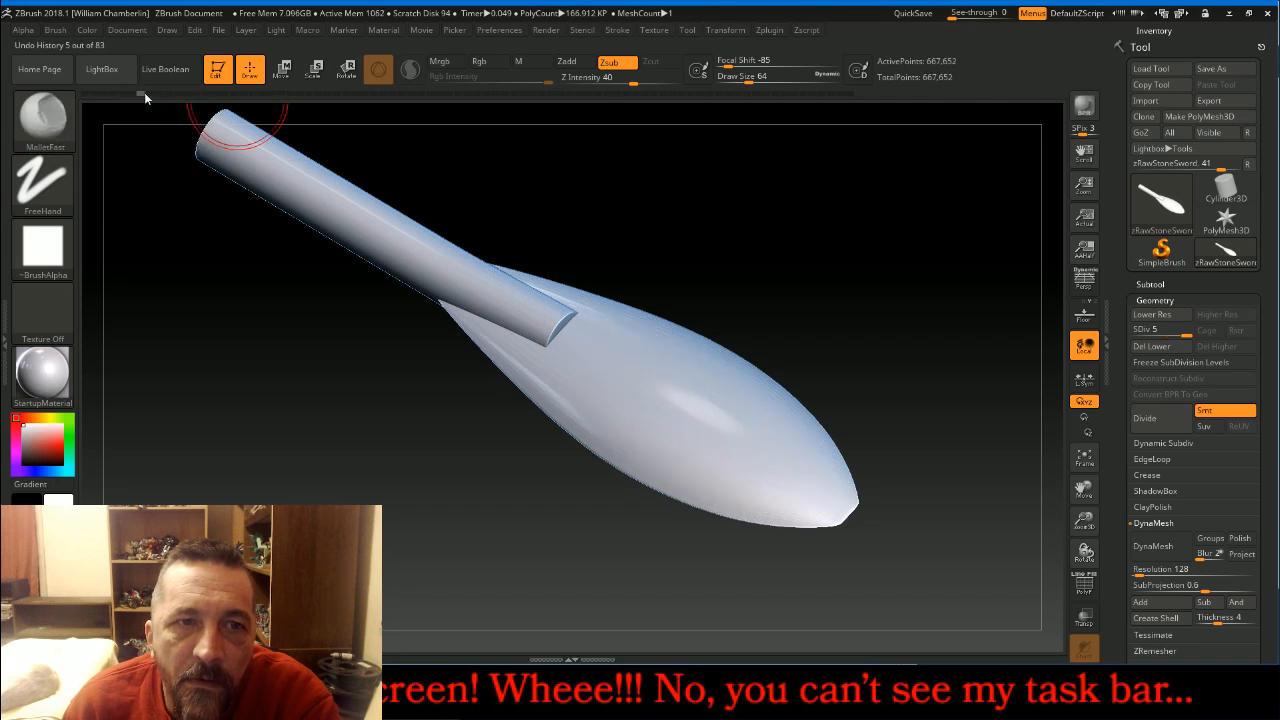
{"action": "left_click", "coordinate": [205, 93]}
{"action": "left_click", "coordinate": [242, 94]}
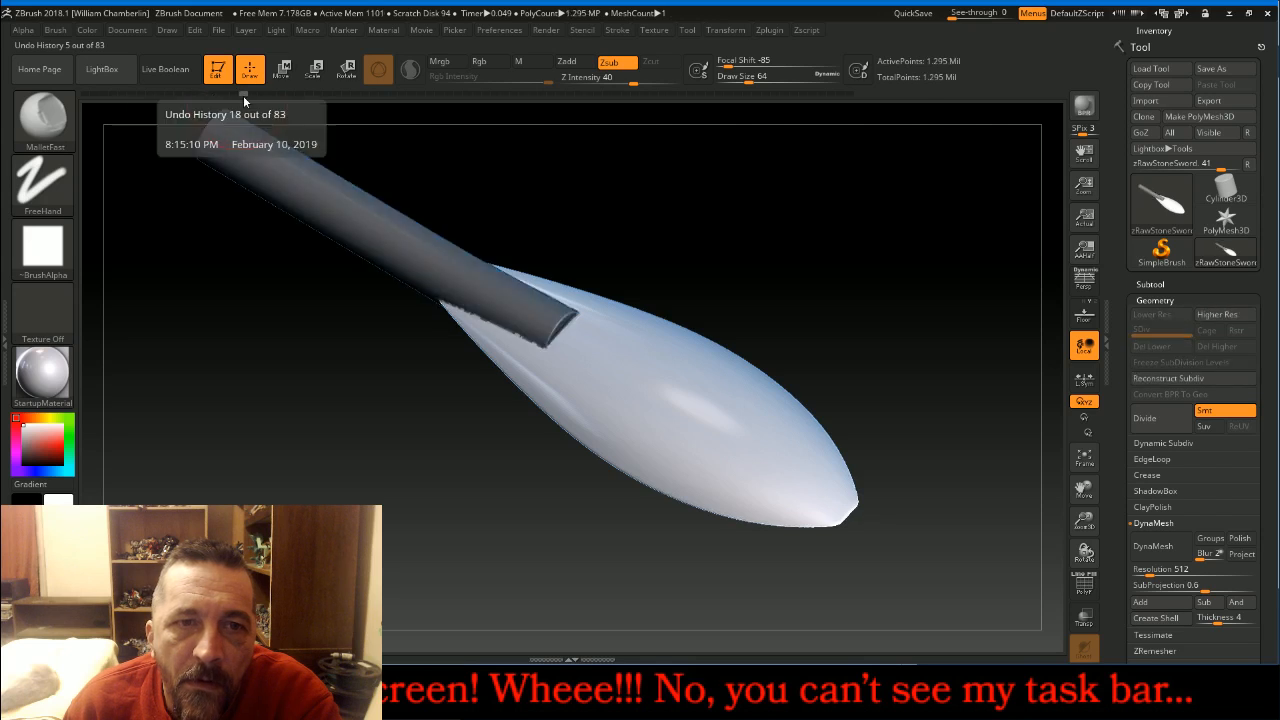
{"action": "left_click", "coordinate": [249, 94]}
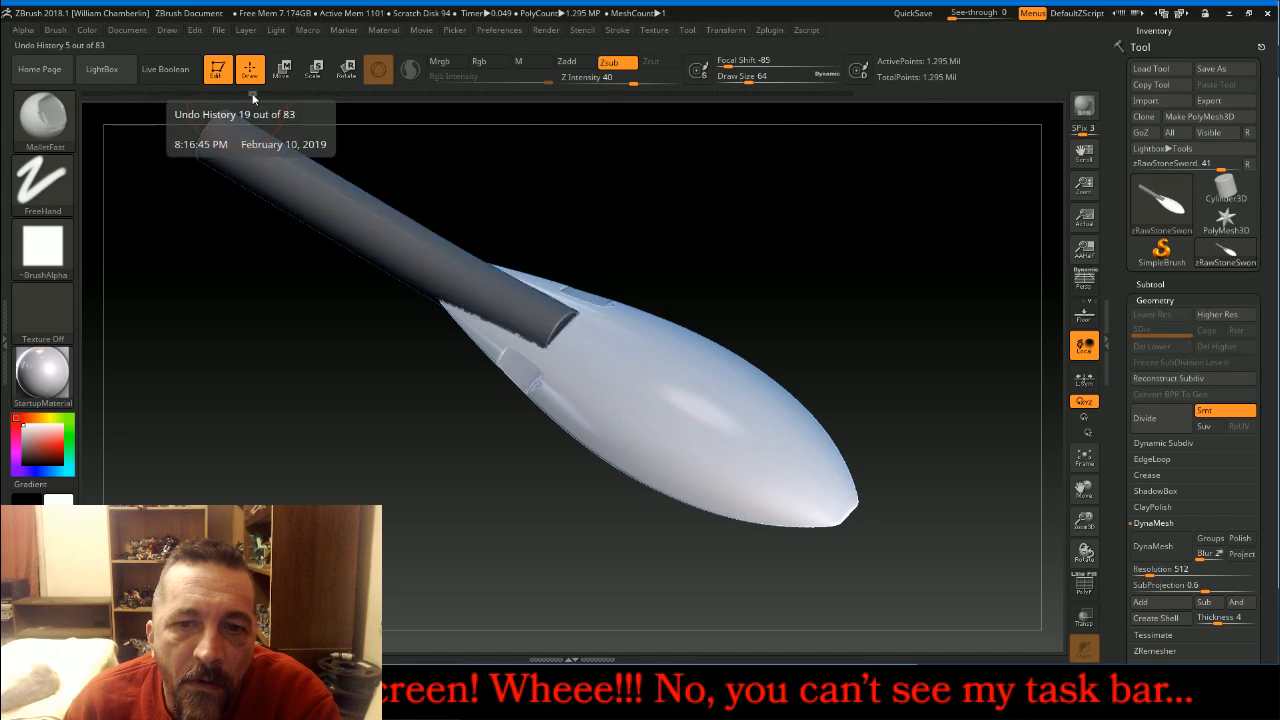
{"action": "left_click", "coordinate": [241, 94]}
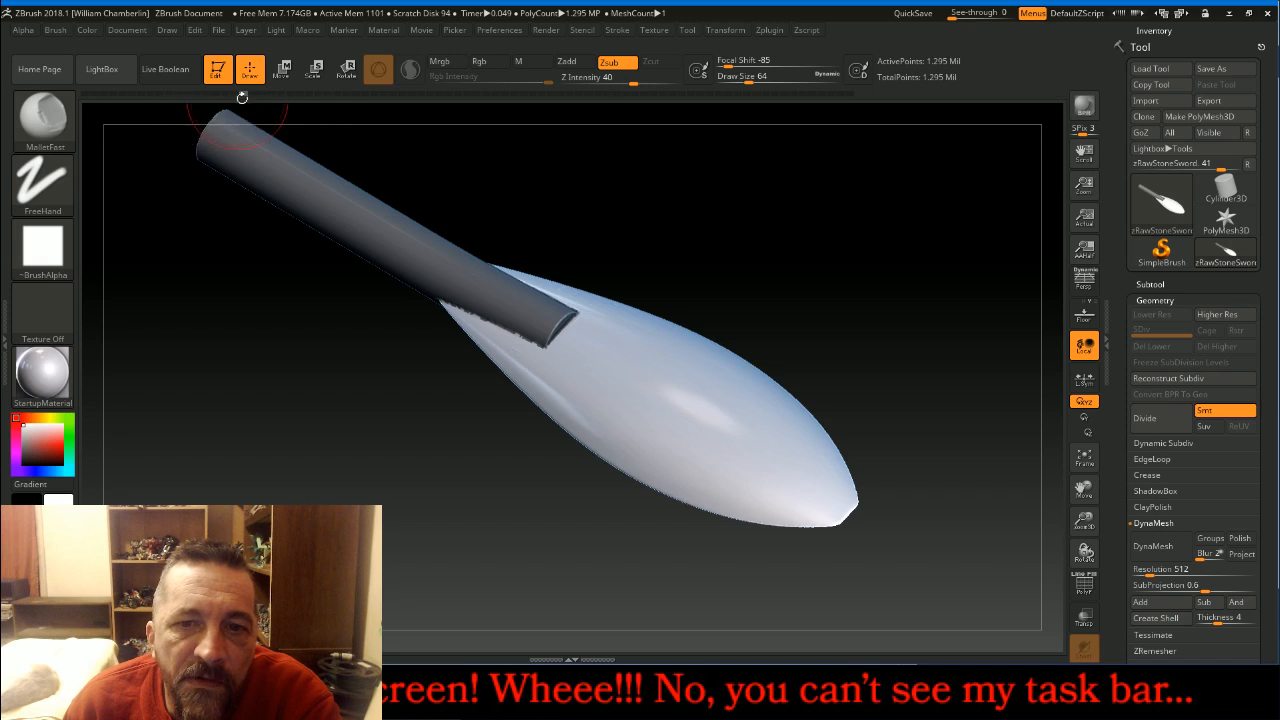
- Set the MalletFast brush's alpha to Alpha 01
{"action": "left_click", "coordinate": [50, 240]}
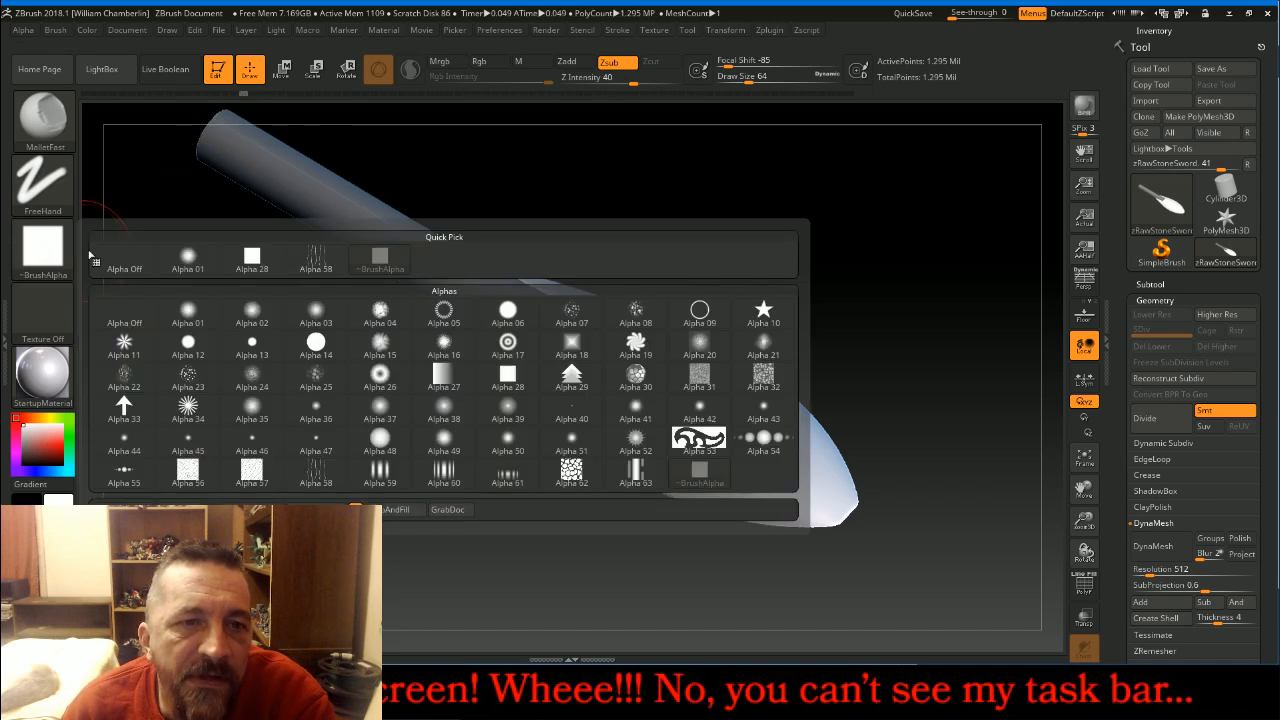
{"action": "left_click", "coordinate": [184, 254]}
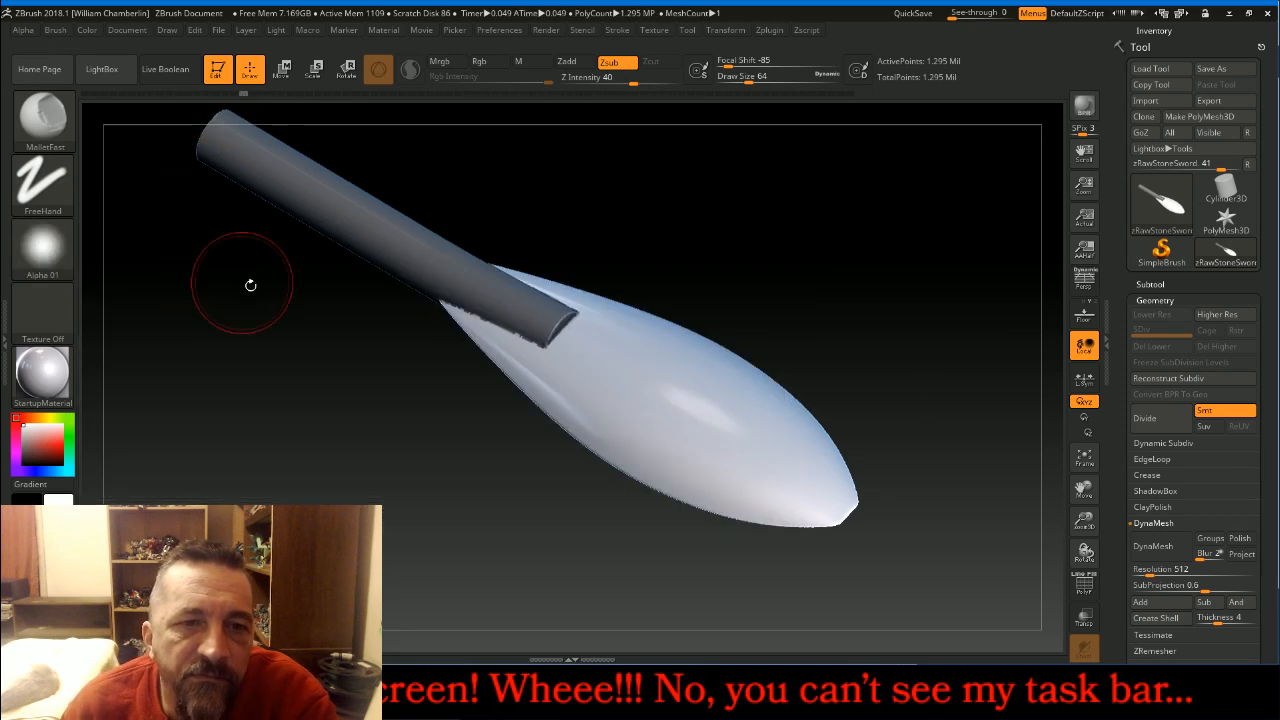
- Try soft chip strokes along the blade's edge with the MalletFast brush, and undo them all
{"action": "left_click", "coordinate": [494, 347]}
{"action": "left_click", "coordinate": [497, 391]}
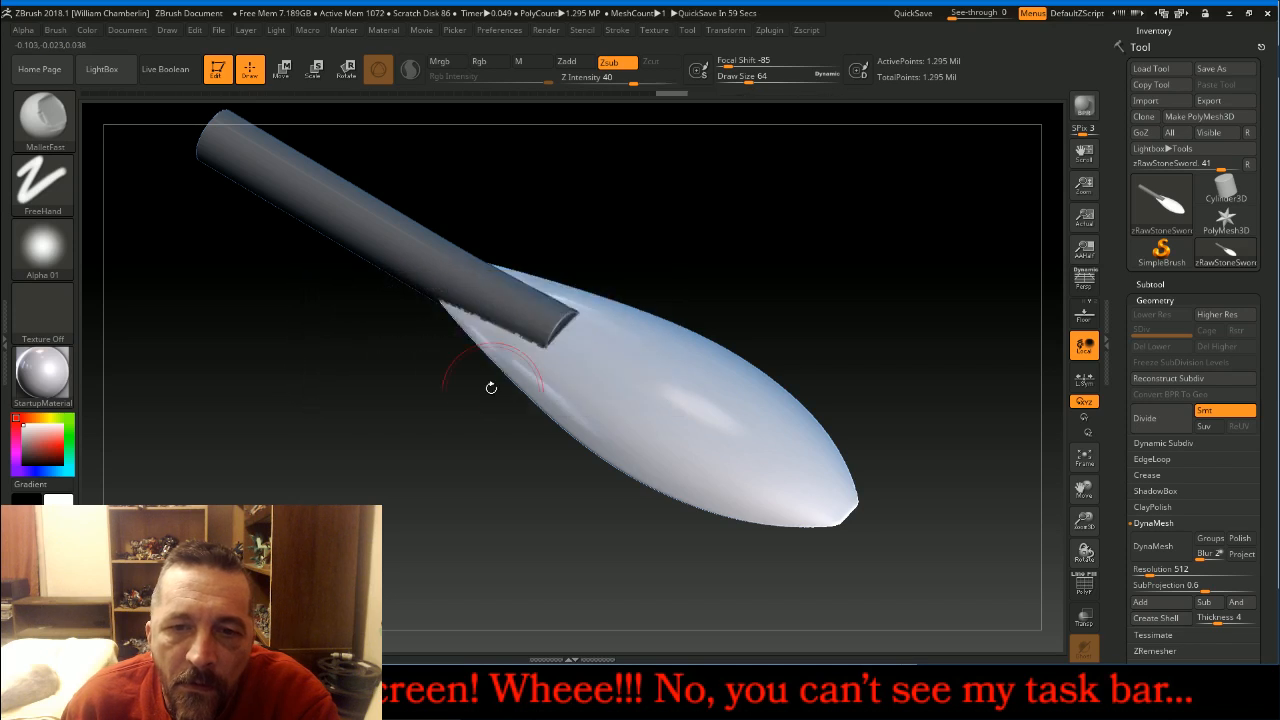
{"action": "left_click_drag", "start_coordinate": [552, 391], "coordinate": [723, 490]}
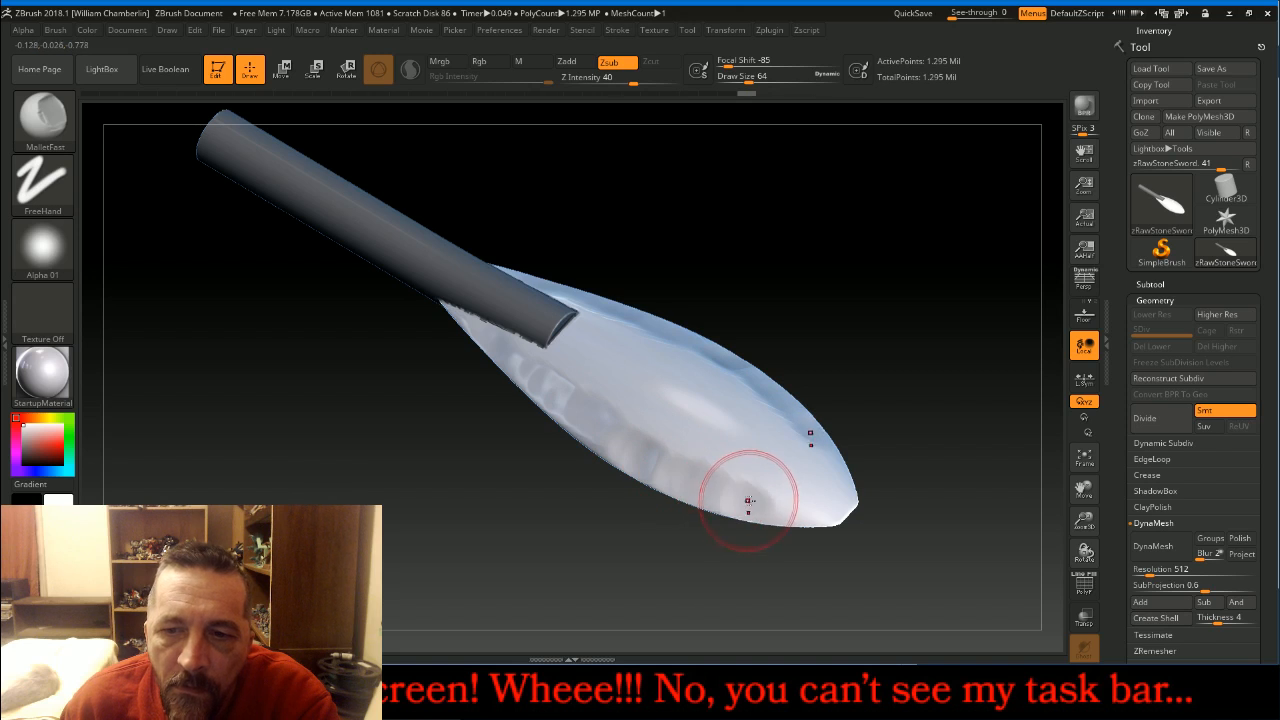
{"action": "key", "text": "ctrl"}
{"action": "key", "text": "ctrl+z"}
{"action": "key", "text": "ctrl+z"}
{"action": "key", "text": "ctrl+z"}
{"action": "key", "text": "ctrl+z"}
{"action": "key", "text": "ctrl+z"}
{"action": "key", "text": "ctrl+z"}
{"action": "key", "text": "ctrl+z"}
{"action": "key", "text": "ctrl+z"}
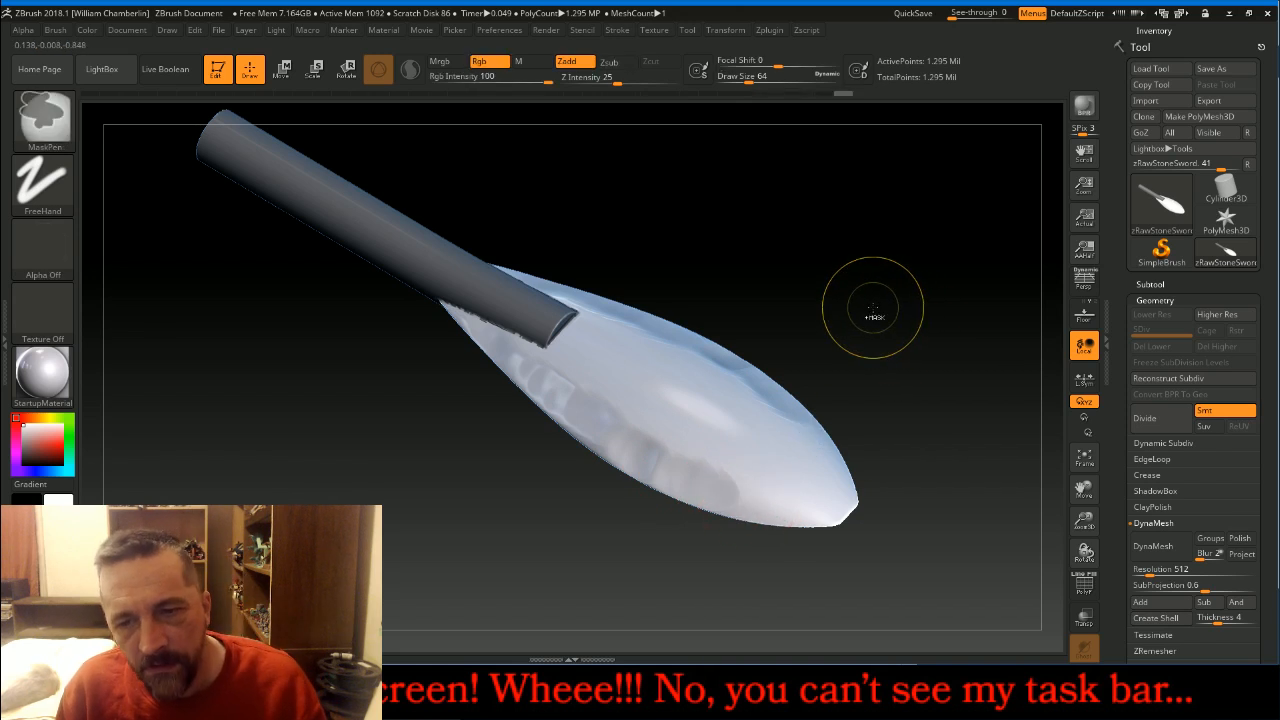
{"action": "key", "text": "ctrl+z"}
{"action": "key", "text": "ctrl+z"}
{"action": "key", "text": "ctrl+z"}
{"action": "key", "text": "ctrl+z"}
{"action": "key", "text": "ctrl+z"}
{"action": "key", "text": "ctrl+z"}
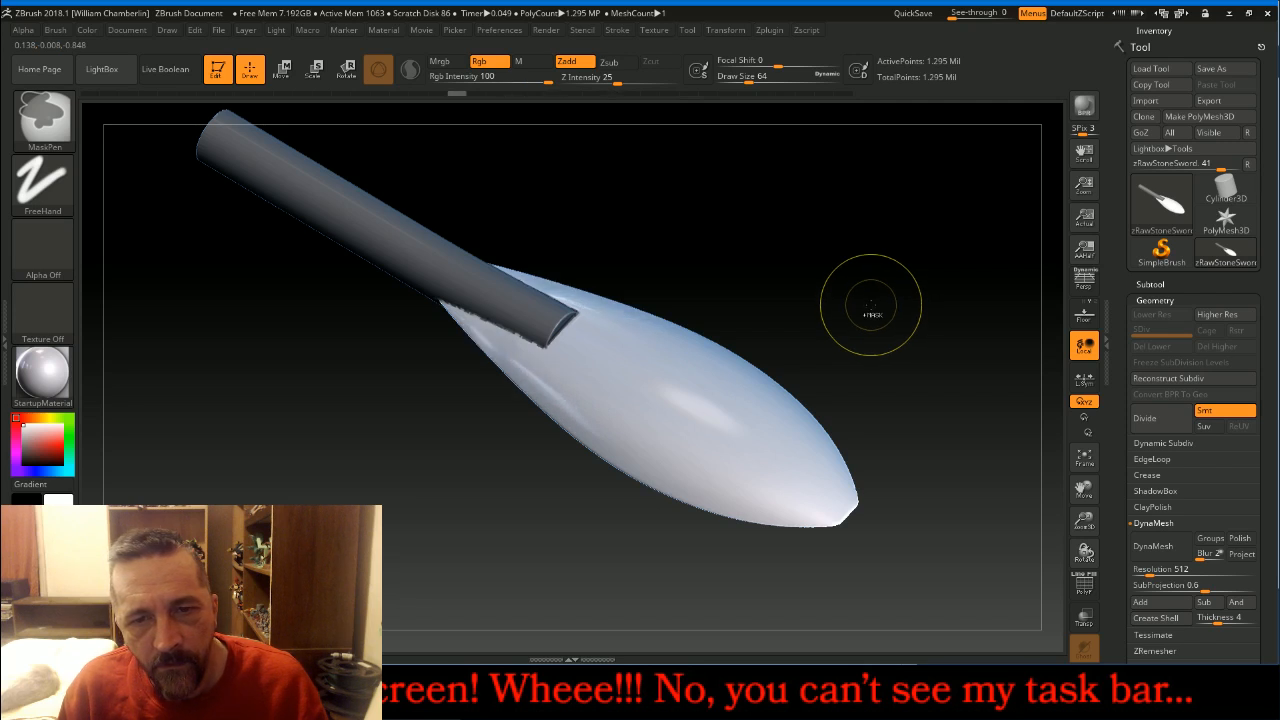
- Set the MalletFast brush's Z Intensity to 66, and test it with a stroke beside the handle that is undone
{"action": "mouse_move", "coordinate": [823, 286]}
{"action": "left_mouse_down"}
{"action": "mouse_move", "coordinate": [814, 229]}
{"action": "mouse_move", "coordinate": [844, 194]}
{"action": "mouse_move", "coordinate": [820, 230]}
{"action": "left_mouse_up"}
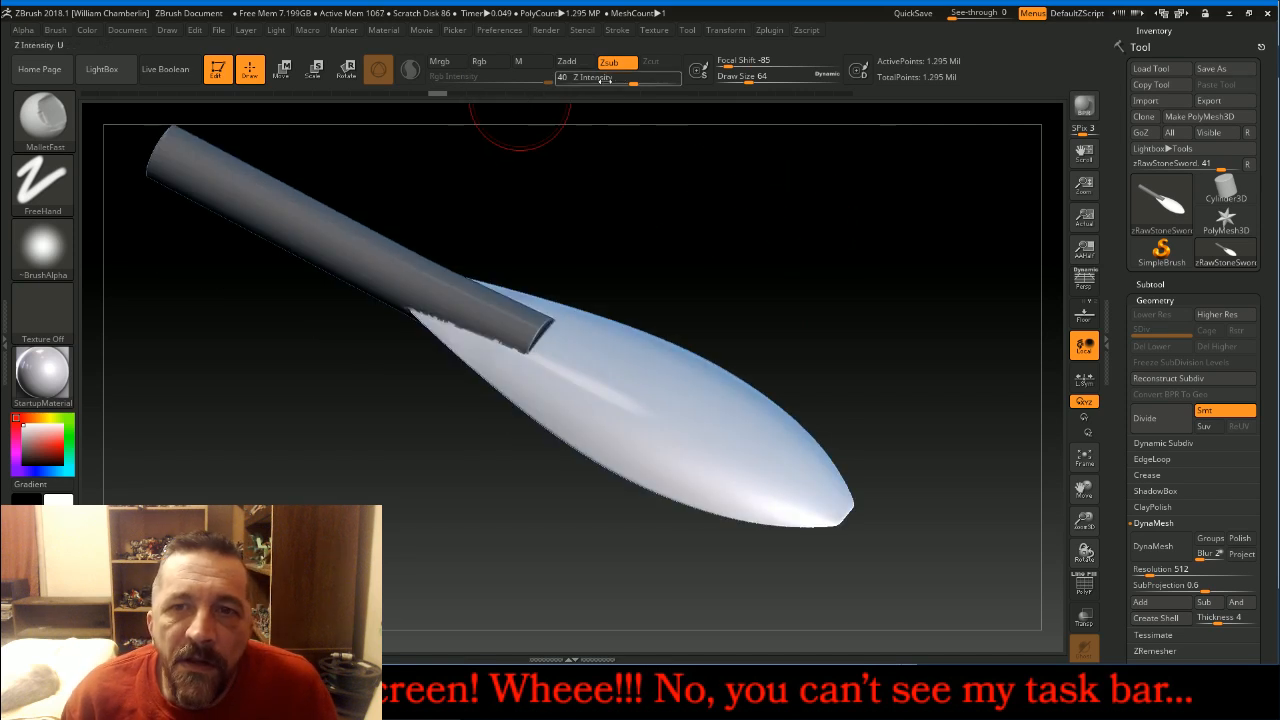
{"action": "left_click_drag", "start_coordinate": [633, 82], "coordinate": [655, 82]}
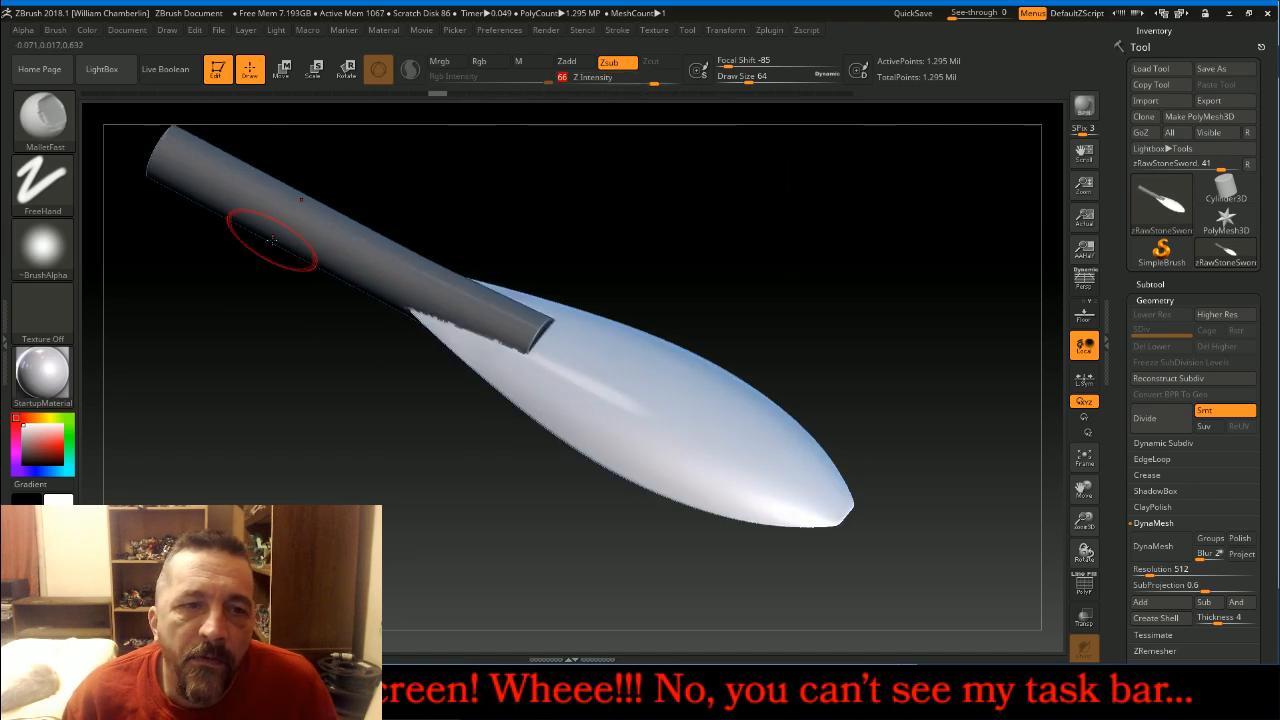
{"action": "left_click_drag", "start_coordinate": [444, 338], "coordinate": [550, 404]}
{"action": "key", "text": "ctrl"}
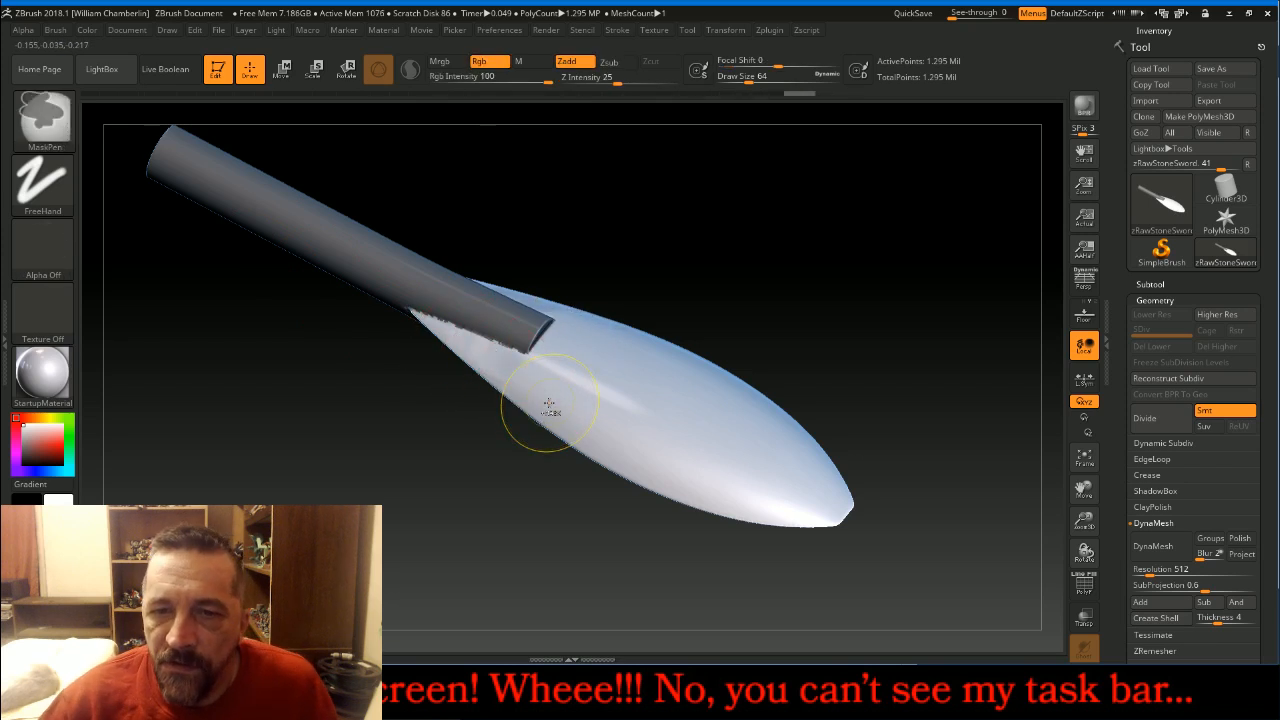
{"action": "key", "text": "ctrl+z"}
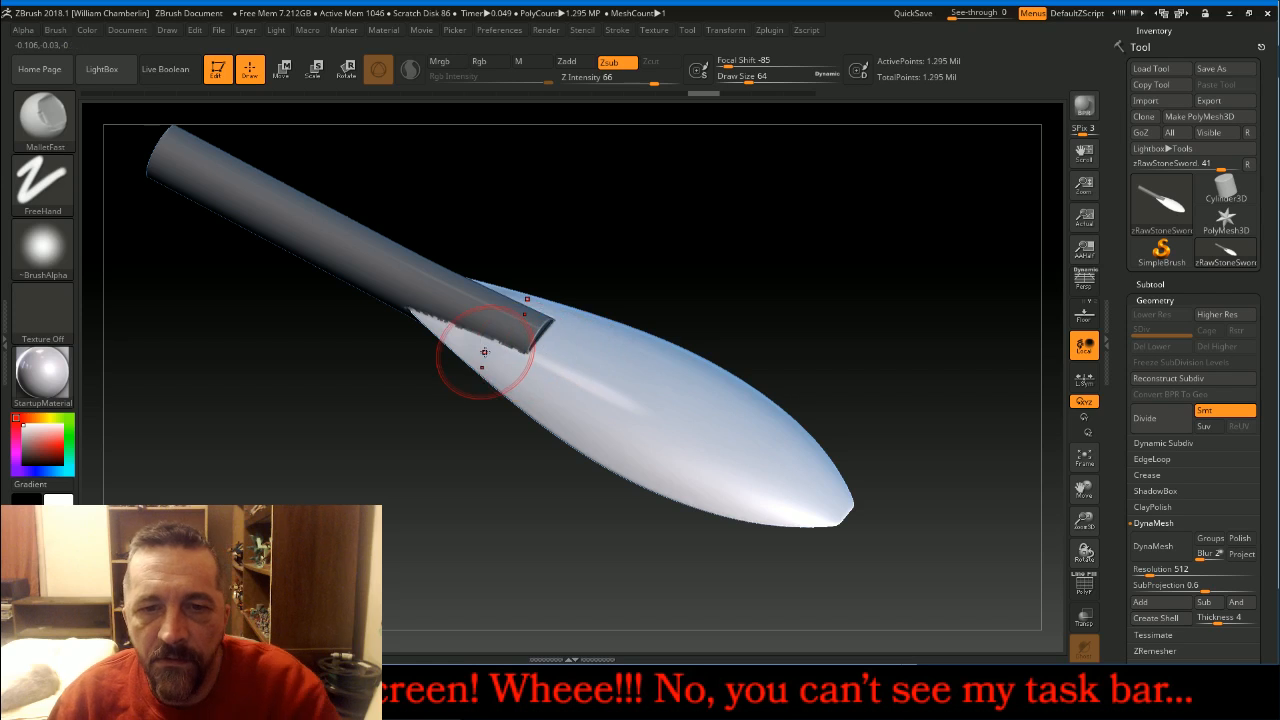
- Chip rounded facets along the blade's edge from the handle to the tip and back with the MalletFast brush
{"action": "left_click", "coordinate": [520, 377]}
{"action": "left_click", "coordinate": [545, 393]}
{"action": "left_click", "coordinate": [567, 414]}
{"action": "left_click", "coordinate": [584, 424]}
{"action": "left_click", "coordinate": [603, 437]}
{"action": "left_click", "coordinate": [622, 444]}
{"action": "left_click", "coordinate": [661, 459]}
{"action": "left_click", "coordinate": [684, 474]}
{"action": "left_click", "coordinate": [705, 484]}
{"action": "left_click", "coordinate": [735, 488]}
{"action": "left_click", "coordinate": [775, 491]}
{"action": "left_click", "coordinate": [794, 503]}
{"action": "left_click", "coordinate": [780, 518]}
{"action": "left_click", "coordinate": [740, 515]}
{"action": "left_click", "coordinate": [714, 510]}
{"action": "left_click", "coordinate": [680, 495]}
{"action": "left_click", "coordinate": [645, 482]}
{"action": "left_click", "coordinate": [582, 430]}
{"action": "left_click", "coordinate": [552, 405]}
{"action": "left_click", "coordinate": [518, 389]}
{"action": "left_click", "coordinate": [490, 365]}
- Chip rounded facets across the middle of the blade's face, from the tip back to the end of the handle
{"action": "left_click", "coordinate": [548, 380]}
{"action": "left_click", "coordinate": [609, 408]}
{"action": "left_click", "coordinate": [669, 426]}
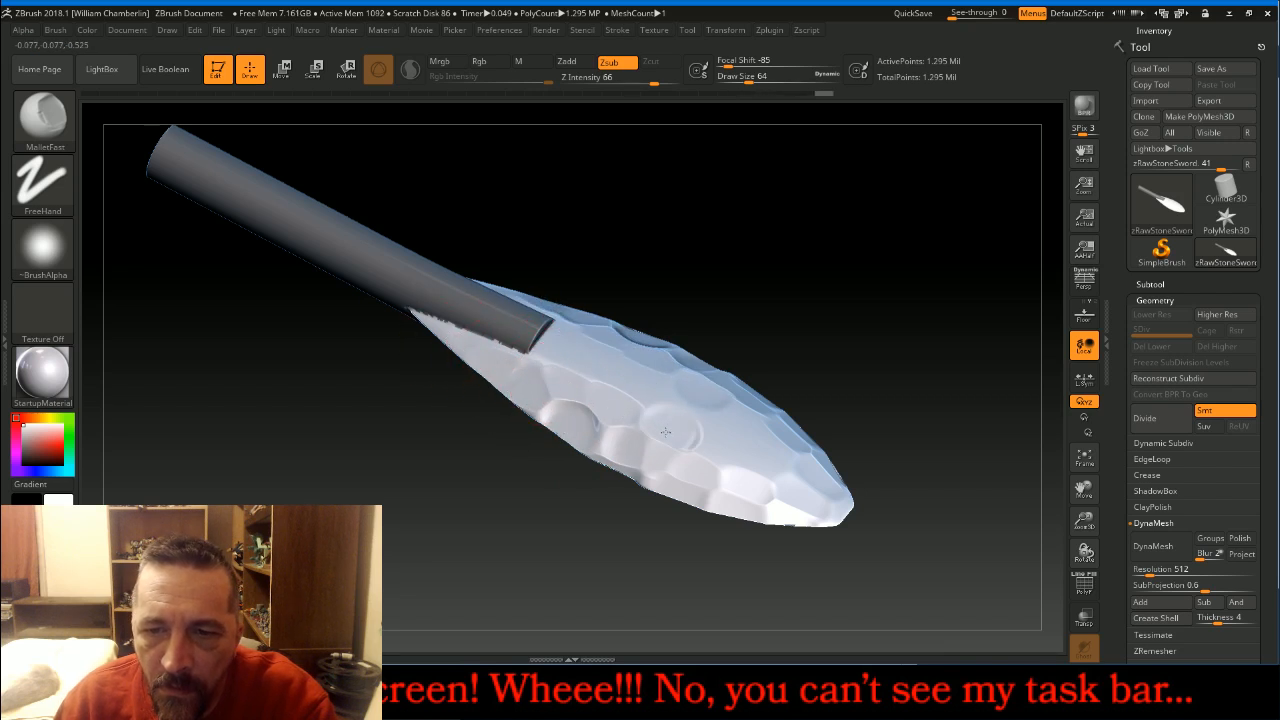
{"action": "left_click", "coordinate": [715, 442]}
{"action": "left_click", "coordinate": [764, 470]}
{"action": "left_click", "coordinate": [640, 402]}
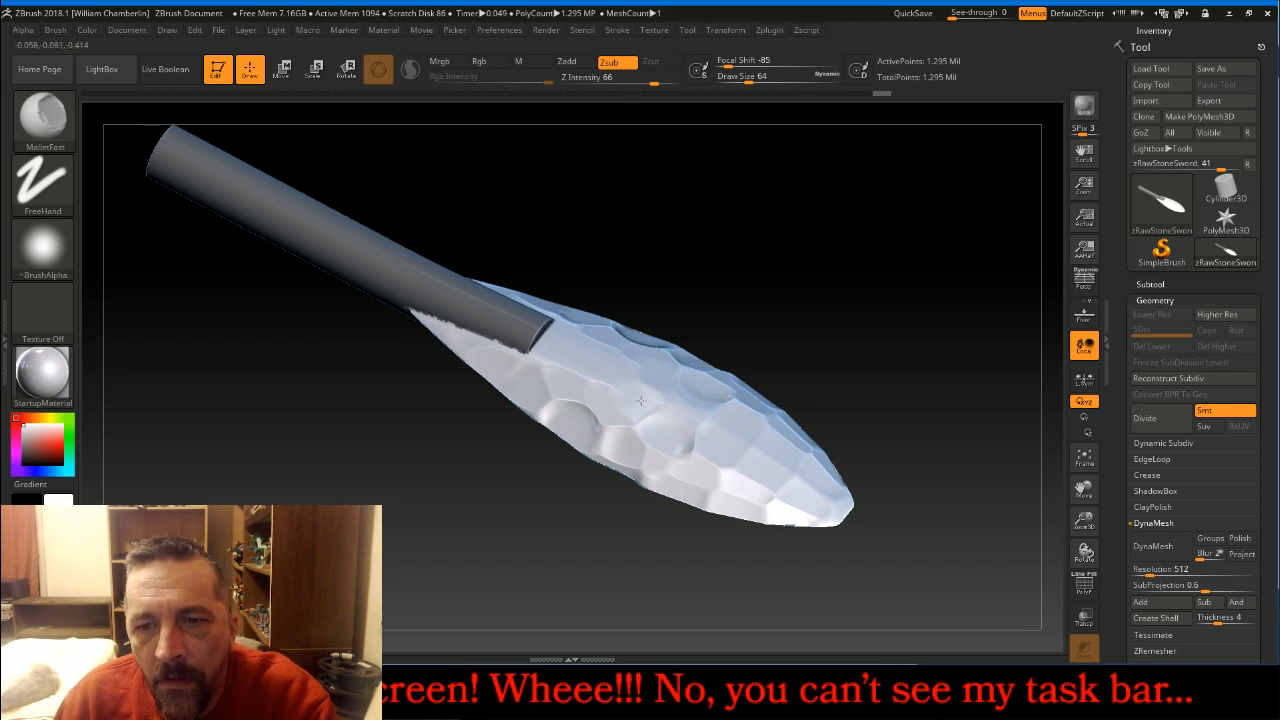
{"action": "left_click", "coordinate": [592, 381]}
{"action": "left_click", "coordinate": [553, 360]}
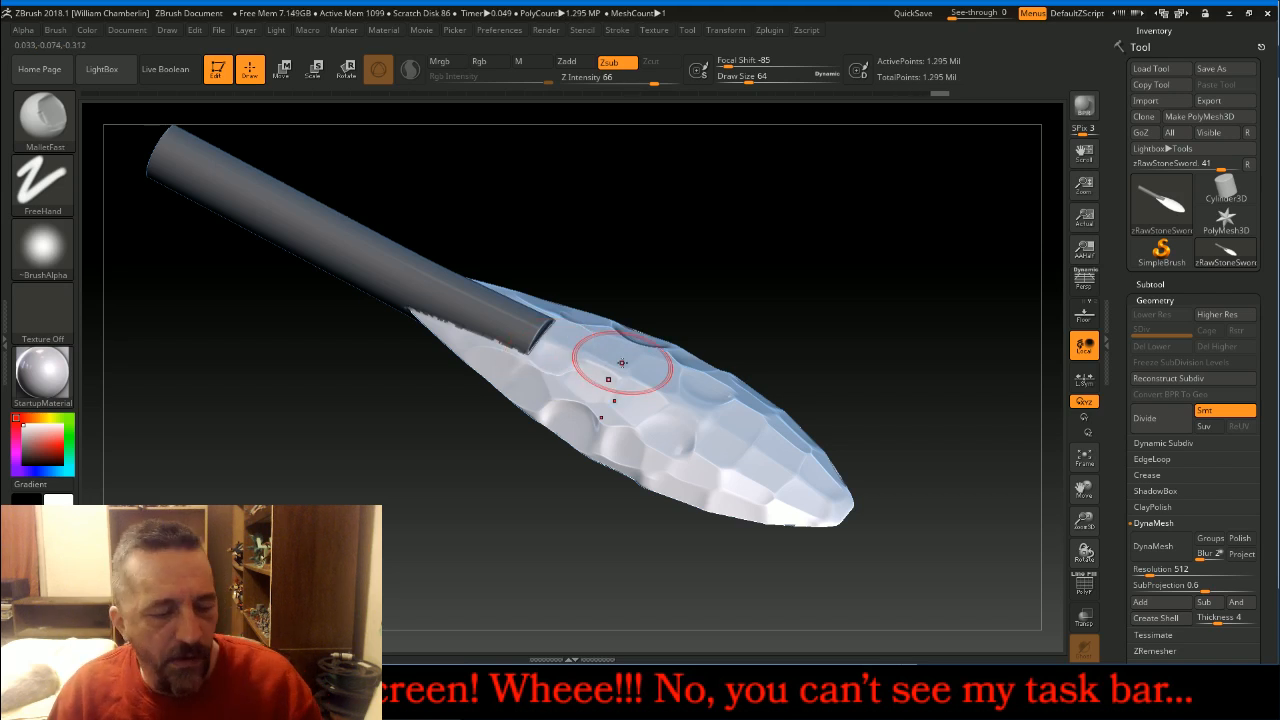
- Turn off X symmetry and sculpt further uneven chips across the blade's face from the handle toward the tip
{"action": "left_click", "coordinate": [726, 30]}
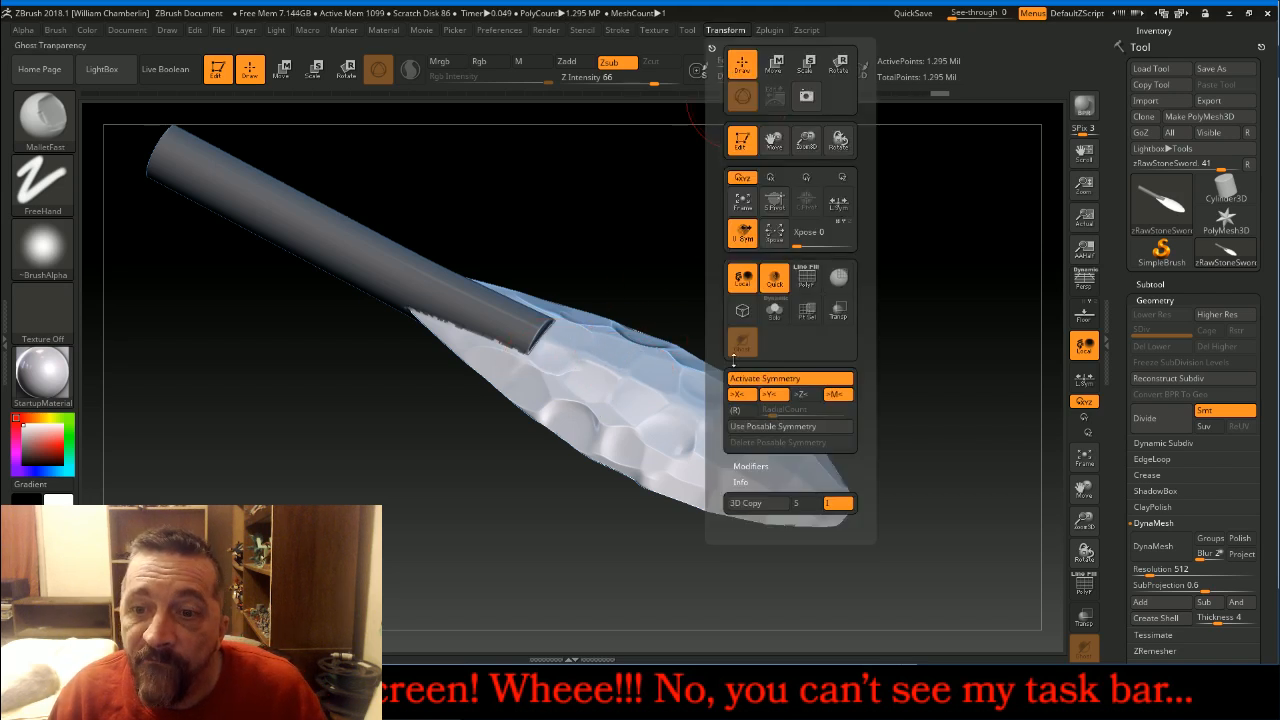
{"action": "left_click", "coordinate": [742, 398]}
{"action": "left_click_drag", "start_coordinate": [734, 260], "coordinate": [722, 262]}
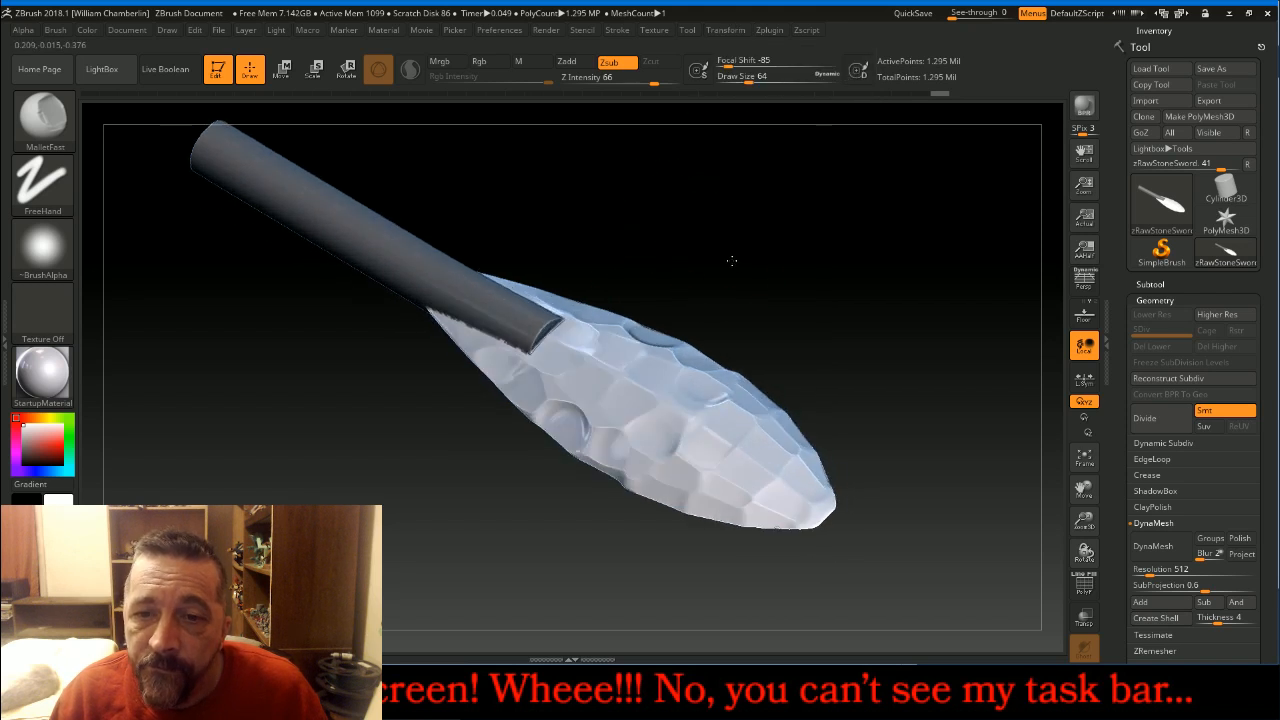
{"action": "mouse_move", "coordinate": [575, 353]}
{"action": "left_mouse_down"}
{"action": "mouse_move", "coordinate": [633, 374]}
{"action": "mouse_move", "coordinate": [643, 414]}
{"action": "mouse_move", "coordinate": [730, 444]}
{"action": "mouse_move", "coordinate": [754, 479]}
{"action": "left_mouse_up"}
{"action": "mouse_move", "coordinate": [896, 322]}
{"action": "left_mouse_down"}
{"action": "mouse_move", "coordinate": [863, 400]}
{"action": "mouse_move", "coordinate": [930, 102]}
{"action": "mouse_move", "coordinate": [890, 316]}
{"action": "mouse_move", "coordinate": [912, 337]}
{"action": "left_mouse_up"}
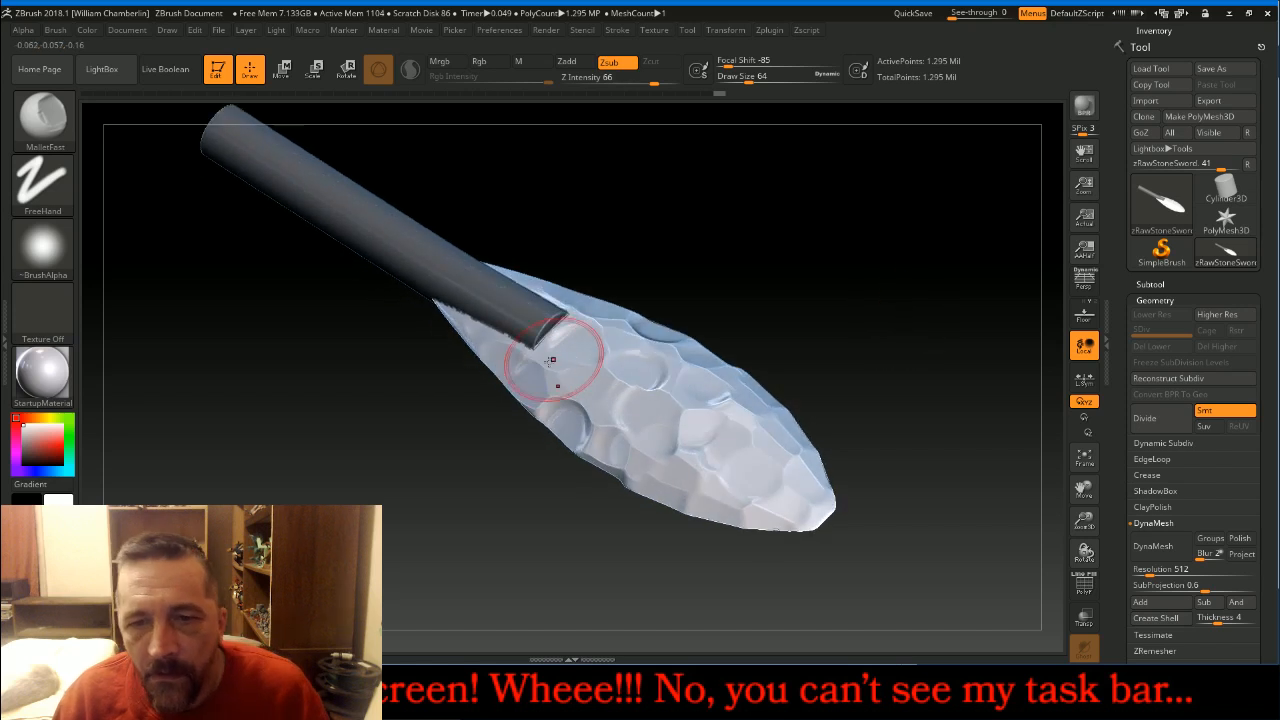
{"action": "left_click", "coordinate": [725, 29]}
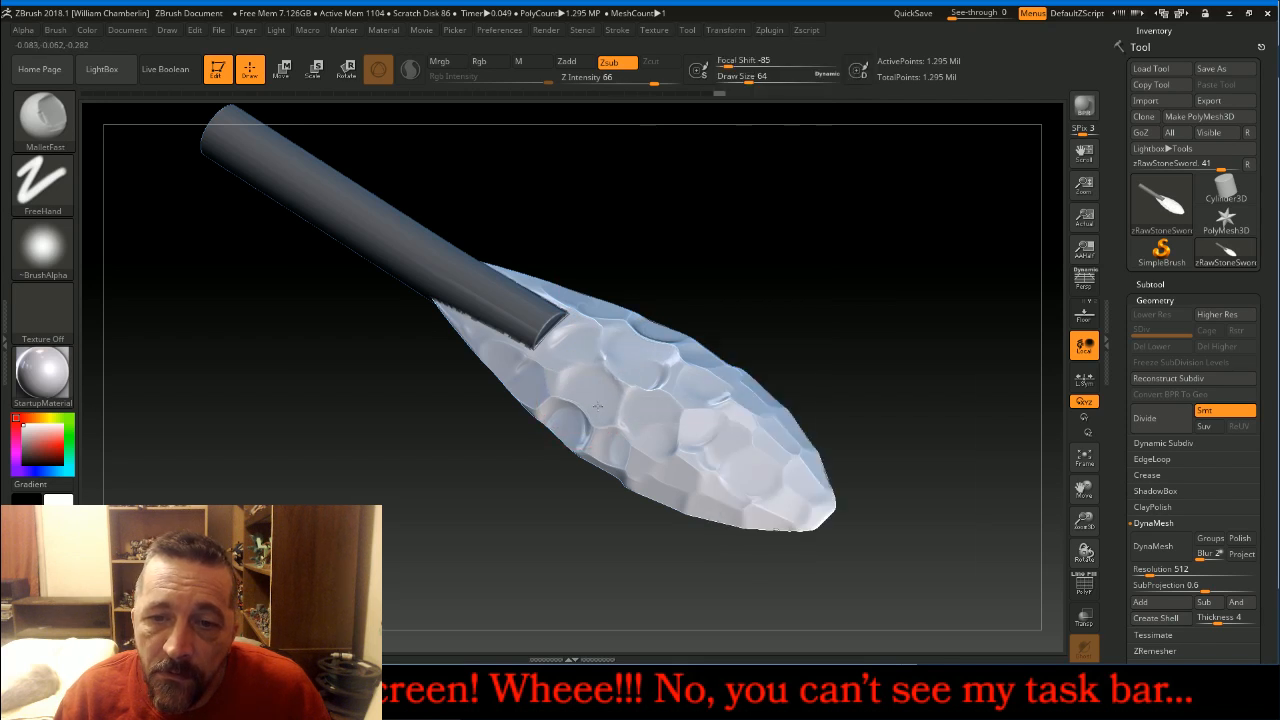
{"action": "mouse_move", "coordinate": [594, 394]}
{"action": "left_mouse_down"}
{"action": "mouse_move", "coordinate": [580, 383]}
{"action": "mouse_move", "coordinate": [596, 404]}
{"action": "mouse_move", "coordinate": [690, 402]}
{"action": "mouse_move", "coordinate": [694, 432]}
{"action": "mouse_move", "coordinate": [671, 449]}
{"action": "mouse_move", "coordinate": [698, 458]}
{"action": "left_mouse_up"}
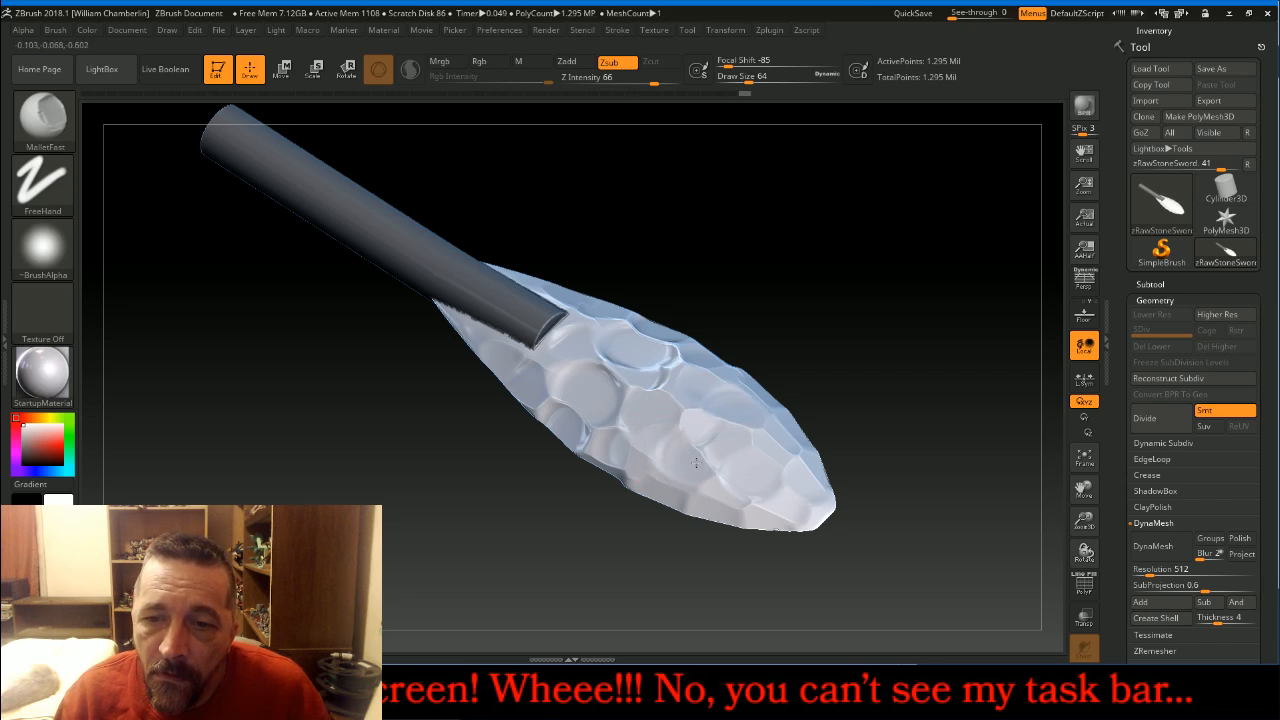
{"action": "left_click_drag", "start_coordinate": [860, 420], "coordinate": [910, 445]}
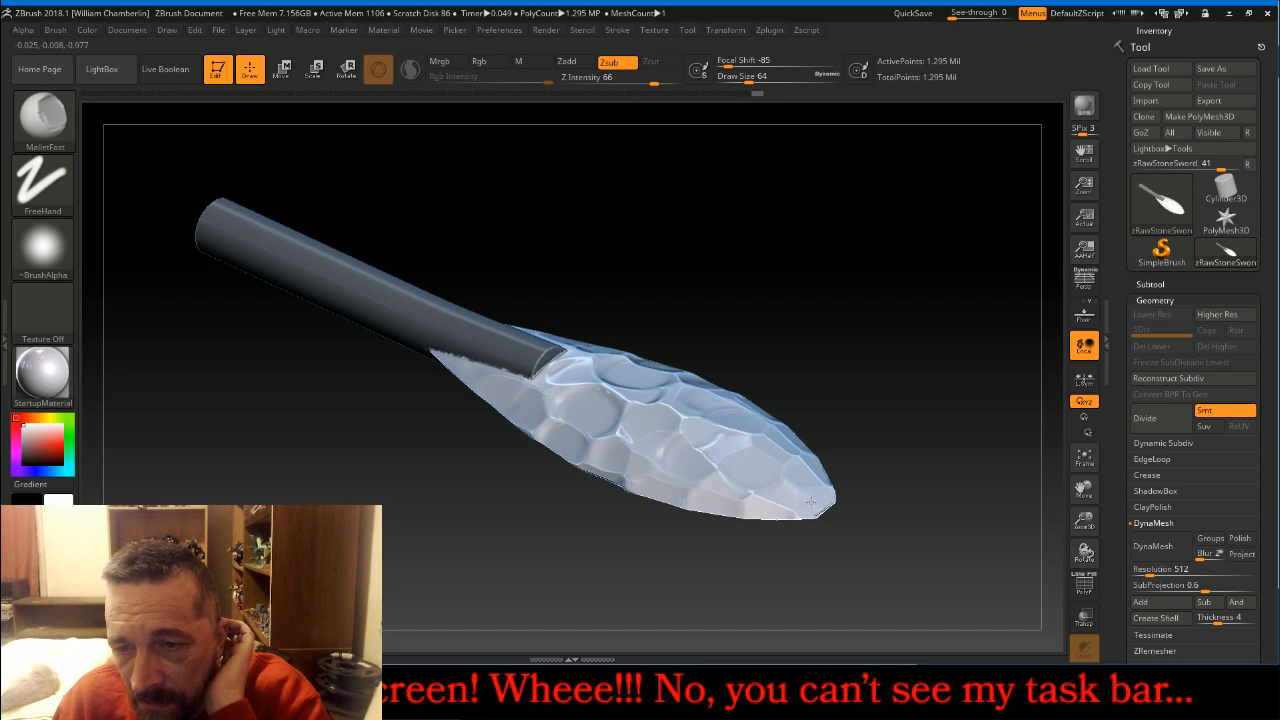
{"action": "mouse_move", "coordinate": [908, 471]}
{"action": "left_mouse_down"}
{"action": "mouse_move", "coordinate": [760, 458]}
{"action": "mouse_move", "coordinate": [850, 451]}
{"action": "mouse_move", "coordinate": [760, 455]}
{"action": "mouse_move", "coordinate": [911, 449]}
{"action": "left_mouse_up"}
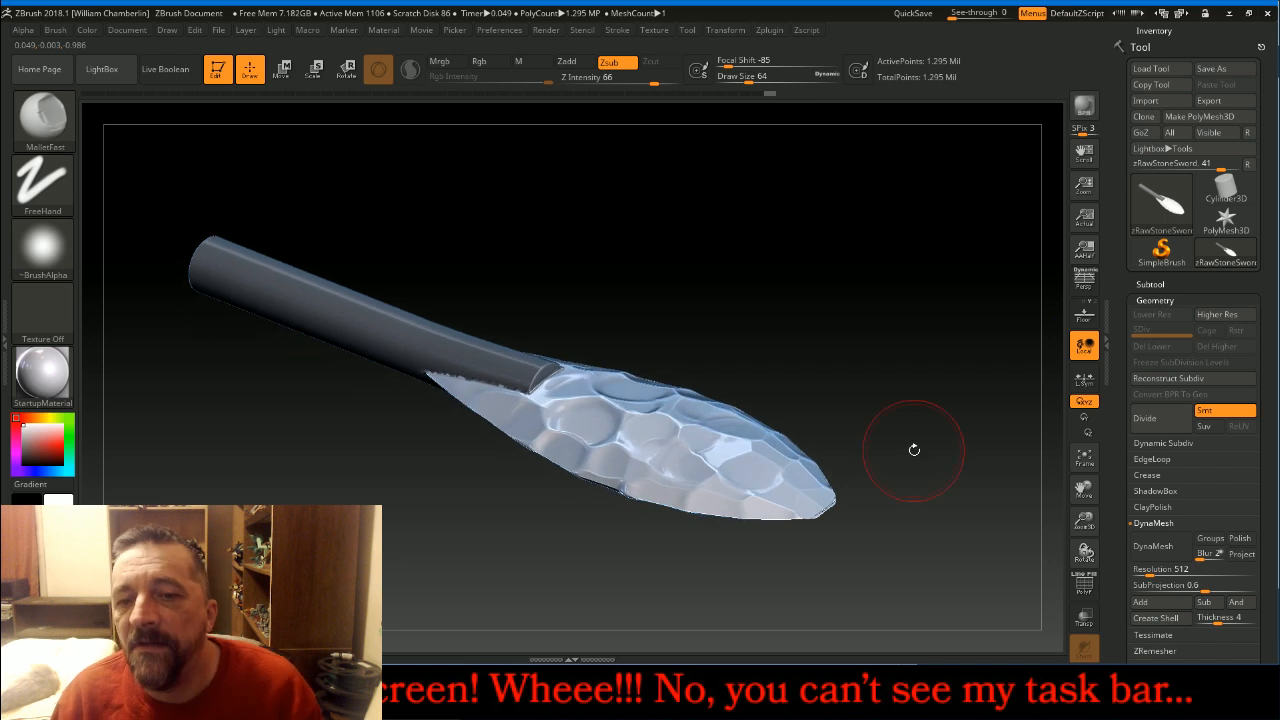
- Try the Inflate deformation on the blade, first at 5 and again with a much stronger value, undoing both
{"action": "left_click", "coordinate": [1160, 300]}
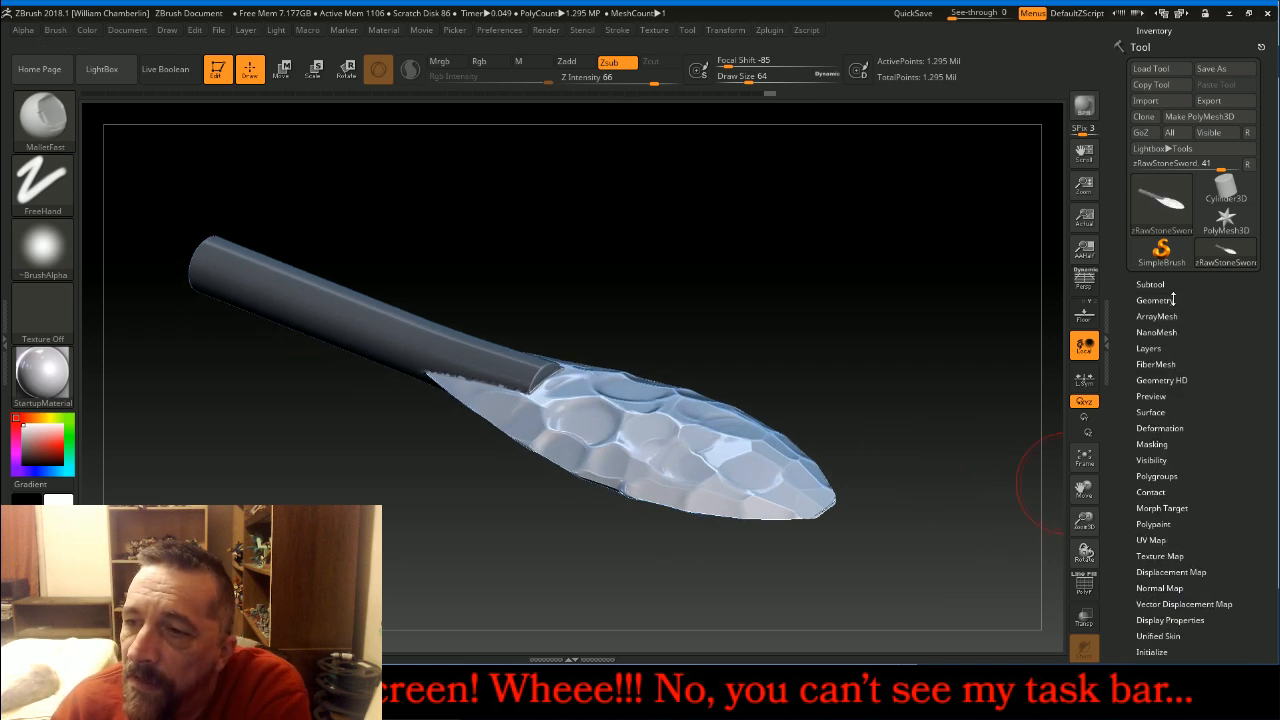
{"action": "left_click", "coordinate": [1160, 428]}
{"action": "scroll", "coordinate": [1227, 362], "scroll_direction": "down", "scroll_amount": 5}
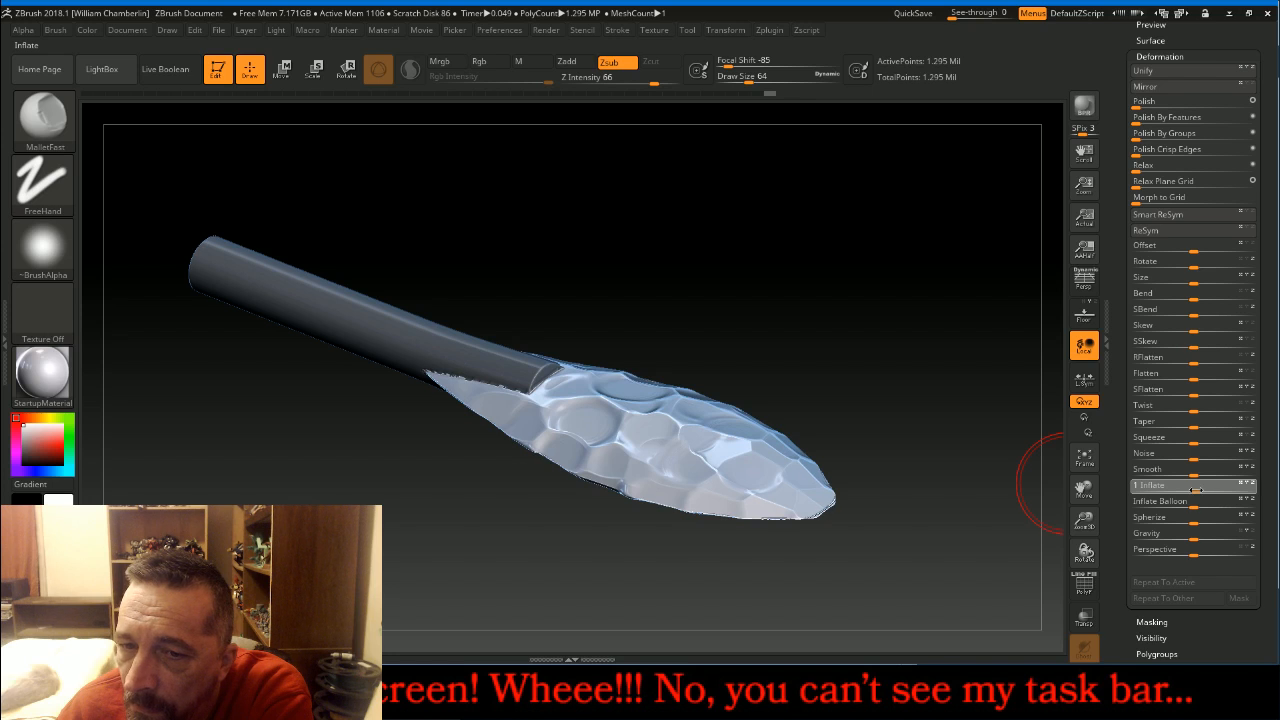
{"action": "left_click_drag", "start_coordinate": [1197, 489], "coordinate": [1199, 489]}
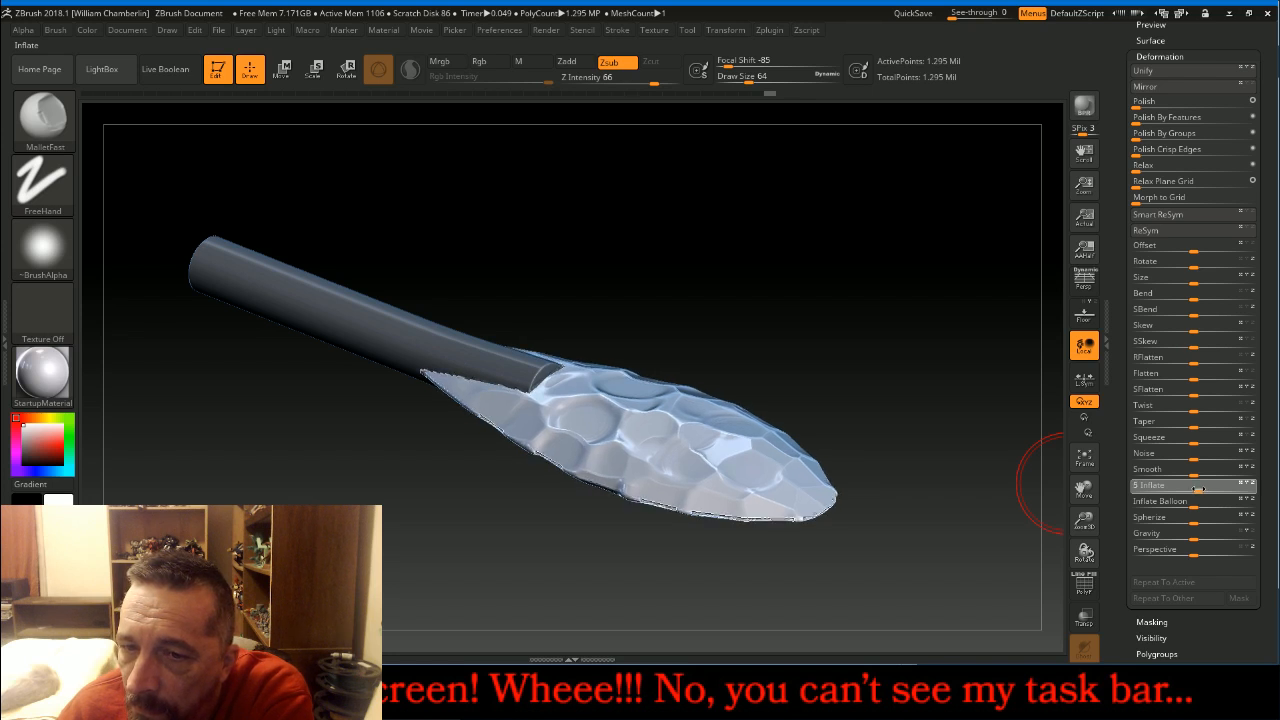
{"action": "left_click_drag", "start_coordinate": [1199, 487], "coordinate": [1199, 487]}
{"action": "left_click_drag", "start_coordinate": [1006, 400], "coordinate": [934, 437]}
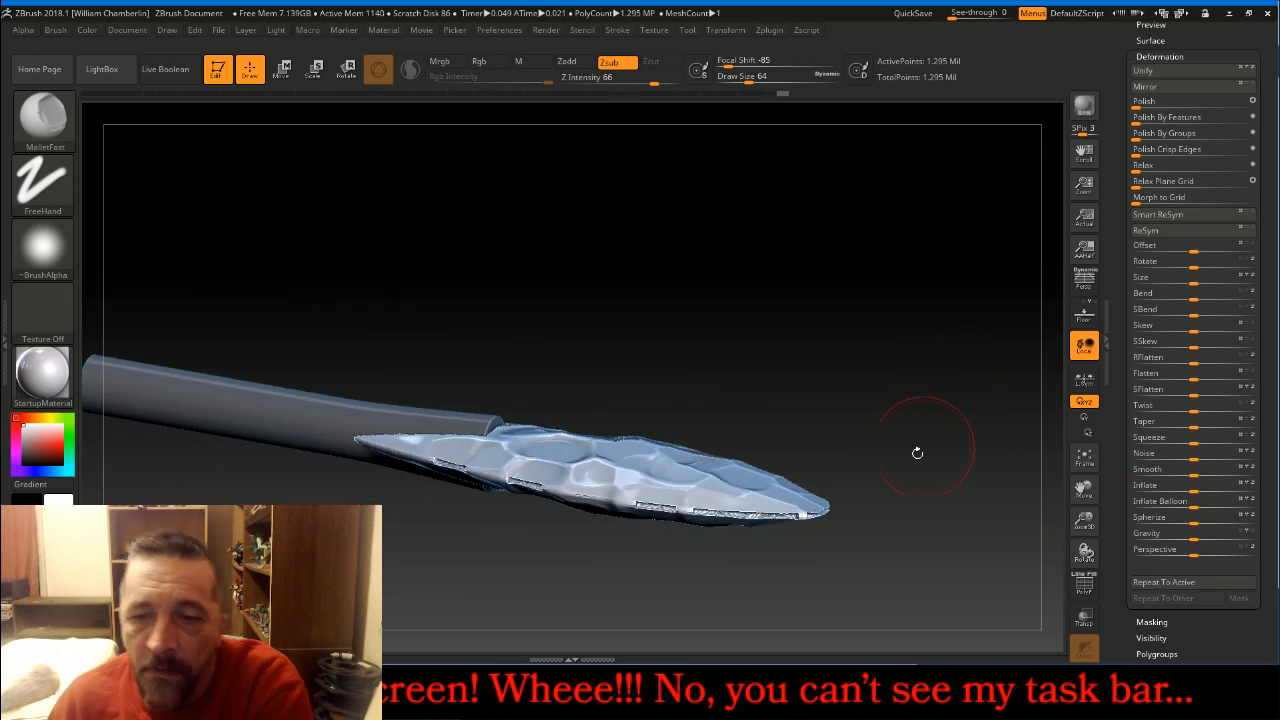
{"action": "key", "text": "shift"}
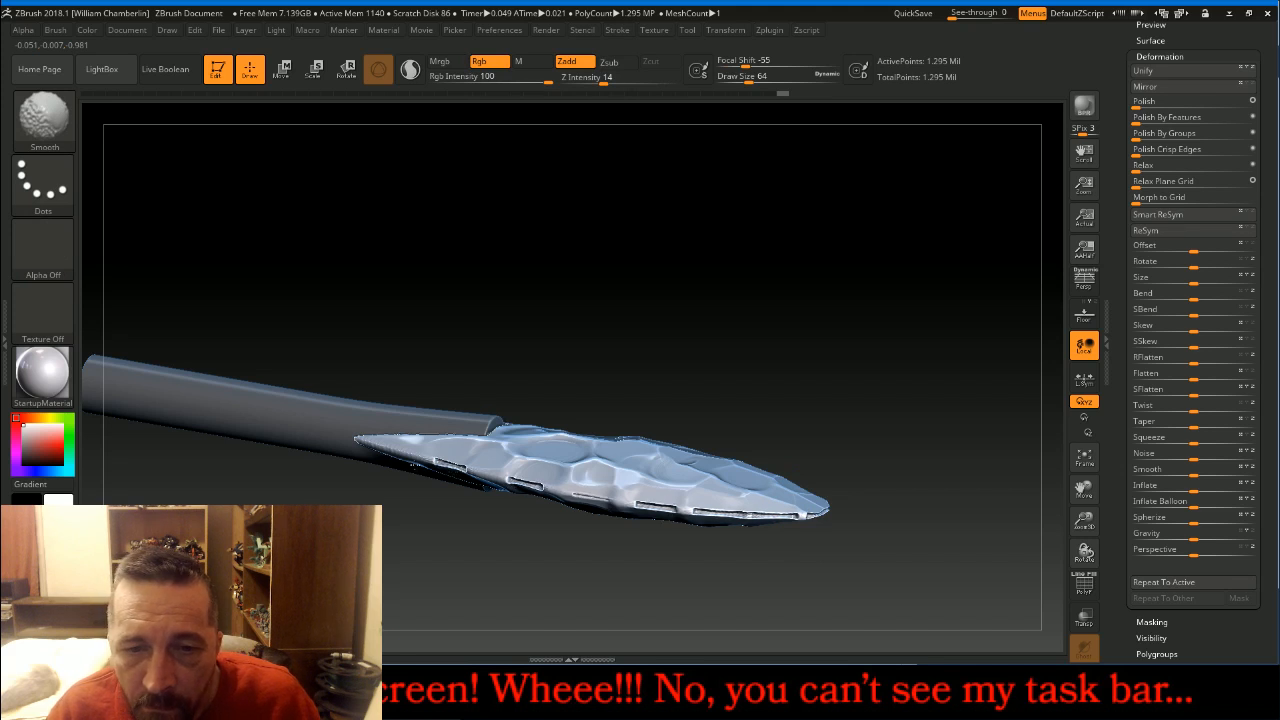
{"action": "key", "text": "shift"}
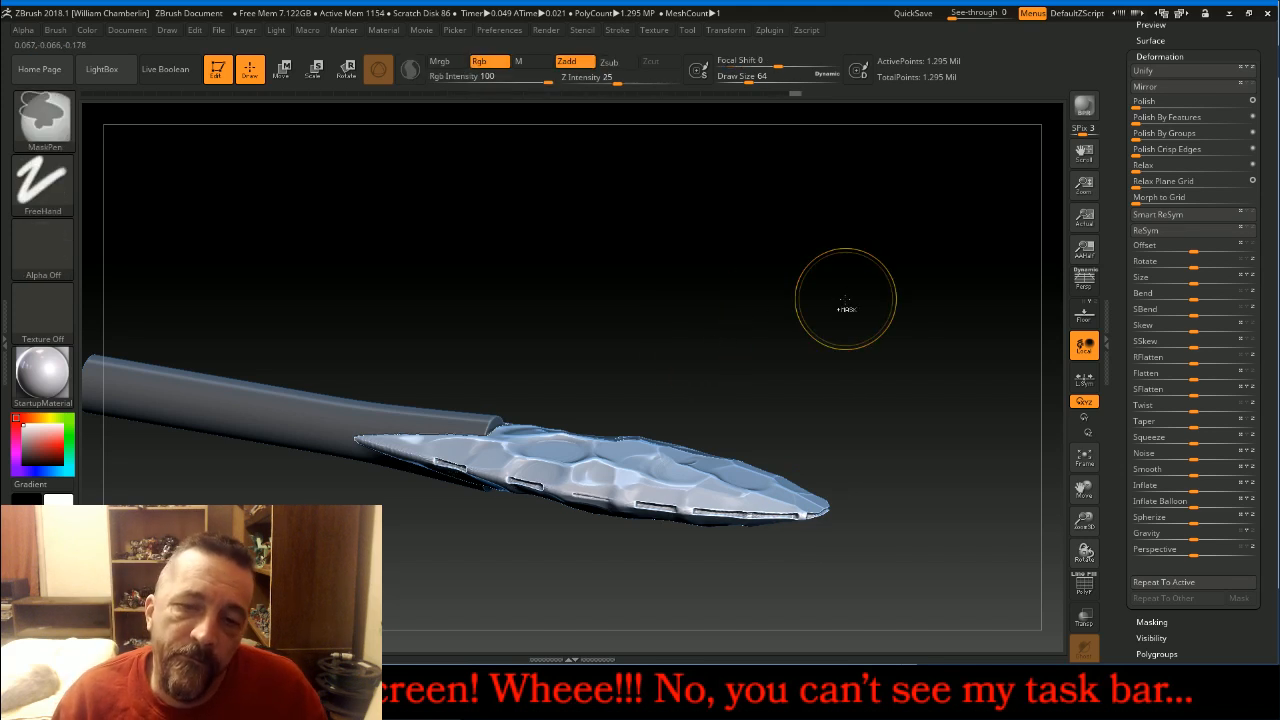
{"action": "left_click_drag", "start_coordinate": [845, 298], "coordinate": [849, 340]}
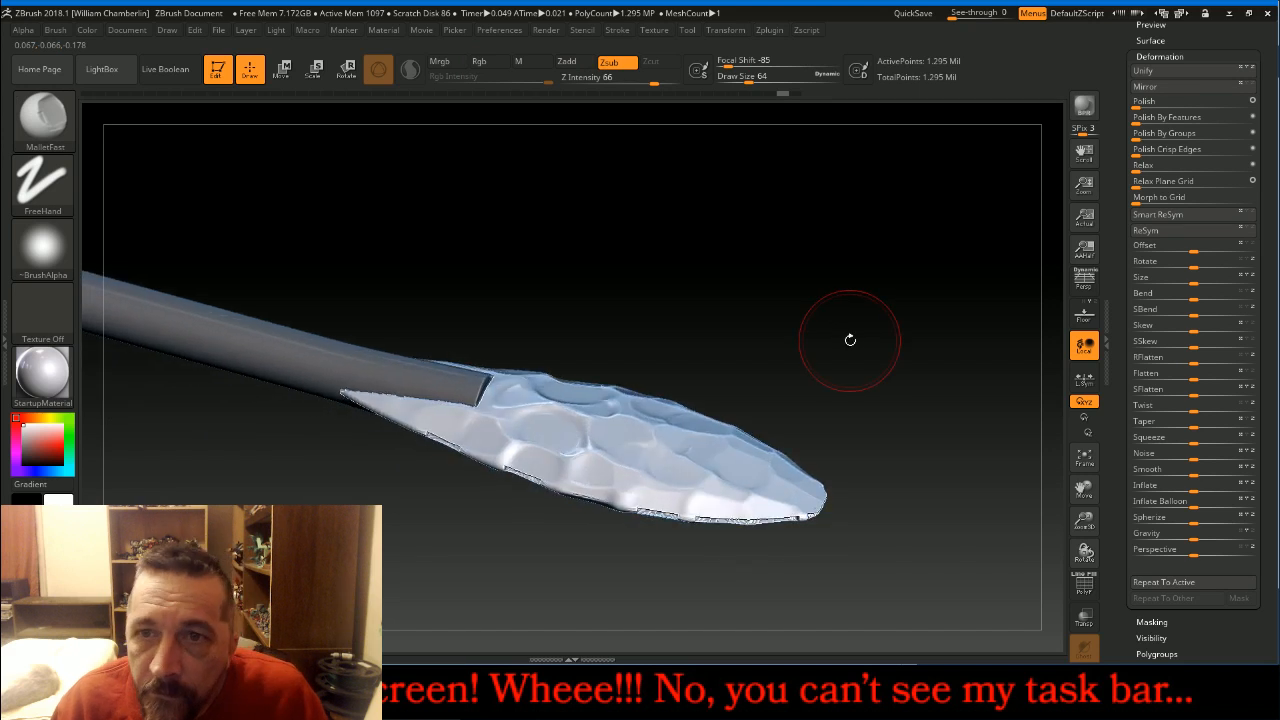
{"action": "key", "text": "ctrl+z"}
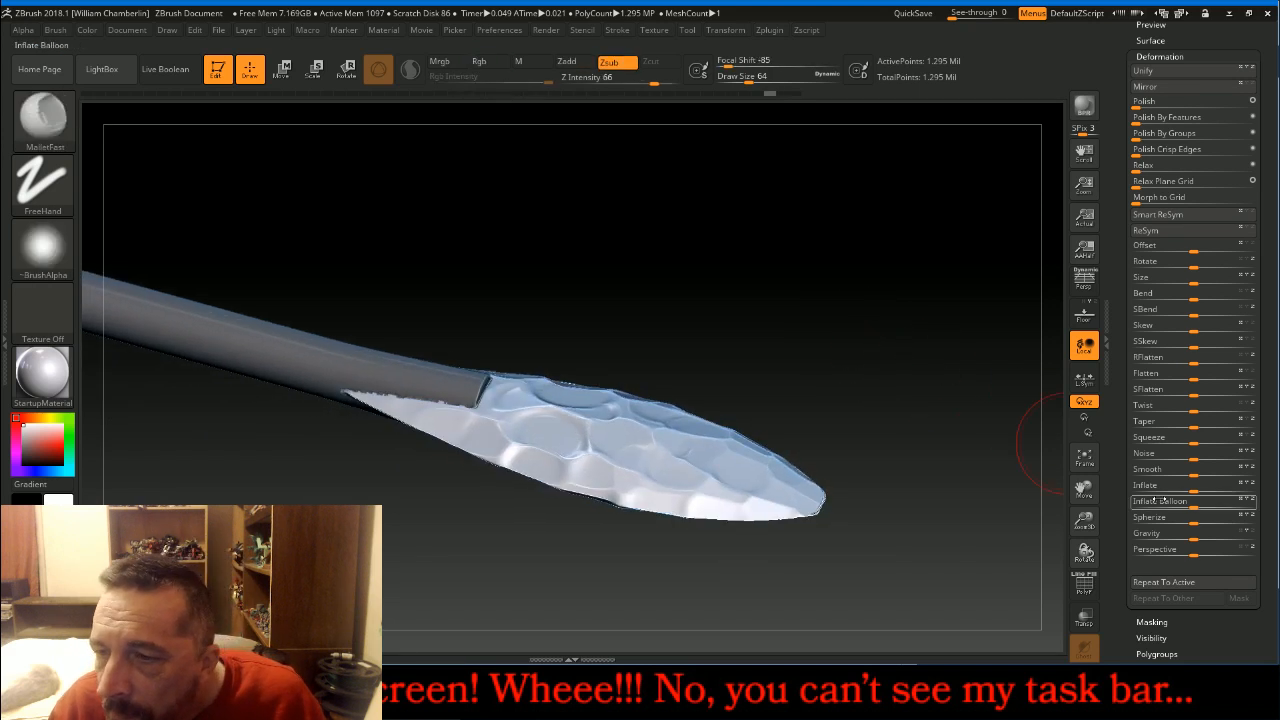
{"action": "left_click_drag", "start_coordinate": [1148, 485], "coordinate": [1150, 485]}
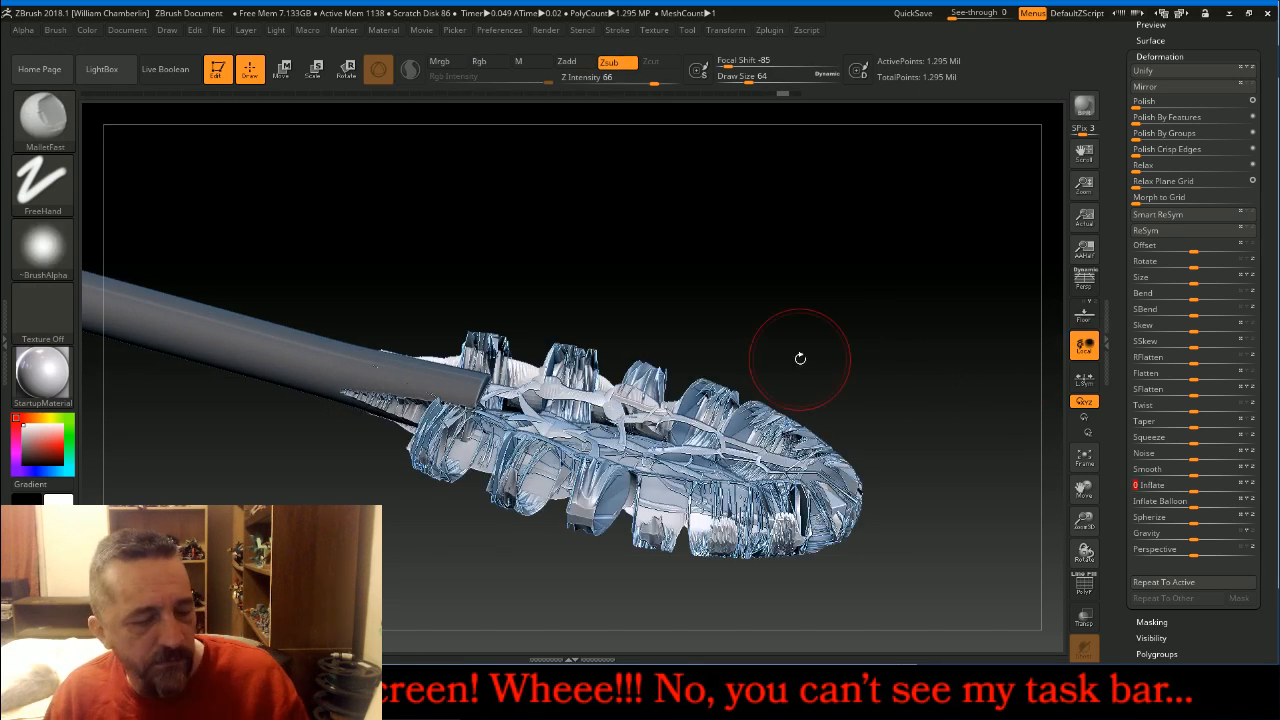
{"action": "key", "text": "ctrl+z"}
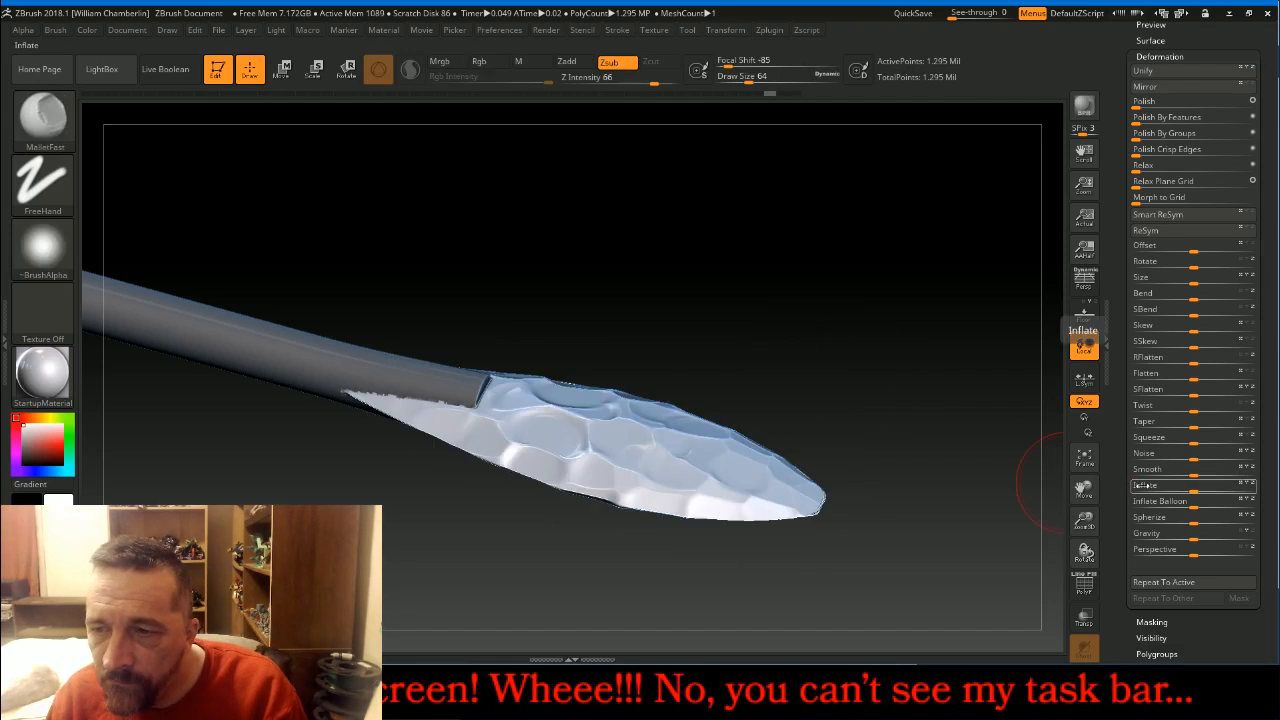
- Inflate the stone blade with repeated passes of the Inflate deformation at 1
{"action": "key", "text": "Return"}
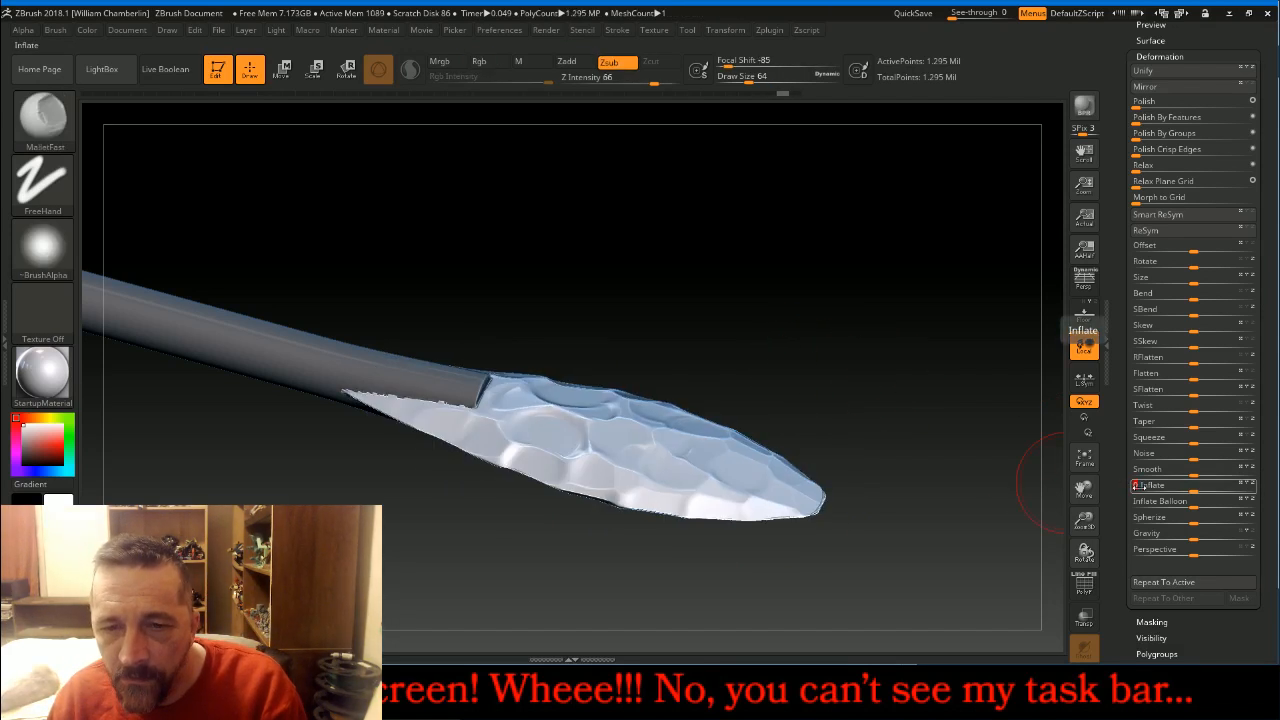
{"action": "key", "text": "Return"}
{"action": "type", "text": "1"}
{"action": "key", "text": "Return"}
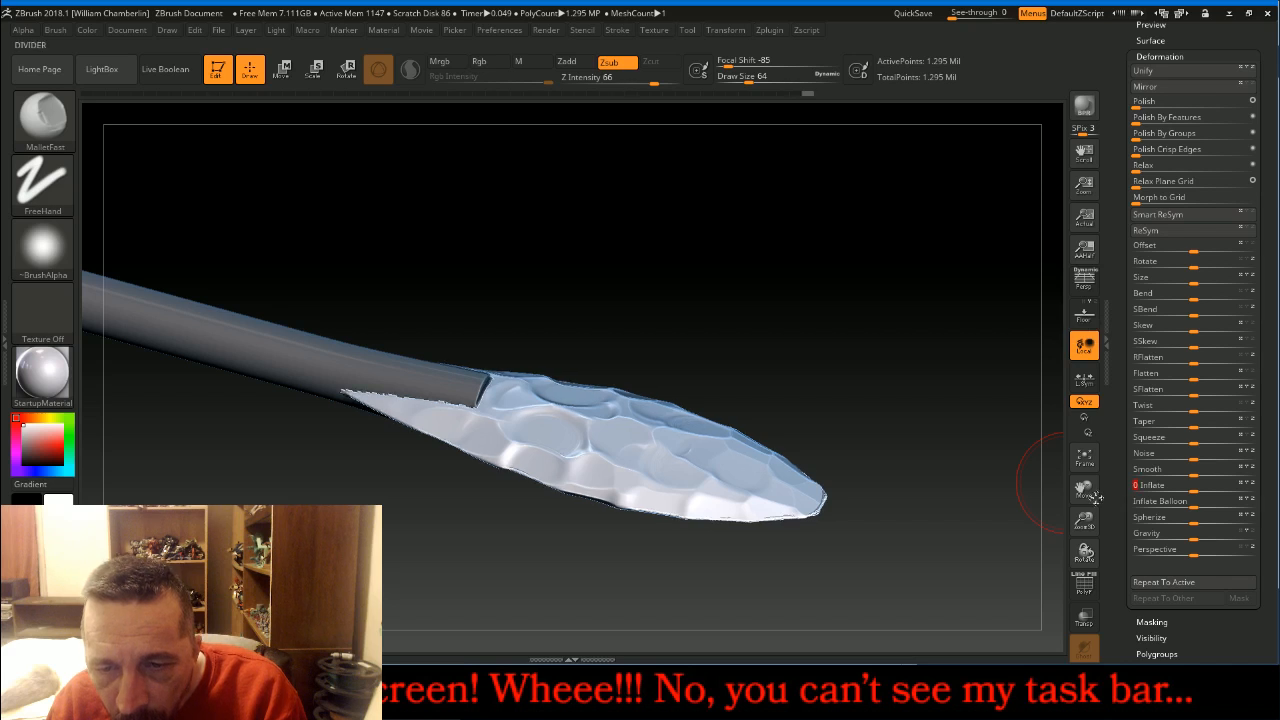
- Smooth the rough edge around the blade's tip and along its underside back to the barb beside the handle
{"action": "mouse_move", "coordinate": [927, 463]}
{"action": "left_mouse_down"}
{"action": "mouse_move", "coordinate": [905, 450]}
{"action": "mouse_move", "coordinate": [860, 500]}
{"action": "left_mouse_up"}
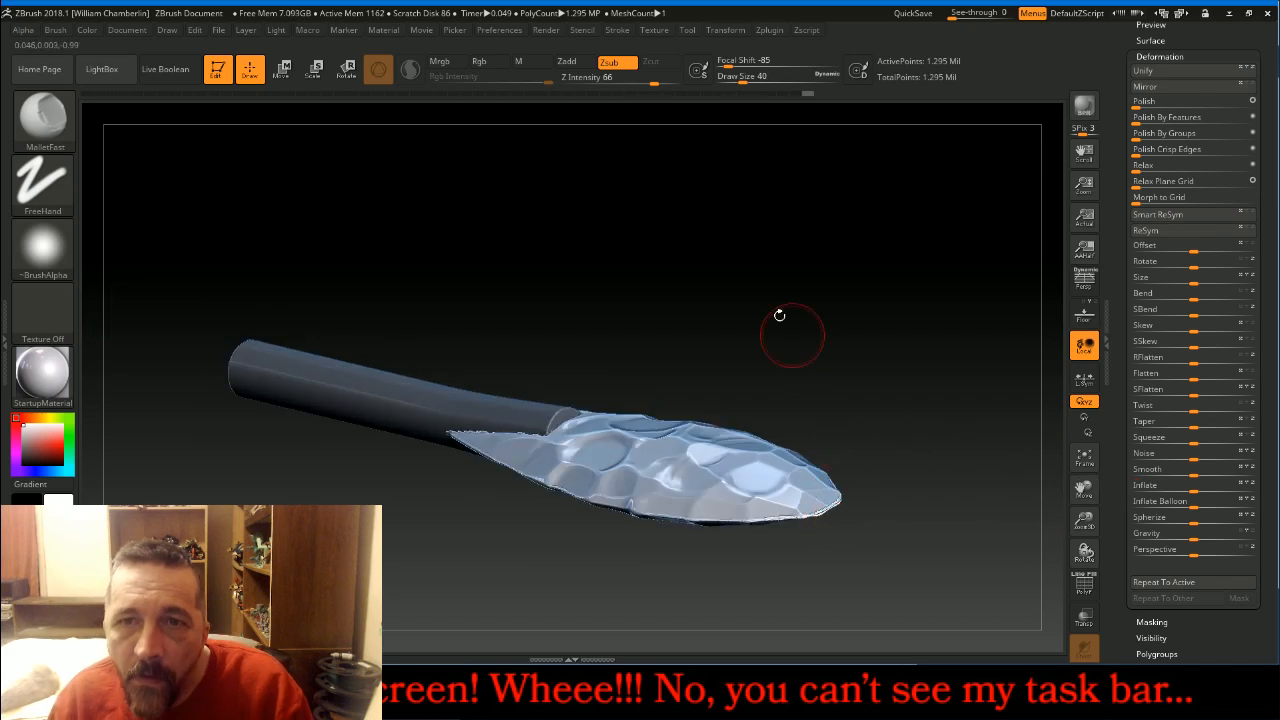
{"action": "key", "text": "shift"}
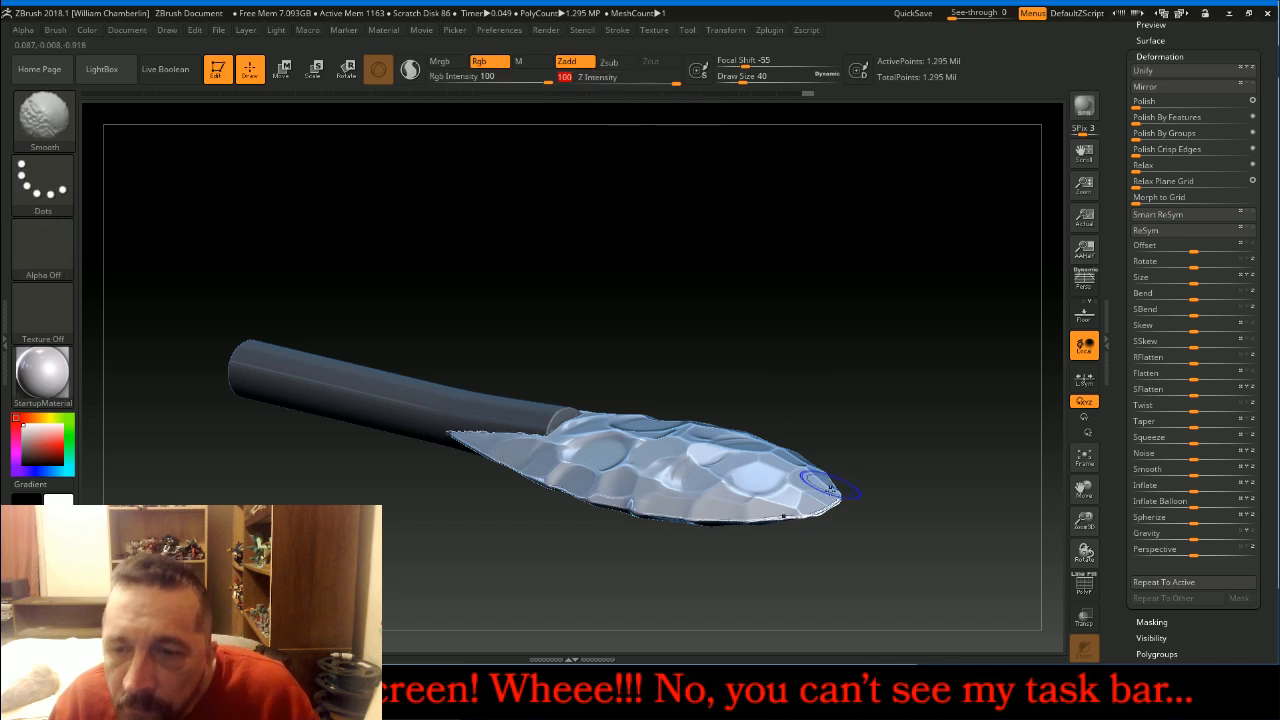
{"action": "left_click_drag", "start_coordinate": [830, 481], "coordinate": [832, 505], "text": "shift"}
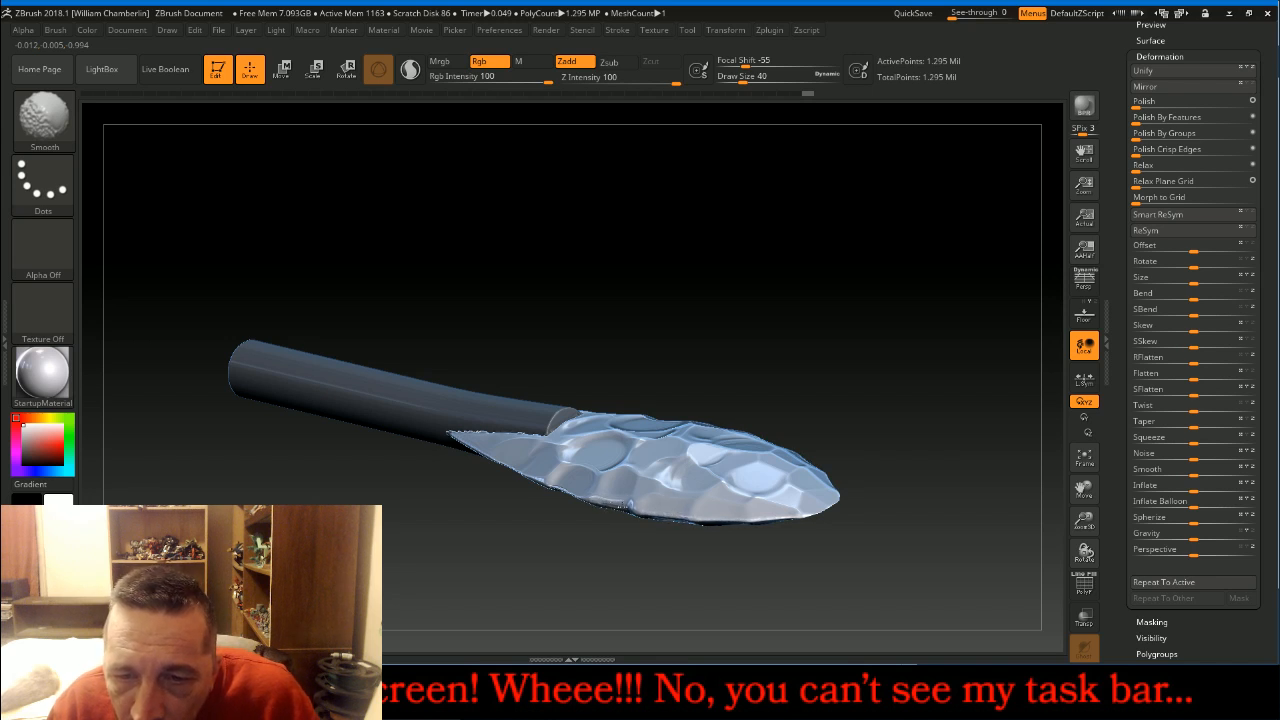
{"action": "left_click_drag", "start_coordinate": [543, 537], "coordinate": [590, 520]}
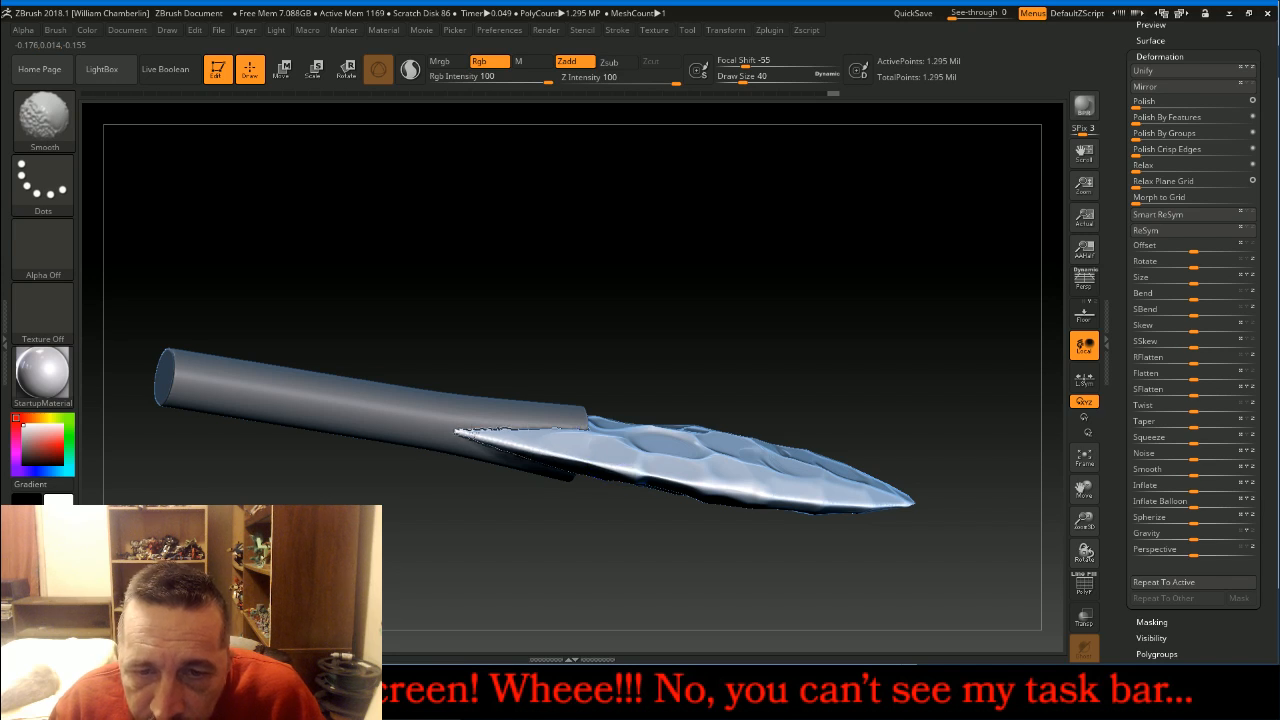
{"action": "left_click_drag", "start_coordinate": [530, 455], "coordinate": [562, 447], "text": "shift"}
- Adjust the blade slightly with the Inflate deformation and smooth the rough patch on the edge near the tip
{"action": "mouse_move", "coordinate": [897, 297]}
{"action": "left_mouse_down"}
{"action": "mouse_move", "coordinate": [914, 297]}
{"action": "mouse_move", "coordinate": [909, 334]}
{"action": "mouse_move", "coordinate": [874, 298]}
{"action": "mouse_move", "coordinate": [912, 312]}
{"action": "left_mouse_up"}
{"action": "left_click_drag", "start_coordinate": [1075, 527], "coordinate": [1082, 510]}
{"action": "left_click_drag", "start_coordinate": [1074, 604], "coordinate": [1080, 525]}
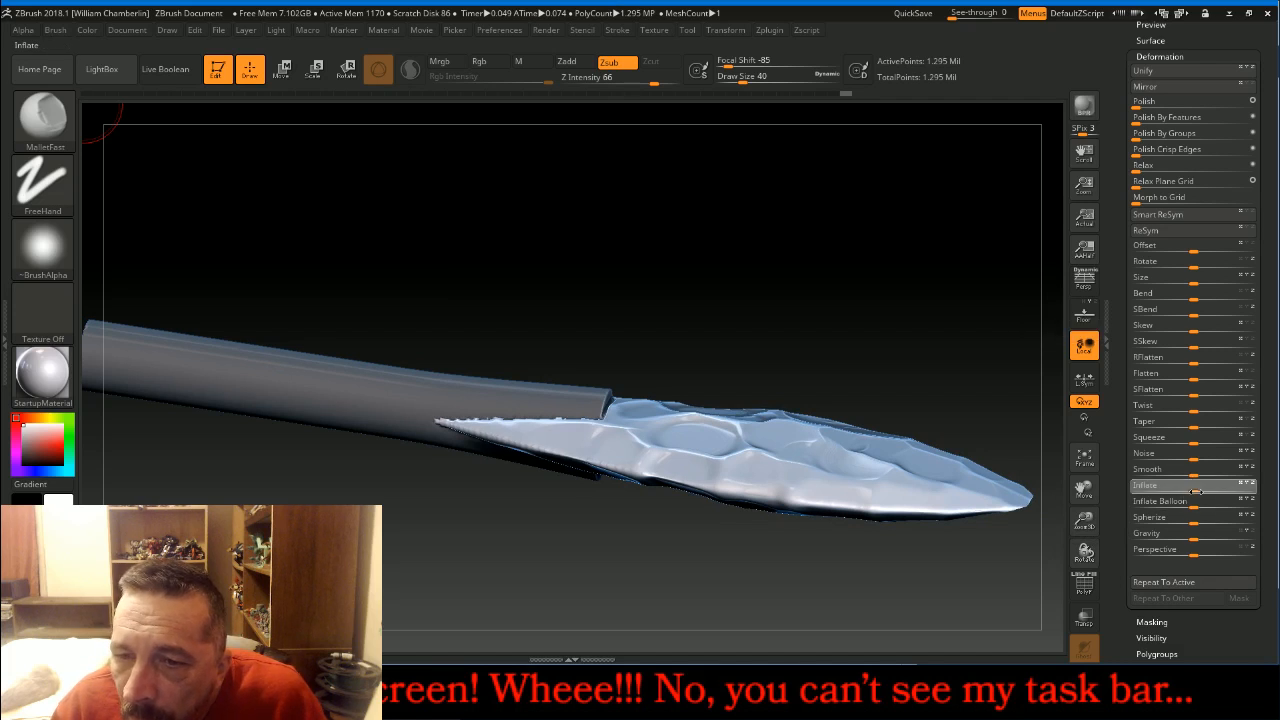
{"action": "left_click_drag", "start_coordinate": [1199, 490], "coordinate": [1193, 489]}
{"action": "mouse_move", "coordinate": [963, 580]}
{"action": "left_mouse_down"}
{"action": "mouse_move", "coordinate": [900, 560]}
{"action": "mouse_move", "coordinate": [840, 510]}
{"action": "left_mouse_up"}
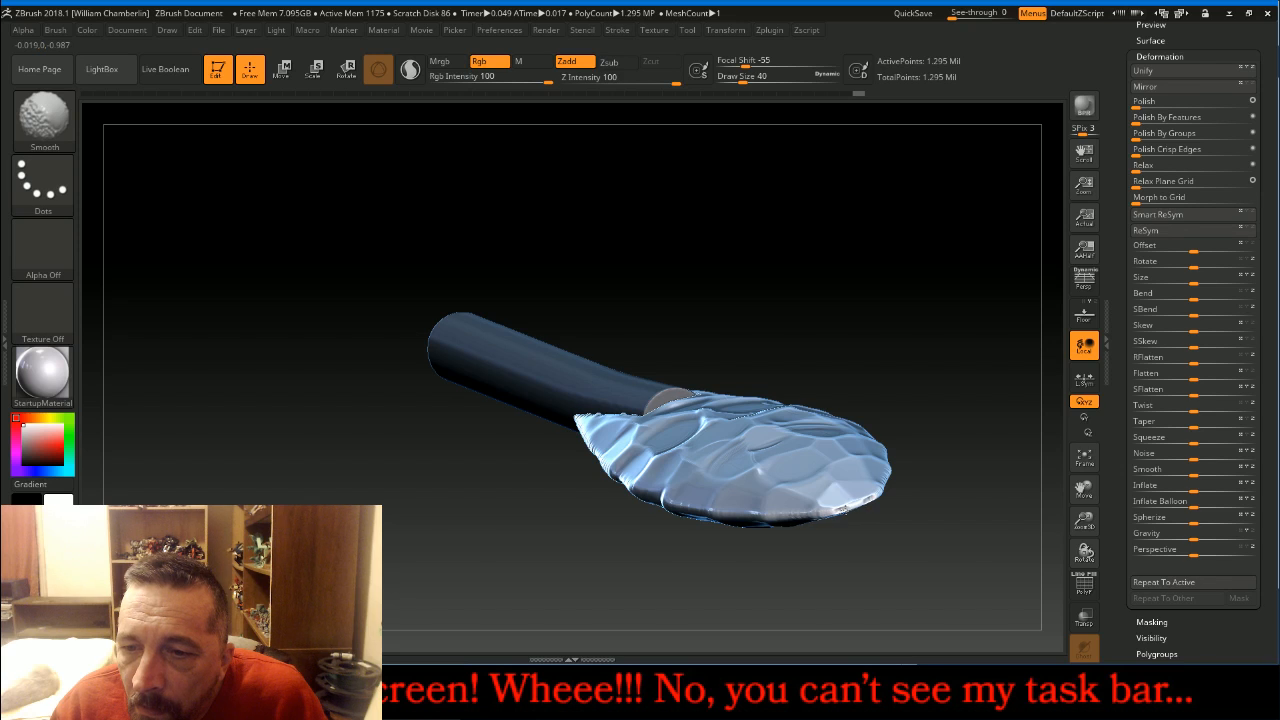
{"action": "left_click_drag", "start_coordinate": [851, 510], "coordinate": [862, 500], "text": "shift"}
- Reduce the draw size to 12 and smooth the jagged blade edge where it meets the handle
{"action": "mouse_move", "coordinate": [932, 282]}
{"action": "left_mouse_down"}
{"action": "mouse_move", "coordinate": [966, 313]}
{"action": "mouse_move", "coordinate": [961, 333]}
{"action": "left_mouse_up"}
{"action": "left_click_drag", "start_coordinate": [1084, 520], "coordinate": [1065, 470]}
{"action": "mouse_move", "coordinate": [916, 362]}
{"action": "left_mouse_down"}
{"action": "mouse_move", "coordinate": [918, 450]}
{"action": "mouse_move", "coordinate": [938, 341]}
{"action": "mouse_move", "coordinate": [934, 351]}
{"action": "mouse_move", "coordinate": [923, 329]}
{"action": "mouse_move", "coordinate": [929, 346]}
{"action": "left_mouse_up"}
{"action": "left_click_drag", "start_coordinate": [1084, 520], "coordinate": [1084, 620]}
{"action": "key", "text": "bracketleft"}
{"action": "key", "text": "bracketleft"}
{"action": "key", "text": "bracketleft"}
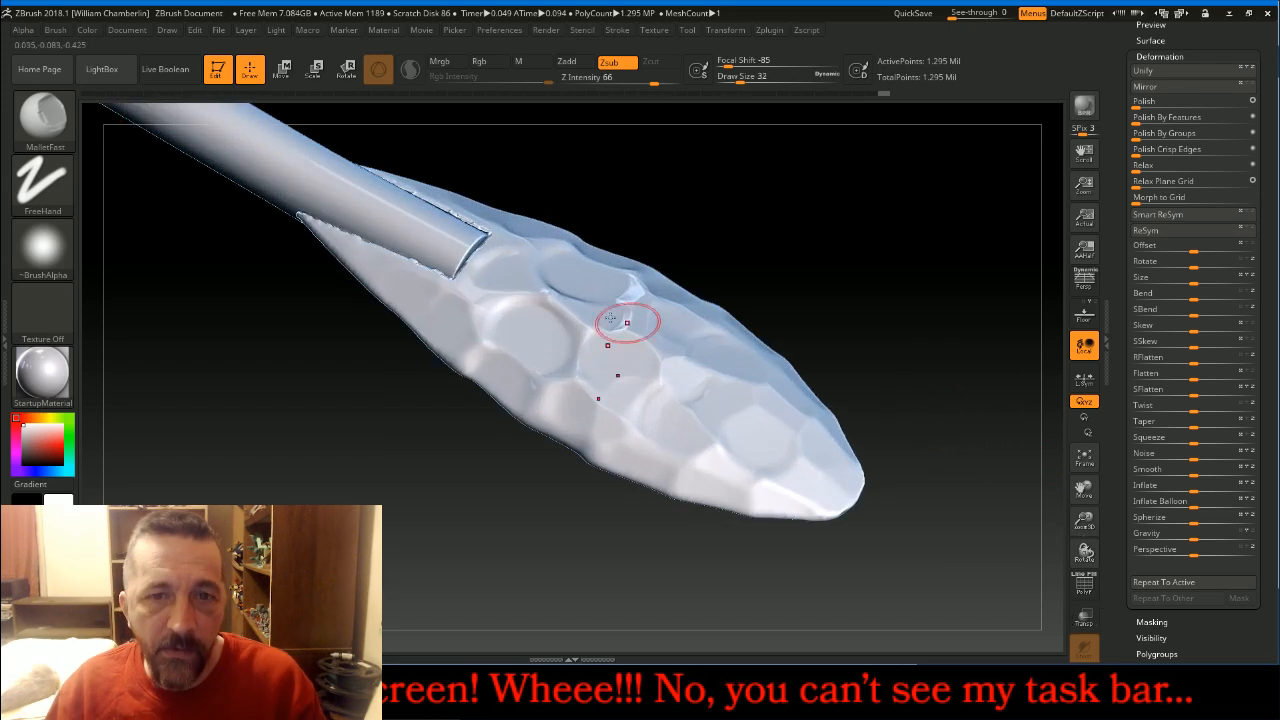
{"action": "key", "text": "shift"}
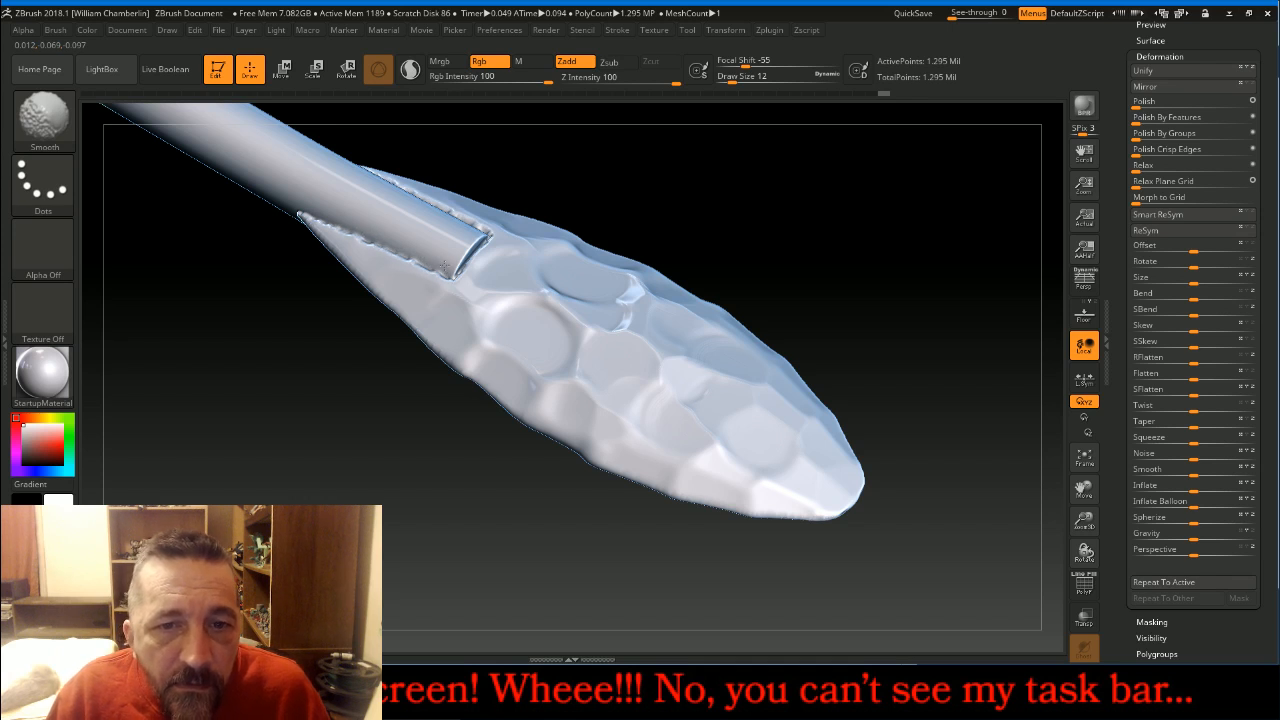
{"action": "left_click_drag", "start_coordinate": [347, 219], "coordinate": [360, 226], "text": "shift"}
- Choose the Orb_Cracks2 brush with a draw size of 36 and a Z intensity of 10
{"action": "left_click_drag", "start_coordinate": [1071, 496], "coordinate": [1160, 545]}
{"action": "left_click_drag", "start_coordinate": [1085, 525], "coordinate": [1119, 529]}
{"action": "left_click_drag", "start_coordinate": [966, 384], "coordinate": [958, 371]}
{"action": "left_click_drag", "start_coordinate": [949, 313], "coordinate": [948, 312]}
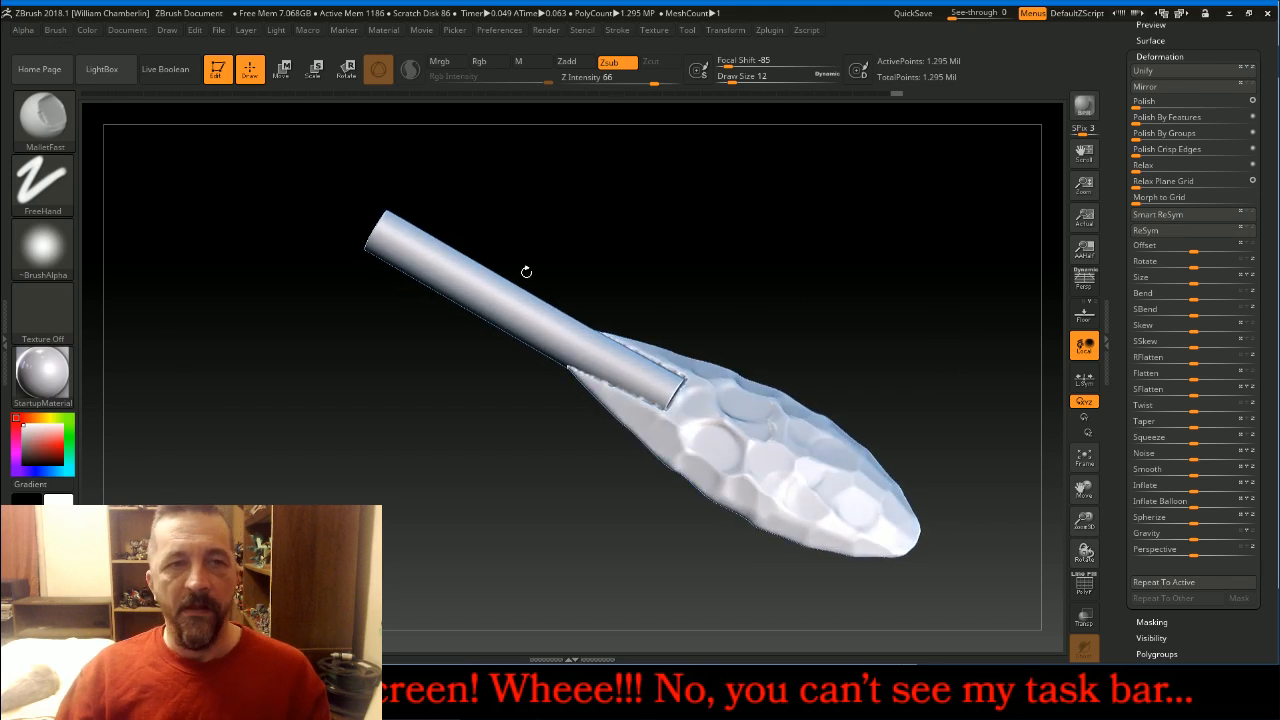
{"action": "left_click", "coordinate": [46, 118]}
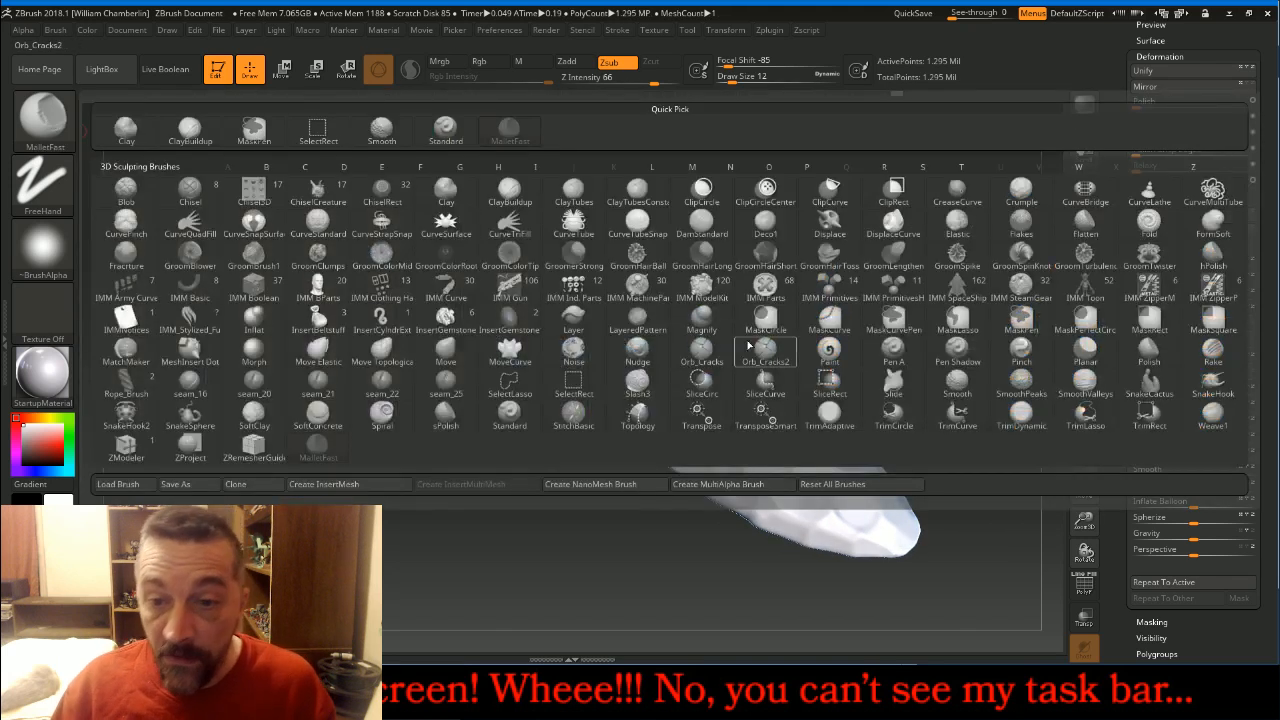
{"action": "left_click", "coordinate": [765, 352]}
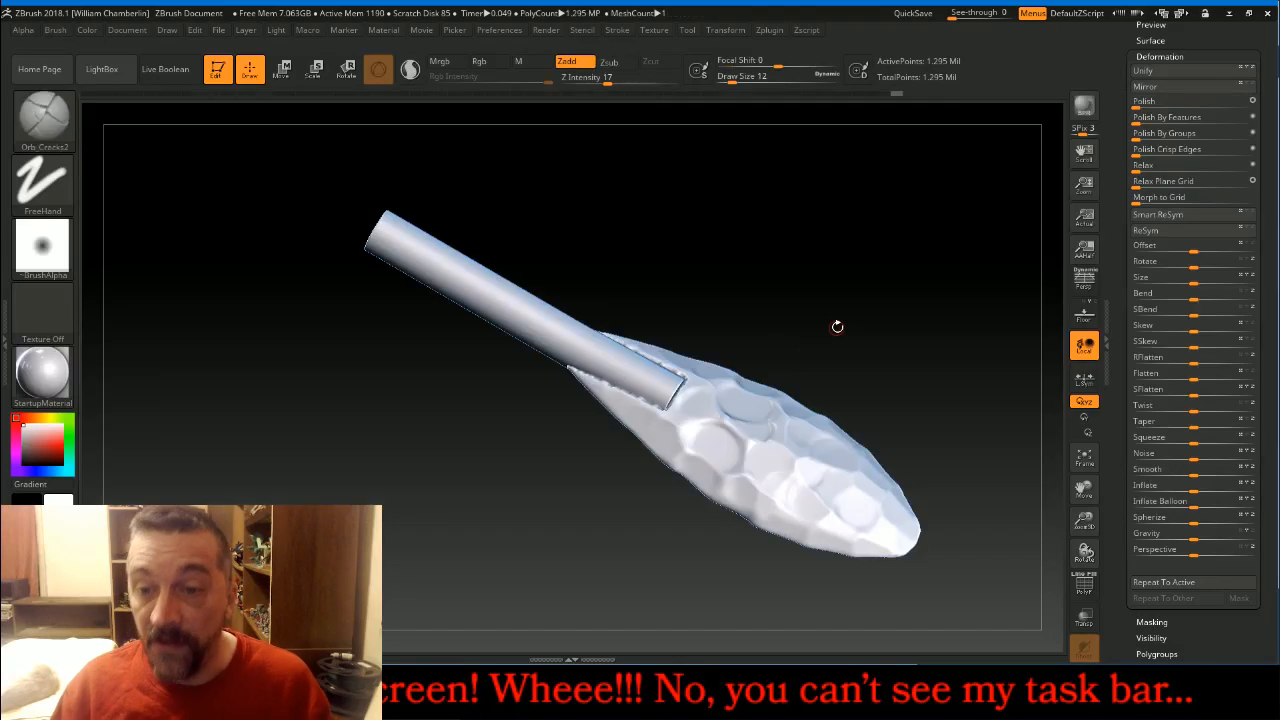
{"action": "key", "text": "bracketright"}
{"action": "key", "text": "bracketright"}
{"action": "key", "text": "bracketright"}
{"action": "key", "text": "bracketright"}
{"action": "key", "text": "bracketright"}
{"action": "key", "text": "bracketright"}
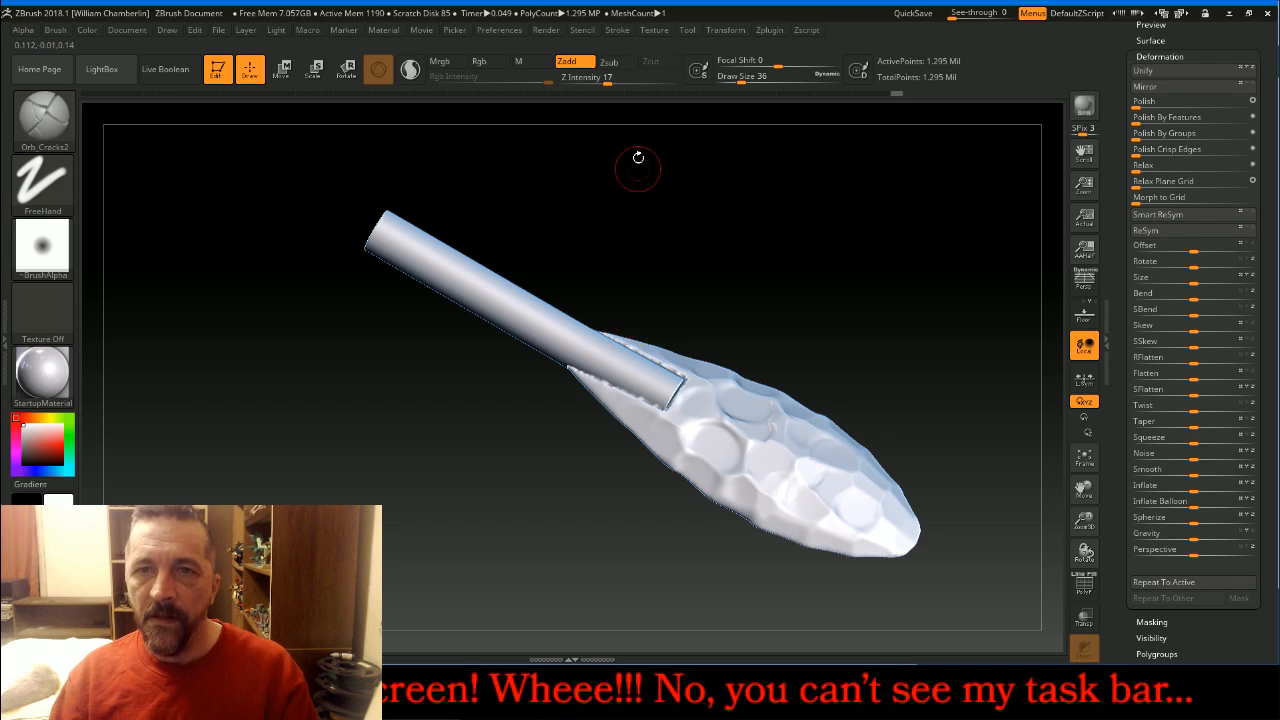
{"action": "left_click_drag", "start_coordinate": [607, 82], "coordinate": [597, 82]}
- Turn off LazyMouse for the Orb_Cracks2 brush
{"action": "left_click_drag", "start_coordinate": [1265, 42], "coordinate": [1269, 222]}
{"action": "left_click", "coordinate": [1158, 243]}
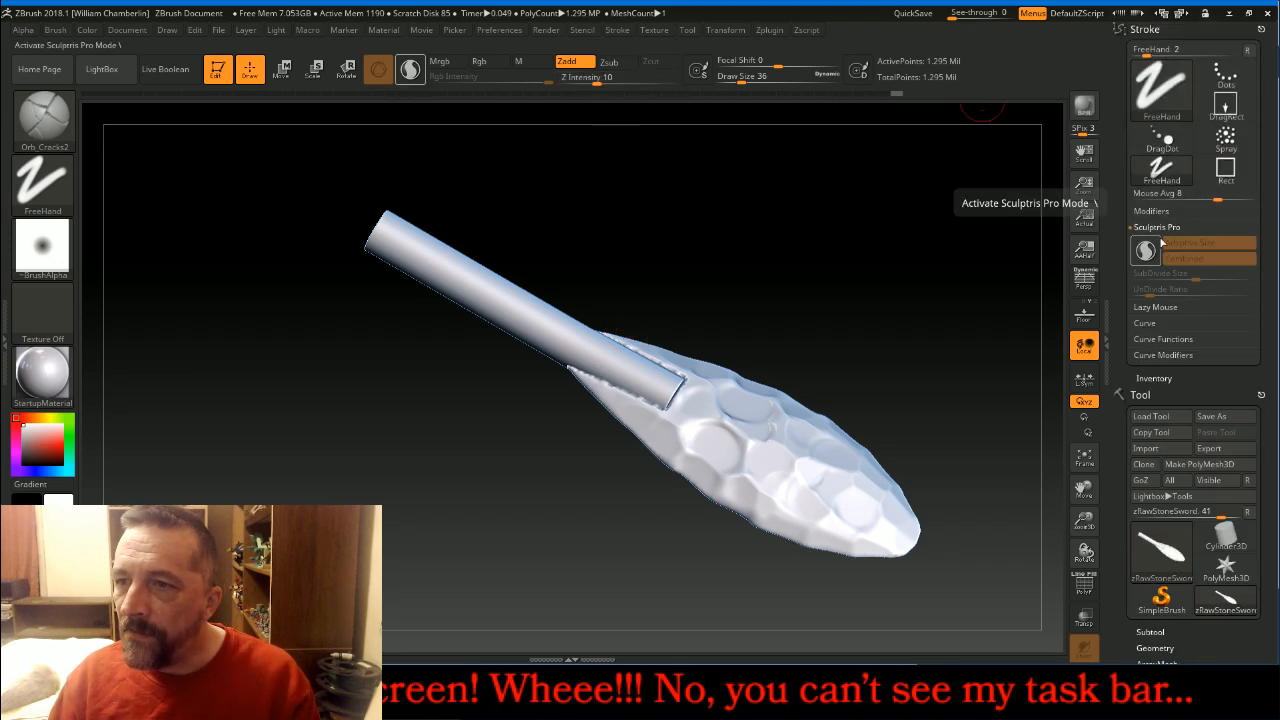
{"action": "left_click", "coordinate": [1160, 243]}
{"action": "left_click", "coordinate": [1160, 244]}
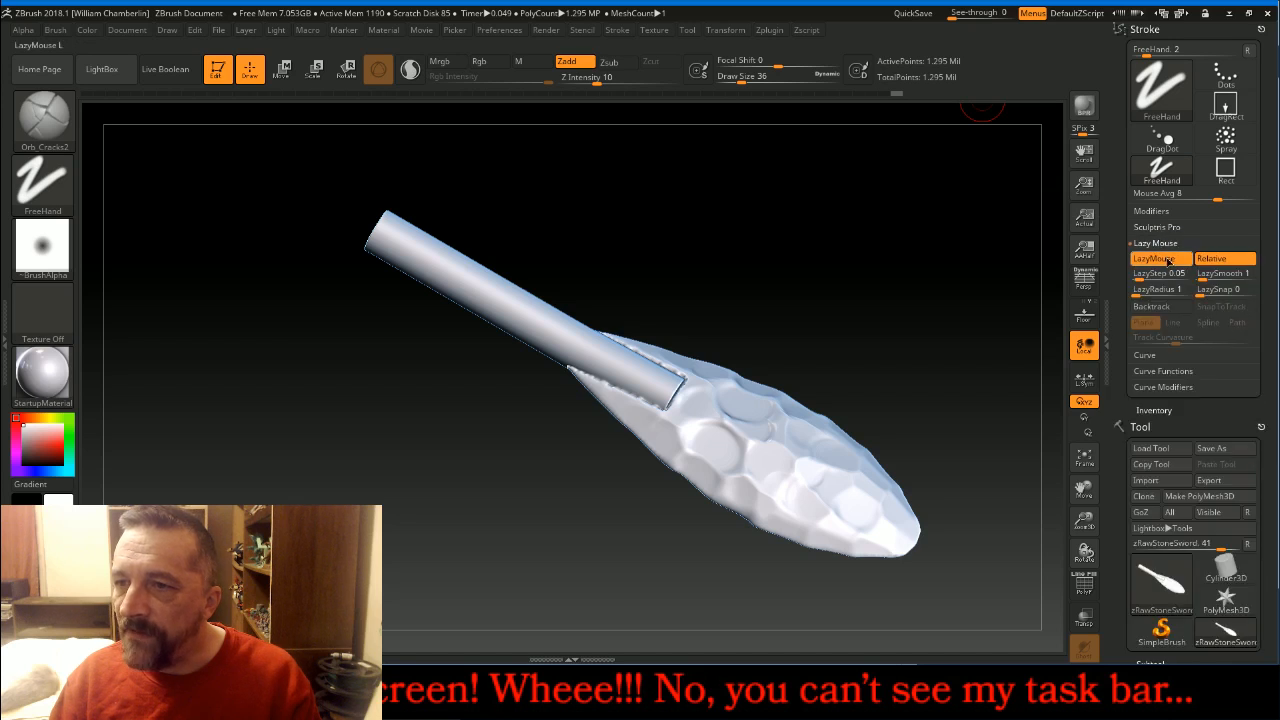
{"action": "left_click", "coordinate": [1155, 259]}
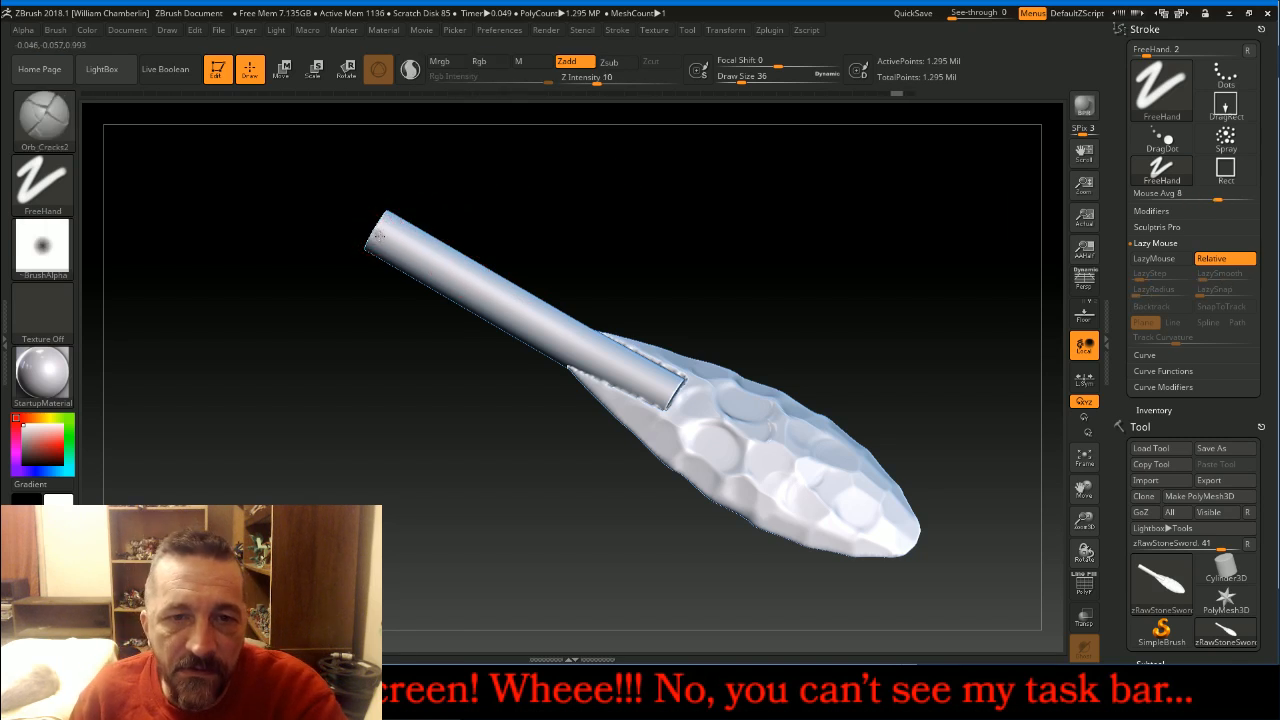
- Try a wavy groove along the handle with the Orb_Cracks2 brush and undo it
{"action": "left_click_drag", "start_coordinate": [490, 300], "coordinate": [554, 338]}
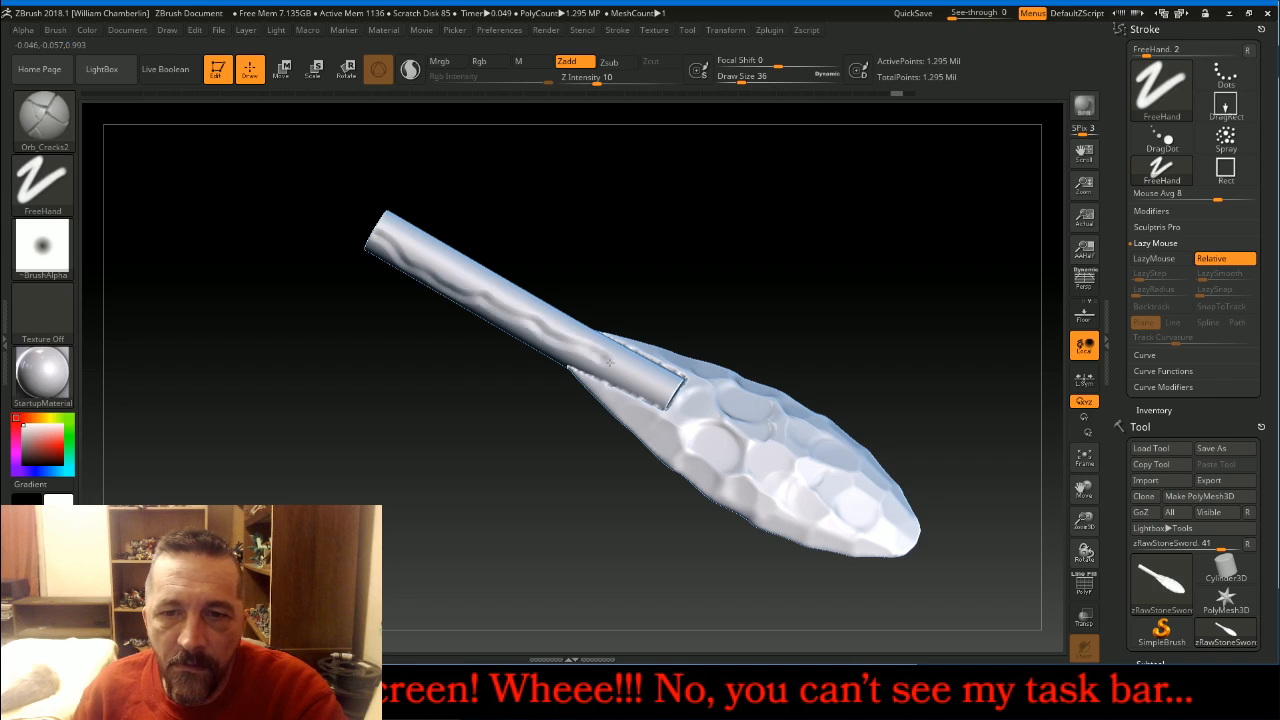
{"action": "key", "text": "ctrl"}
{"action": "key", "text": "ctrl+z"}
- Isolate the blade's polygroup, mask the whole blade, and show the complete sword again
{"action": "left_click", "coordinate": [778, 469], "text": "ctrl+shift"}
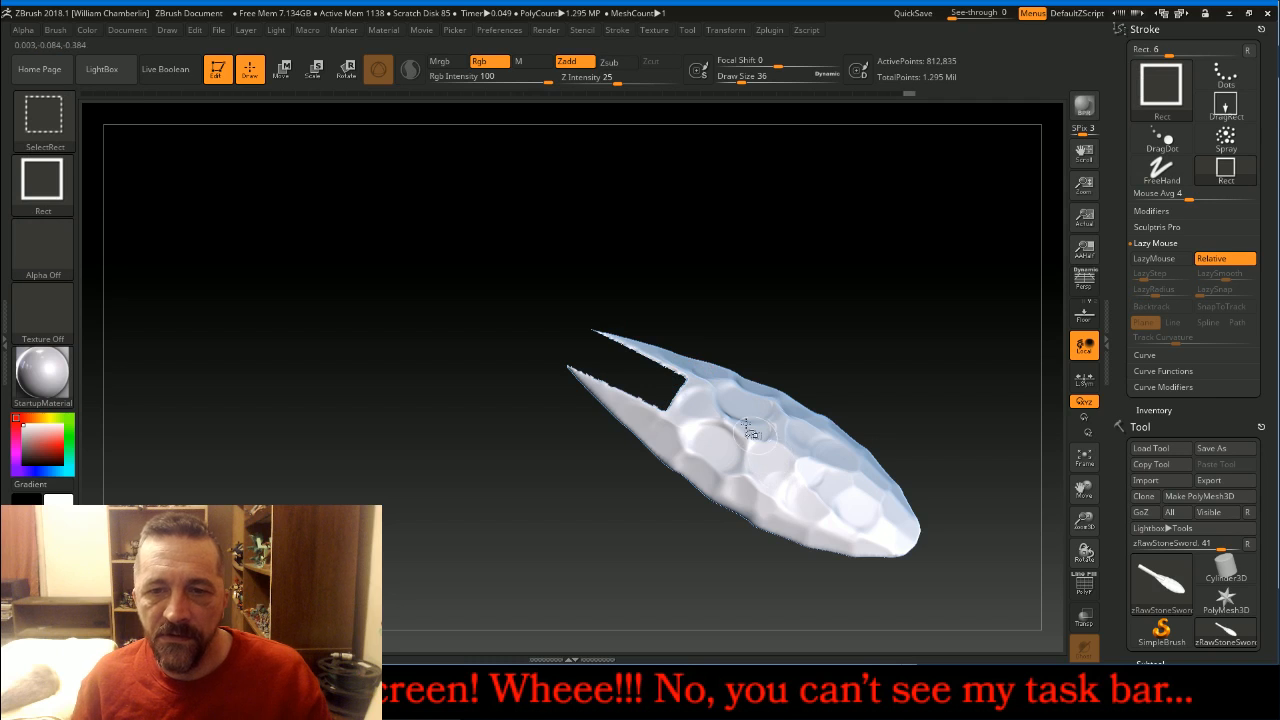
{"action": "left_click_drag", "start_coordinate": [522, 245], "coordinate": [920, 622], "text": "ctrl+shift"}
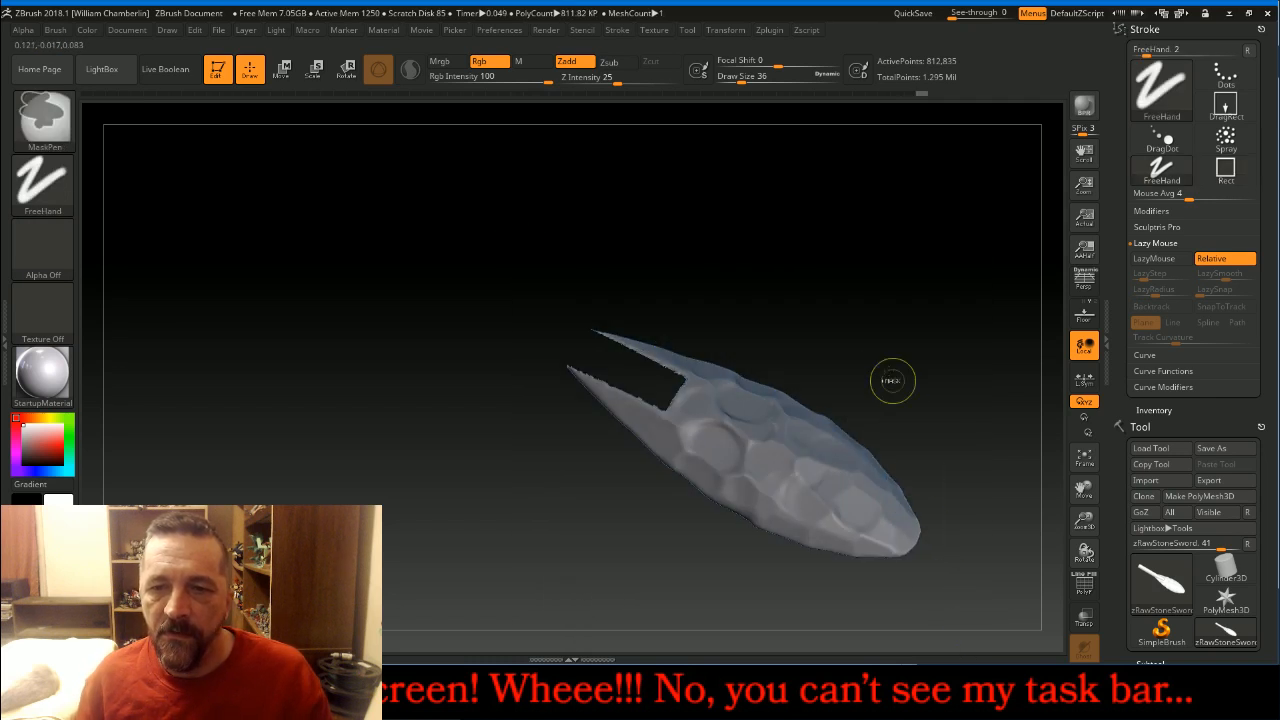
{"action": "left_click", "coordinate": [850, 254], "text": "ctrl+shift"}
- Set the Z intensity to 15 and carve wavy wood-grain grooves lengthwise along the handle's first sides
{"action": "left_click_drag", "start_coordinate": [598, 80], "coordinate": [605, 82]}
{"action": "left_click_drag", "start_coordinate": [366, 223], "coordinate": [566, 347]}
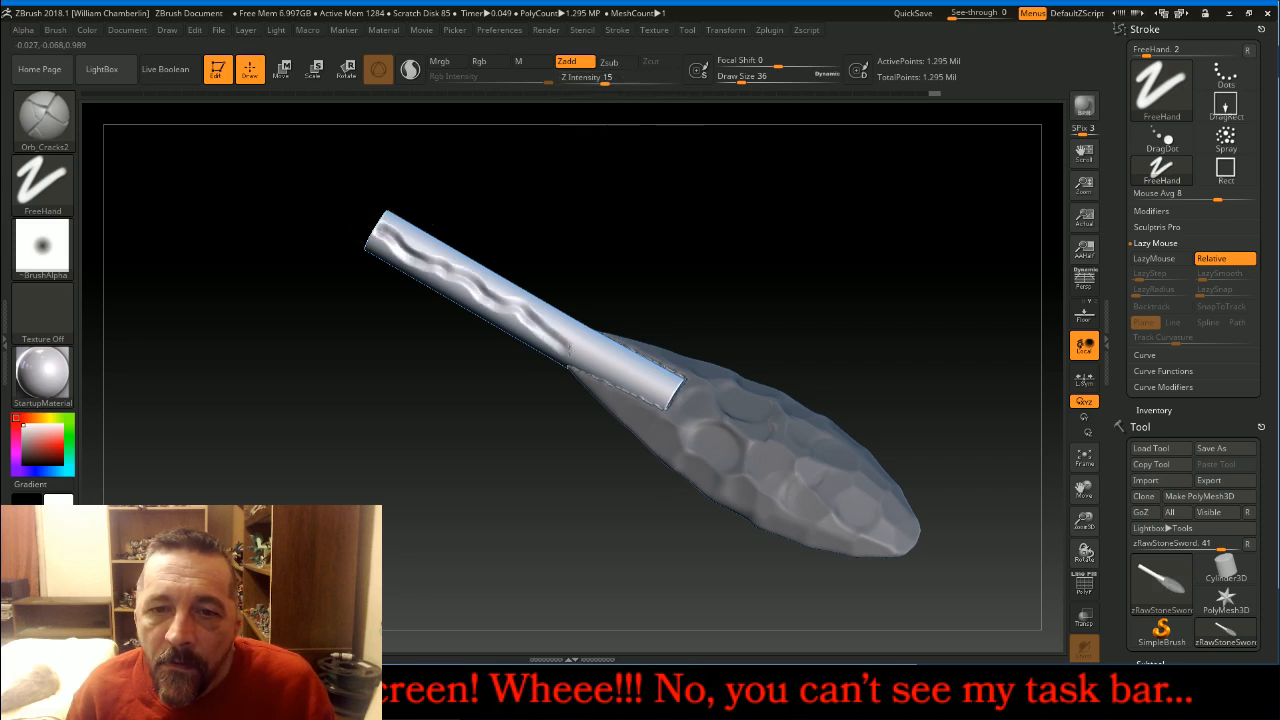
{"action": "left_click_drag", "start_coordinate": [826, 242], "coordinate": [769, 276]}
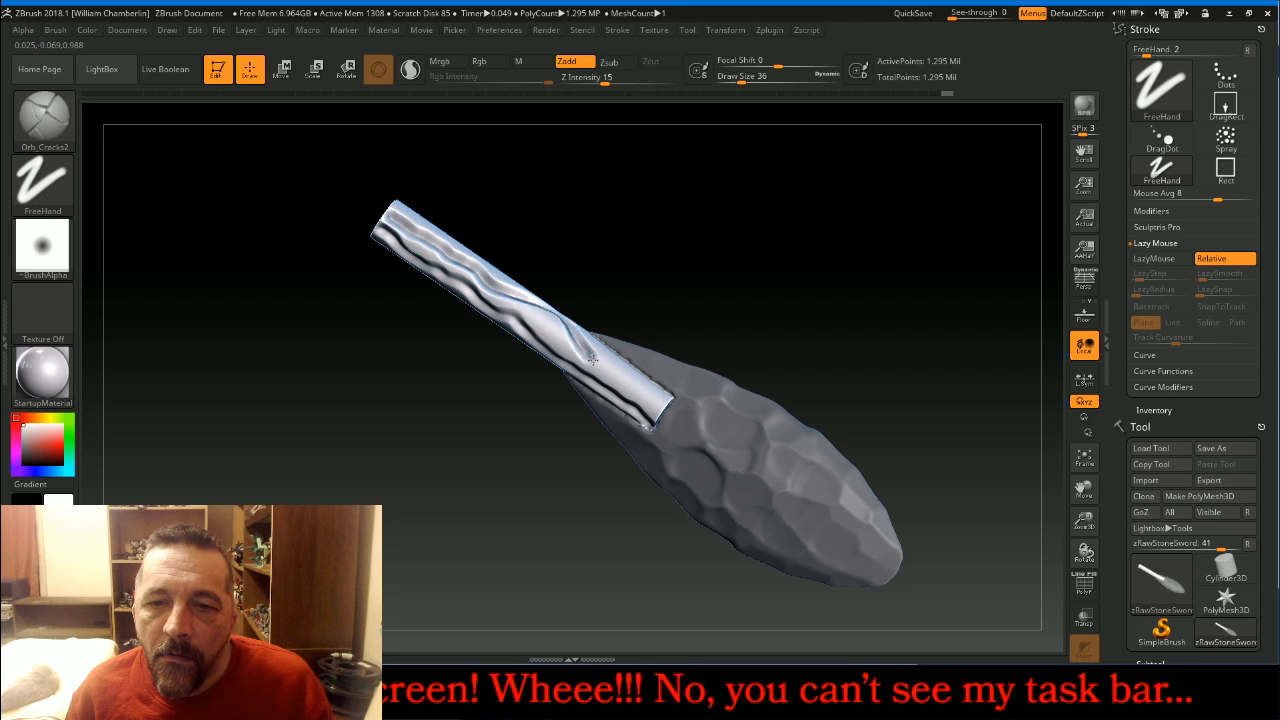
{"action": "mouse_move", "coordinate": [809, 263]}
{"action": "left_mouse_down"}
{"action": "mouse_move", "coordinate": [666, 314]}
{"action": "mouse_move", "coordinate": [607, 235]}
{"action": "mouse_move", "coordinate": [606, 251]}
{"action": "left_mouse_up"}
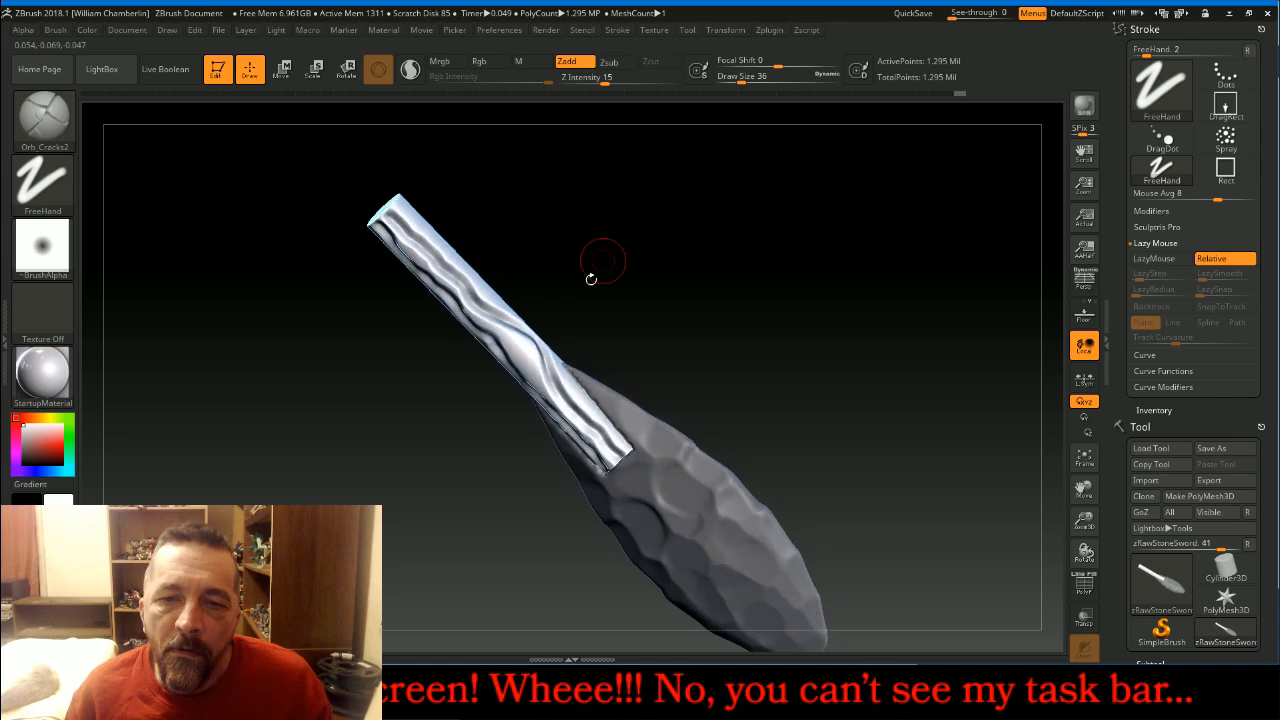
{"action": "left_click_drag", "start_coordinate": [645, 311], "coordinate": [630, 345]}
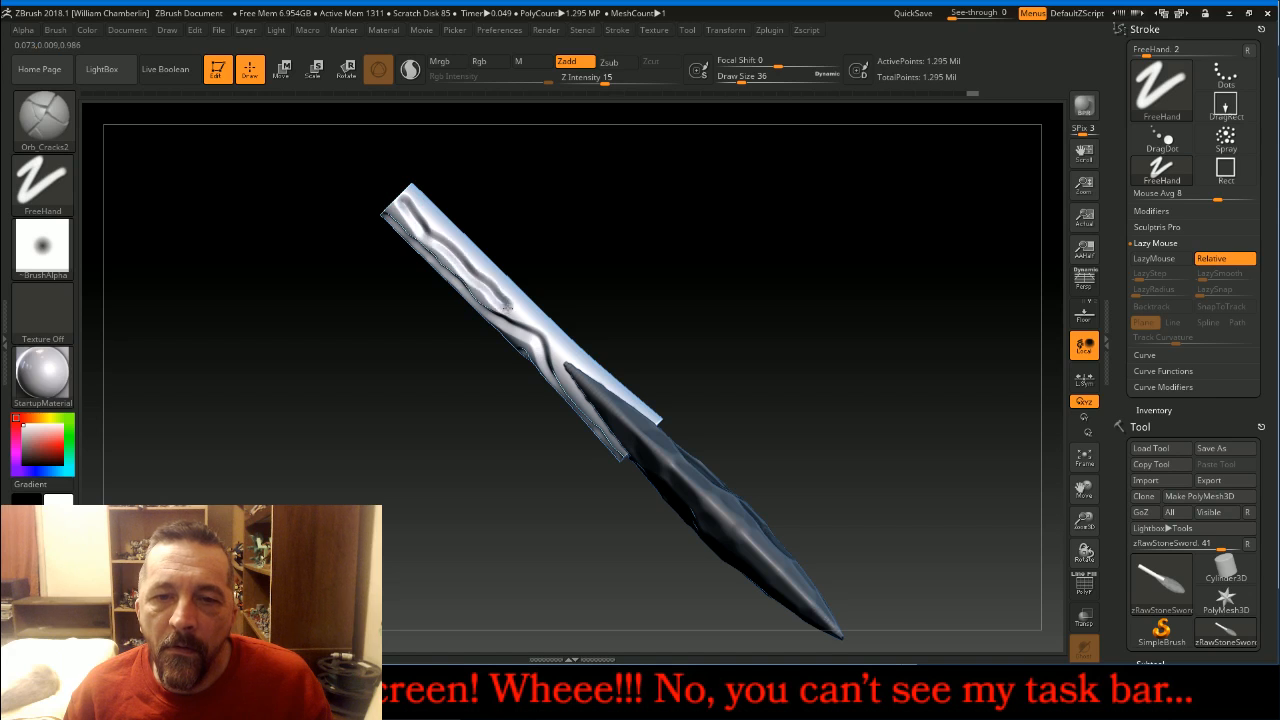
- Carve more wavy lengthwise grooves around the remaining smooth sides of the handle
{"action": "left_click_drag", "start_coordinate": [806, 312], "coordinate": [768, 368]}
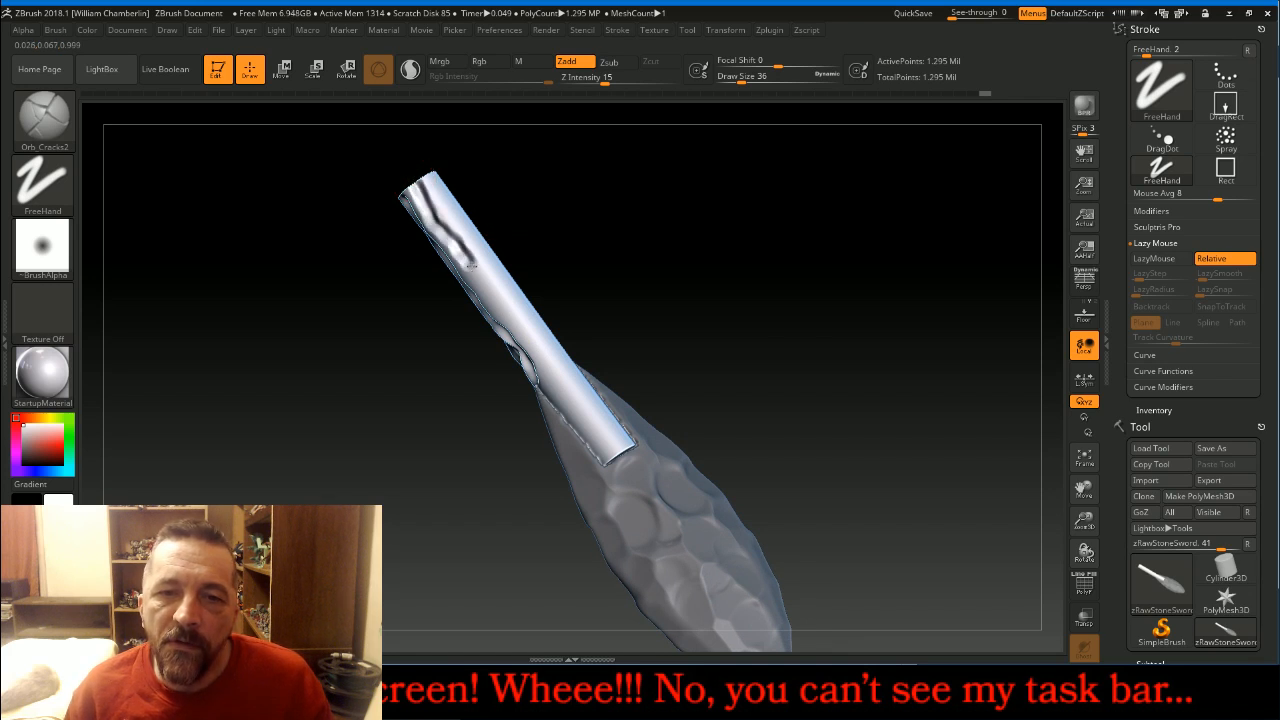
{"action": "left_click_drag", "start_coordinate": [497, 296], "coordinate": [528, 334]}
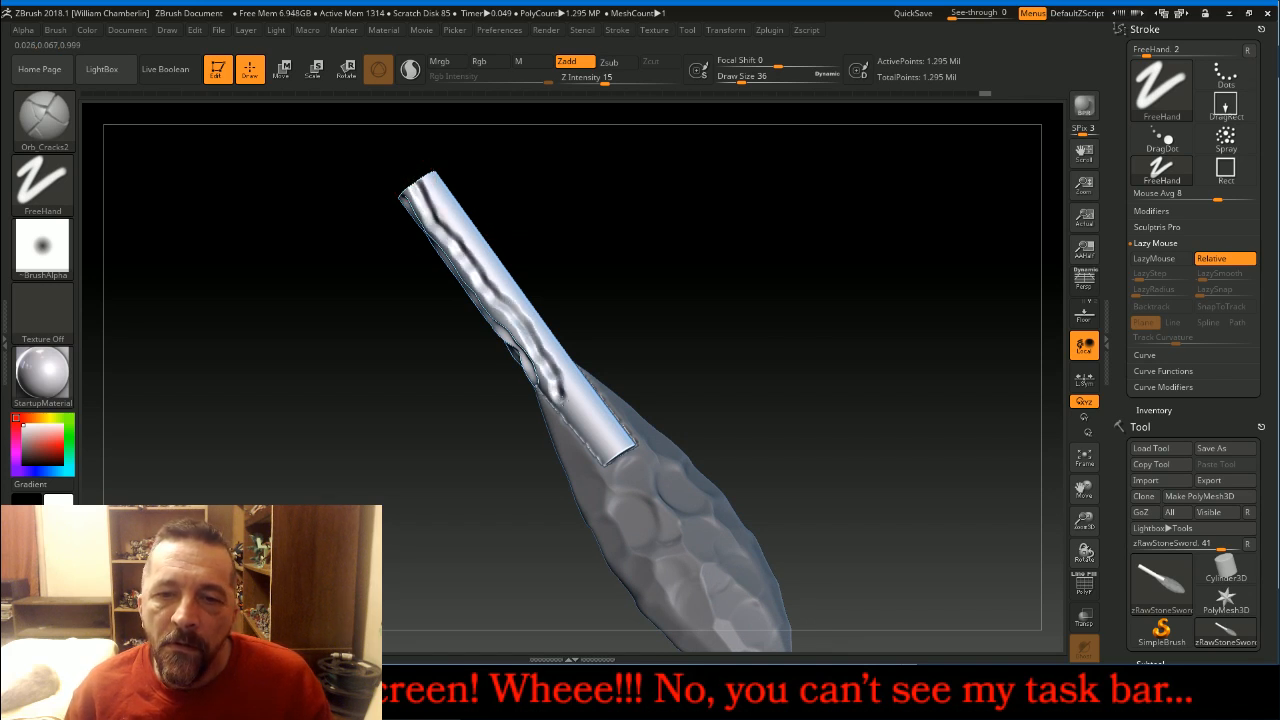
{"action": "left_click_drag", "start_coordinate": [794, 322], "coordinate": [736, 398]}
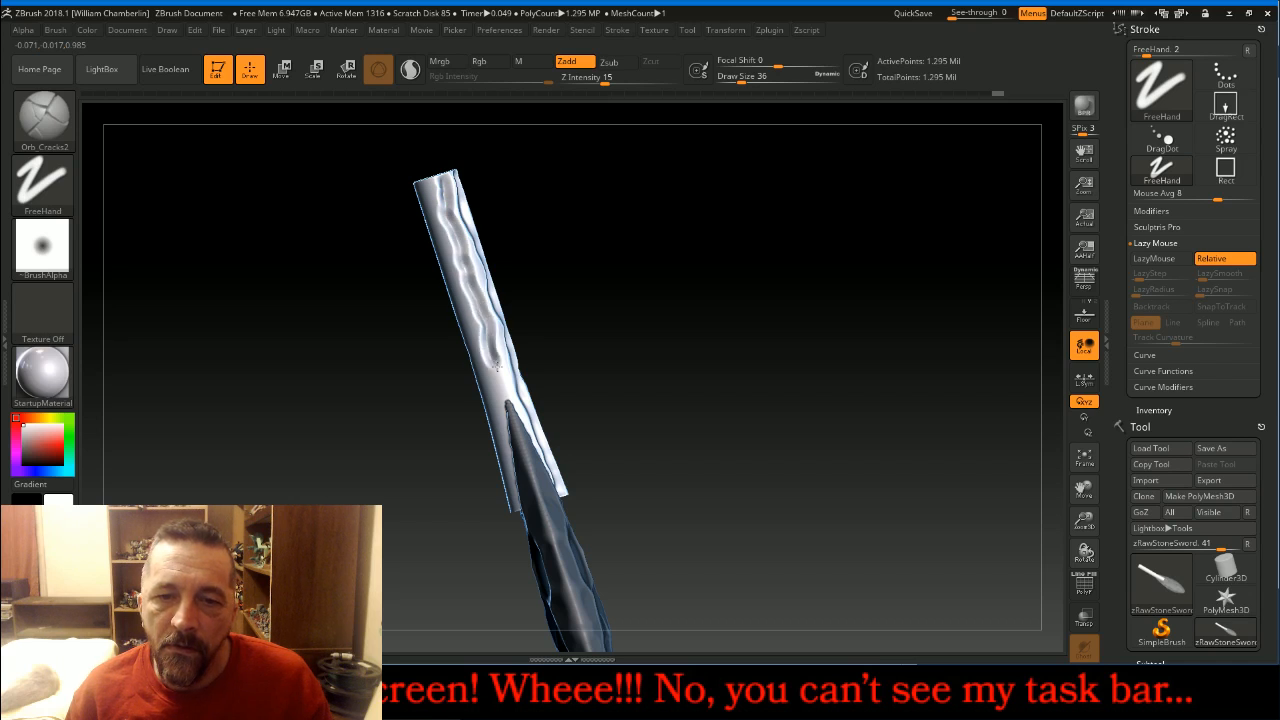
{"action": "left_click_drag", "start_coordinate": [709, 397], "coordinate": [623, 320]}
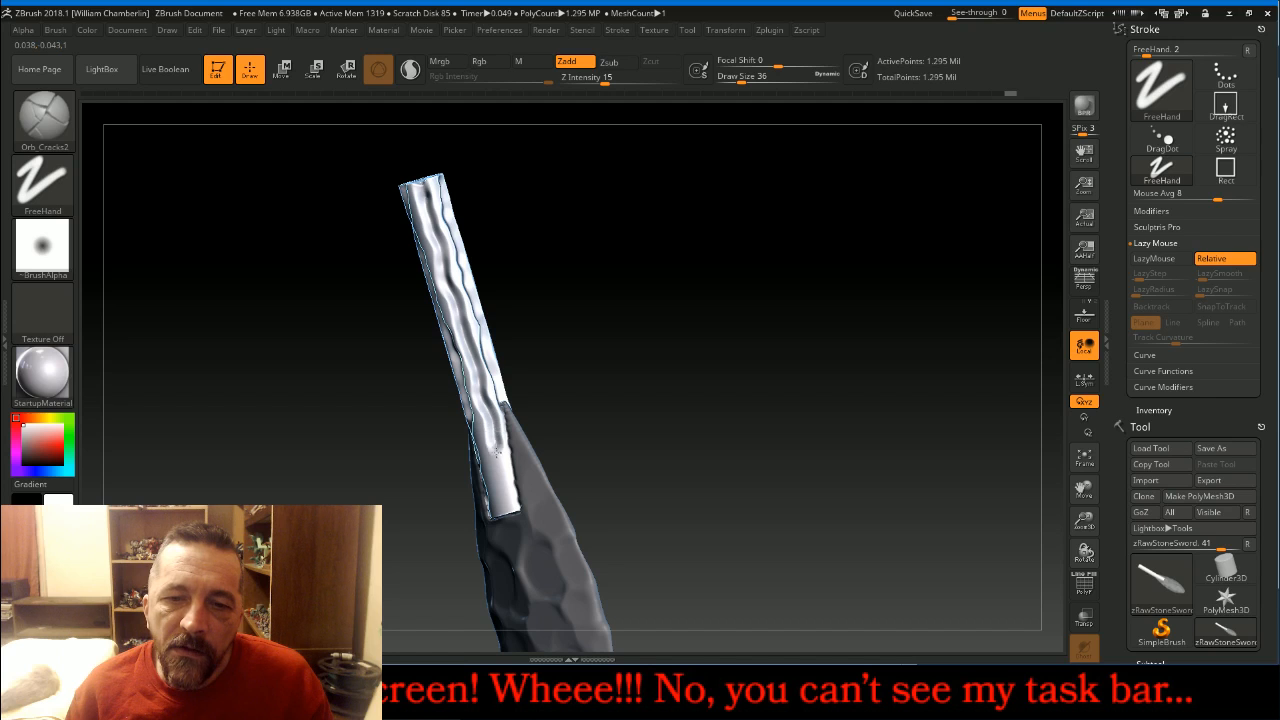
- Thicken the grooved handle with repeated passes of the Inflate deformation at 1
{"action": "left_click_drag", "start_coordinate": [780, 289], "coordinate": [757, 343]}
{"action": "left_click_drag", "start_coordinate": [1084, 487], "coordinate": [1072, 526]}
{"action": "scroll", "coordinate": [1263, 410], "scroll_direction": "down", "scroll_amount": 10}
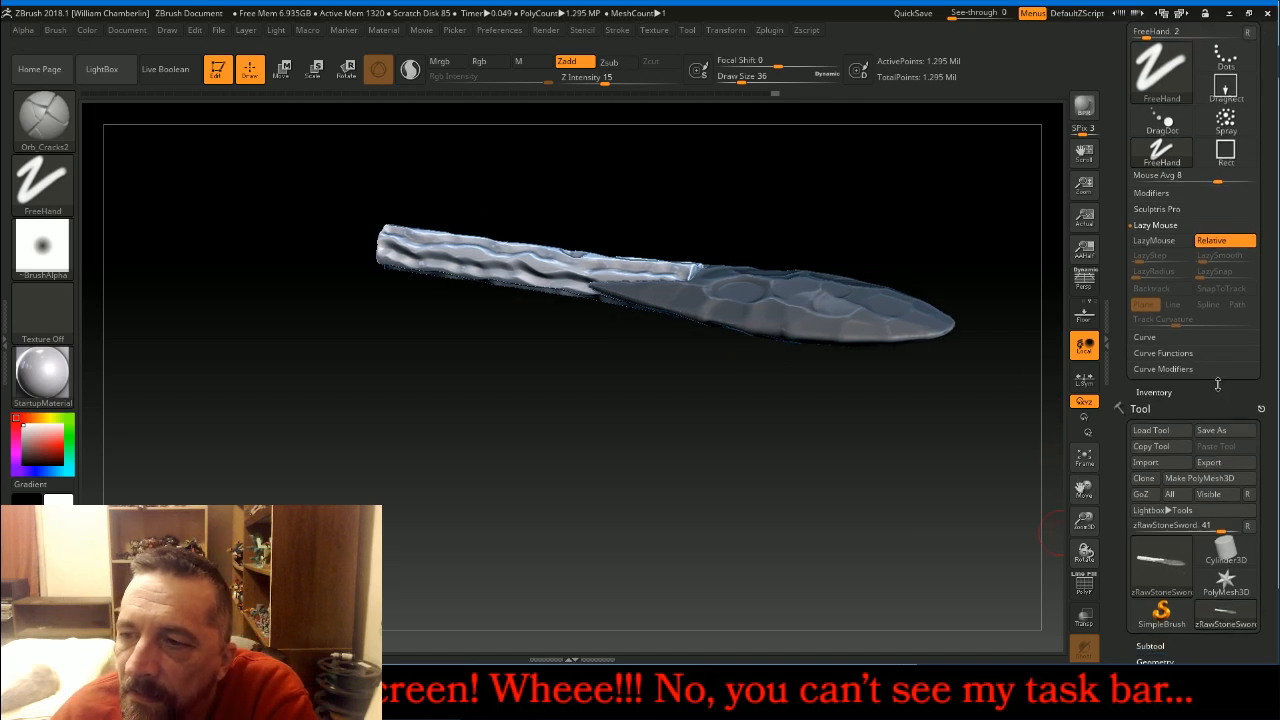
{"action": "scroll", "coordinate": [1263, 410], "scroll_direction": "down", "scroll_amount": 4}
{"action": "left_click_drag", "start_coordinate": [1011, 509], "coordinate": [905, 558]}
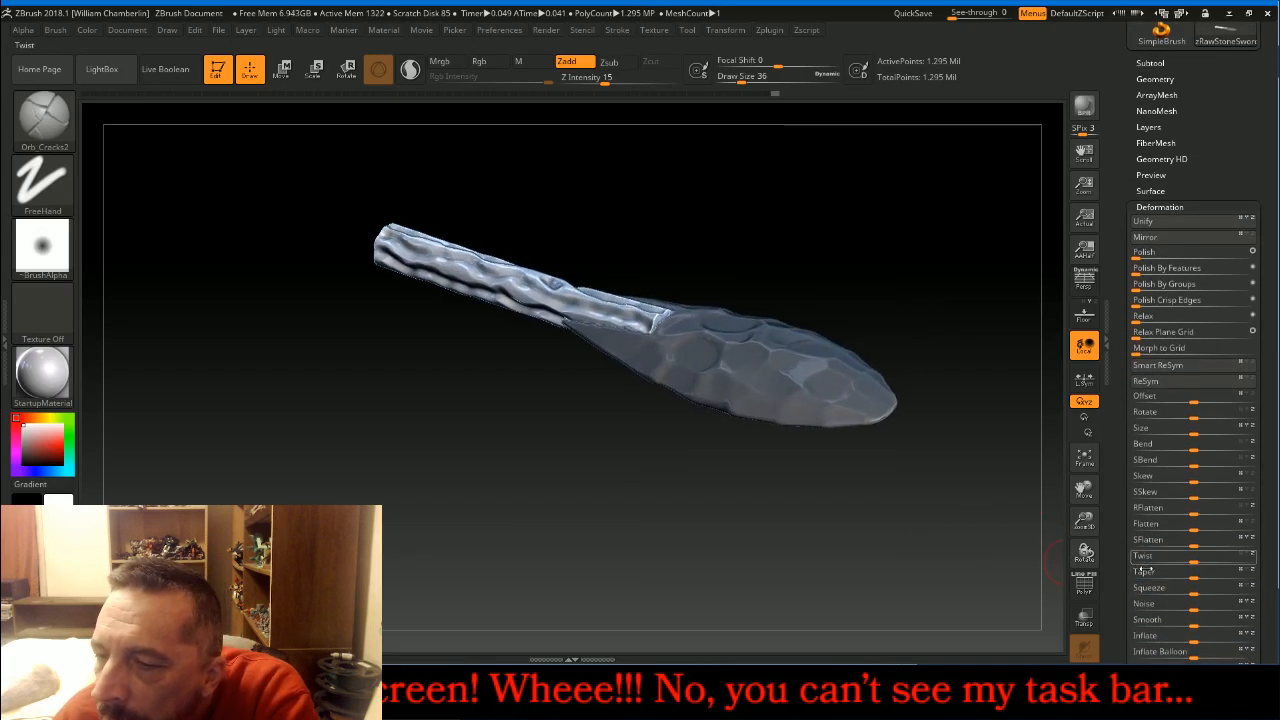
{"action": "type", "text": "1"}
{"action": "key", "text": "Return"}
{"action": "left_click", "coordinate": [1137, 637]}
{"action": "type", "text": "1"}
{"action": "key", "text": "Return"}
{"action": "left_click", "coordinate": [1137, 637]}
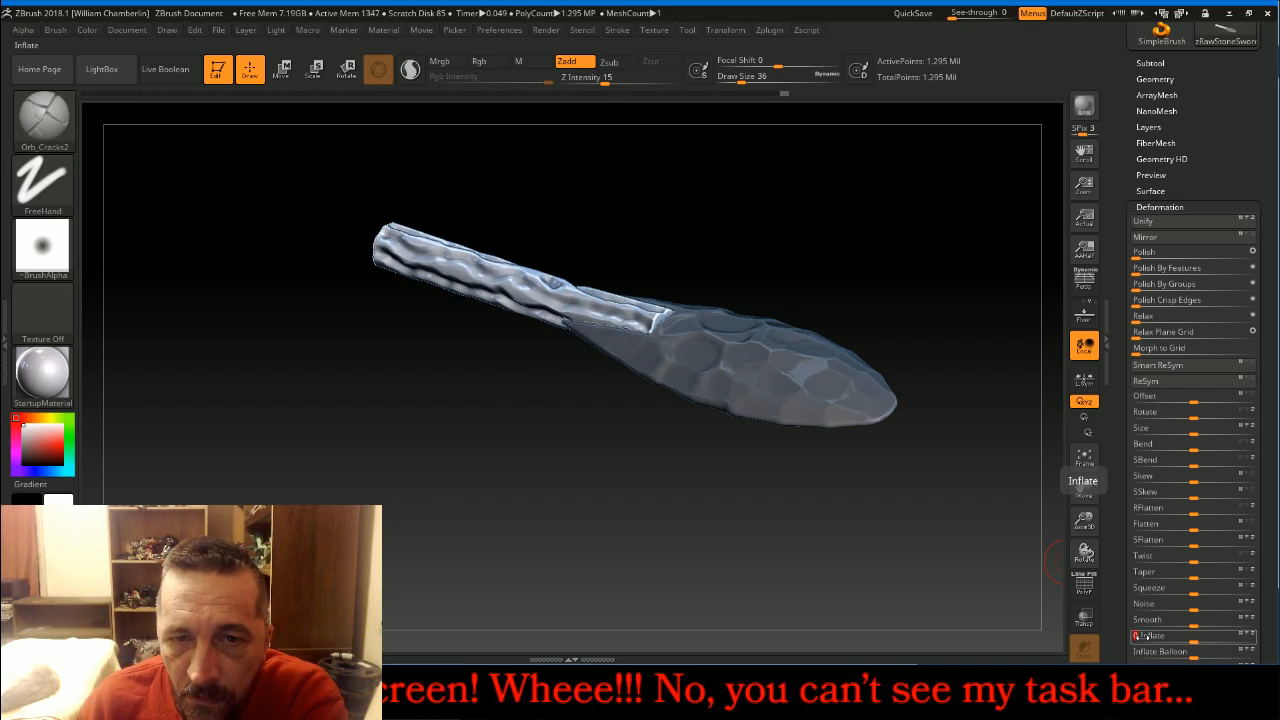
{"action": "key", "text": "Return"}
{"action": "left_click", "coordinate": [1142, 637]}
{"action": "type", "text": "1"}
{"action": "key", "text": "Return"}
{"action": "left_click", "coordinate": [1142, 637]}
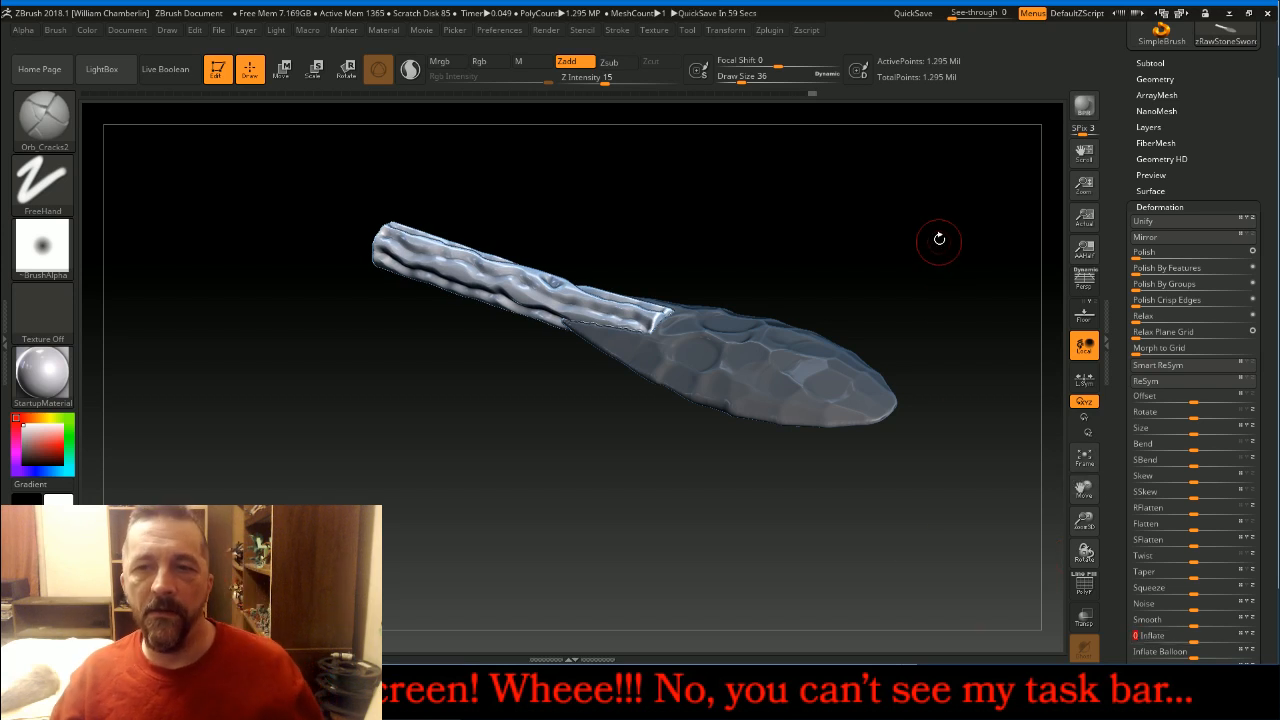
- Clear the mask from the blade
{"action": "left_click_drag", "start_coordinate": [940, 246], "coordinate": [971, 289], "text": "ctrl"}
{"action": "left_click_drag", "start_coordinate": [908, 256], "coordinate": [871, 253]}
{"action": "scroll", "coordinate": [1112, 193], "scroll_direction": "up", "scroll_amount": 3}
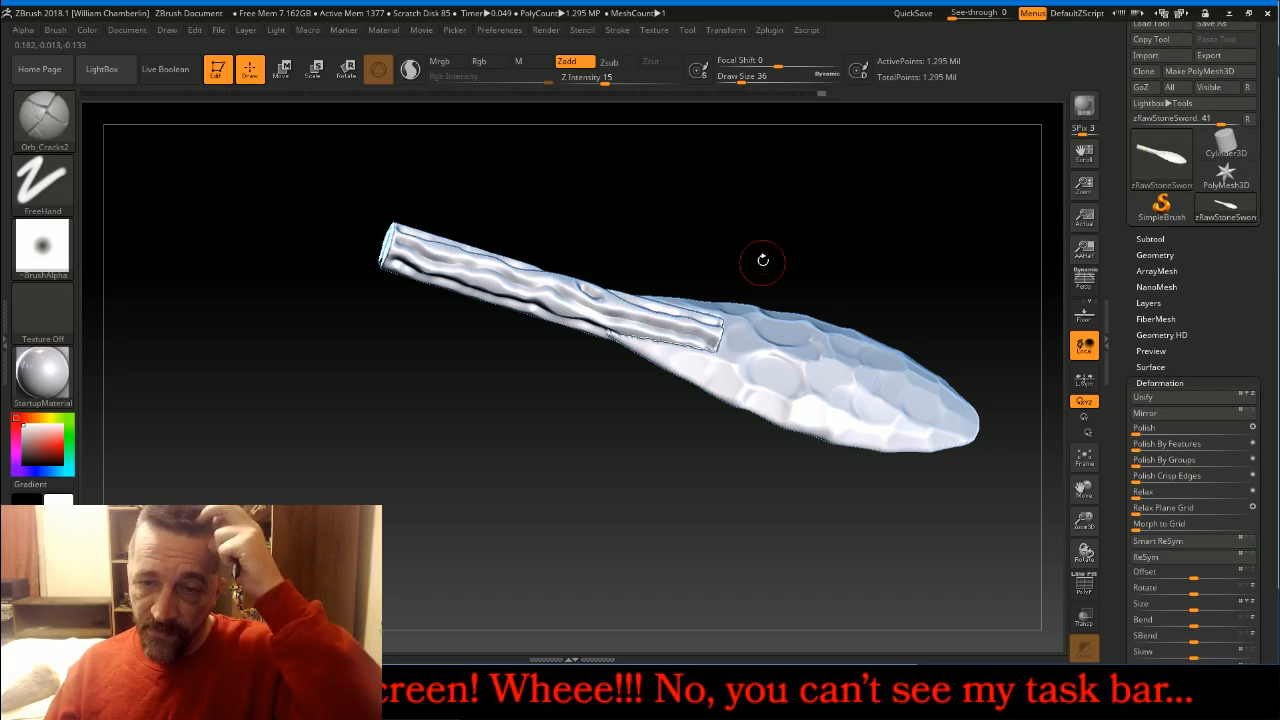
- Choose the Rope_Brush, set its draw size to 9 and show the brush's depth settings
{"action": "left_click", "coordinate": [52, 122]}
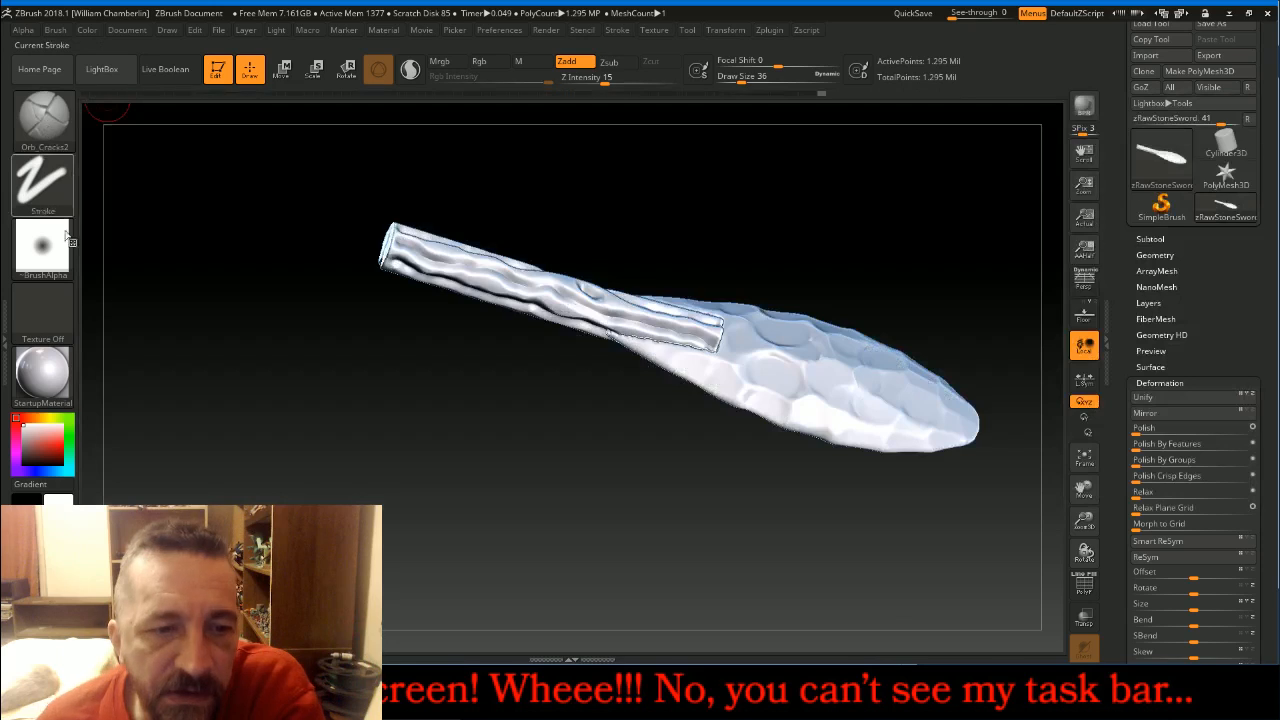
{"action": "left_click", "coordinate": [44, 116]}
{"action": "left_click", "coordinate": [122, 383]}
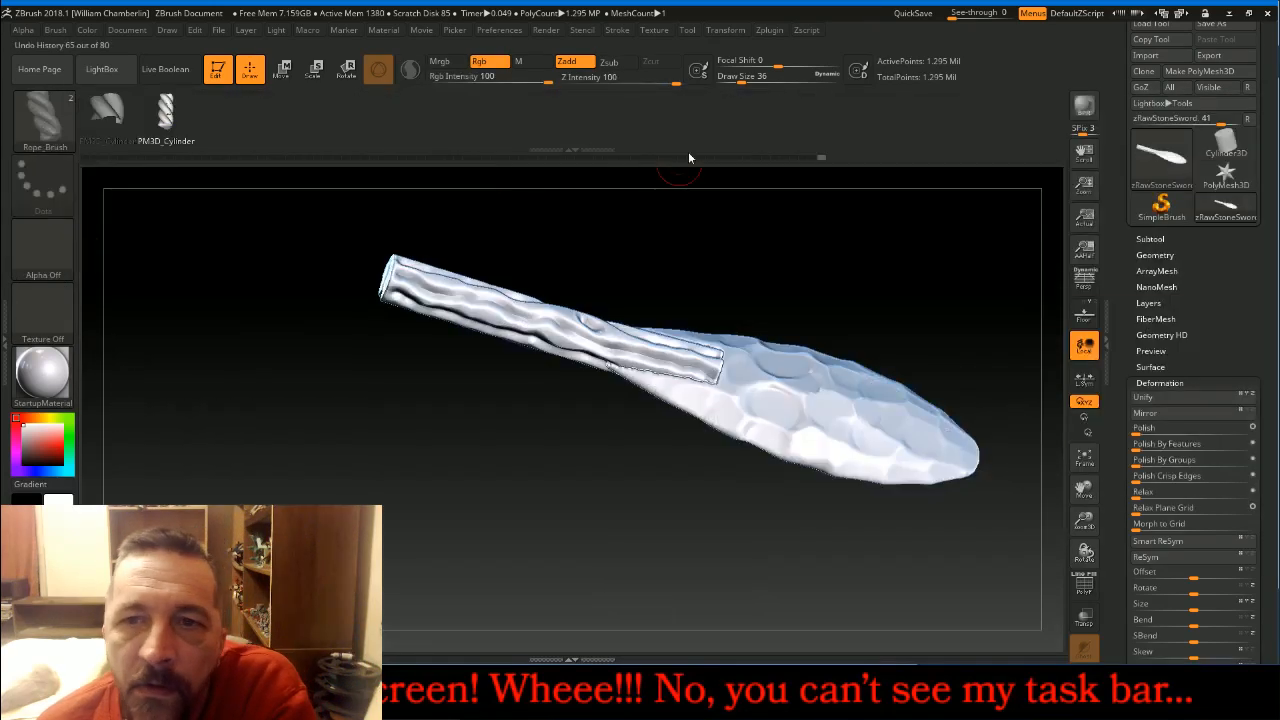
{"action": "left_click_drag", "start_coordinate": [741, 80], "coordinate": [733, 80]}
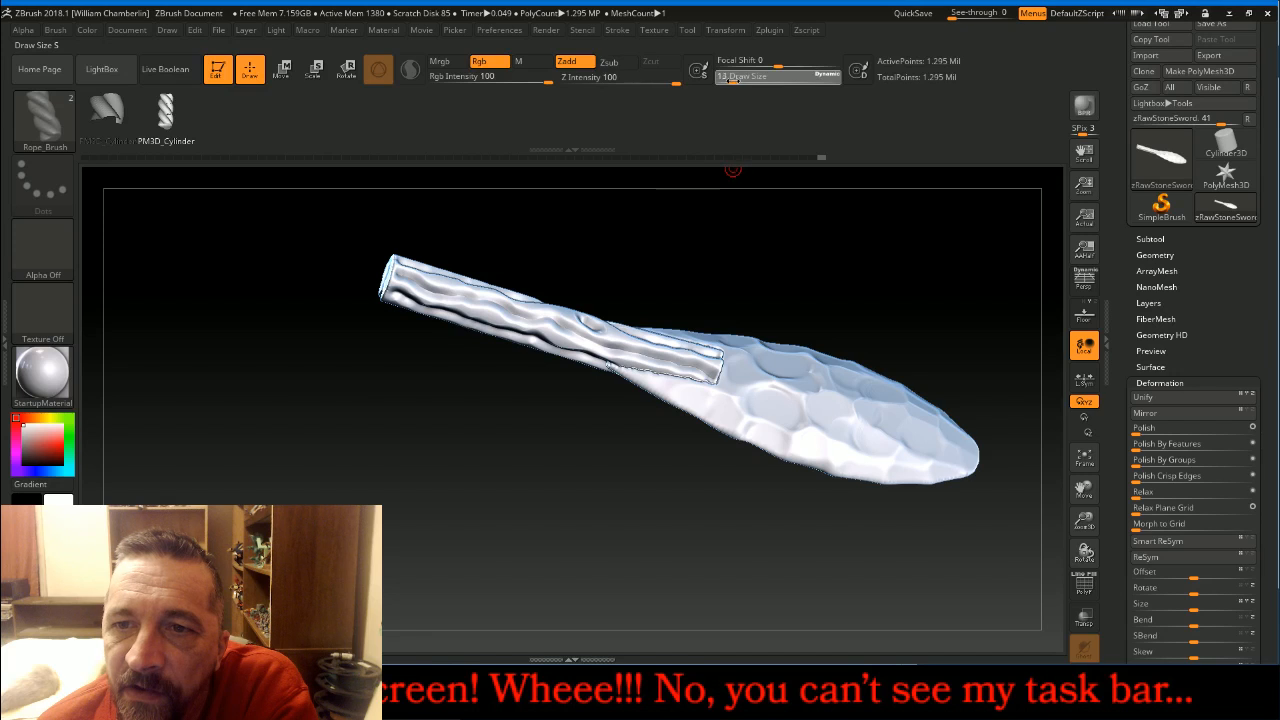
{"action": "left_click_drag", "start_coordinate": [1082, 490], "coordinate": [906, 471]}
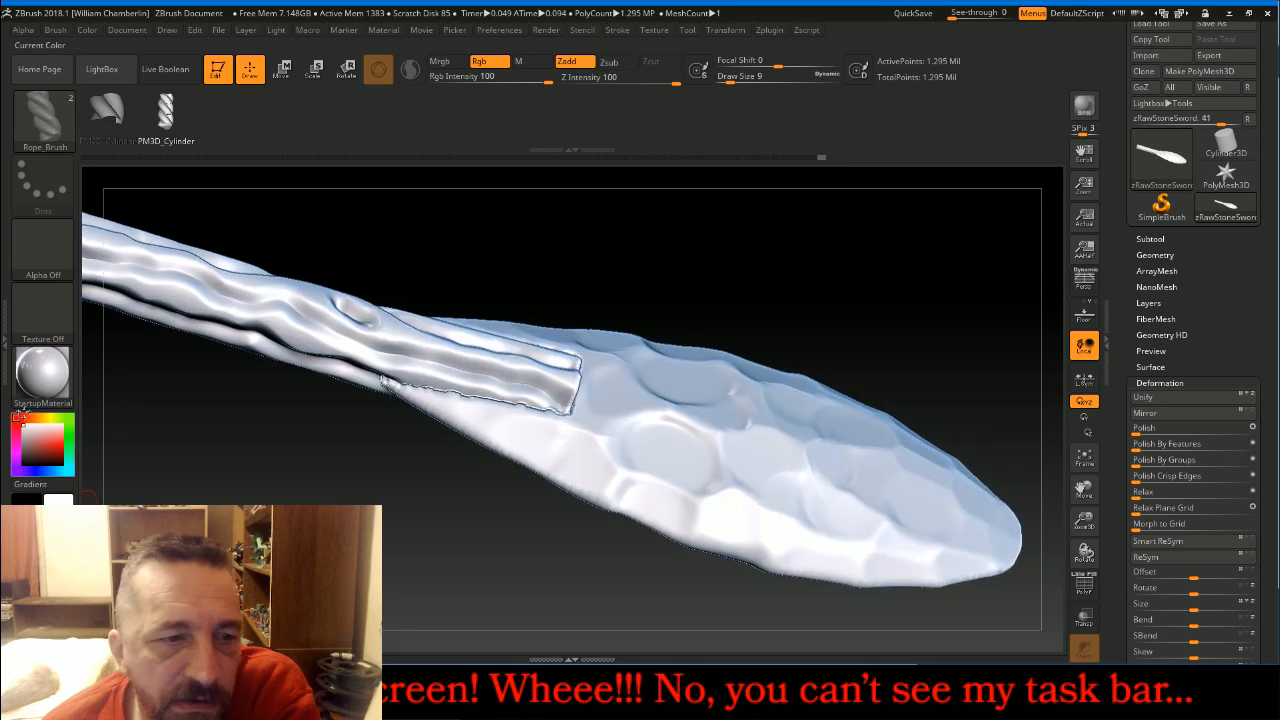
{"action": "left_click", "coordinate": [8, 333]}
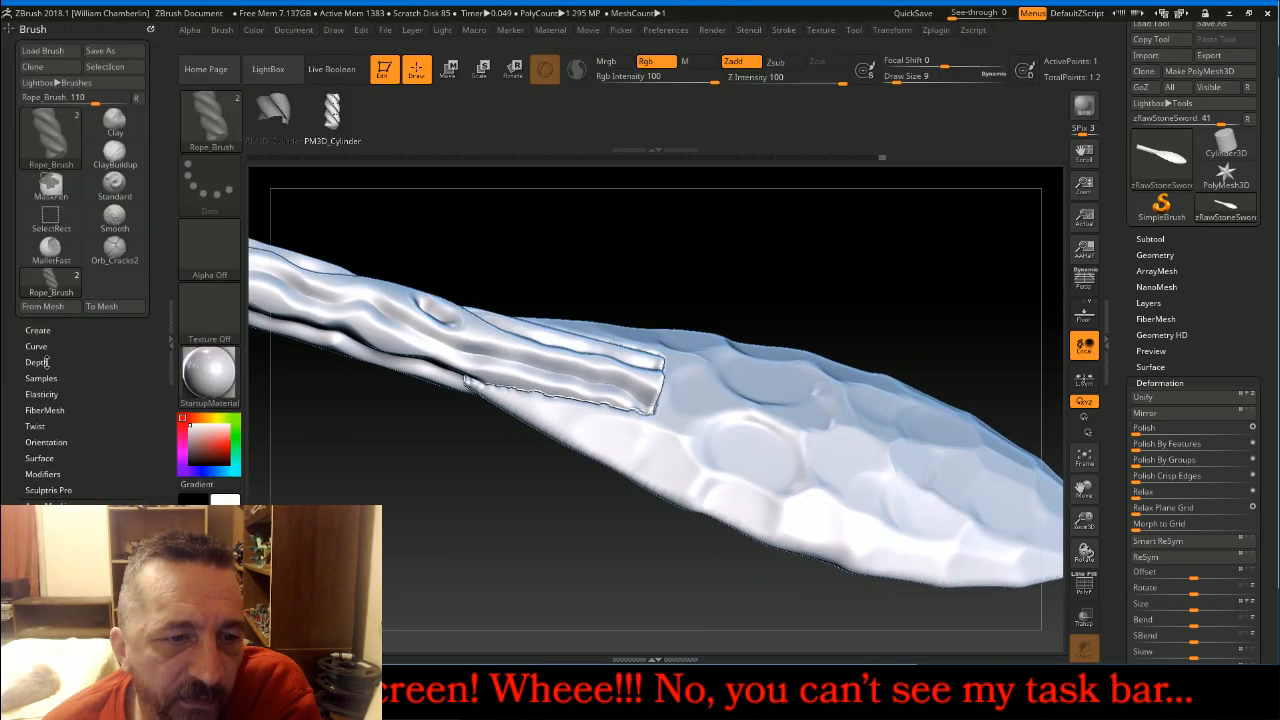
{"action": "left_click", "coordinate": [40, 362]}
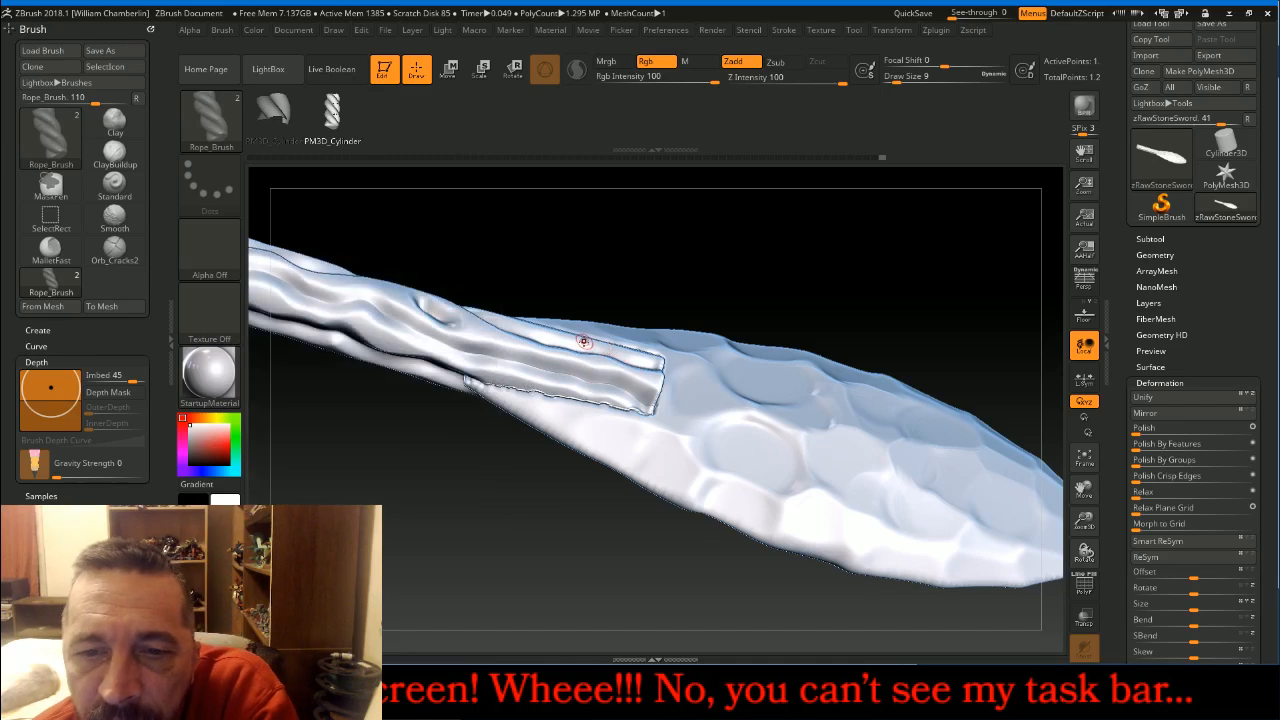
- Try to wrap a rope around the joint between handle and blade, passing over both blade edges
{"action": "left_click_drag", "start_coordinate": [650, 319], "coordinate": [622, 329]}
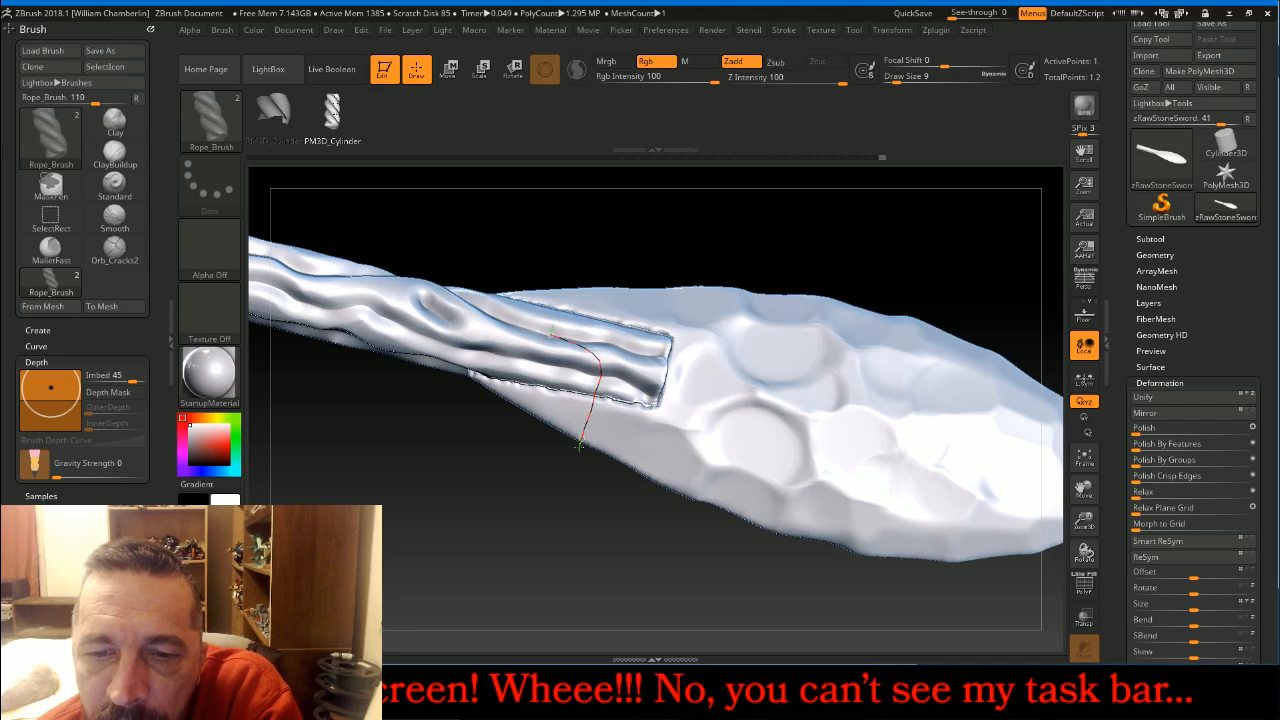
{"action": "left_click_drag", "start_coordinate": [580, 444], "coordinate": [581, 446]}
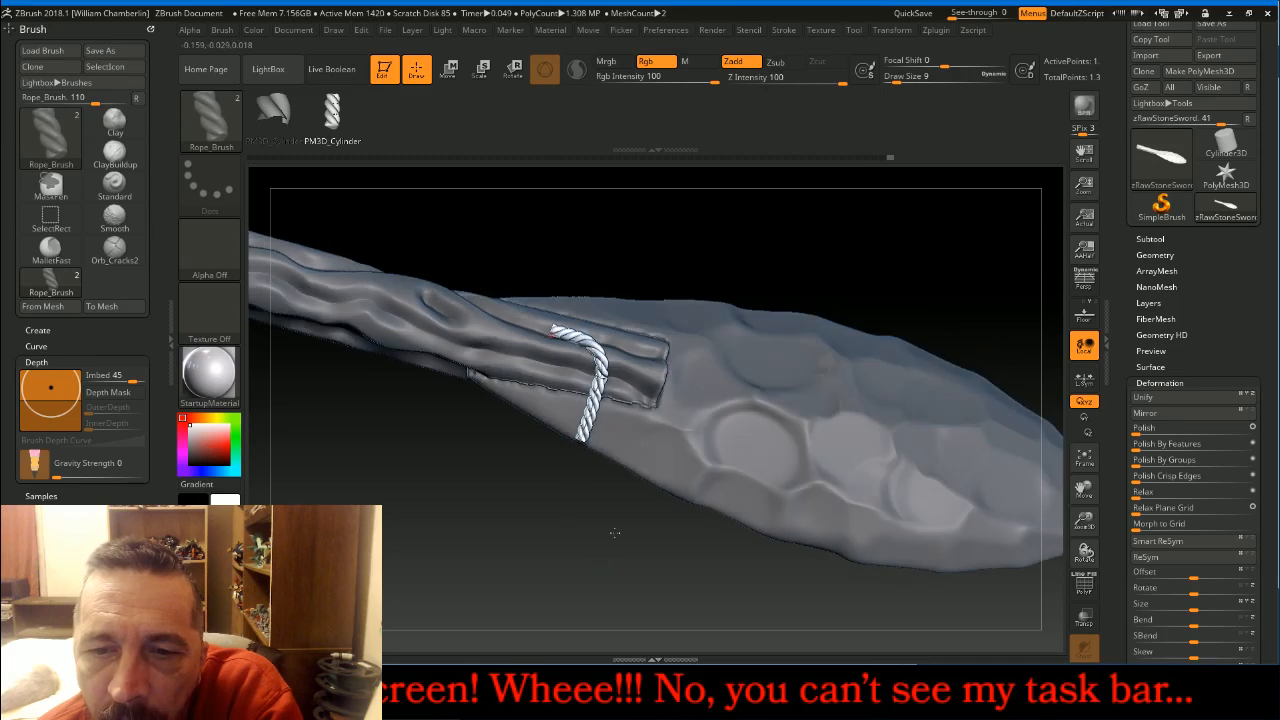
{"action": "left_click_drag", "start_coordinate": [615, 533], "coordinate": [766, 371]}
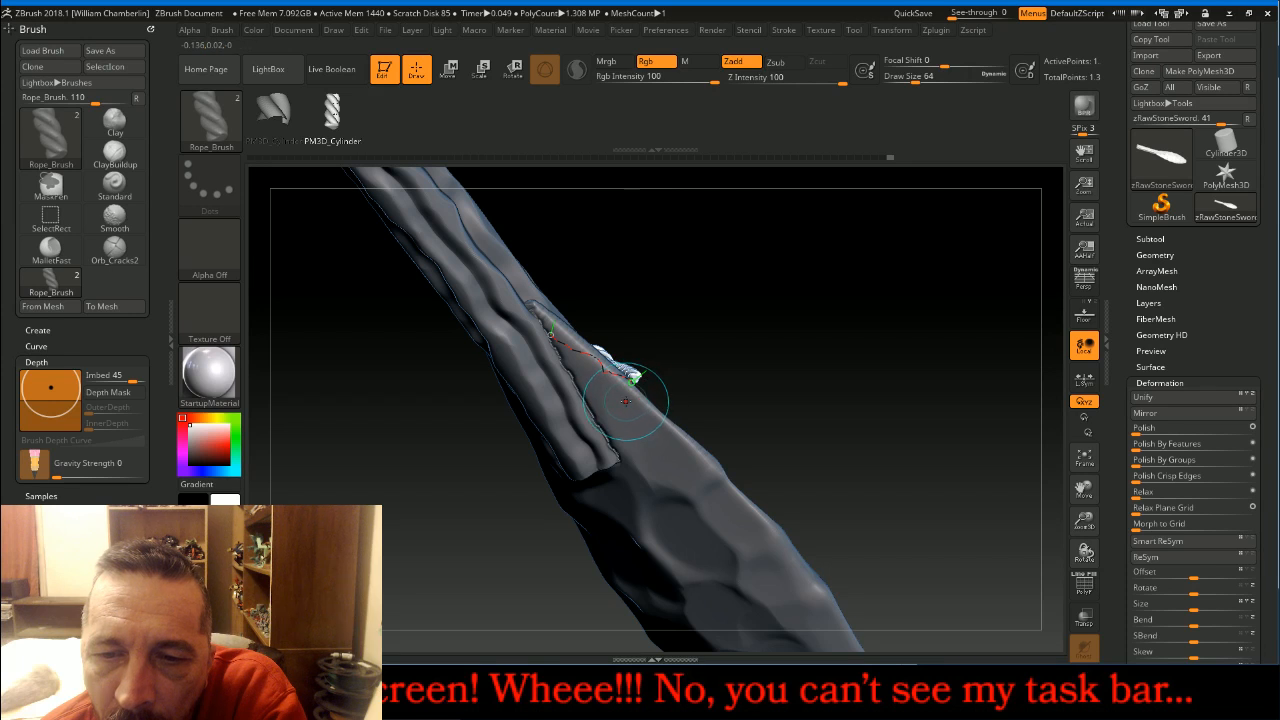
{"action": "left_click", "coordinate": [625, 402]}
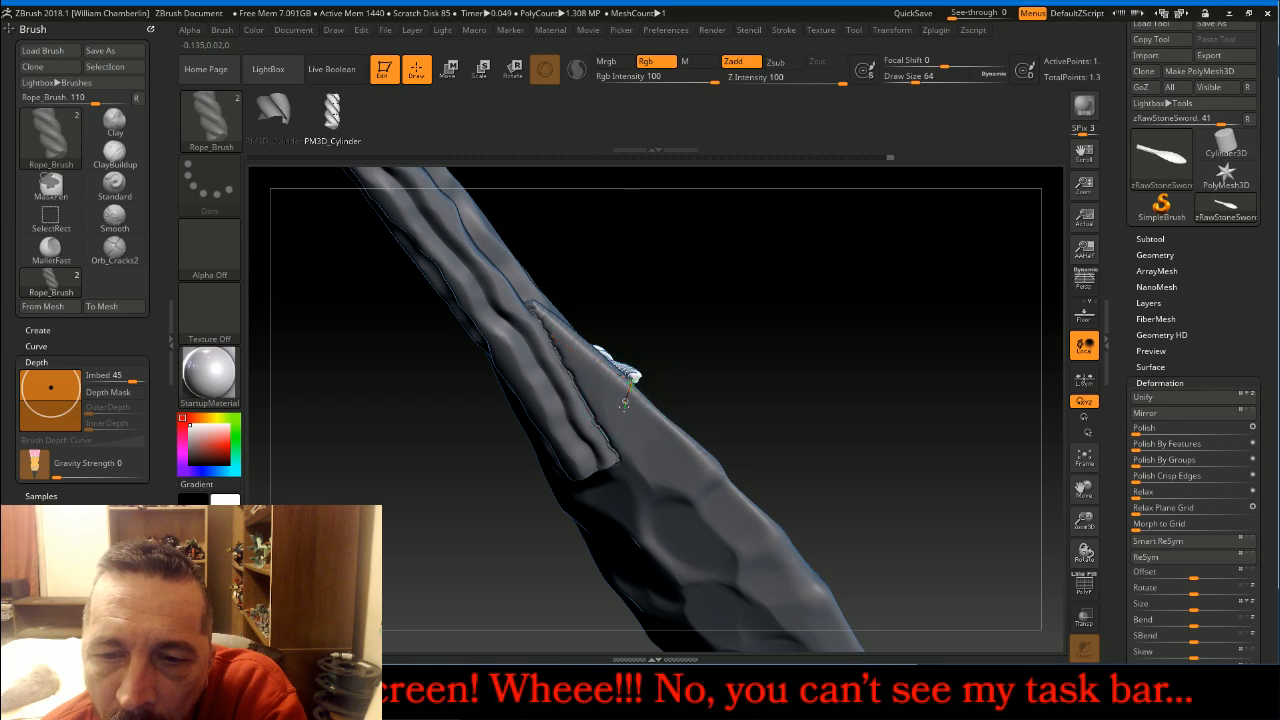
{"action": "left_click_drag", "start_coordinate": [542, 457], "coordinate": [536, 460]}
{"action": "left_click_drag", "start_coordinate": [899, 356], "coordinate": [986, 291]}
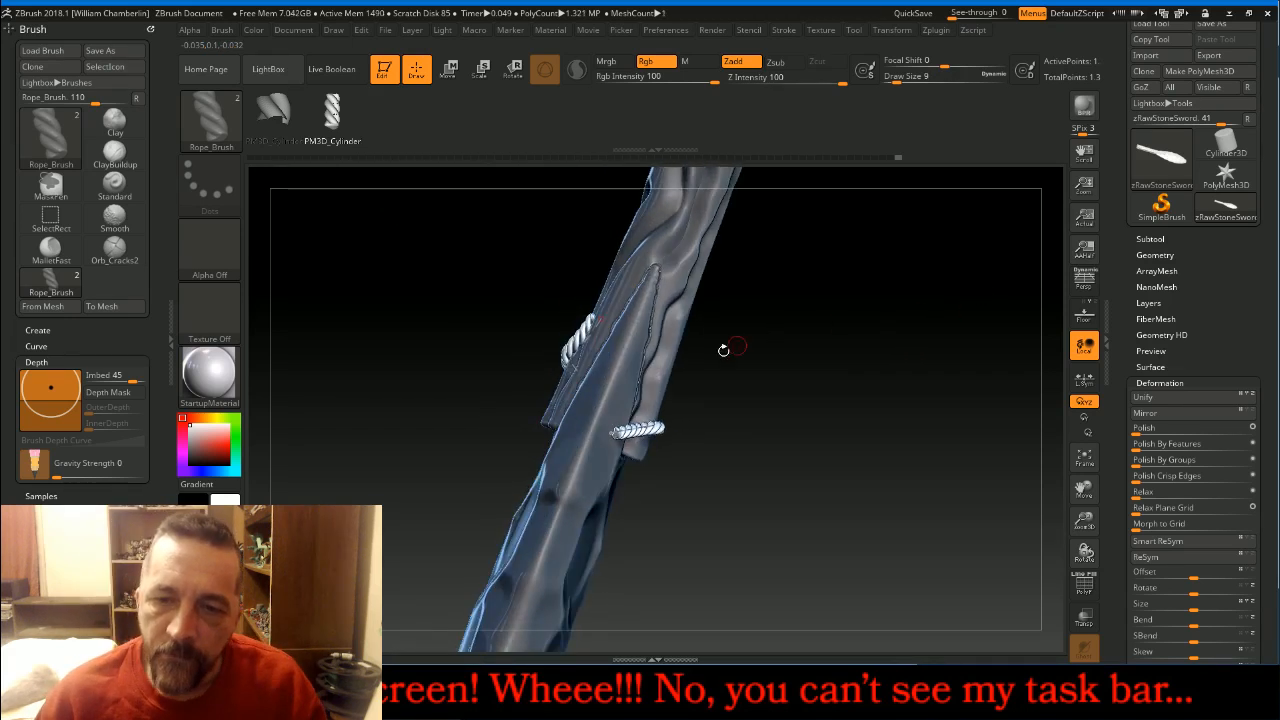
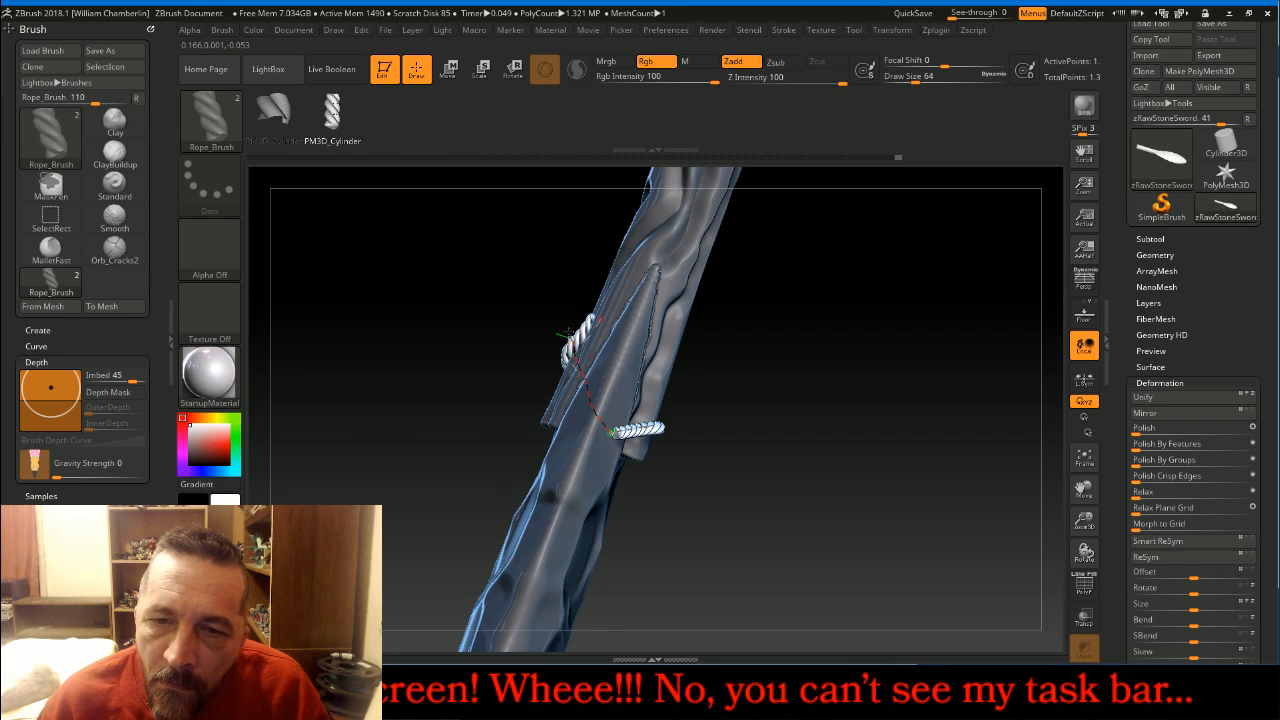
{"action": "left_click_drag", "start_coordinate": [568, 328], "coordinate": [567, 325]}
{"action": "mouse_move", "coordinate": [519, 265]}
{"action": "left_mouse_down"}
{"action": "mouse_move", "coordinate": [636, 320]}
{"action": "mouse_move", "coordinate": [490, 384]}
{"action": "left_mouse_up"}
{"action": "left_click_drag", "start_coordinate": [768, 332], "coordinate": [734, 349]}
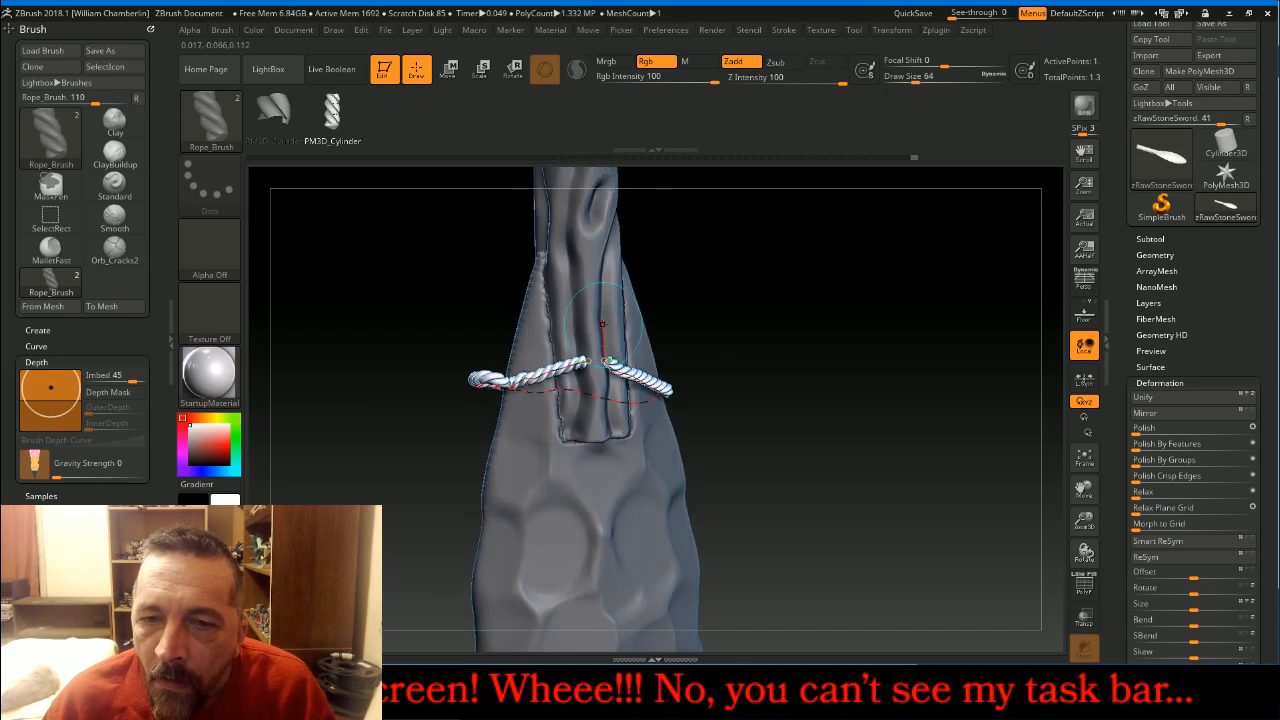
- Try to shape the rope's loose end over the handle, and undo the whole rope wrap
{"action": "key", "text": "ctrl"}
{"action": "key", "text": "ctrl+z"}
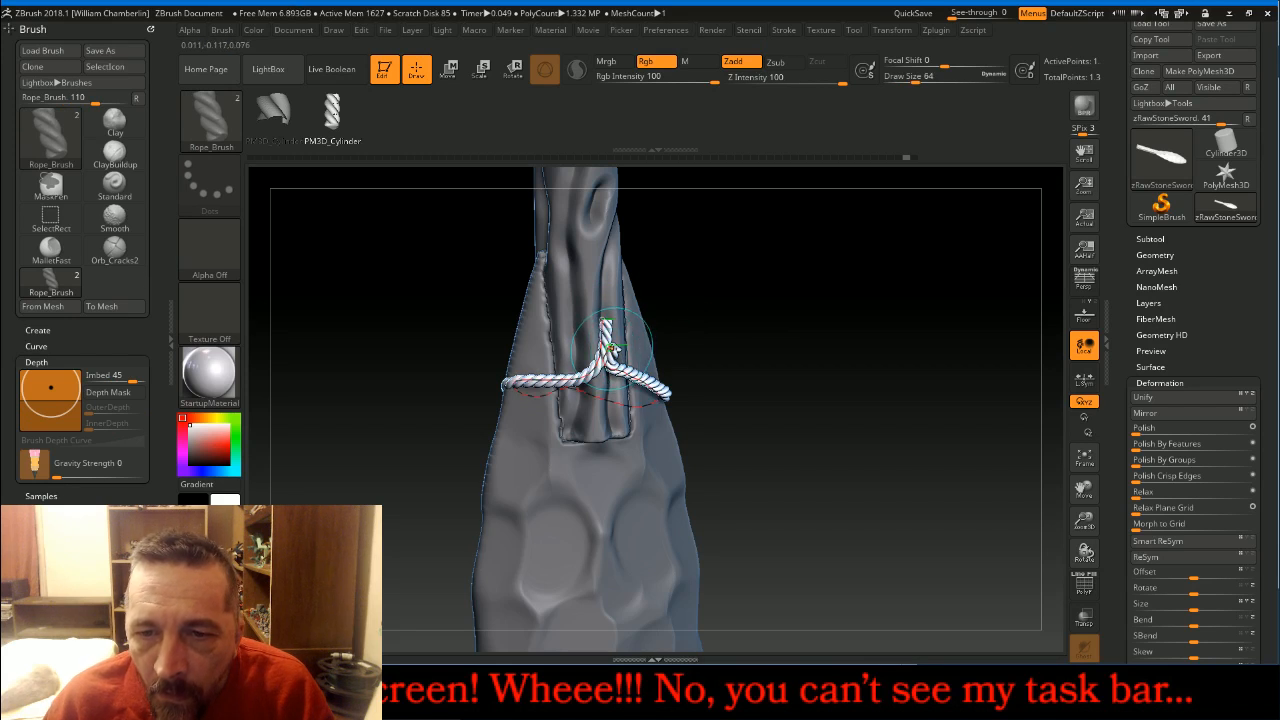
{"action": "left_click_drag", "start_coordinate": [612, 348], "coordinate": [611, 350]}
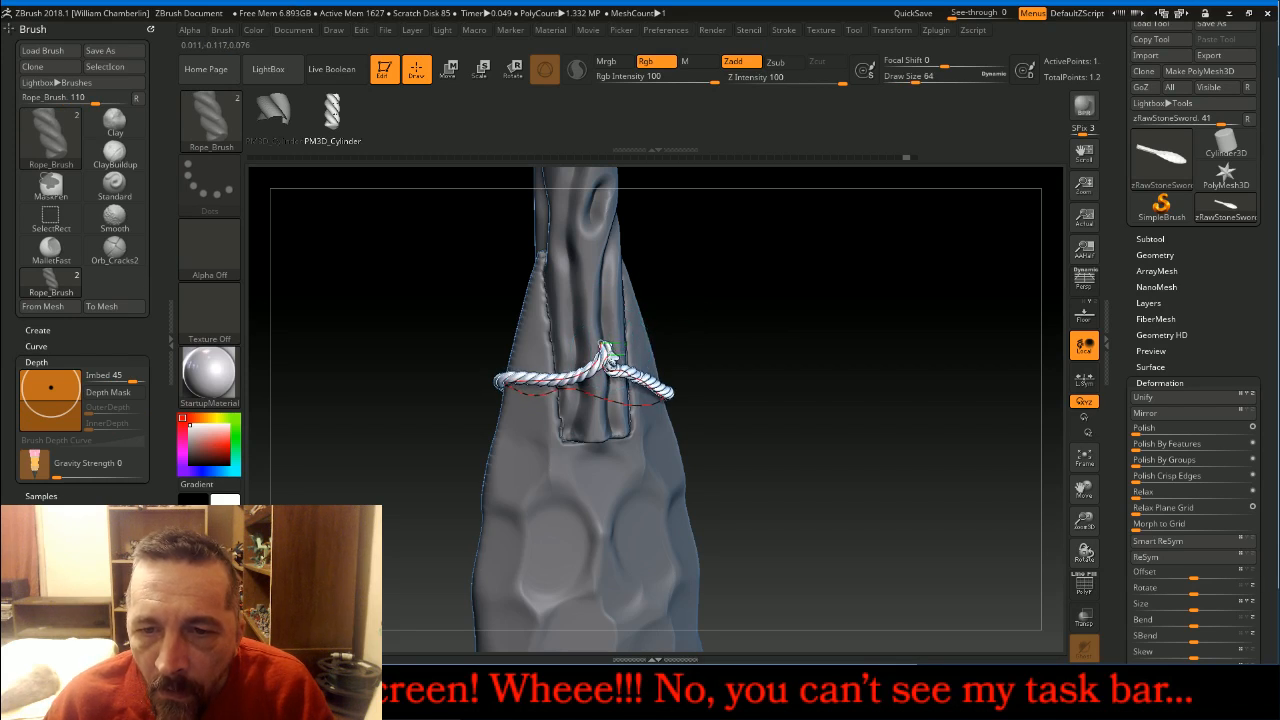
{"action": "left_click_drag", "start_coordinate": [766, 340], "coordinate": [811, 334]}
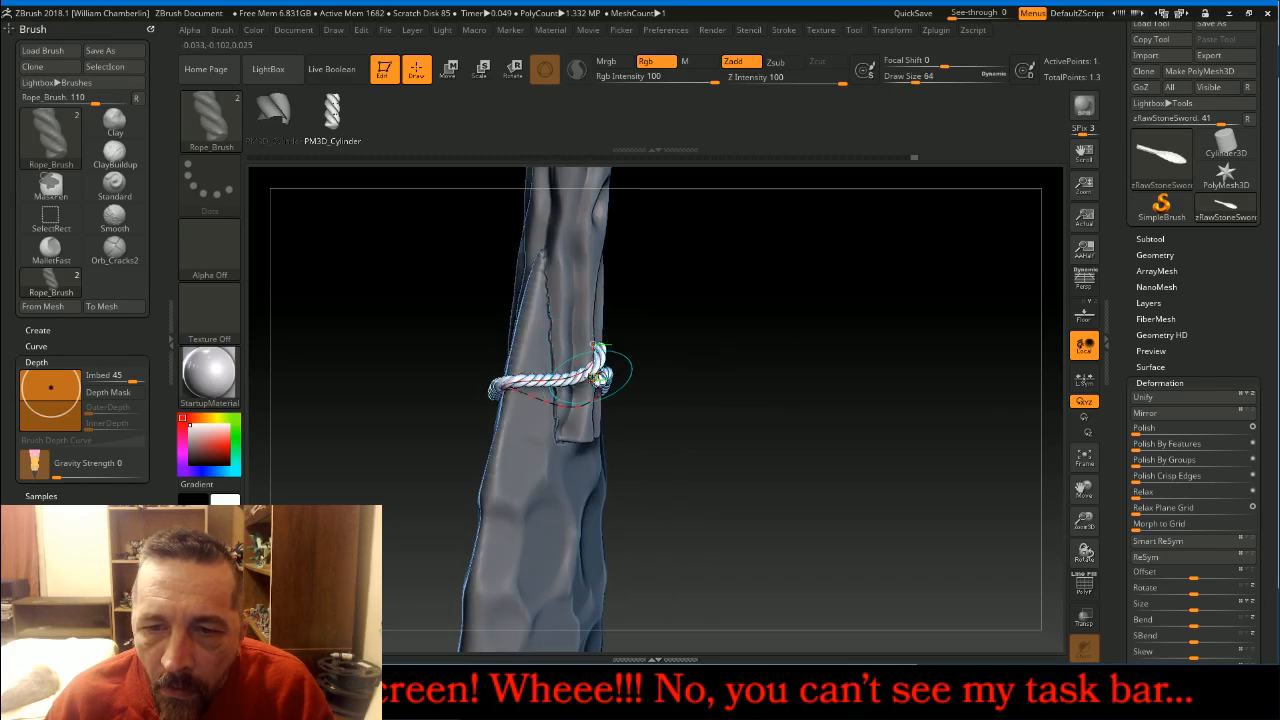
{"action": "left_click_drag", "start_coordinate": [750, 363], "coordinate": [734, 336]}
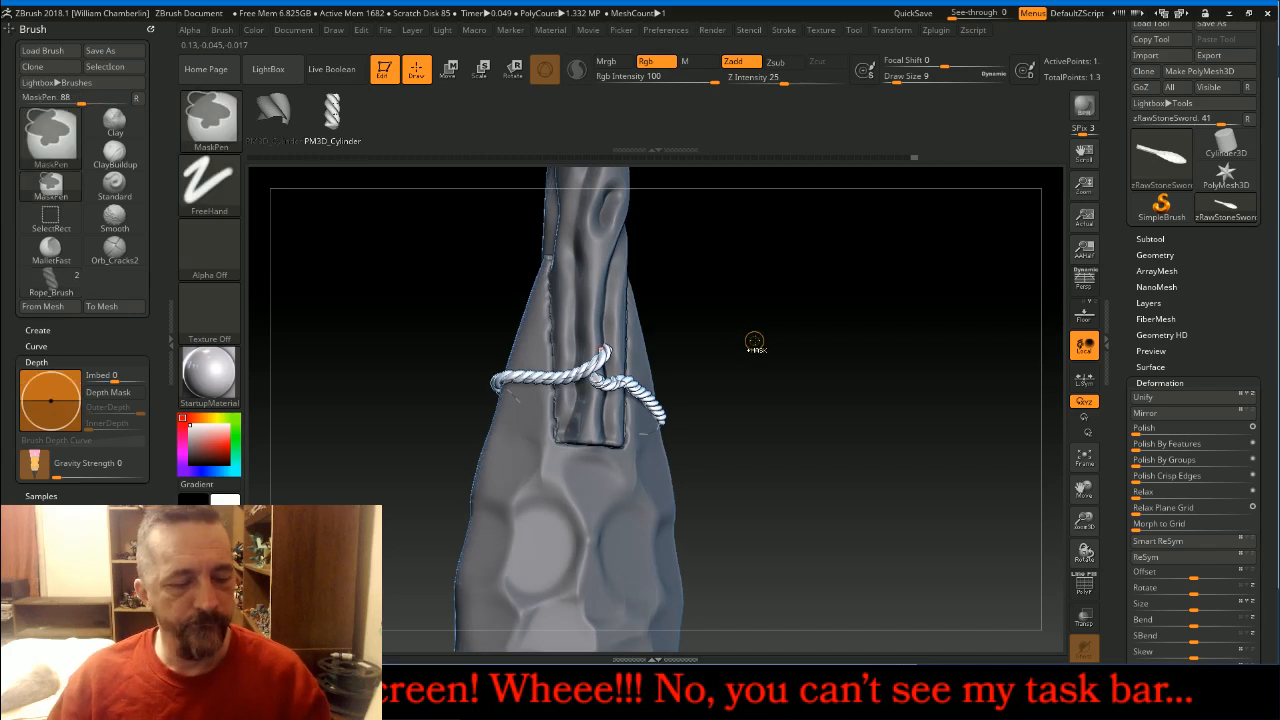
{"action": "key", "text": "ctrl+z"}
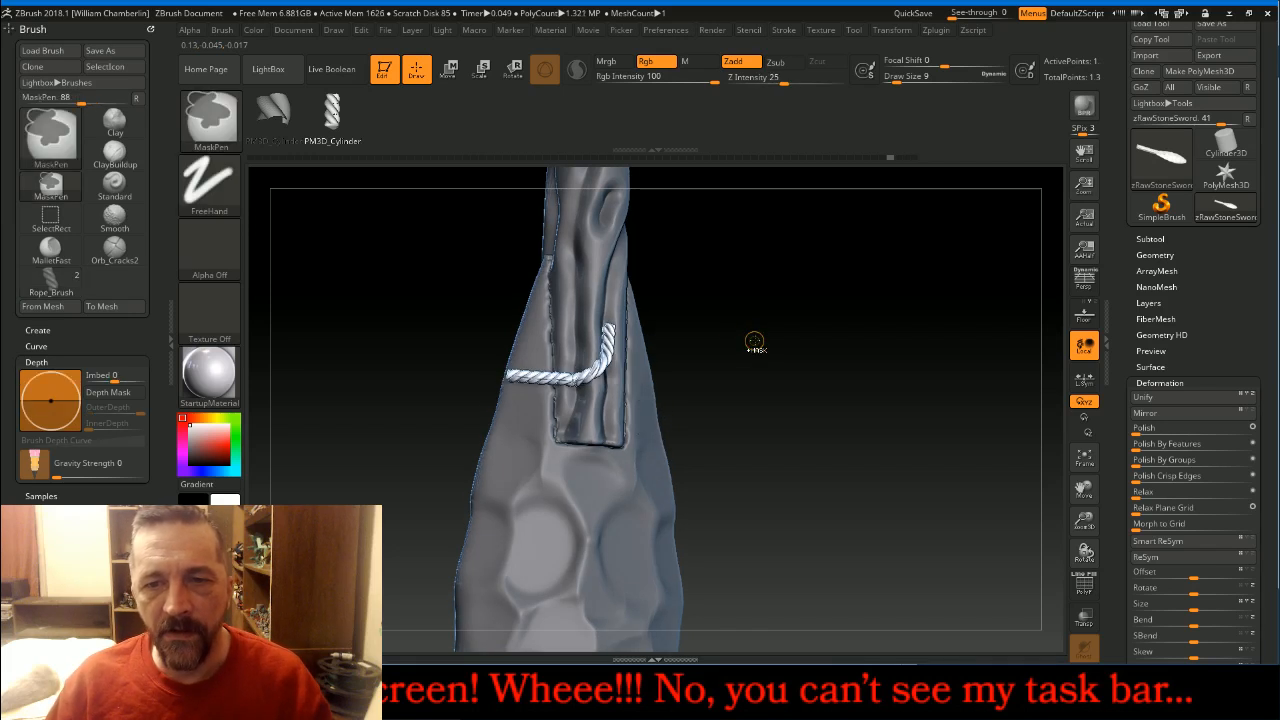
{"action": "key", "text": "ctrl+z"}
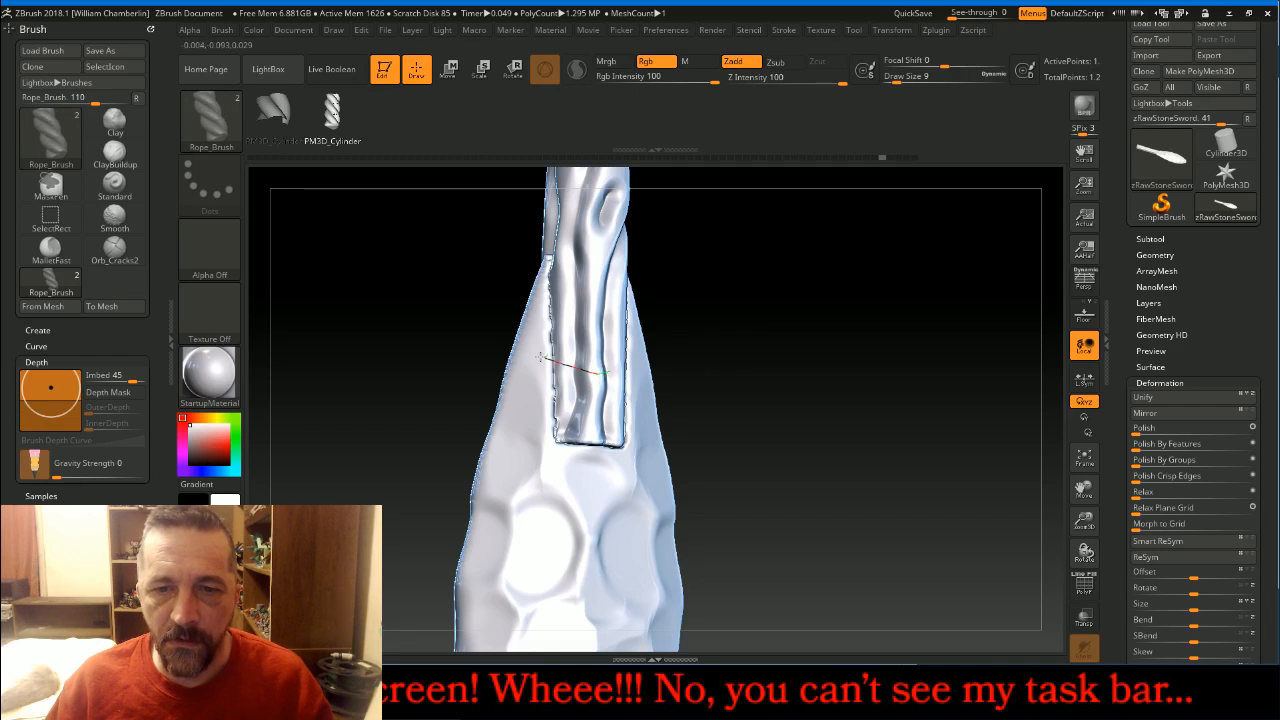
- Draw a new rope from the middle of the handle's lower end over the blade edge and across the opposite side
{"action": "left_click_drag", "start_coordinate": [507, 345], "coordinate": [496, 340]}
{"action": "left_click_drag", "start_coordinate": [394, 320], "coordinate": [491, 354]}
{"action": "mouse_move", "coordinate": [643, 366]}
{"action": "left_mouse_down"}
{"action": "mouse_move", "coordinate": [614, 380]}
{"action": "mouse_move", "coordinate": [618, 360]}
{"action": "left_mouse_up"}
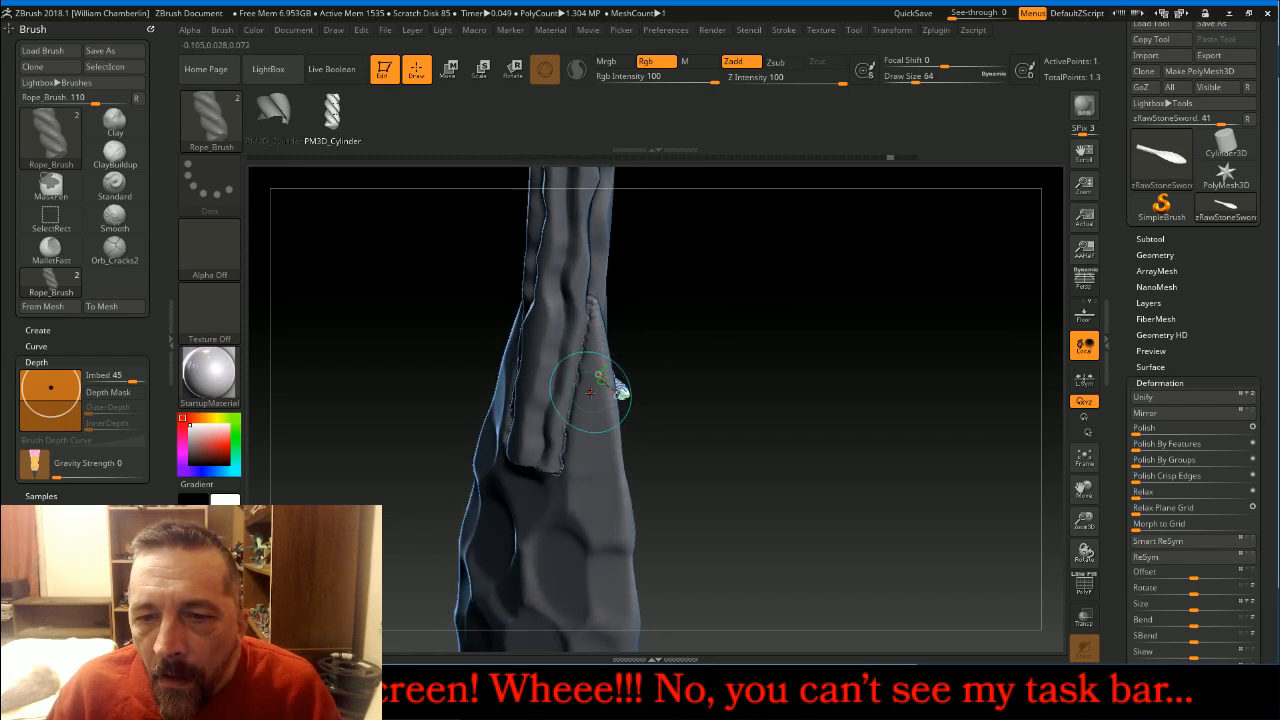
{"action": "left_click_drag", "start_coordinate": [757, 357], "coordinate": [790, 249]}
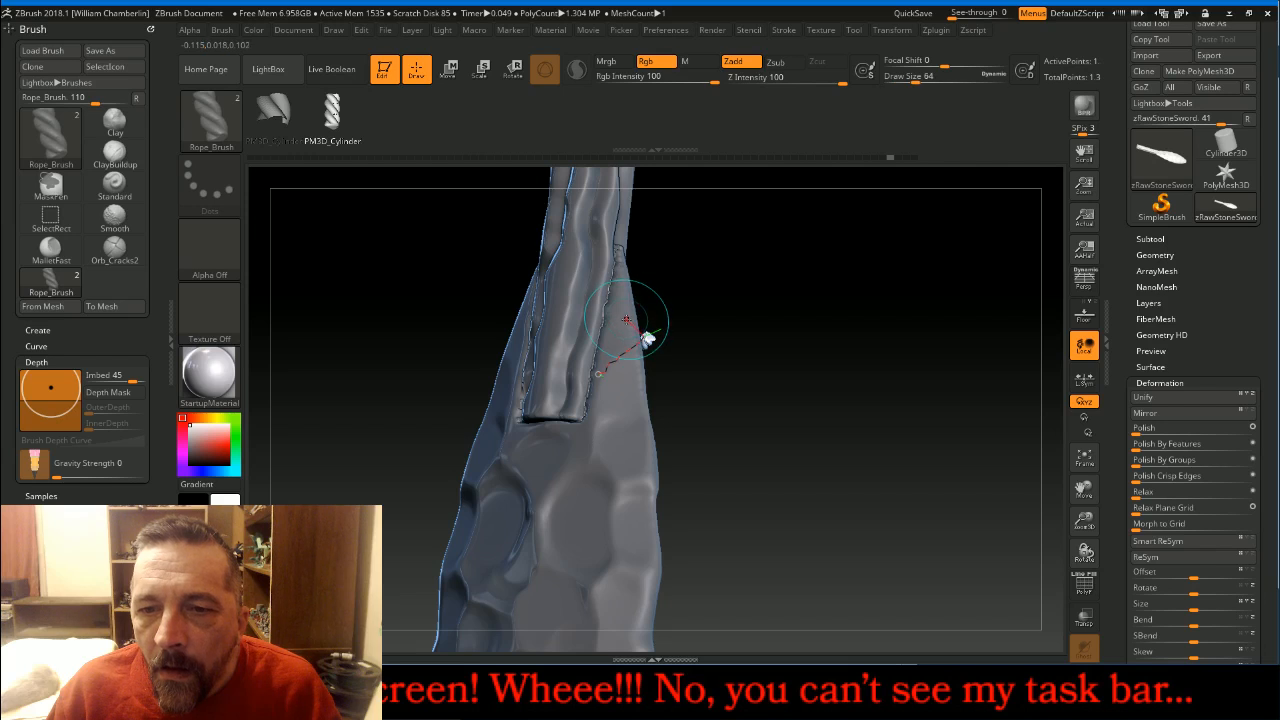
{"action": "left_click", "coordinate": [513, 300]}
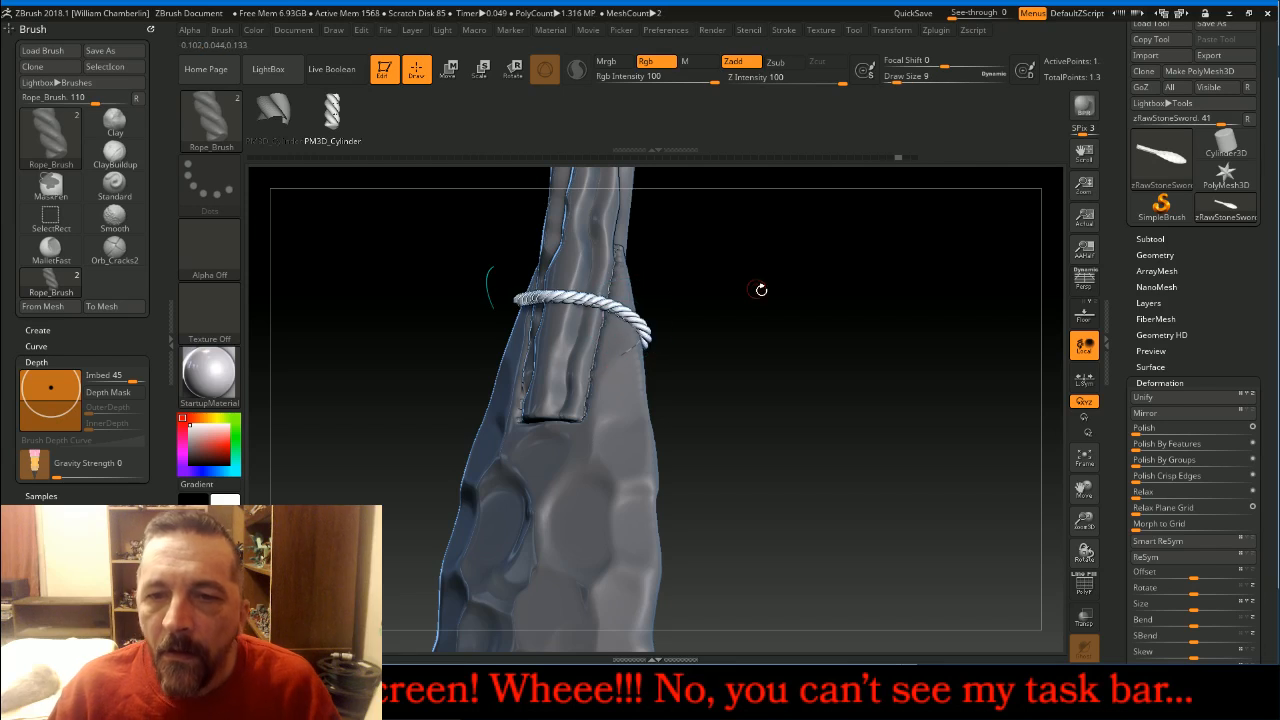
- Extend the rope around the other blade edge to complete its first turn above the starting end
{"action": "left_click_drag", "start_coordinate": [786, 289], "coordinate": [917, 309]}
{"action": "mouse_move", "coordinate": [789, 426]}
{"action": "left_mouse_down"}
{"action": "mouse_move", "coordinate": [823, 354]}
{"action": "mouse_move", "coordinate": [743, 286]}
{"action": "left_mouse_up"}
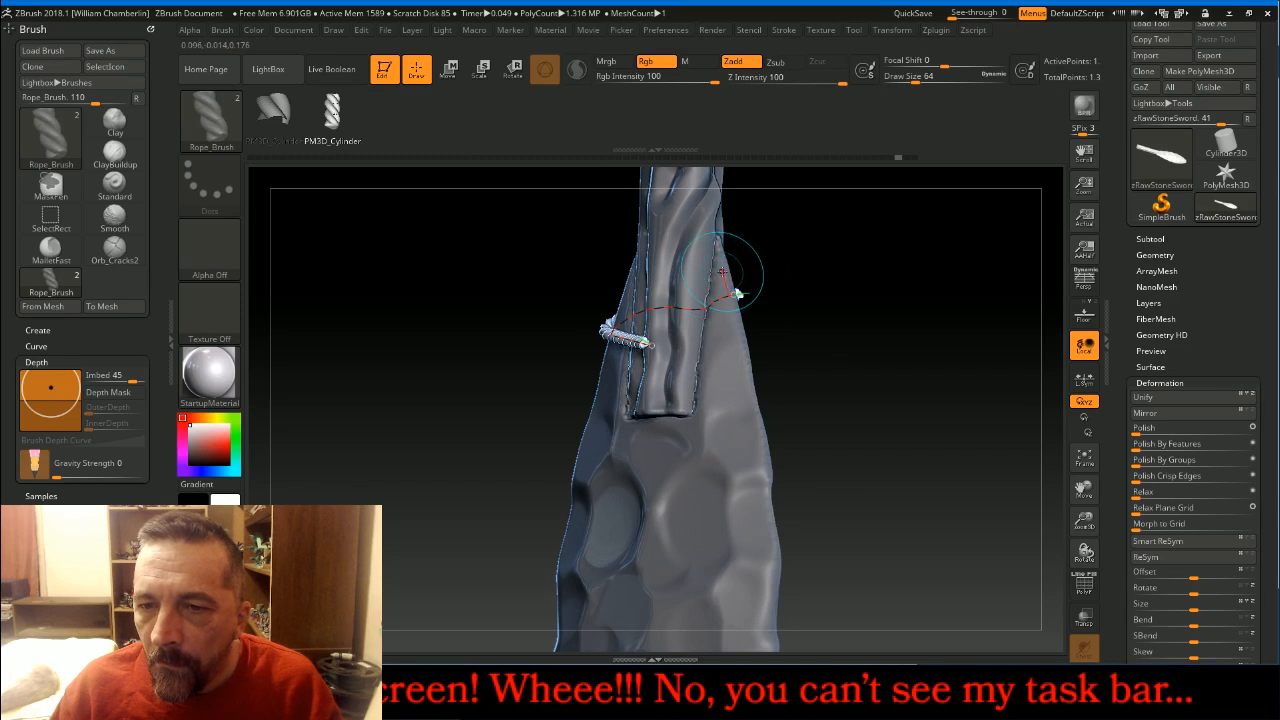
{"action": "left_click_drag", "start_coordinate": [951, 320], "coordinate": [946, 330]}
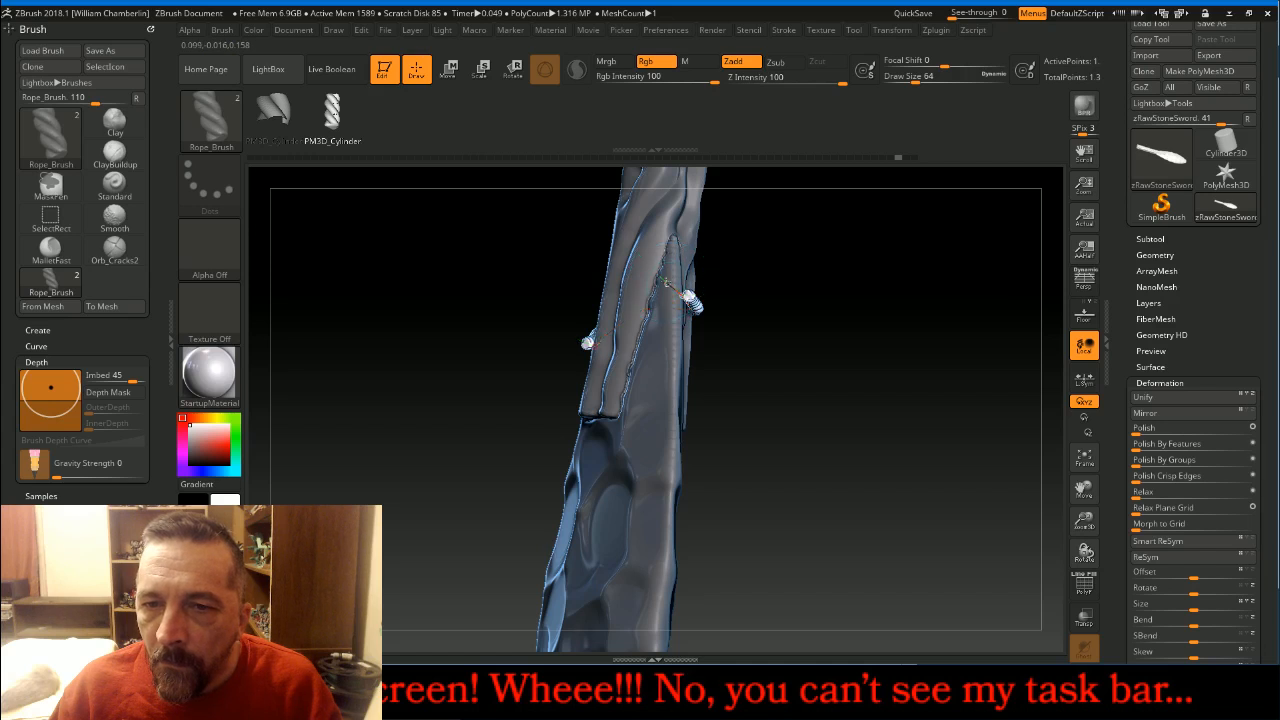
{"action": "left_click", "coordinate": [603, 281]}
{"action": "left_click_drag", "start_coordinate": [880, 286], "coordinate": [960, 298]}
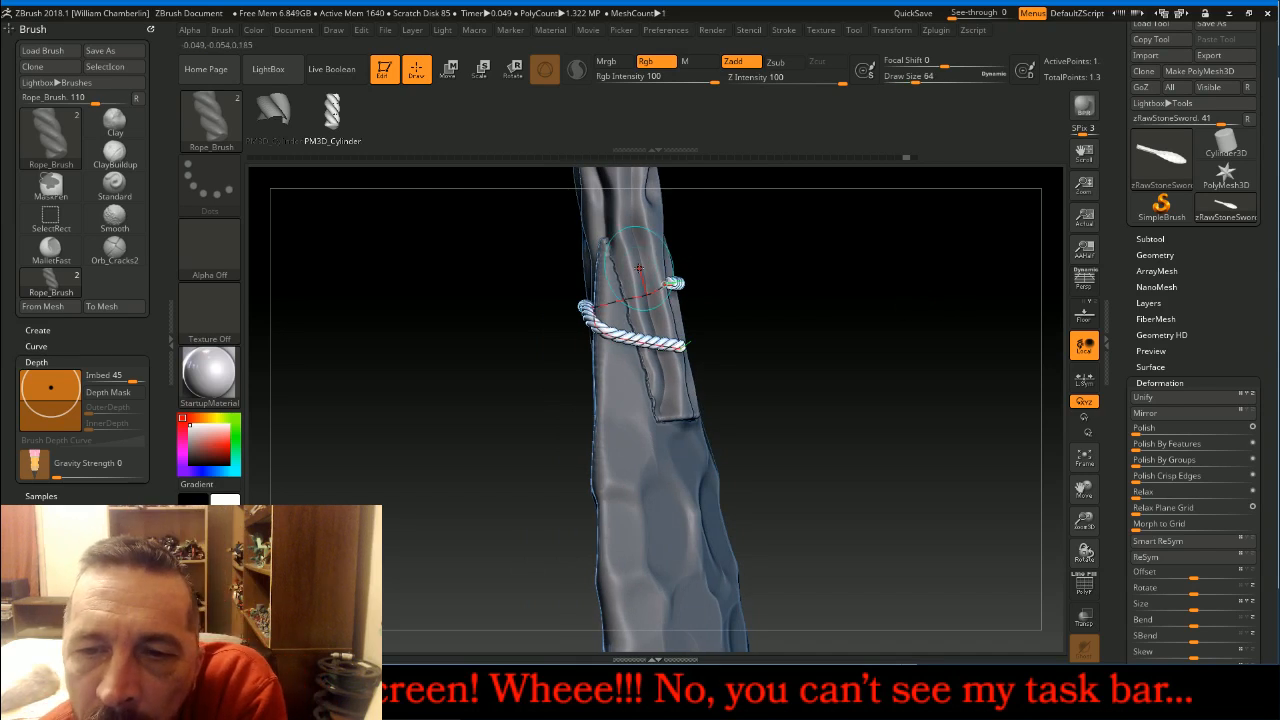
- Carry the rope across the handle above the first wrap and on to the blade's far edge
{"action": "left_click_drag", "start_coordinate": [740, 275], "coordinate": [734, 223]}
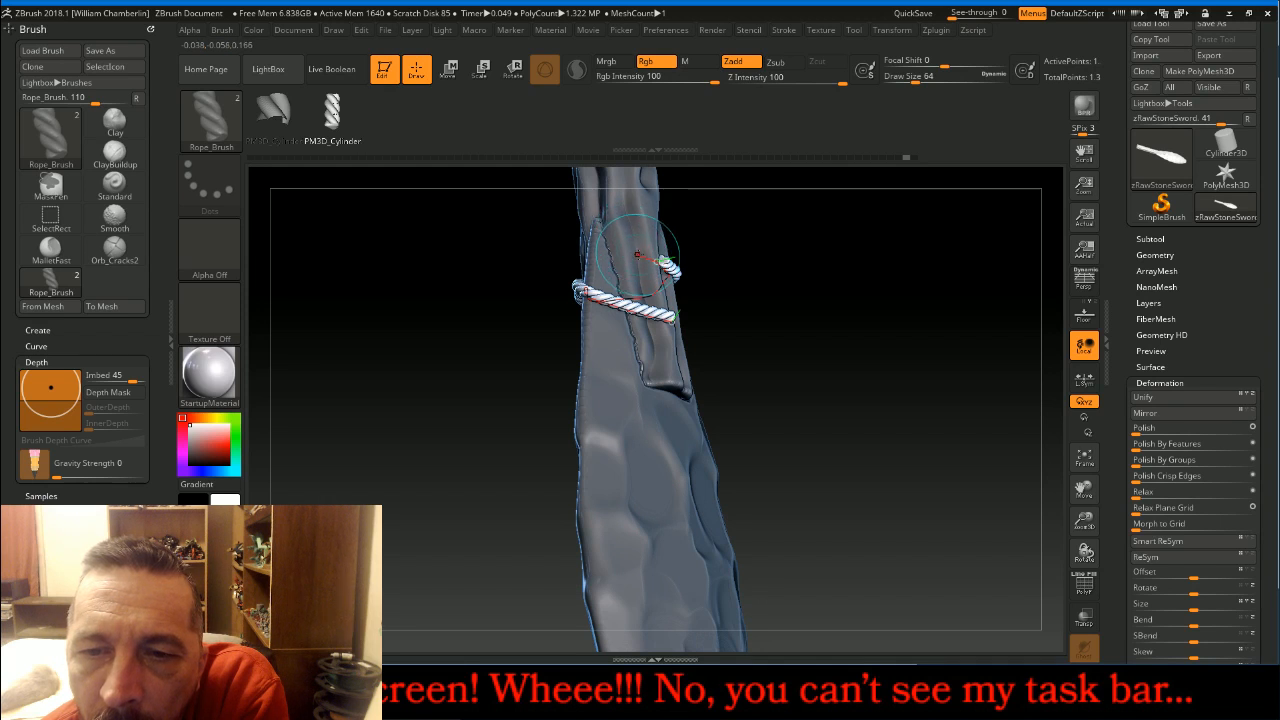
{"action": "left_click_drag", "start_coordinate": [636, 253], "coordinate": [631, 252]}
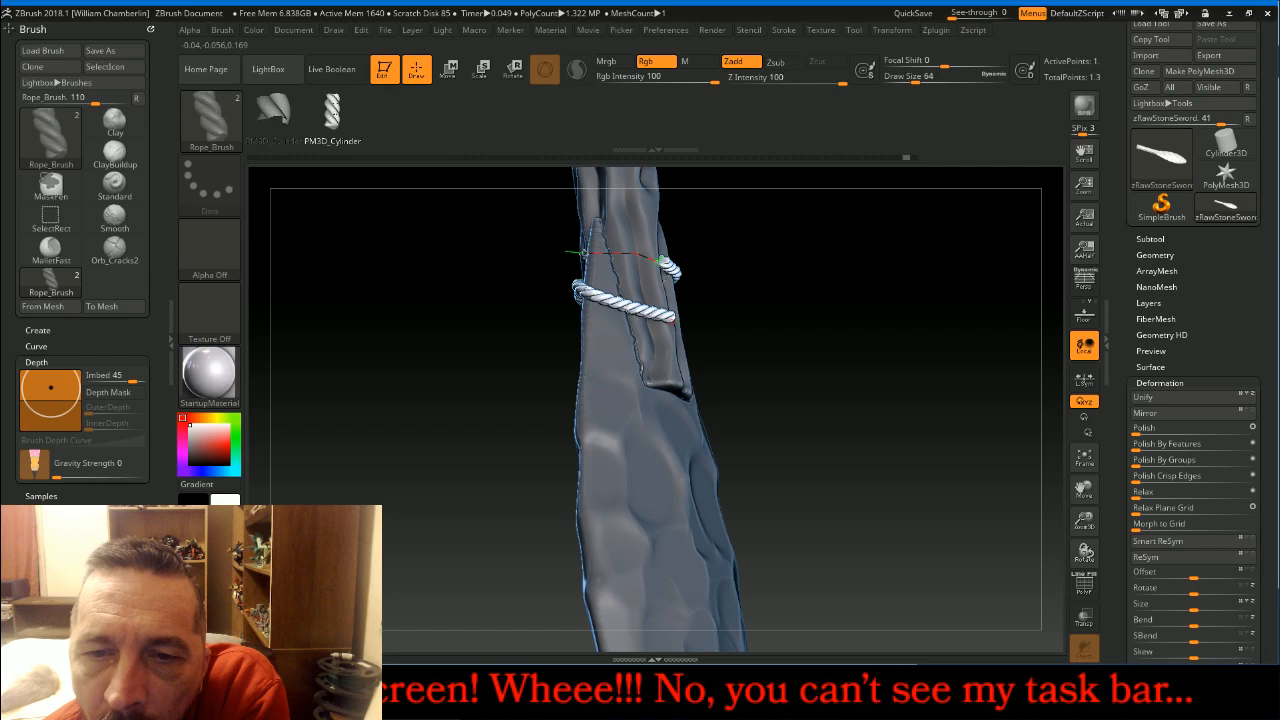
{"action": "left_click_drag", "start_coordinate": [579, 253], "coordinate": [577, 253]}
{"action": "mouse_move", "coordinate": [806, 283]}
{"action": "left_mouse_down"}
{"action": "mouse_move", "coordinate": [886, 286]}
{"action": "mouse_move", "coordinate": [845, 271]}
{"action": "mouse_move", "coordinate": [849, 249]}
{"action": "left_mouse_up"}
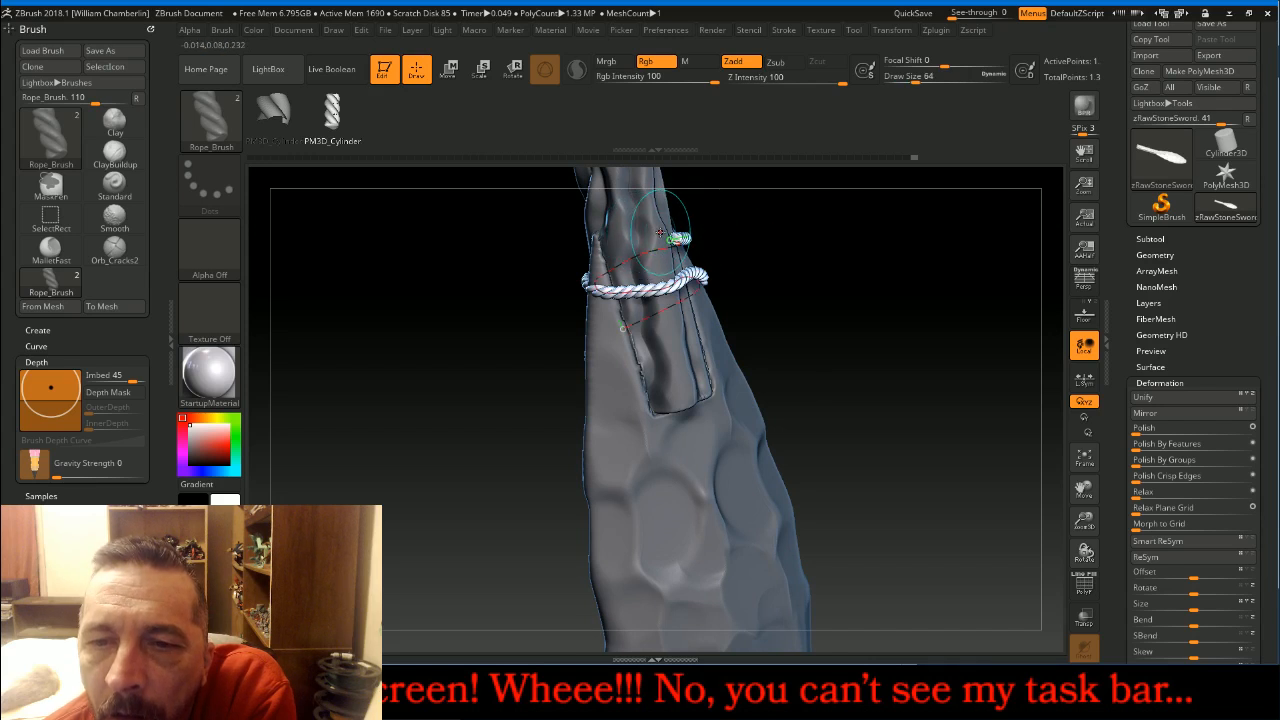
- Continue the rope around the joint in a second turn, spaced above the first one
{"action": "left_click_drag", "start_coordinate": [1003, 497], "coordinate": [960, 466]}
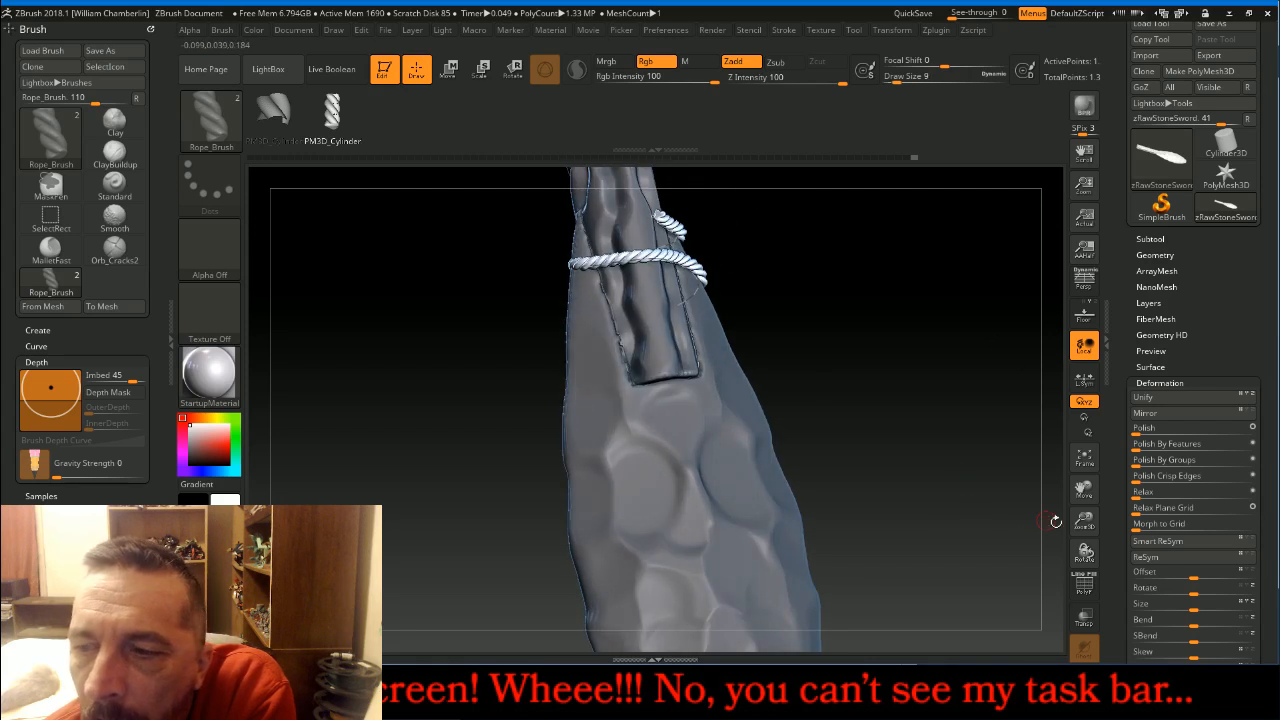
{"action": "left_click_drag", "start_coordinate": [1097, 497], "coordinate": [1123, 577]}
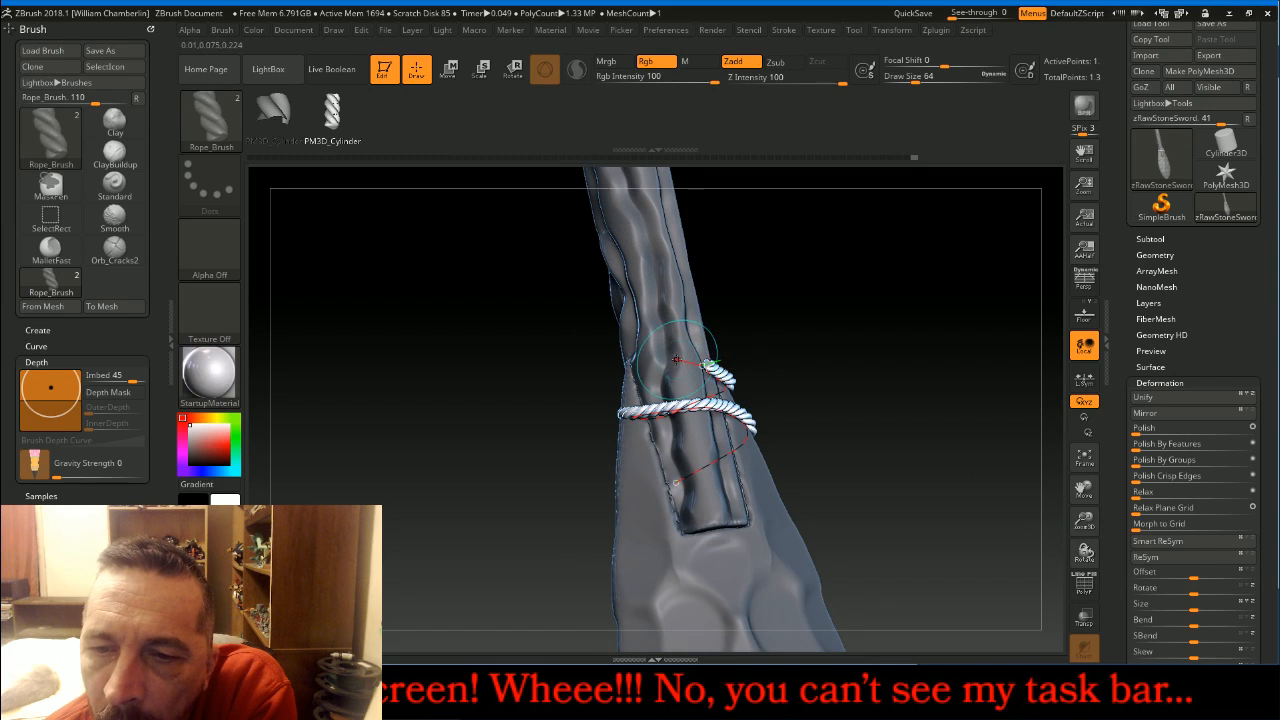
{"action": "left_click_drag", "start_coordinate": [677, 360], "coordinate": [624, 372]}
{"action": "left_click_drag", "start_coordinate": [862, 291], "coordinate": [946, 278]}
{"action": "mouse_move", "coordinate": [834, 331]}
{"action": "left_mouse_down"}
{"action": "mouse_move", "coordinate": [849, 309]}
{"action": "mouse_move", "coordinate": [837, 289]}
{"action": "mouse_move", "coordinate": [737, 320]}
{"action": "left_mouse_up"}
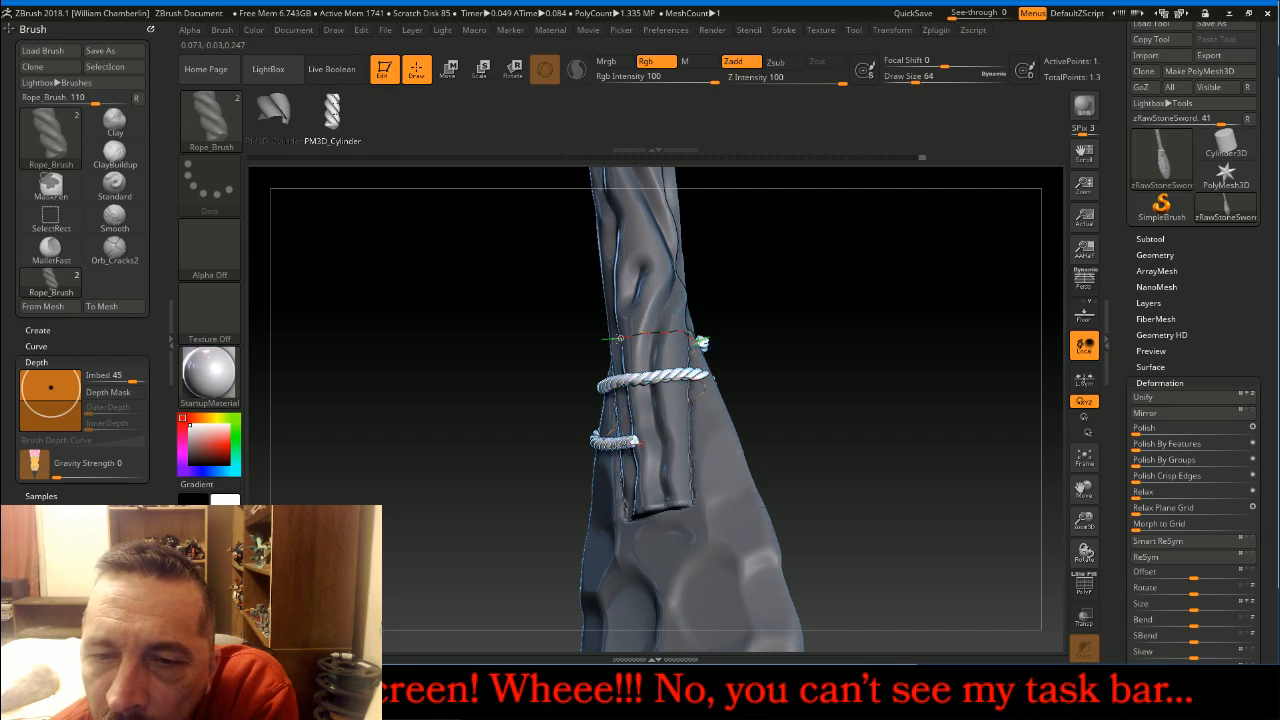
{"action": "left_click", "coordinate": [703, 343]}
- Carry the rope around the handle and over the blade edges in another turn above the second, ending on the handle's face
{"action": "left_click_drag", "start_coordinate": [826, 280], "coordinate": [872, 291]}
{"action": "left_click_drag", "start_coordinate": [820, 356], "coordinate": [840, 338]}
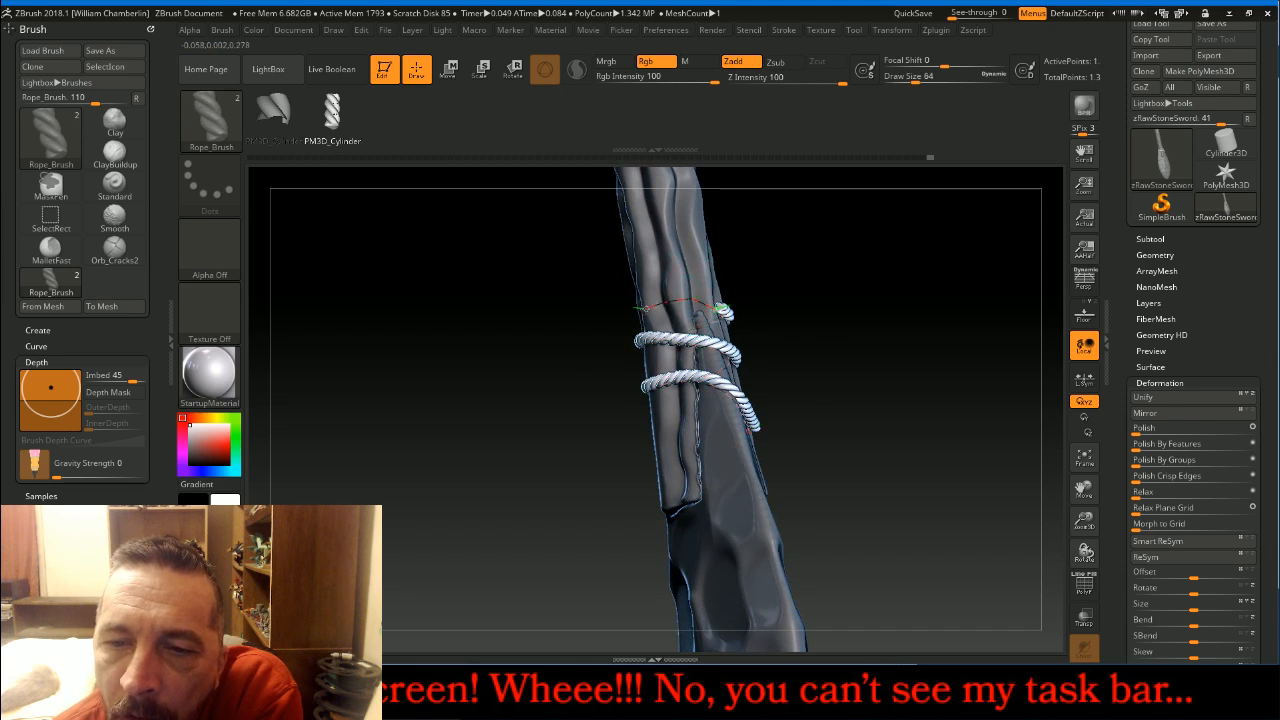
{"action": "left_click", "coordinate": [722, 311]}
{"action": "left_click_drag", "start_coordinate": [871, 291], "coordinate": [920, 426]}
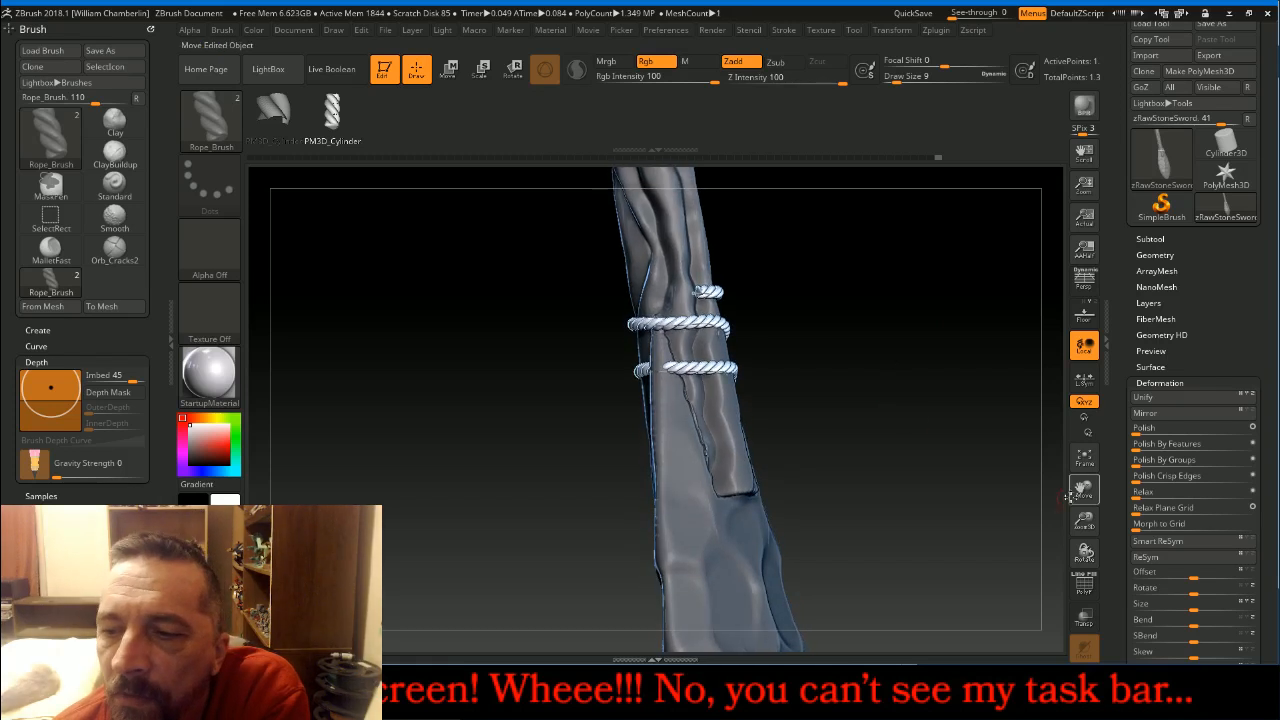
{"action": "left_click_drag", "start_coordinate": [1084, 488], "coordinate": [1092, 568]}
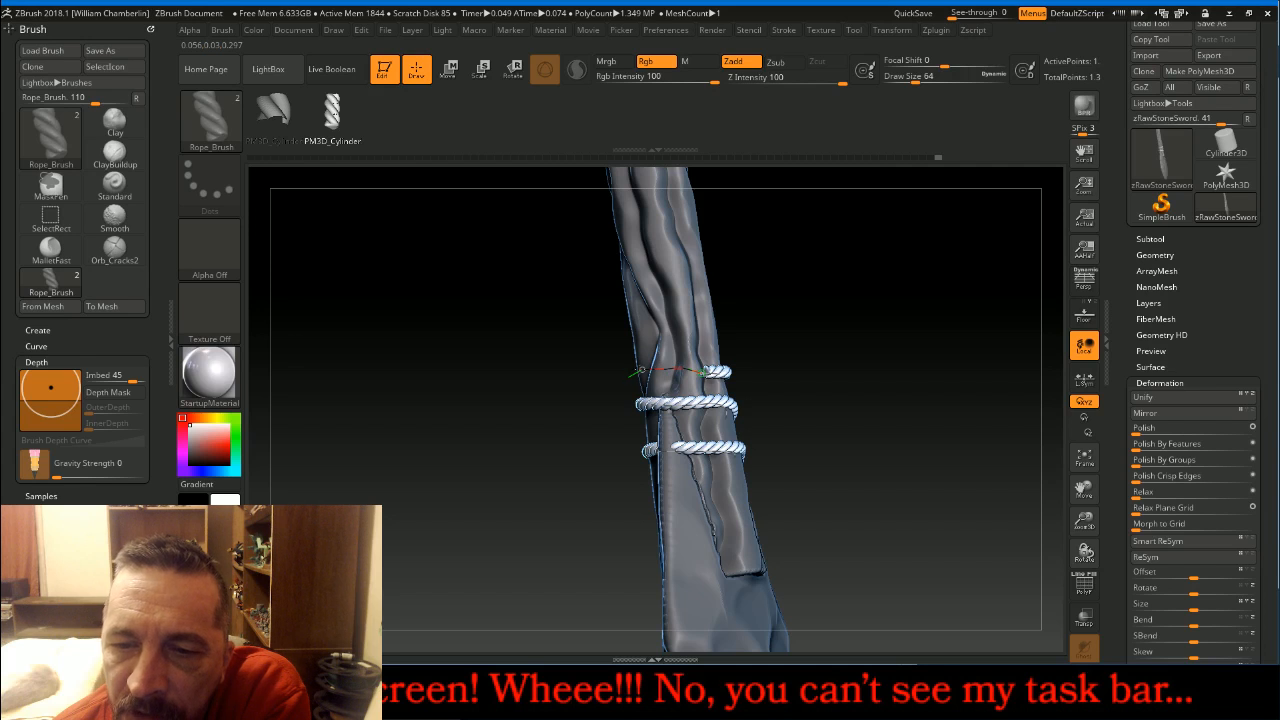
{"action": "left_click_drag", "start_coordinate": [848, 329], "coordinate": [937, 309]}
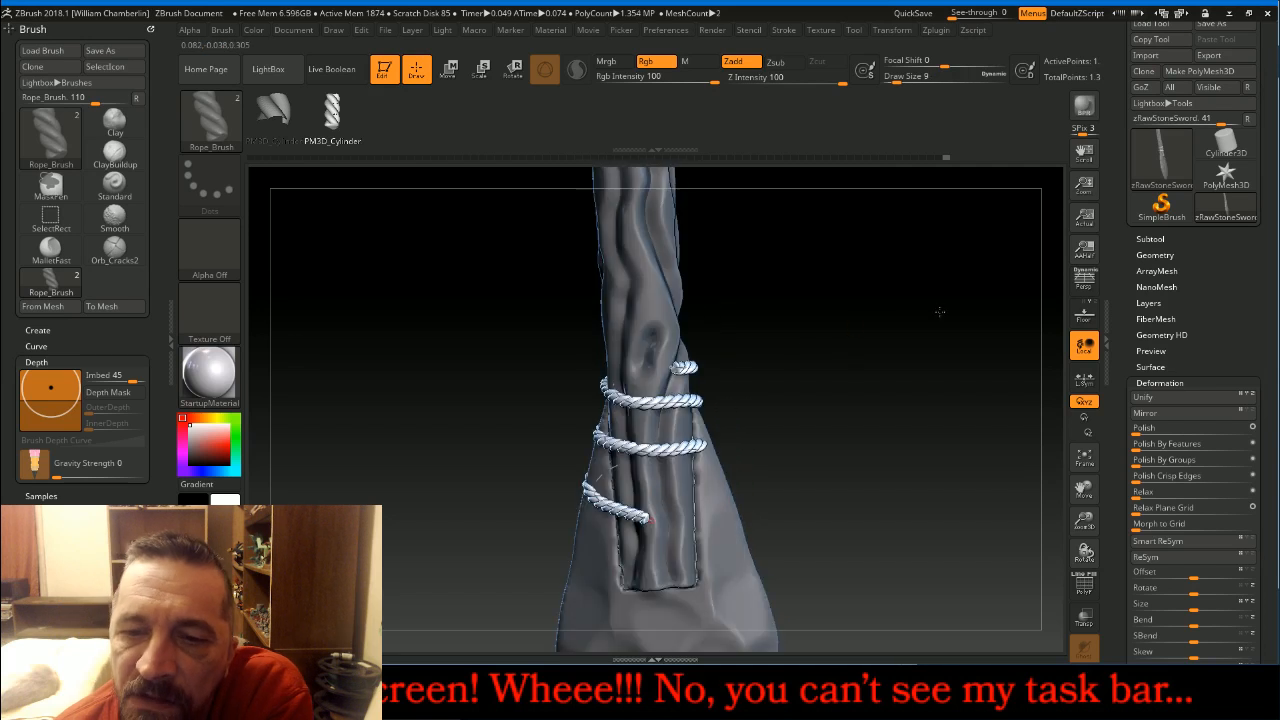
{"action": "left_click_drag", "start_coordinate": [863, 366], "coordinate": [850, 329]}
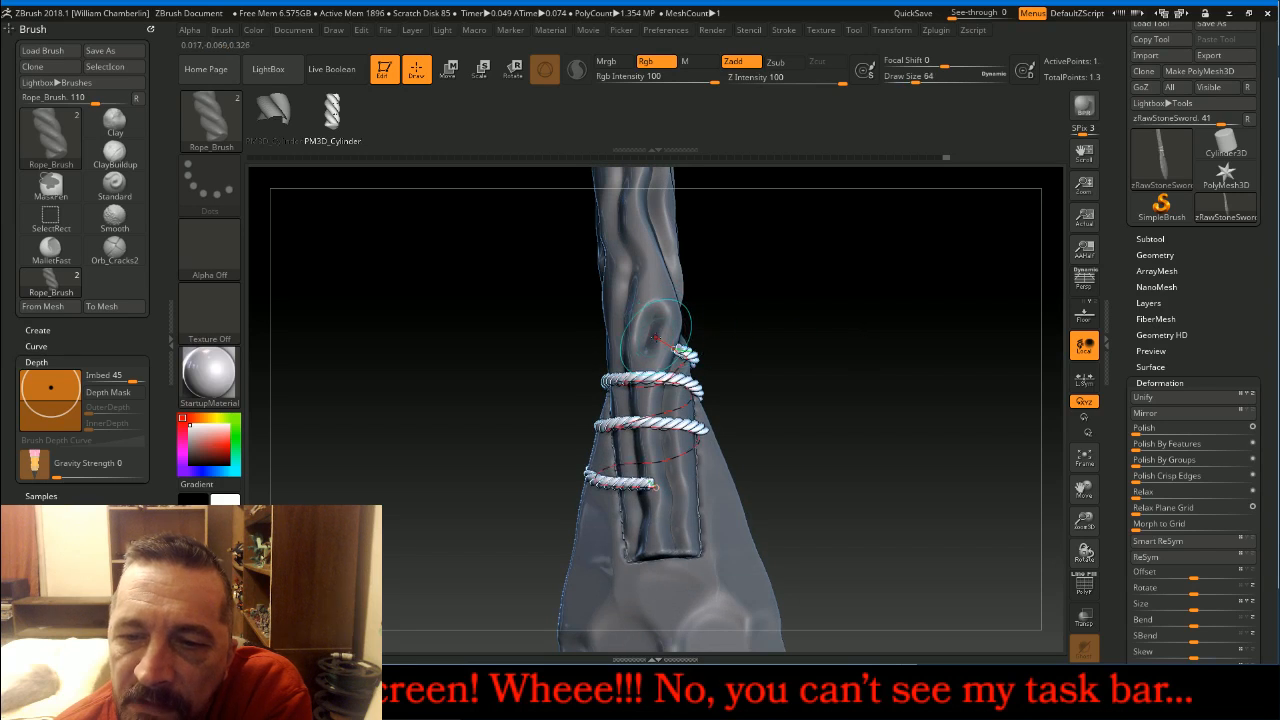
{"action": "left_click_drag", "start_coordinate": [651, 343], "coordinate": [611, 363]}
{"action": "left_click_drag", "start_coordinate": [880, 352], "coordinate": [828, 370]}
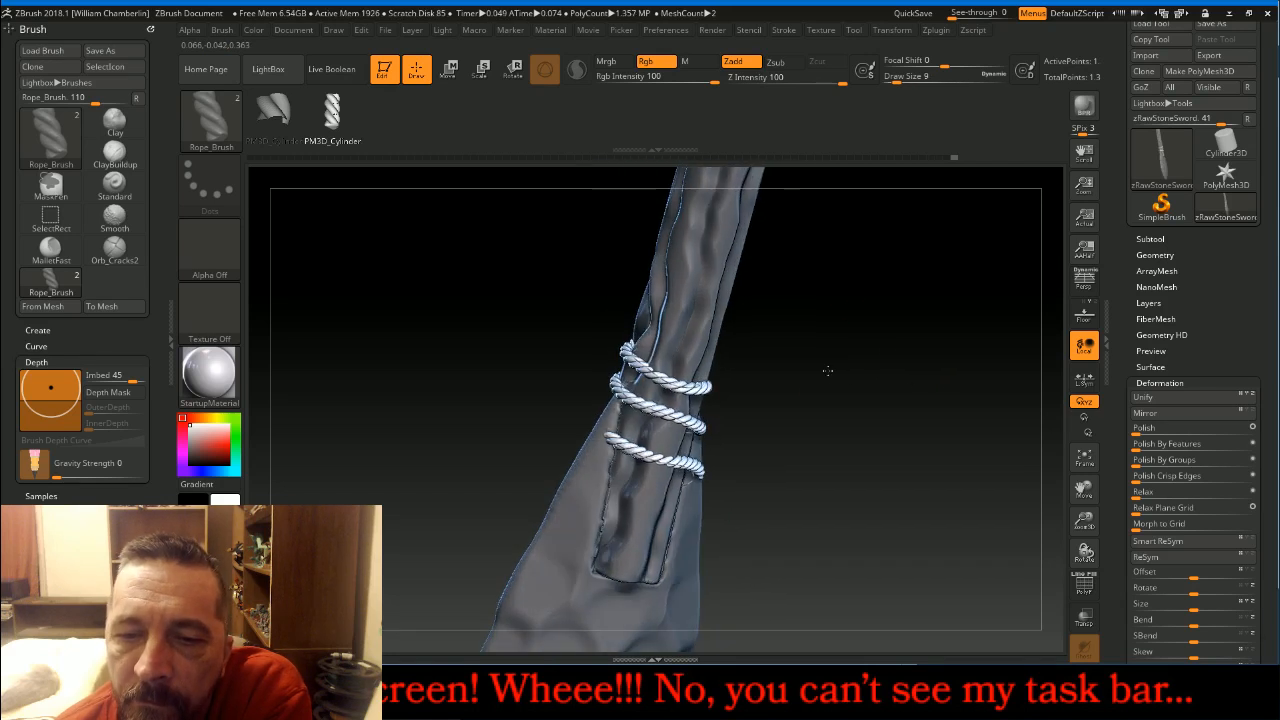
- Pull the lowest wrap out over the blade edge and shift the rope's upper end down toward the wrap below it
{"action": "left_click_drag", "start_coordinate": [603, 430], "coordinate": [584, 427]}
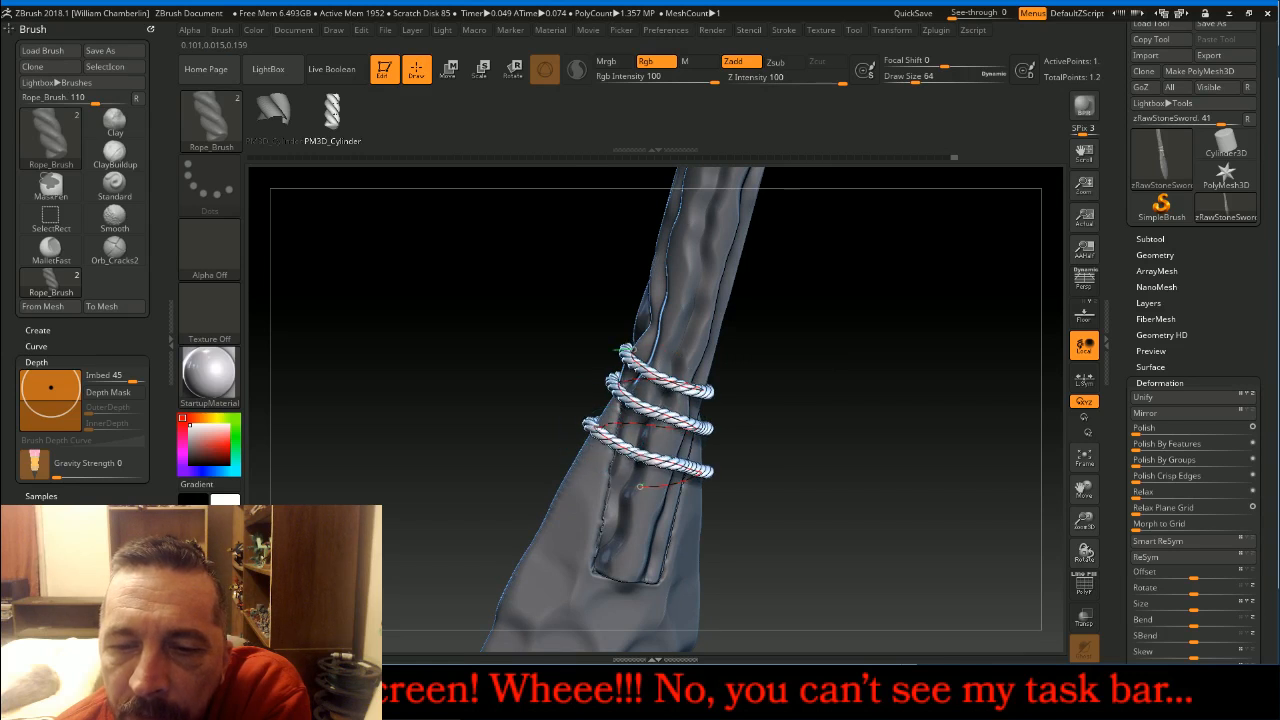
{"action": "mouse_move", "coordinate": [827, 374]}
{"action": "left_mouse_down"}
{"action": "mouse_move", "coordinate": [936, 368]}
{"action": "mouse_move", "coordinate": [842, 375]}
{"action": "mouse_move", "coordinate": [840, 389]}
{"action": "left_mouse_up"}
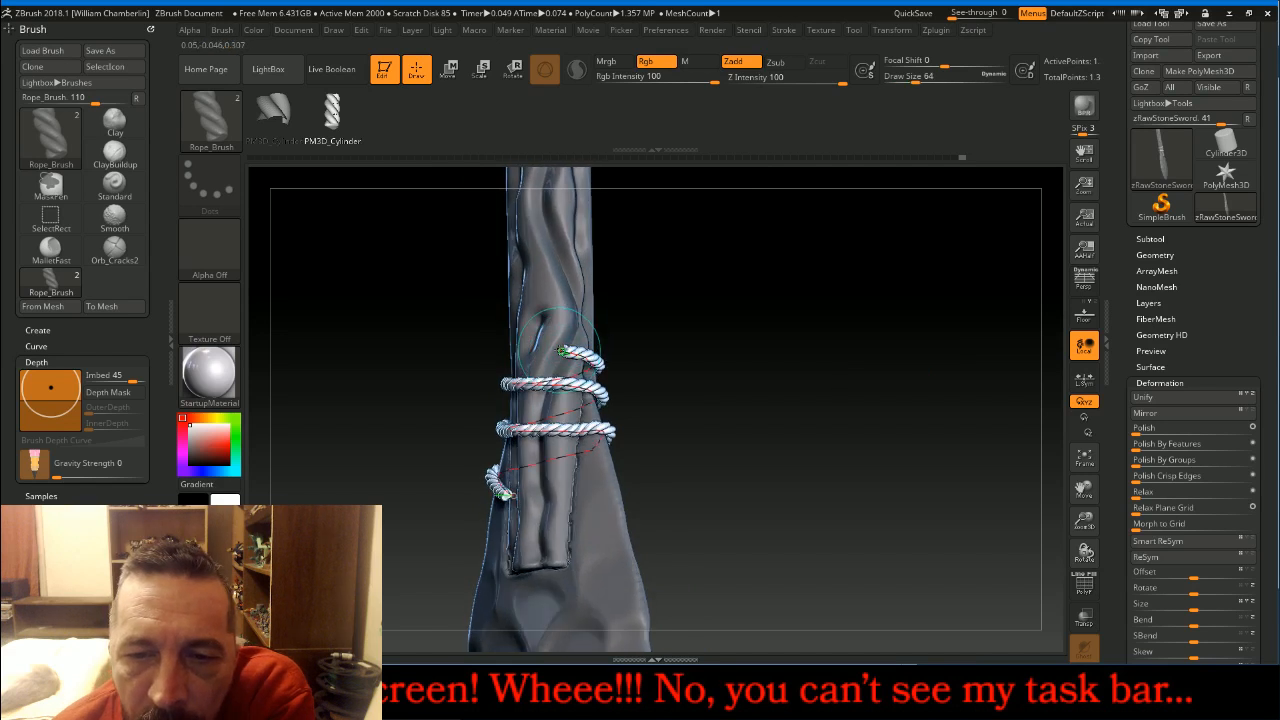
{"action": "left_click_drag", "start_coordinate": [563, 351], "coordinate": [575, 375]}
{"action": "left_click_drag", "start_coordinate": [706, 352], "coordinate": [925, 385]}
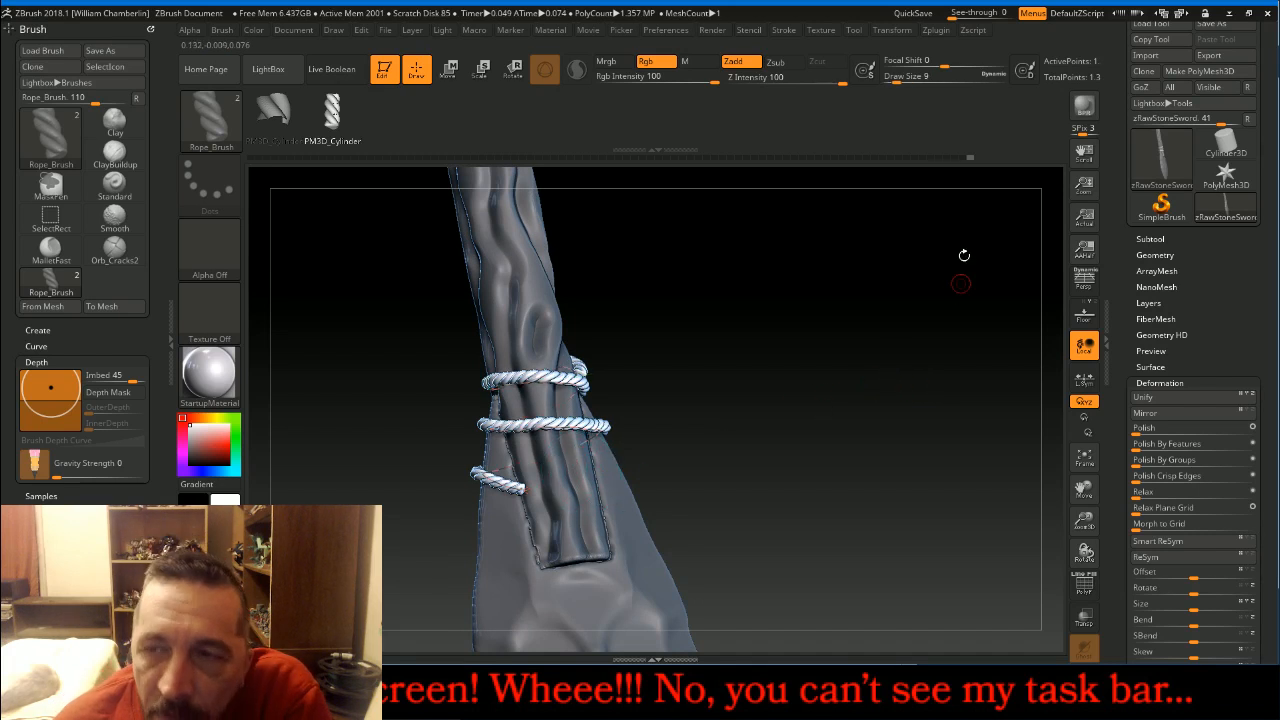
- Try to thicken the rope by updating its curve at draw size 46, and undo the change
{"action": "left_click_drag", "start_coordinate": [896, 80], "coordinate": [913, 80]}
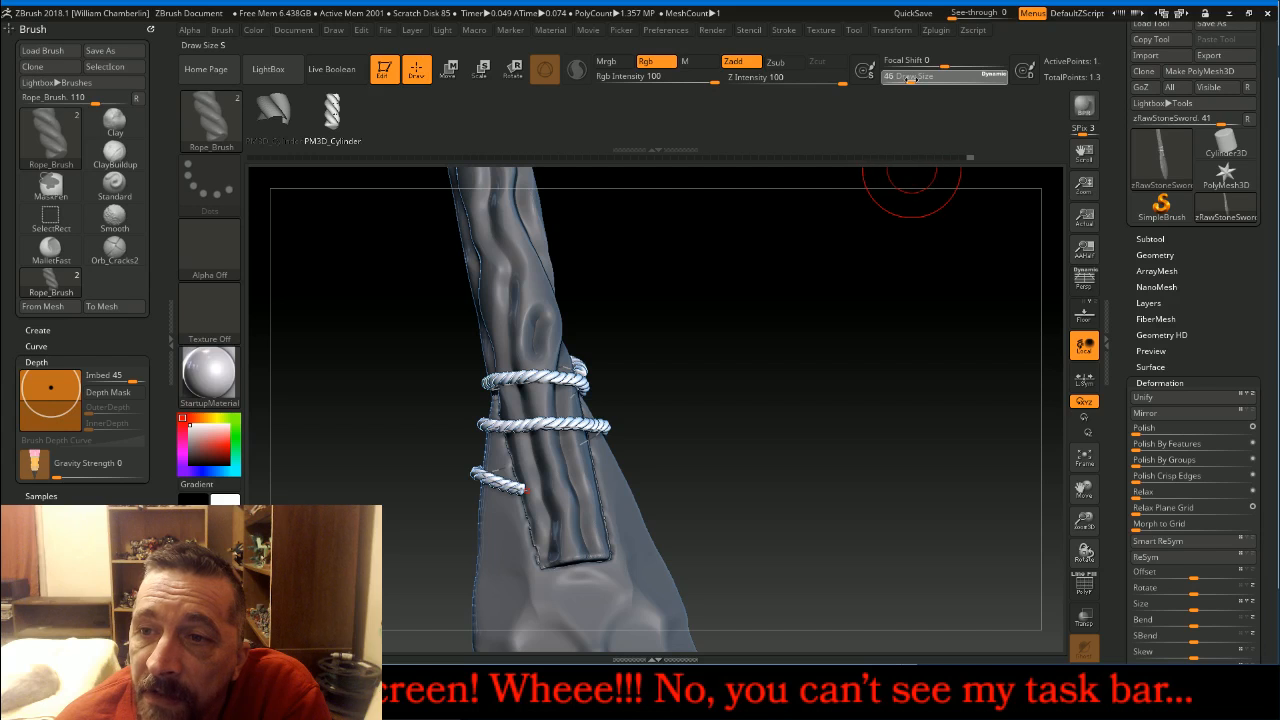
{"action": "left_click", "coordinate": [541, 376]}
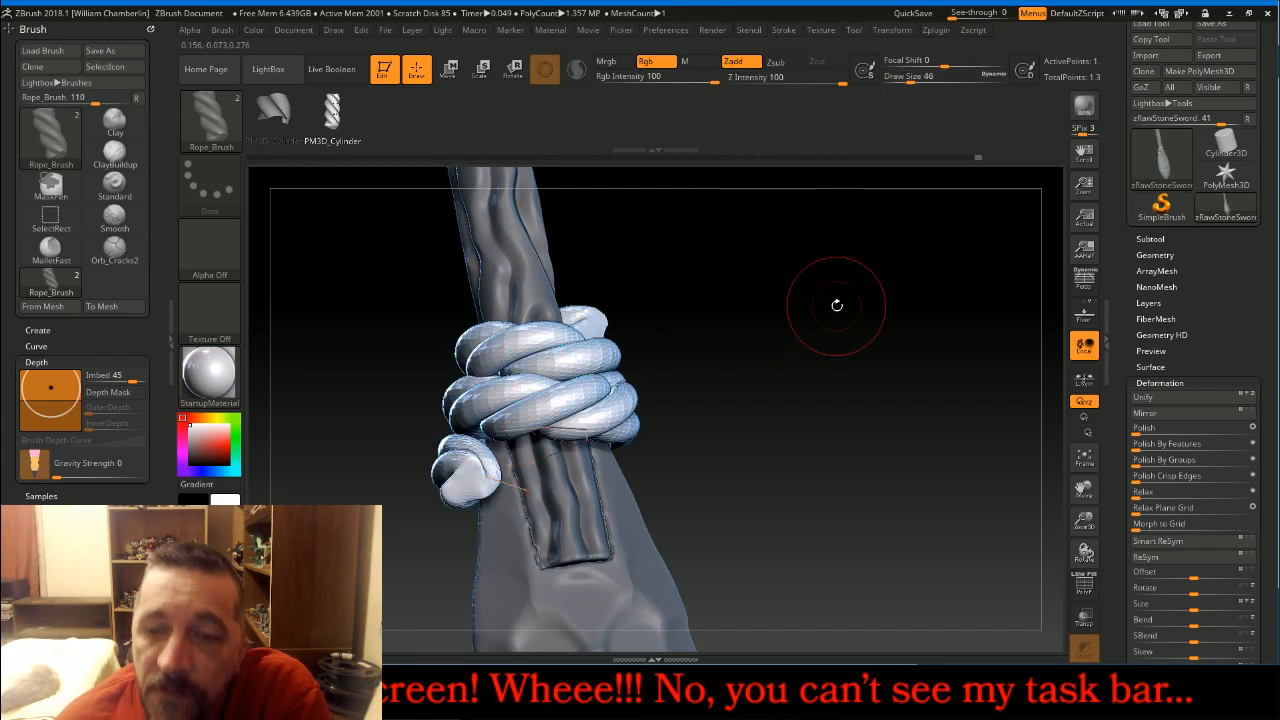
{"action": "key", "text": "ctrl"}
{"action": "key", "text": "ctrl+z"}
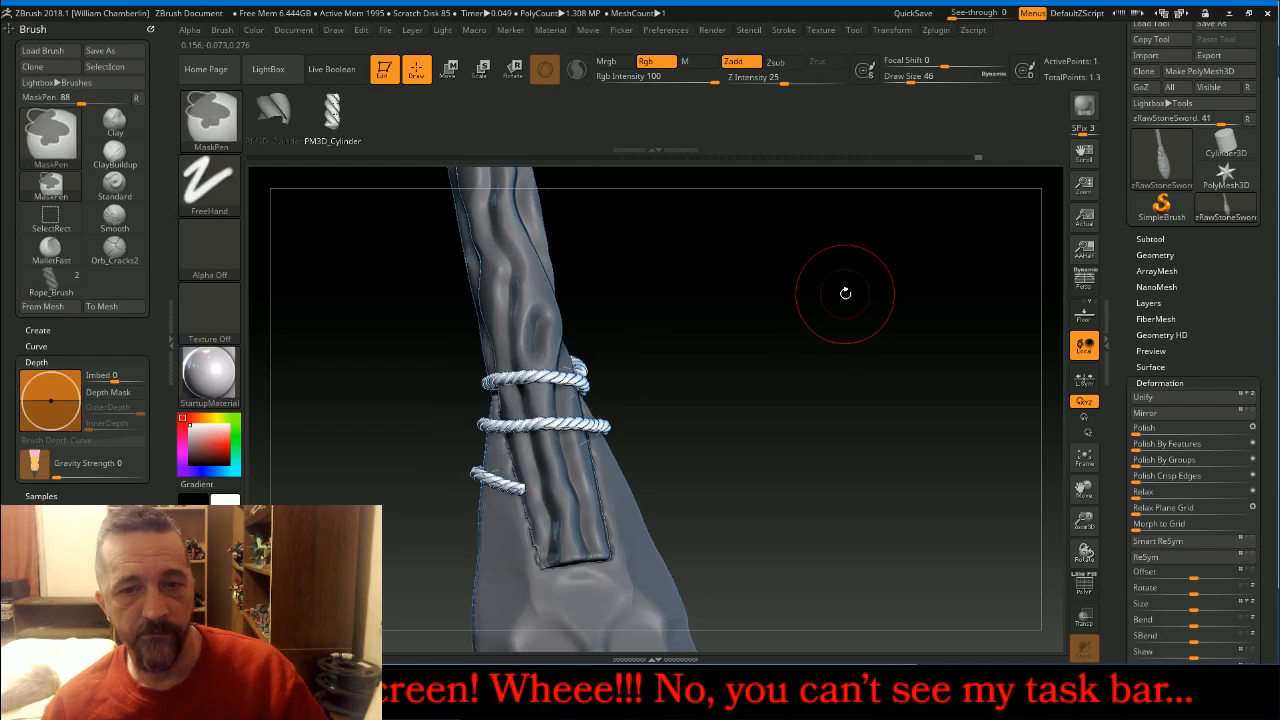
- Thicken the rope to draw size 25 and pull its lower end farther across the handle
{"action": "left_click_drag", "start_coordinate": [908, 80], "coordinate": [901, 79]}
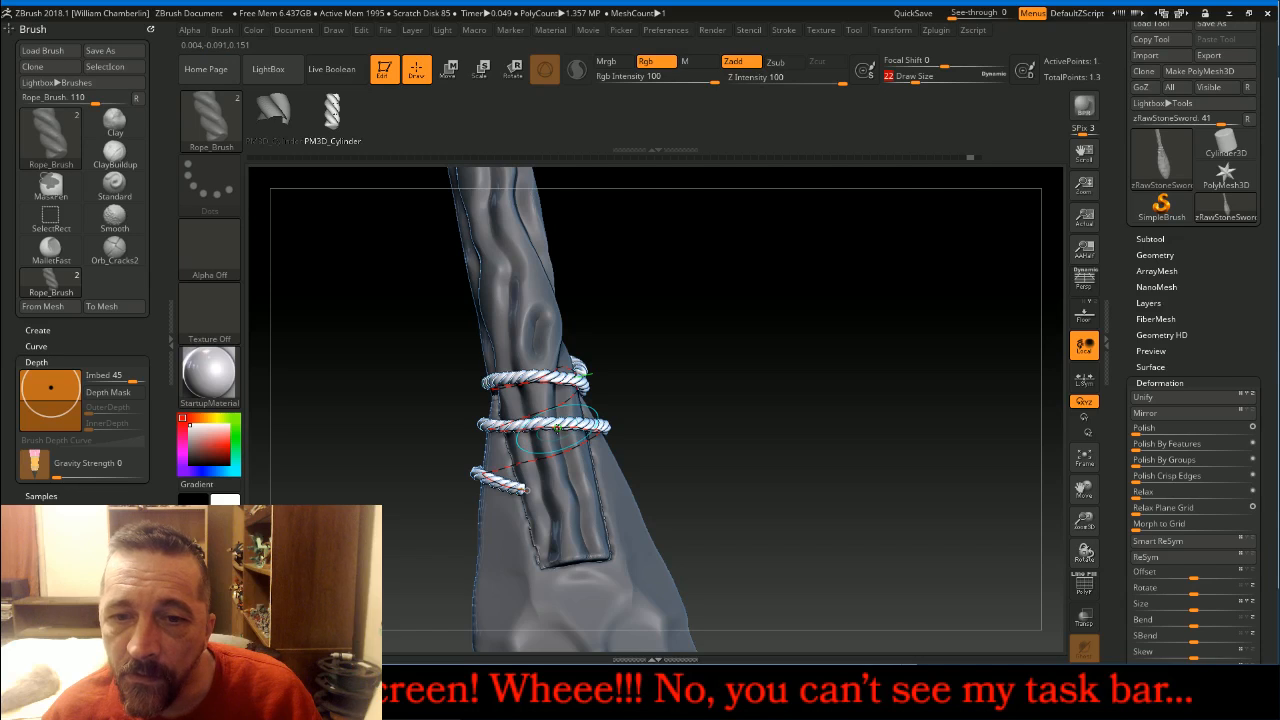
{"action": "left_click", "coordinate": [548, 428]}
{"action": "mouse_move", "coordinate": [899, 439]}
{"action": "left_mouse_down"}
{"action": "mouse_move", "coordinate": [830, 408]}
{"action": "mouse_move", "coordinate": [820, 375]}
{"action": "mouse_move", "coordinate": [930, 374]}
{"action": "mouse_move", "coordinate": [943, 457]}
{"action": "mouse_move", "coordinate": [909, 470]}
{"action": "mouse_move", "coordinate": [903, 430]}
{"action": "left_mouse_up"}
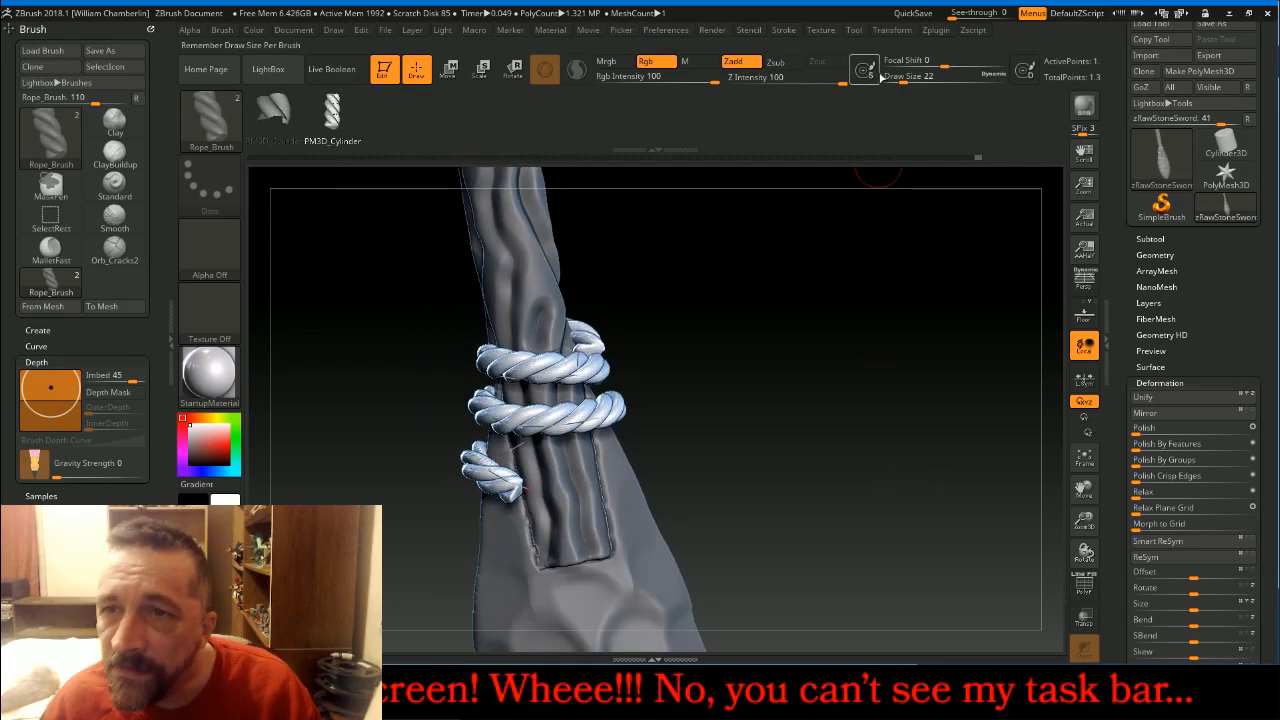
{"action": "left_click_drag", "start_coordinate": [900, 77], "coordinate": [910, 77]}
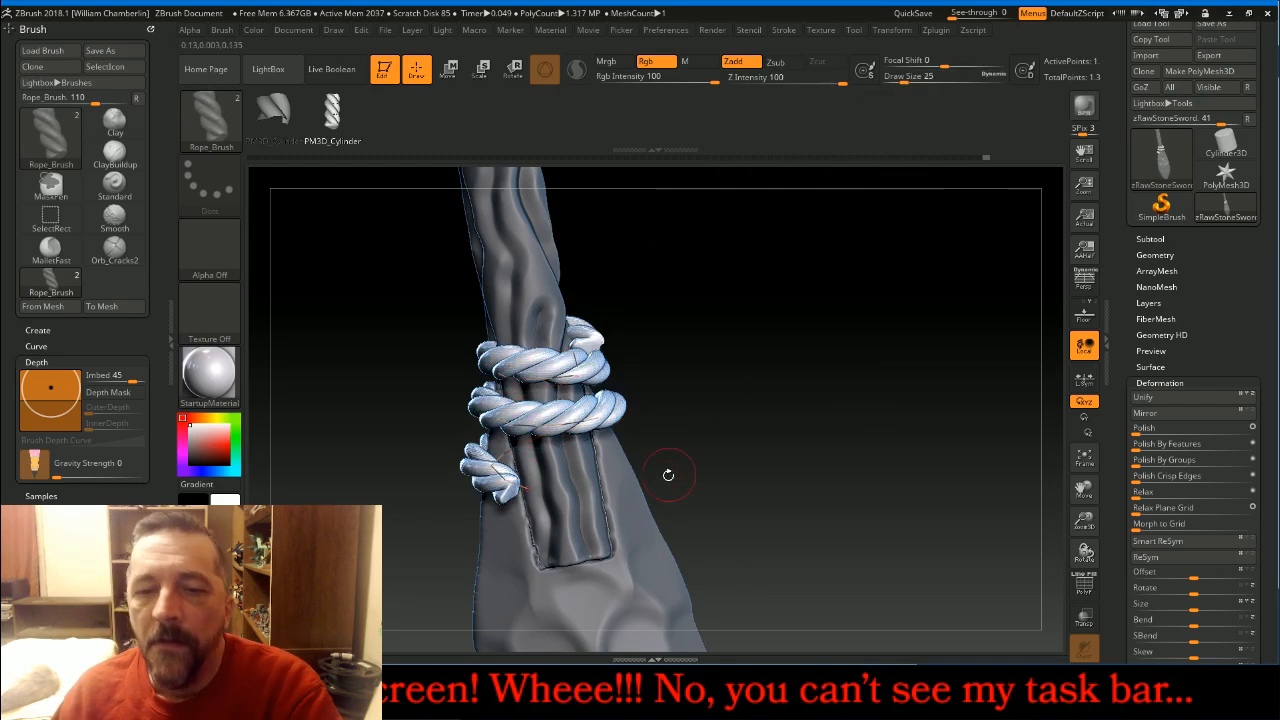
{"action": "mouse_move", "coordinate": [525, 489]}
{"action": "left_mouse_down"}
{"action": "mouse_move", "coordinate": [538, 451]}
{"action": "mouse_move", "coordinate": [566, 428]}
{"action": "mouse_move", "coordinate": [571, 442]}
{"action": "left_mouse_up"}
{"action": "left_click_drag", "start_coordinate": [768, 388], "coordinate": [787, 343]}
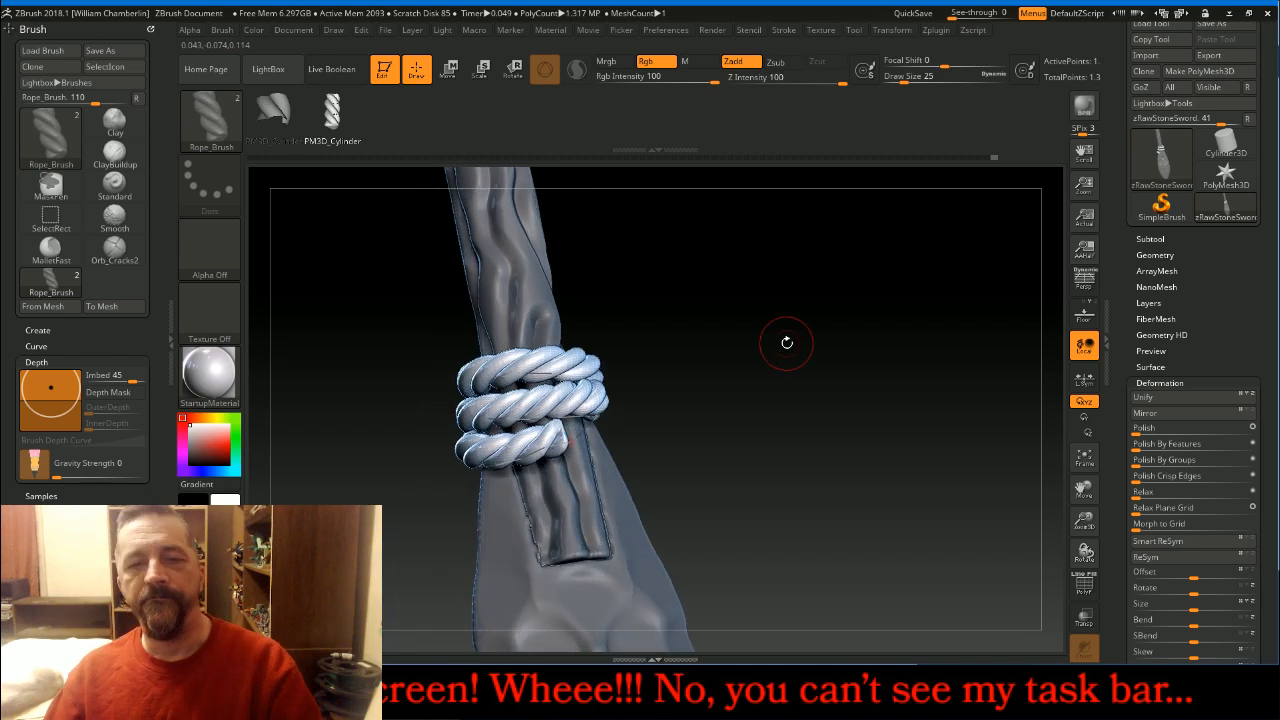
- Split the unmasked rope wraps from the sword into their own subtool
{"action": "left_click", "coordinate": [1150, 238]}
{"action": "scroll", "coordinate": [1261, 363], "scroll_direction": "down", "scroll_amount": 5}
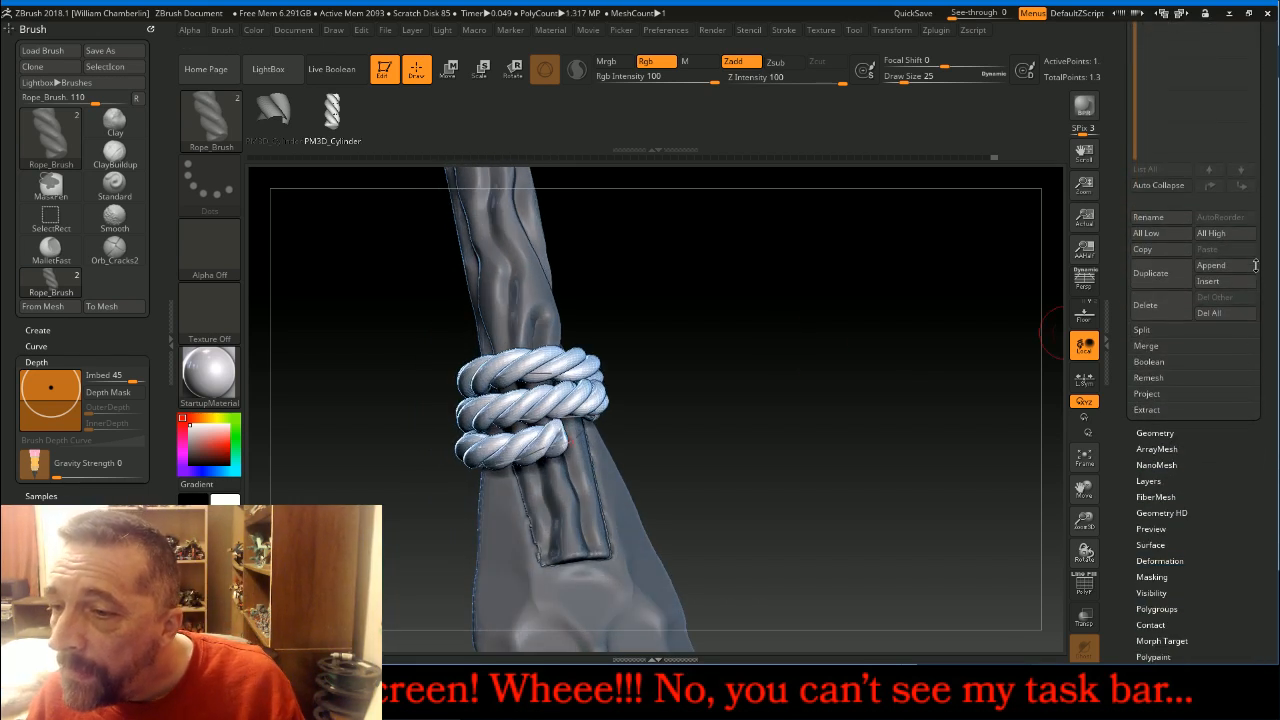
{"action": "left_click", "coordinate": [1177, 331]}
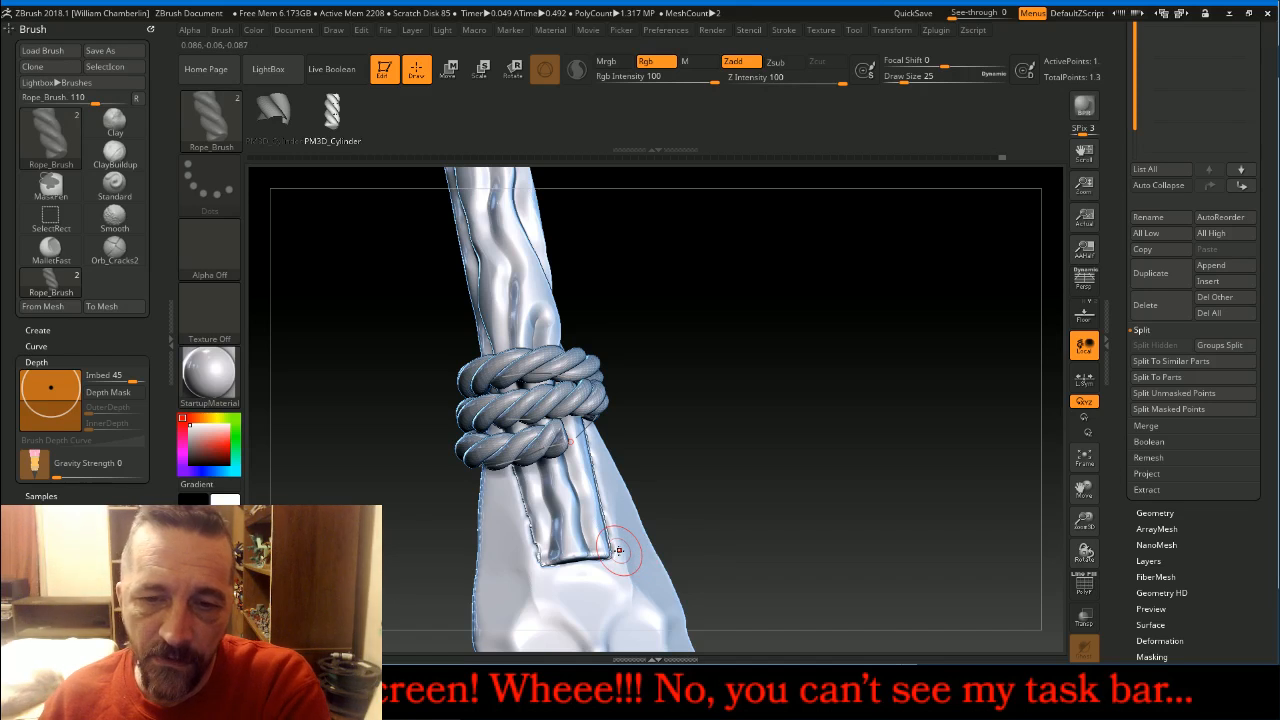
{"action": "mouse_move", "coordinate": [841, 469]}
{"action": "left_mouse_down"}
{"action": "mouse_move", "coordinate": [827, 471]}
{"action": "mouse_move", "coordinate": [835, 484]}
{"action": "left_mouse_up"}
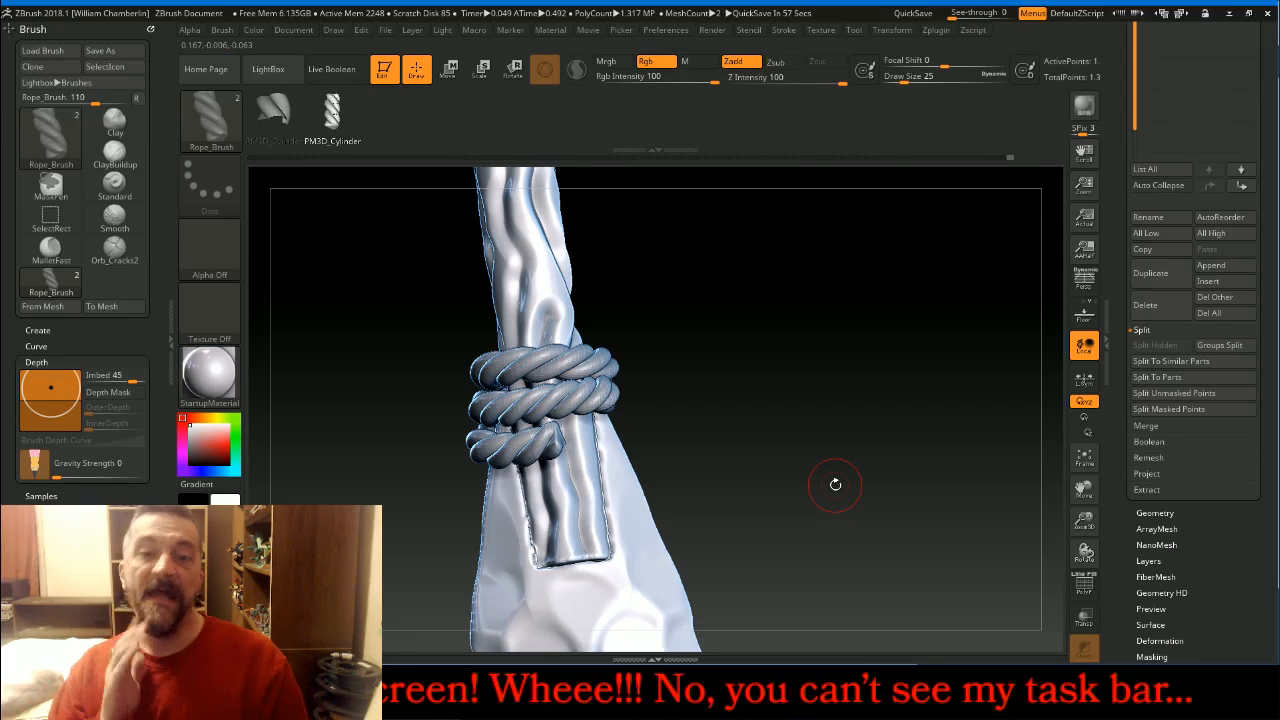
{"action": "left_click_drag", "start_coordinate": [788, 419], "coordinate": [705, 355]}
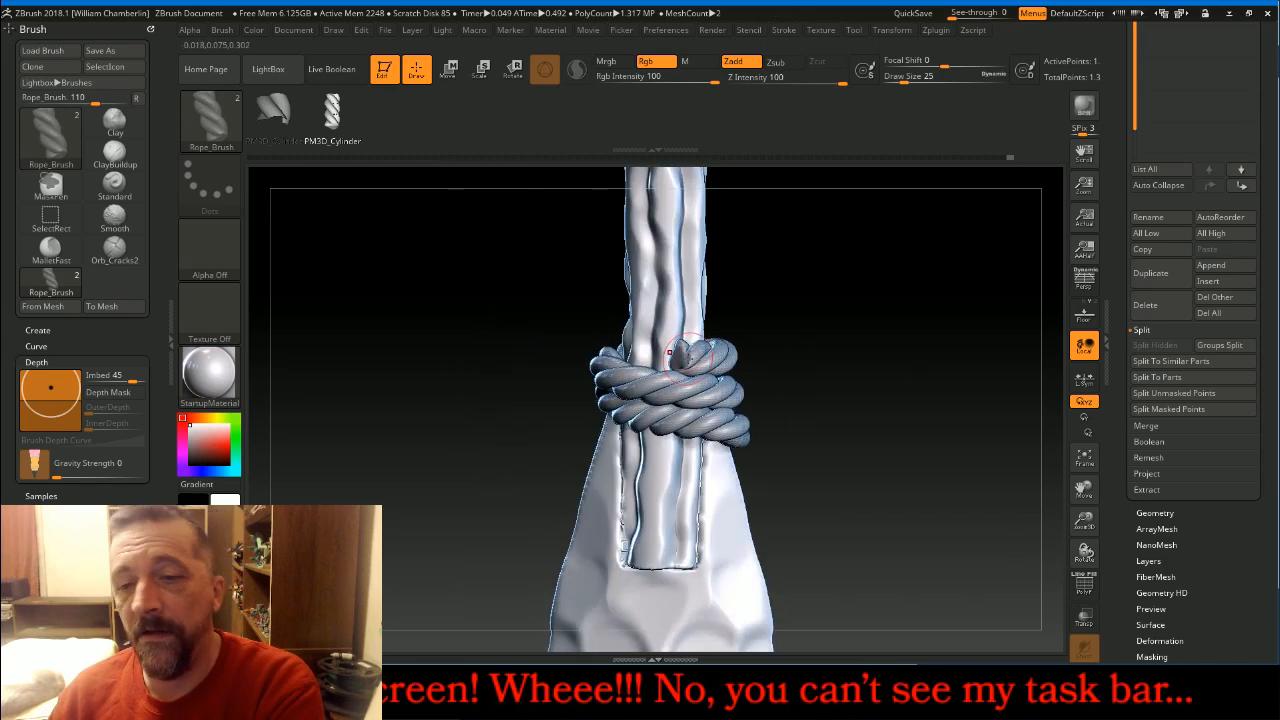
{"action": "left_click_drag", "start_coordinate": [910, 406], "coordinate": [875, 415]}
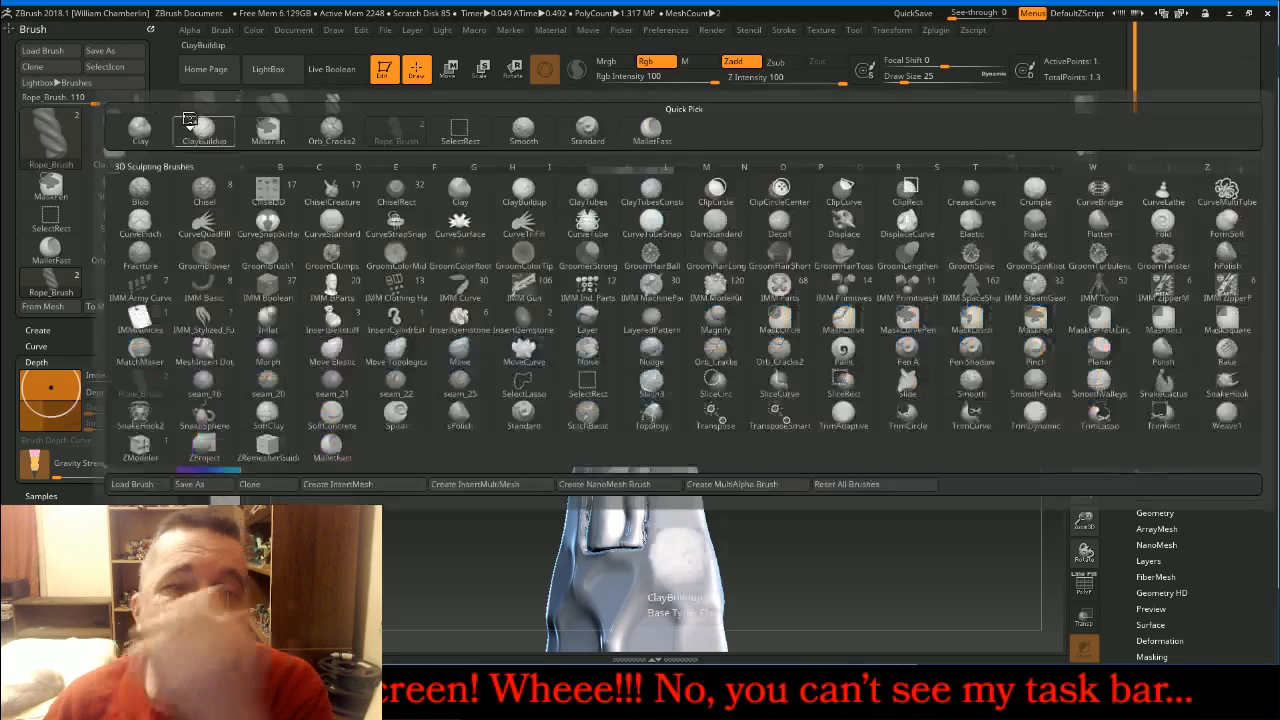
- Choose the IMM Ind. Parts brush with the Bolt Head mesh for inserting
{"action": "left_click", "coordinate": [50, 135]}
{"action": "mouse_move", "coordinate": [395, 292]}
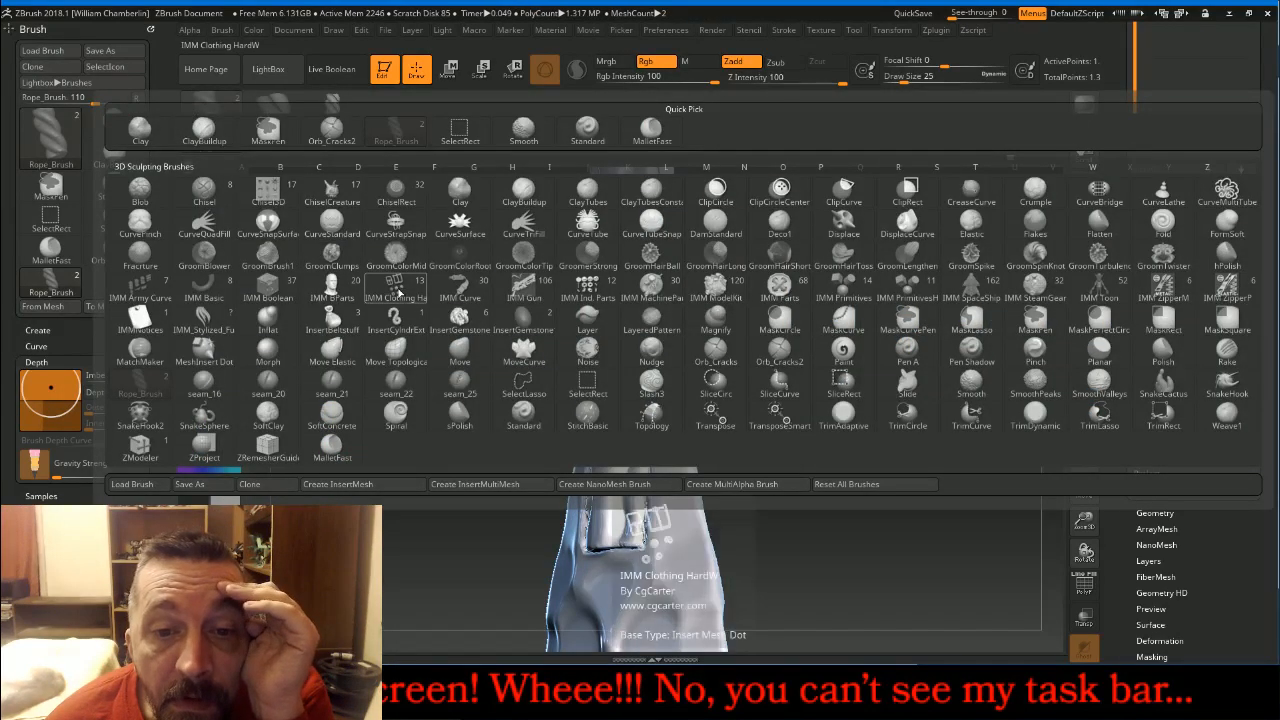
{"action": "left_click", "coordinate": [575, 290]}
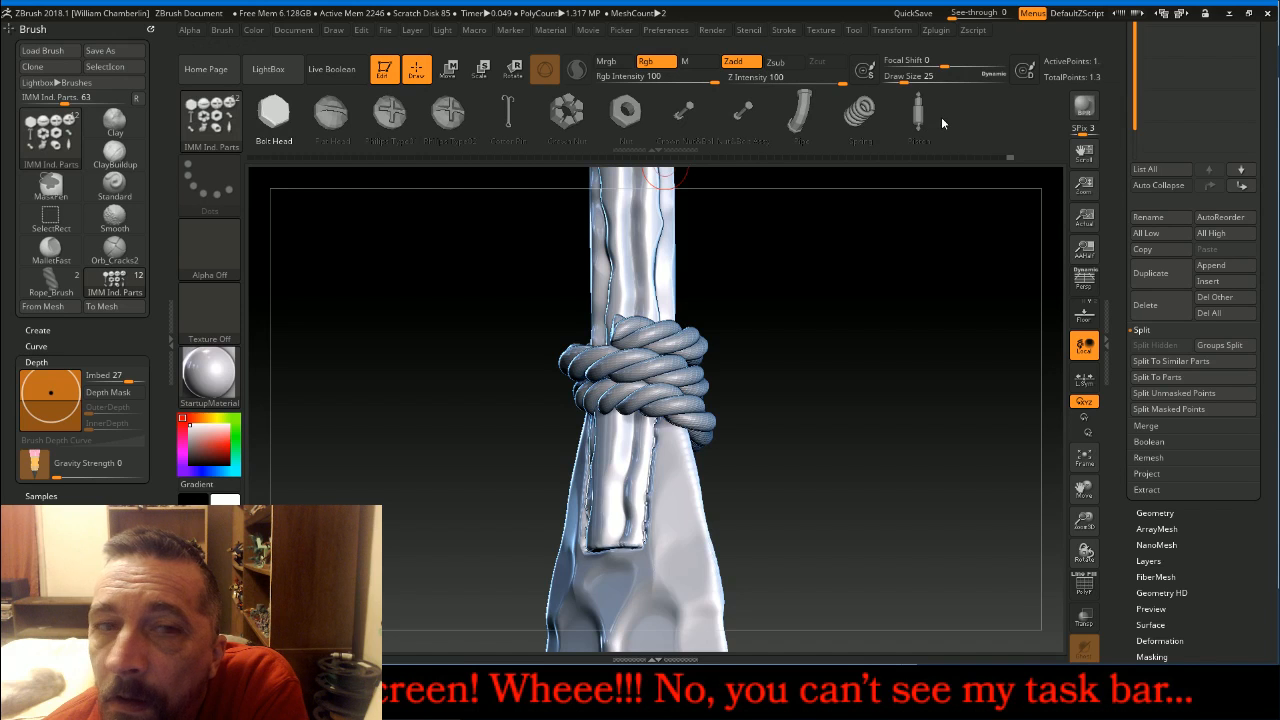
{"action": "left_click", "coordinate": [286, 116]}
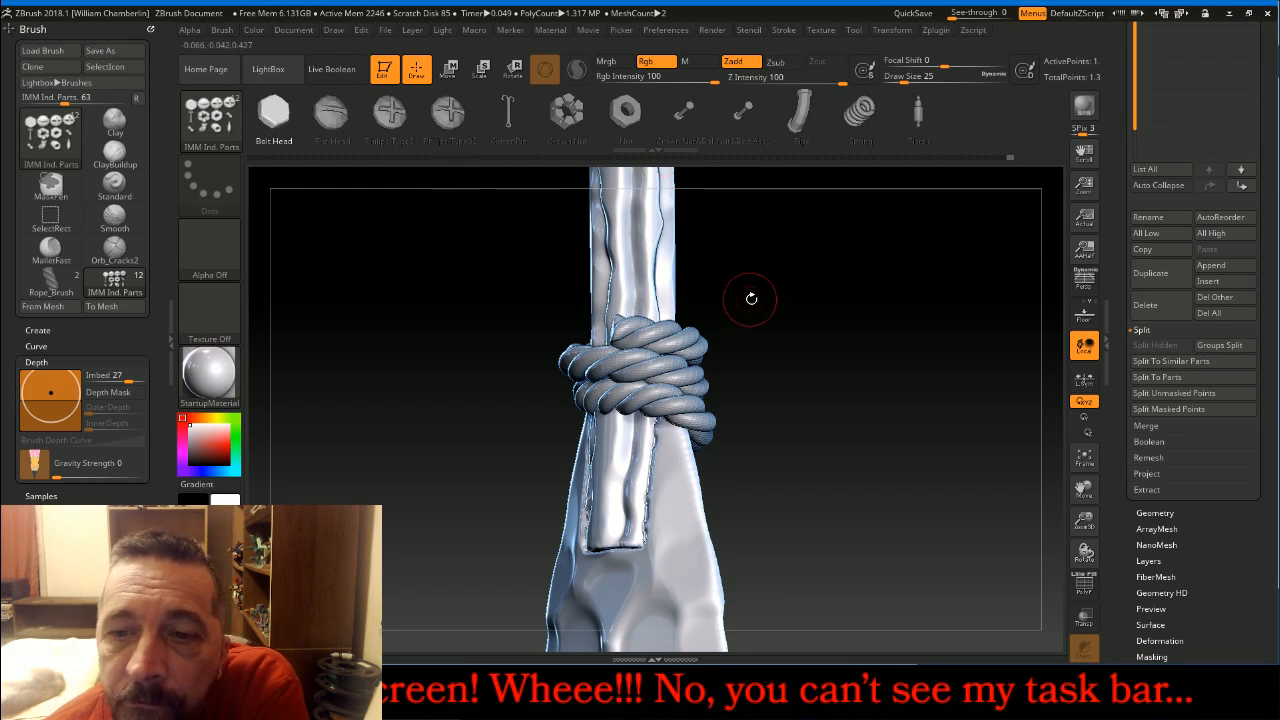
- Try to insert a bolt head on the handle beside the rope's upper end, and undo it
{"action": "left_click_drag", "start_coordinate": [784, 309], "coordinate": [802, 310]}
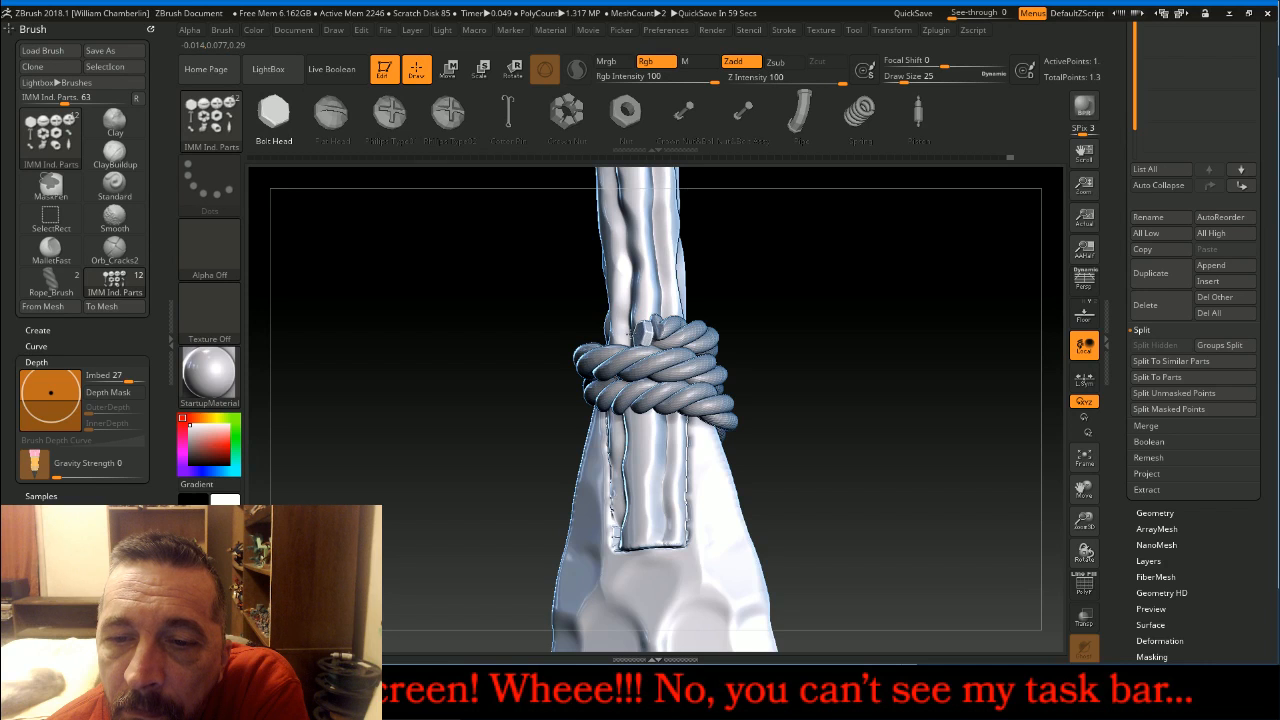
{"action": "left_click_drag", "start_coordinate": [622, 333], "coordinate": [617, 334]}
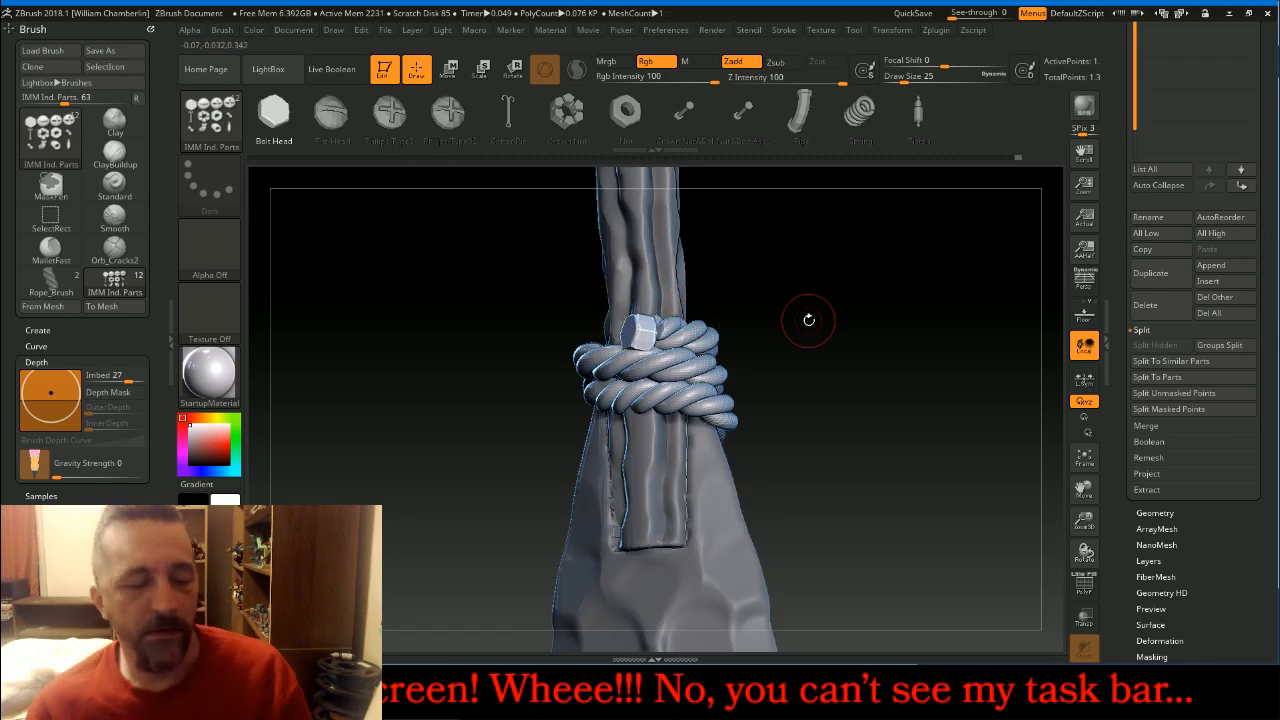
{"action": "key", "text": "ctrl+z"}
- Hide the rope subtool and insert a bolt head on the handle where the rope's upper end lies
{"action": "scroll", "coordinate": [1265, 147], "scroll_direction": "up", "scroll_amount": 5}
{"action": "left_click", "coordinate": [1250, 256]}
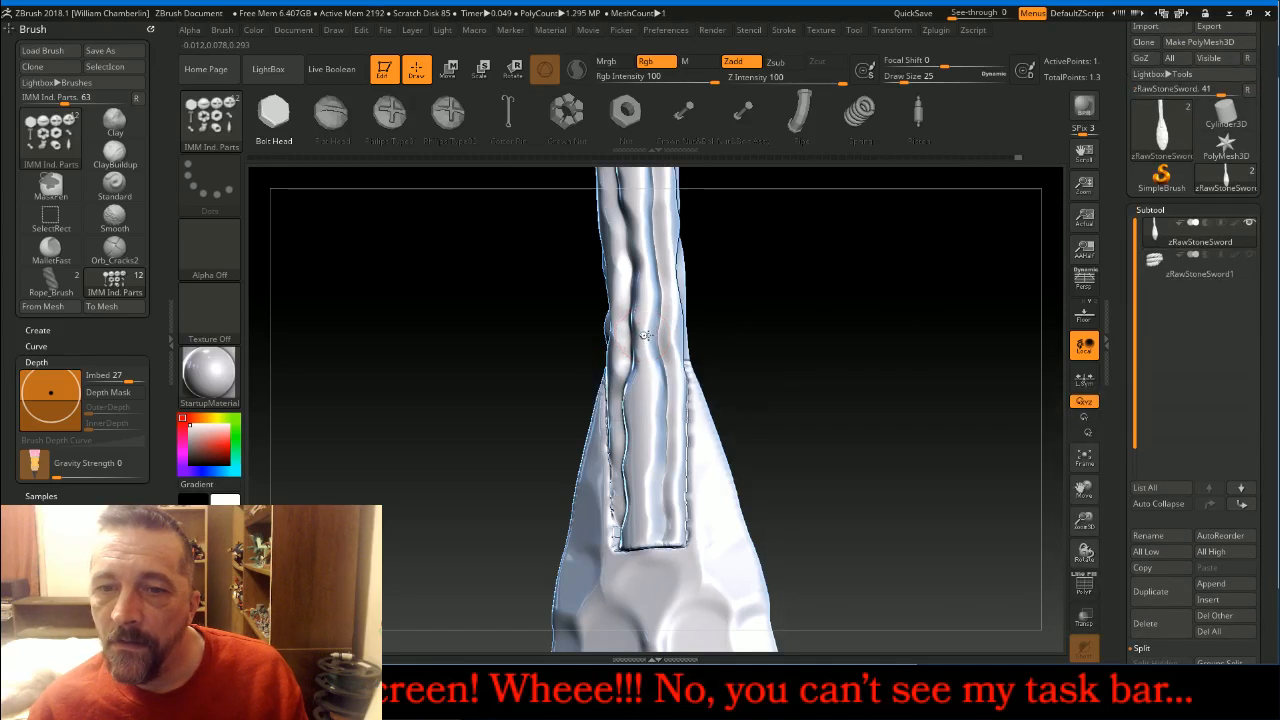
{"action": "left_click_drag", "start_coordinate": [663, 329], "coordinate": [915, 322]}
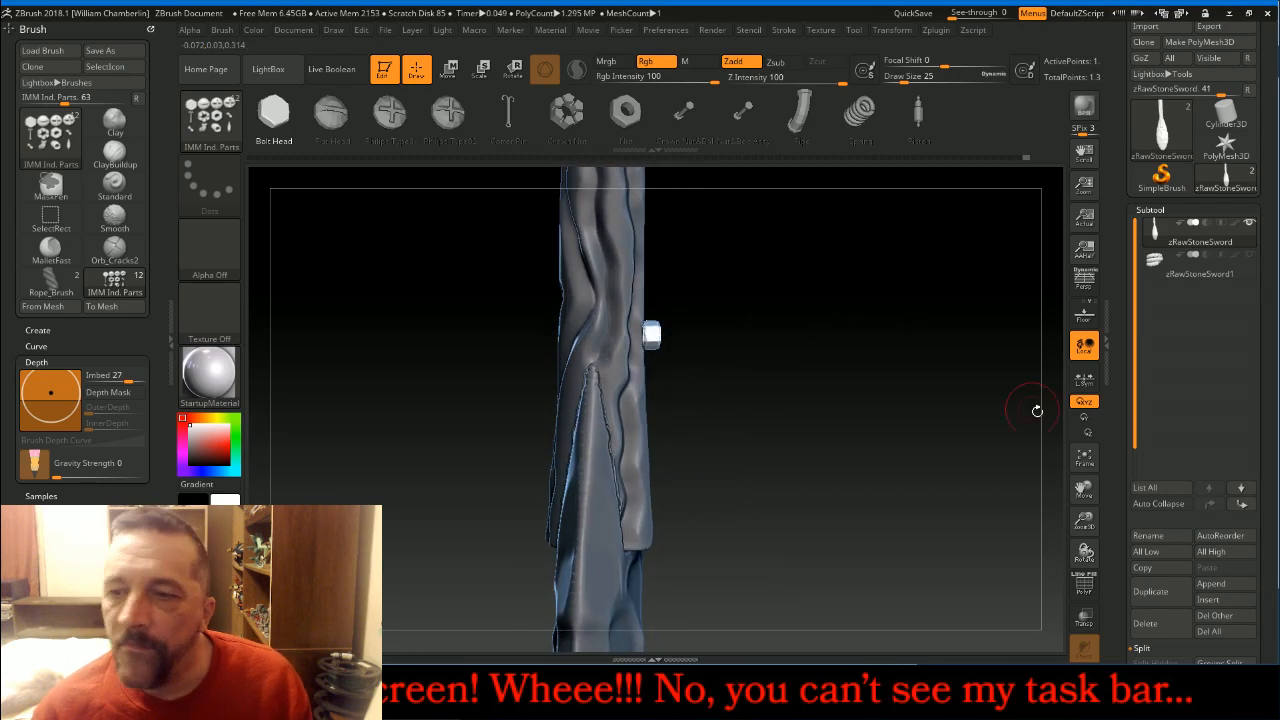
- Split the unmasked bolt head into its own subtool and make it the active one
{"action": "scroll", "coordinate": [1200, 450], "scroll_direction": "down", "scroll_amount": 5}
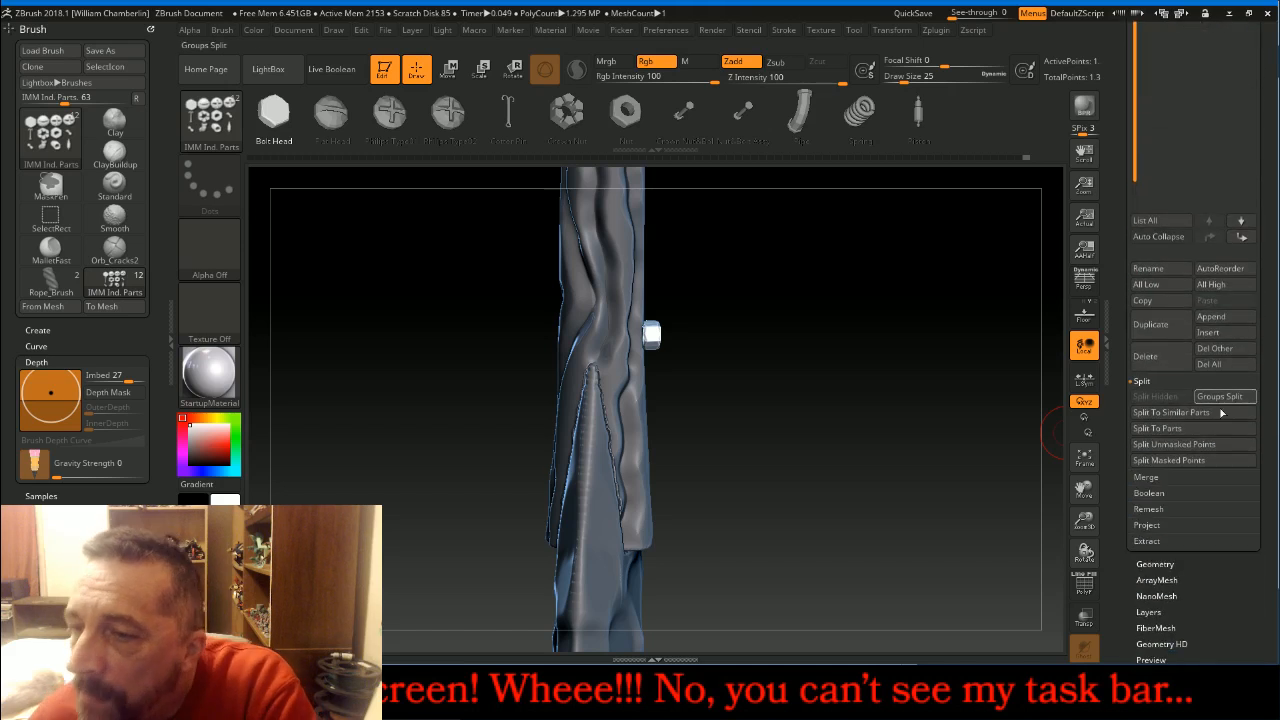
{"action": "left_click", "coordinate": [1186, 446]}
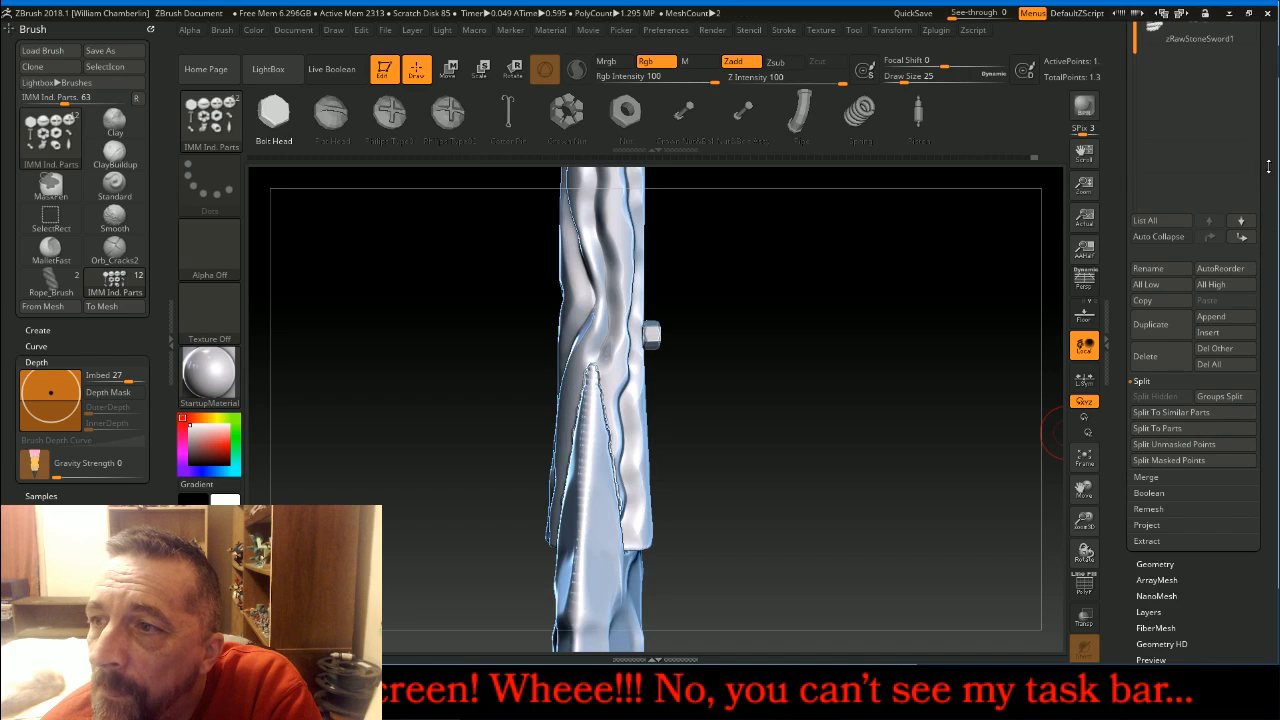
{"action": "scroll", "coordinate": [1200, 200], "scroll_direction": "up", "scroll_amount": 3}
{"action": "left_click", "coordinate": [1168, 120]}
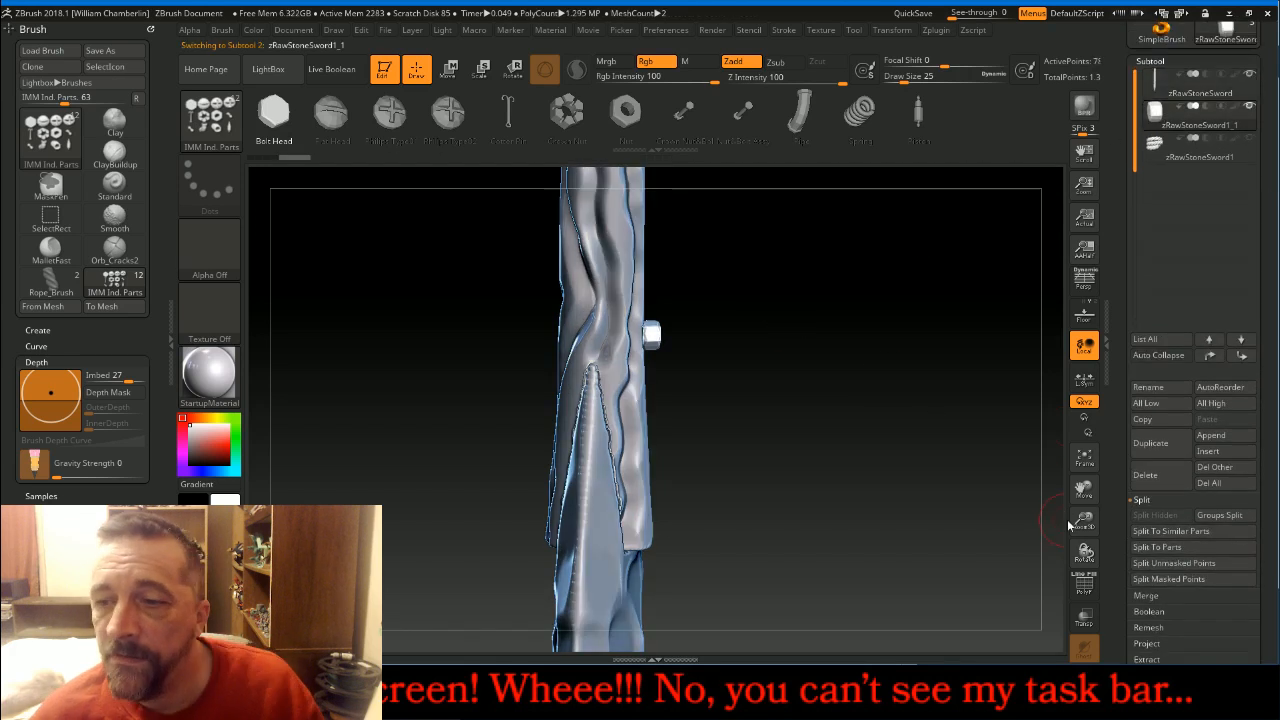
- Mask the bolt head's base and stretch its free end away from the handle with the Move brush at draw size 90
{"action": "left_click_drag", "start_coordinate": [1084, 520], "coordinate": [940, 531]}
{"action": "left_click_drag", "start_coordinate": [360, 238], "coordinate": [678, 434], "text": "ctrl"}
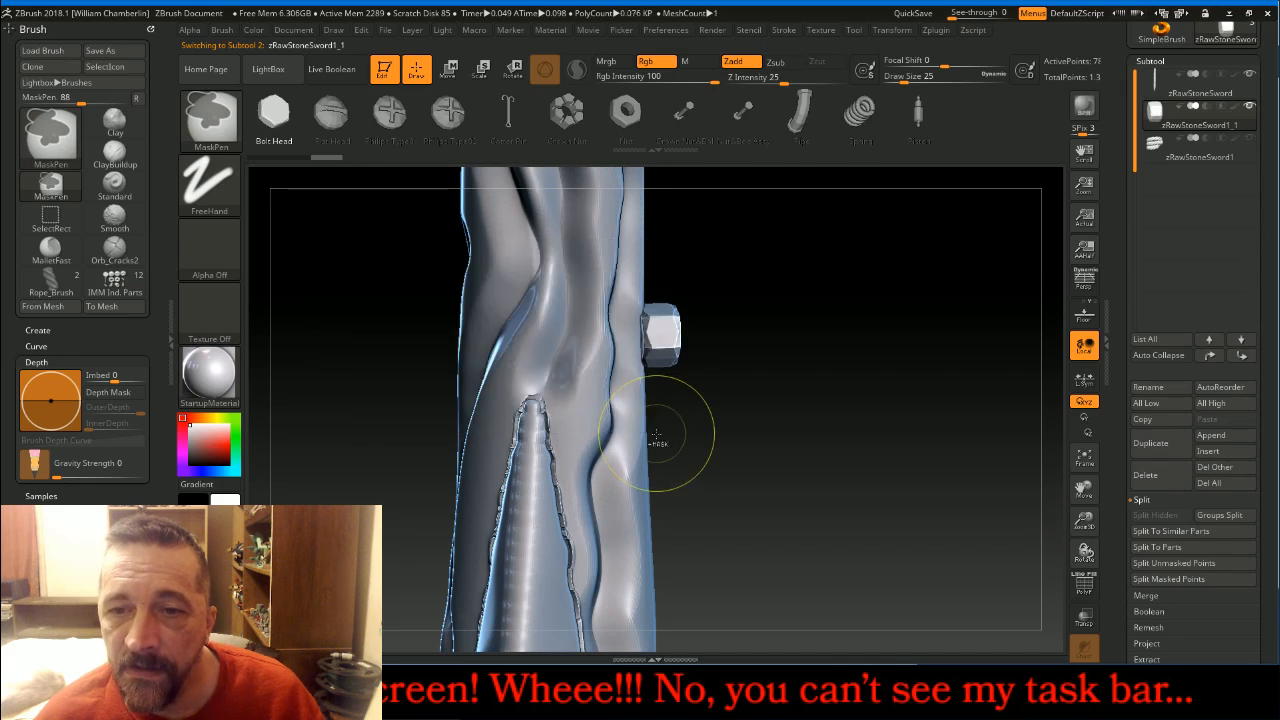
{"action": "left_click_drag", "start_coordinate": [849, 418], "coordinate": [850, 420]}
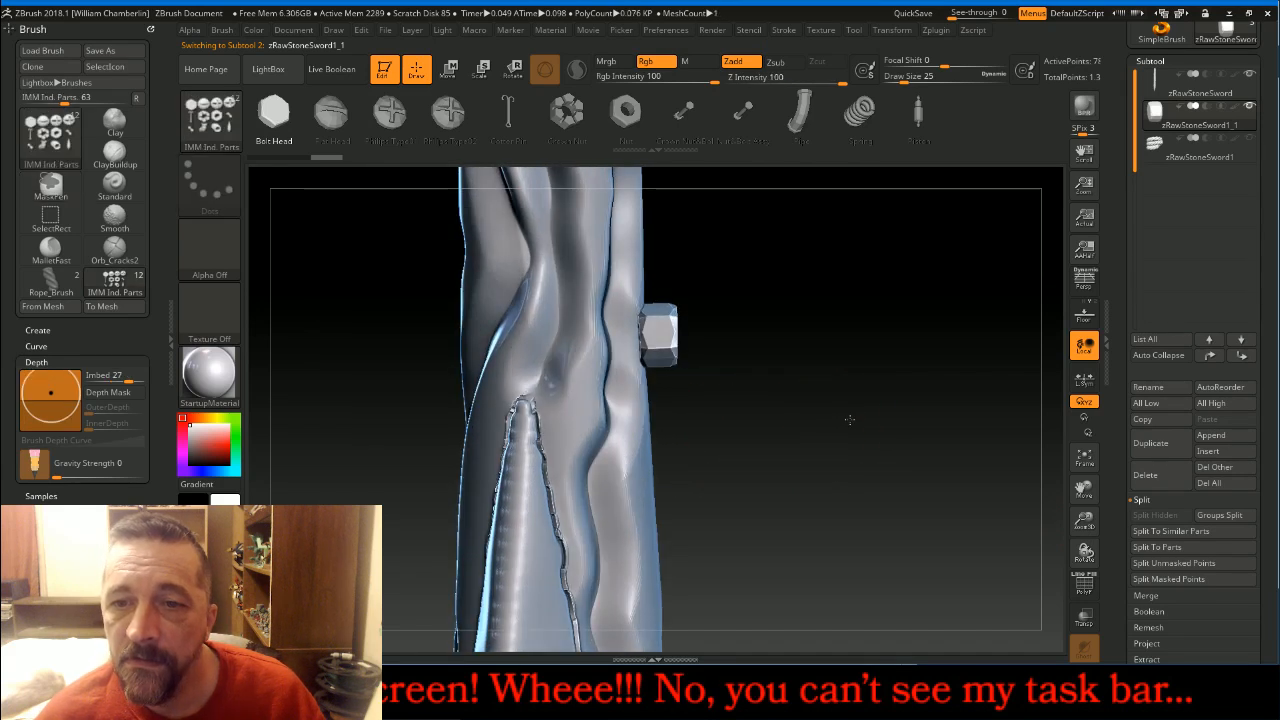
{"action": "left_click", "coordinate": [210, 118]}
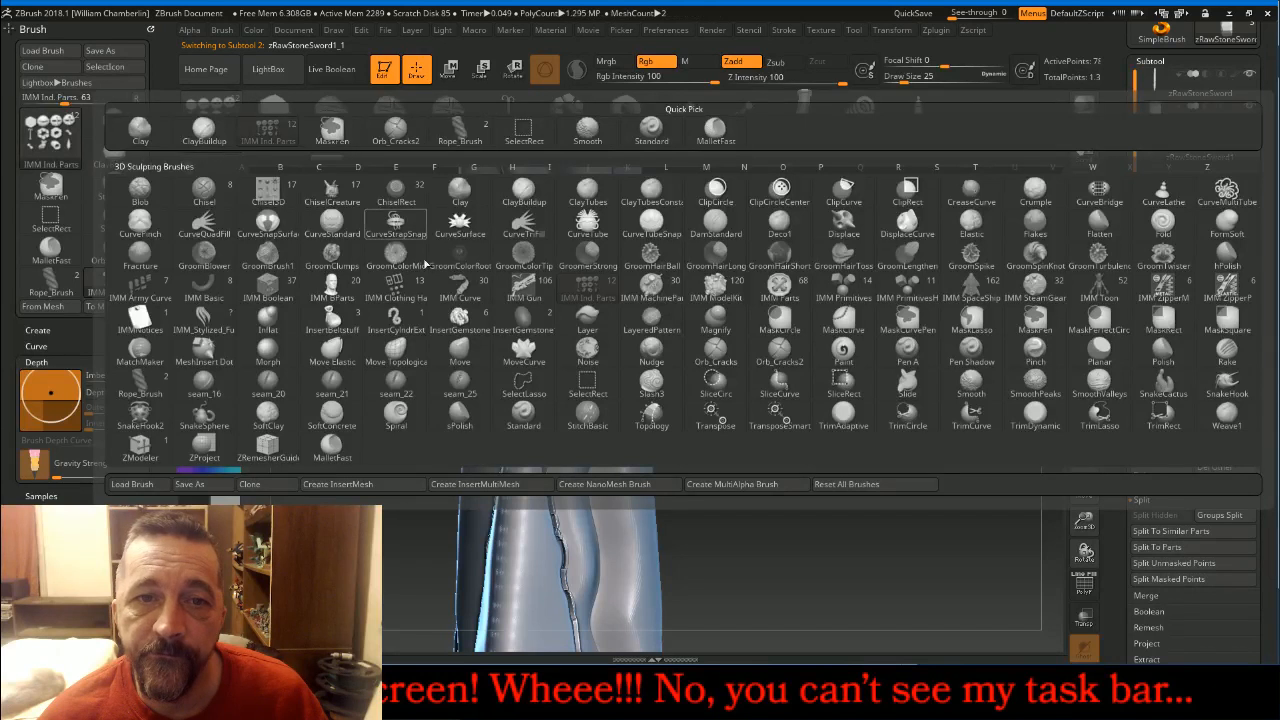
{"action": "left_click", "coordinate": [466, 344]}
{"action": "left_click", "coordinate": [888, 77]}
{"action": "left_click", "coordinate": [866, 70]}
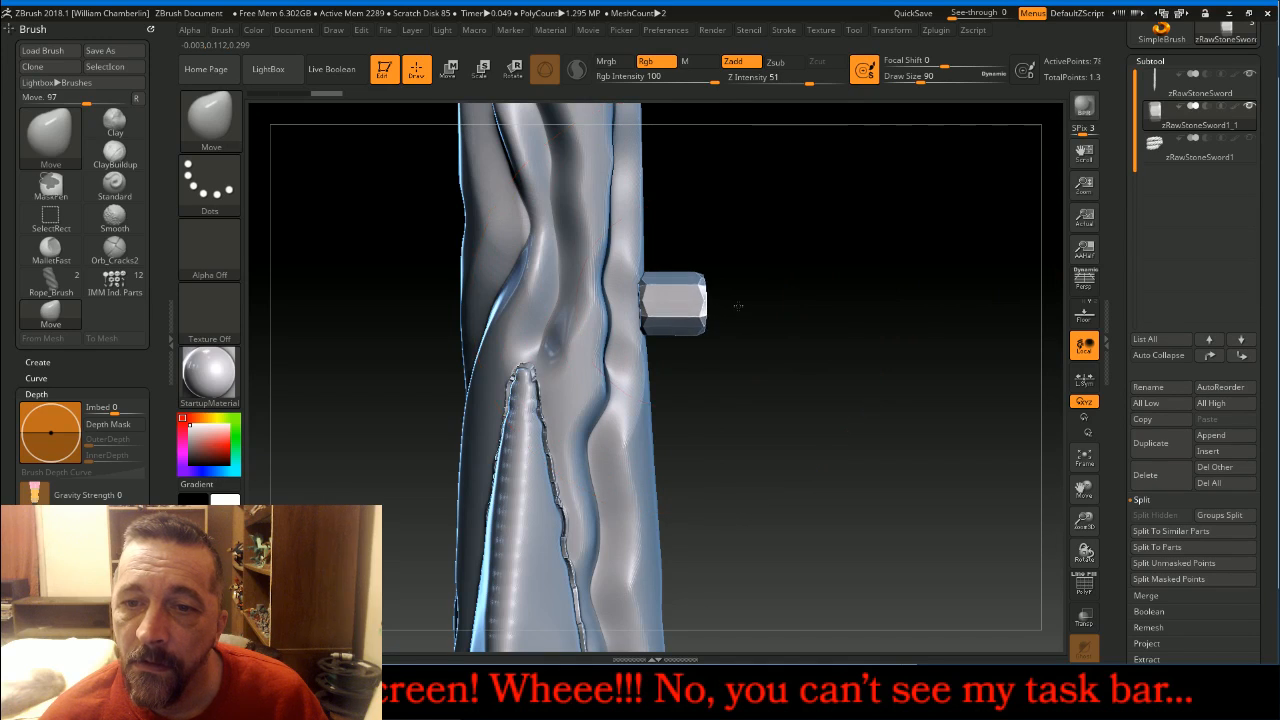
- Show the rope subtool again and move the stretched bolt sideways over the rope's upper end
{"action": "left_click", "coordinate": [1249, 138]}
{"action": "mouse_move", "coordinate": [966, 263]}
{"action": "left_mouse_down"}
{"action": "mouse_move", "coordinate": [937, 277]}
{"action": "mouse_move", "coordinate": [949, 274]}
{"action": "left_mouse_up"}
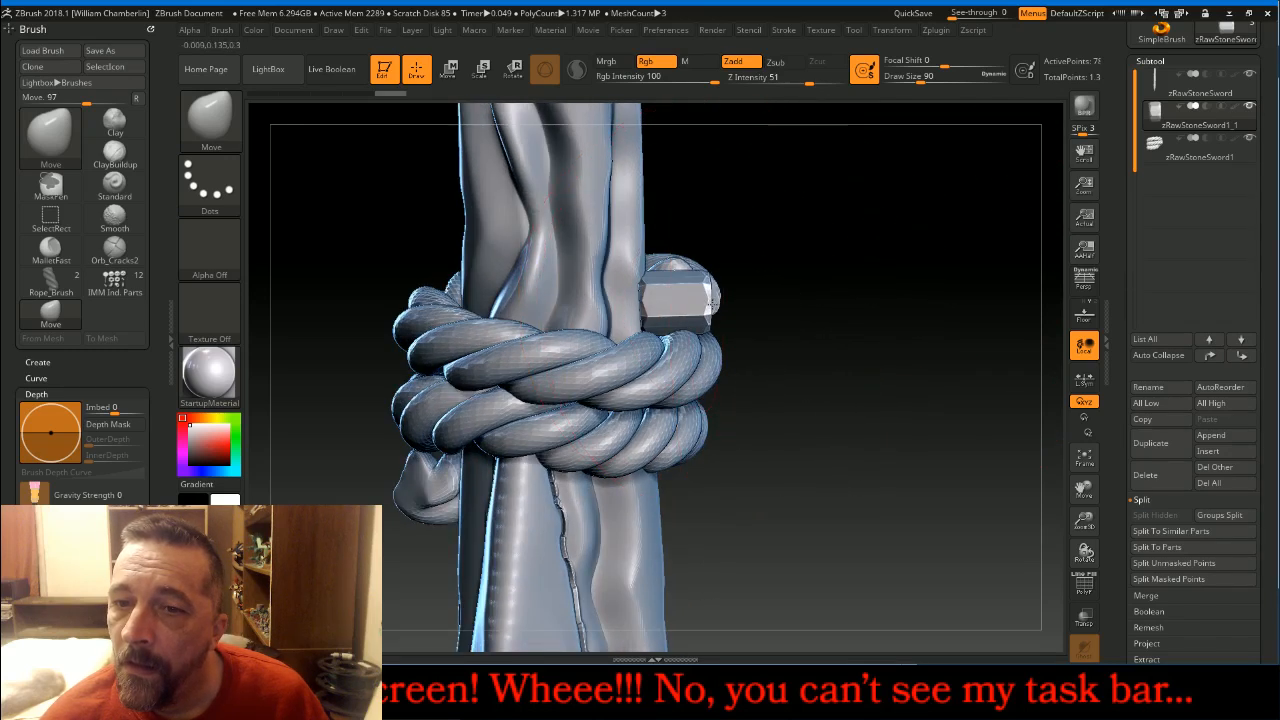
{"action": "left_click_drag", "start_coordinate": [914, 329], "coordinate": [846, 330]}
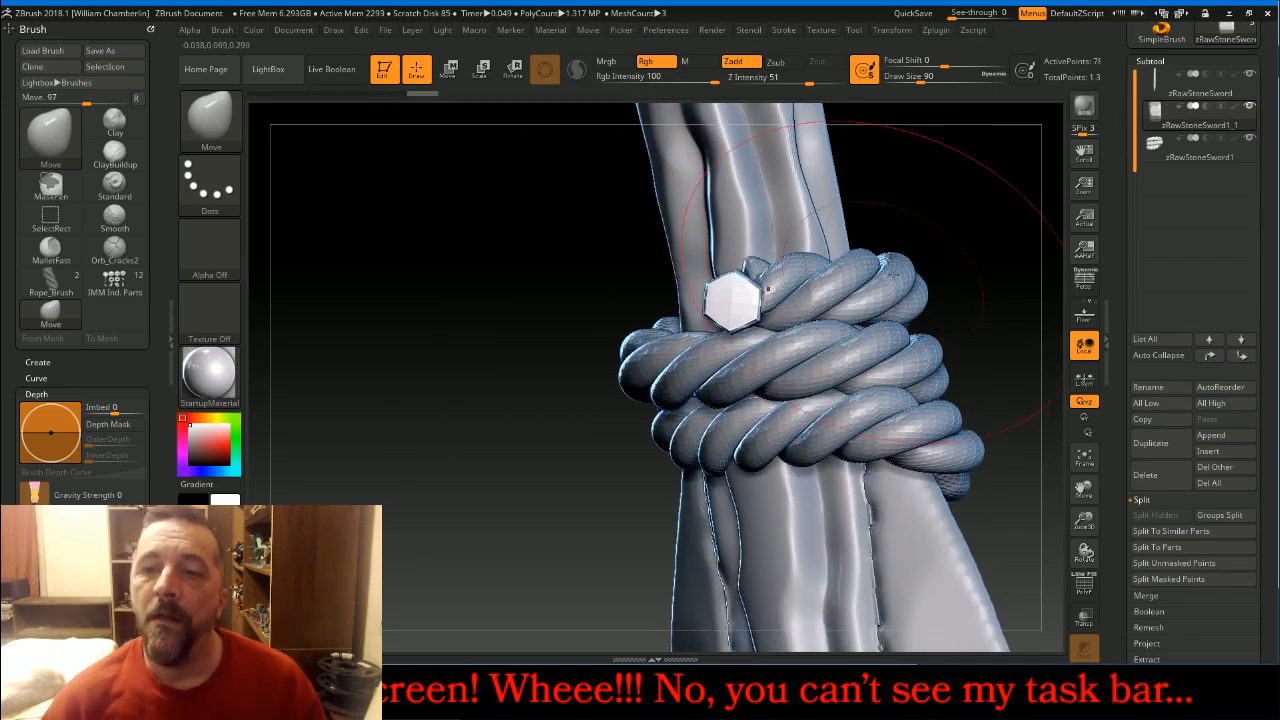
{"action": "left_click_drag", "start_coordinate": [733, 300], "coordinate": [832, 294]}
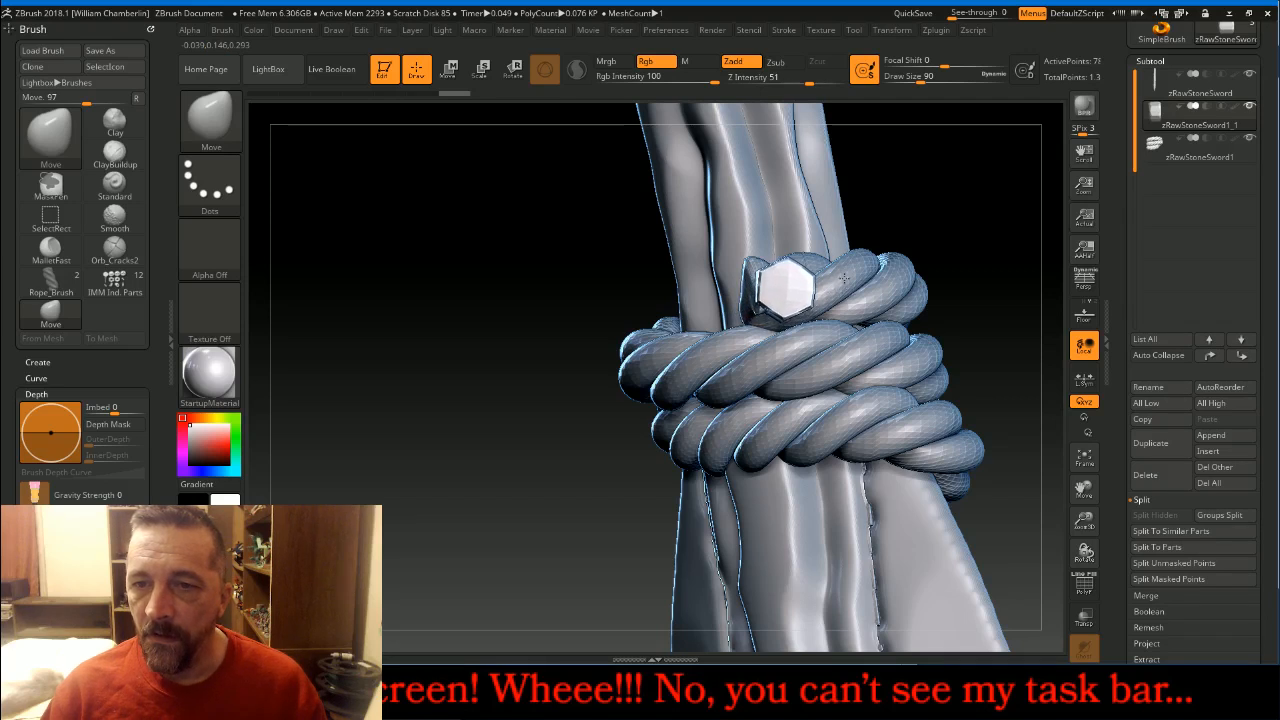
{"action": "mouse_move", "coordinate": [504, 314]}
{"action": "left_mouse_down"}
{"action": "mouse_move", "coordinate": [525, 314]}
{"action": "mouse_move", "coordinate": [586, 366]}
{"action": "mouse_move", "coordinate": [570, 333]}
{"action": "mouse_move", "coordinate": [668, 300]}
{"action": "mouse_move", "coordinate": [648, 290]}
{"action": "mouse_move", "coordinate": [665, 312]}
{"action": "left_mouse_up"}
{"action": "left_click_drag", "start_coordinate": [1083, 491], "coordinate": [1018, 404]}
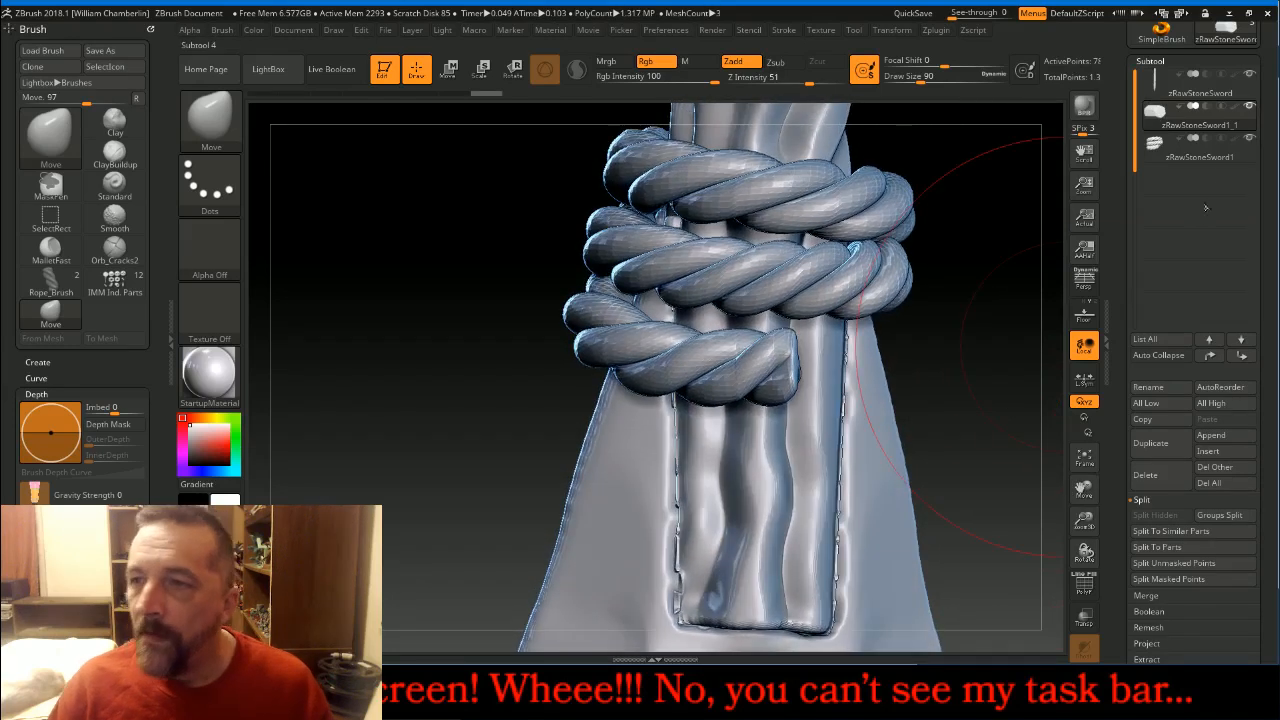
- Hide the rope subtool and insert a Bolt Head from the IMM Ind. Parts brush on the handle where the rope's loose end sits
{"action": "left_click", "coordinate": [1250, 135]}
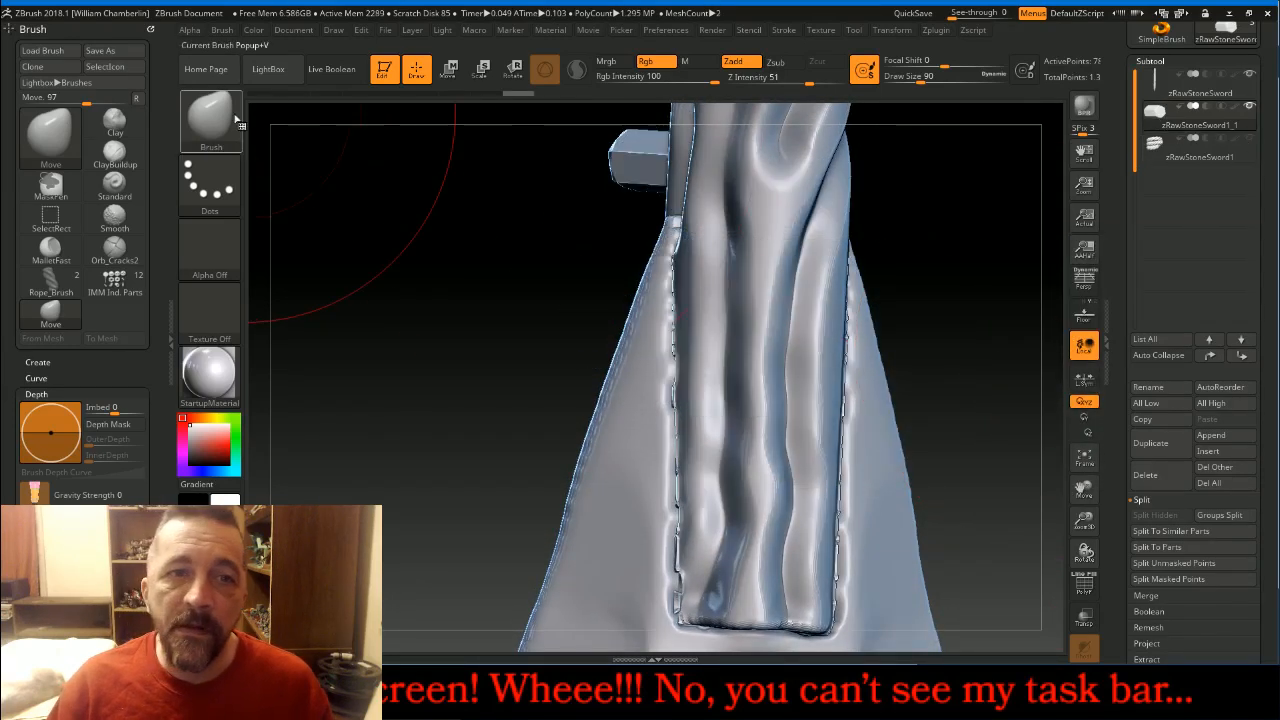
{"action": "left_click", "coordinate": [50, 130]}
{"action": "left_click", "coordinate": [268, 131]}
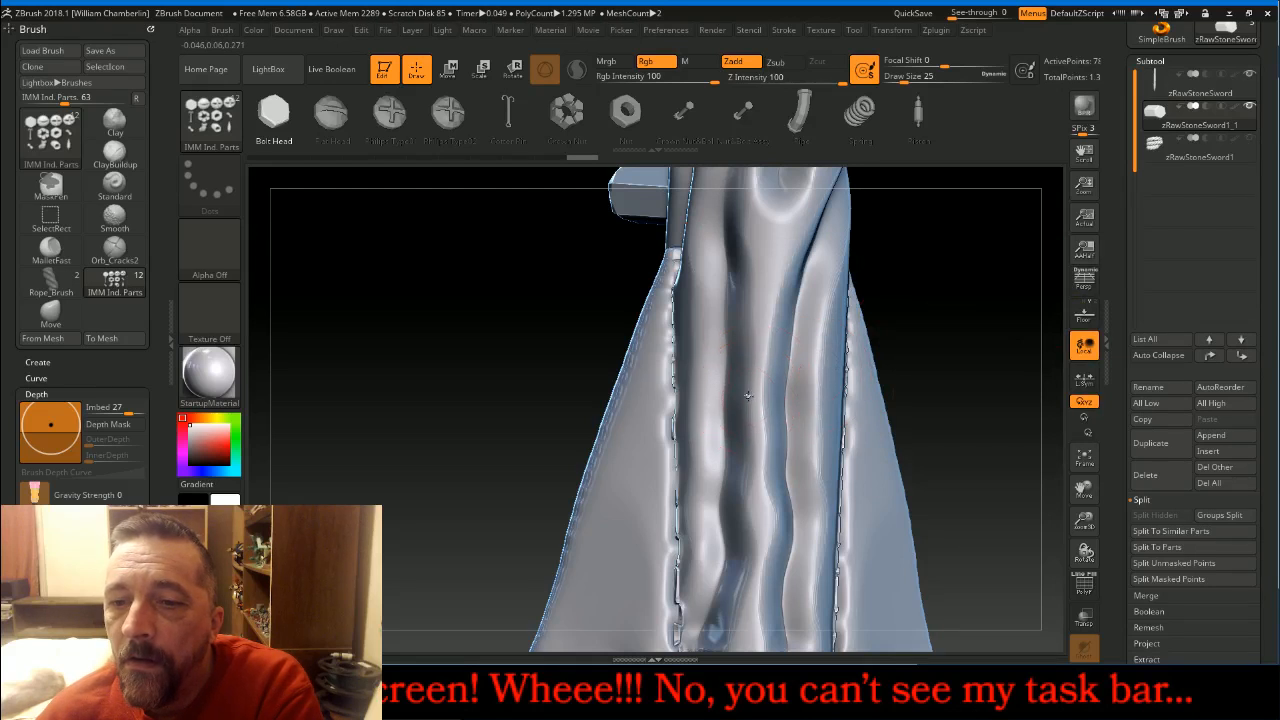
{"action": "left_click_drag", "start_coordinate": [759, 417], "coordinate": [758, 416]}
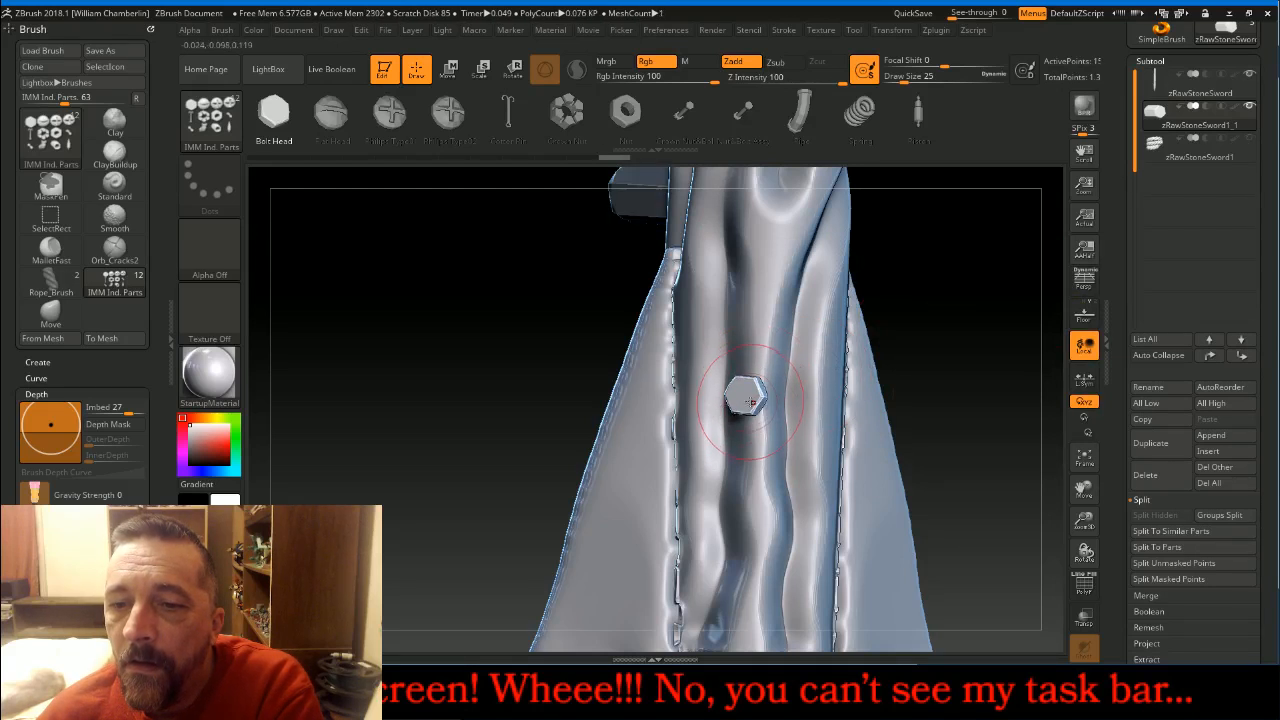
{"action": "mouse_move", "coordinate": [498, 266]}
{"action": "left_mouse_down"}
{"action": "mouse_move", "coordinate": [557, 288]}
{"action": "mouse_move", "coordinate": [477, 286]}
{"action": "mouse_move", "coordinate": [447, 268]}
{"action": "left_mouse_up"}
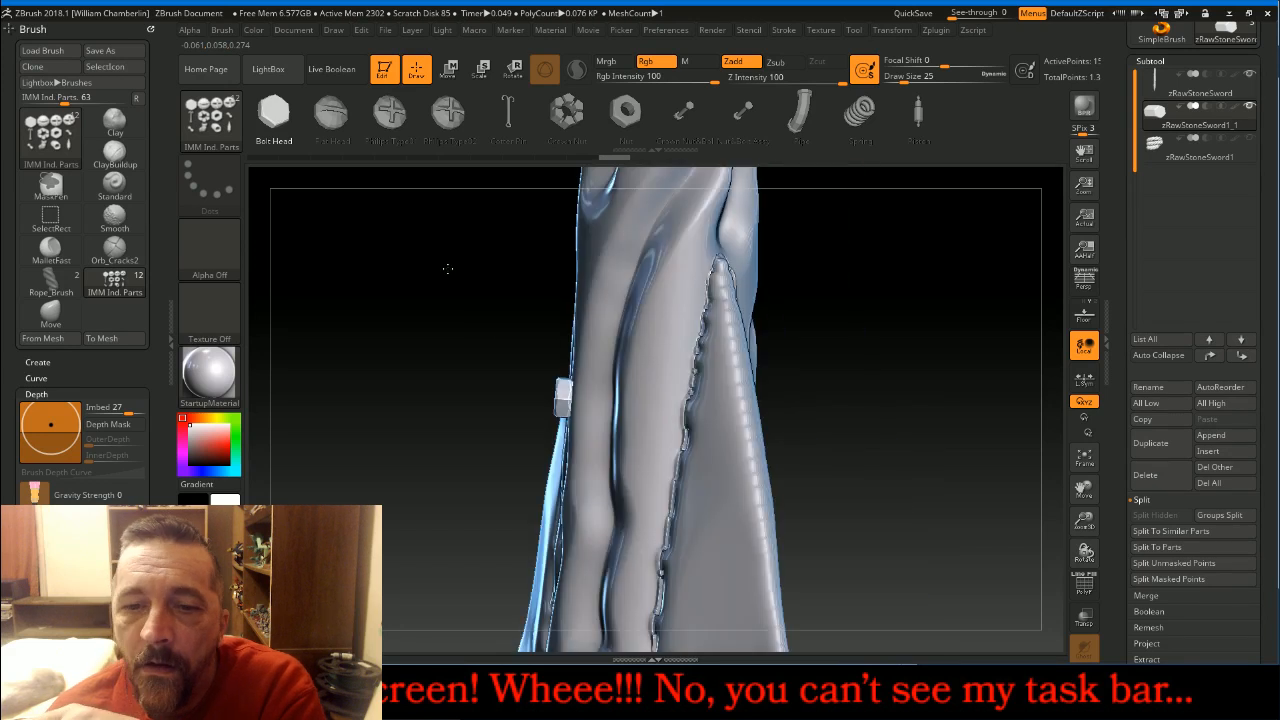
- Split the unmasked new bolt head into its own subtool and check its position against the rope
{"action": "left_click", "coordinate": [1198, 564]}
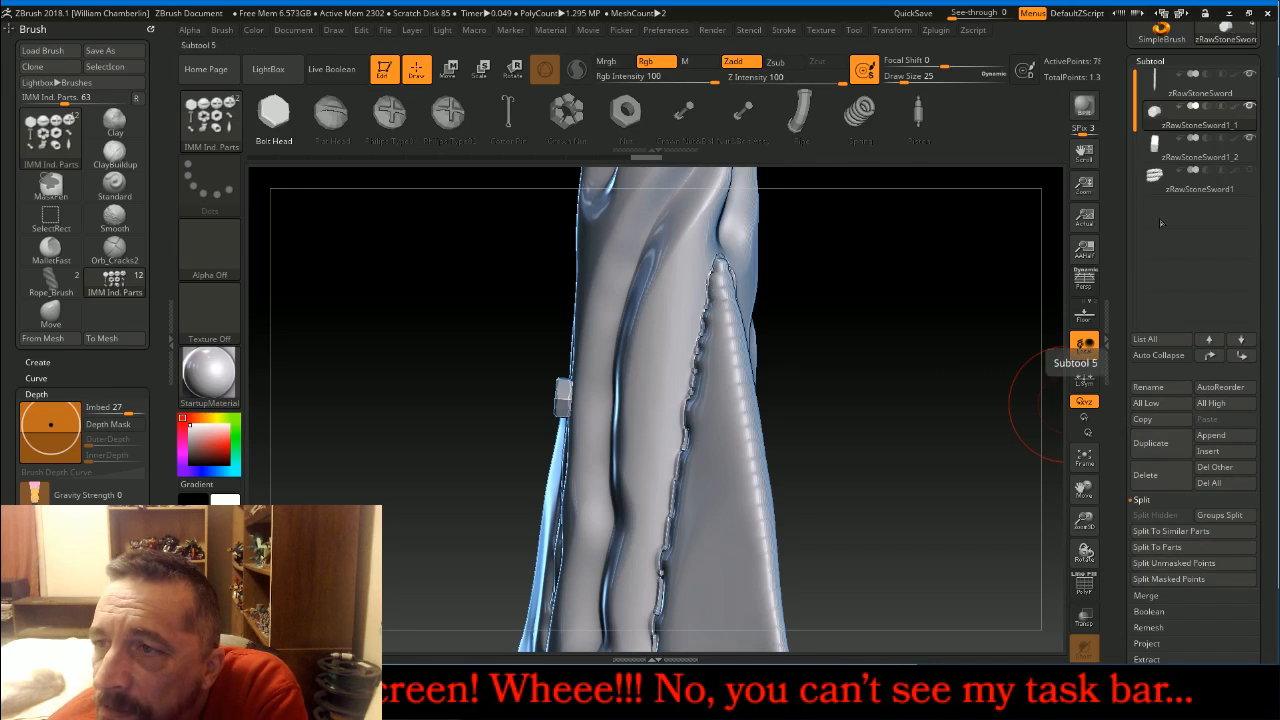
{"action": "mouse_move", "coordinate": [1160, 174]}
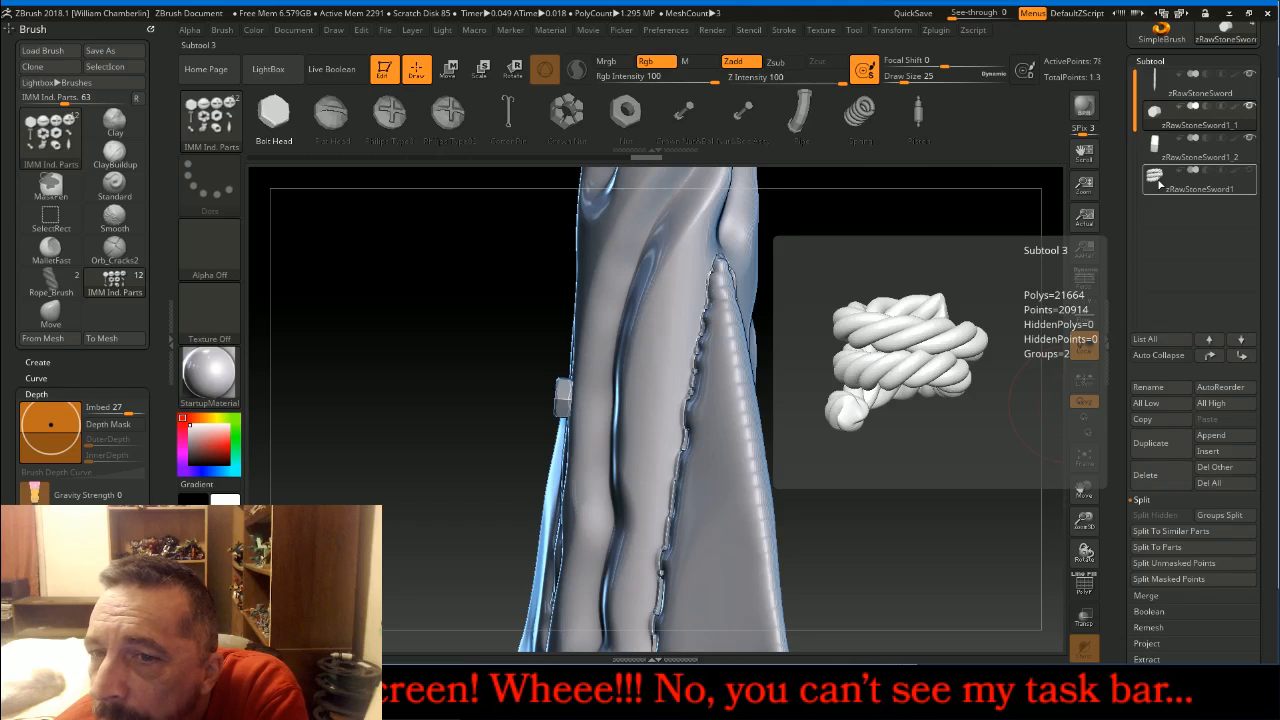
{"action": "left_click_drag", "start_coordinate": [897, 398], "coordinate": [971, 386]}
{"action": "left_click", "coordinate": [1250, 171]}
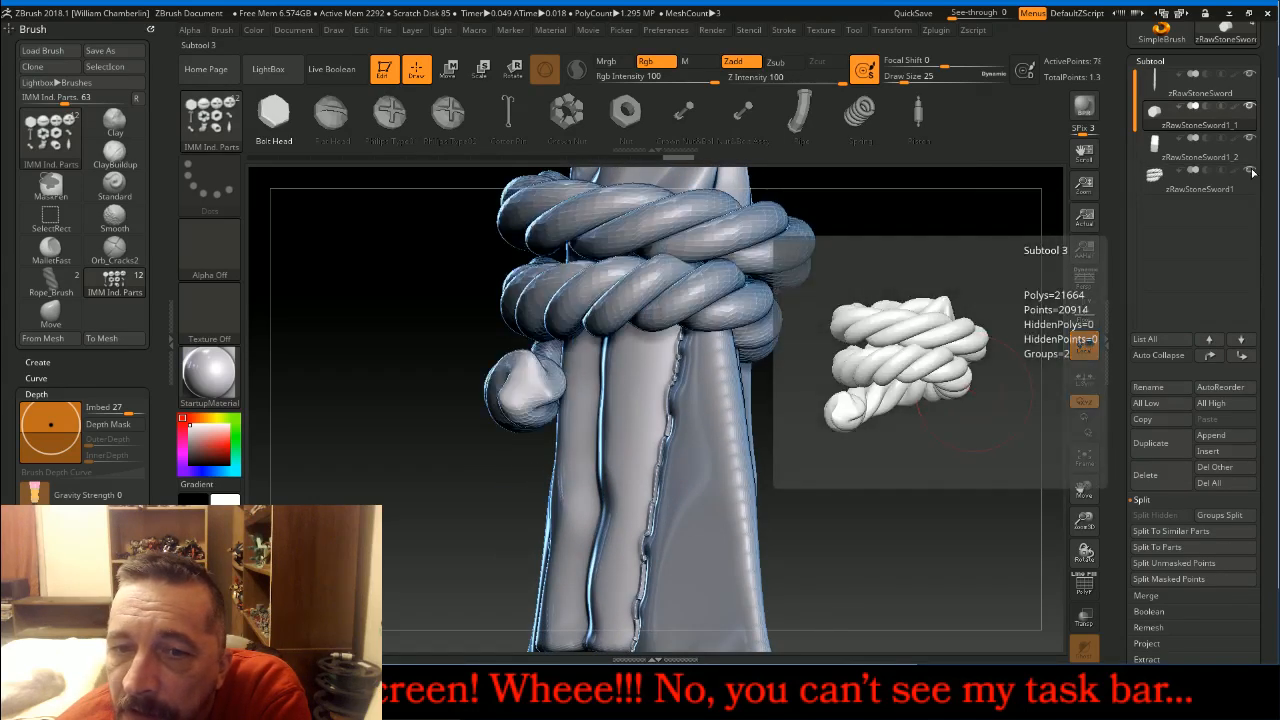
{"action": "left_click", "coordinate": [1250, 171]}
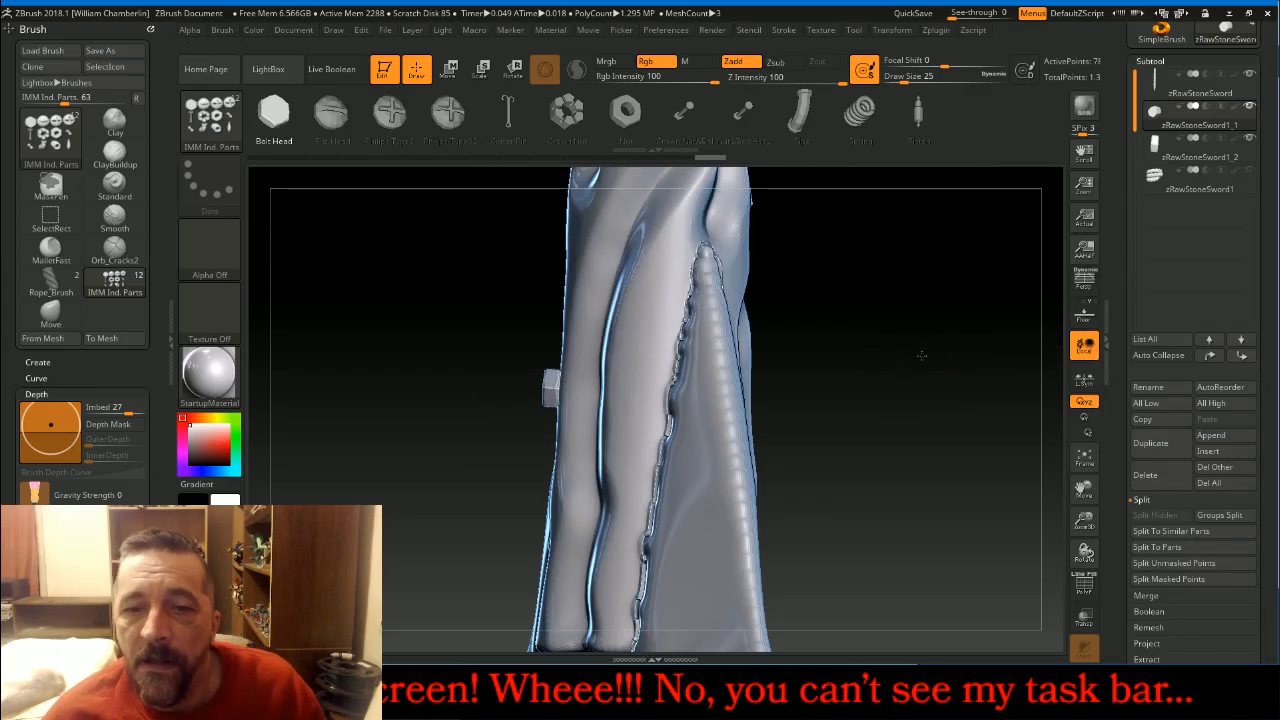
- Try to mask the inner half of the new bolt head, on the side facing the handle
{"action": "left_click_drag", "start_coordinate": [921, 355], "coordinate": [926, 354]}
{"action": "left_click_drag", "start_coordinate": [839, 302], "coordinate": [562, 456], "text": "ctrl"}
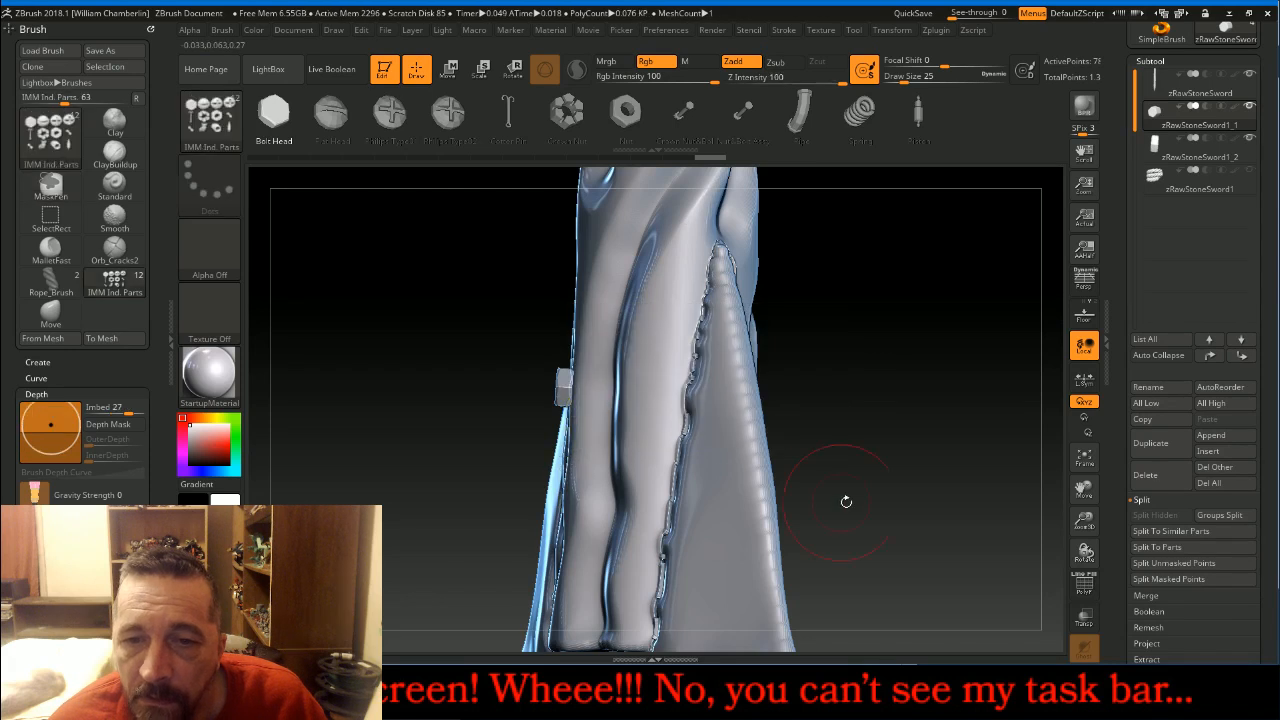
{"action": "mouse_move", "coordinate": [882, 319]}
{"action": "left_mouse_down"}
{"action": "mouse_move", "coordinate": [926, 323]}
{"action": "mouse_move", "coordinate": [880, 333]}
{"action": "left_mouse_up"}
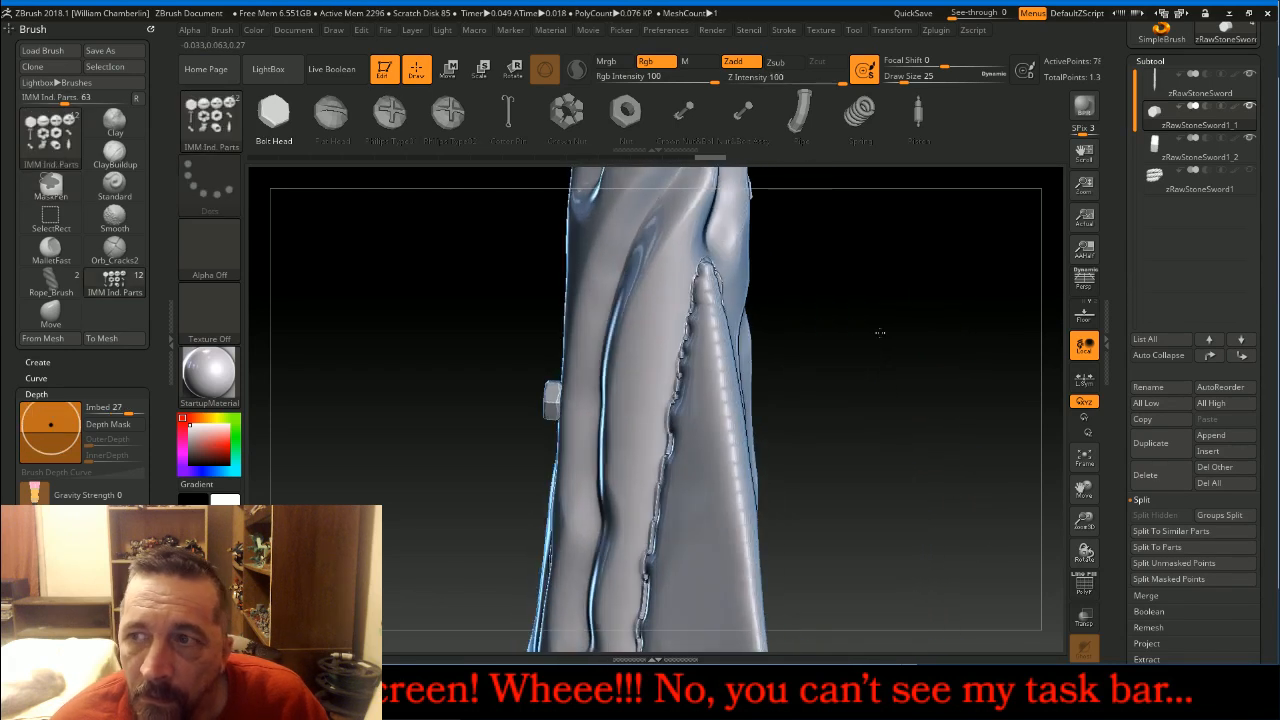
{"action": "left_click", "coordinate": [1078, 459]}
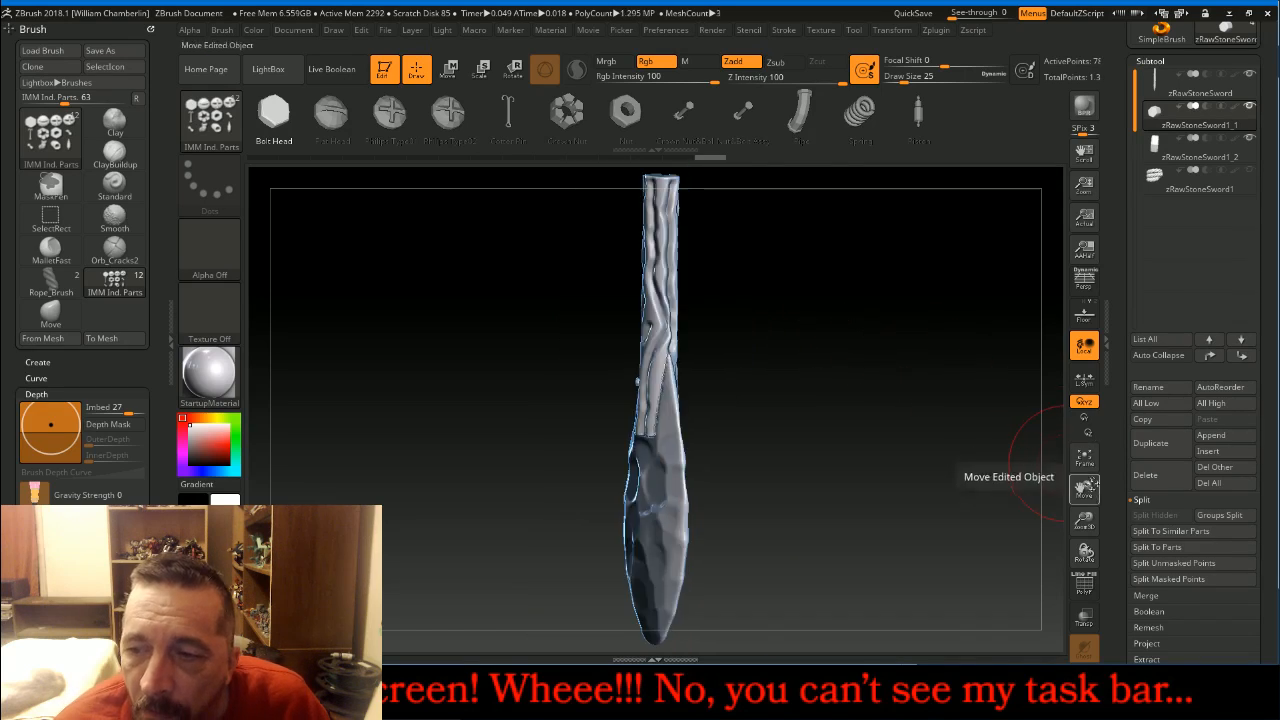
{"action": "left_click", "coordinate": [1077, 462]}
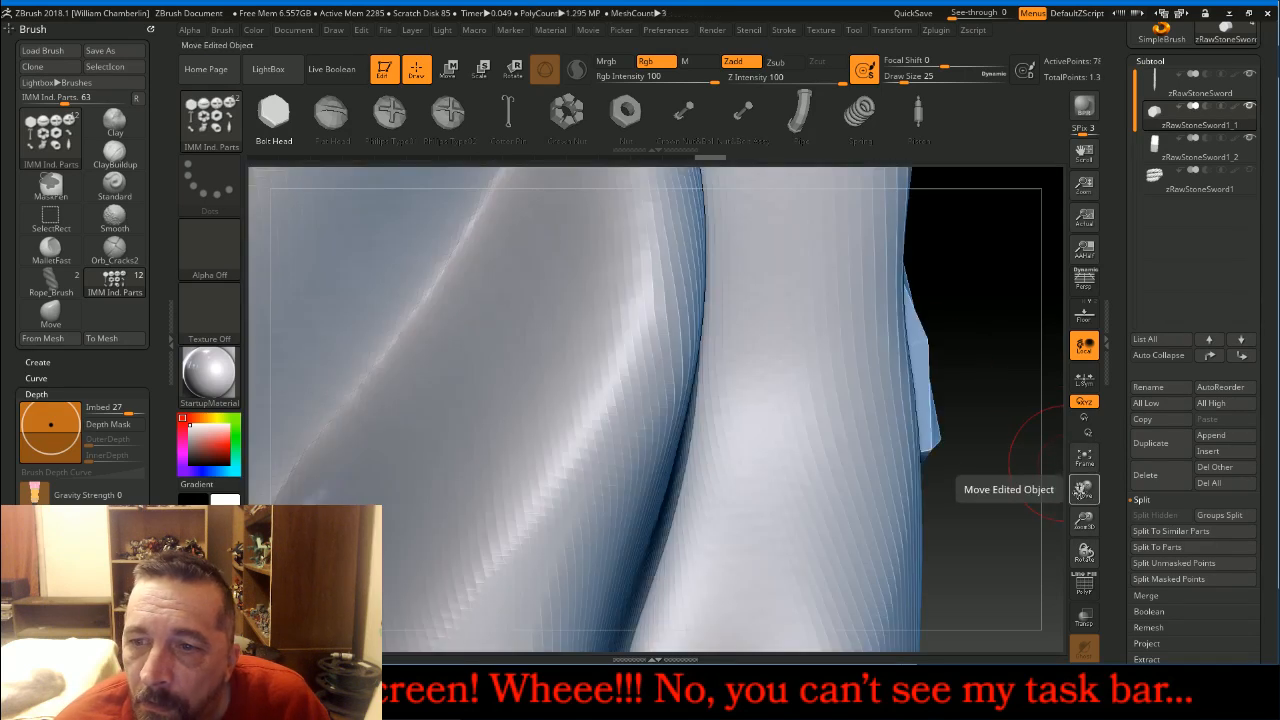
- Make the new bolt head zRawStoneSword1_2 the active subtool and mask its inner half next to the handle
{"action": "left_click", "coordinate": [1158, 146]}
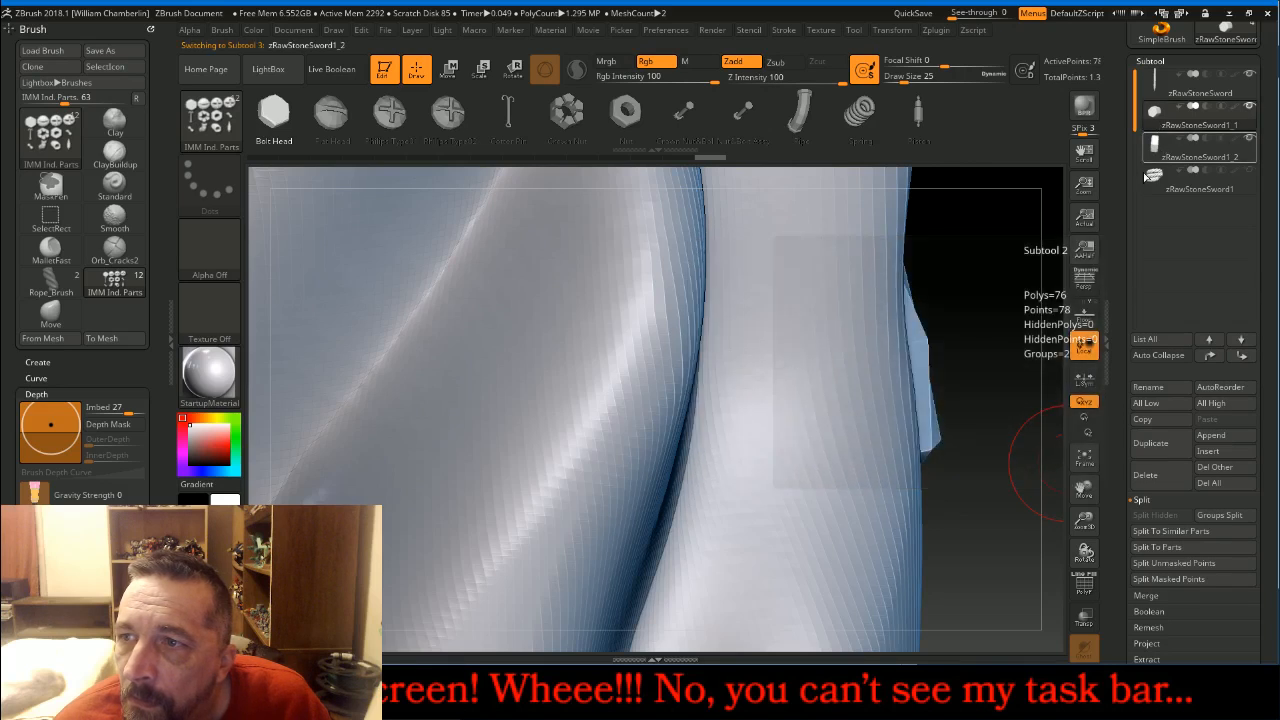
{"action": "left_click", "coordinate": [1090, 463]}
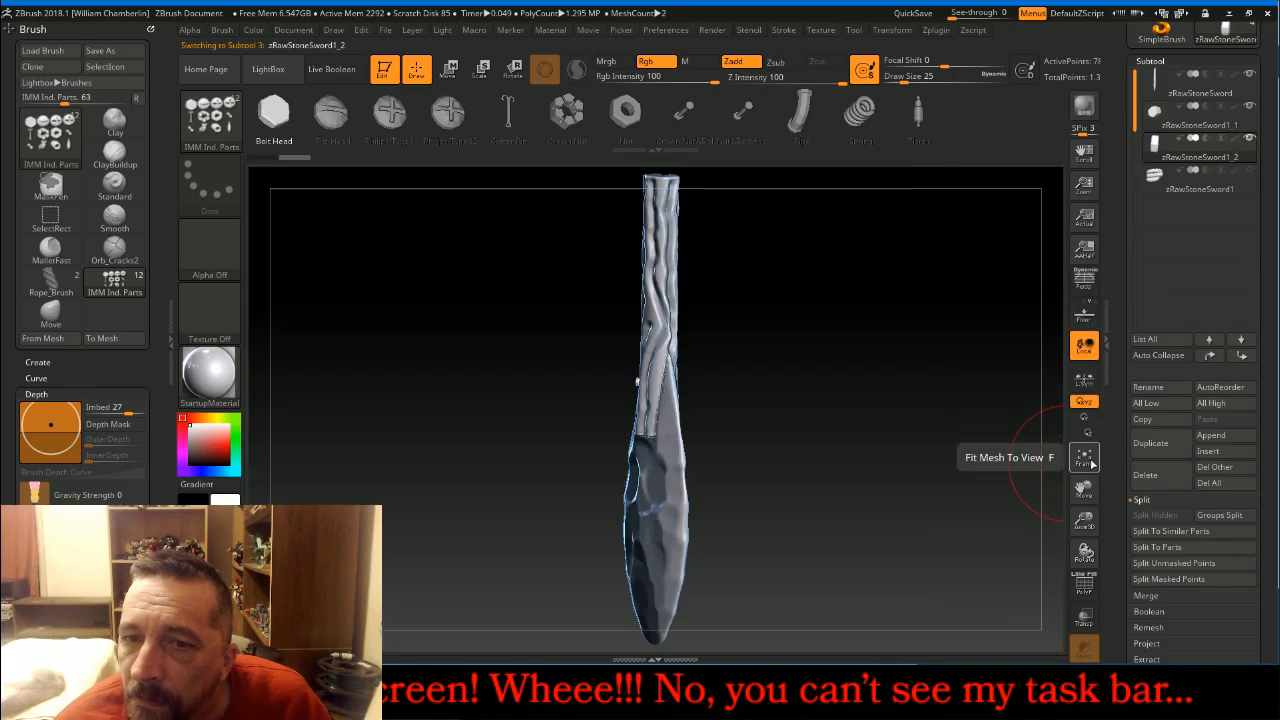
{"action": "left_click", "coordinate": [1086, 460]}
{"action": "left_click_drag", "start_coordinate": [1084, 520], "coordinate": [1084, 535]}
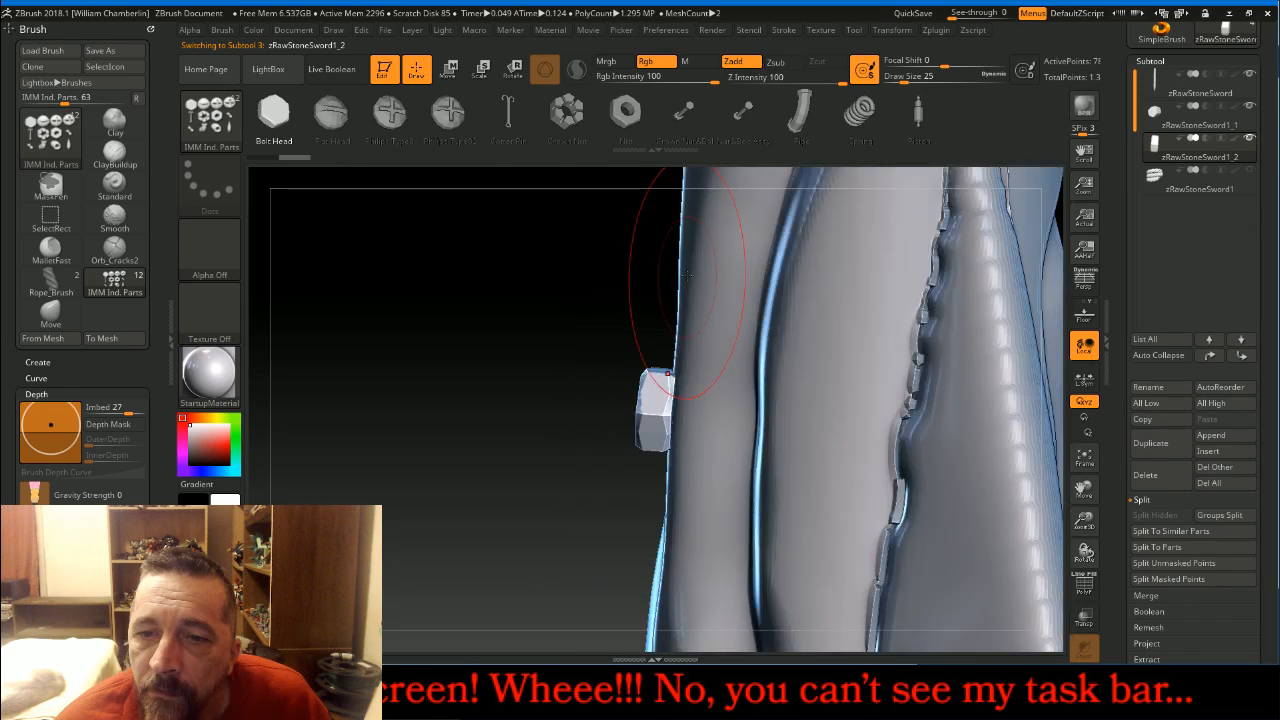
{"action": "left_click_drag", "start_coordinate": [545, 289], "coordinate": [903, 326]}
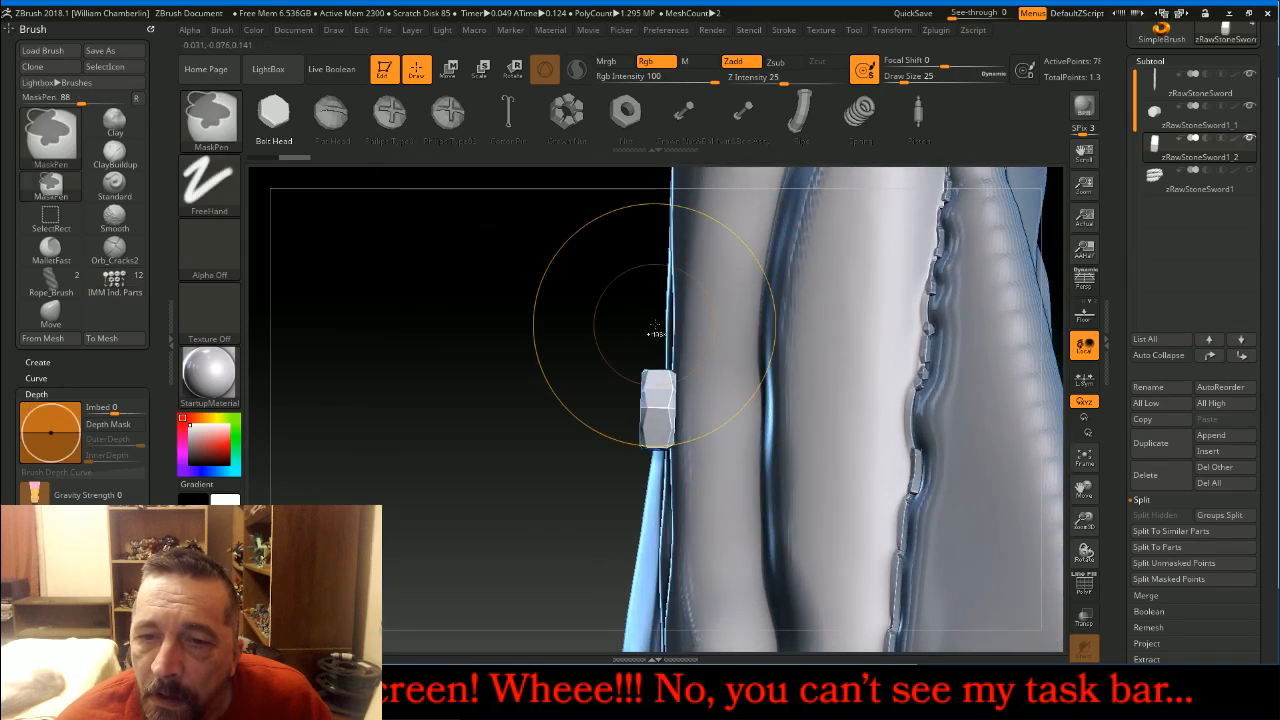
{"action": "mouse_move", "coordinate": [655, 325]}
{"action": "left_mouse_down", "text": "ctrl"}
{"action": "mouse_move", "coordinate": [752, 503]}
{"action": "mouse_move", "coordinate": [856, 558]}
{"action": "left_mouse_up", "text": "ctrl"}
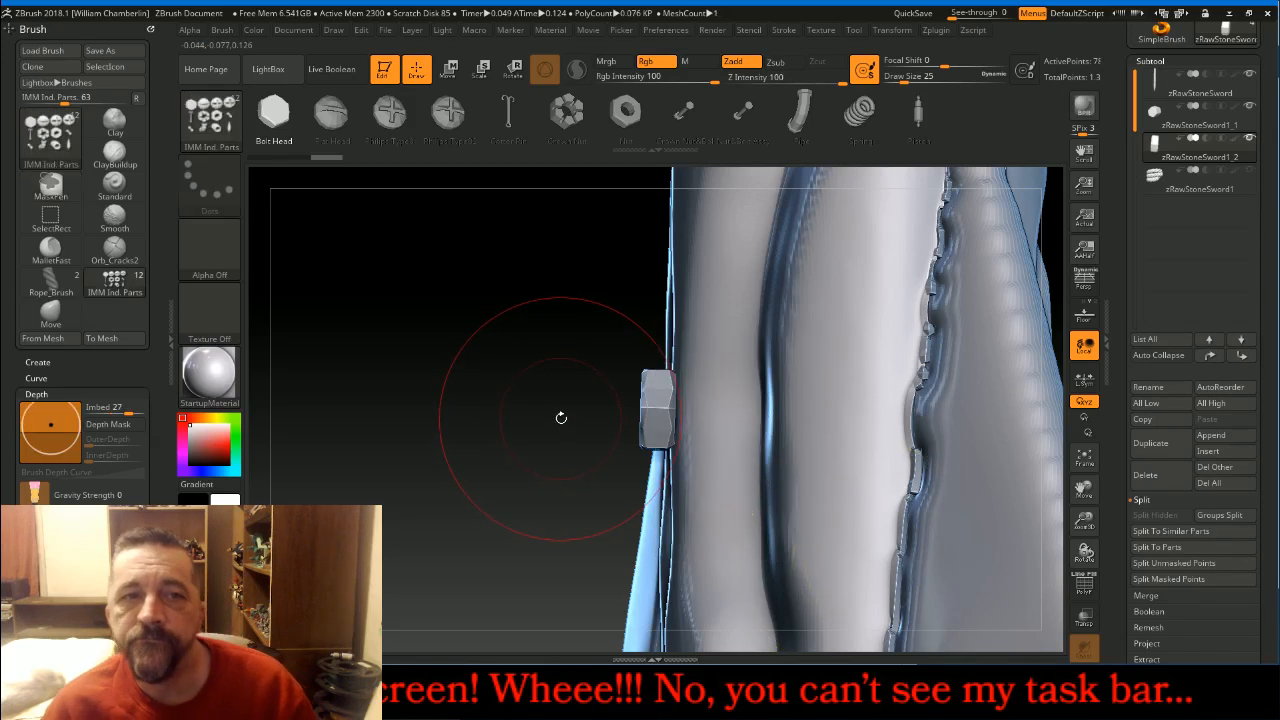
- Show the rope and, using transparency, stretch the bolt's outer end through it with the Move brush at draw size 202
{"action": "left_click", "coordinate": [210, 115]}
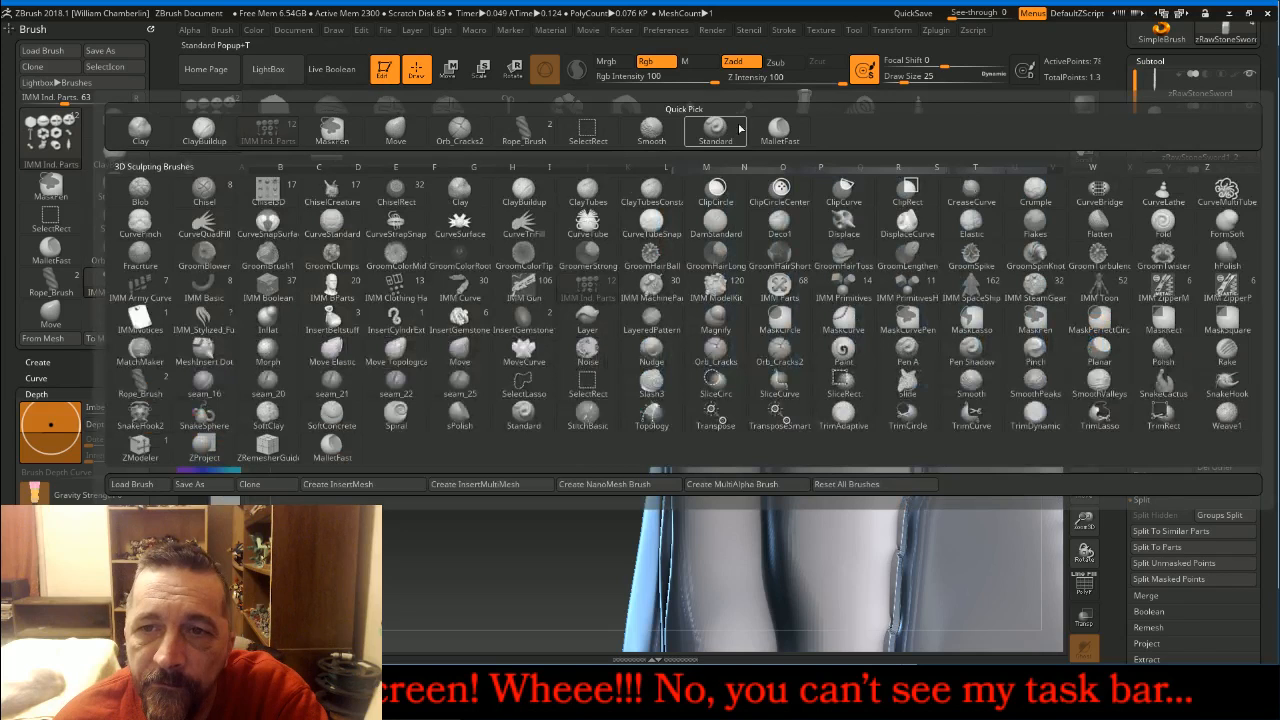
{"action": "left_click", "coordinate": [396, 131]}
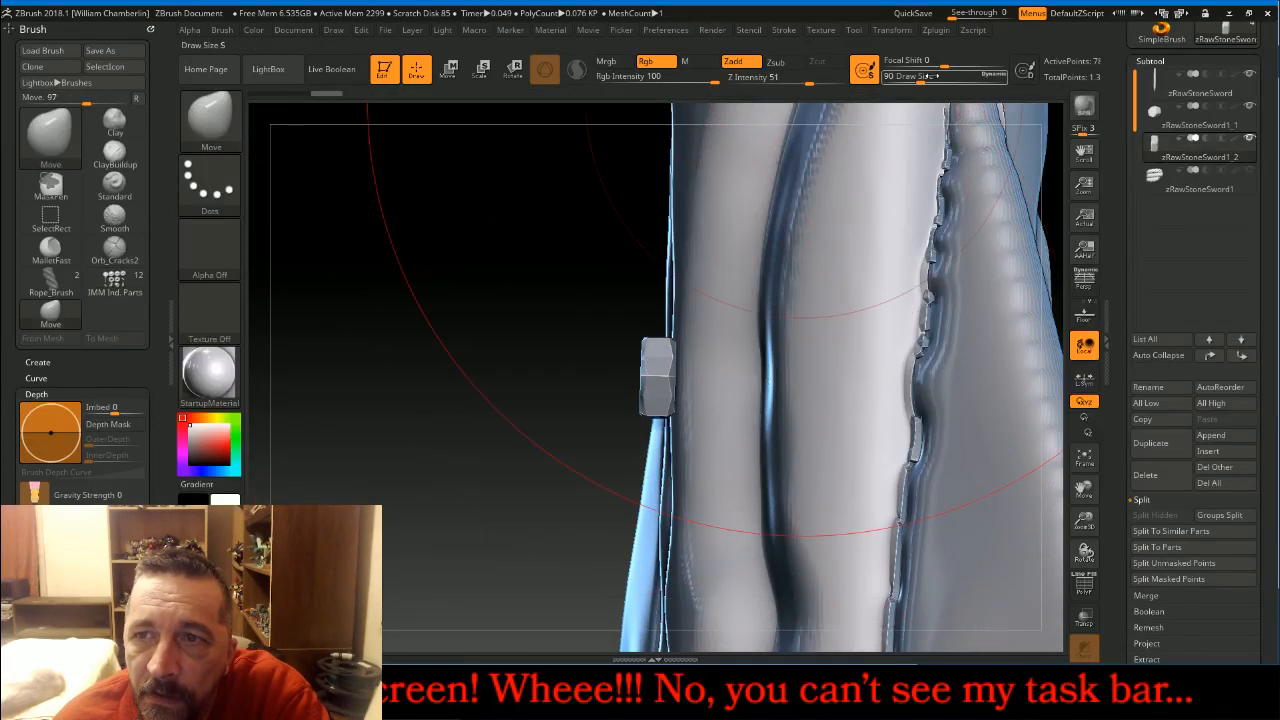
{"action": "left_click_drag", "start_coordinate": [928, 78], "coordinate": [940, 78]}
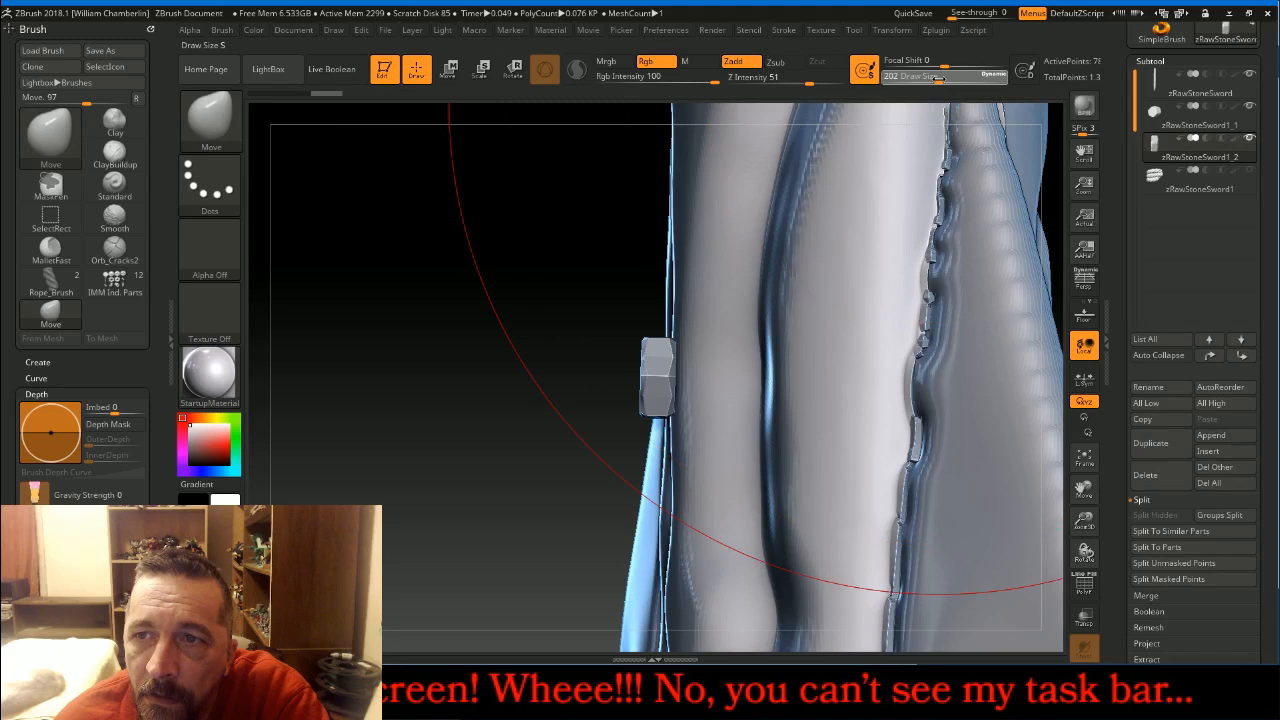
{"action": "left_click", "coordinate": [1250, 170]}
{"action": "left_click", "coordinate": [1090, 614]}
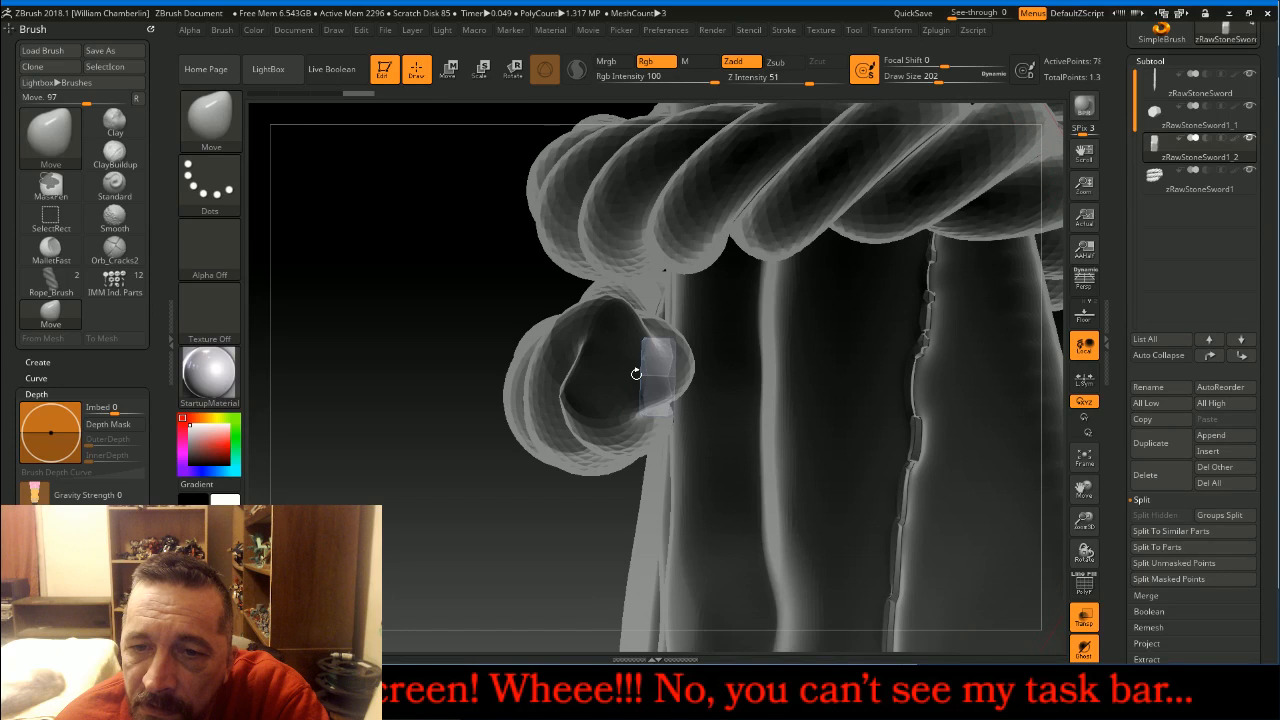
{"action": "left_click_drag", "start_coordinate": [620, 372], "coordinate": [481, 275]}
{"action": "left_click_drag", "start_coordinate": [664, 250], "coordinate": [667, 231]}
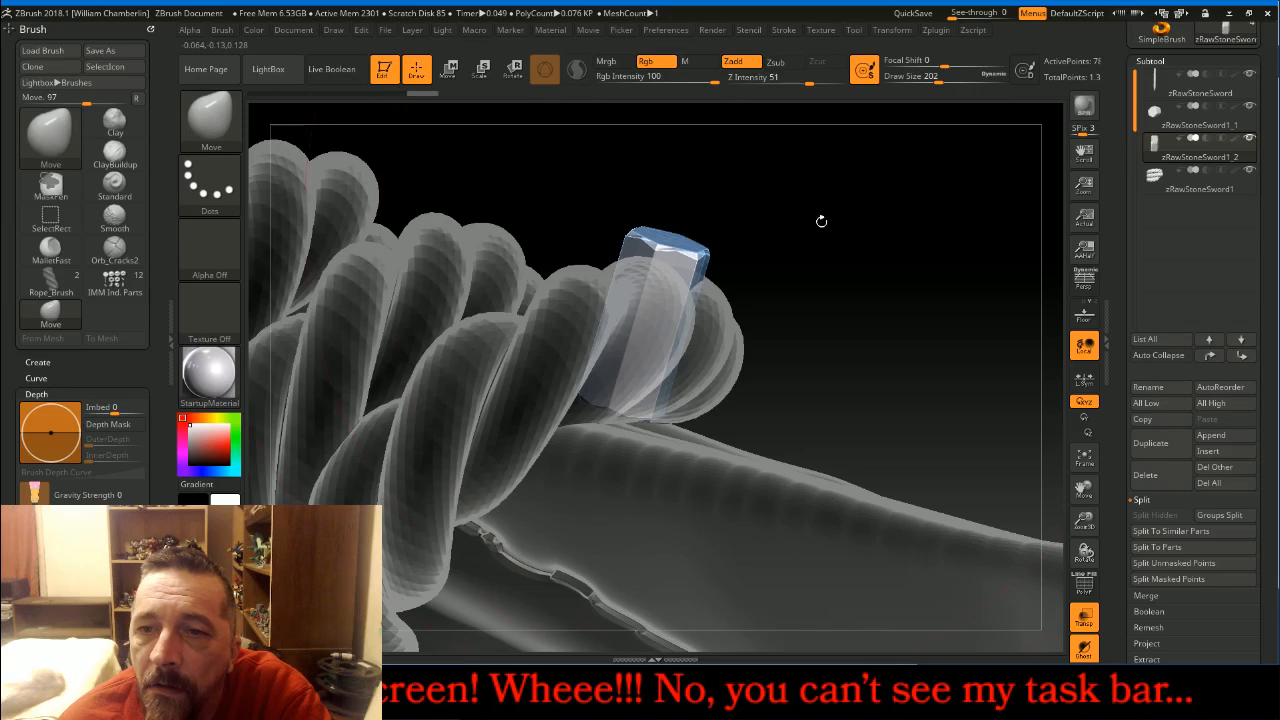
{"action": "left_click", "coordinate": [1085, 620]}
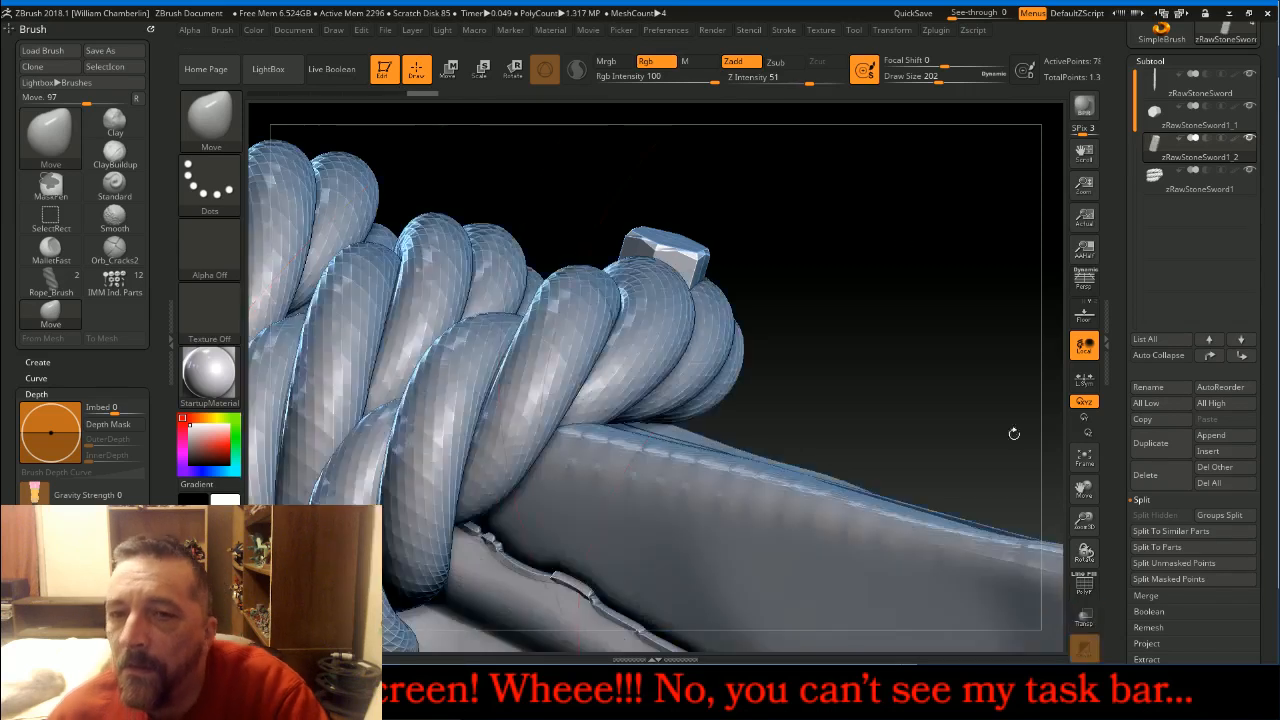
- Clear the masks on the stretched bolt and on the earlier bolt subtool zRawStoneSword1_1
{"action": "key", "text": "ctrl"}
{"action": "left_click", "coordinate": [1163, 120]}
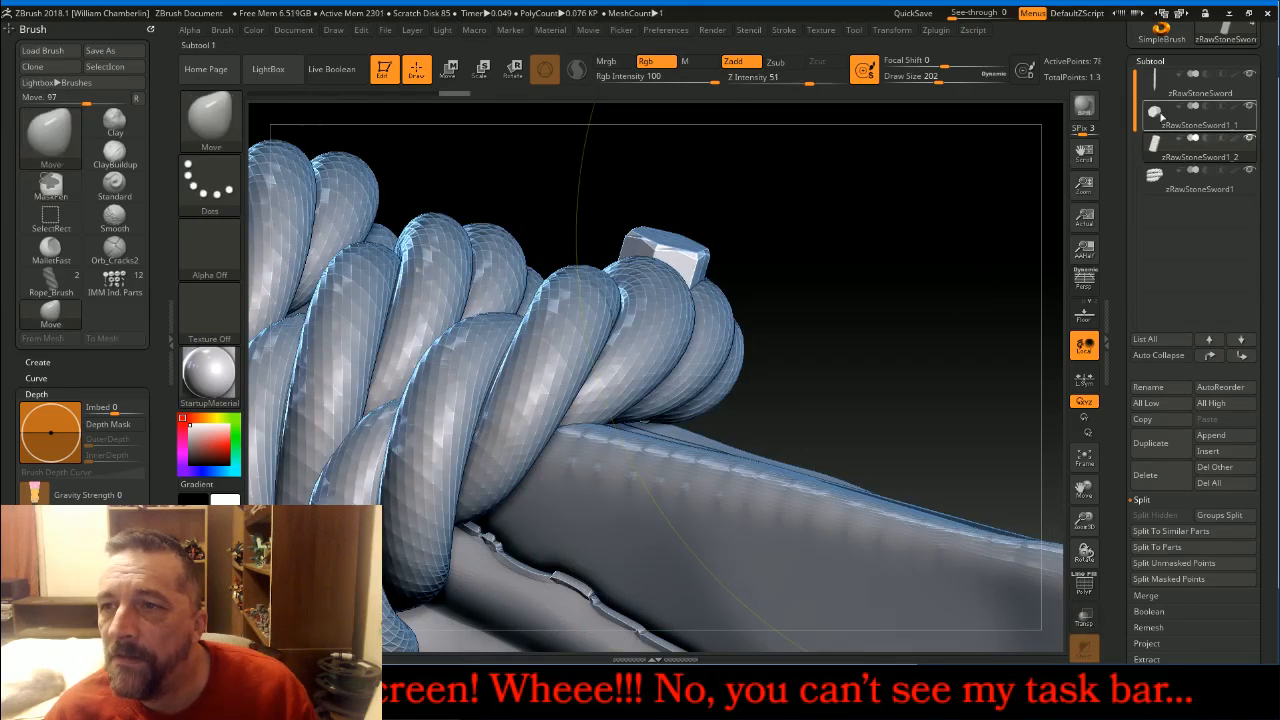
{"action": "left_click_drag", "start_coordinate": [921, 221], "coordinate": [953, 303], "text": "ctrl"}
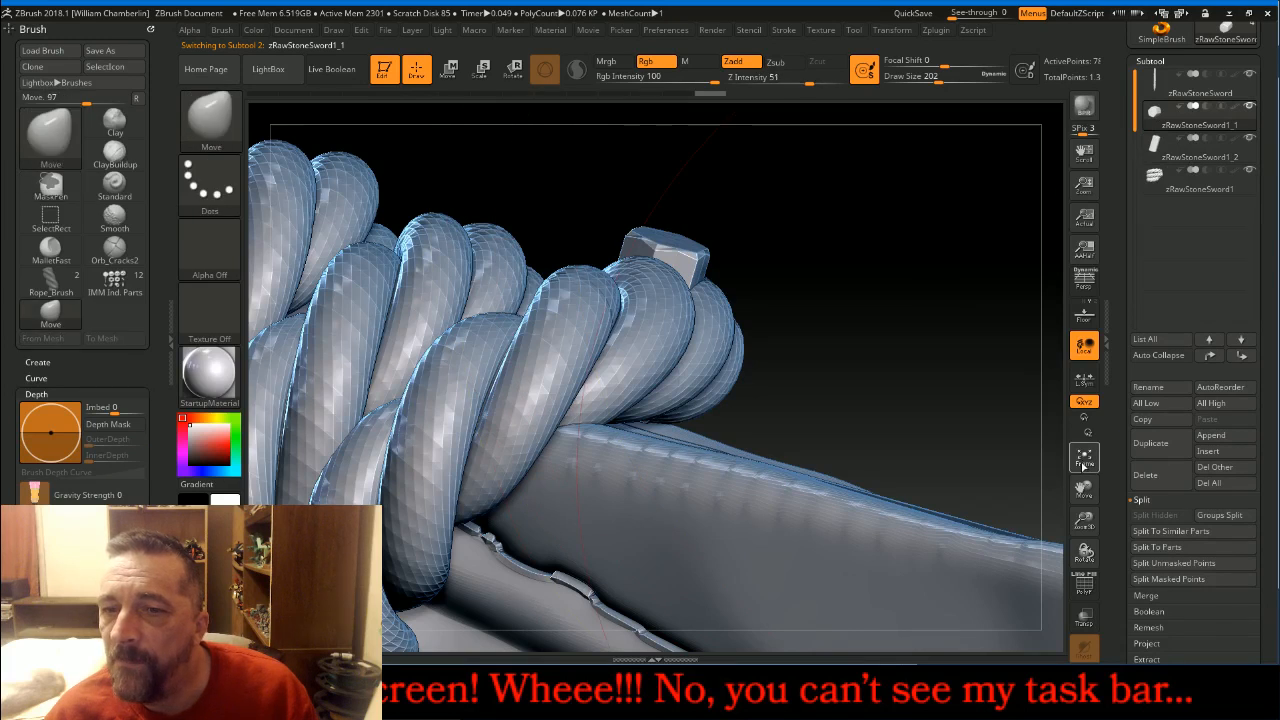
{"action": "left_click", "coordinate": [1085, 458]}
{"action": "left_click_drag", "start_coordinate": [1000, 351], "coordinate": [672, 577]}
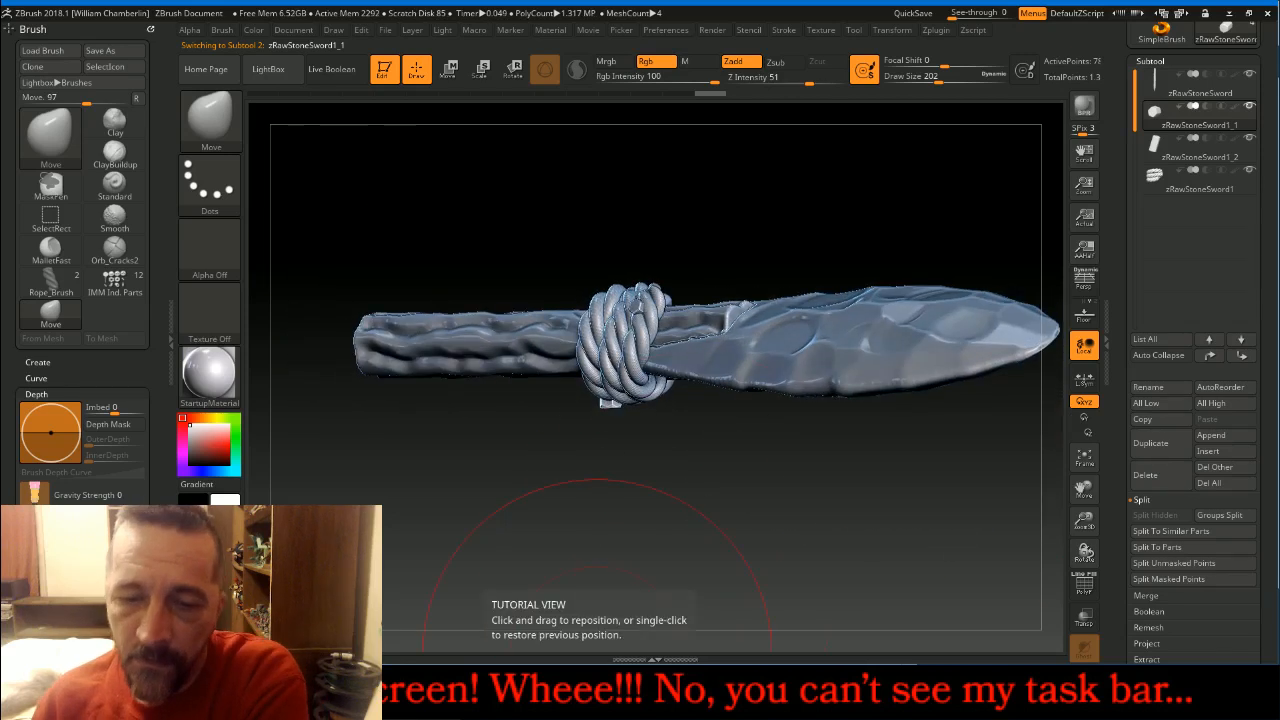
{"action": "left_click", "coordinate": [565, 696]}
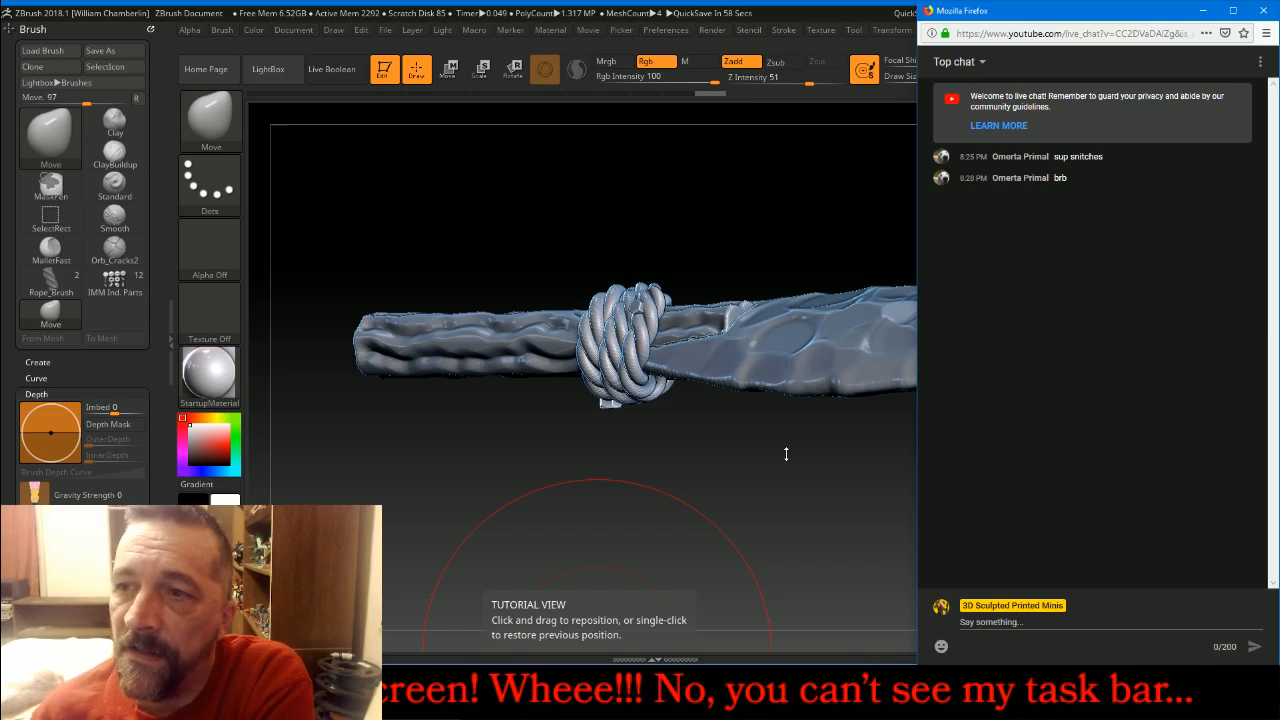
{"action": "left_click_drag", "start_coordinate": [786, 449], "coordinate": [780, 507]}
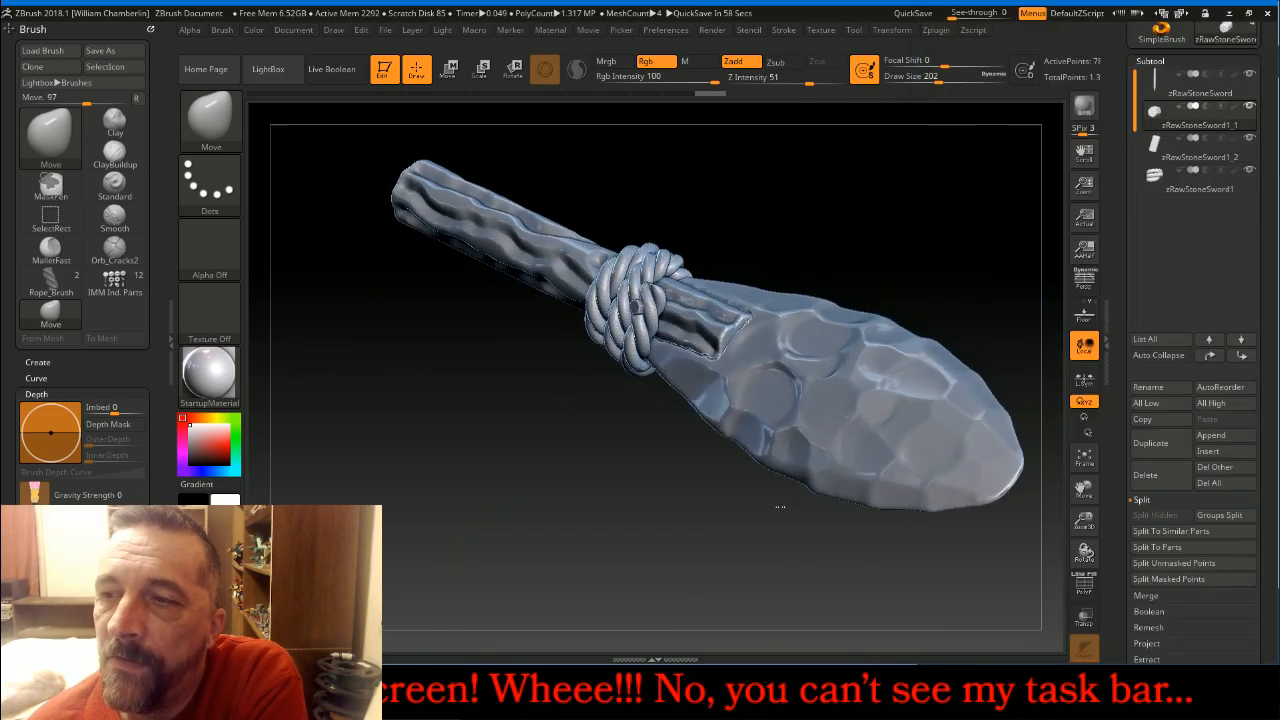
- Merge all subtools down into zRawStoneSword, choosing to always accept the non-undoable operation note until the next restart
{"action": "left_click", "coordinate": [1157, 85]}
{"action": "left_click", "coordinate": [1167, 595]}
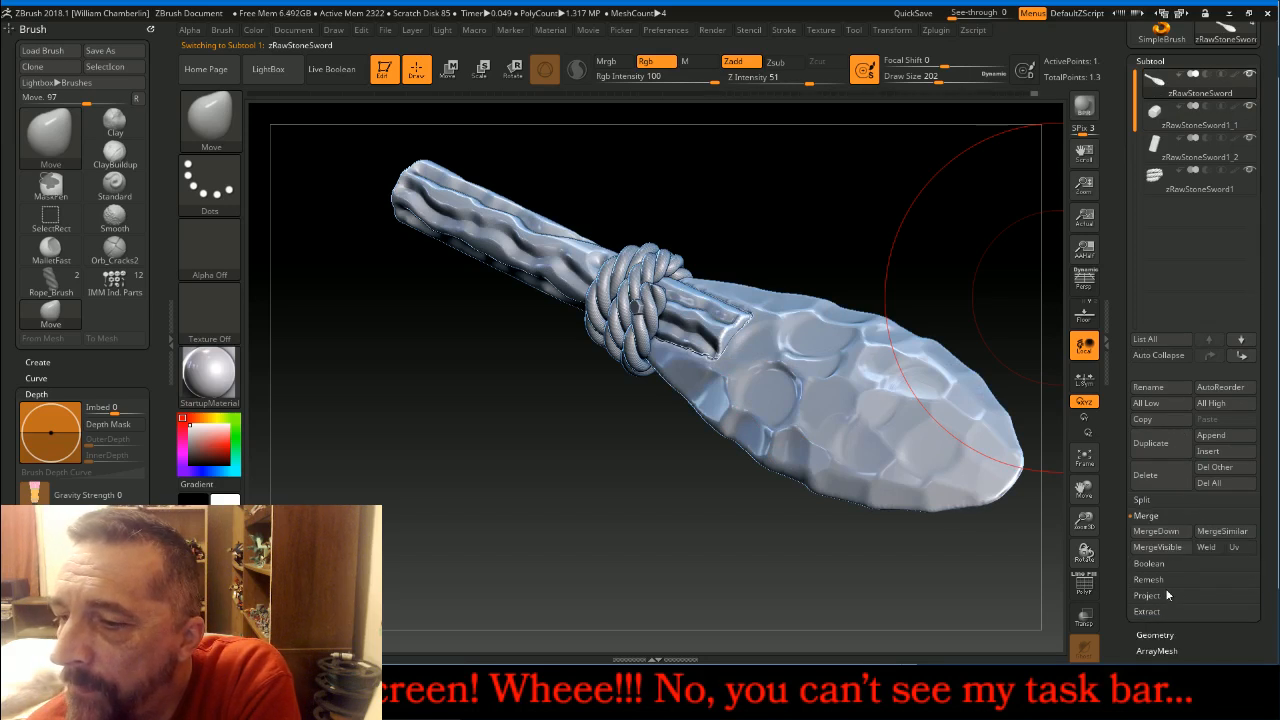
{"action": "left_click", "coordinate": [1157, 531]}
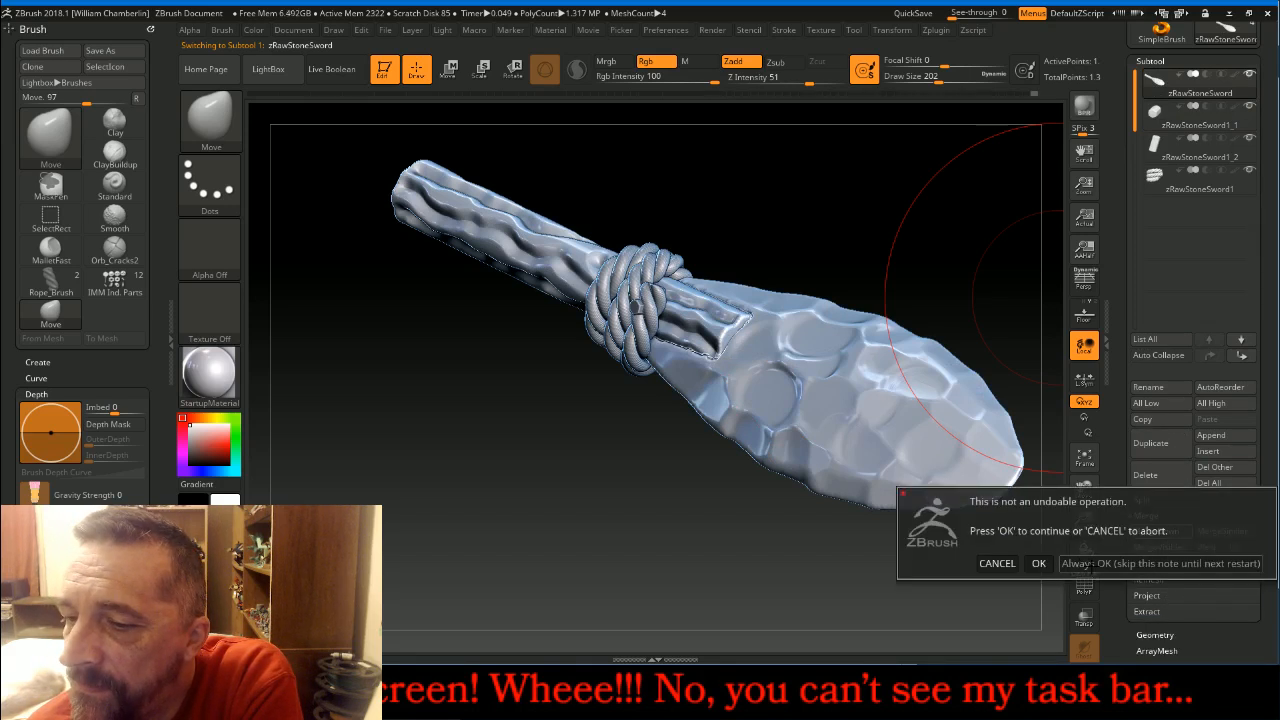
{"action": "left_click", "coordinate": [1085, 564]}
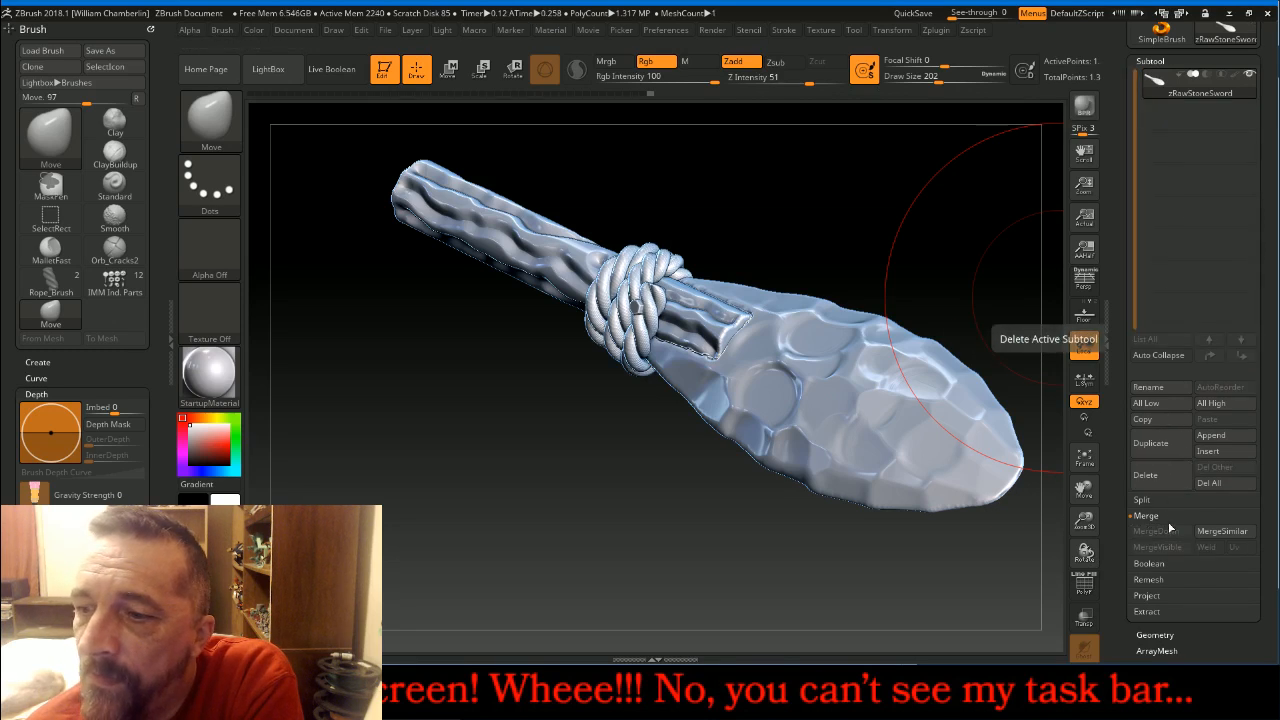
- Isolate the rope wrapping in the merged mesh, mask it, and show the rest of the weapon again
{"action": "left_click", "coordinate": [642, 330], "text": "ctrl+shift"}
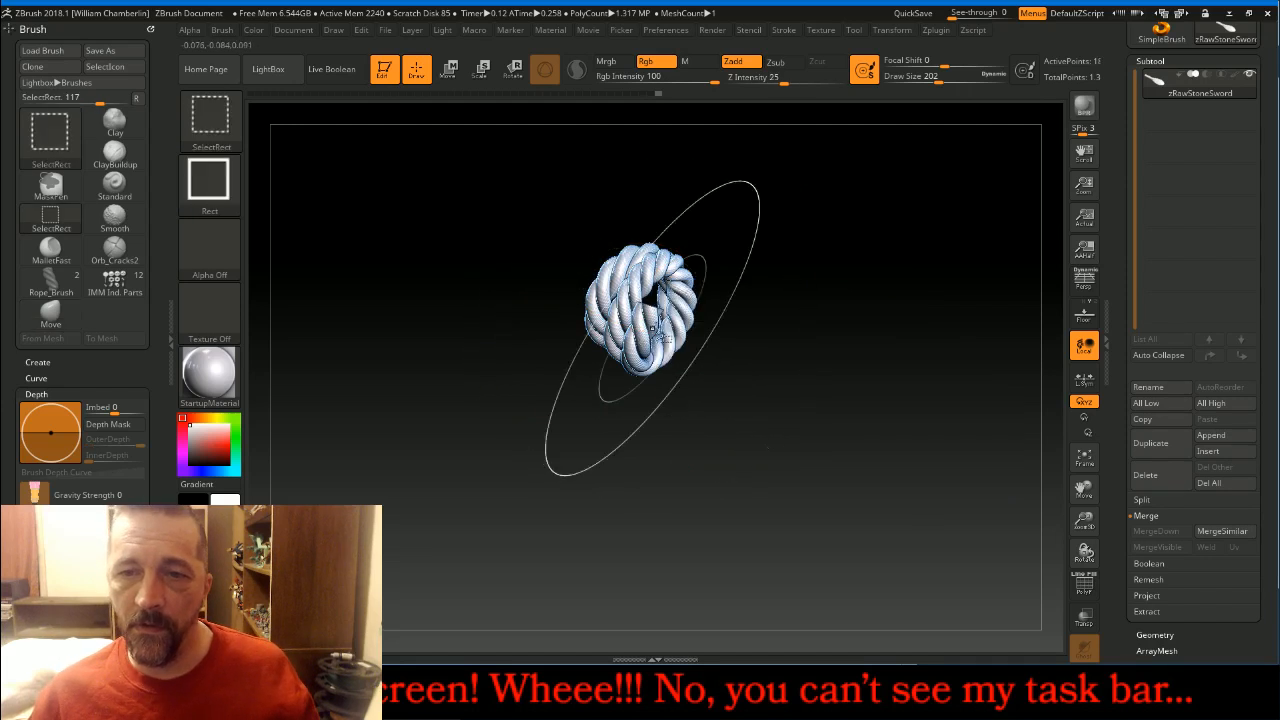
{"action": "left_click_drag", "start_coordinate": [843, 211], "coordinate": [509, 467], "text": "ctrl"}
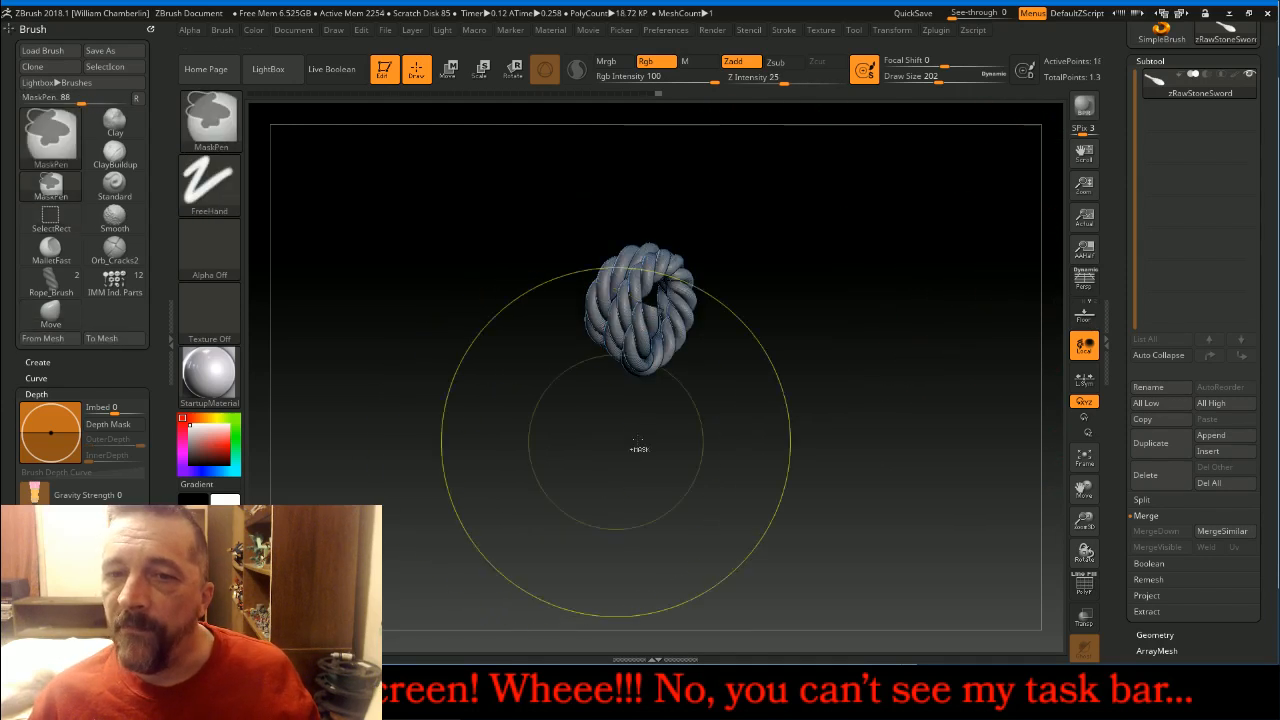
{"action": "left_click", "coordinate": [907, 382], "text": "ctrl+shift"}
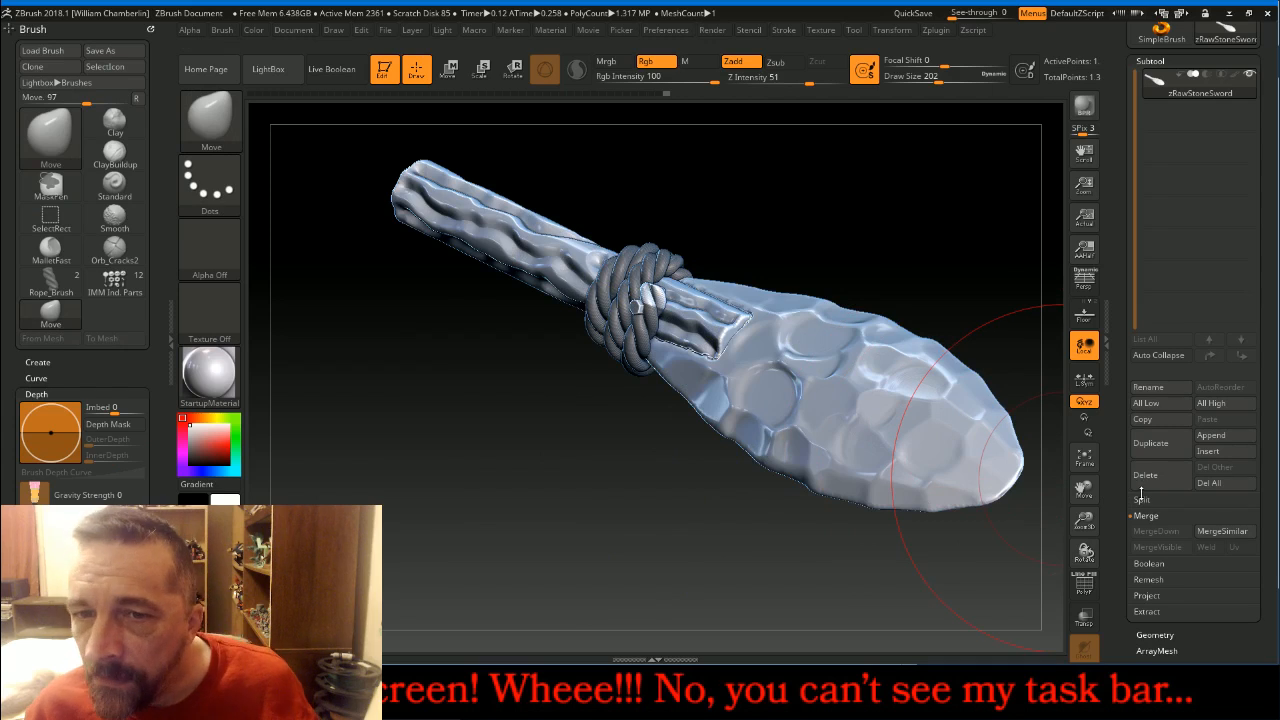
{"action": "left_click_drag", "start_coordinate": [923, 220], "coordinate": [964, 272]}
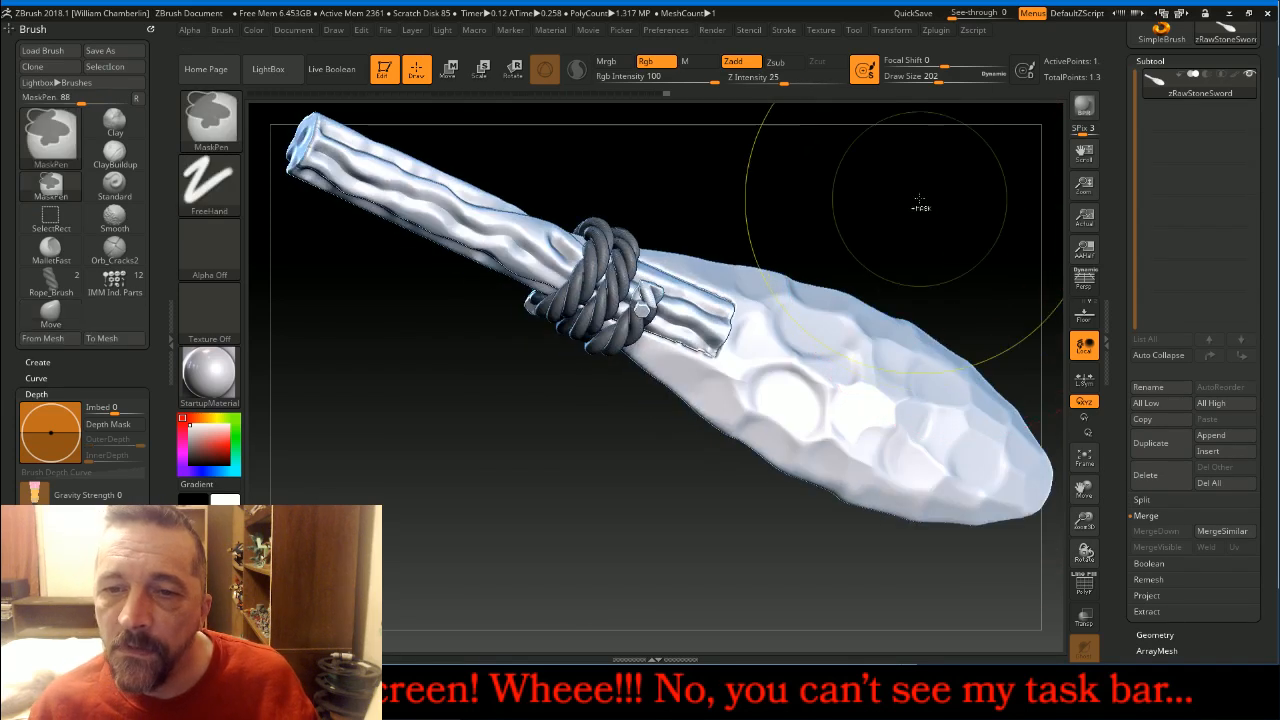
- Clear the rope's mask and DynaMesh the merged weapon at resolution 768
{"action": "left_click_drag", "start_coordinate": [925, 213], "coordinate": [930, 225], "text": "ctrl"}
{"action": "left_click", "coordinate": [1160, 634]}
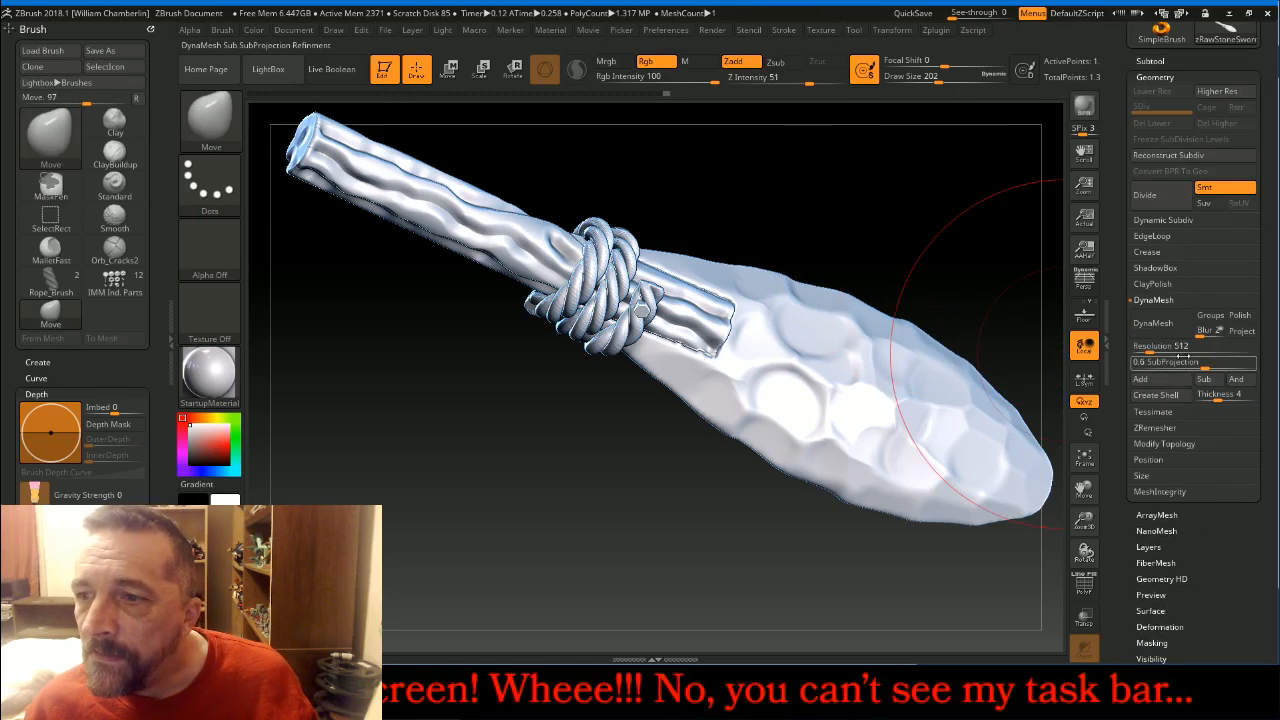
{"action": "left_click", "coordinate": [1172, 345]}
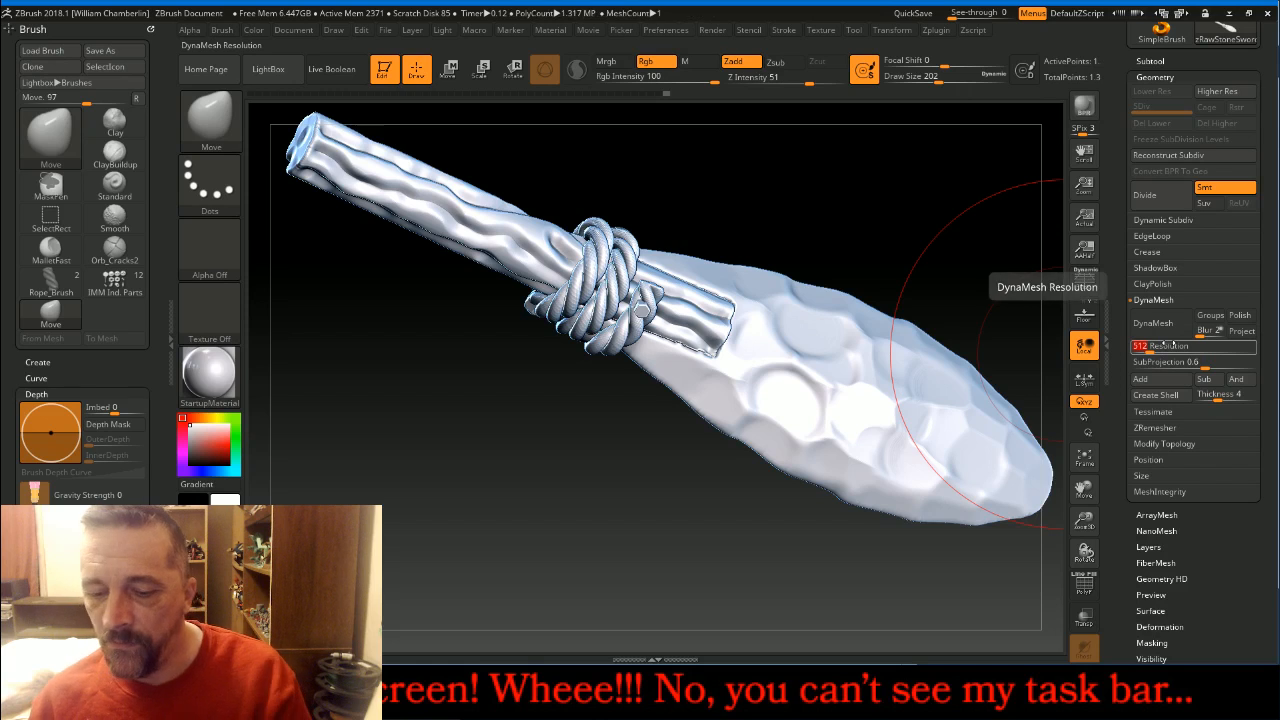
{"action": "key", "text": "Return"}
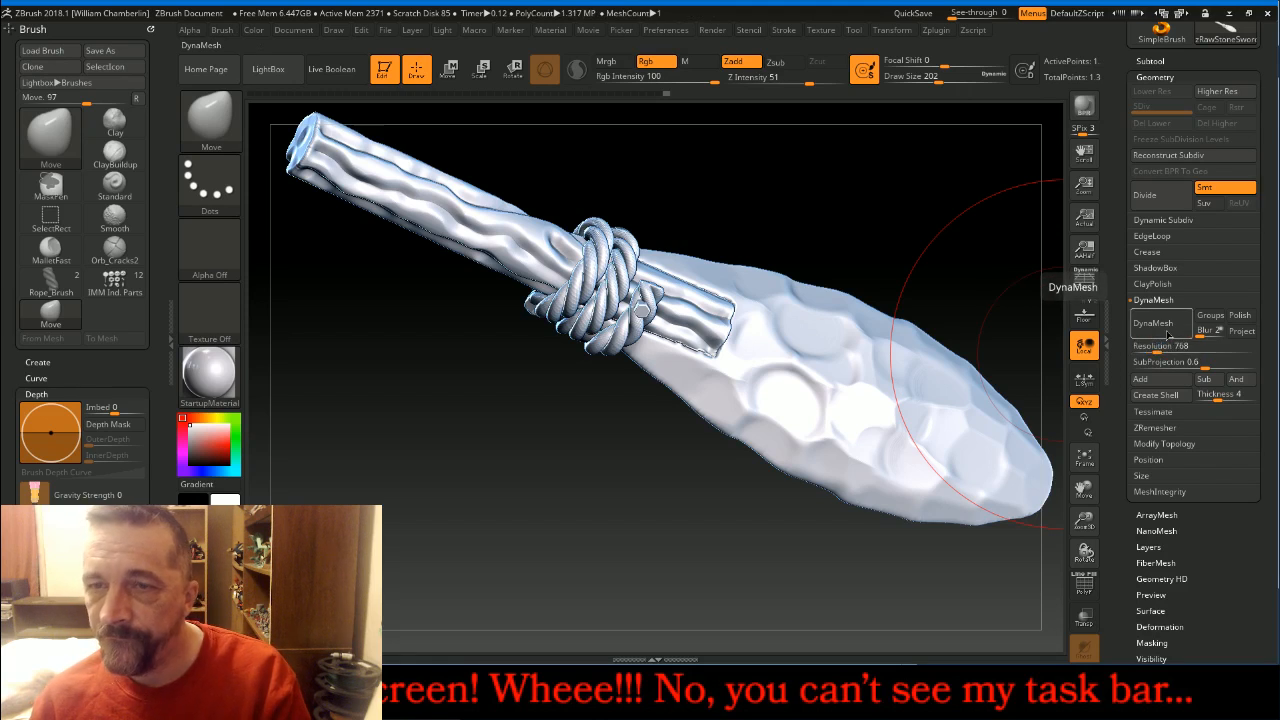
{"action": "left_click", "coordinate": [1167, 336]}
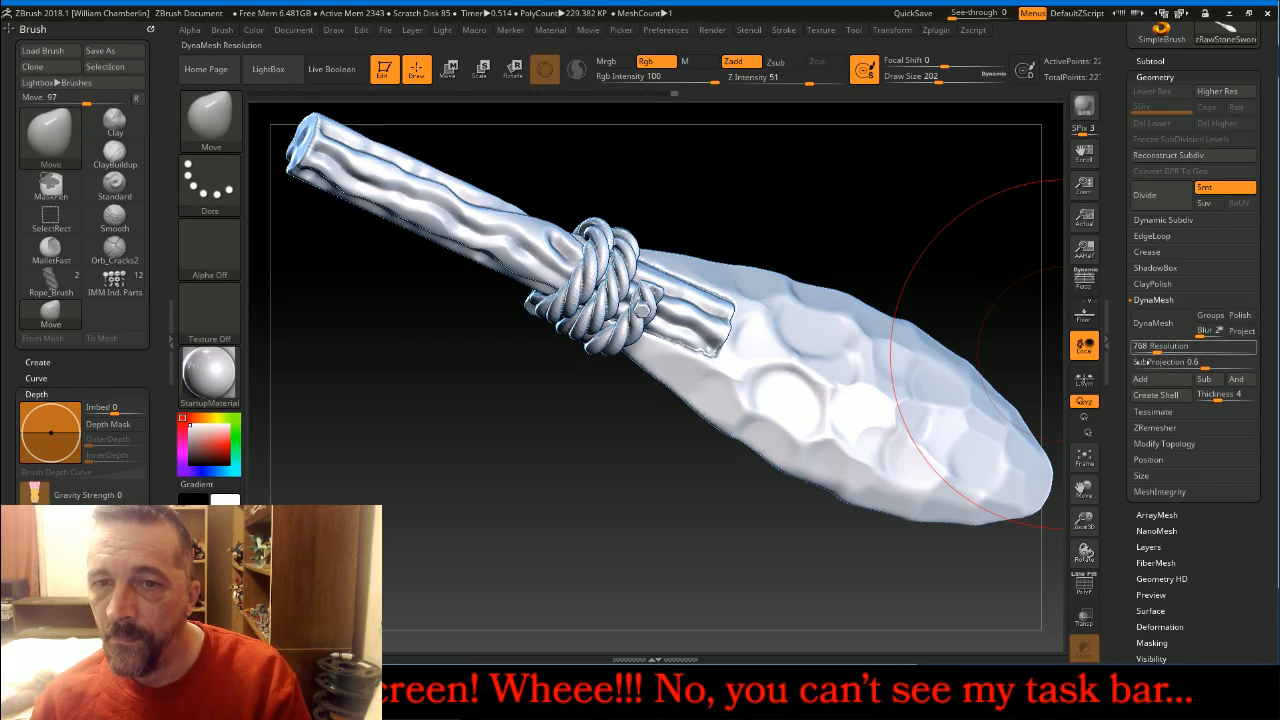
- Pull the stone blade's rounded tip out to a sharp point with the Move Topological brush at draw size 37
{"action": "left_click_drag", "start_coordinate": [1084, 516], "coordinate": [1072, 478]}
{"action": "left_click_drag", "start_coordinate": [980, 519], "coordinate": [1076, 634]}
{"action": "mouse_move", "coordinate": [1084, 490]}
{"action": "left_mouse_down"}
{"action": "mouse_move", "coordinate": [1014, 514]}
{"action": "mouse_move", "coordinate": [909, 523]}
{"action": "left_mouse_up"}
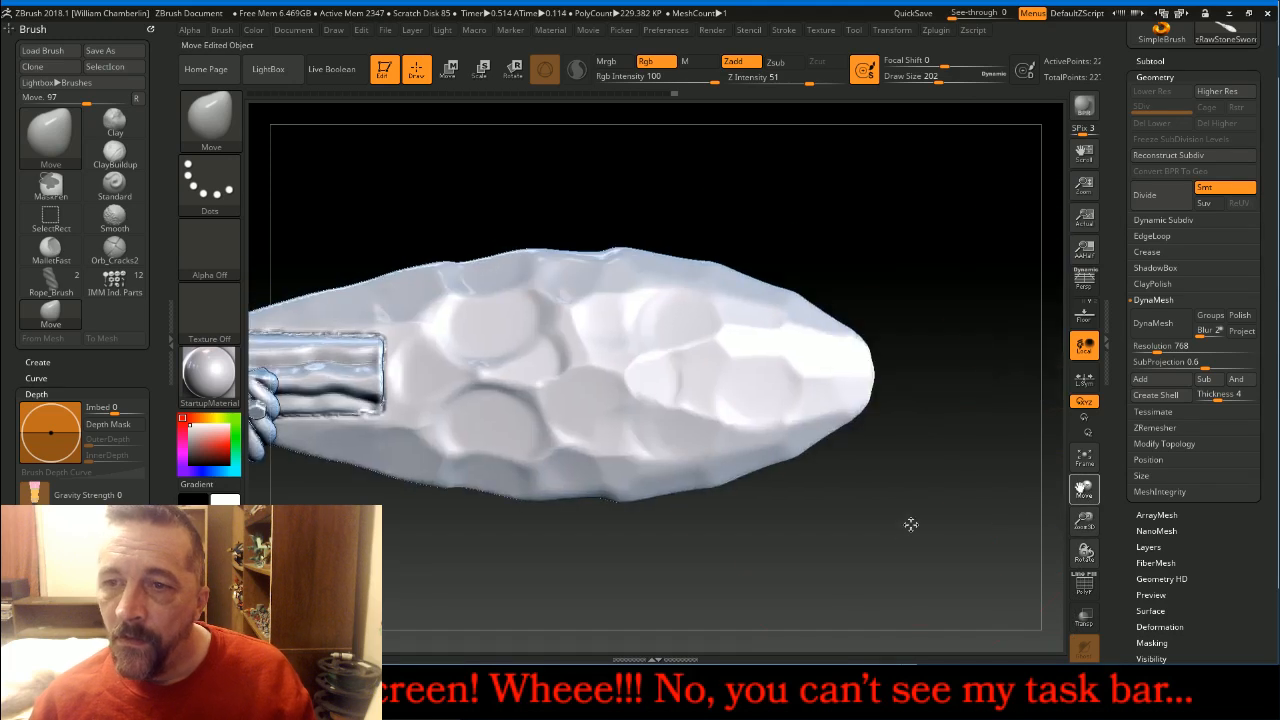
{"action": "left_click", "coordinate": [223, 130]}
{"action": "left_click", "coordinate": [387, 355]}
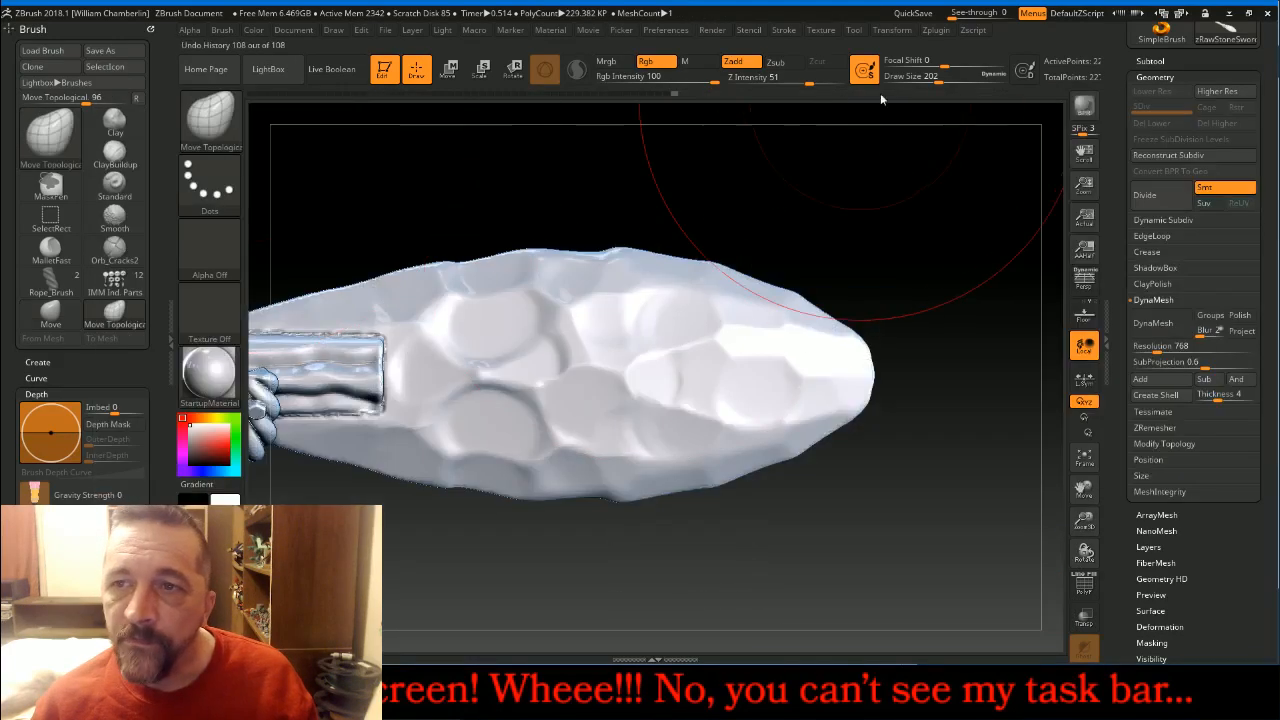
{"action": "left_click_drag", "start_coordinate": [938, 83], "coordinate": [922, 85]}
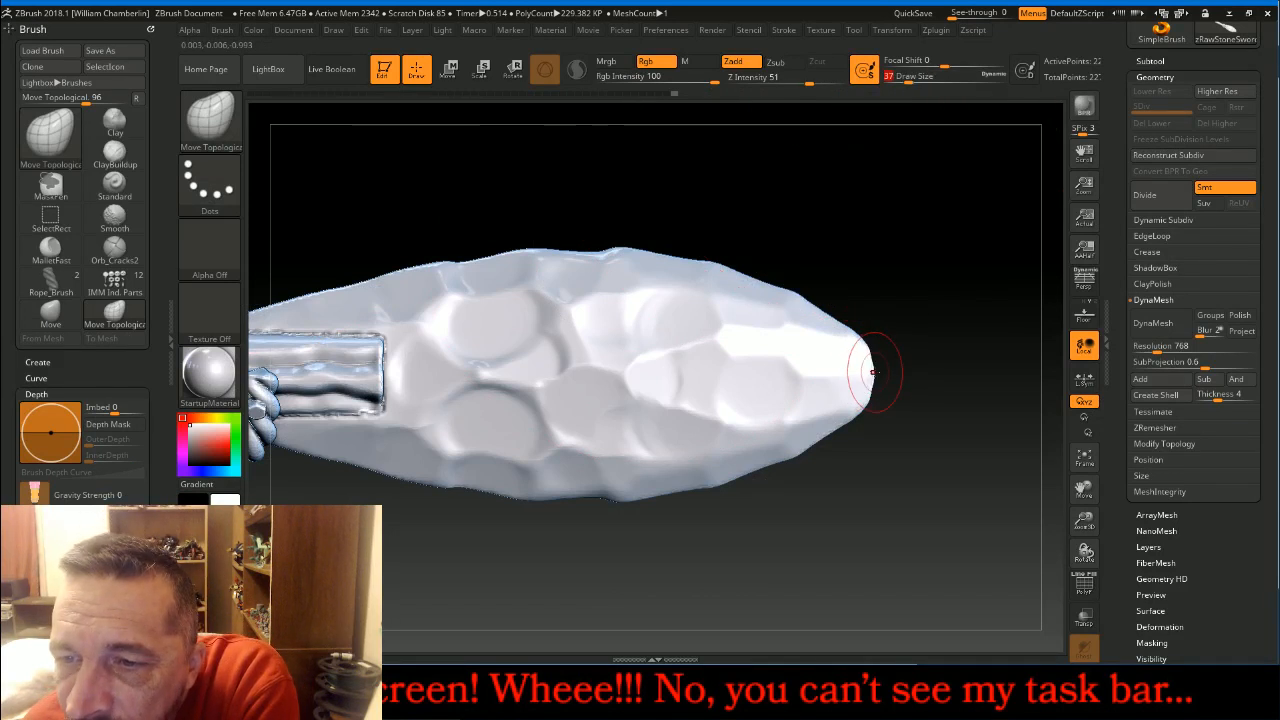
{"action": "left_click_drag", "start_coordinate": [878, 374], "coordinate": [886, 374]}
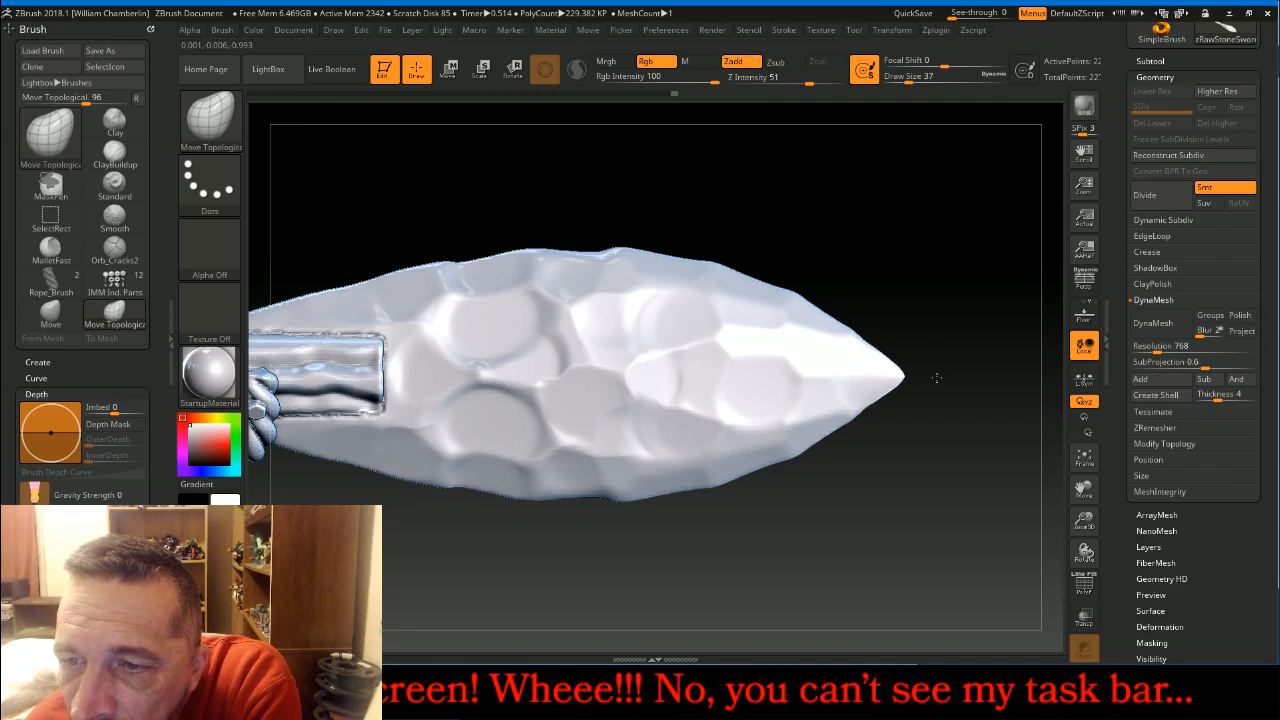
{"action": "key", "text": "ctrl+z"}
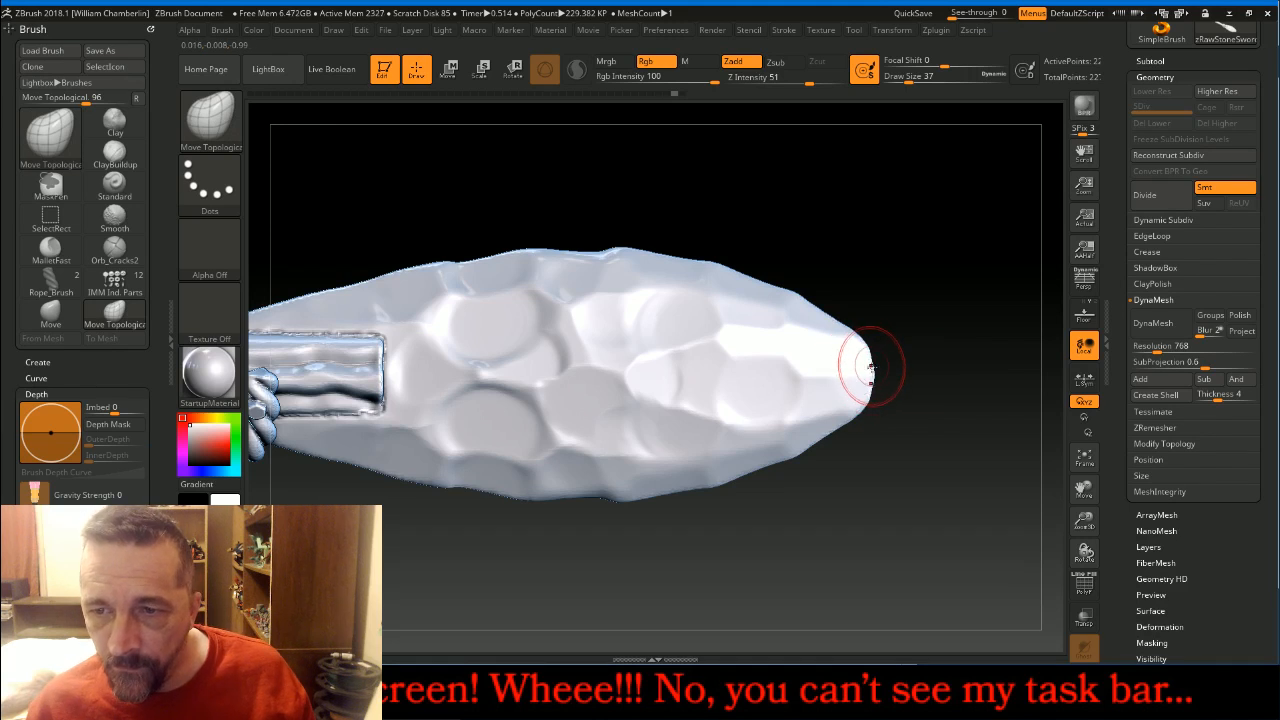
{"action": "mouse_move", "coordinate": [866, 368]}
{"action": "left_mouse_down"}
{"action": "mouse_move", "coordinate": [919, 370]}
{"action": "mouse_move", "coordinate": [920, 287]}
{"action": "mouse_move", "coordinate": [957, 419]}
{"action": "left_mouse_up"}
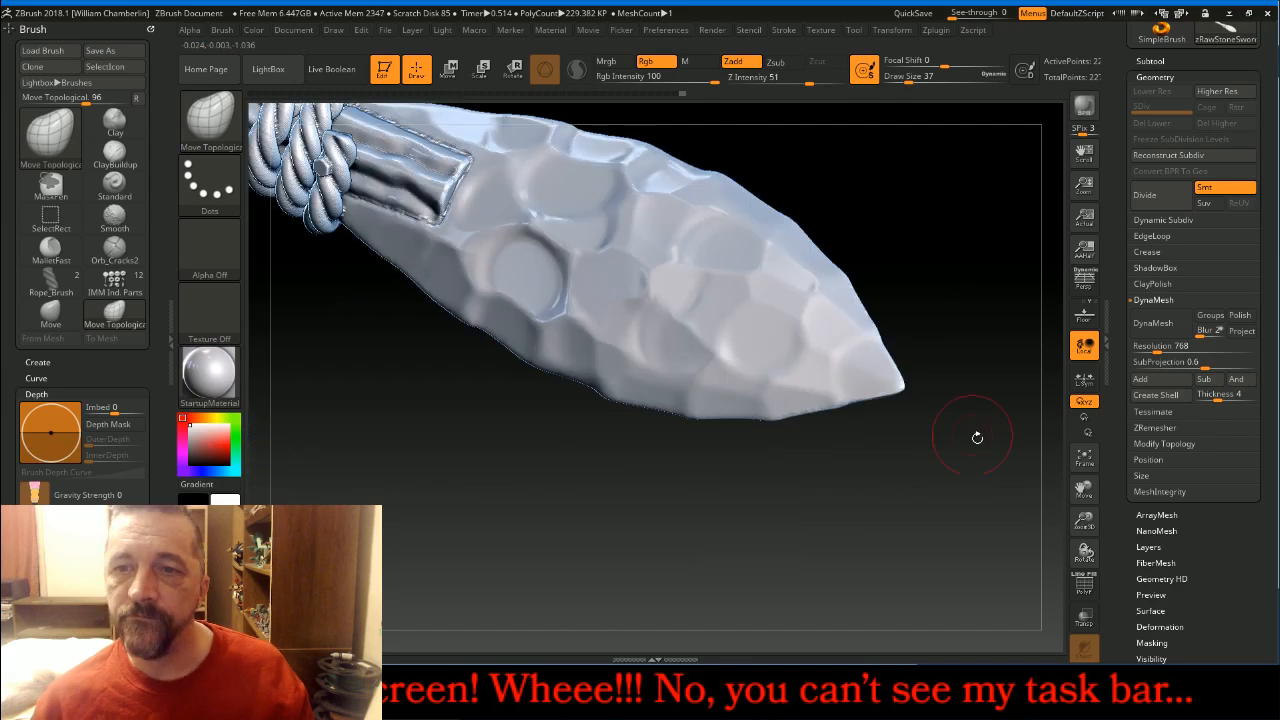
- Reduce the weapon mesh with Decimation Master using the custom preset of 15 k points
{"action": "left_click", "coordinate": [1085, 462]}
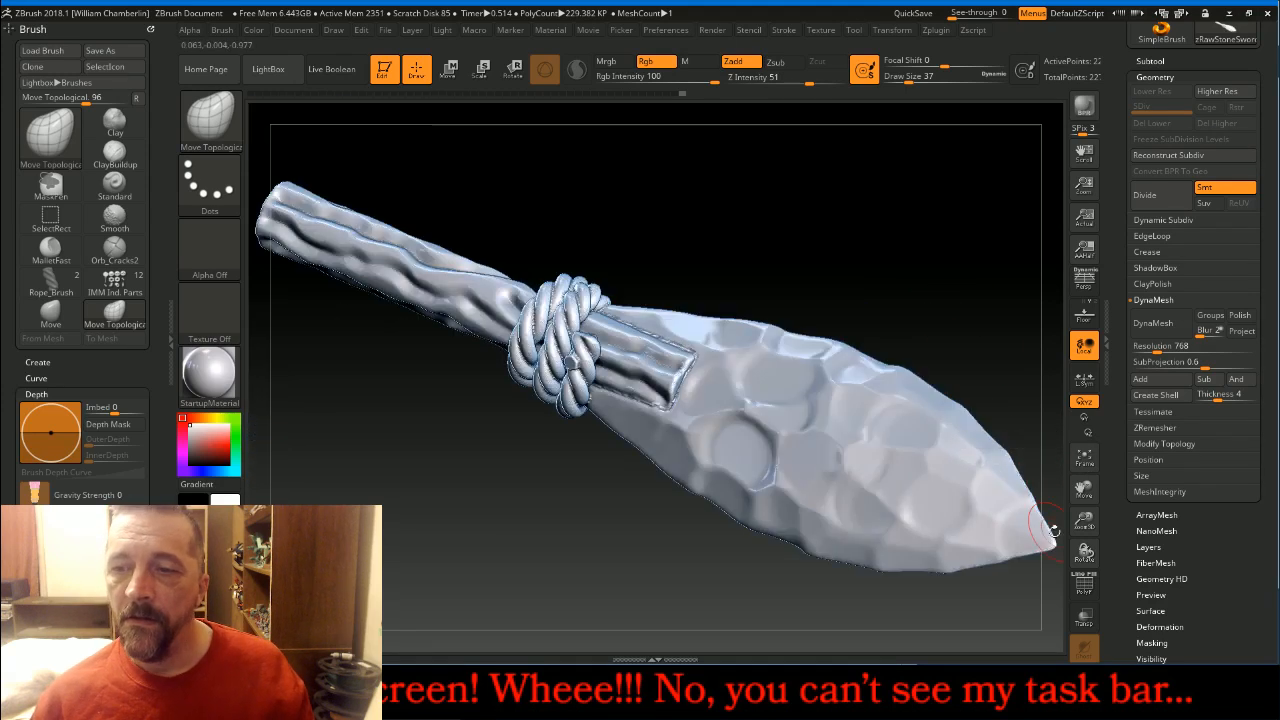
{"action": "left_click_drag", "start_coordinate": [1084, 524], "coordinate": [1083, 503]}
{"action": "left_click_drag", "start_coordinate": [1002, 544], "coordinate": [985, 420]}
{"action": "left_click", "coordinate": [934, 30]}
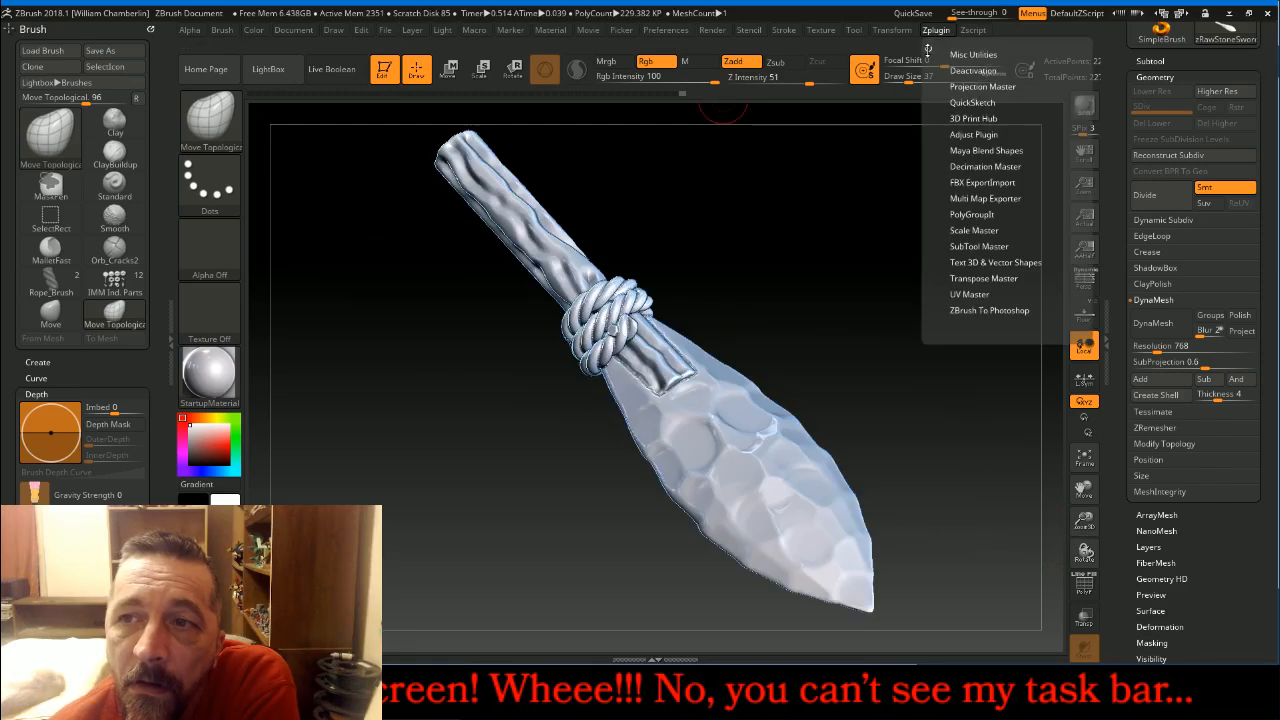
{"action": "left_click", "coordinate": [927, 47]}
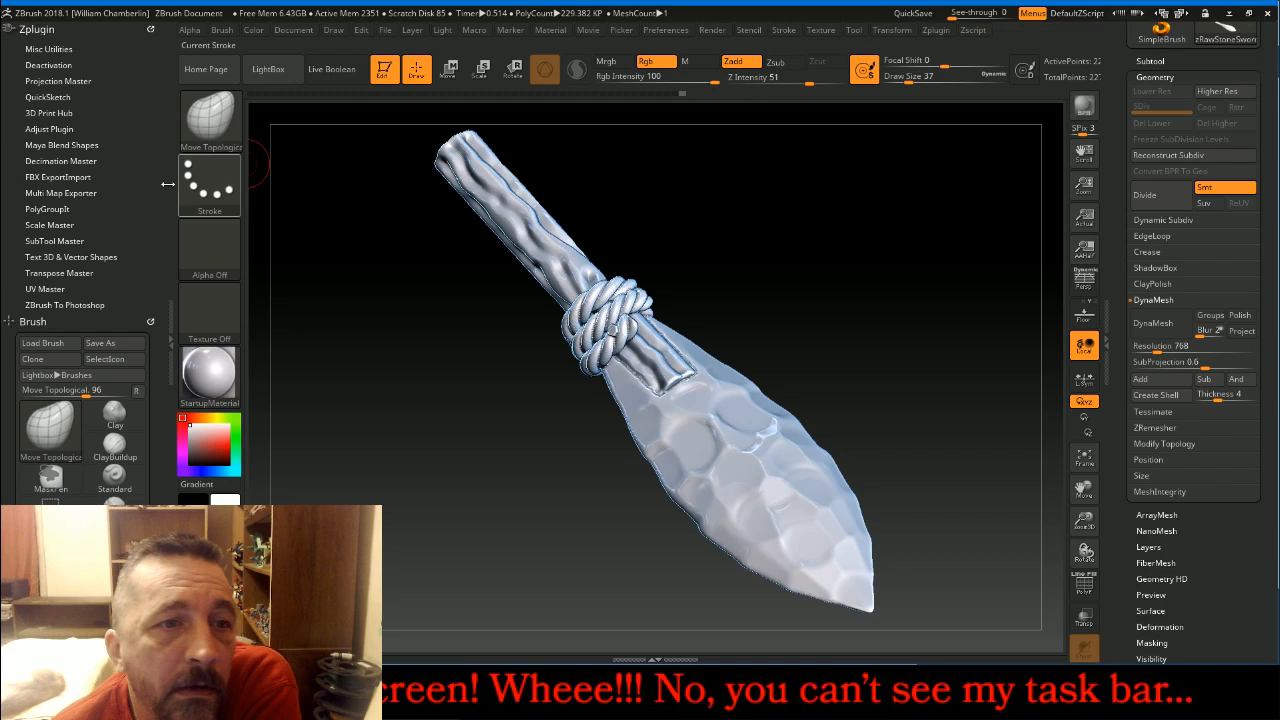
{"action": "left_click", "coordinate": [66, 162]}
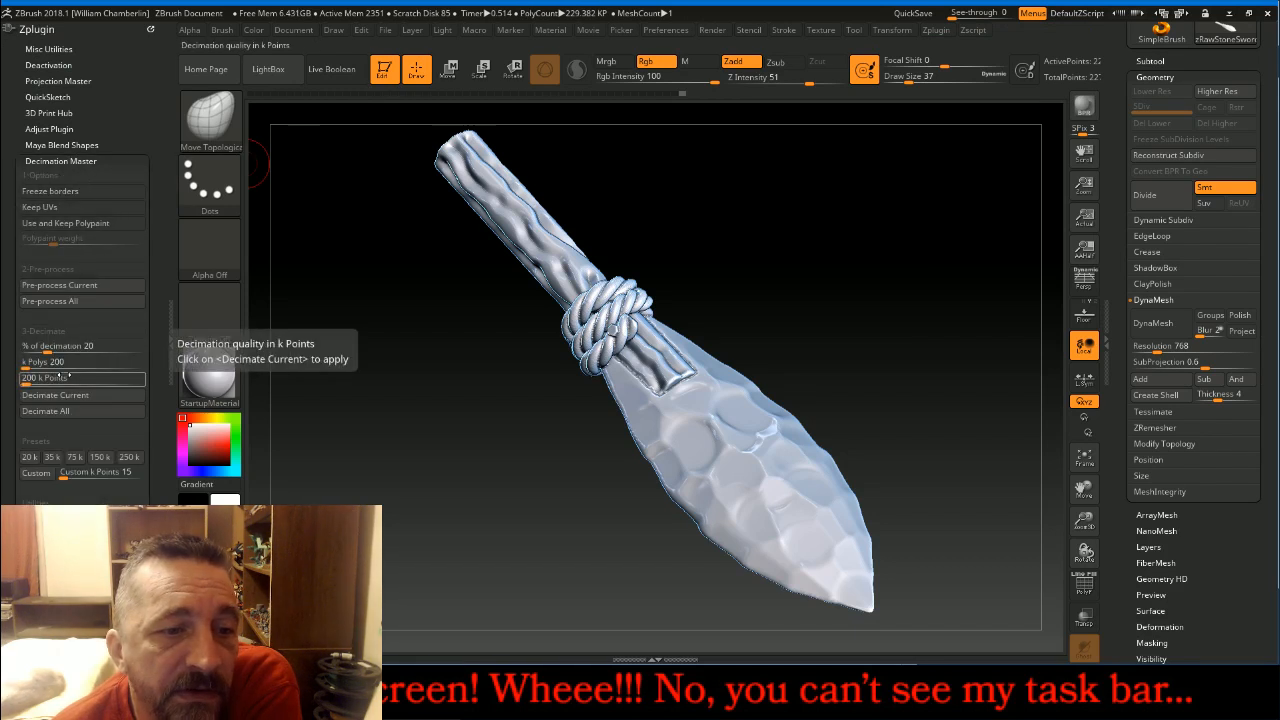
{"action": "left_click", "coordinate": [36, 473]}
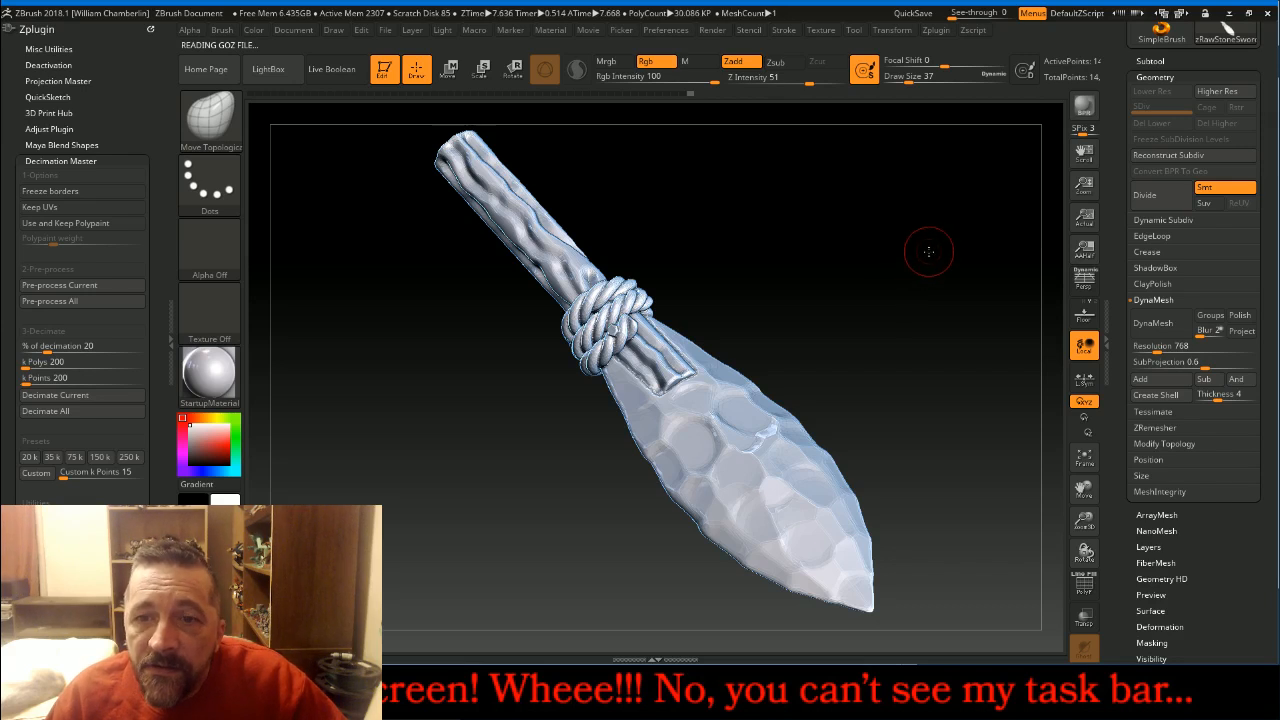
- Export the decimated weapon as zRawStoneSword.obj to the Props folder, replacing the existing file
{"action": "left_click_drag", "start_coordinate": [893, 246], "coordinate": [917, 286]}
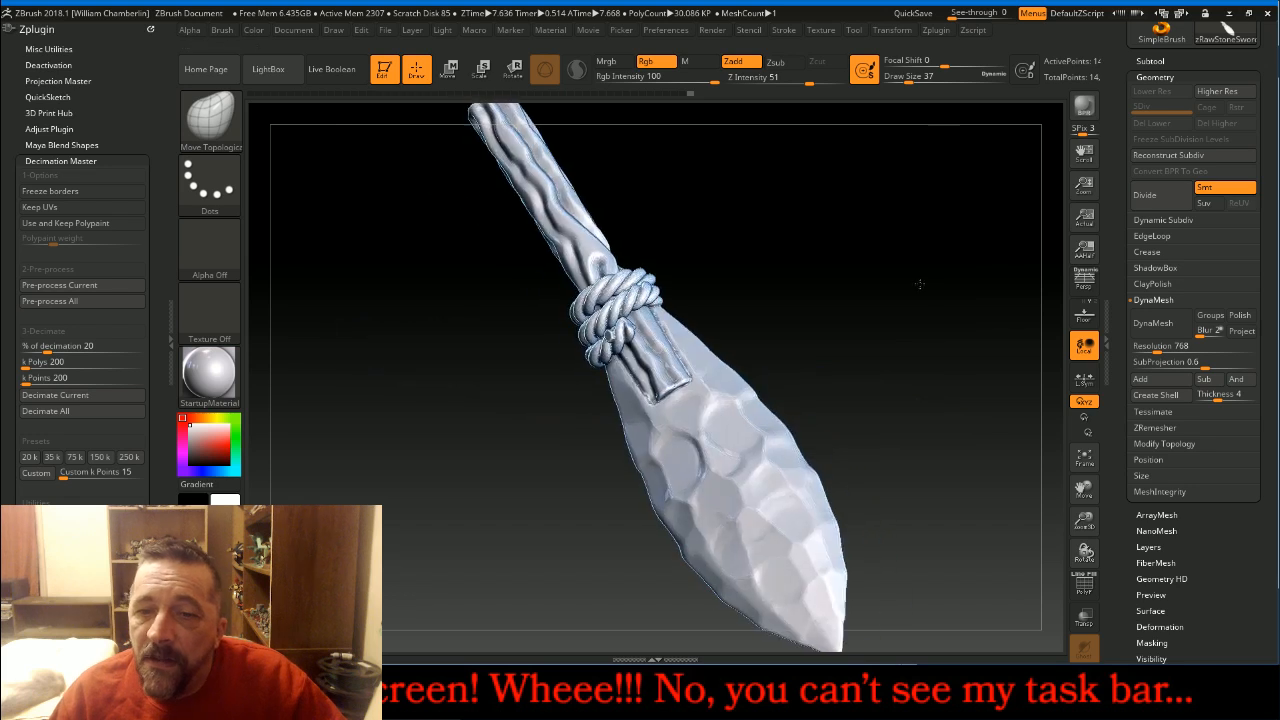
{"action": "scroll", "coordinate": [1220, 100], "scroll_direction": "up", "scroll_amount": 5}
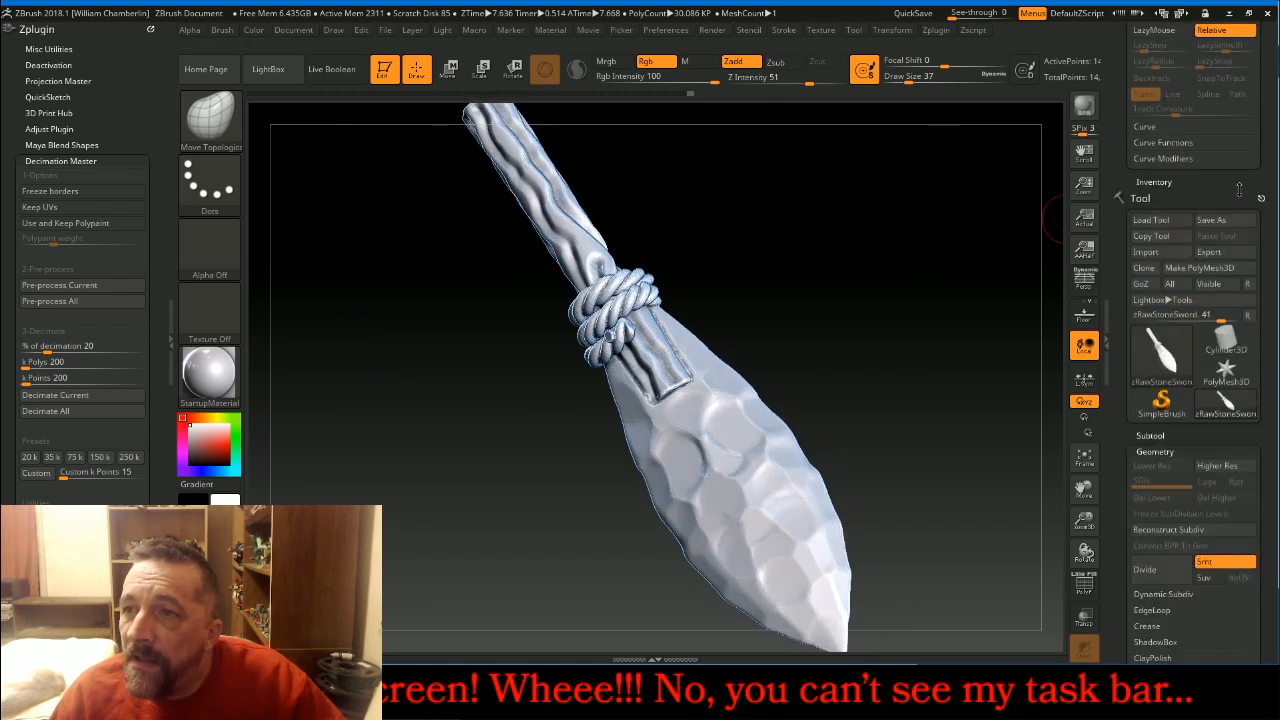
{"action": "left_click", "coordinate": [1231, 257]}
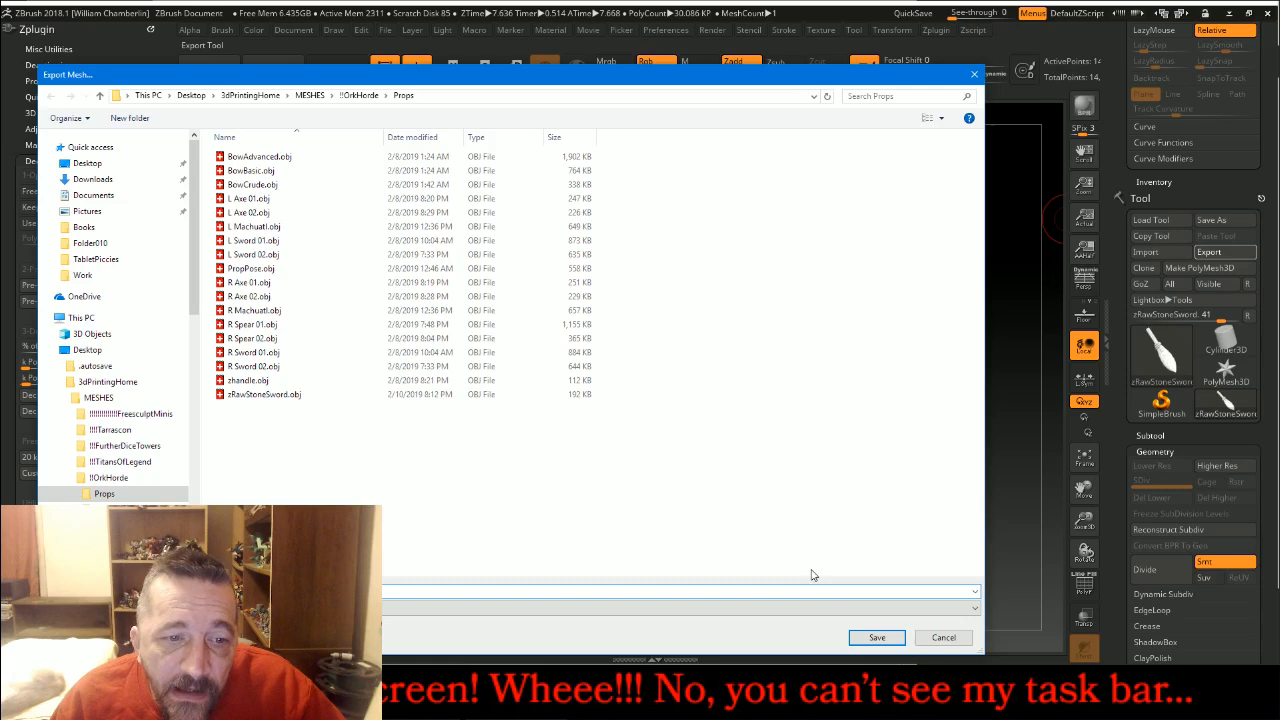
{"action": "left_click", "coordinate": [877, 637]}
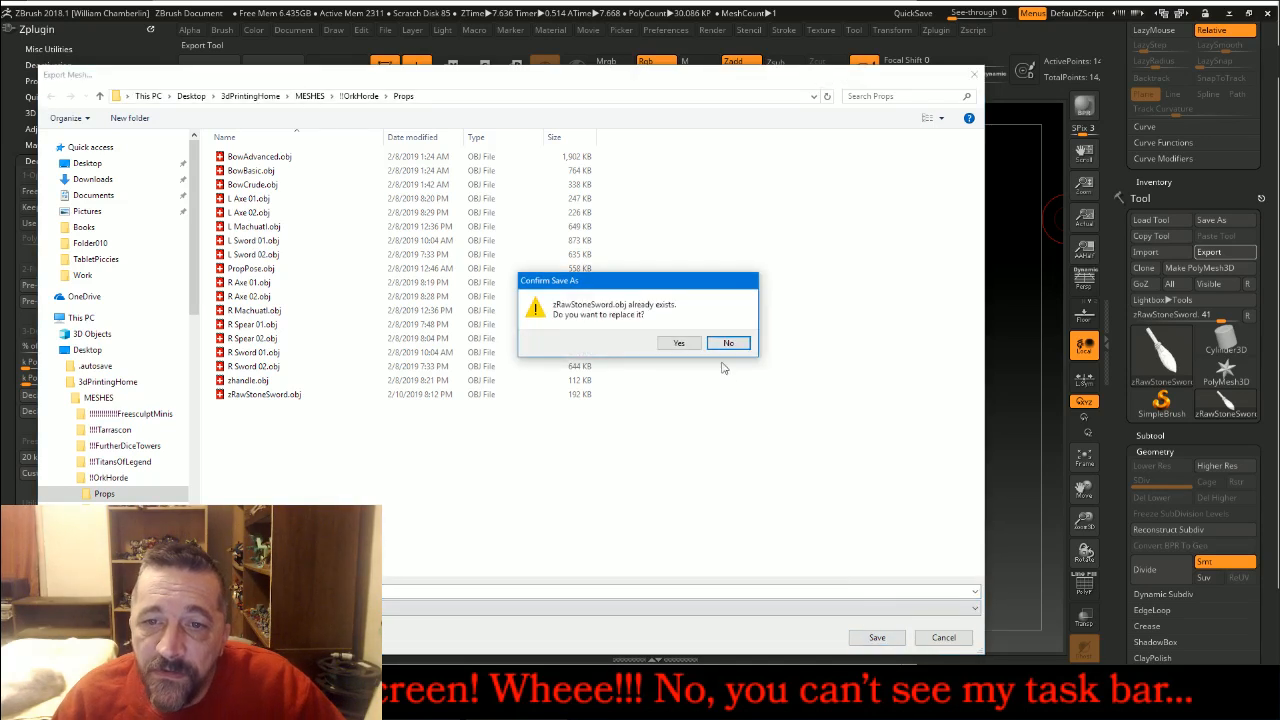
{"action": "left_click", "coordinate": [679, 343]}
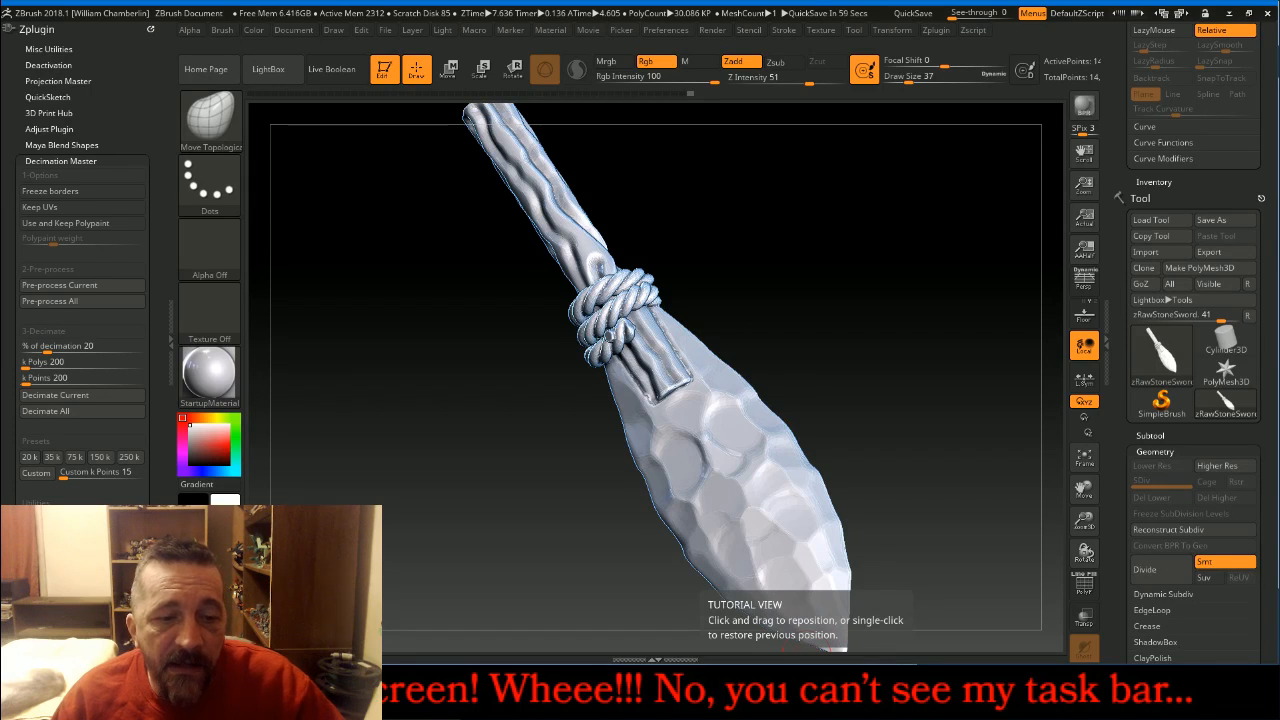
- Switch to 3ds Max and import zRawStoneSword.obj from the !!OrkHorde Props folder as a single editable poly mesh
{"action": "left_click", "coordinate": [820, 690]}
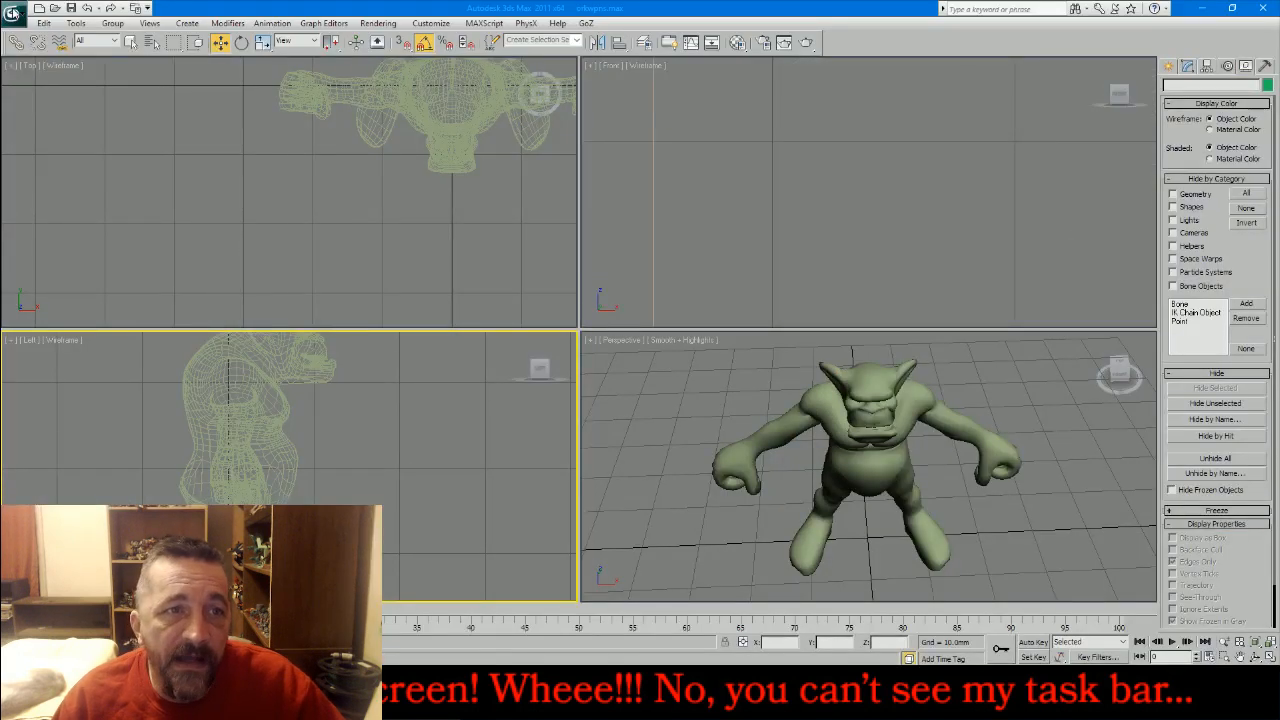
{"action": "left_click", "coordinate": [12, 14]}
{"action": "left_click", "coordinate": [55, 190]}
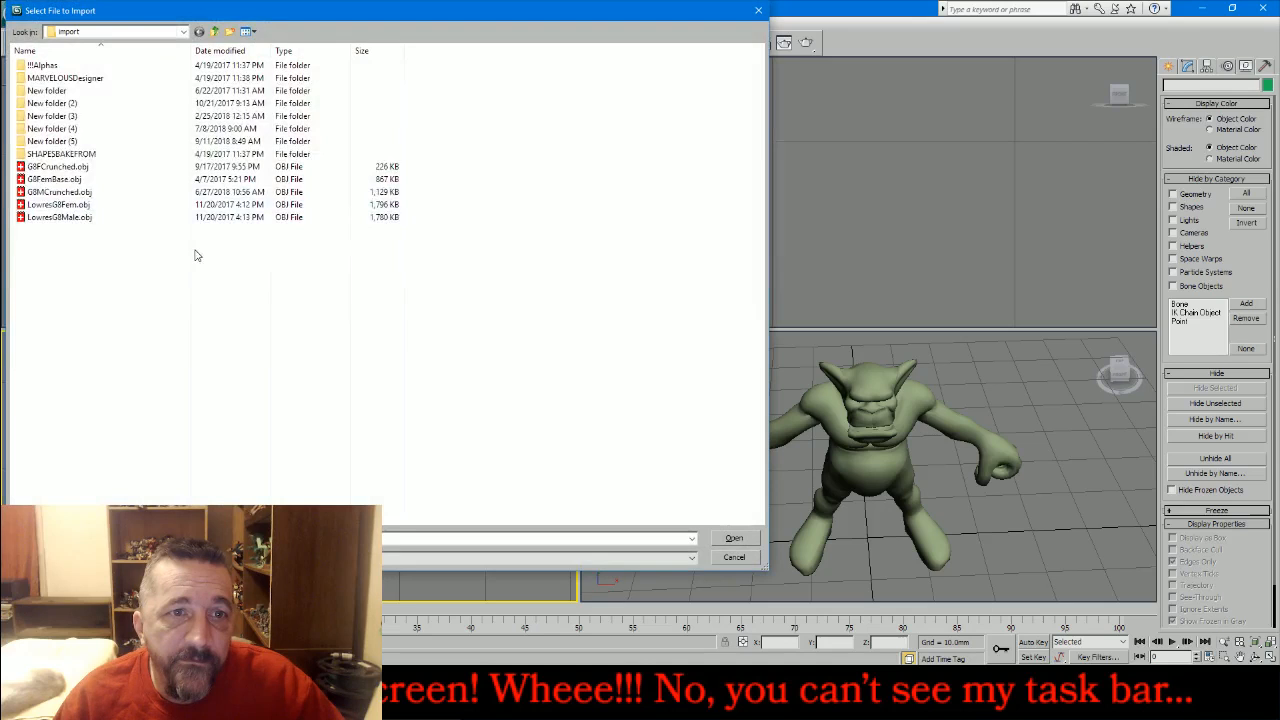
{"action": "left_click", "coordinate": [214, 31]}
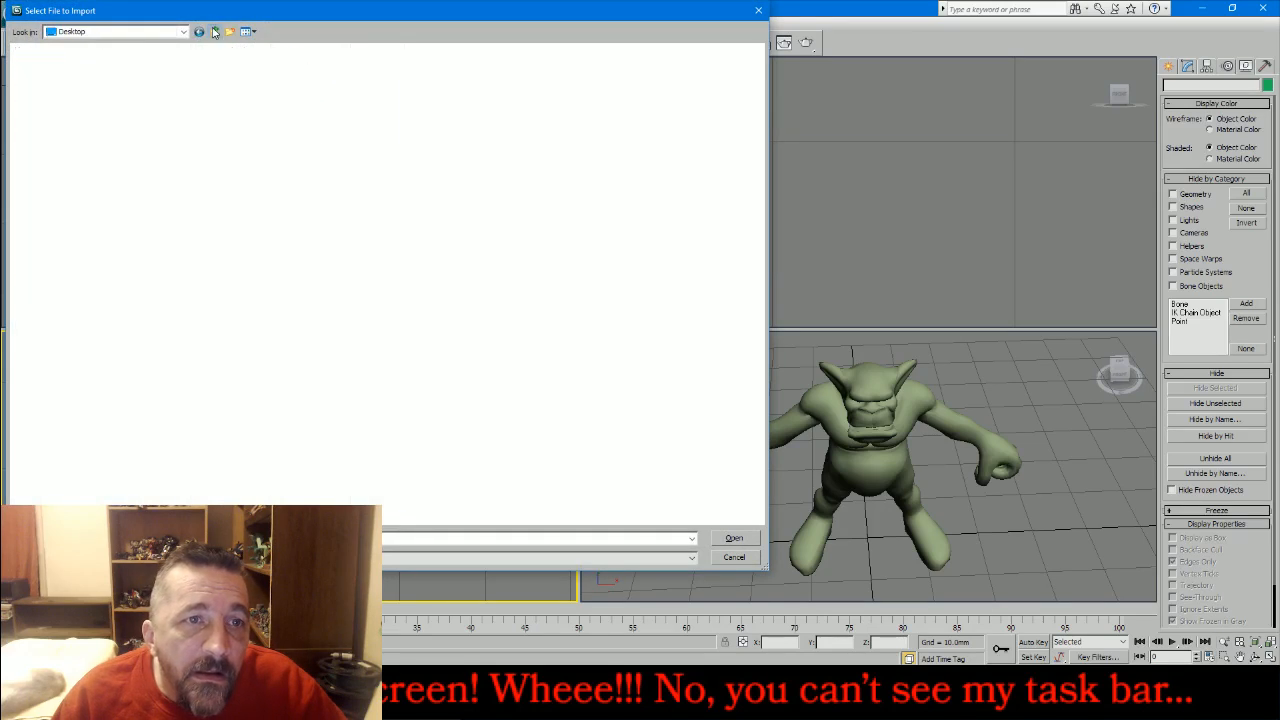
{"action": "left_click", "coordinate": [214, 31]}
{"action": "double_click", "coordinate": [110, 80]}
{"action": "double_click", "coordinate": [46, 62]}
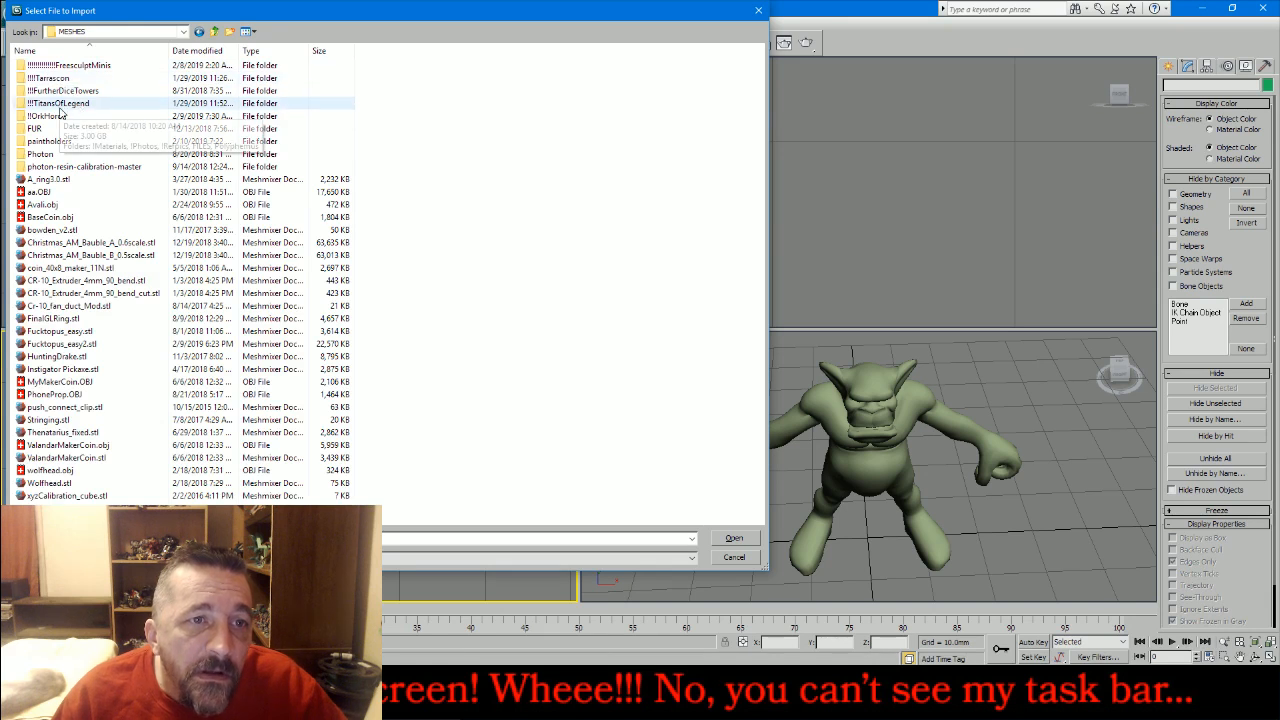
{"action": "double_click", "coordinate": [48, 116]}
{"action": "double_click", "coordinate": [37, 65]}
{"action": "left_click", "coordinate": [77, 280]}
{"action": "double_click", "coordinate": [77, 280]}
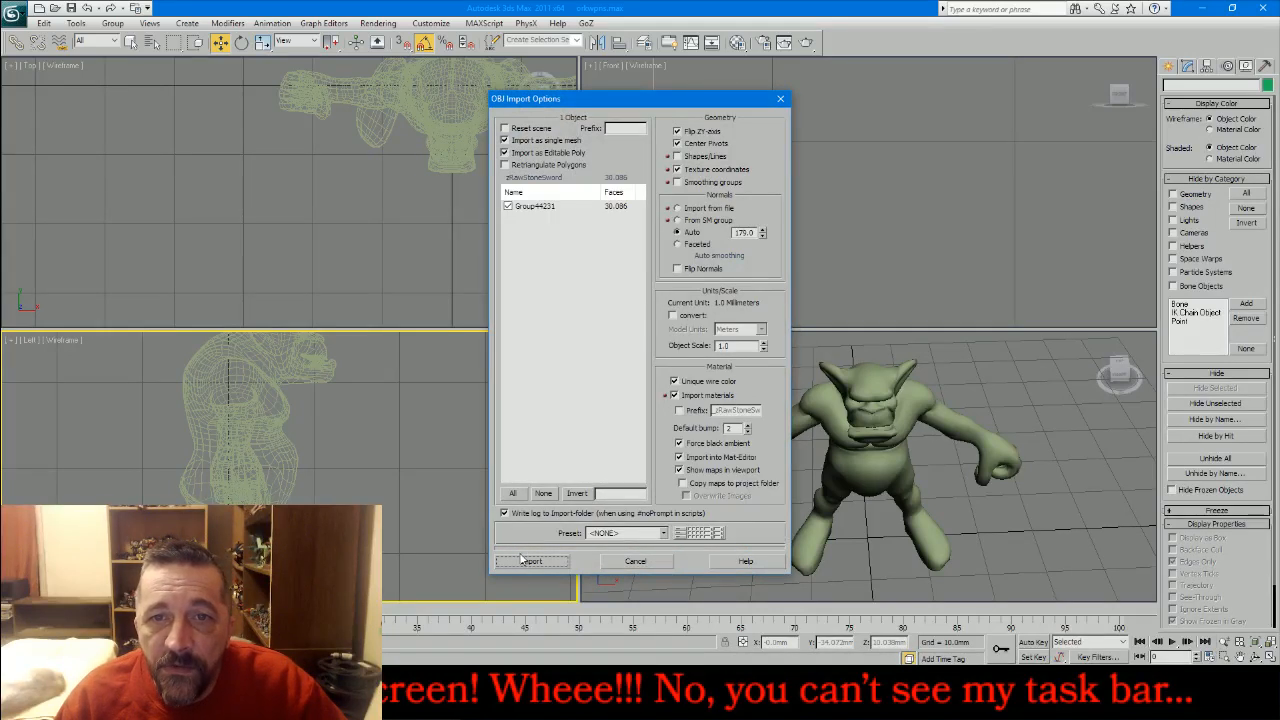
{"action": "left_click", "coordinate": [530, 561]}
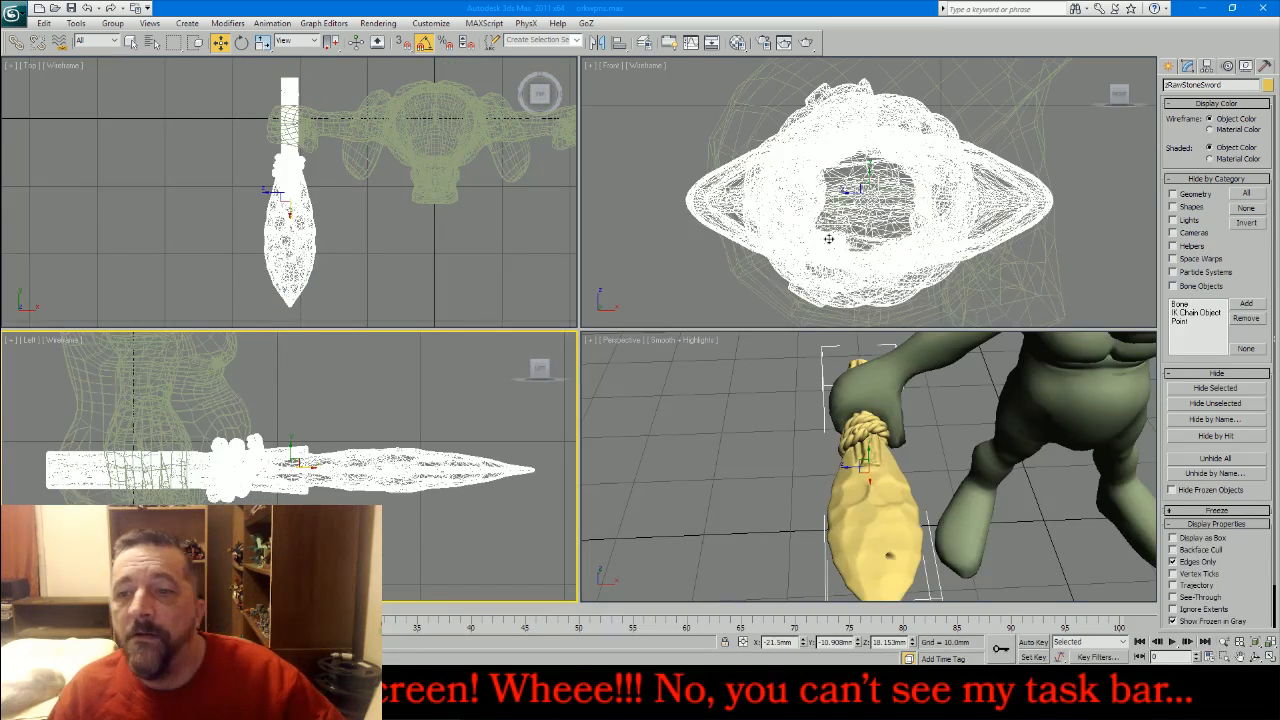
- Repair the dark pit on the stone blade by moving its misplaced vertex in the top view close to the neighbouring vertex
{"action": "scroll", "coordinate": [829, 239], "scroll_direction": "up", "scroll_amount": 1}
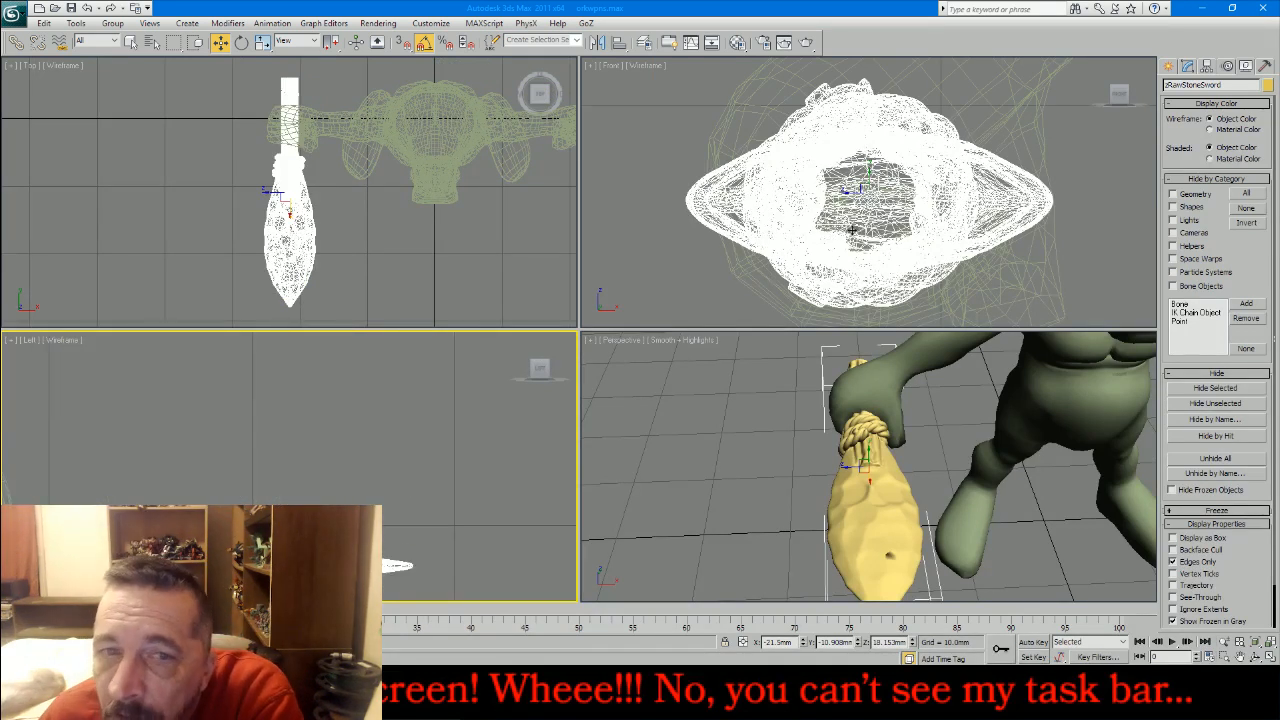
{"action": "scroll", "coordinate": [852, 230], "scroll_direction": "down", "scroll_amount": 1}
{"action": "middle_click", "coordinate": [852, 230]}
{"action": "scroll", "coordinate": [852, 230], "scroll_direction": "down", "scroll_amount": 1}
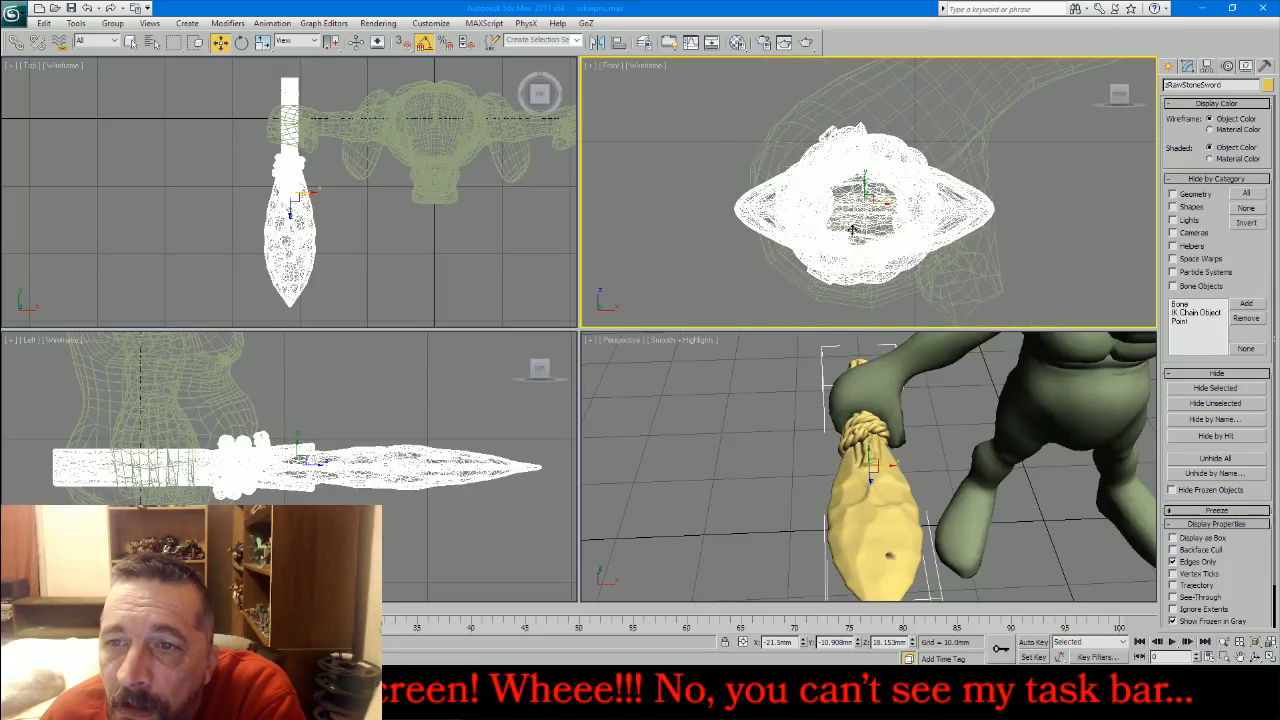
{"action": "middle_click", "coordinate": [915, 507]}
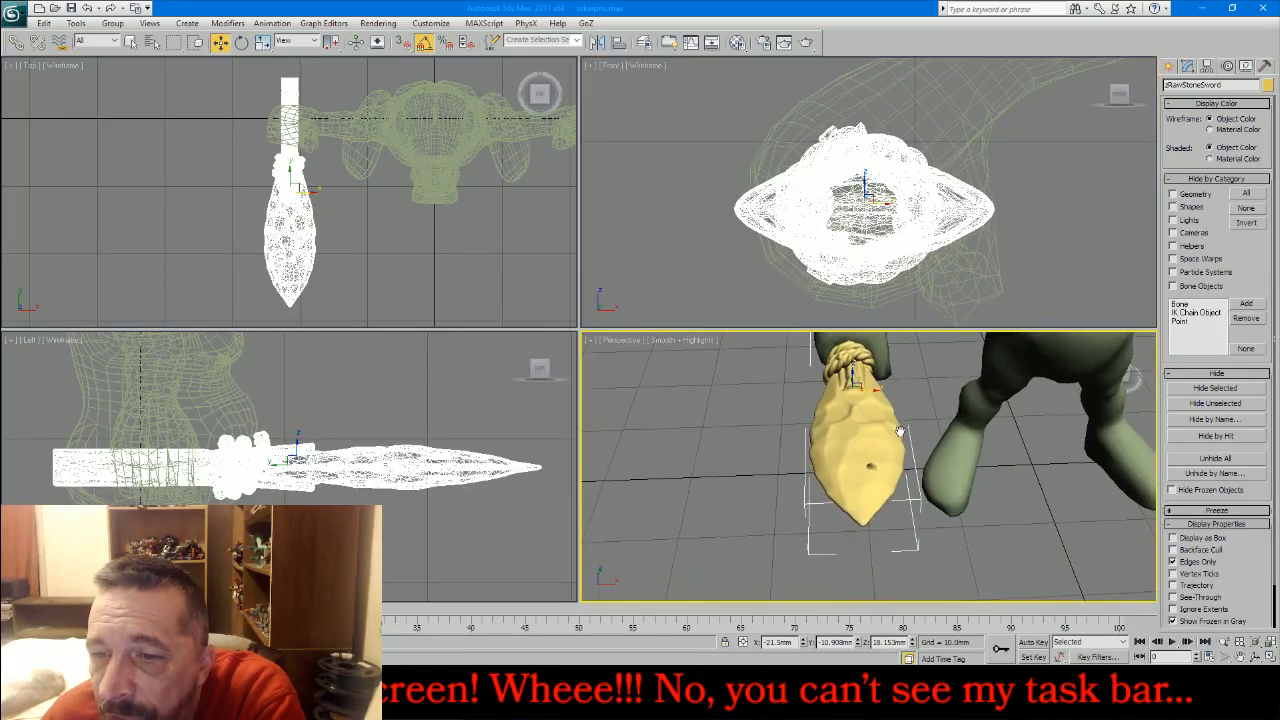
{"action": "scroll", "coordinate": [876, 471], "scroll_direction": "up", "scroll_amount": 3}
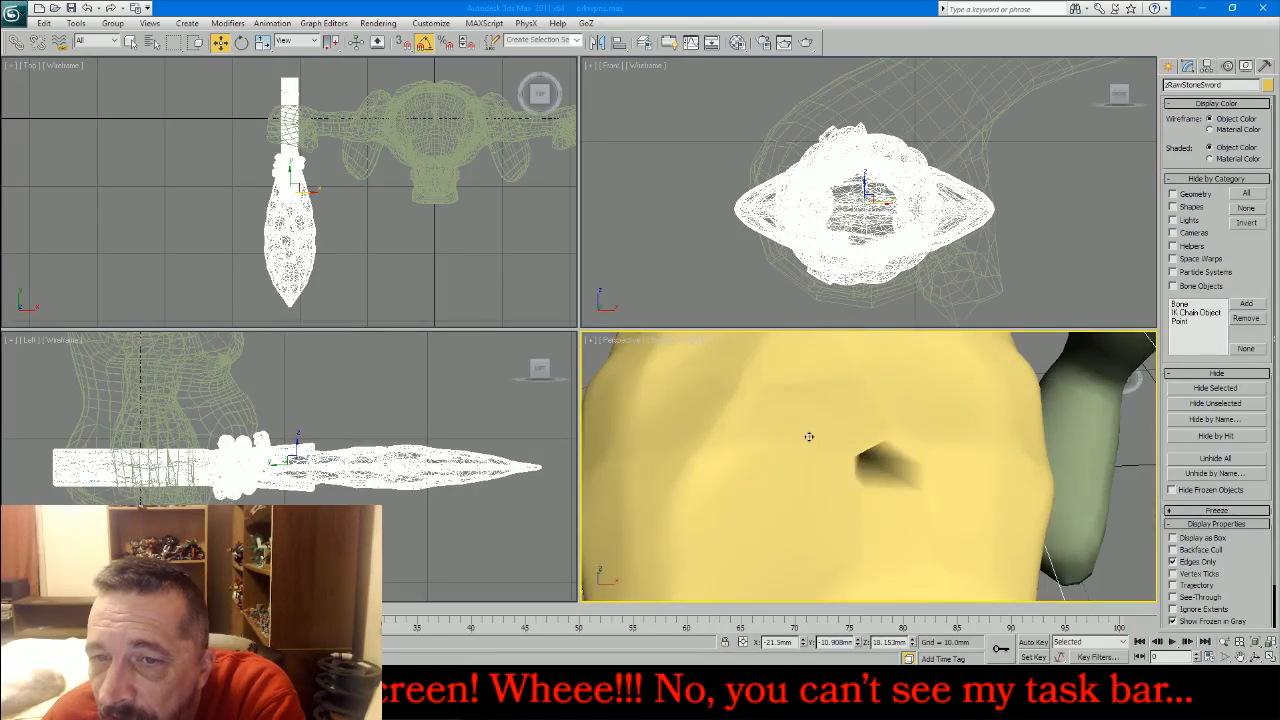
{"action": "left_click", "coordinate": [1190, 66]}
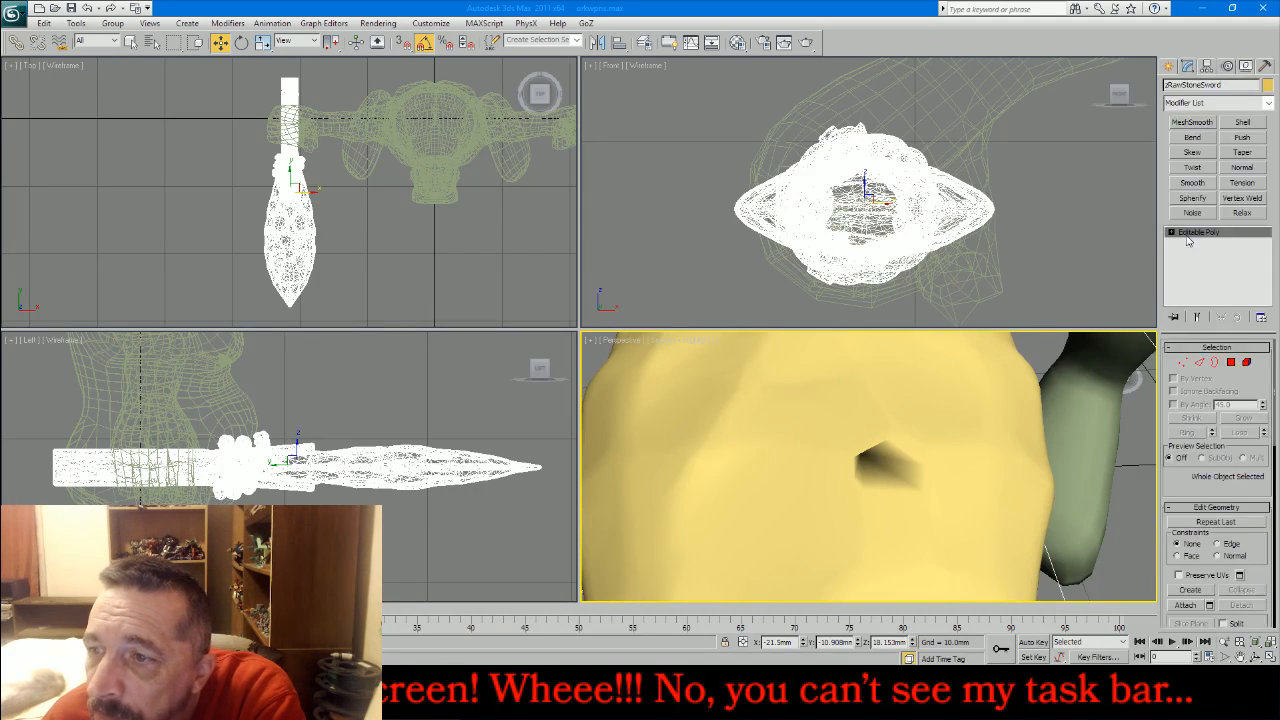
{"action": "left_click", "coordinate": [1180, 362]}
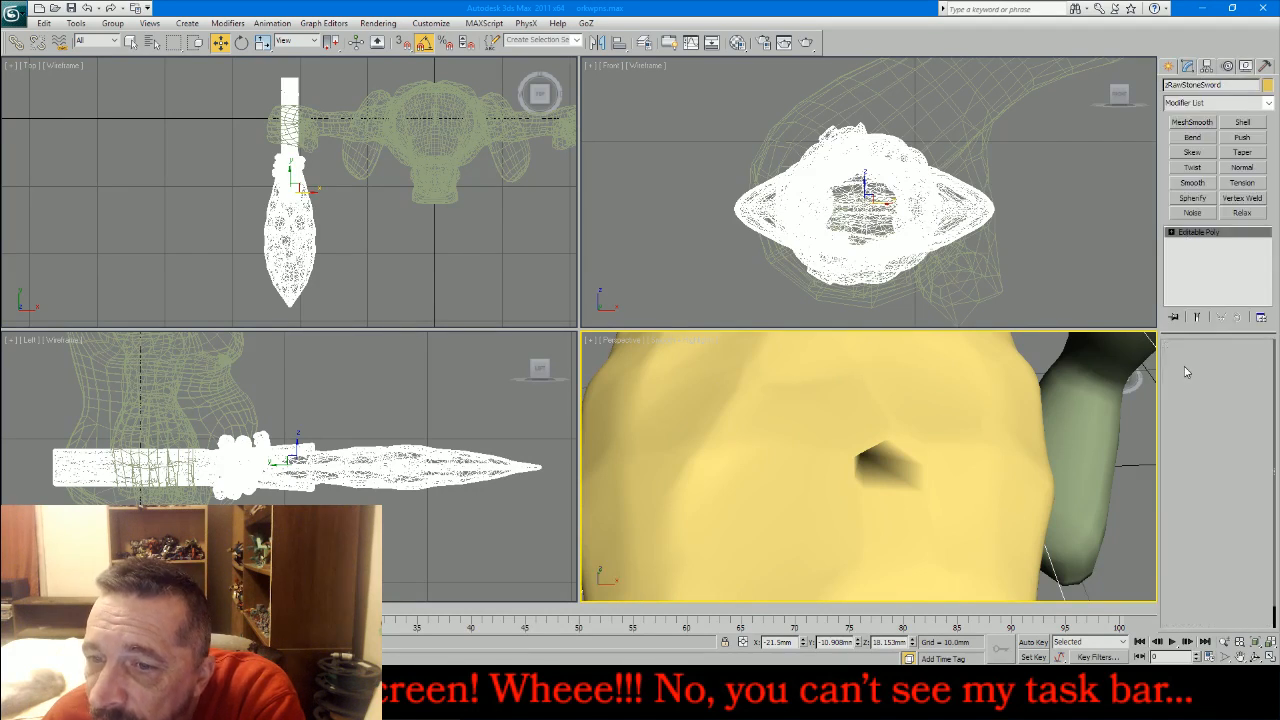
{"action": "left_click", "coordinate": [861, 455]}
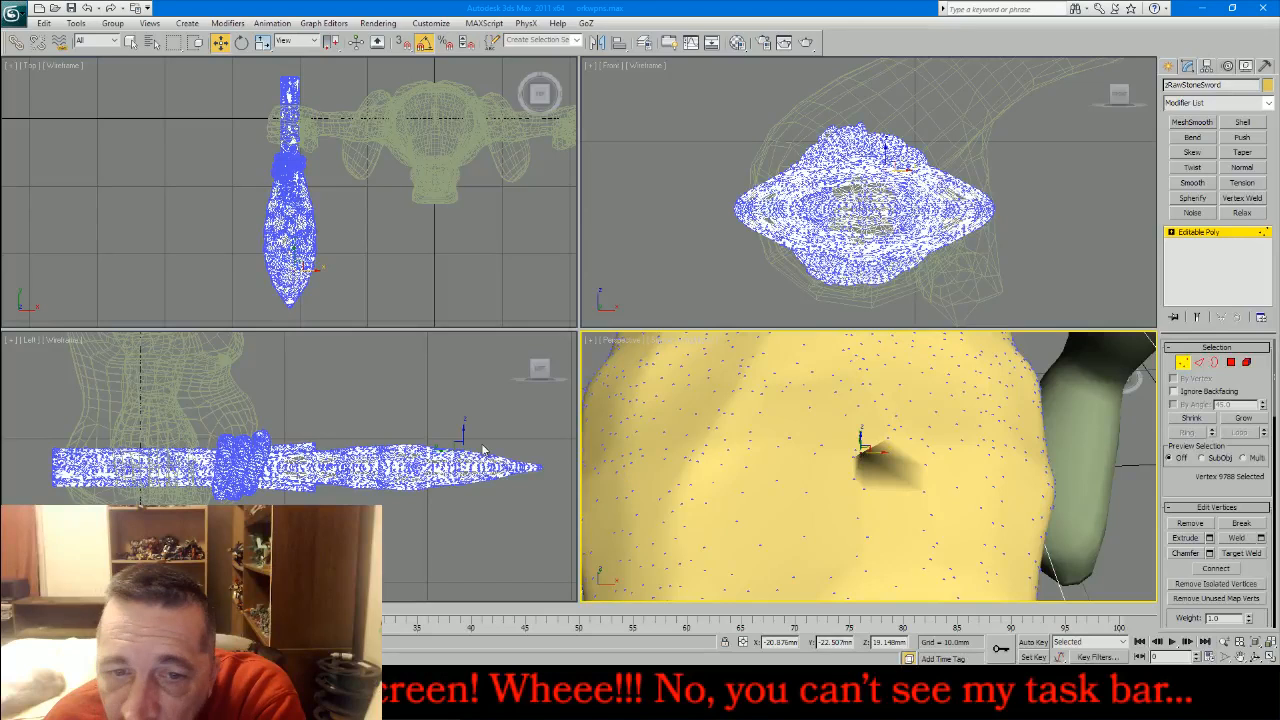
{"action": "right_click", "coordinate": [346, 283]}
{"action": "scroll", "coordinate": [306, 272], "scroll_direction": "up", "scroll_amount": 15}
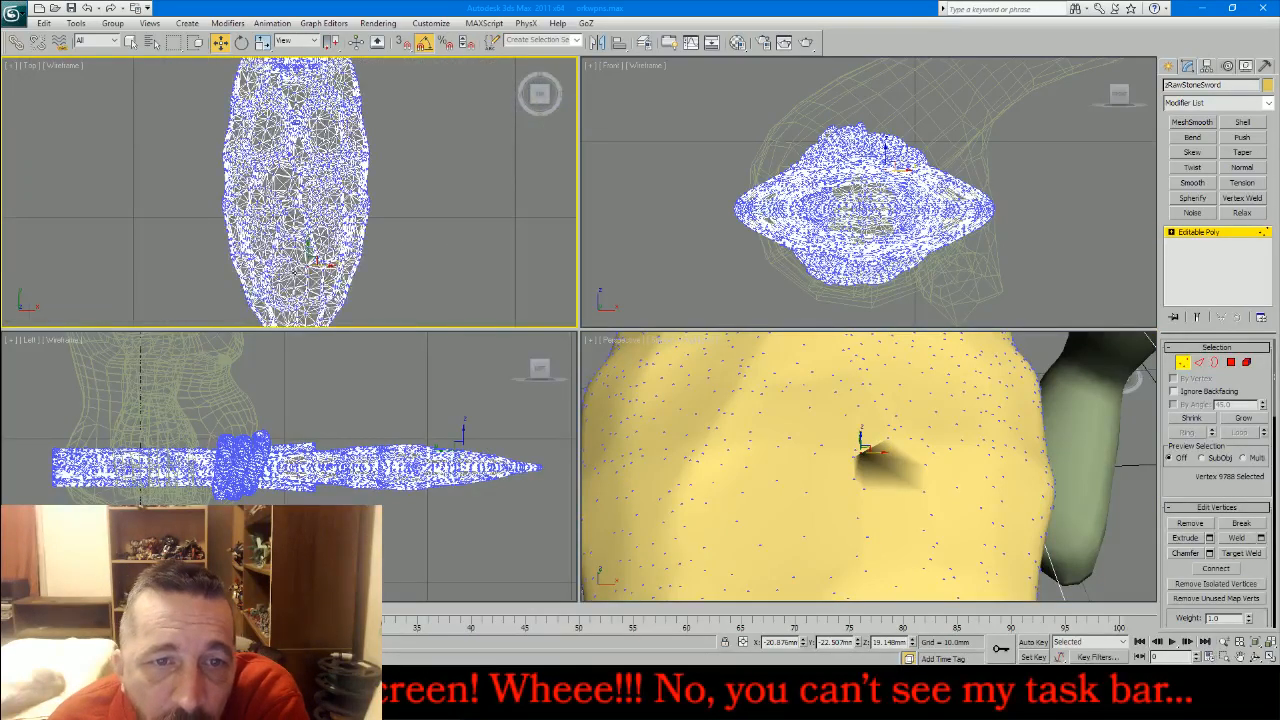
{"action": "scroll", "coordinate": [334, 250], "scroll_direction": "up", "scroll_amount": 4}
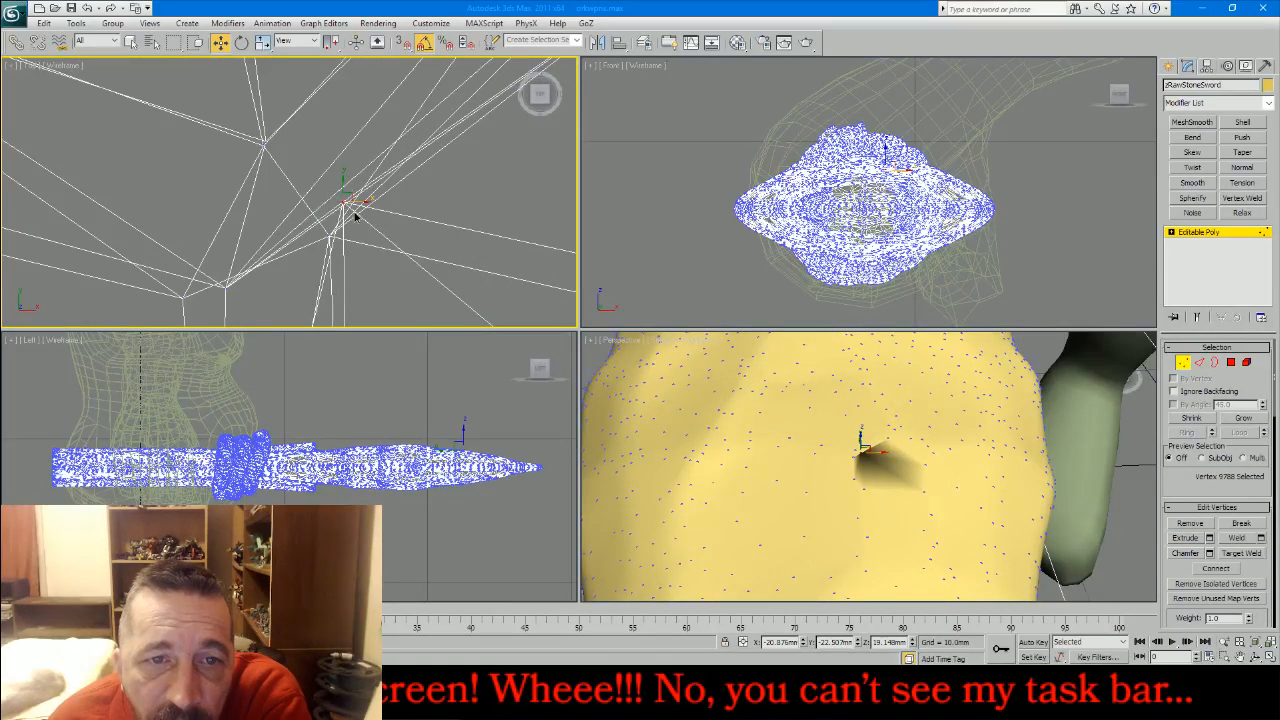
{"action": "left_click_drag", "start_coordinate": [355, 195], "coordinate": [358, 210]}
{"action": "left_click", "coordinate": [324, 137]}
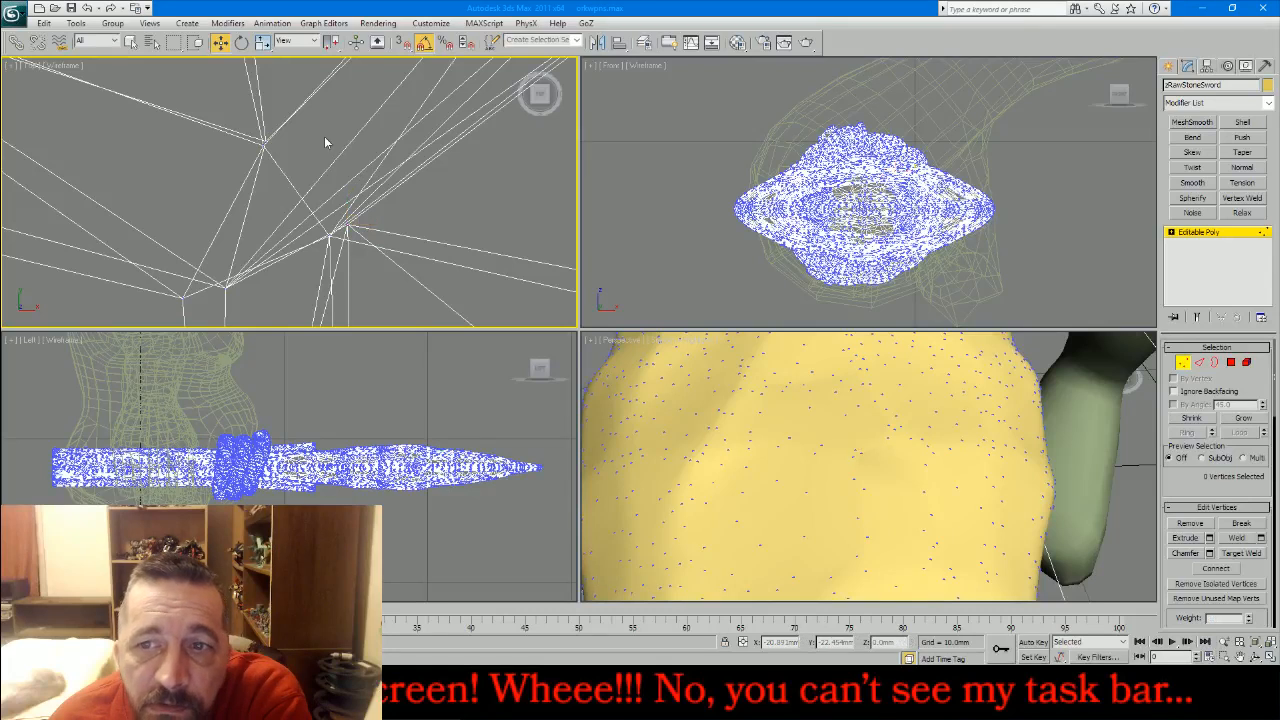
{"action": "left_click", "coordinate": [1183, 363]}
{"action": "scroll", "coordinate": [1035, 380], "scroll_direction": "down", "scroll_amount": 5}
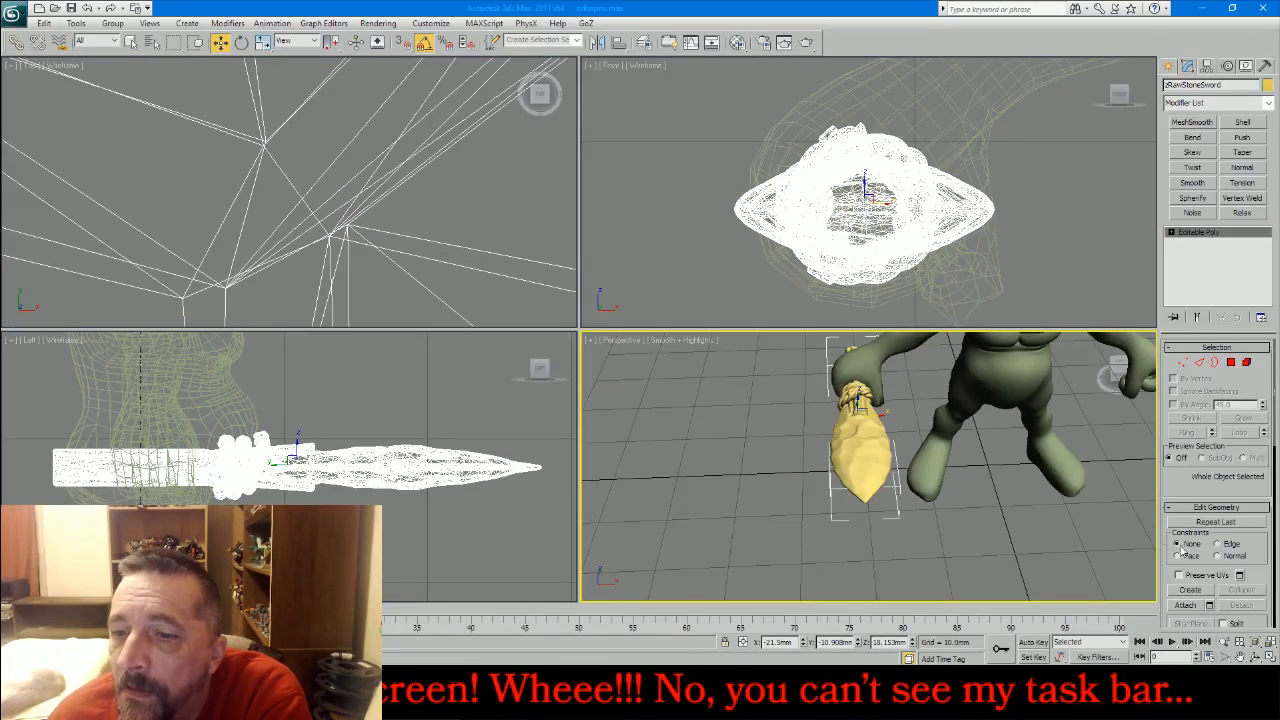
- Rotate the stone sword in the orc's hand by -35 degrees about the Y axis in the front view
{"action": "left_click", "coordinate": [1255, 657]}
{"action": "left_click_drag", "start_coordinate": [889, 481], "coordinate": [775, 418]}
{"action": "key", "text": "e"}
{"action": "scroll", "coordinate": [729, 222], "scroll_direction": "down", "scroll_amount": 10}
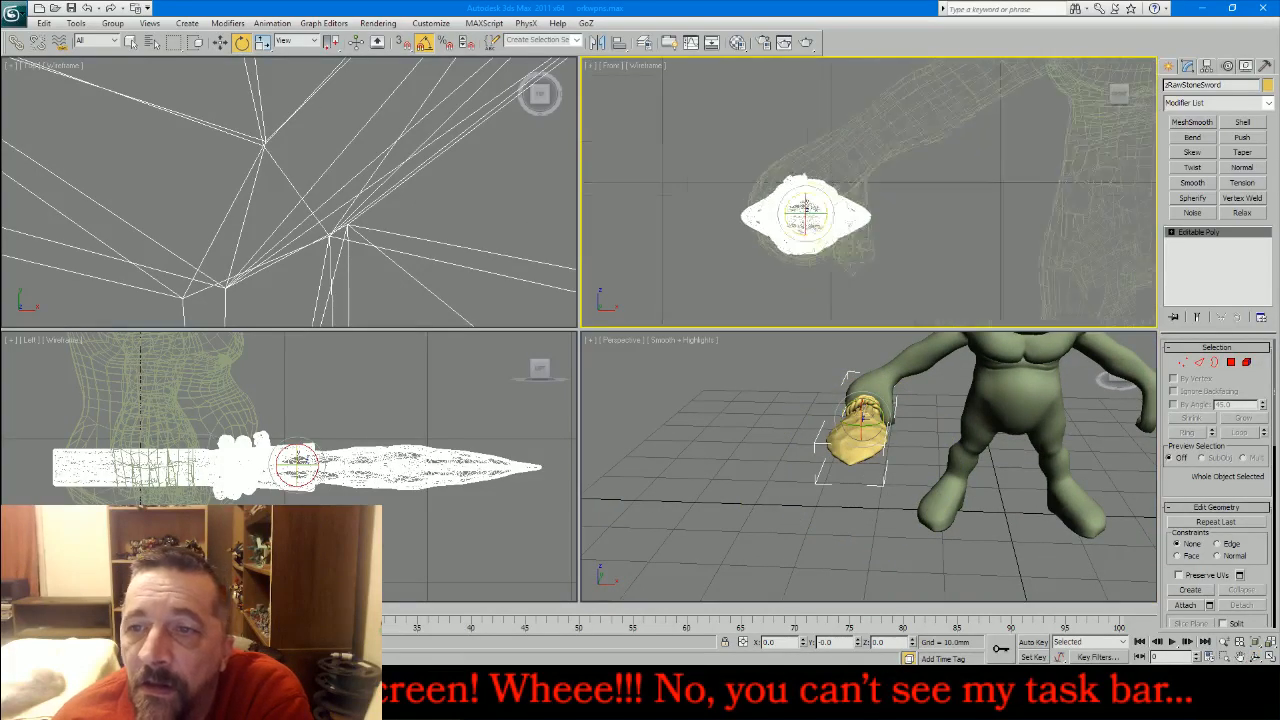
{"action": "left_click_drag", "start_coordinate": [760, 223], "coordinate": [759, 218]}
{"action": "left_click", "coordinate": [766, 234]}
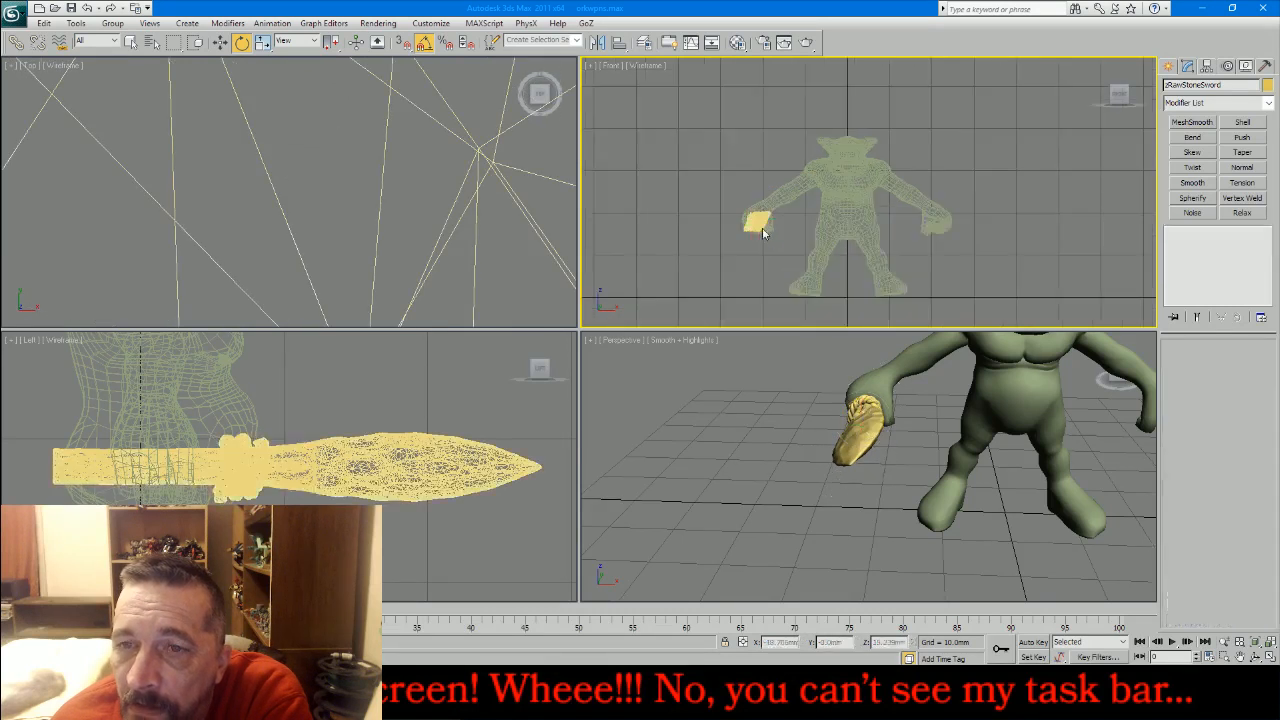
- Move only the stone sword's pivot to X 0 mm, on the orc's centre line
{"action": "scroll", "coordinate": [760, 222], "scroll_direction": "up", "scroll_amount": 5}
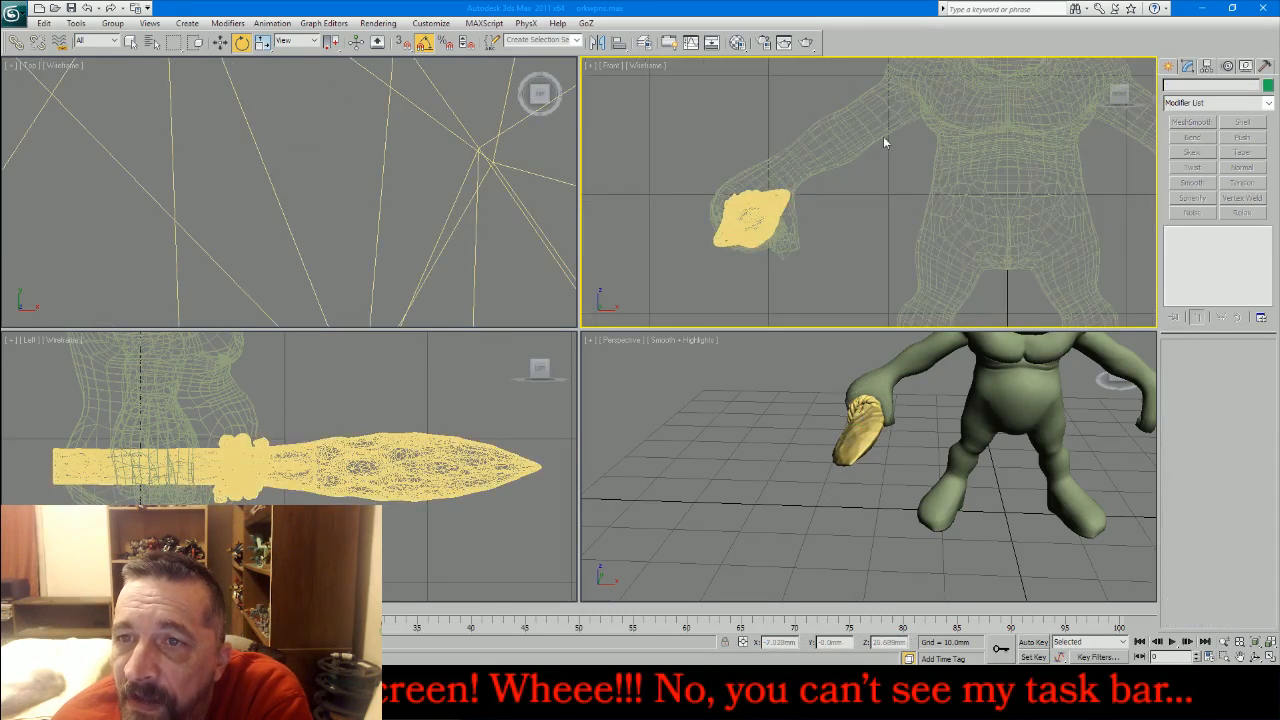
{"action": "left_click", "coordinate": [464, 447]}
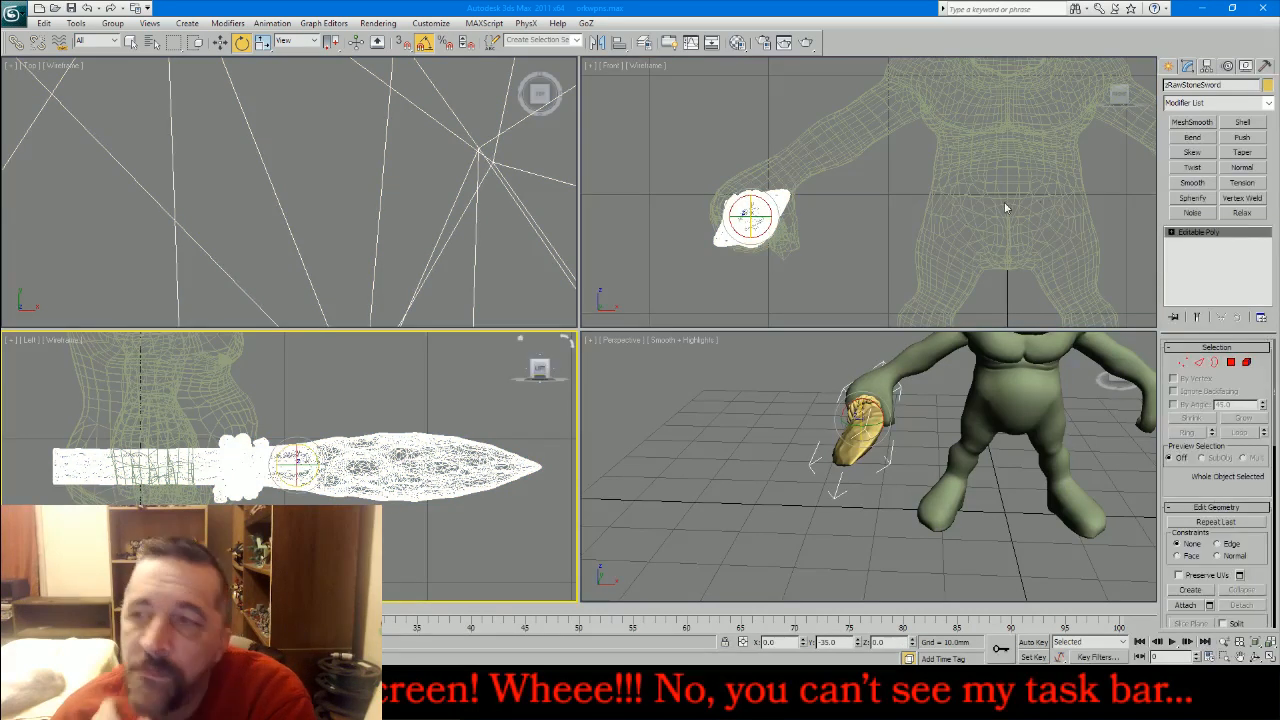
{"action": "left_click", "coordinate": [1207, 66]}
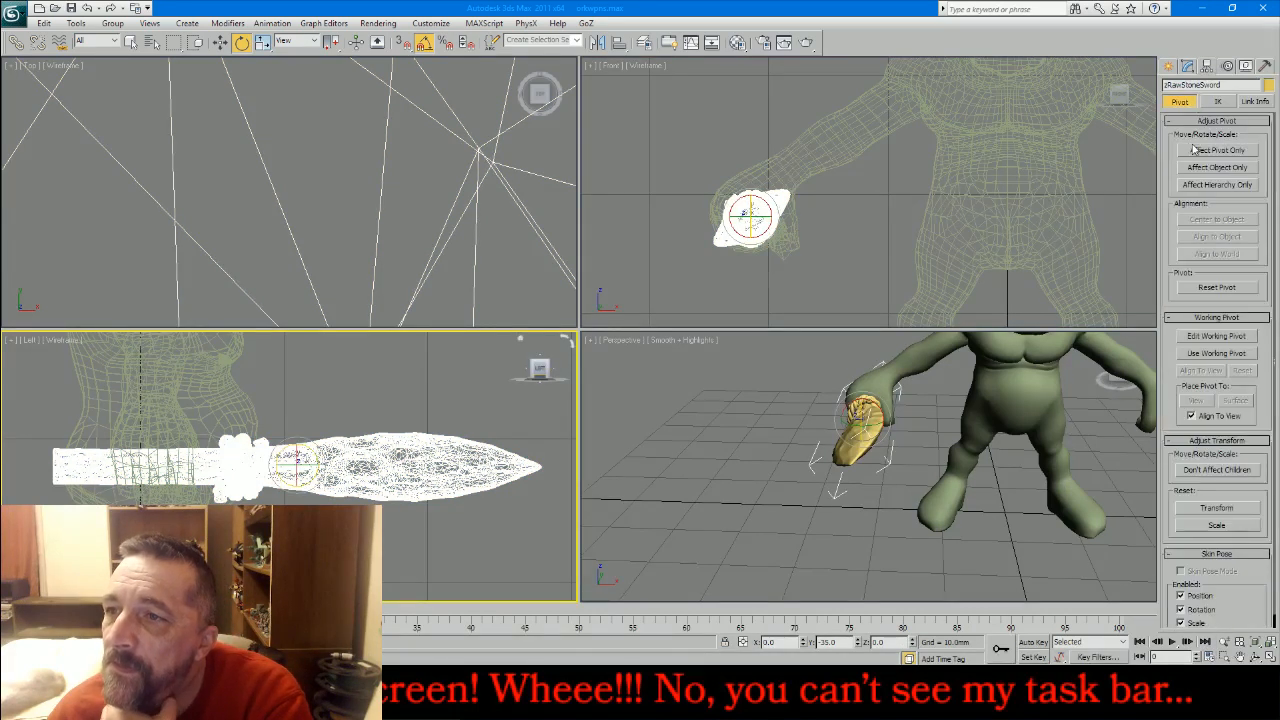
{"action": "left_click", "coordinate": [1216, 150]}
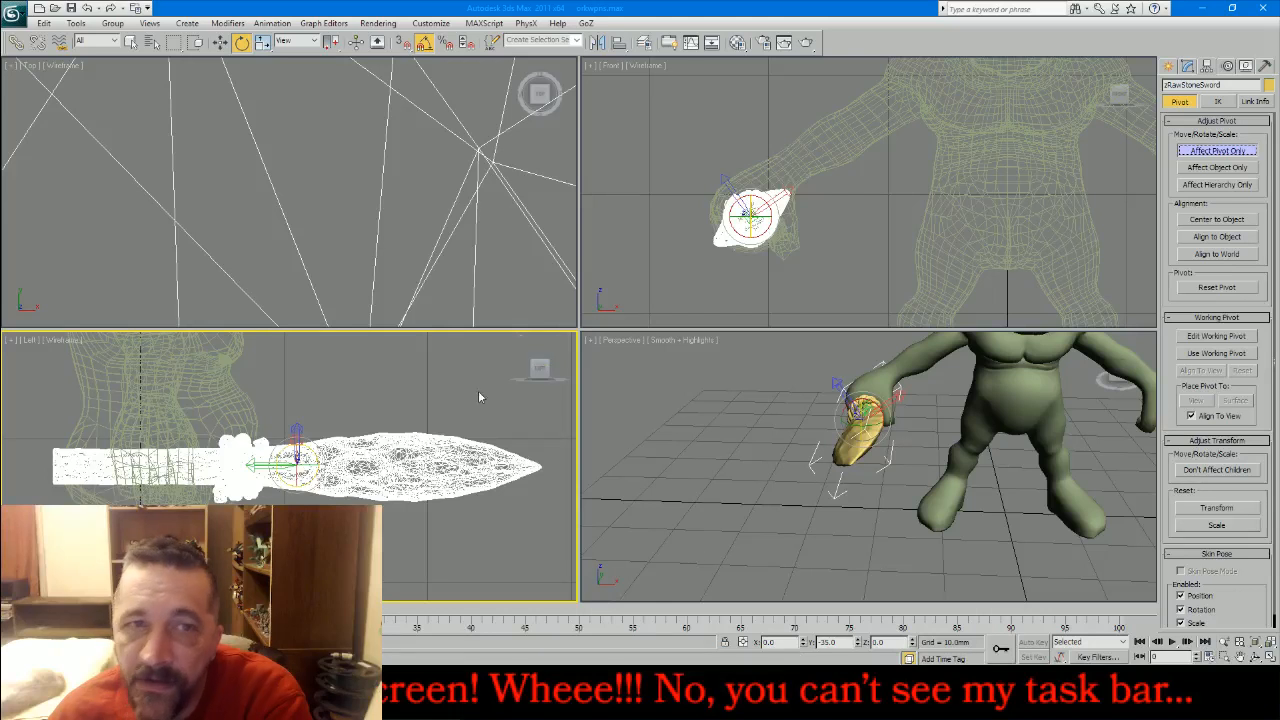
{"action": "left_click", "coordinate": [220, 42]}
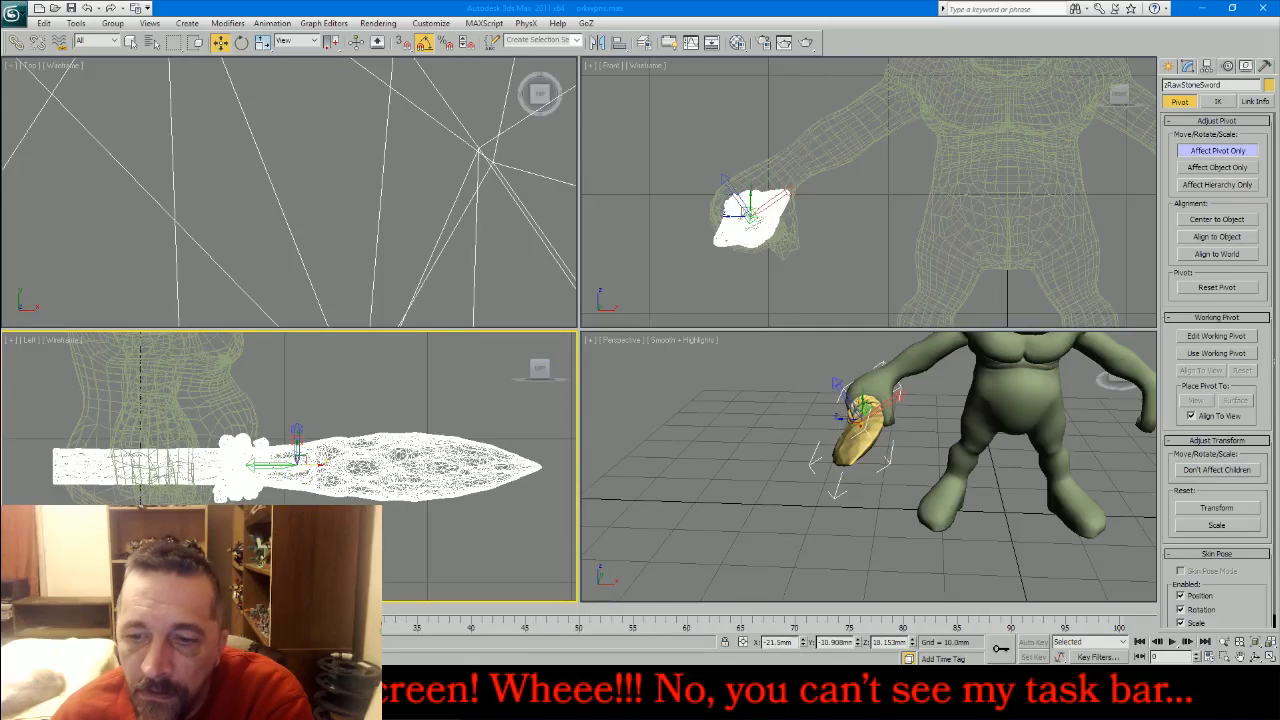
{"action": "type", "text": "0"}
{"action": "key", "text": "Return"}
{"action": "left_click", "coordinate": [1216, 150]}
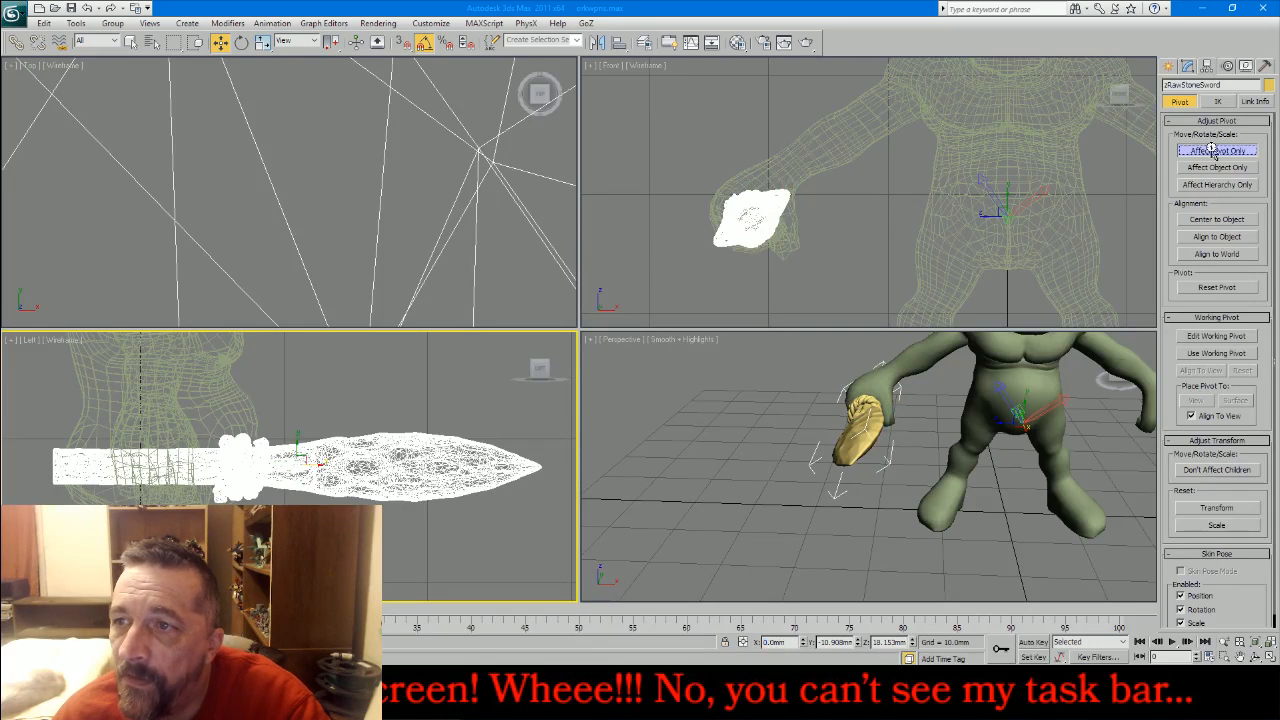
- Mirror the stone sword across the X axis as a copy into the orc's other hand
{"action": "right_click", "coordinate": [666, 205]}
{"action": "scroll", "coordinate": [656, 206], "scroll_direction": "down", "scroll_amount": 3}
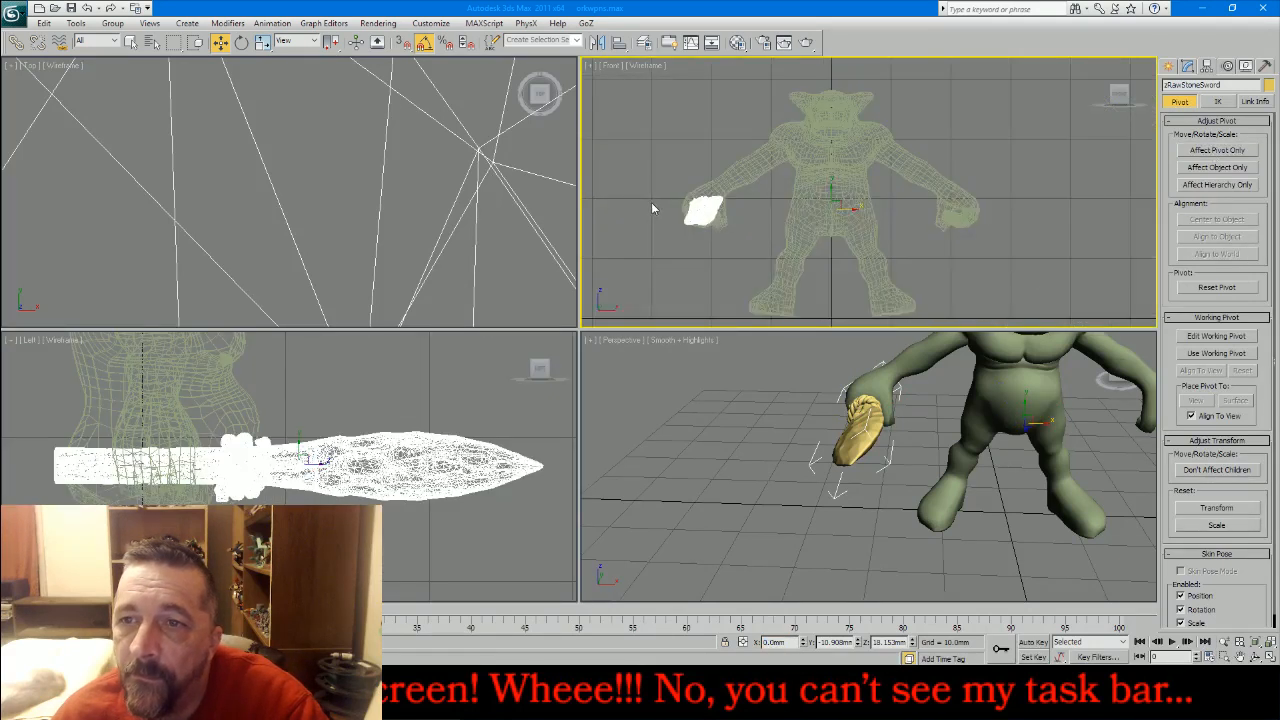
{"action": "right_click", "coordinate": [483, 164]}
{"action": "scroll", "coordinate": [270, 219], "scroll_direction": "down", "scroll_amount": 3}
{"action": "scroll", "coordinate": [270, 224], "scroll_direction": "down", "scroll_amount": 10}
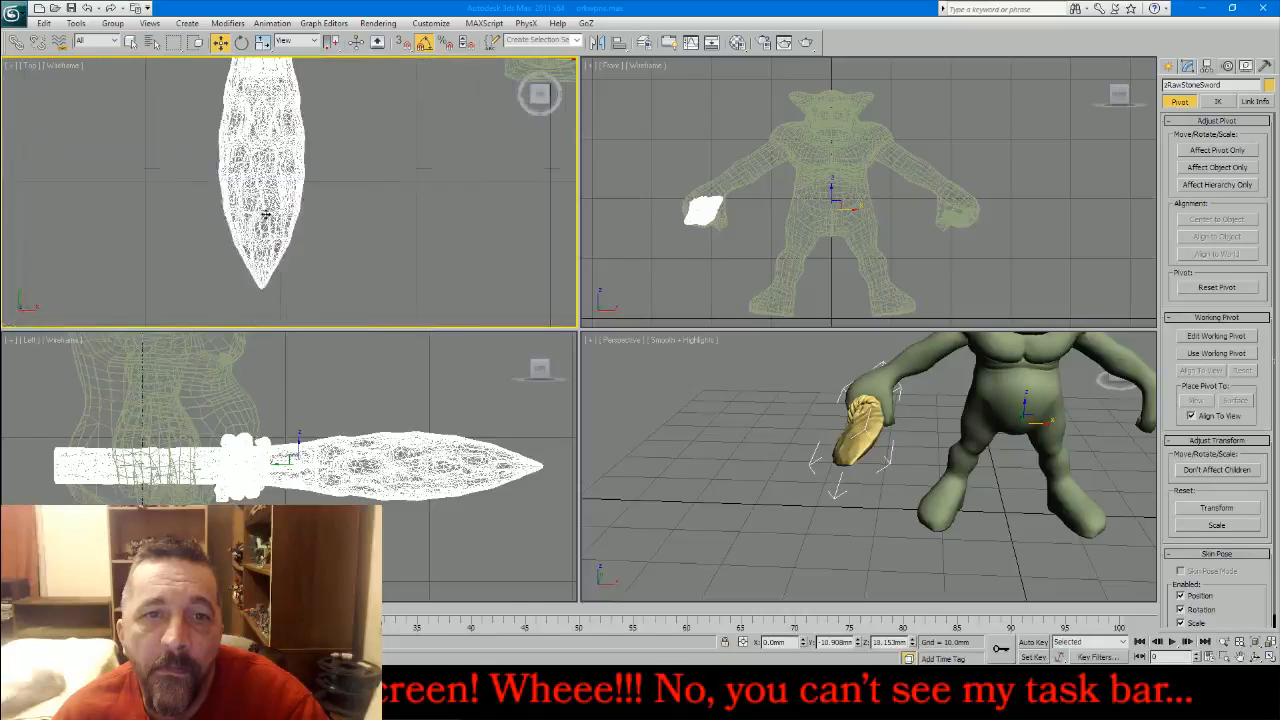
{"action": "left_click", "coordinate": [597, 43]}
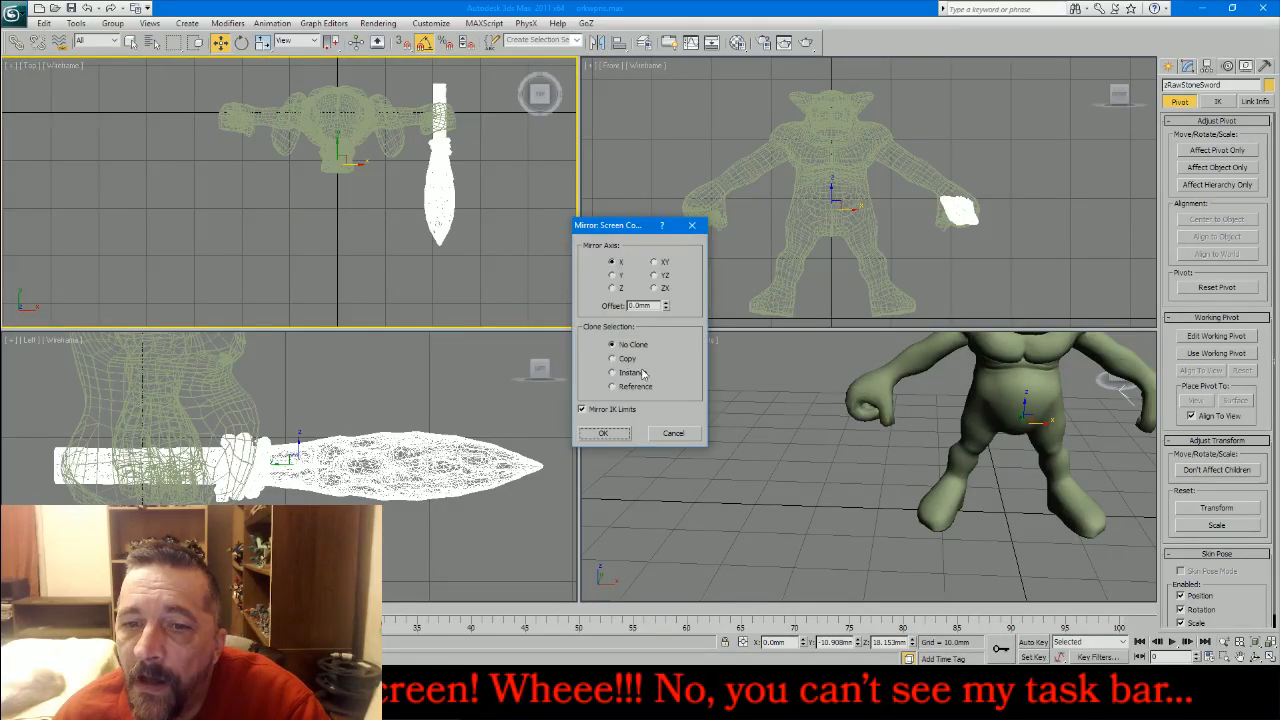
{"action": "left_click", "coordinate": [625, 358]}
{"action": "left_click", "coordinate": [603, 432]}
- Reset the mirrored sword's transform with Reset XForm
{"action": "left_click", "coordinate": [861, 428]}
{"action": "middle_click_drag", "start_coordinate": [861, 428], "coordinate": [638, 430], "text": "alt"}
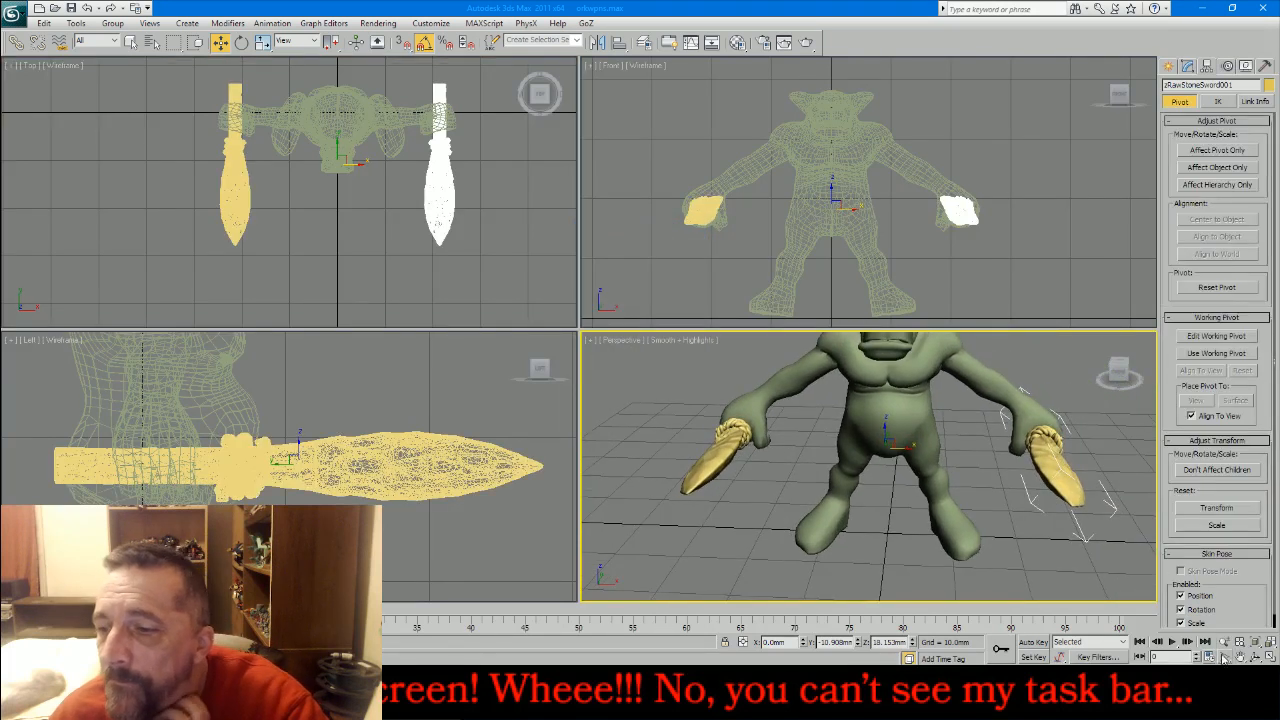
{"action": "left_click", "coordinate": [1254, 655]}
{"action": "left_click_drag", "start_coordinate": [856, 461], "coordinate": [802, 450]}
{"action": "left_click", "coordinate": [1265, 66]}
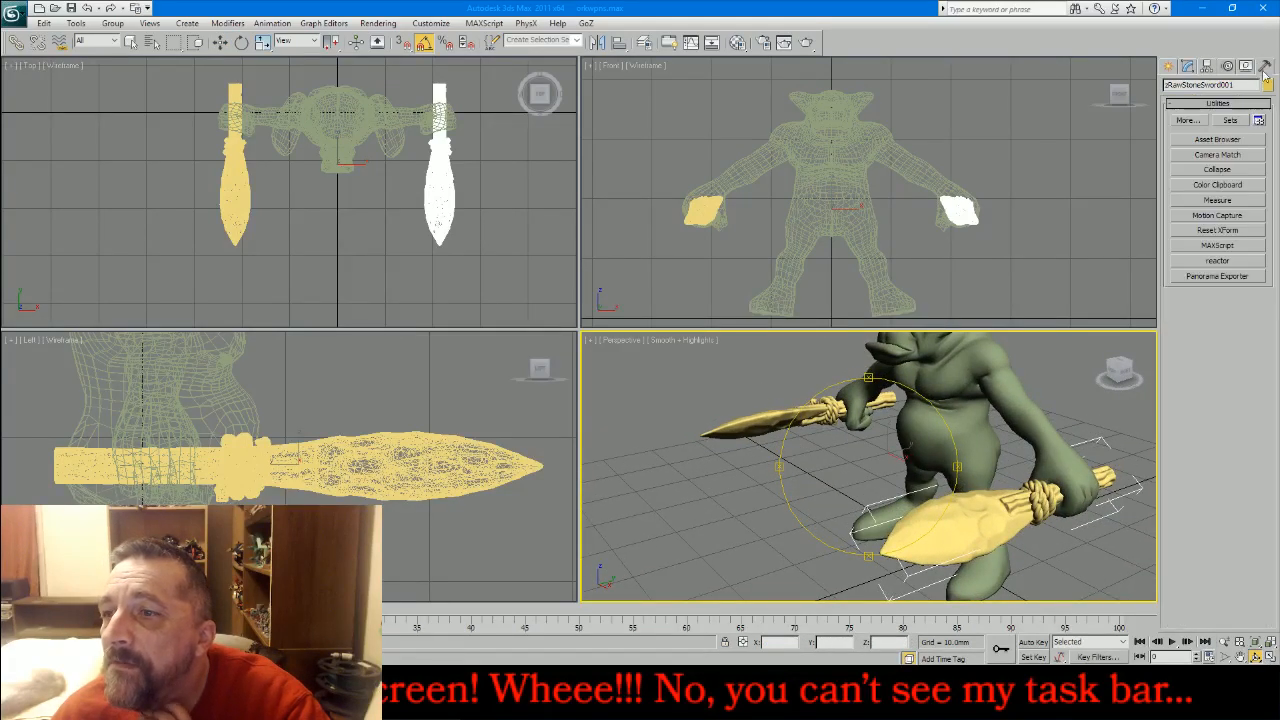
{"action": "left_click", "coordinate": [1224, 231]}
{"action": "left_click", "coordinate": [1219, 319]}
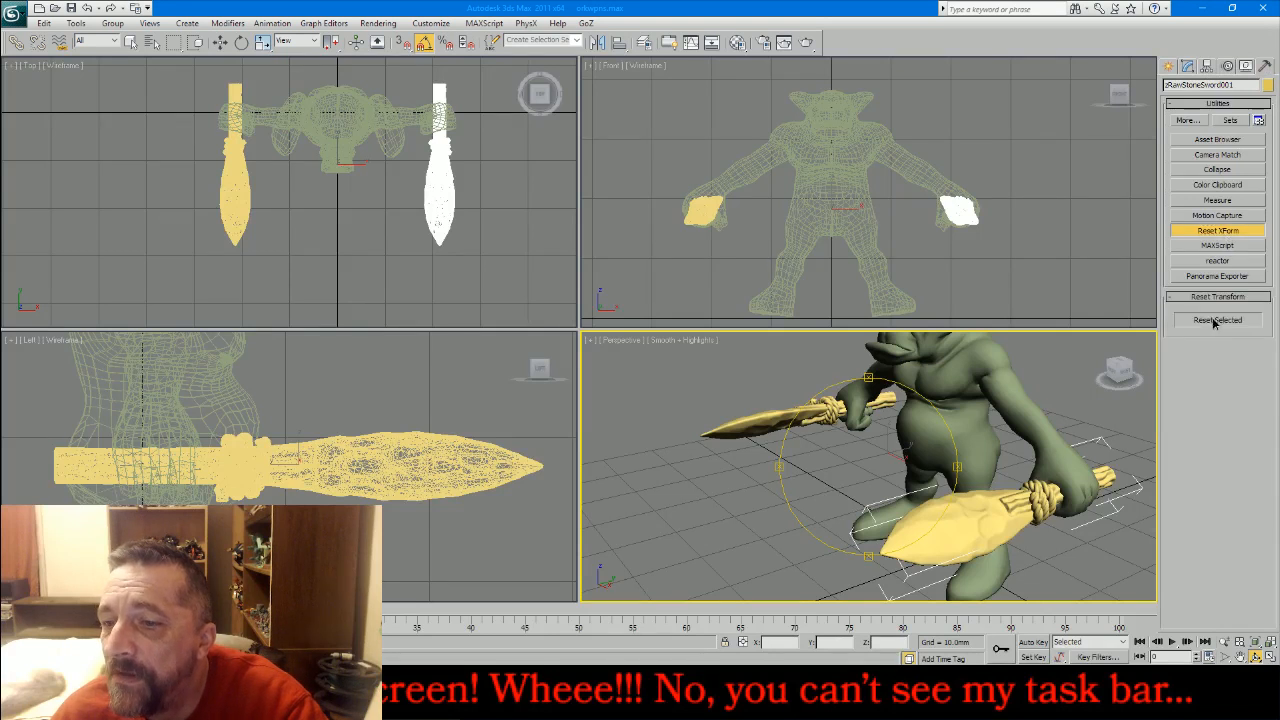
- Flip the mirrored sword's normals with a Normal modifier and collapse the stack to an editable poly
{"action": "left_click", "coordinate": [1189, 66]}
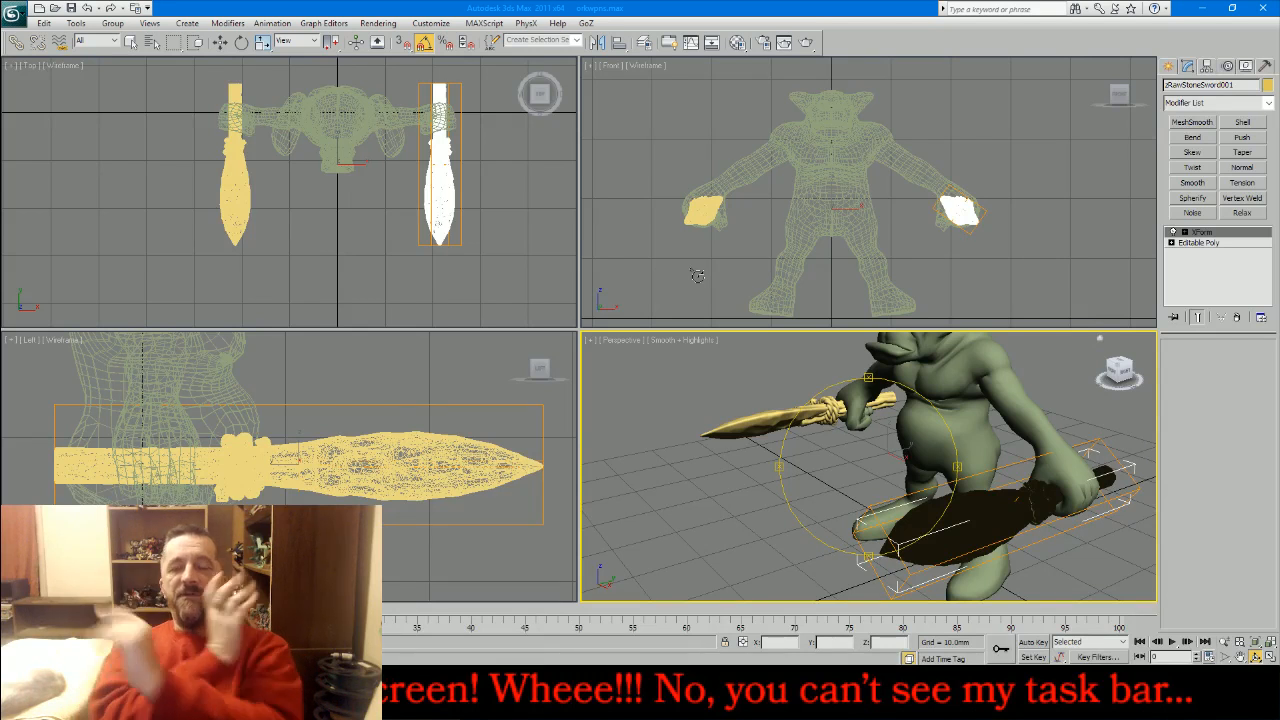
{"action": "left_click", "coordinate": [1245, 167]}
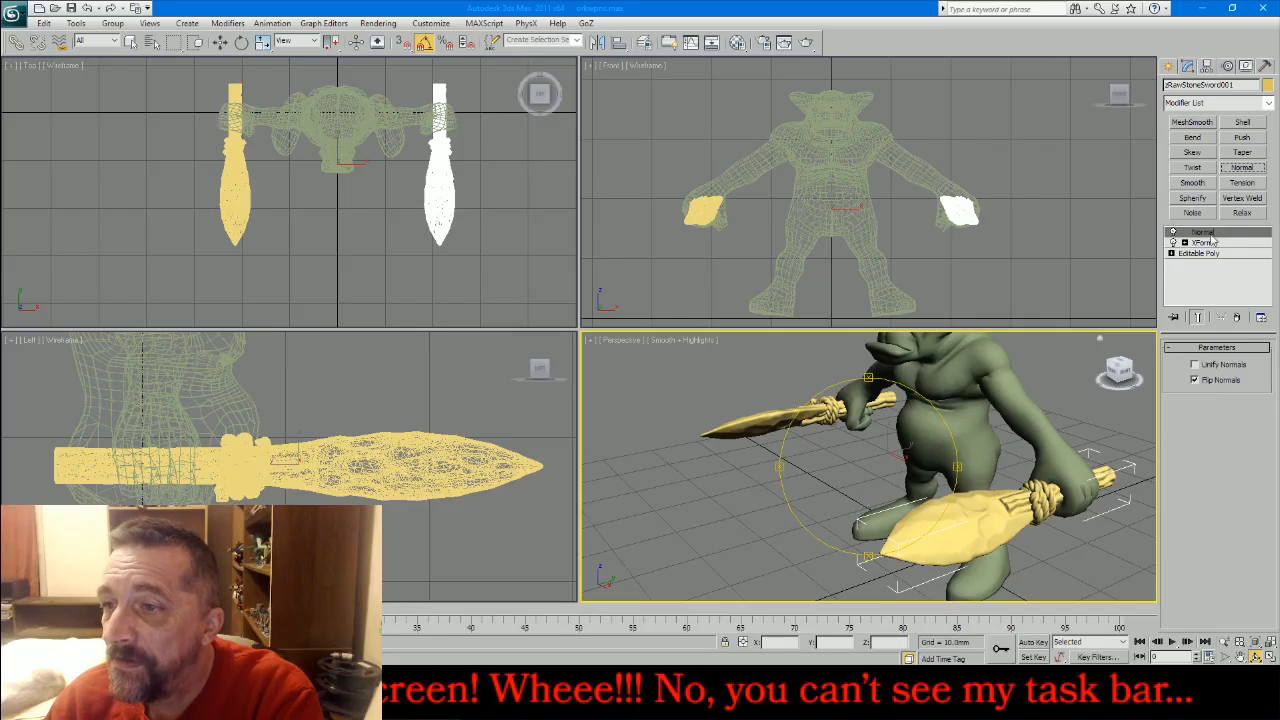
{"action": "right_click", "coordinate": [1212, 243]}
{"action": "left_click", "coordinate": [1135, 360]}
{"action": "left_click_drag", "start_coordinate": [907, 477], "coordinate": [630, 415]}
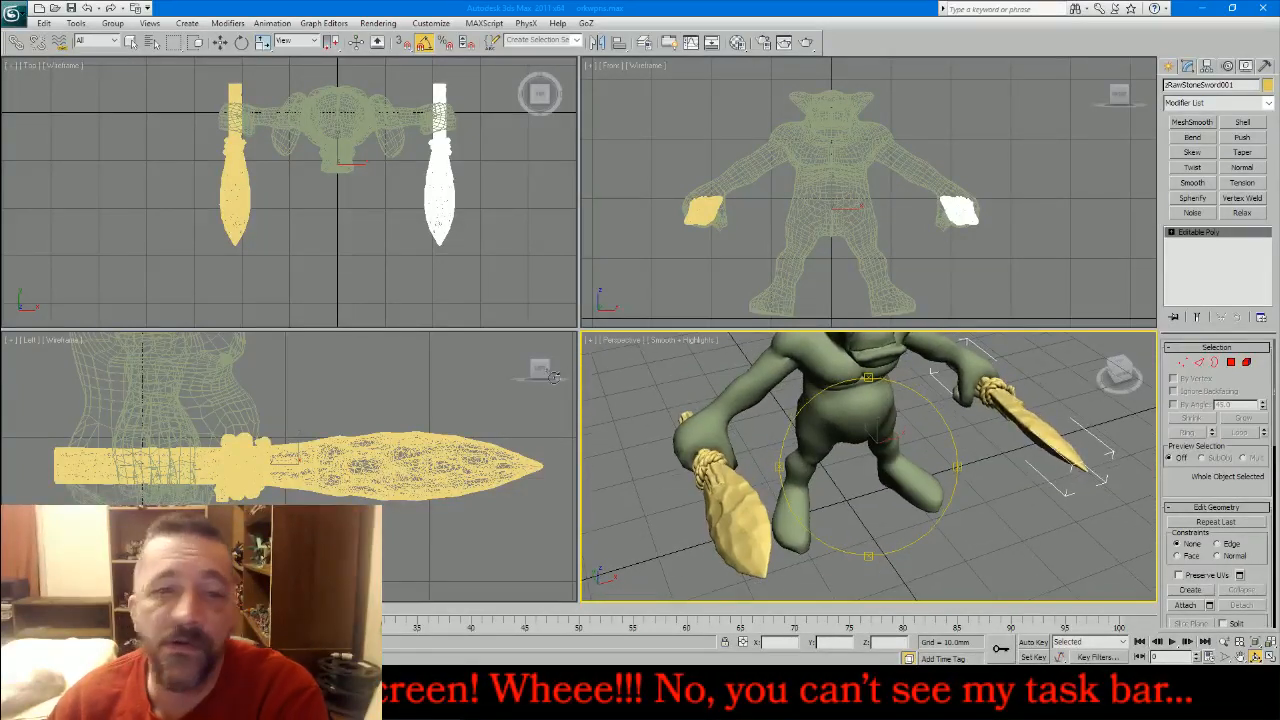
{"action": "left_click", "coordinate": [130, 43]}
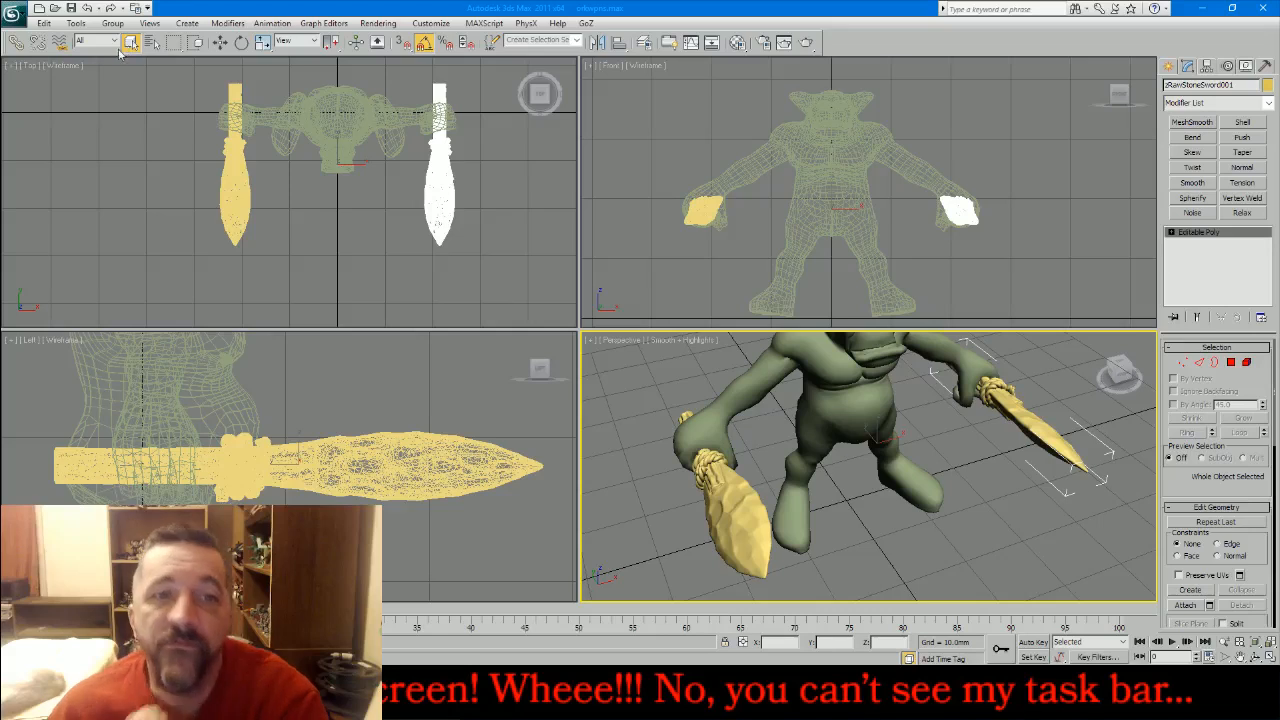
- Export the mirrored sword as an OBJ file to the Props folder and delete that copy from the scene
{"action": "left_click", "coordinate": [12, 14]}
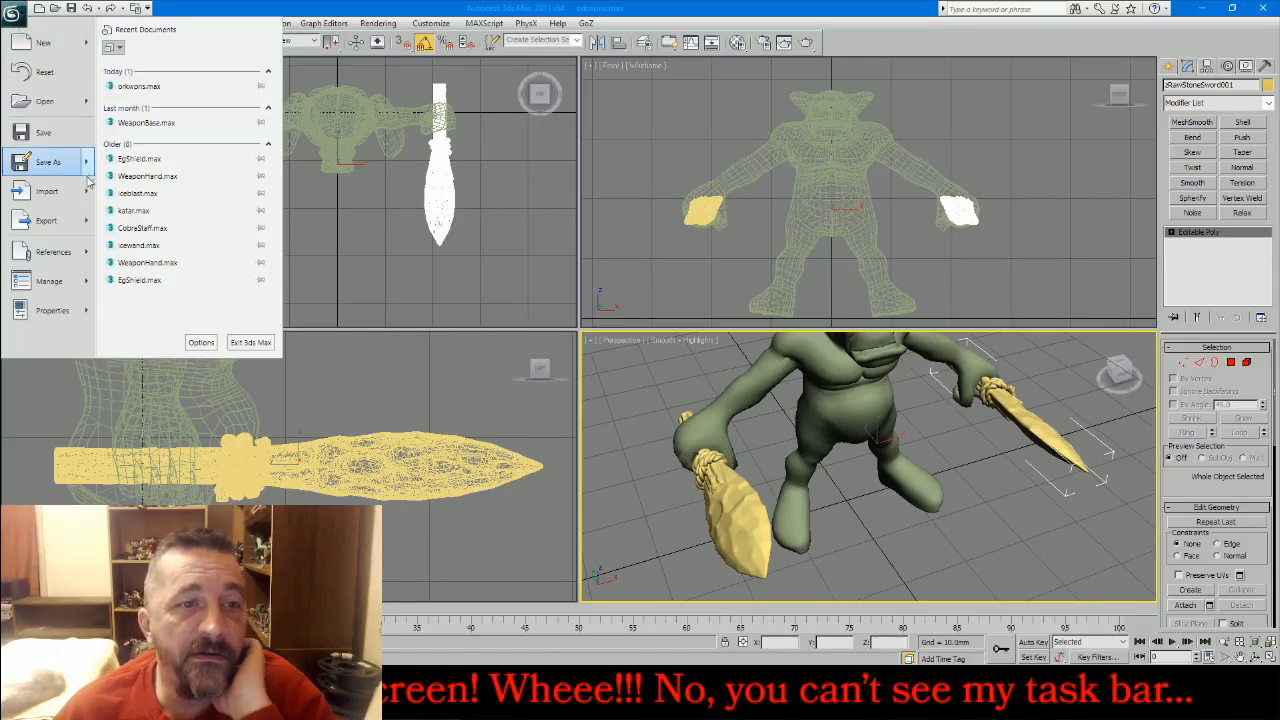
{"action": "mouse_move", "coordinate": [60, 220]}
{"action": "left_click", "coordinate": [200, 122]}
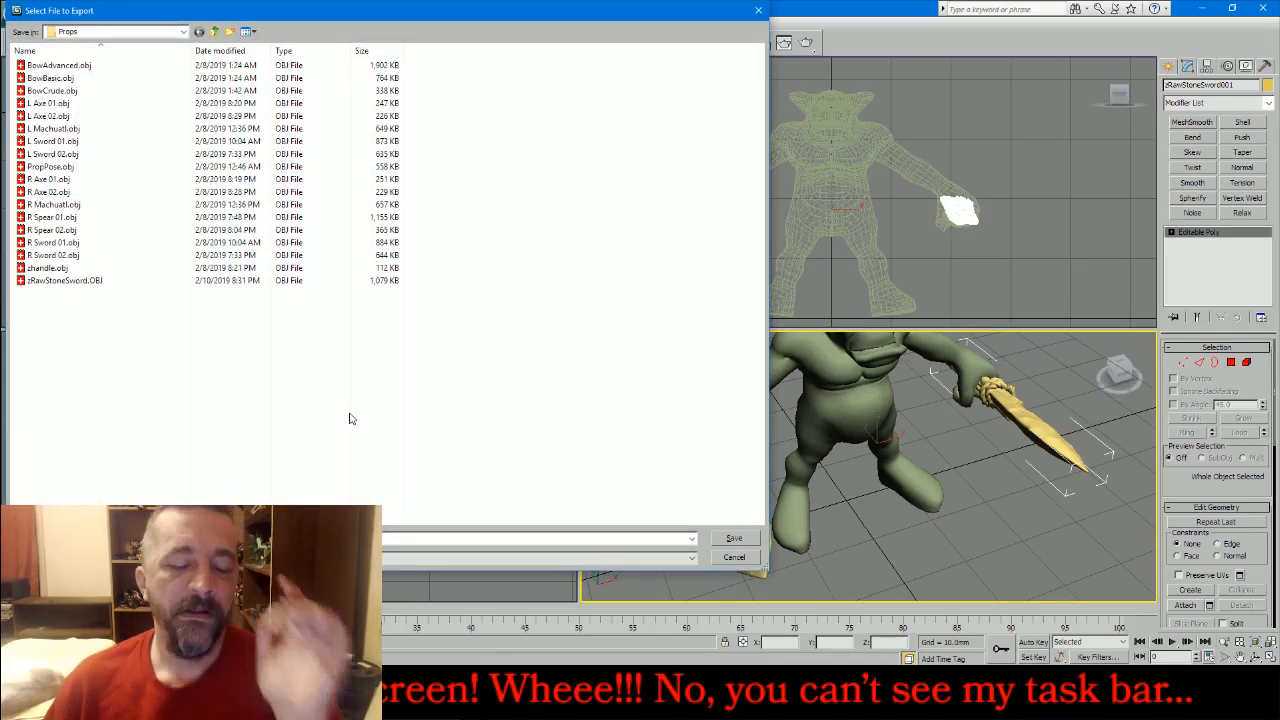
{"action": "type", "text": "LSt"}
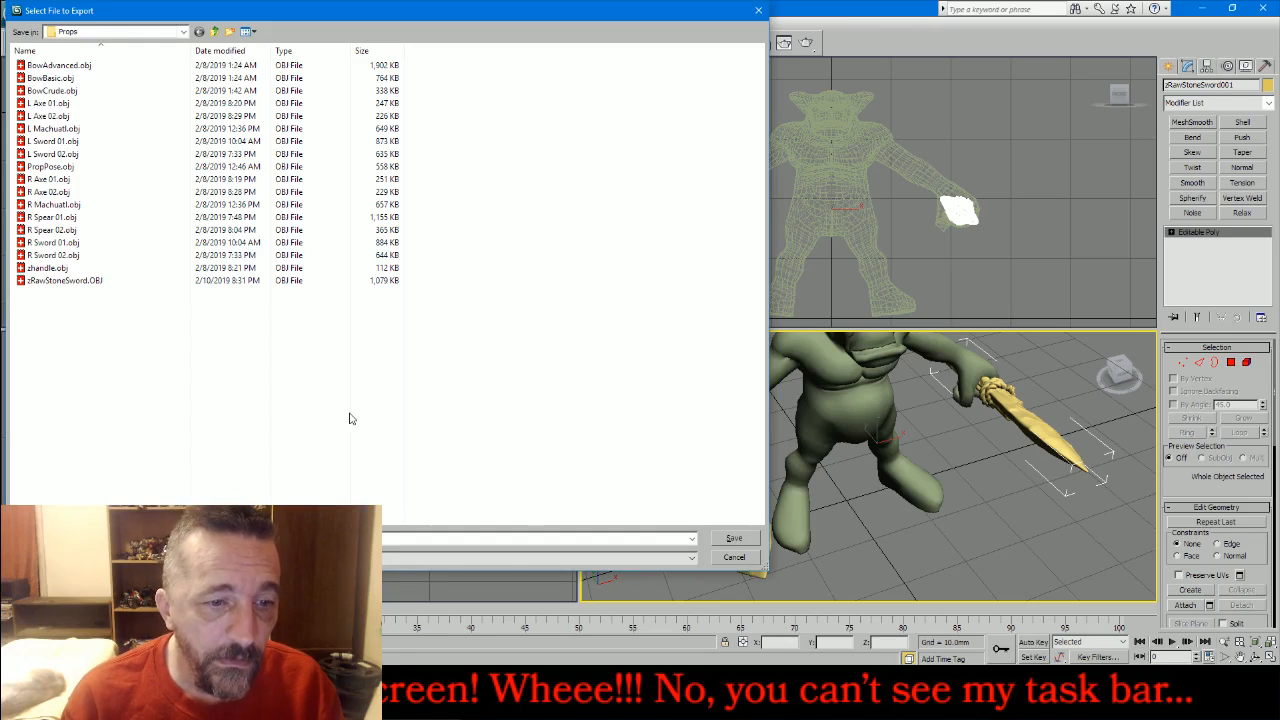
{"action": "key", "text": "Return"}
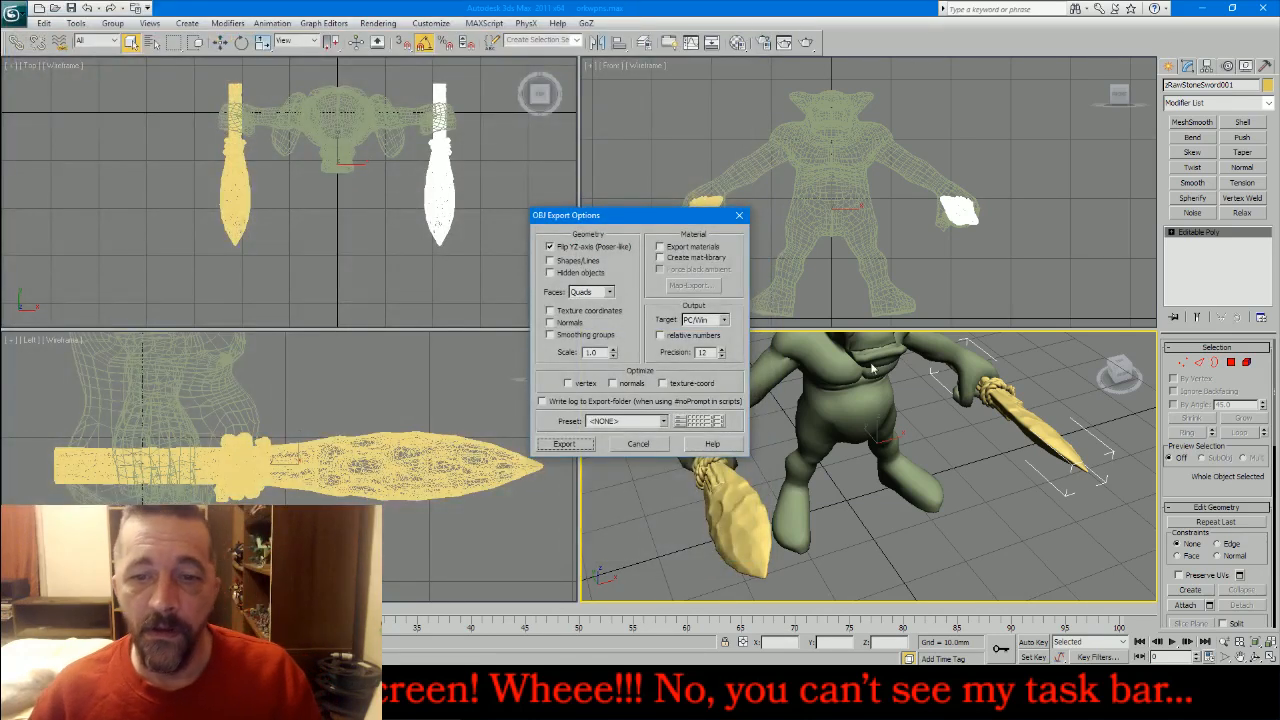
{"action": "left_click", "coordinate": [563, 443]}
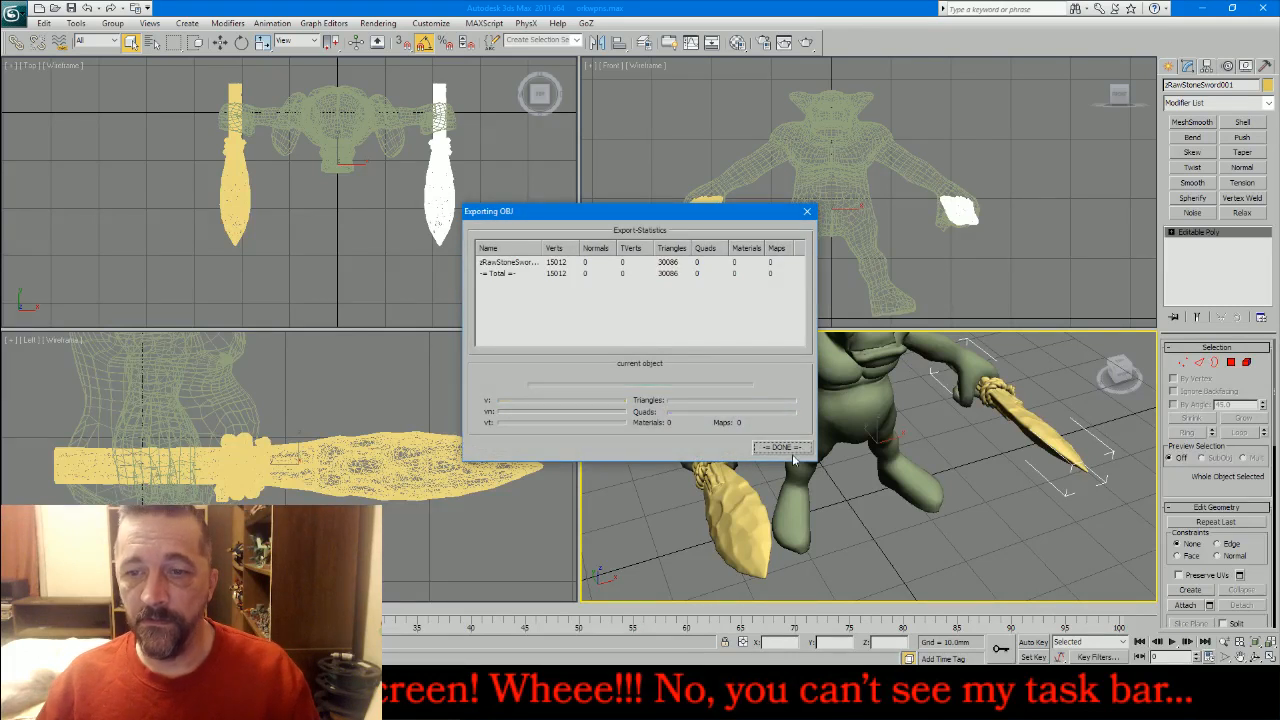
{"action": "left_click", "coordinate": [785, 448]}
{"action": "key", "text": "Delete"}
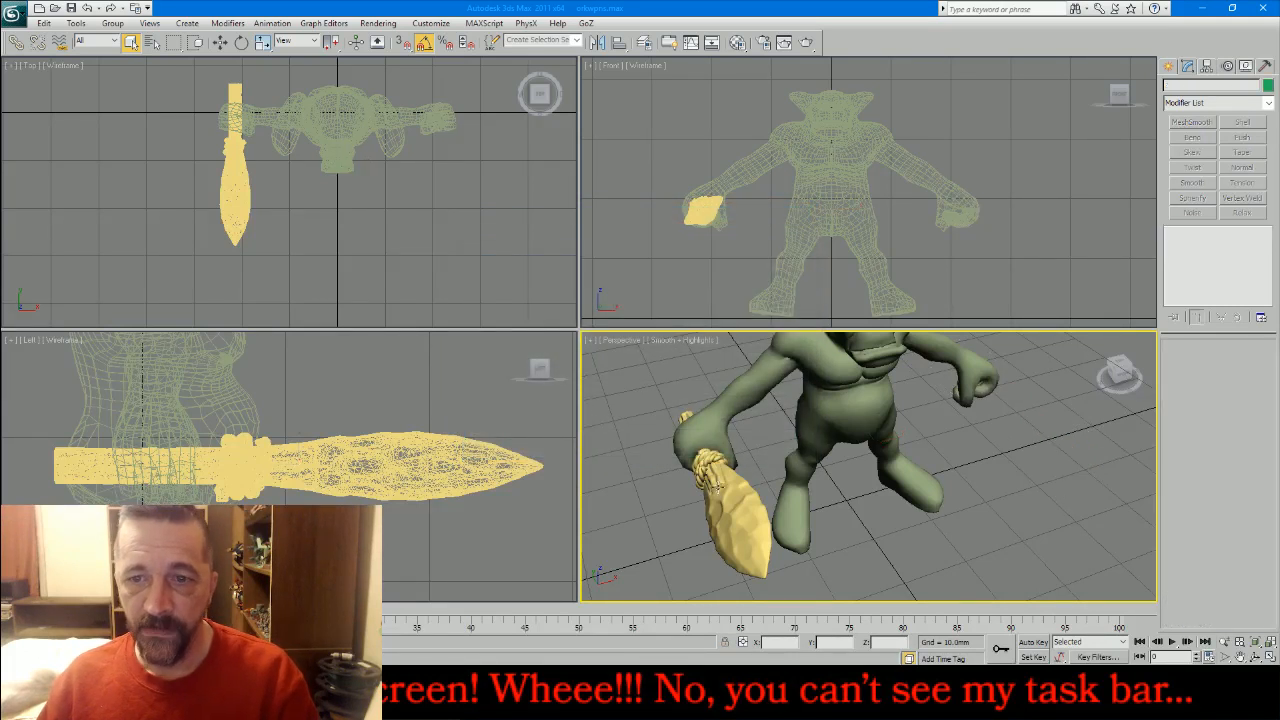
- Export only the remaining stone sword to the Props folder as R Stone Sword.obj, keeping the existing OBJ export options
{"action": "left_click", "coordinate": [727, 505]}
{"action": "left_click", "coordinate": [17, 24]}
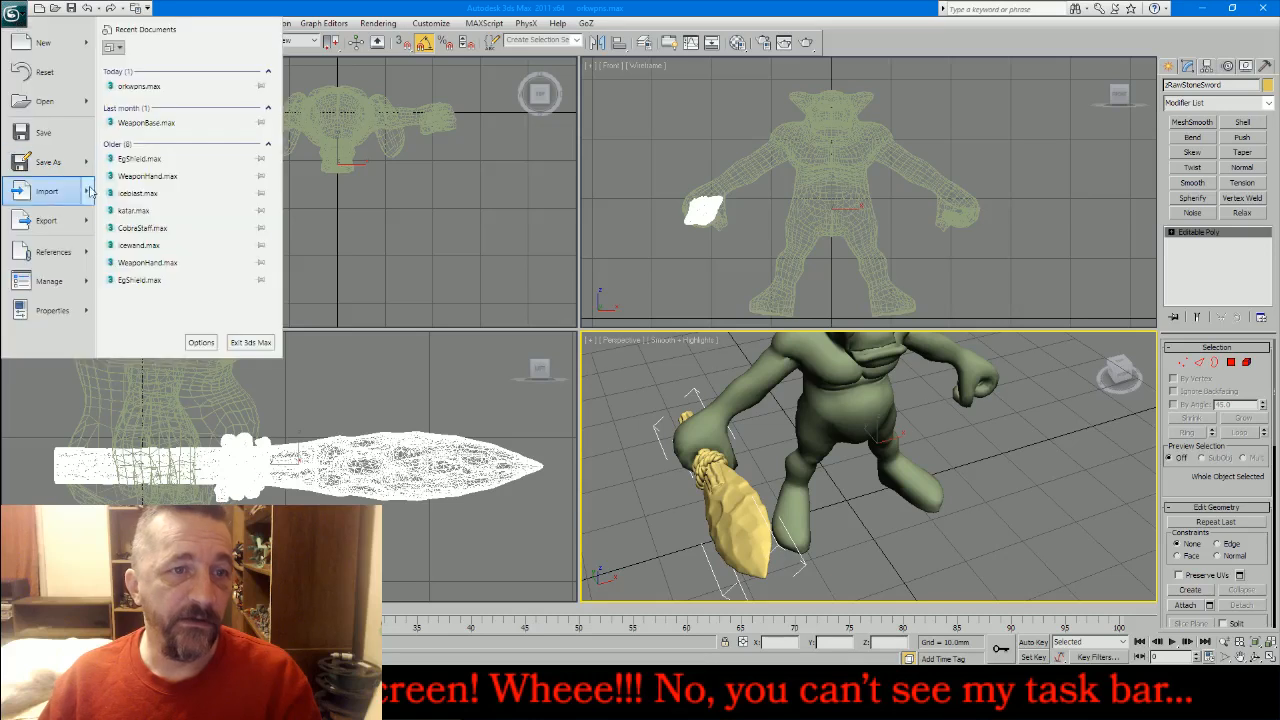
{"action": "mouse_move", "coordinate": [90, 232]}
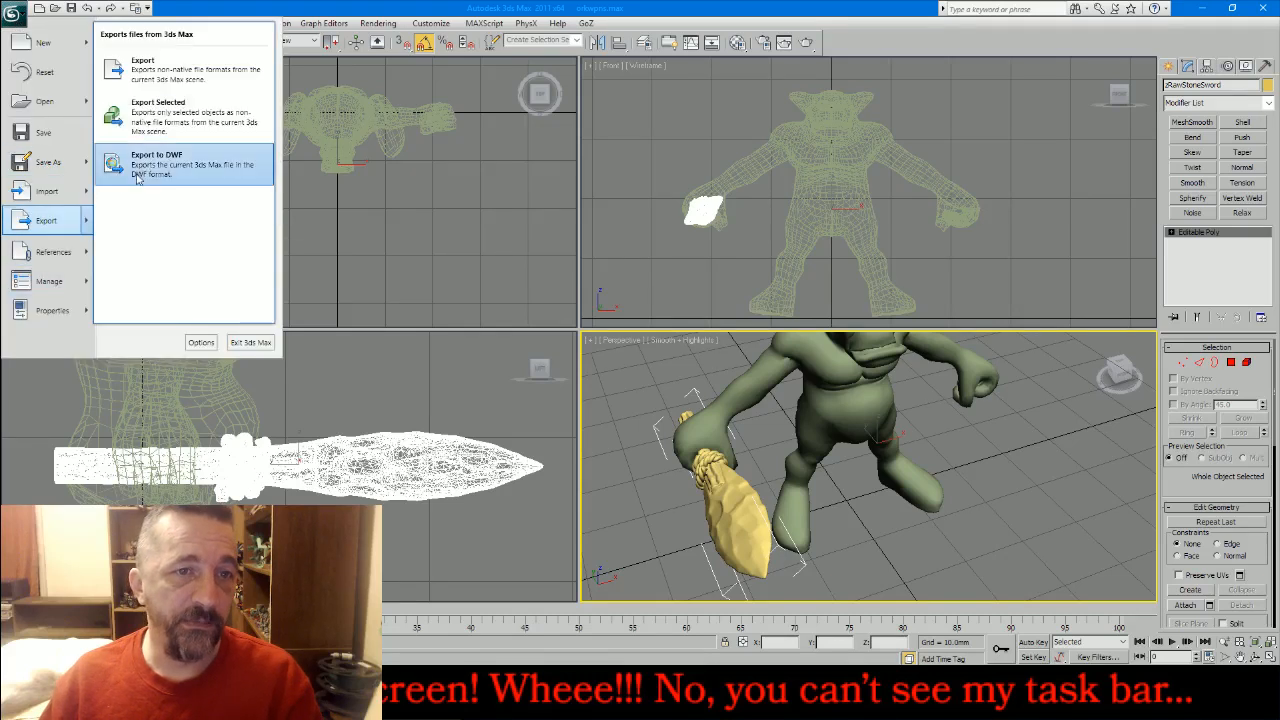
{"action": "left_click", "coordinate": [160, 108]}
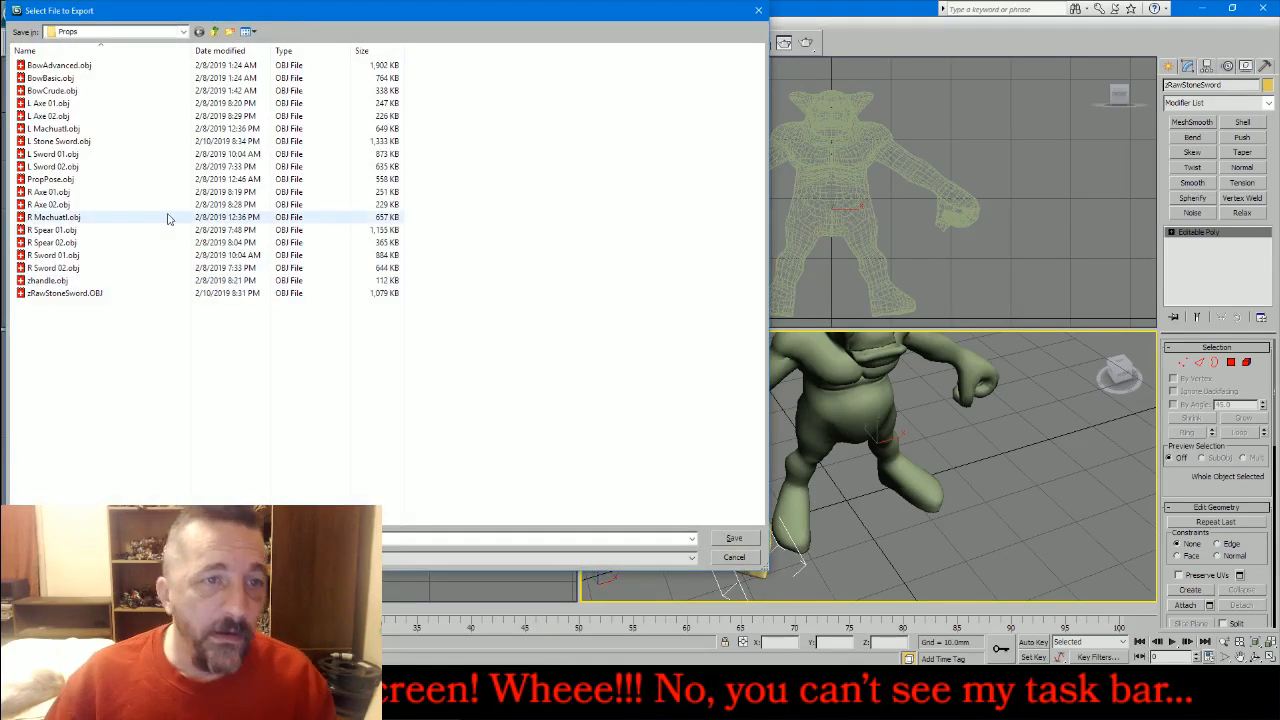
{"action": "left_click", "coordinate": [104, 143]}
{"action": "left_click", "coordinate": [90, 538]}
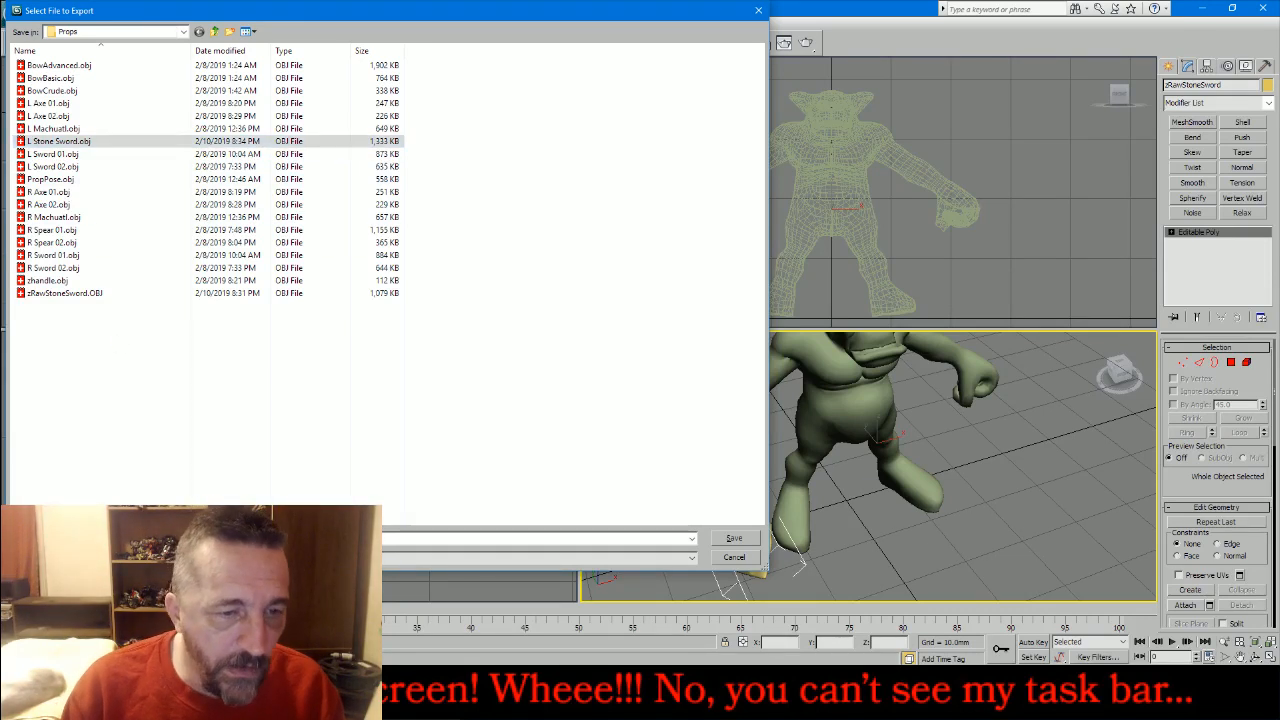
{"action": "key", "text": "Return"}
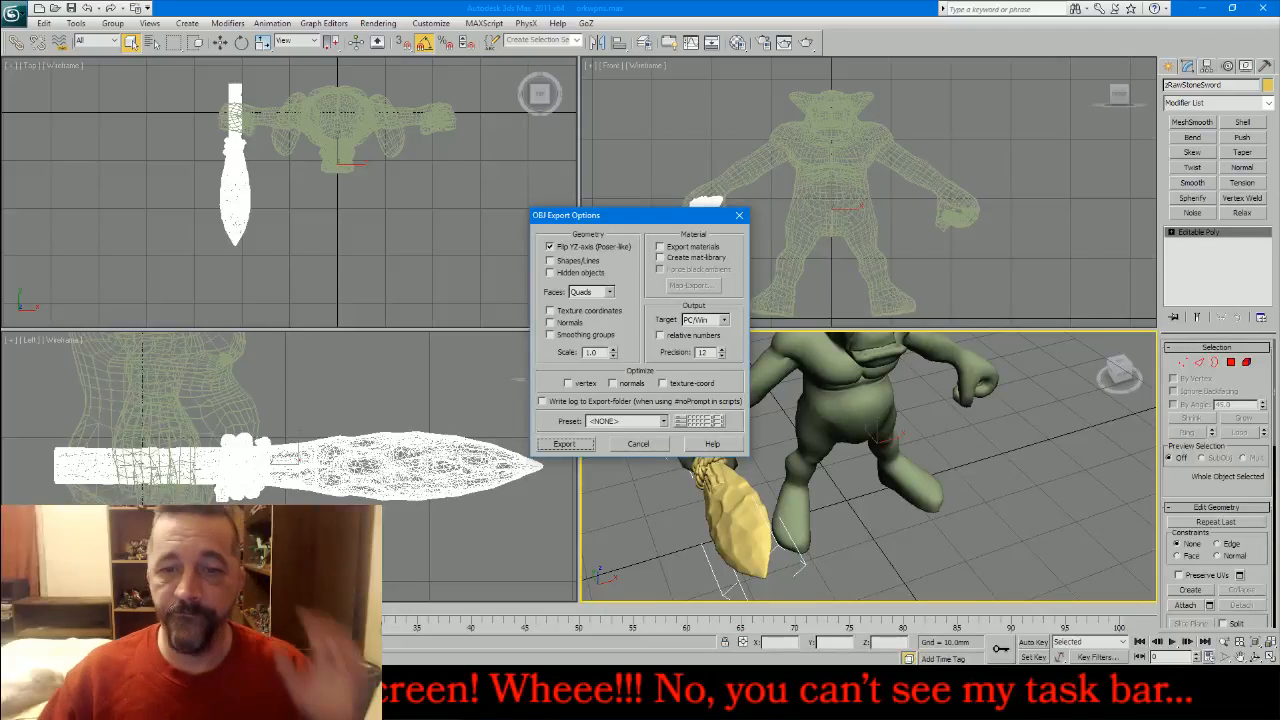
{"action": "left_click", "coordinate": [567, 446]}
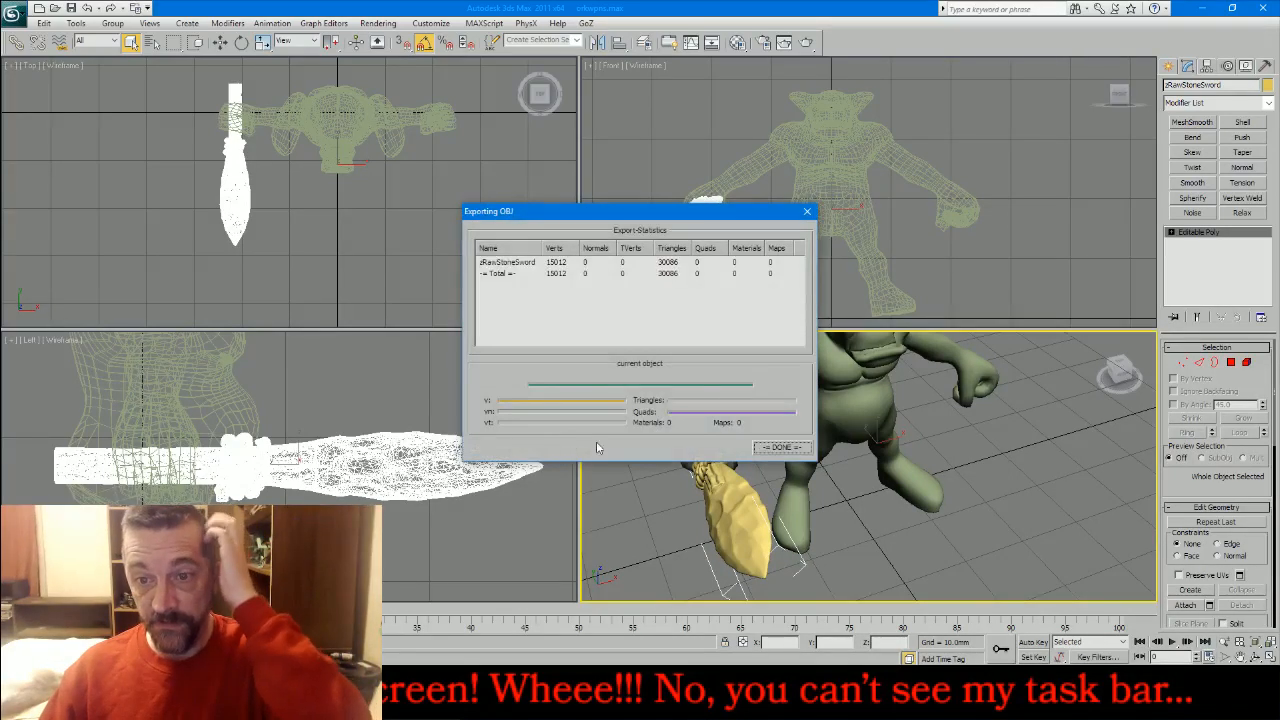
{"action": "left_click", "coordinate": [781, 447]}
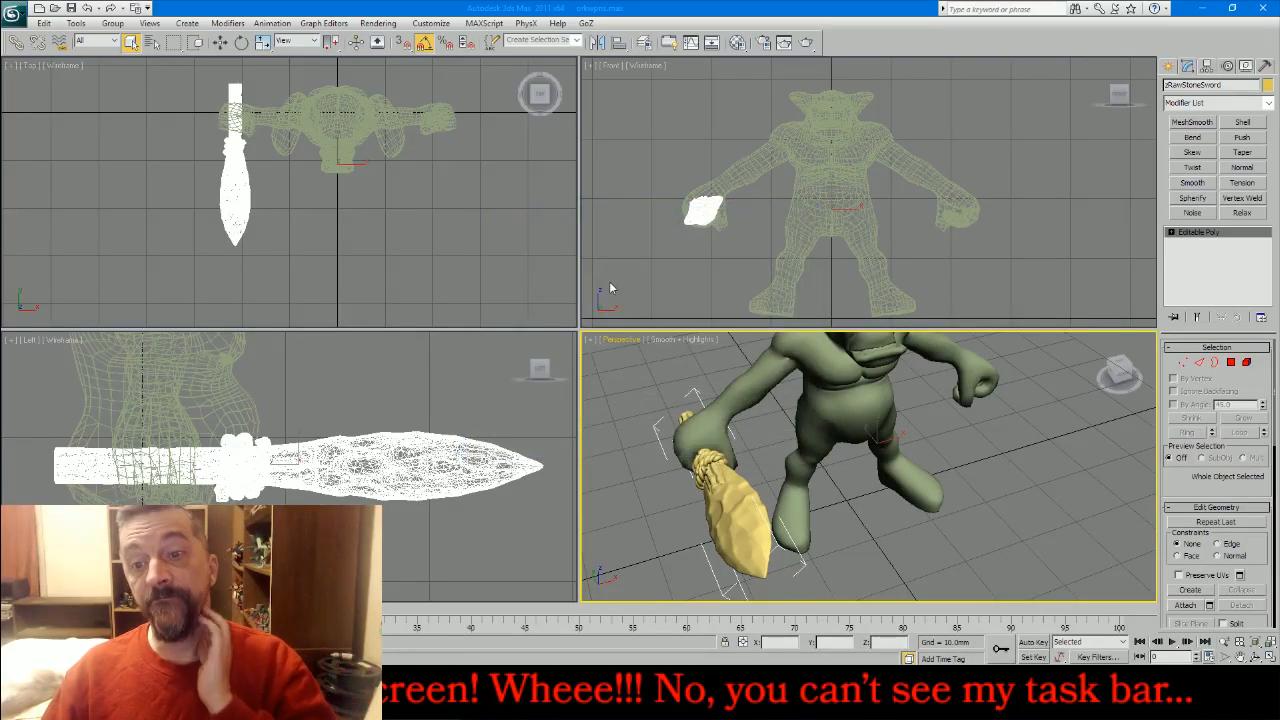
- Delete the exported stone sword from the scene and unhide all hidden objects
{"action": "key", "text": "Delete"}
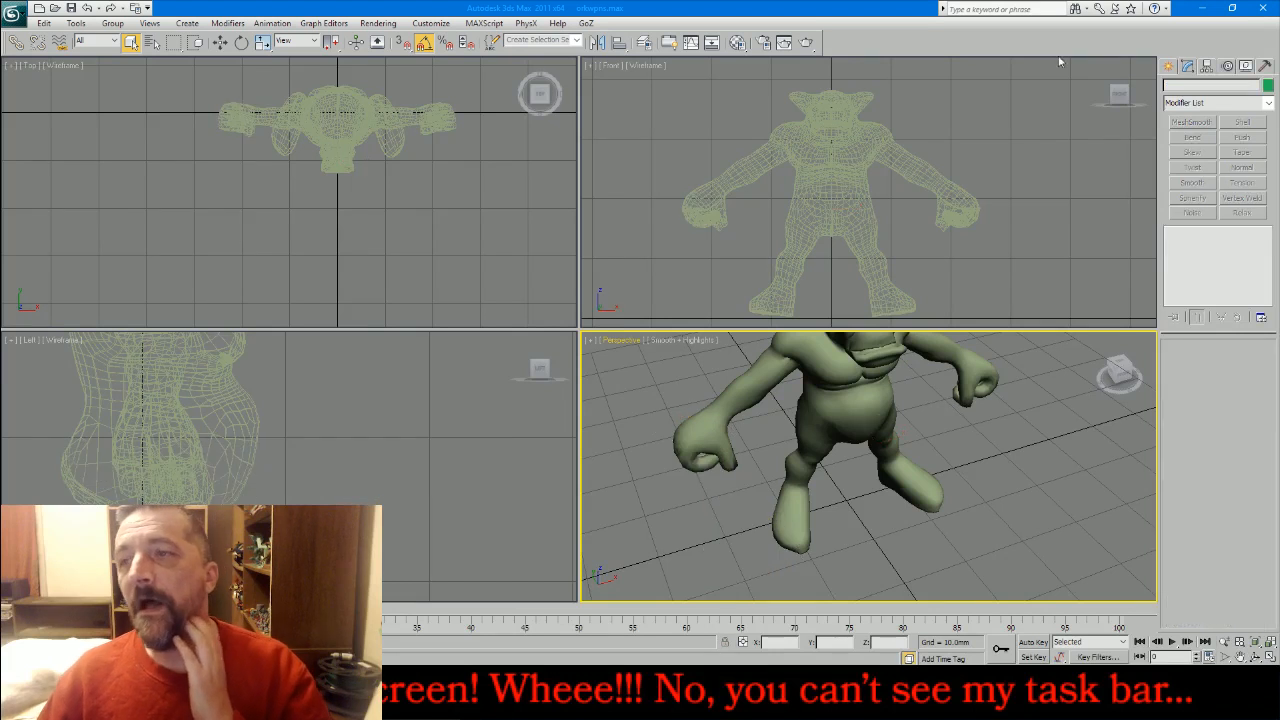
{"action": "left_click", "coordinate": [1245, 66]}
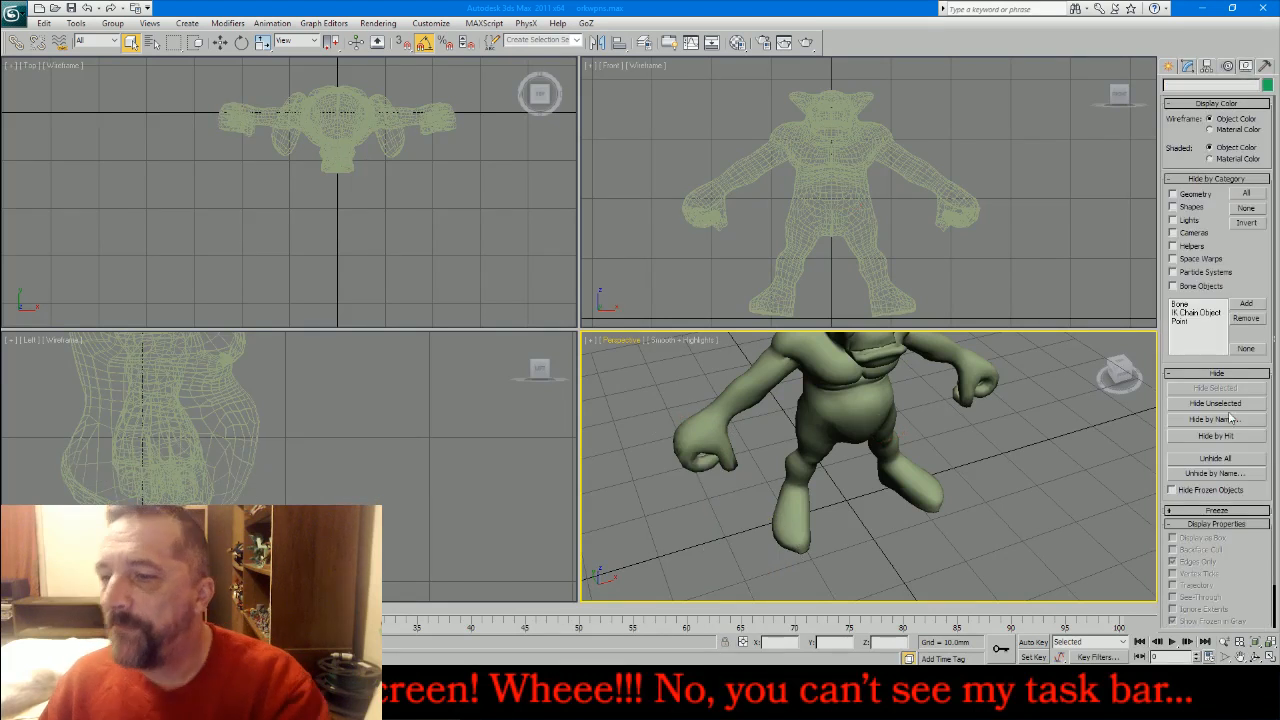
{"action": "left_click", "coordinate": [1218, 459]}
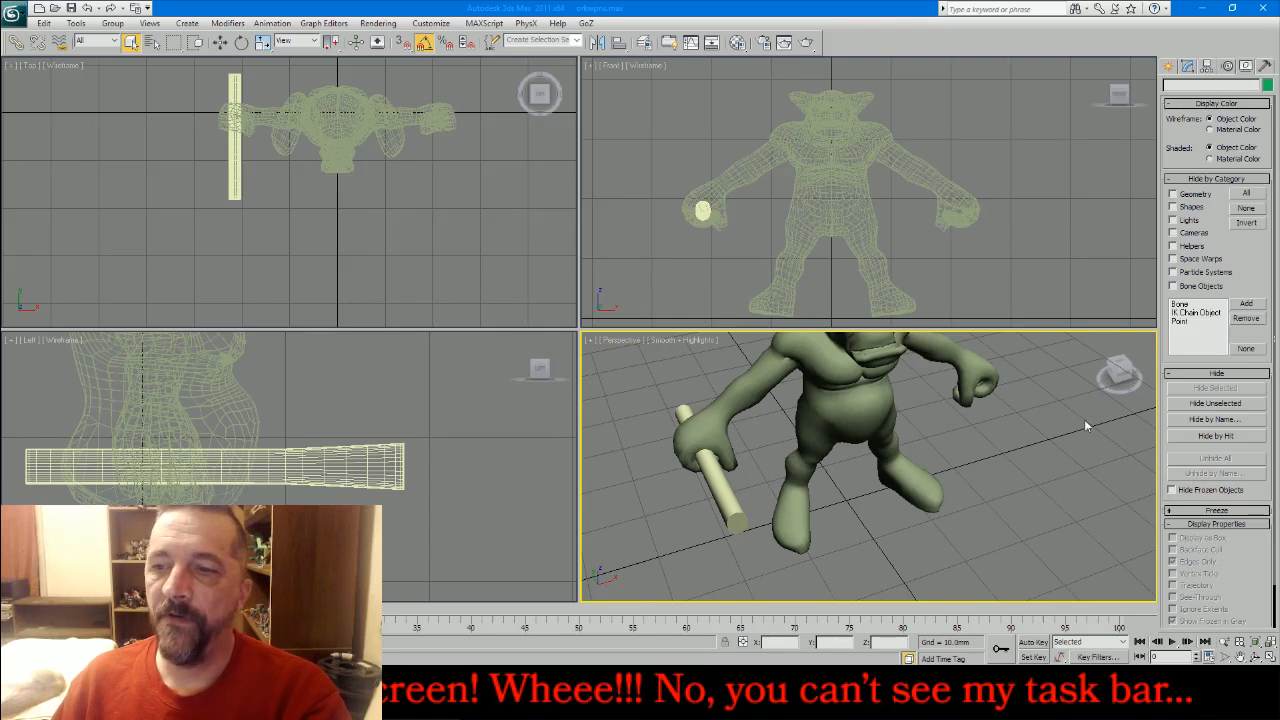
- Import R Axe 01.obj from the Props folder to compare it with the handle, and delete it from the scene
{"action": "left_click", "coordinate": [13, 25]}
{"action": "left_click", "coordinate": [60, 168]}
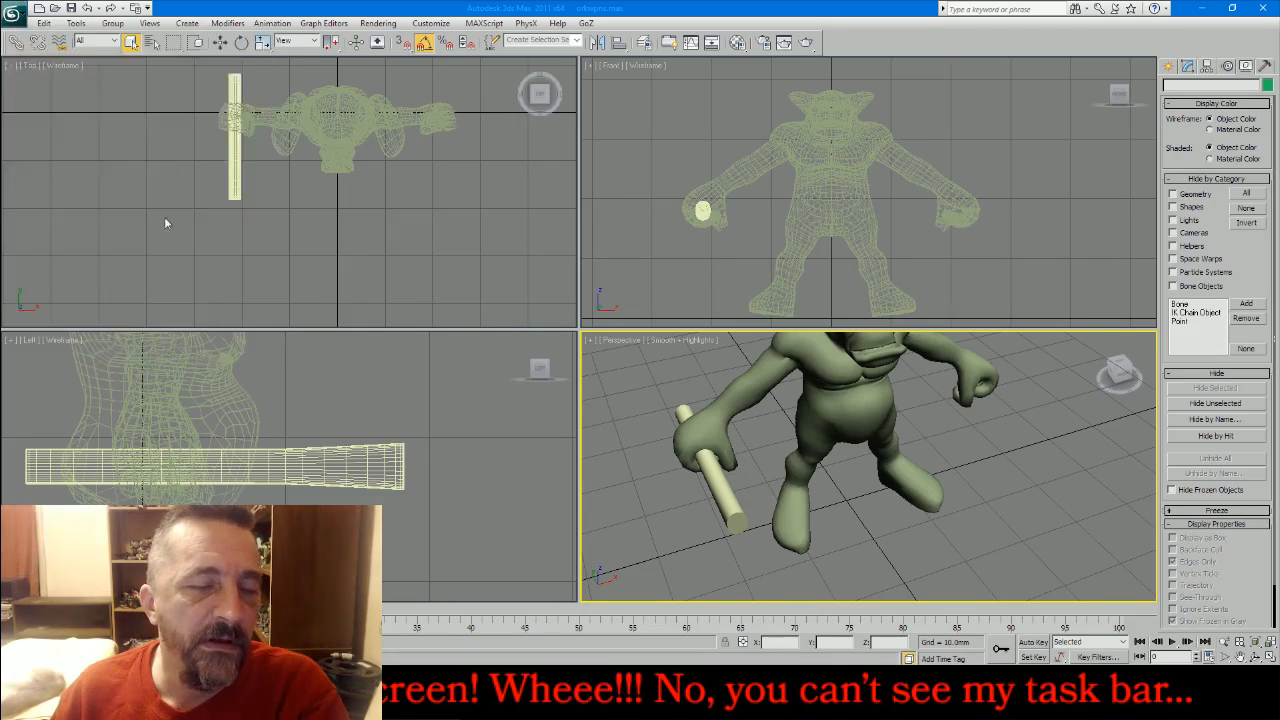
{"action": "double_click", "coordinate": [86, 192]}
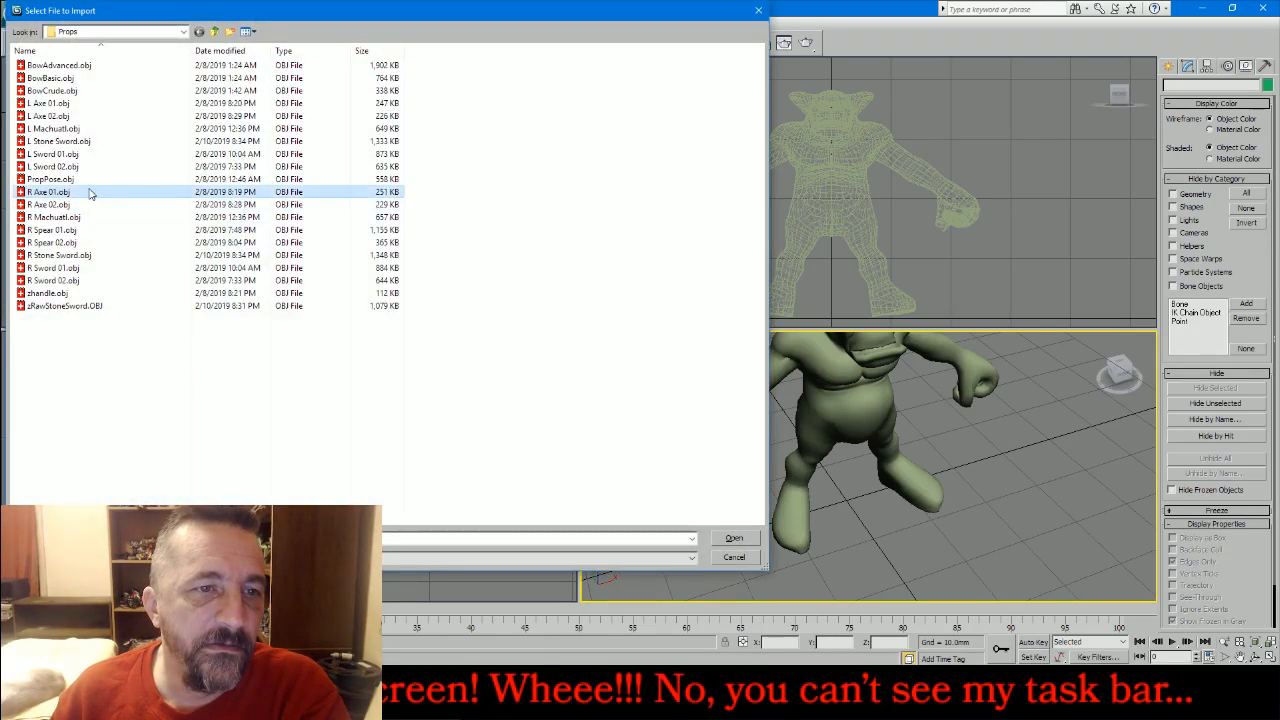
{"action": "left_click", "coordinate": [531, 561]}
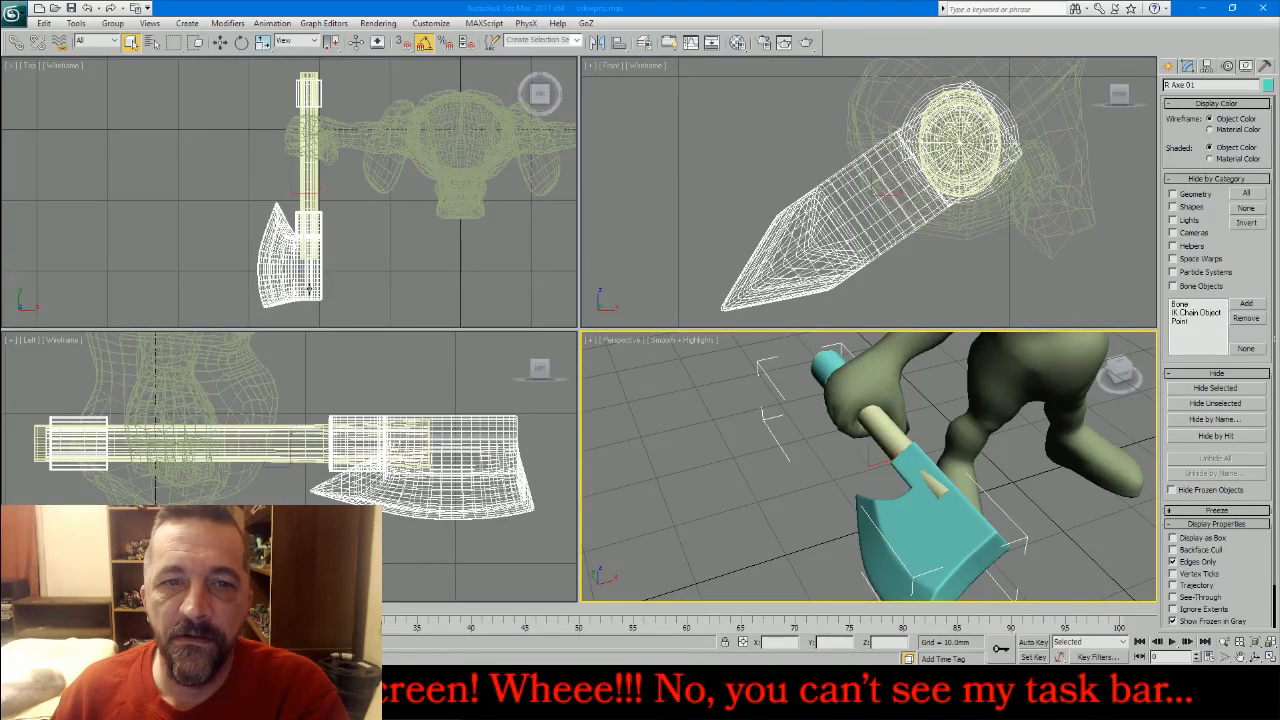
{"action": "left_click", "coordinate": [303, 300]}
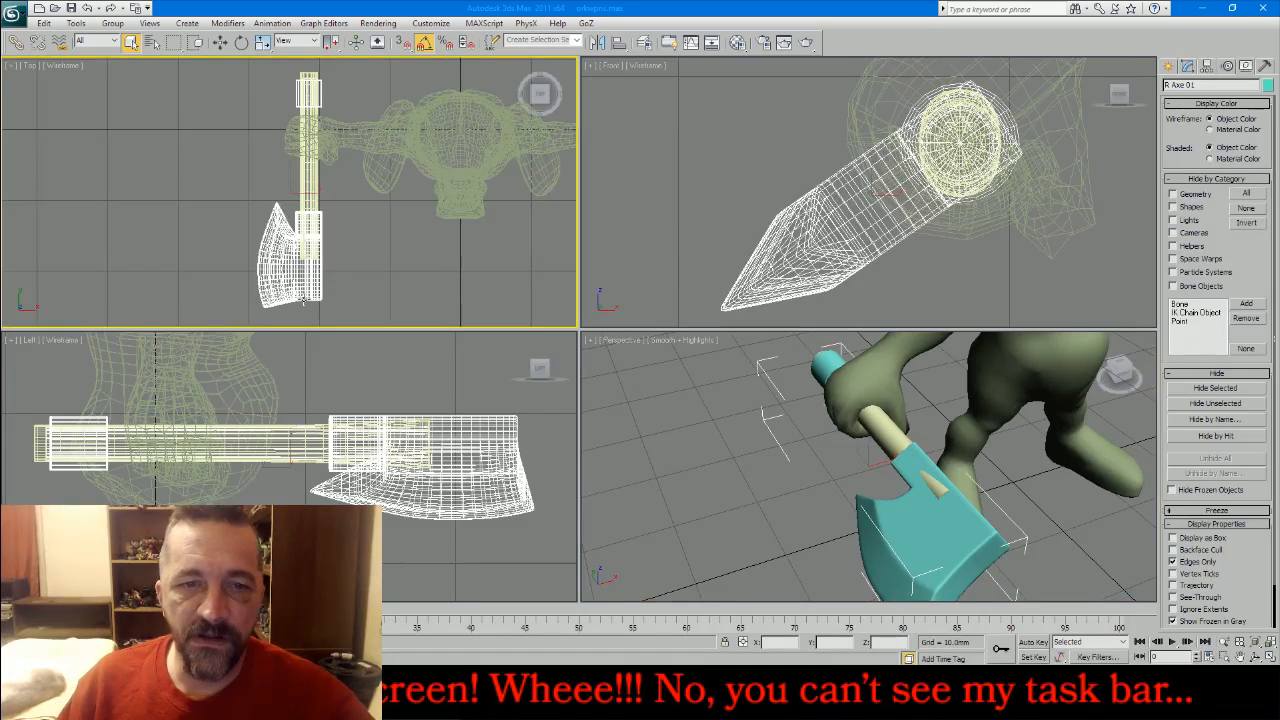
{"action": "key", "text": "Delete"}
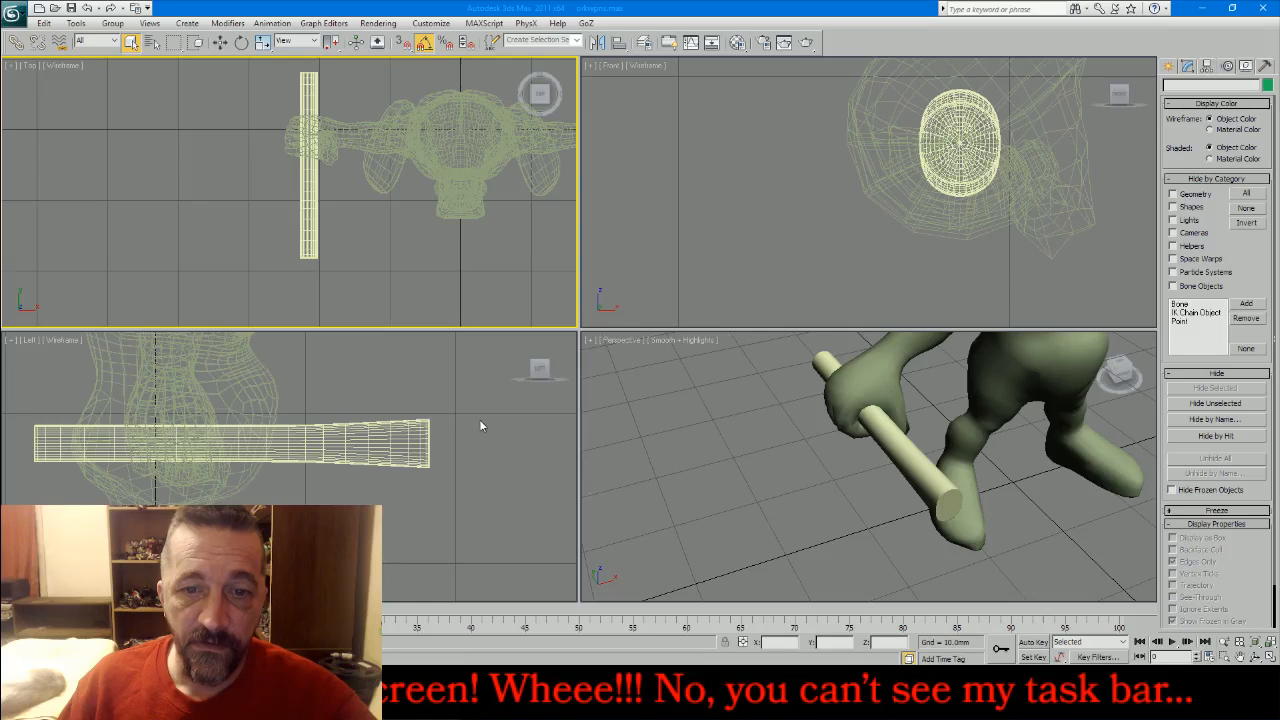
- Select the vertices at the wide front end of the cylindrical handle
{"action": "left_click", "coordinate": [420, 440]}
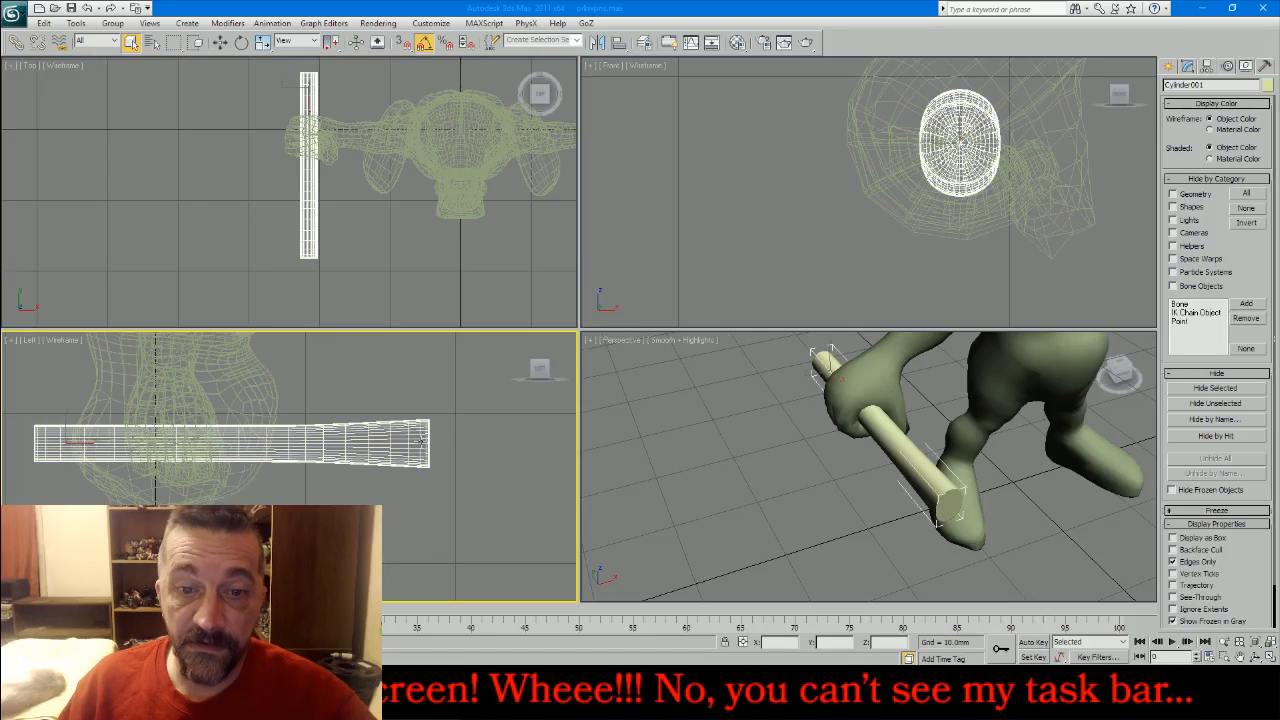
{"action": "left_click", "coordinate": [1187, 65]}
{"action": "left_click", "coordinate": [1183, 362]}
{"action": "left_click_drag", "start_coordinate": [483, 520], "coordinate": [425, 385]}
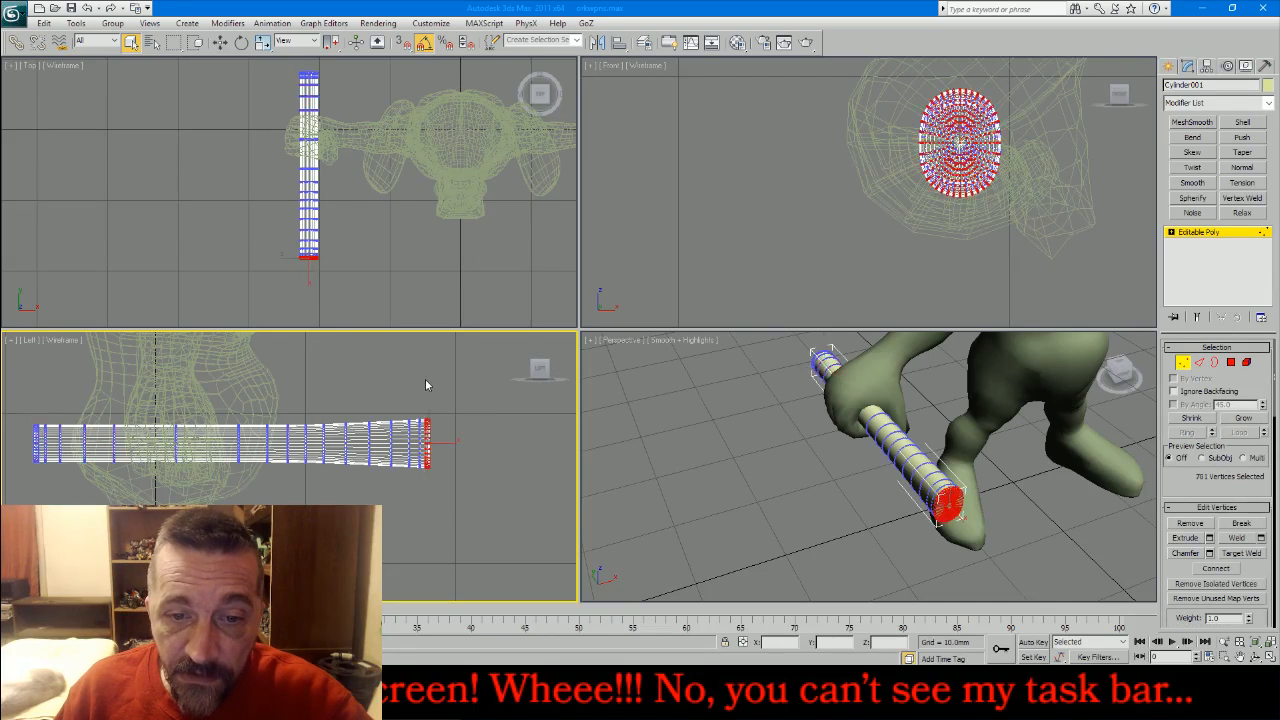
- Enable soft selection on the handle's end vertices with 8.6 mm falloff, 0.33 pinch and 0.33 bubble
{"action": "scroll", "coordinate": [1200, 490], "scroll_direction": "down", "scroll_amount": 3}
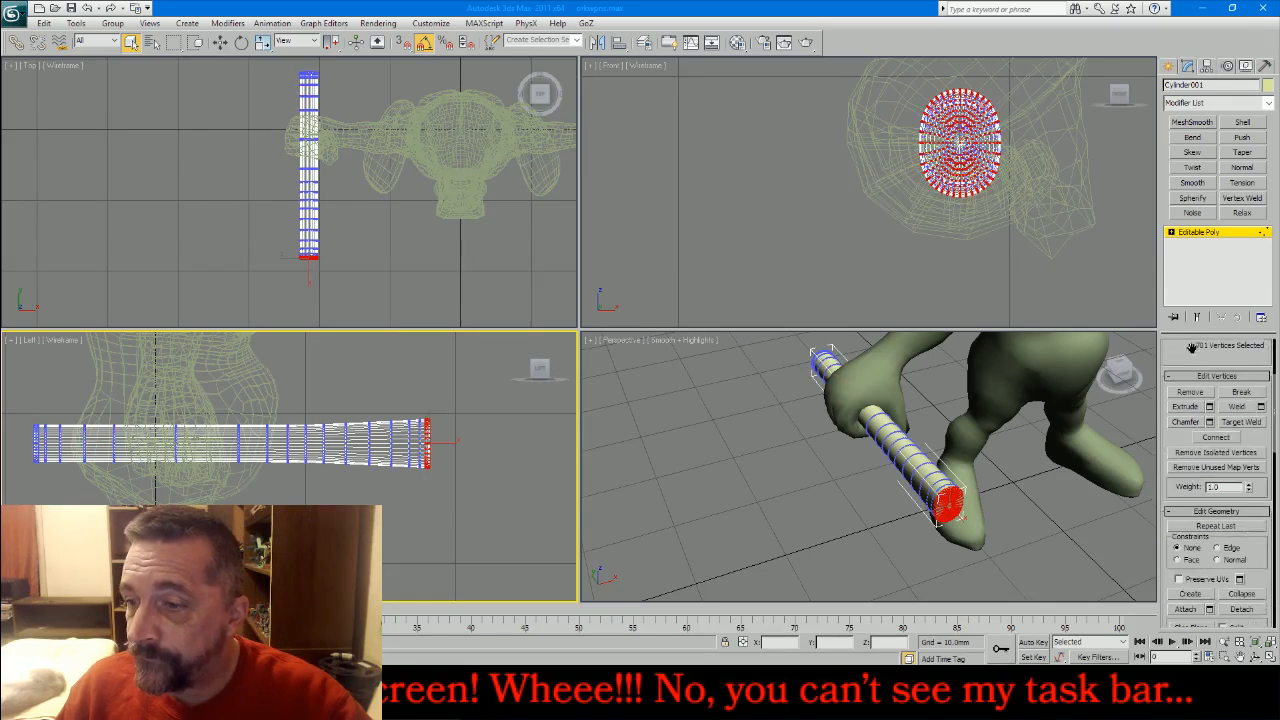
{"action": "scroll", "coordinate": [1230, 580], "scroll_direction": "down", "scroll_amount": 6}
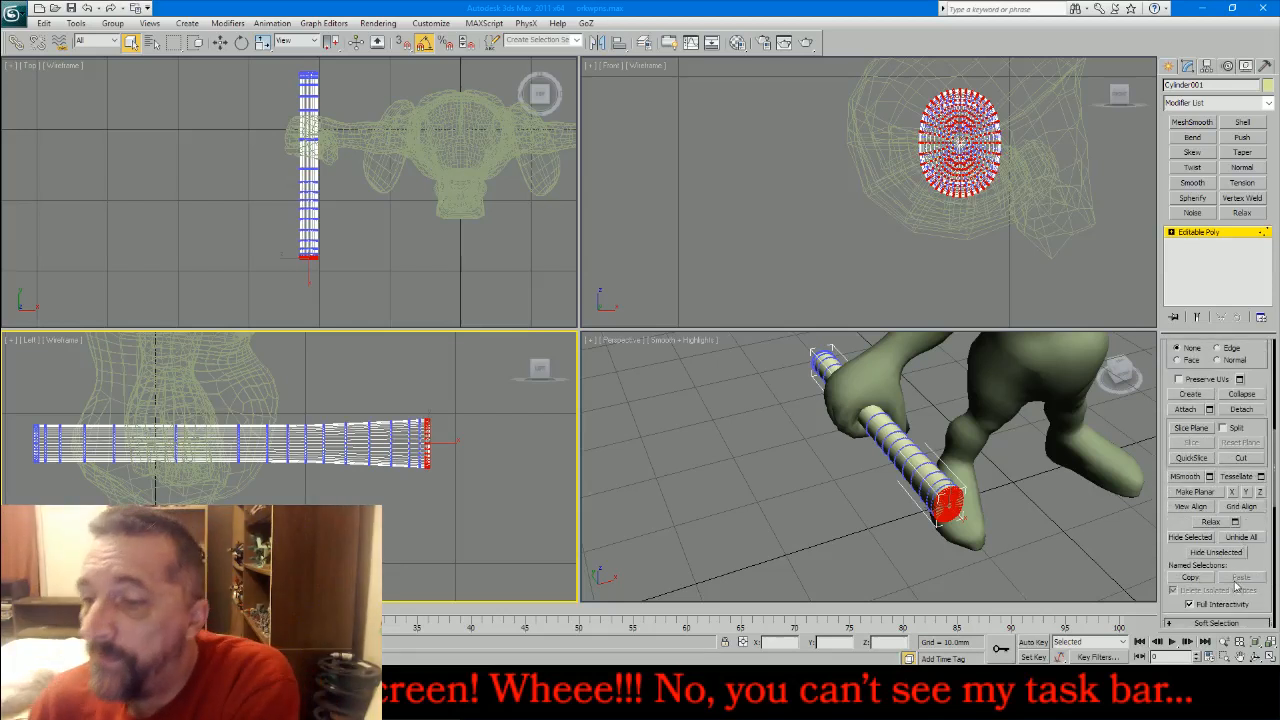
{"action": "scroll", "coordinate": [1213, 588], "scroll_direction": "down", "scroll_amount": 1}
{"action": "left_click", "coordinate": [1212, 505]}
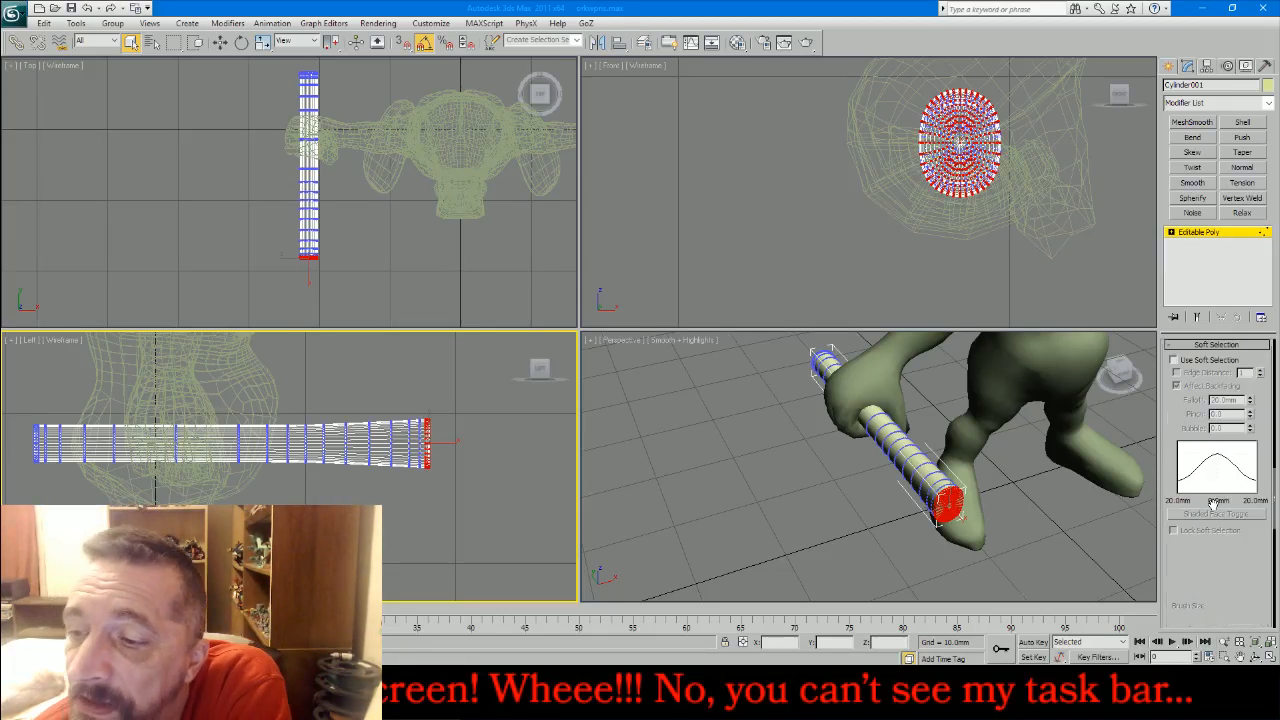
{"action": "left_click", "coordinate": [1174, 360]}
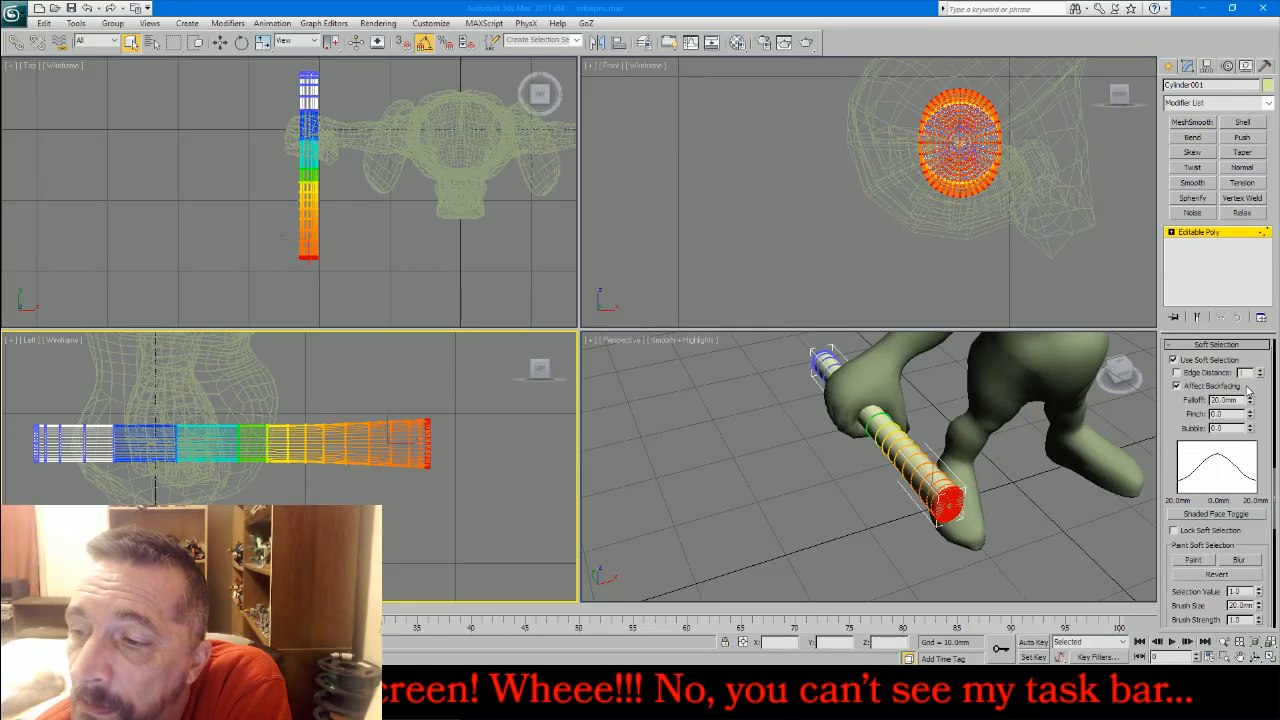
{"action": "left_click_drag", "start_coordinate": [1249, 403], "coordinate": [1253, 440]}
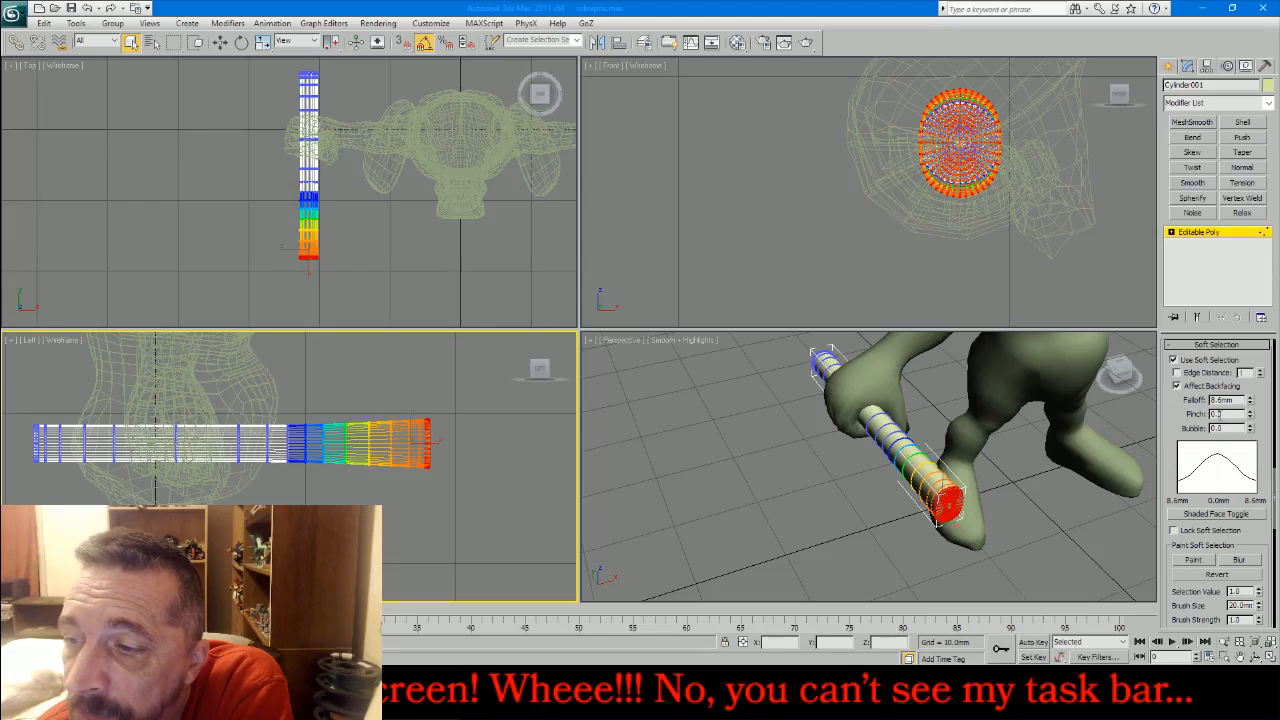
{"action": "type", "text": "33"}
{"action": "double_click", "coordinate": [1228, 428]}
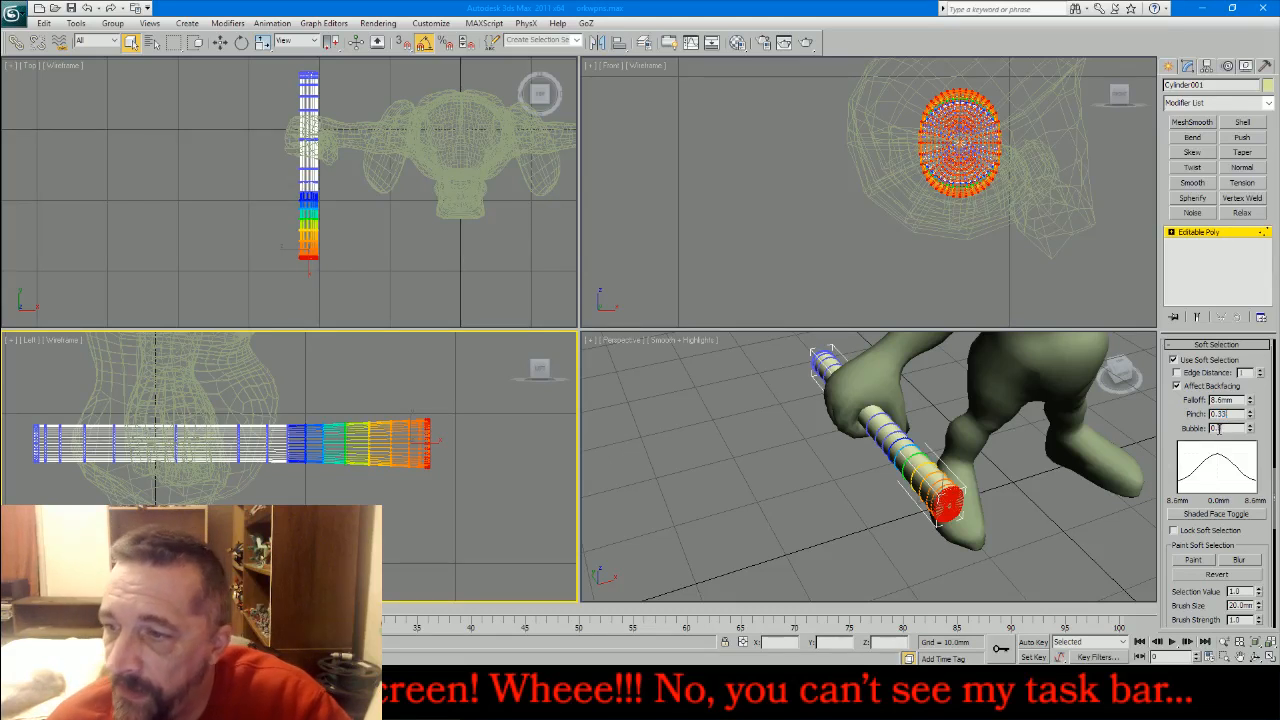
{"action": "key", "text": "Return"}
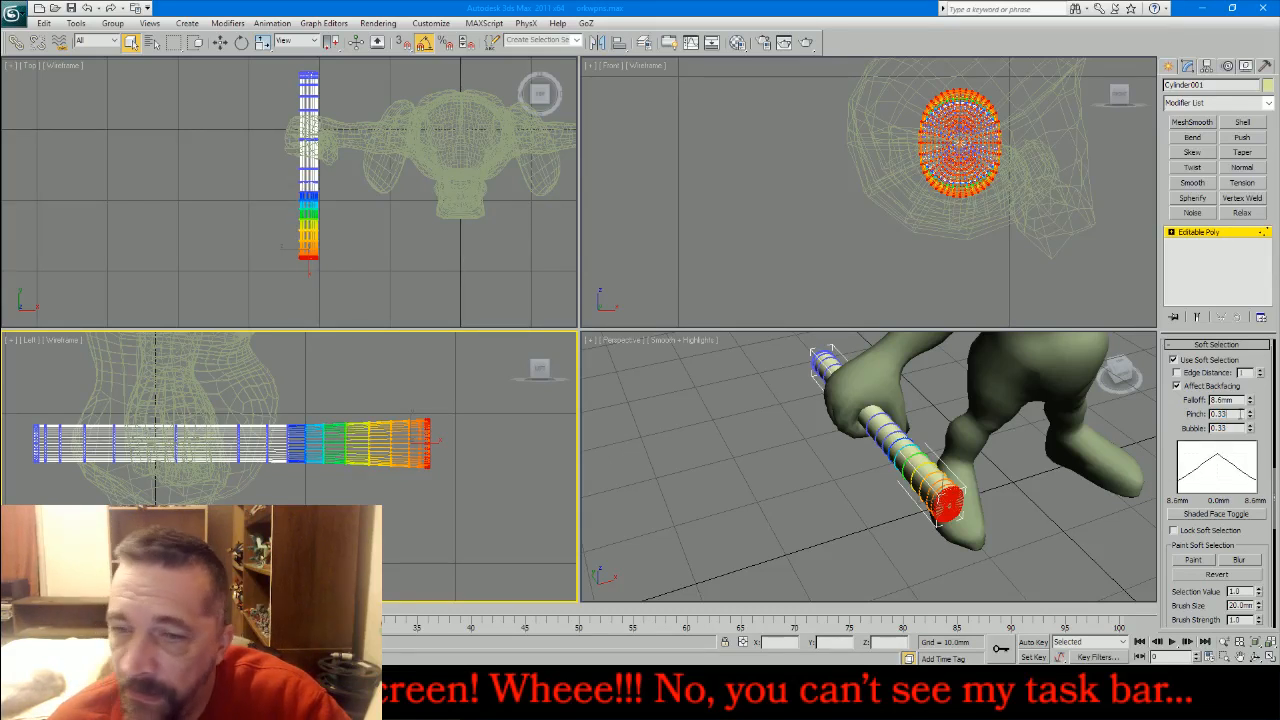
- Lengthen the handle by moving its soft-selected end vertices outward along its length, and leave vertex editing
{"action": "left_click", "coordinate": [220, 43]}
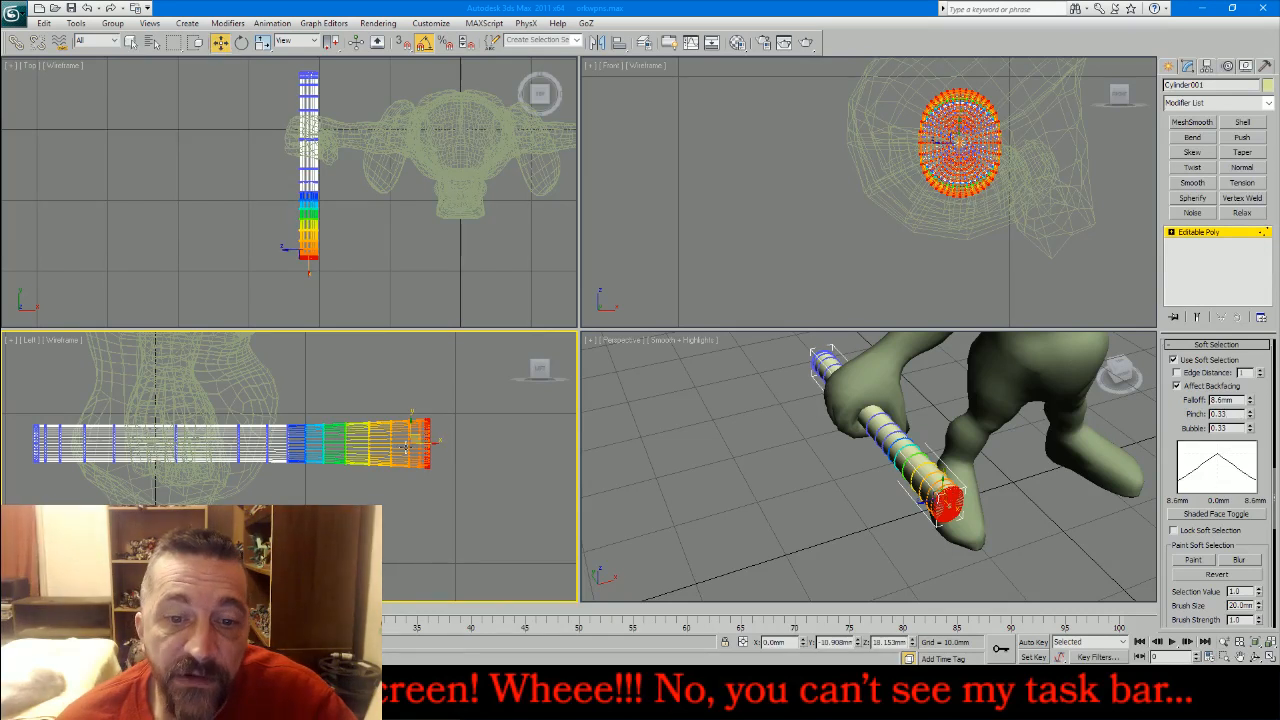
{"action": "left_click_drag", "start_coordinate": [428, 441], "coordinate": [494, 443]}
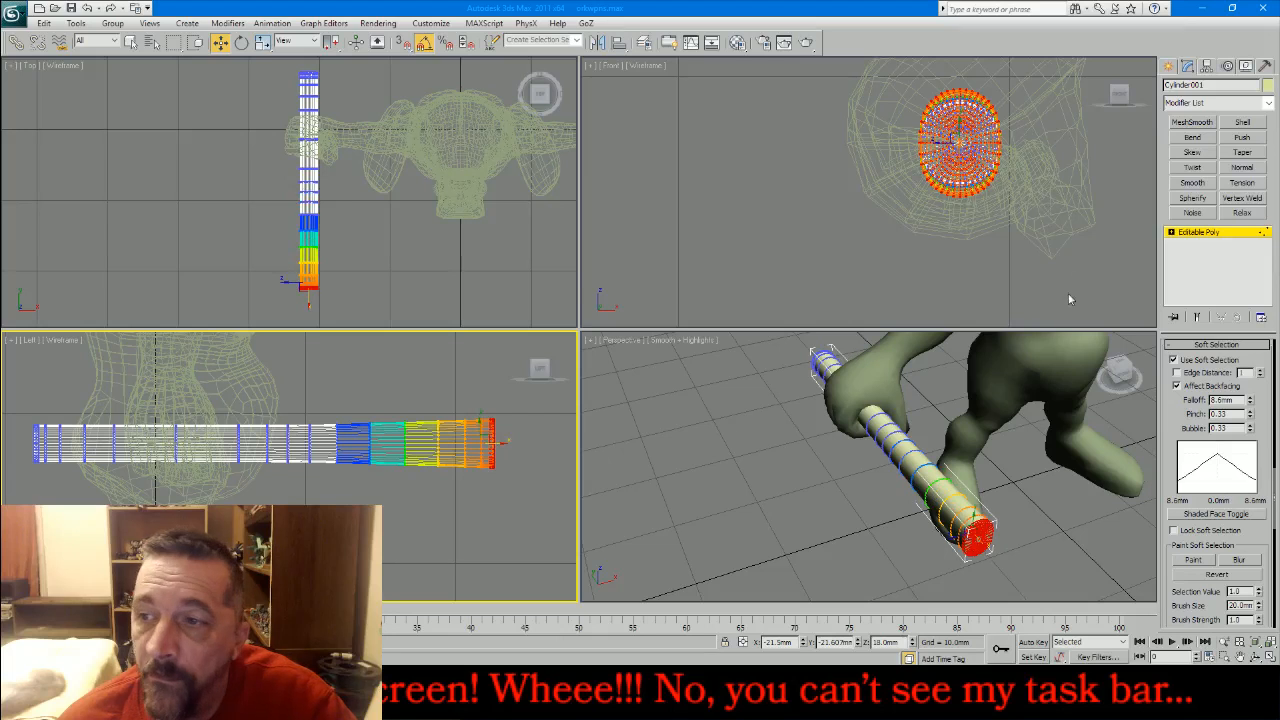
{"action": "left_click", "coordinate": [1189, 233]}
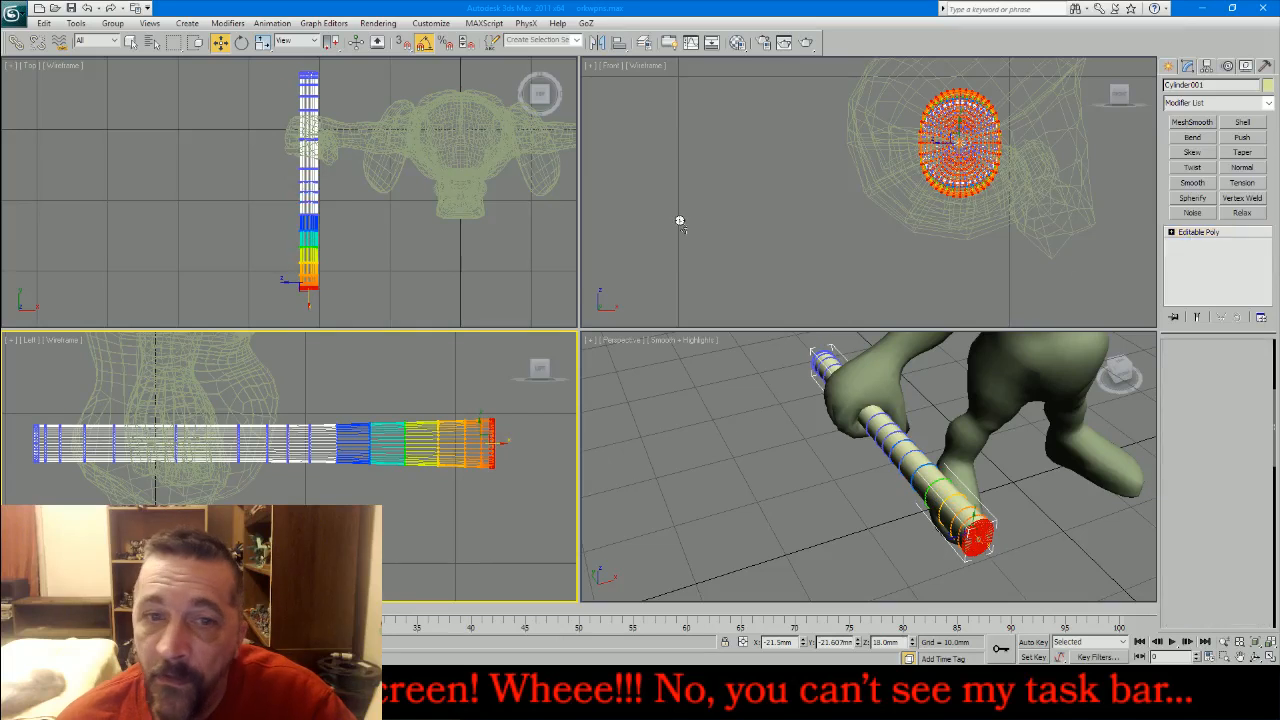
{"action": "left_click", "coordinate": [397, 268]}
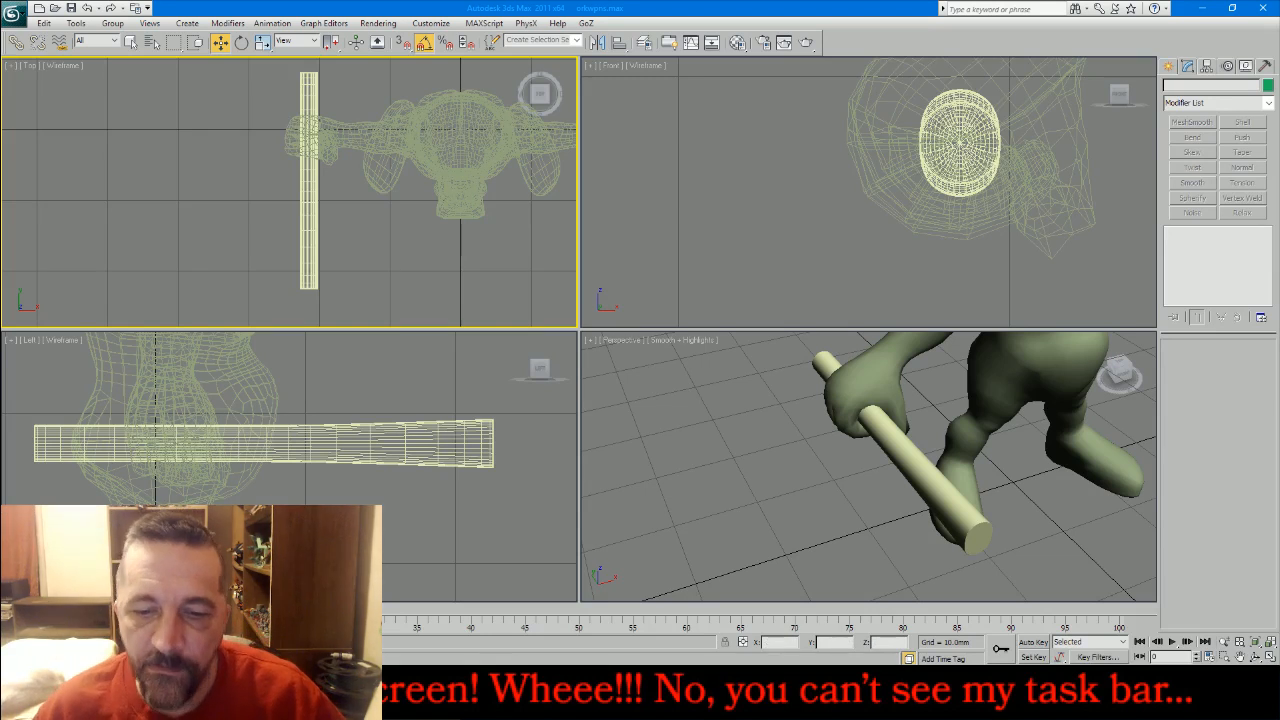
- Switch to Firefox to check the stream's live chat and video page, and return to 3ds Max
{"action": "left_click", "coordinate": [592, 690]}
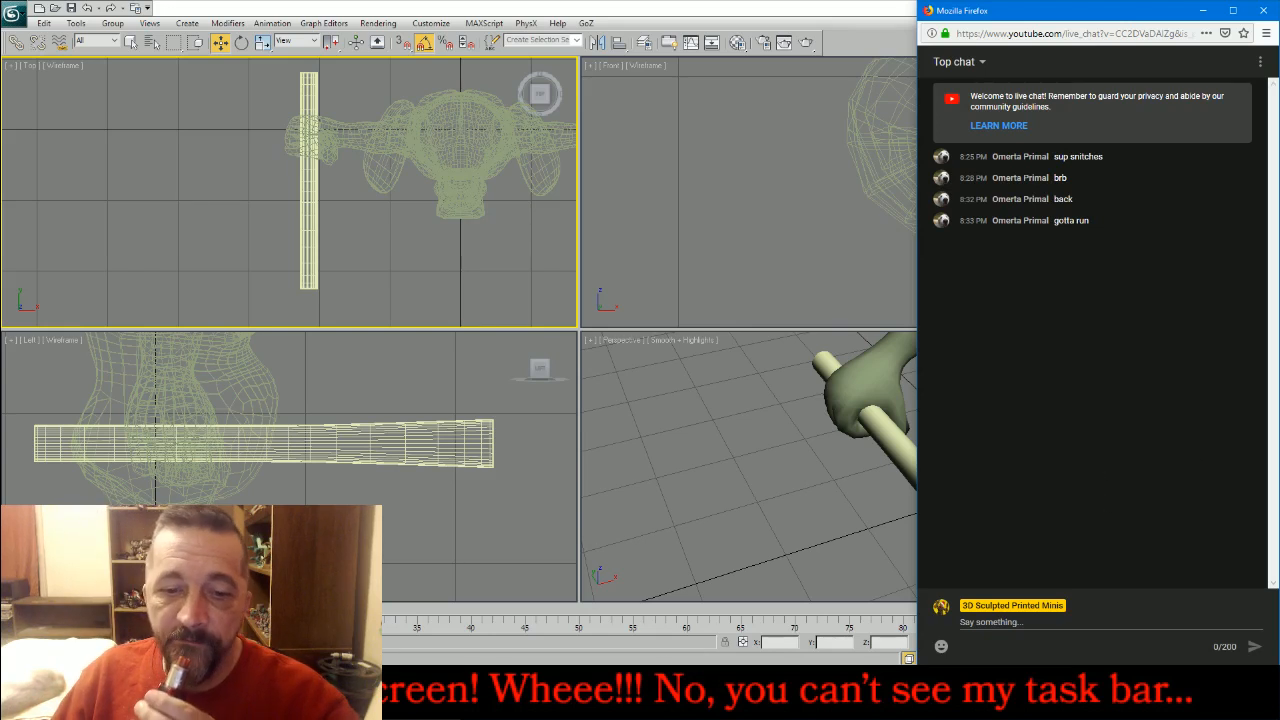
{"action": "mouse_move", "coordinate": [466, 690]}
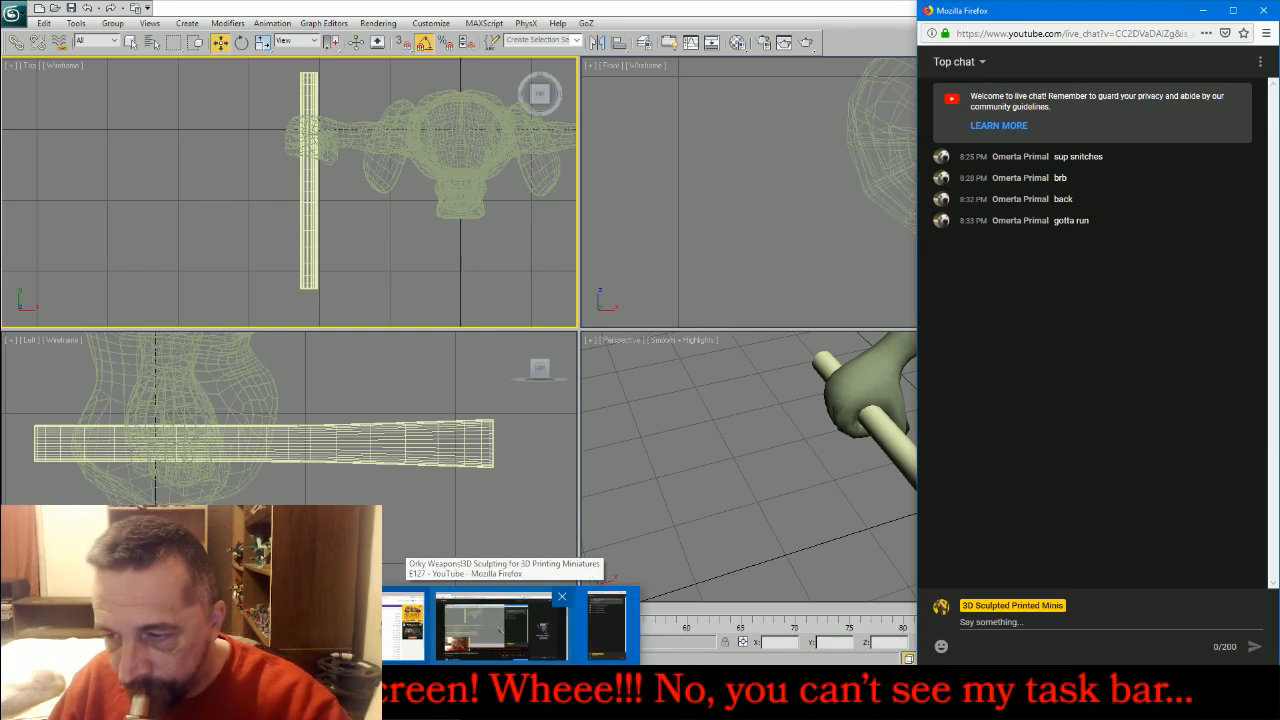
{"action": "left_click", "coordinate": [500, 625]}
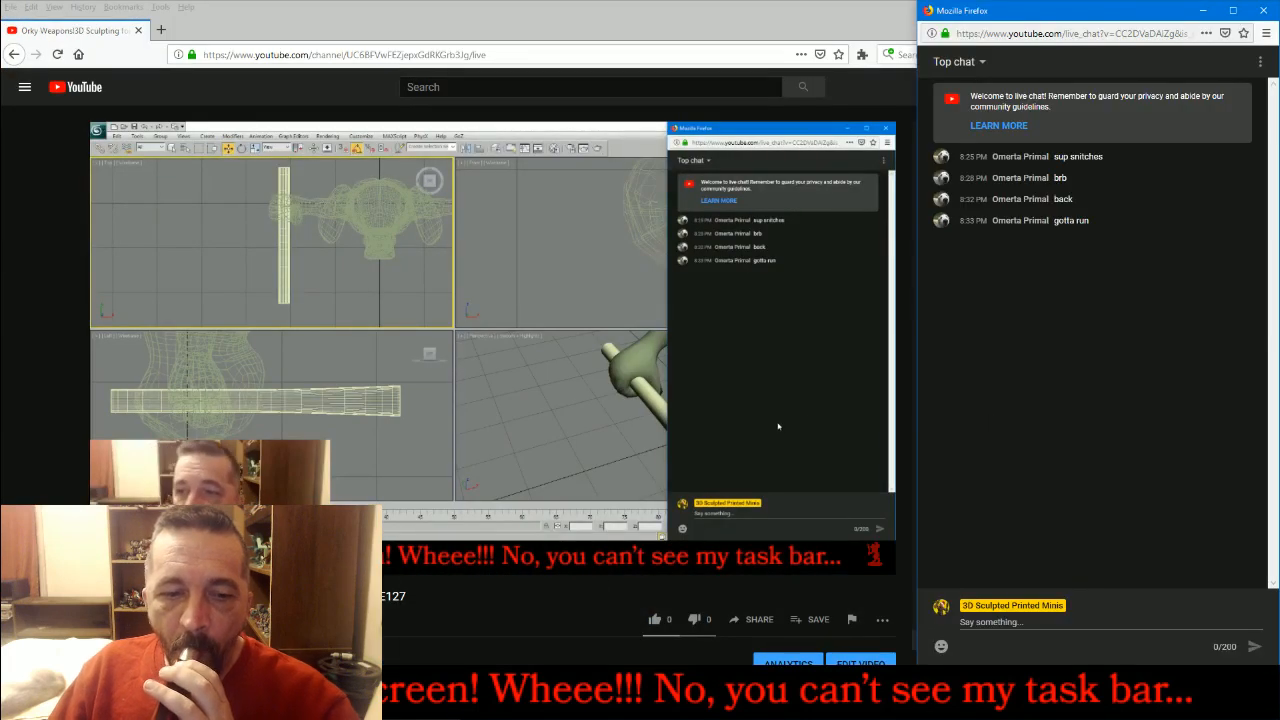
{"action": "left_click", "coordinate": [806, 690]}
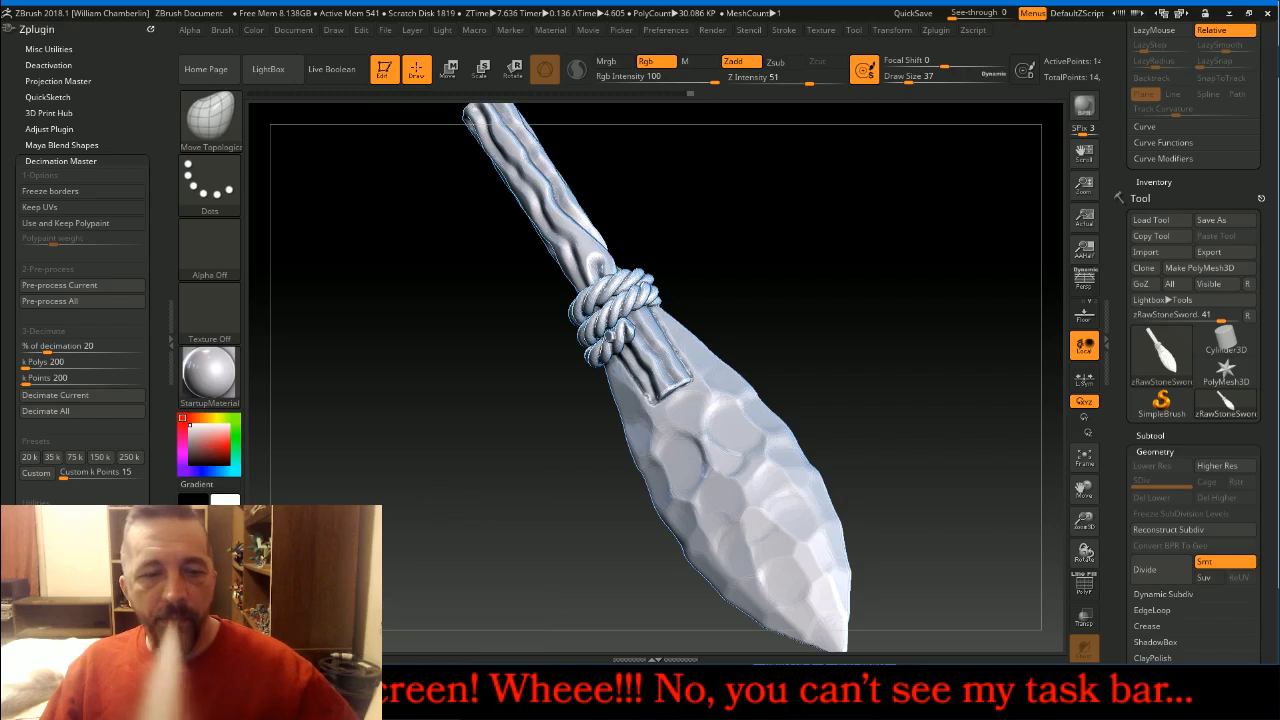
{"action": "left_click", "coordinate": [660, 690]}
{"action": "left_click", "coordinate": [542, 505]}
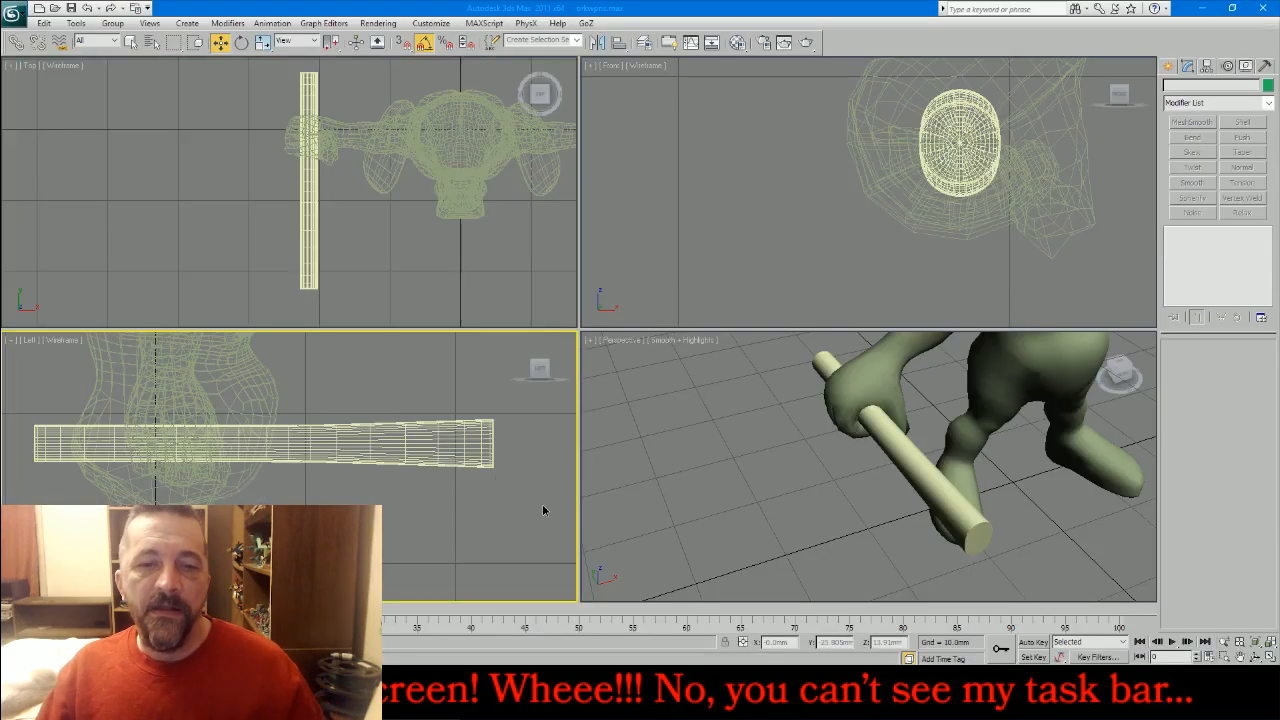
- Select a ring of vertices in the wide front part of the cylindrical handle for scaling
{"action": "left_click", "coordinate": [402, 459]}
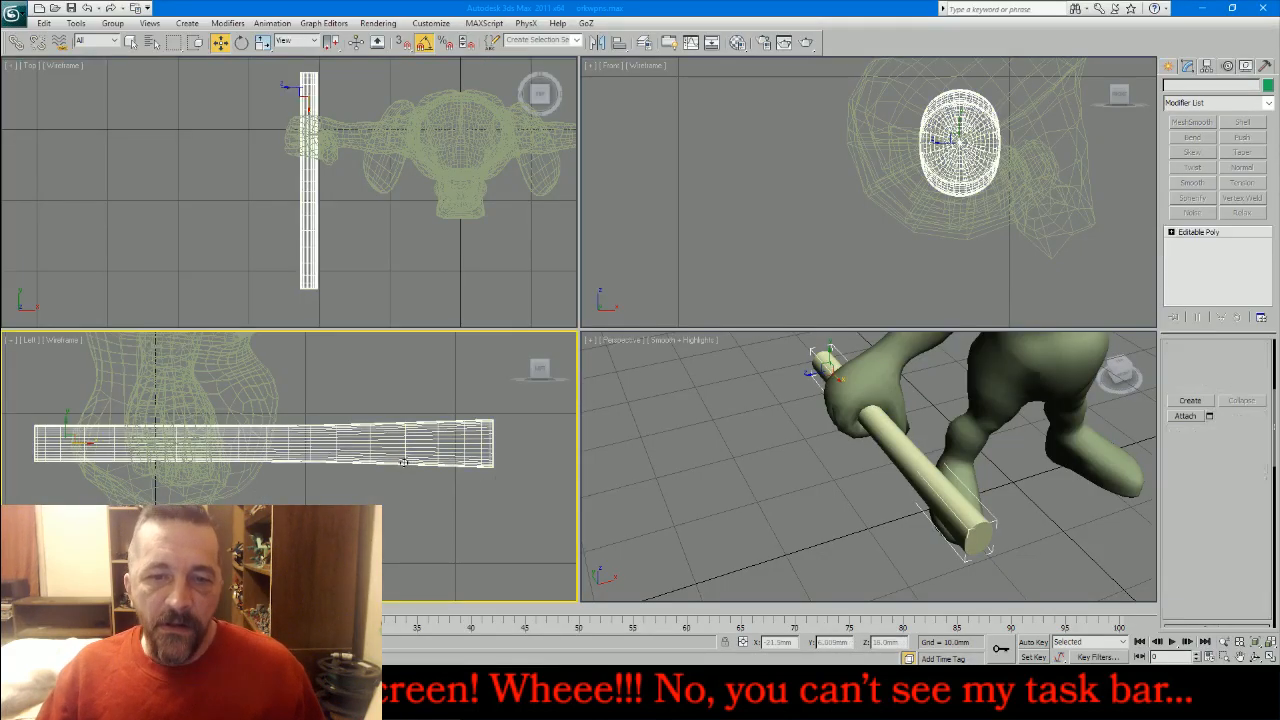
{"action": "left_click_drag", "start_coordinate": [1256, 372], "coordinate": [1254, 550]}
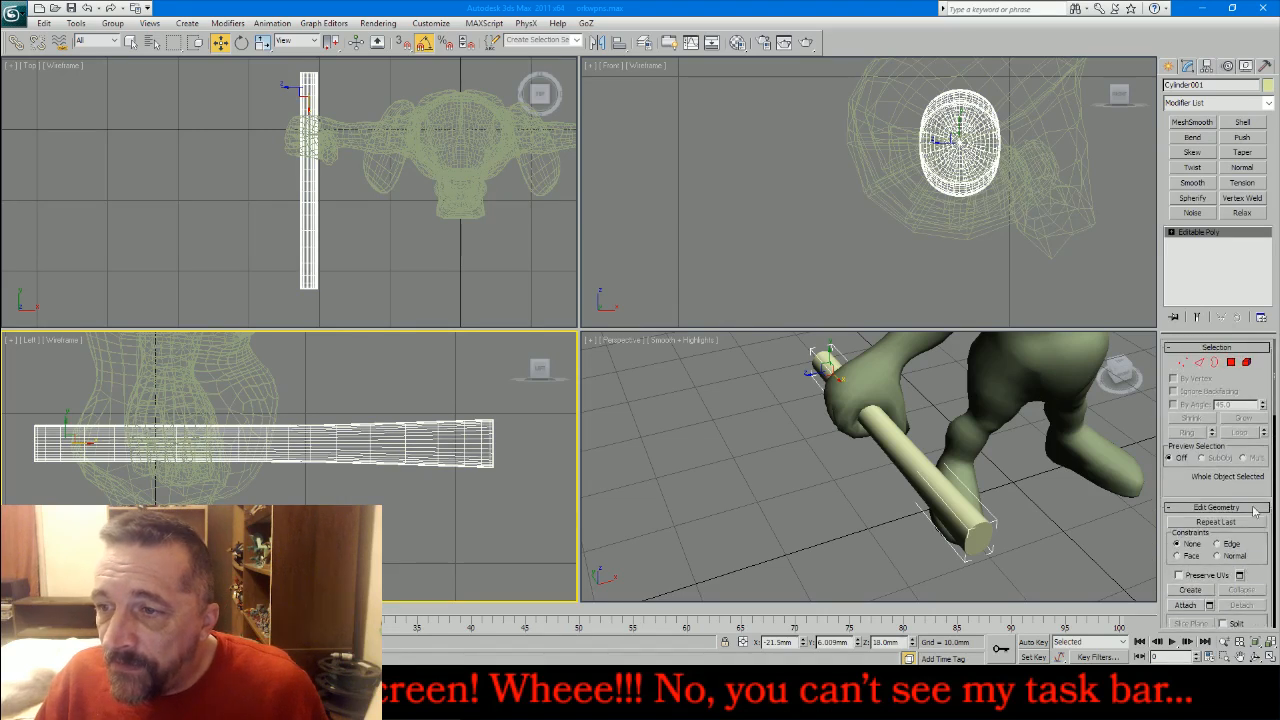
{"action": "left_click", "coordinate": [1184, 361]}
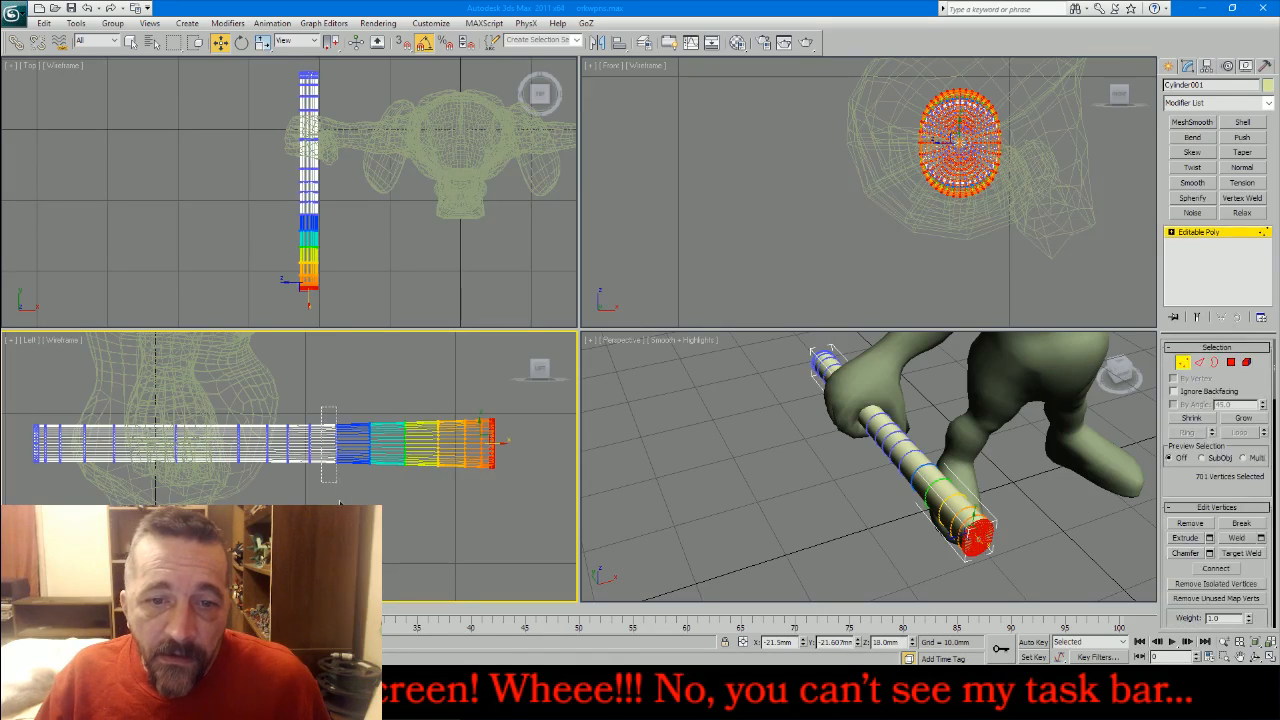
{"action": "left_click_drag", "start_coordinate": [340, 490], "coordinate": [328, 408]}
{"action": "key", "text": "r"}
{"action": "left_click_drag", "start_coordinate": [383, 403], "coordinate": [418, 503]}
- Set the soft selection falloff to 5.676 mm and scale the ring near the handle's front end up vertically
{"action": "scroll", "coordinate": [1260, 556], "scroll_direction": "down", "scroll_amount": 5}
{"action": "scroll", "coordinate": [1258, 552], "scroll_direction": "down", "scroll_amount": 5}
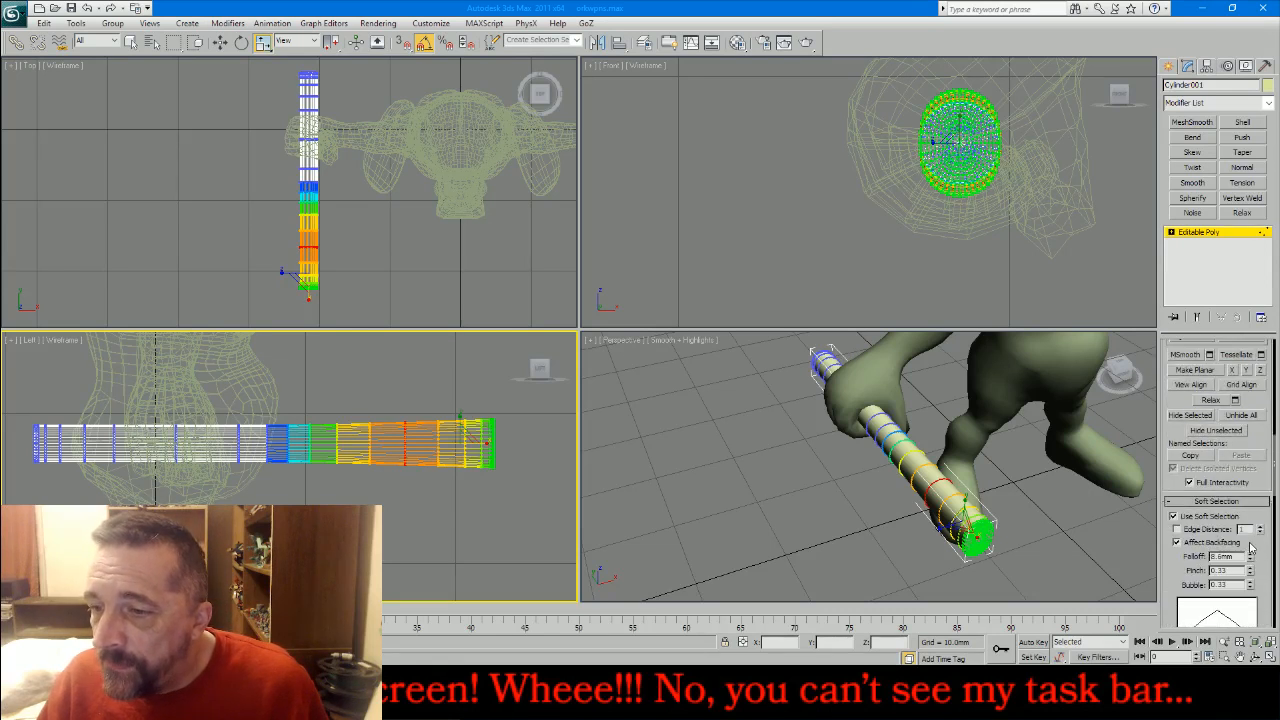
{"action": "left_click_drag", "start_coordinate": [1250, 558], "coordinate": [1260, 576]}
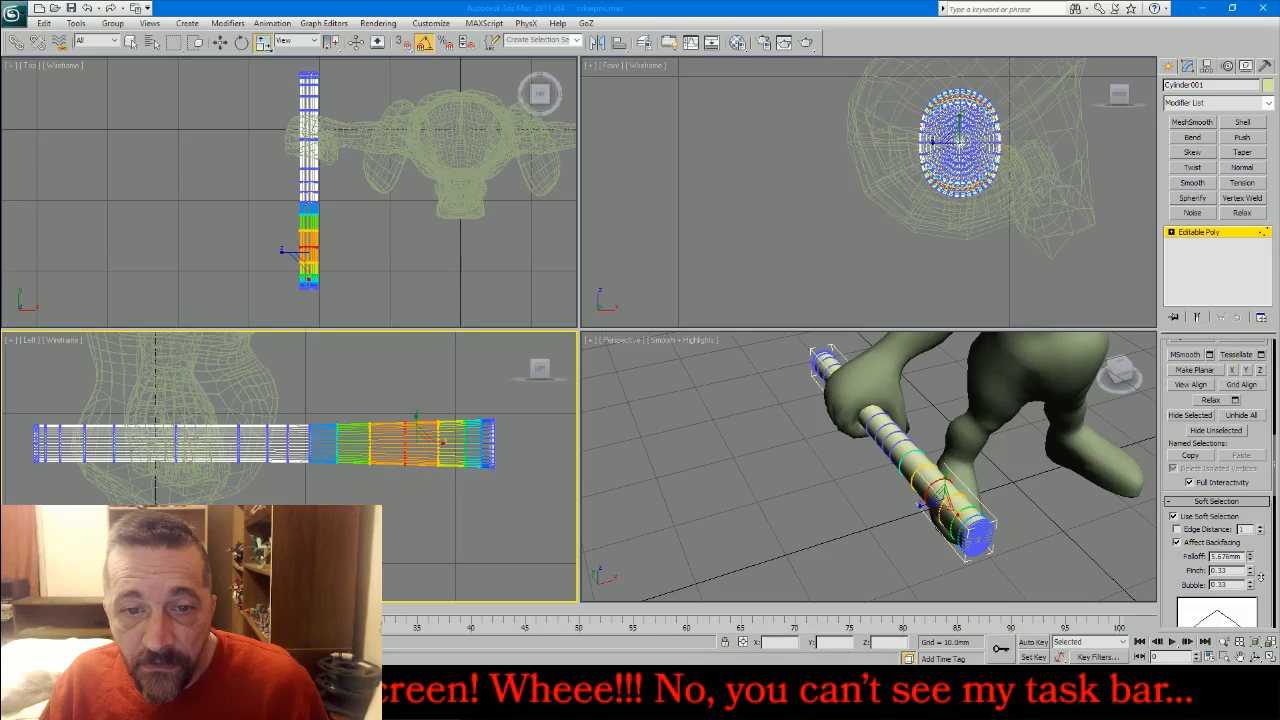
{"action": "left_click_drag", "start_coordinate": [415, 414], "coordinate": [419, 407]}
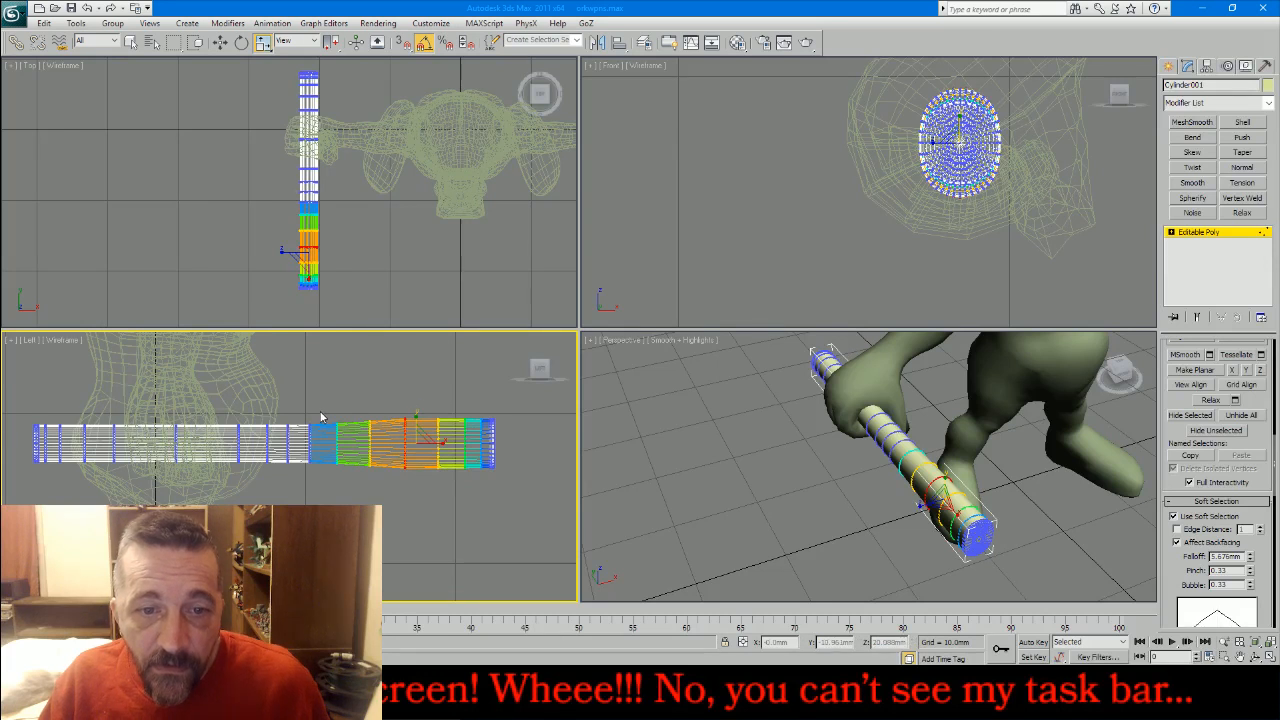
- Scale the ring where the handle starts to widen to about 108% vertically, then leave vertex editing and deselect the handle
{"action": "left_click_drag", "start_coordinate": [328, 405], "coordinate": [341, 483]}
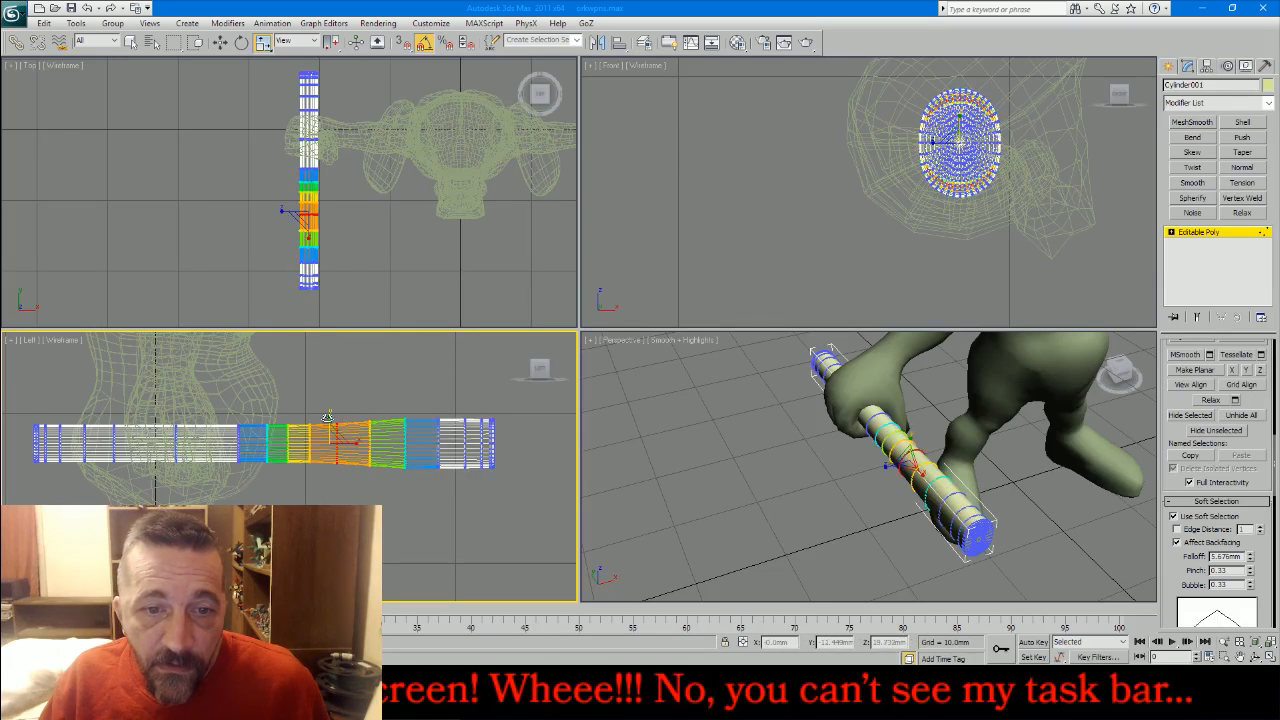
{"action": "left_click_drag", "start_coordinate": [327, 415], "coordinate": [330, 412]}
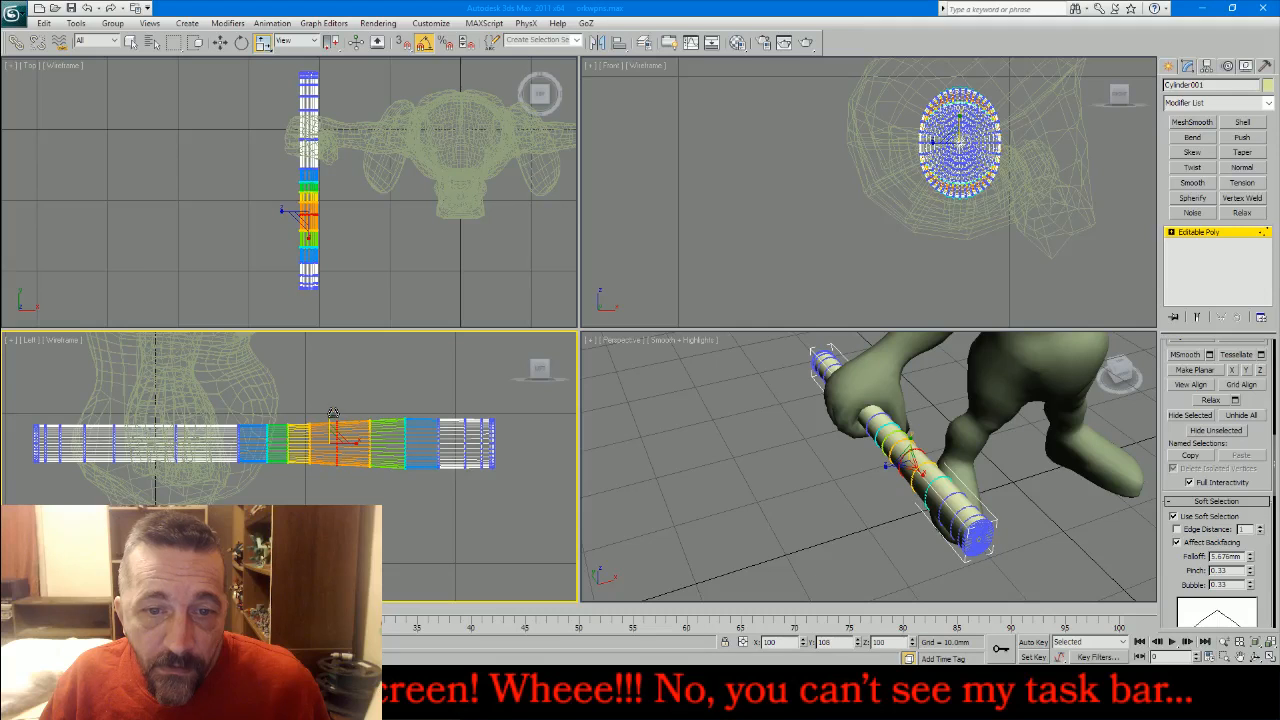
{"action": "left_click", "coordinate": [1228, 233]}
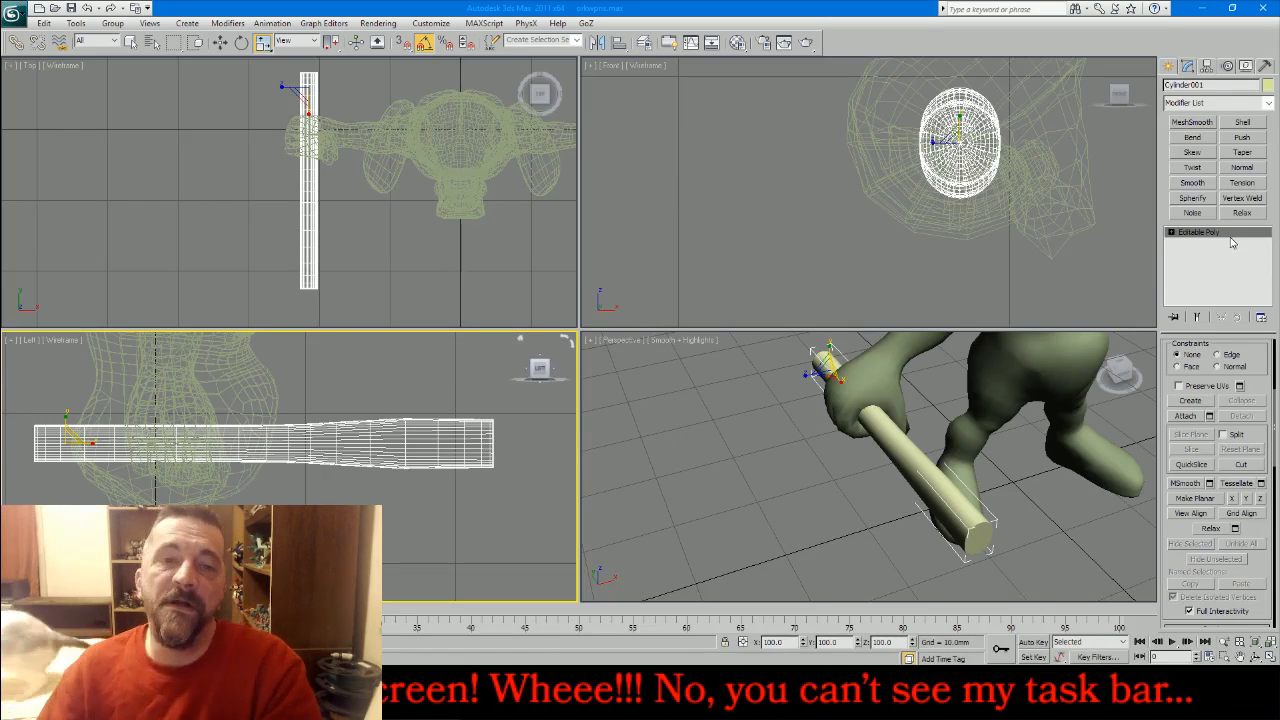
{"action": "left_click", "coordinate": [351, 229]}
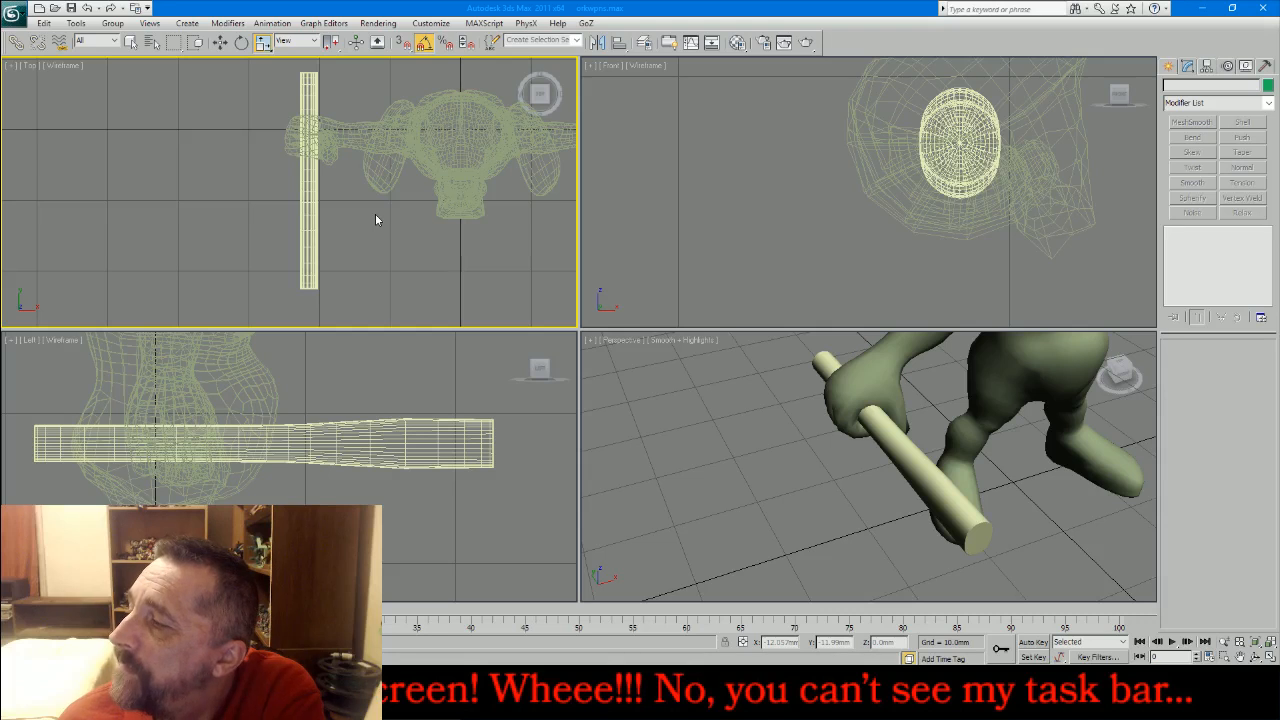
- Create a box along the handle's front end, about 0.84 mm long, 15 mm wide and 3.1 mm high
{"action": "scroll", "coordinate": [375, 225], "scroll_direction": "down", "scroll_amount": 2}
{"action": "left_click", "coordinate": [374, 376]}
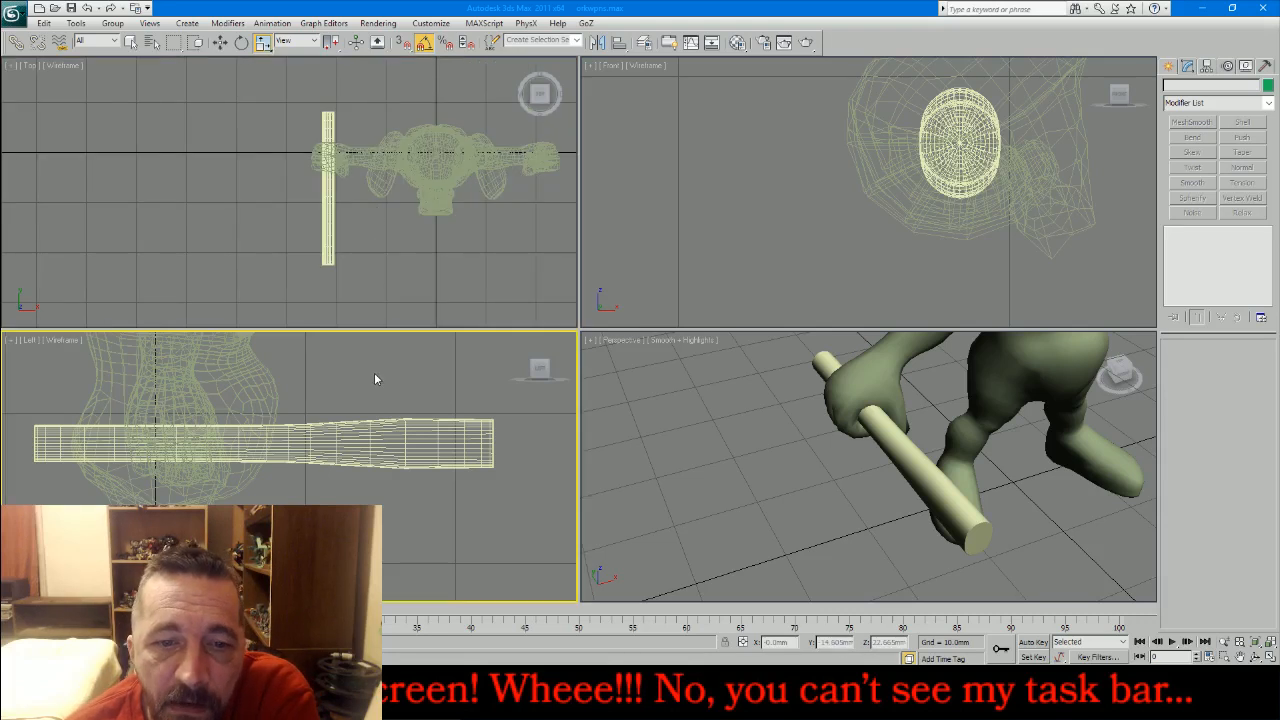
{"action": "scroll", "coordinate": [187, 418], "scroll_direction": "down", "scroll_amount": 2}
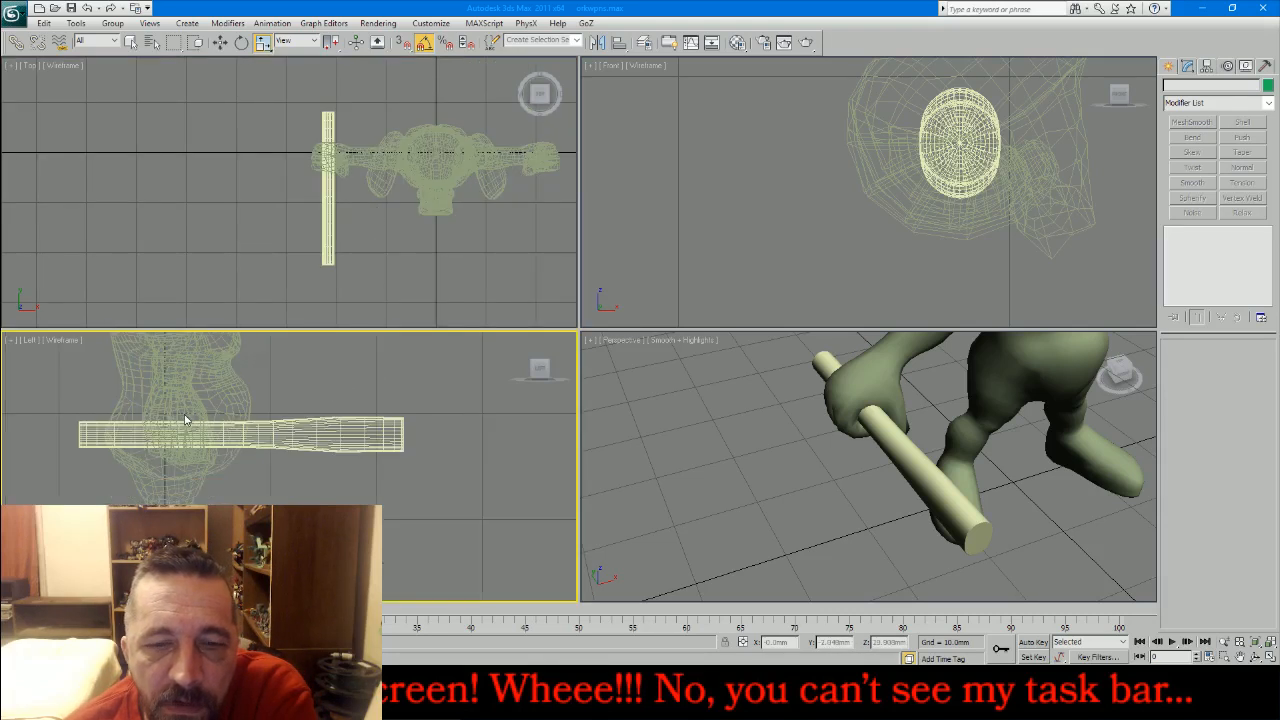
{"action": "scroll", "coordinate": [353, 433], "scroll_direction": "up", "scroll_amount": 2}
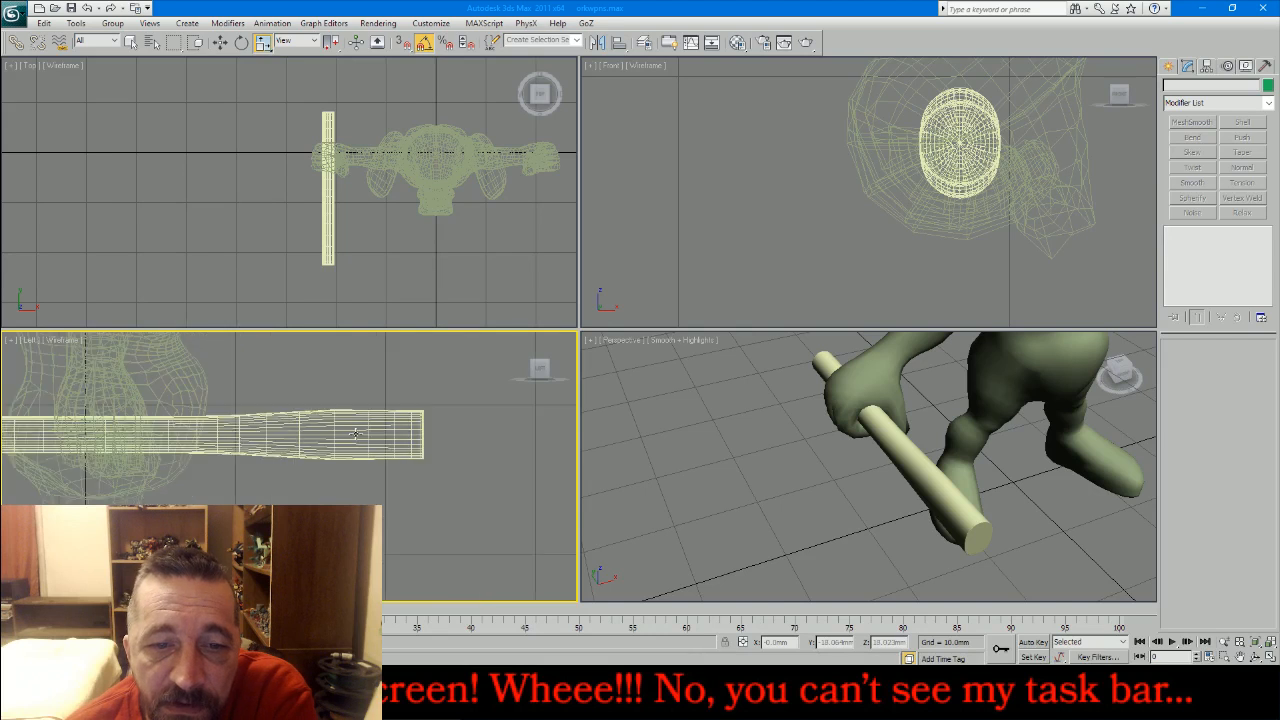
{"action": "left_click", "coordinate": [1169, 65]}
{"action": "left_click", "coordinate": [1188, 152]}
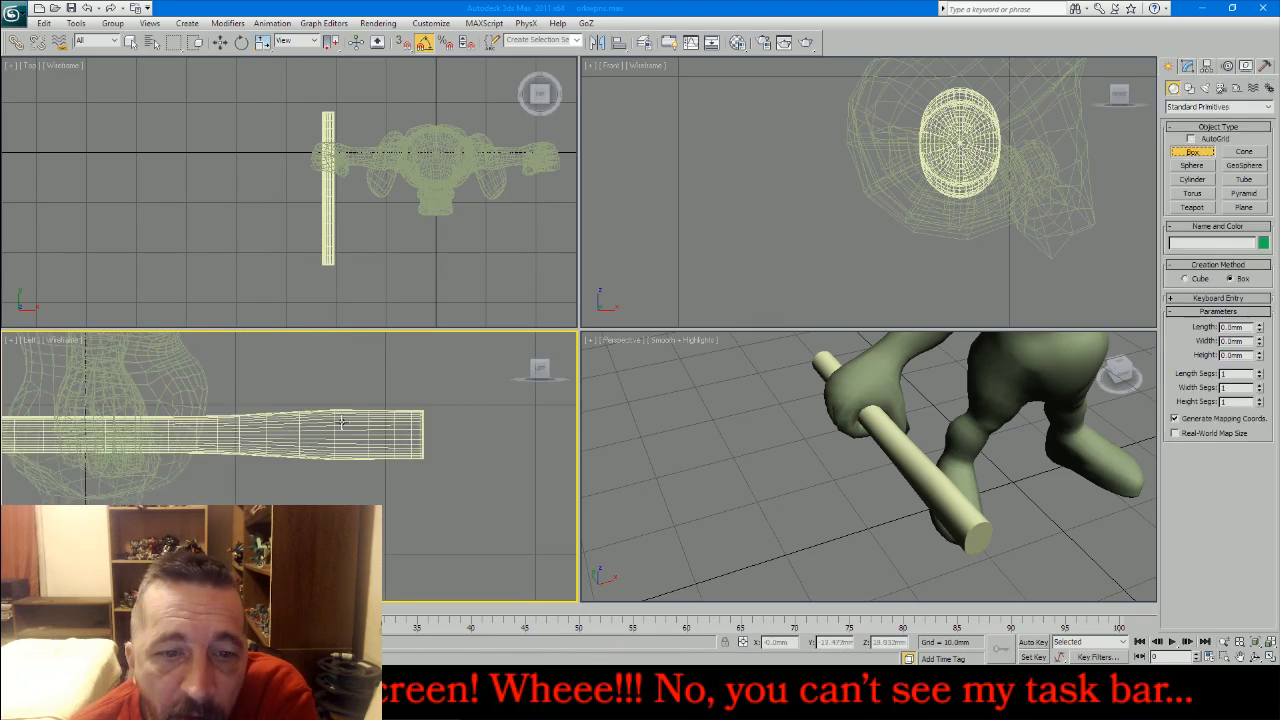
{"action": "left_click_drag", "start_coordinate": [240, 428], "coordinate": [465, 443]}
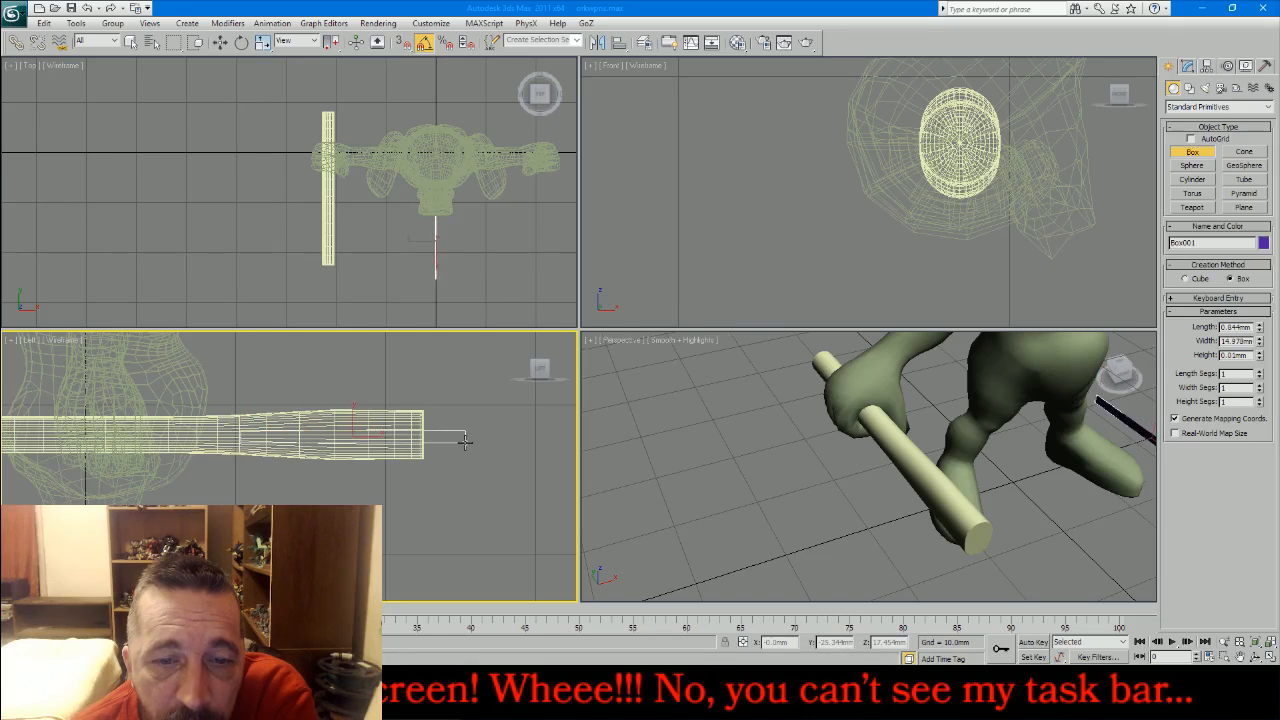
{"action": "left_click_drag", "start_coordinate": [465, 443], "coordinate": [465, 442]}
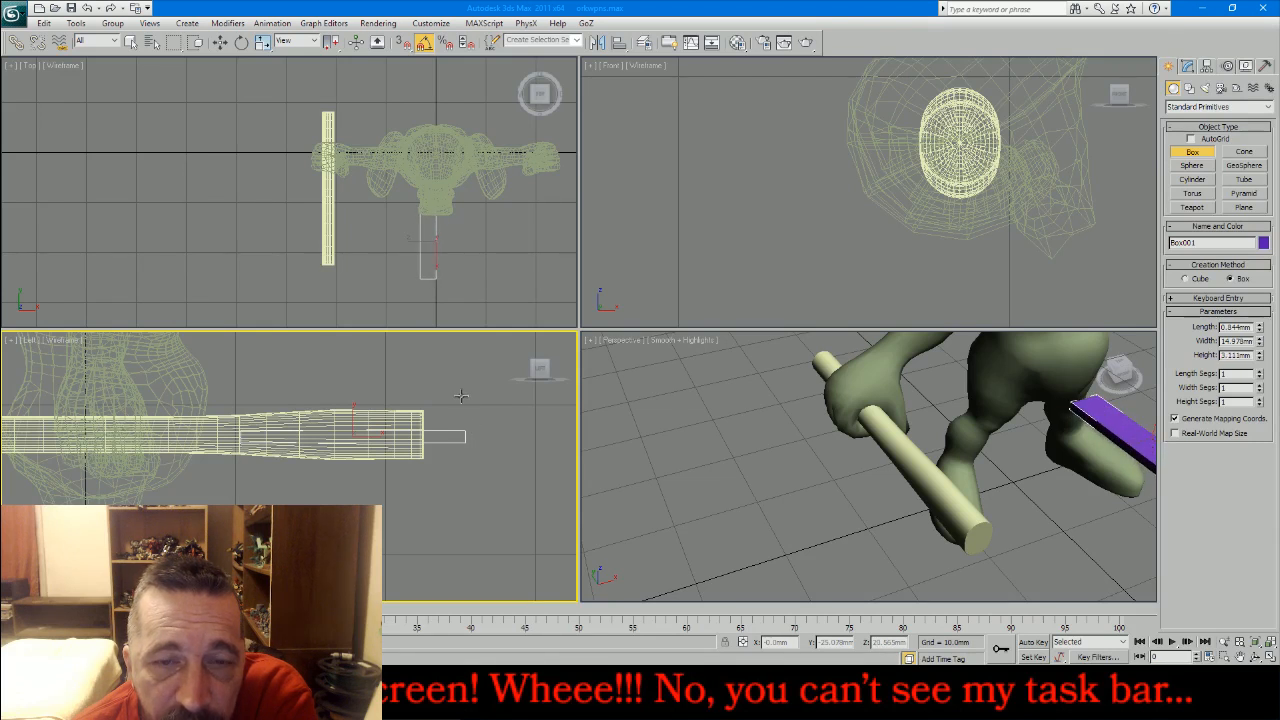
- Move the new box sideways from the orc's centre line onto the front part of the handle
{"action": "left_click", "coordinate": [220, 41]}
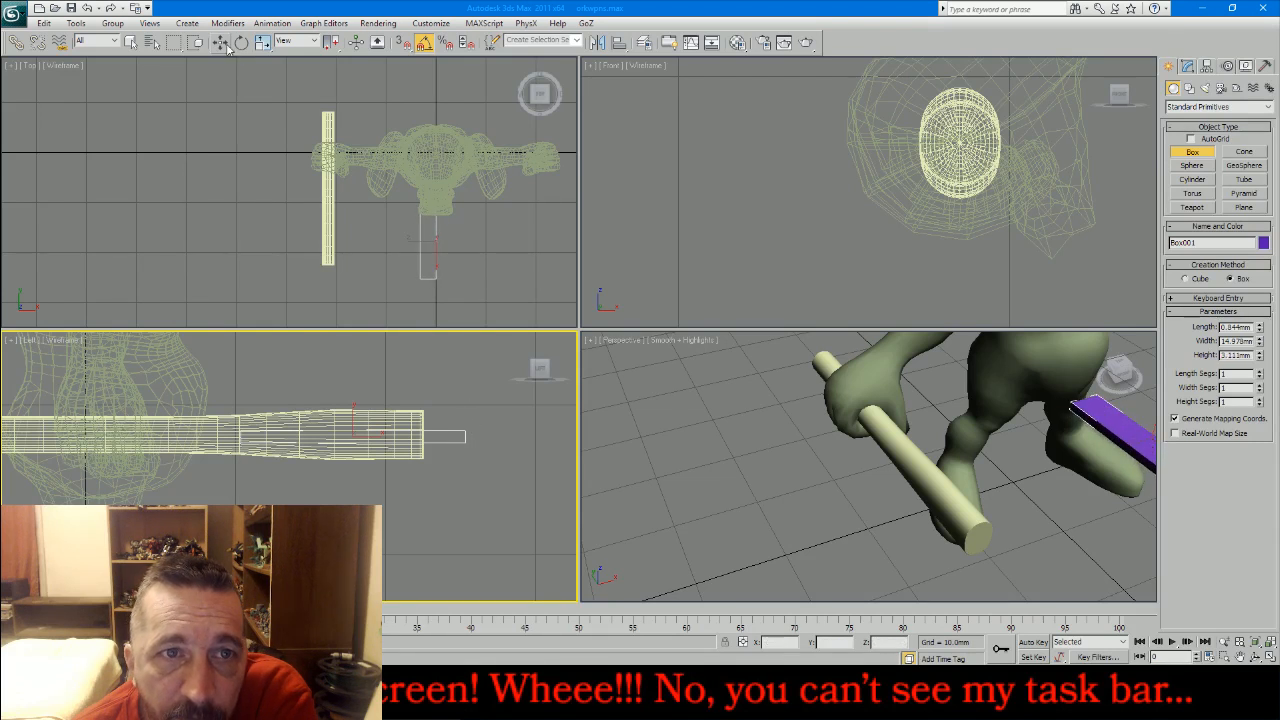
{"action": "right_click", "coordinate": [534, 223]}
{"action": "left_click_drag", "start_coordinate": [452, 243], "coordinate": [350, 240]}
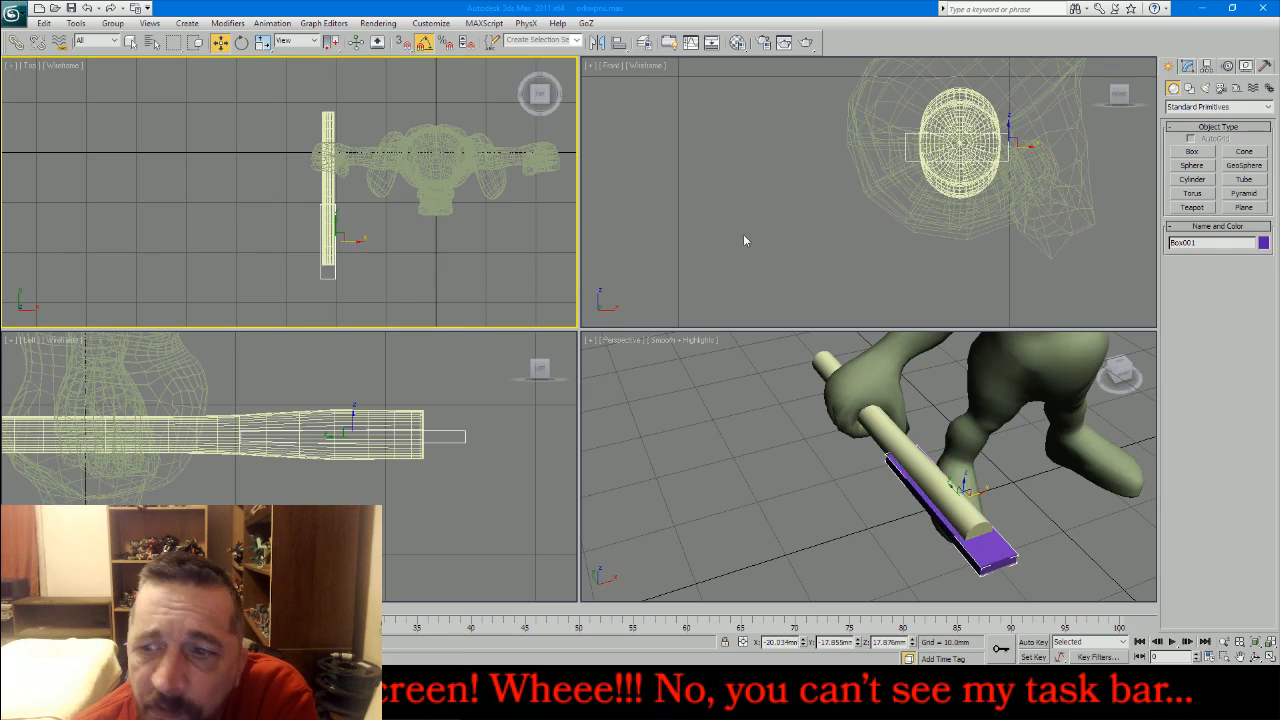
- Set the box's width segments to 3, convert it to an editable poly and enter vertex editing
{"action": "left_click", "coordinate": [1189, 66]}
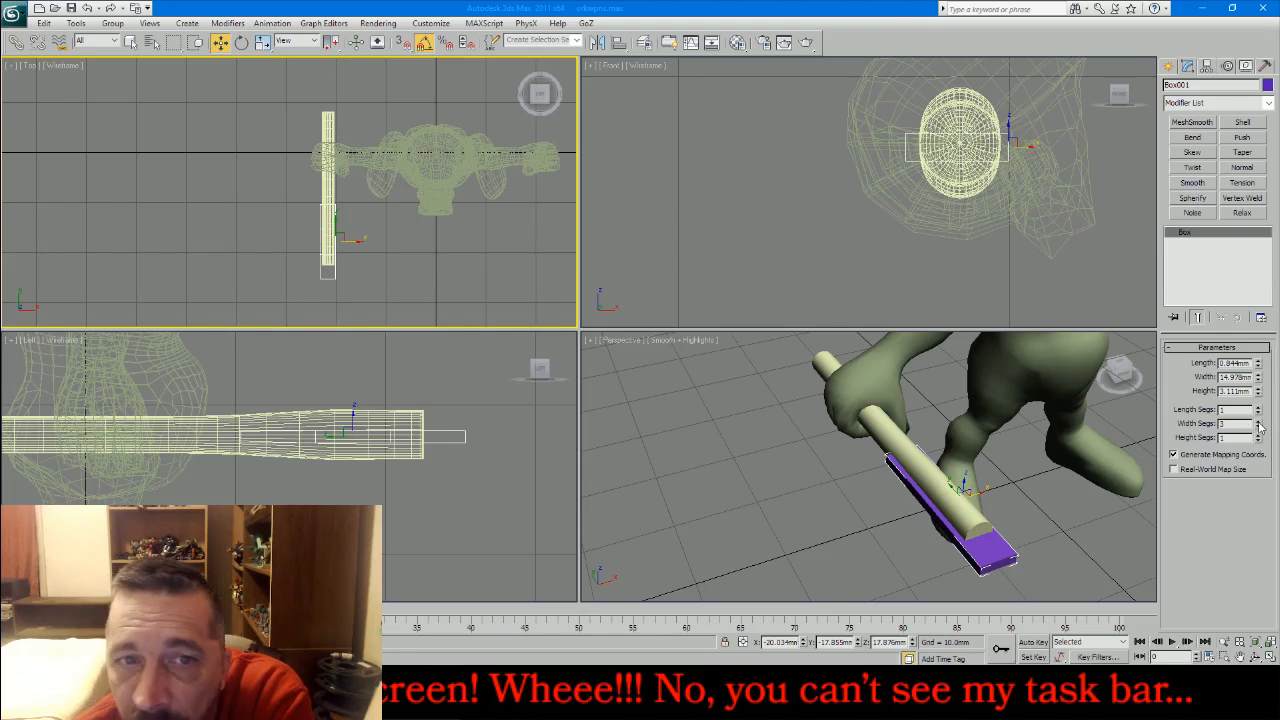
{"action": "right_click", "coordinate": [1211, 243]}
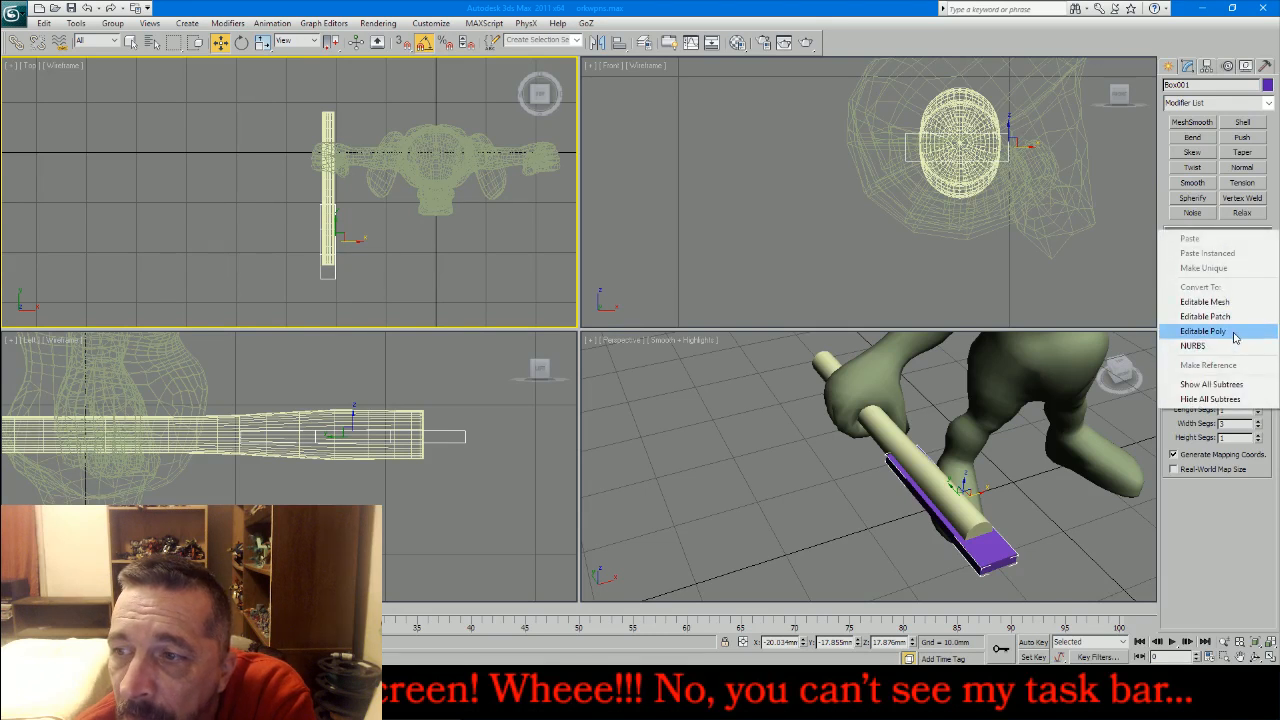
{"action": "left_click", "coordinate": [1230, 333]}
{"action": "left_click_drag", "start_coordinate": [1257, 360], "coordinate": [1232, 495]}
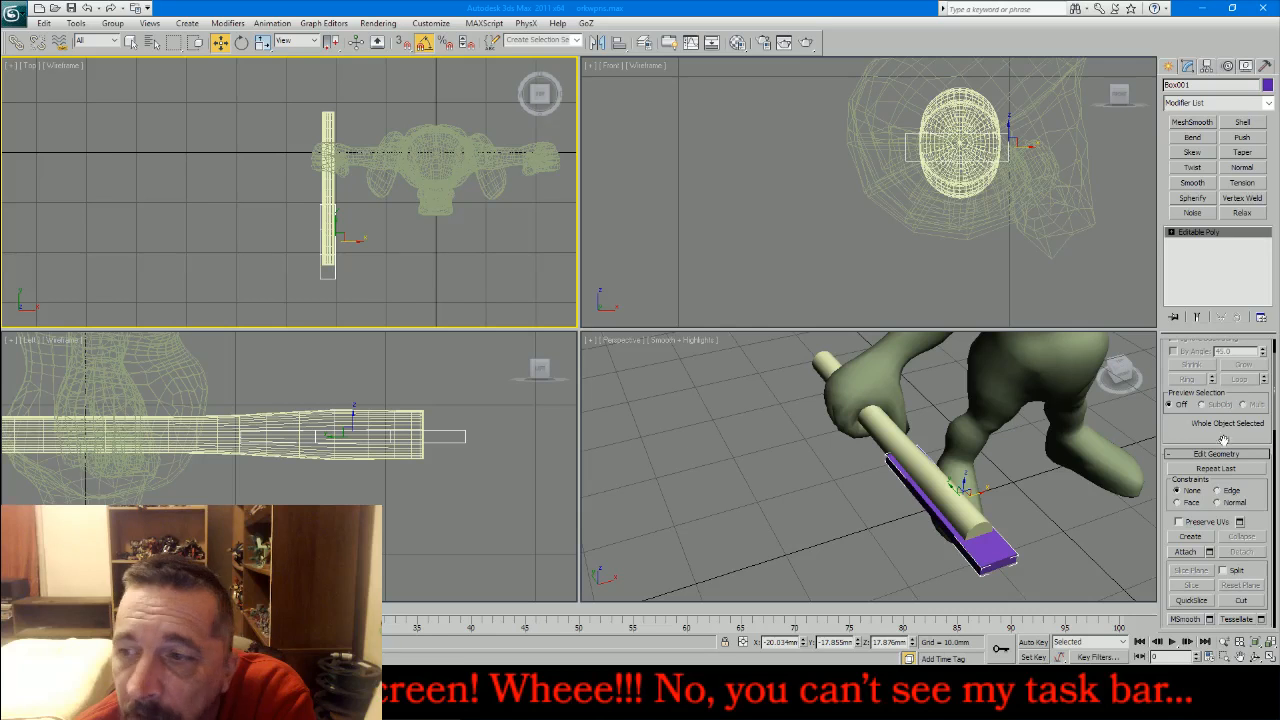
{"action": "scroll", "coordinate": [1206, 425], "scroll_direction": "up", "scroll_amount": 2}
{"action": "left_click", "coordinate": [1183, 363]}
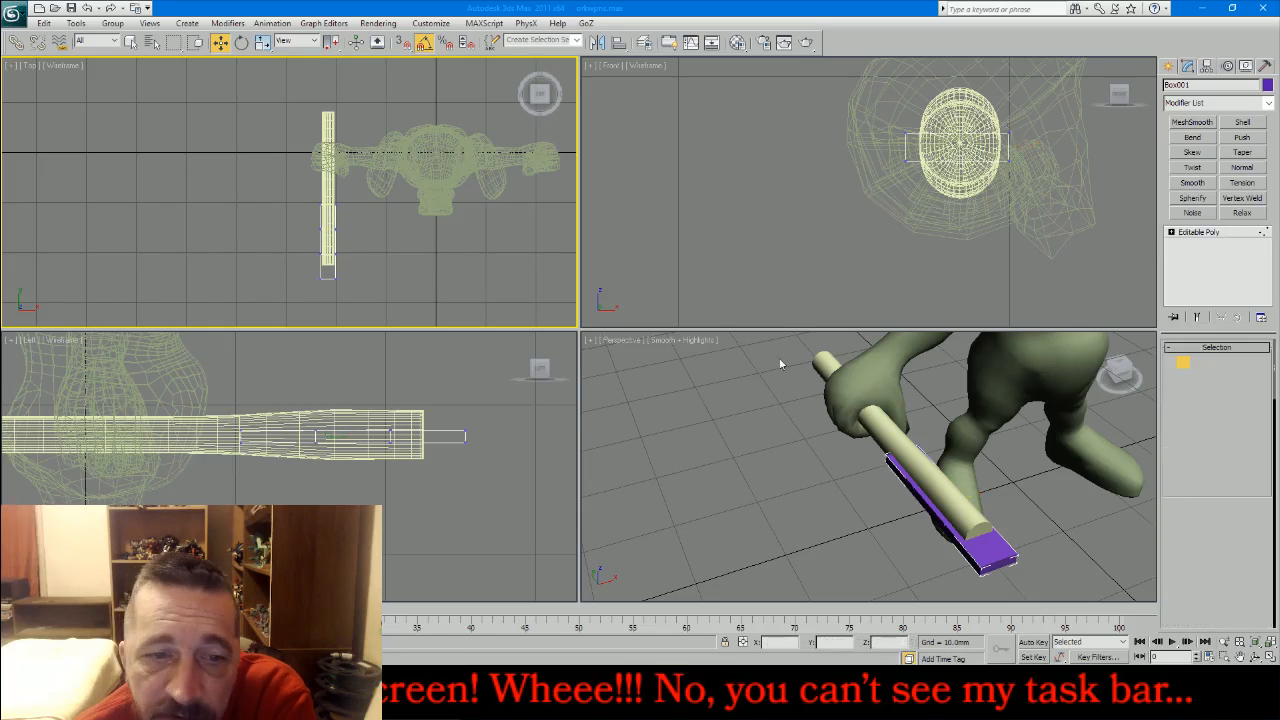
- Centre the box's pivot on the object
{"action": "left_click", "coordinate": [1204, 66]}
{"action": "left_click", "coordinate": [1209, 150]}
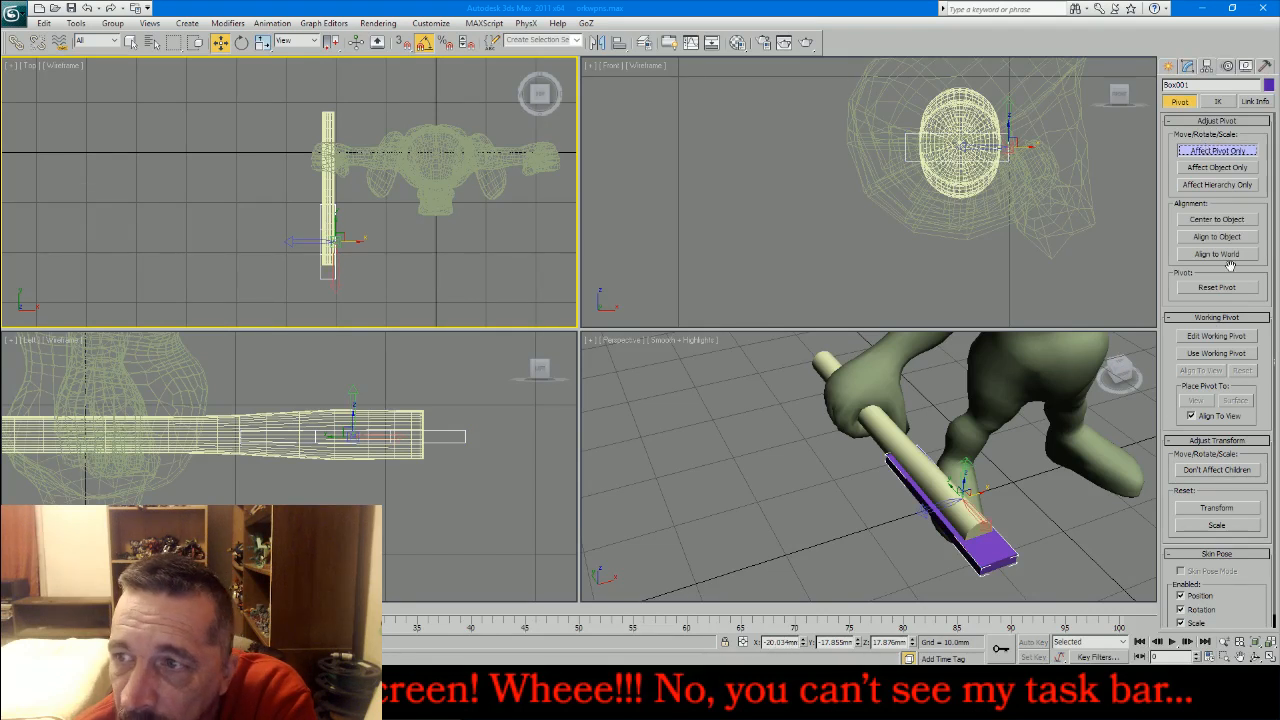
{"action": "left_click", "coordinate": [1243, 222]}
{"action": "left_click", "coordinate": [1210, 152]}
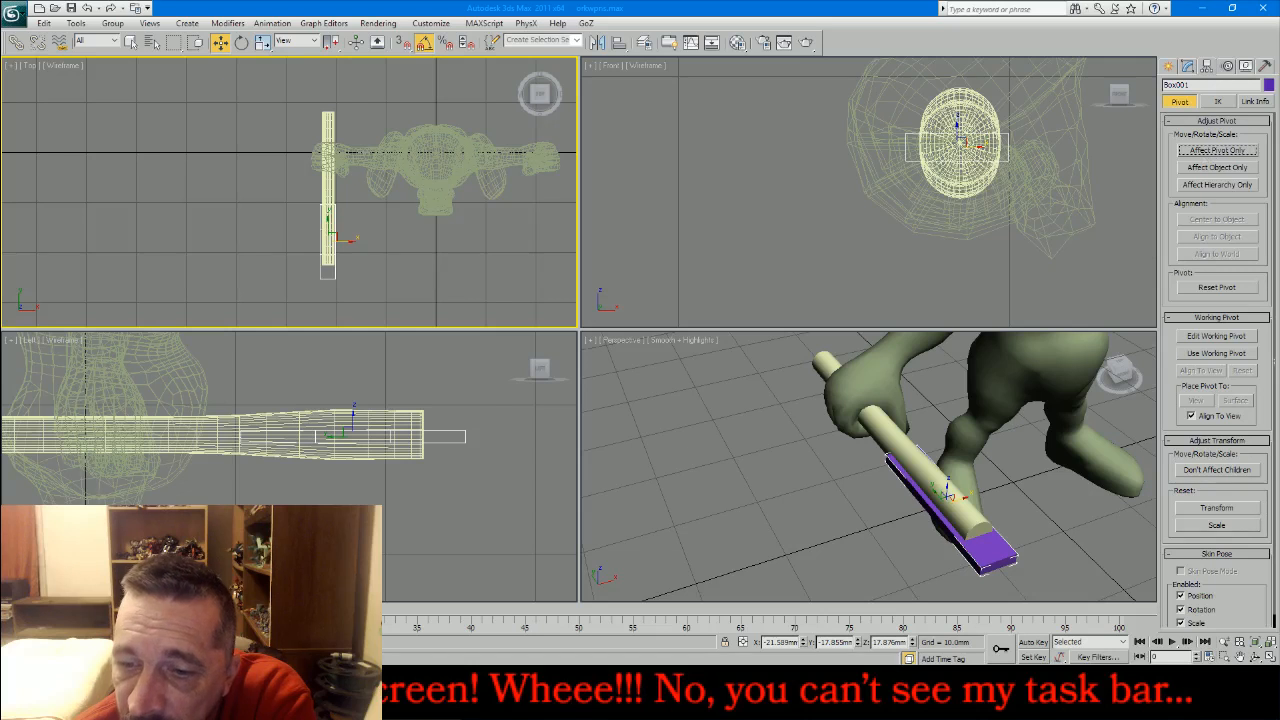
- Align the box with the handle by setting its X position to -21.5 mm and Z position to 18 mm
{"action": "left_click_drag", "start_coordinate": [781, 643], "coordinate": [822, 652]}
{"action": "type", "text": "0"}
{"action": "key", "text": "Return"}
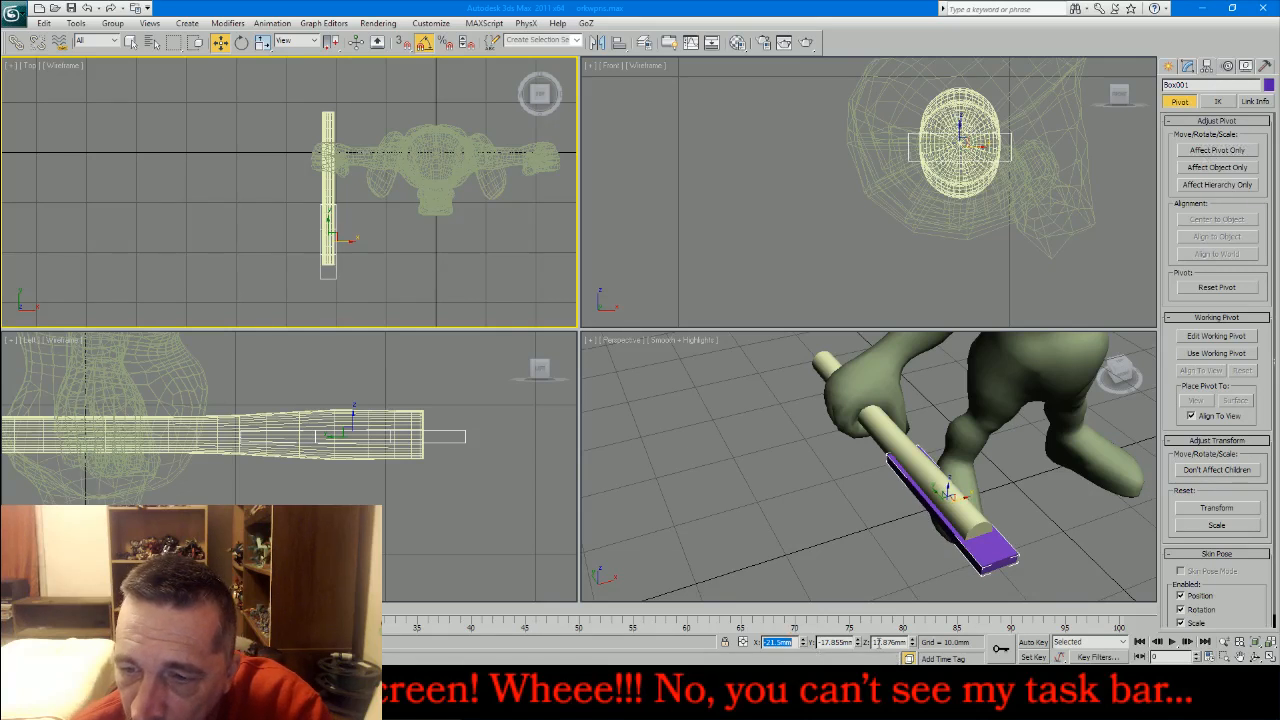
{"action": "double_click", "coordinate": [890, 642]}
{"action": "type", "text": "18"}
{"action": "key", "text": "Return"}
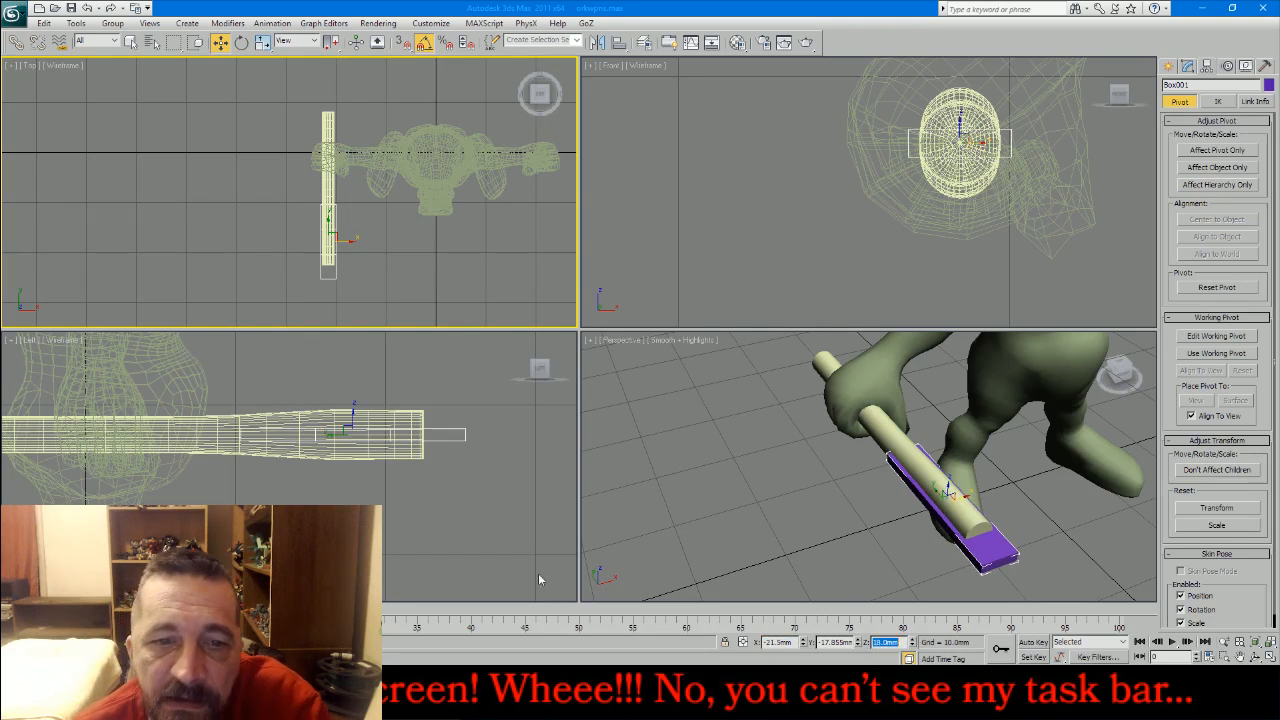
- Move the box's front inner row of vertices back along its length, close to the other inner row
{"action": "key", "text": "1"}
{"action": "left_click_drag", "start_coordinate": [376, 398], "coordinate": [423, 482]}
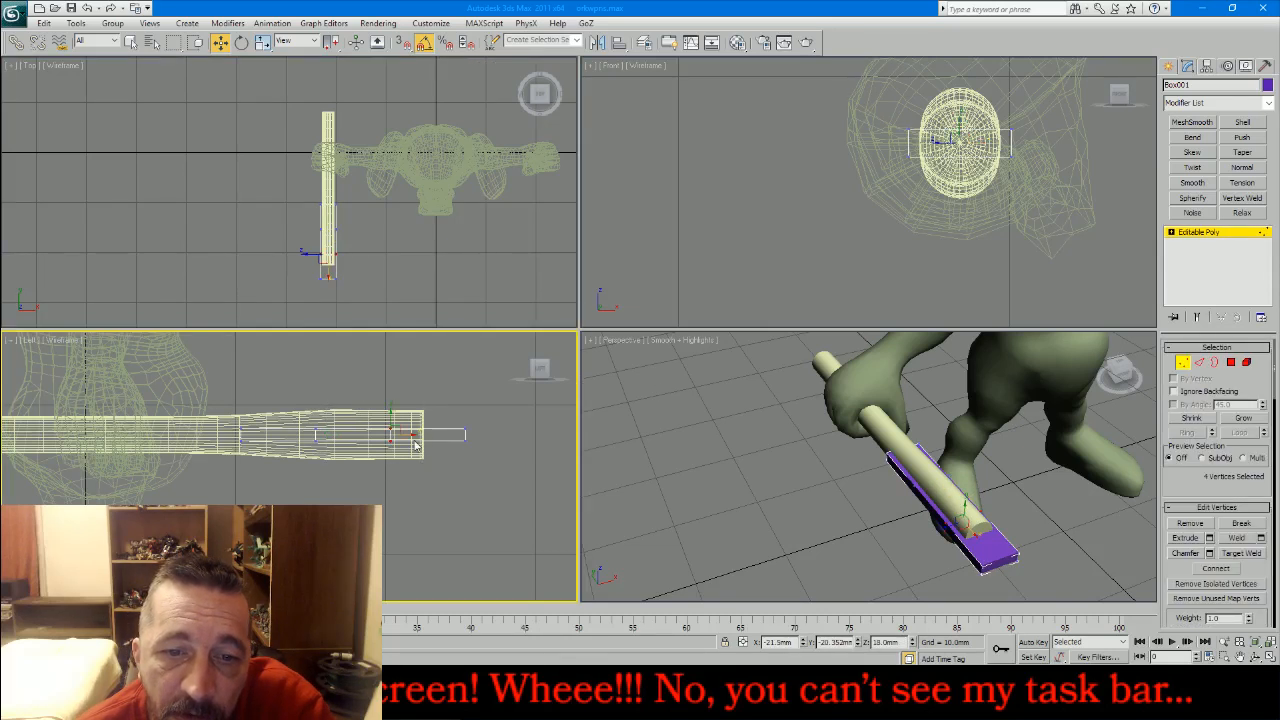
{"action": "left_click_drag", "start_coordinate": [410, 435], "coordinate": [395, 436]}
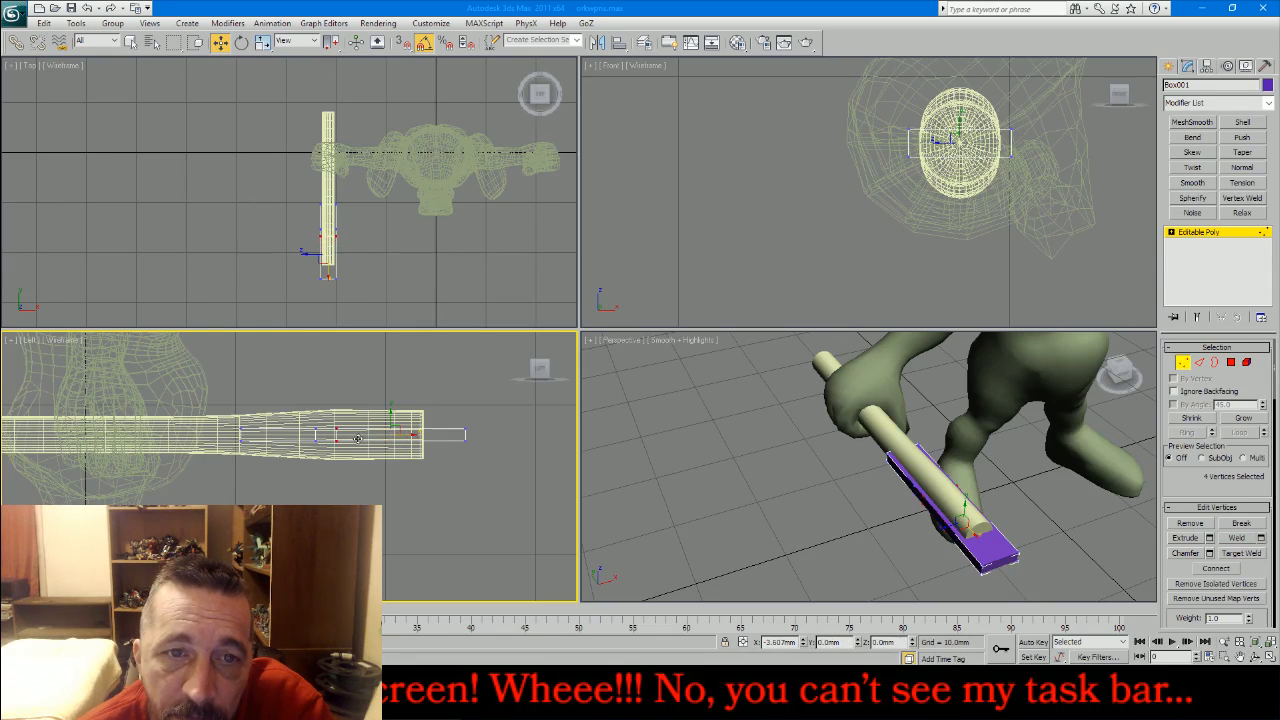
- Narrow the box's rear end by scaling its four end vertices inward across the width, and deselect them
{"action": "left_click", "coordinate": [335, 248]}
{"action": "scroll", "coordinate": [312, 215], "scroll_direction": "up", "scroll_amount": 5}
{"action": "left_click_drag", "start_coordinate": [308, 167], "coordinate": [408, 203]}
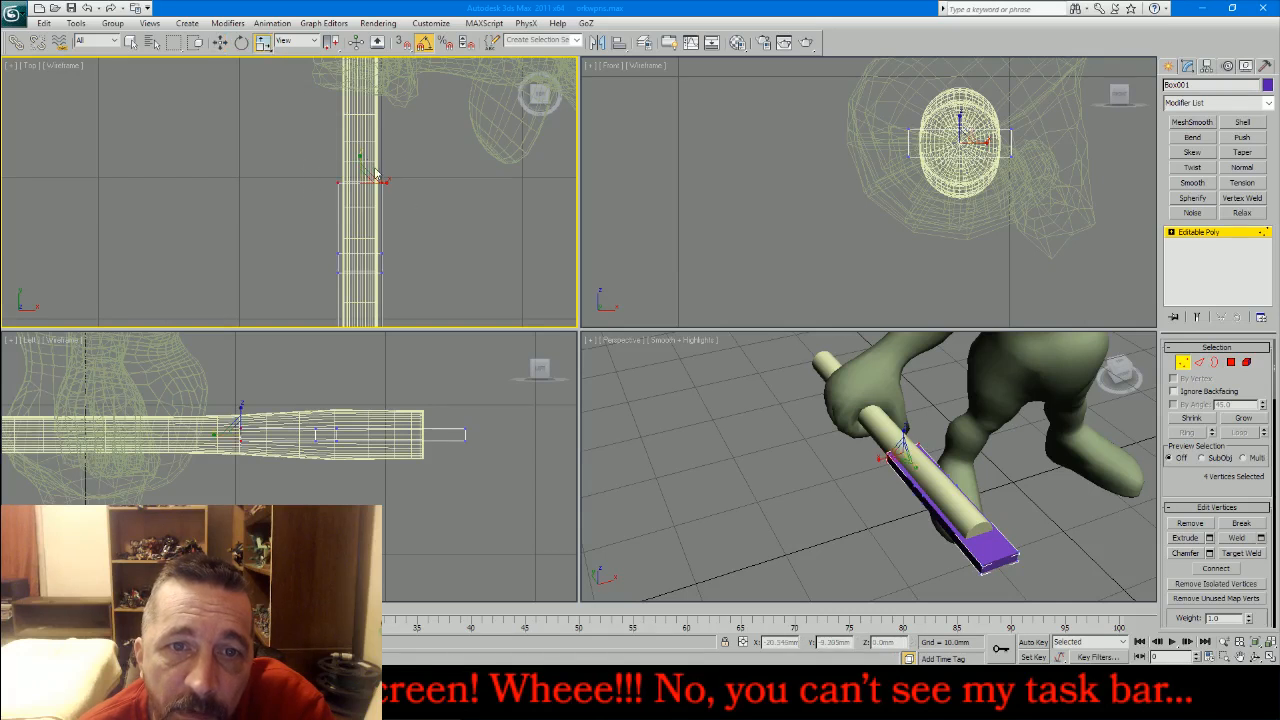
{"action": "key", "text": "r"}
{"action": "left_click_drag", "start_coordinate": [380, 177], "coordinate": [364, 192]}
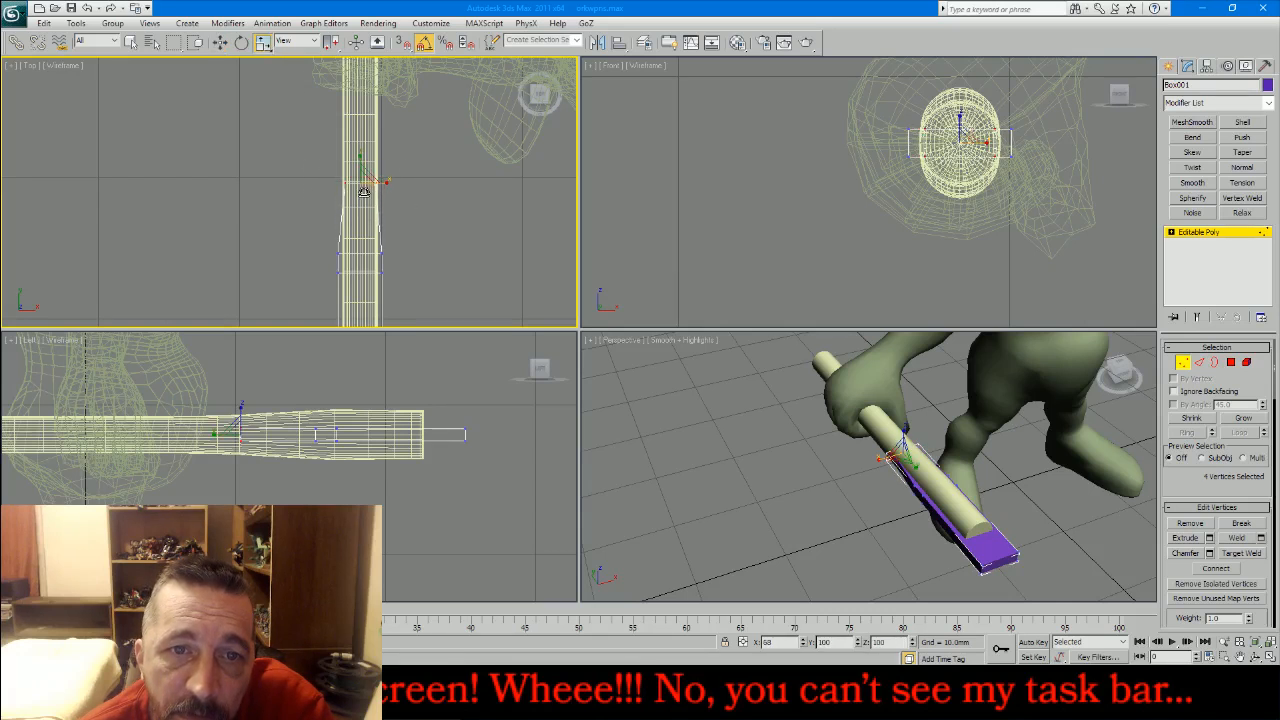
{"action": "scroll", "coordinate": [418, 175], "scroll_direction": "down", "scroll_amount": 2}
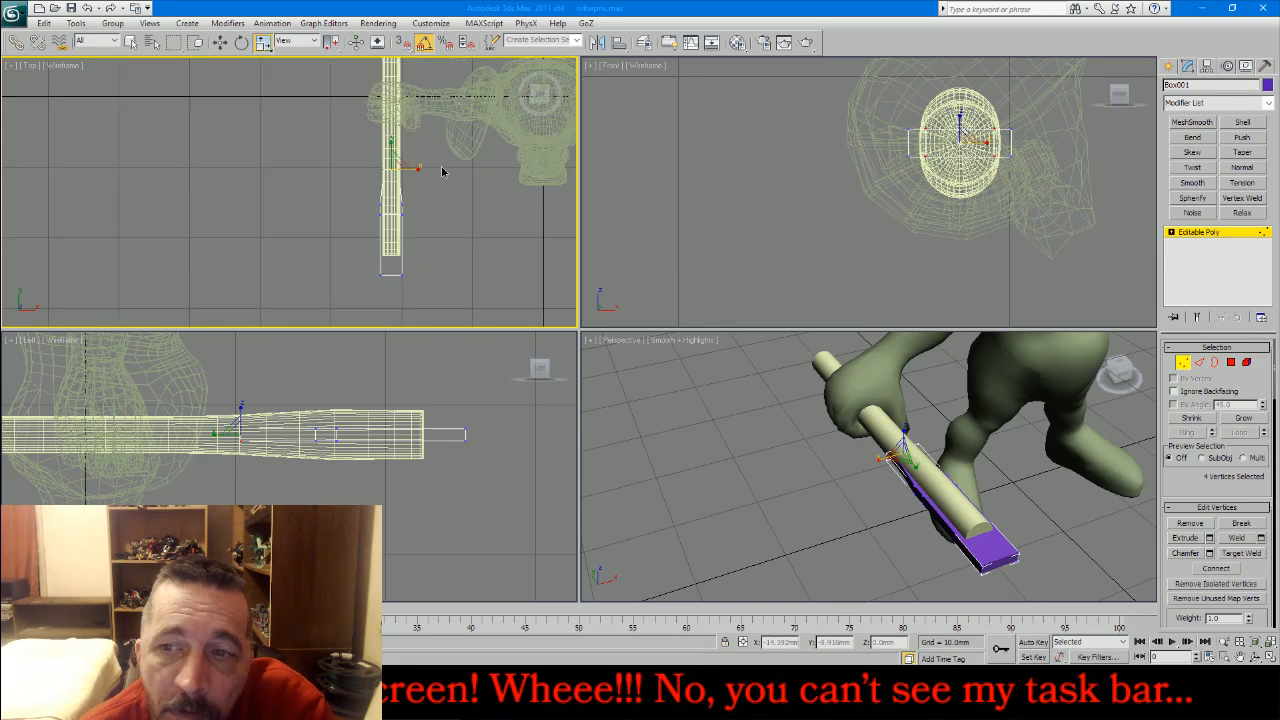
{"action": "left_click", "coordinate": [442, 172]}
- Select the edges running across the box's width and connect them with 2 segments
{"action": "left_click", "coordinate": [1198, 366]}
{"action": "left_click_drag", "start_coordinate": [941, 108], "coordinate": [975, 199]}
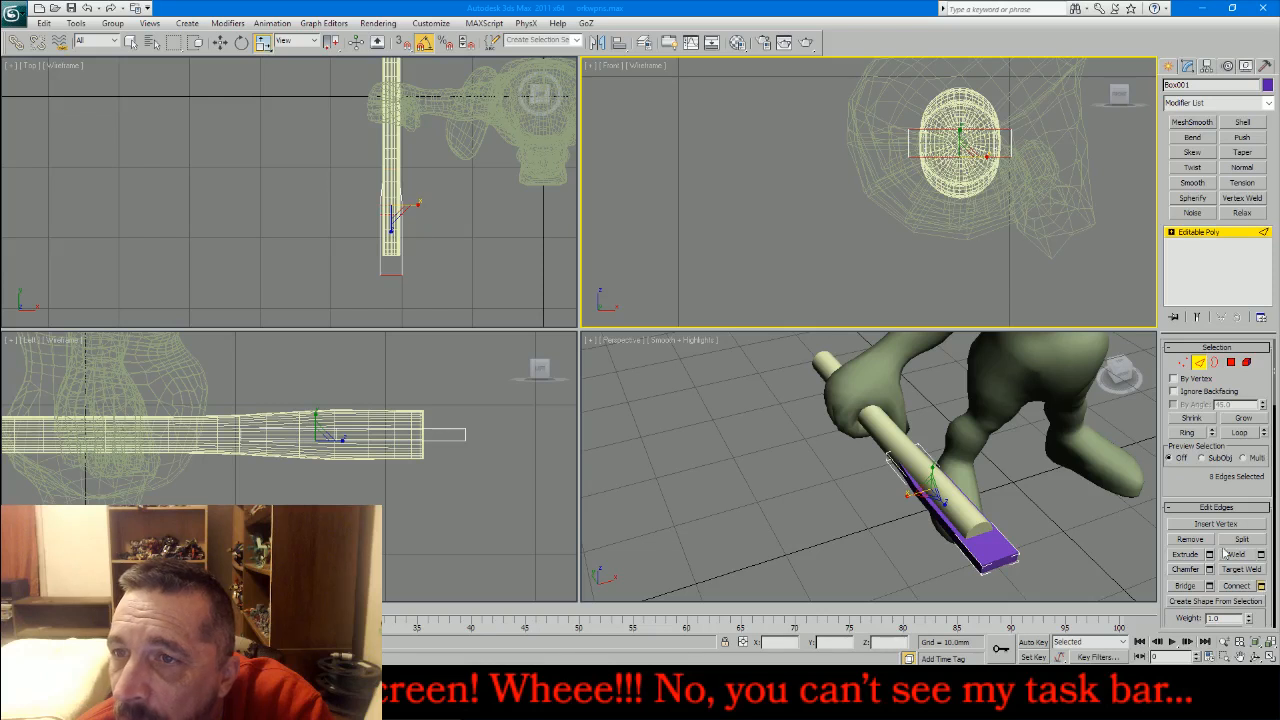
{"action": "left_click", "coordinate": [1260, 585]}
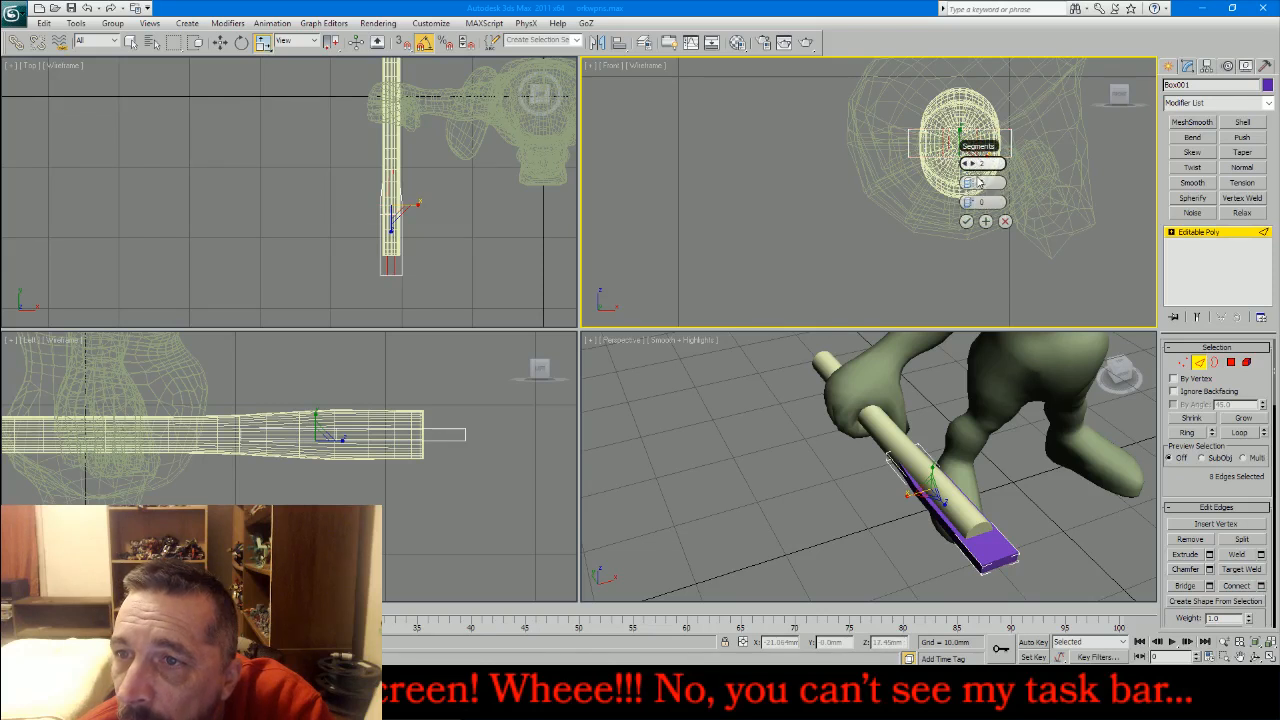
{"action": "left_click", "coordinate": [966, 221]}
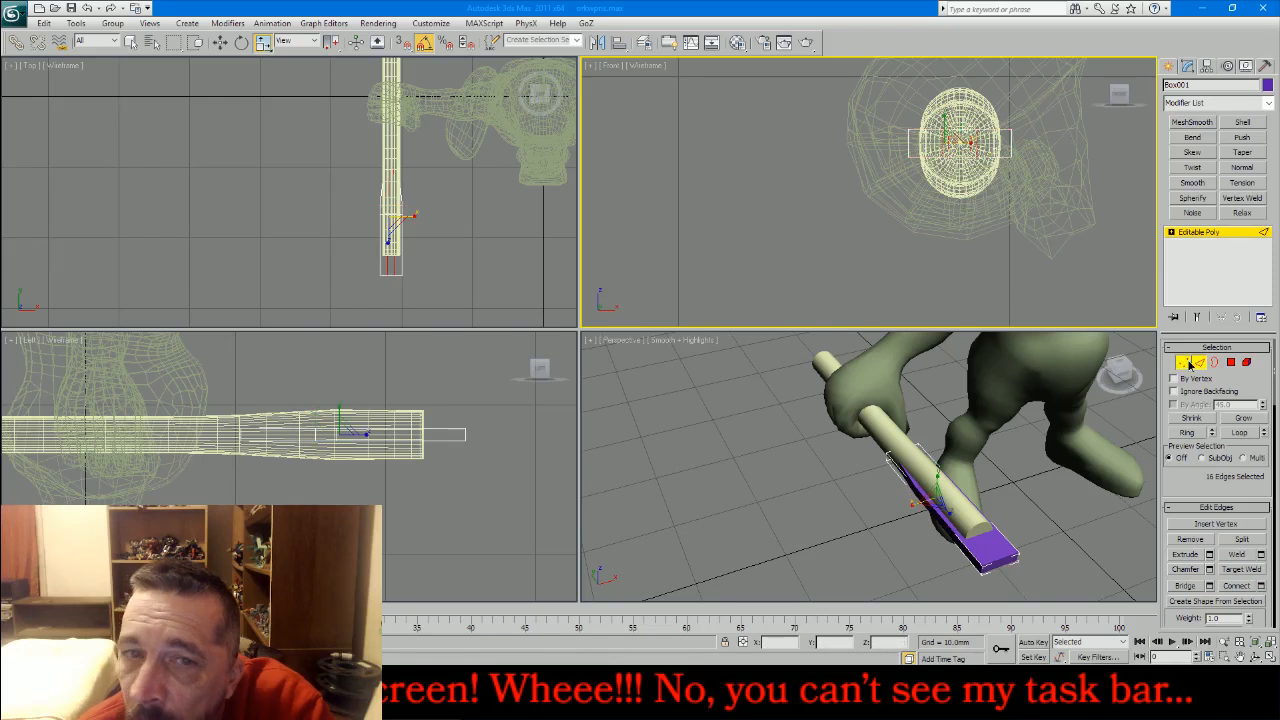
- Scale the box's middle columns of vertices taller around the handle, leaving out those at the narrow rear end, and deselect them
{"action": "left_click", "coordinate": [1184, 363]}
{"action": "left_click_drag", "start_coordinate": [978, 196], "coordinate": [988, 193]}
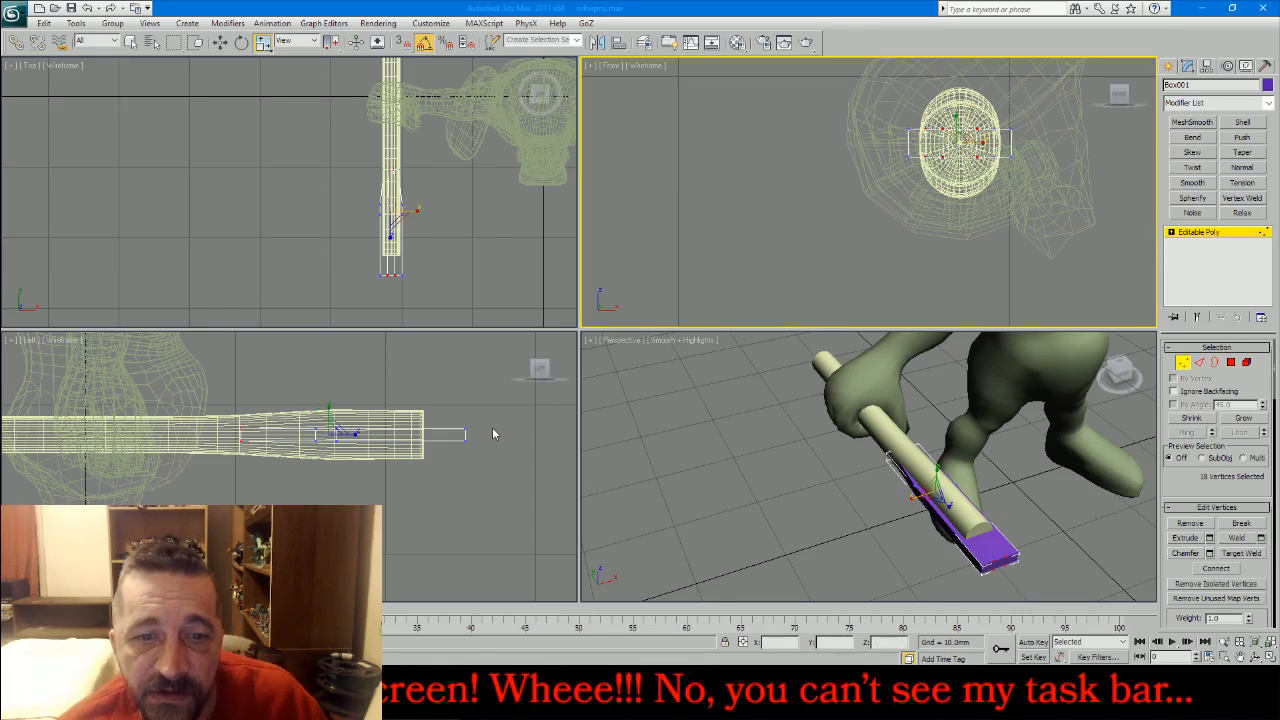
{"action": "left_click_drag", "start_coordinate": [212, 403], "coordinate": [253, 475], "text": "alt"}
{"action": "left_click_drag", "start_coordinate": [373, 406], "coordinate": [368, 329]}
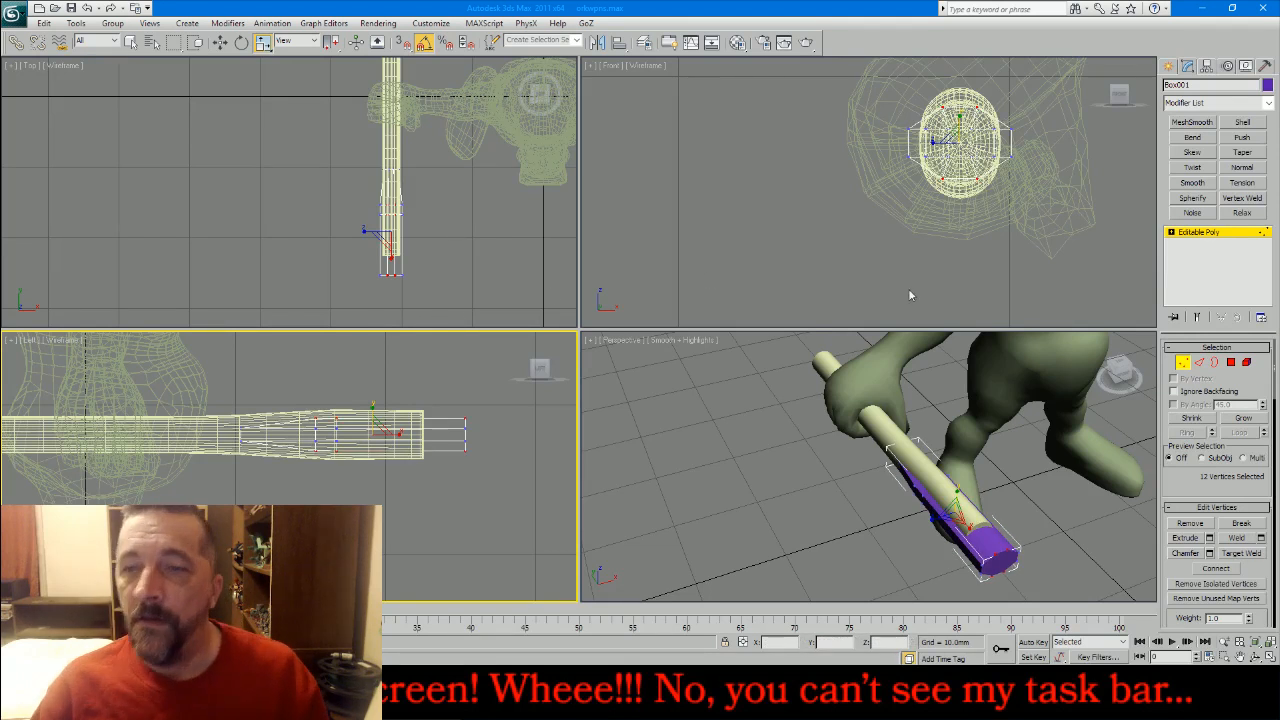
{"action": "left_click", "coordinate": [520, 266]}
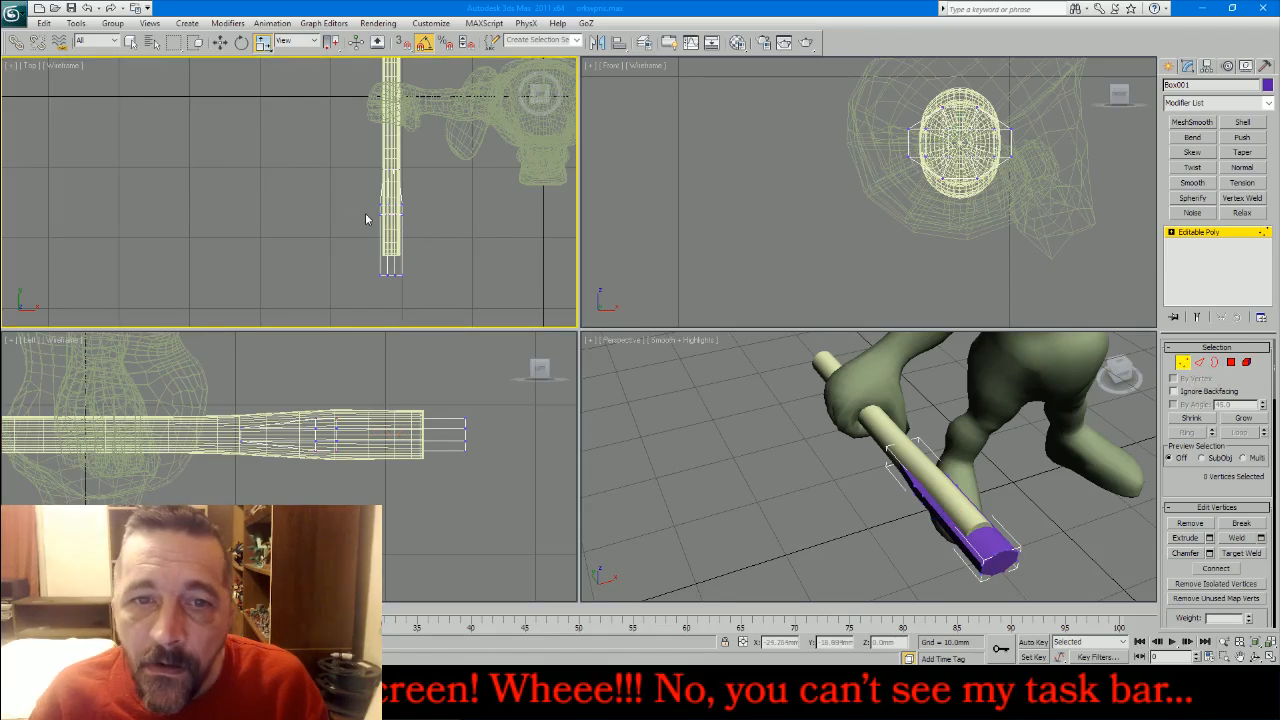
- Move the four vertices on one side of the box outward about 2.37 mm and pull two opposite vertices out into a spike
{"action": "left_click_drag", "start_coordinate": [363, 209], "coordinate": [385, 300]}
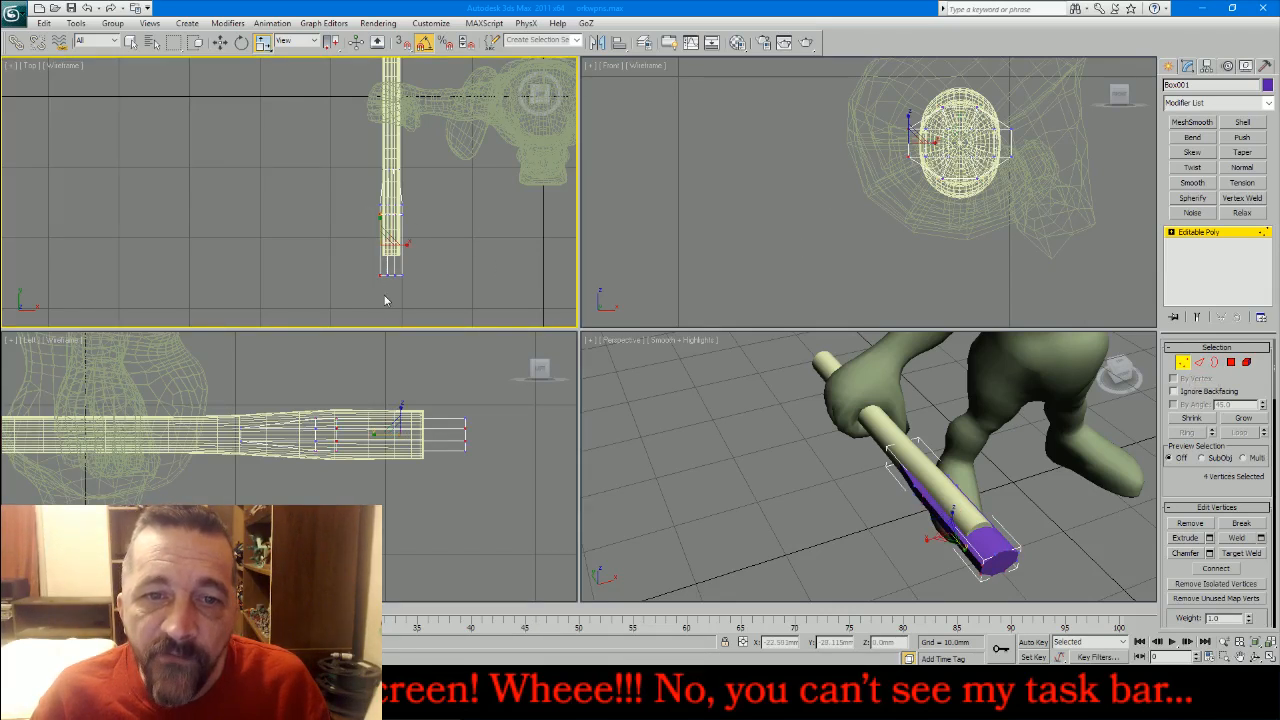
{"action": "key", "text": "w"}
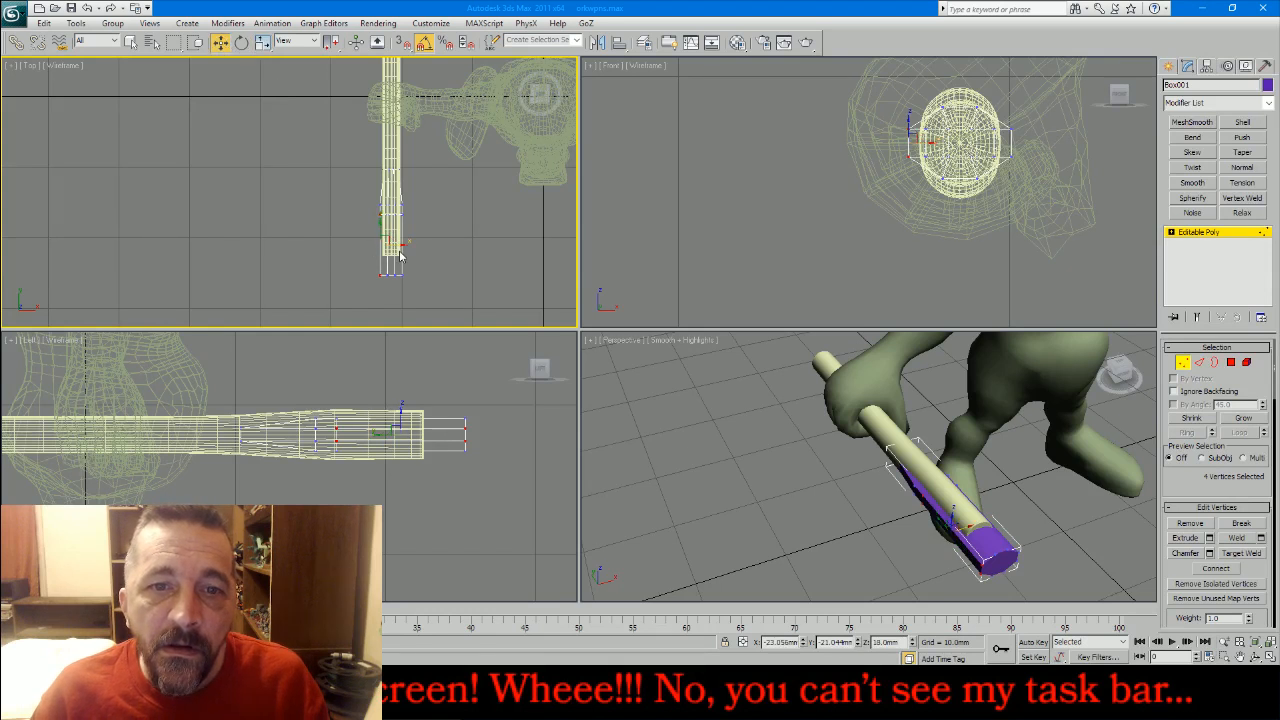
{"action": "left_click_drag", "start_coordinate": [398, 245], "coordinate": [382, 250]}
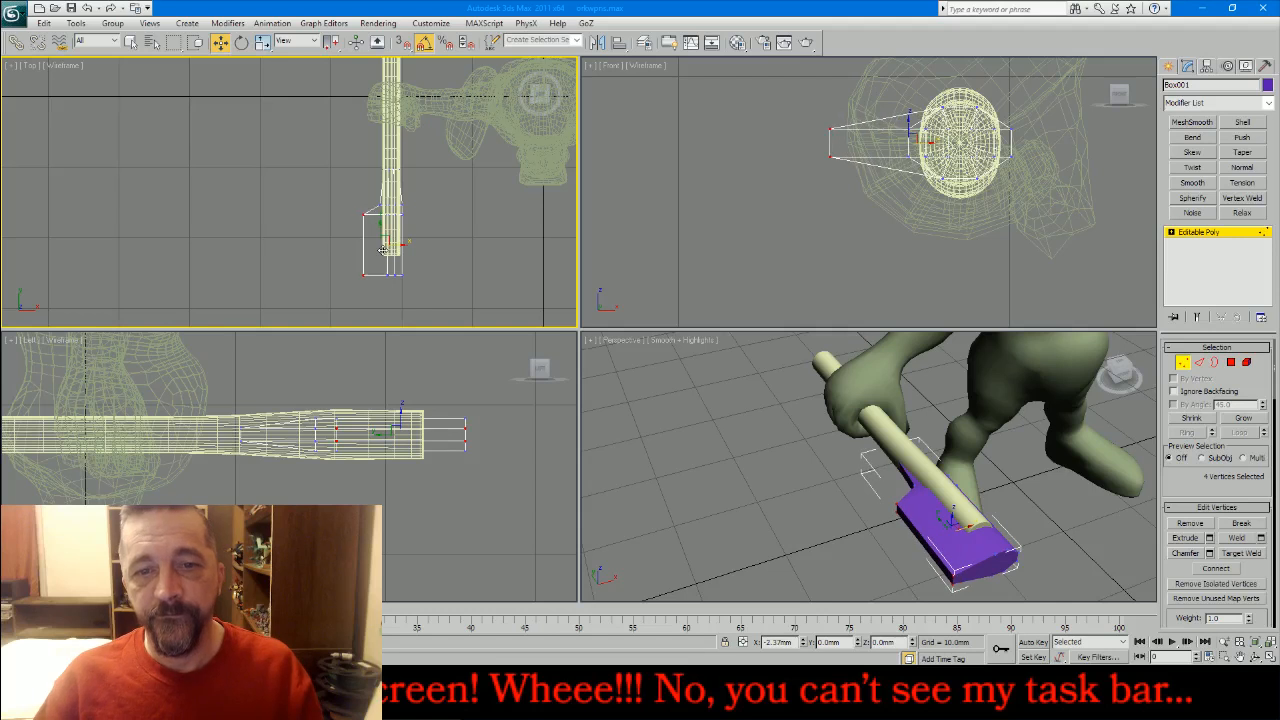
{"action": "left_click", "coordinate": [383, 250]}
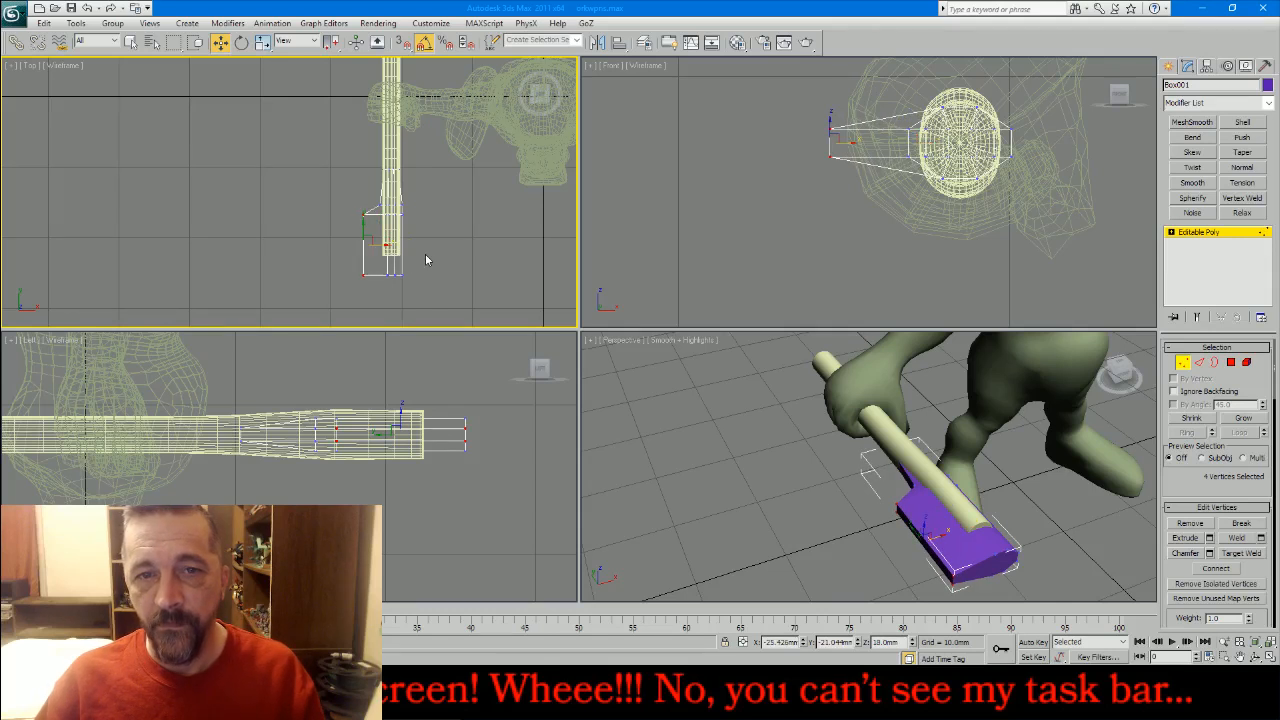
{"action": "mouse_move", "coordinate": [428, 256]}
{"action": "left_mouse_down"}
{"action": "mouse_move", "coordinate": [403, 300]}
{"action": "mouse_move", "coordinate": [430, 276]}
{"action": "mouse_move", "coordinate": [461, 274]}
{"action": "mouse_move", "coordinate": [443, 262]}
{"action": "mouse_move", "coordinate": [444, 221]}
{"action": "mouse_move", "coordinate": [453, 255]}
{"action": "left_mouse_up"}
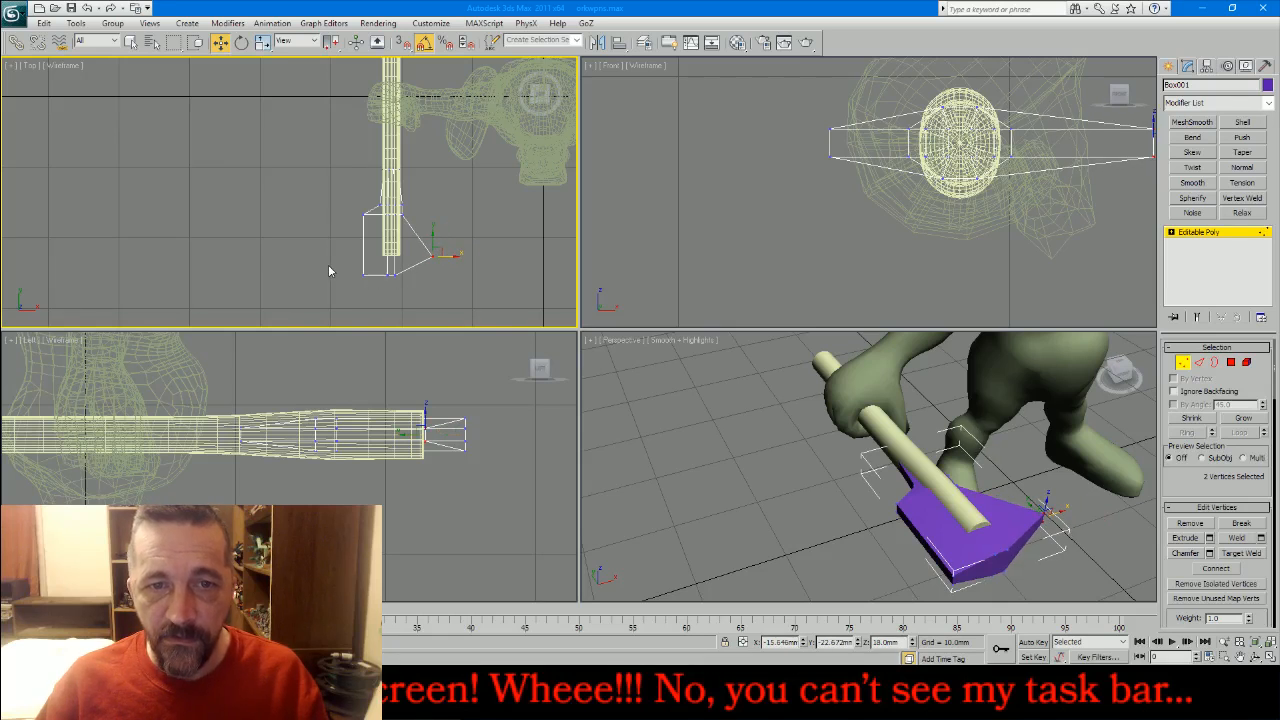
- Scale the four vertices on the head's flat side vertically so that this side becomes taller
{"action": "left_click_drag", "start_coordinate": [375, 303], "coordinate": [350, 258]}
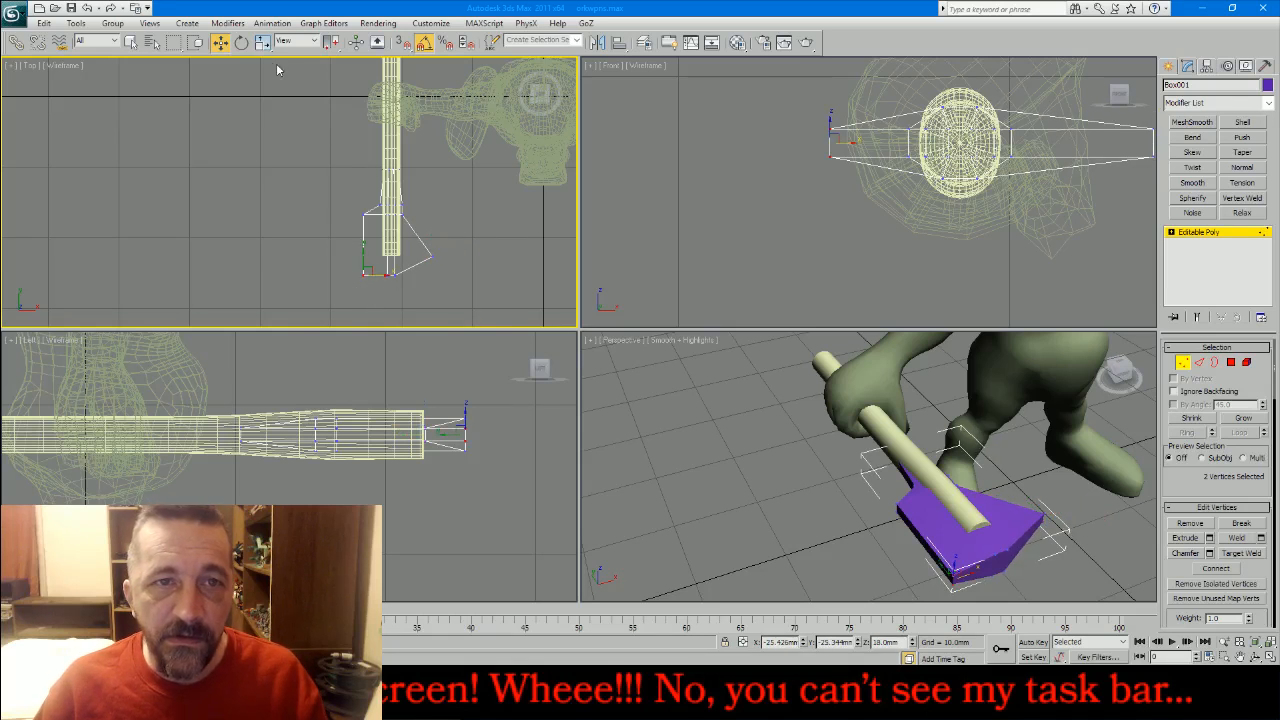
{"action": "left_click_drag", "start_coordinate": [336, 182], "coordinate": [372, 238]}
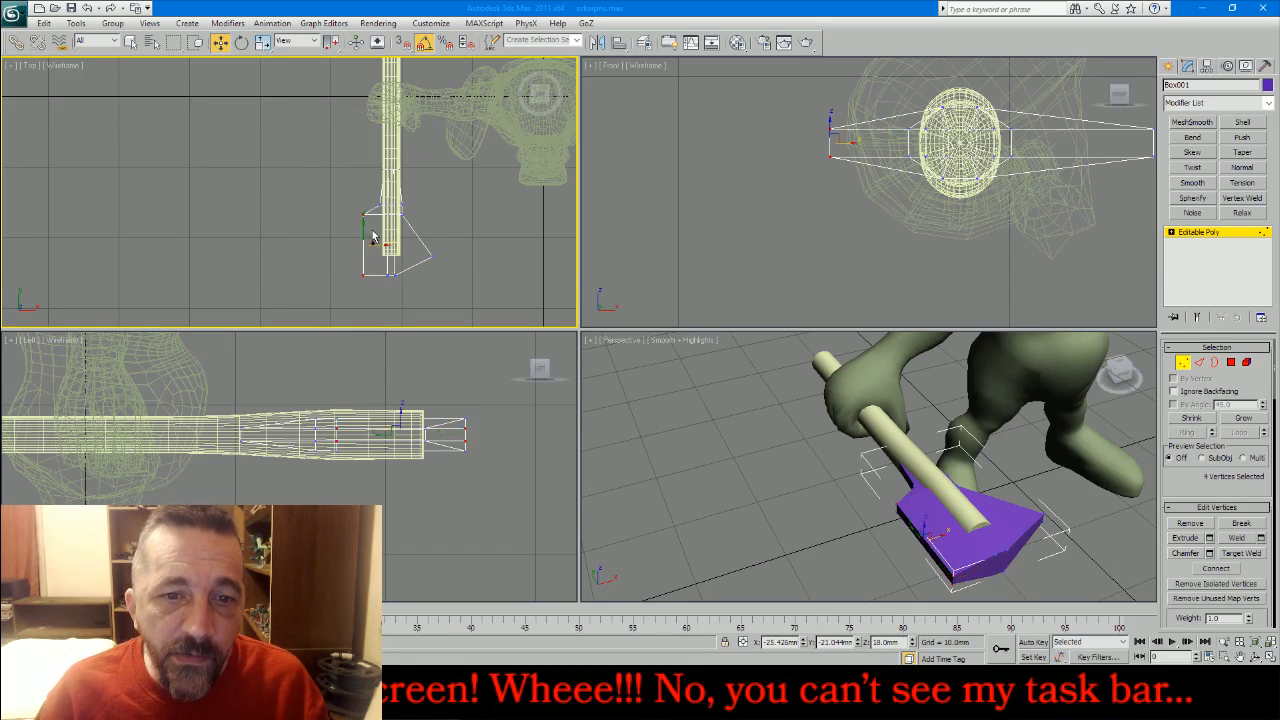
{"action": "left_click", "coordinate": [262, 41]}
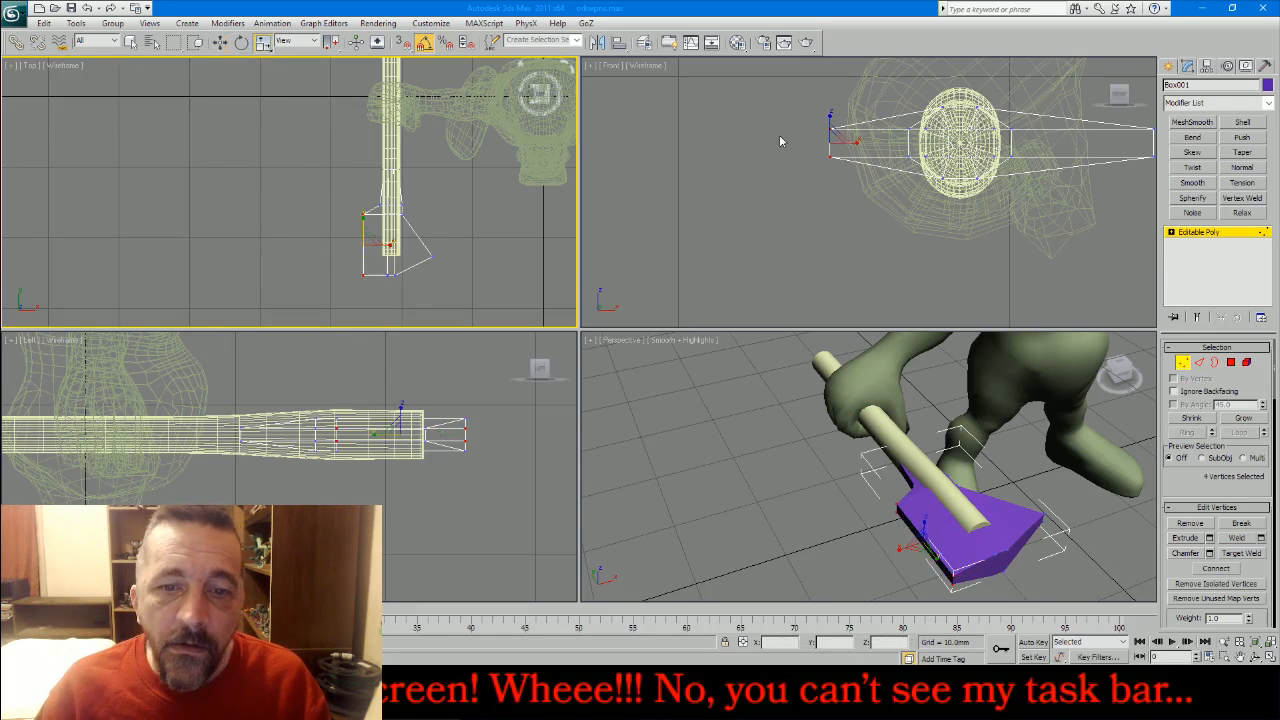
{"action": "left_click", "coordinate": [853, 141]}
{"action": "left_click_drag", "start_coordinate": [853, 141], "coordinate": [821, 1]}
{"action": "key", "text": "ctrl+z"}
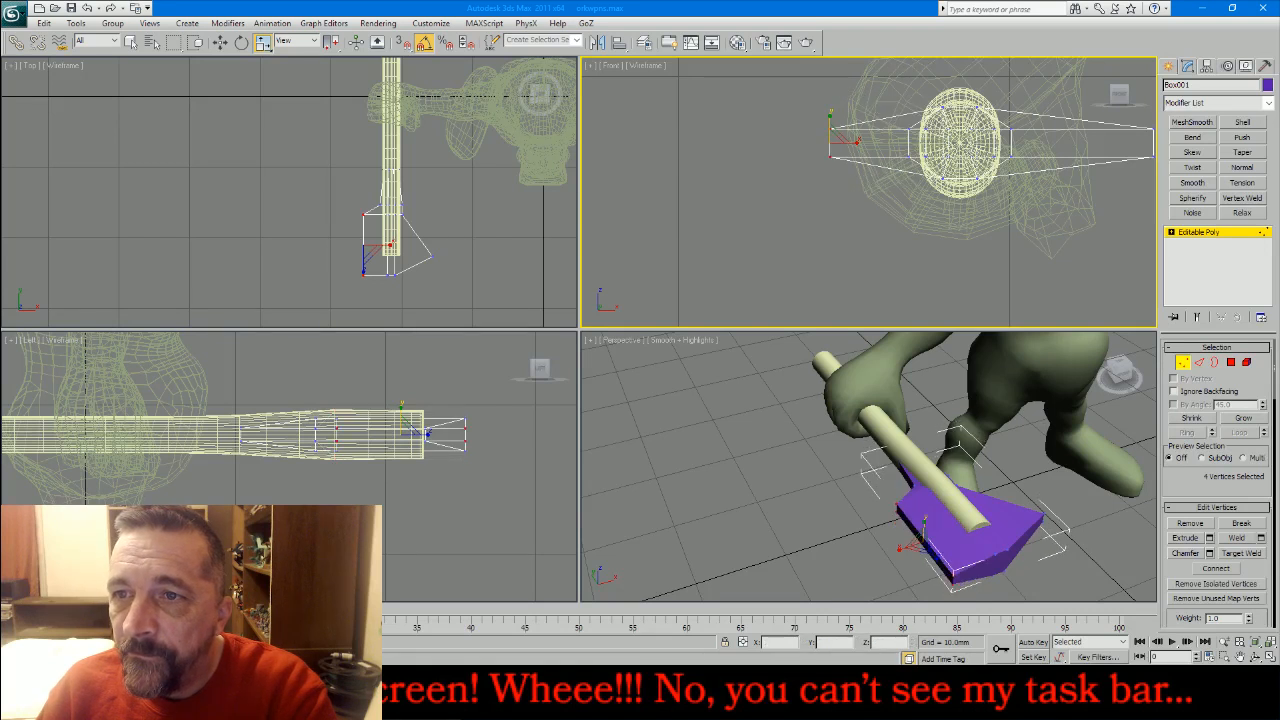
{"action": "left_click", "coordinate": [699, 478]}
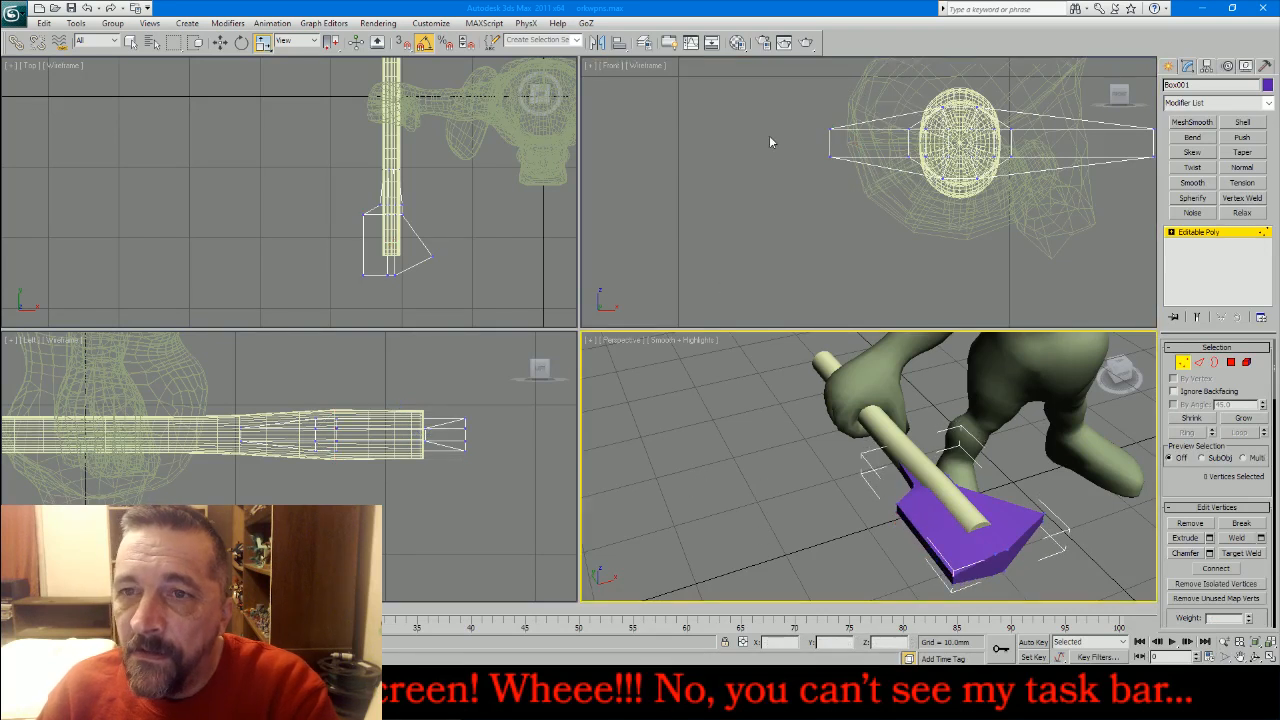
{"action": "left_click_drag", "start_coordinate": [814, 125], "coordinate": [851, 190]}
{"action": "left_click_drag", "start_coordinate": [830, 115], "coordinate": [829, 692]}
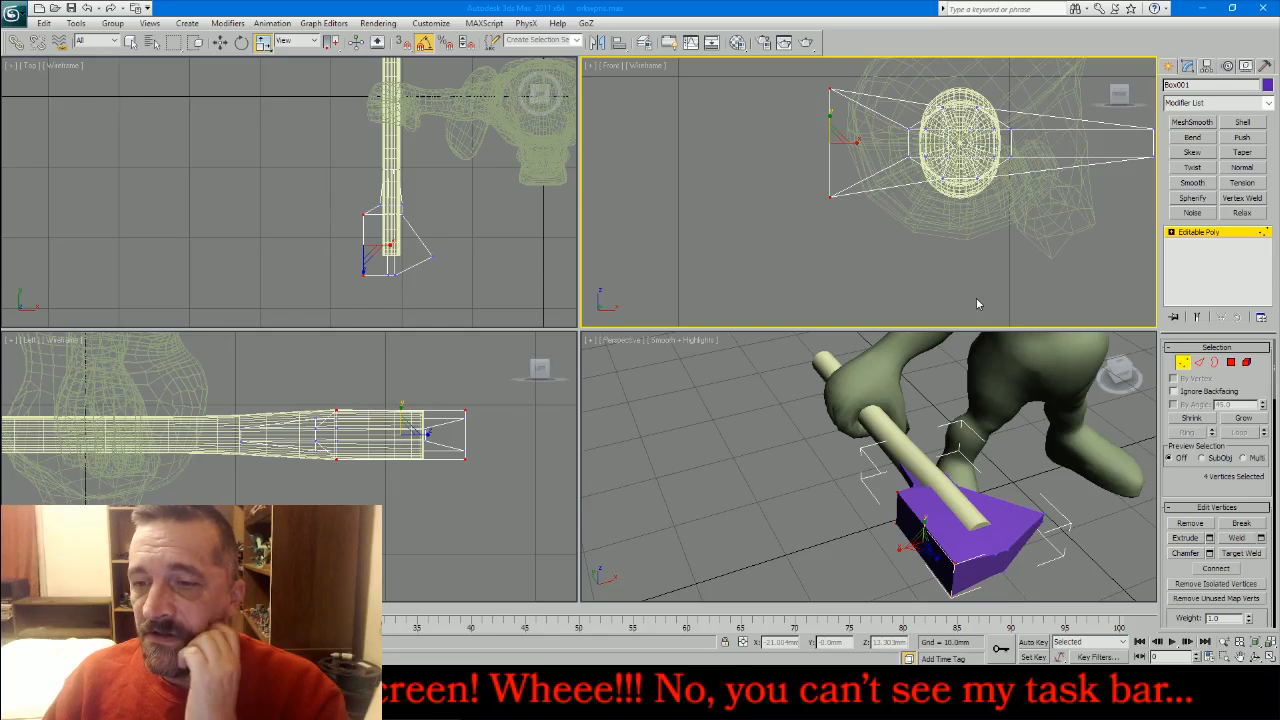
- Extrude the polygon on the head's flat side outward by 4.311 mm
{"action": "left_click", "coordinate": [1231, 362]}
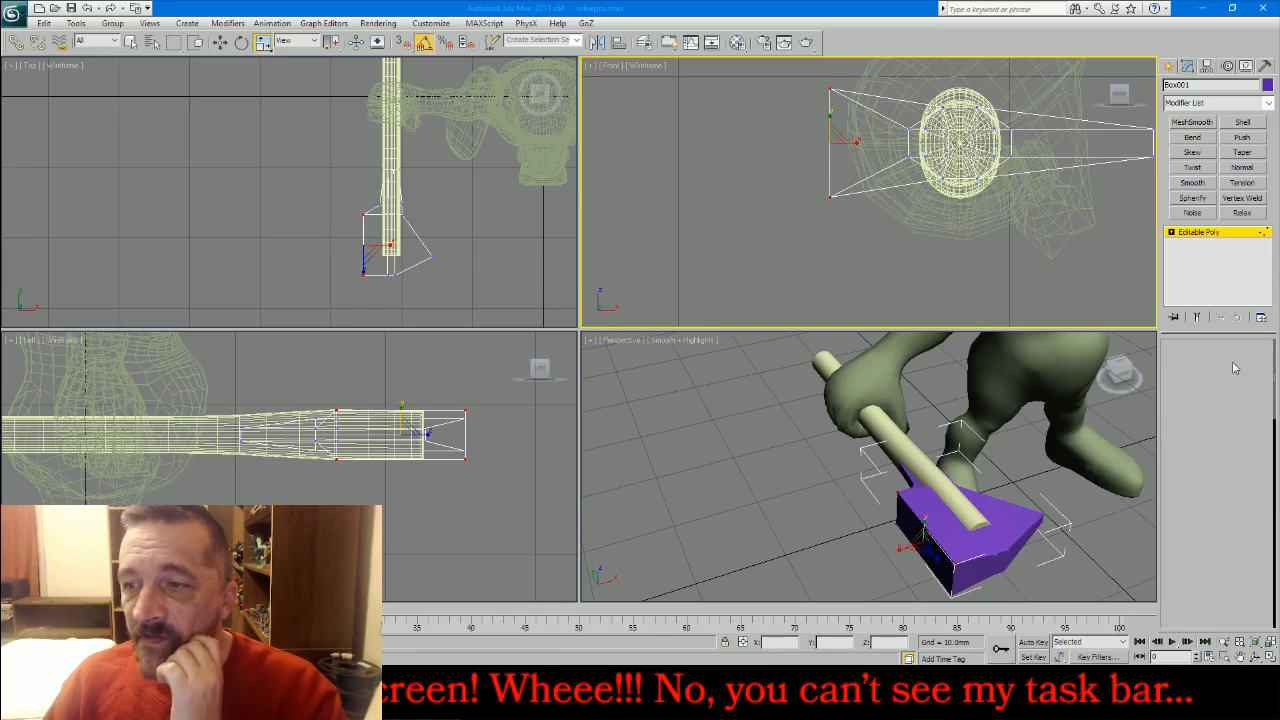
{"action": "left_click", "coordinate": [413, 433]}
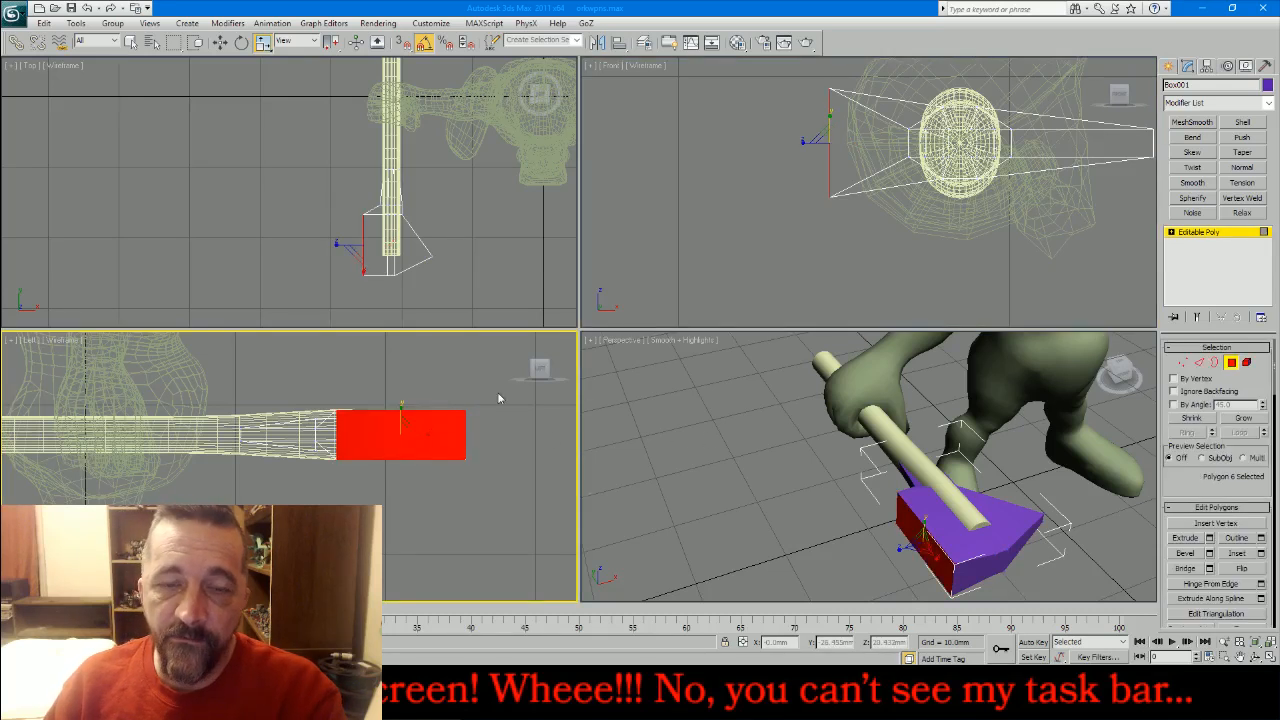
{"action": "left_click", "coordinate": [1209, 538]}
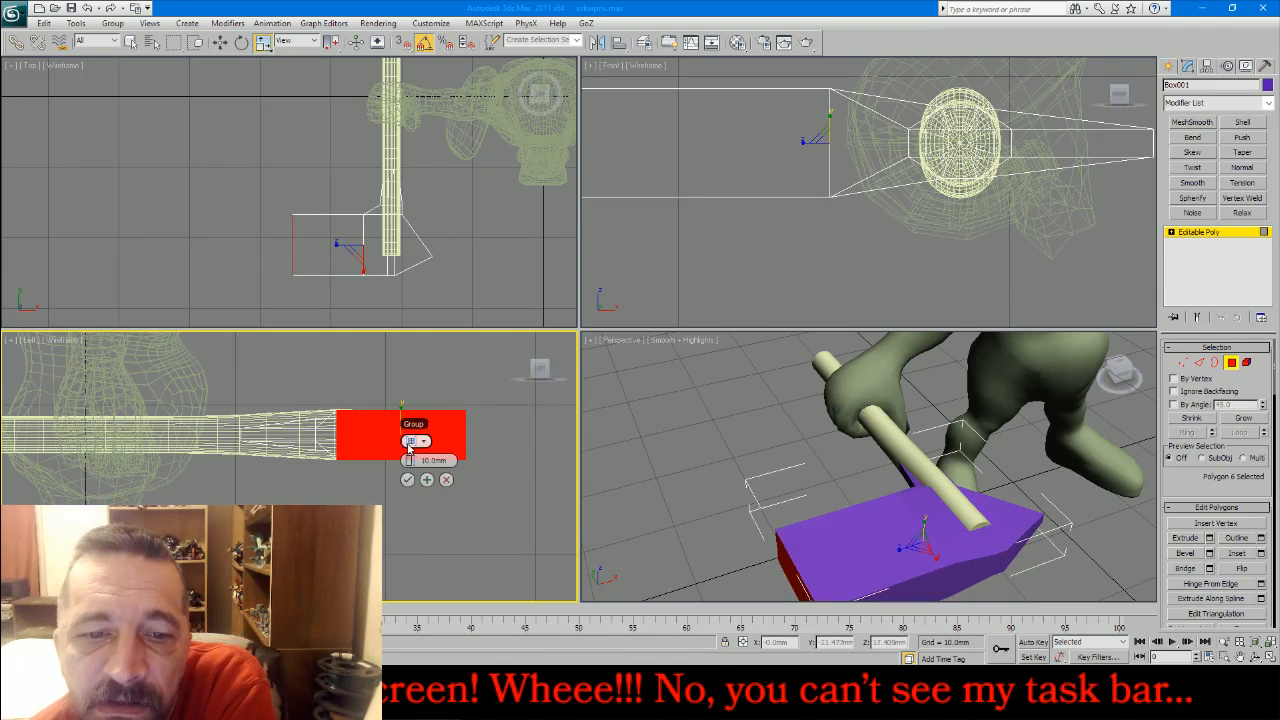
{"action": "left_click_drag", "start_coordinate": [408, 460], "coordinate": [329, 477]}
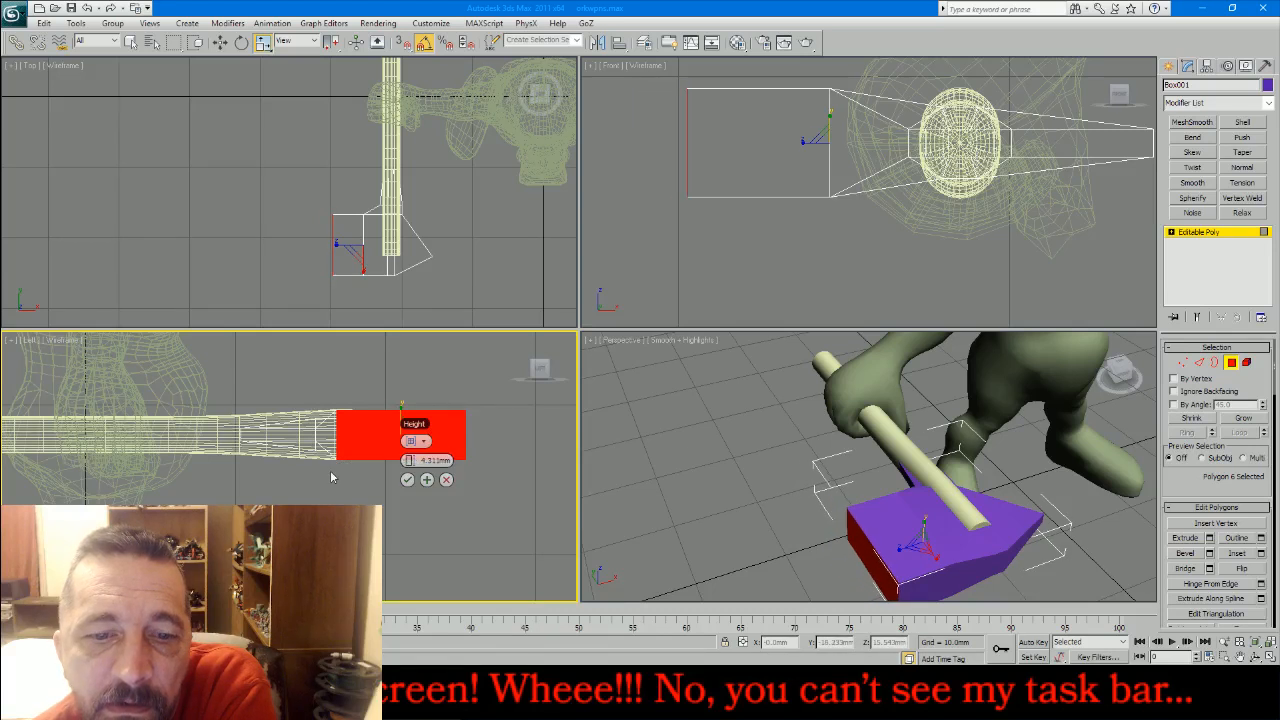
{"action": "left_click", "coordinate": [407, 480]}
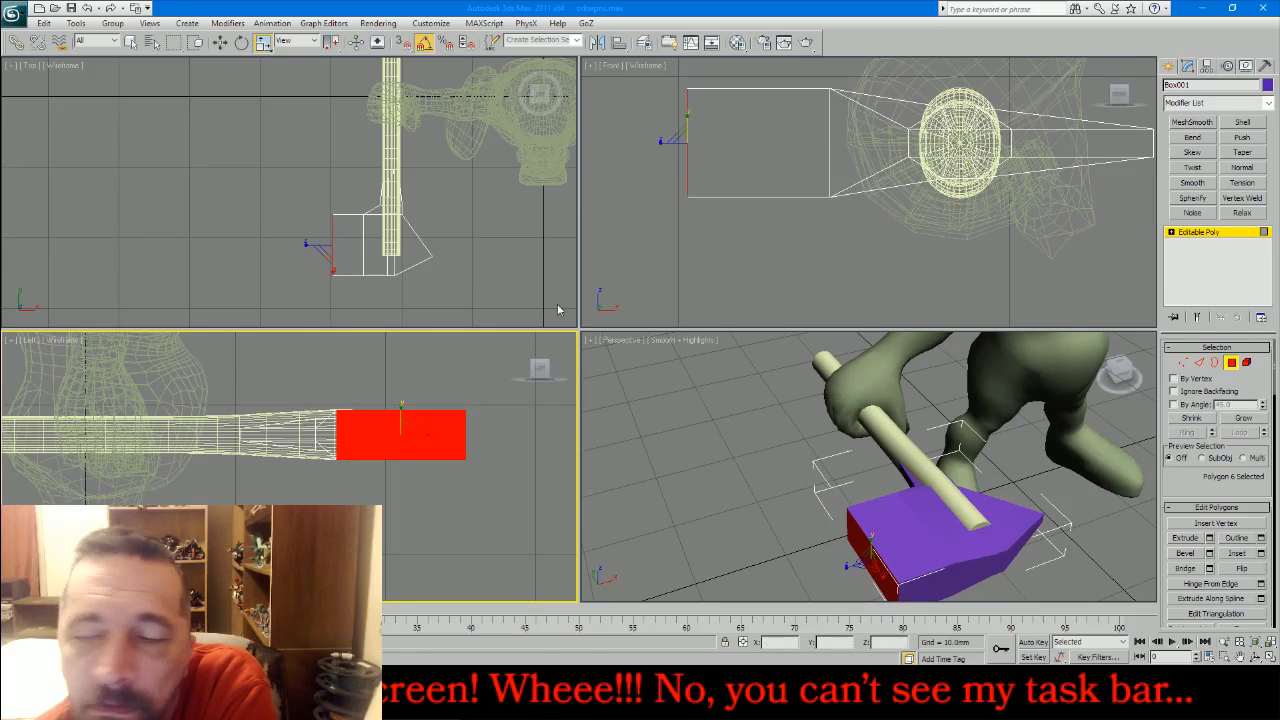
- Select the edges running along the head's length on both sides of the handle and connect them with 2 segments
{"action": "left_click", "coordinate": [1199, 362]}
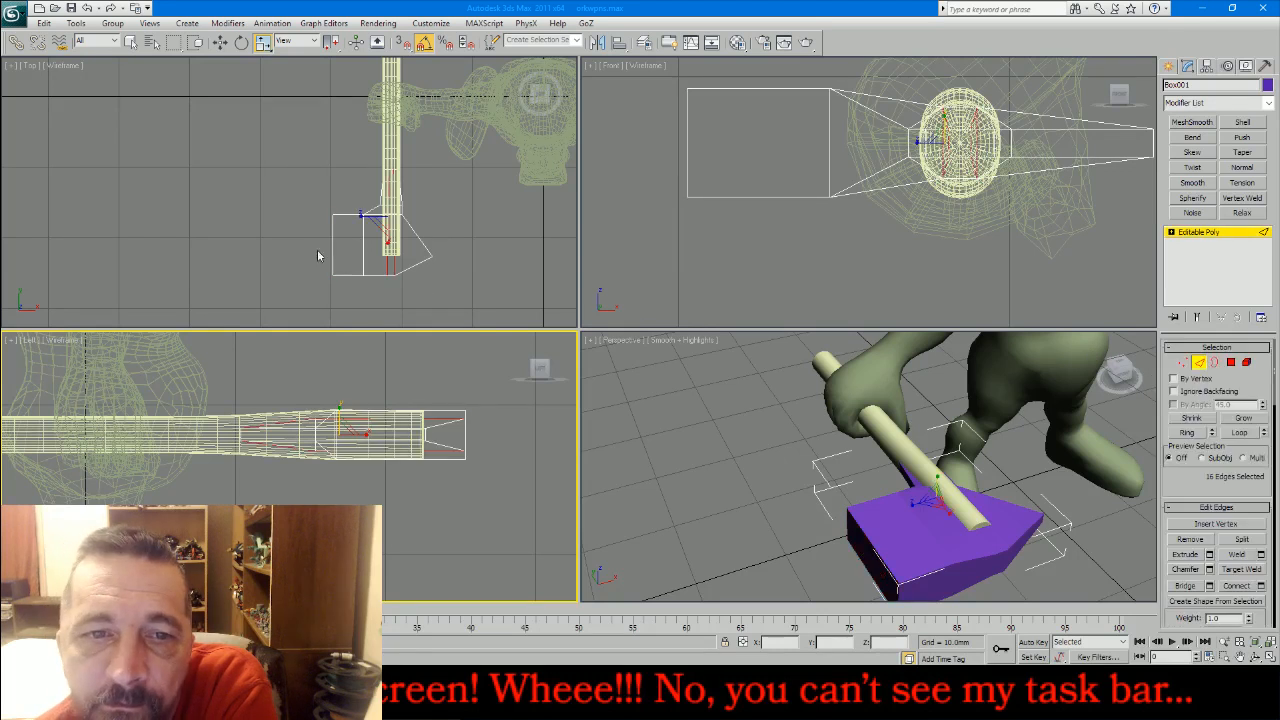
{"action": "left_click_drag", "start_coordinate": [290, 237], "coordinate": [440, 251]}
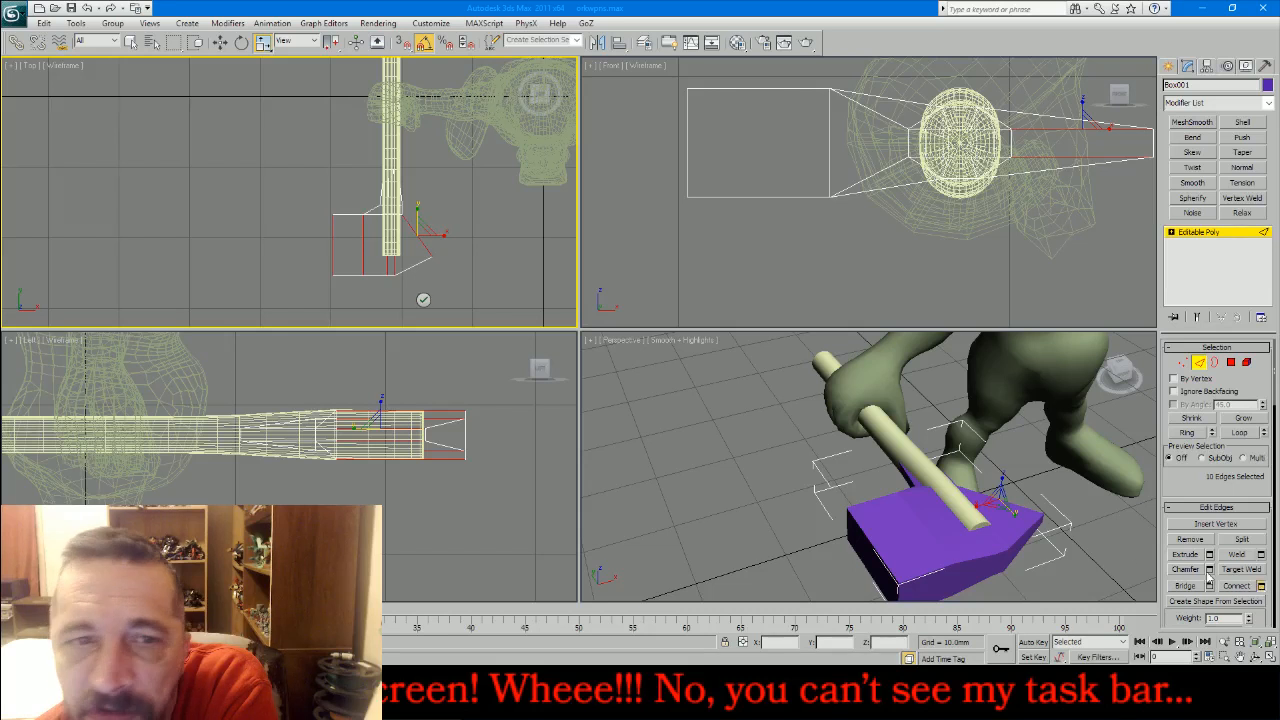
{"action": "left_click", "coordinate": [1260, 586]}
{"action": "left_click", "coordinate": [425, 300]}
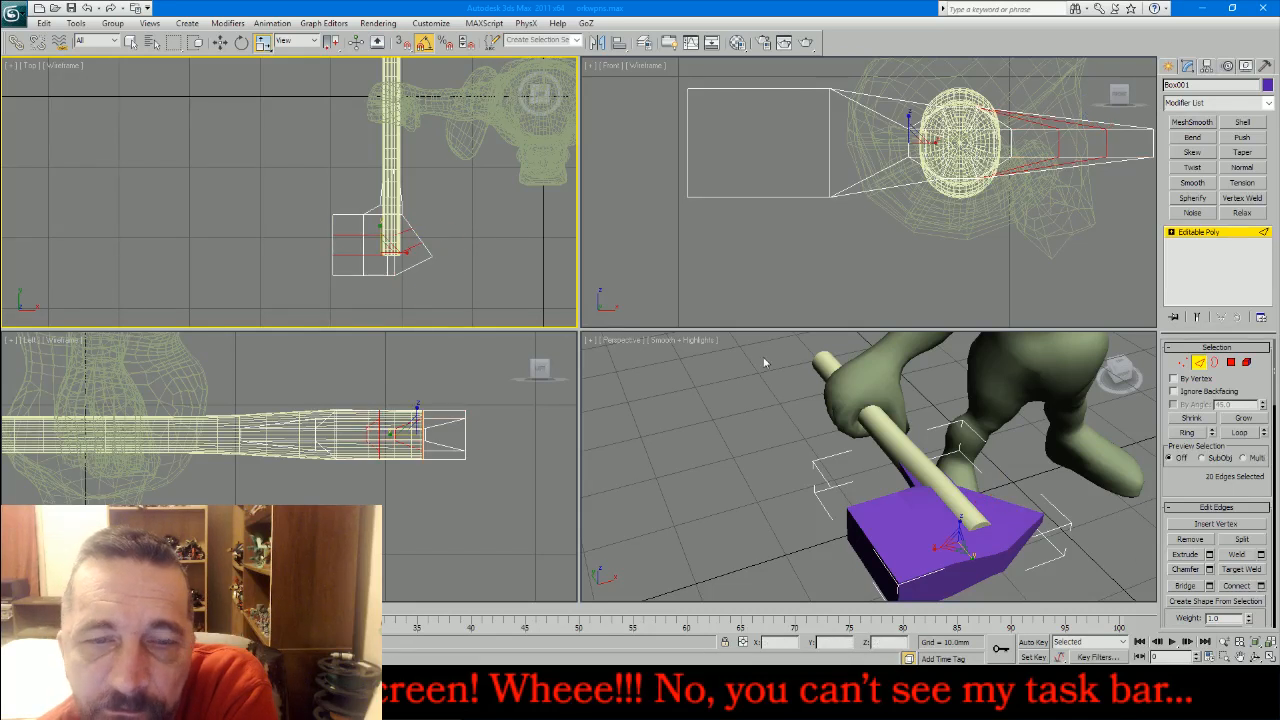
- Scale the eight vertices at the blade's outer edge to 148% along Y to flare the blade
{"action": "left_click", "coordinate": [1183, 362]}
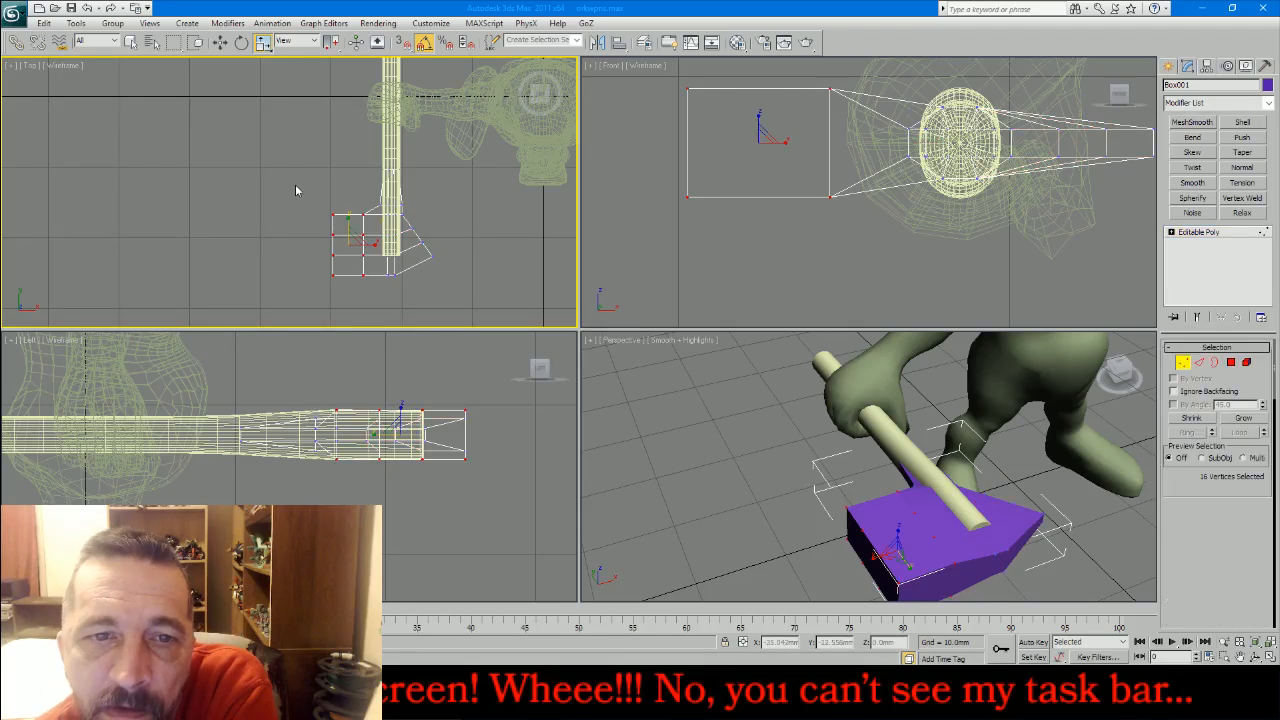
{"action": "left_click_drag", "start_coordinate": [303, 197], "coordinate": [360, 292]}
{"action": "left_click_drag", "start_coordinate": [333, 219], "coordinate": [330, 196]}
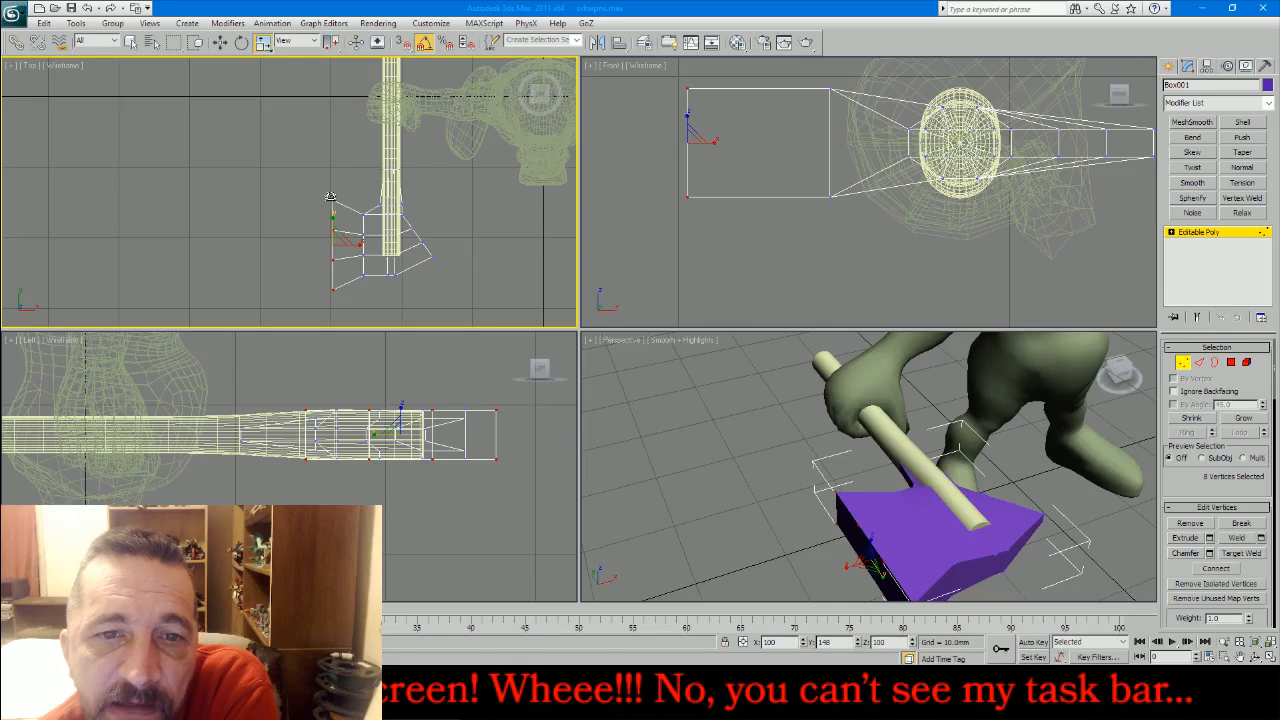
- Try bending the blade's outer vertices with a Bend modifier at an angle of -38.5, and remove the modifier
{"action": "left_click", "coordinate": [1192, 137]}
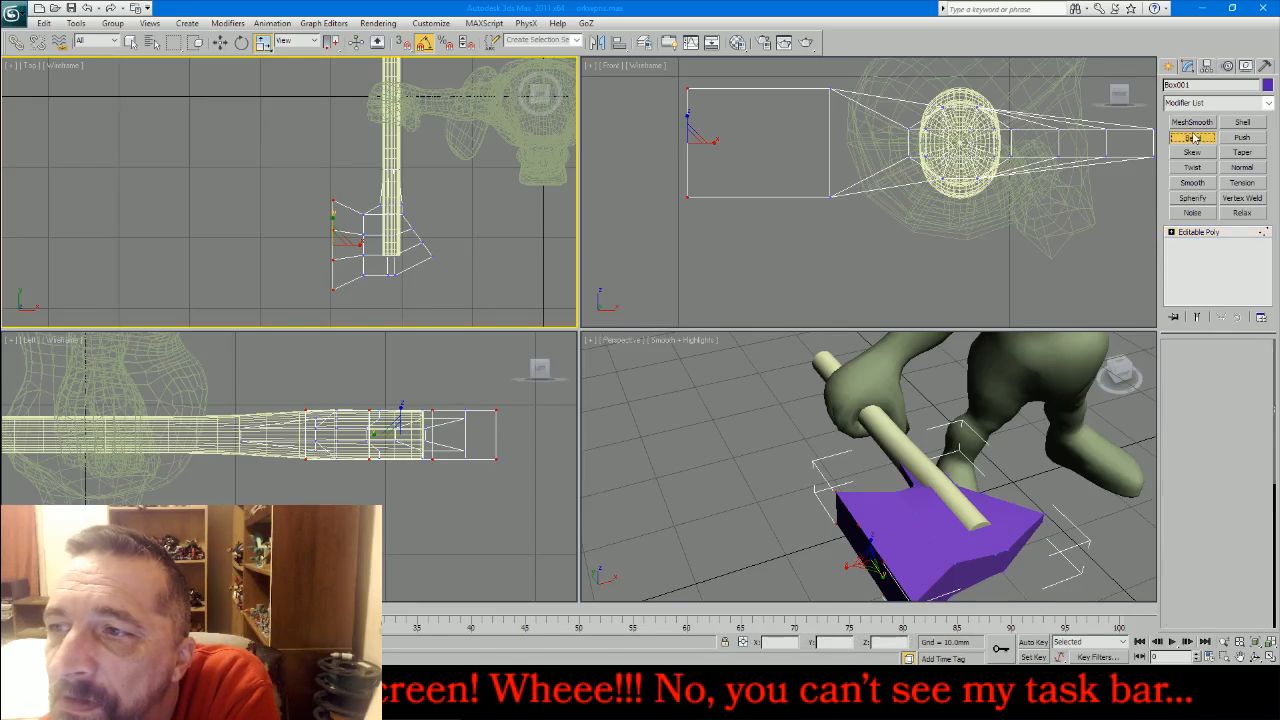
{"action": "left_click_drag", "start_coordinate": [1254, 372], "coordinate": [1251, 420]}
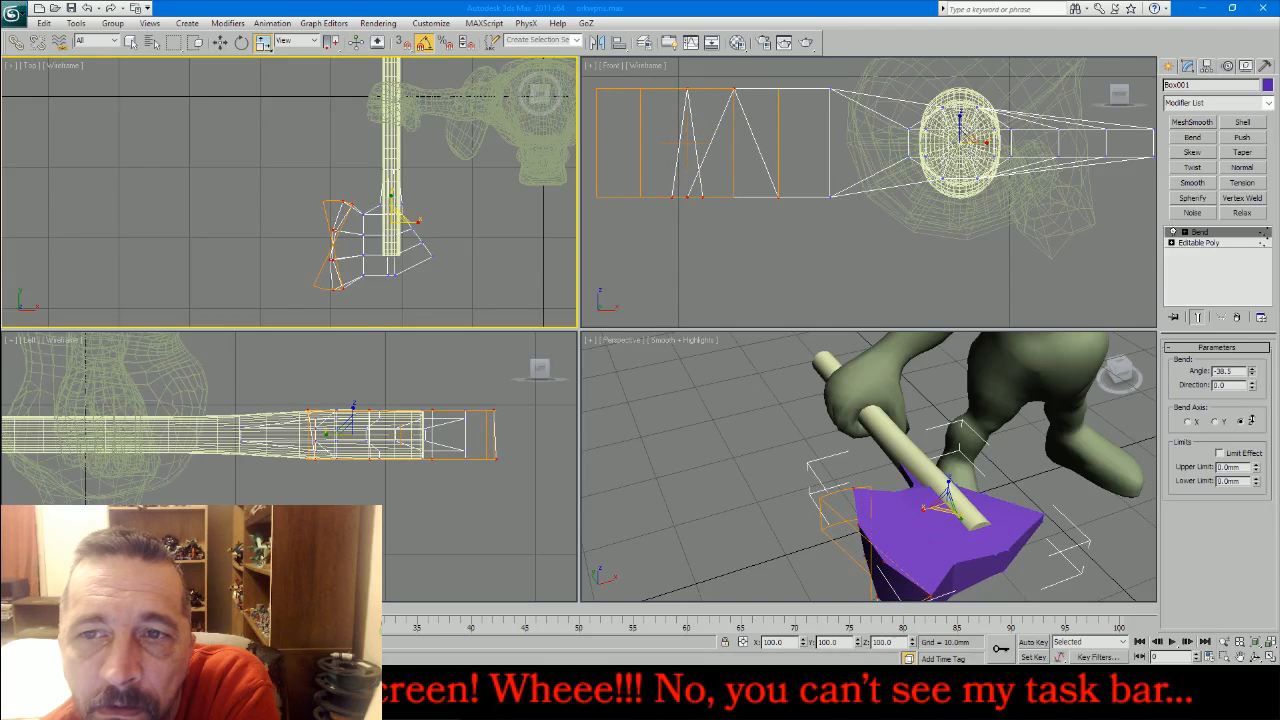
{"action": "left_click", "coordinate": [1238, 317]}
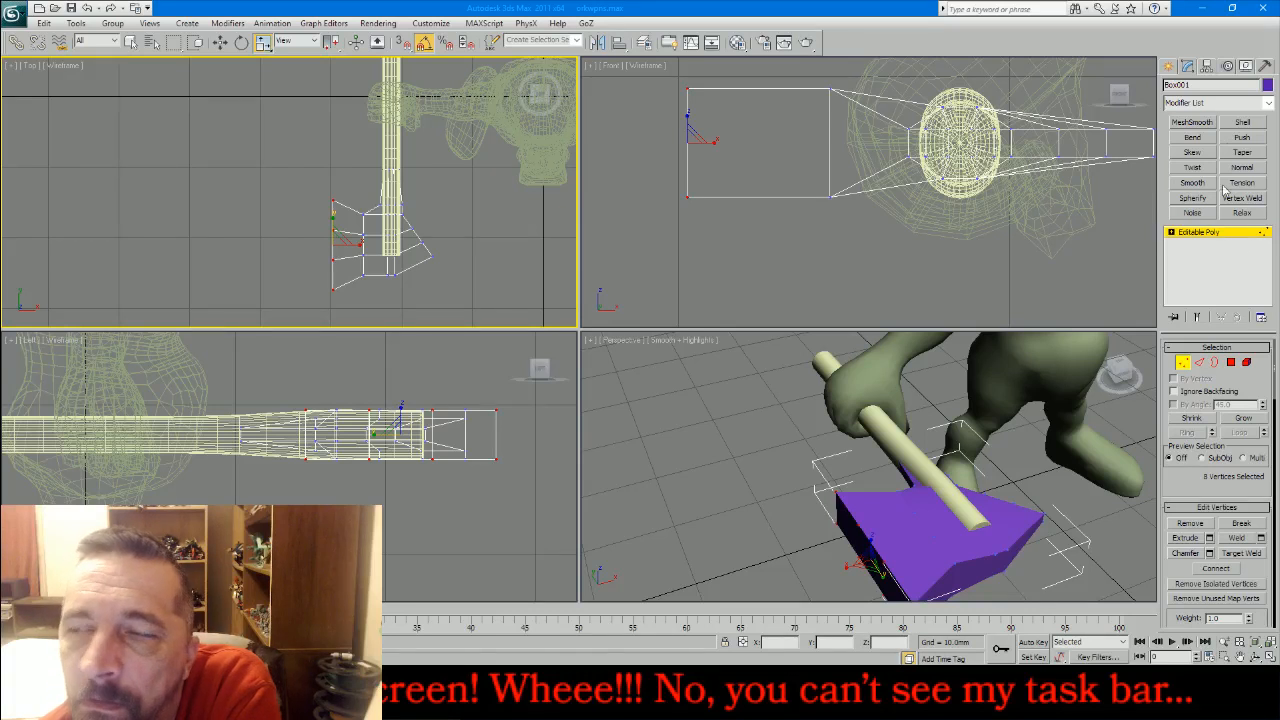
- Reset the head's transforms with Reset XForm and collapse its modifier stack to an editable poly
{"action": "left_click", "coordinate": [1247, 234]}
{"action": "left_click", "coordinate": [1264, 67]}
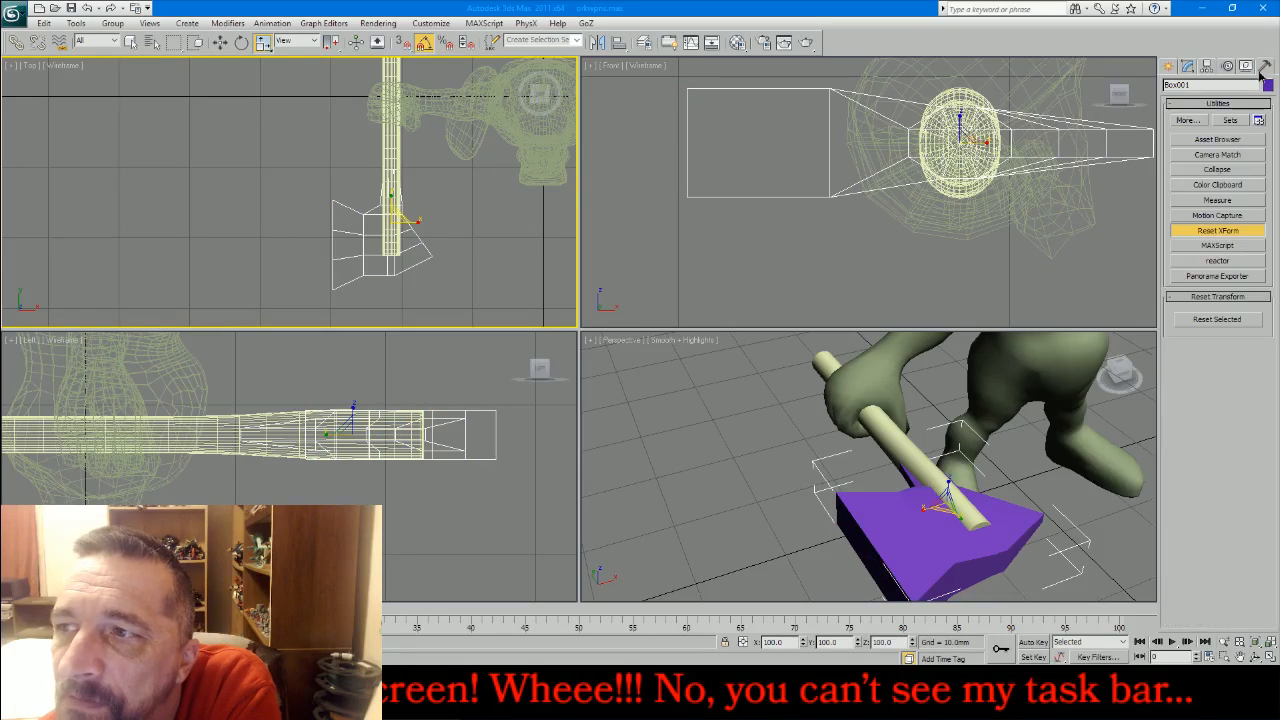
{"action": "left_click", "coordinate": [1217, 318]}
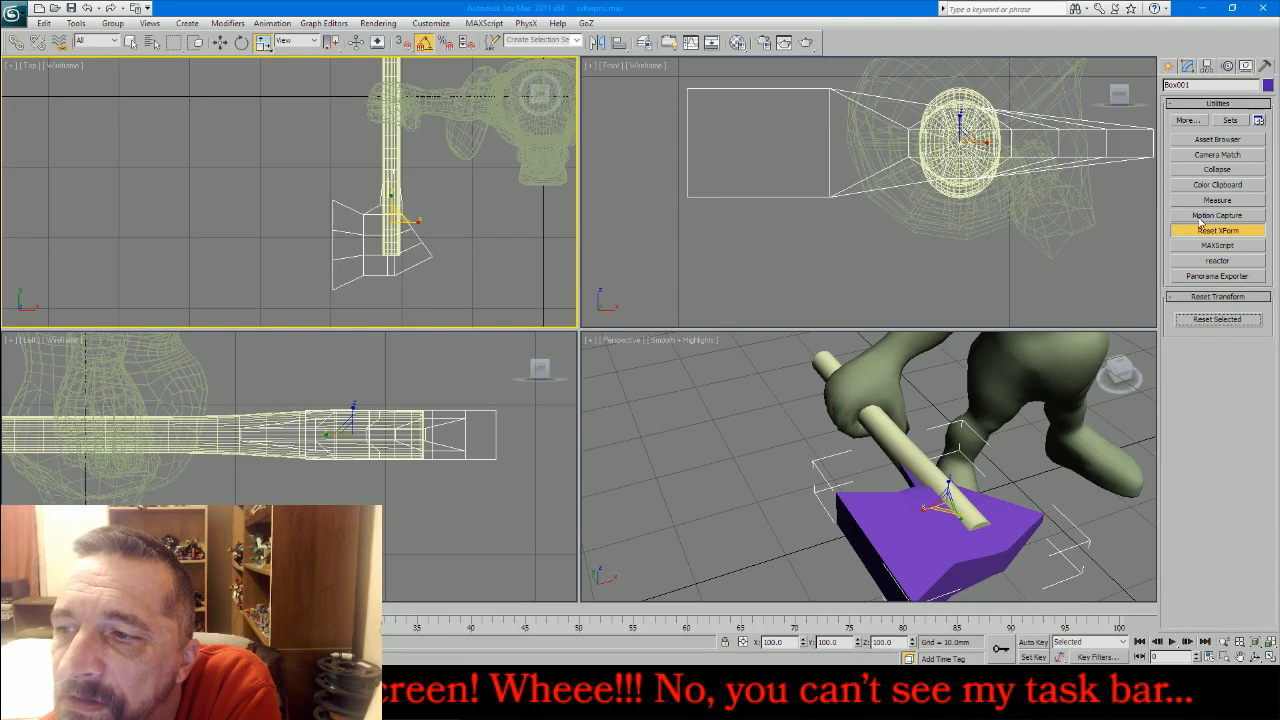
{"action": "left_click", "coordinate": [1187, 66]}
{"action": "right_click", "coordinate": [1243, 242]}
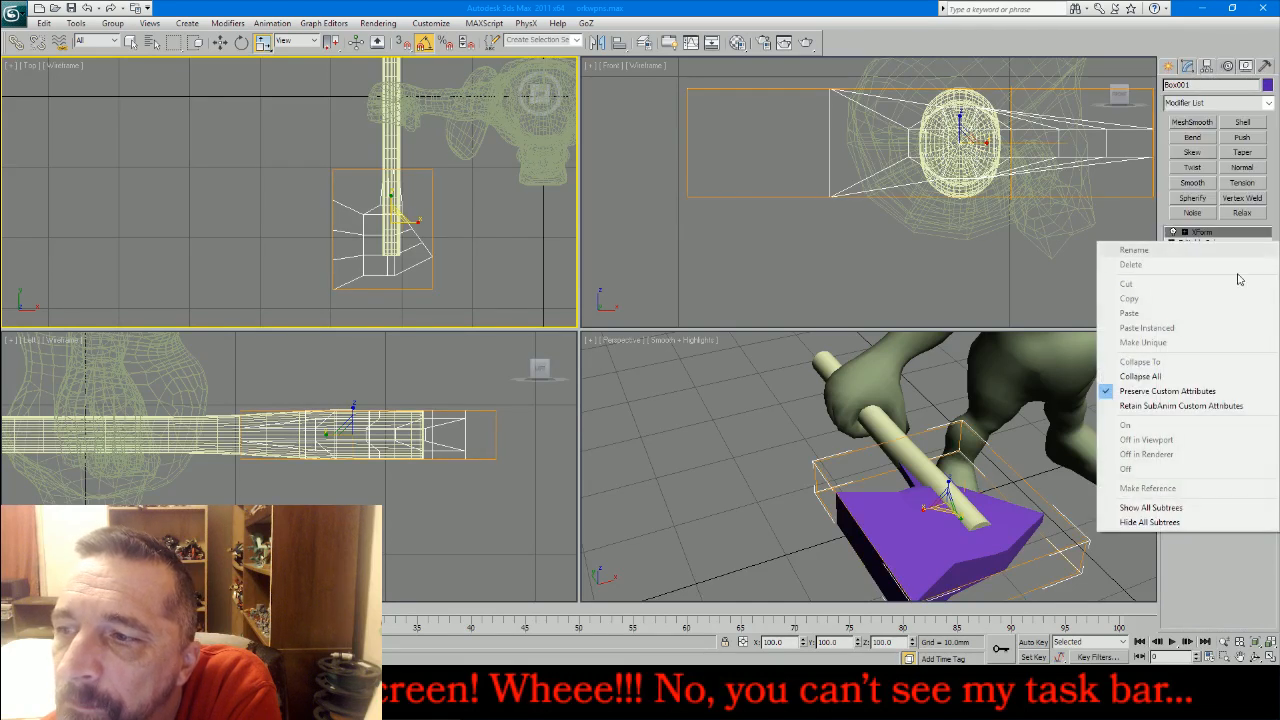
{"action": "left_click", "coordinate": [1208, 374]}
- Move the two vertices at the head's grip end, on the blade side of the handle, outward to about -23.6 mm in X
{"action": "middle_click_drag", "start_coordinate": [975, 470], "coordinate": [952, 405], "text": "alt"}
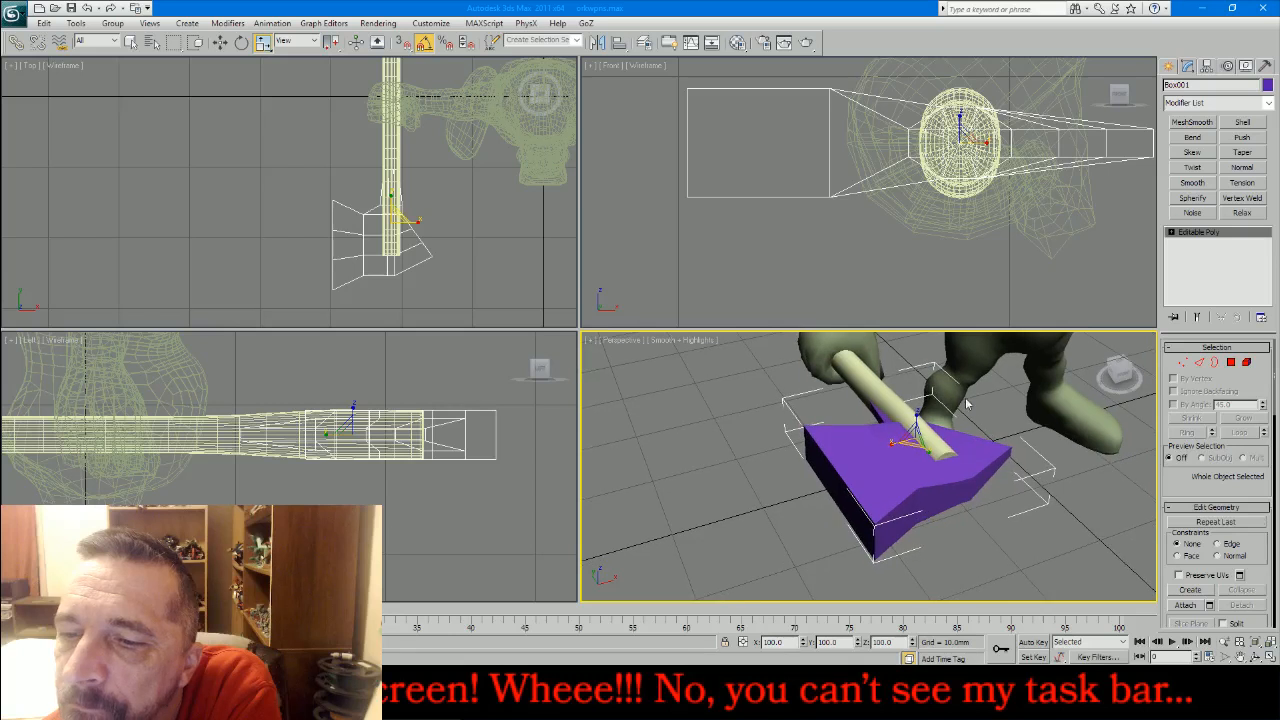
{"action": "left_click", "coordinate": [1182, 362]}
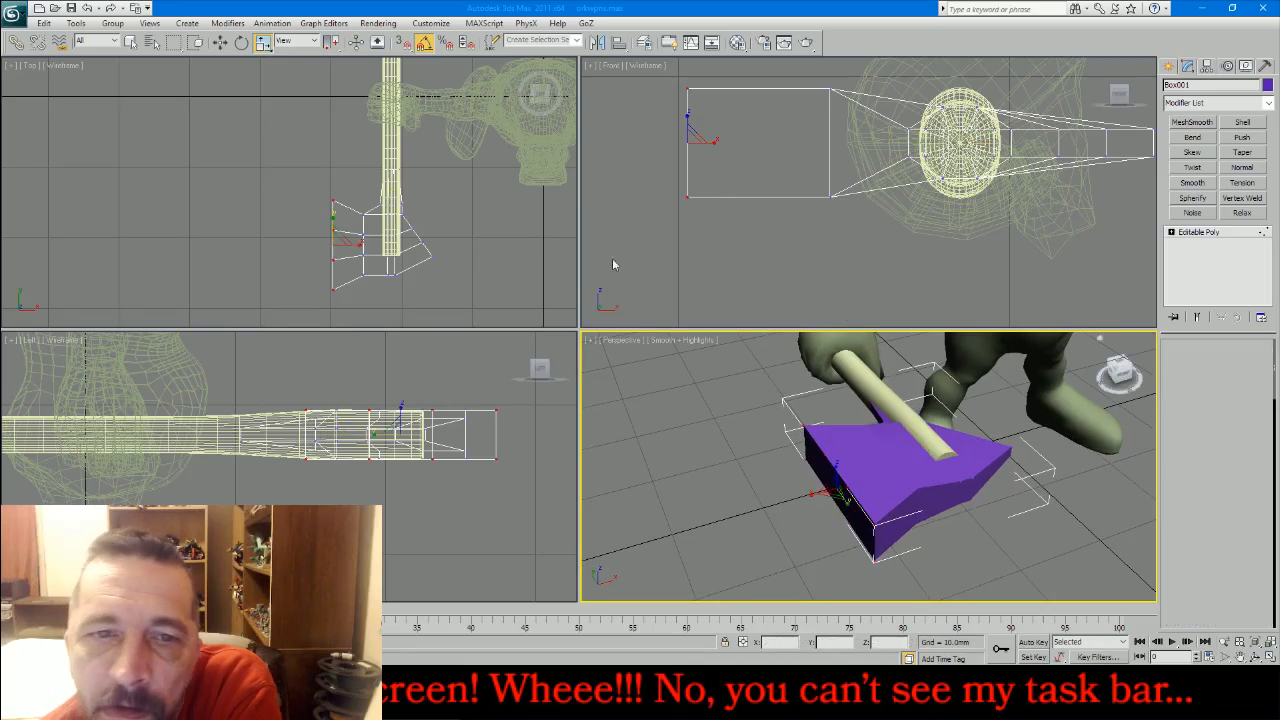
{"action": "left_click_drag", "start_coordinate": [352, 191], "coordinate": [387, 226]}
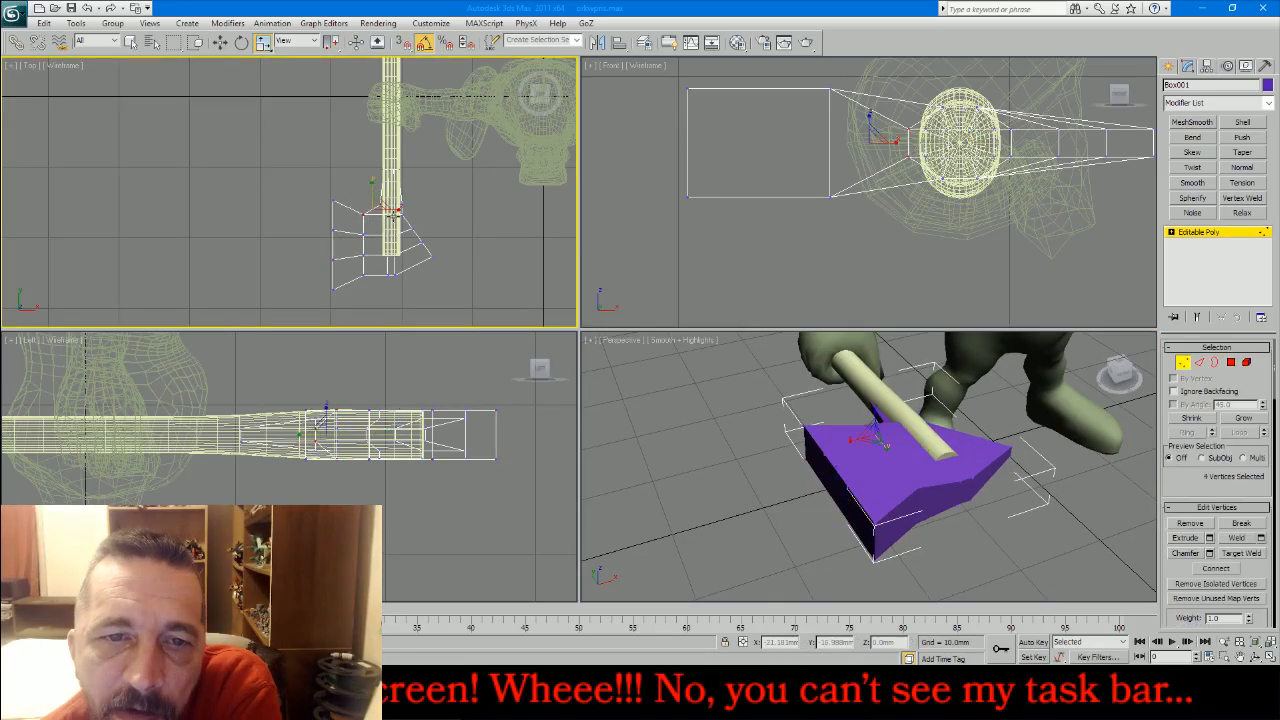
{"action": "left_click", "coordinate": [458, 173]}
{"action": "scroll", "coordinate": [400, 206], "scroll_direction": "up", "scroll_amount": 3}
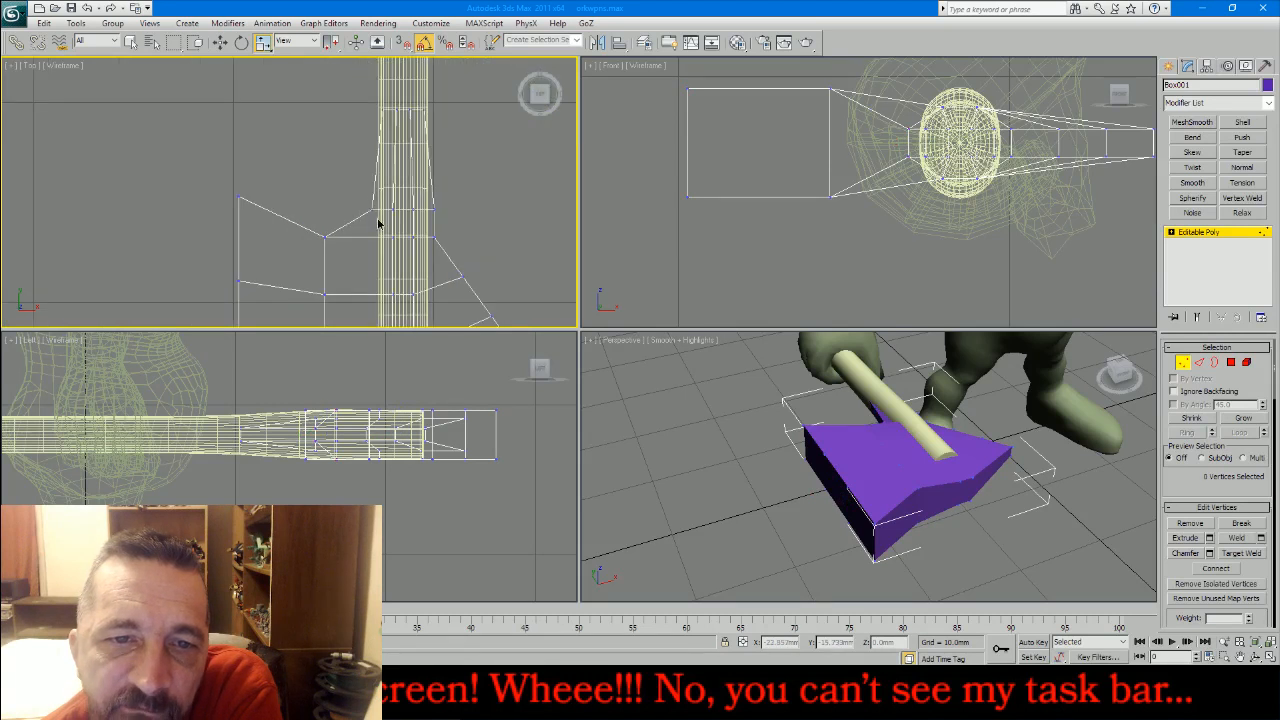
{"action": "left_click", "coordinate": [379, 218]}
{"action": "key", "text": "w"}
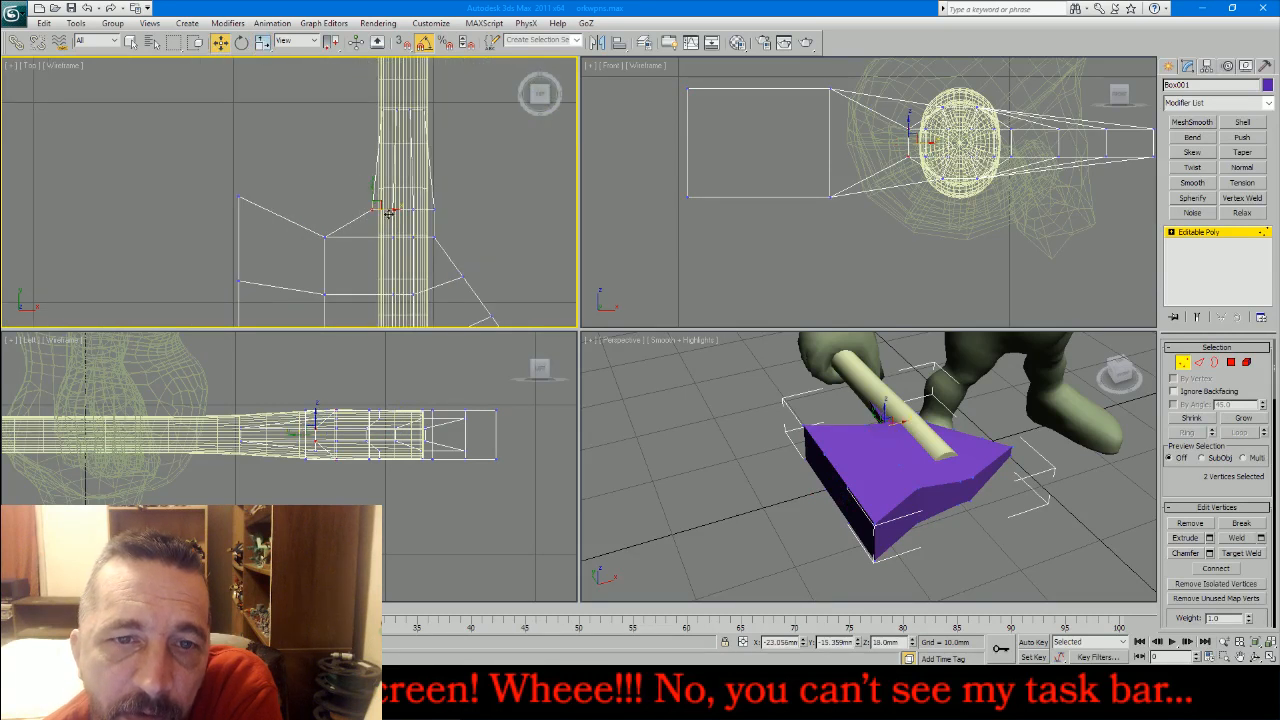
{"action": "left_click_drag", "start_coordinate": [390, 210], "coordinate": [367, 211]}
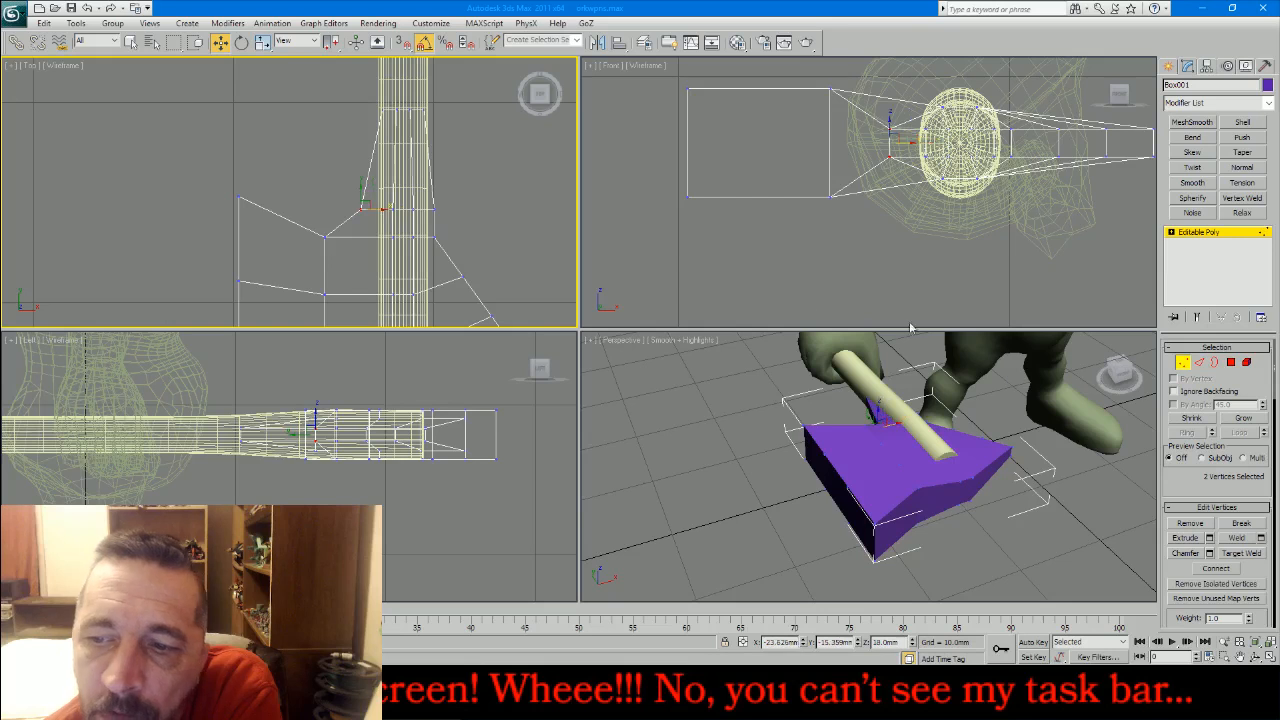
{"action": "left_click", "coordinate": [1184, 364]}
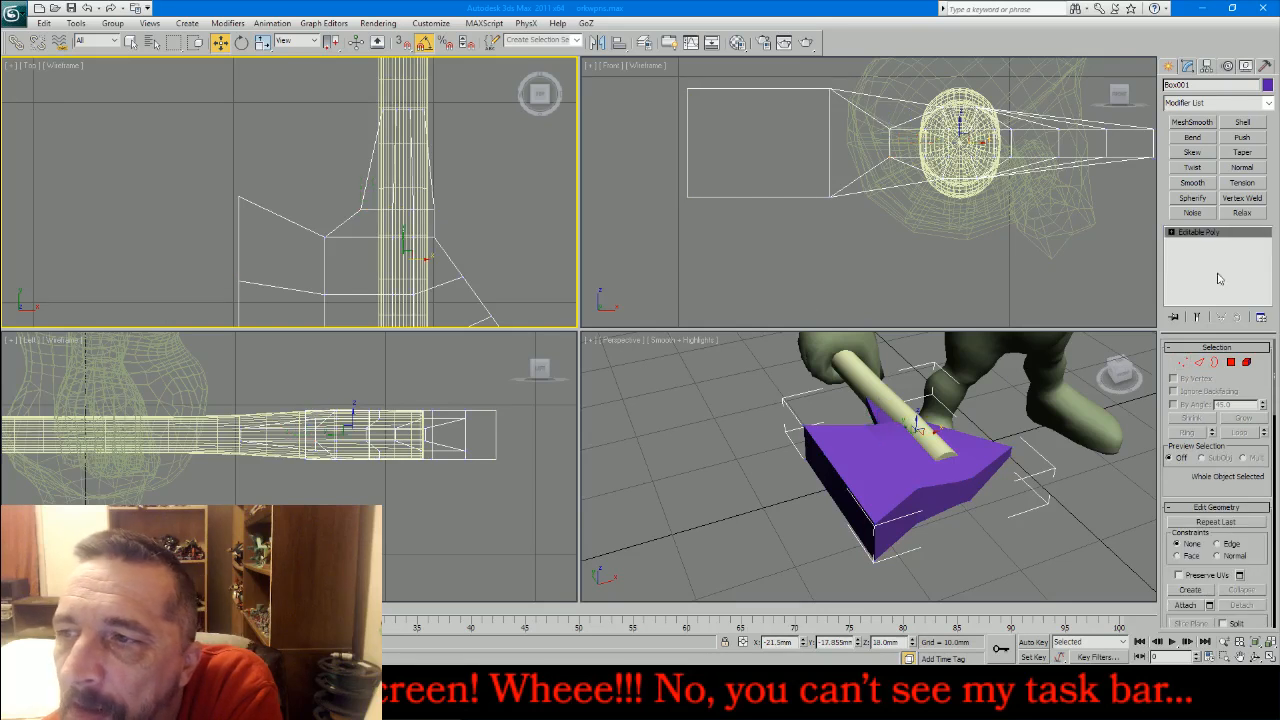
- Bend the eight vertices of the blade's outer edge by 81 on the Y axis and collapse the modifier stack
{"action": "left_click", "coordinate": [1183, 362]}
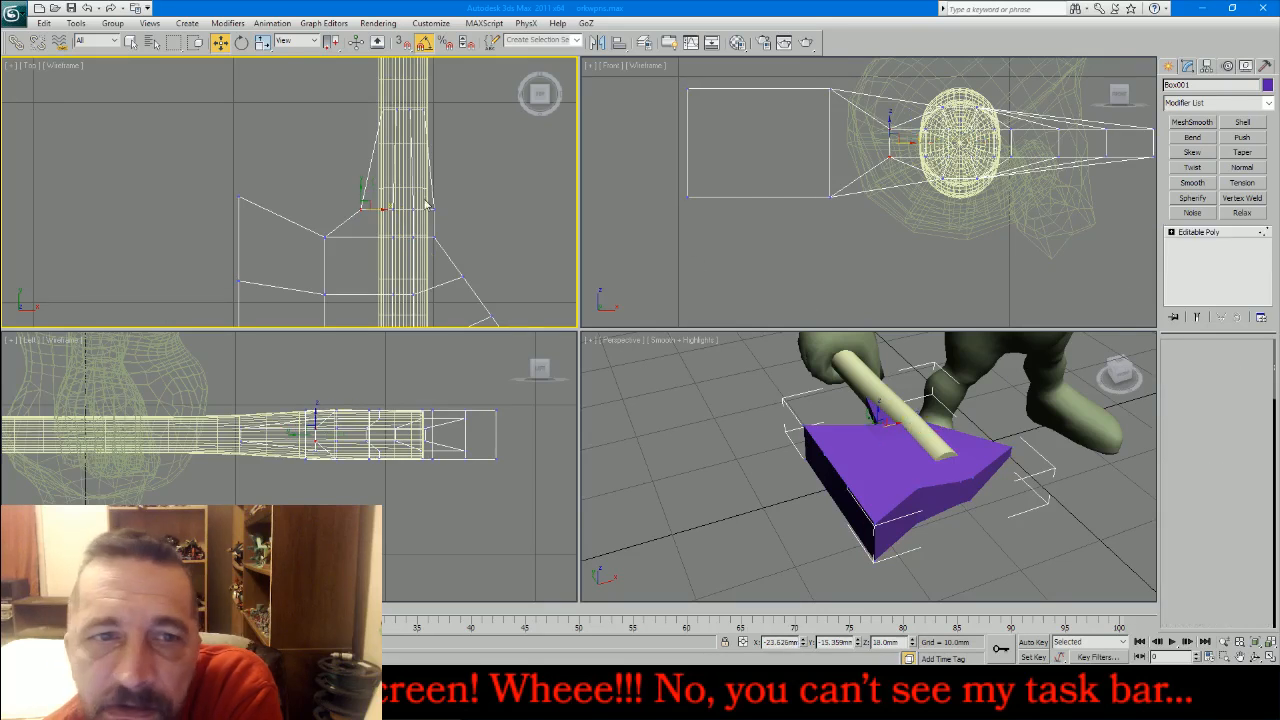
{"action": "scroll", "coordinate": [297, 143], "scroll_direction": "down", "scroll_amount": 4}
{"action": "left_click_drag", "start_coordinate": [277, 230], "coordinate": [296, 250]}
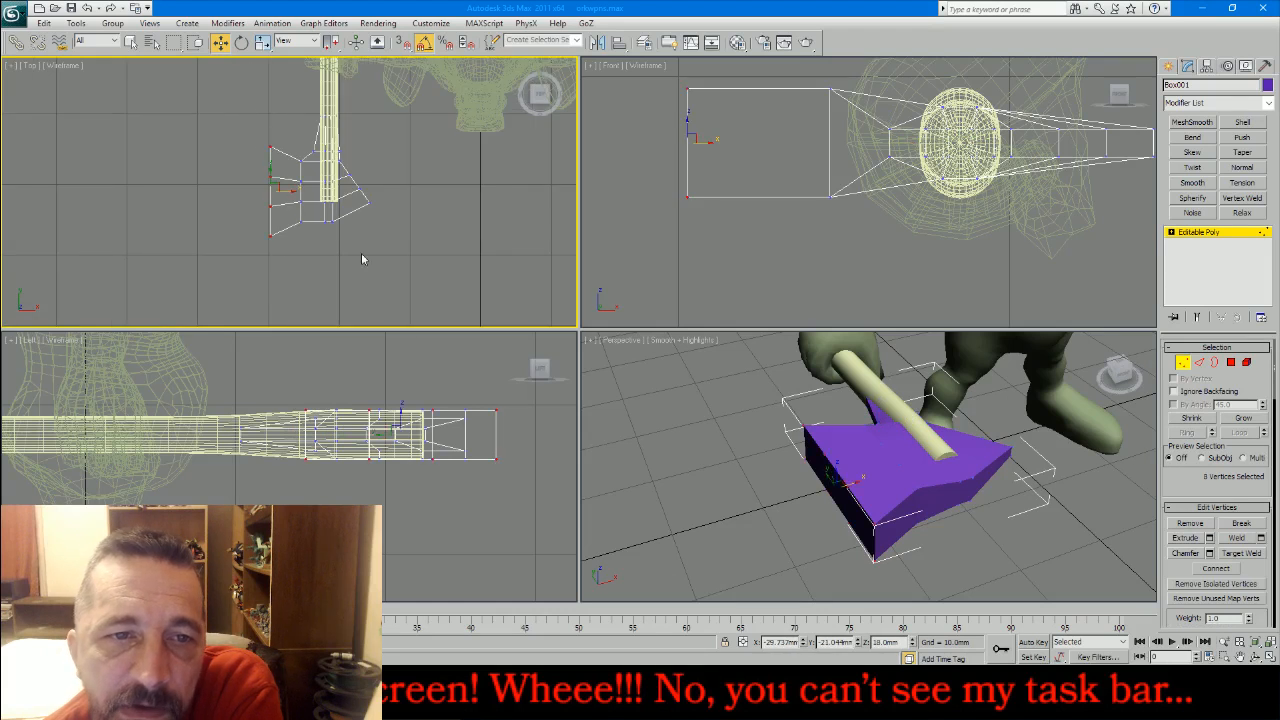
{"action": "left_click", "coordinate": [1203, 139]}
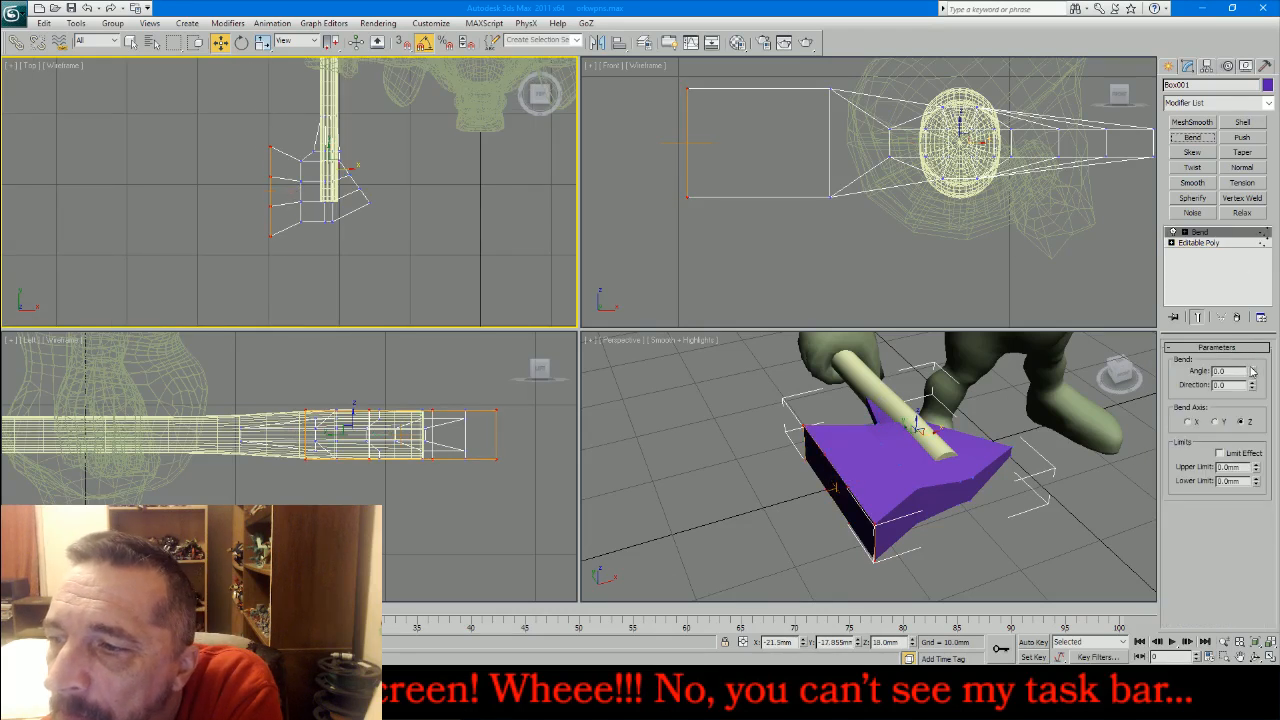
{"action": "left_click_drag", "start_coordinate": [1254, 372], "coordinate": [1166, 180]}
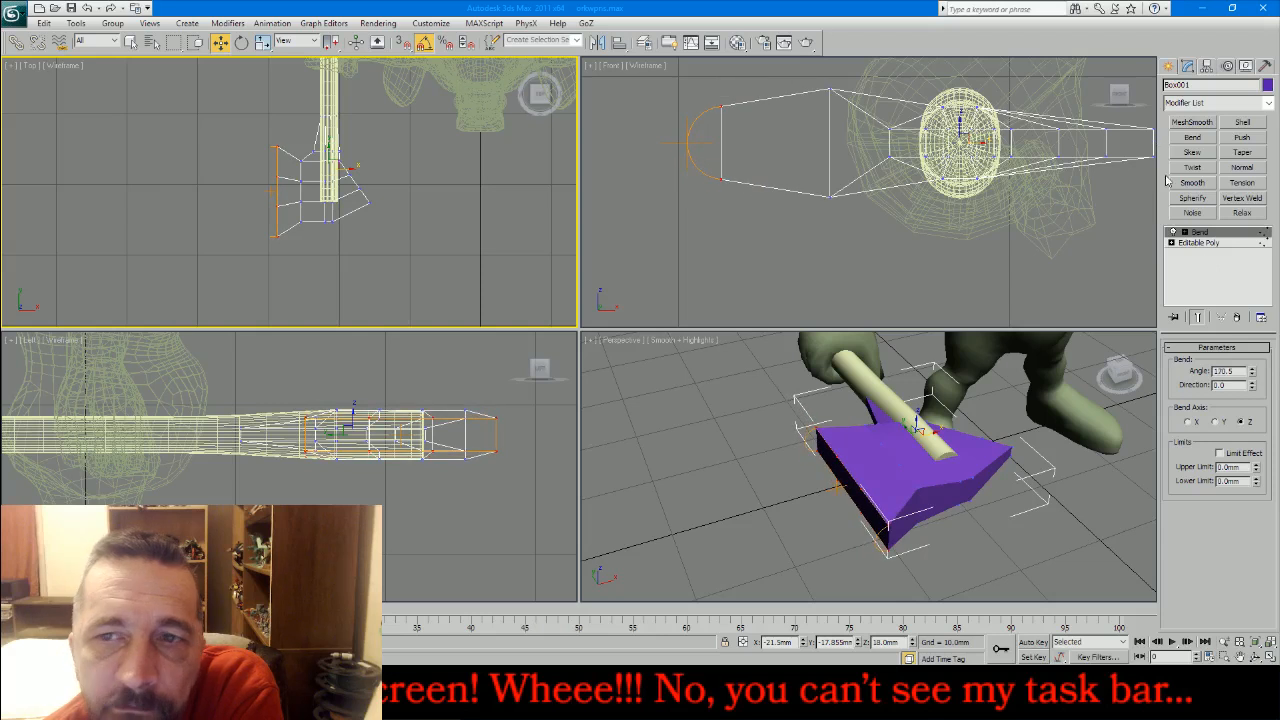
{"action": "left_click", "coordinate": [1217, 423]}
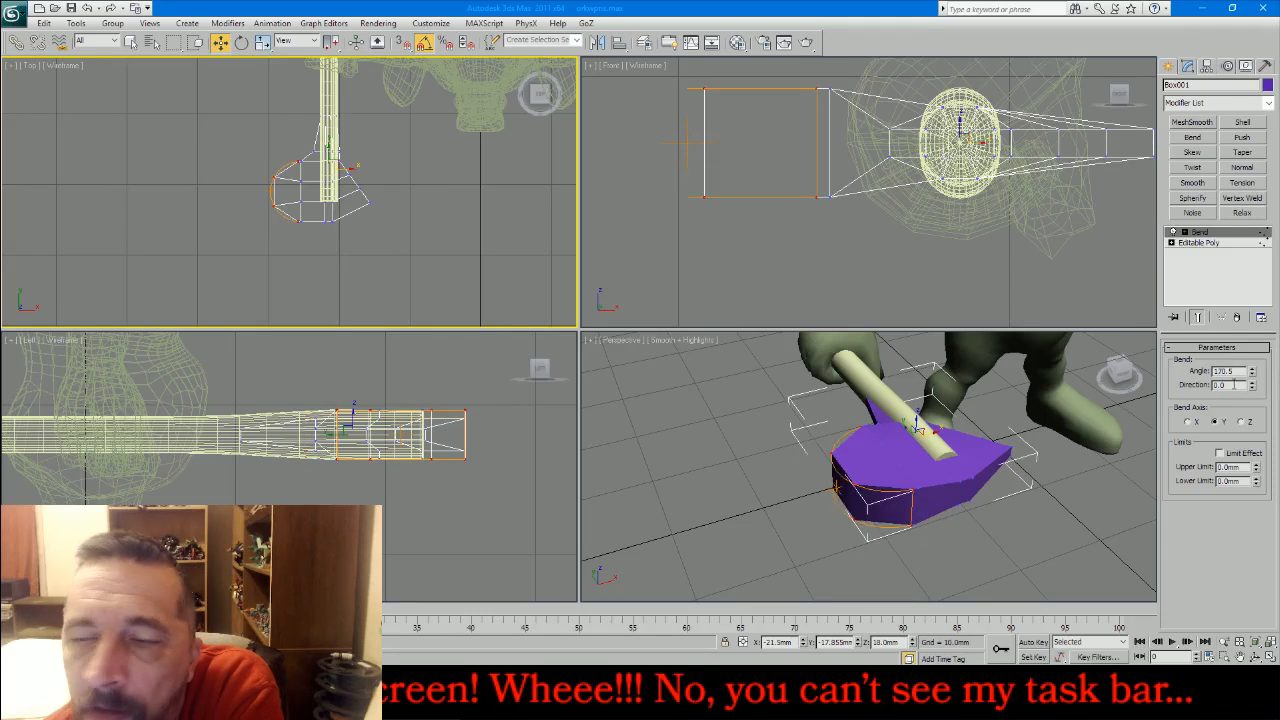
{"action": "left_click_drag", "start_coordinate": [1254, 378], "coordinate": [1262, 491]}
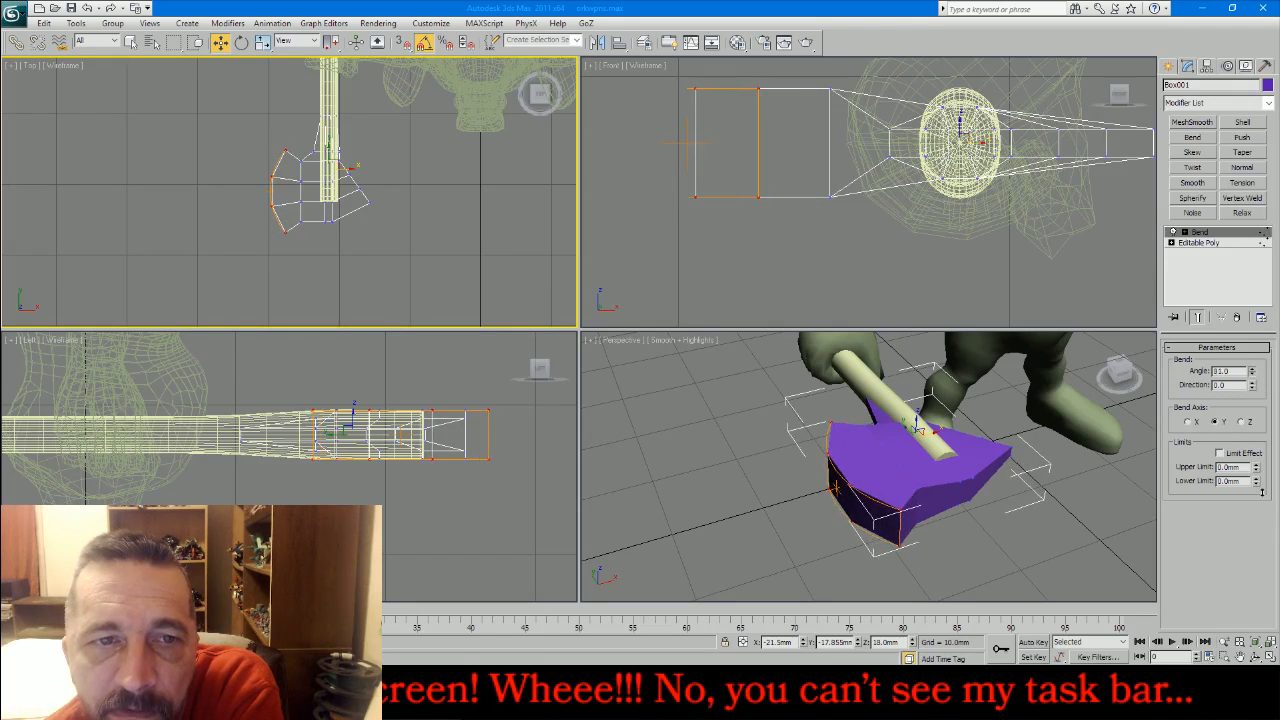
{"action": "right_click", "coordinate": [1217, 263]}
{"action": "left_click", "coordinate": [1140, 388]}
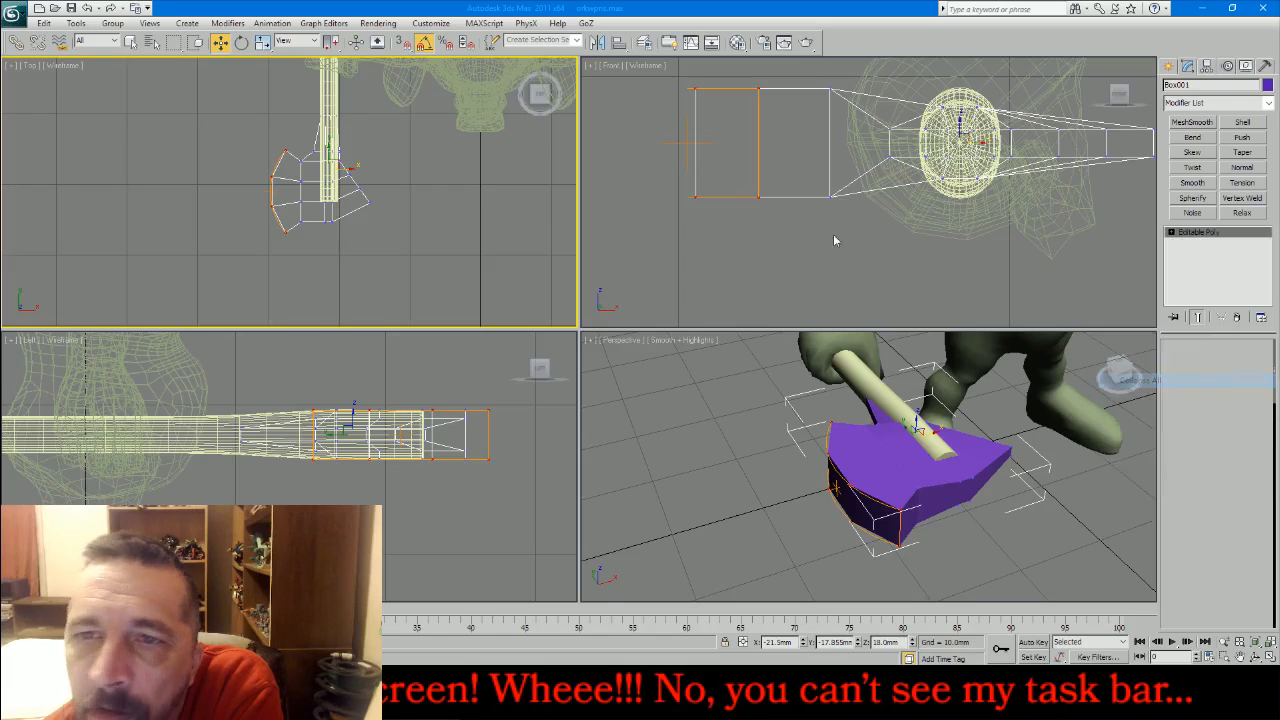
- Enlarge the curved outer edge of the blade by scaling its eight vertices in the XY plane of the Top view
{"action": "left_click", "coordinate": [1183, 364]}
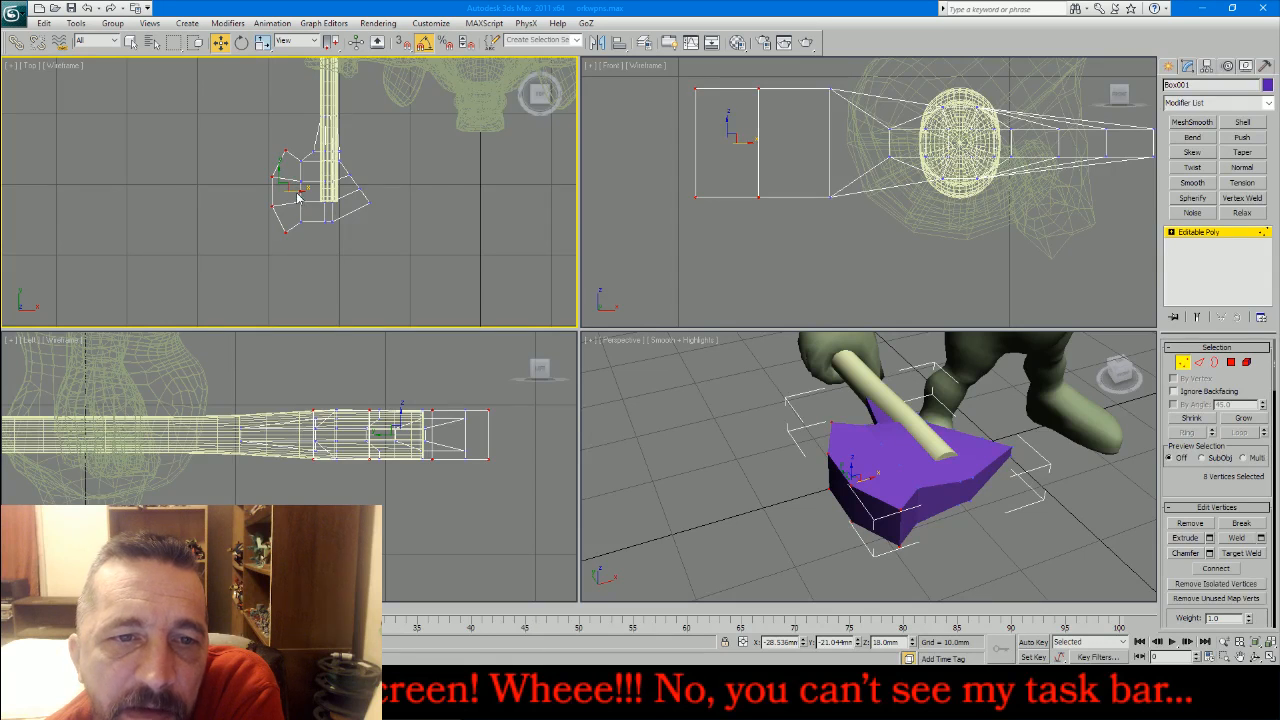
{"action": "left_click_drag", "start_coordinate": [296, 191], "coordinate": [285, 156]}
{"action": "left_click", "coordinate": [262, 42]}
- Flatten the blade's outer edge by scaling its vertices to 0 along screen Y in the Front view
{"action": "right_click", "coordinate": [839, 230]}
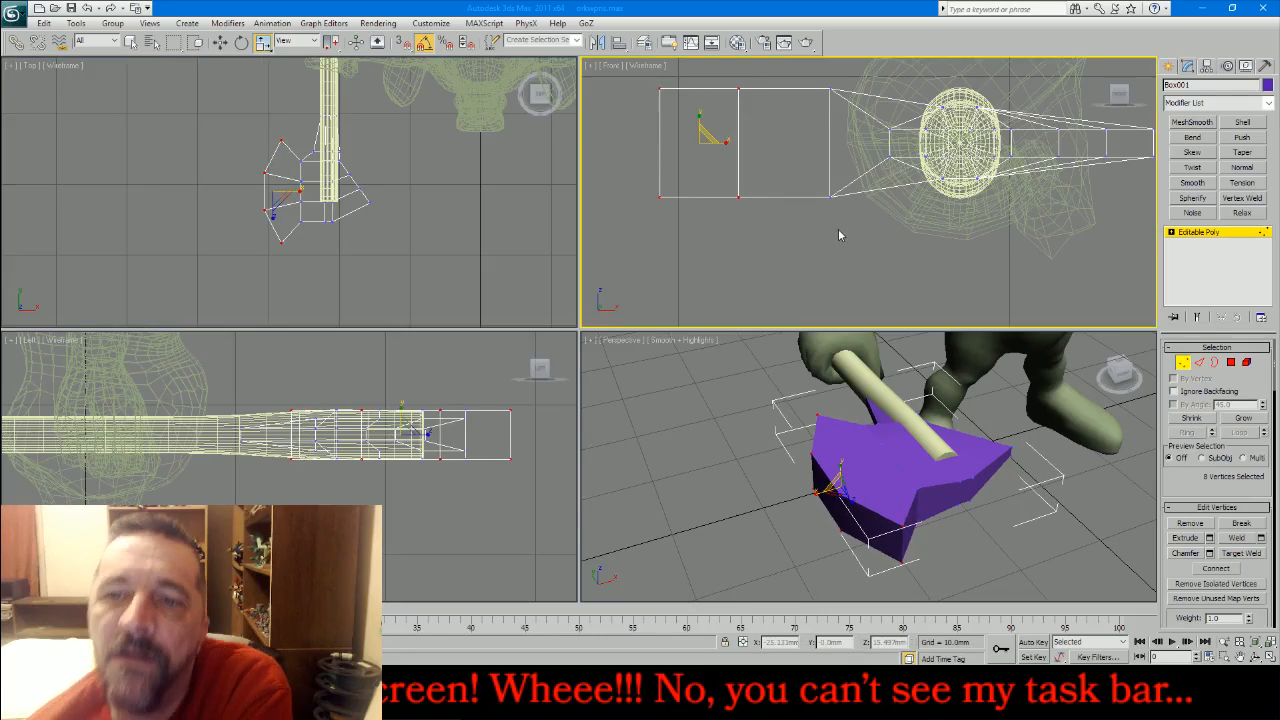
{"action": "scroll", "coordinate": [839, 231], "scroll_direction": "down", "scroll_amount": 3}
{"action": "key", "text": "F12"}
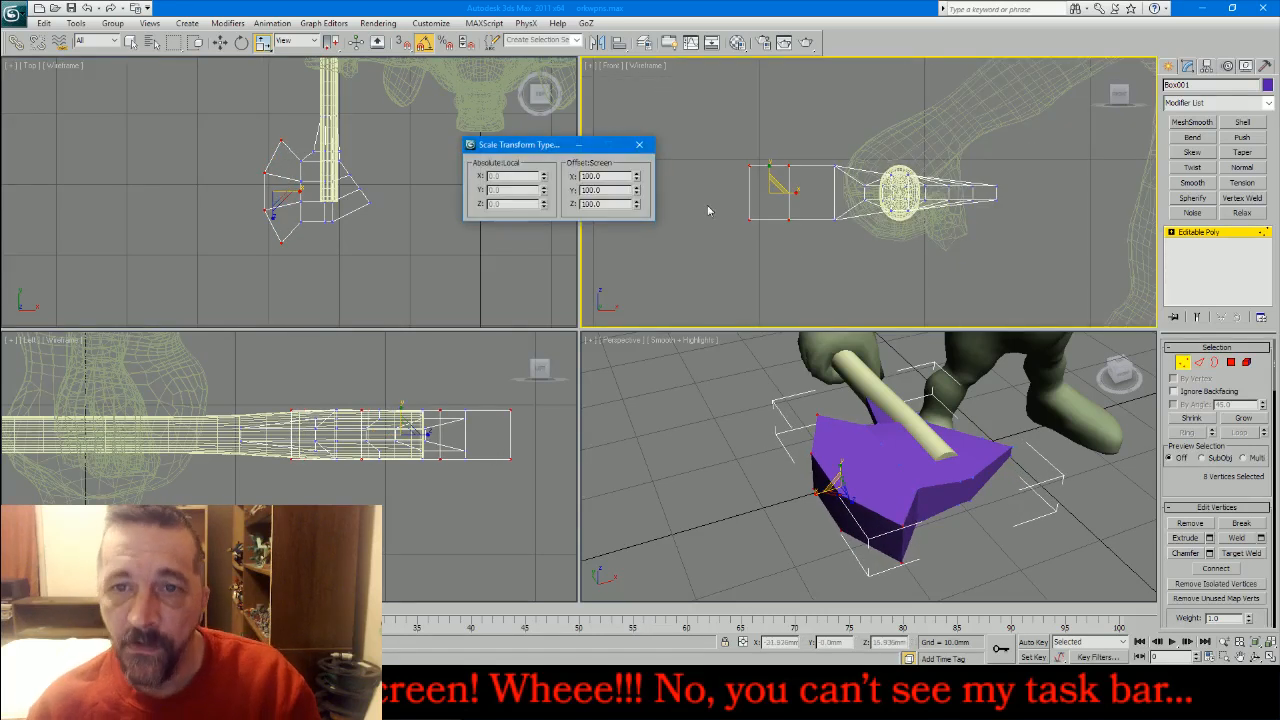
{"action": "left_click_drag", "start_coordinate": [607, 190], "coordinate": [510, 218]}
{"action": "type", "text": "0"}
{"action": "key", "text": "Return"}
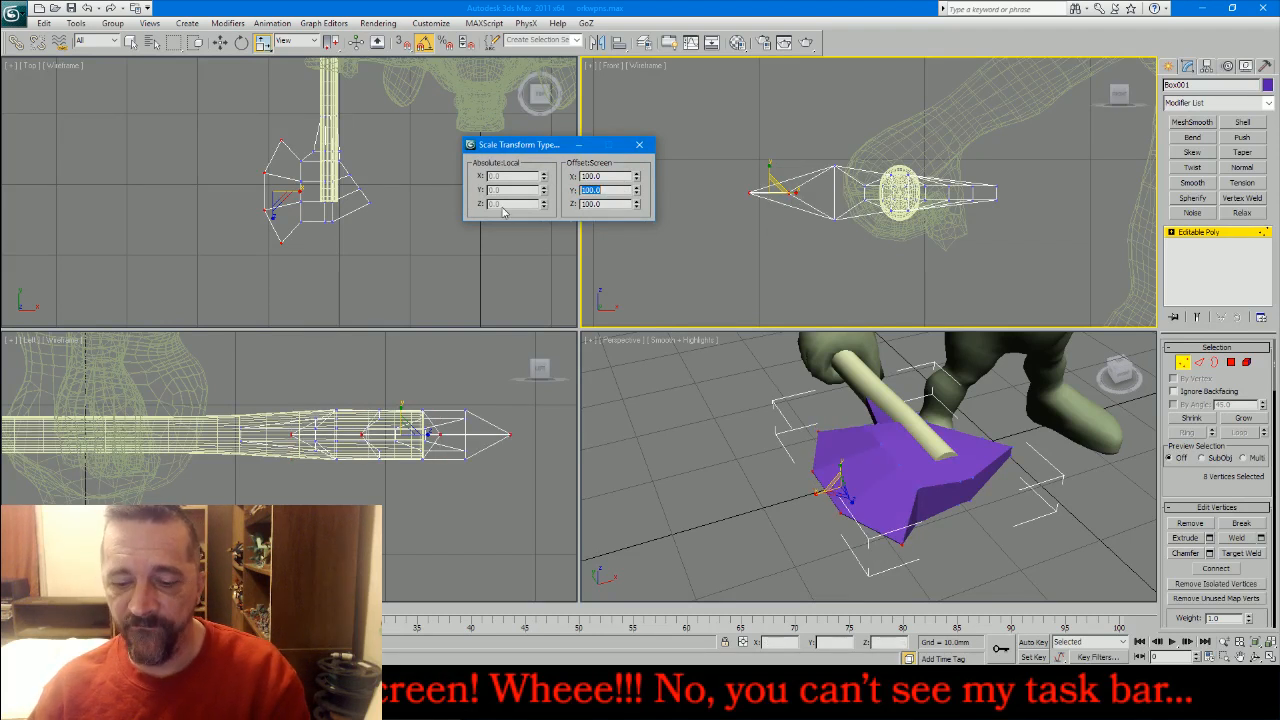
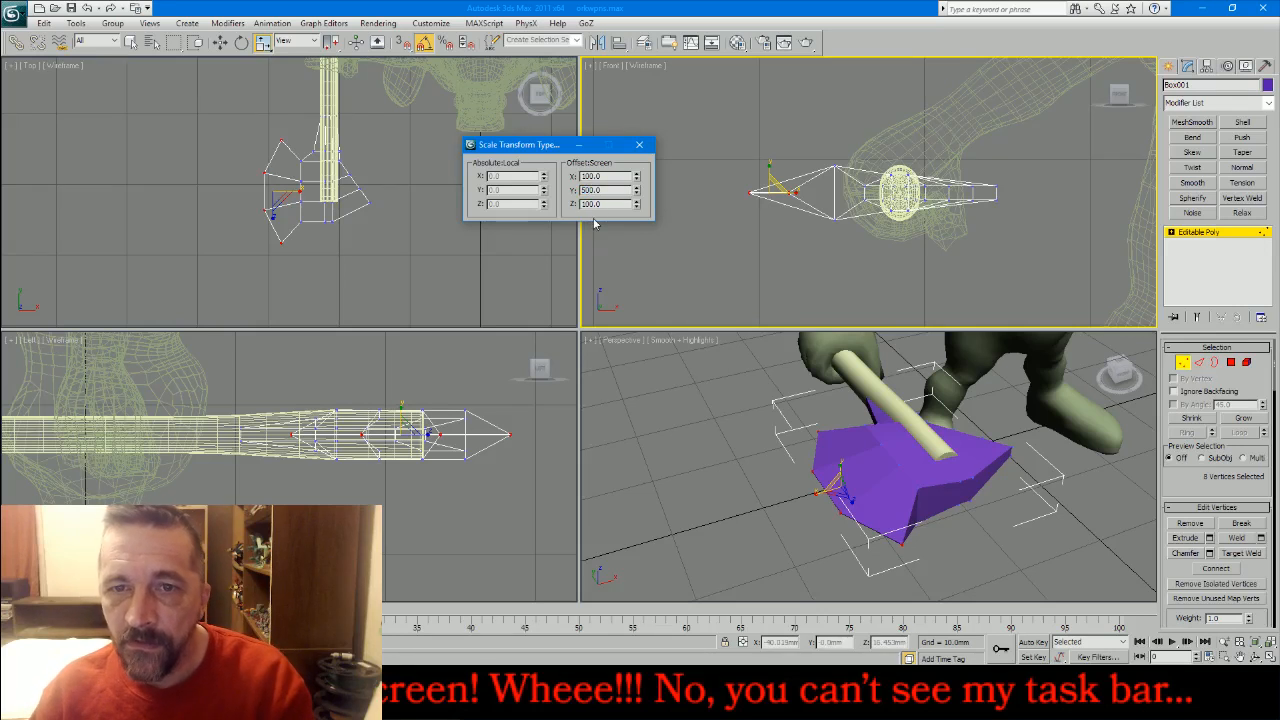
- Give the flattened blade edge a slight thickness by scaling its vertices 500% along screen Y, and deselect them
{"action": "key", "text": "Return"}
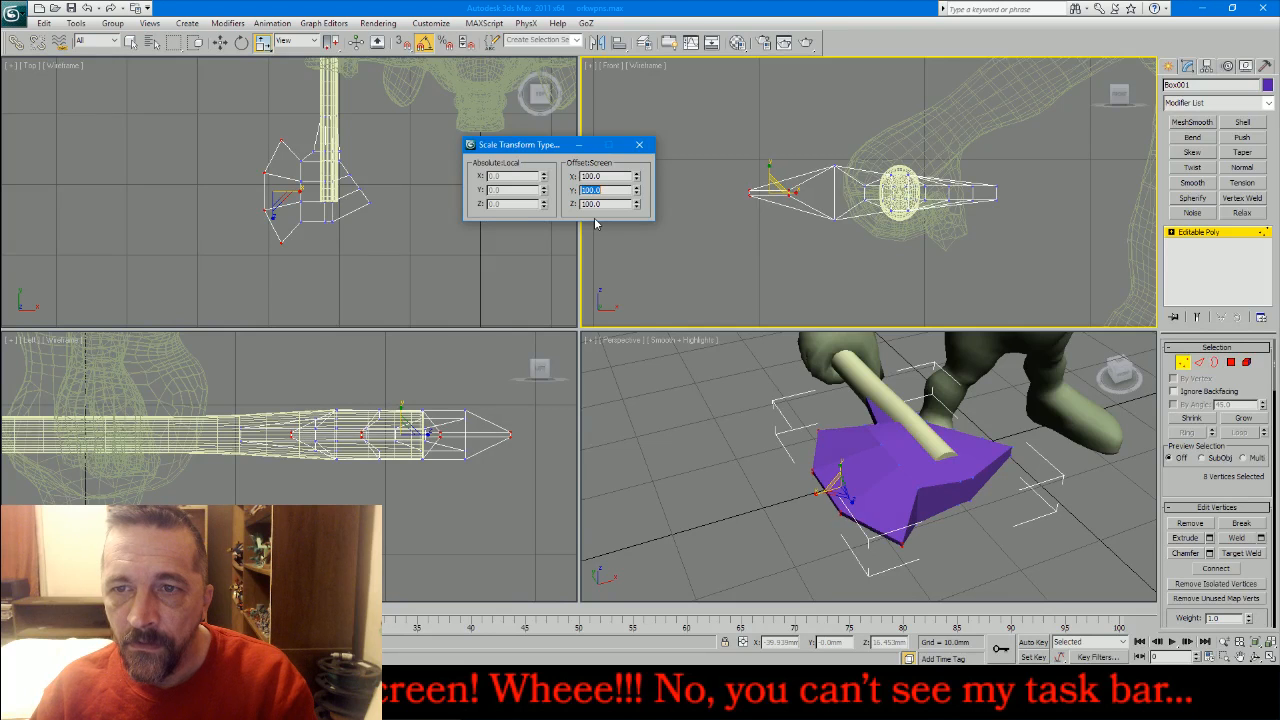
{"action": "left_click", "coordinate": [639, 145]}
{"action": "left_click", "coordinate": [706, 237]}
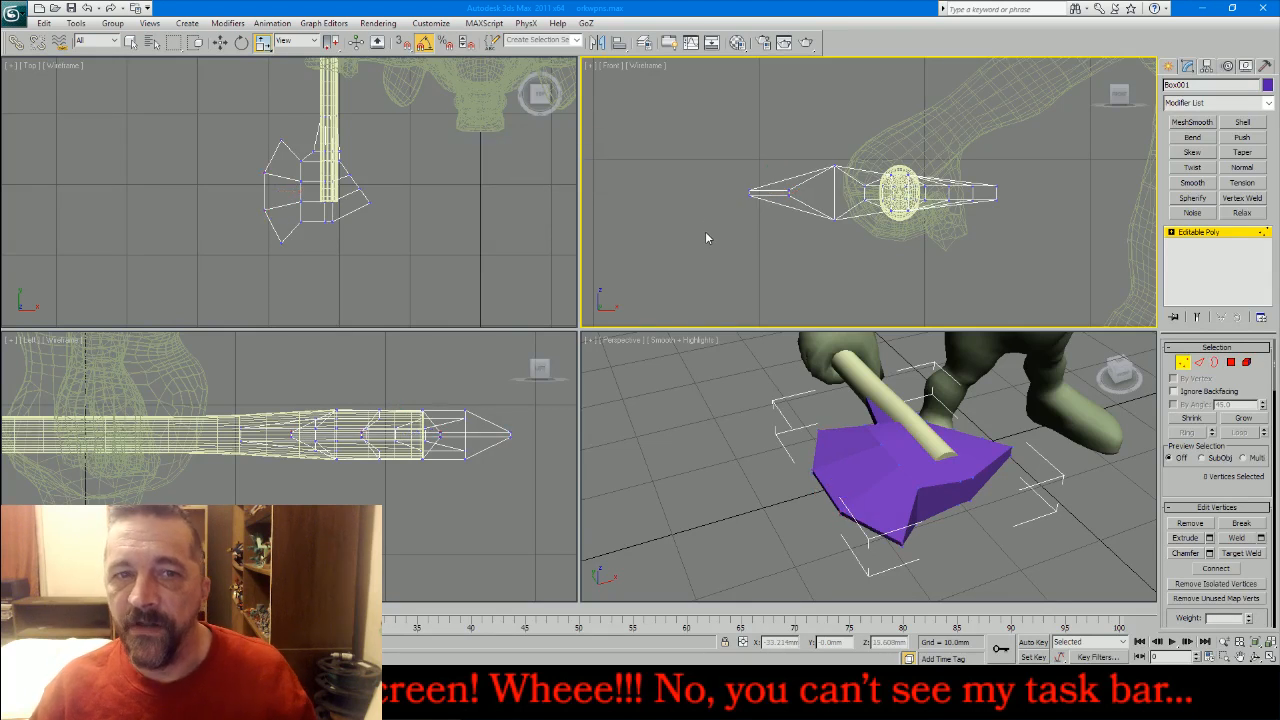
- Bend the eight vertices of the row behind the blade edge by about 25 on the Y axis and collapse the stack
{"action": "left_click", "coordinate": [297, 150]}
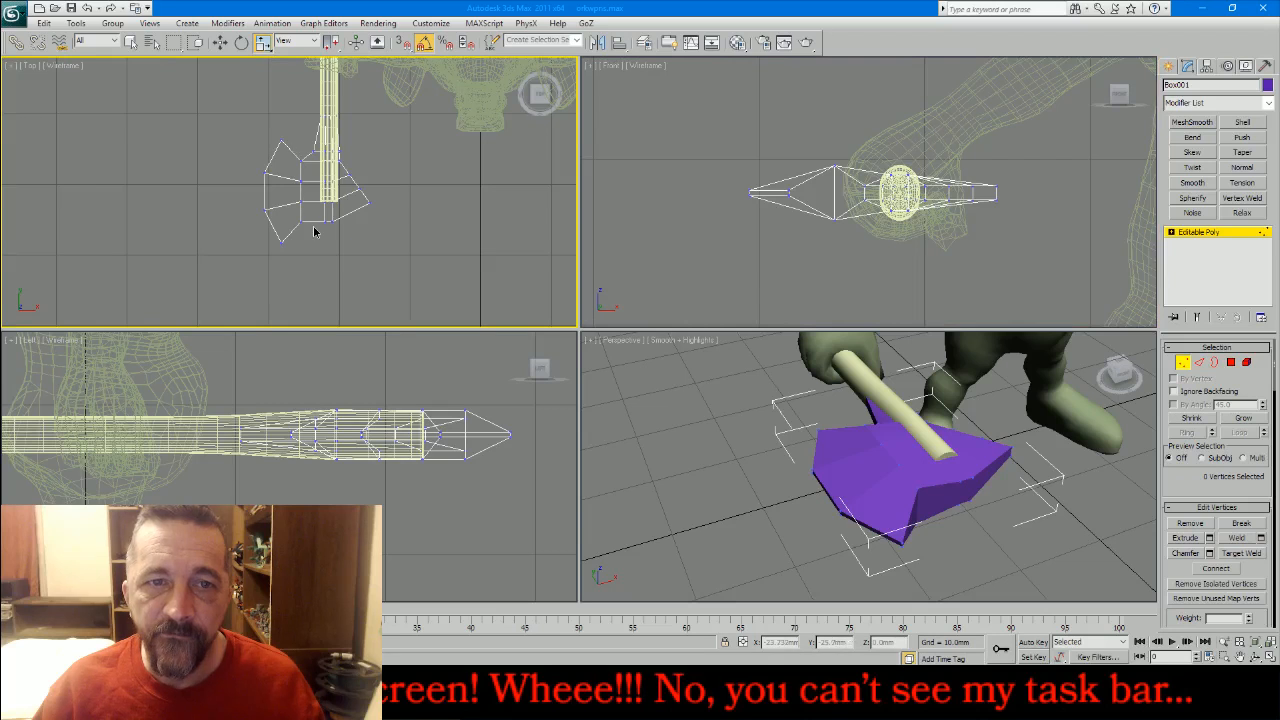
{"action": "left_click", "coordinate": [1192, 137]}
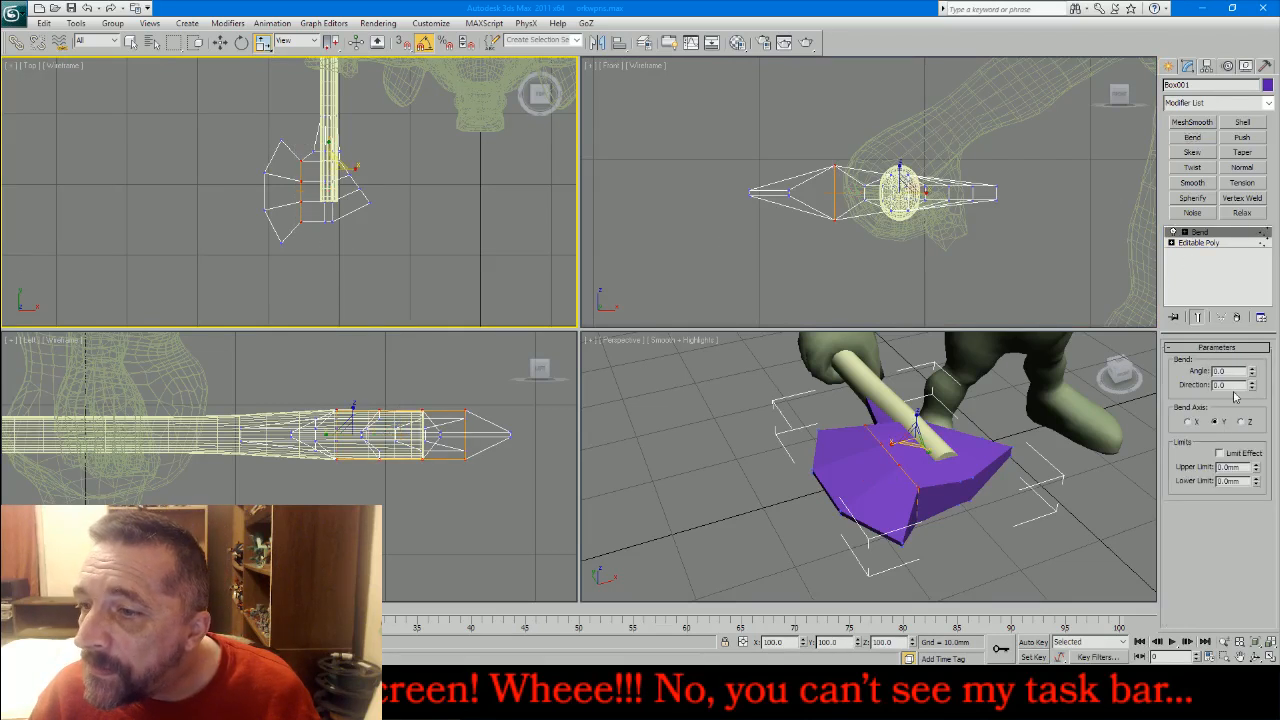
{"action": "left_click_drag", "start_coordinate": [1251, 372], "coordinate": [1236, 346]}
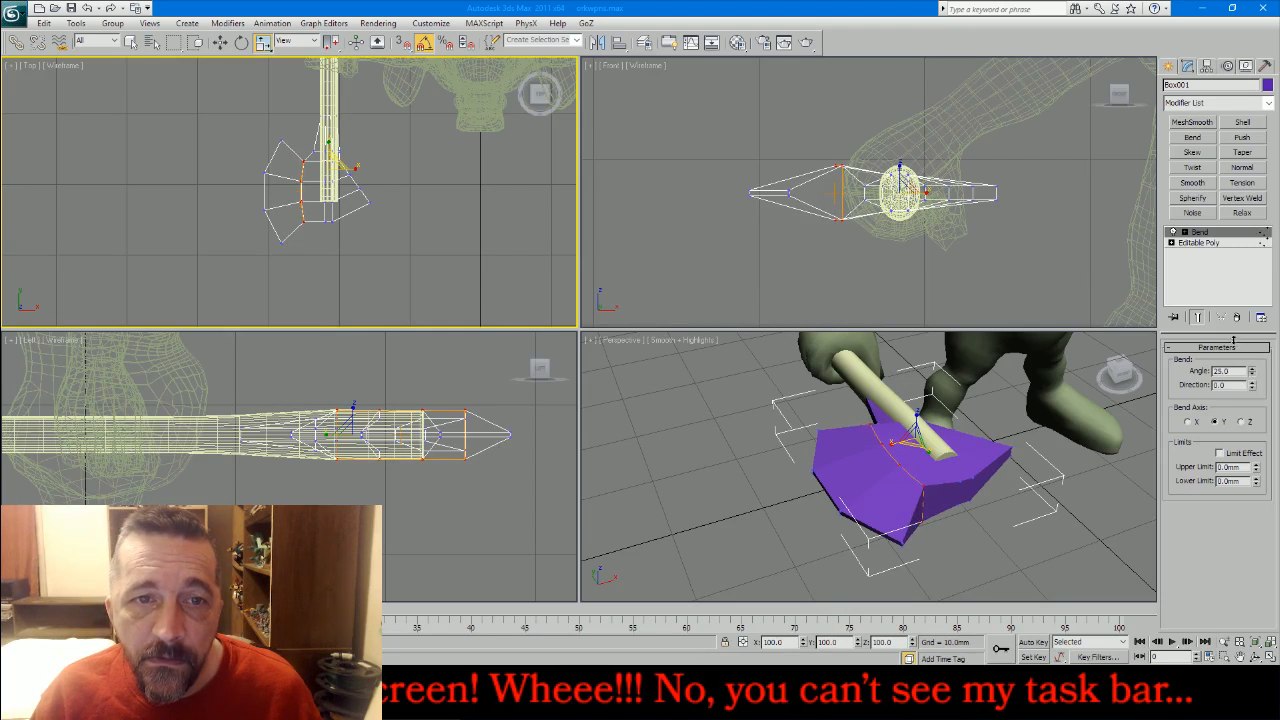
{"action": "left_click_drag", "start_coordinate": [1231, 338], "coordinate": [1228, 333]}
{"action": "right_click", "coordinate": [1210, 242]}
{"action": "left_click", "coordinate": [1177, 373]}
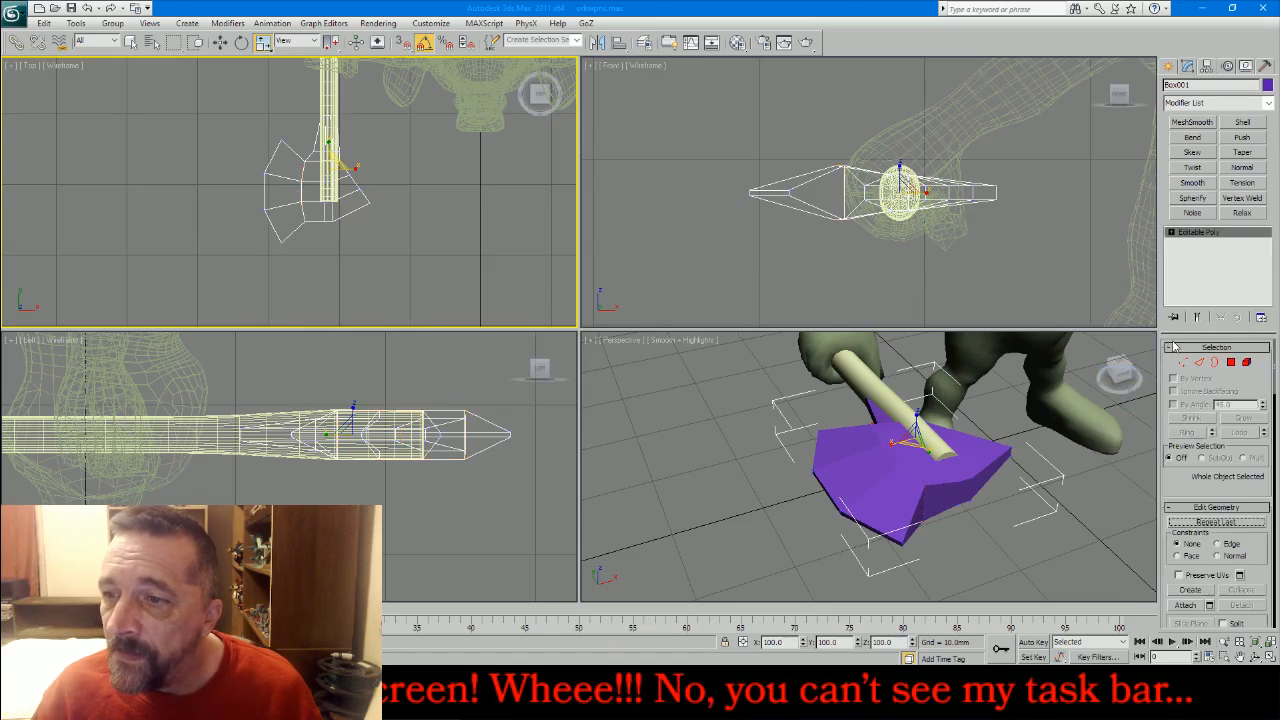
- Move the bent vertex row toward the blade's cutting edge to about -26.5 mm in X
{"action": "left_click", "coordinate": [1184, 366]}
{"action": "key", "text": "w"}
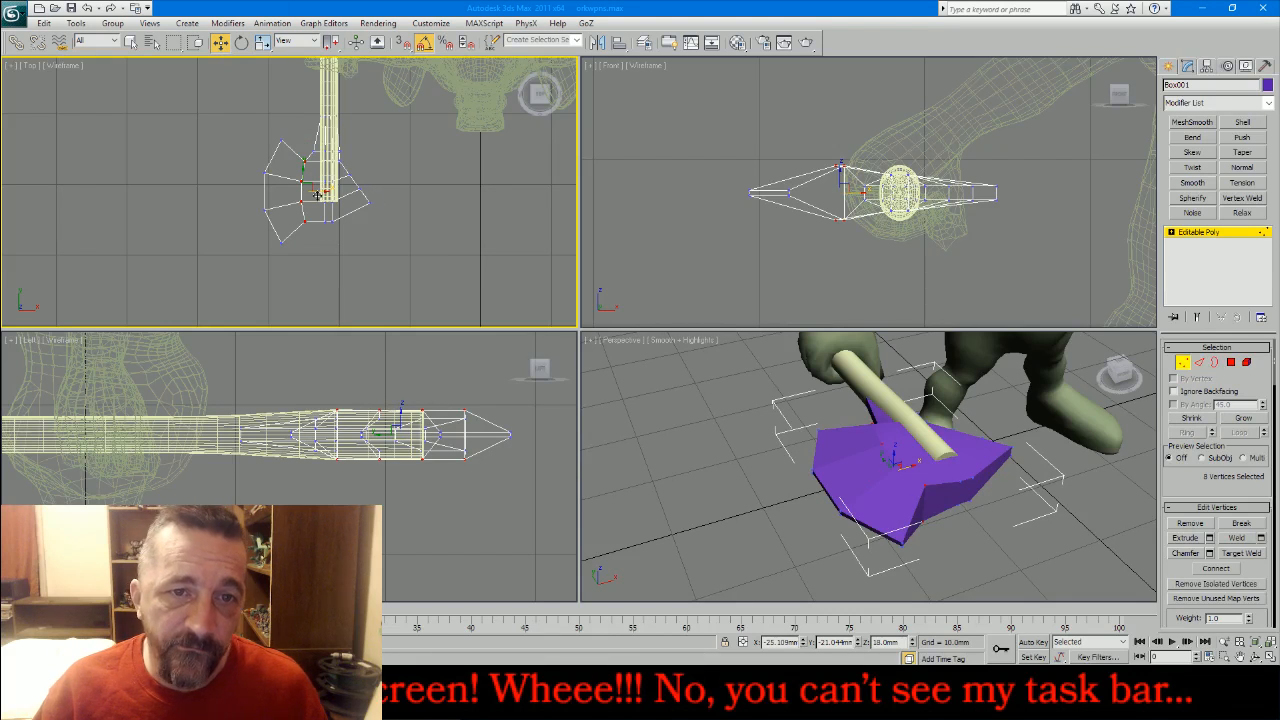
{"action": "left_click_drag", "start_coordinate": [315, 195], "coordinate": [294, 195]}
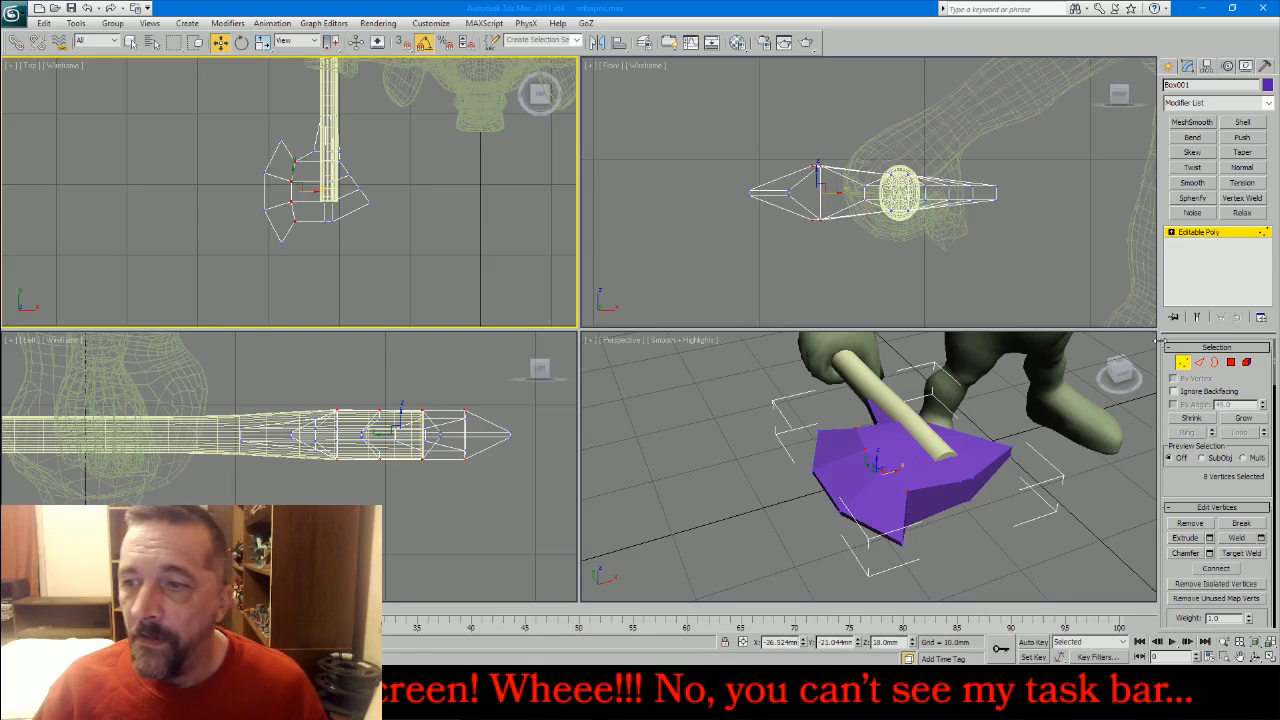
{"action": "left_click", "coordinate": [1182, 364]}
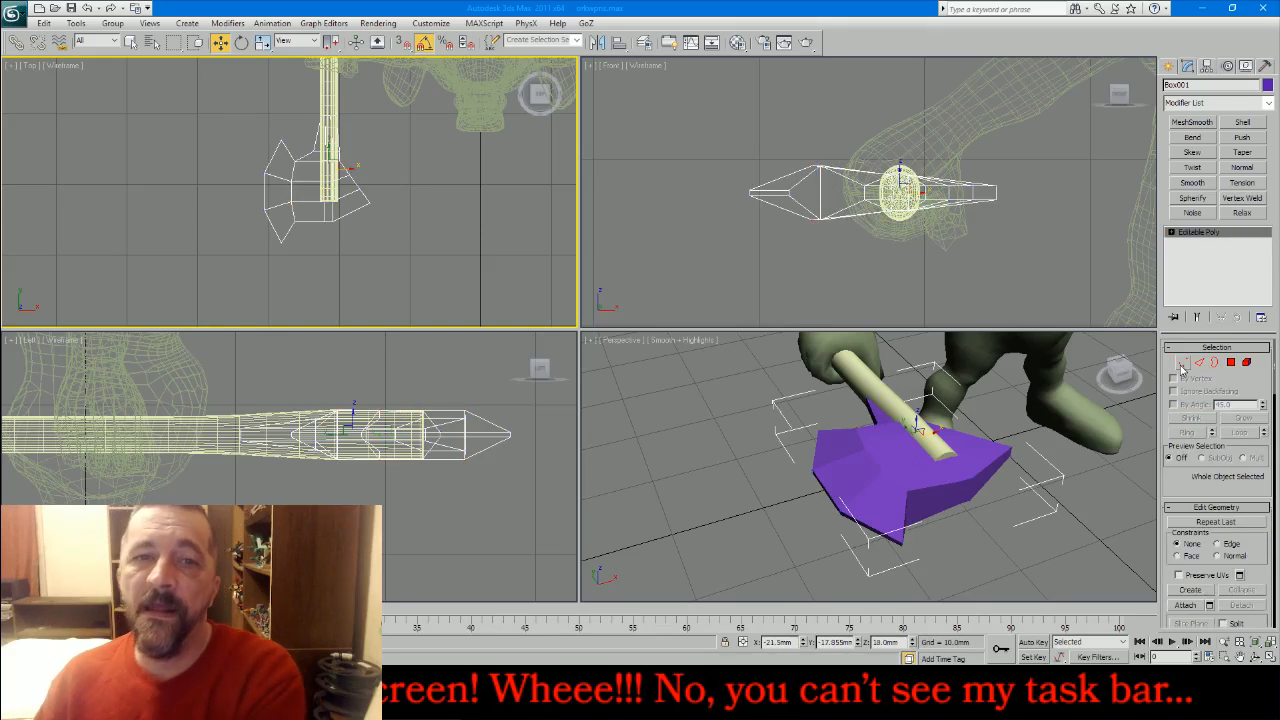
- Try smoothing the axe head with a MeshSmooth modifier at 2 iterations, inspect the shape, and remove the modifier
{"action": "left_click", "coordinate": [1207, 124]}
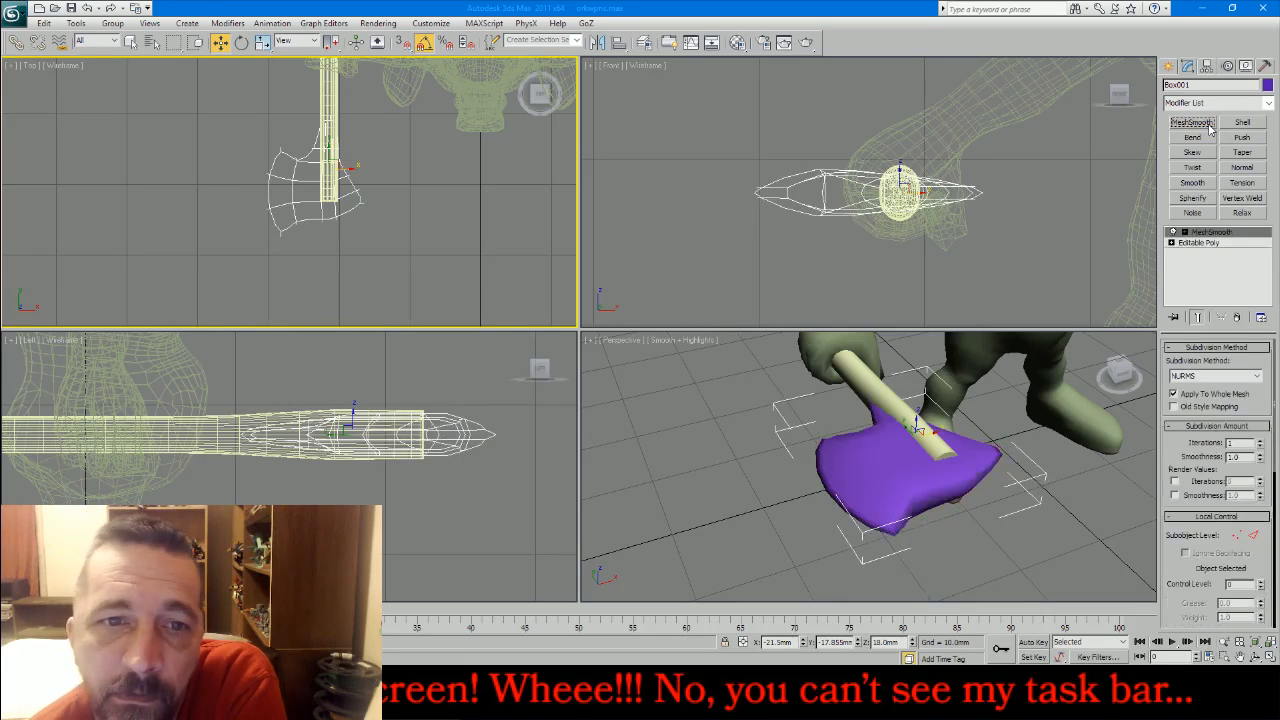
{"action": "left_click", "coordinate": [1261, 443]}
{"action": "right_click", "coordinate": [1228, 244]}
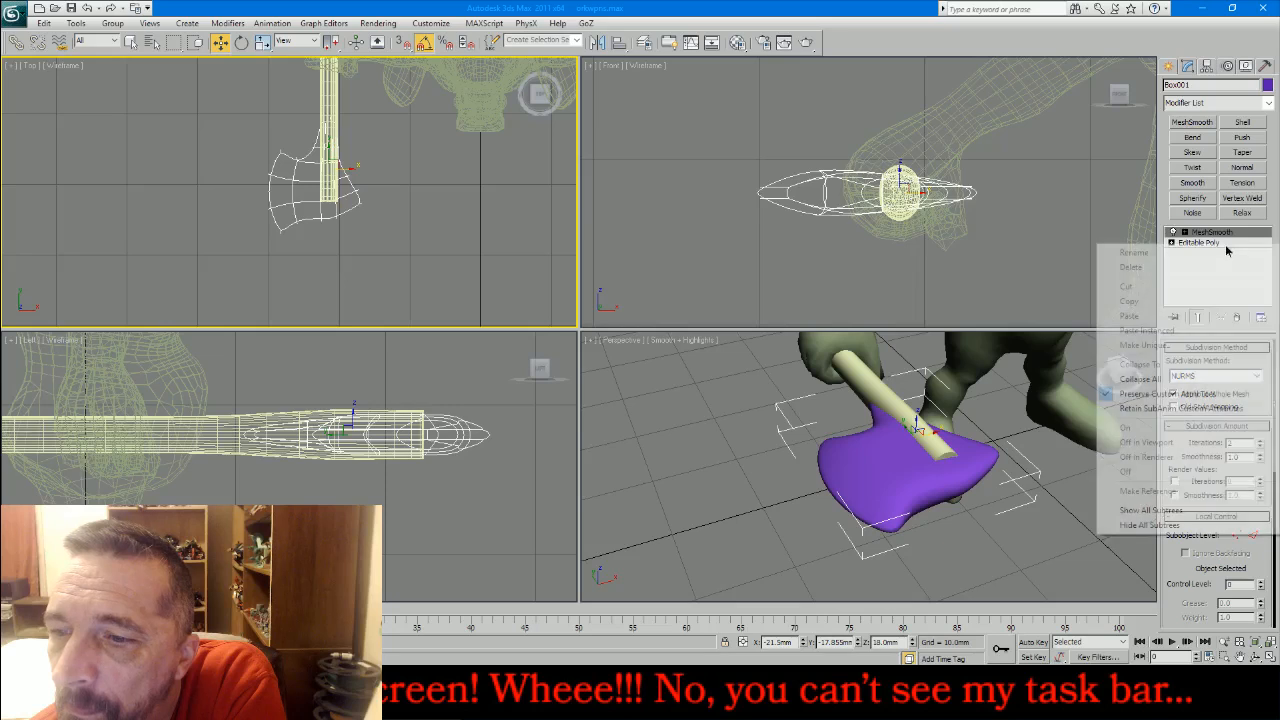
{"action": "left_click", "coordinate": [1184, 389]}
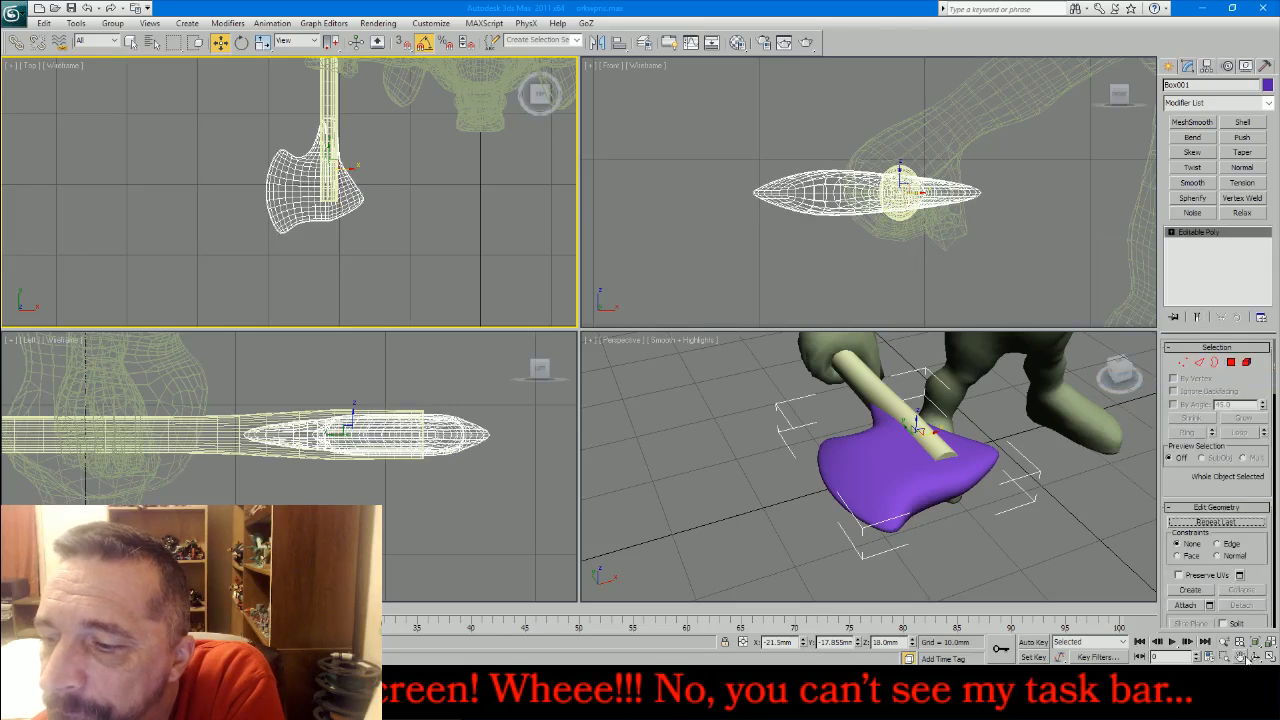
{"action": "left_click", "coordinate": [1256, 655]}
{"action": "left_click_drag", "start_coordinate": [926, 436], "coordinate": [987, 481]}
{"action": "left_click", "coordinate": [221, 43]}
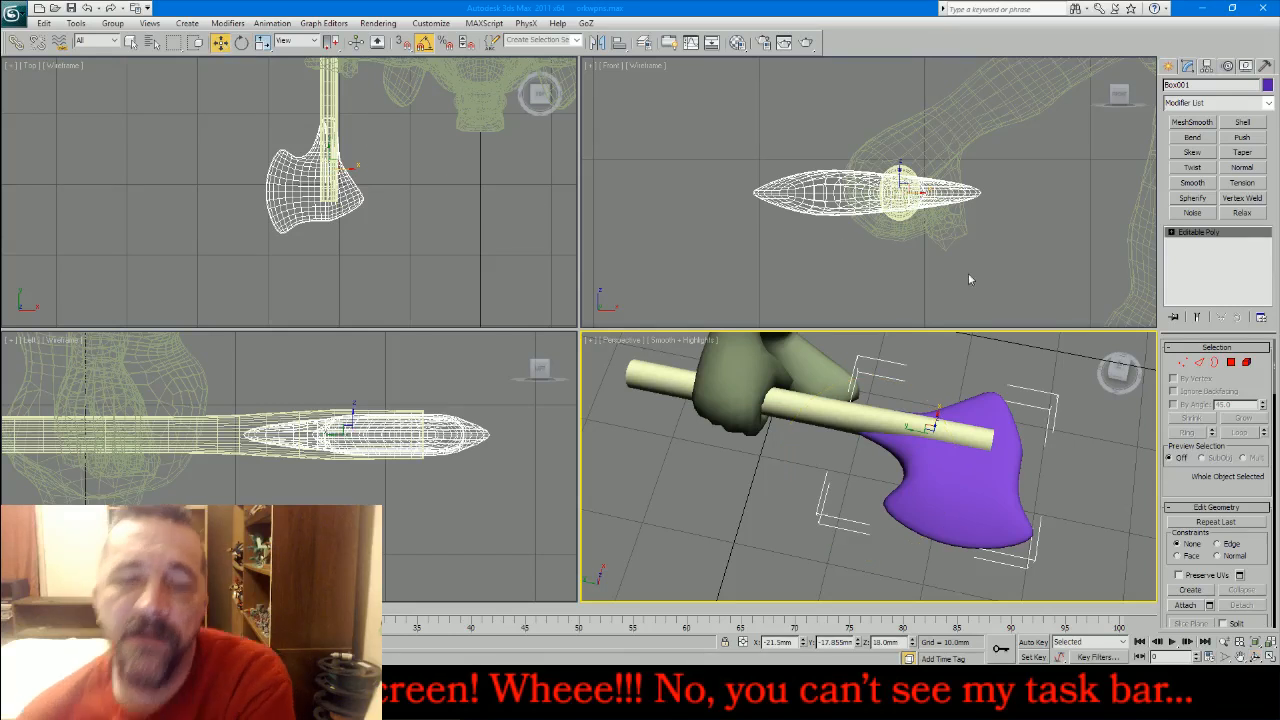
{"action": "key", "text": "ctrl+z"}
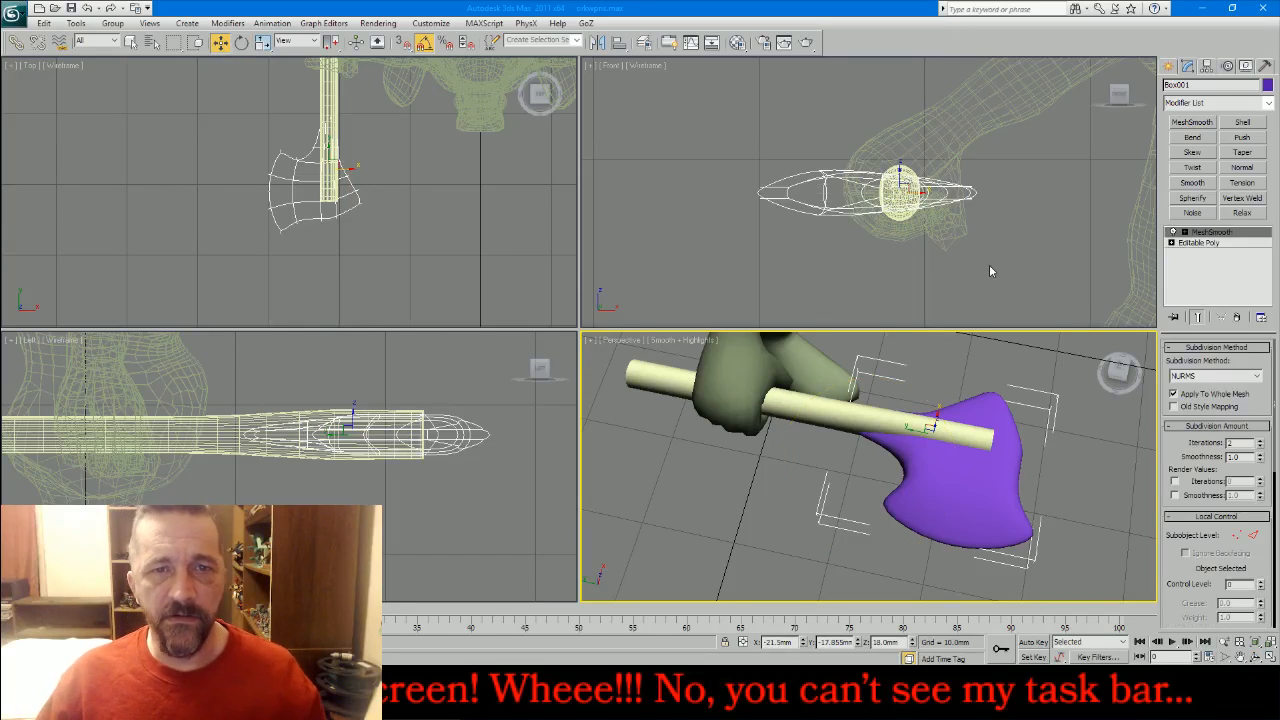
{"action": "left_click", "coordinate": [1236, 317]}
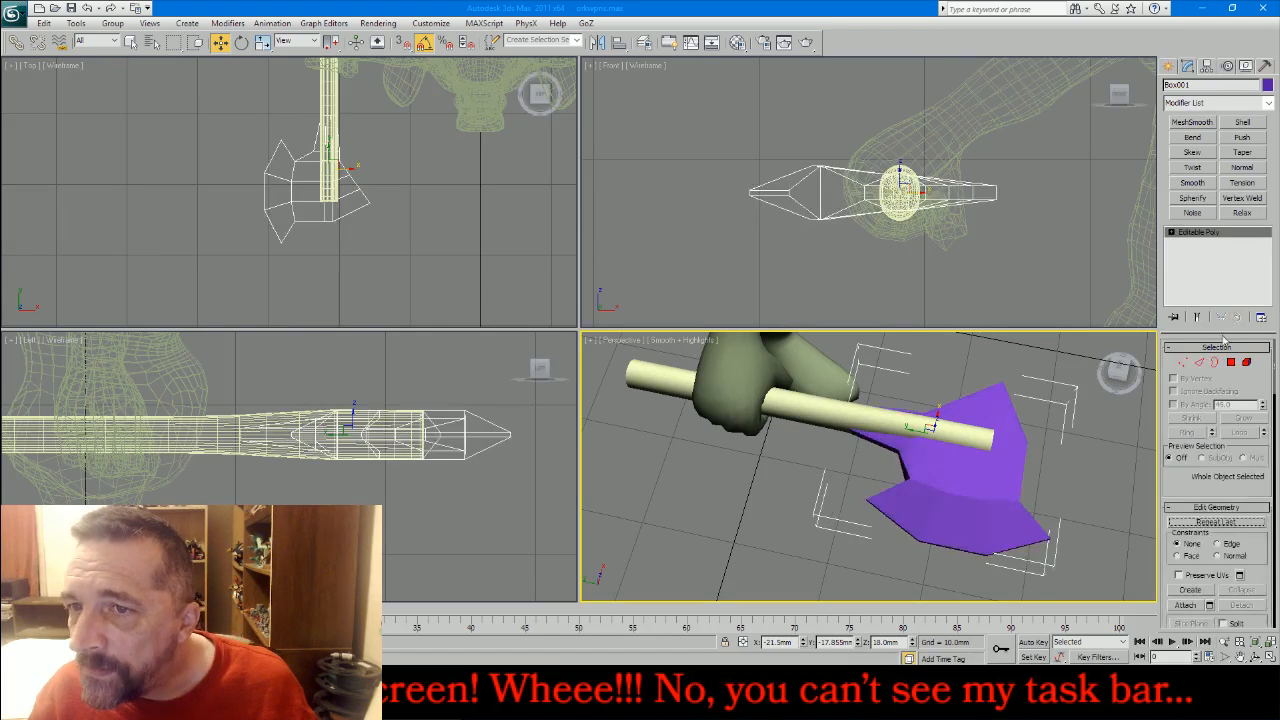
- Select the ring of edges running along the axe head's rear spike and connect them with one segment
{"action": "left_click", "coordinate": [1183, 362]}
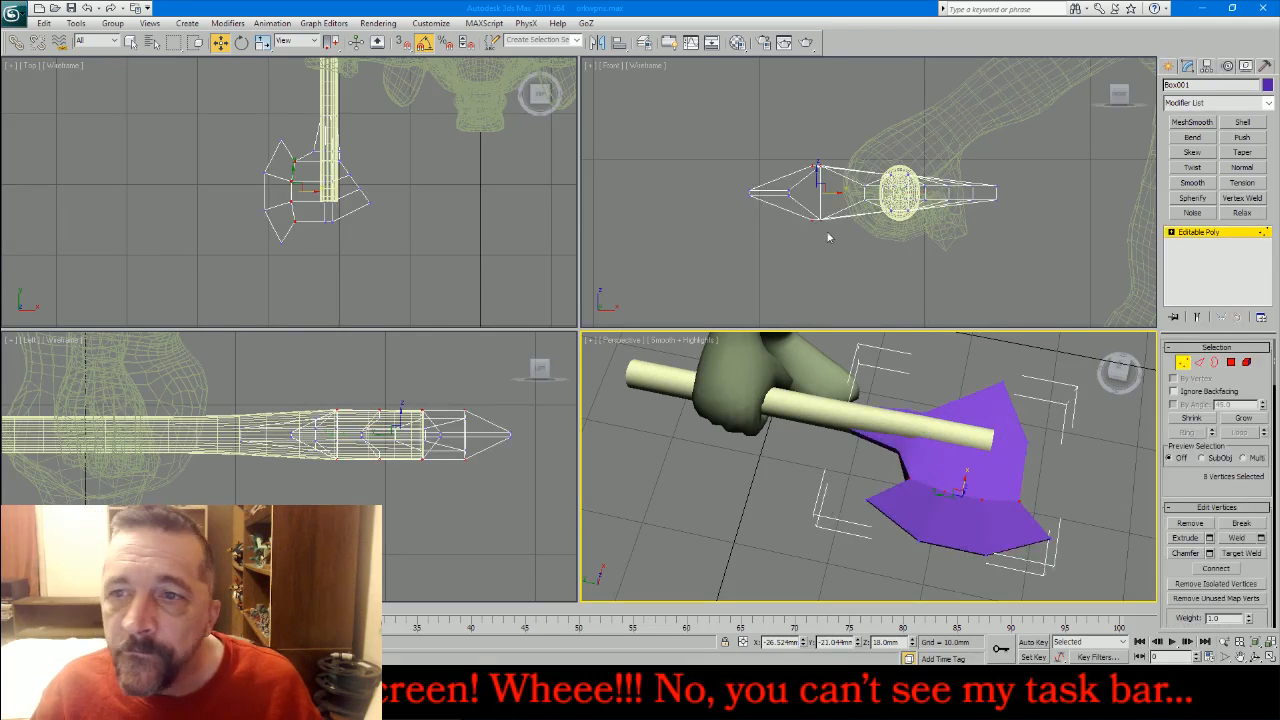
{"action": "left_click", "coordinate": [917, 178]}
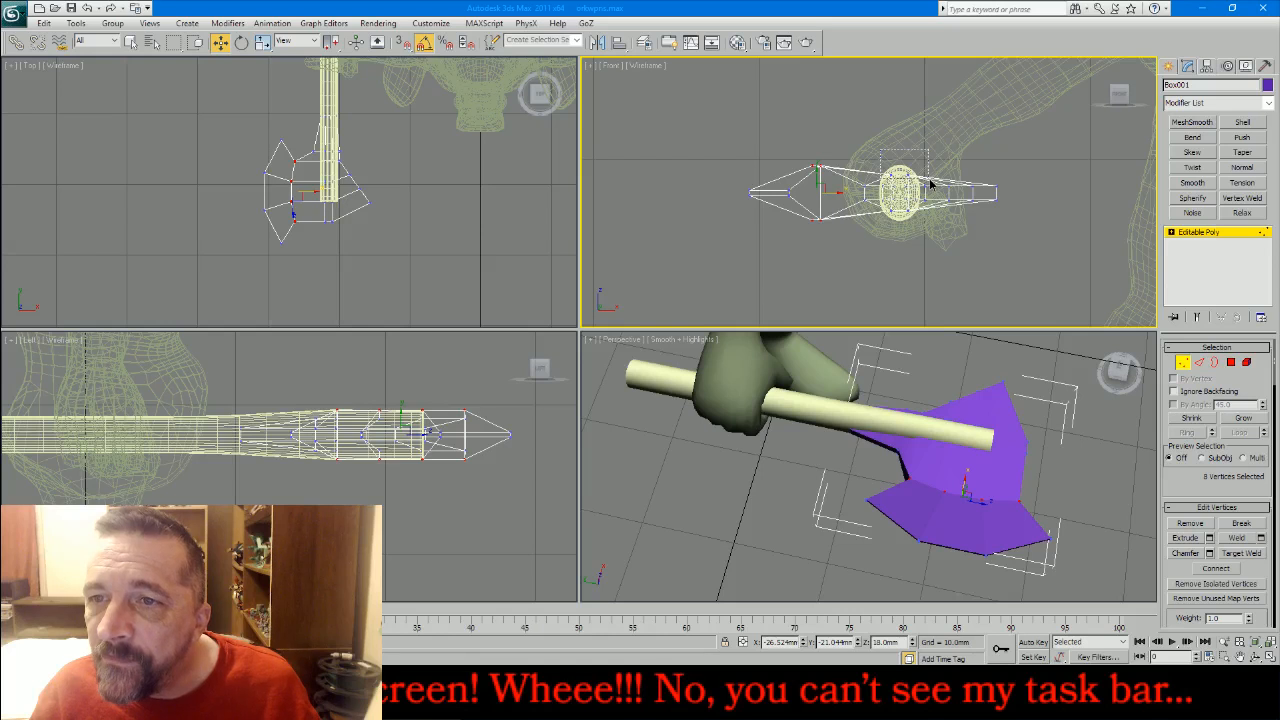
{"action": "left_click_drag", "start_coordinate": [911, 143], "coordinate": [920, 138]}
{"action": "left_click", "coordinate": [1199, 362]}
{"action": "left_click_drag", "start_coordinate": [363, 220], "coordinate": [352, 207]}
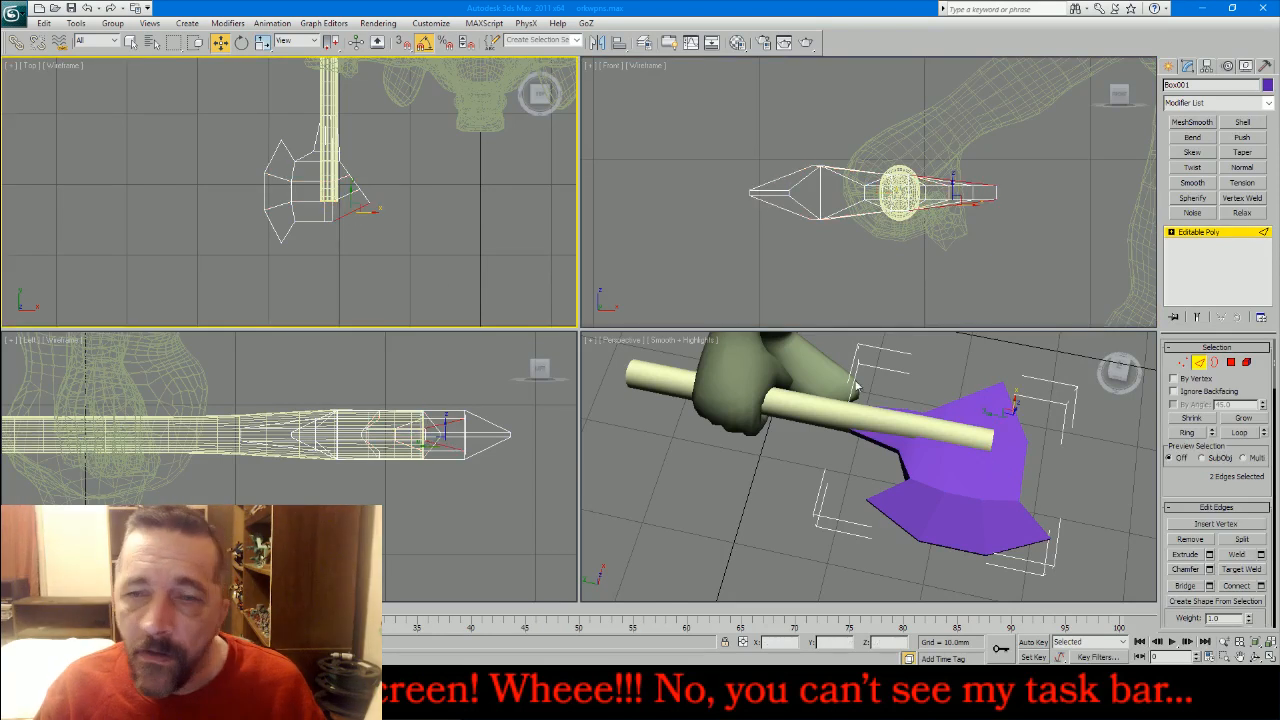
{"action": "left_click", "coordinate": [1188, 432]}
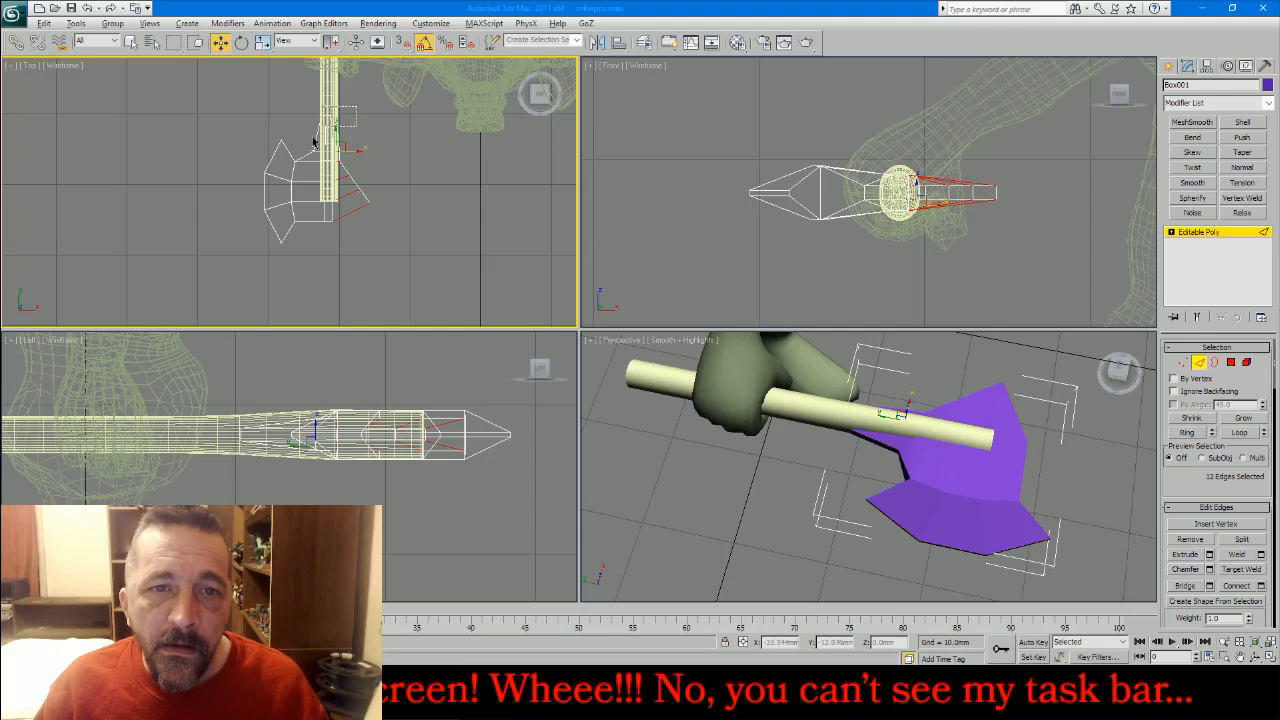
{"action": "left_click_drag", "start_coordinate": [296, 170], "coordinate": [296, 172], "text": "alt"}
{"action": "scroll", "coordinate": [326, 157], "scroll_direction": "up", "scroll_amount": 5}
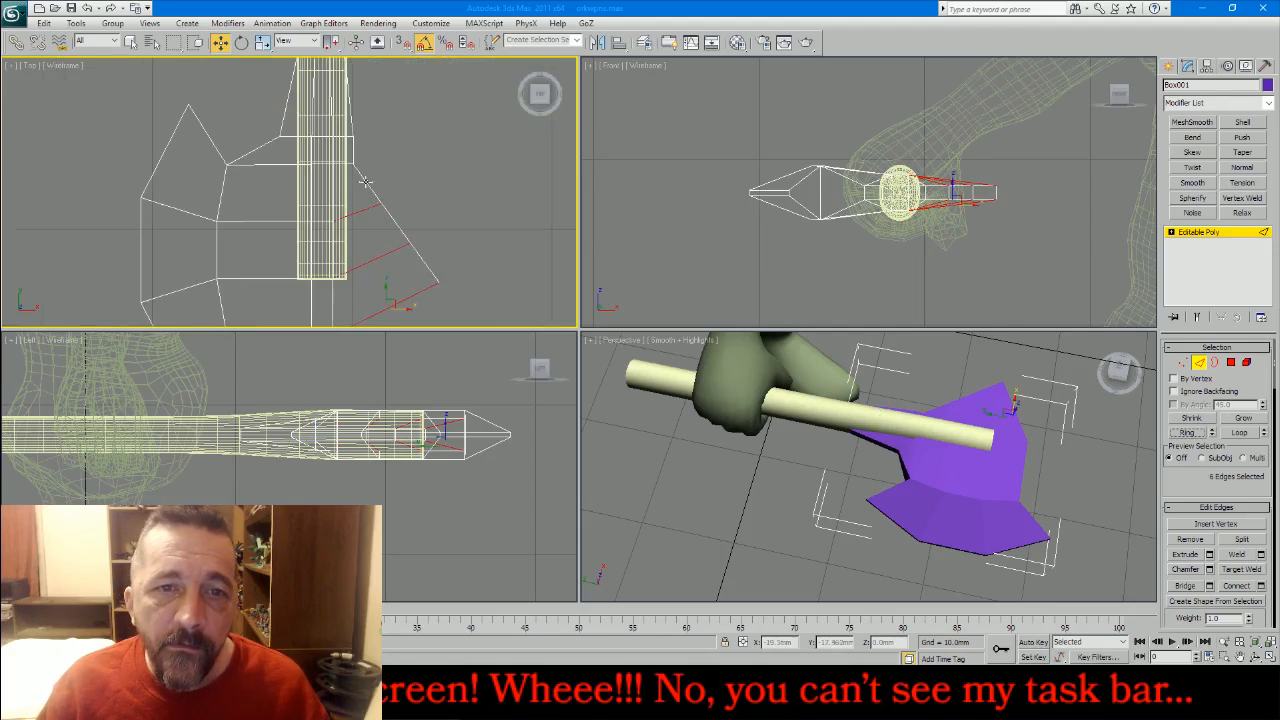
{"action": "left_click_drag", "start_coordinate": [389, 171], "coordinate": [362, 189], "text": "ctrl"}
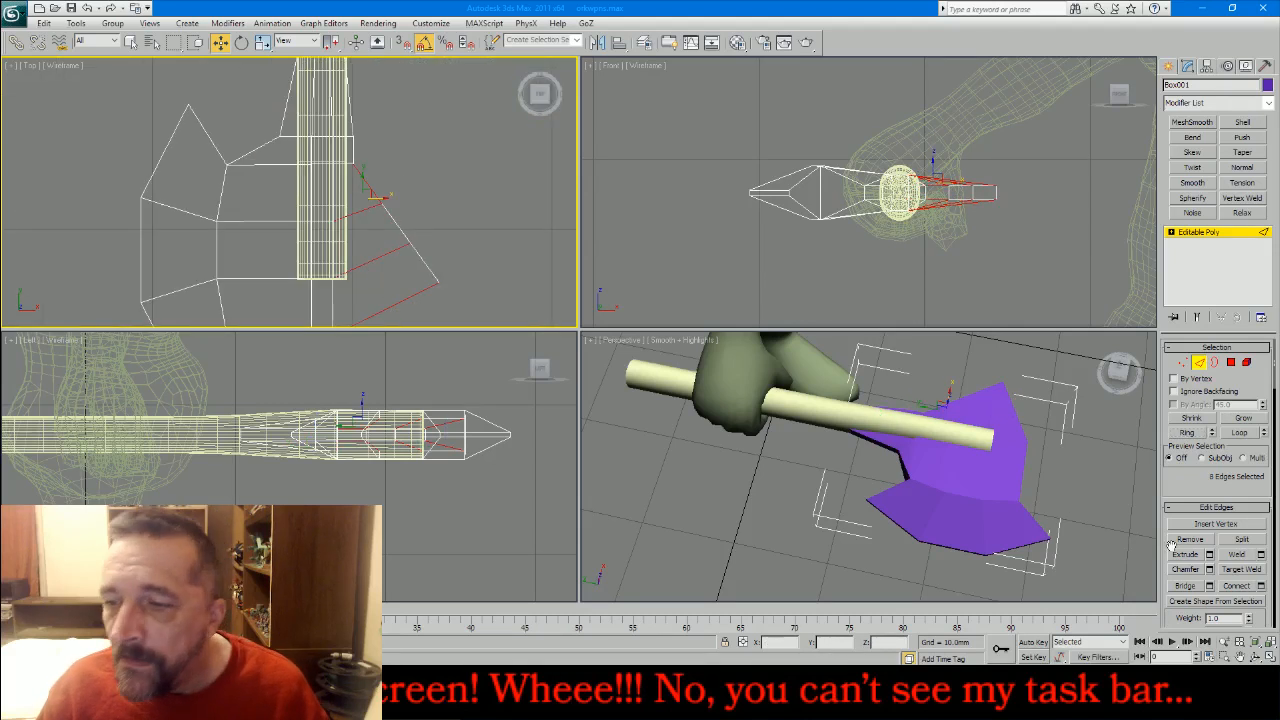
{"action": "left_click", "coordinate": [1262, 587]}
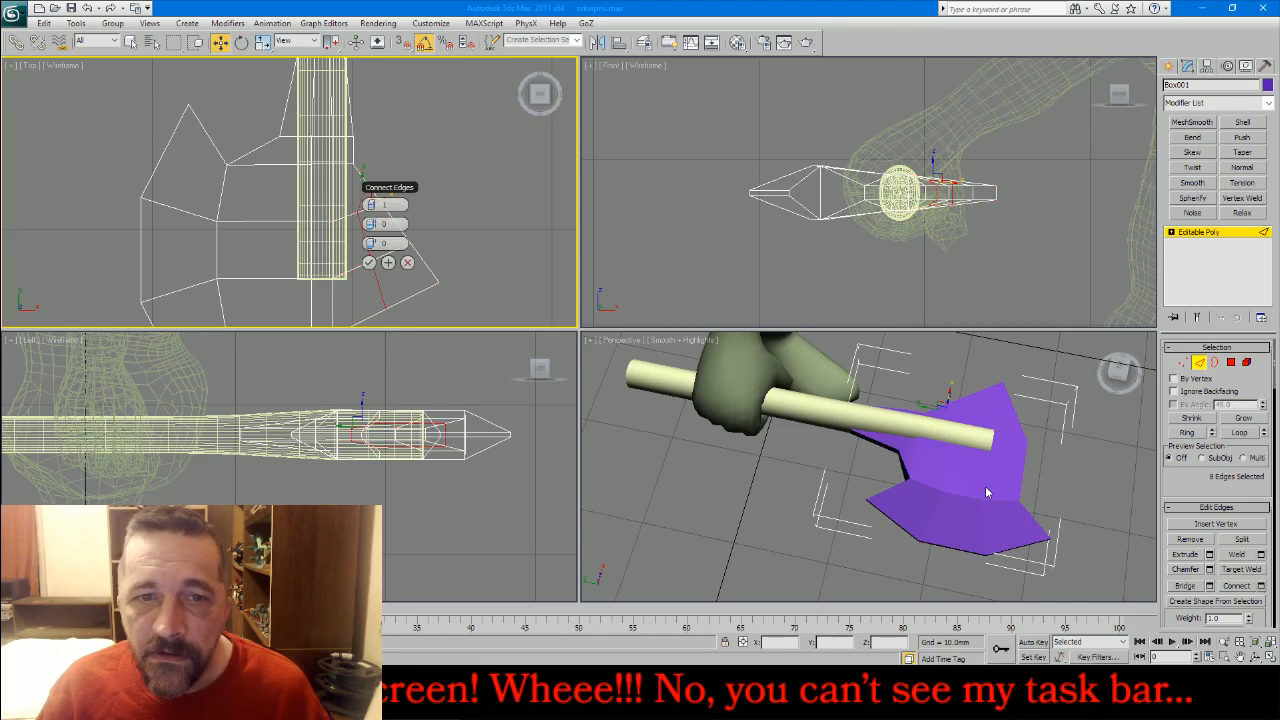
{"action": "left_click", "coordinate": [372, 265]}
- Select the inner vertices of the new loop on the rear spike and scale them apart to thicken the spike's middle
{"action": "left_click", "coordinate": [1183, 363]}
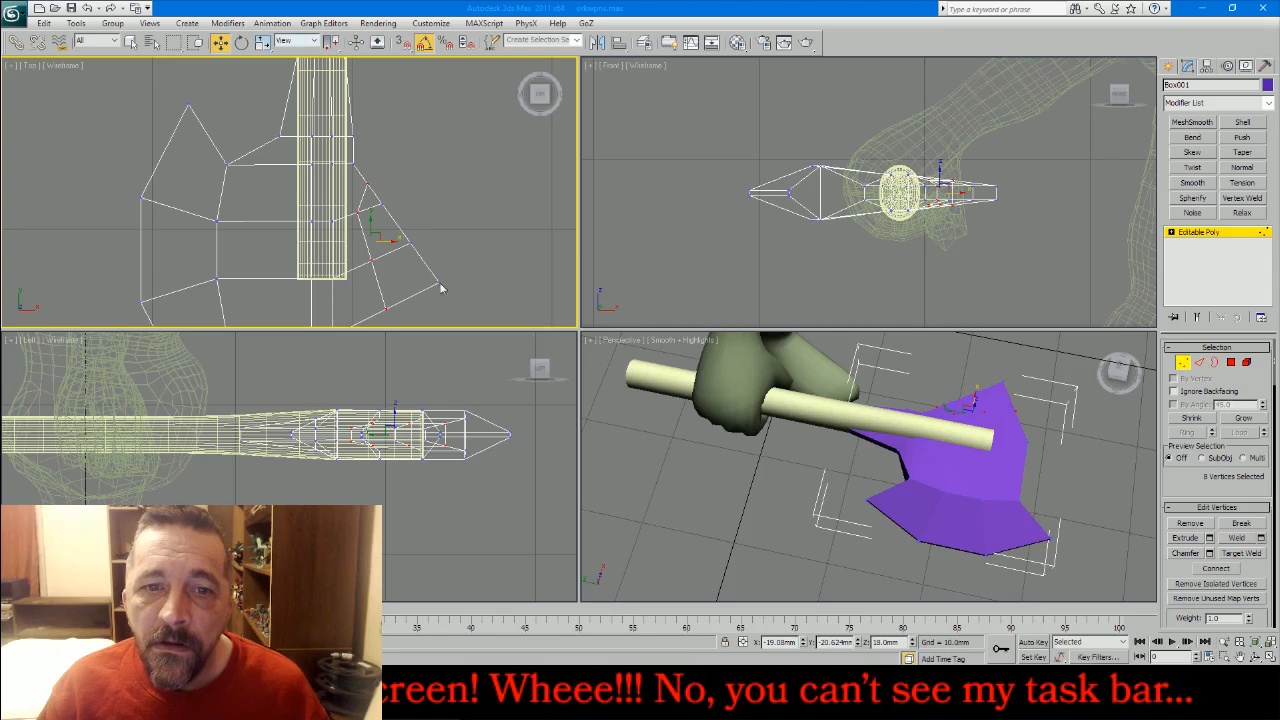
{"action": "left_click_drag", "start_coordinate": [352, 190], "coordinate": [363, 205], "text": "alt"}
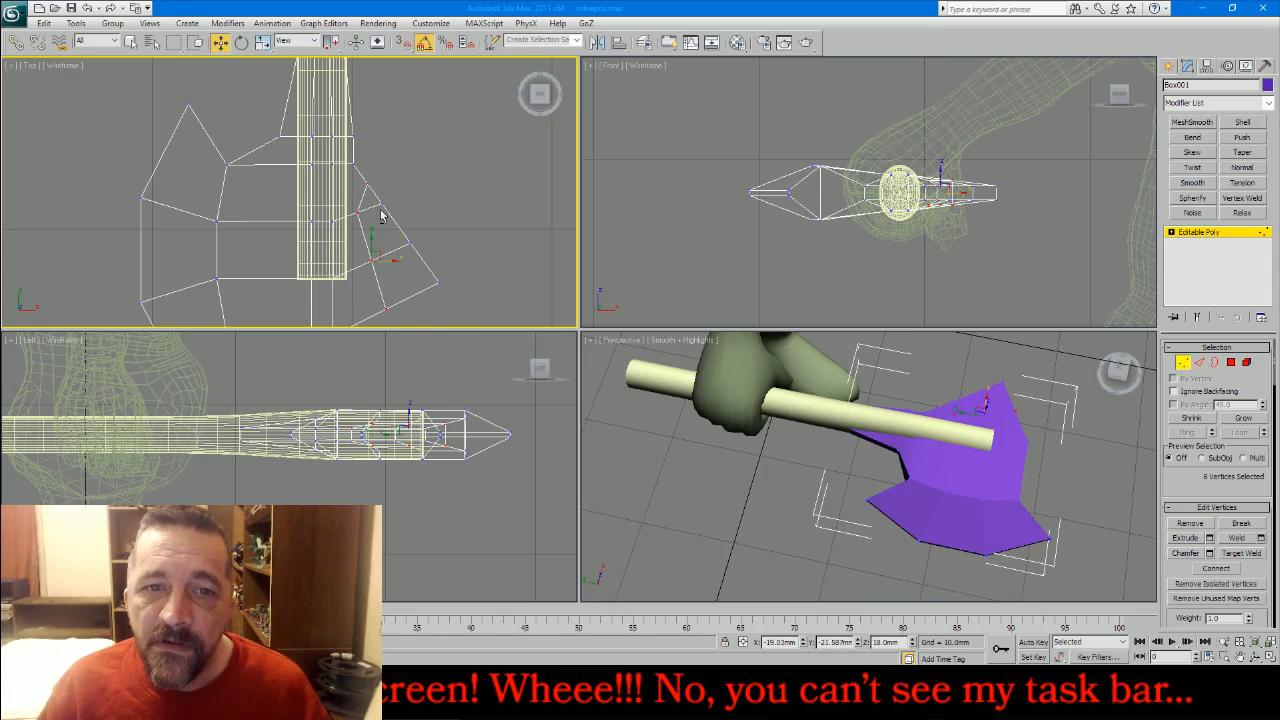
{"action": "left_click_drag", "start_coordinate": [436, 297], "coordinate": [364, 327], "text": "alt"}
{"action": "left_click", "coordinate": [263, 42]}
{"action": "scroll", "coordinate": [898, 172], "scroll_direction": "up", "scroll_amount": 3}
{"action": "left_click_drag", "start_coordinate": [898, 172], "coordinate": [901, 135]}
{"action": "left_click", "coordinate": [1183, 364]}
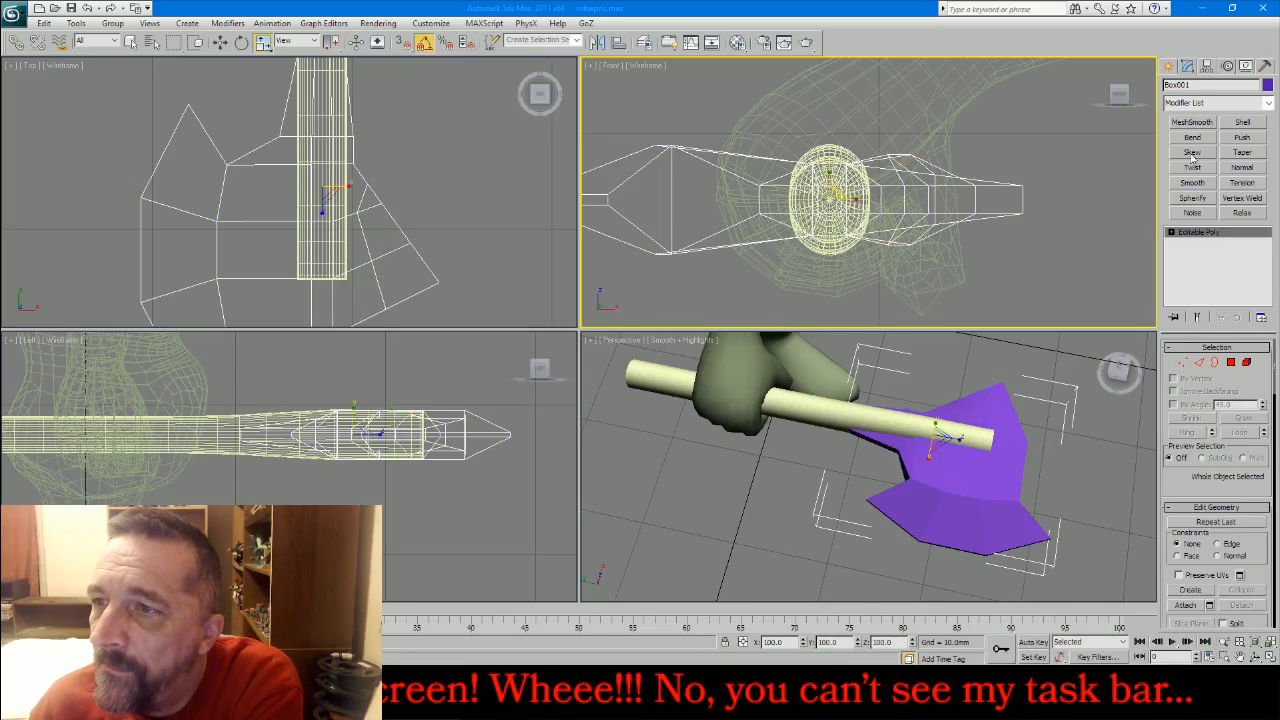
- Smooth the axe head with a MeshSmooth modifier at 2 iterations, inspect the shape, and collapse the whole stack
{"action": "left_click", "coordinate": [1207, 122]}
{"action": "left_click", "coordinate": [1260, 442]}
{"action": "left_click", "coordinate": [1256, 656]}
{"action": "mouse_move", "coordinate": [912, 447]}
{"action": "left_mouse_down"}
{"action": "mouse_move", "coordinate": [778, 362]}
{"action": "mouse_move", "coordinate": [562, 442]}
{"action": "mouse_move", "coordinate": [968, 399]}
{"action": "mouse_move", "coordinate": [1051, 357]}
{"action": "mouse_move", "coordinate": [950, 487]}
{"action": "mouse_move", "coordinate": [916, 470]}
{"action": "left_mouse_up"}
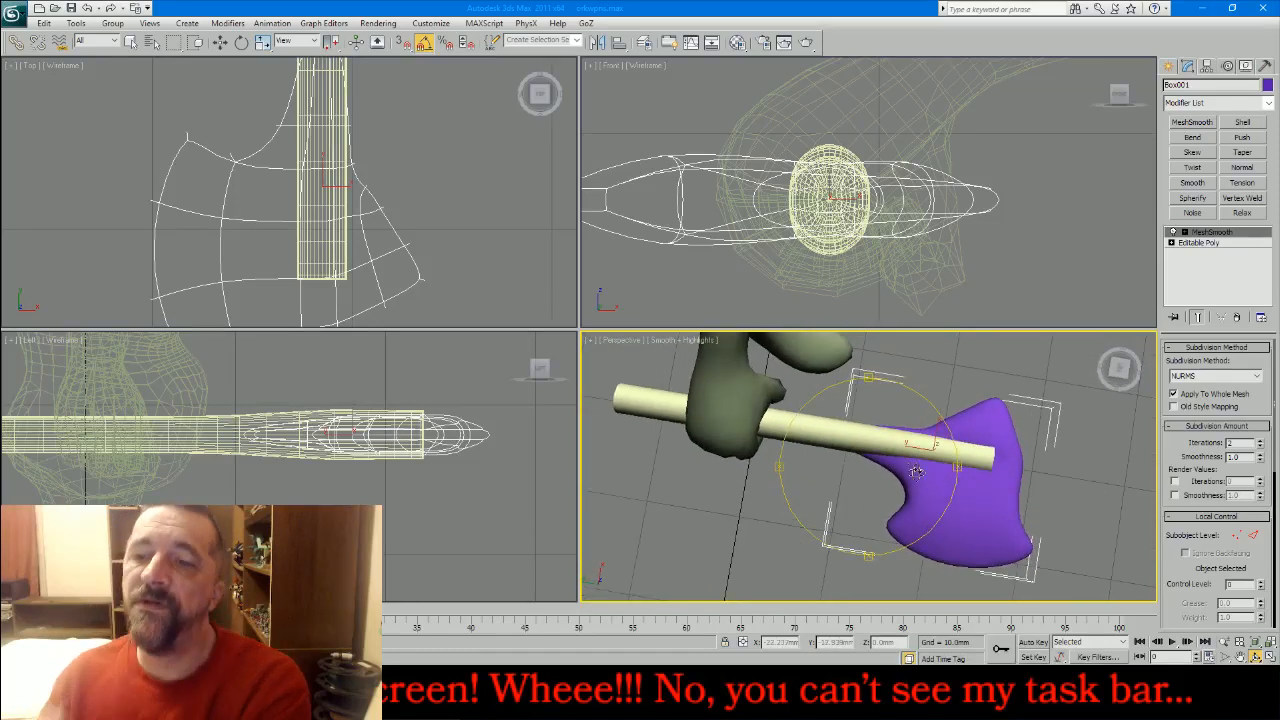
{"action": "right_click", "coordinate": [1205, 232]}
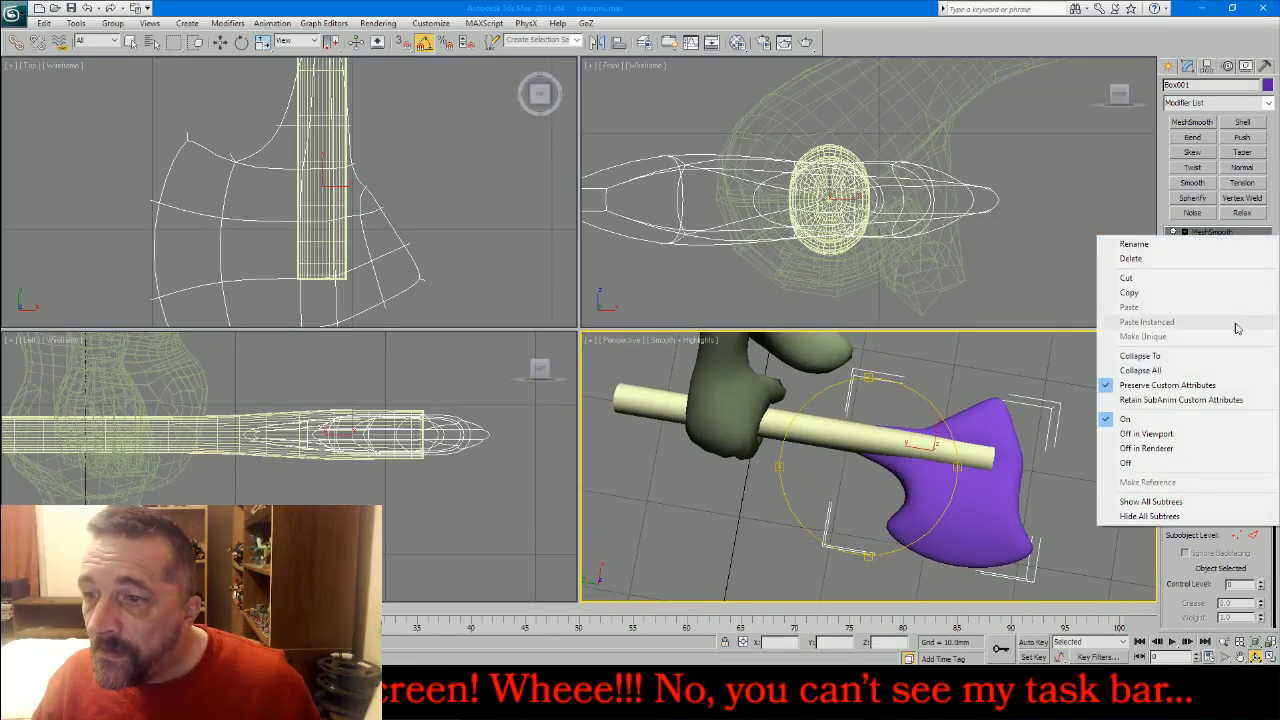
{"action": "left_click", "coordinate": [1215, 372]}
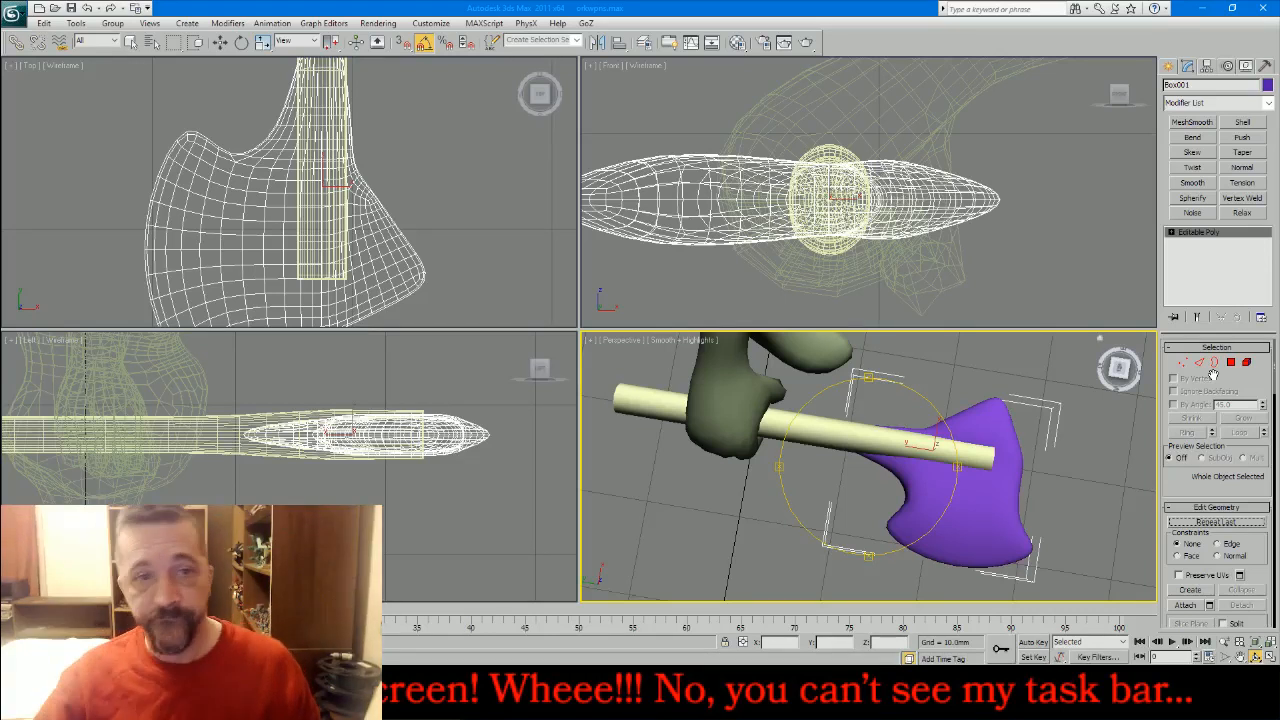
- Scale the smoothed axe head to about 108% in X and 85% in Y
{"action": "scroll", "coordinate": [447, 78], "scroll_direction": "down", "scroll_amount": 10}
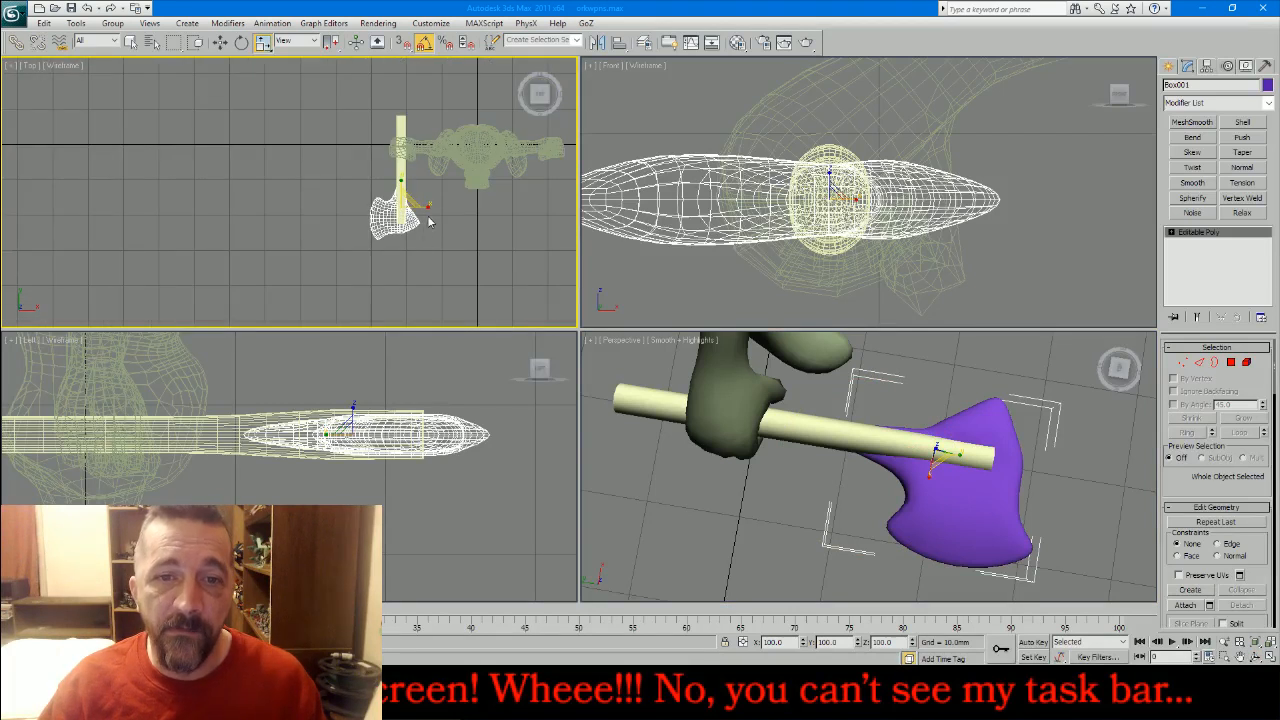
{"action": "mouse_move", "coordinate": [428, 210]}
{"action": "left_mouse_down"}
{"action": "mouse_move", "coordinate": [441, 205]}
{"action": "mouse_move", "coordinate": [408, 209]}
{"action": "left_mouse_up"}
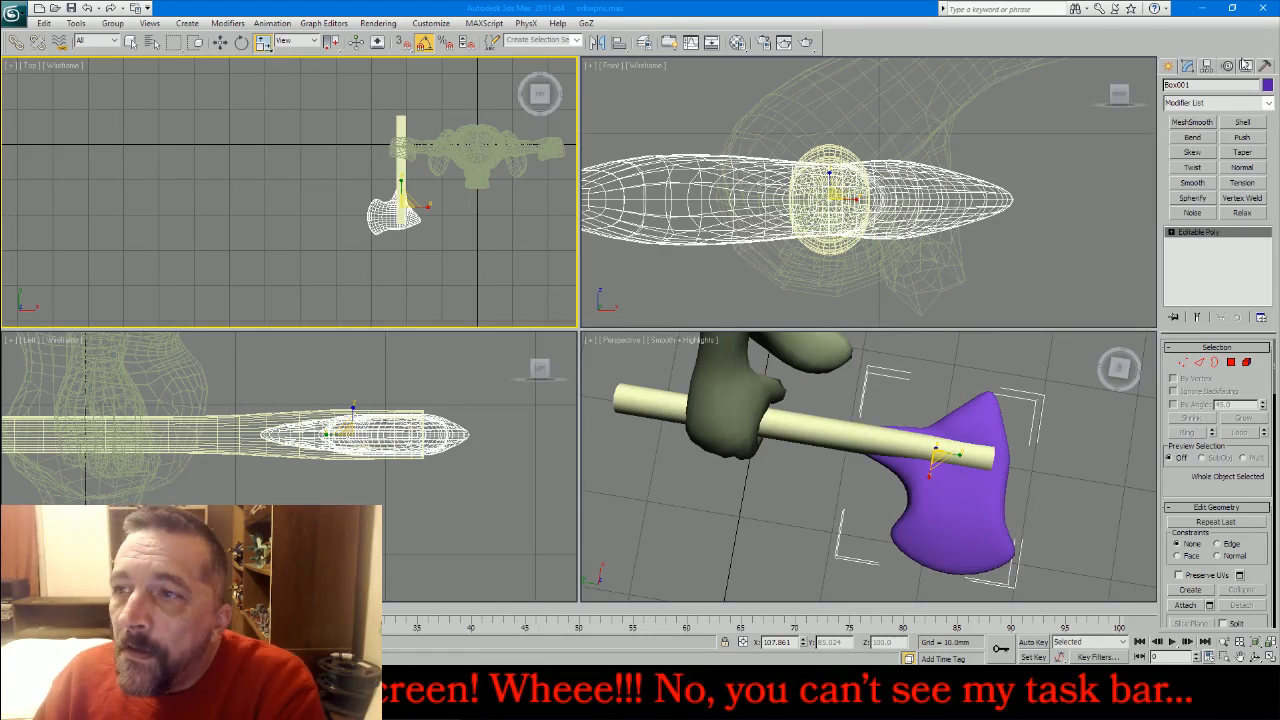
- Export the selected axe head and handle to the Props folder as zRawStoneAxe.obj with quad faces, and delete both from the scene
{"action": "left_click_drag", "start_coordinate": [466, 370], "coordinate": [294, 504]}
{"action": "left_click", "coordinate": [14, 13]}
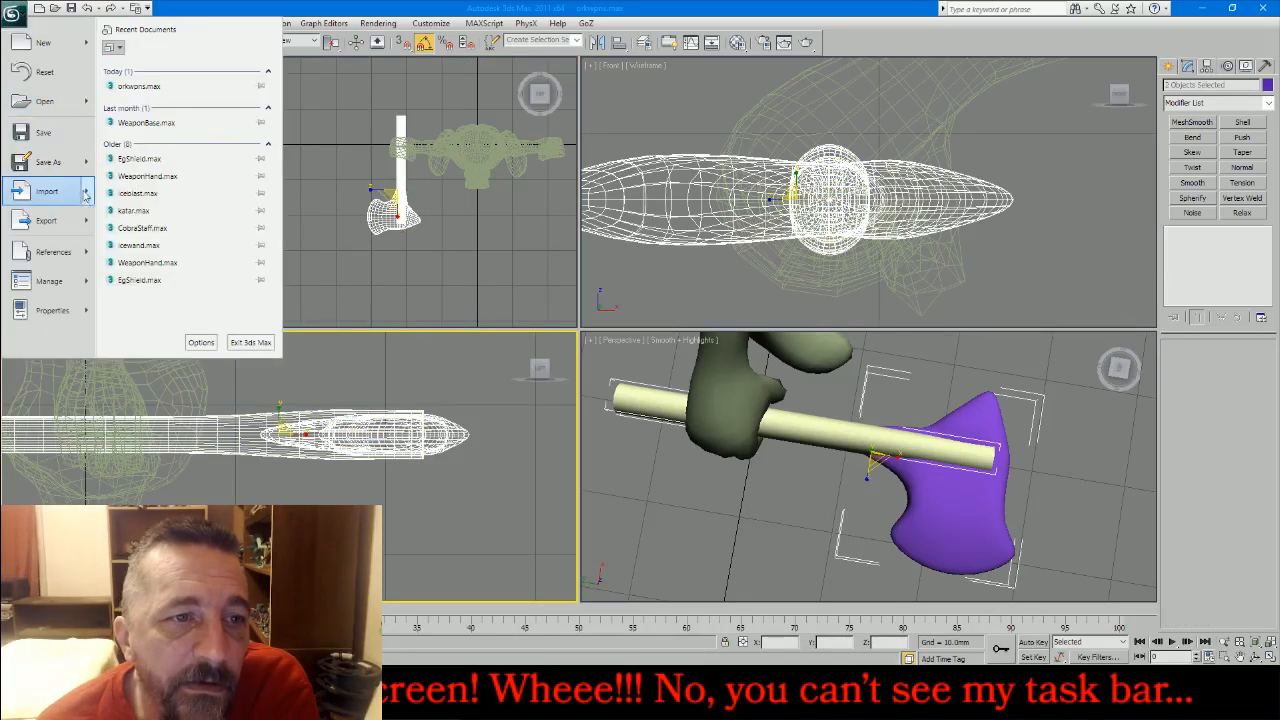
{"action": "mouse_move", "coordinate": [45, 220]}
{"action": "left_click", "coordinate": [150, 112]}
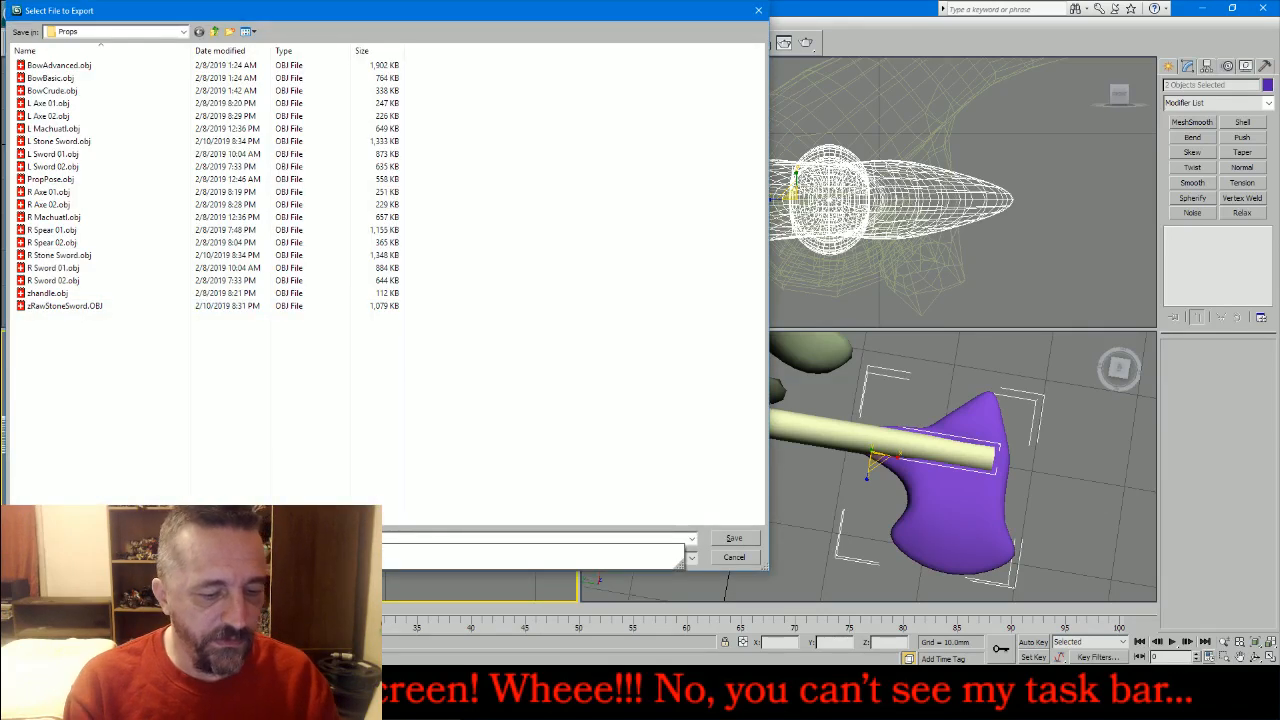
{"action": "key", "text": "Return"}
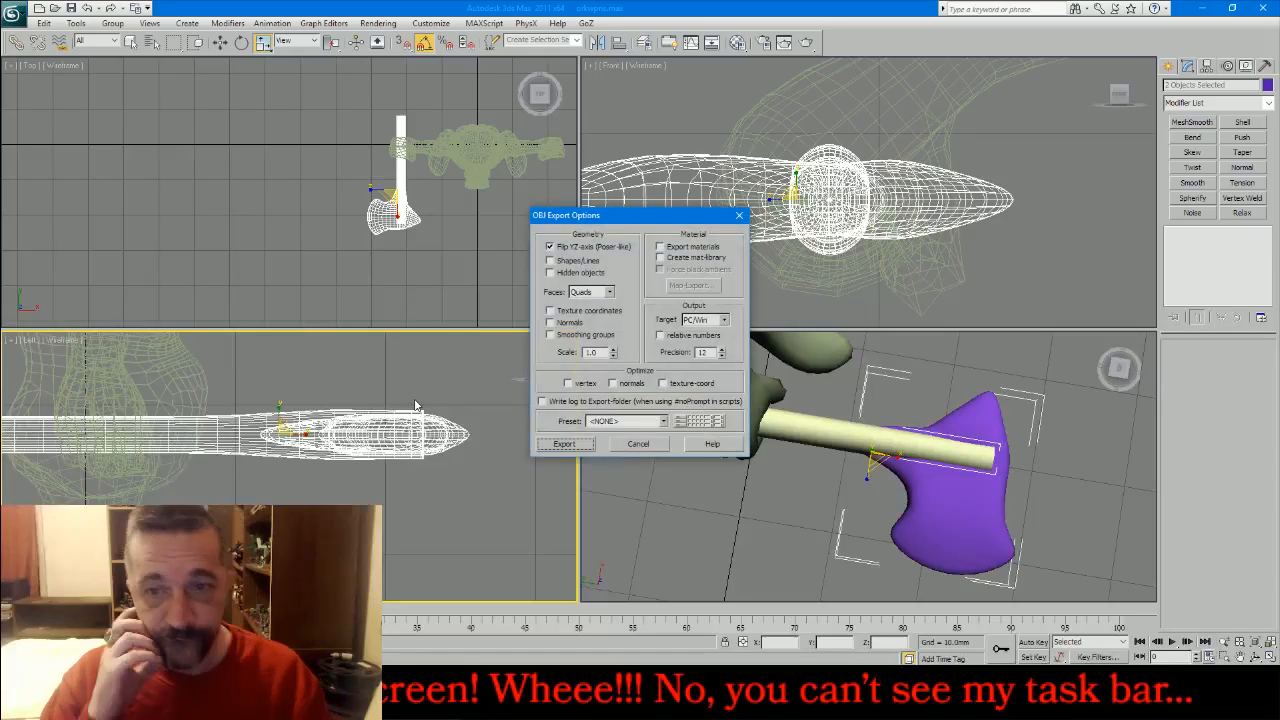
{"action": "left_click", "coordinate": [540, 446]}
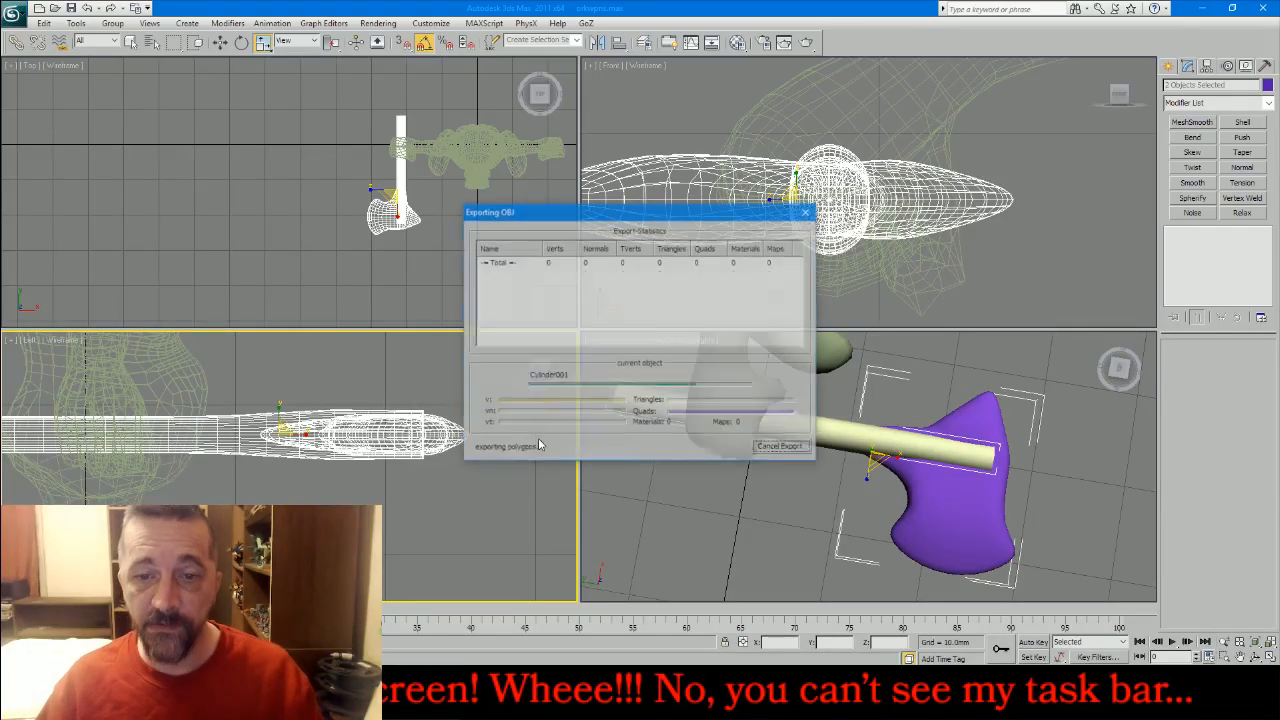
{"action": "left_click", "coordinate": [762, 445]}
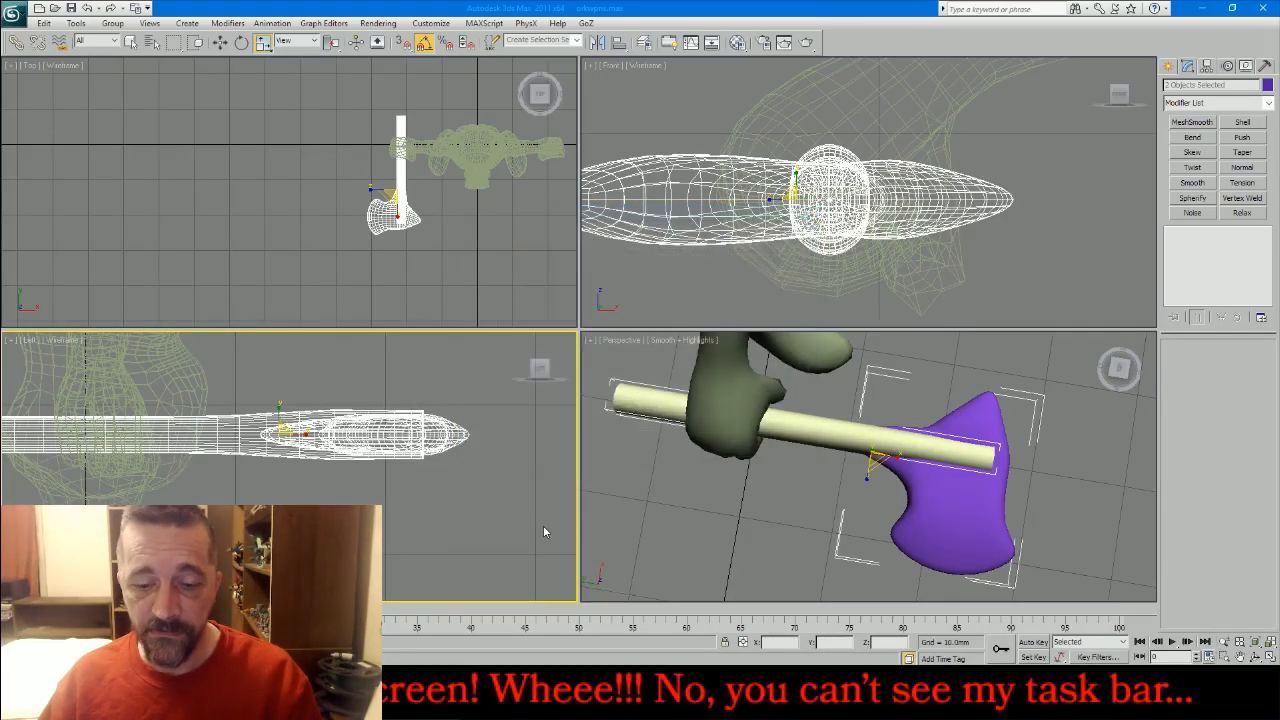
{"action": "key", "text": "Delete"}
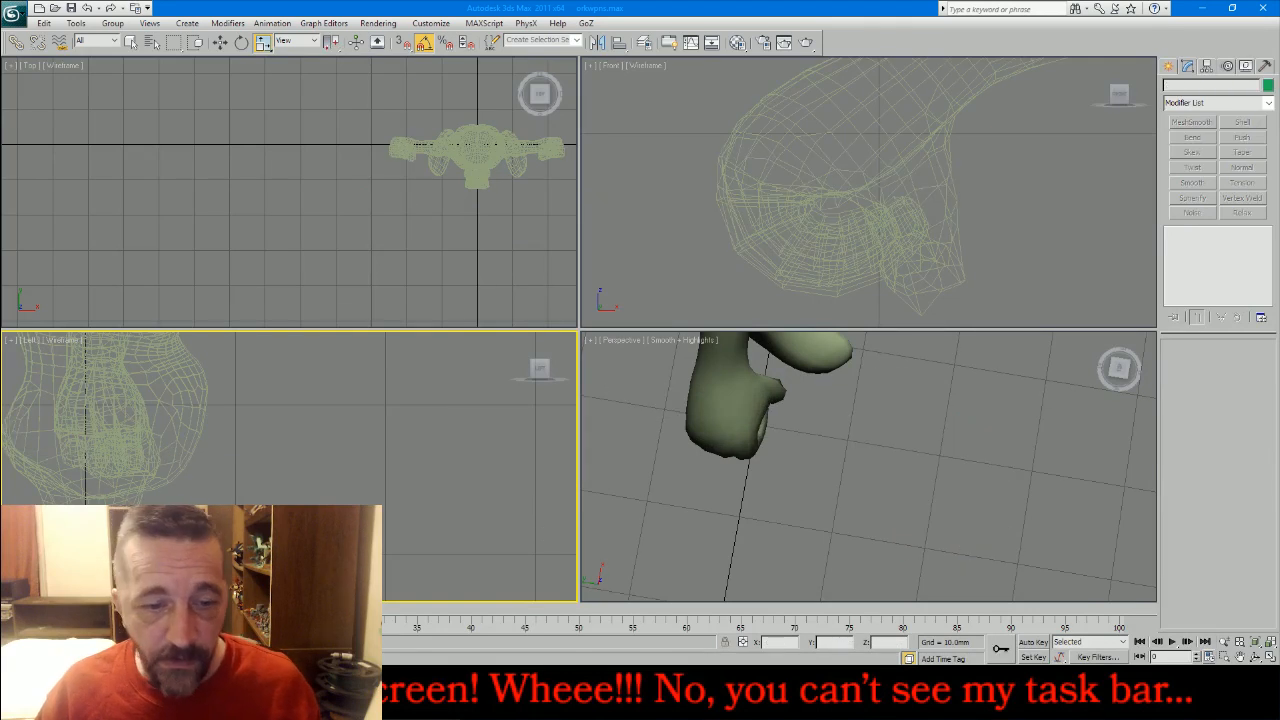
- Switch to ZBrush, import zRawStoneAxe.obj from the Props folder, and frame the whole axe
{"action": "key", "text": "alt+Tab"}
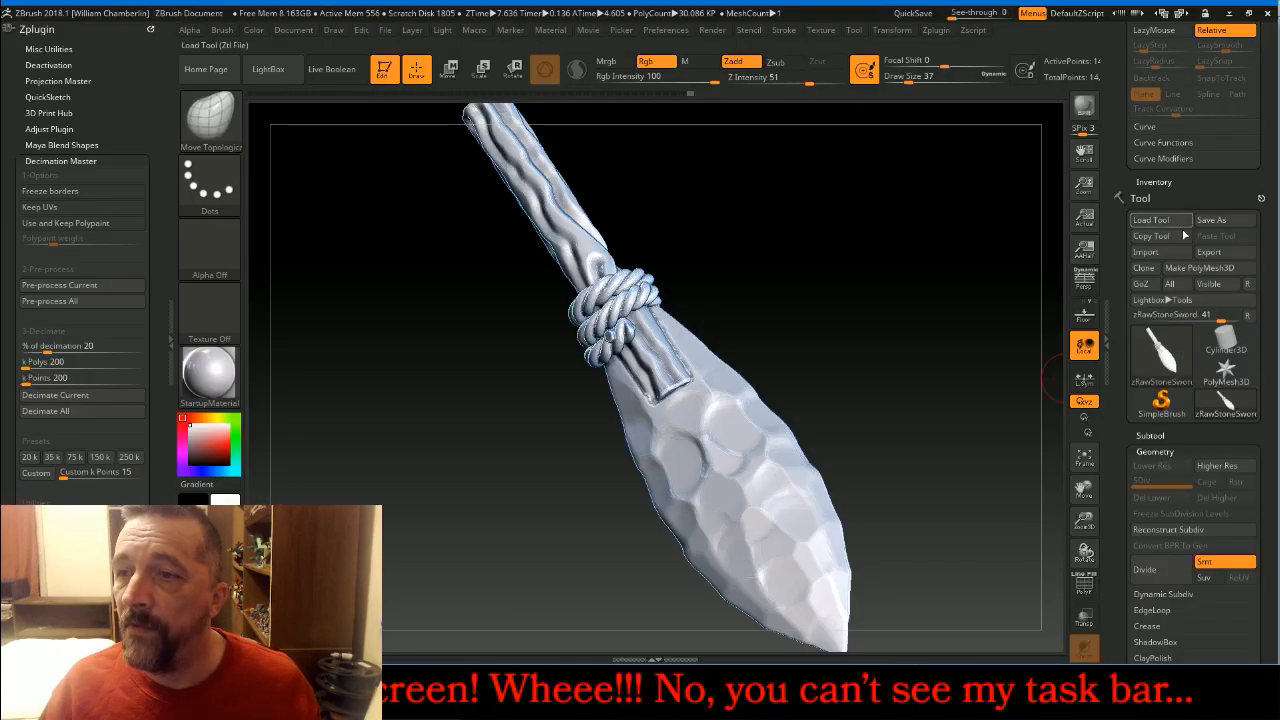
{"action": "left_click", "coordinate": [1145, 252]}
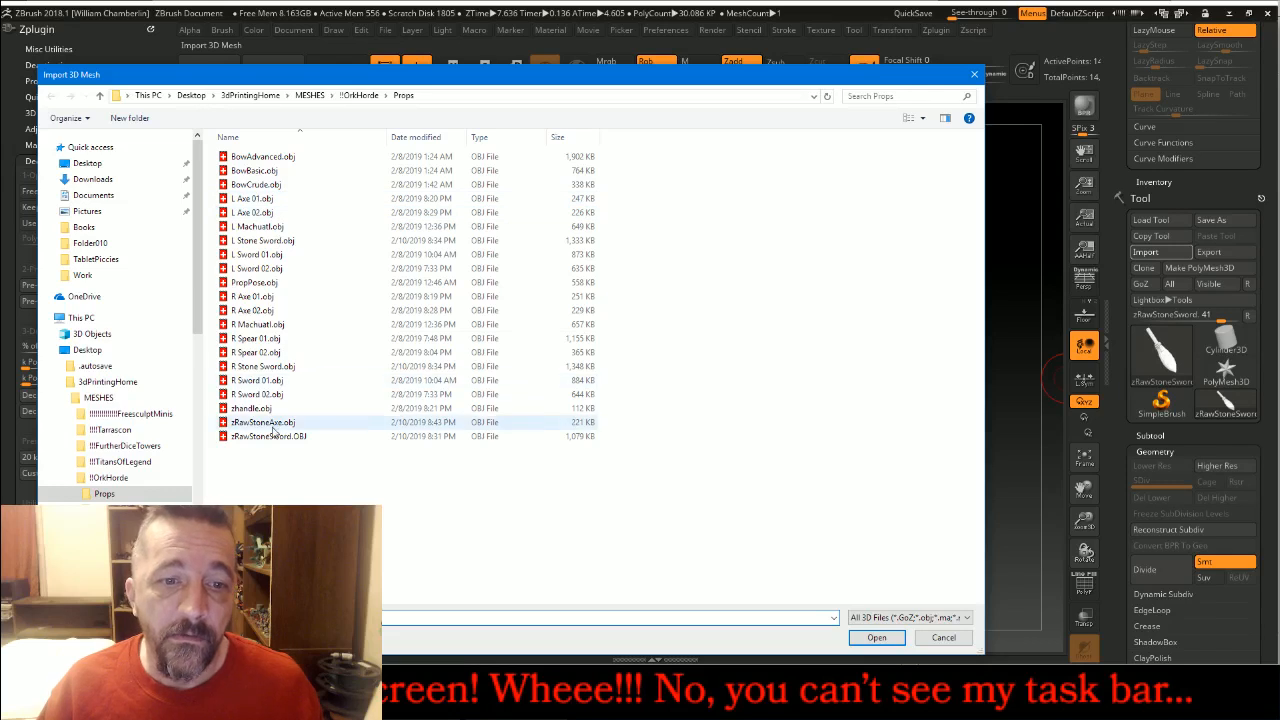
{"action": "double_click", "coordinate": [272, 425]}
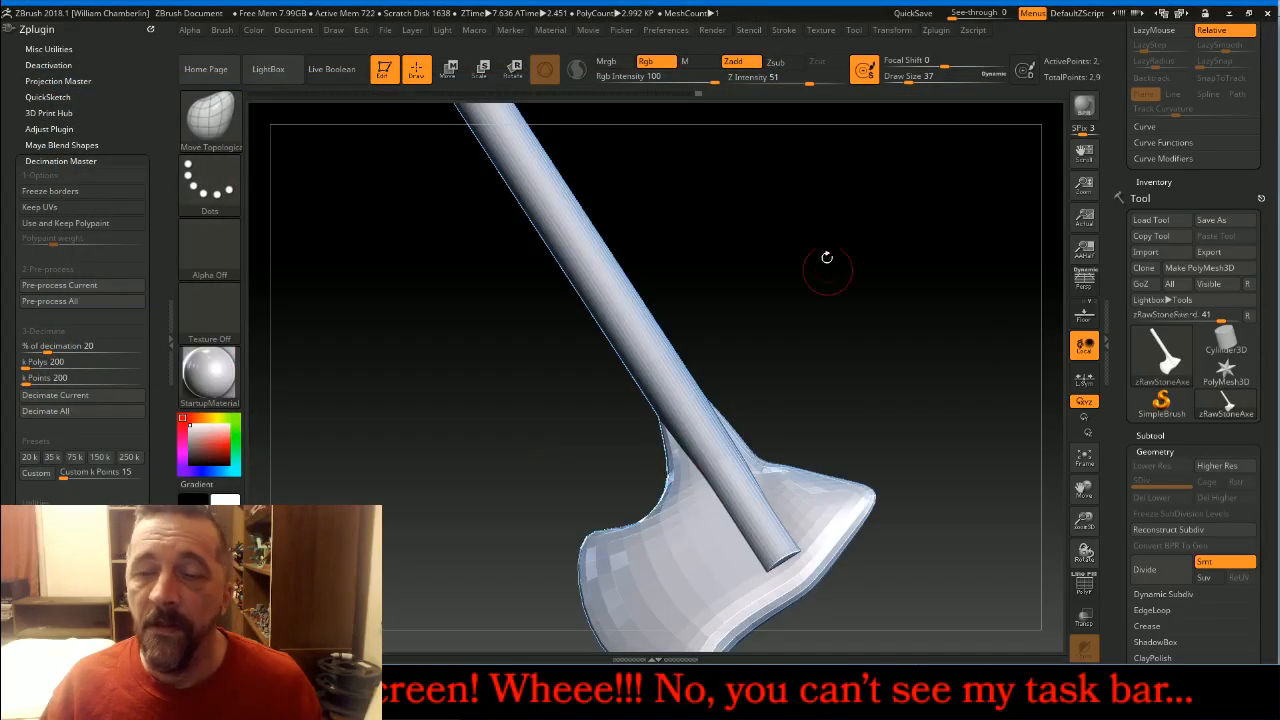
{"action": "key", "text": "f"}
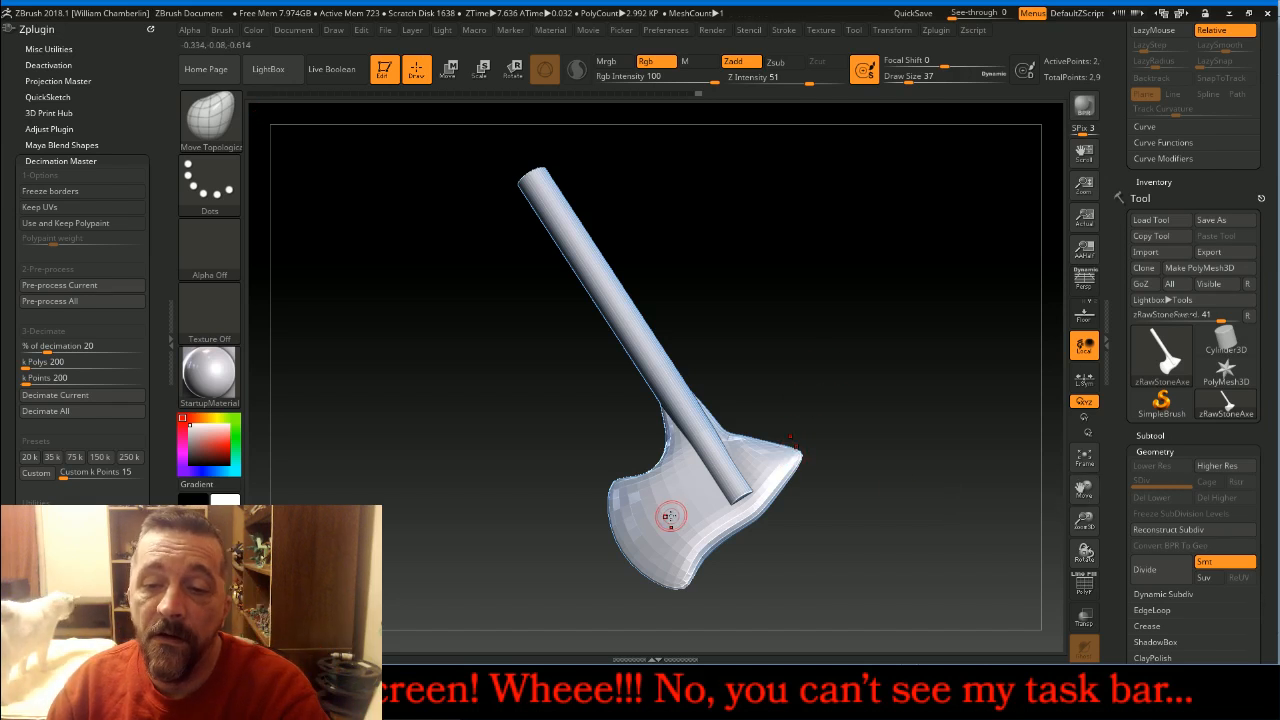
{"action": "left_click_drag", "start_coordinate": [896, 517], "coordinate": [932, 325]}
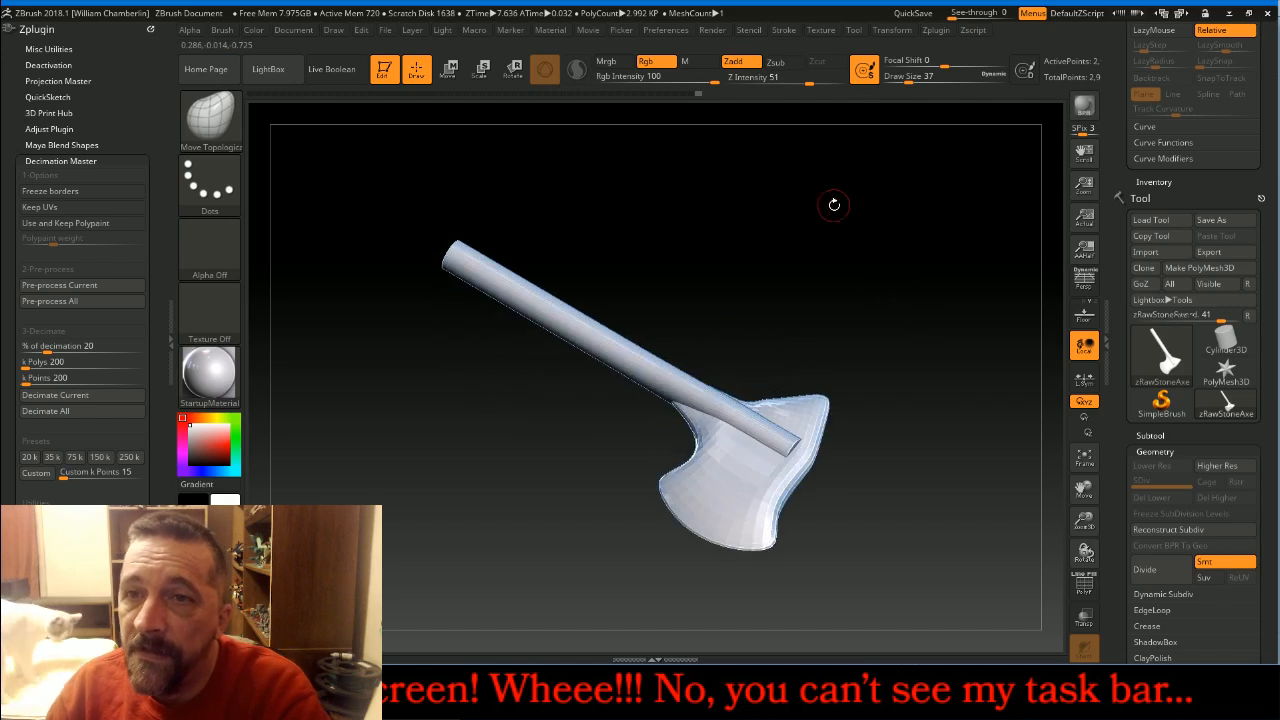
- Turn off X symmetry for the imported axe and check the mirrored brush position on the blade
{"action": "left_click", "coordinate": [892, 30]}
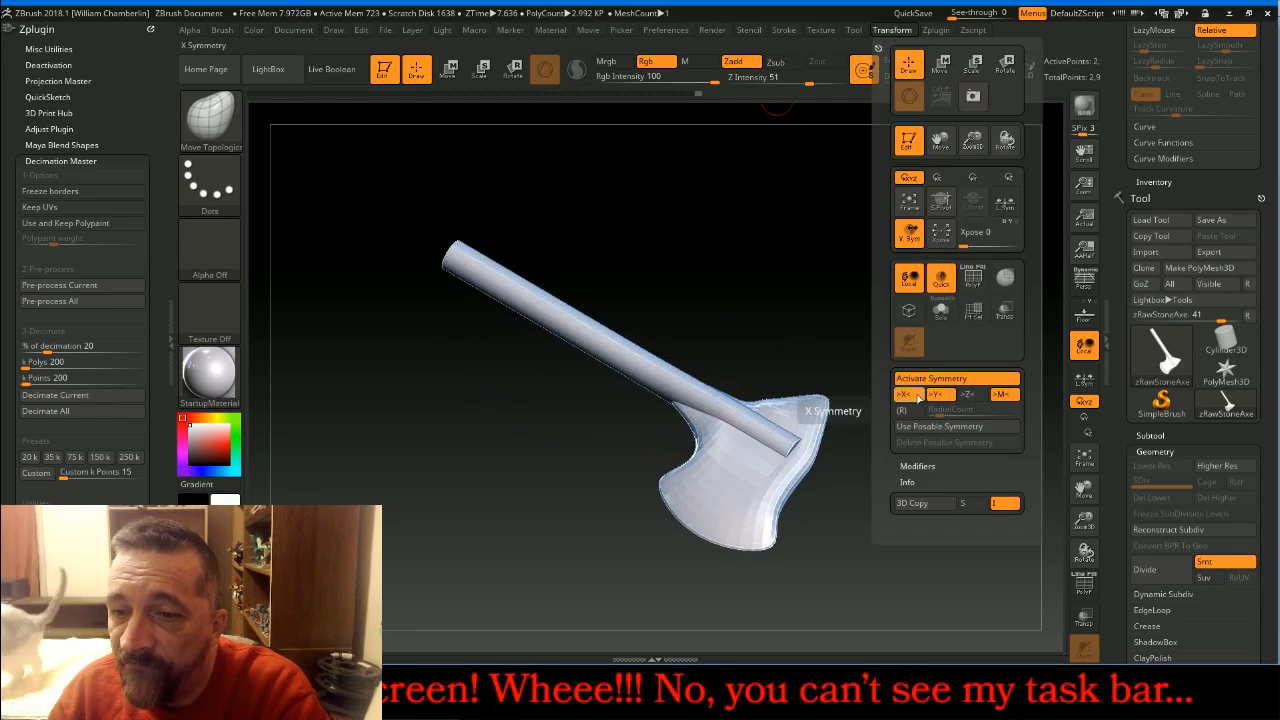
{"action": "left_click_drag", "start_coordinate": [799, 326], "coordinate": [777, 269]}
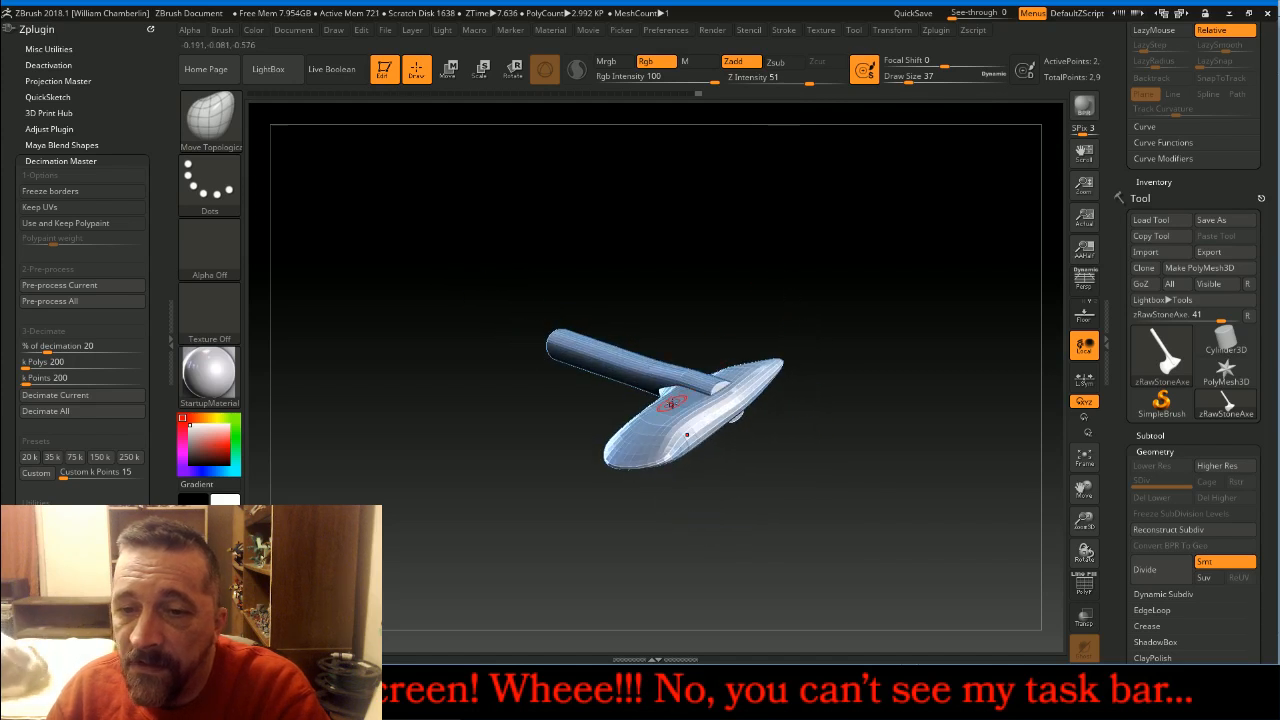
{"action": "left_click_drag", "start_coordinate": [866, 331], "coordinate": [1014, 431]}
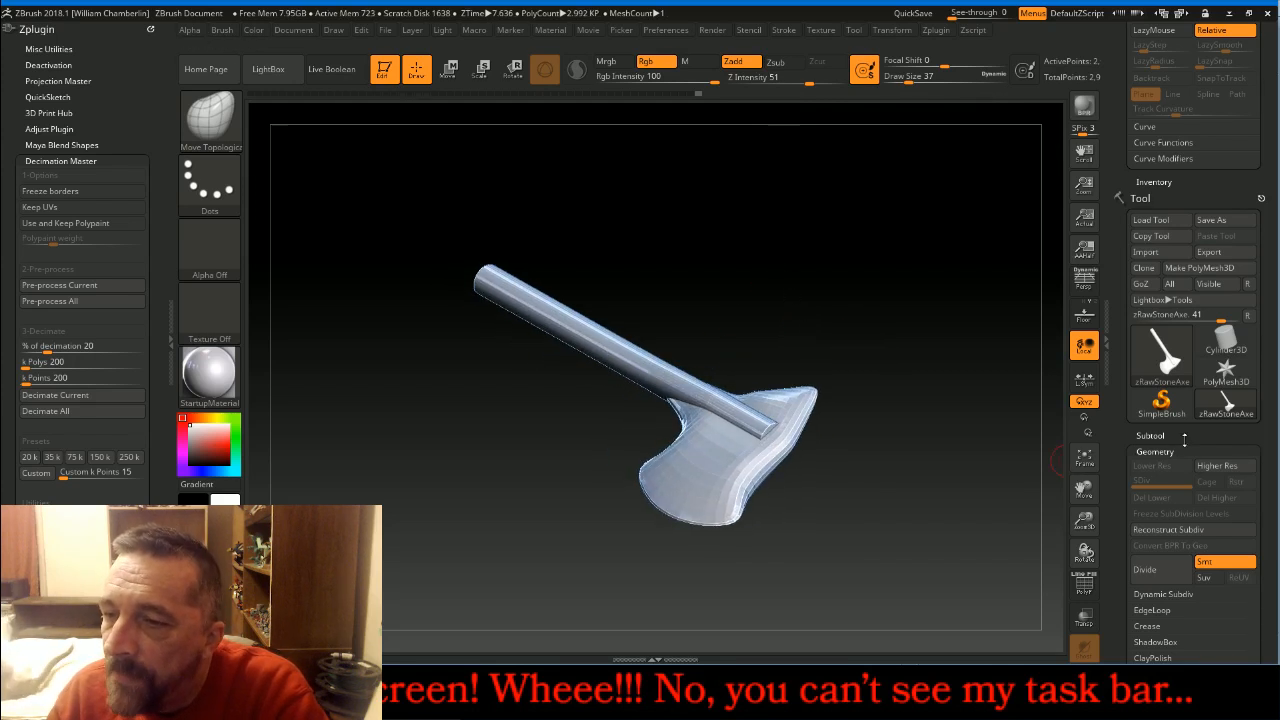
- Subdivide the axe mesh up to subdivision level 5 and delete the lower levels
{"action": "scroll", "coordinate": [1166, 375], "scroll_direction": "down", "scroll_amount": 2}
{"action": "scroll", "coordinate": [1166, 375], "scroll_direction": "down", "scroll_amount": 1}
{"action": "left_click", "coordinate": [1170, 458]}
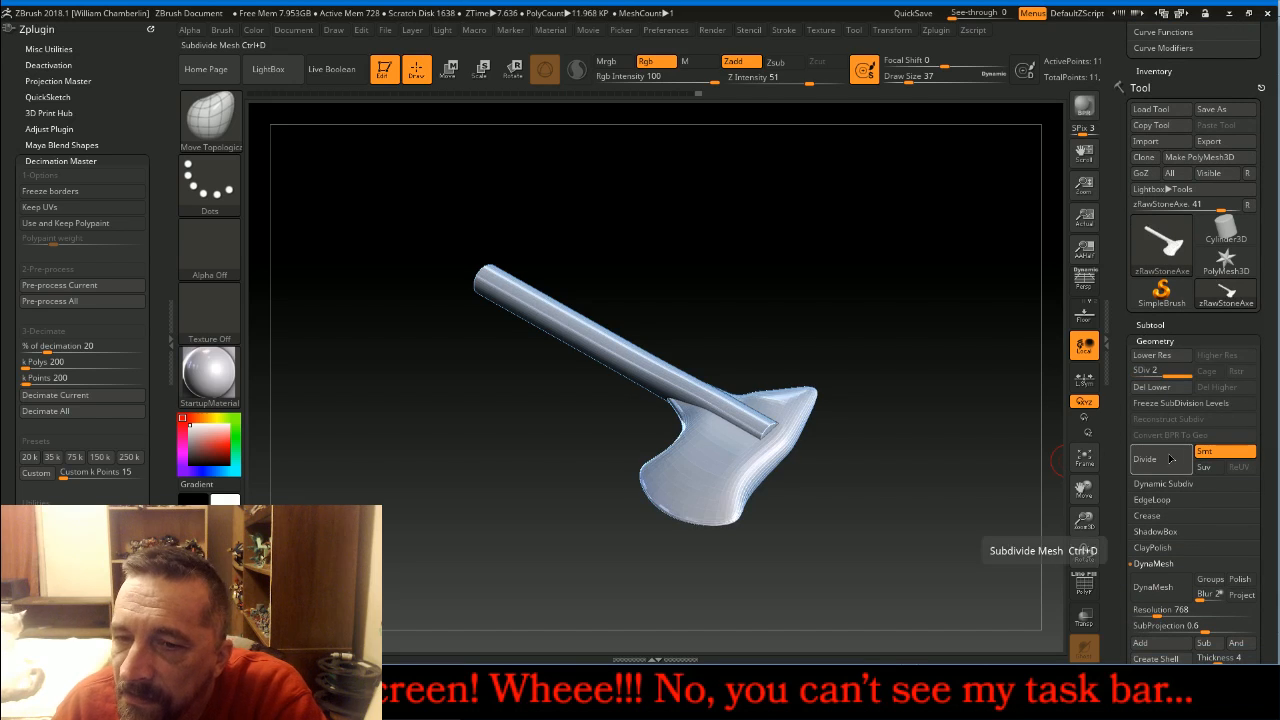
{"action": "left_click", "coordinate": [1170, 458]}
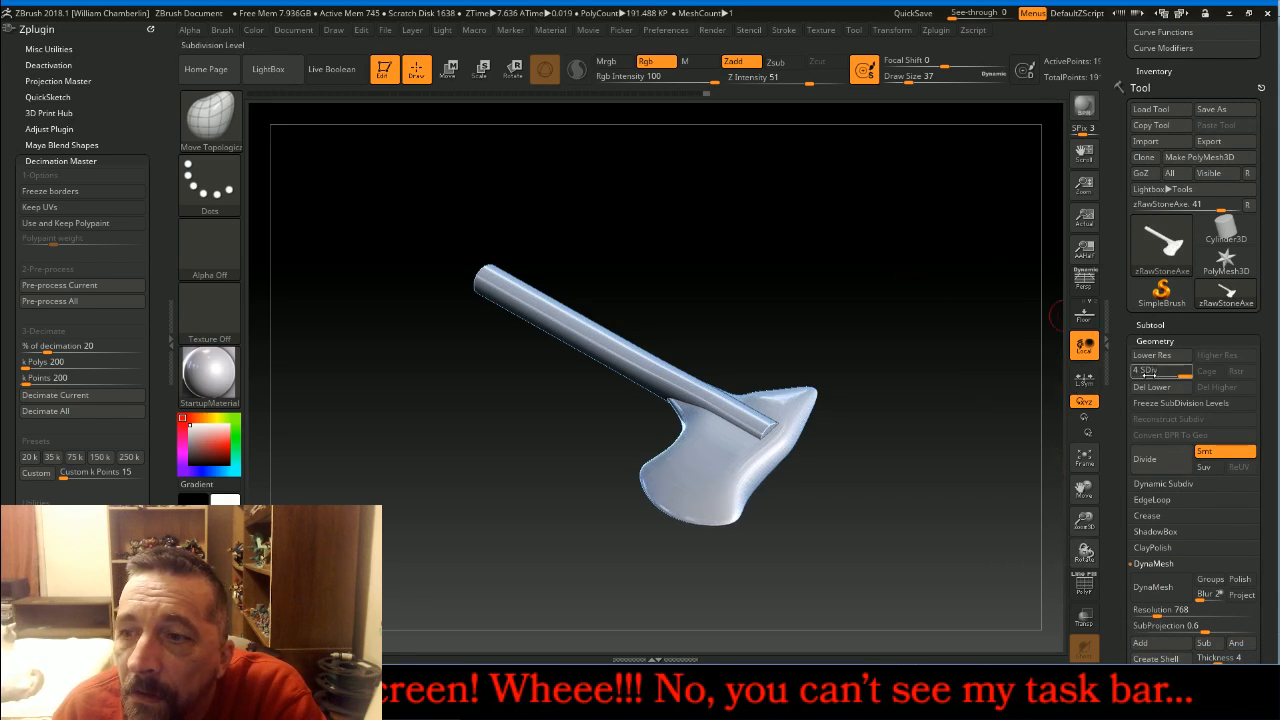
{"action": "left_click", "coordinate": [1170, 459]}
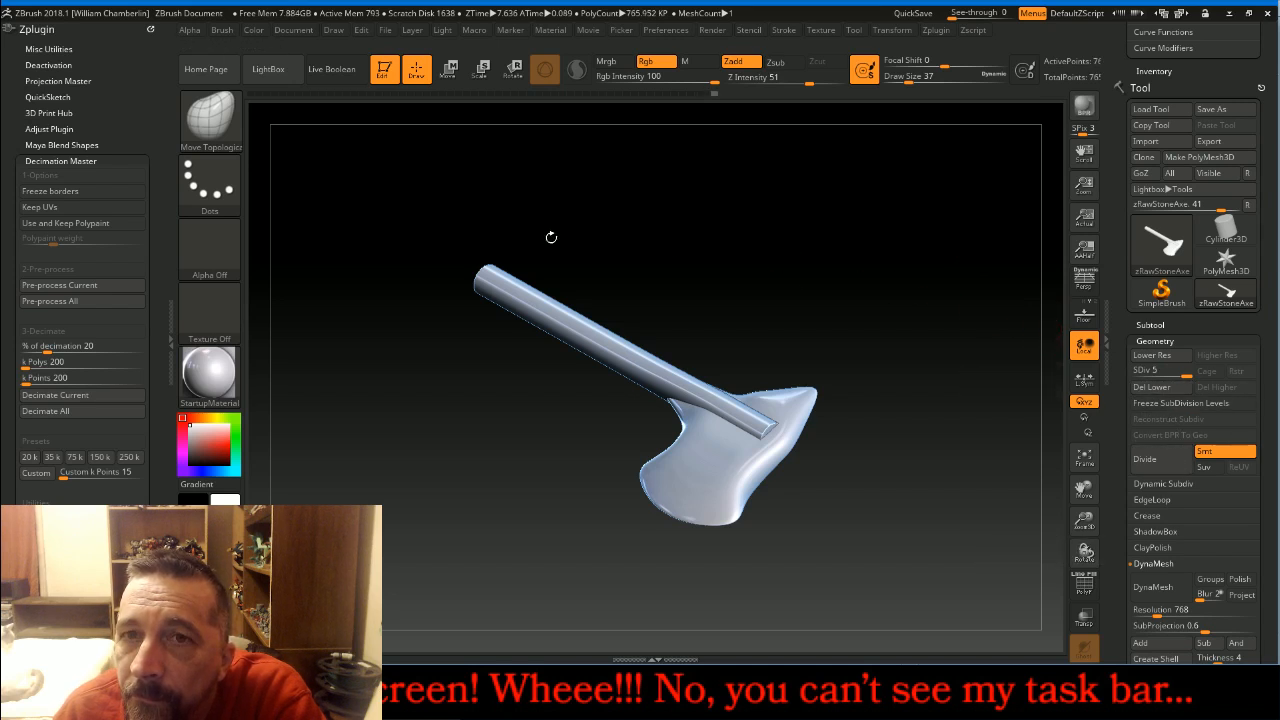
{"action": "left_click", "coordinate": [1168, 388]}
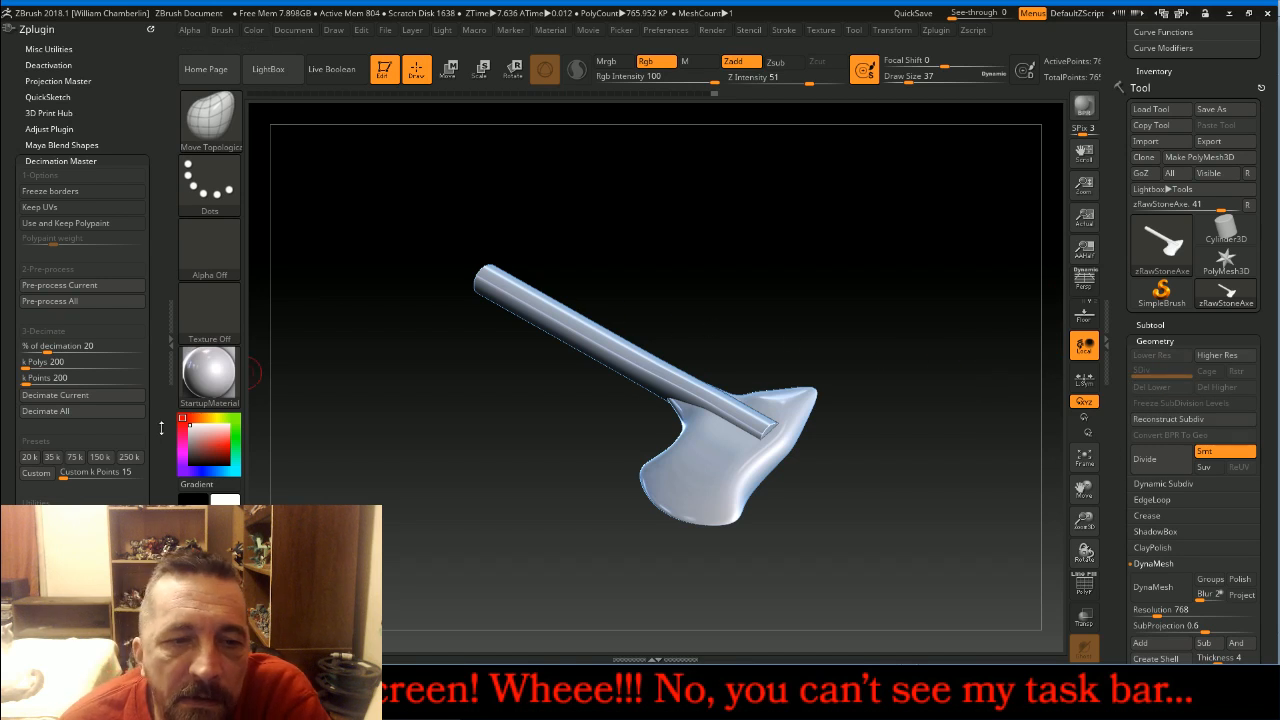
- Hide the plugin tray to enlarge the canvas and isolate the axe head by hiding the handle
{"action": "left_click", "coordinate": [166, 356]}
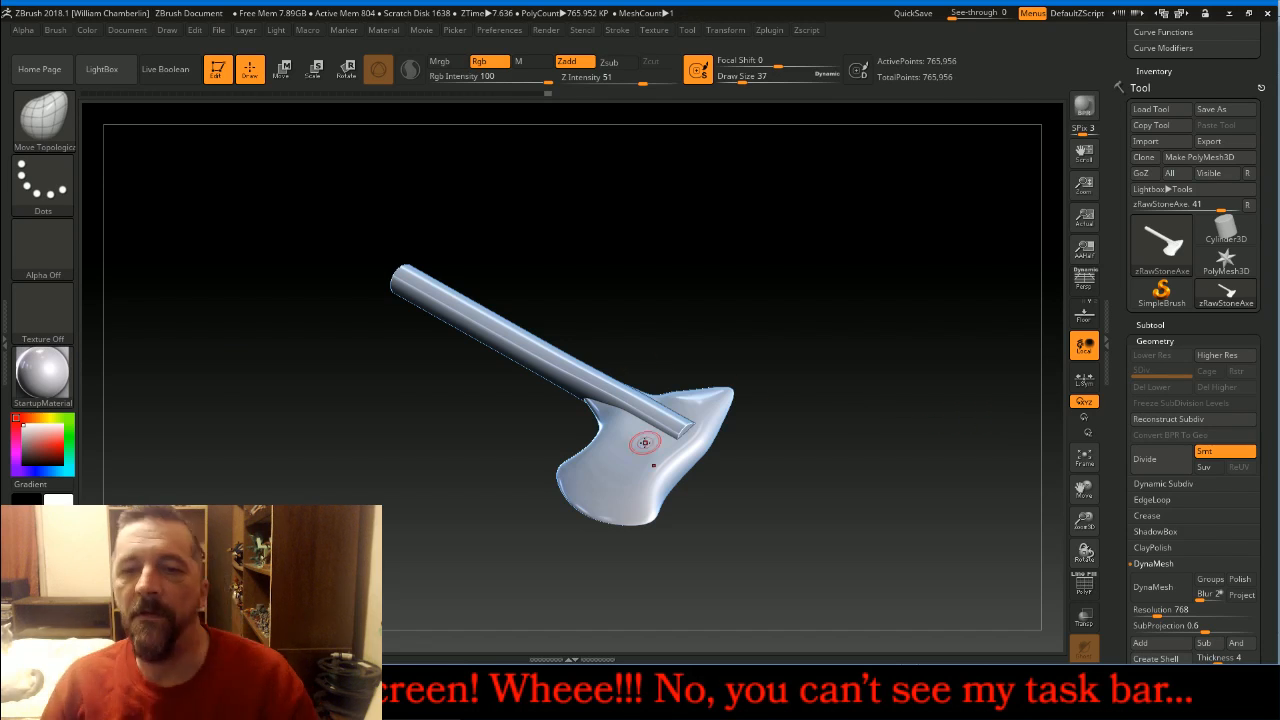
{"action": "key", "text": "ctrl+shift"}
{"action": "left_click", "coordinate": [633, 453], "text": "ctrl+shift"}
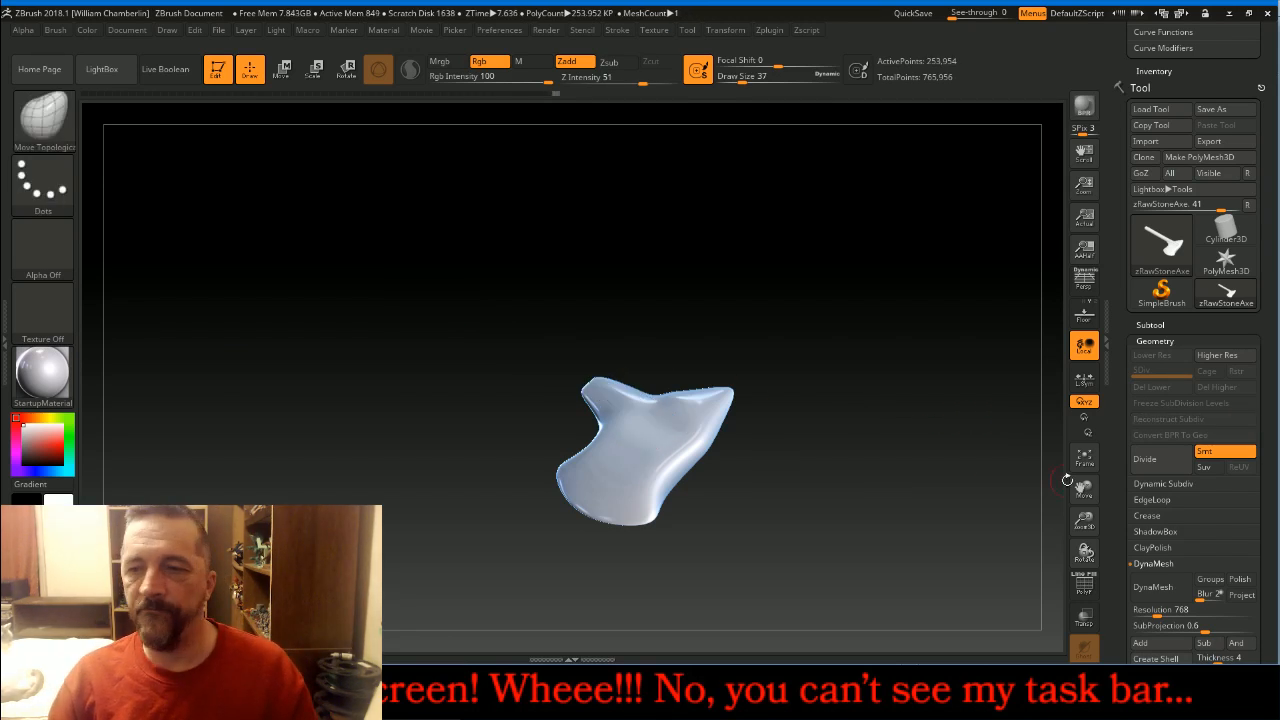
- Mask the axe head, unhide the handle, split the unmasked points into their own subtool, and hide the handle subtool
{"action": "left_click", "coordinate": [1085, 457]}
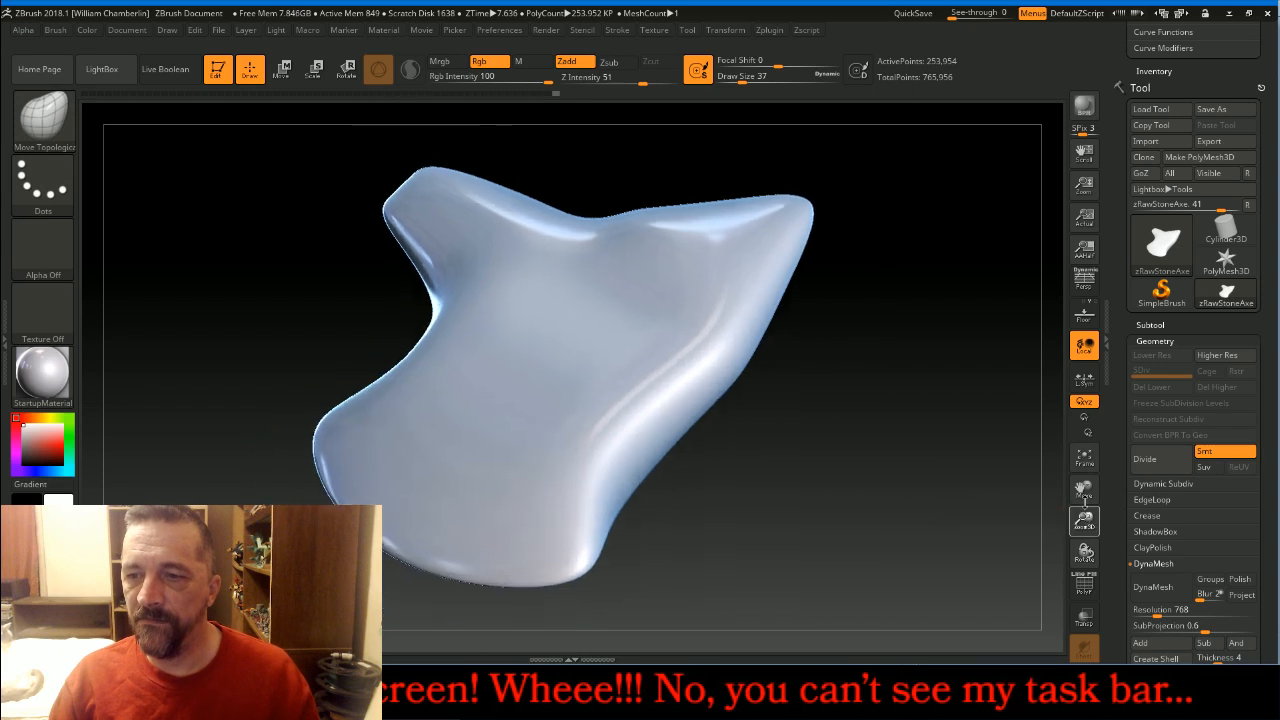
{"action": "mouse_move", "coordinate": [909, 582]}
{"action": "left_mouse_down", "text": "ctrl"}
{"action": "mouse_move", "coordinate": [337, 251]}
{"action": "mouse_move", "coordinate": [222, 153]}
{"action": "left_mouse_up", "text": "ctrl"}
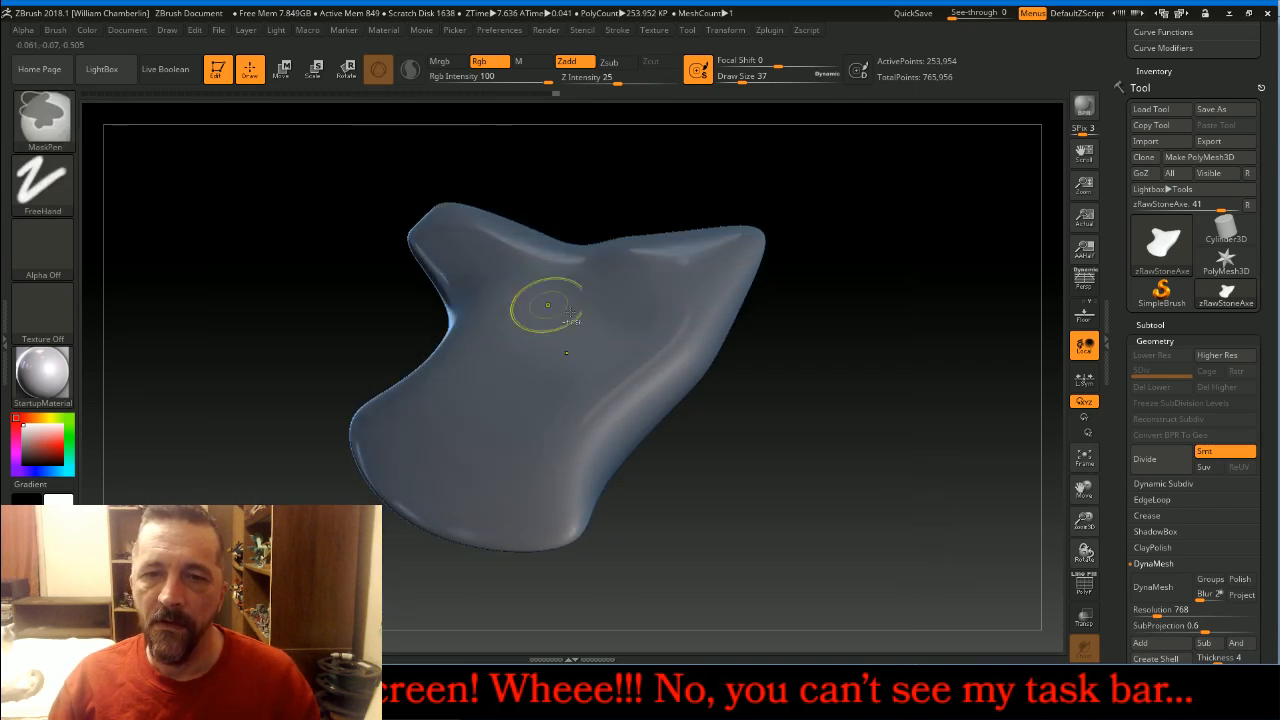
{"action": "left_click", "coordinate": [914, 434], "text": "ctrl+shift"}
{"action": "left_click", "coordinate": [1152, 325]}
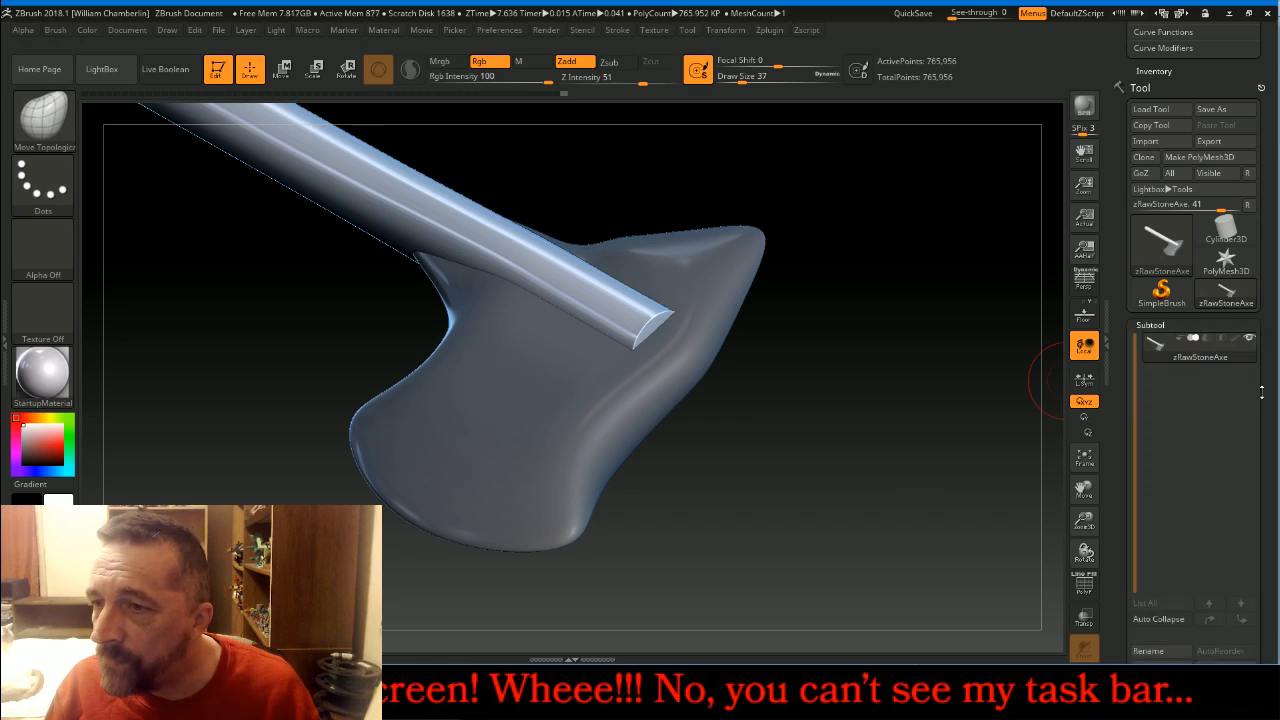
{"action": "scroll", "coordinate": [1255, 395], "scroll_direction": "down", "scroll_amount": 5}
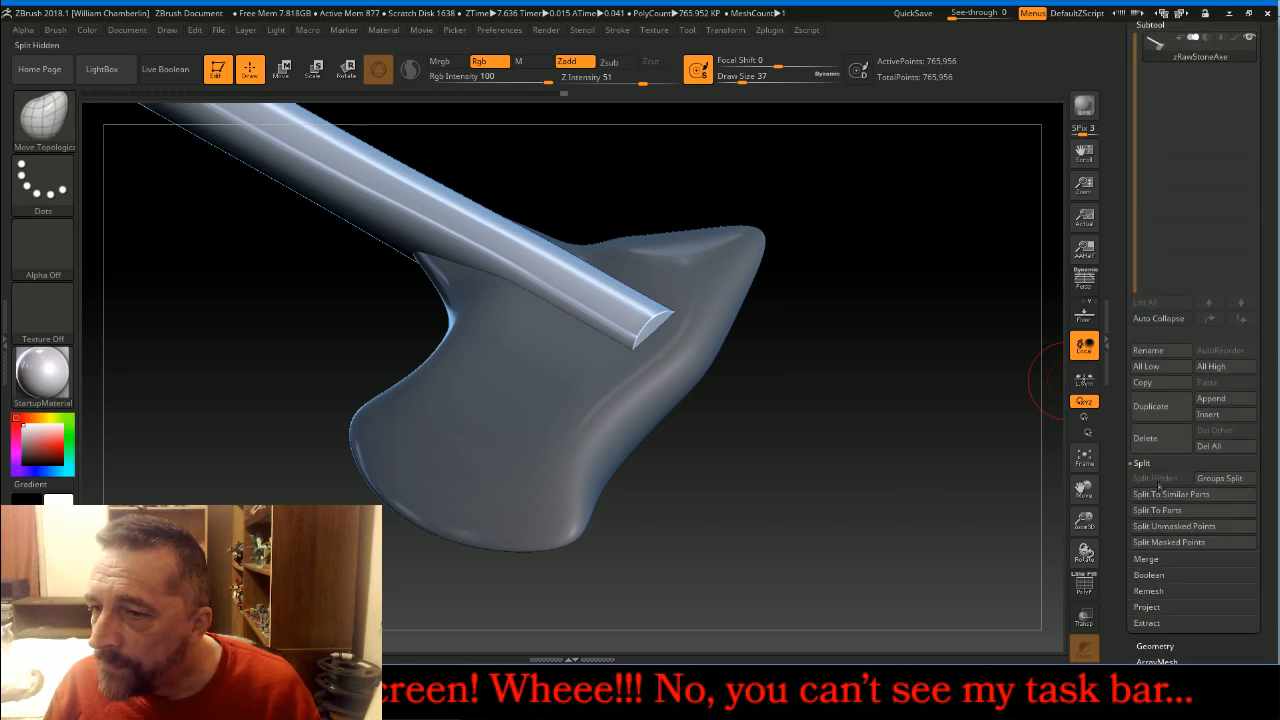
{"action": "left_click", "coordinate": [1136, 528]}
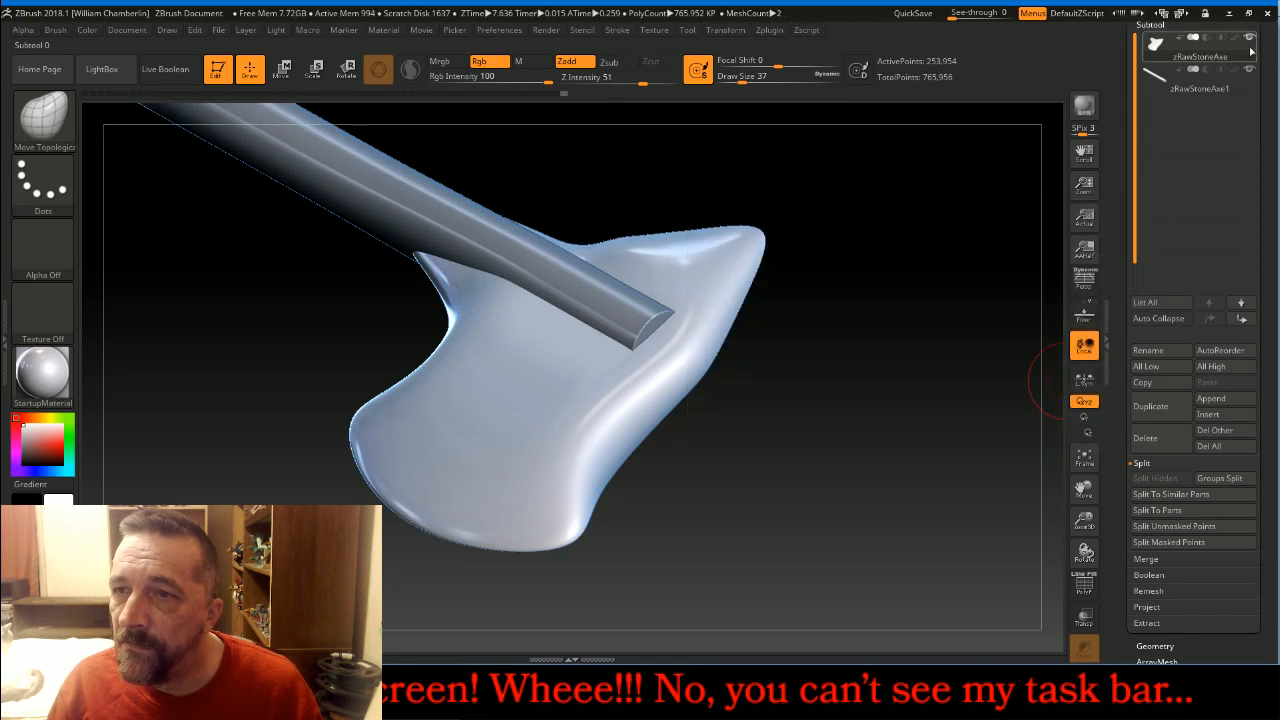
{"action": "left_click", "coordinate": [1165, 57]}
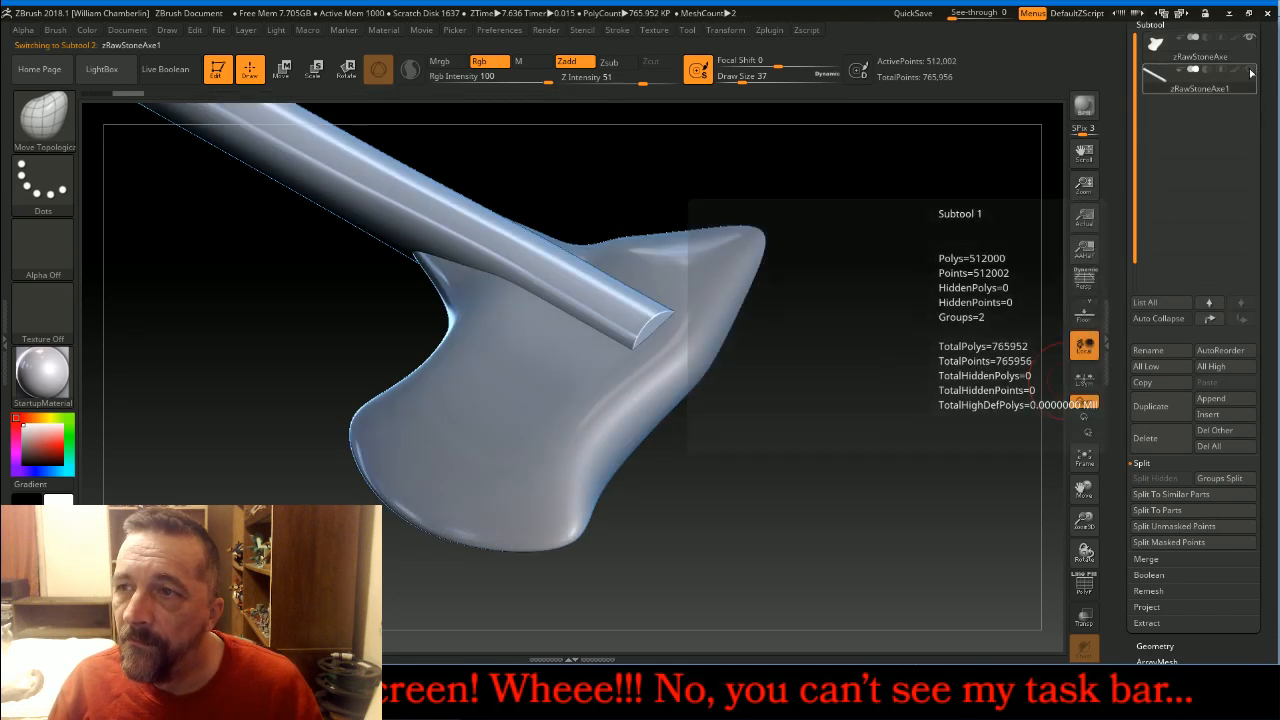
{"action": "left_click", "coordinate": [1163, 57]}
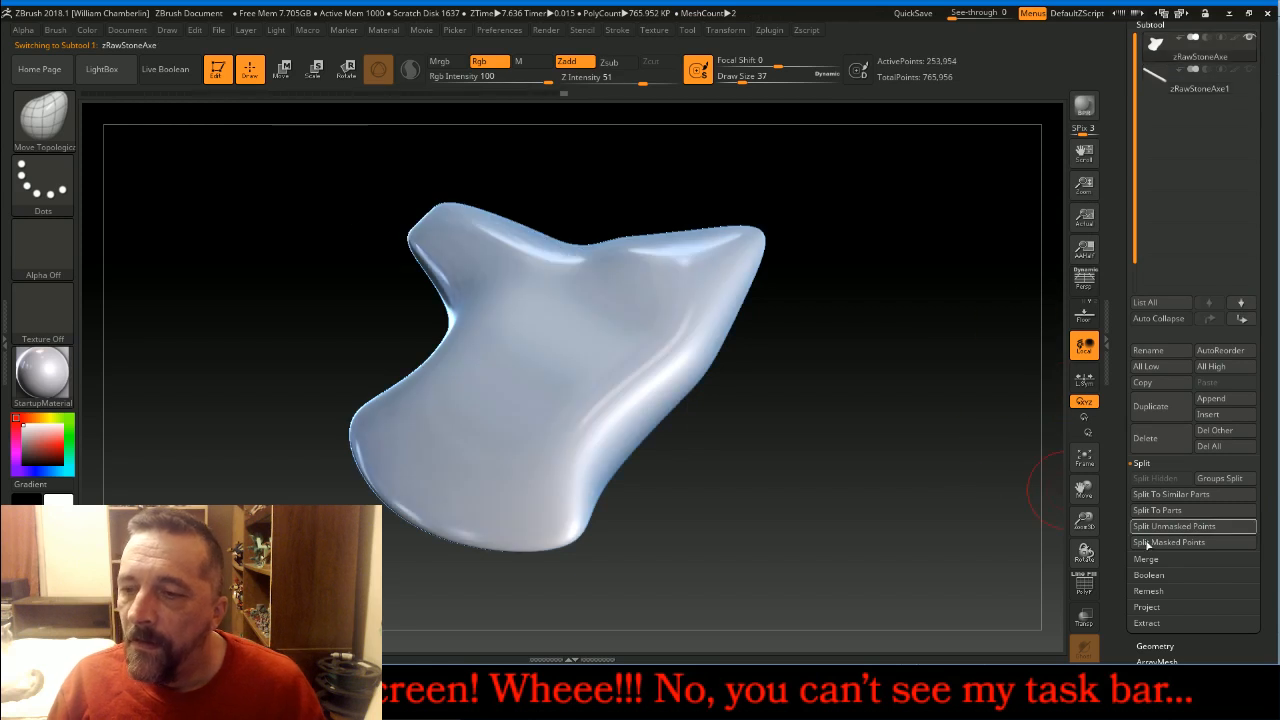
- Rebuild the axe head with DynaMesh at resolution 768 and divide it once
{"action": "left_click", "coordinate": [1150, 646]}
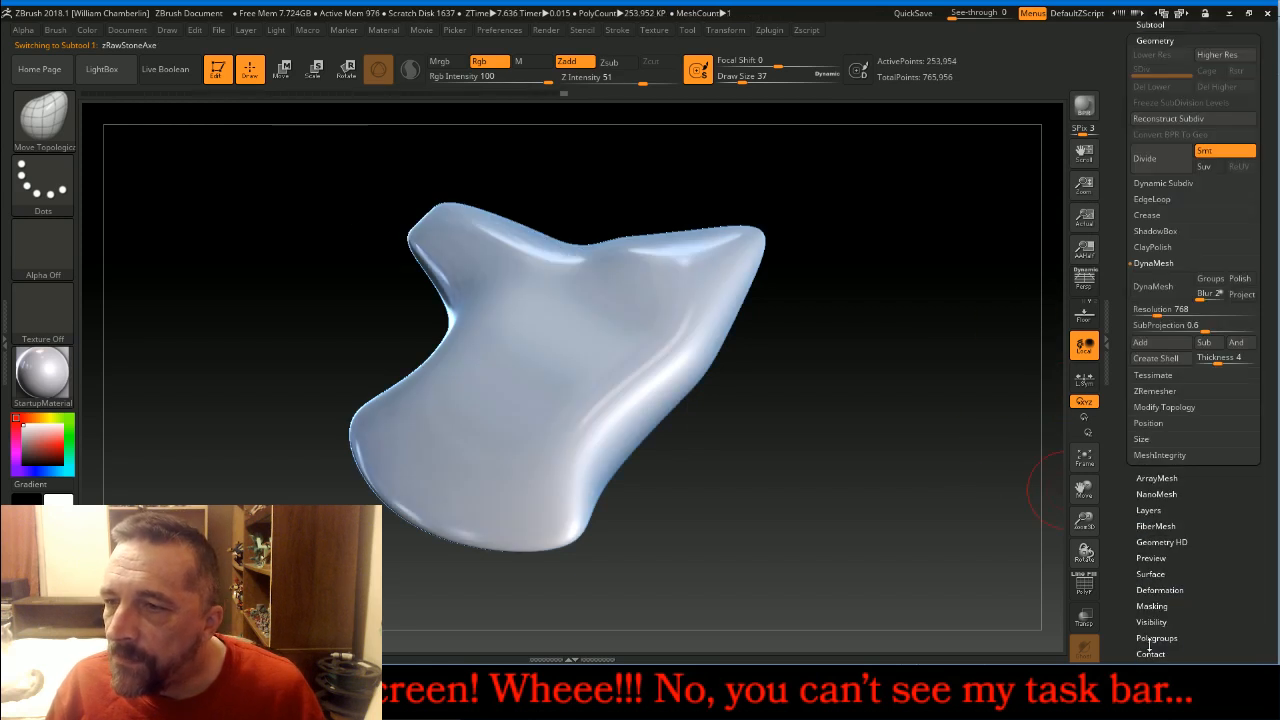
{"action": "left_click", "coordinate": [1160, 287]}
{"action": "left_click", "coordinate": [1150, 160]}
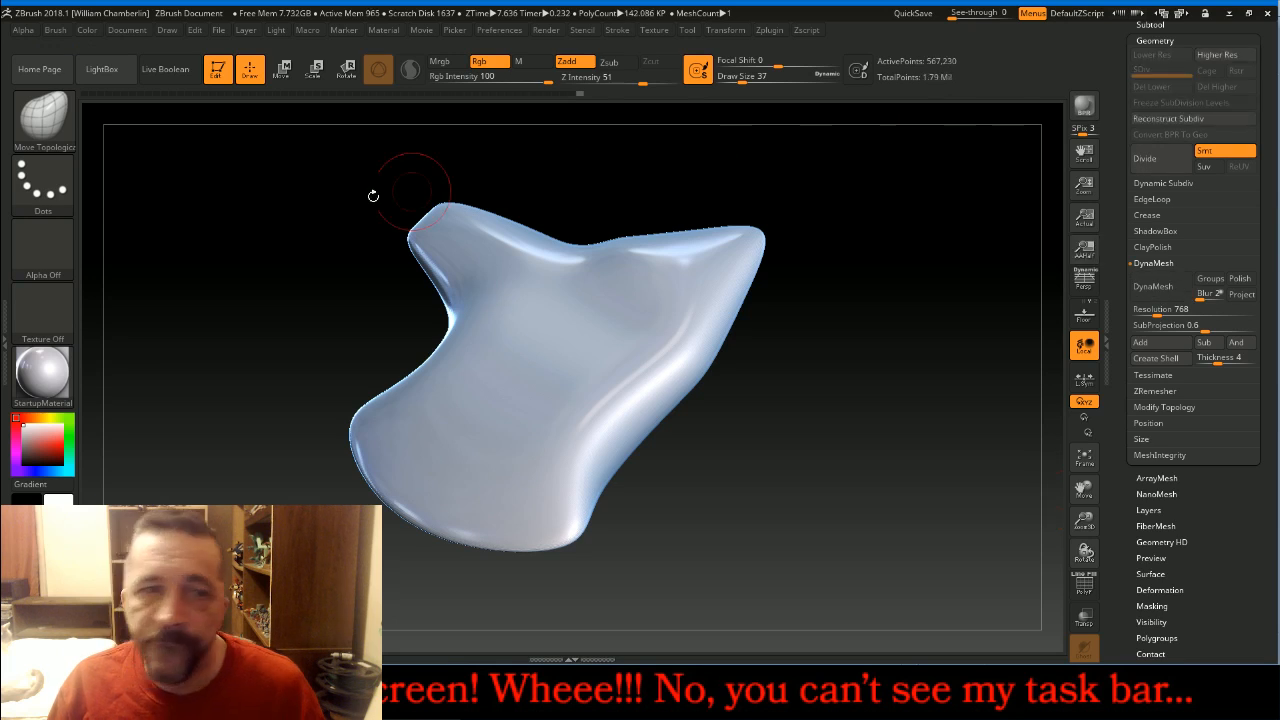
- Choose the MalletFast brush at draw size 52 and hammer chipped stone facets across the blade face and its lower edges
{"action": "left_click", "coordinate": [42, 117]}
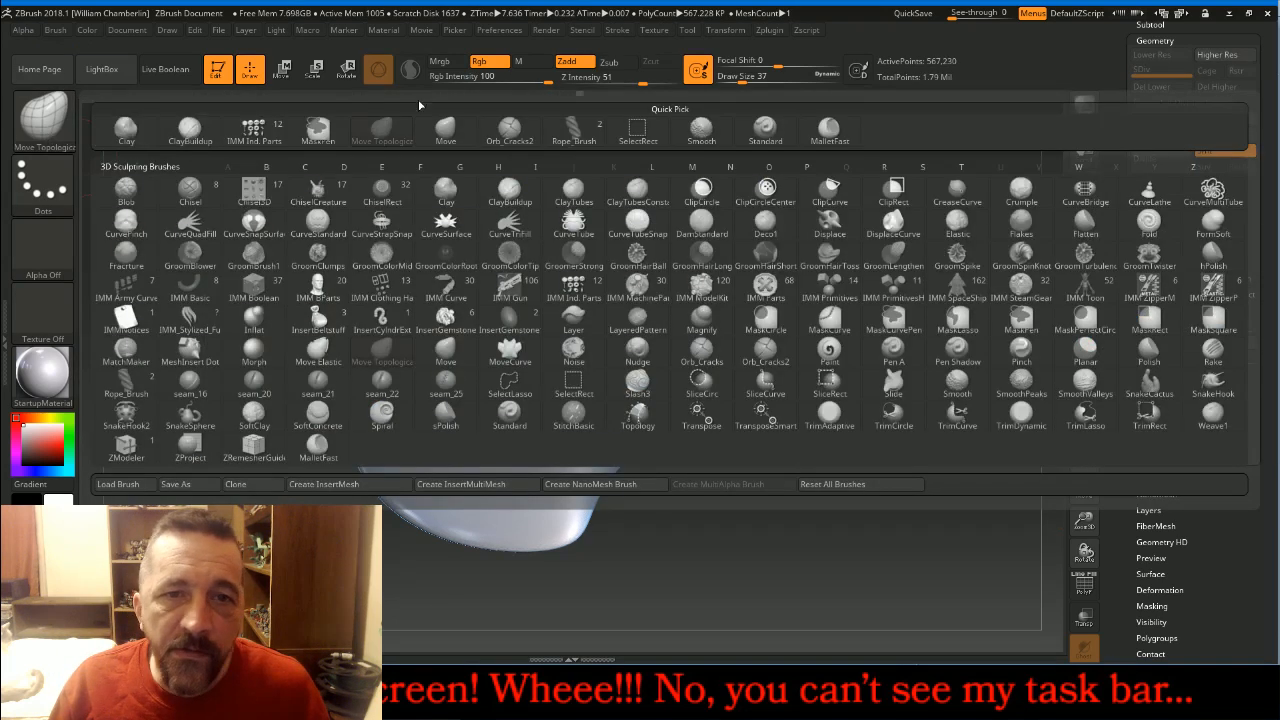
{"action": "left_click", "coordinate": [829, 130]}
{"action": "key", "text": "bracketright"}
{"action": "key", "text": "bracketright"}
{"action": "key", "text": "bracketright"}
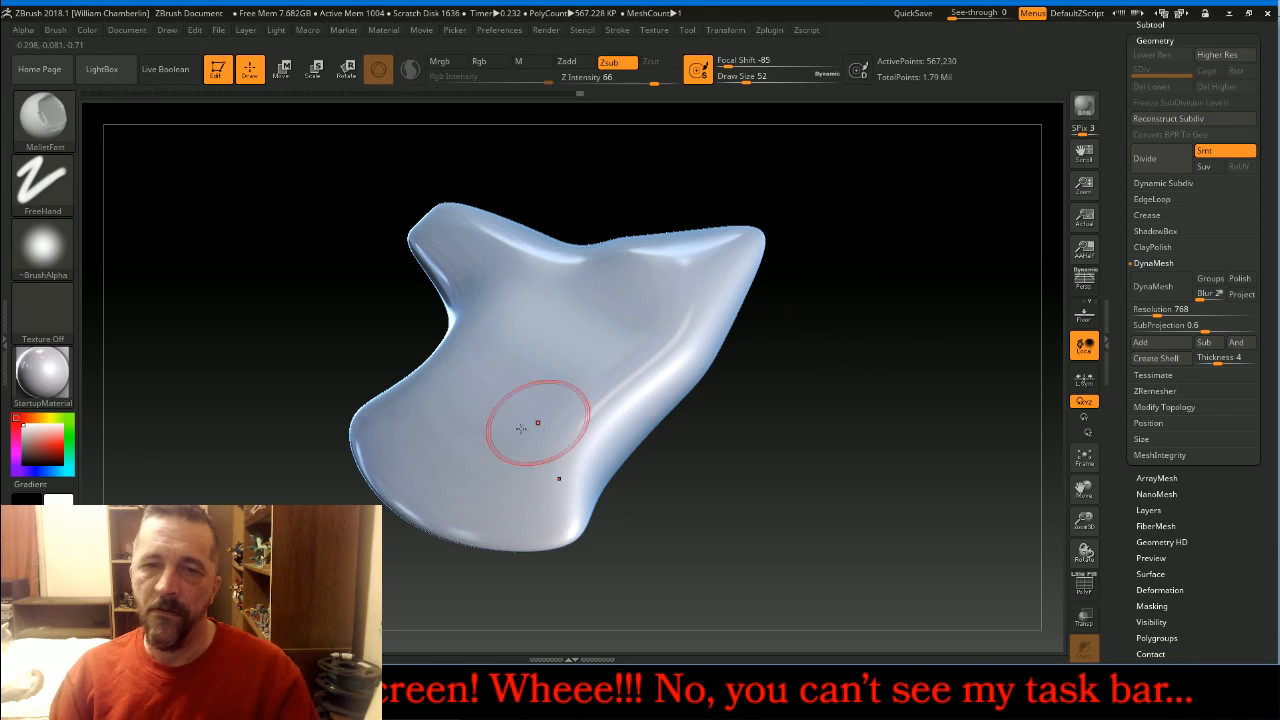
{"action": "left_click", "coordinate": [438, 494]}
{"action": "mouse_move", "coordinate": [412, 470]}
{"action": "left_mouse_down"}
{"action": "mouse_move", "coordinate": [387, 441]}
{"action": "mouse_move", "coordinate": [413, 418]}
{"action": "mouse_move", "coordinate": [510, 507]}
{"action": "mouse_move", "coordinate": [569, 490]}
{"action": "mouse_move", "coordinate": [614, 440]}
{"action": "mouse_move", "coordinate": [606, 429]}
{"action": "mouse_move", "coordinate": [695, 340]}
{"action": "mouse_move", "coordinate": [686, 294]}
{"action": "mouse_move", "coordinate": [735, 258]}
{"action": "mouse_move", "coordinate": [723, 277]}
{"action": "mouse_move", "coordinate": [657, 286]}
{"action": "mouse_move", "coordinate": [523, 457]}
{"action": "mouse_move", "coordinate": [498, 404]}
{"action": "left_mouse_up"}
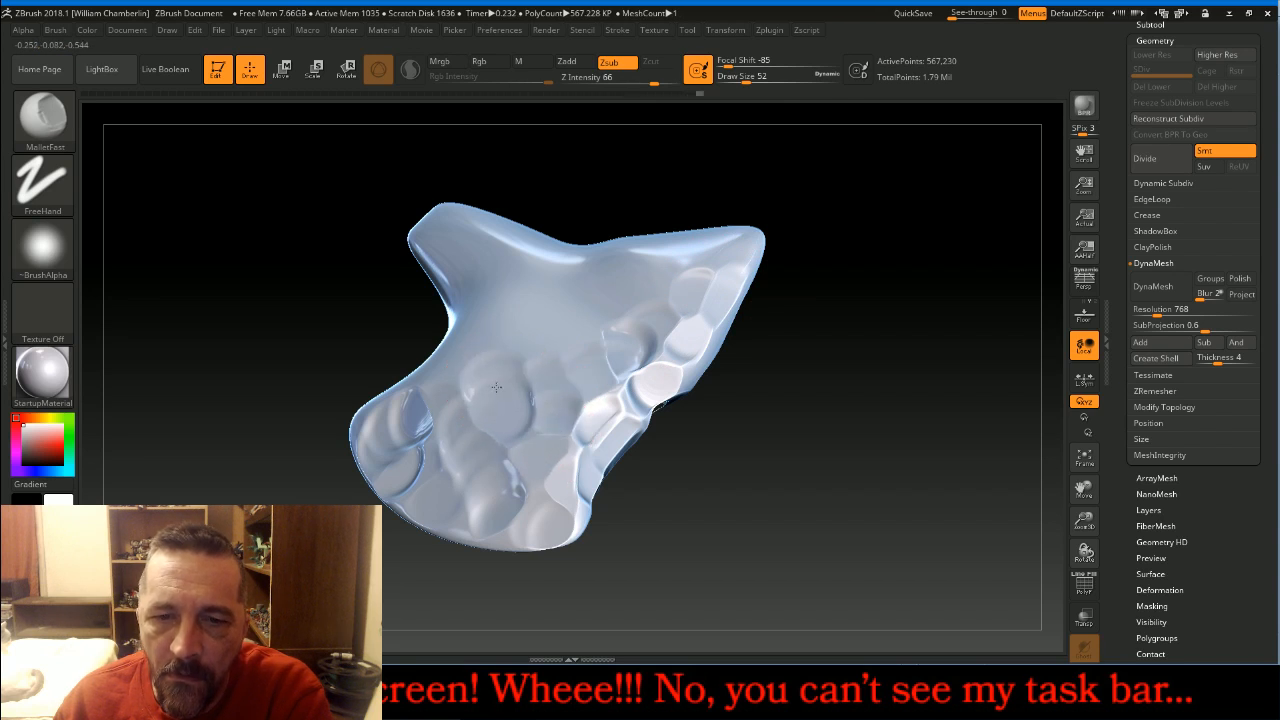
{"action": "left_click_drag", "start_coordinate": [603, 294], "coordinate": [596, 308]}
{"action": "left_click_drag", "start_coordinate": [658, 261], "coordinate": [665, 278]}
{"action": "mouse_move", "coordinate": [863, 264]}
{"action": "left_mouse_down"}
{"action": "mouse_move", "coordinate": [898, 330]}
{"action": "mouse_move", "coordinate": [729, 286]}
{"action": "left_mouse_up"}
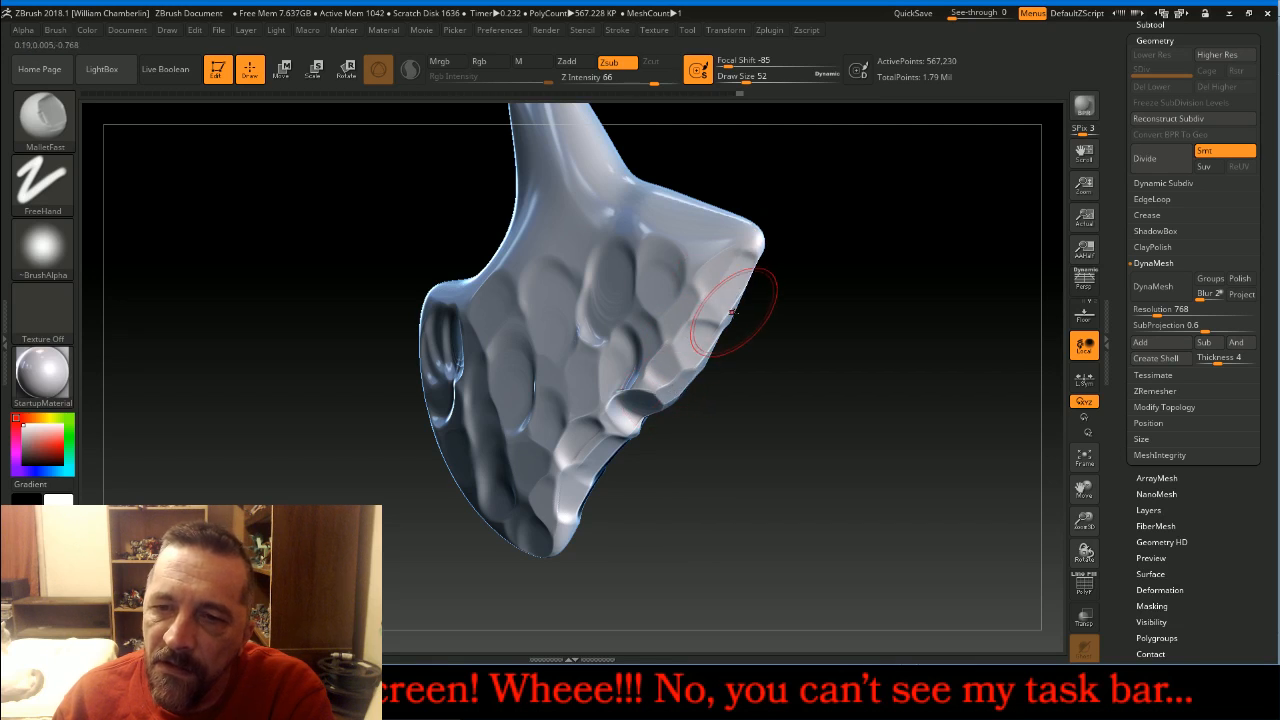
{"action": "mouse_move", "coordinate": [763, 331]}
{"action": "left_mouse_down"}
{"action": "mouse_move", "coordinate": [794, 337]}
{"action": "mouse_move", "coordinate": [826, 297]}
{"action": "mouse_move", "coordinate": [648, 452]}
{"action": "left_mouse_up"}
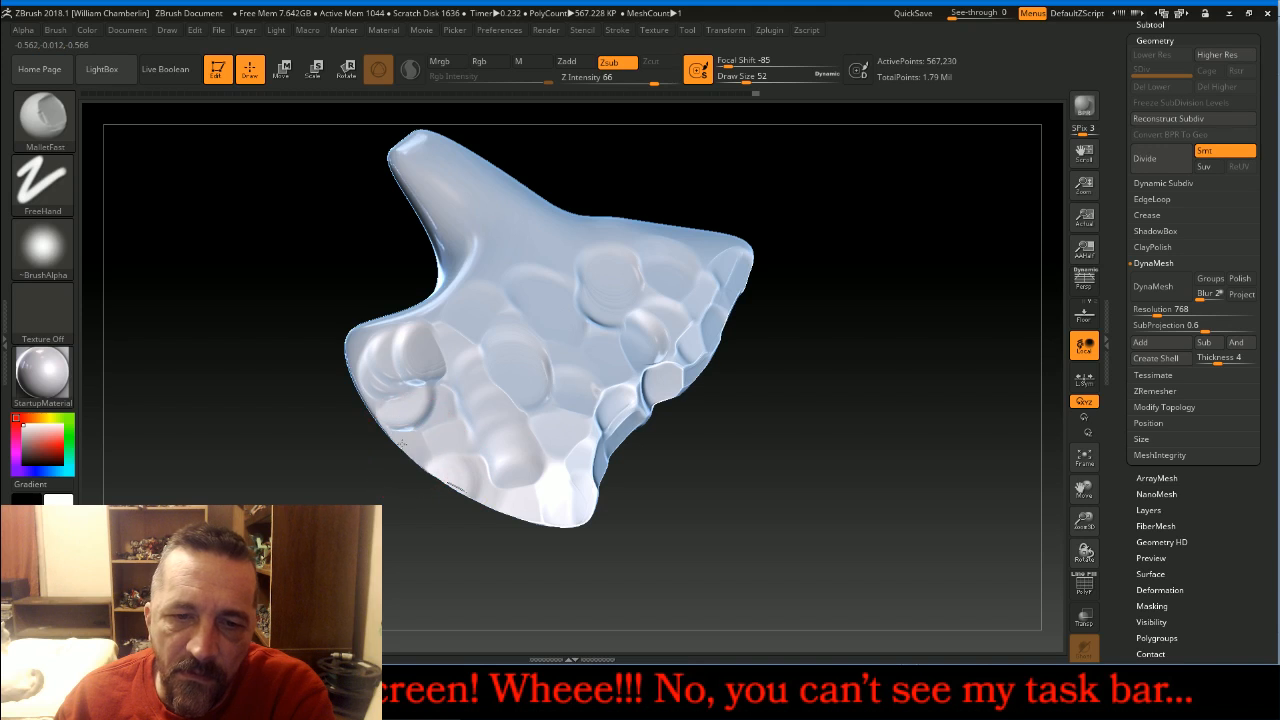
- Hammer more facets into the blade's upper corner, the inner curve, the pointed end and the middle of the face
{"action": "left_click_drag", "start_coordinate": [347, 333], "coordinate": [384, 400]}
{"action": "mouse_move", "coordinate": [439, 301]}
{"action": "left_mouse_down"}
{"action": "mouse_move", "coordinate": [417, 313]}
{"action": "mouse_move", "coordinate": [484, 328]}
{"action": "left_mouse_up"}
{"action": "mouse_move", "coordinate": [823, 317]}
{"action": "left_mouse_down"}
{"action": "mouse_move", "coordinate": [871, 386]}
{"action": "mouse_move", "coordinate": [814, 334]}
{"action": "mouse_move", "coordinate": [858, 327]}
{"action": "mouse_move", "coordinate": [852, 298]}
{"action": "left_mouse_up"}
{"action": "mouse_move", "coordinate": [747, 231]}
{"action": "left_mouse_down"}
{"action": "mouse_move", "coordinate": [776, 240]}
{"action": "mouse_move", "coordinate": [778, 259]}
{"action": "mouse_move", "coordinate": [731, 272]}
{"action": "left_mouse_up"}
{"action": "mouse_move", "coordinate": [690, 219]}
{"action": "left_mouse_down"}
{"action": "mouse_move", "coordinate": [636, 244]}
{"action": "mouse_move", "coordinate": [645, 200]}
{"action": "mouse_move", "coordinate": [691, 204]}
{"action": "left_mouse_up"}
{"action": "mouse_move", "coordinate": [863, 277]}
{"action": "left_mouse_down"}
{"action": "mouse_move", "coordinate": [894, 266]}
{"action": "mouse_move", "coordinate": [1000, 366]}
{"action": "left_mouse_up"}
{"action": "left_click_drag", "start_coordinate": [1088, 489], "coordinate": [1117, 597]}
{"action": "left_click_drag", "start_coordinate": [523, 385], "coordinate": [509, 376]}
{"action": "left_click", "coordinate": [608, 343]}
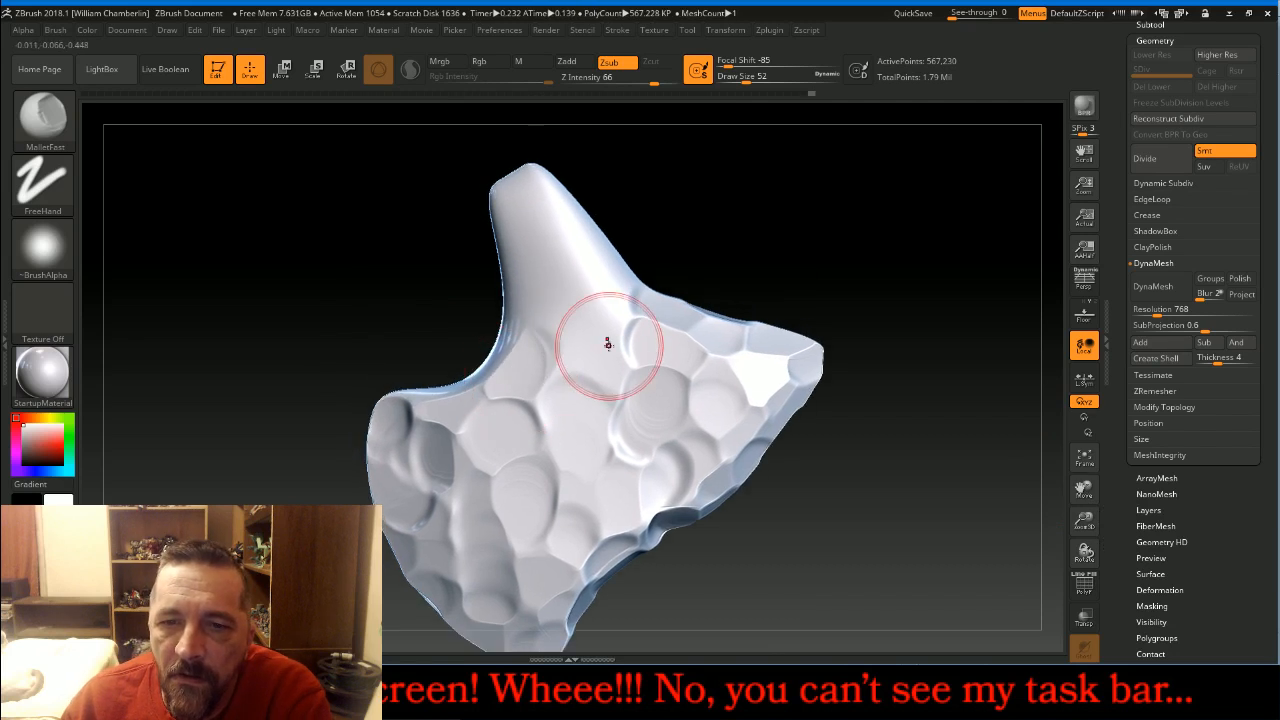
- Chip facets over the upper prong of the axe head, covering its tip, both sides and its base
{"action": "left_click", "coordinate": [577, 302]}
{"action": "left_click_drag", "start_coordinate": [584, 298], "coordinate": [616, 277]}
{"action": "left_click_drag", "start_coordinate": [534, 238], "coordinate": [533, 257]}
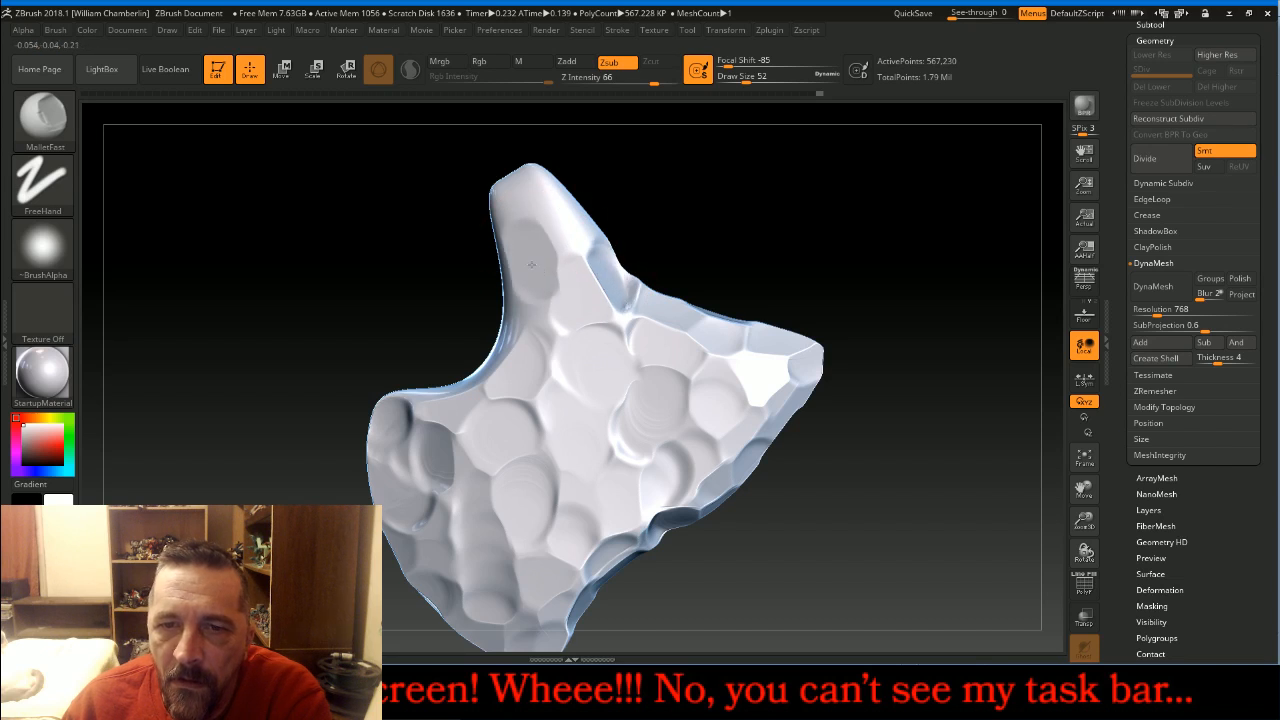
{"action": "left_click", "coordinate": [558, 220]}
{"action": "left_click_drag", "start_coordinate": [534, 176], "coordinate": [508, 217]}
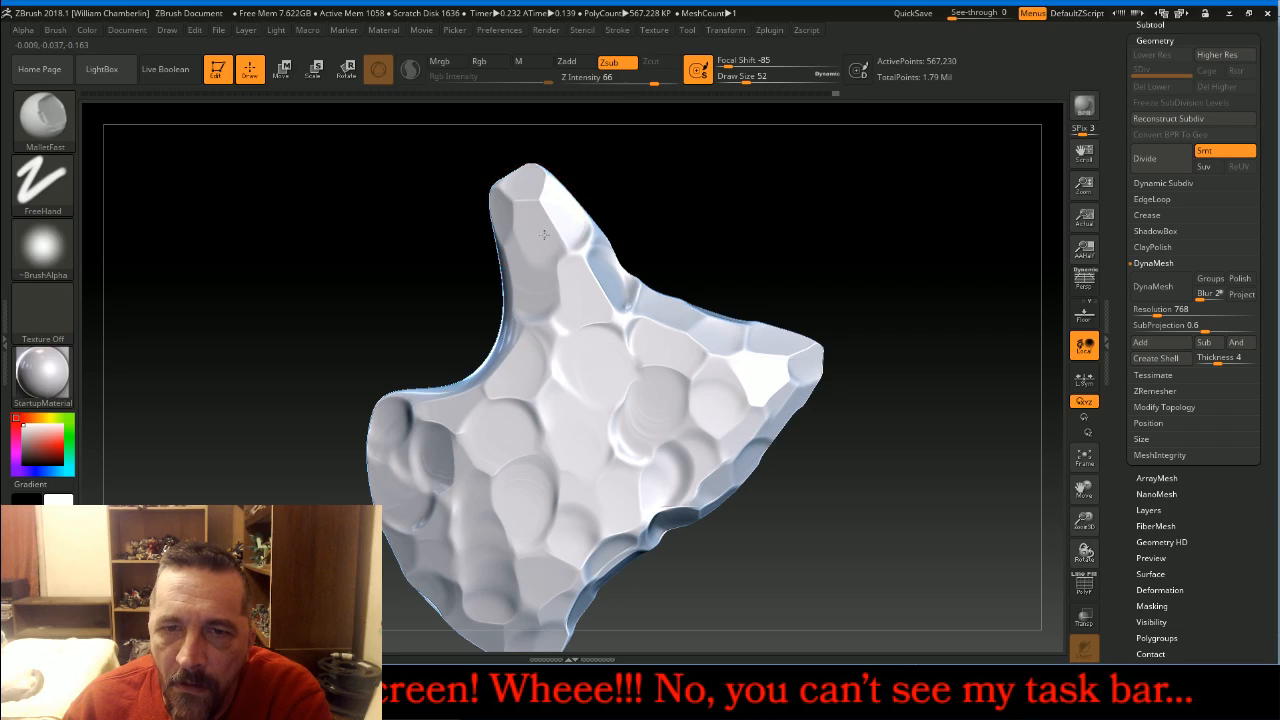
{"action": "left_click_drag", "start_coordinate": [645, 250], "coordinate": [789, 236]}
{"action": "left_click_drag", "start_coordinate": [511, 345], "coordinate": [505, 340]}
{"action": "left_click_drag", "start_coordinate": [499, 274], "coordinate": [502, 275]}
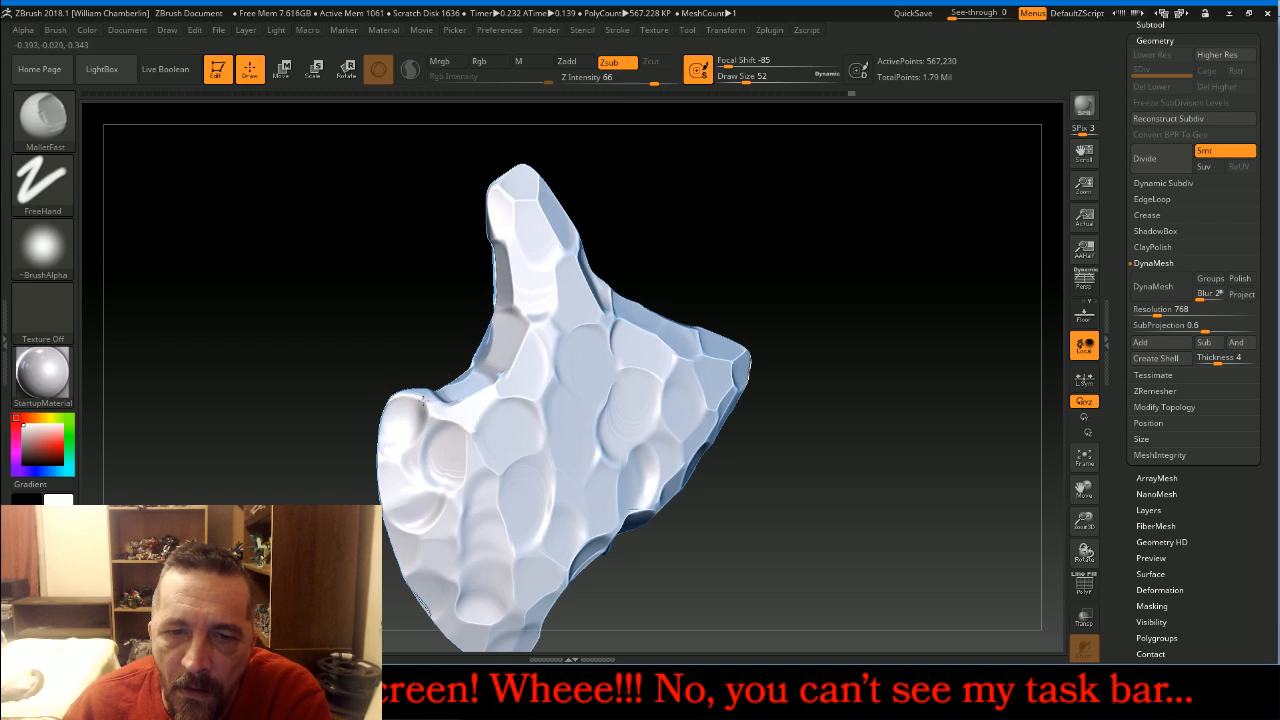
- Add facets along the blade's upper corner and rework the centre of the face with overlapping MalletFast strokes
{"action": "left_click_drag", "start_coordinate": [421, 400], "coordinate": [466, 404]}
{"action": "left_click_drag", "start_coordinate": [563, 331], "coordinate": [563, 333]}
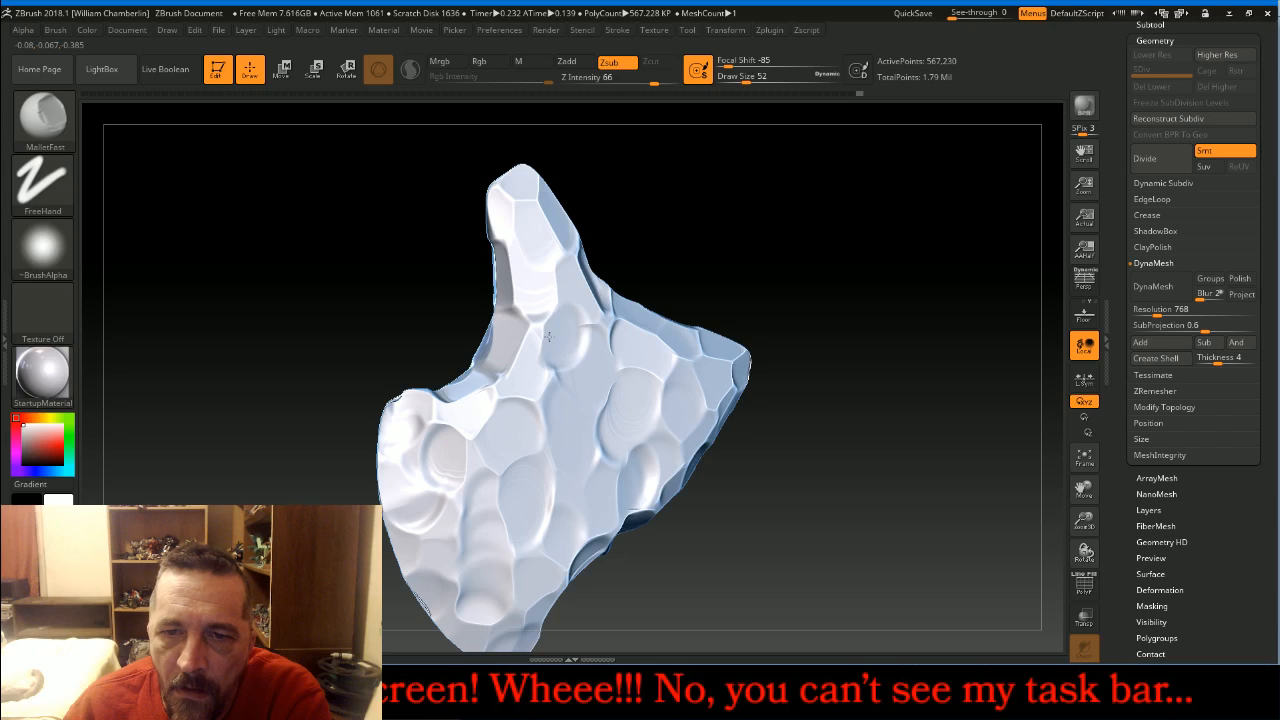
{"action": "mouse_move", "coordinate": [769, 277]}
{"action": "left_mouse_down"}
{"action": "mouse_move", "coordinate": [880, 302]}
{"action": "mouse_move", "coordinate": [851, 294]}
{"action": "left_mouse_up"}
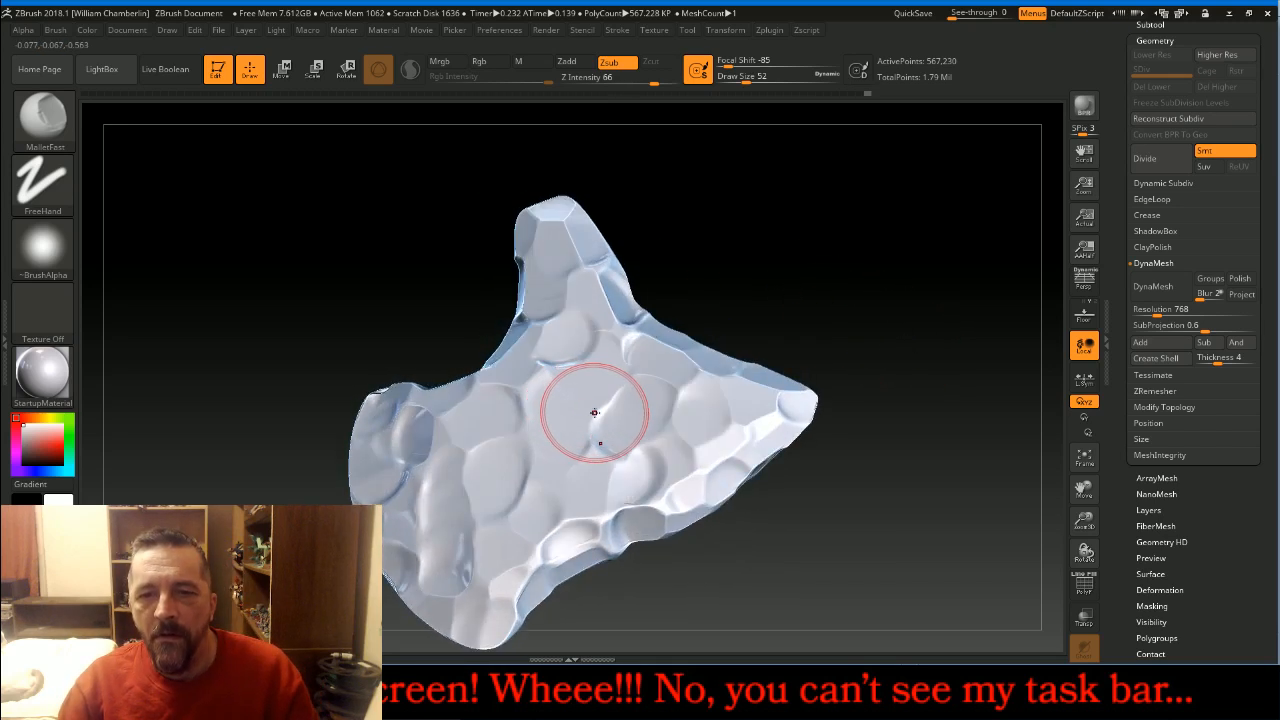
{"action": "left_click_drag", "start_coordinate": [591, 412], "coordinate": [574, 415]}
{"action": "mouse_move", "coordinate": [909, 294]}
{"action": "left_mouse_down"}
{"action": "mouse_move", "coordinate": [950, 332]}
{"action": "mouse_move", "coordinate": [905, 300]}
{"action": "mouse_move", "coordinate": [946, 262]}
{"action": "mouse_move", "coordinate": [809, 260]}
{"action": "left_mouse_up"}
{"action": "mouse_move", "coordinate": [923, 300]}
{"action": "left_mouse_down"}
{"action": "mouse_move", "coordinate": [923, 363]}
{"action": "mouse_move", "coordinate": [934, 330]}
{"action": "left_mouse_up"}
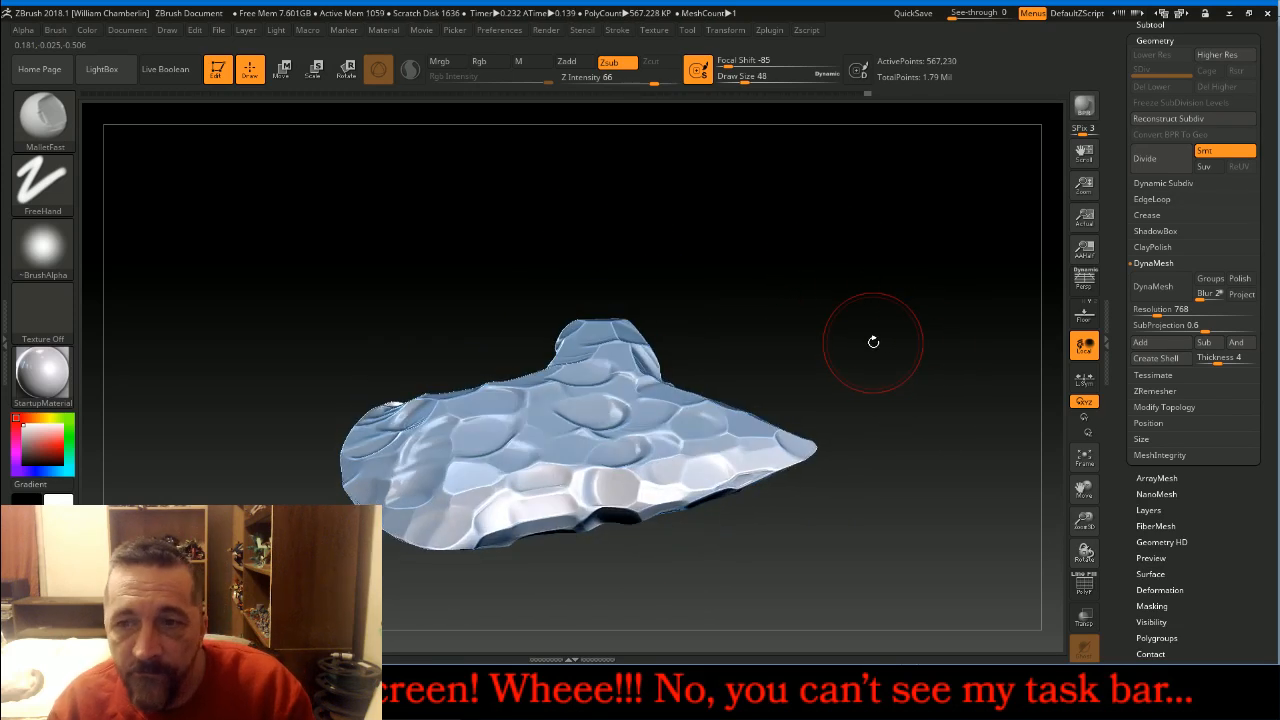
- Open the deformation settings and smooth the thin cutting edge of the blade at draw size 36
{"action": "key", "text": "shift"}
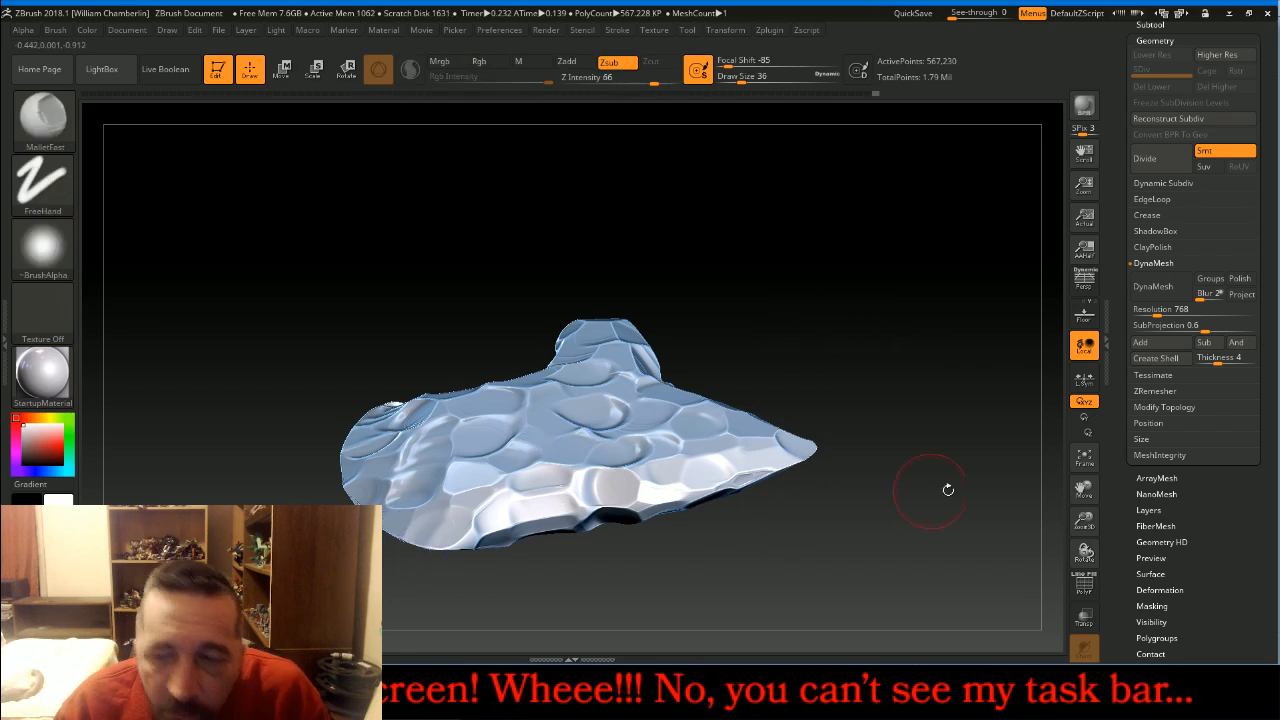
{"action": "scroll", "coordinate": [1211, 450], "scroll_direction": "down", "scroll_amount": 3}
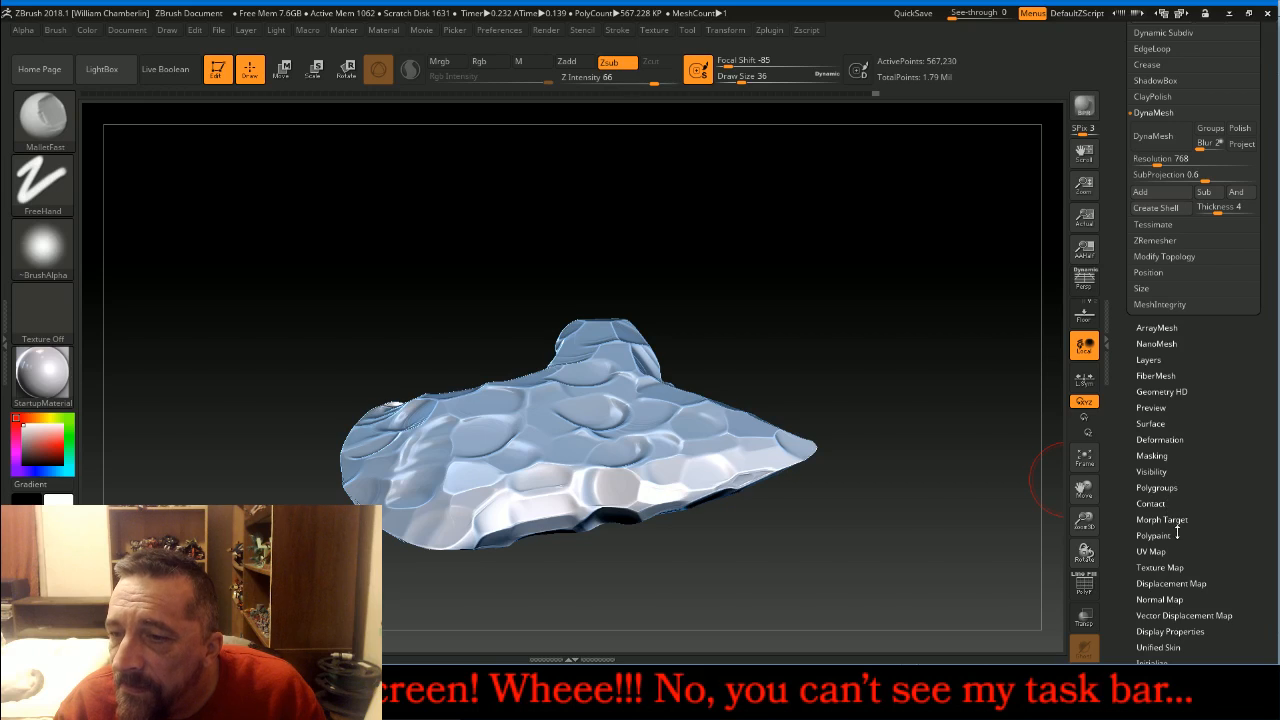
{"action": "left_click", "coordinate": [1180, 440]}
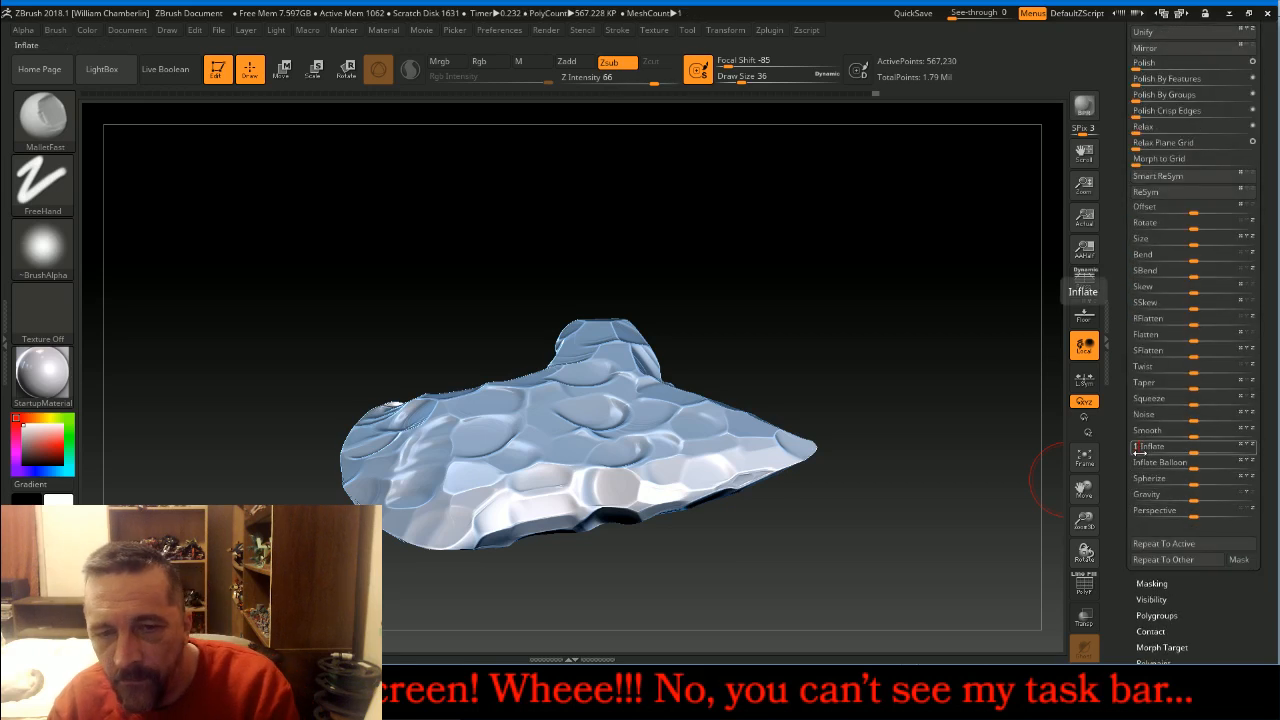
{"action": "mouse_move", "coordinate": [908, 371]}
{"action": "left_mouse_down"}
{"action": "mouse_move", "coordinate": [891, 357]}
{"action": "mouse_move", "coordinate": [917, 352]}
{"action": "mouse_move", "coordinate": [920, 337]}
{"action": "left_mouse_up"}
{"action": "left_click_drag", "start_coordinate": [1085, 489], "coordinate": [1188, 486]}
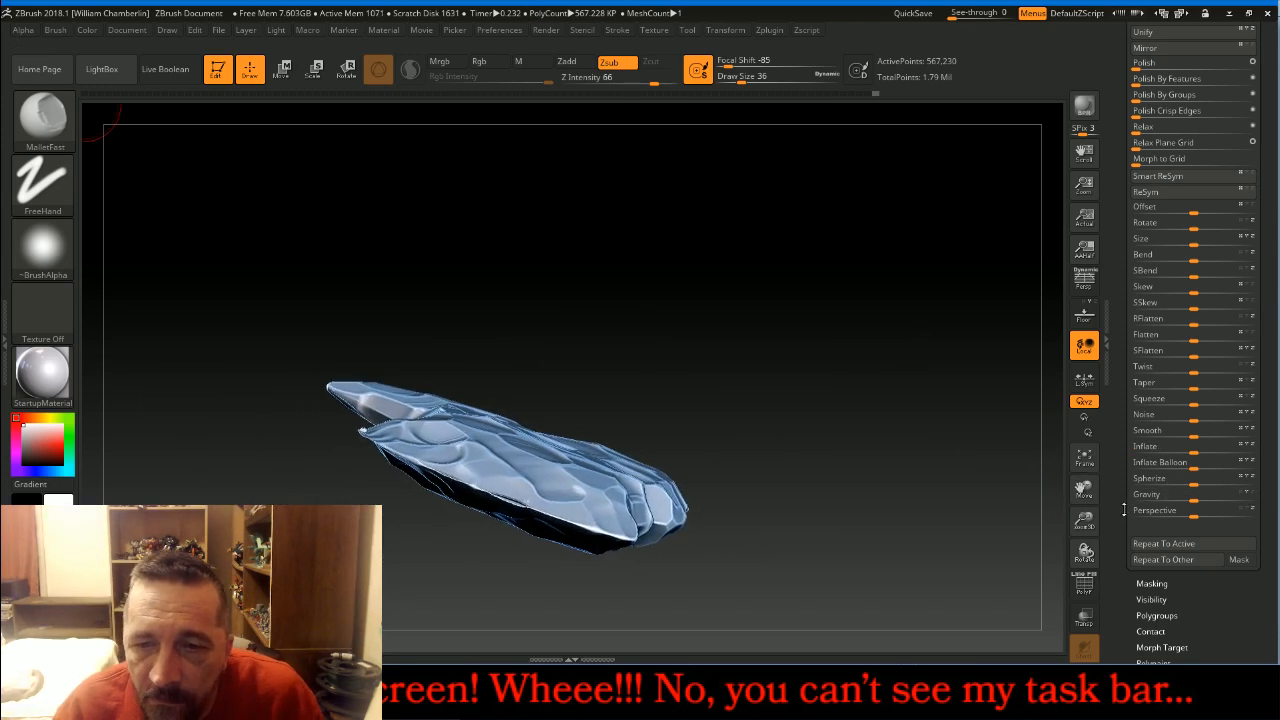
{"action": "left_click_drag", "start_coordinate": [1084, 521], "coordinate": [1082, 566]}
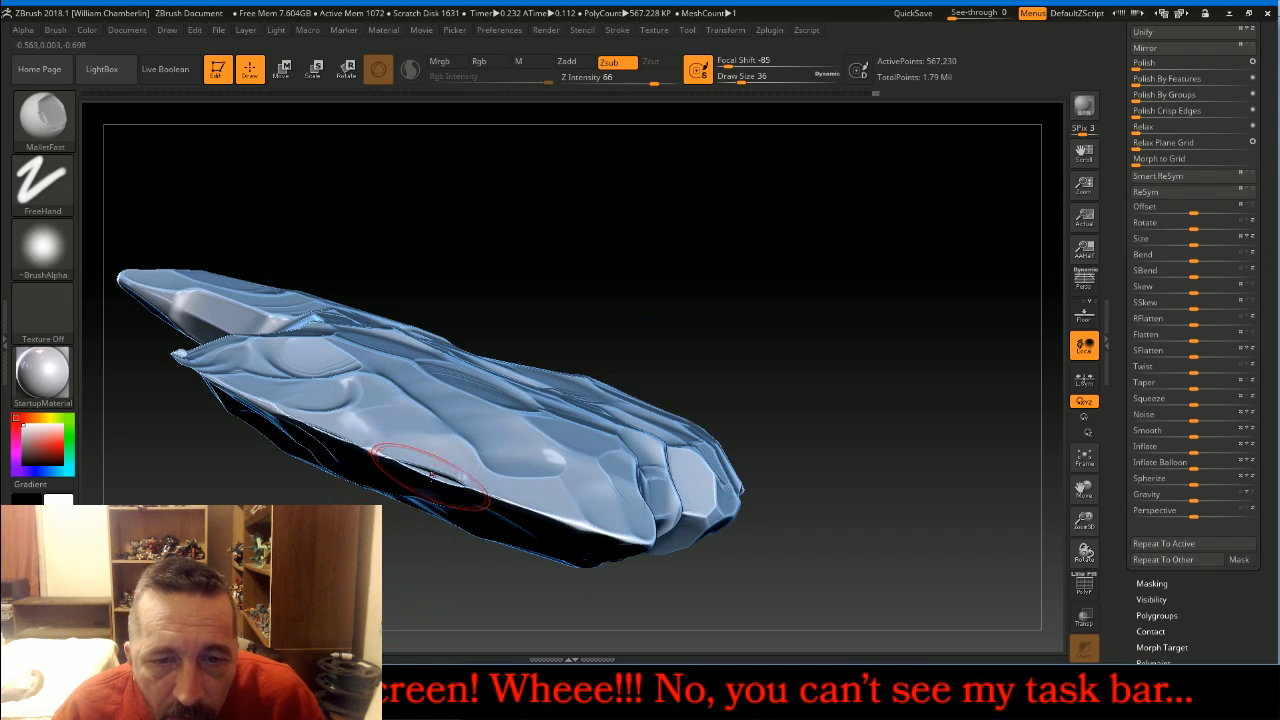
{"action": "key", "text": "shift"}
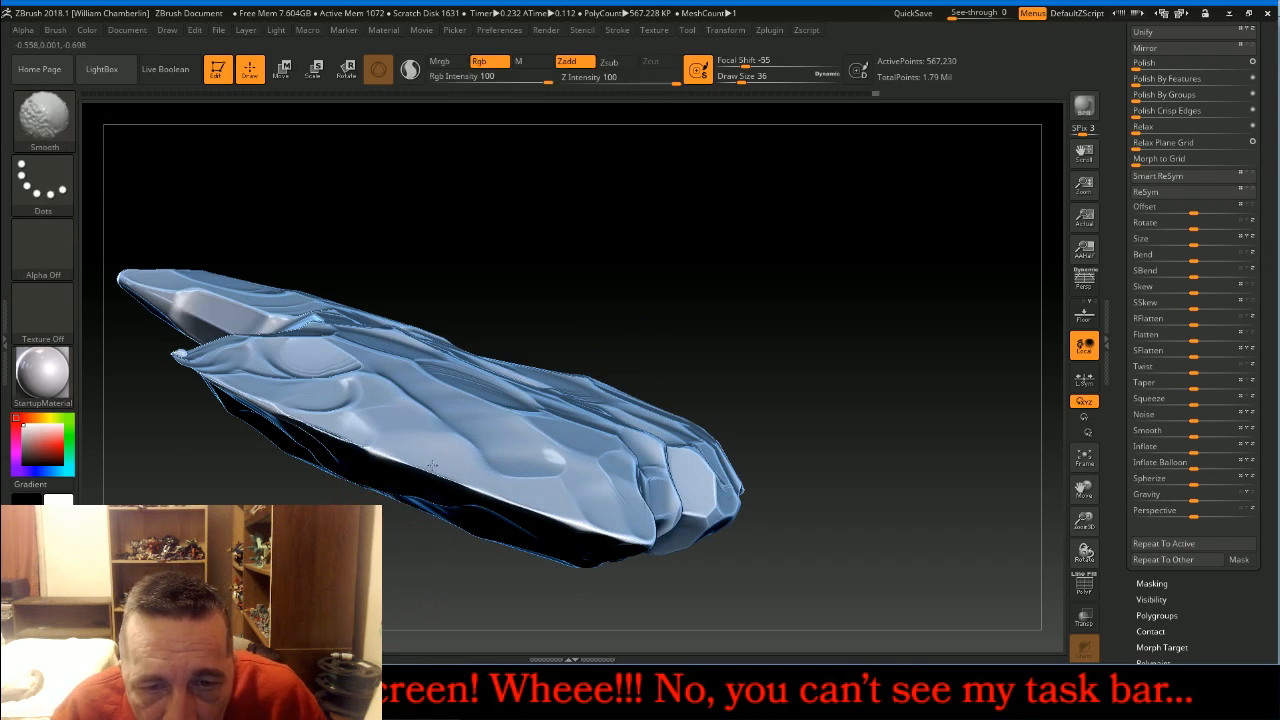
{"action": "left_click_drag", "start_coordinate": [372, 447], "coordinate": [344, 437], "text": "shift"}
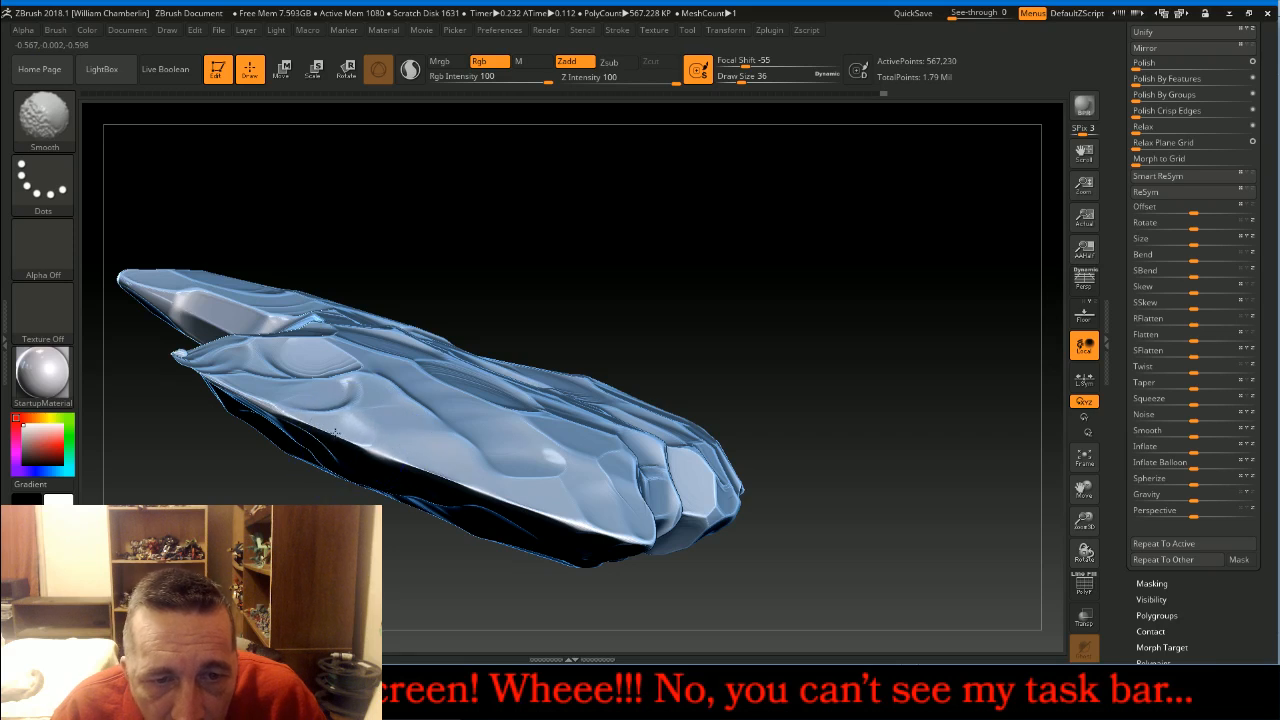
- Smooth the sharp ridges at the far end of the edge, the pointed tip and the edge of the upper prong
{"action": "mouse_move", "coordinate": [584, 328]}
{"action": "left_mouse_down"}
{"action": "mouse_move", "coordinate": [737, 306]}
{"action": "mouse_move", "coordinate": [760, 354]}
{"action": "mouse_move", "coordinate": [782, 358]}
{"action": "left_mouse_up"}
{"action": "key", "text": "shift"}
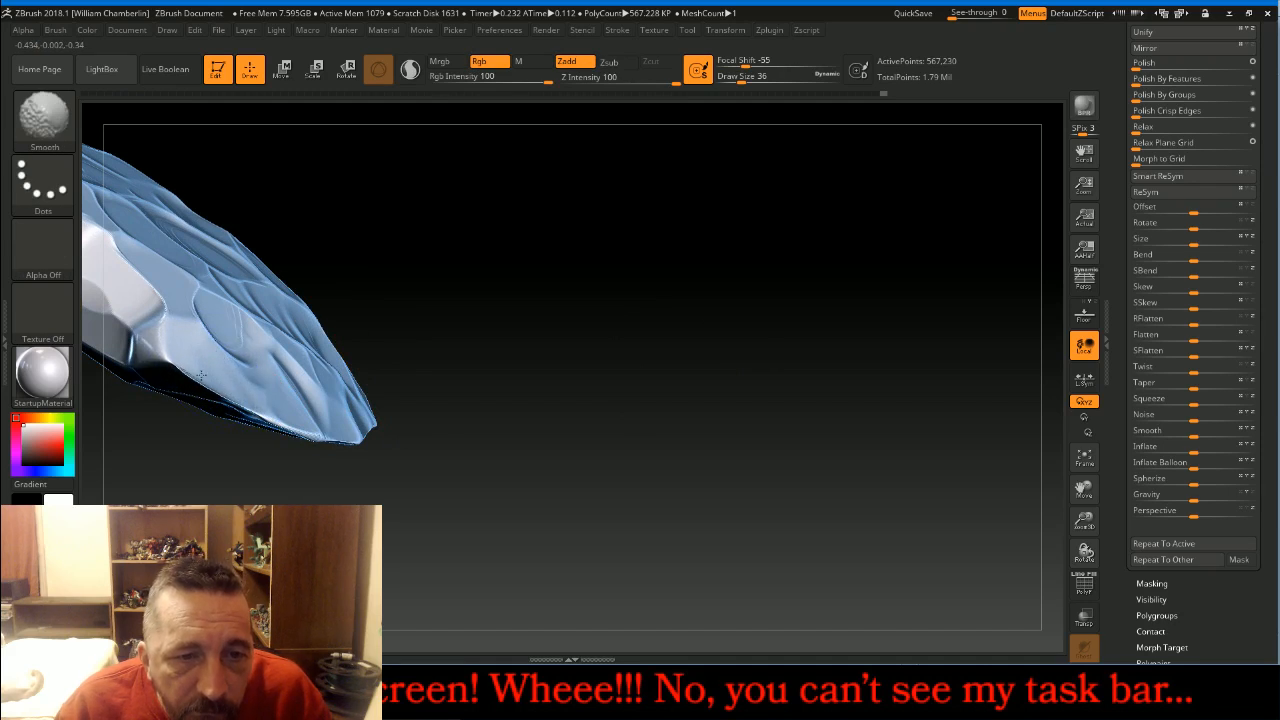
{"action": "mouse_move", "coordinate": [680, 408]}
{"action": "left_mouse_down"}
{"action": "mouse_move", "coordinate": [714, 409]}
{"action": "mouse_move", "coordinate": [694, 386]}
{"action": "mouse_move", "coordinate": [761, 370]}
{"action": "mouse_move", "coordinate": [866, 409]}
{"action": "mouse_move", "coordinate": [880, 391]}
{"action": "mouse_move", "coordinate": [857, 429]}
{"action": "mouse_move", "coordinate": [797, 409]}
{"action": "mouse_move", "coordinate": [661, 417]}
{"action": "left_mouse_up"}
{"action": "key", "text": "shift"}
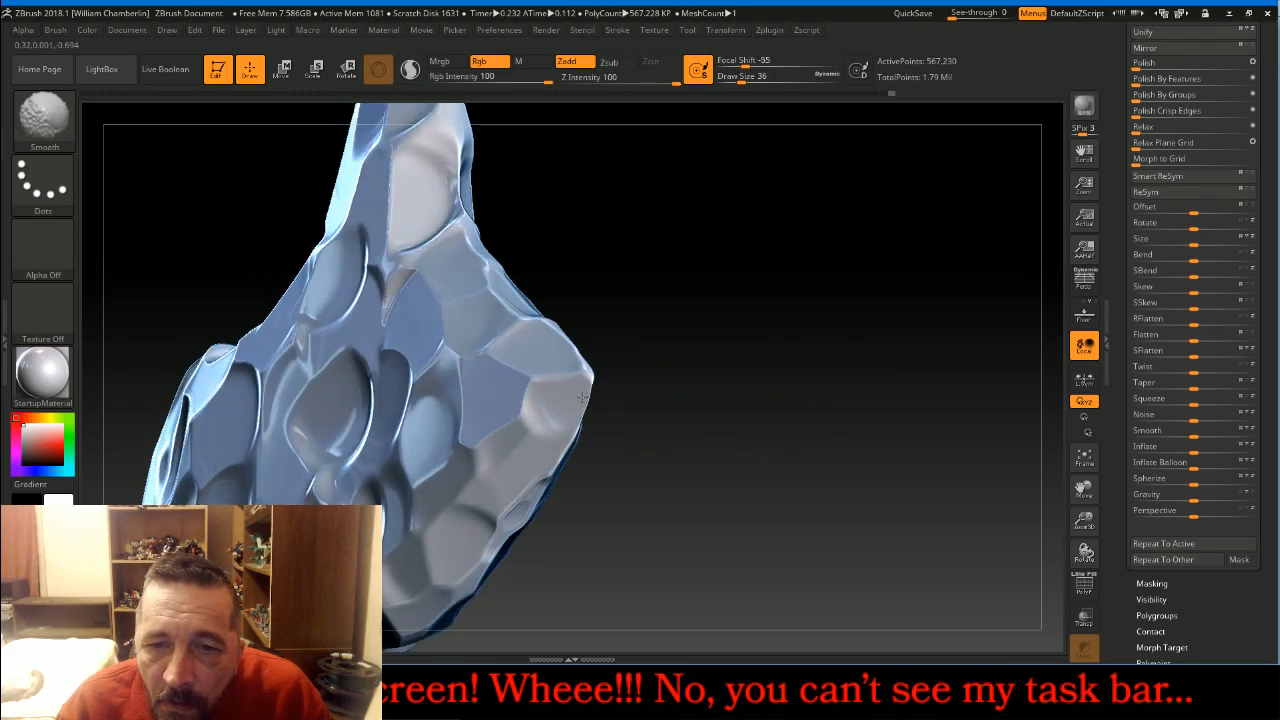
{"action": "mouse_move", "coordinate": [686, 382]}
{"action": "left_mouse_down"}
{"action": "mouse_move", "coordinate": [737, 386]}
{"action": "mouse_move", "coordinate": [714, 423]}
{"action": "mouse_move", "coordinate": [717, 403]}
{"action": "mouse_move", "coordinate": [789, 396]}
{"action": "left_mouse_up"}
{"action": "left_click_drag", "start_coordinate": [1080, 485], "coordinate": [1062, 572]}
{"action": "left_click_drag", "start_coordinate": [917, 451], "coordinate": [995, 432]}
{"action": "key", "text": "shift"}
{"action": "left_click_drag", "start_coordinate": [460, 307], "coordinate": [454, 298], "text": "shift"}
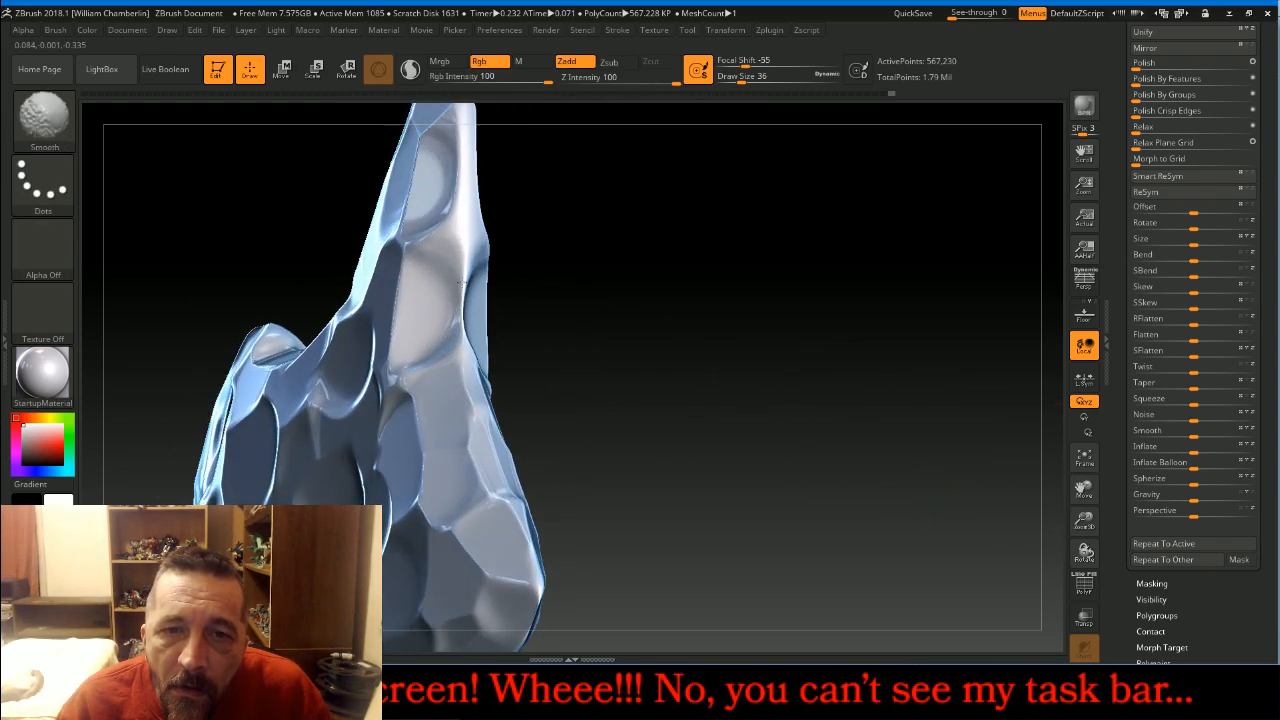
- Show the handle subtool again alongside the sculpted axe head
{"action": "mouse_move", "coordinate": [689, 297]}
{"action": "left_mouse_down"}
{"action": "mouse_move", "coordinate": [730, 363]}
{"action": "mouse_move", "coordinate": [754, 340]}
{"action": "mouse_move", "coordinate": [723, 374]}
{"action": "mouse_move", "coordinate": [691, 372]}
{"action": "mouse_move", "coordinate": [937, 316]}
{"action": "left_mouse_up"}
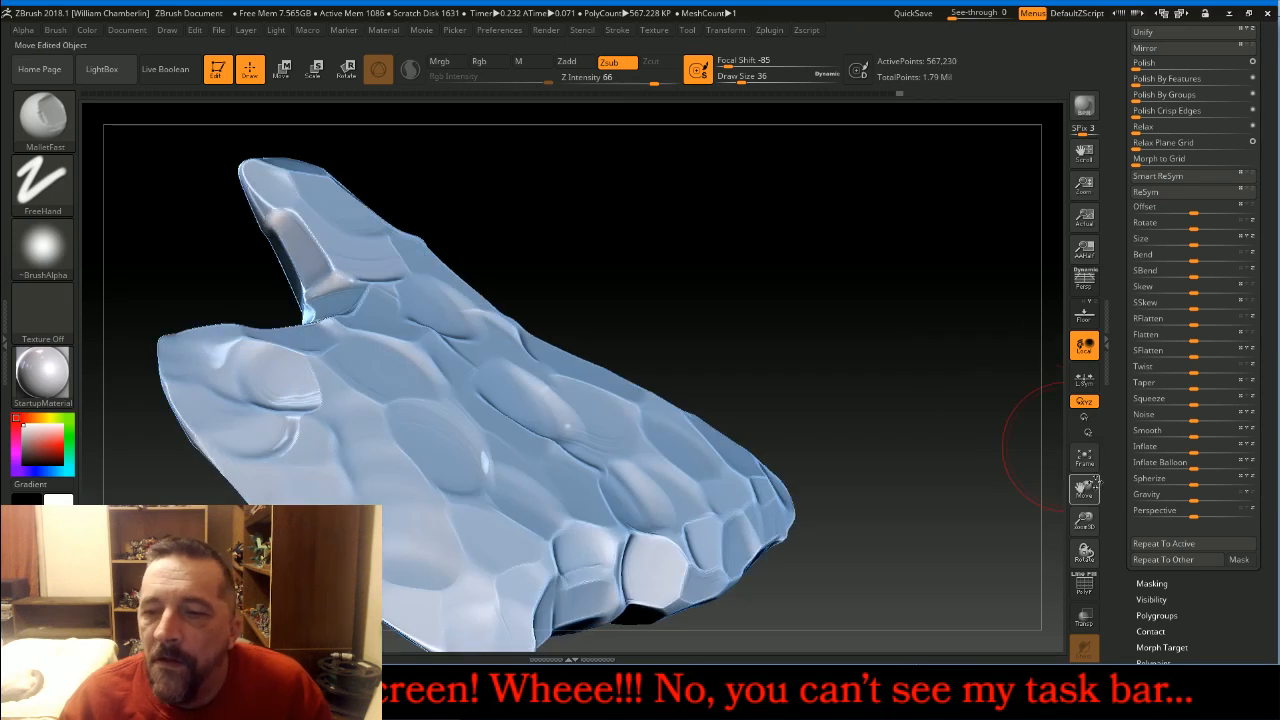
{"action": "left_click_drag", "start_coordinate": [1075, 521], "coordinate": [986, 429]}
{"action": "left_click_drag", "start_coordinate": [1262, 145], "coordinate": [1255, 293]}
{"action": "left_click_drag", "start_coordinate": [1192, 122], "coordinate": [1195, 139]}
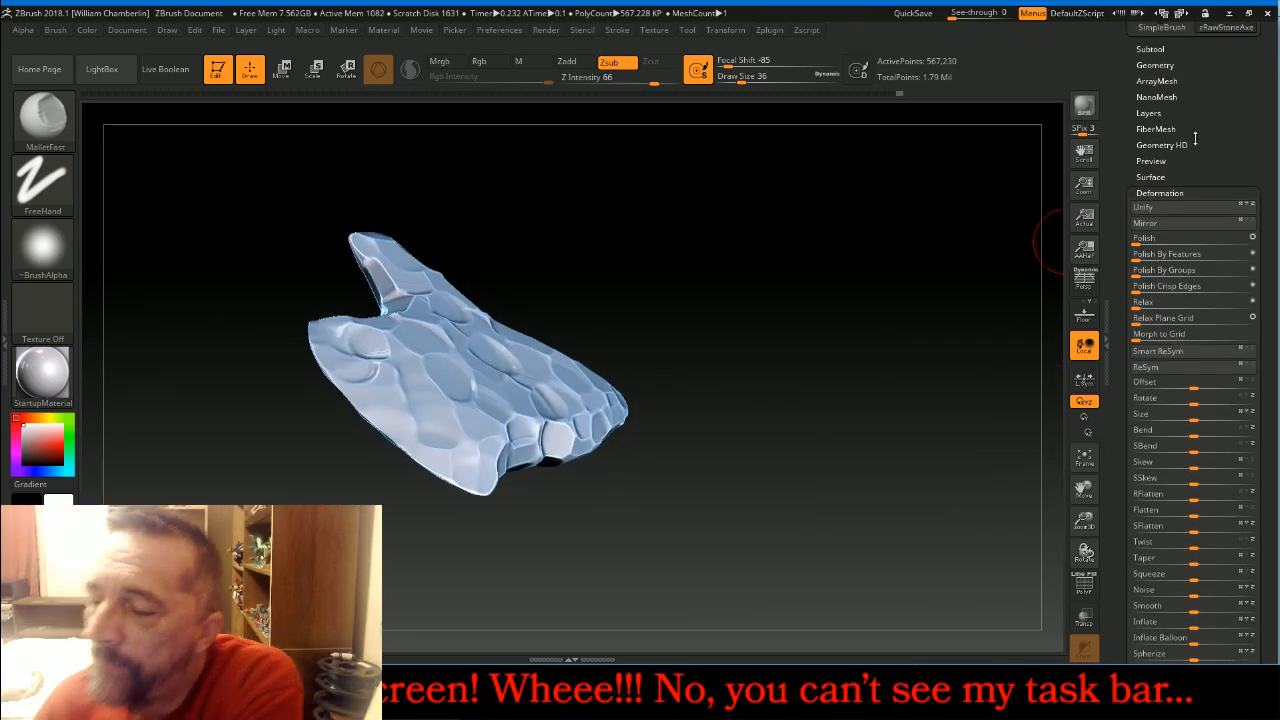
{"action": "left_click", "coordinate": [1151, 50]}
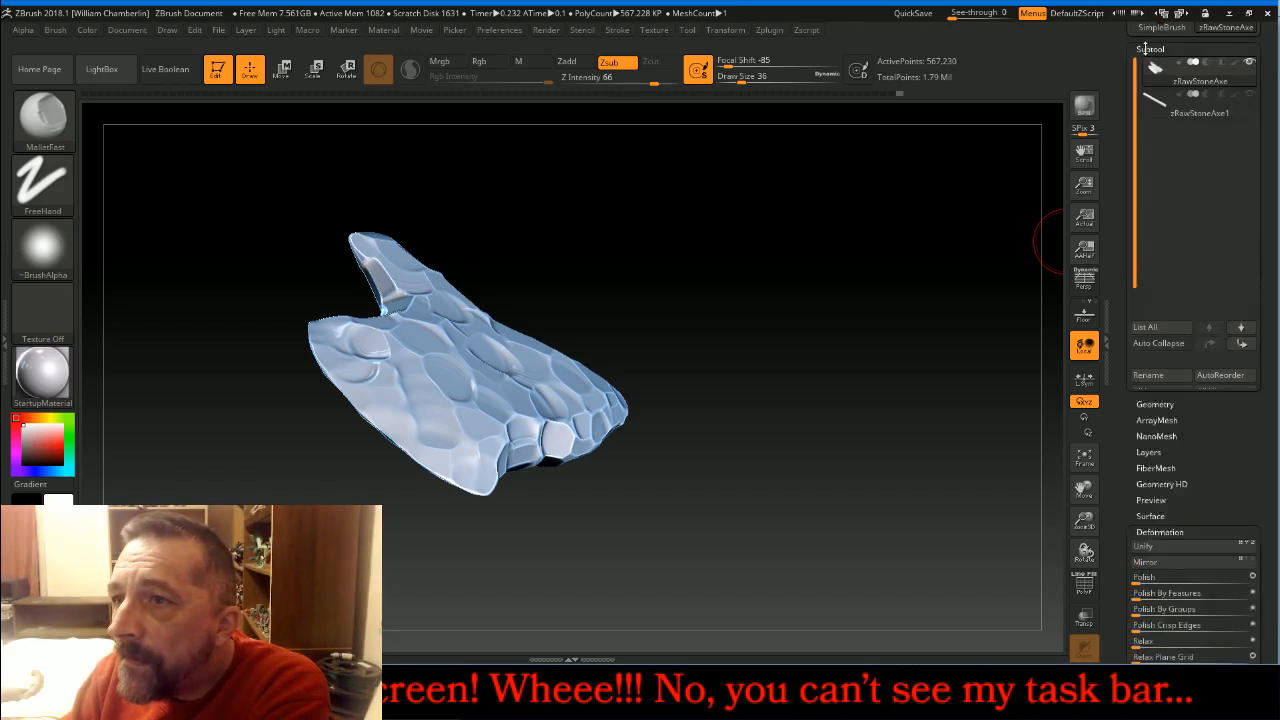
{"action": "left_click", "coordinate": [1232, 81]}
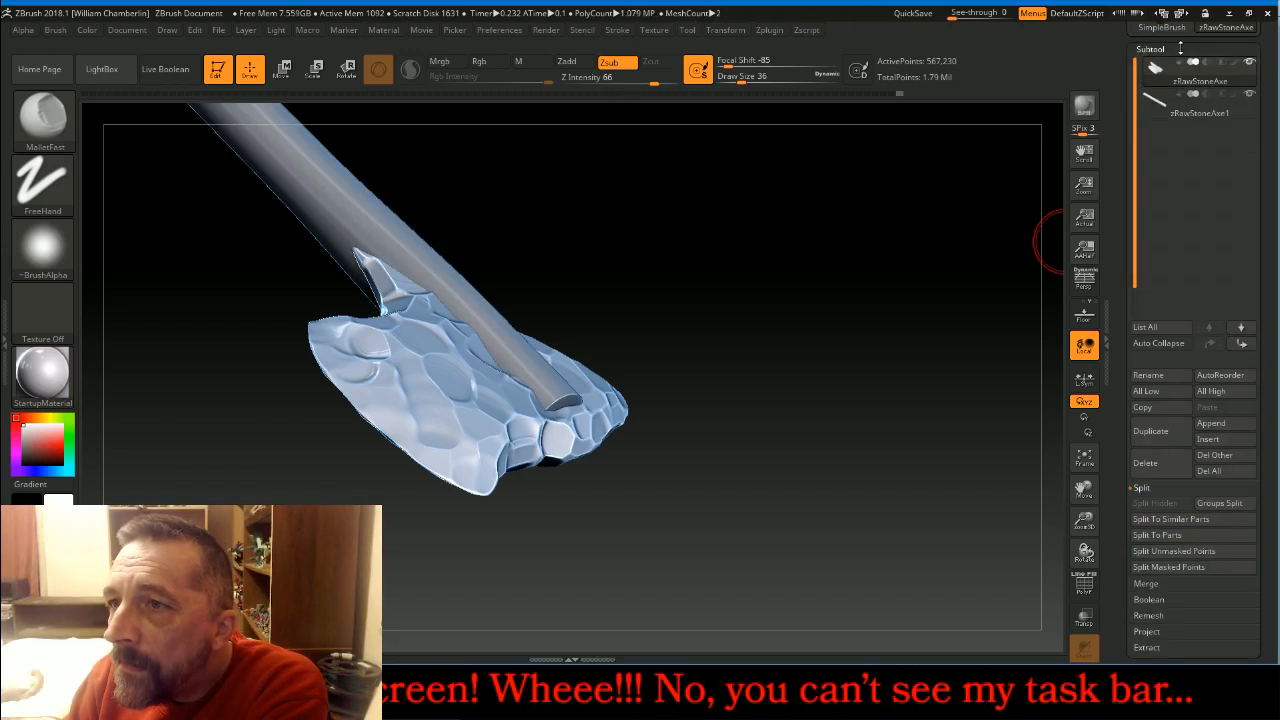
{"action": "left_click", "coordinate": [1178, 49]}
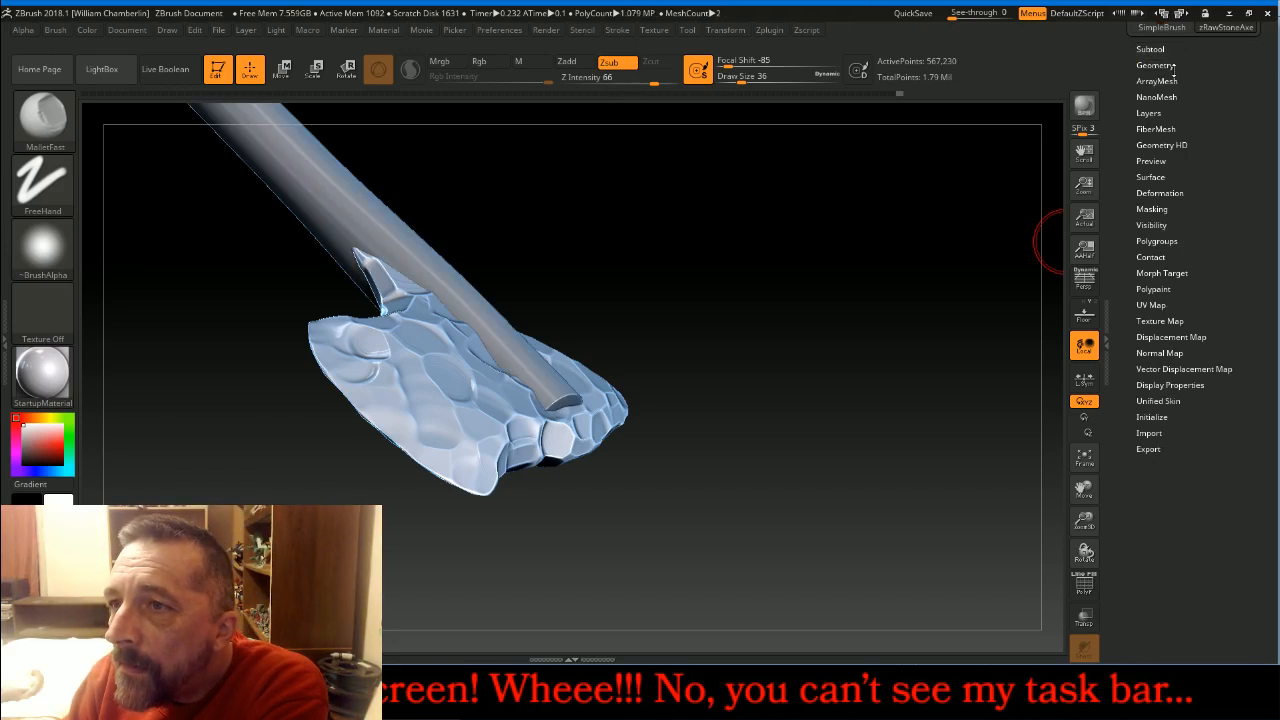
- Inflate the axe head slightly with the Inflate deformation and inspect its thickness against the handle edge-on
{"action": "left_click", "coordinate": [1160, 193]}
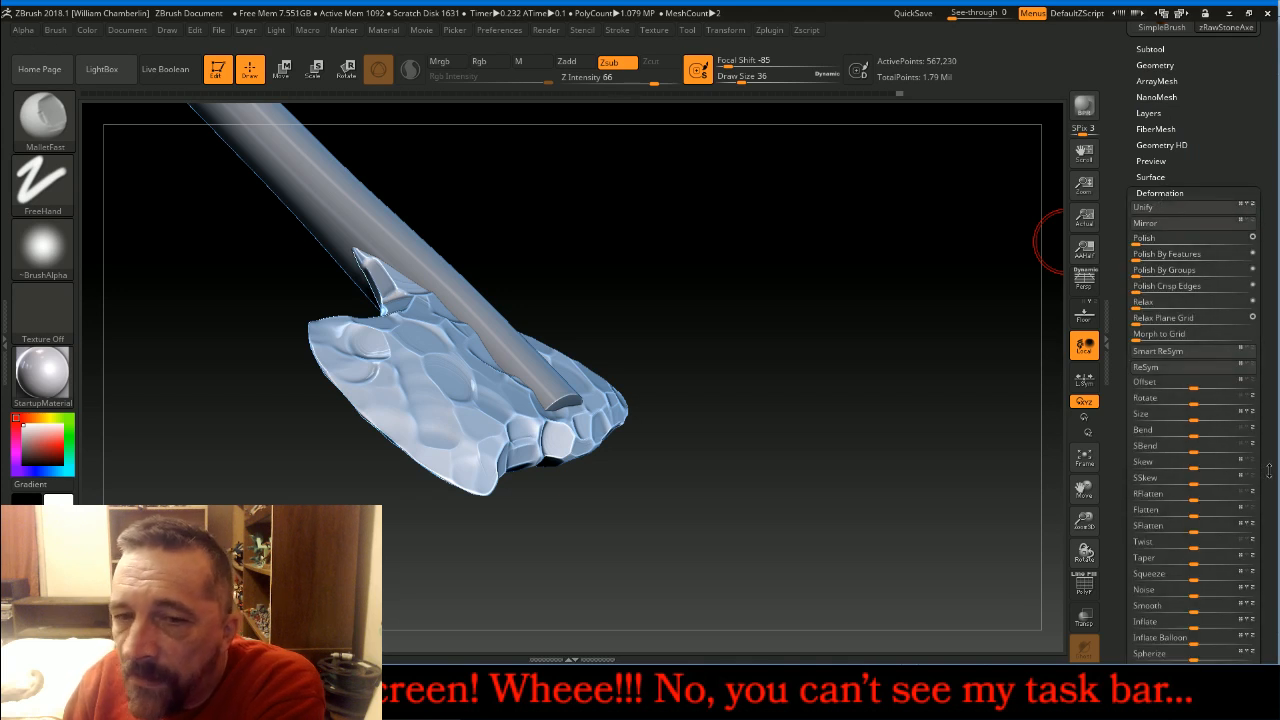
{"action": "scroll", "coordinate": [1269, 470], "scroll_direction": "down", "scroll_amount": 5}
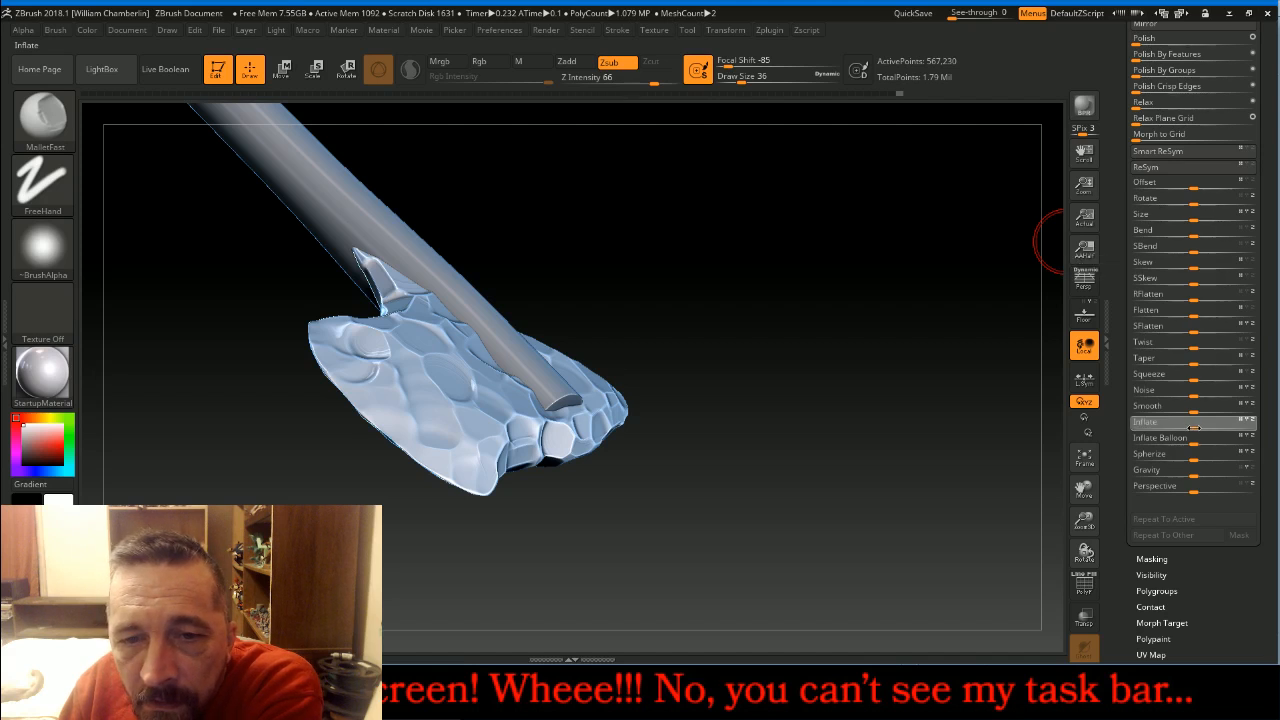
{"action": "left_click_drag", "start_coordinate": [1194, 428], "coordinate": [1199, 427]}
{"action": "mouse_move", "coordinate": [851, 343]}
{"action": "left_mouse_down"}
{"action": "mouse_move", "coordinate": [866, 363]}
{"action": "mouse_move", "coordinate": [908, 371]}
{"action": "left_mouse_up"}
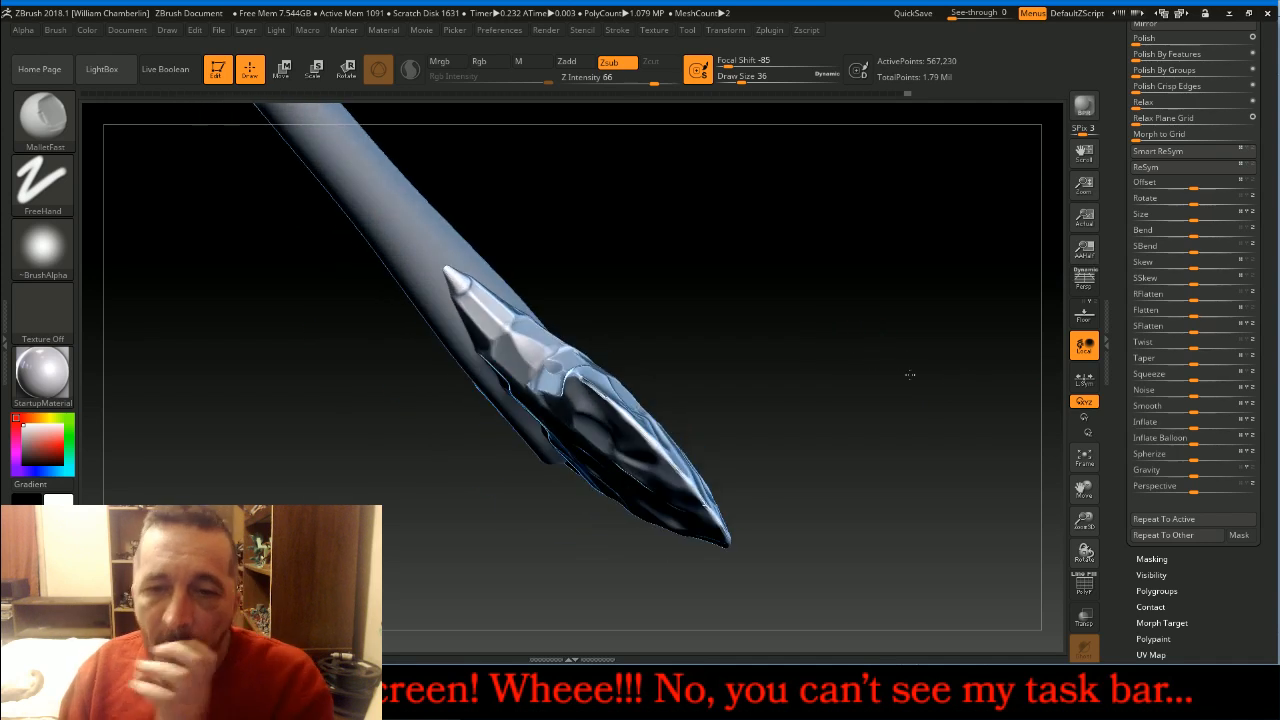
{"action": "key", "text": "shift"}
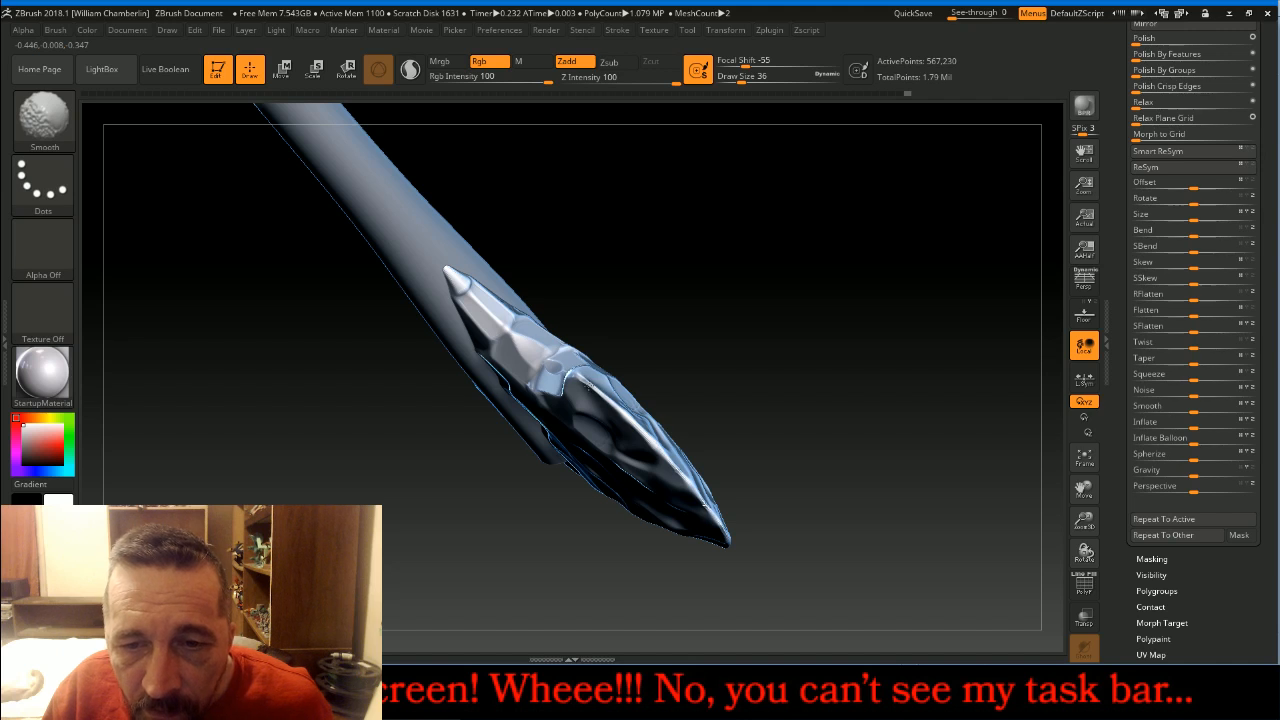
- Smooth the ridge along the cutting edge of the stone axe head
{"action": "left_click_drag", "start_coordinate": [909, 412], "coordinate": [888, 383]}
{"action": "left_click_drag", "start_coordinate": [736, 510], "coordinate": [714, 510], "text": "shift"}
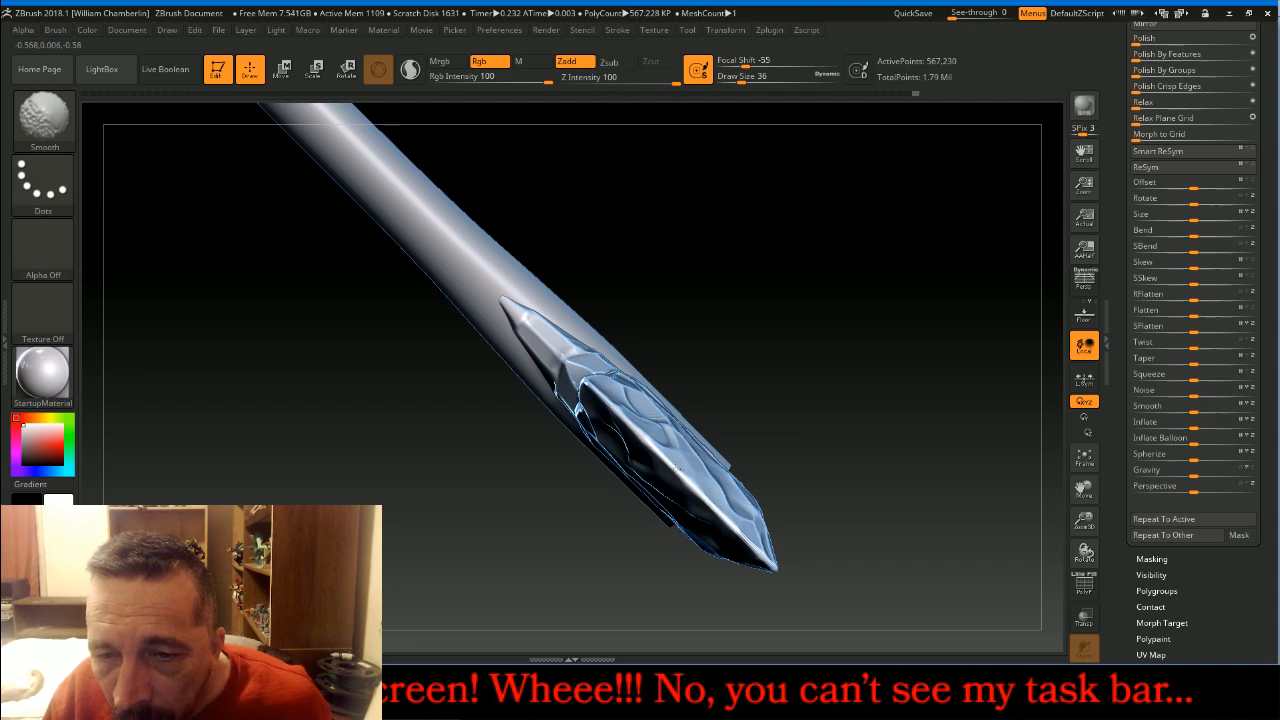
{"action": "mouse_move", "coordinate": [869, 520]}
{"action": "left_mouse_down"}
{"action": "mouse_move", "coordinate": [771, 449]}
{"action": "mouse_move", "coordinate": [742, 456]}
{"action": "left_mouse_up"}
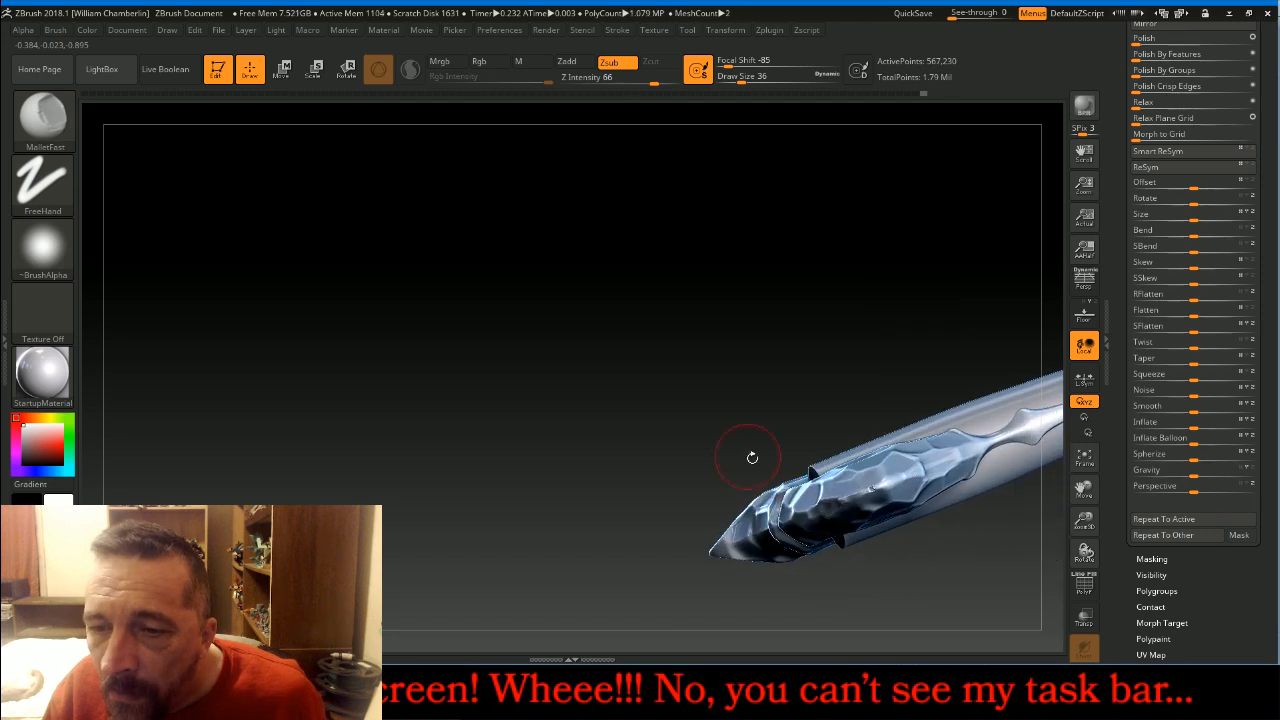
{"action": "key", "text": "shift"}
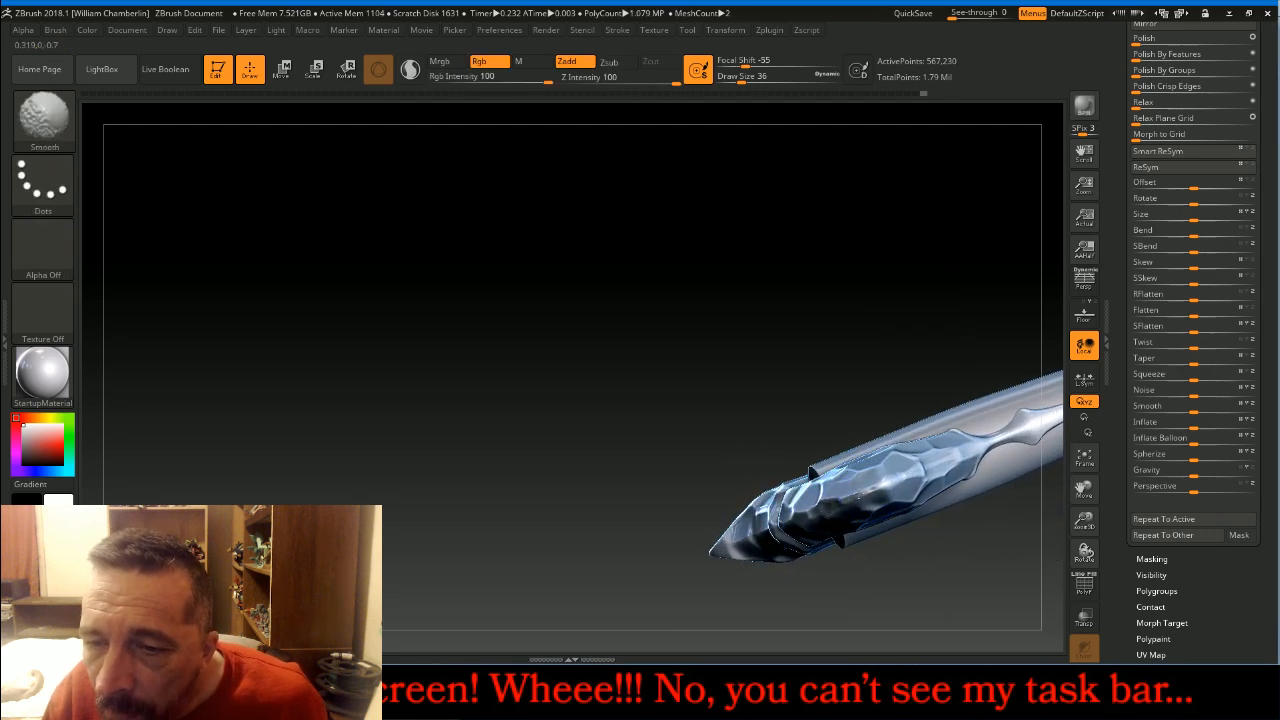
{"action": "mouse_move", "coordinate": [774, 366]}
{"action": "left_mouse_down"}
{"action": "mouse_move", "coordinate": [780, 400]}
{"action": "mouse_move", "coordinate": [806, 394]}
{"action": "left_mouse_up"}
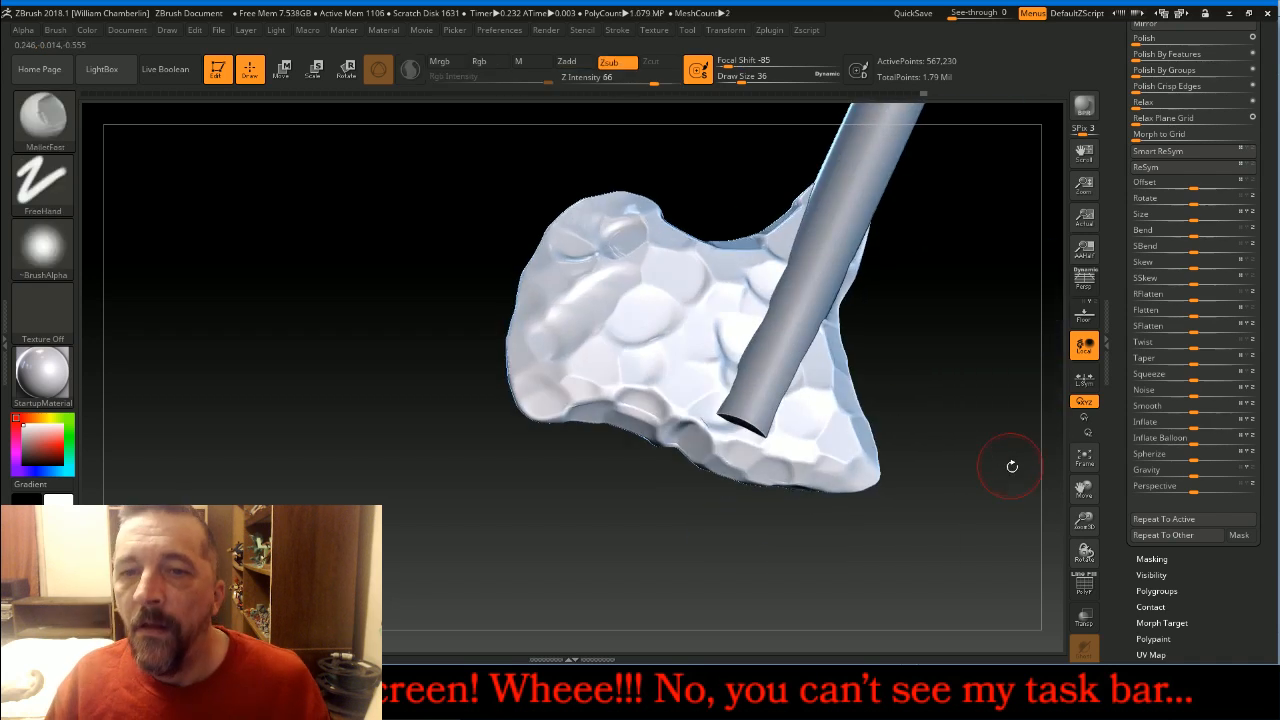
- Make the handle subtool zRawStoneAxe1 the active one
{"action": "left_click_drag", "start_coordinate": [1084, 522], "coordinate": [1082, 498]}
{"action": "mouse_move", "coordinate": [1034, 514]}
{"action": "left_mouse_down"}
{"action": "mouse_move", "coordinate": [1007, 590]}
{"action": "mouse_move", "coordinate": [1060, 510]}
{"action": "left_mouse_up"}
{"action": "left_click", "coordinate": [1085, 458]}
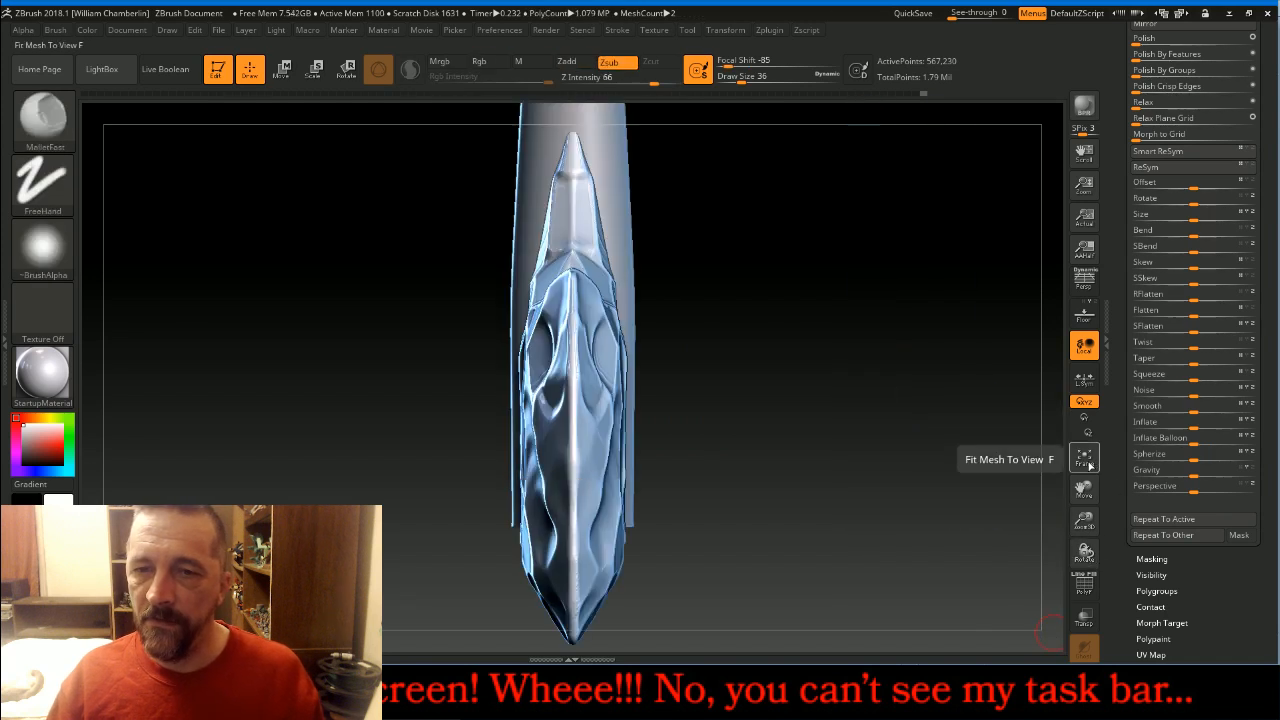
{"action": "mouse_move", "coordinate": [1005, 459]}
{"action": "left_mouse_down"}
{"action": "mouse_move", "coordinate": [820, 457]}
{"action": "mouse_move", "coordinate": [886, 453]}
{"action": "mouse_move", "coordinate": [930, 475]}
{"action": "left_mouse_up"}
{"action": "mouse_move", "coordinate": [1264, 172]}
{"action": "left_mouse_down"}
{"action": "mouse_move", "coordinate": [1186, 398]}
{"action": "mouse_move", "coordinate": [1181, 128]}
{"action": "left_mouse_up"}
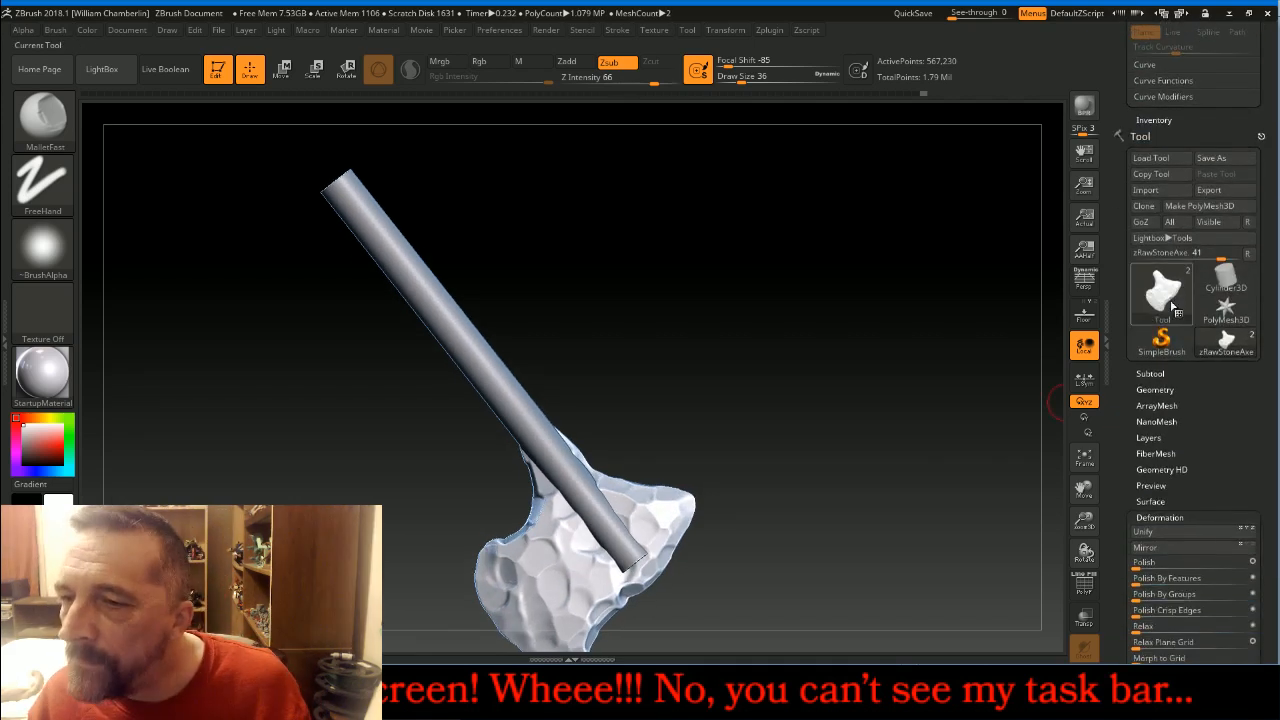
{"action": "left_click", "coordinate": [1150, 373]}
{"action": "left_click", "coordinate": [1168, 433]}
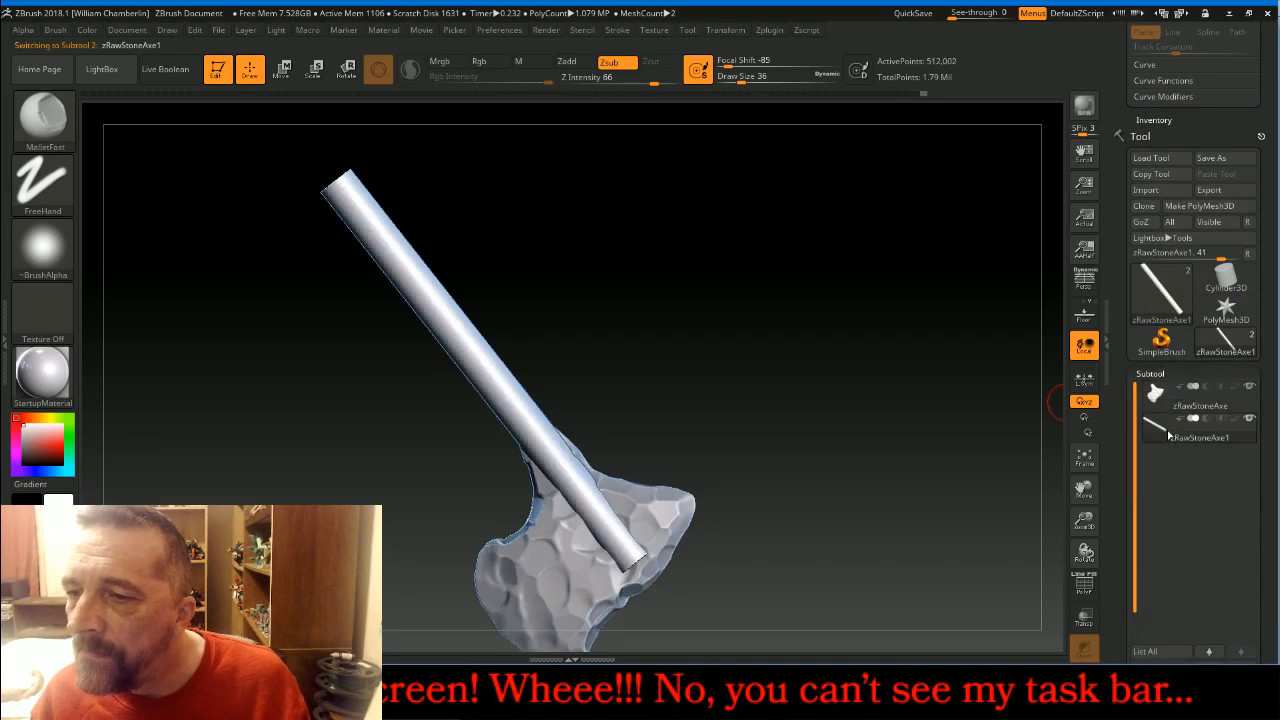
{"action": "left_click_drag", "start_coordinate": [980, 480], "coordinate": [994, 440]}
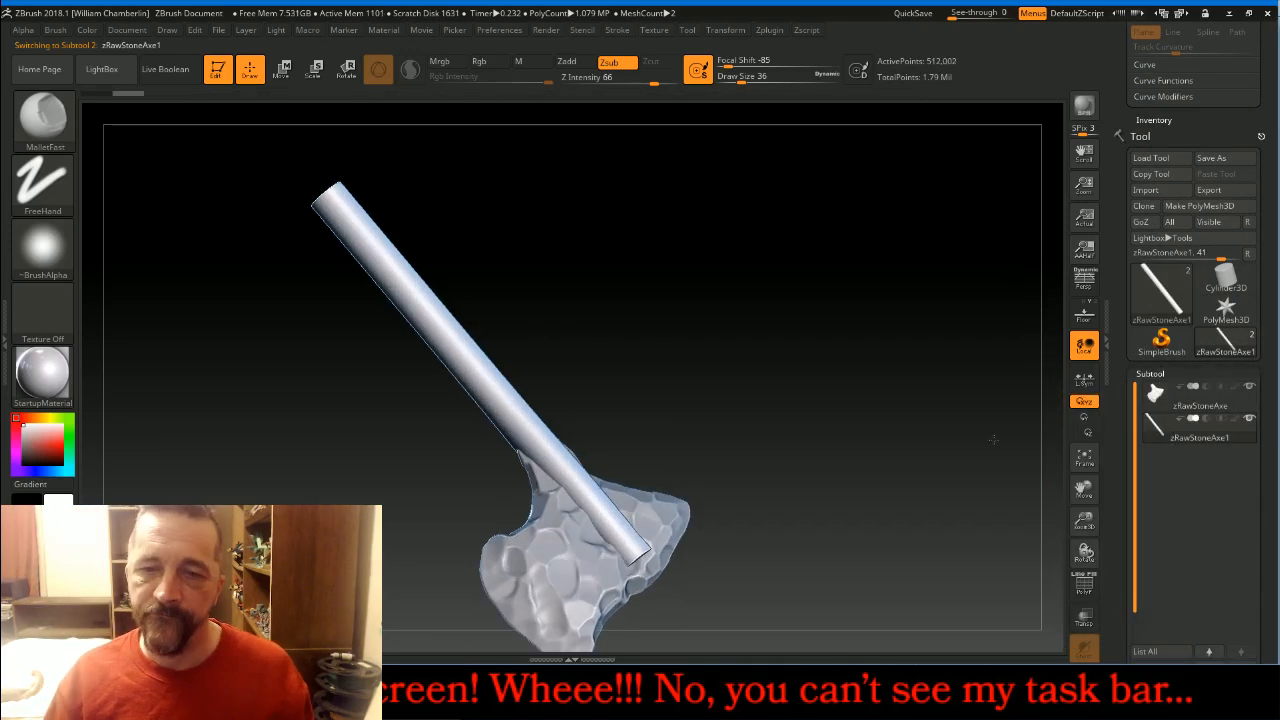
- DynaMesh the handle at resolution 768, then subdivide it once and keep only the higher subdivision level
{"action": "left_click", "coordinate": [1177, 373]}
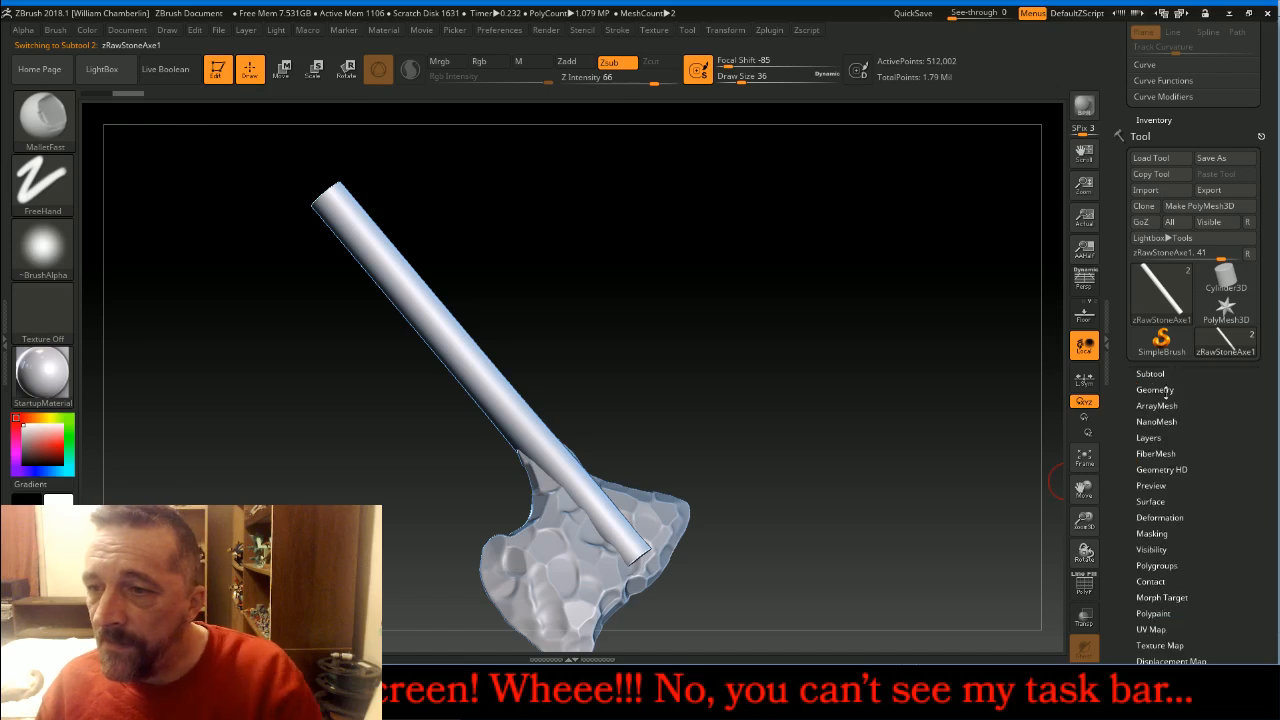
{"action": "left_click", "coordinate": [1156, 389]}
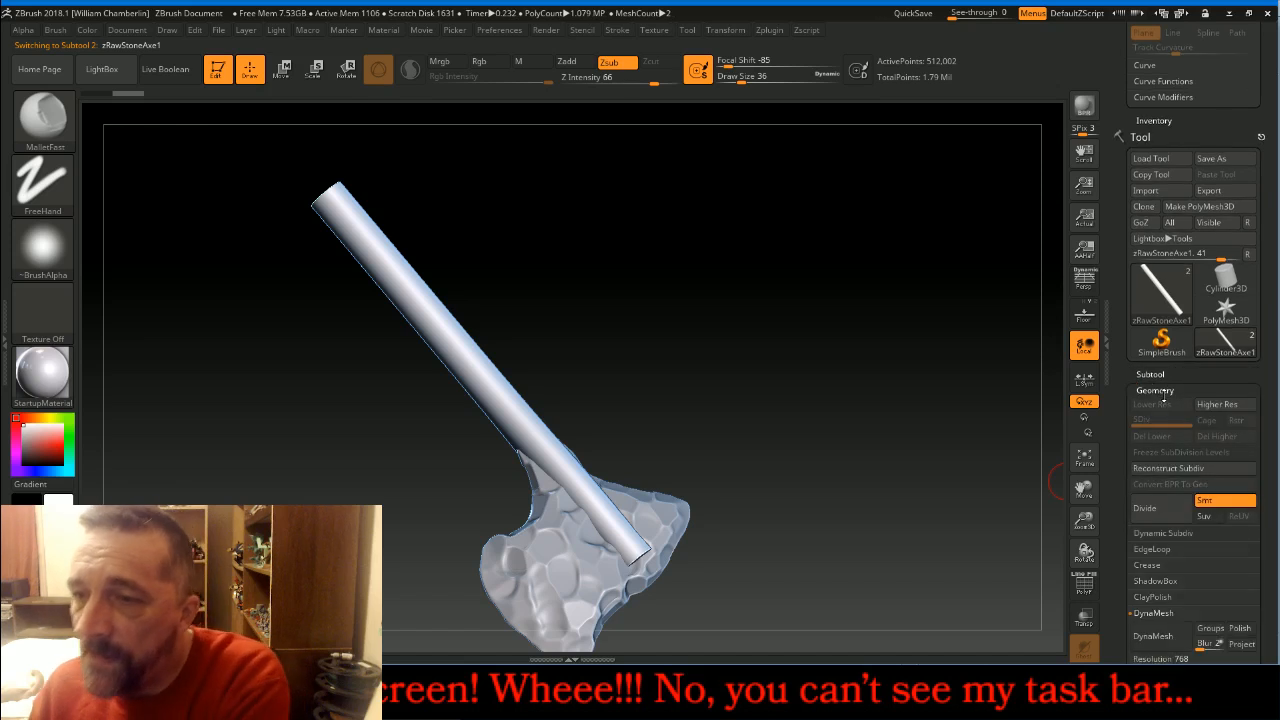
{"action": "left_click", "coordinate": [1160, 636]}
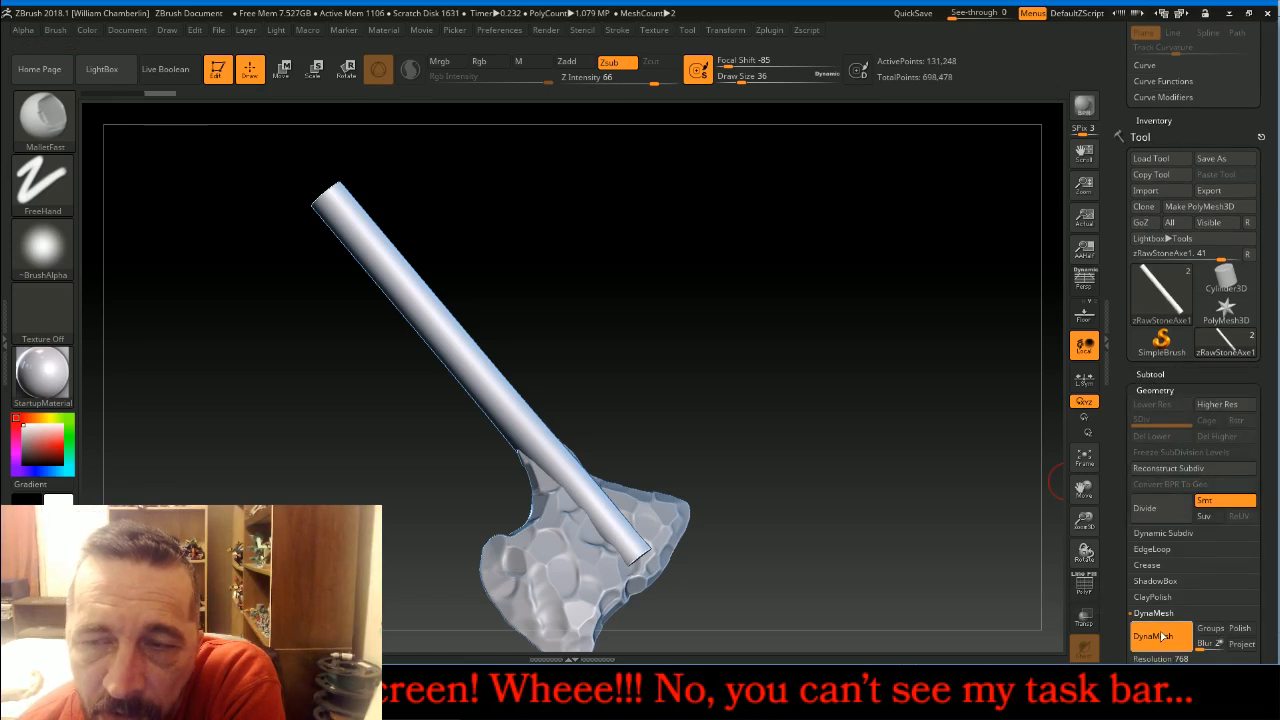
{"action": "left_click", "coordinate": [1177, 507]}
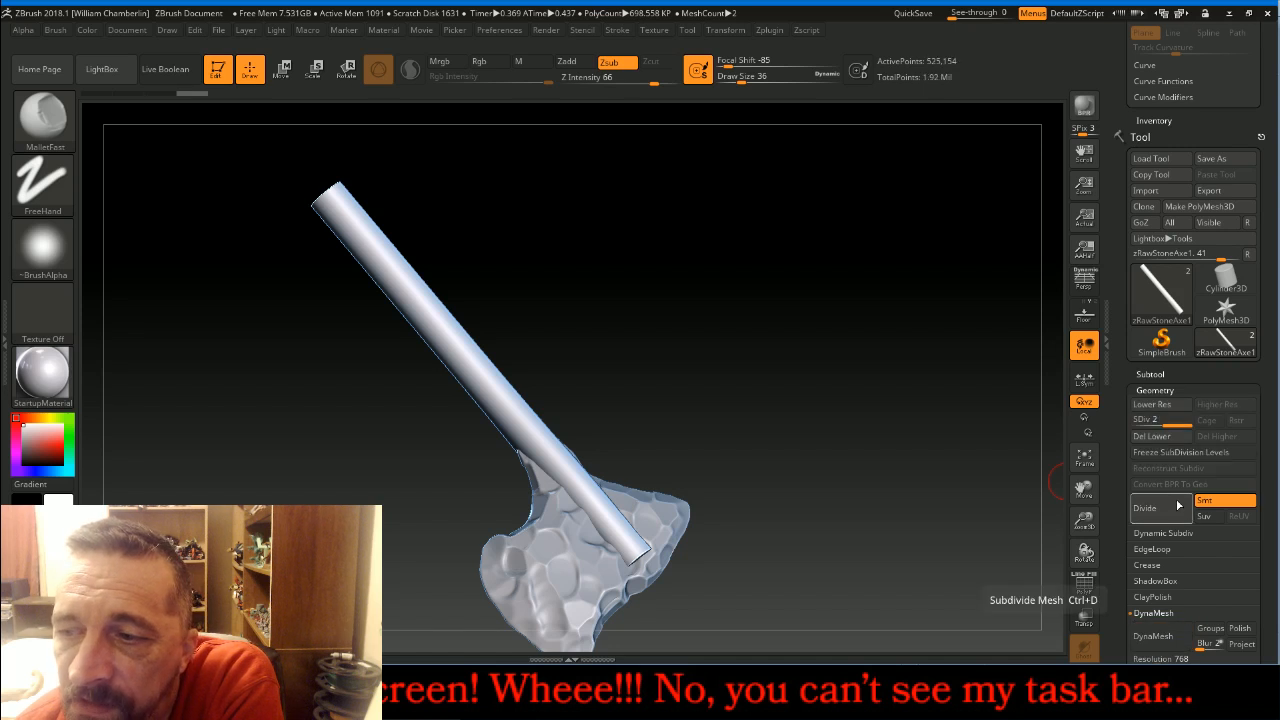
{"action": "left_click", "coordinate": [1151, 436]}
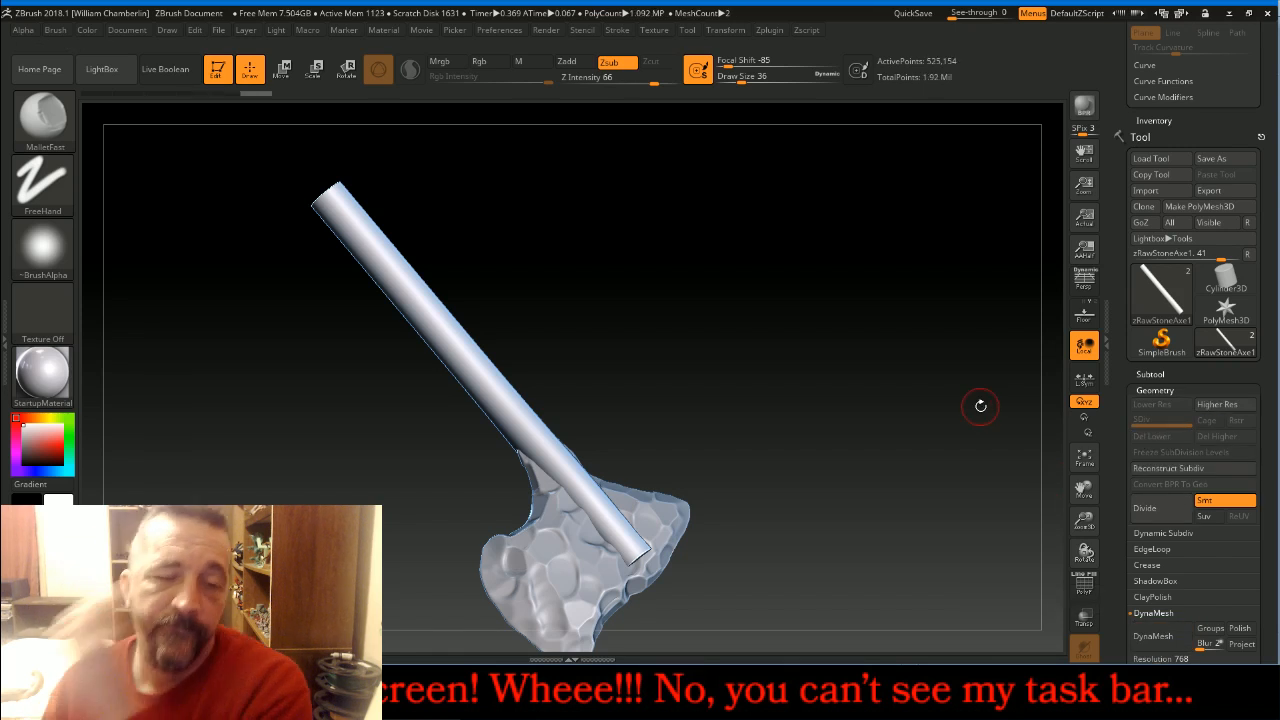
- Choose the Orb_Cracks2 brush and carve a wavy wood-grain groove along the handle from its free end to the axe head
{"action": "left_click", "coordinate": [42, 117]}
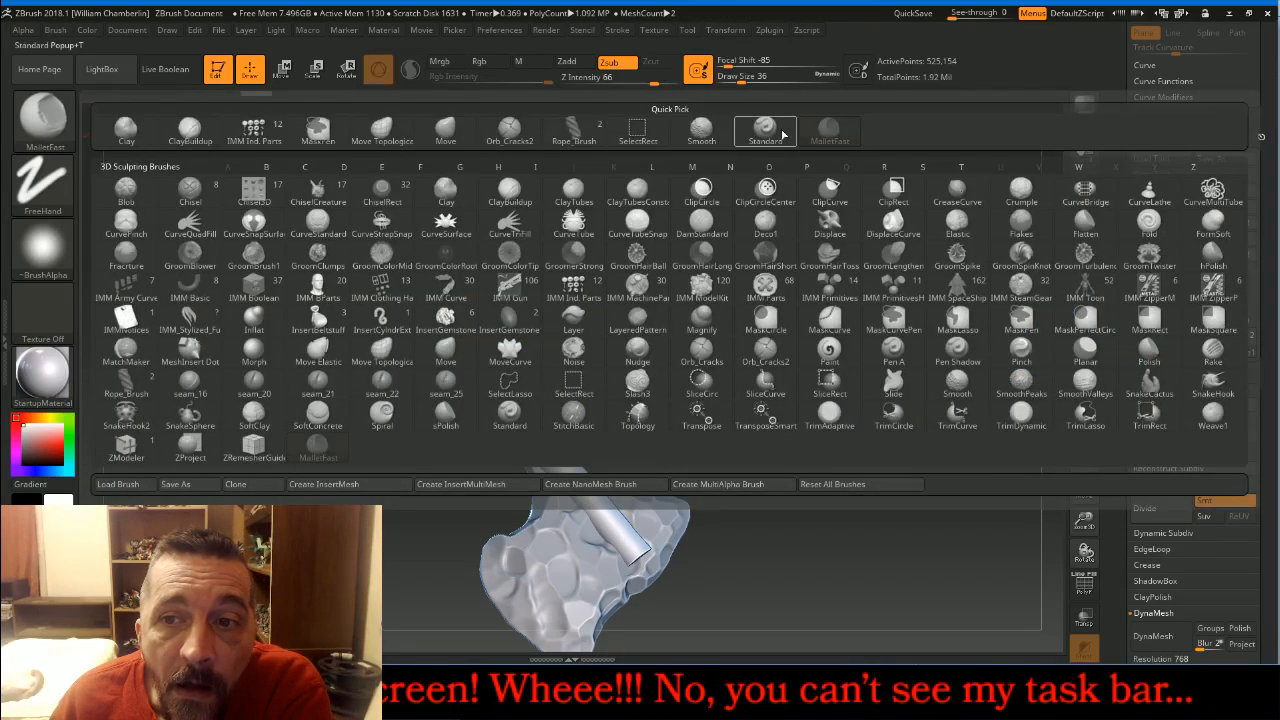
{"action": "left_click", "coordinate": [512, 130]}
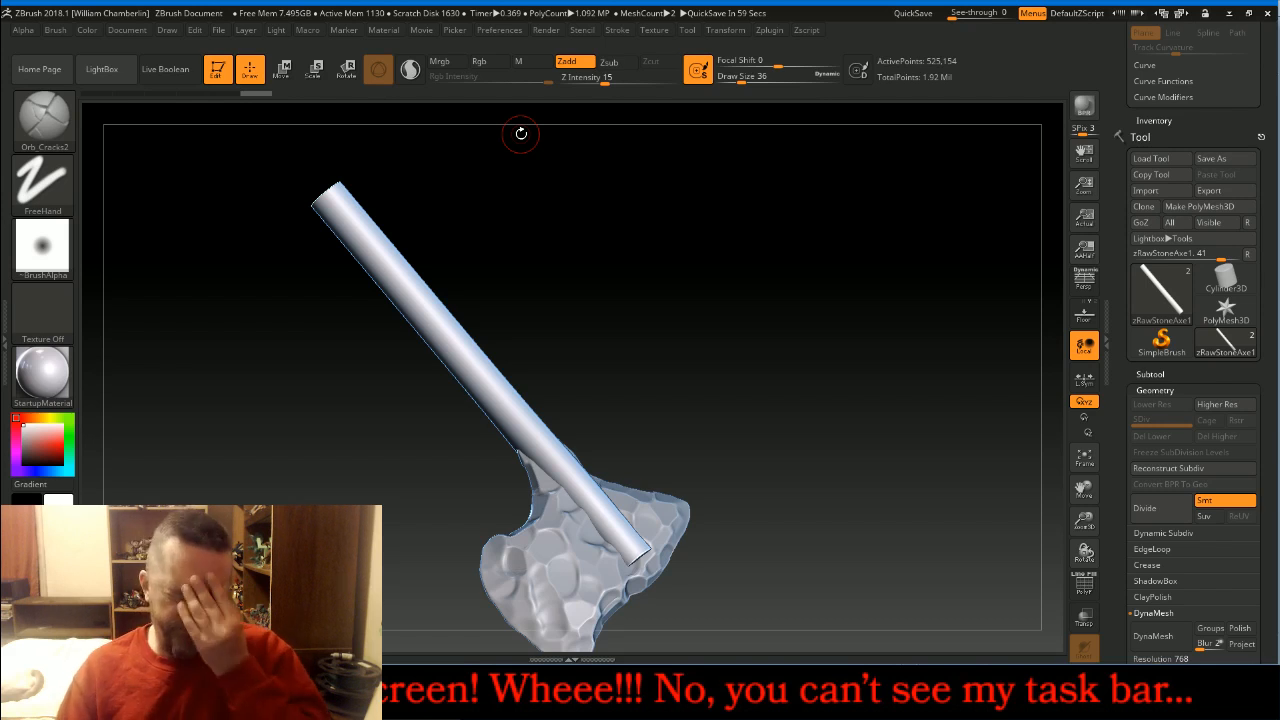
{"action": "left_click_drag", "start_coordinate": [751, 386], "coordinate": [757, 346]}
{"action": "left_click_drag", "start_coordinate": [329, 217], "coordinate": [340, 234]}
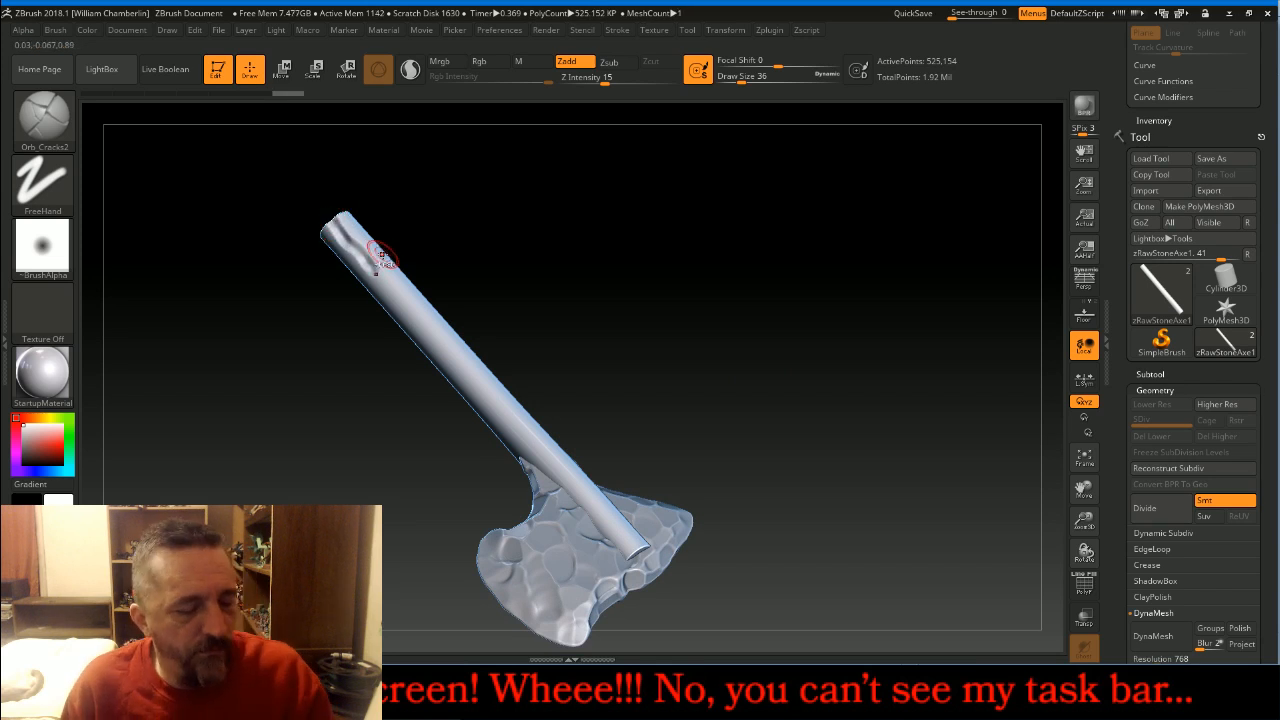
{"action": "key", "text": "ctrl+z"}
{"action": "left_click_drag", "start_coordinate": [329, 226], "coordinate": [487, 384]}
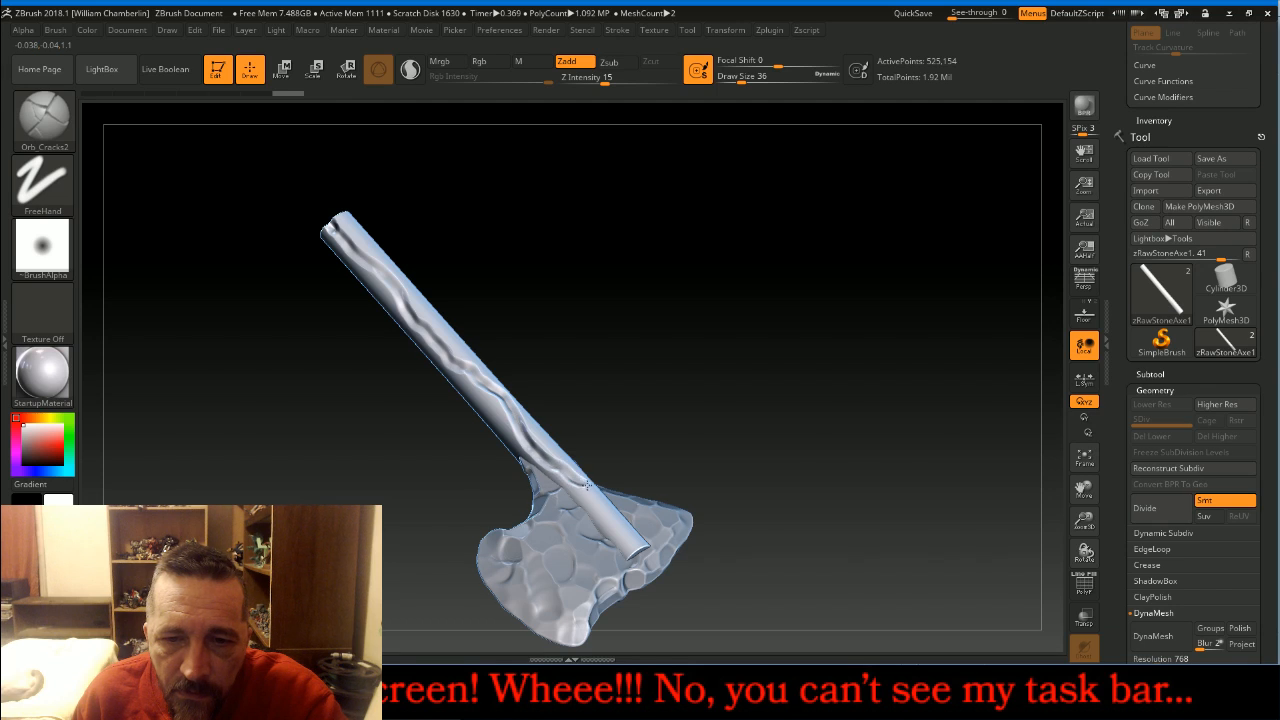
{"action": "left_click_drag", "start_coordinate": [630, 545], "coordinate": [634, 550]}
- Carve a second wavy groove beside the first, running from the axe head up to the handle's free end
{"action": "mouse_move", "coordinate": [738, 336]}
{"action": "left_mouse_down"}
{"action": "mouse_move", "coordinate": [769, 314]}
{"action": "mouse_move", "coordinate": [693, 366]}
{"action": "left_mouse_up"}
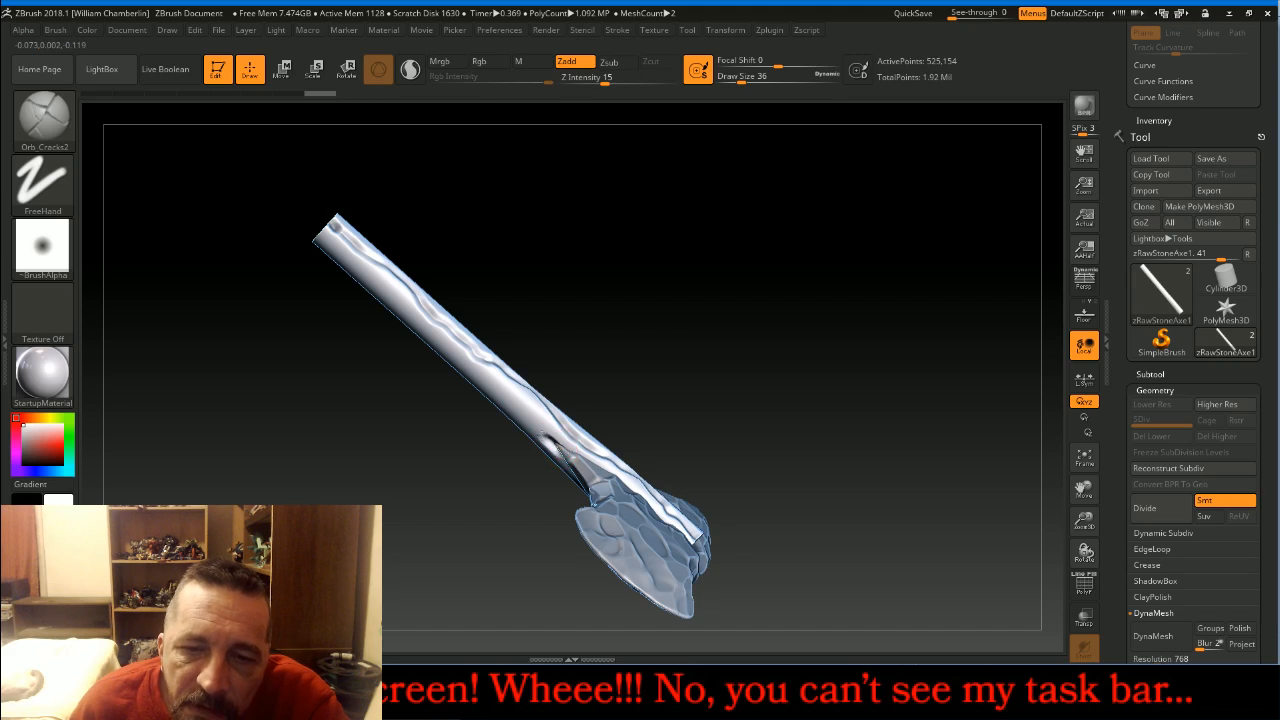
{"action": "left_click_drag", "start_coordinate": [521, 413], "coordinate": [457, 359]}
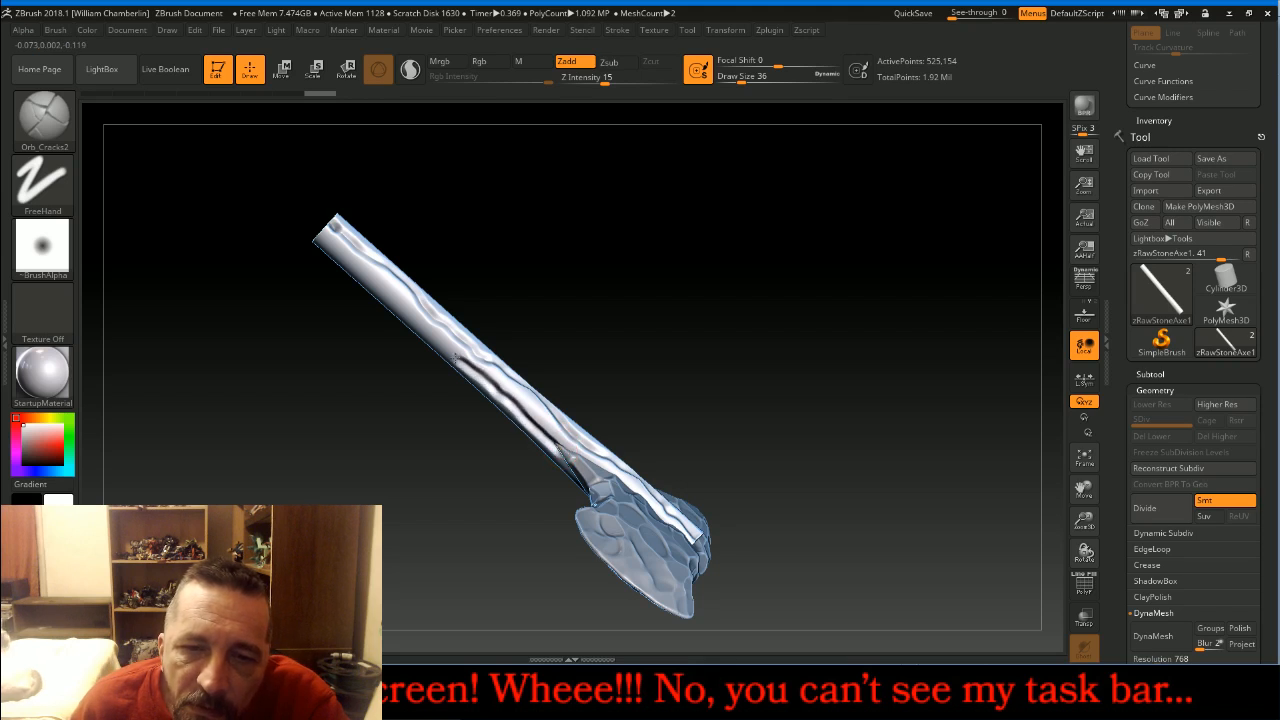
{"action": "left_click_drag", "start_coordinate": [410, 316], "coordinate": [395, 290]}
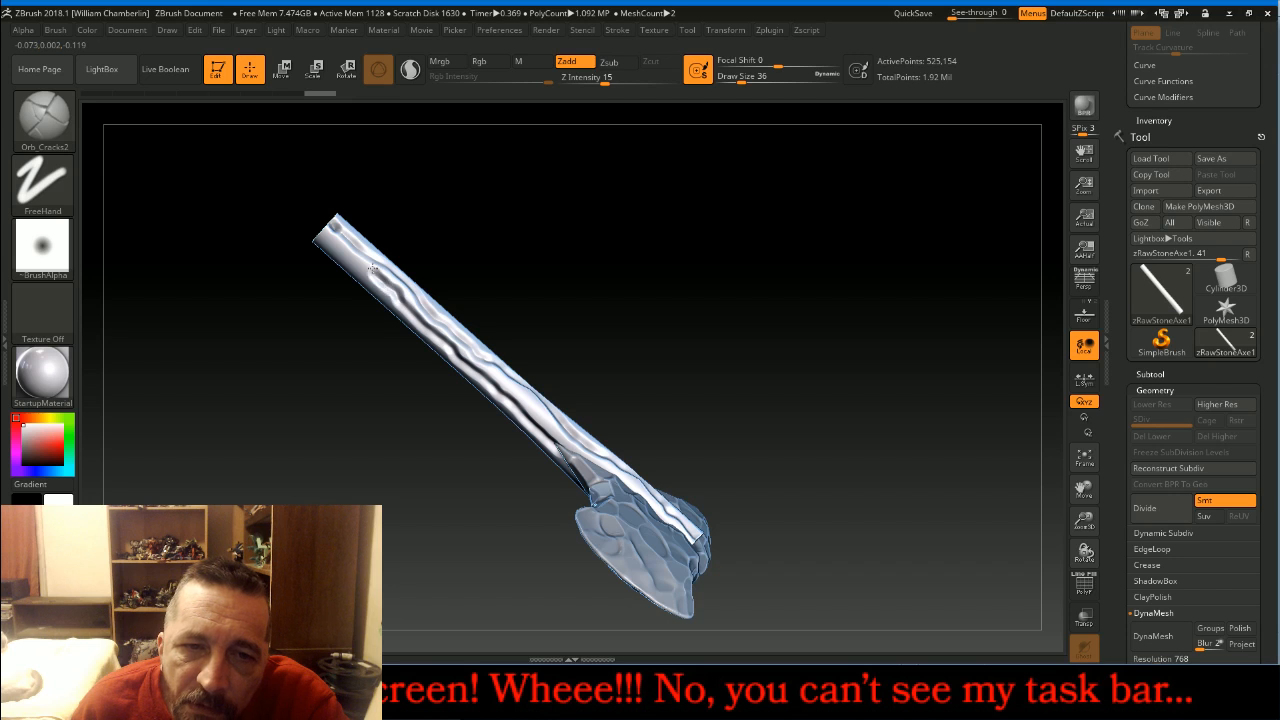
{"action": "left_click_drag", "start_coordinate": [328, 241], "coordinate": [314, 218]}
- Carve a long wavy groove on another smooth side of the handle, running up to its free end
{"action": "left_click_drag", "start_coordinate": [668, 321], "coordinate": [549, 425]}
{"action": "mouse_move", "coordinate": [698, 371]}
{"action": "left_mouse_down"}
{"action": "mouse_move", "coordinate": [788, 335]}
{"action": "mouse_move", "coordinate": [726, 428]}
{"action": "left_mouse_up"}
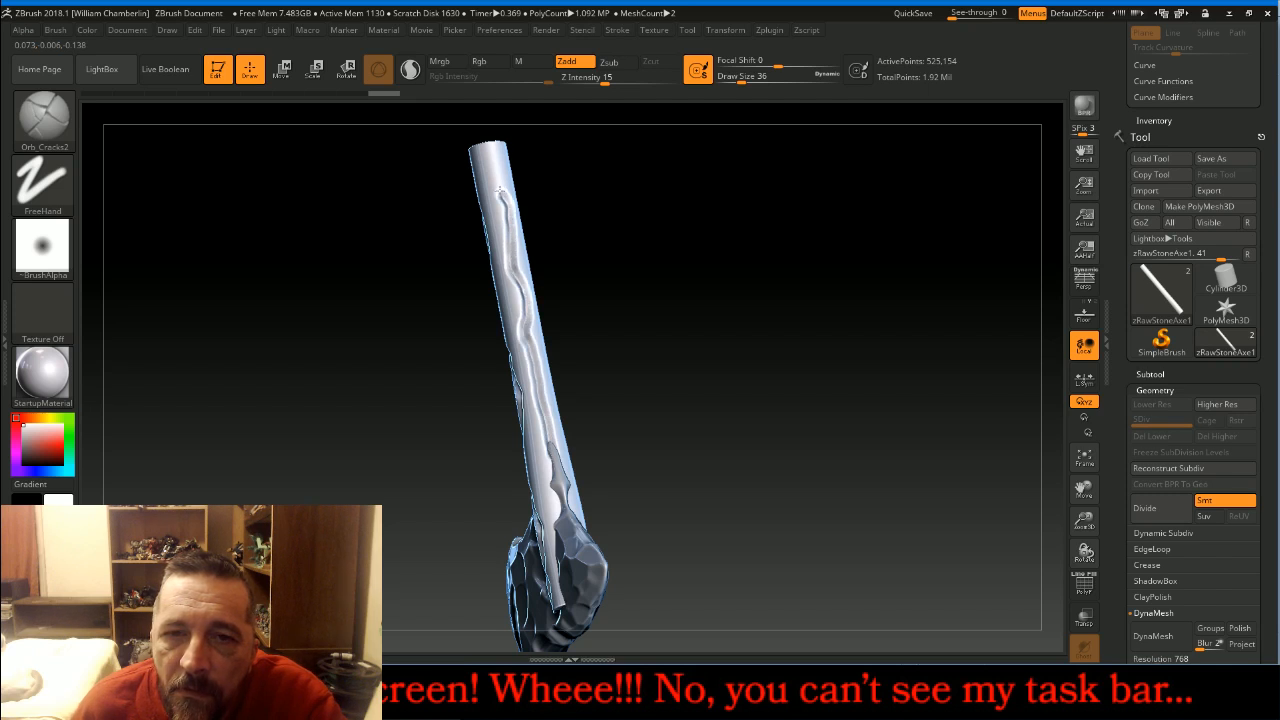
{"action": "left_click_drag", "start_coordinate": [489, 138], "coordinate": [490, 132]}
- Carve more lengthwise wavy grooves on the remaining smooth sides until wood grain surrounds the whole handle
{"action": "left_click_drag", "start_coordinate": [610, 230], "coordinate": [772, 292]}
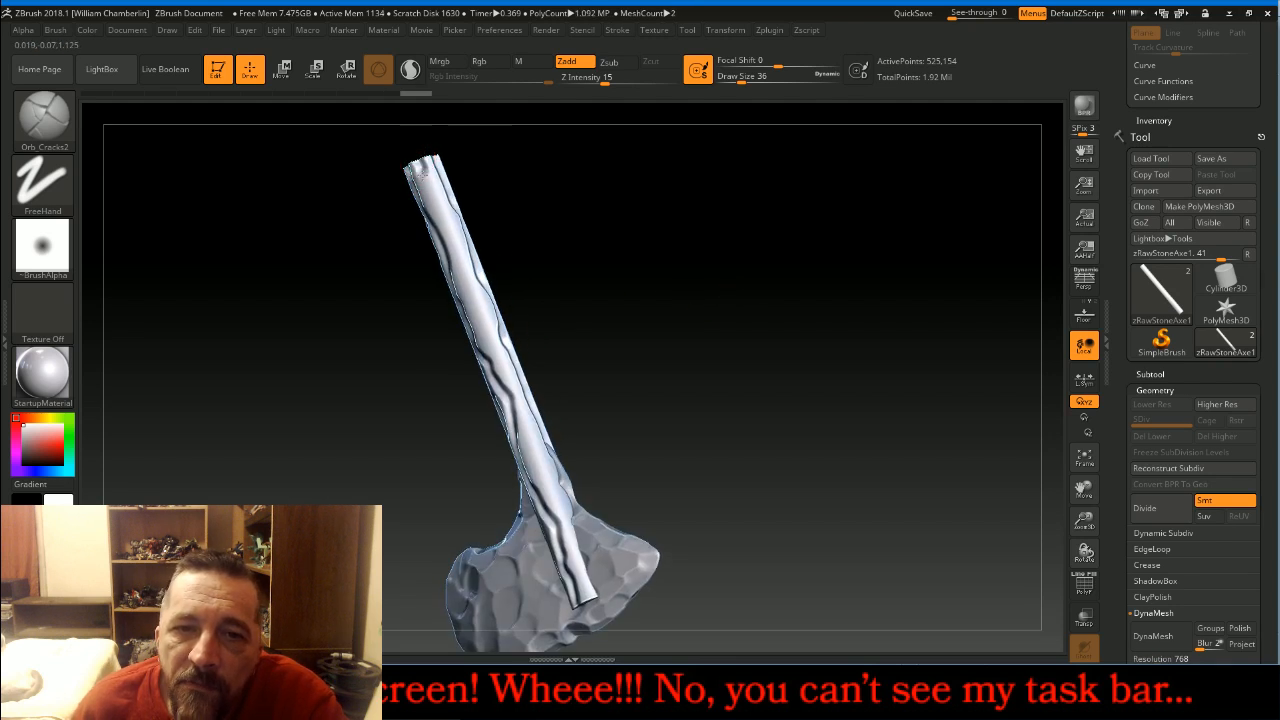
{"action": "left_click_drag", "start_coordinate": [460, 258], "coordinate": [481, 318]}
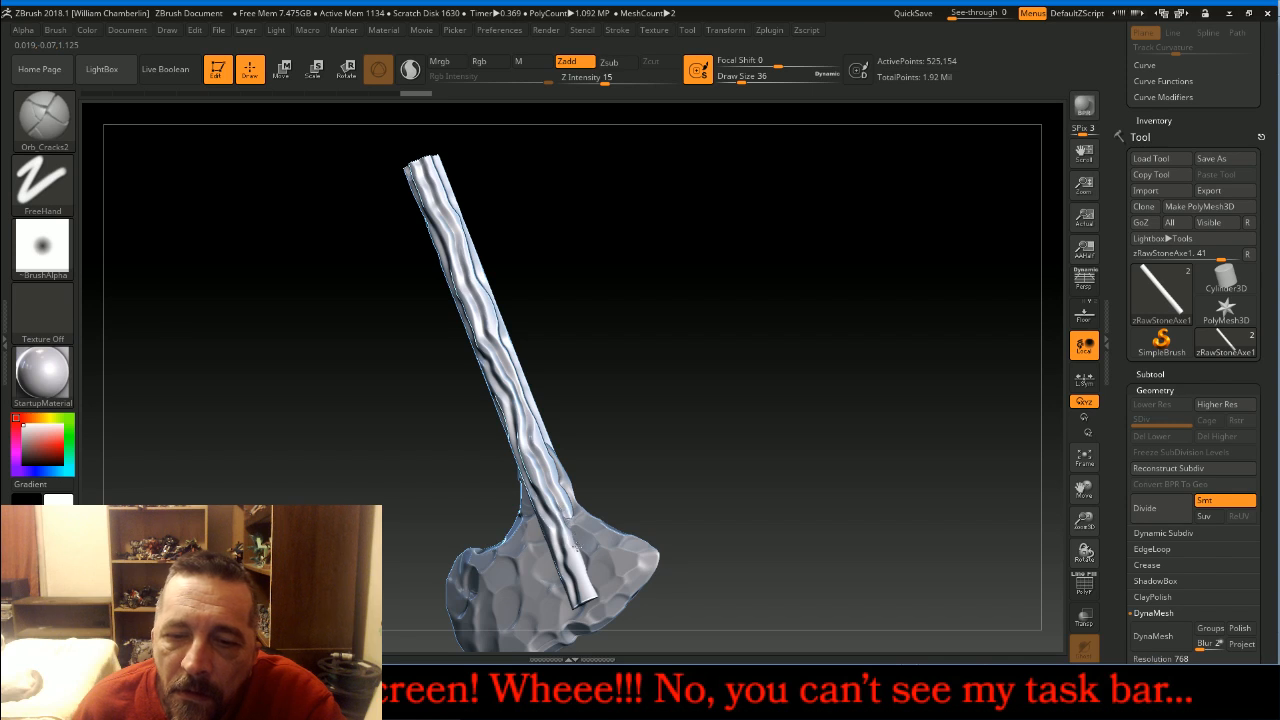
{"action": "mouse_move", "coordinate": [793, 401]}
{"action": "left_mouse_down"}
{"action": "mouse_move", "coordinate": [920, 325]}
{"action": "mouse_move", "coordinate": [829, 337]}
{"action": "mouse_move", "coordinate": [774, 306]}
{"action": "left_mouse_up"}
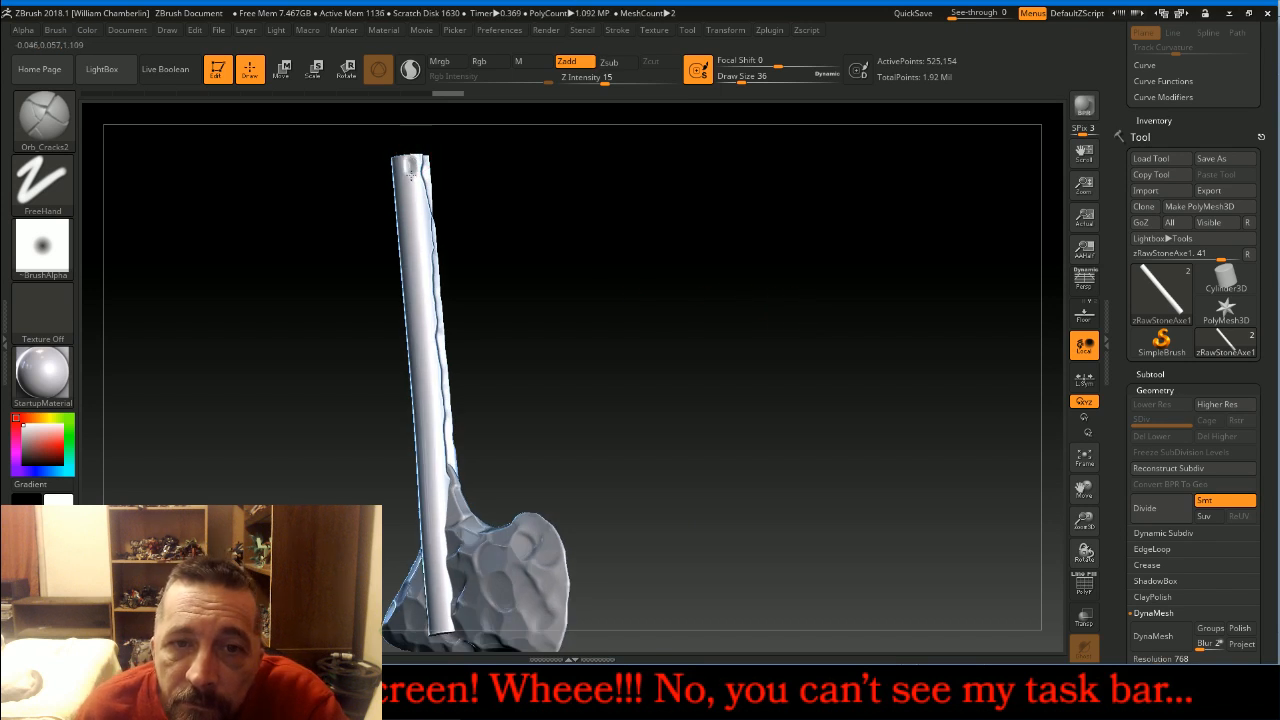
{"action": "left_click_drag", "start_coordinate": [413, 235], "coordinate": [429, 426]}
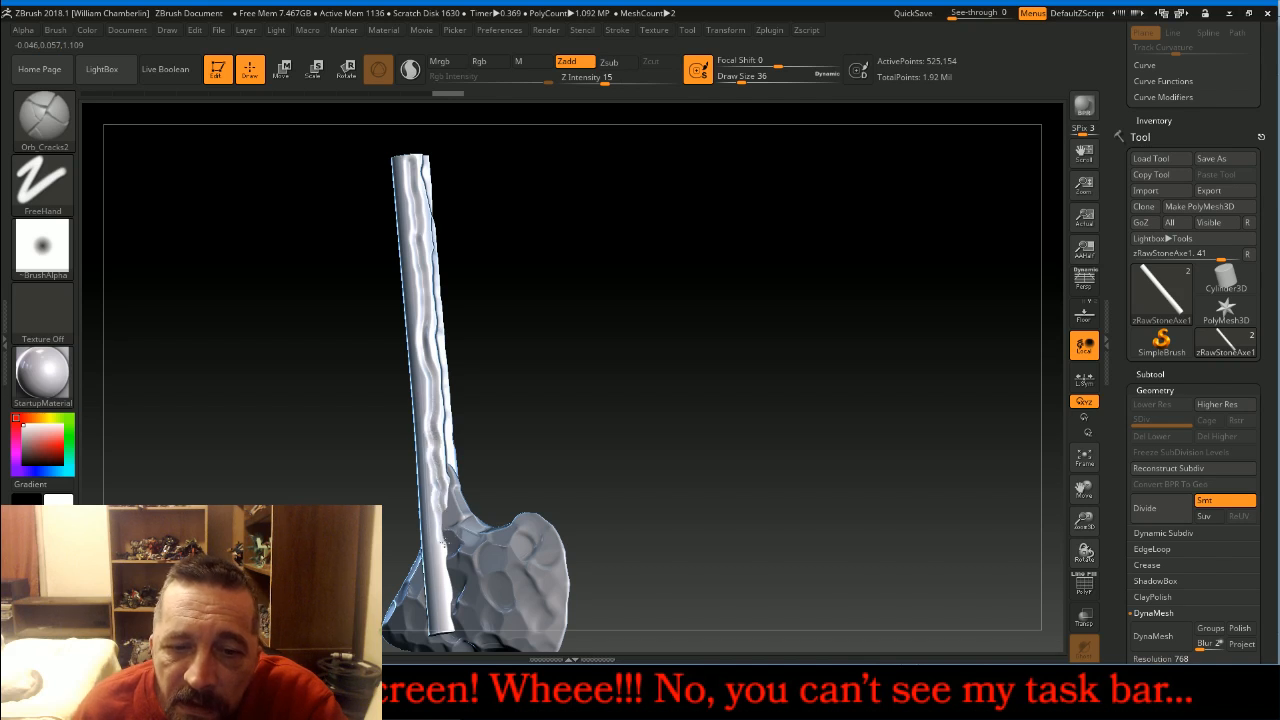
{"action": "left_click_drag", "start_coordinate": [642, 443], "coordinate": [654, 314]}
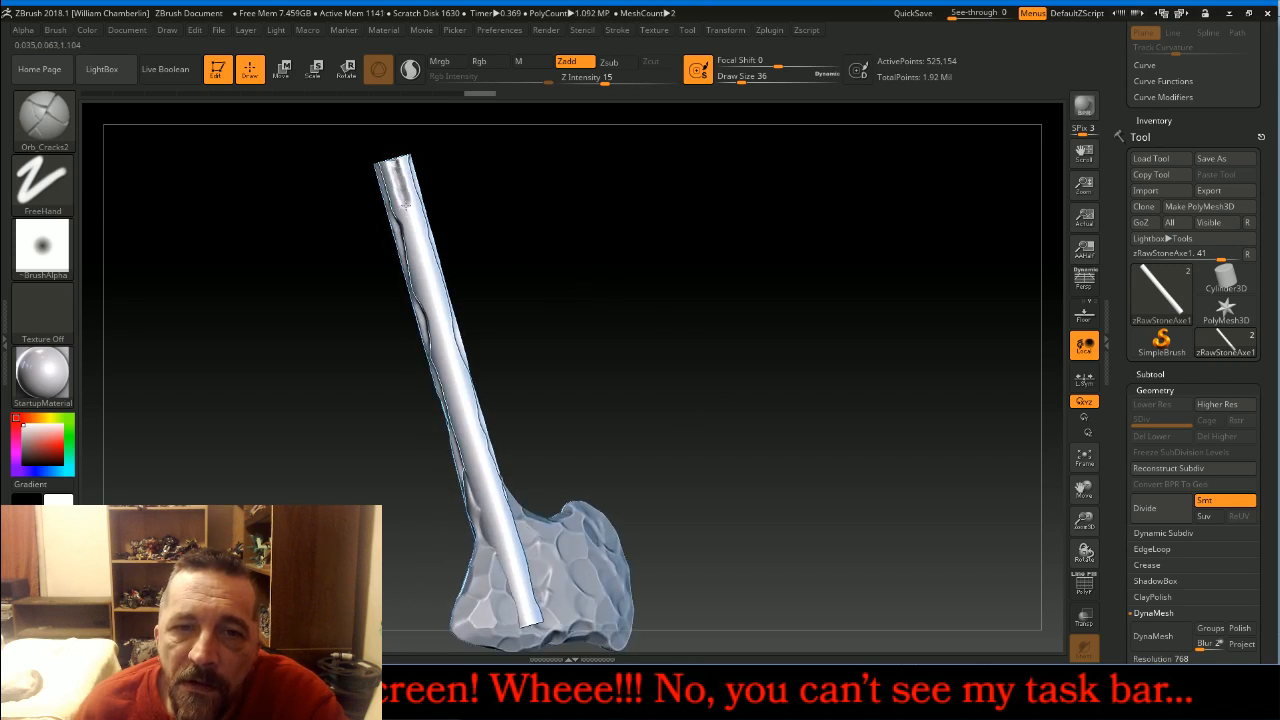
{"action": "left_click_drag", "start_coordinate": [416, 236], "coordinate": [476, 454]}
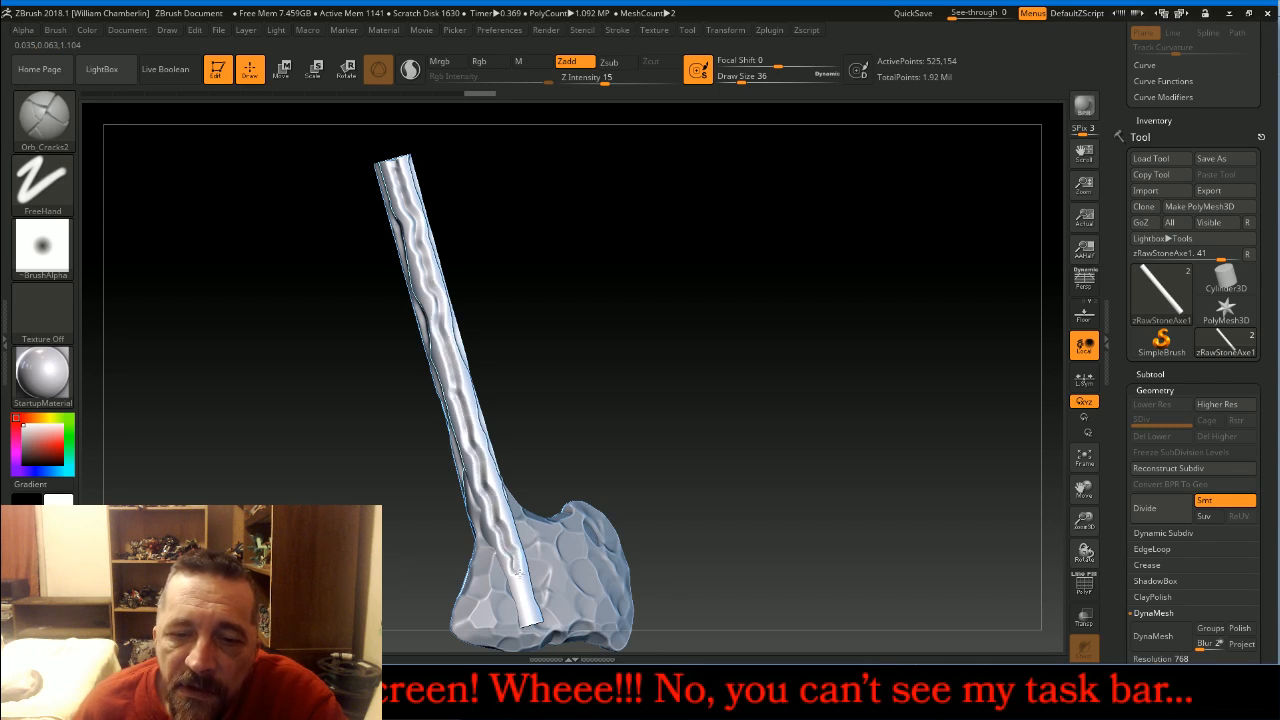
{"action": "left_click_drag", "start_coordinate": [676, 351], "coordinate": [686, 314]}
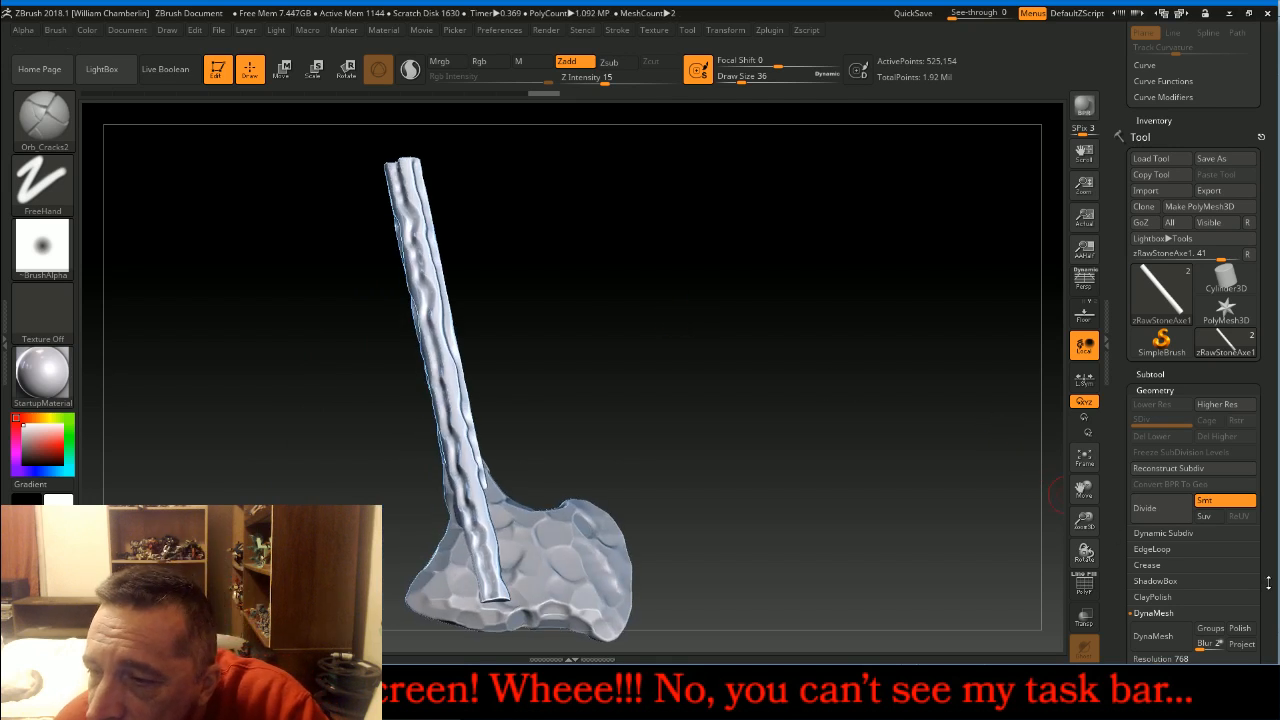
- Apply an Inflate deformation of 2 to the grooved handle
{"action": "left_click", "coordinate": [1184, 391]}
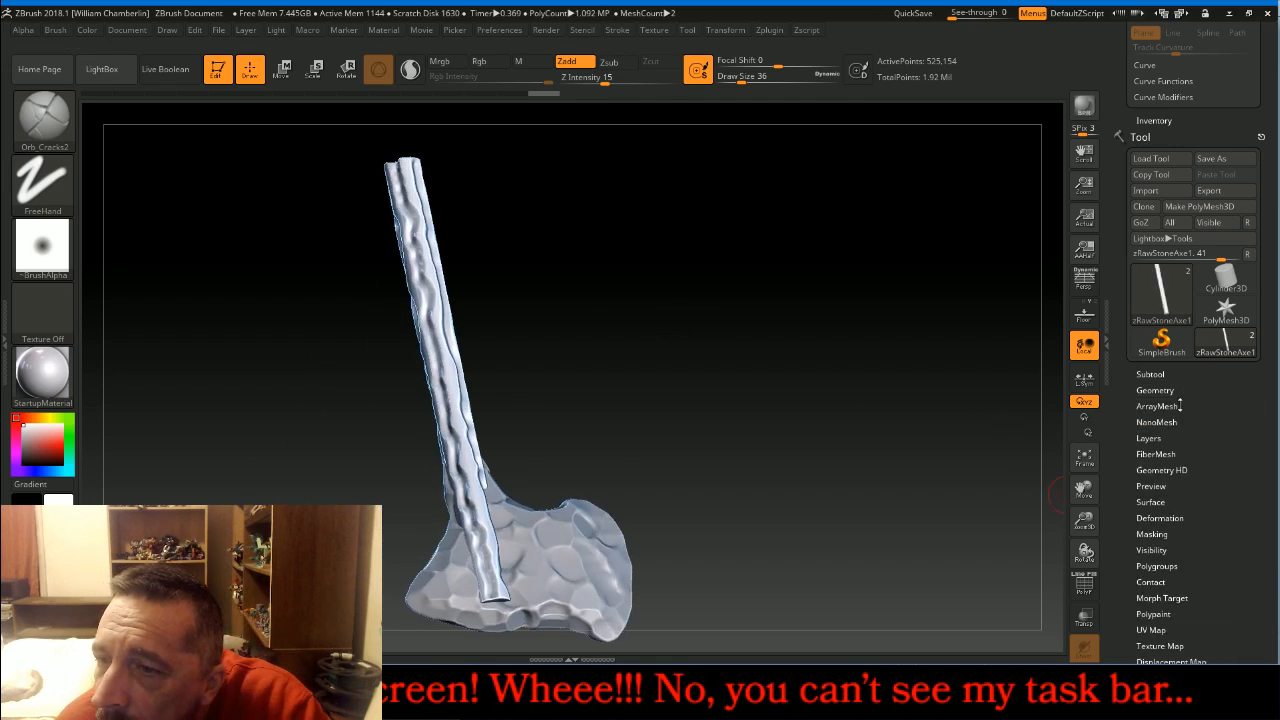
{"action": "left_click", "coordinate": [1173, 517]}
{"action": "scroll", "coordinate": [1240, 420], "scroll_direction": "down", "scroll_amount": 10}
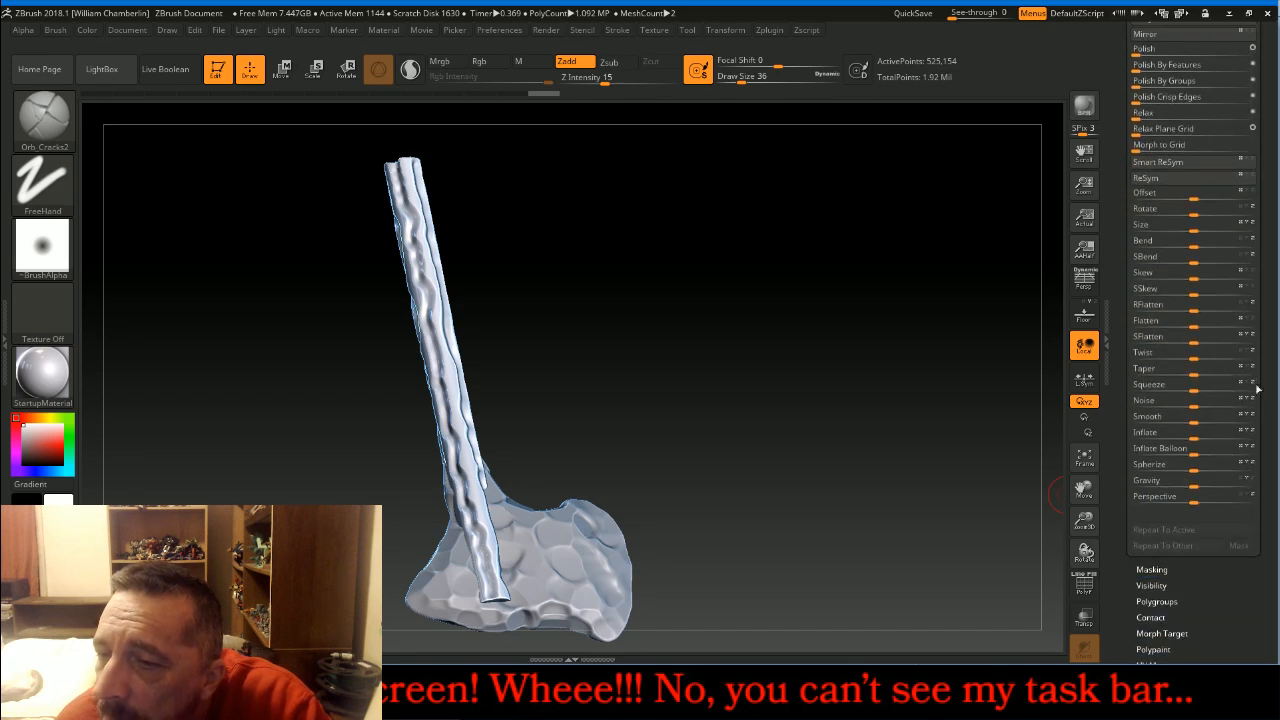
{"action": "left_click", "coordinate": [1157, 433]}
{"action": "type", "text": "2"}
{"action": "key", "text": "Return"}
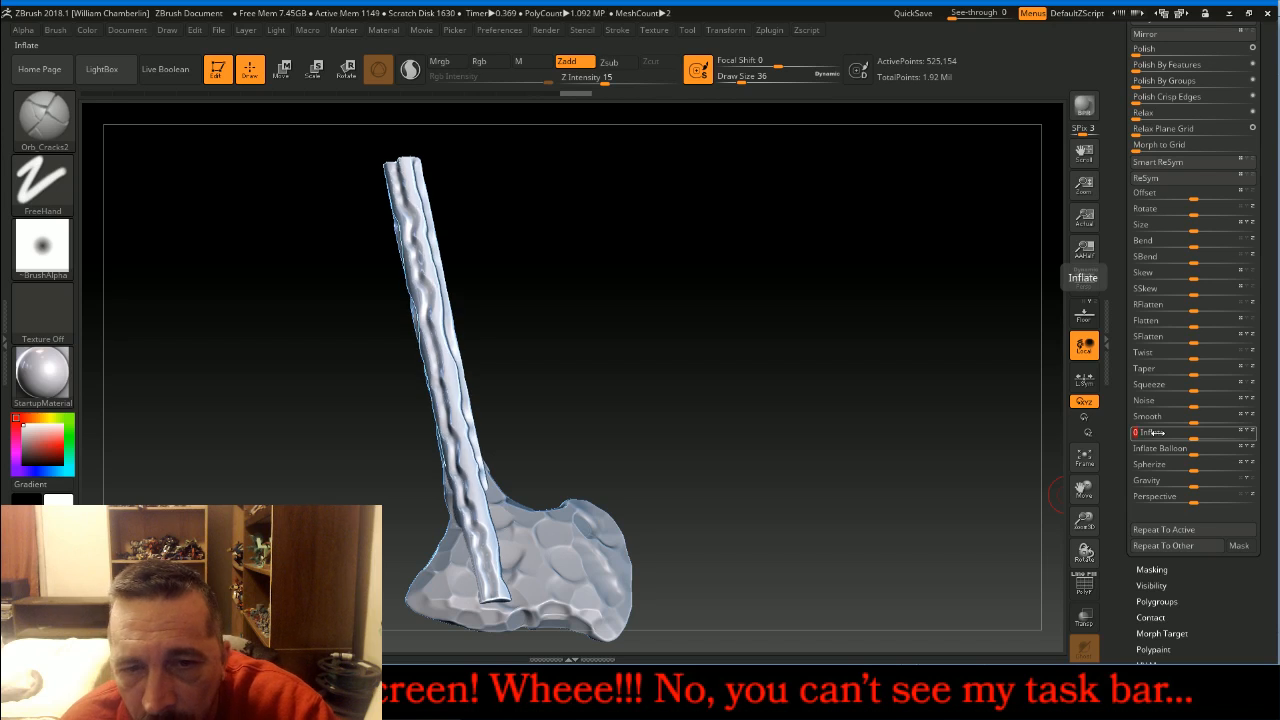
{"action": "left_click_drag", "start_coordinate": [840, 401], "coordinate": [948, 445]}
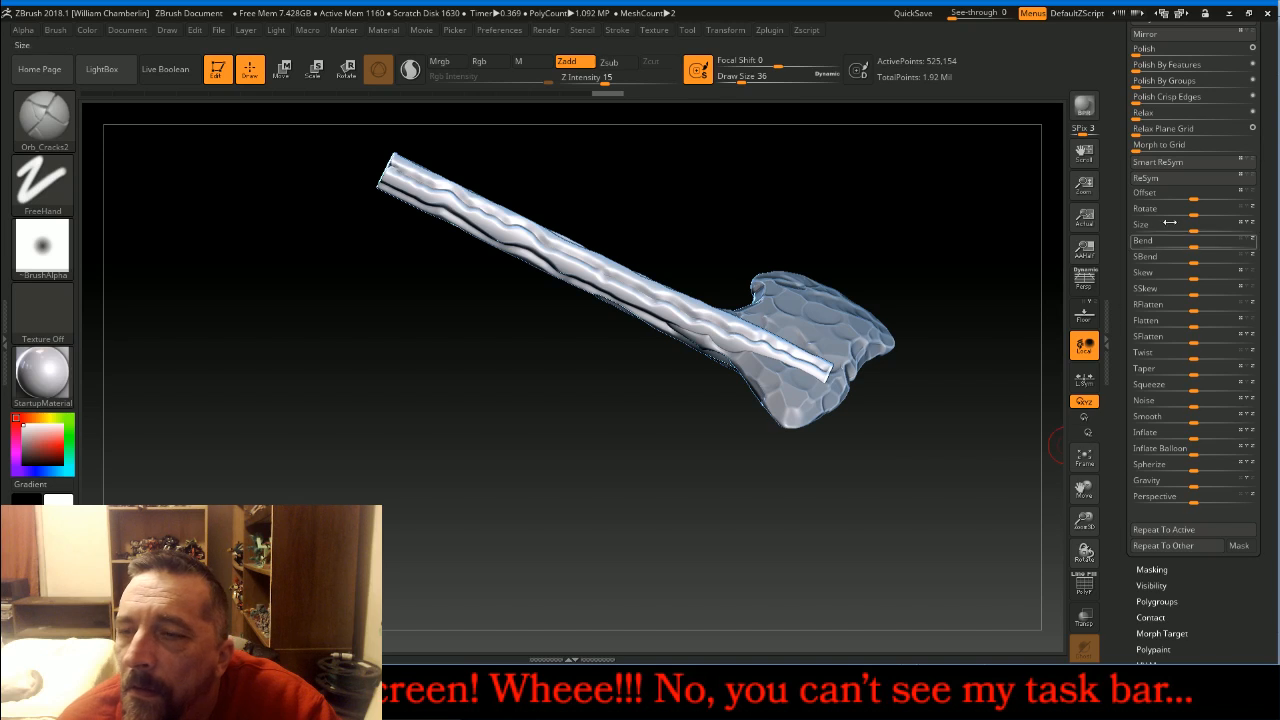
- Merge the axe head subtool down with the handle subtool so both form one subtool
{"action": "scroll", "coordinate": [1248, 268], "scroll_direction": "up", "scroll_amount": 5}
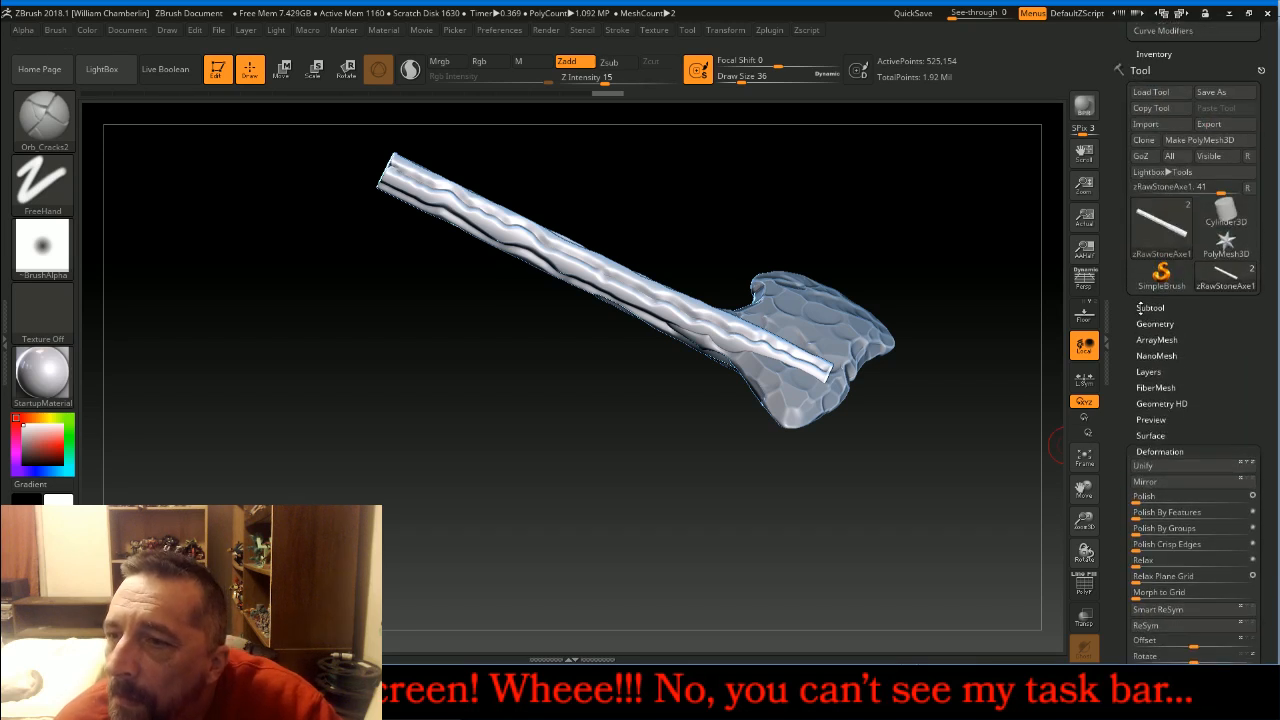
{"action": "left_click", "coordinate": [1150, 307]}
{"action": "left_click", "coordinate": [1200, 330]}
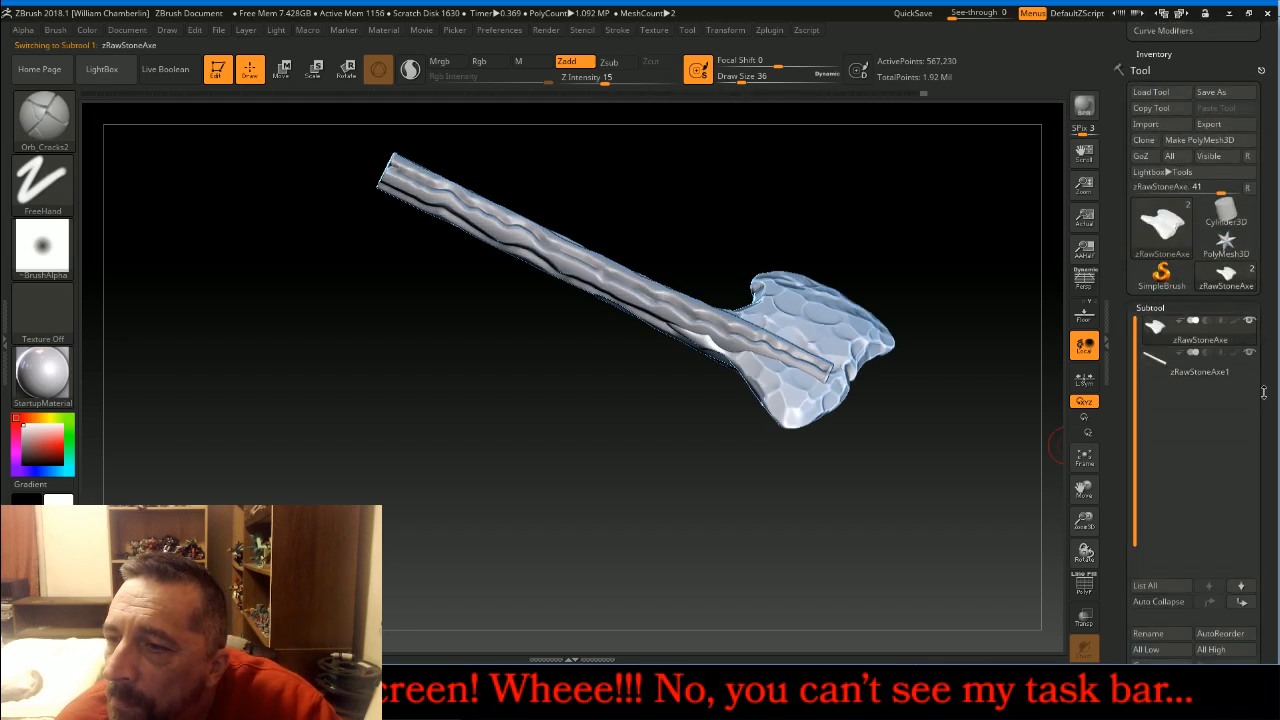
{"action": "scroll", "coordinate": [1263, 400], "scroll_direction": "down", "scroll_amount": 5}
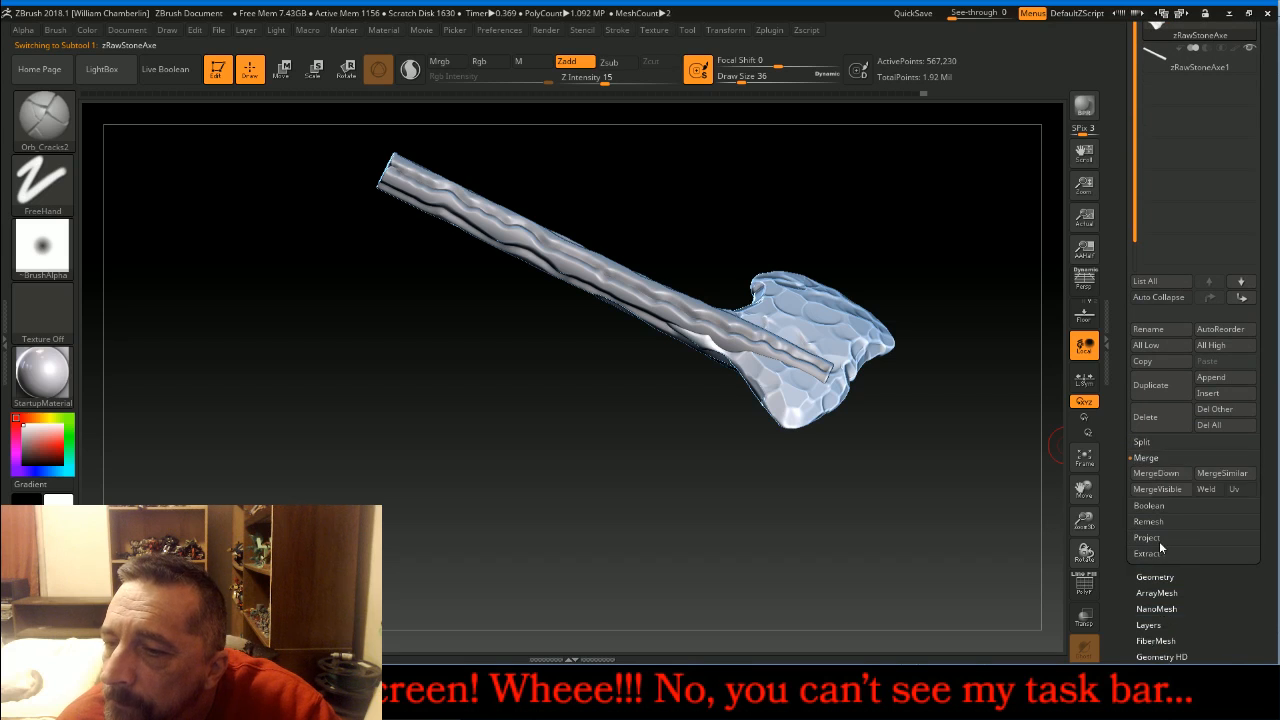
{"action": "left_click", "coordinate": [1156, 473]}
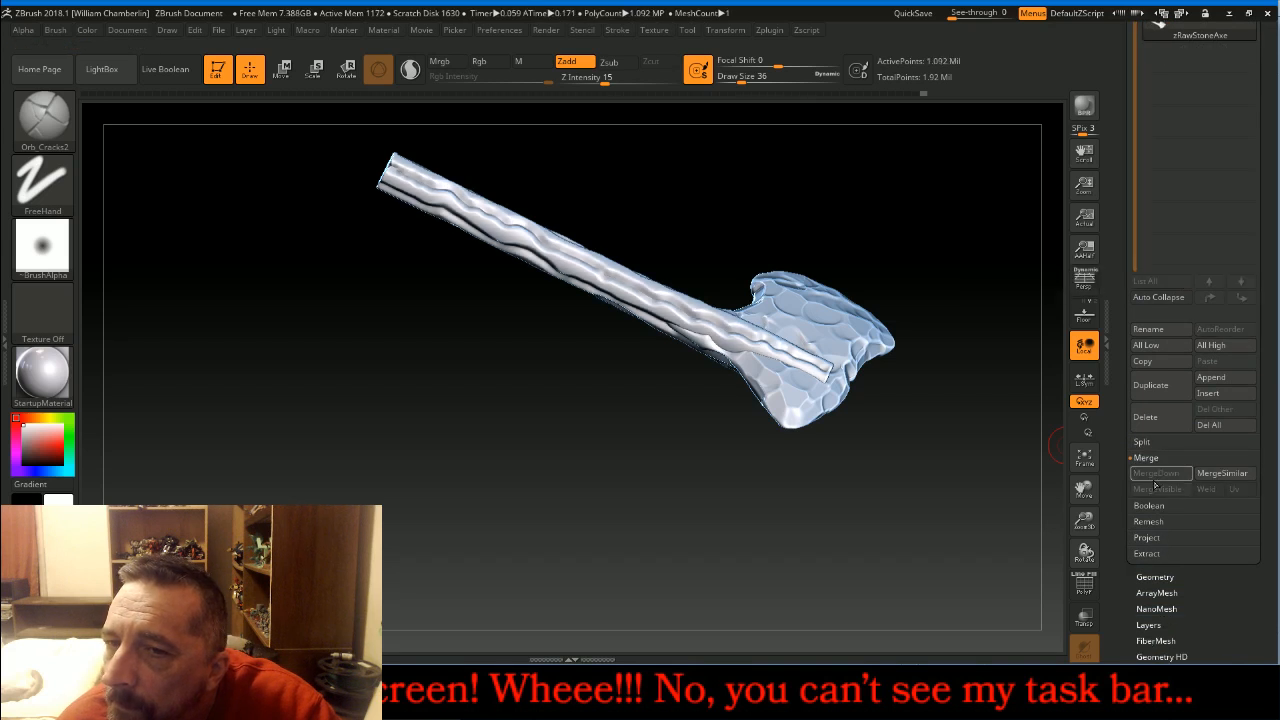
{"action": "left_click_drag", "start_coordinate": [965, 489], "coordinate": [870, 535]}
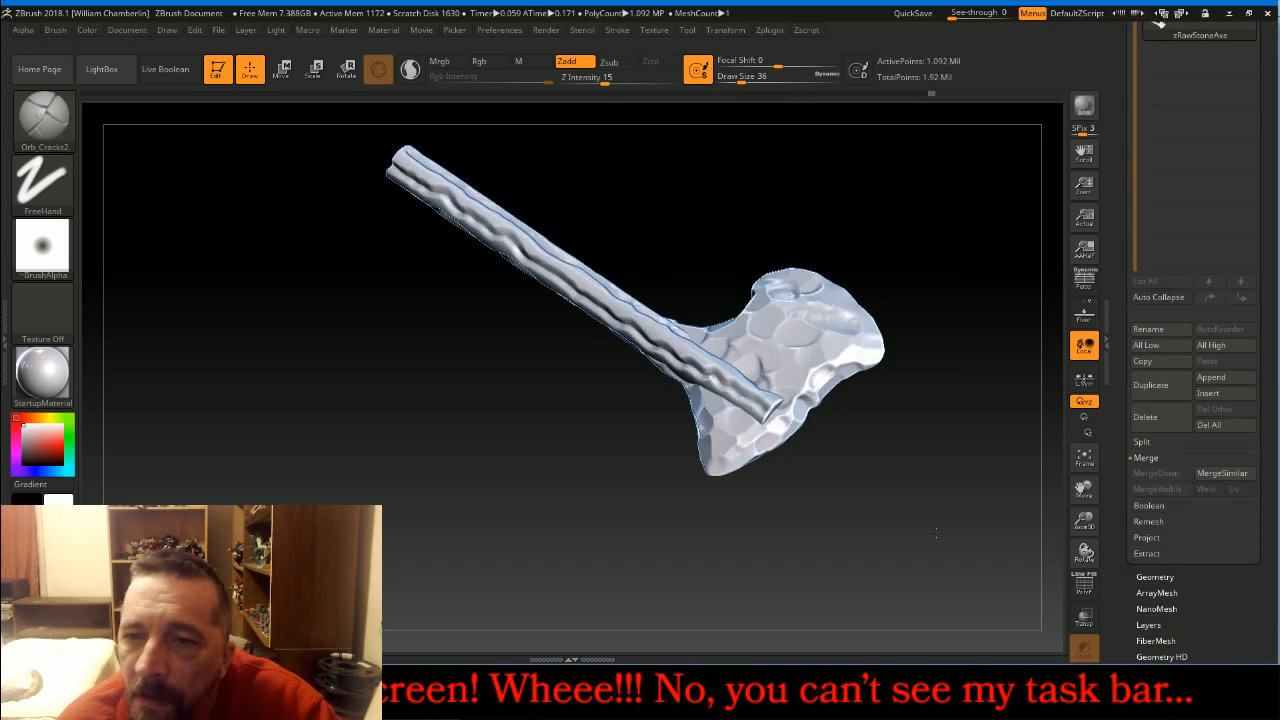
- Choose Rope_Brush for binding the axe head to the handle and reduce its draw size to 10
{"action": "left_click", "coordinate": [40, 115]}
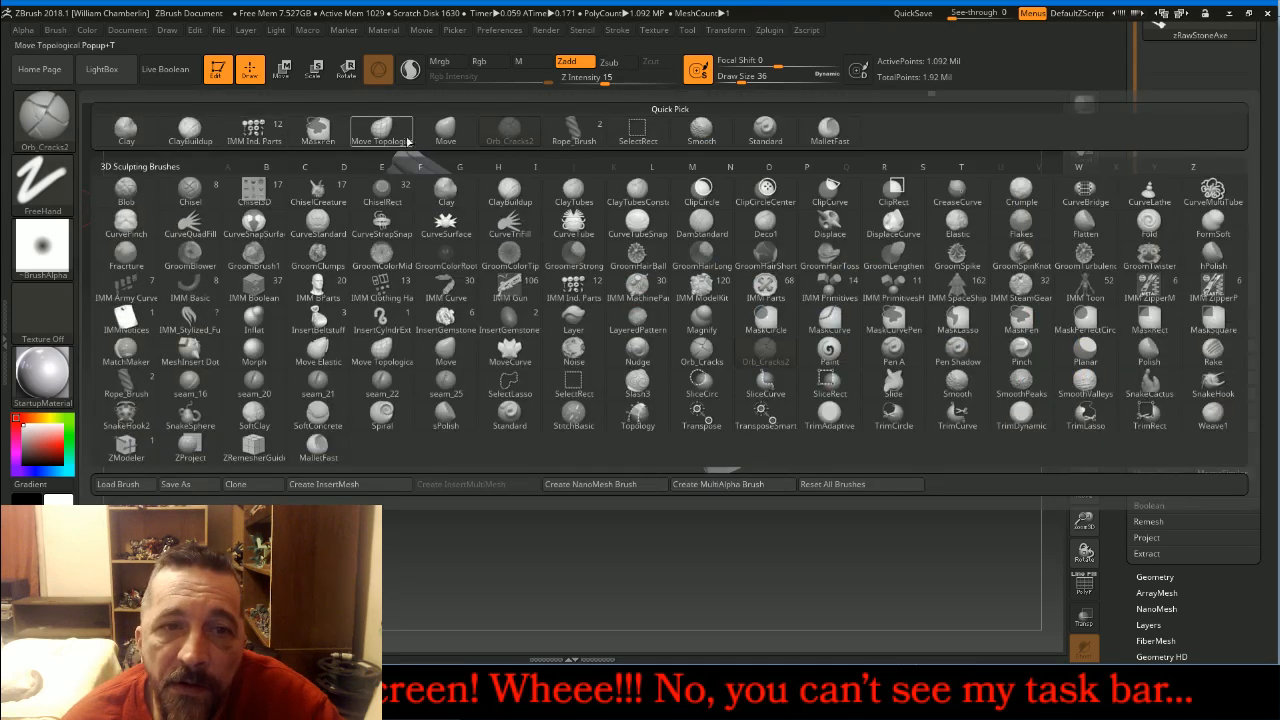
{"action": "left_click", "coordinate": [571, 130]}
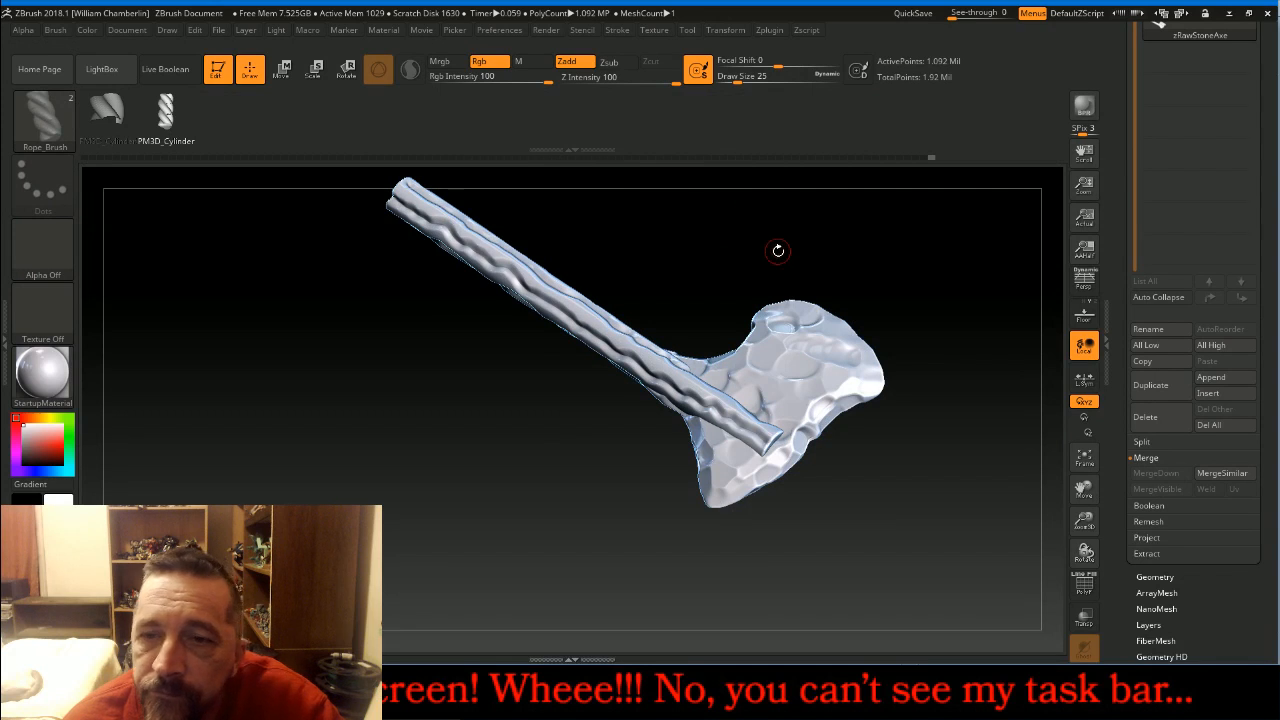
{"action": "key", "text": "bracketleft"}
{"action": "key", "text": "bracketleft"}
{"action": "key", "text": "bracketleft"}
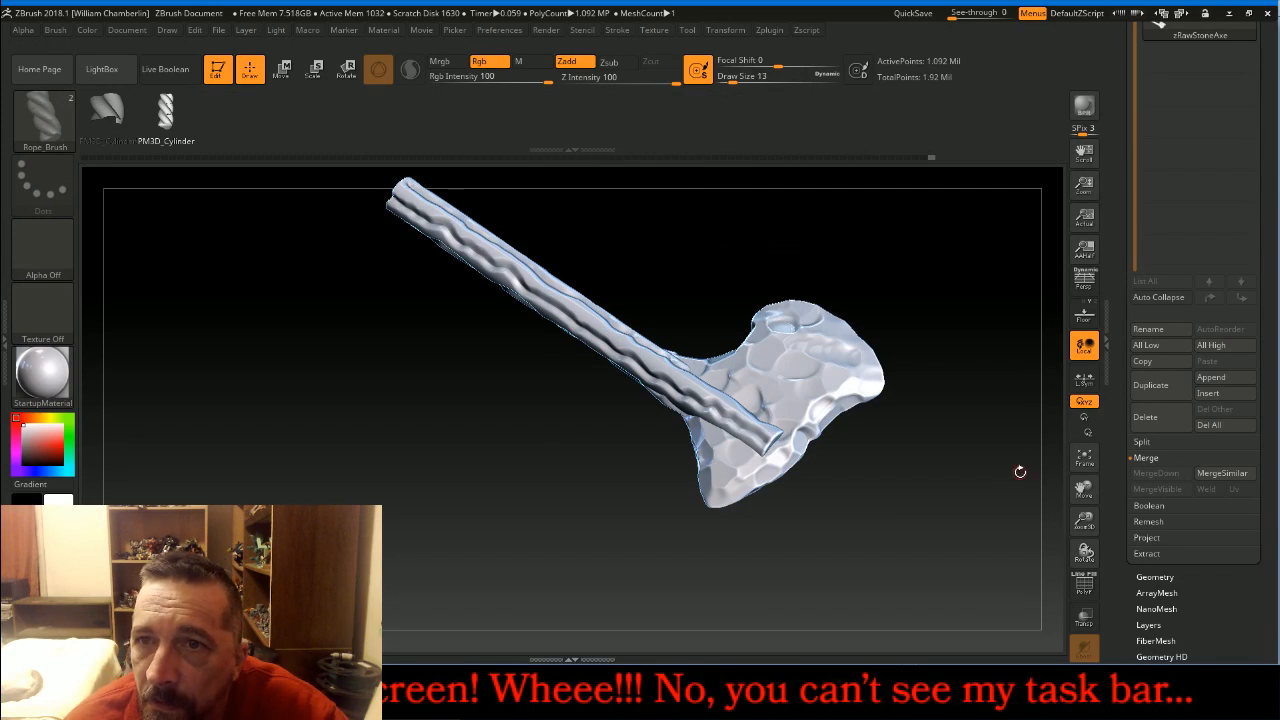
{"action": "left_click_drag", "start_coordinate": [1082, 519], "coordinate": [1077, 549]}
{"action": "left_click_drag", "start_coordinate": [1080, 492], "coordinate": [904, 477]}
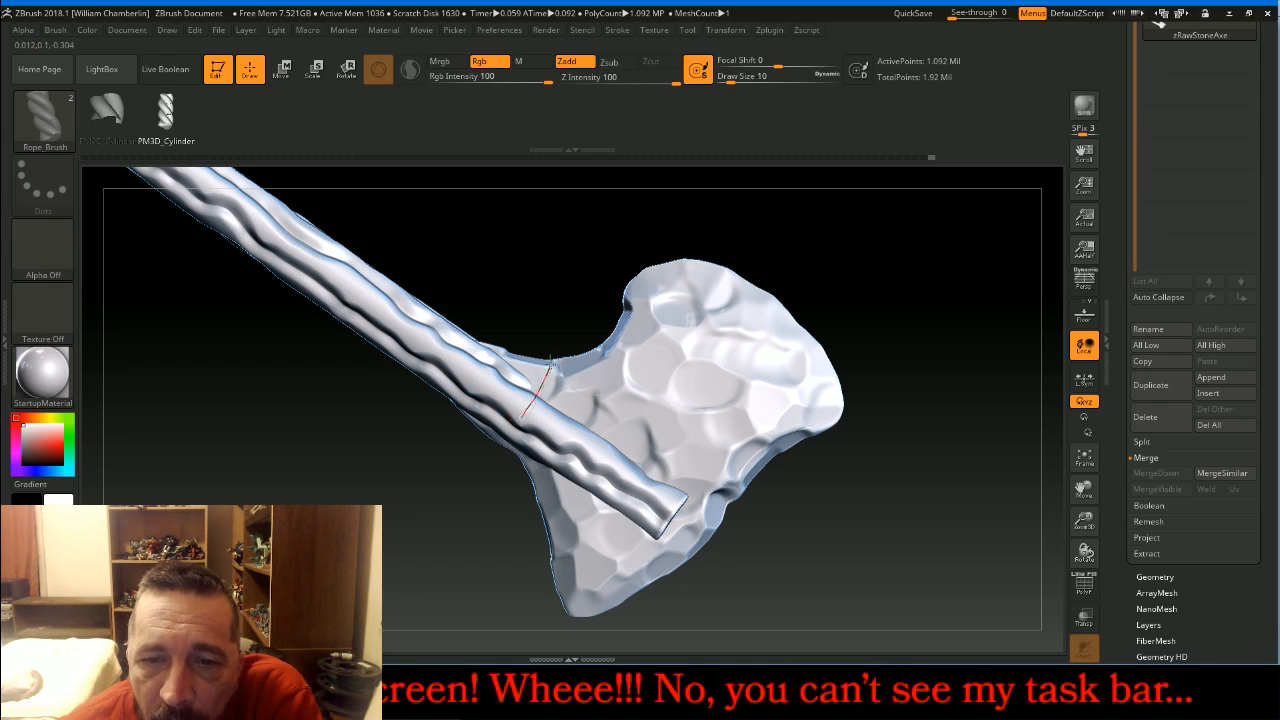
{"action": "left_click", "coordinate": [557, 361]}
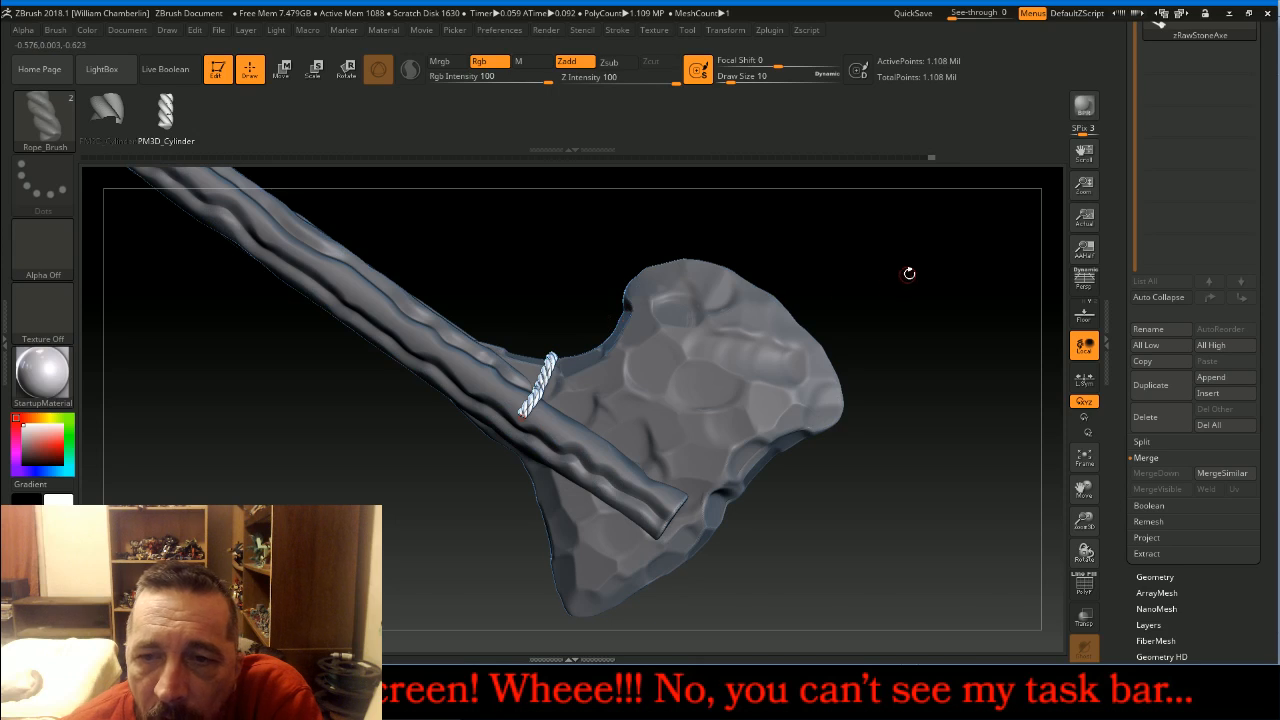
{"action": "left_click_drag", "start_coordinate": [903, 277], "coordinate": [820, 360]}
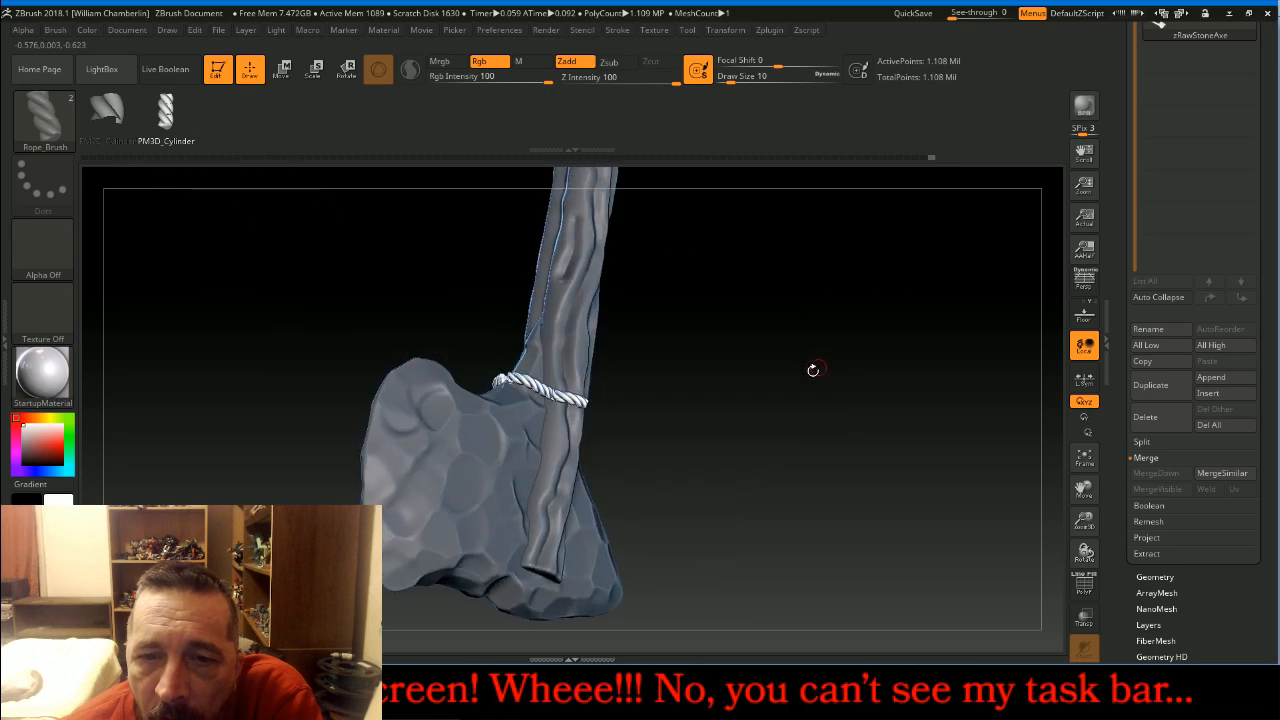
{"action": "key", "text": "ctrl+z"}
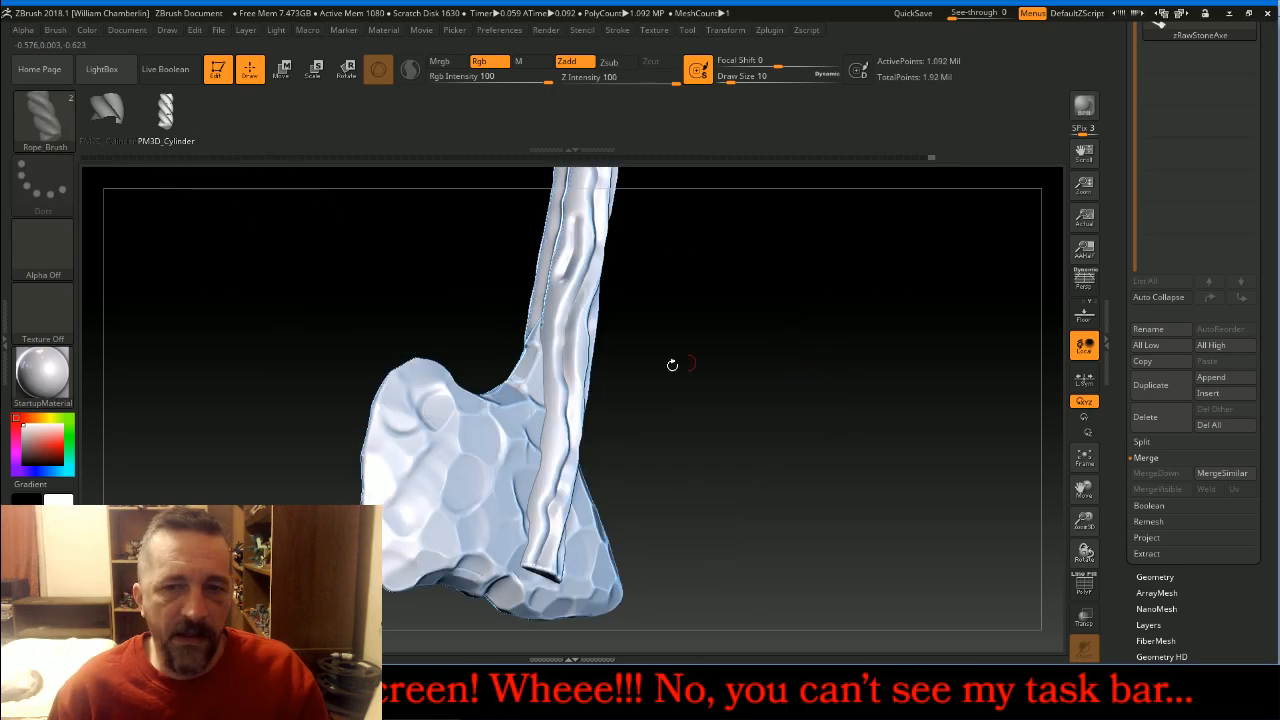
{"action": "key", "text": "ctrl+z"}
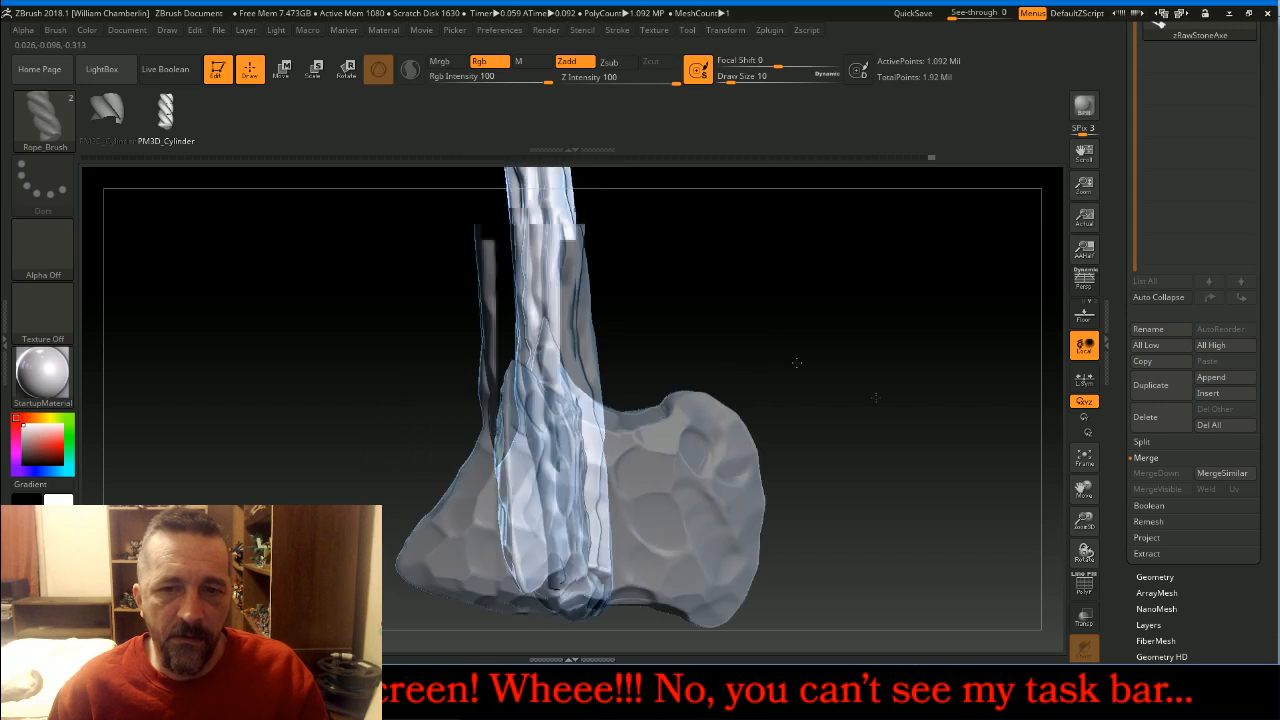
- Draw a rope across the handle below the axe head and extend its curve around the back for a first turn
{"action": "mouse_move", "coordinate": [797, 363]}
{"action": "left_mouse_down"}
{"action": "mouse_move", "coordinate": [863, 392]}
{"action": "mouse_move", "coordinate": [812, 381]}
{"action": "left_mouse_up"}
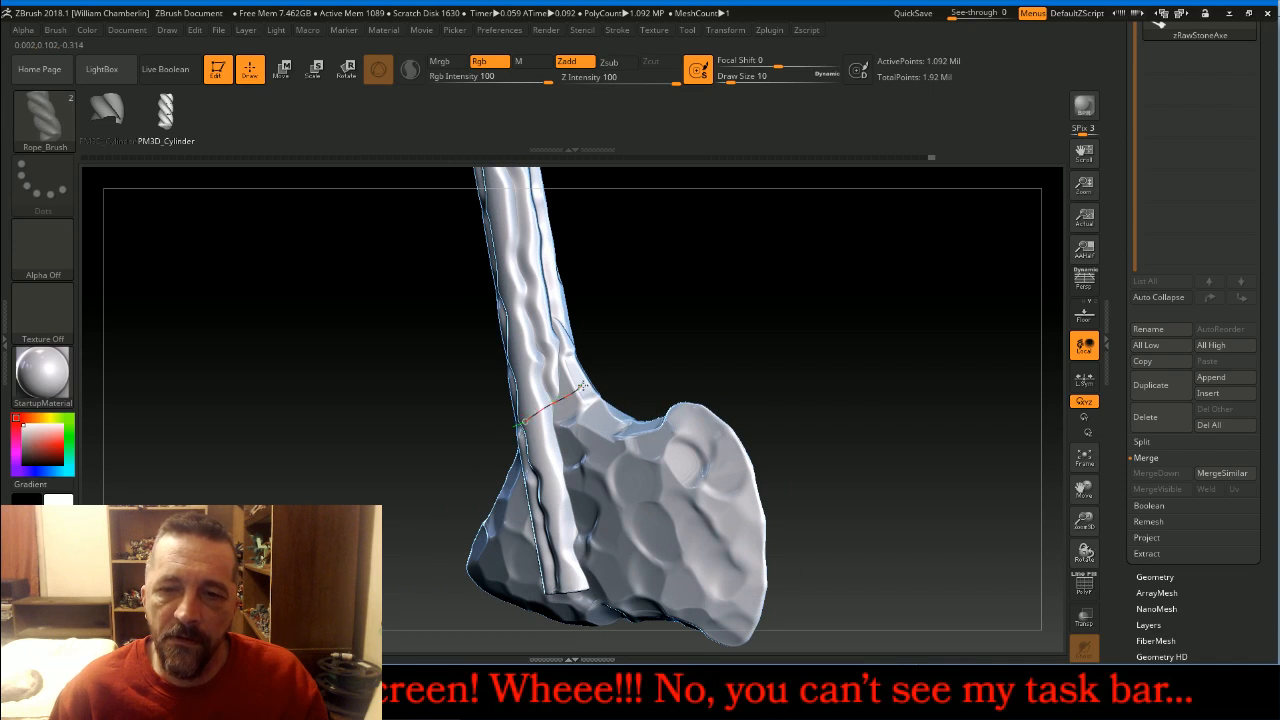
{"action": "left_click_drag", "start_coordinate": [607, 385], "coordinate": [608, 386]}
{"action": "left_click_drag", "start_coordinate": [853, 348], "coordinate": [790, 353]}
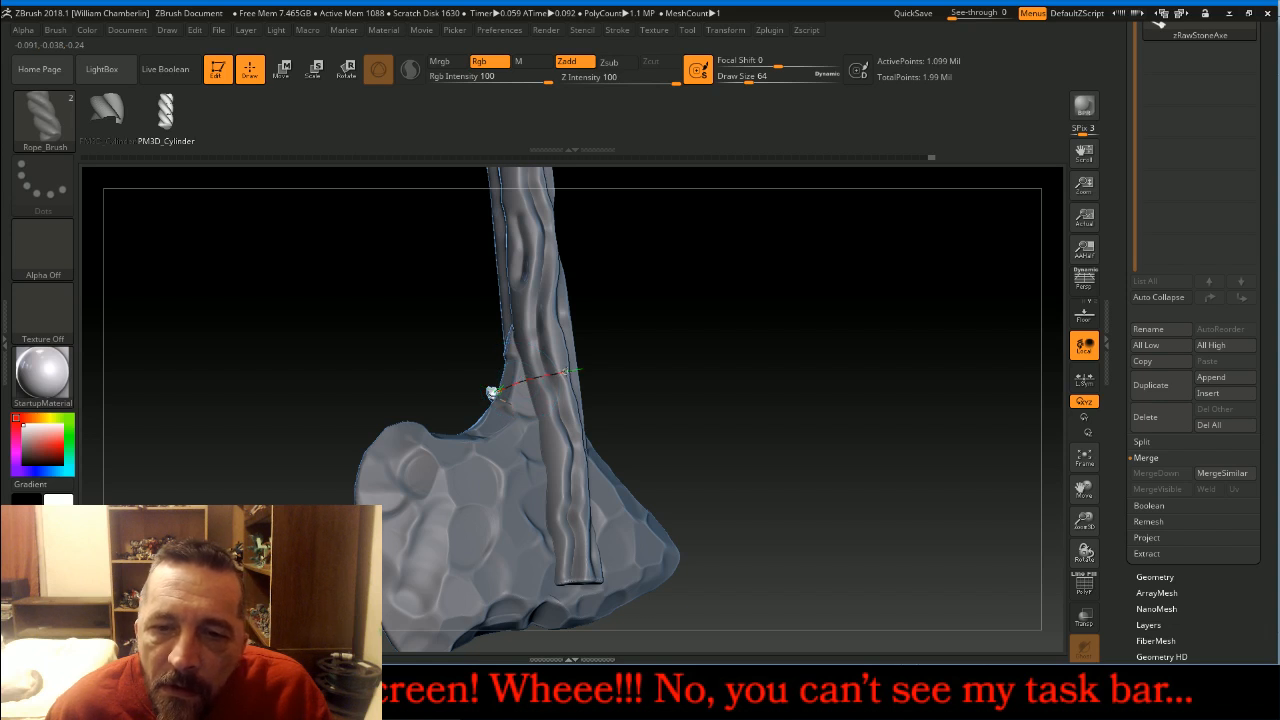
{"action": "left_click_drag", "start_coordinate": [661, 383], "coordinate": [668, 381]}
{"action": "left_click_drag", "start_coordinate": [777, 351], "coordinate": [717, 350]}
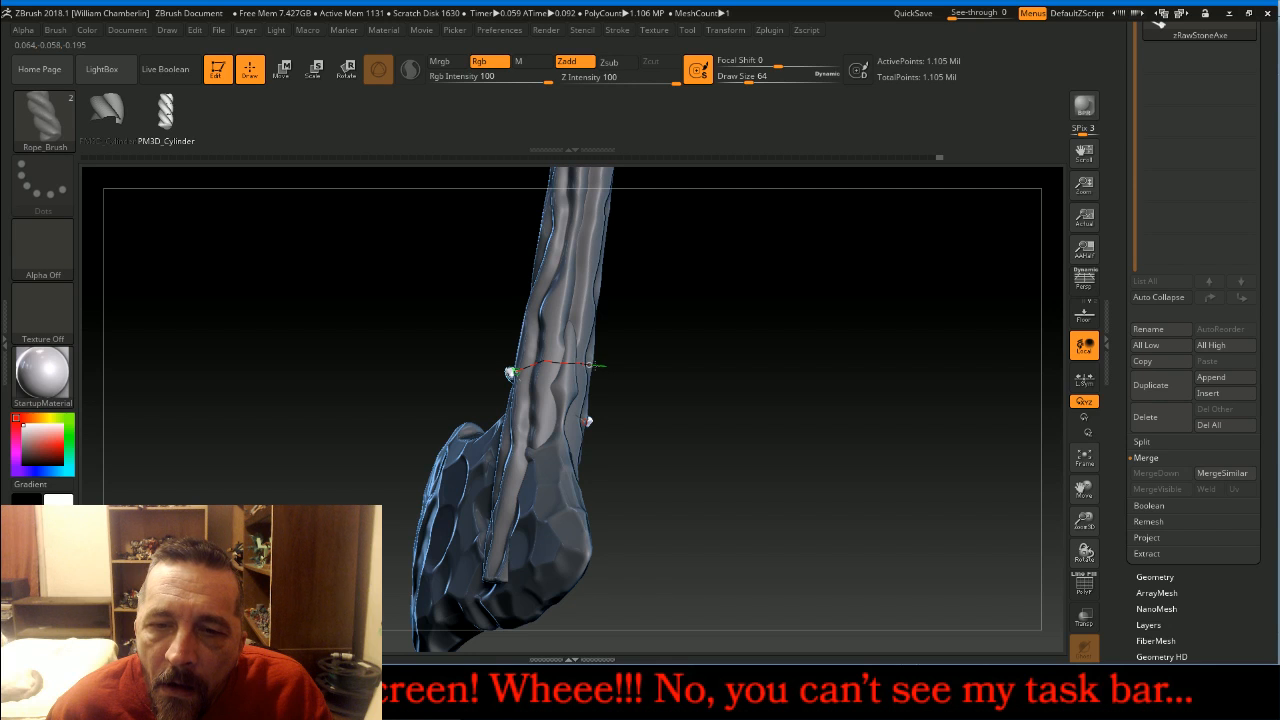
{"action": "left_click_drag", "start_coordinate": [509, 373], "coordinate": [775, 362]}
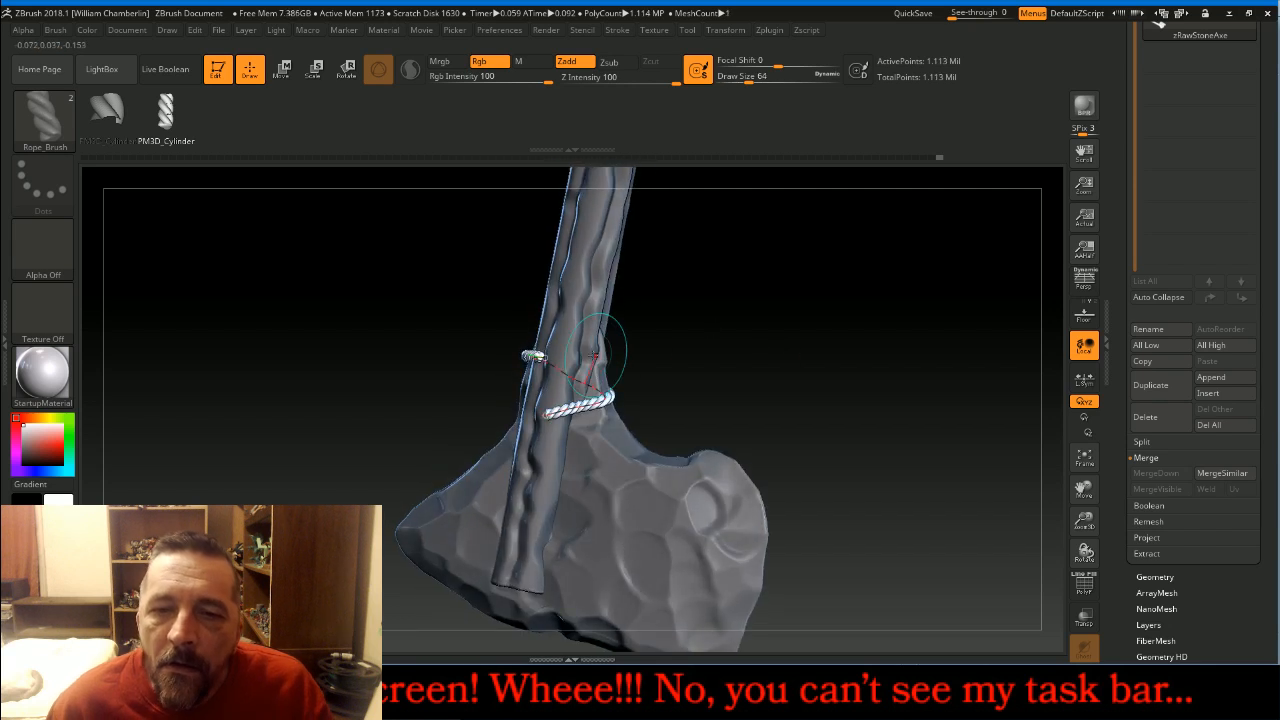
{"action": "left_click_drag", "start_coordinate": [598, 360], "coordinate": [558, 357]}
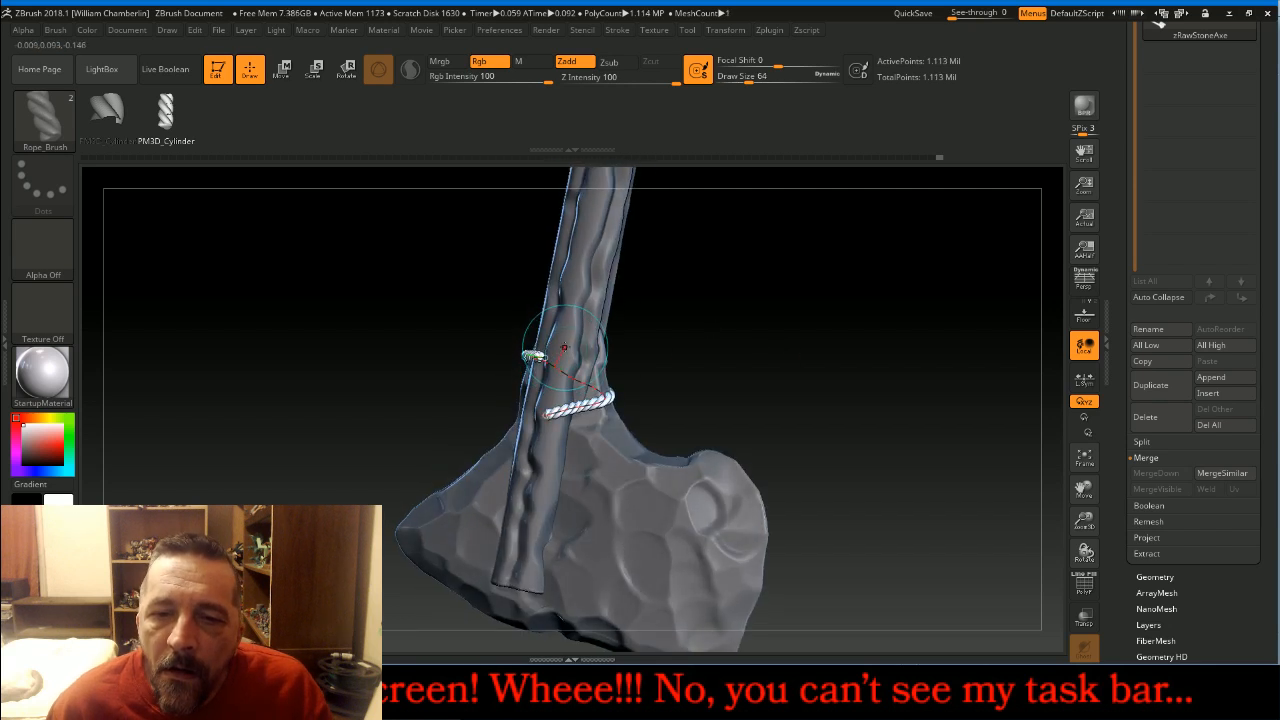
{"action": "left_click_drag", "start_coordinate": [722, 333], "coordinate": [721, 310]}
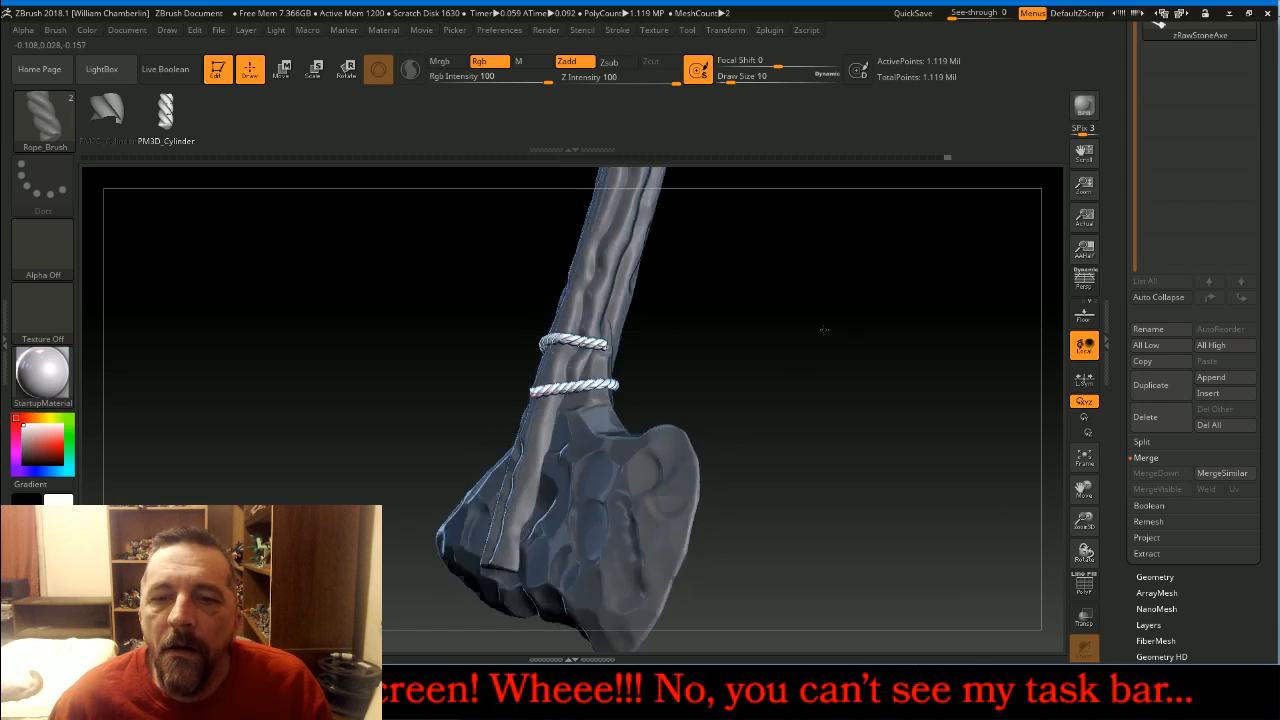
- Extend the rope curve around the handle in a second turn, spiralling away from the axe head
{"action": "mouse_move", "coordinate": [846, 334]}
{"action": "left_mouse_down"}
{"action": "mouse_move", "coordinate": [788, 314]}
{"action": "mouse_move", "coordinate": [826, 394]}
{"action": "mouse_move", "coordinate": [1083, 530]}
{"action": "mouse_move", "coordinate": [1069, 565]}
{"action": "left_mouse_up"}
{"action": "left_click_drag", "start_coordinate": [907, 470], "coordinate": [924, 465]}
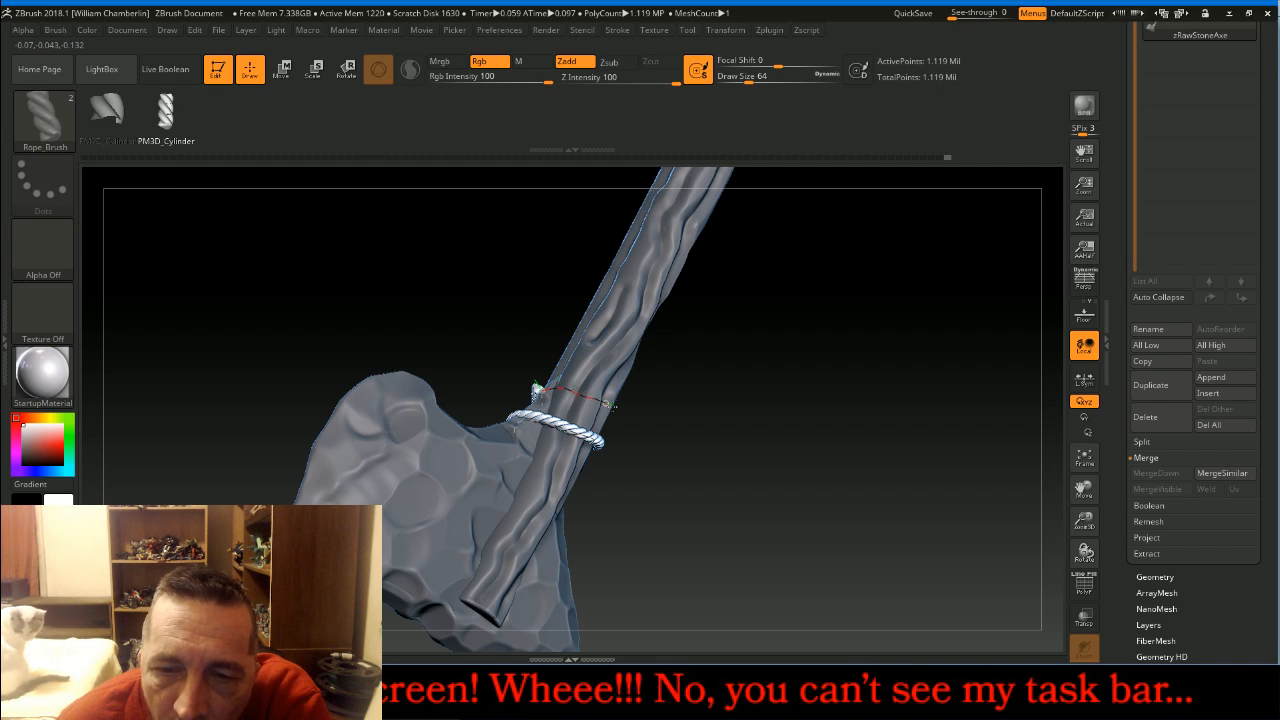
{"action": "left_click_drag", "start_coordinate": [606, 404], "coordinate": [612, 405]}
{"action": "left_click_drag", "start_coordinate": [775, 434], "coordinate": [725, 313]}
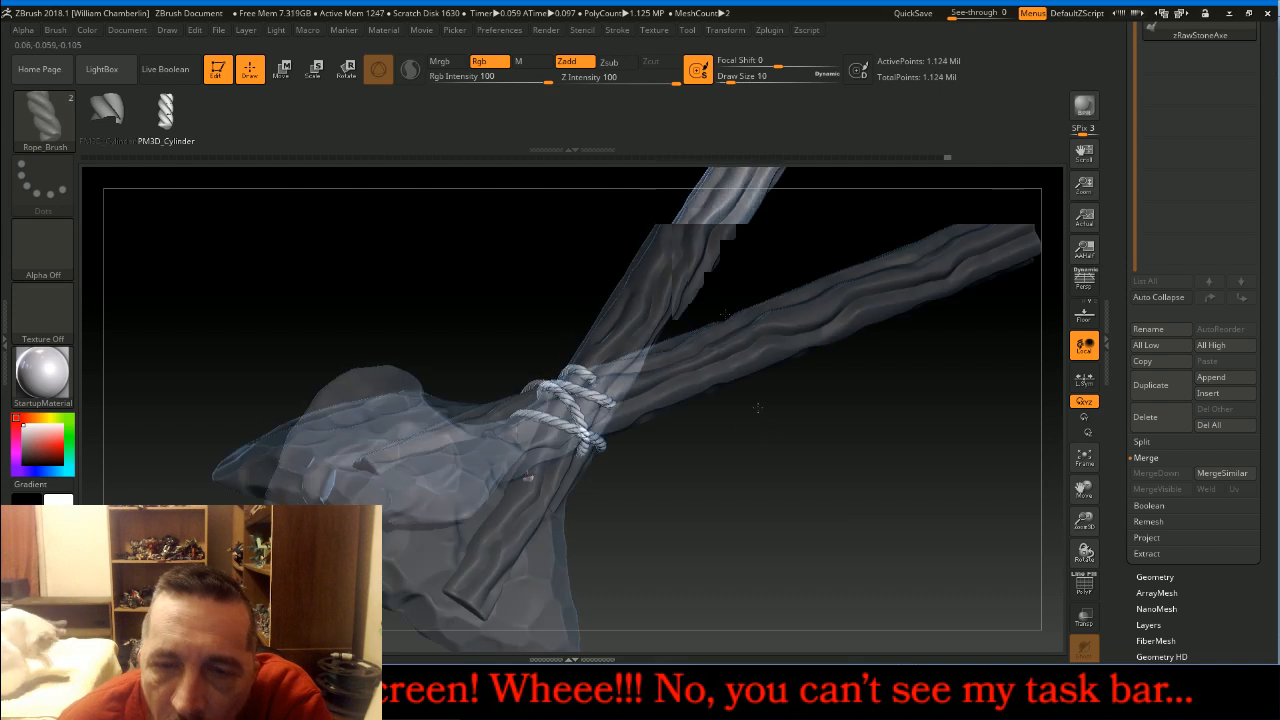
{"action": "left_click_drag", "start_coordinate": [757, 408], "coordinate": [746, 443]}
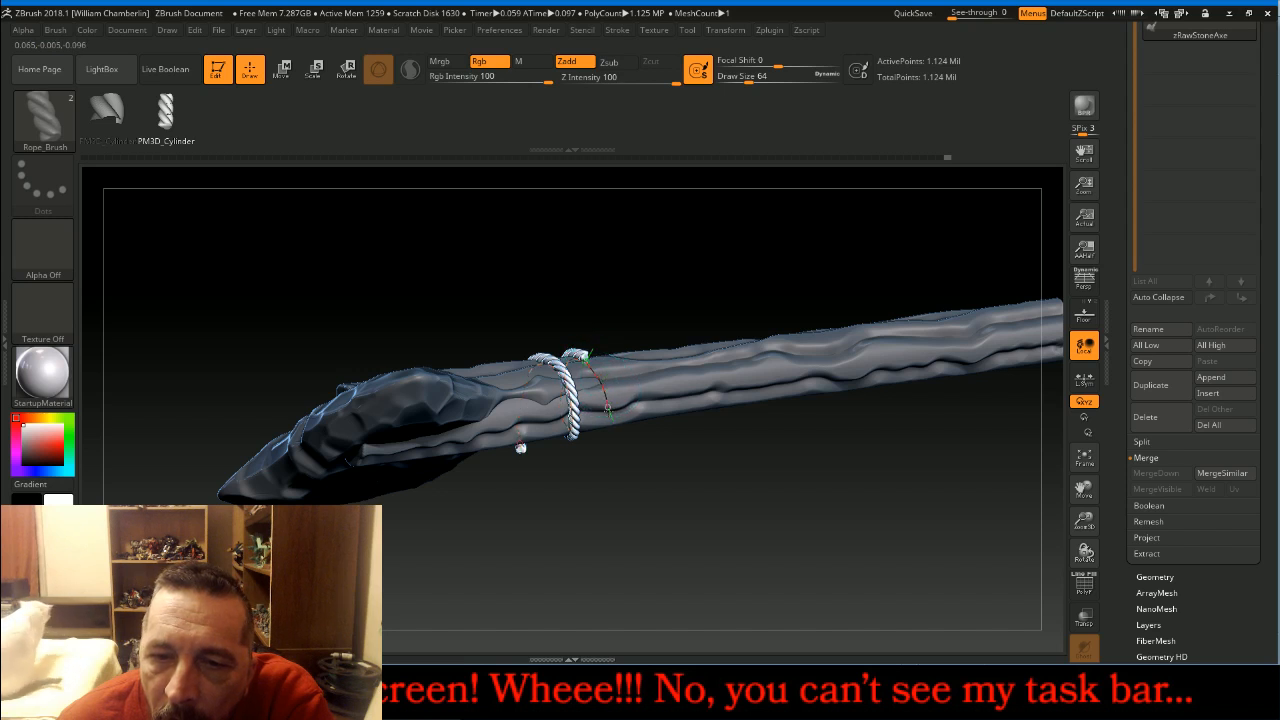
{"action": "left_click_drag", "start_coordinate": [609, 426], "coordinate": [611, 428]}
{"action": "left_click_drag", "start_coordinate": [649, 509], "coordinate": [652, 482]}
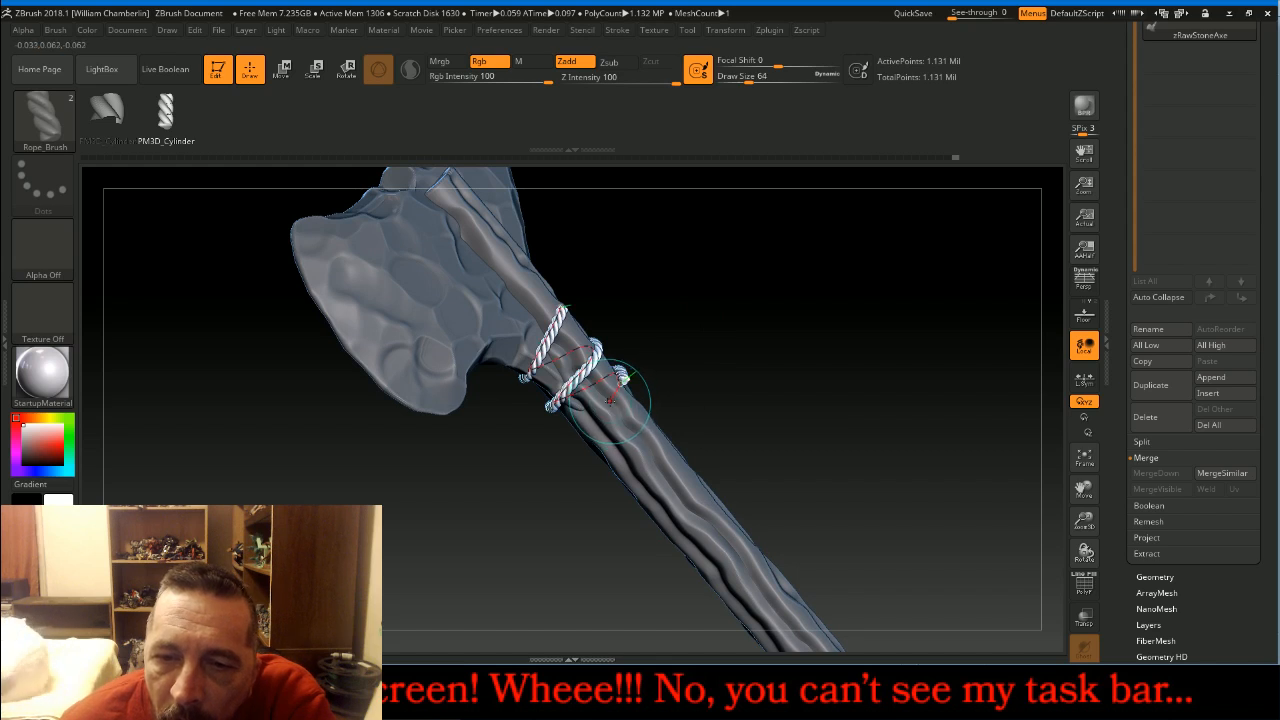
- Continue the rope curve from its loose end to form a third turn around the handle
{"action": "left_click_drag", "start_coordinate": [625, 378], "coordinate": [603, 407]}
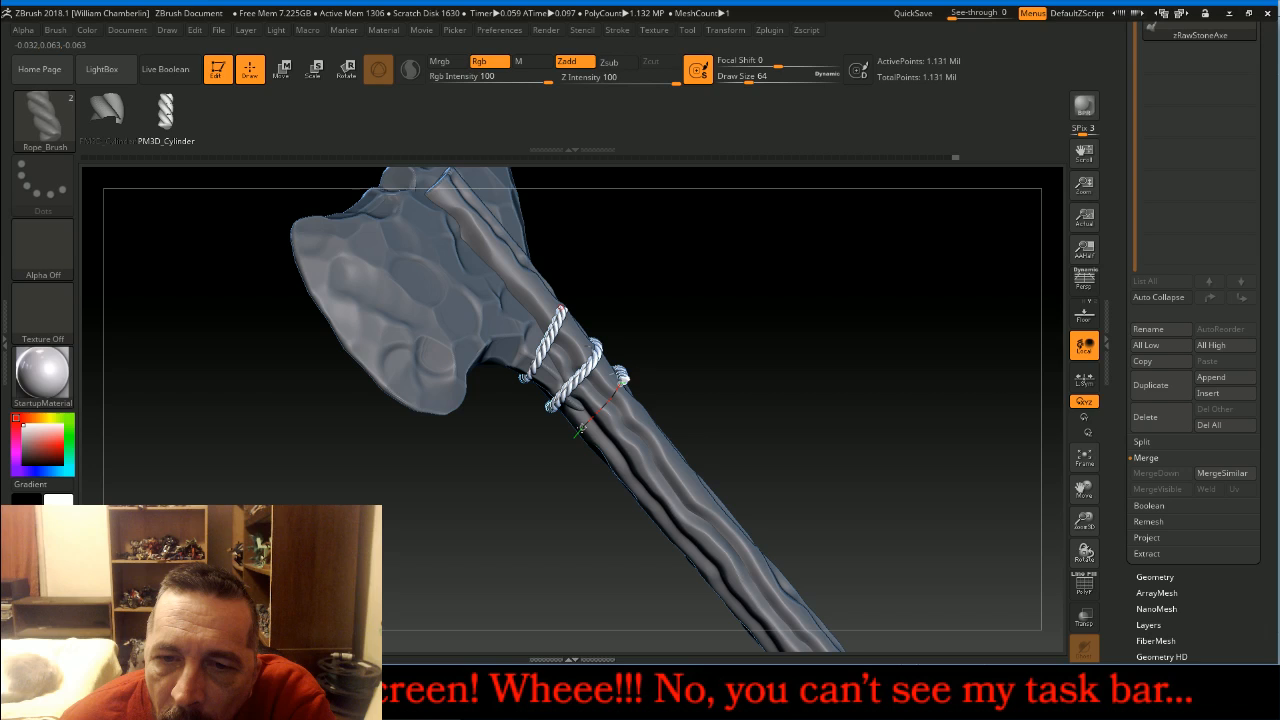
{"action": "left_click_drag", "start_coordinate": [580, 431], "coordinate": [580, 432]}
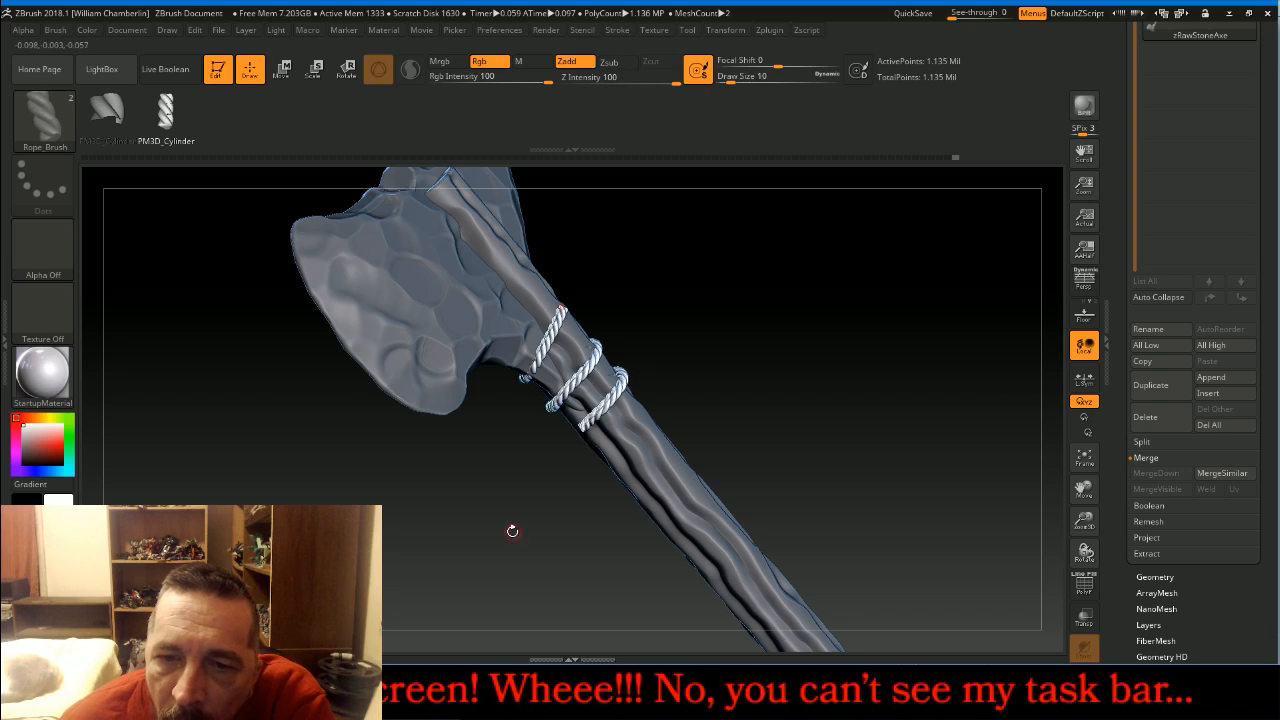
{"action": "left_click_drag", "start_coordinate": [511, 524], "coordinate": [793, 373]}
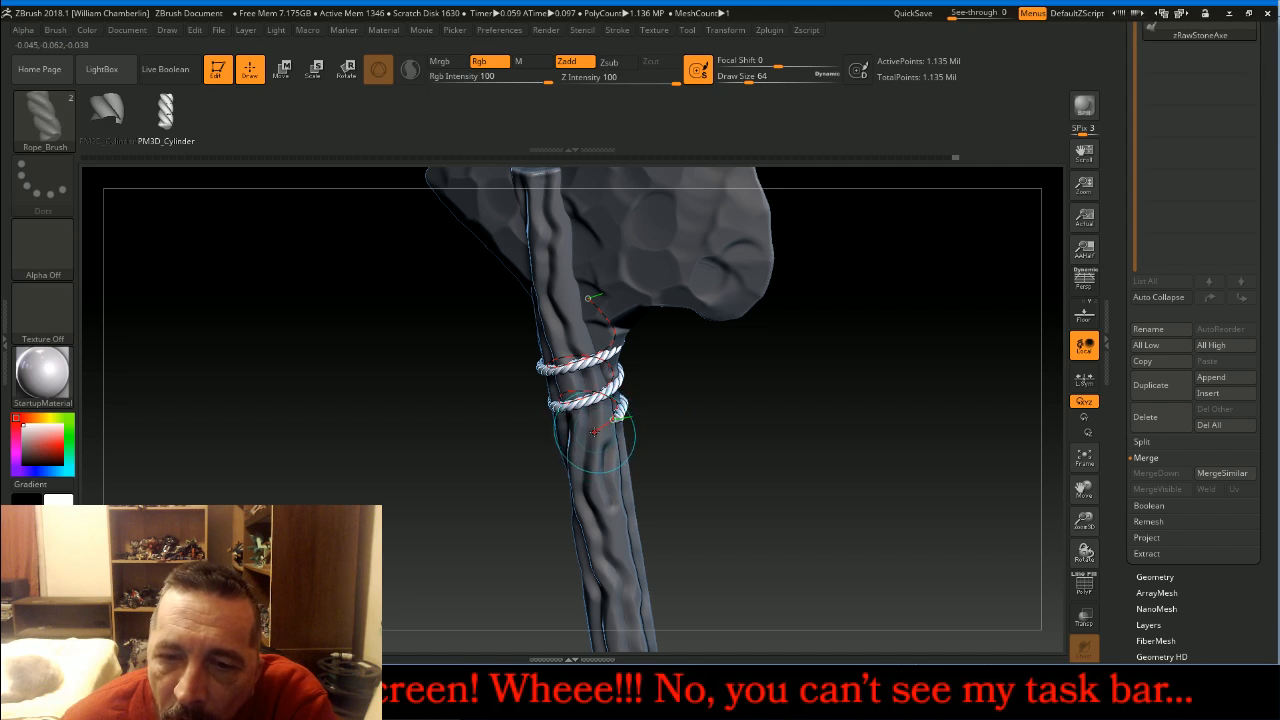
{"action": "left_click_drag", "start_coordinate": [595, 433], "coordinate": [592, 433]}
{"action": "left_click_drag", "start_coordinate": [571, 439], "coordinate": [570, 440]}
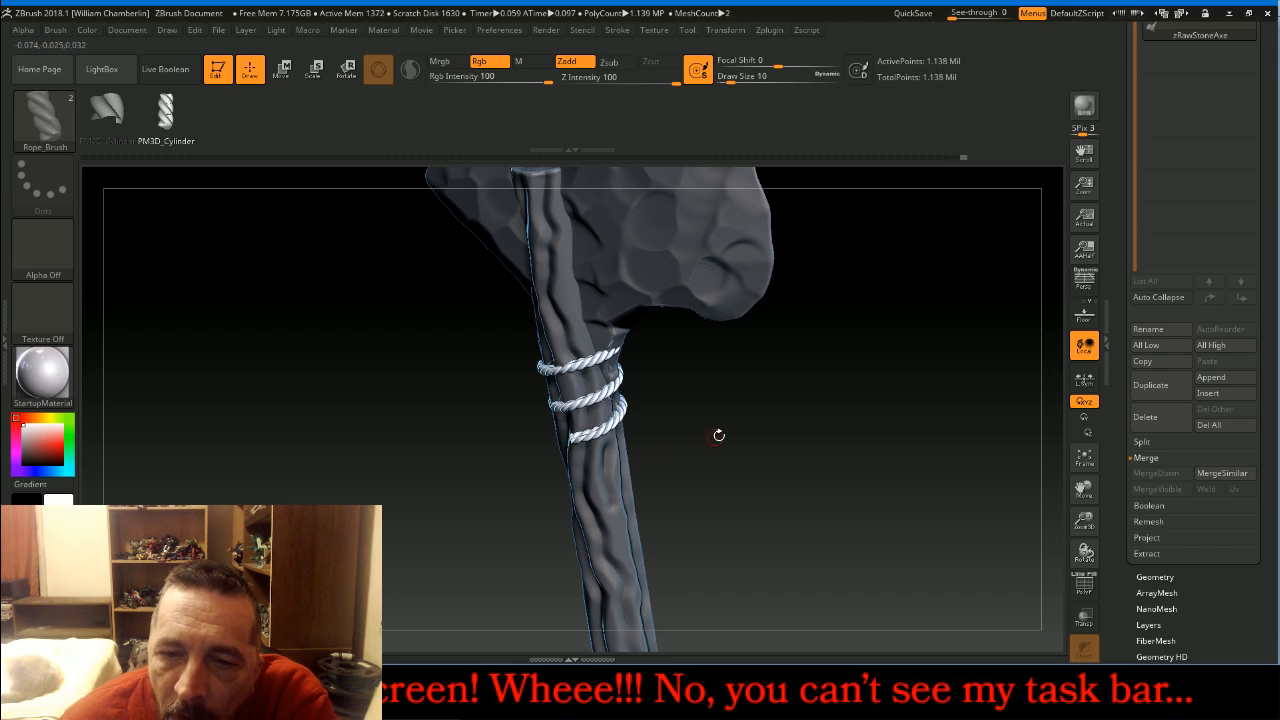
- Thicken the rope binding by updating its curve with a draw size of 22, and adjust its loose end
{"action": "left_click_drag", "start_coordinate": [740, 78], "coordinate": [745, 80]}
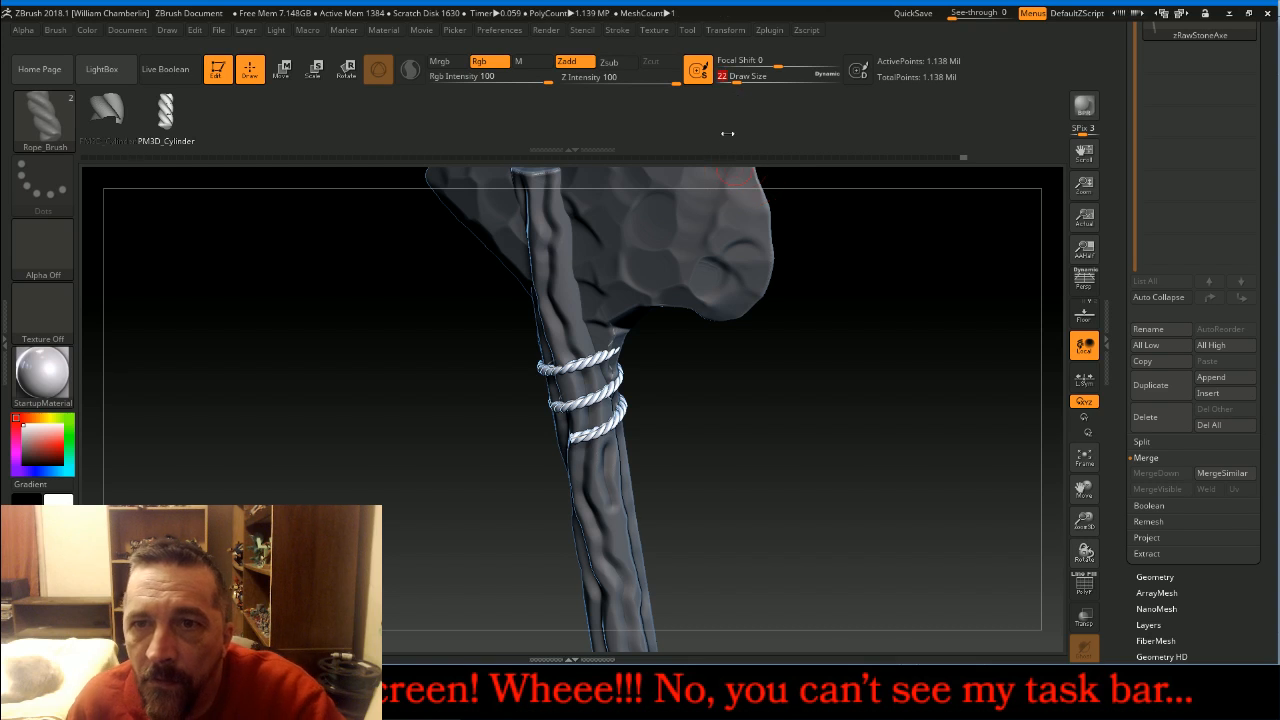
{"action": "left_click", "coordinate": [575, 360]}
{"action": "mouse_move", "coordinate": [849, 408]}
{"action": "left_mouse_down"}
{"action": "mouse_move", "coordinate": [864, 352]}
{"action": "mouse_move", "coordinate": [821, 375]}
{"action": "mouse_move", "coordinate": [838, 382]}
{"action": "mouse_move", "coordinate": [942, 245]}
{"action": "mouse_move", "coordinate": [901, 255]}
{"action": "mouse_move", "coordinate": [900, 305]}
{"action": "mouse_move", "coordinate": [906, 294]}
{"action": "left_mouse_up"}
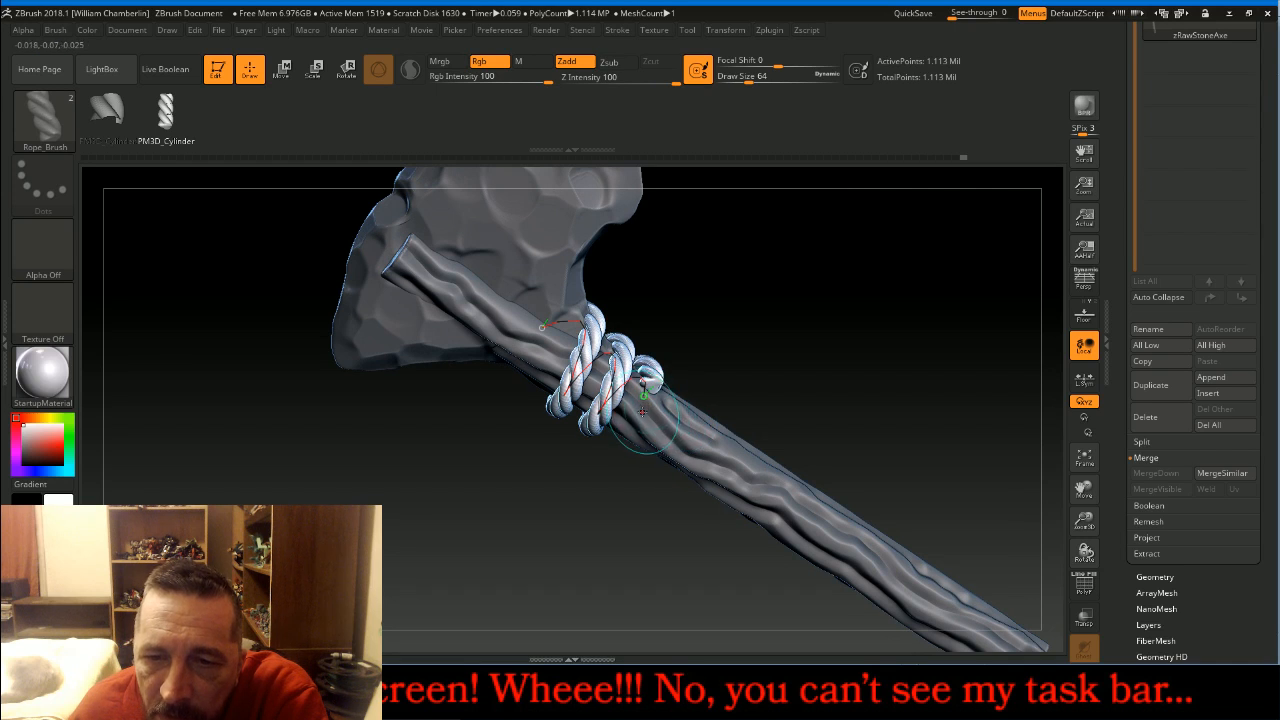
{"action": "left_click_drag", "start_coordinate": [640, 419], "coordinate": [637, 425]}
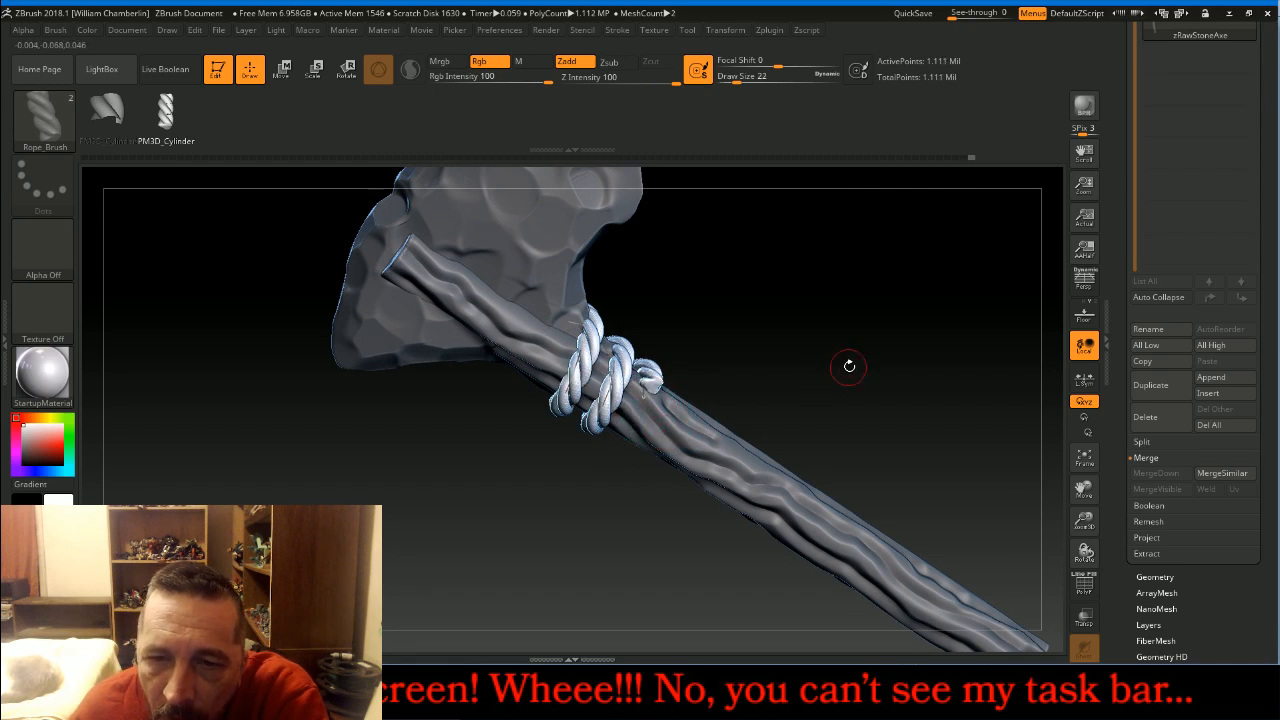
{"action": "left_click_drag", "start_coordinate": [879, 330], "coordinate": [889, 374]}
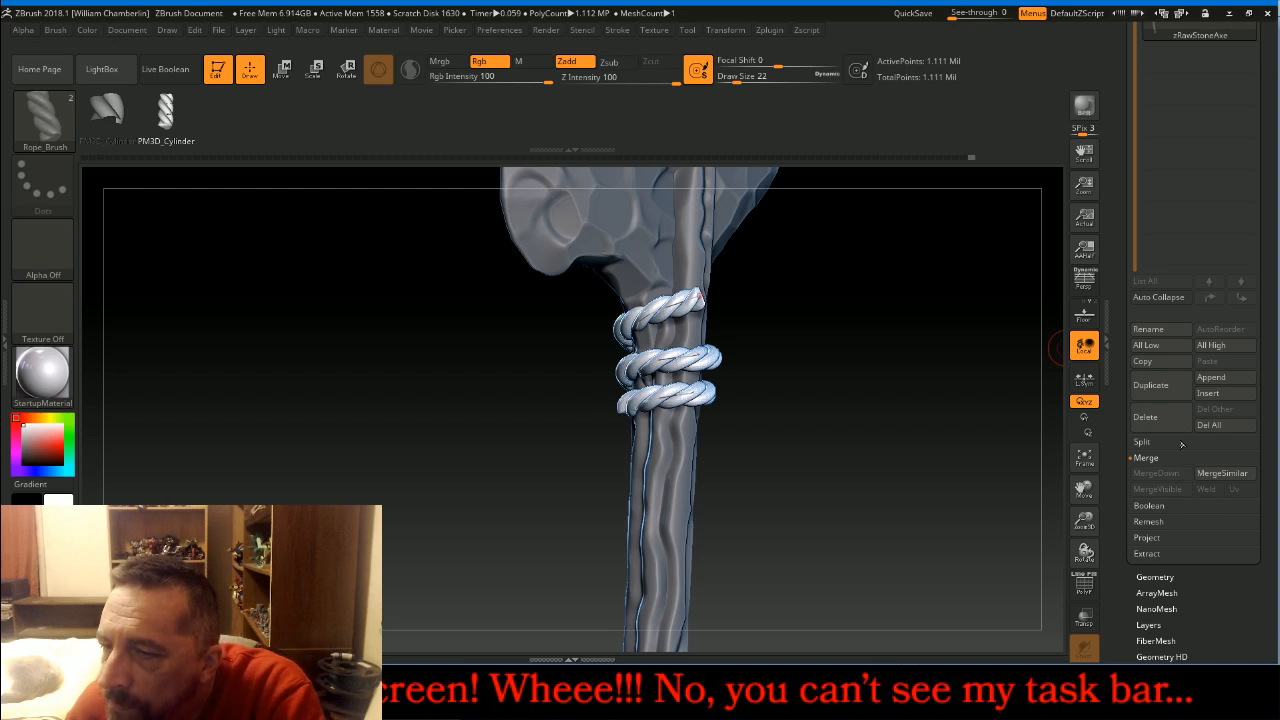
- Split the rope binding off the axe into its own subtool
{"action": "left_click", "coordinate": [1142, 442]}
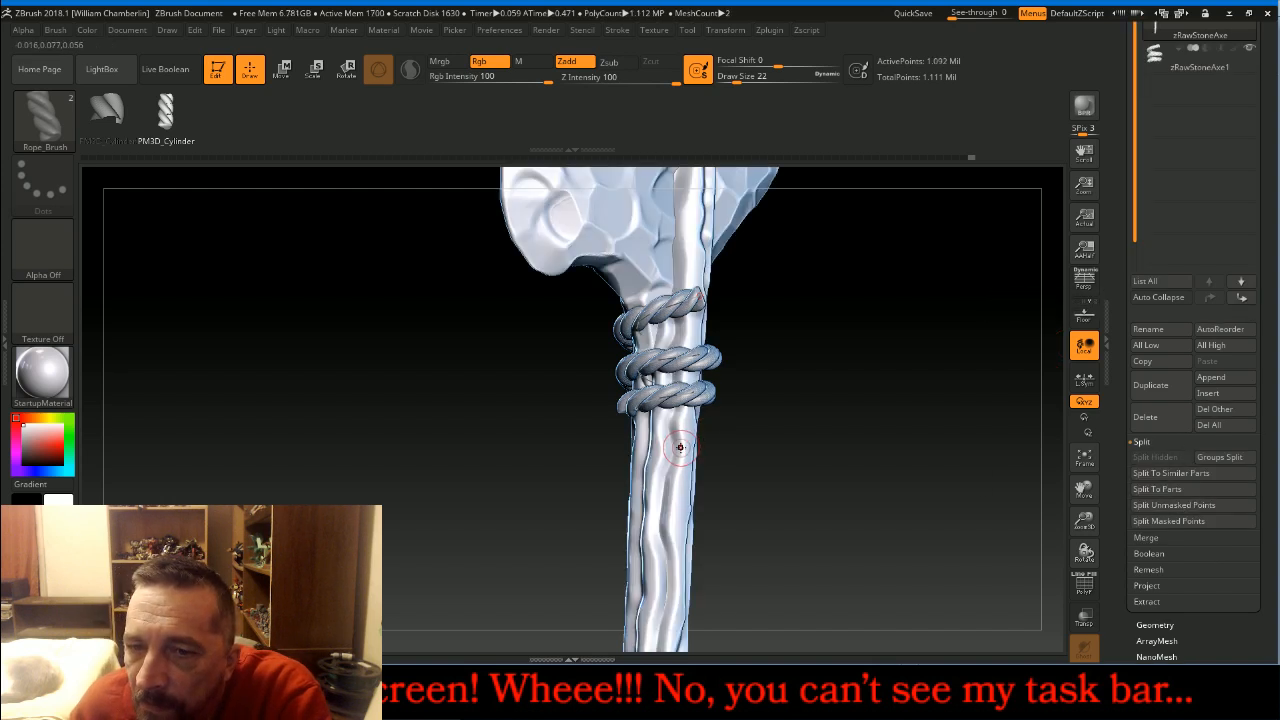
{"action": "left_click_drag", "start_coordinate": [802, 437], "coordinate": [884, 379]}
{"action": "left_click_drag", "start_coordinate": [1077, 487], "coordinate": [1044, 550]}
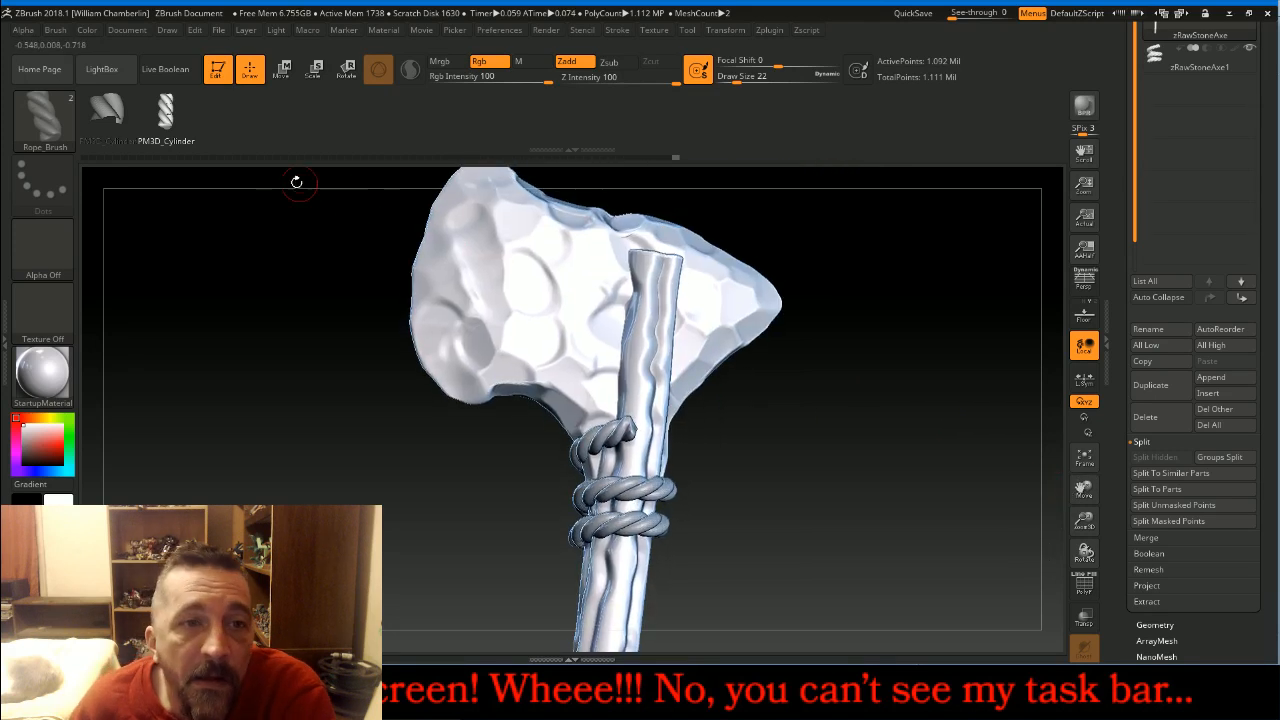
- Insert a Bolt Head from the IMM Ind. Parts brush over the rope's end nearest the axe head and split it into its own subtool
{"action": "left_click", "coordinate": [44, 118]}
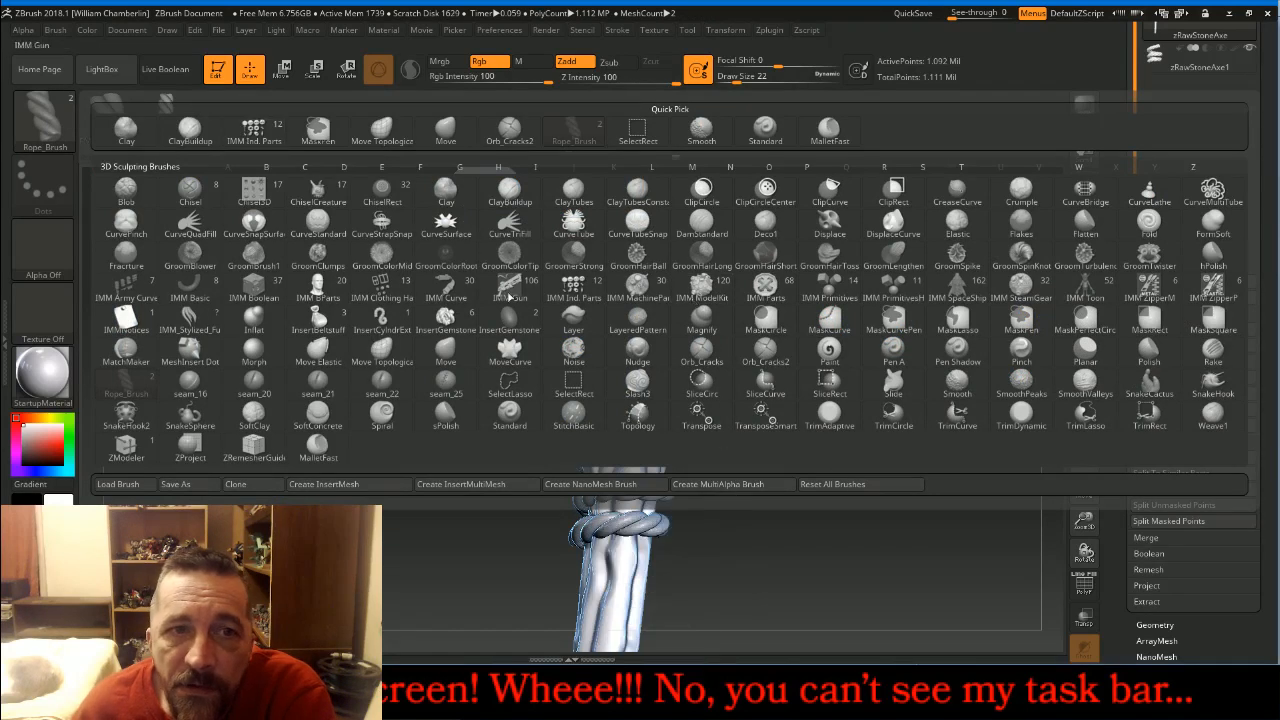
{"action": "left_click", "coordinate": [275, 137]}
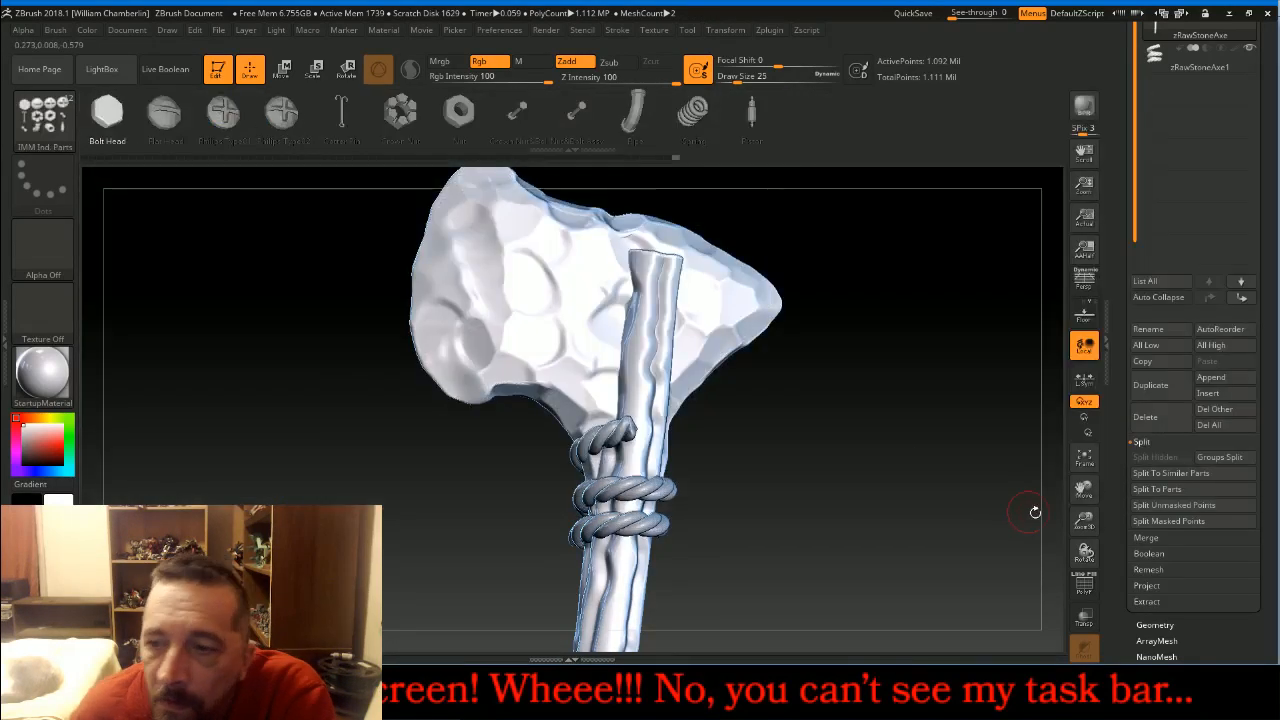
{"action": "left_click", "coordinate": [1083, 616]}
{"action": "left_click_drag", "start_coordinate": [988, 516], "coordinate": [972, 505]}
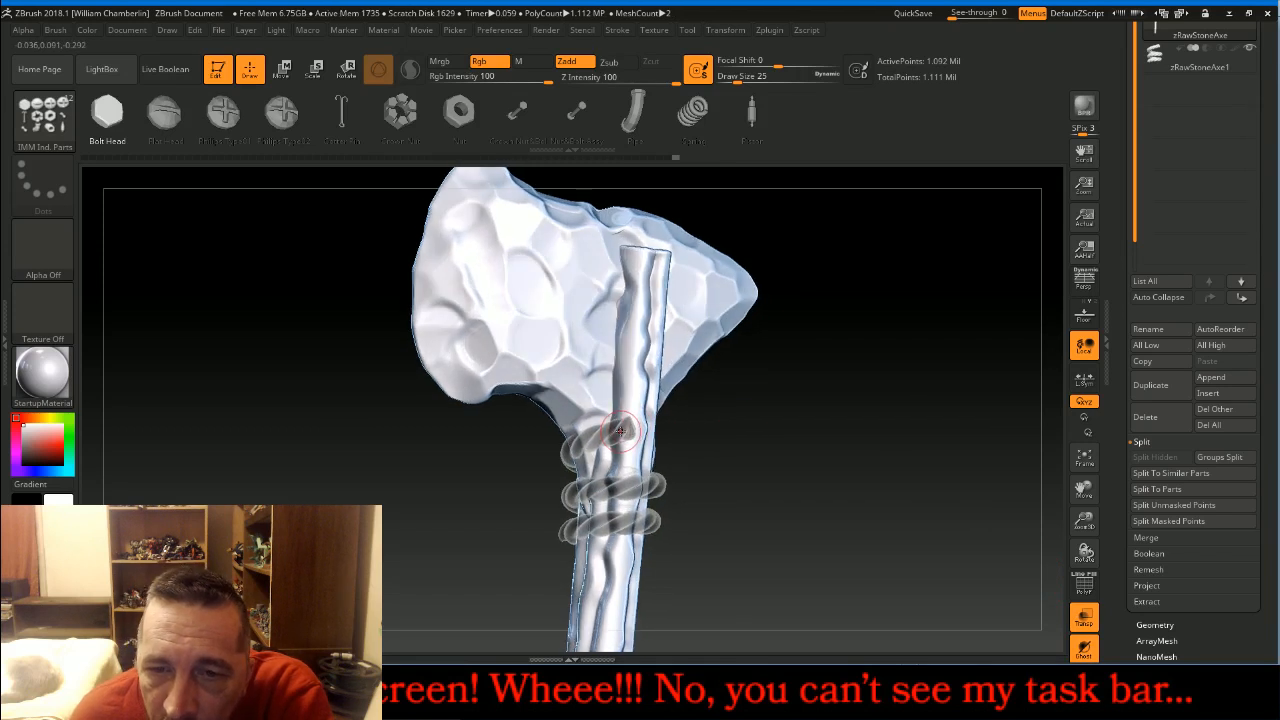
{"action": "left_click", "coordinate": [622, 430], "text": "alt"}
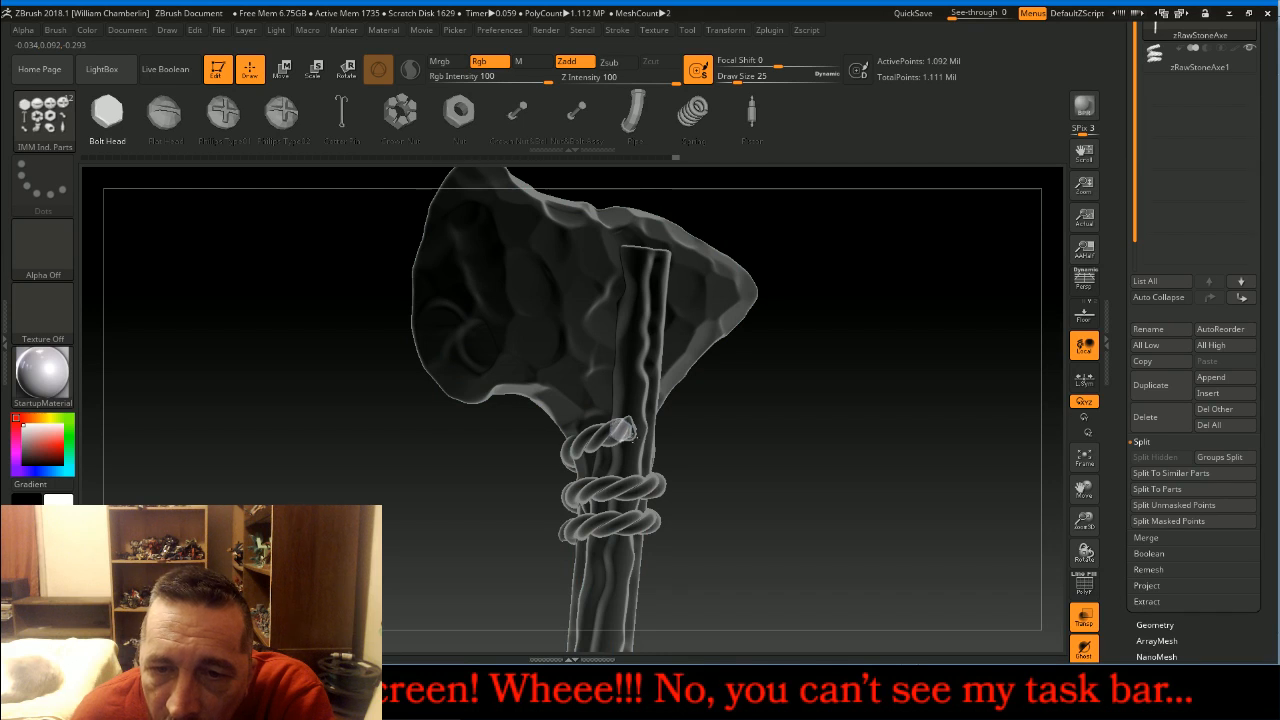
{"action": "left_click", "coordinate": [636, 438], "text": "alt"}
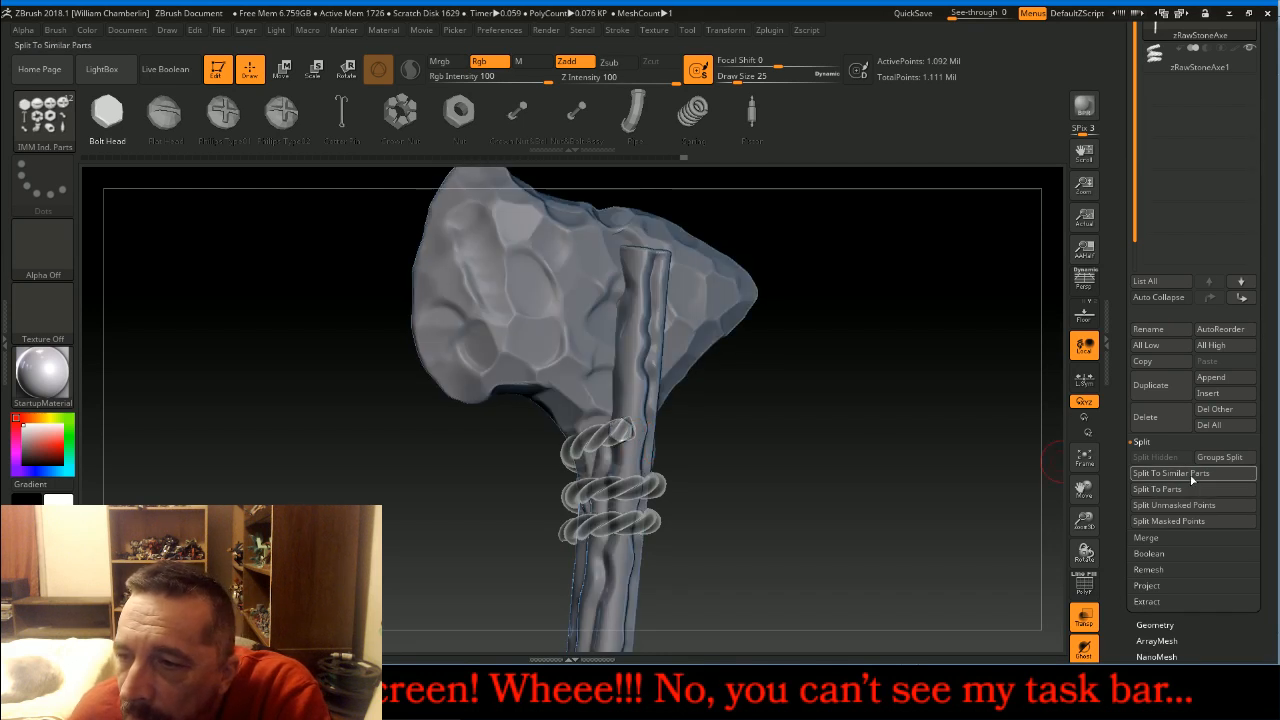
{"action": "left_click", "coordinate": [1186, 507]}
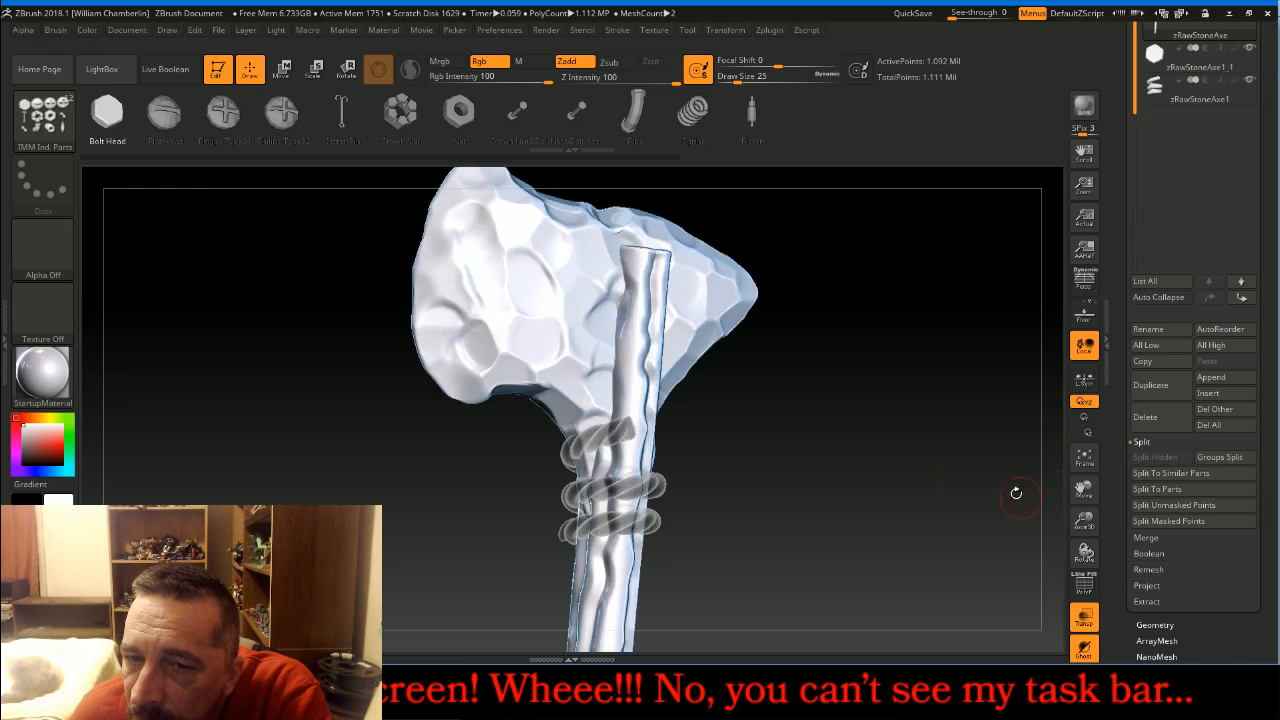
- Insert a second bolt head over the rope's other end, farther down the handle, and split it into its own subtool
{"action": "mouse_move", "coordinate": [855, 473]}
{"action": "left_mouse_down"}
{"action": "mouse_move", "coordinate": [956, 457]}
{"action": "mouse_move", "coordinate": [867, 455]}
{"action": "left_mouse_up"}
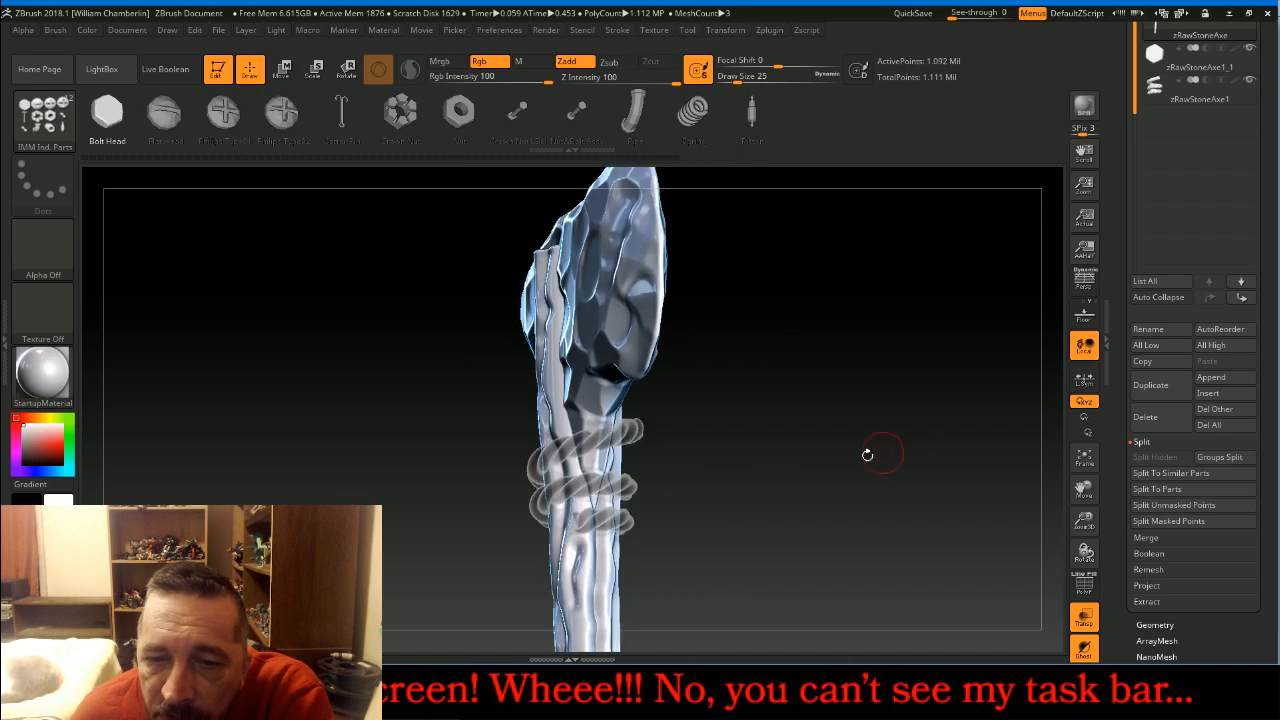
{"action": "left_click", "coordinate": [588, 521], "text": "alt"}
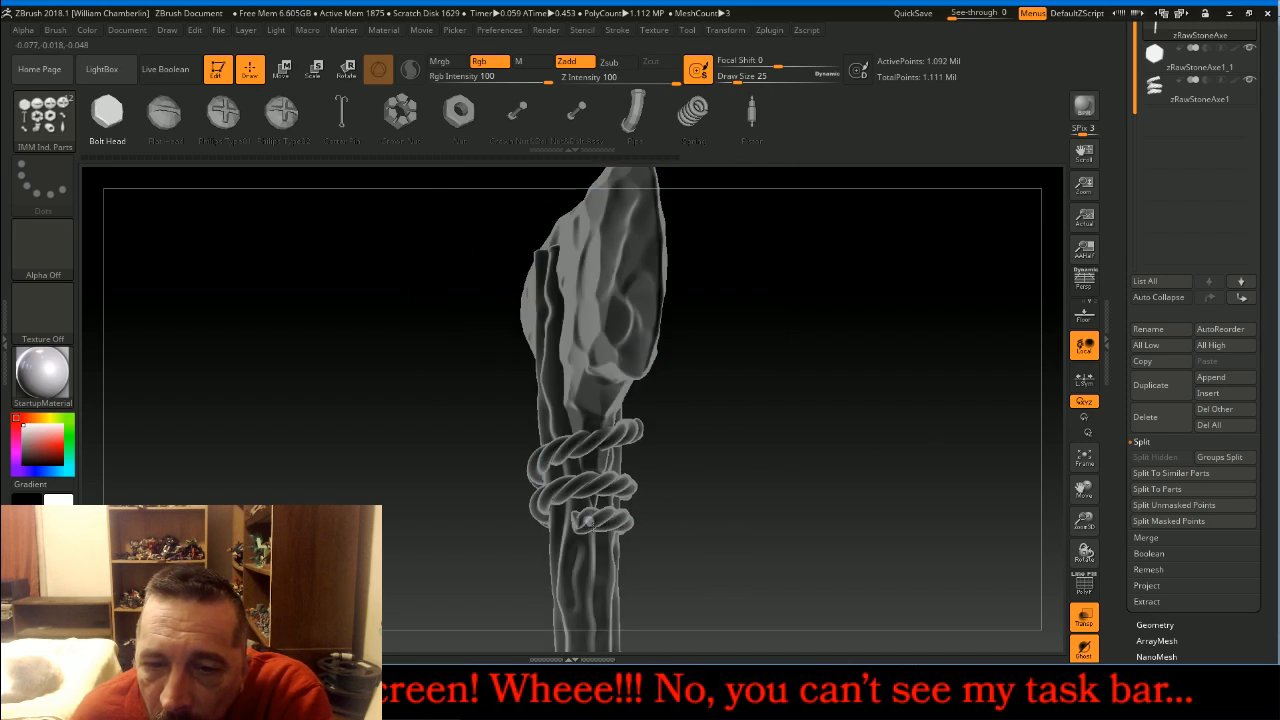
{"action": "left_click", "coordinate": [605, 536], "text": "alt"}
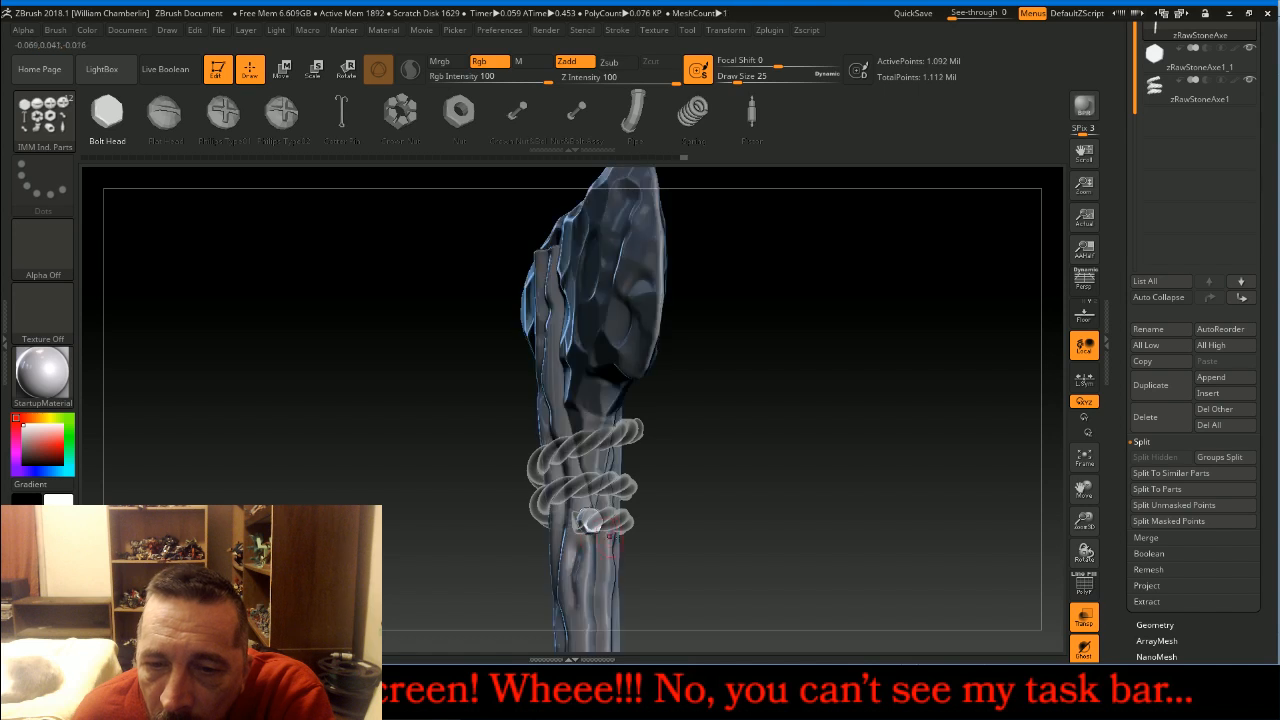
{"action": "left_click", "coordinate": [1170, 506]}
- Mask the lower half of the bolt head at the rope end farther down the handle, using transparency to see through the rope
{"action": "left_click", "coordinate": [1084, 617]}
{"action": "left_click_drag", "start_coordinate": [994, 506], "coordinate": [924, 490]}
{"action": "left_click_drag", "start_coordinate": [966, 380], "coordinate": [975, 416]}
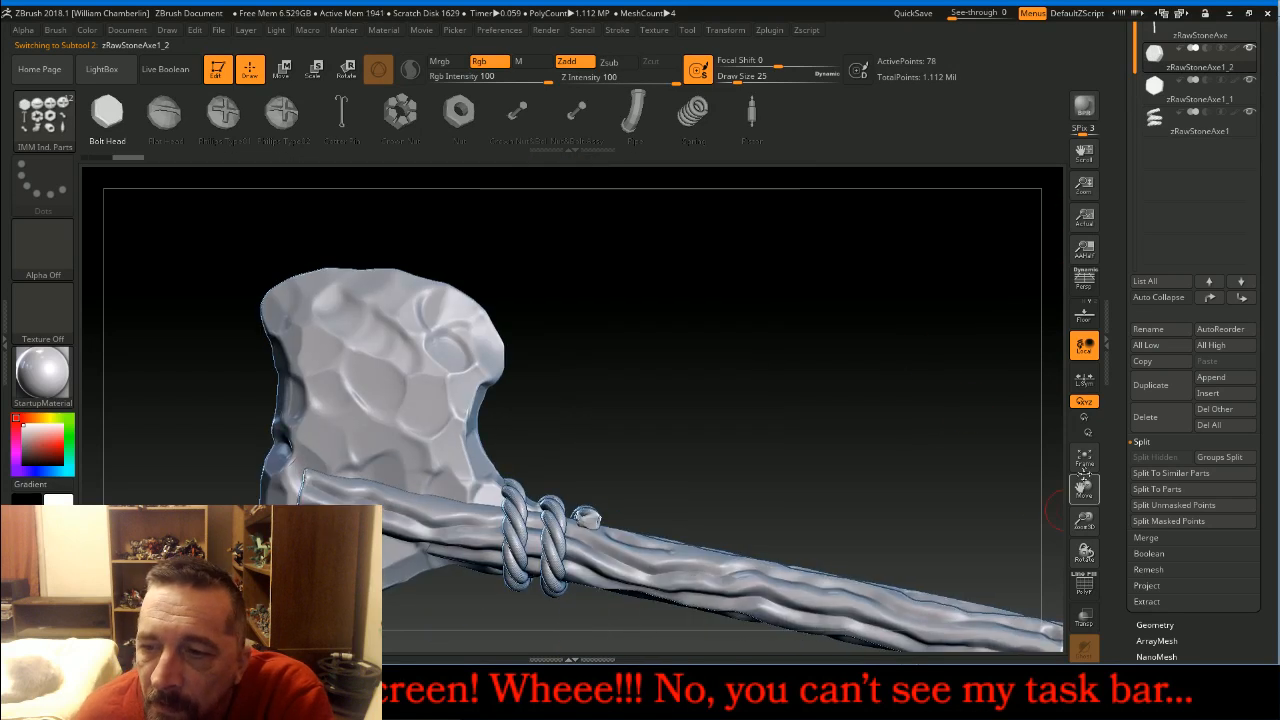
{"action": "key", "text": "f"}
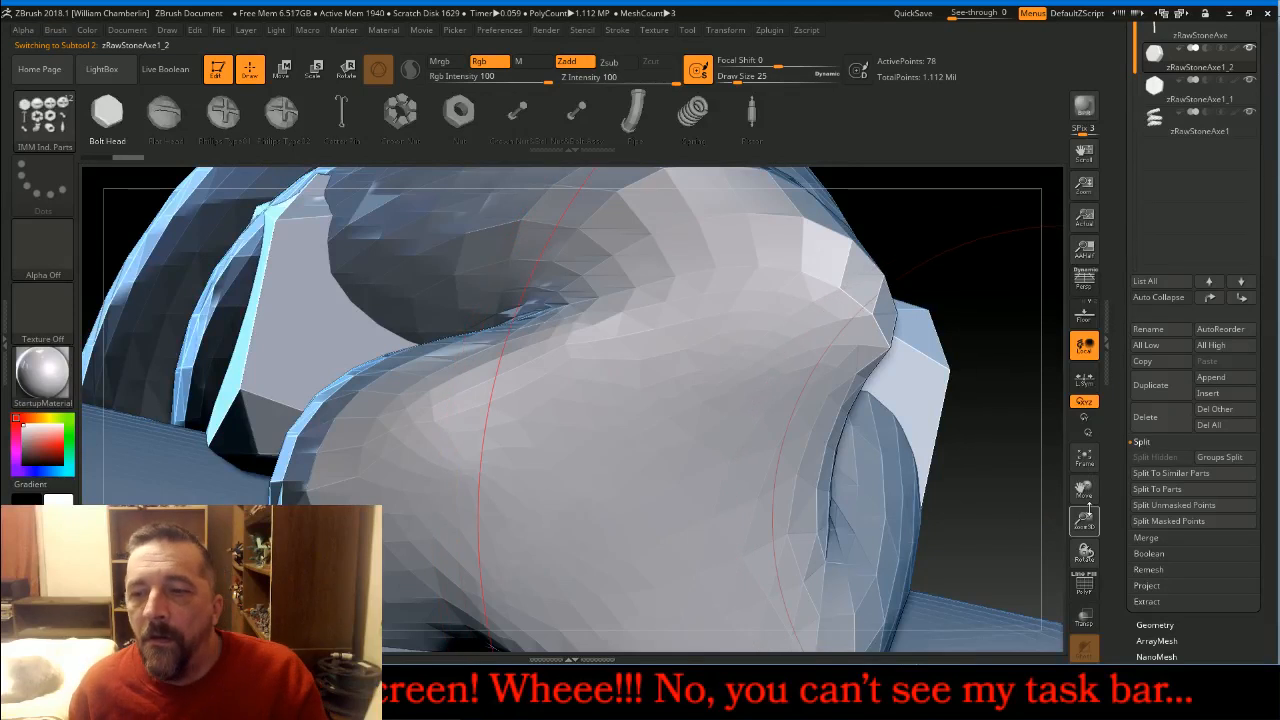
{"action": "left_click_drag", "start_coordinate": [1086, 520], "coordinate": [1064, 430]}
{"action": "left_click_drag", "start_coordinate": [948, 342], "coordinate": [800, 366]}
{"action": "left_click_drag", "start_coordinate": [290, 312], "coordinate": [266, 286]}
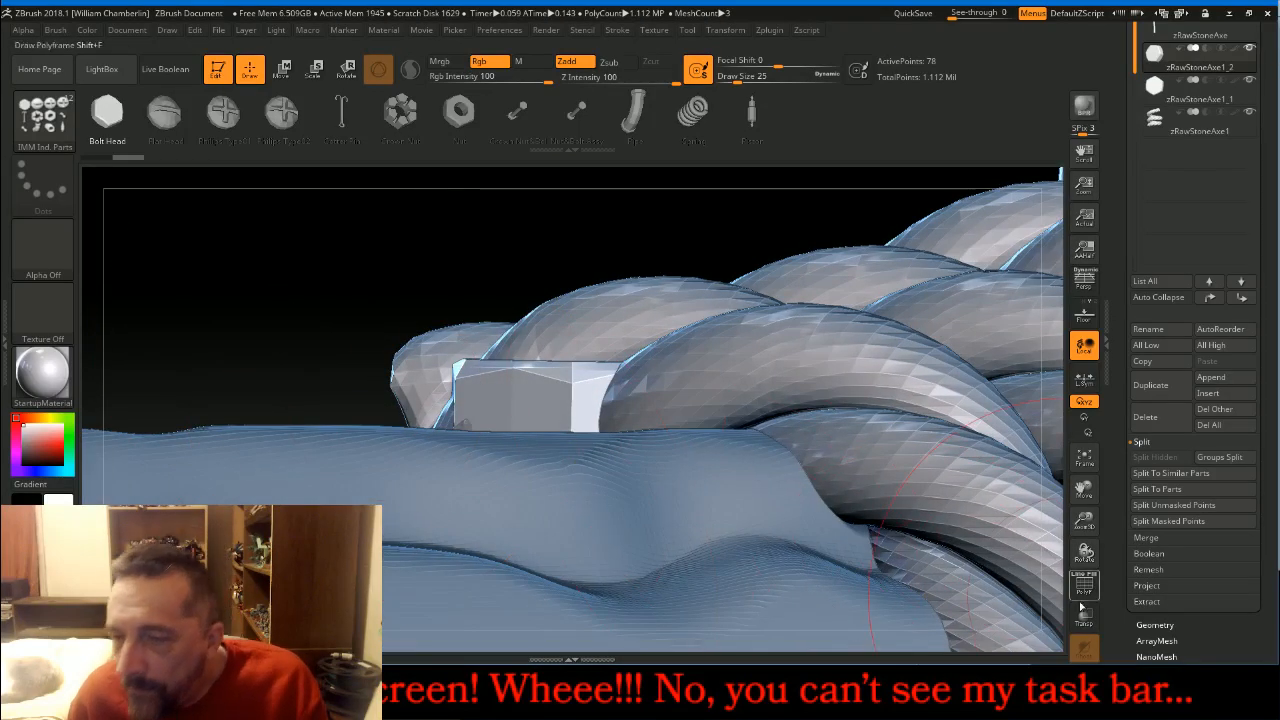
{"action": "left_click", "coordinate": [1084, 617]}
{"action": "key", "text": "ctrl"}
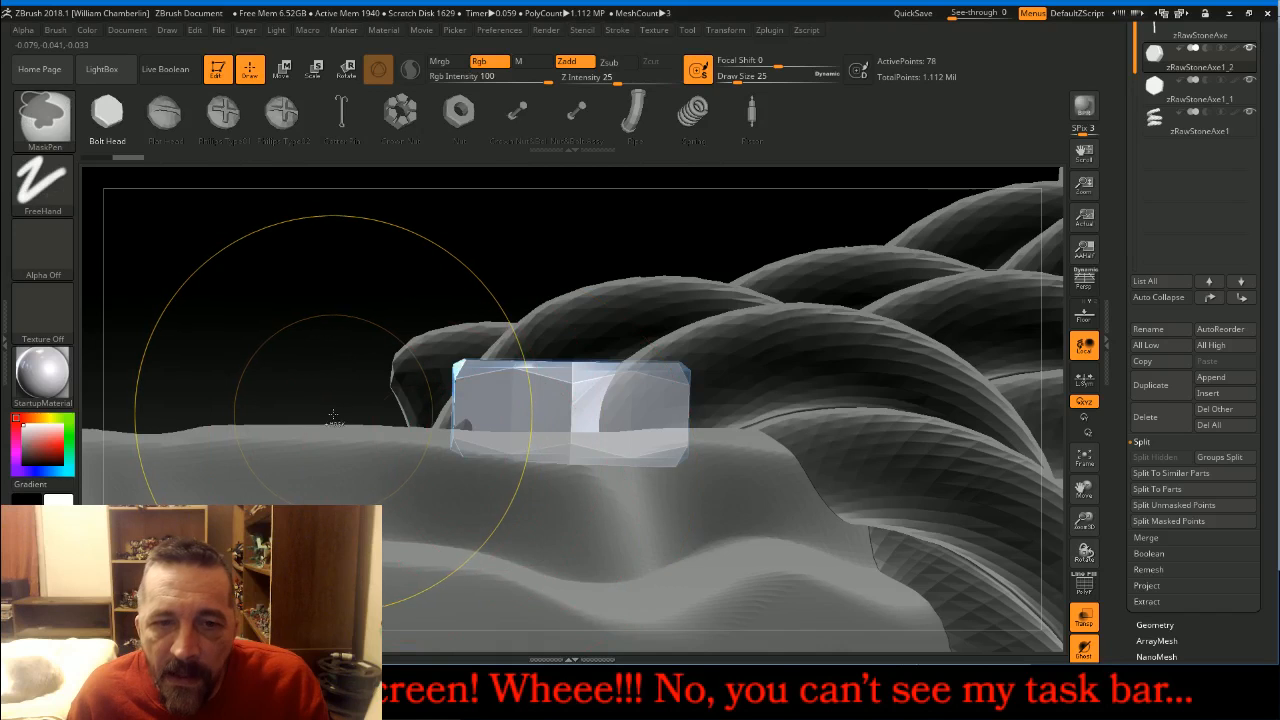
{"action": "left_click_drag", "start_coordinate": [338, 413], "coordinate": [792, 522], "text": "ctrl+shift"}
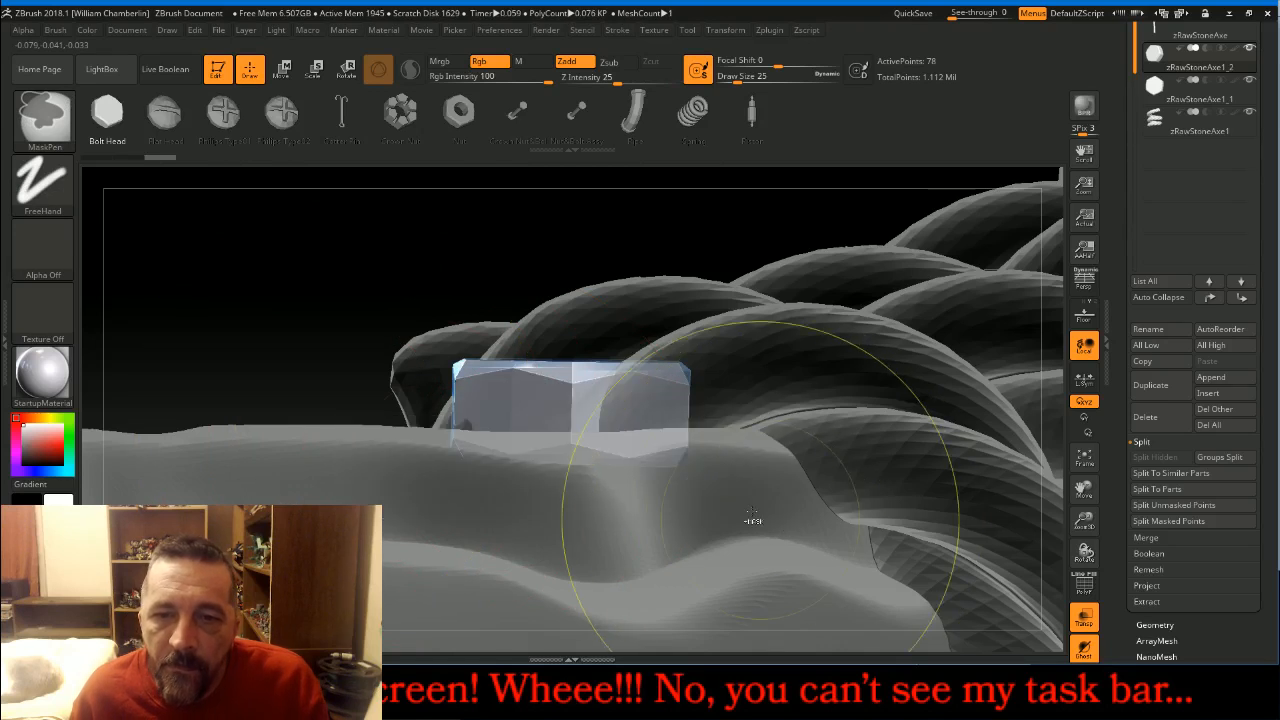
- Stretch the unmasked top of that bolt head outward with the Move brush until it covers the rope's end
{"action": "left_click_drag", "start_coordinate": [1087, 521], "coordinate": [1050, 465]}
{"action": "left_click", "coordinate": [53, 129]}
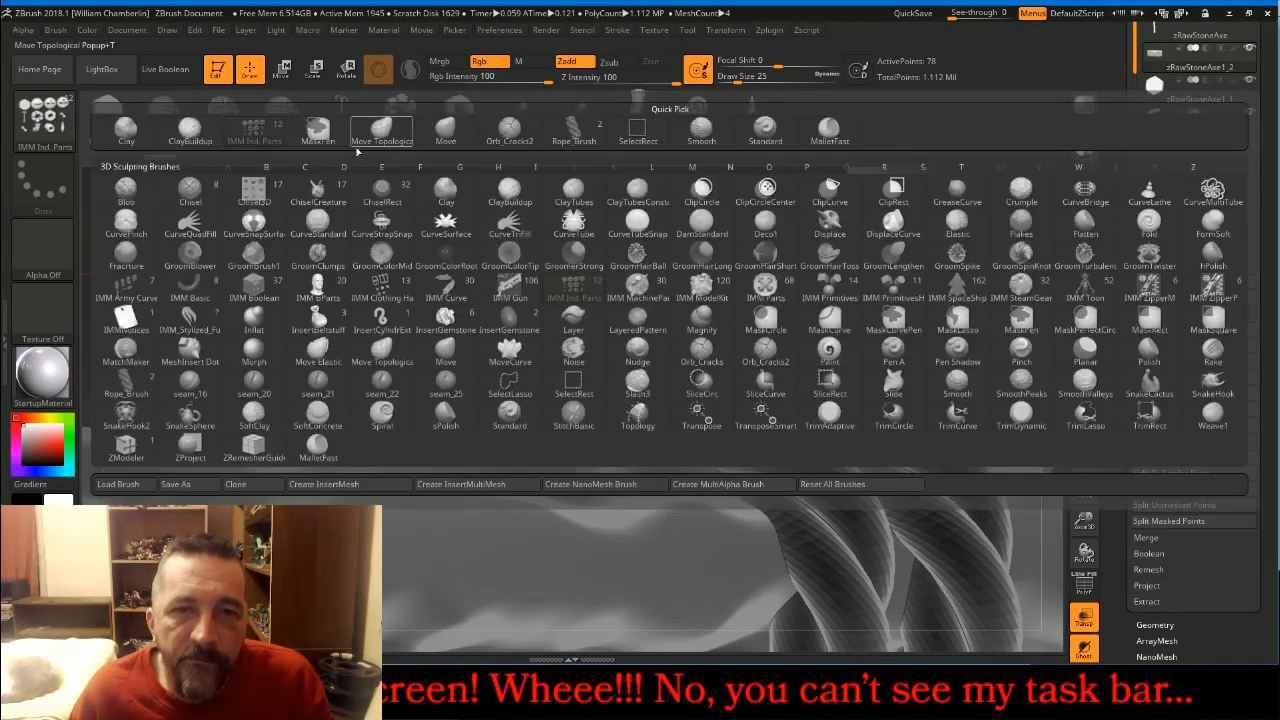
{"action": "left_click", "coordinate": [448, 130]}
{"action": "left_click_drag", "start_coordinate": [566, 350], "coordinate": [569, 194]}
{"action": "mouse_move", "coordinate": [367, 229]}
{"action": "left_mouse_down"}
{"action": "mouse_move", "coordinate": [344, 268]}
{"action": "mouse_move", "coordinate": [383, 345]}
{"action": "mouse_move", "coordinate": [498, 223]}
{"action": "left_mouse_up"}
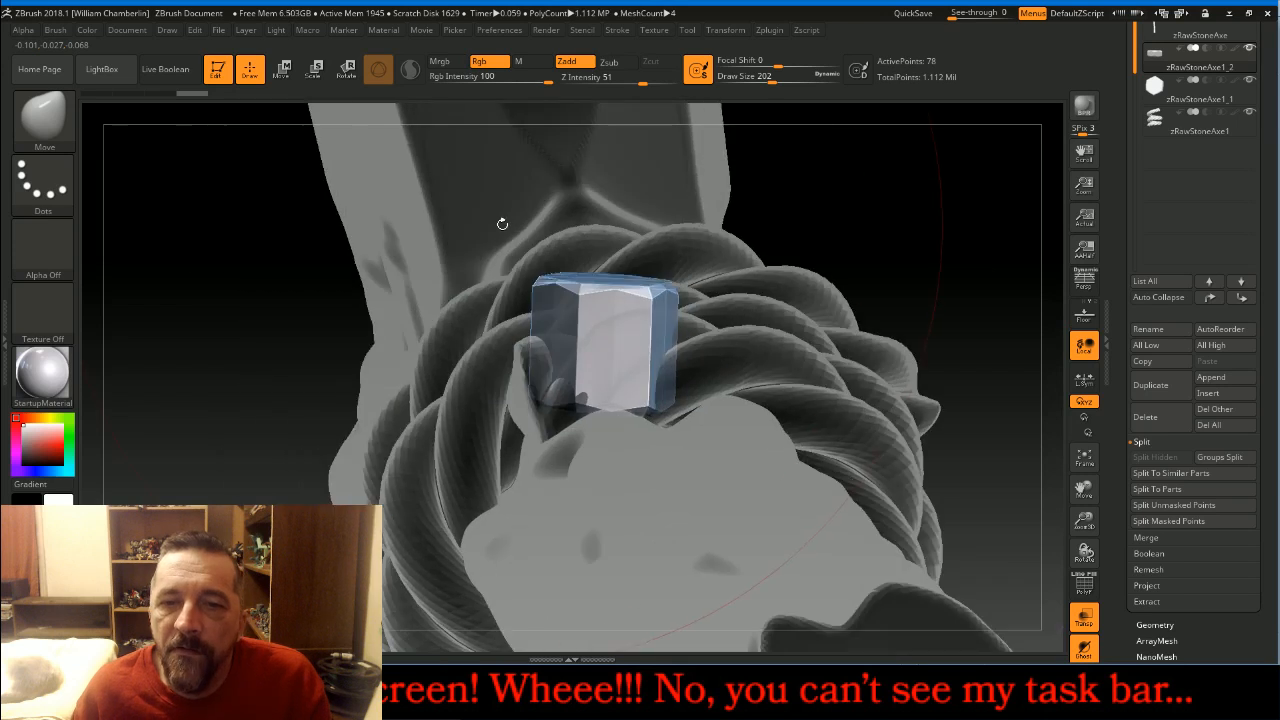
{"action": "left_click_drag", "start_coordinate": [538, 275], "coordinate": [537, 291]}
{"action": "left_click_drag", "start_coordinate": [957, 243], "coordinate": [924, 237]}
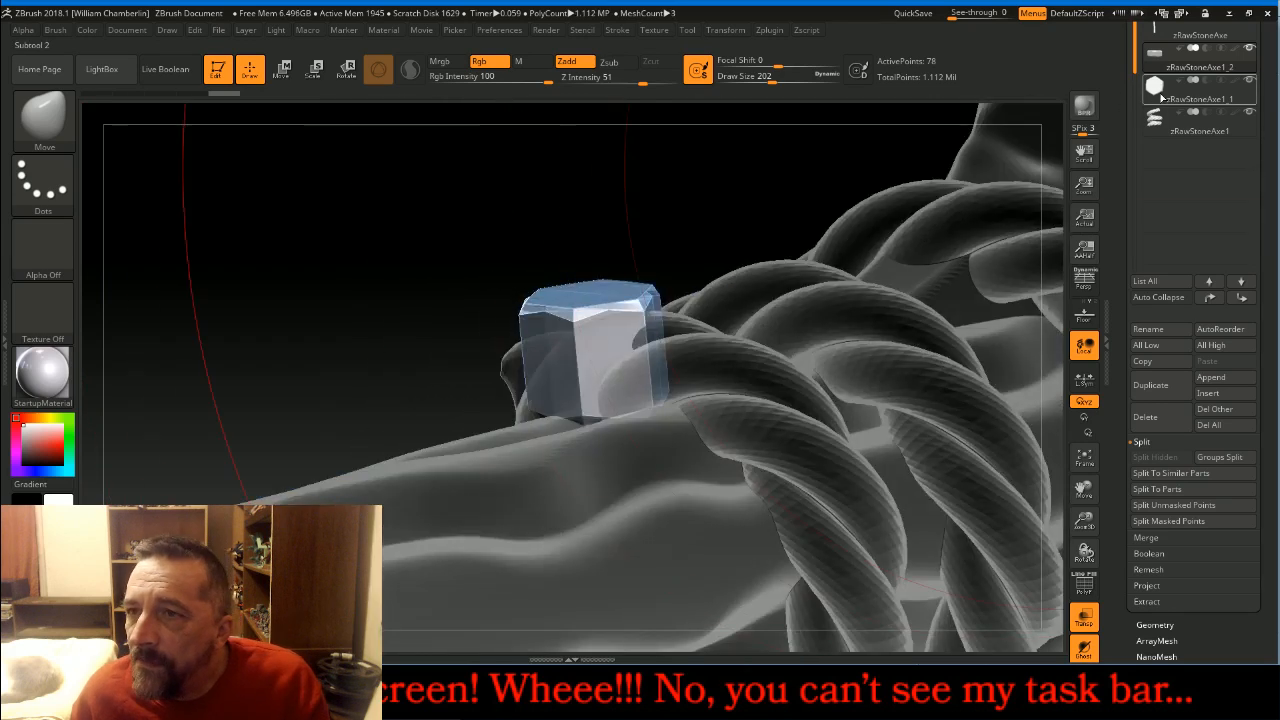
- Switch to the bolt head subtool nearest the axe head and mask its lower part against the handle
{"action": "mouse_move", "coordinate": [1165, 65]}
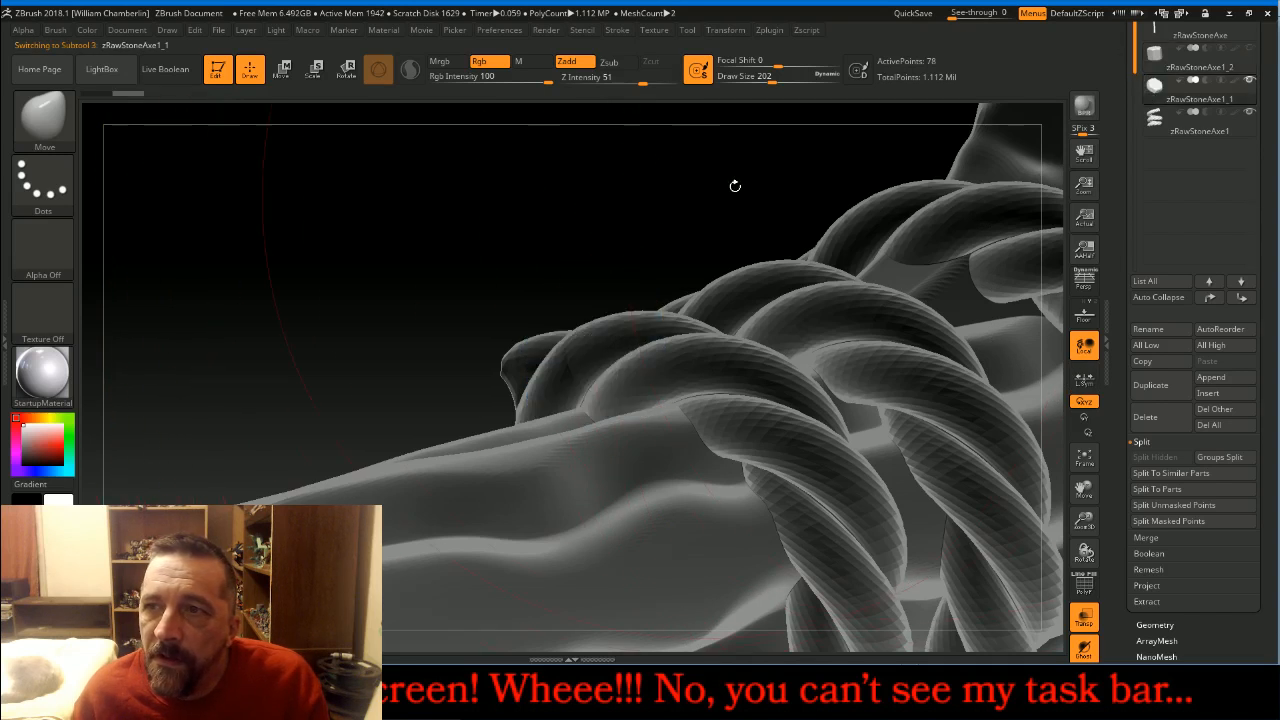
{"action": "left_click", "coordinate": [1164, 62]}
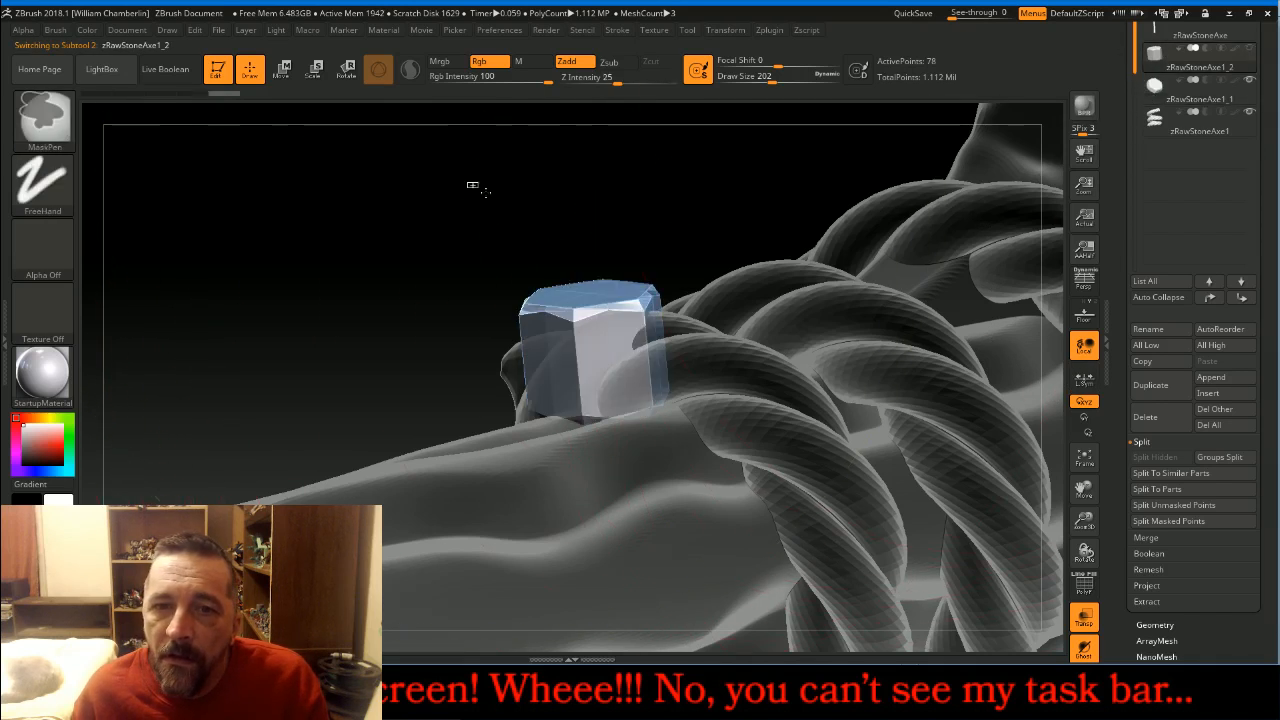
{"action": "left_click", "coordinate": [1152, 98]}
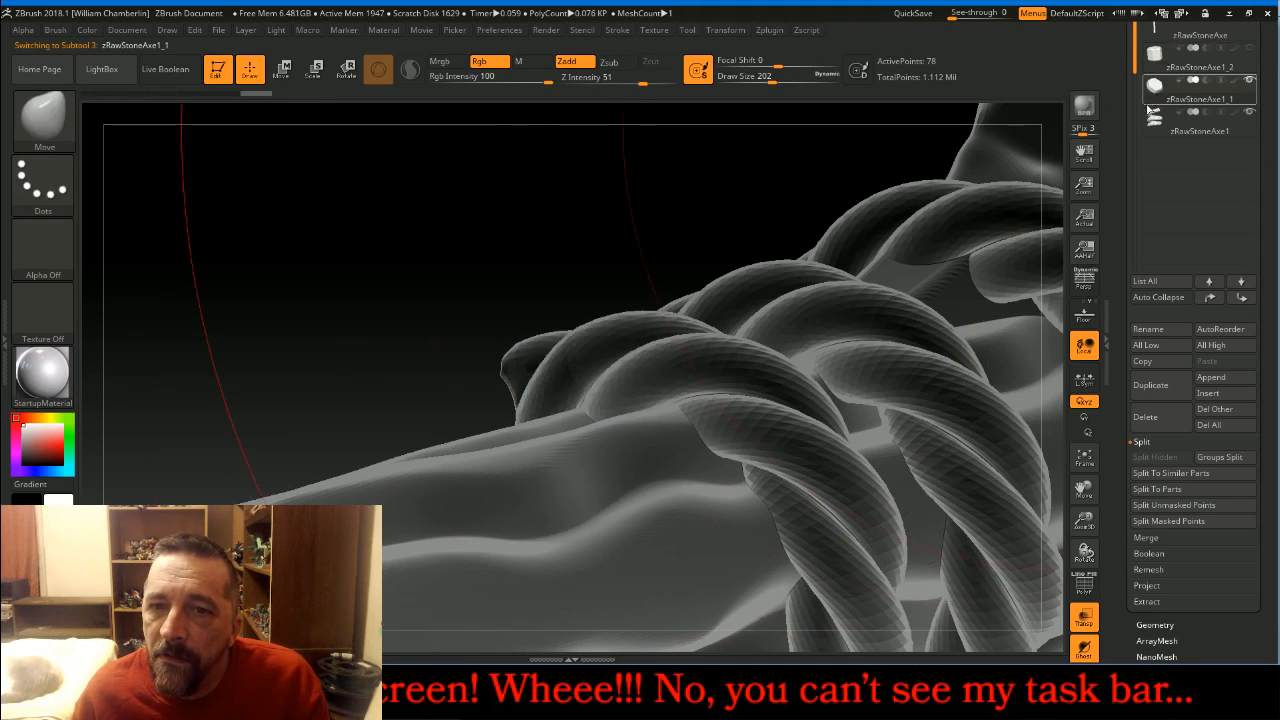
{"action": "left_click", "coordinate": [1250, 49]}
{"action": "left_click_drag", "start_coordinate": [1085, 490], "coordinate": [890, 200]}
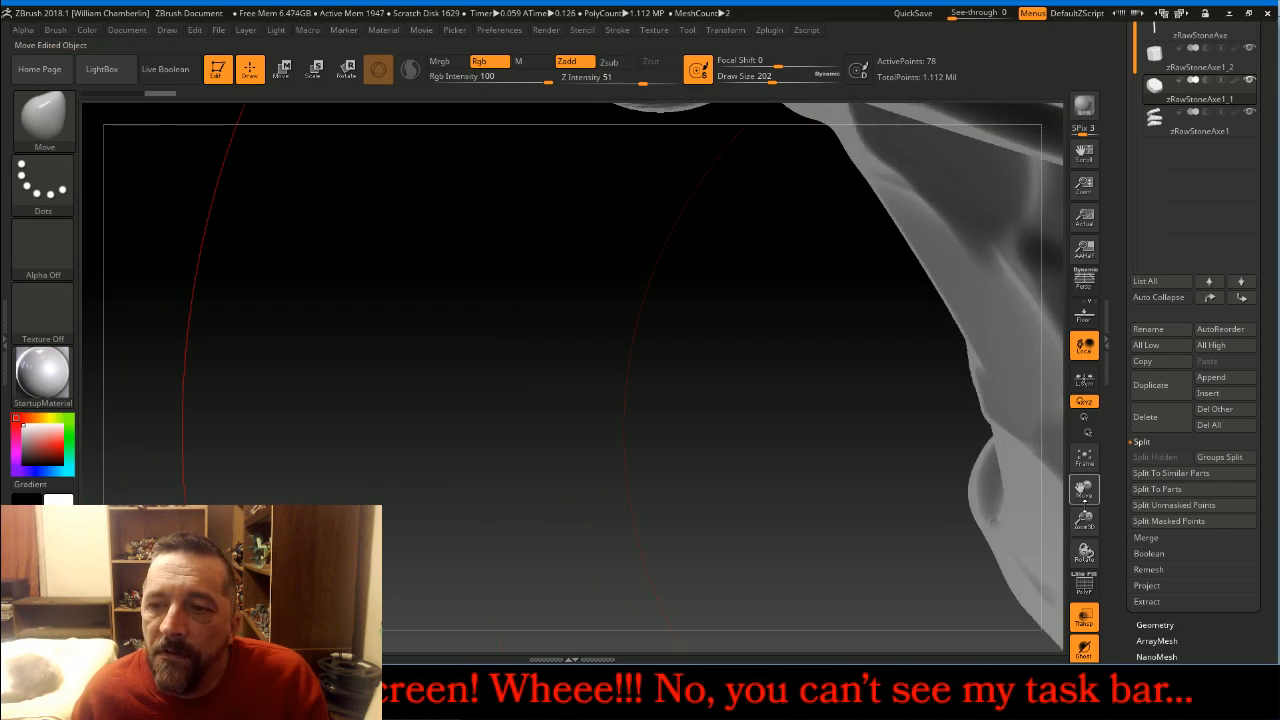
{"action": "left_click_drag", "start_coordinate": [1084, 521], "coordinate": [1005, 600]}
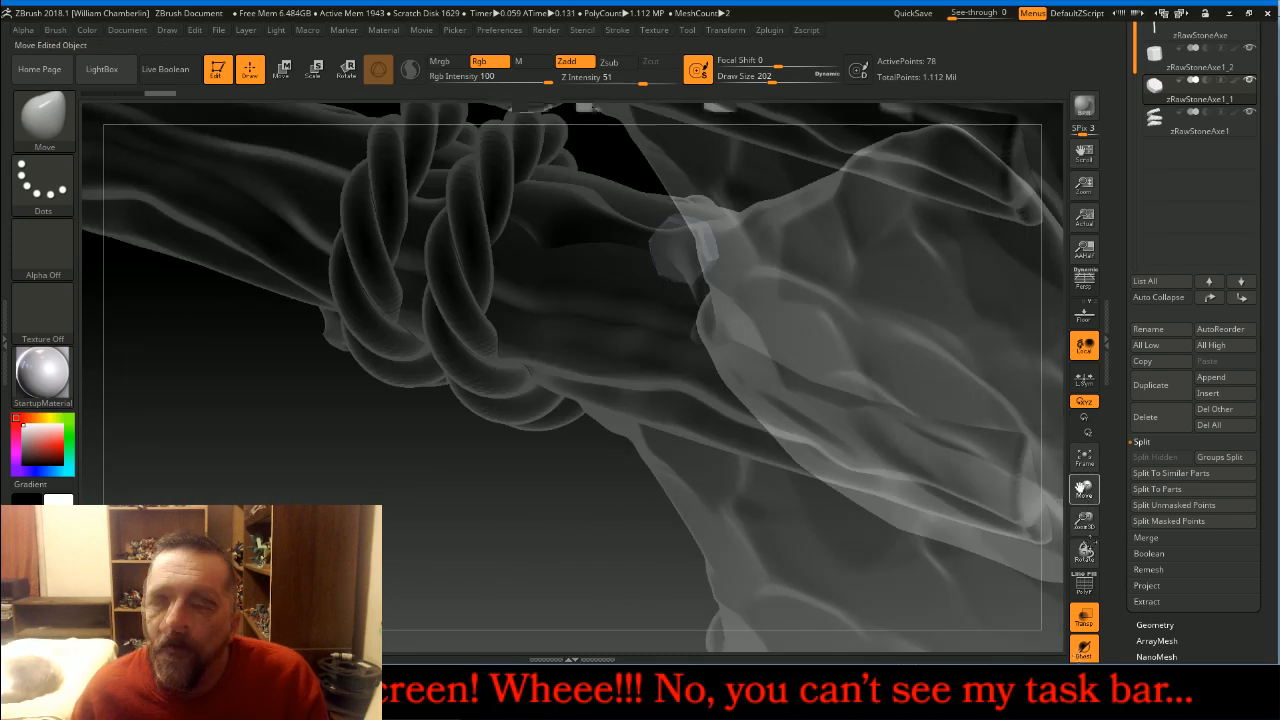
{"action": "left_click_drag", "start_coordinate": [480, 471], "coordinate": [815, 297]}
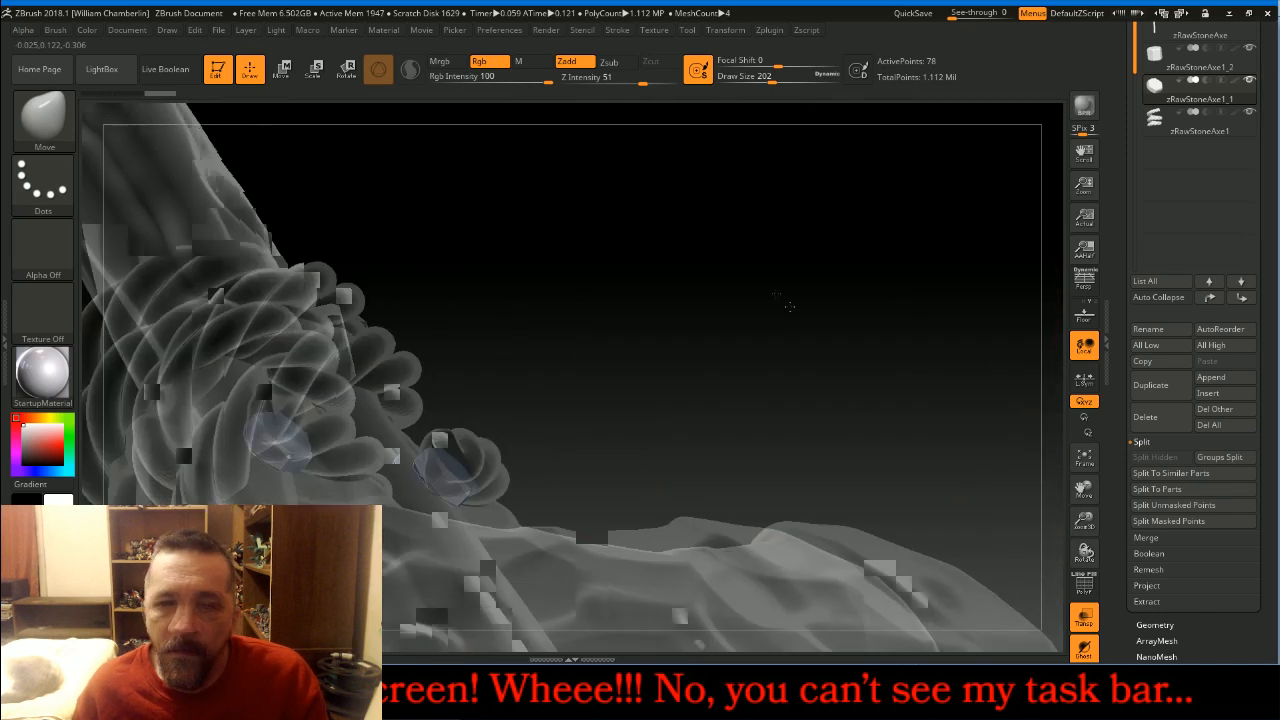
{"action": "left_click_drag", "start_coordinate": [790, 306], "coordinate": [806, 580]}
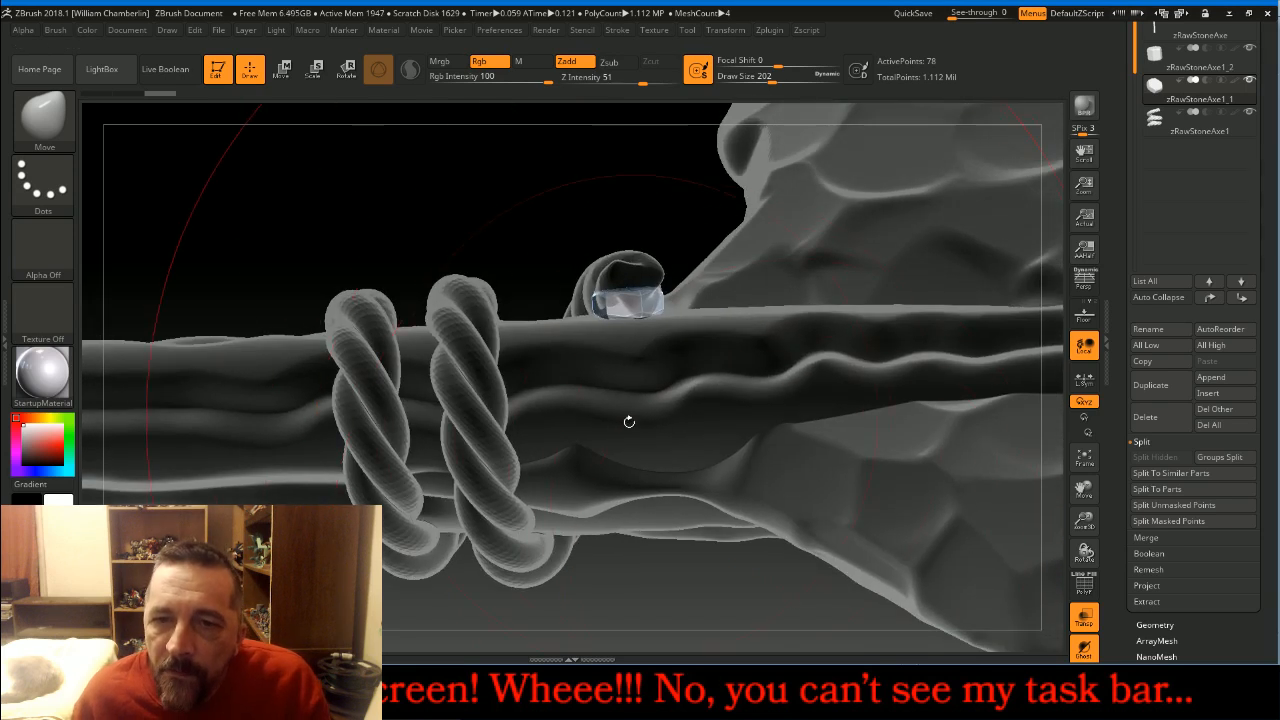
{"action": "left_click_drag", "start_coordinate": [564, 600], "coordinate": [706, 308], "text": "ctrl"}
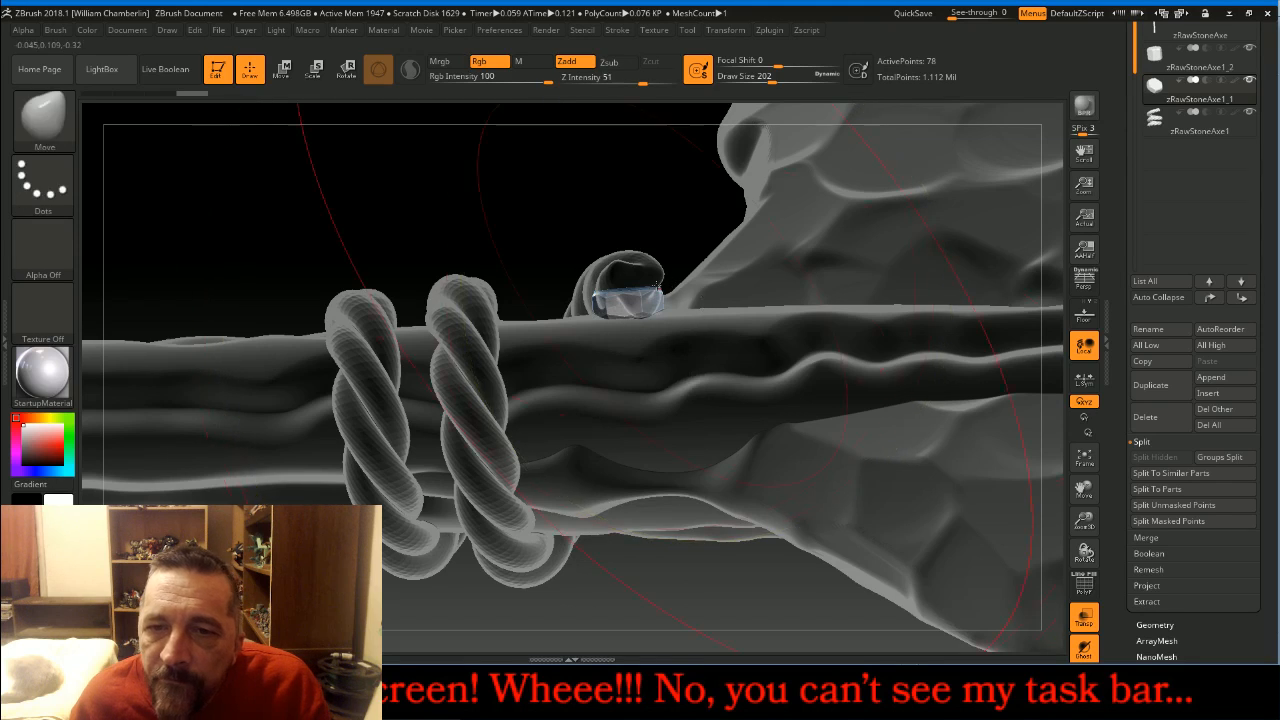
- Pull the unmasked top of this bolt head outward with the Move brush to cover the rope's end, and turn off transparency
{"action": "left_click_drag", "start_coordinate": [617, 290], "coordinate": [617, 199]}
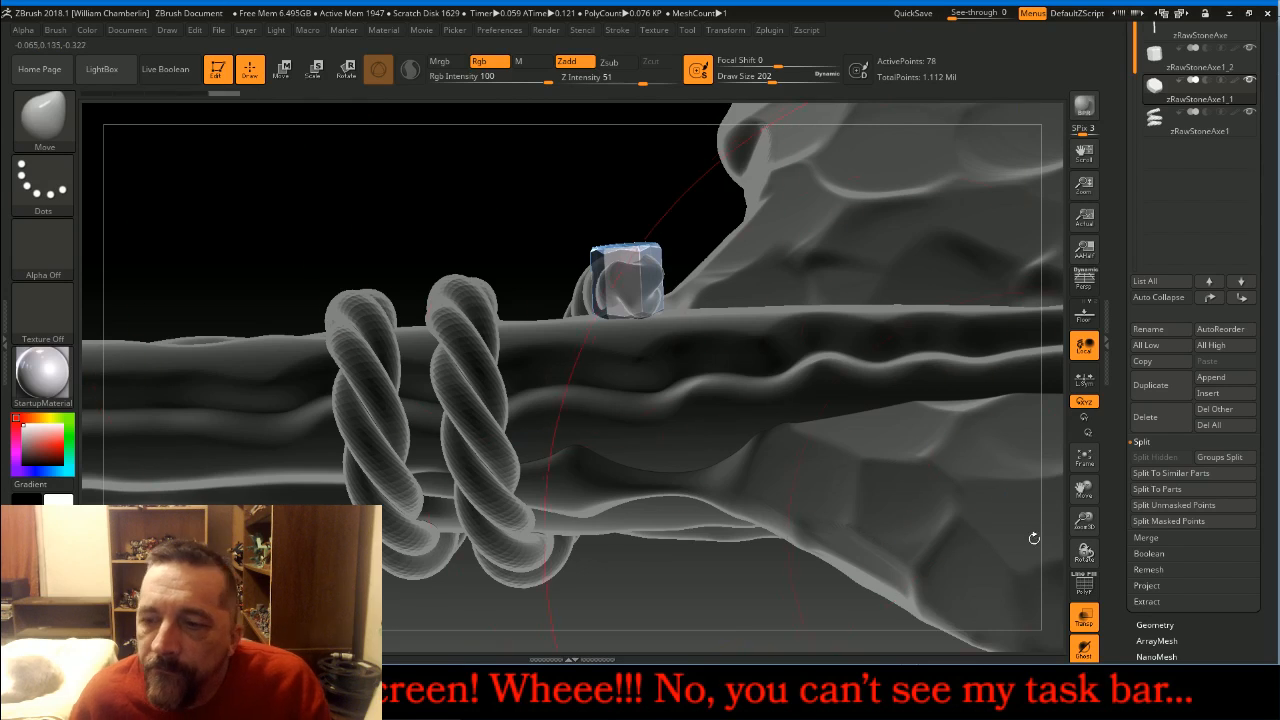
{"action": "left_click", "coordinate": [1084, 617]}
{"action": "left_click_drag", "start_coordinate": [476, 190], "coordinate": [665, 500]}
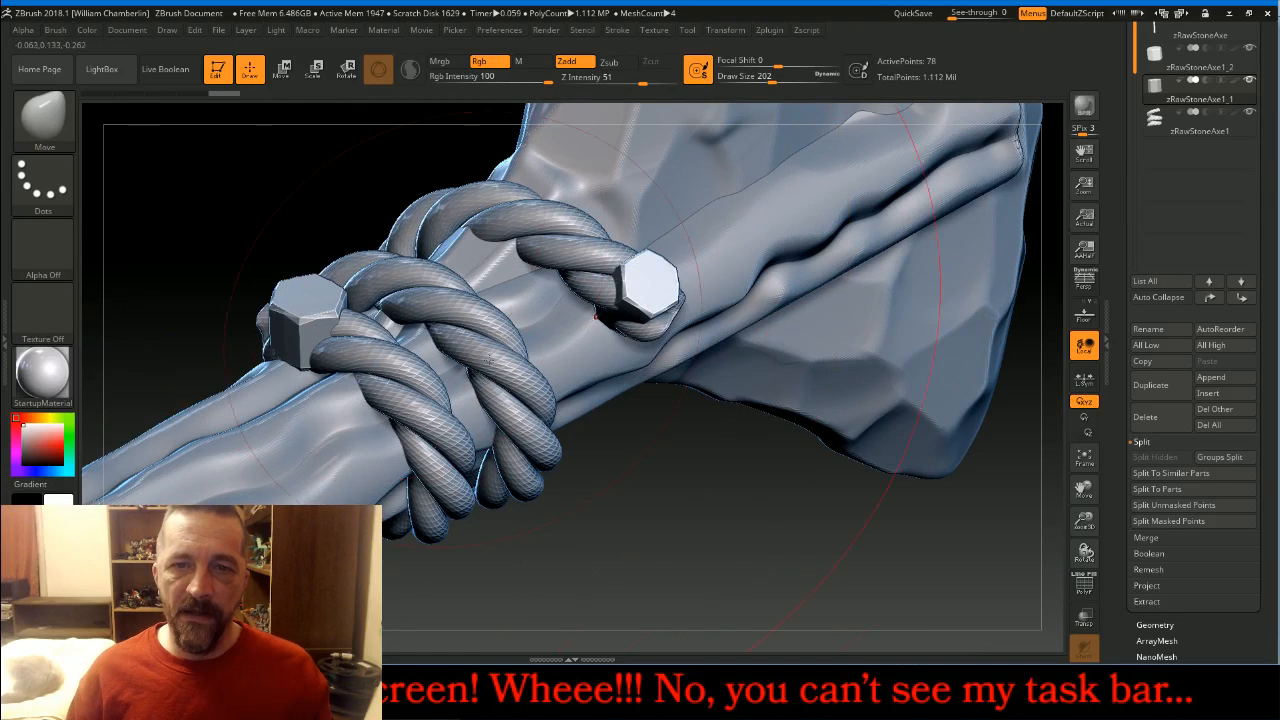
{"action": "left_click", "coordinate": [1086, 461]}
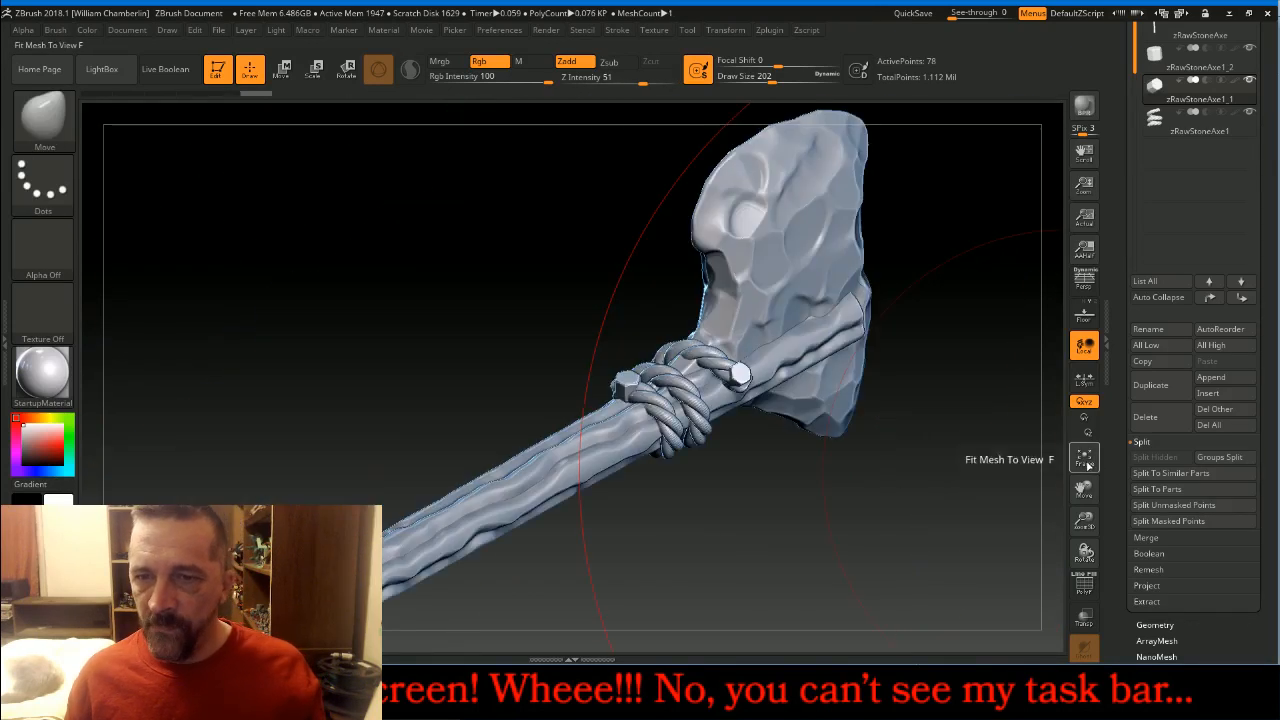
{"action": "left_click_drag", "start_coordinate": [990, 540], "coordinate": [944, 548]}
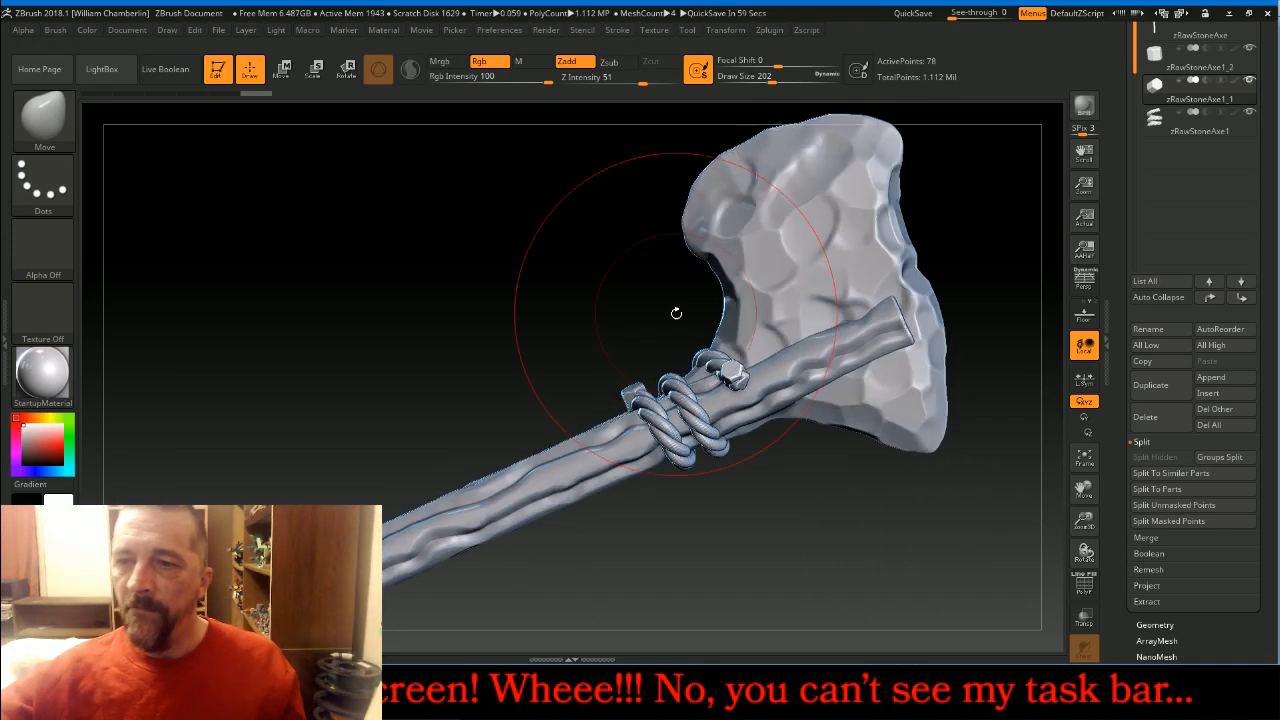
- Switch to the Standard brush and merge the axe, both bolt heads and the rope binding down into one subtool
{"action": "left_click", "coordinate": [33, 115]}
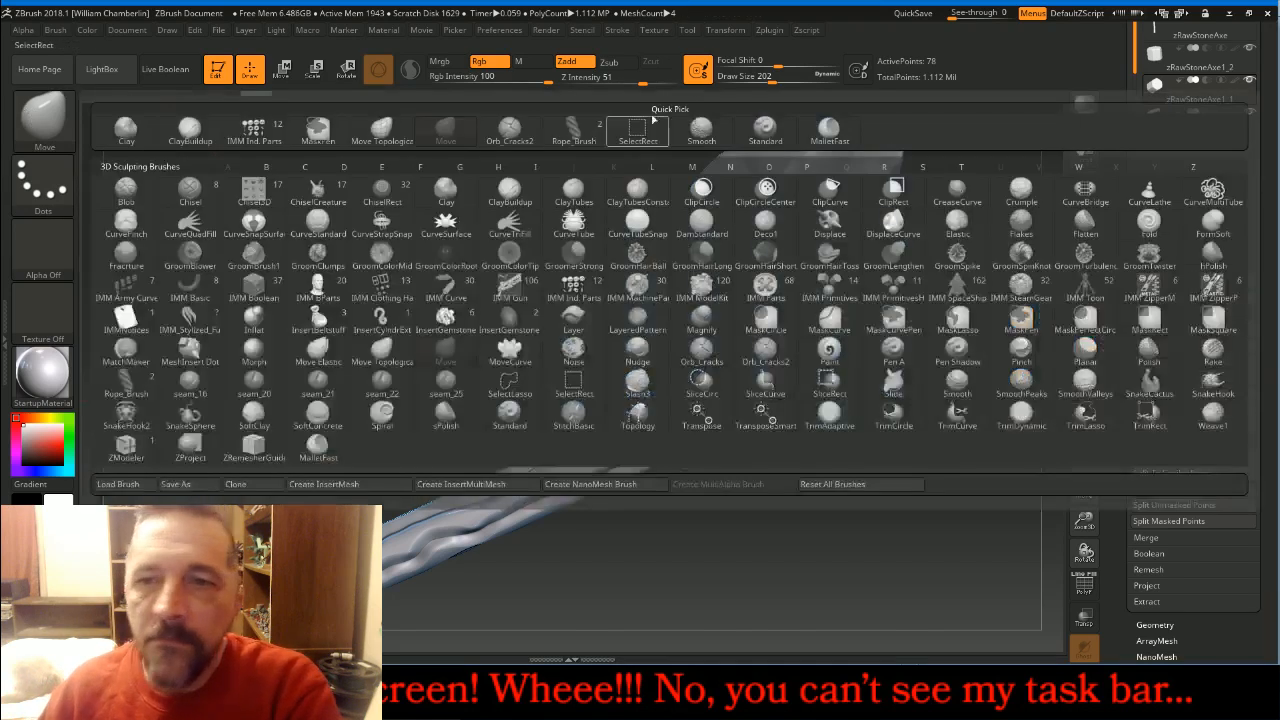
{"action": "left_click", "coordinate": [780, 130]}
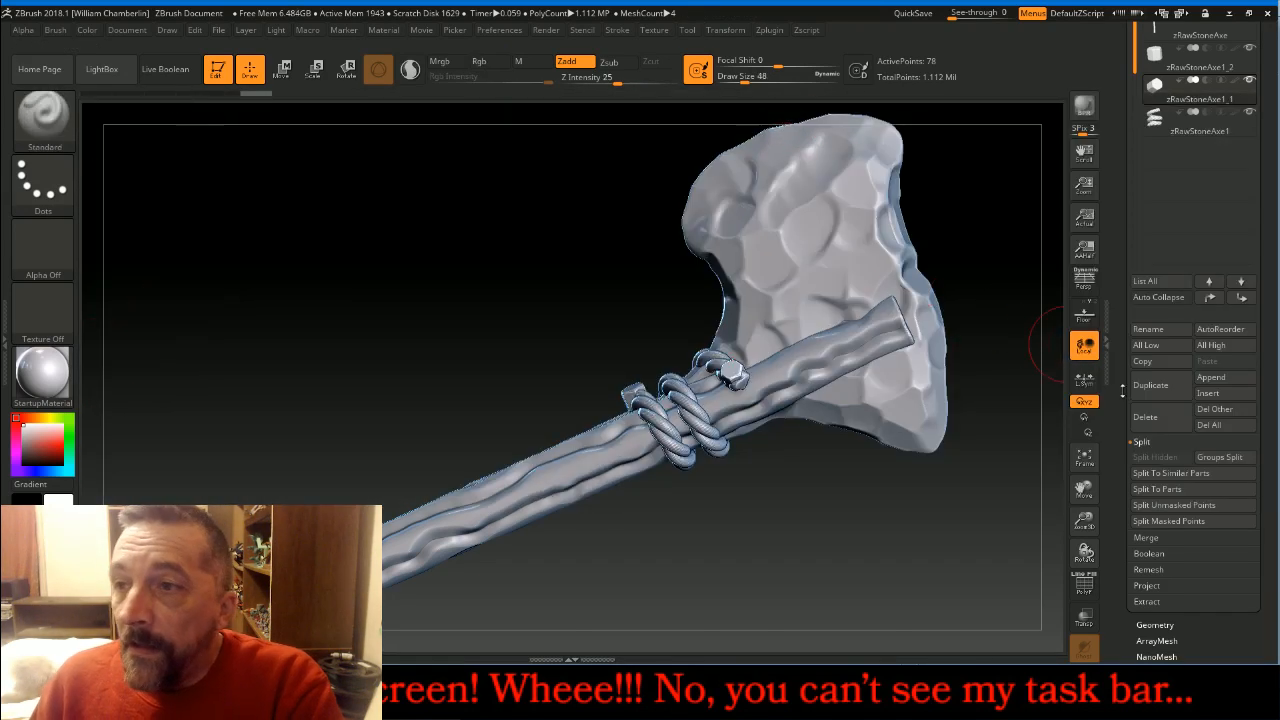
{"action": "left_click", "coordinate": [1200, 78]}
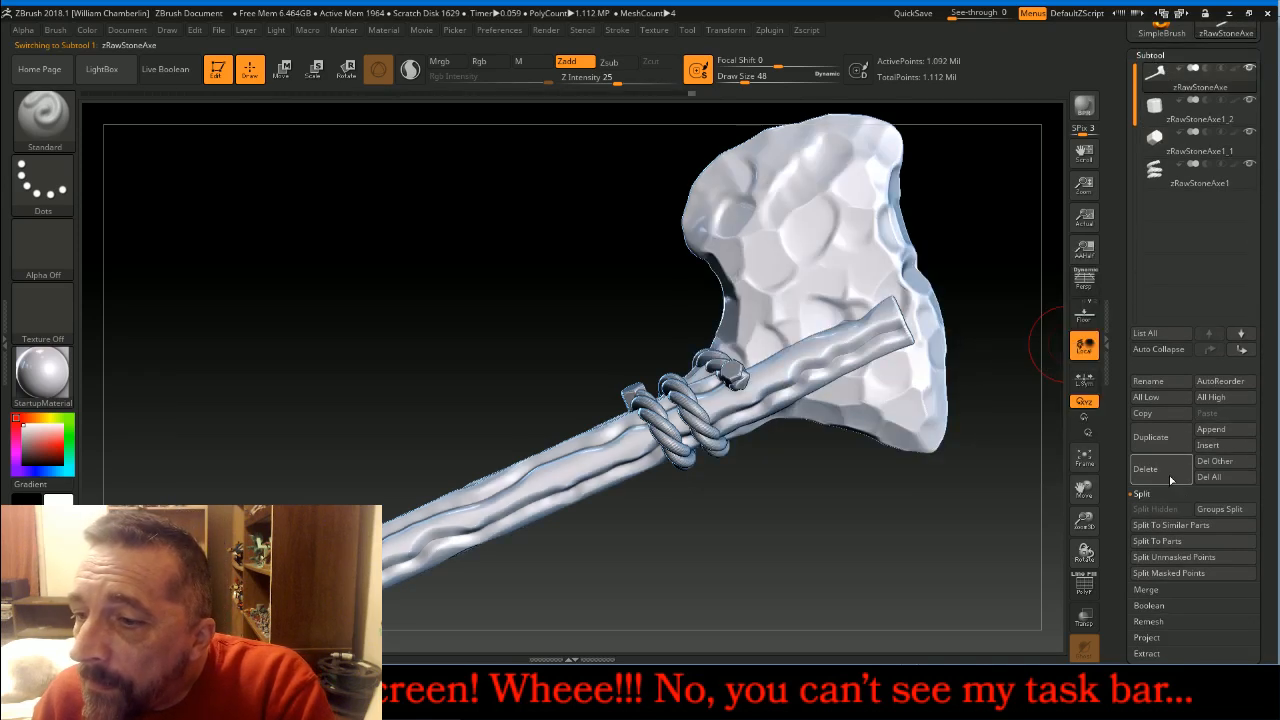
{"action": "left_click", "coordinate": [1155, 591]}
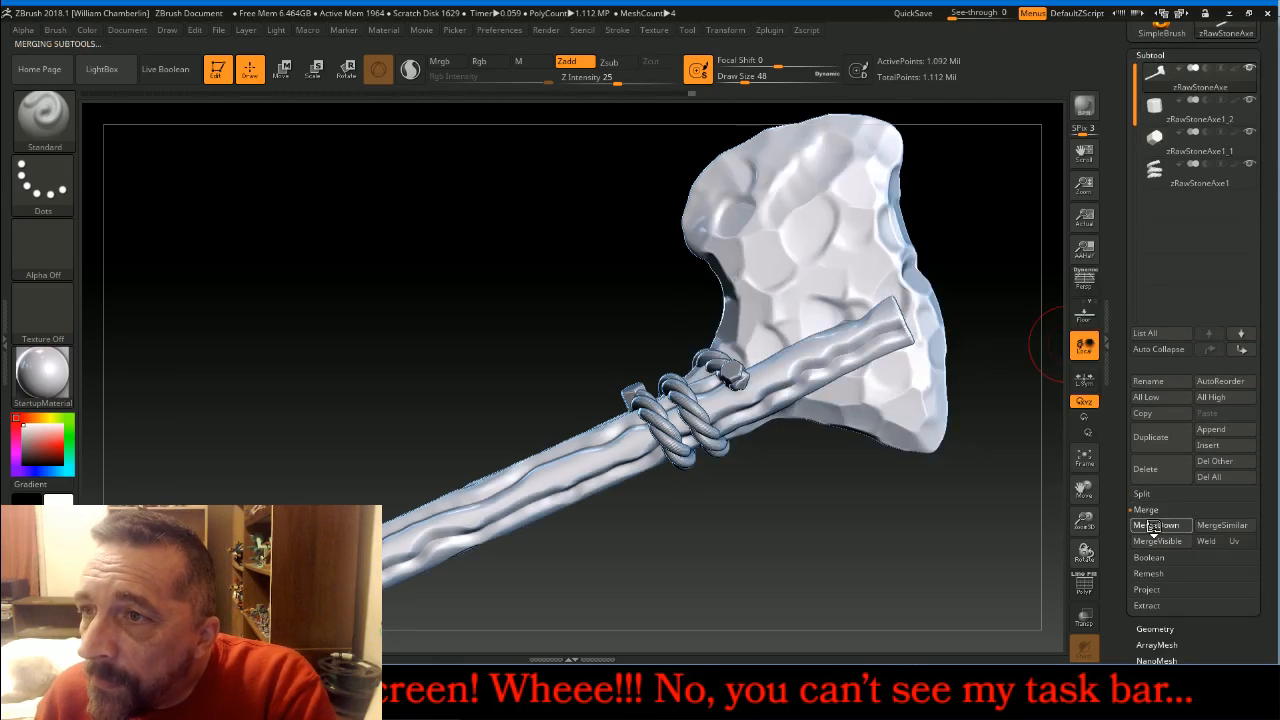
{"action": "left_click", "coordinate": [1155, 525]}
{"action": "left_click", "coordinate": [1155, 525]}
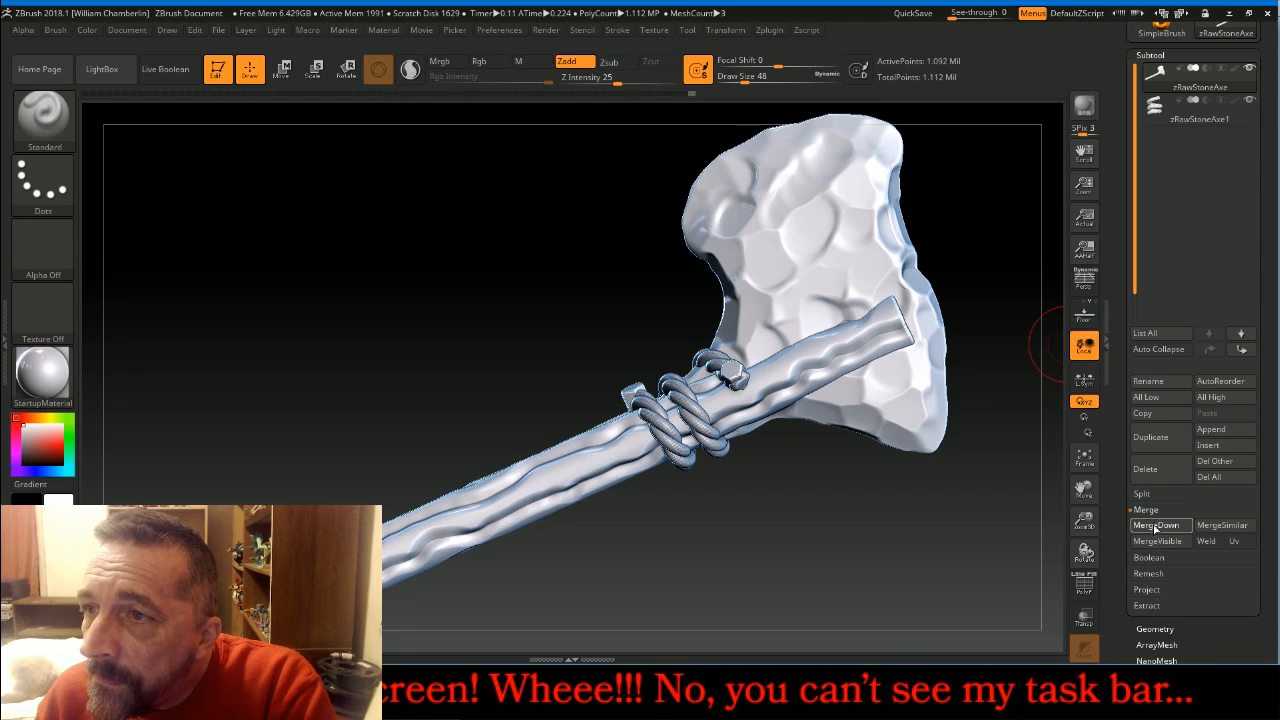
{"action": "left_click", "coordinate": [1155, 525]}
- View the merged axe edge-on and bring up the YouTube live chat window in Firefox
{"action": "left_click_drag", "start_coordinate": [766, 632], "coordinate": [1084, 570]}
{"action": "left_click_drag", "start_coordinate": [968, 515], "coordinate": [880, 500]}
{"action": "left_click", "coordinate": [650, 700]}
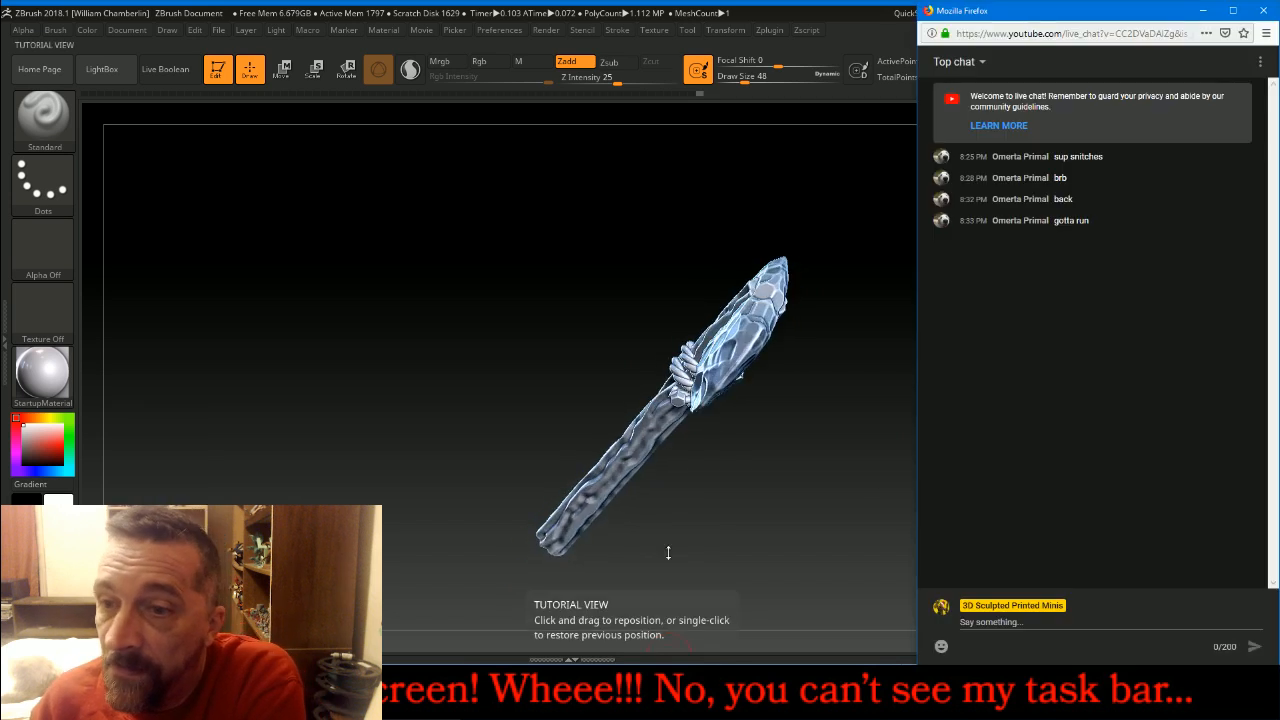
- Rebuild the merged axe as a single DynaMesh at resolution 768
{"action": "left_click_drag", "start_coordinate": [826, 458], "coordinate": [863, 497]}
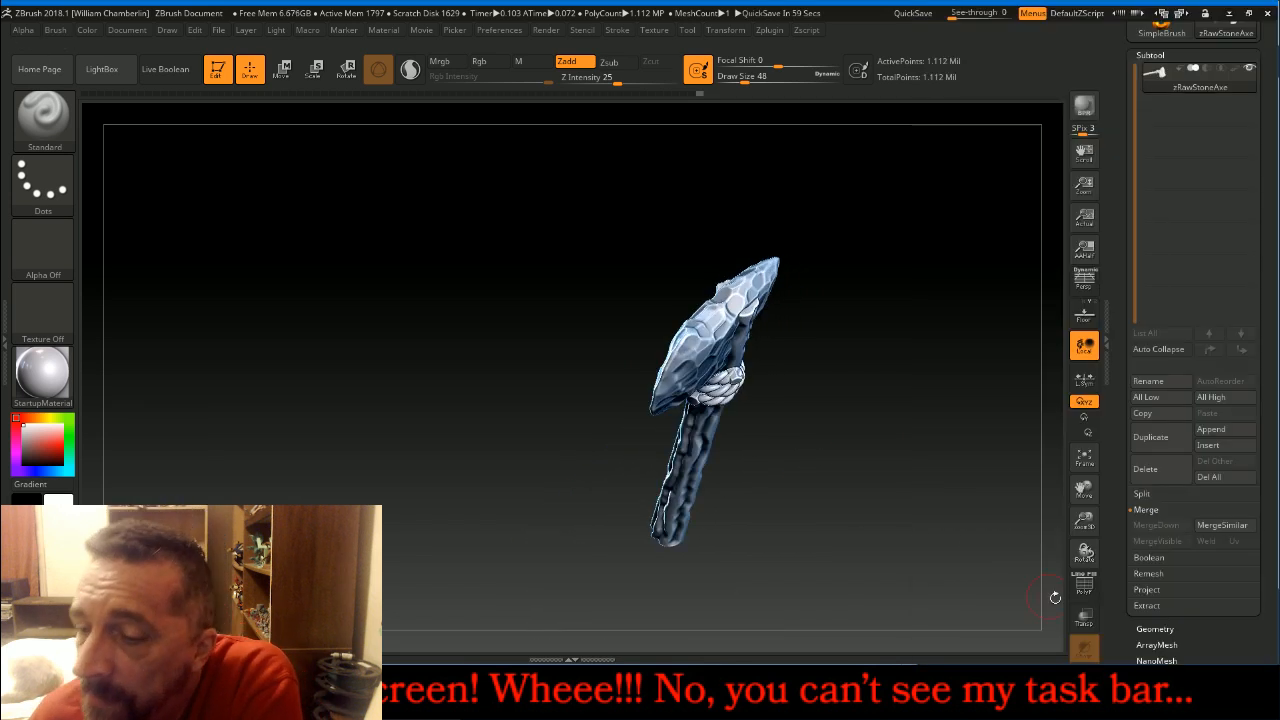
{"action": "left_click_drag", "start_coordinate": [1265, 592], "coordinate": [1264, 510]}
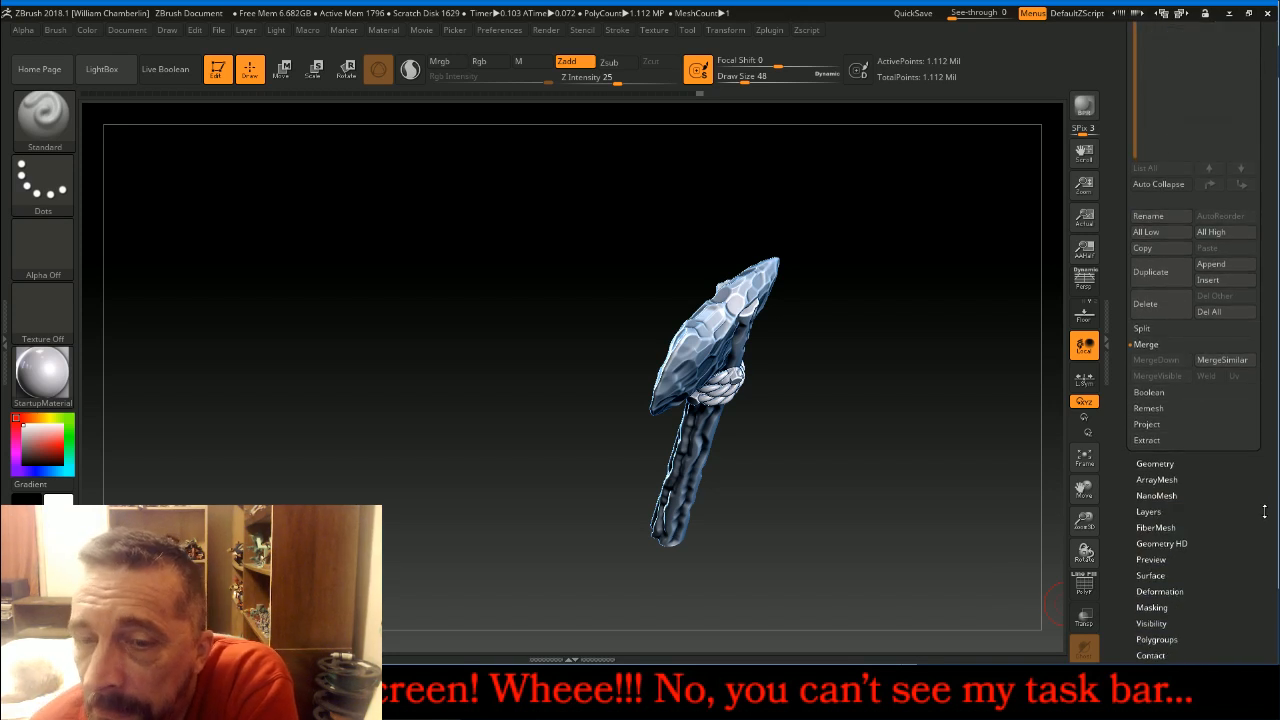
{"action": "left_click", "coordinate": [1155, 464]}
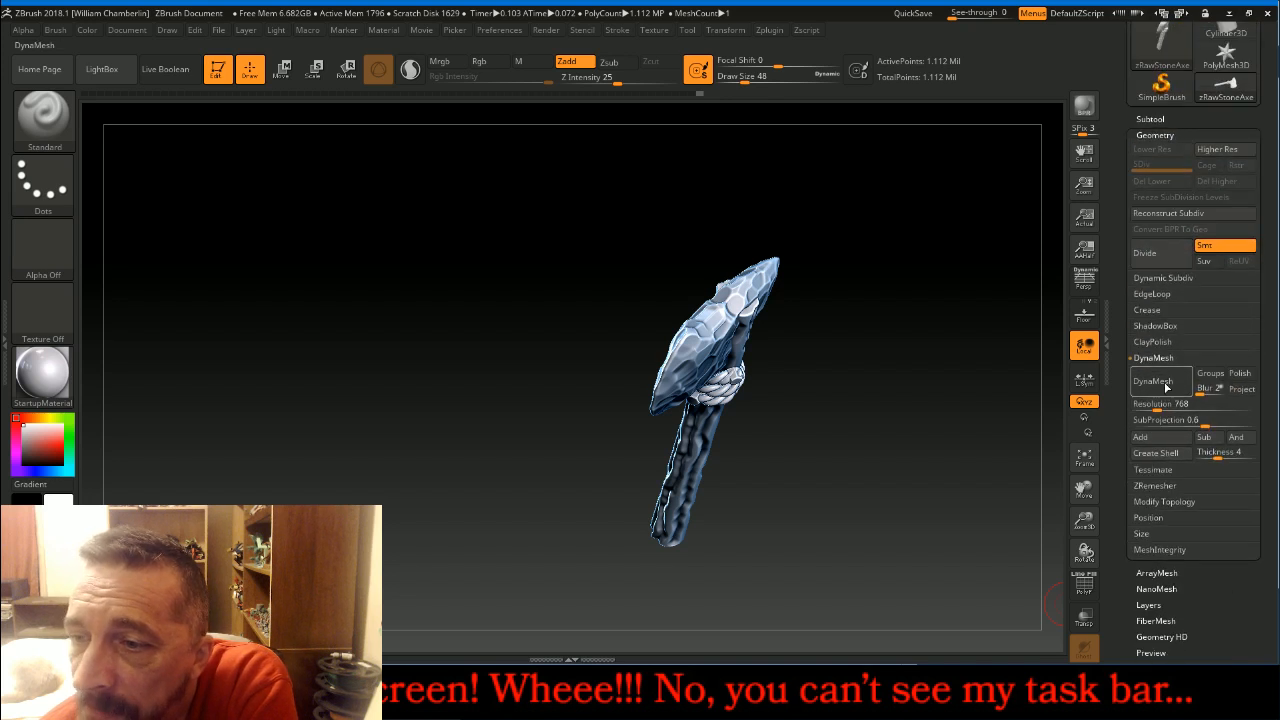
{"action": "left_click", "coordinate": [1165, 386]}
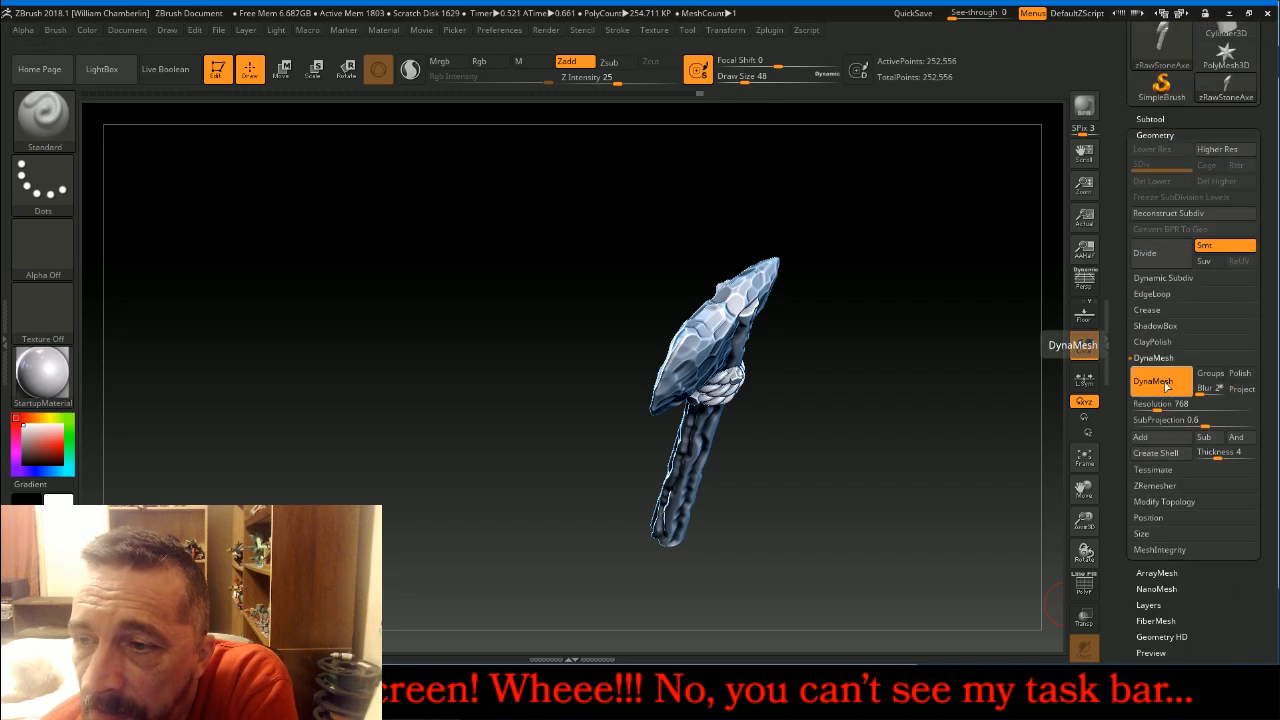
- Decimate the axe with Decimation Master's custom preset of 15k points
{"action": "left_click_drag", "start_coordinate": [985, 393], "coordinate": [1023, 449]}
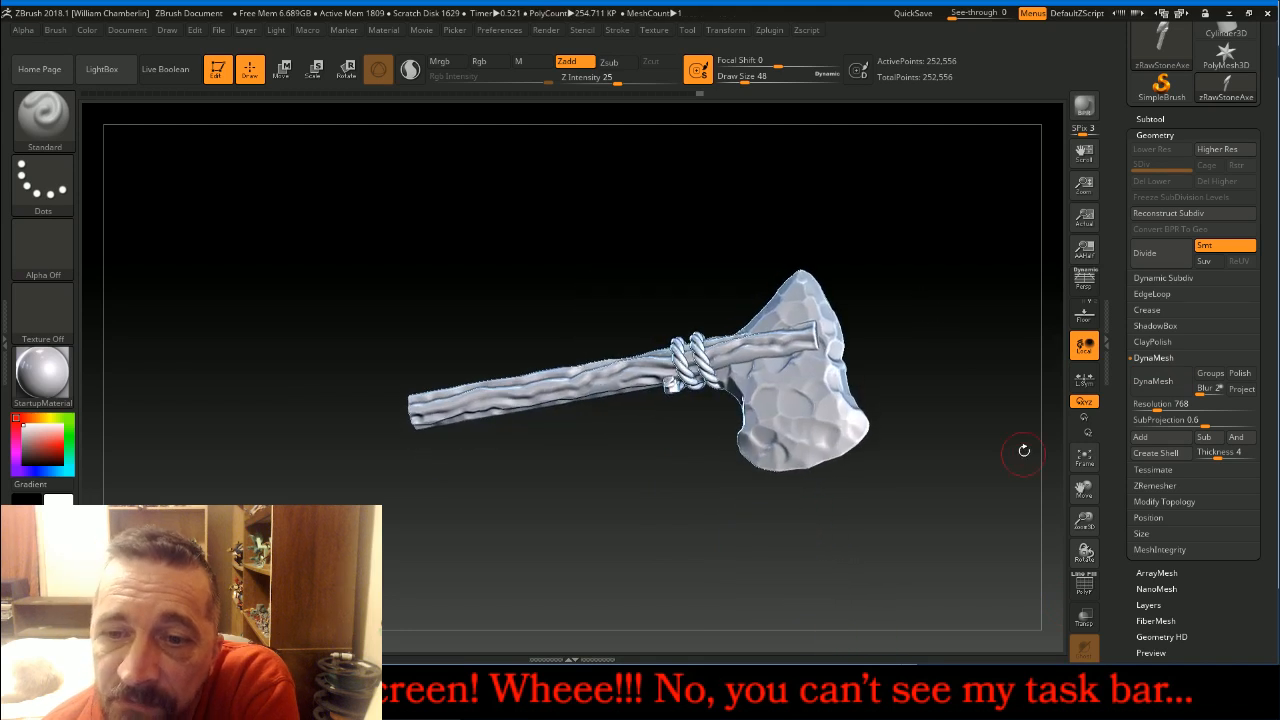
{"action": "left_click", "coordinate": [5, 344]}
{"action": "left_click", "coordinate": [36, 472]}
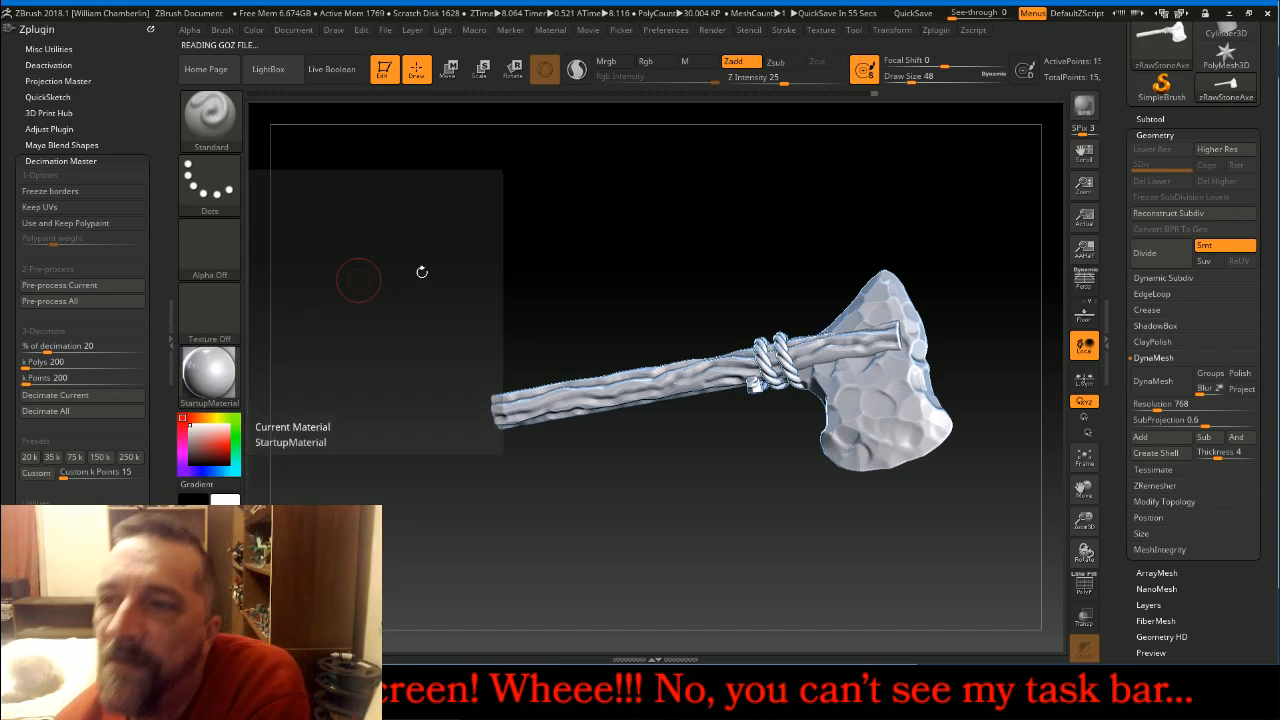
- Export the decimated axe to the Props folder as zRawStoneAxe.obj, replacing the existing file
{"action": "left_click_drag", "start_coordinate": [1273, 131], "coordinate": [1268, 264]}
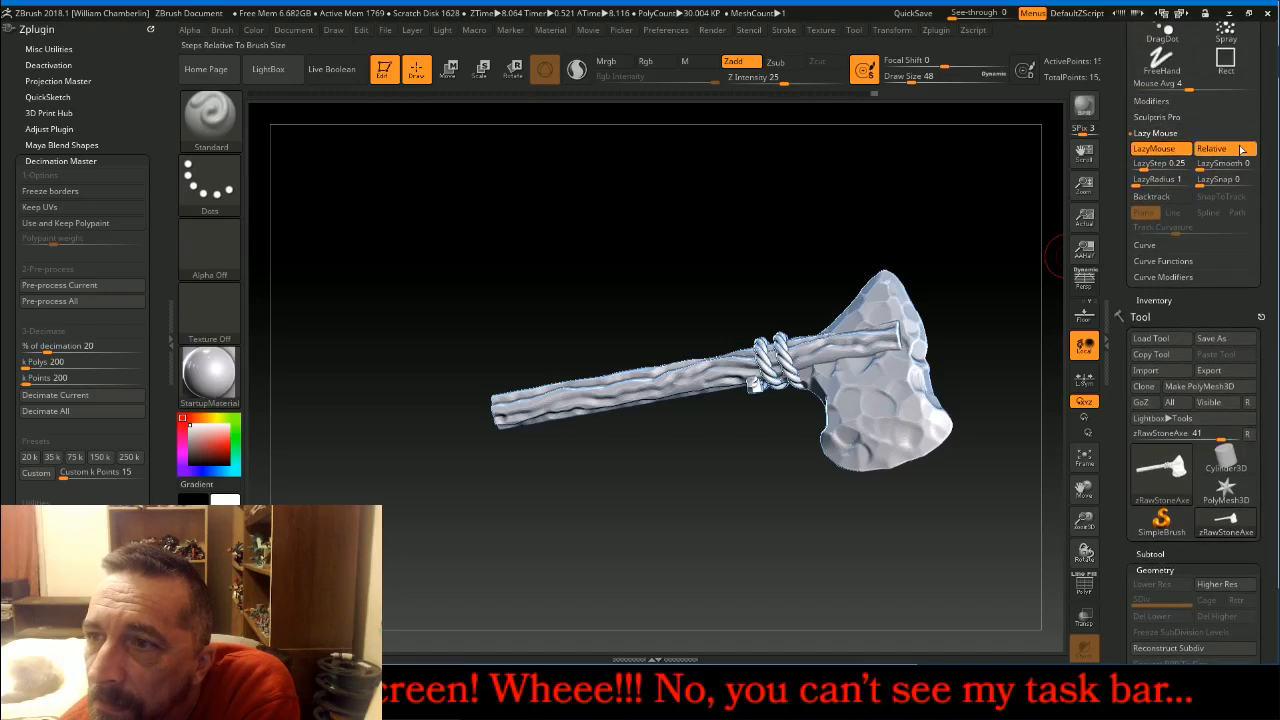
{"action": "left_click", "coordinate": [1210, 370]}
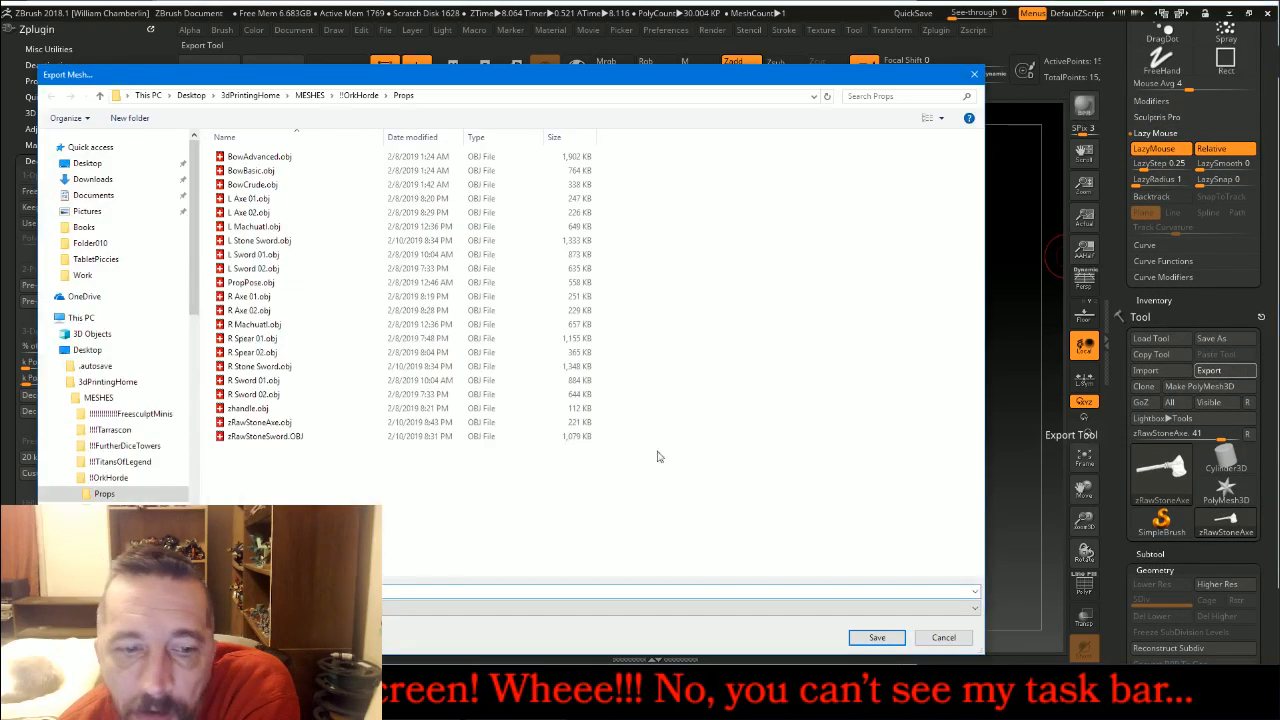
{"action": "left_click", "coordinate": [870, 638]}
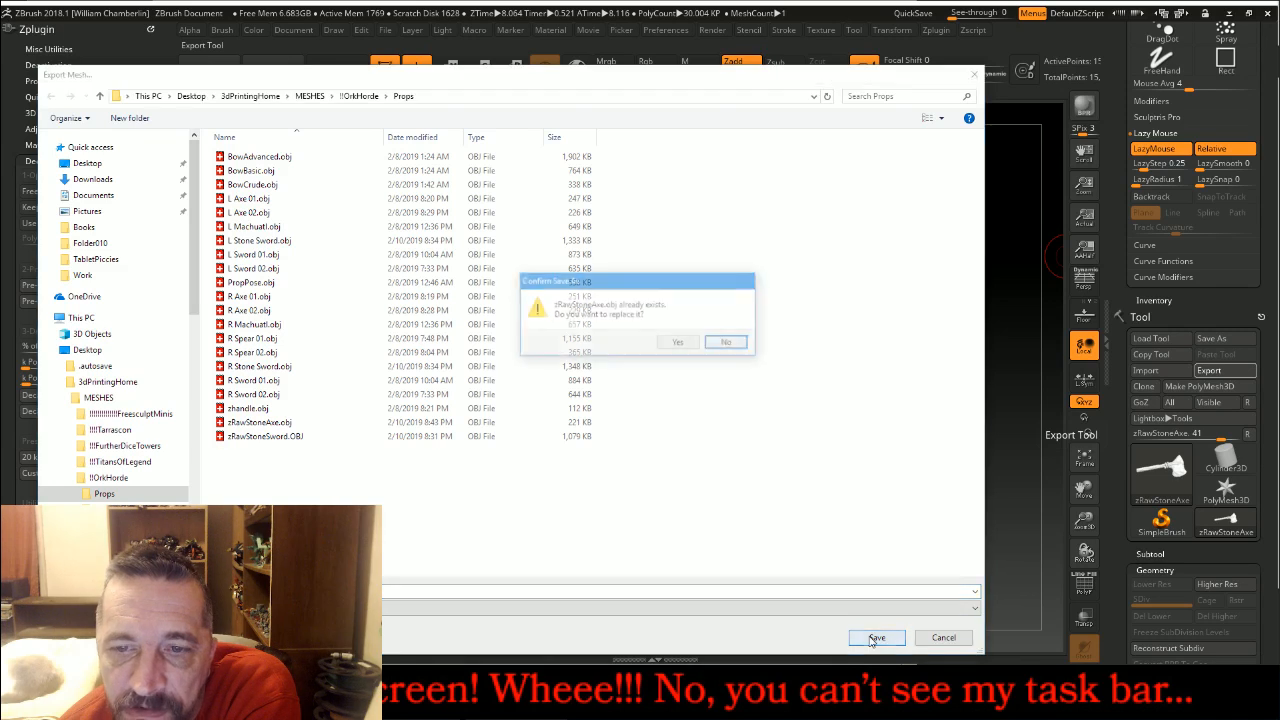
{"action": "left_click", "coordinate": [679, 343]}
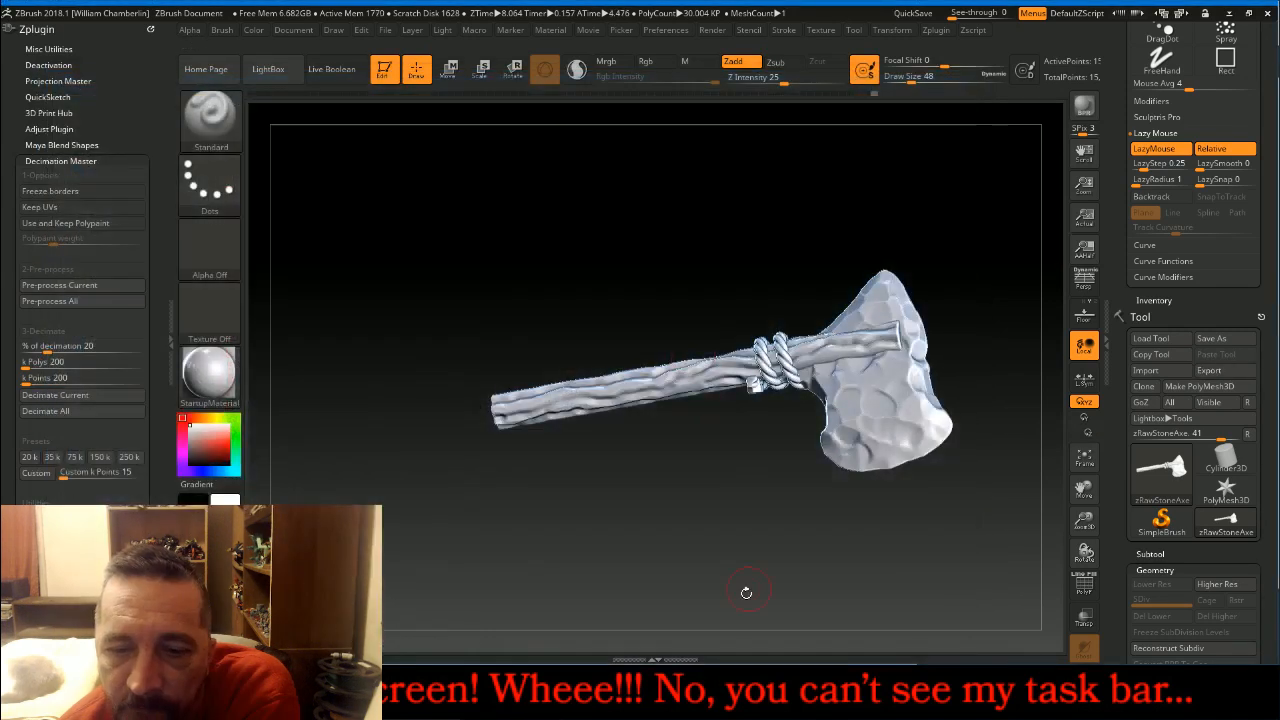
- Switch to 3ds Max and import zRawStoneAxe.OBJ into the orc scene as a single editable poly mesh
{"action": "left_click", "coordinate": [655, 692]}
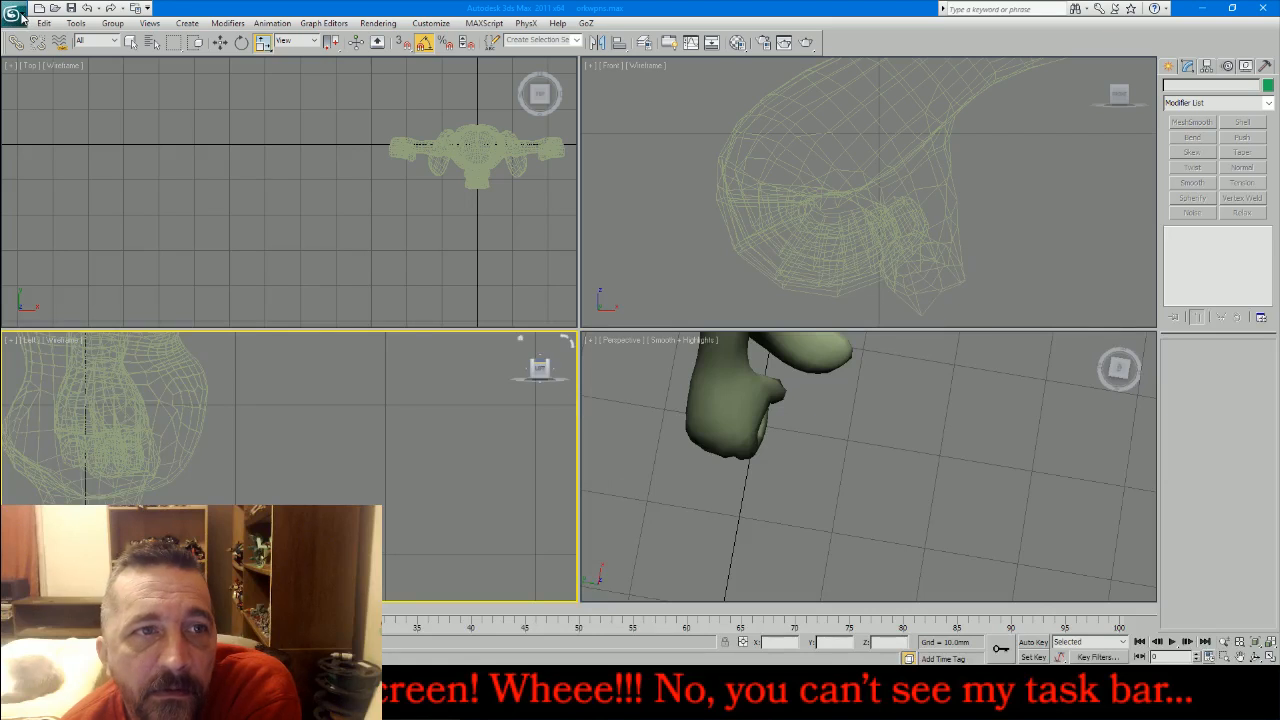
{"action": "key", "text": "ctrl+shift+z"}
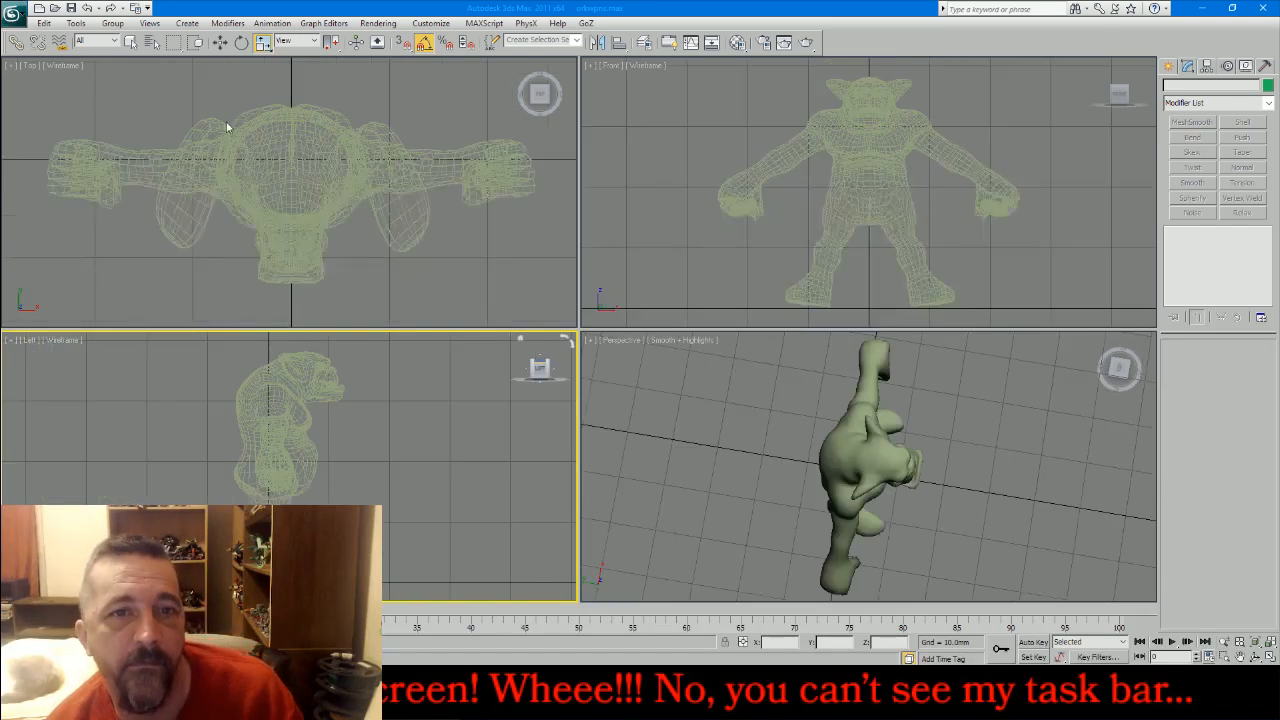
{"action": "left_click", "coordinate": [14, 14]}
{"action": "left_click", "coordinate": [27, 193]}
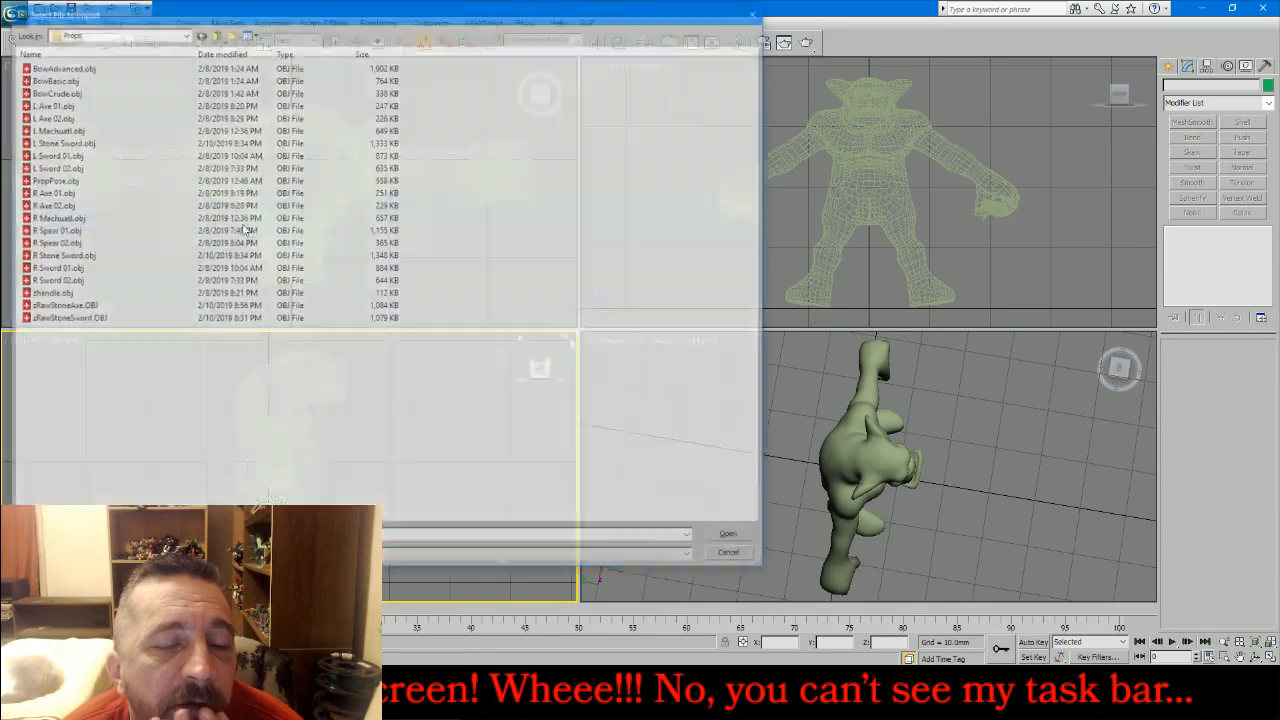
{"action": "left_click", "coordinate": [87, 310]}
{"action": "double_click", "coordinate": [87, 310]}
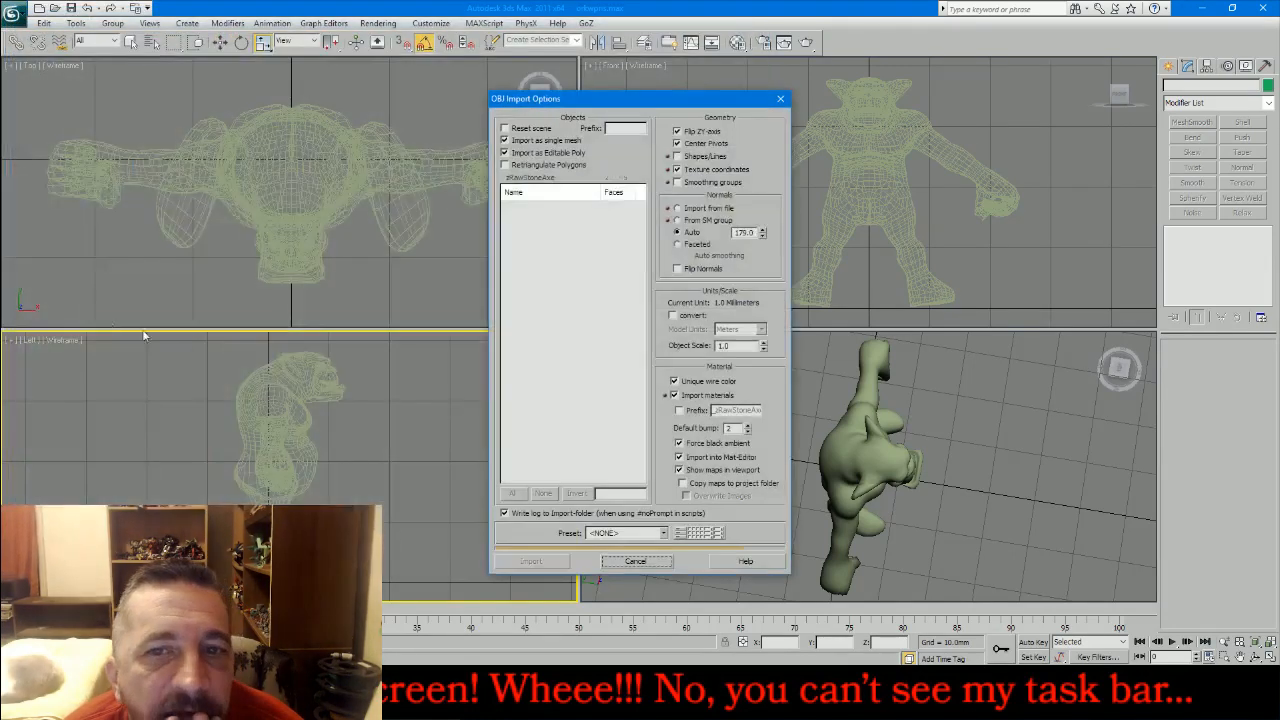
{"action": "left_click", "coordinate": [531, 562]}
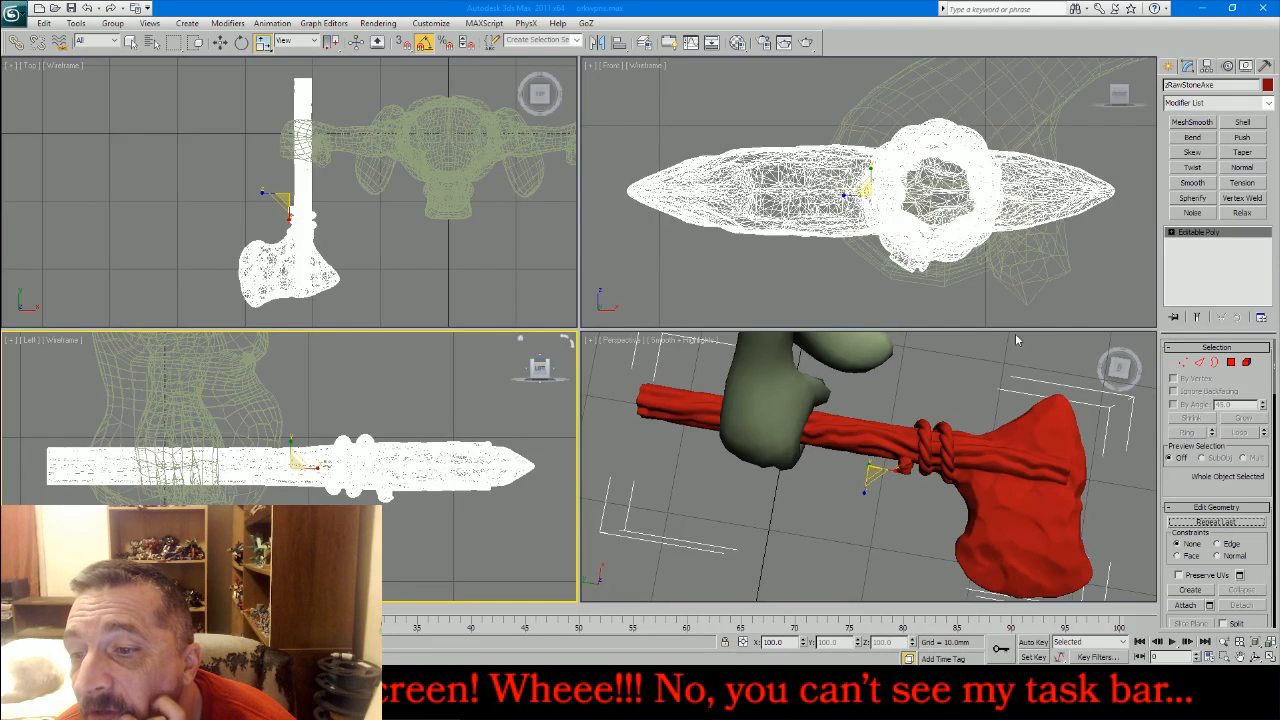
- Move only the axe's pivot to X -21.5 mm and Z 18 mm, centering it in the handle
{"action": "left_click", "coordinate": [1207, 66]}
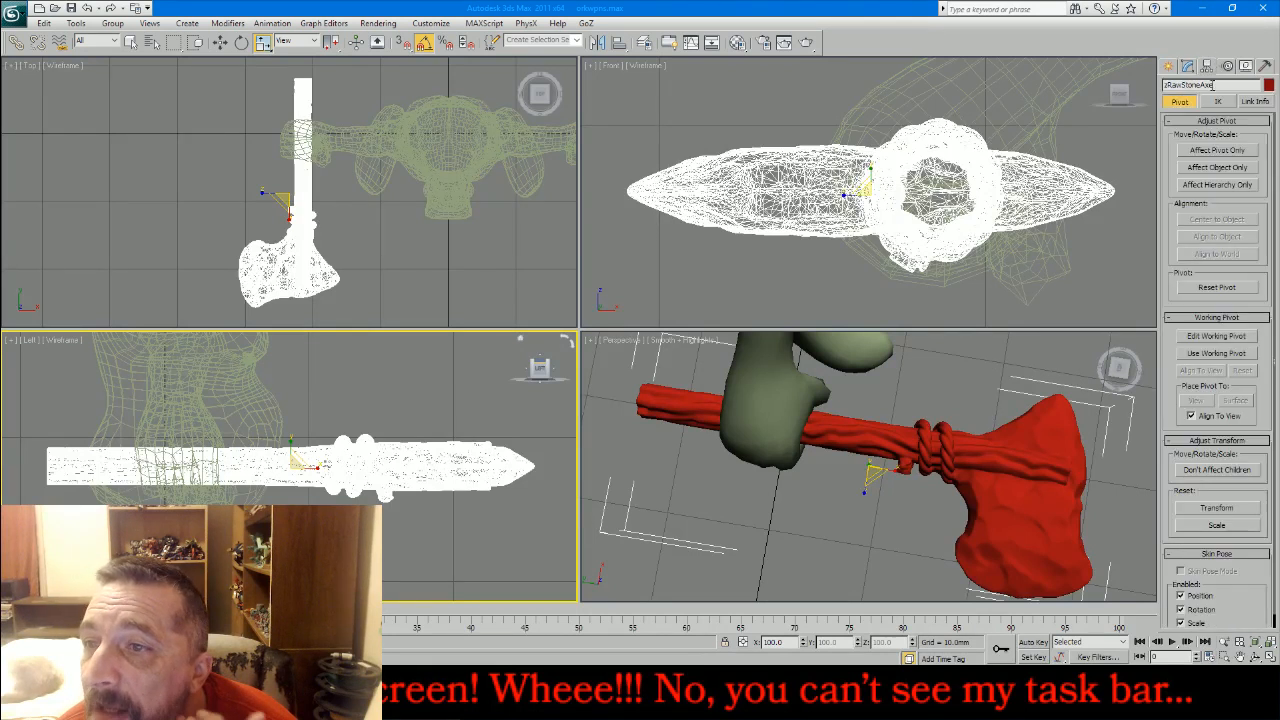
{"action": "left_click", "coordinate": [1211, 150]}
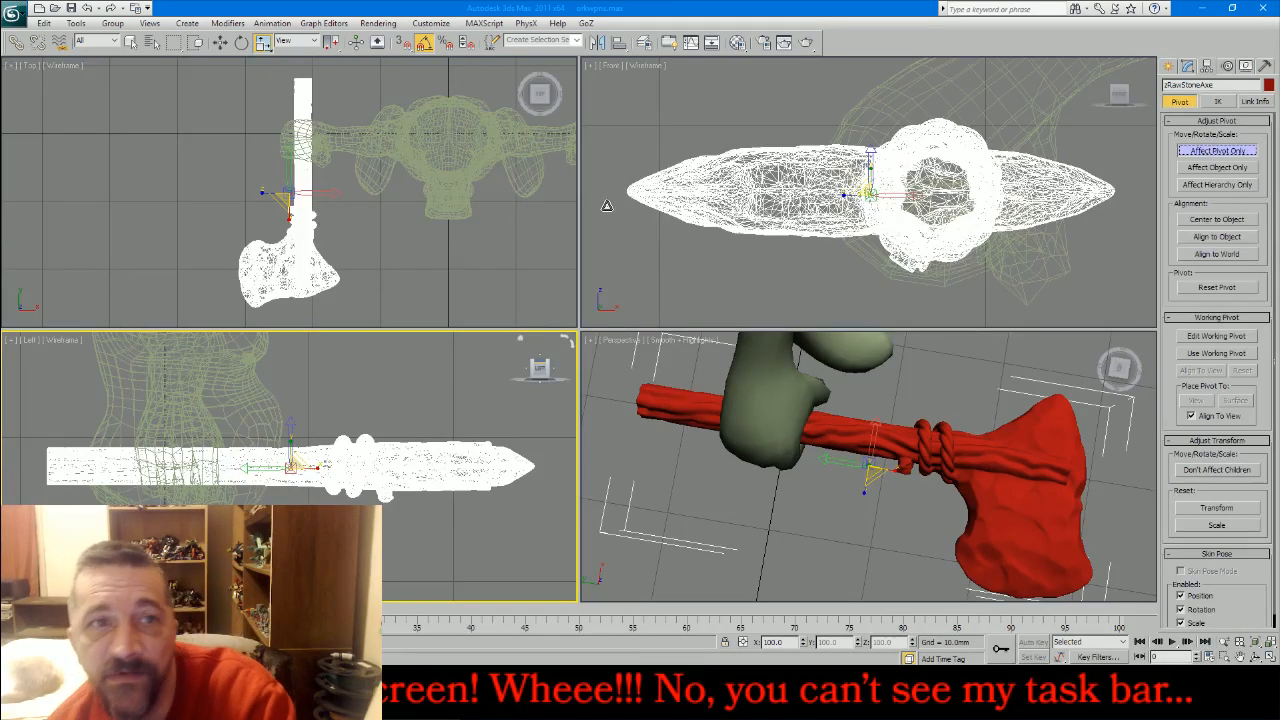
{"action": "left_click", "coordinate": [220, 44]}
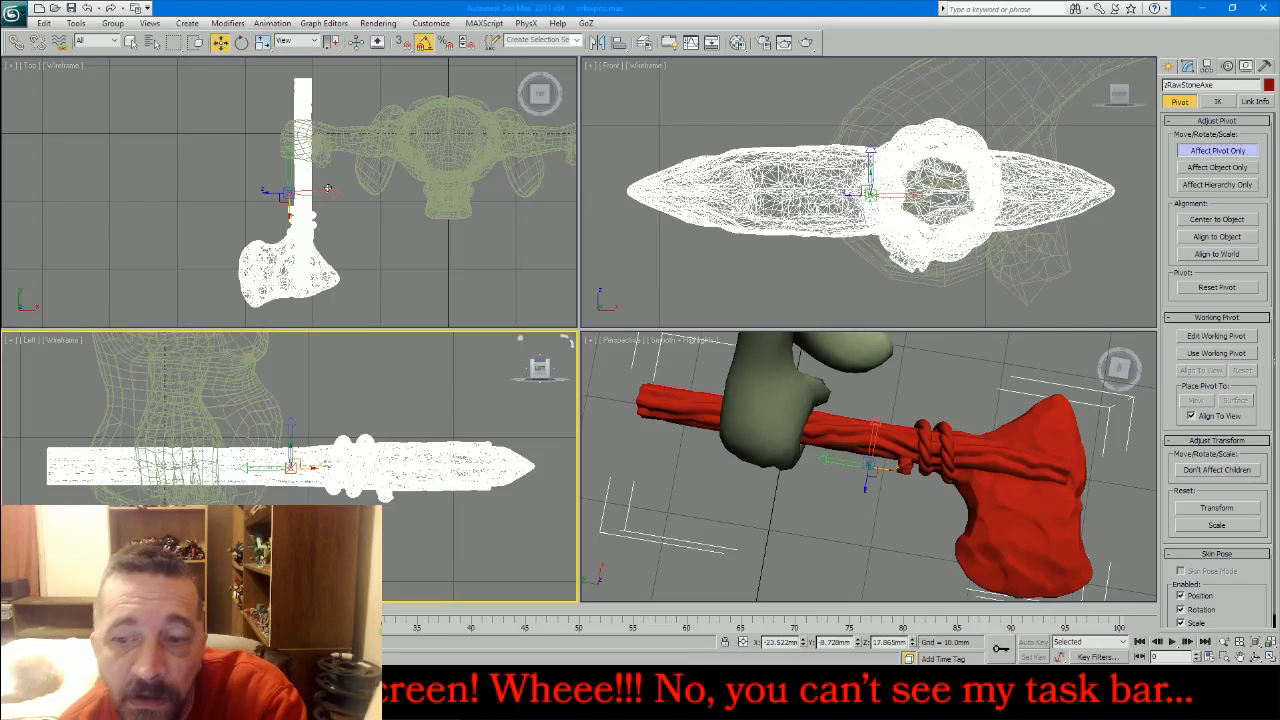
{"action": "double_click", "coordinate": [890, 642]}
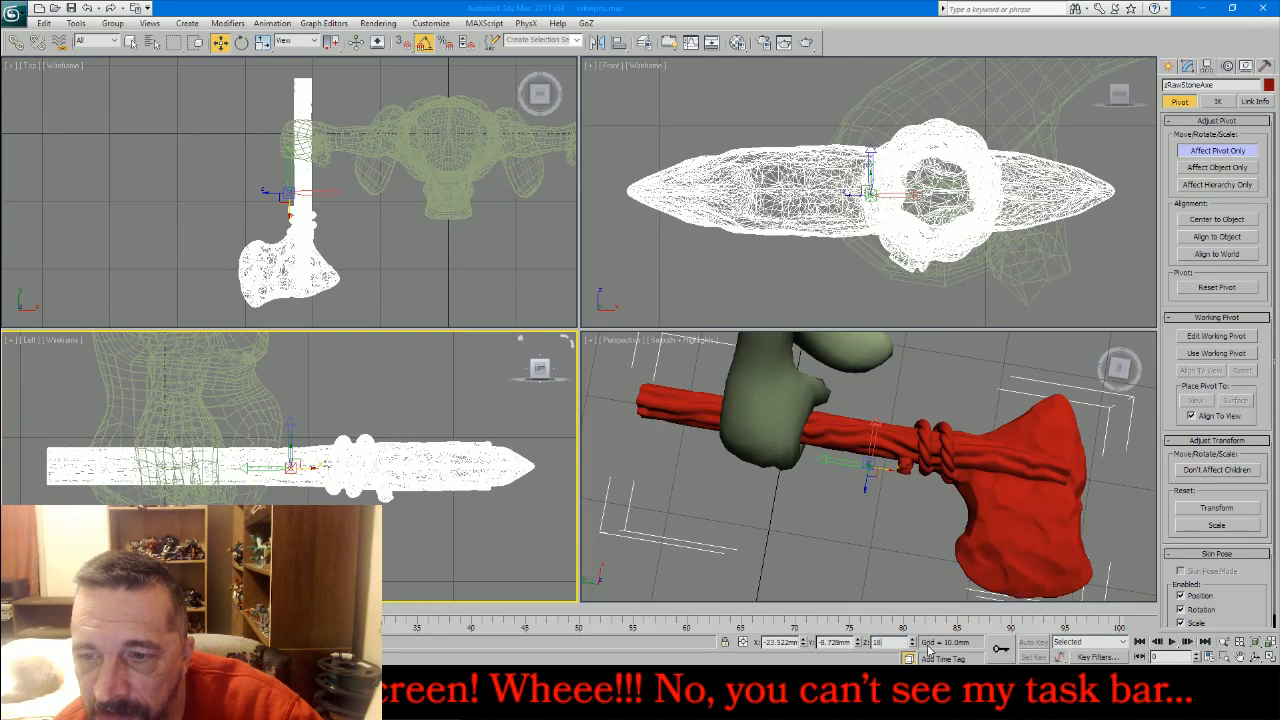
{"action": "key", "text": "Return"}
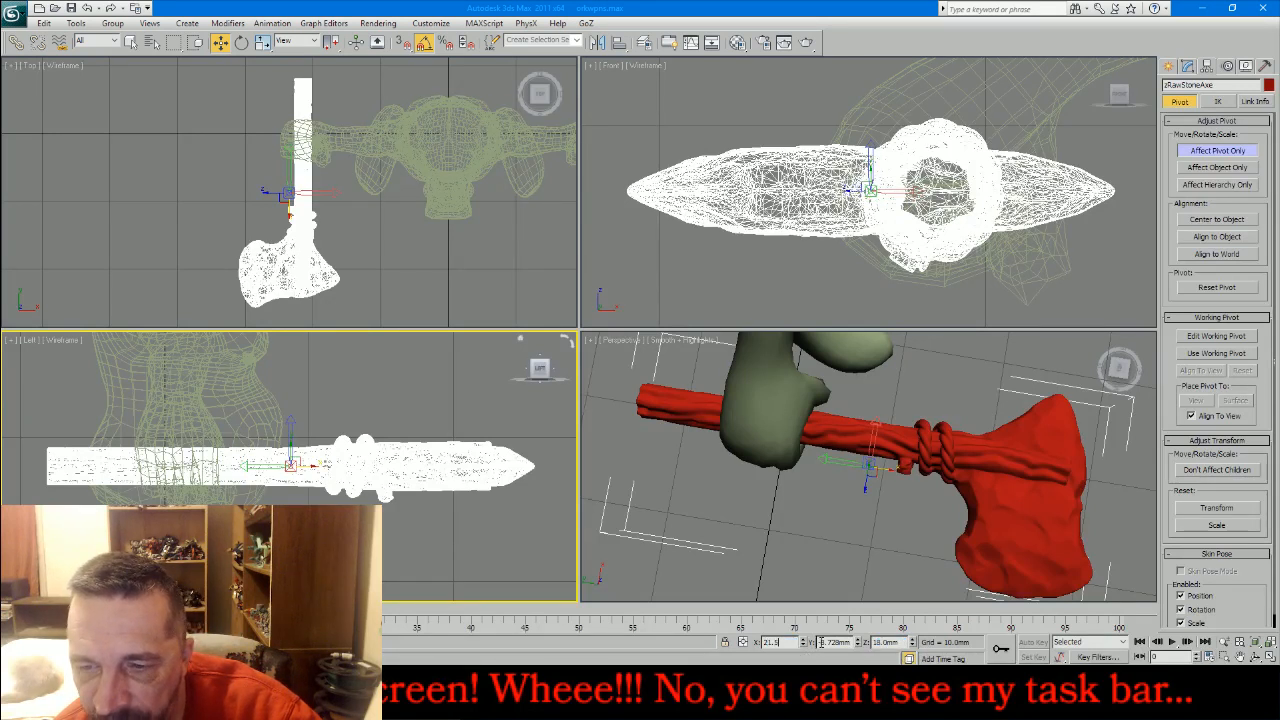
{"action": "type", "text": "21.5"}
{"action": "key", "text": "Return"}
{"action": "left_click", "coordinate": [1216, 151]}
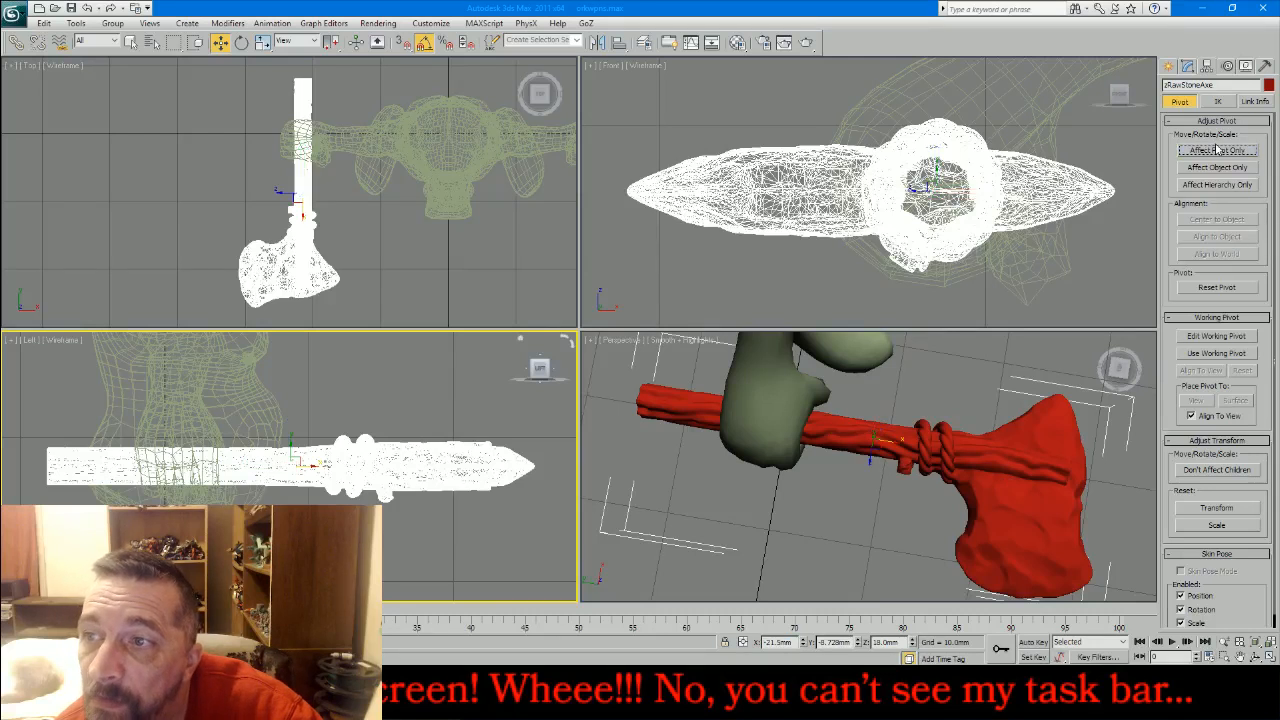
- Rotate the axe -35 degrees about Y in the front view to angle its blade in the orc's hand
{"action": "left_click", "coordinate": [241, 42]}
{"action": "scroll", "coordinate": [802, 266], "scroll_direction": "down", "scroll_amount": 6}
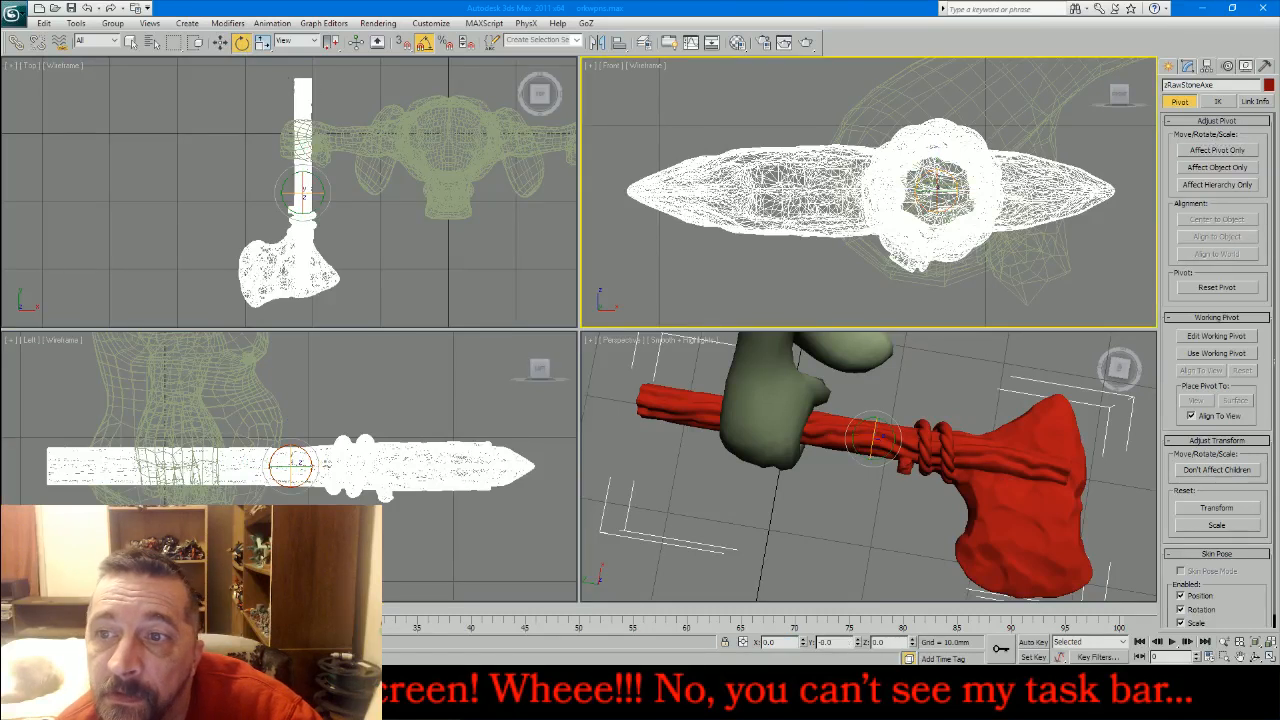
{"action": "left_click_drag", "start_coordinate": [815, 236], "coordinate": [794, 260]}
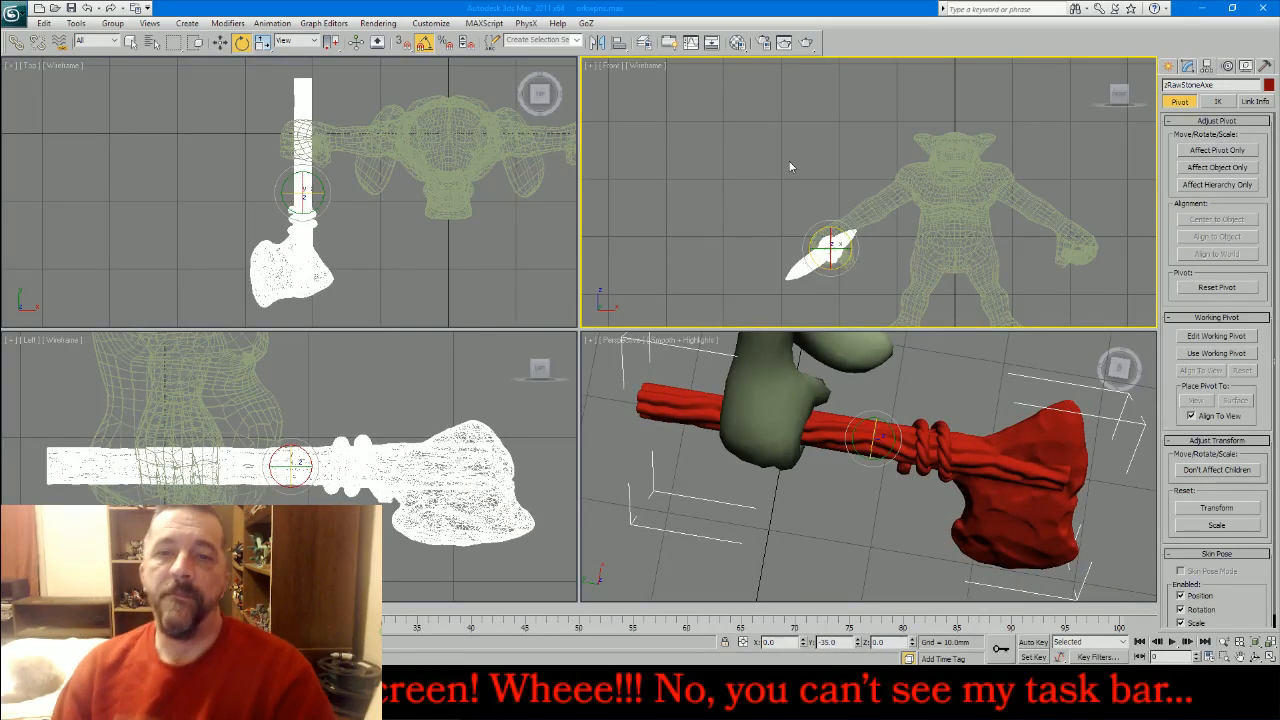
- Move only the axe's pivot to X 0 mm, on the orc's centerline
{"action": "left_click", "coordinate": [1216, 150]}
{"action": "left_click", "coordinate": [220, 42]}
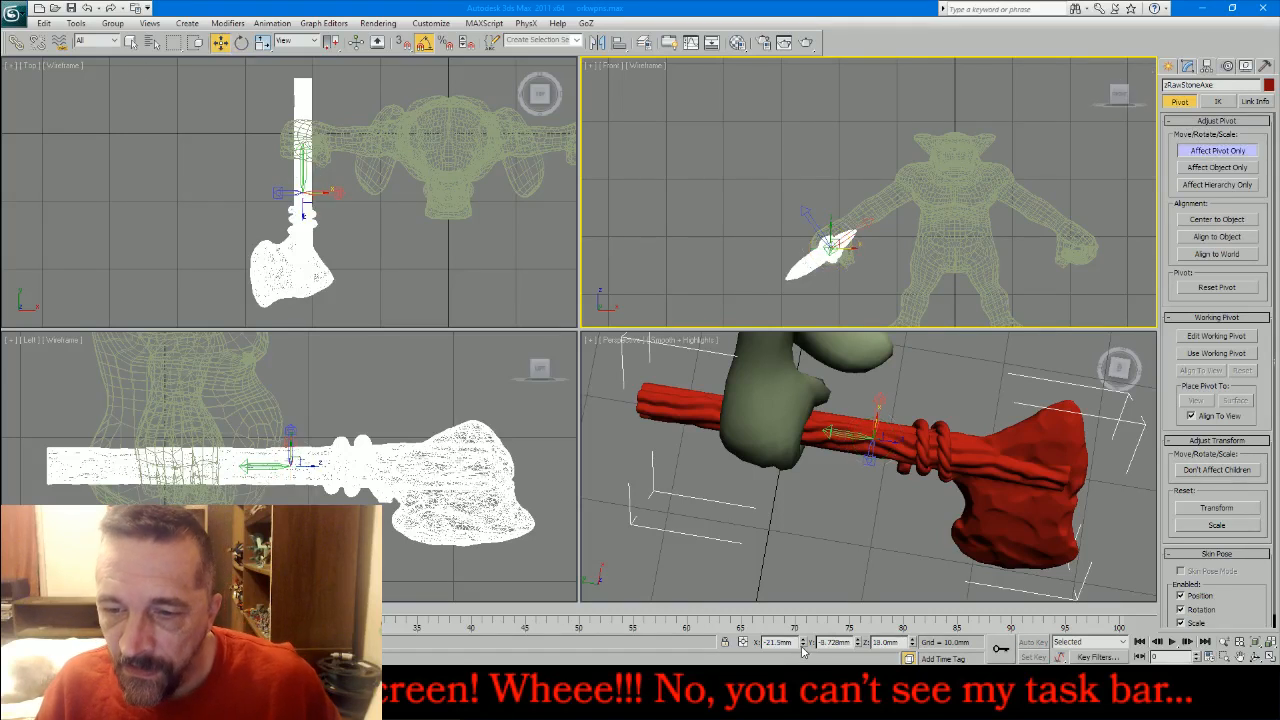
{"action": "type", "text": "0"}
{"action": "key", "text": "Return"}
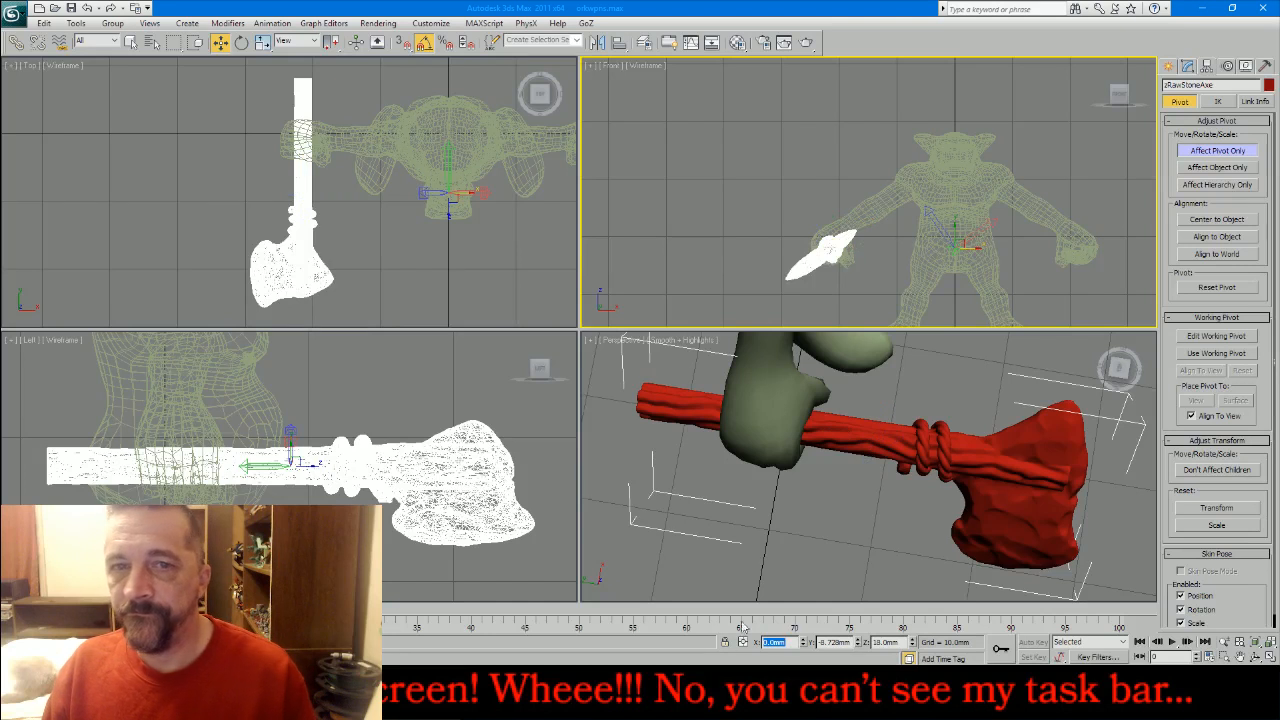
- Mirror a copy of the axe across the orc's centerline into the opposite hand
{"action": "middle_click_drag", "start_coordinate": [472, 245], "coordinate": [326, 252]}
{"action": "left_click", "coordinate": [806, 497]}
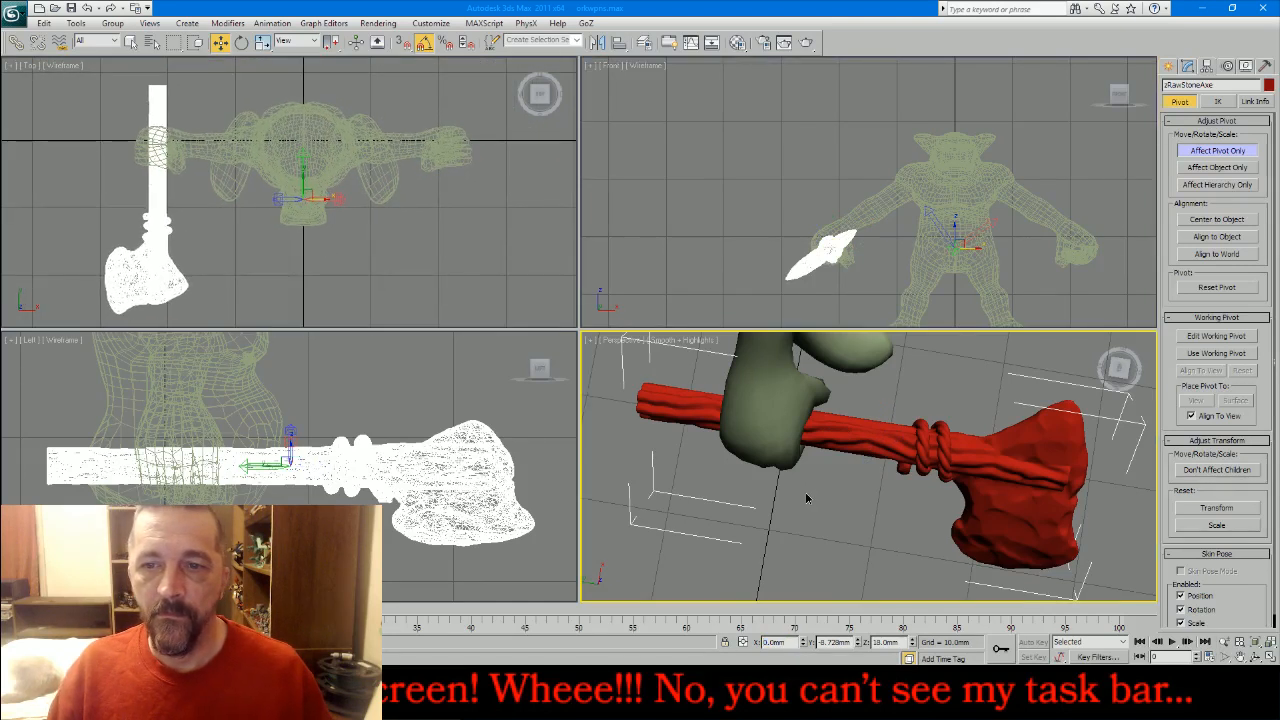
{"action": "scroll", "coordinate": [751, 548], "scroll_direction": "down", "scroll_amount": 4}
{"action": "scroll", "coordinate": [750, 548], "scroll_direction": "down", "scroll_amount": 2}
{"action": "middle_click_drag", "start_coordinate": [912, 418], "coordinate": [898, 477]}
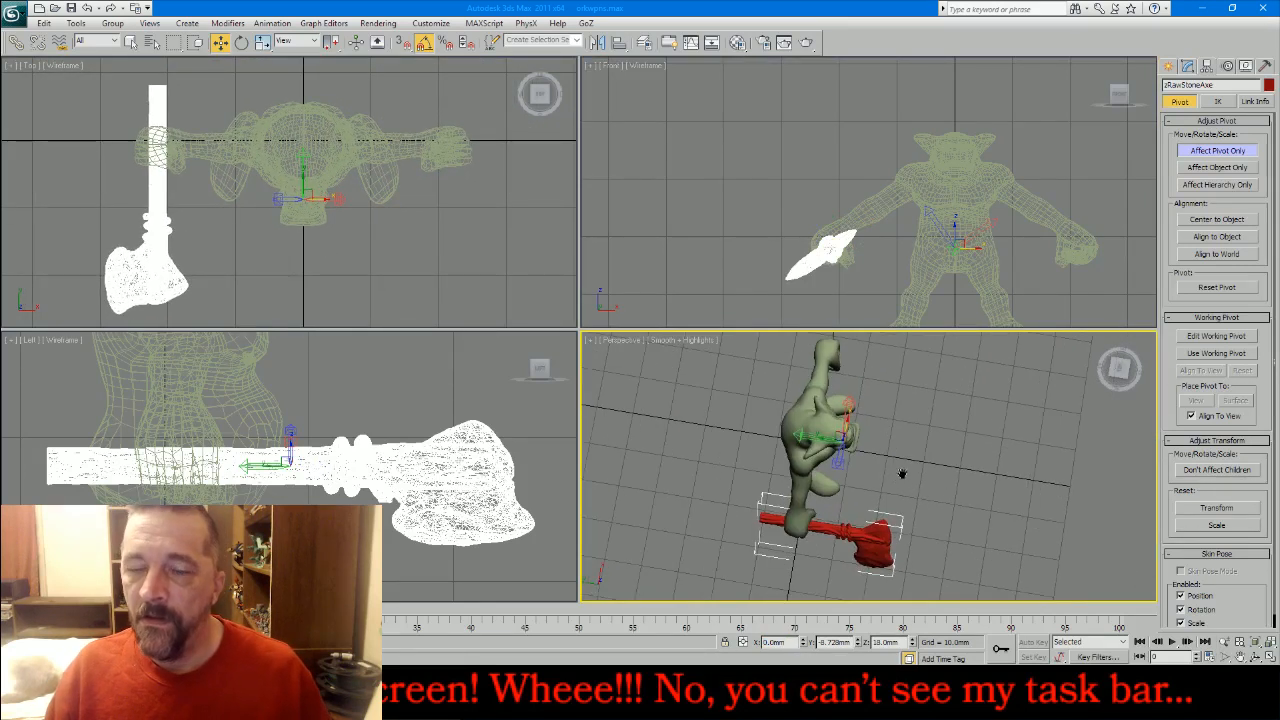
{"action": "right_click", "coordinate": [762, 129]}
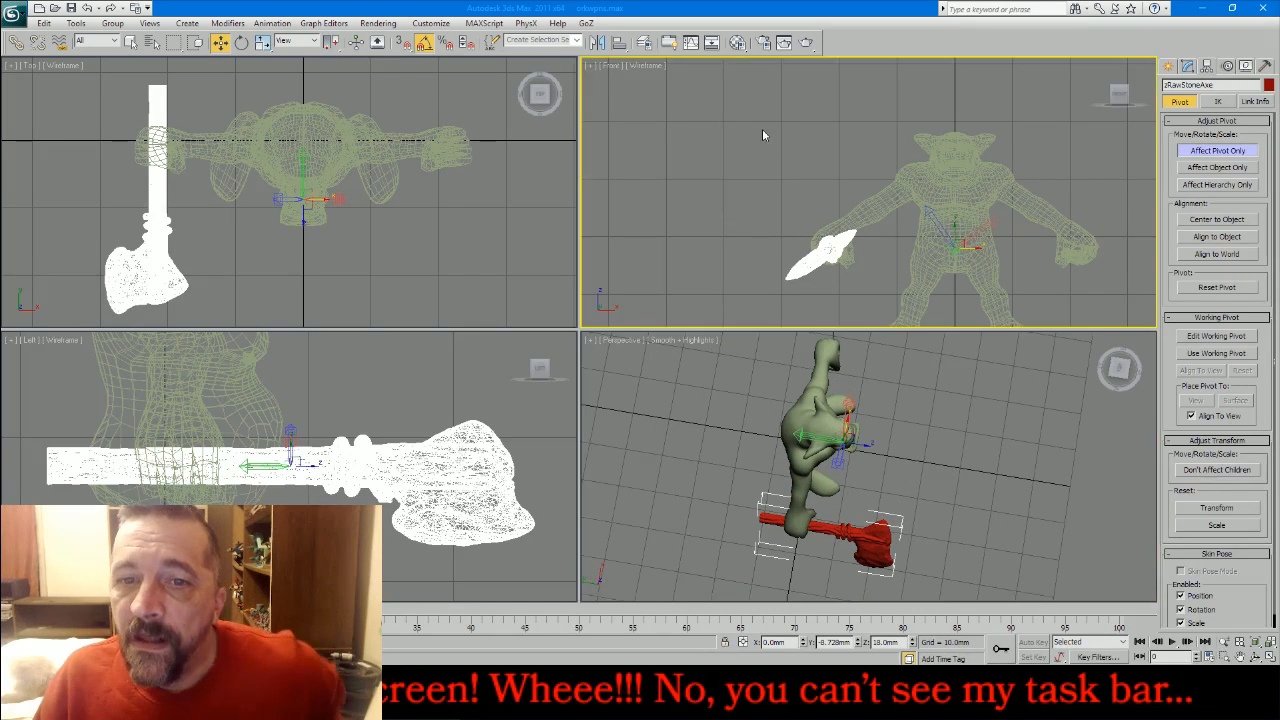
{"action": "left_click", "coordinate": [598, 43]}
{"action": "left_click", "coordinate": [609, 432]}
- Reset the mirrored axe's XForm, flip its normals with a Normal modifier, and collapse it to an editable poly
{"action": "left_click", "coordinate": [1262, 66]}
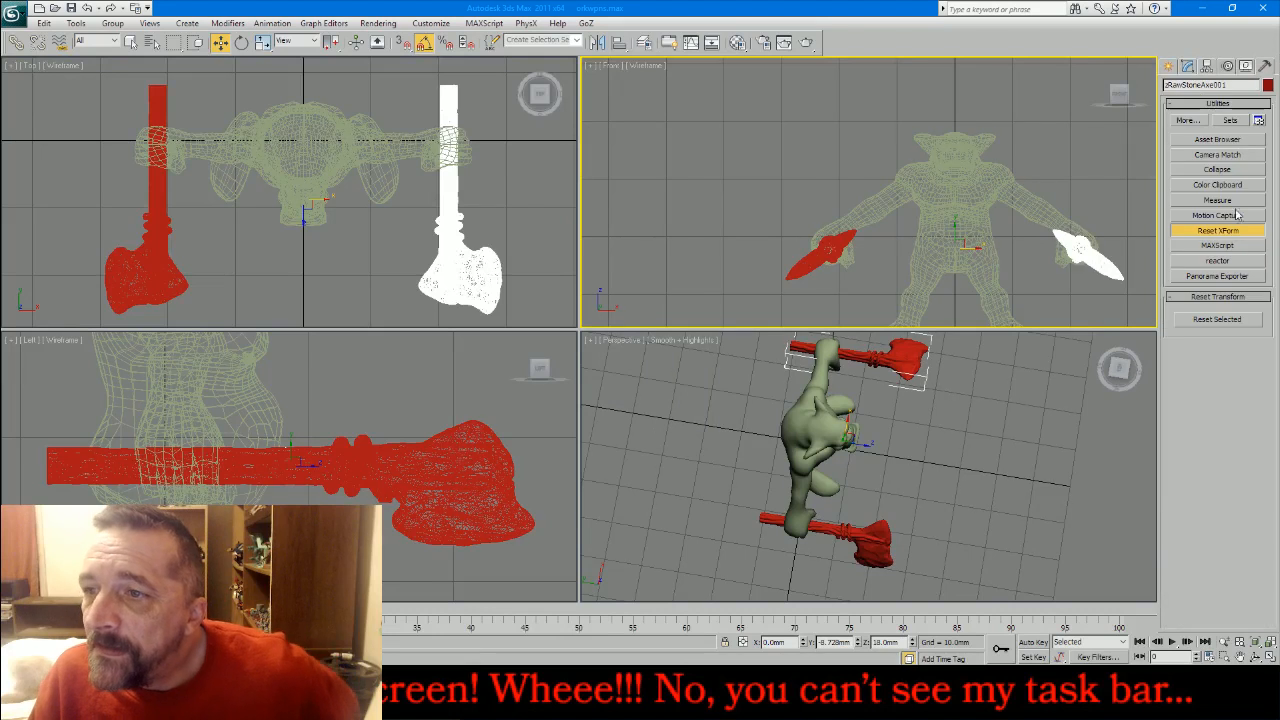
{"action": "left_click", "coordinate": [1217, 319]}
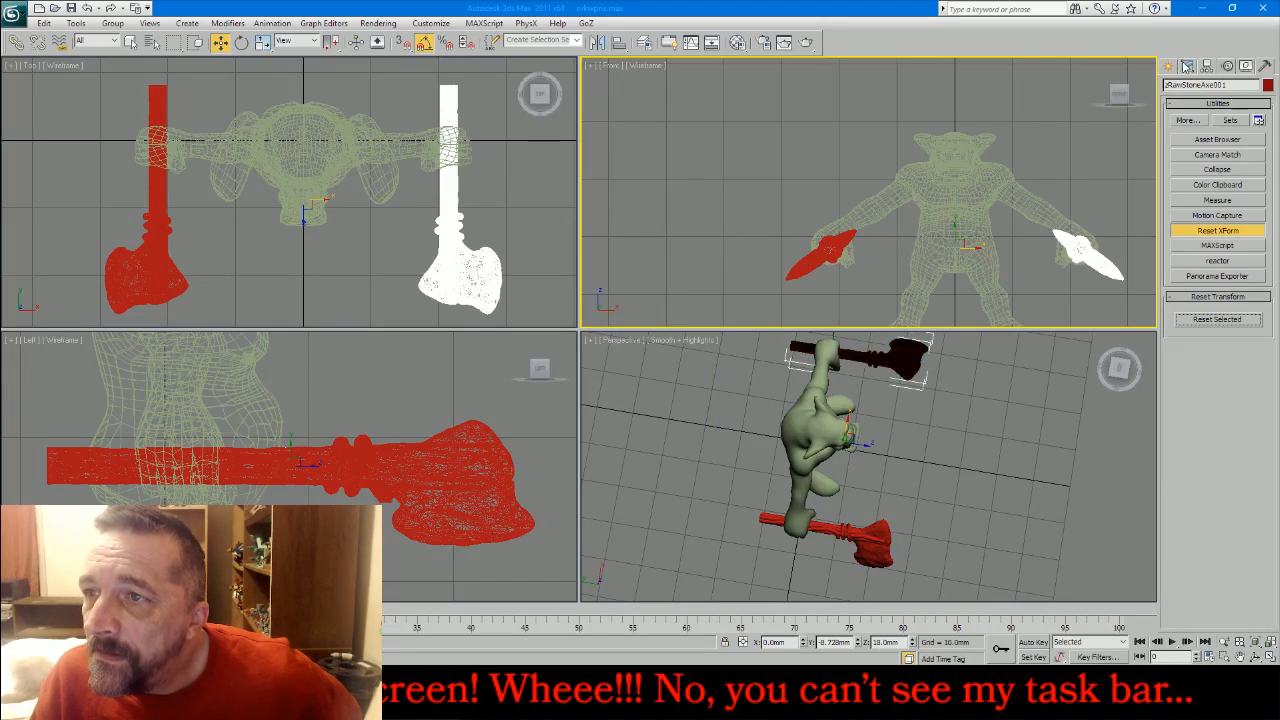
{"action": "left_click", "coordinate": [1187, 66]}
{"action": "left_click", "coordinate": [1242, 167]}
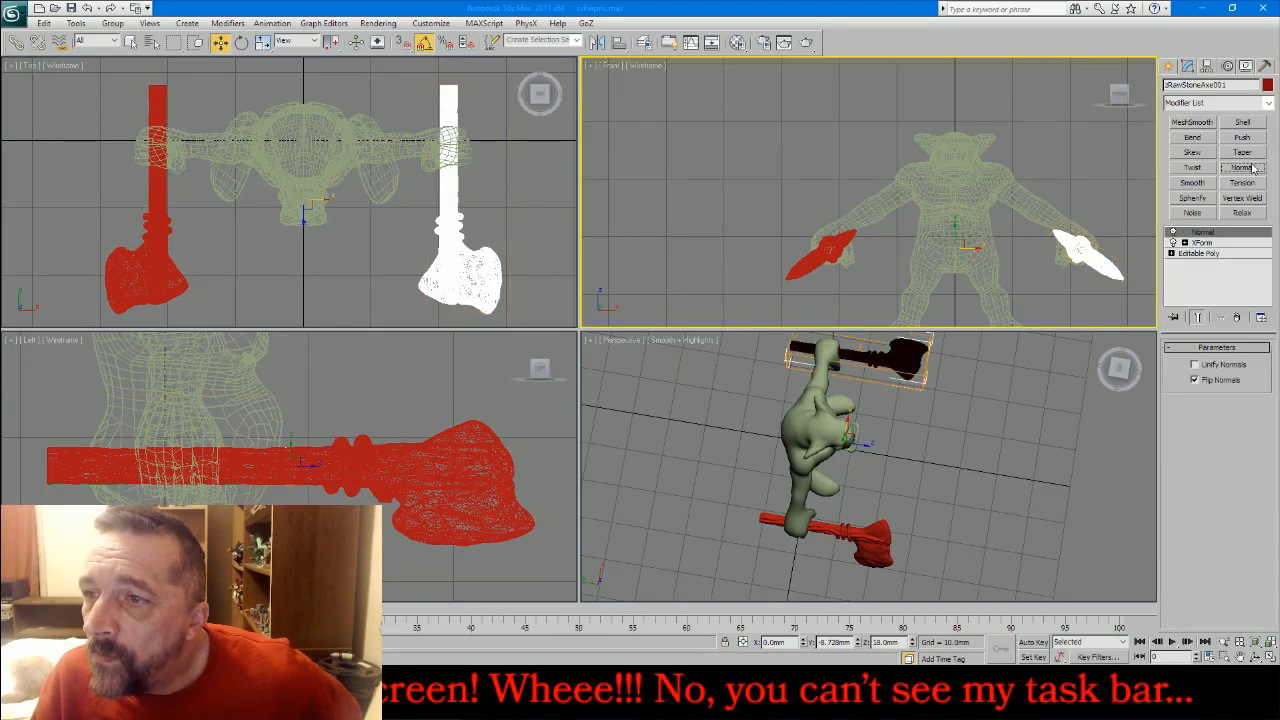
{"action": "right_click", "coordinate": [1242, 243]}
{"action": "left_click", "coordinate": [1220, 378]}
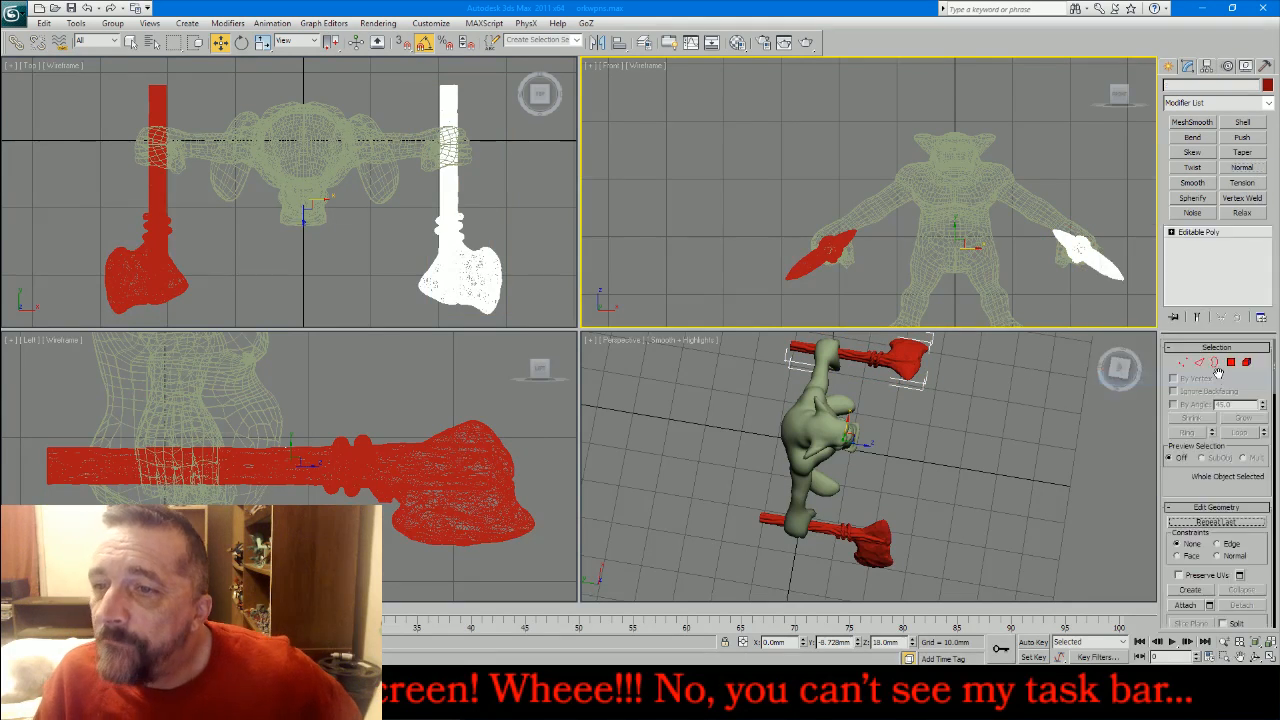
- Export only the selected mirrored axe as L Stone Axe.obj in the Props folder, and delete it from the scene
{"action": "left_click", "coordinate": [22, 24]}
{"action": "mouse_move", "coordinate": [90, 220]}
{"action": "left_click", "coordinate": [168, 133]}
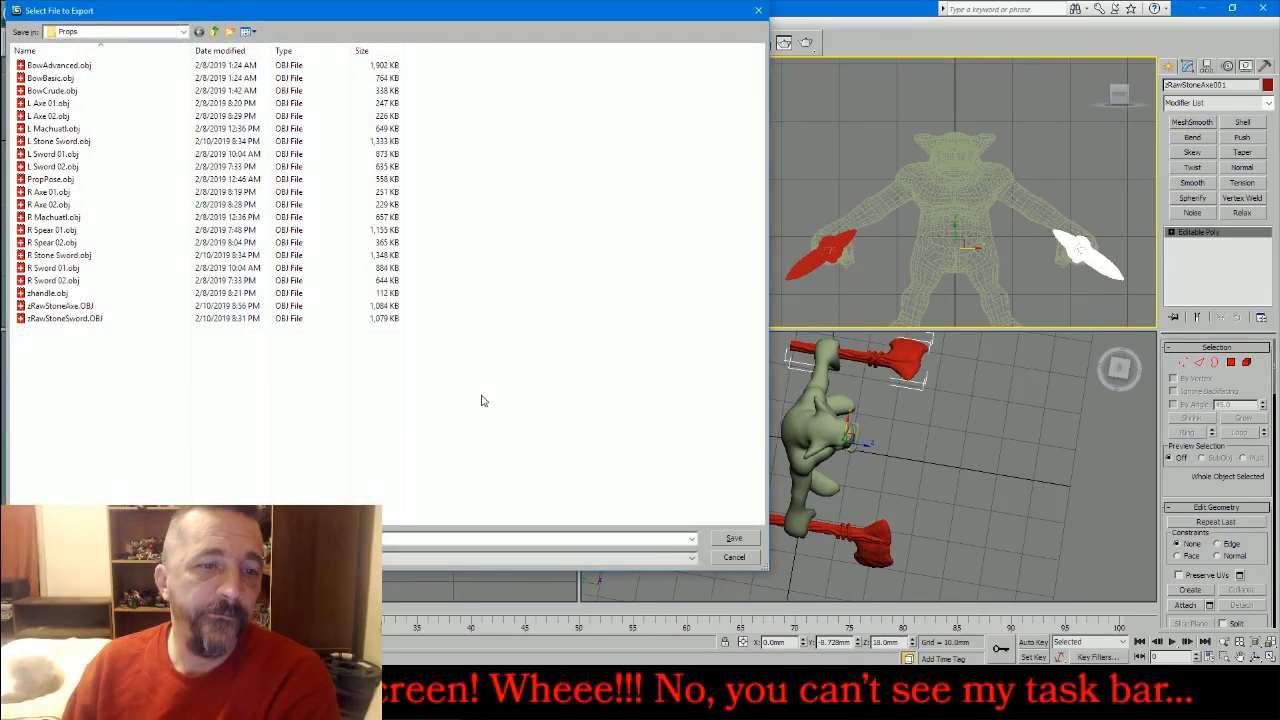
{"action": "type", "text": "L Sto"}
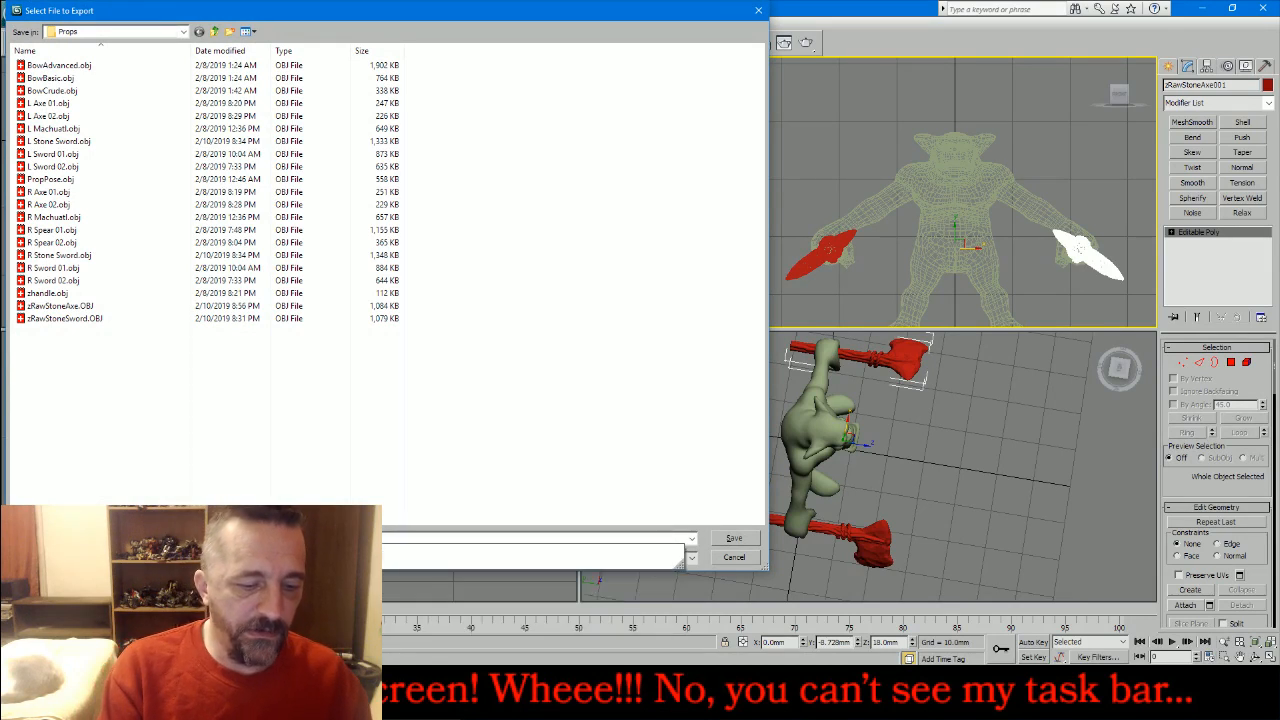
{"action": "type", "text": "A"}
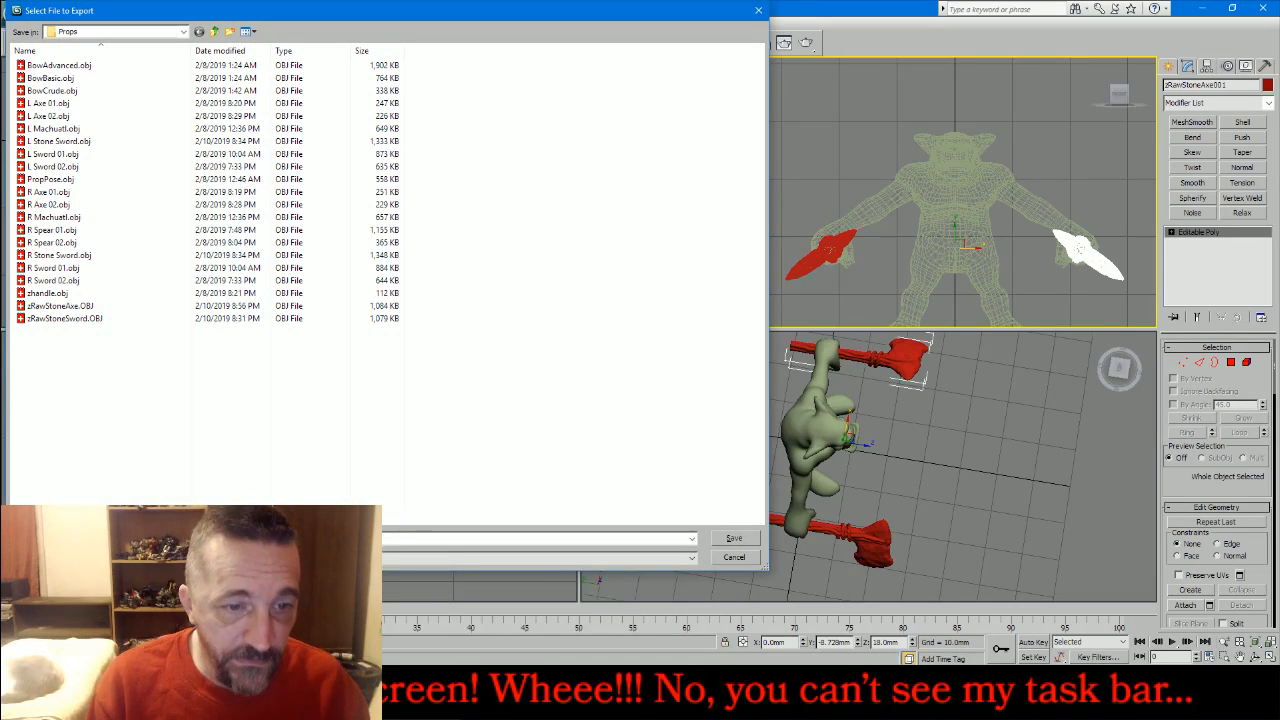
{"action": "key", "text": "Return"}
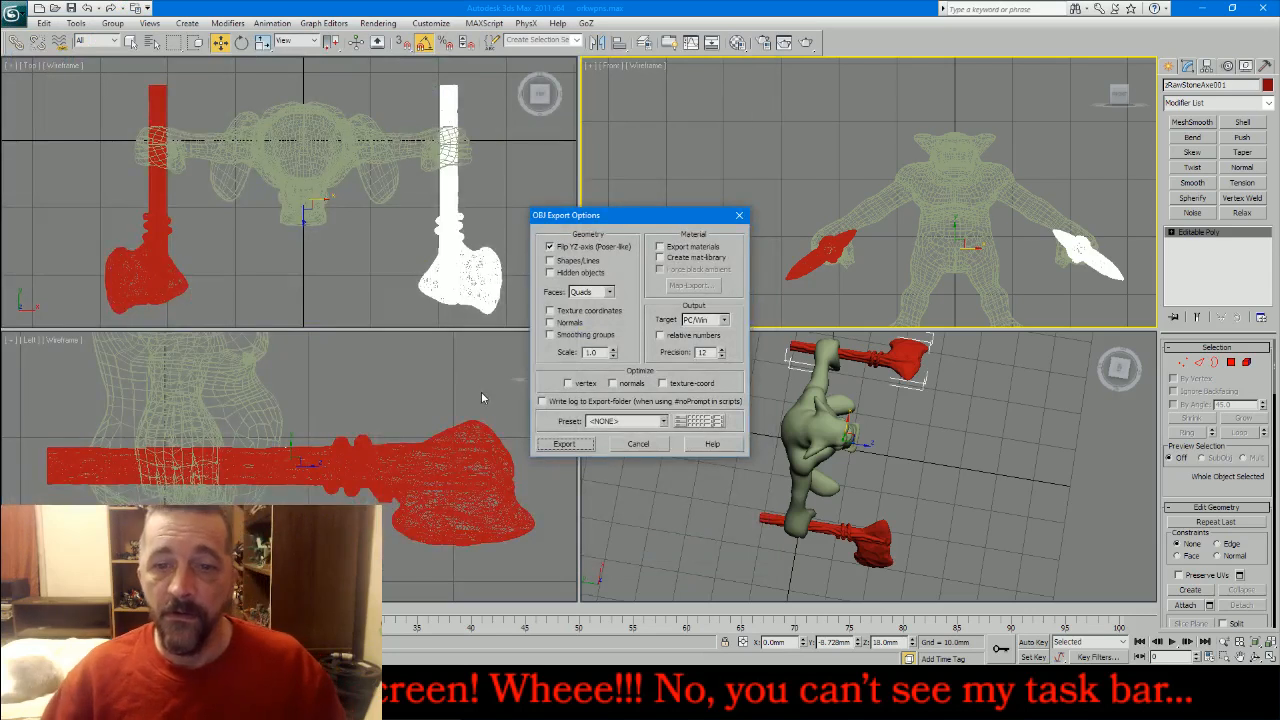
{"action": "left_click", "coordinate": [565, 447]}
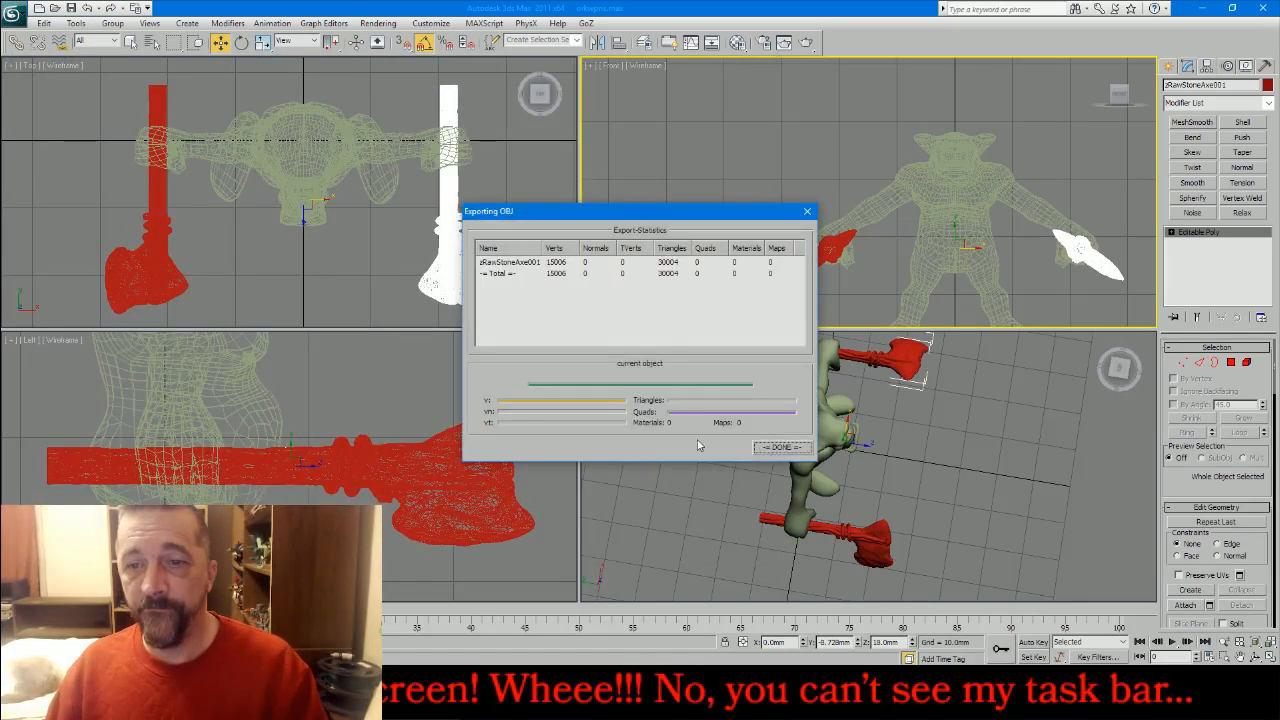
{"action": "left_click", "coordinate": [781, 448]}
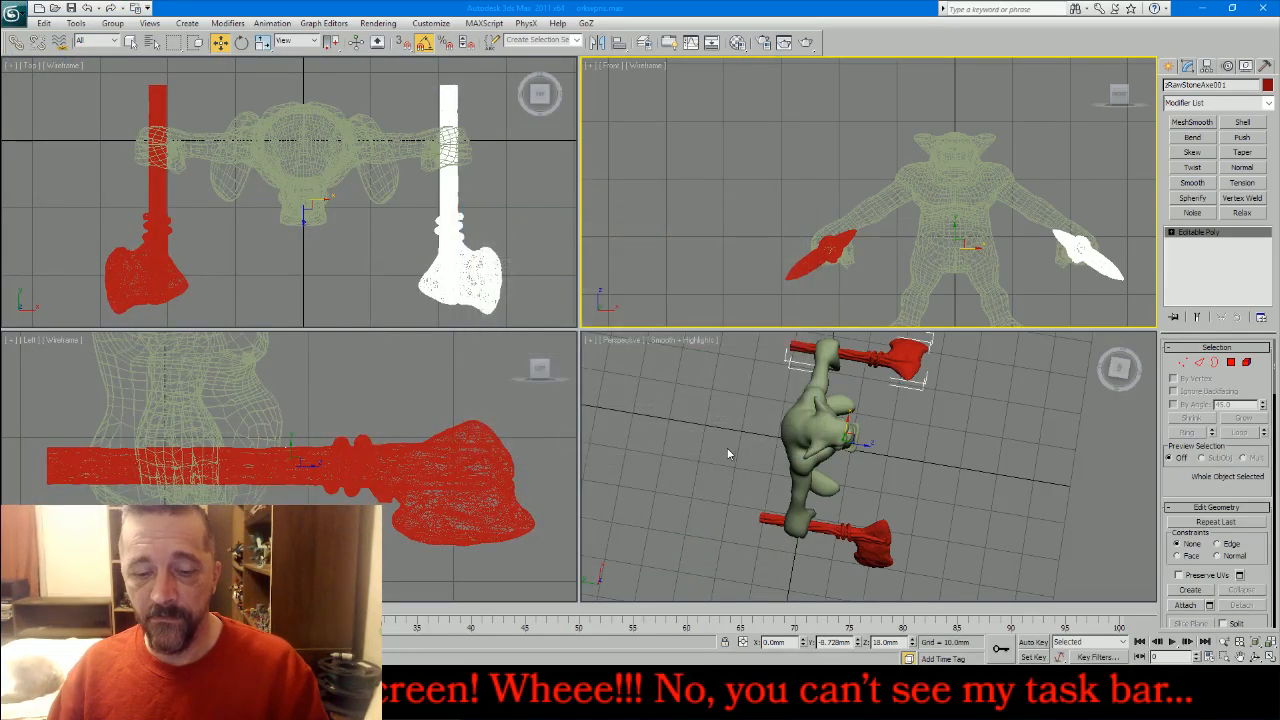
{"action": "key", "text": "Delete"}
- Export only the remaining axe as the opposite hand's OBJ, basing its file name on L Stone Axe.obj, and delete it from the scene
{"action": "left_click", "coordinate": [158, 270]}
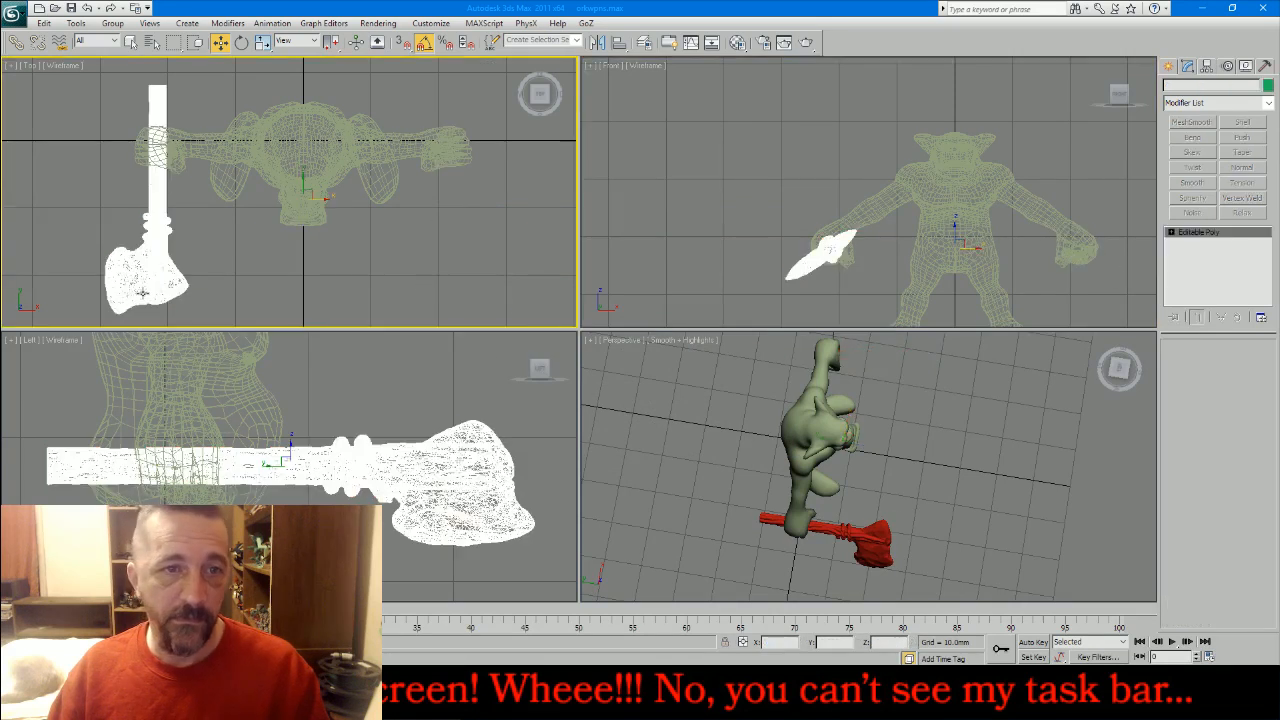
{"action": "left_click", "coordinate": [10, 14]}
{"action": "mouse_move", "coordinate": [46, 220]}
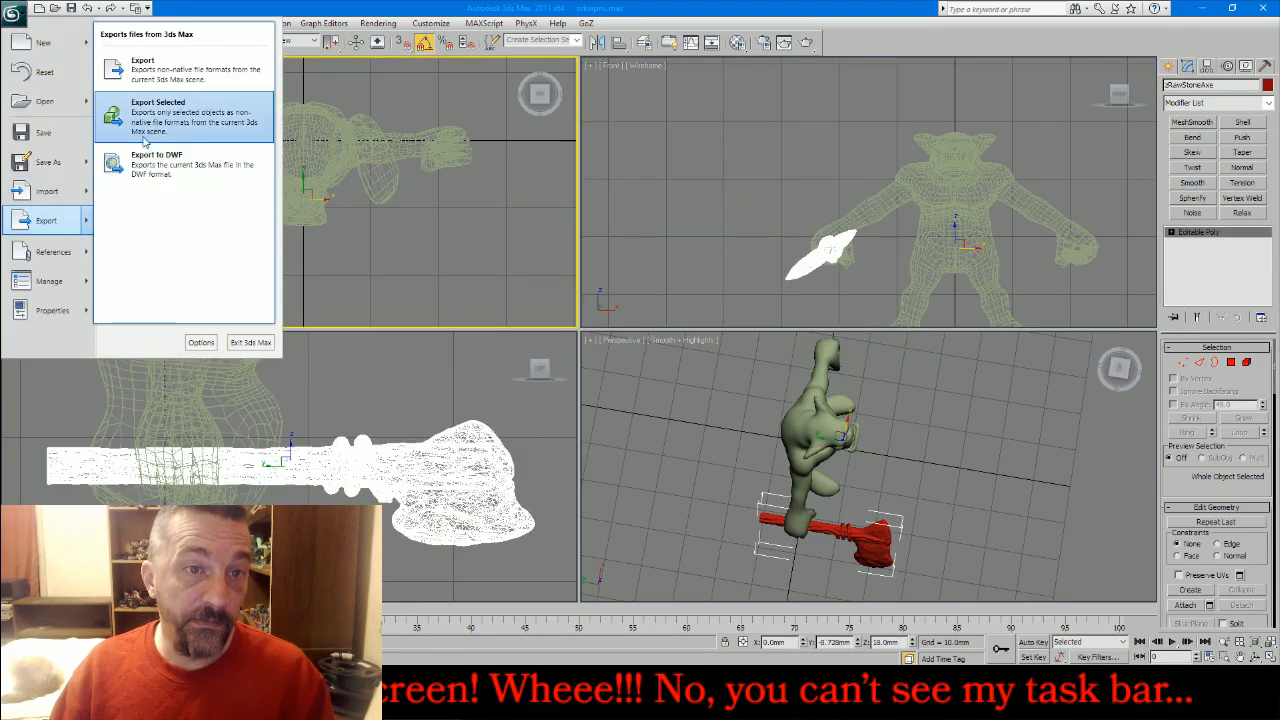
{"action": "left_click", "coordinate": [172, 127]}
{"action": "left_click", "coordinate": [86, 143]}
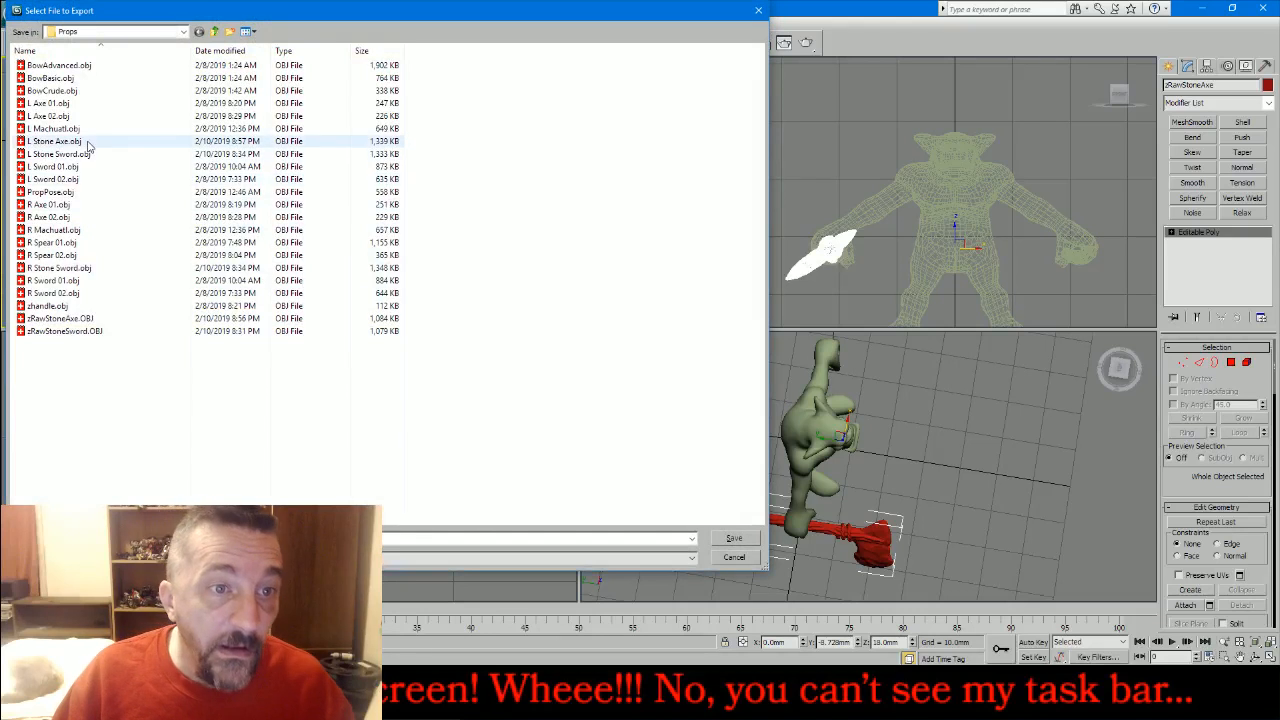
{"action": "left_click", "coordinate": [92, 538]}
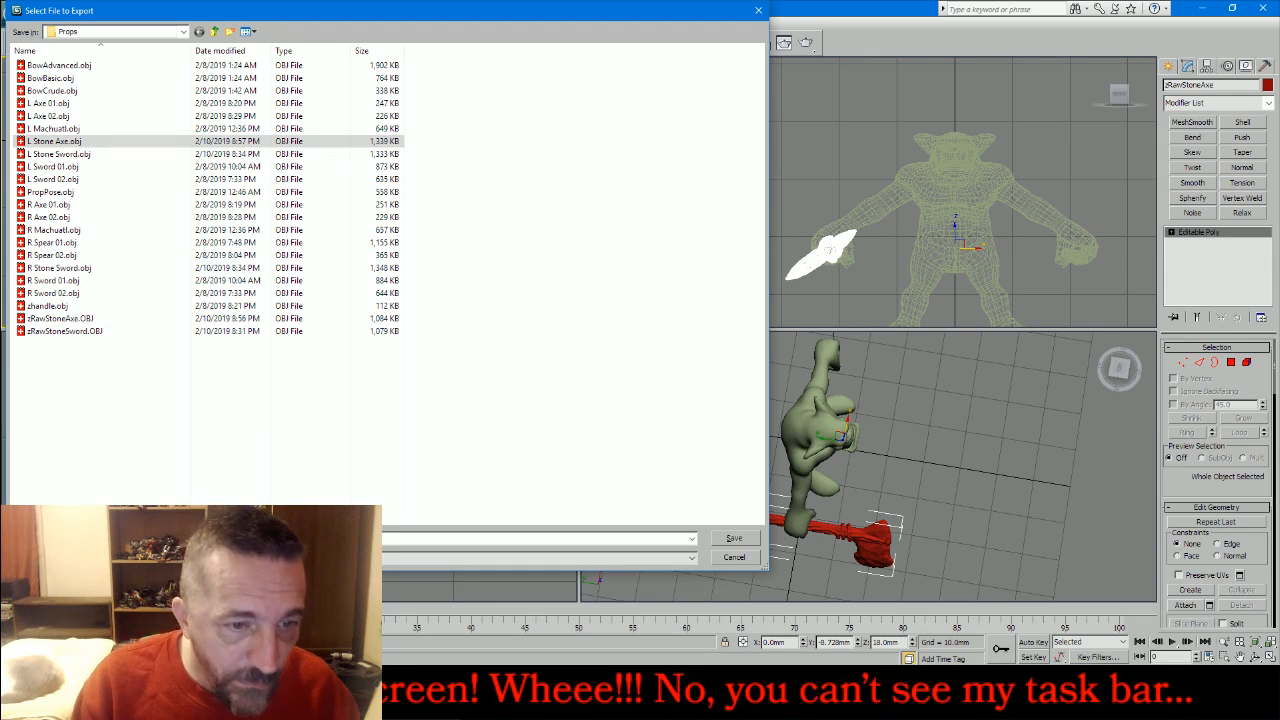
{"action": "key", "text": "Return"}
{"action": "key", "text": "Return"}
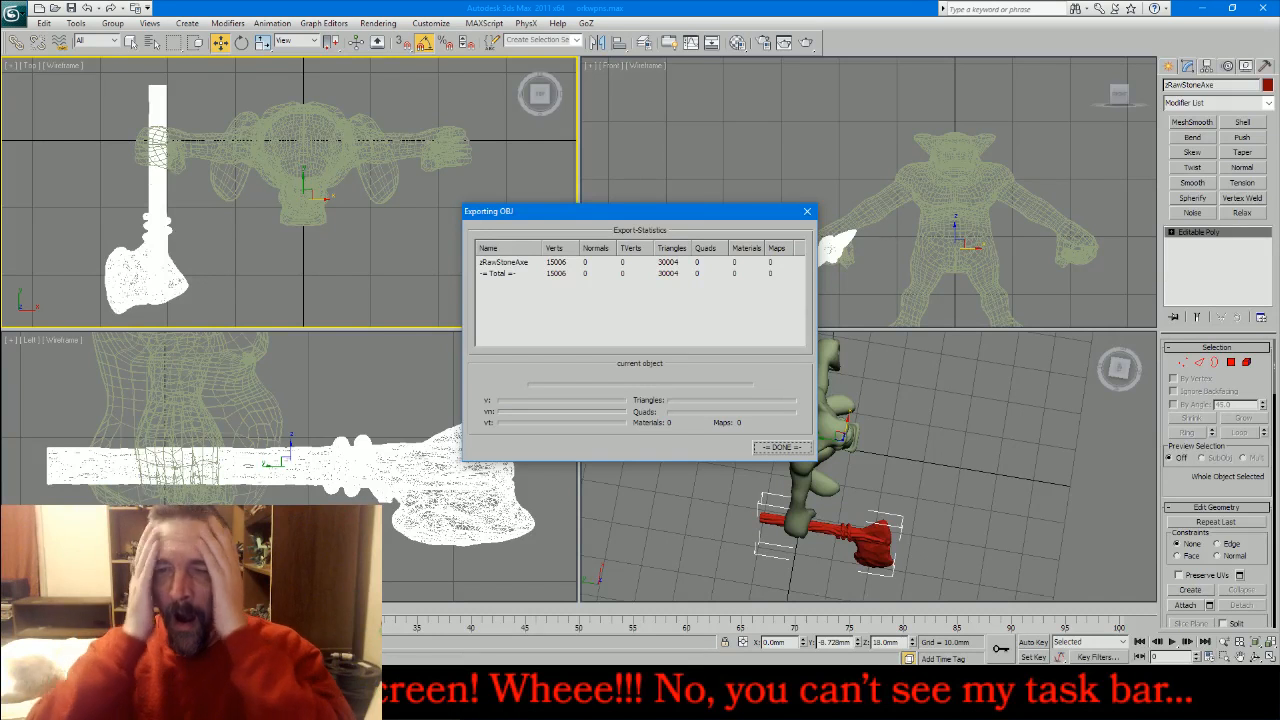
{"action": "left_click", "coordinate": [780, 448]}
{"action": "key", "text": "Delete"}
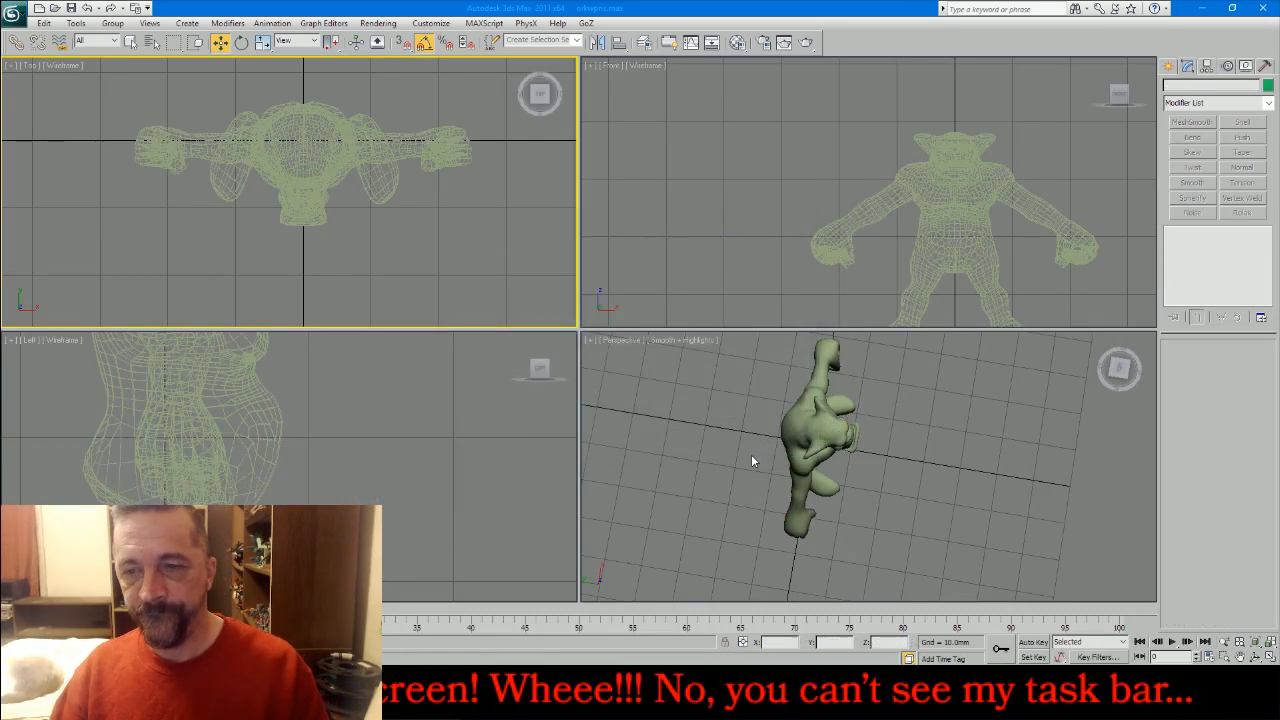
{"action": "left_click", "coordinate": [1053, 442]}
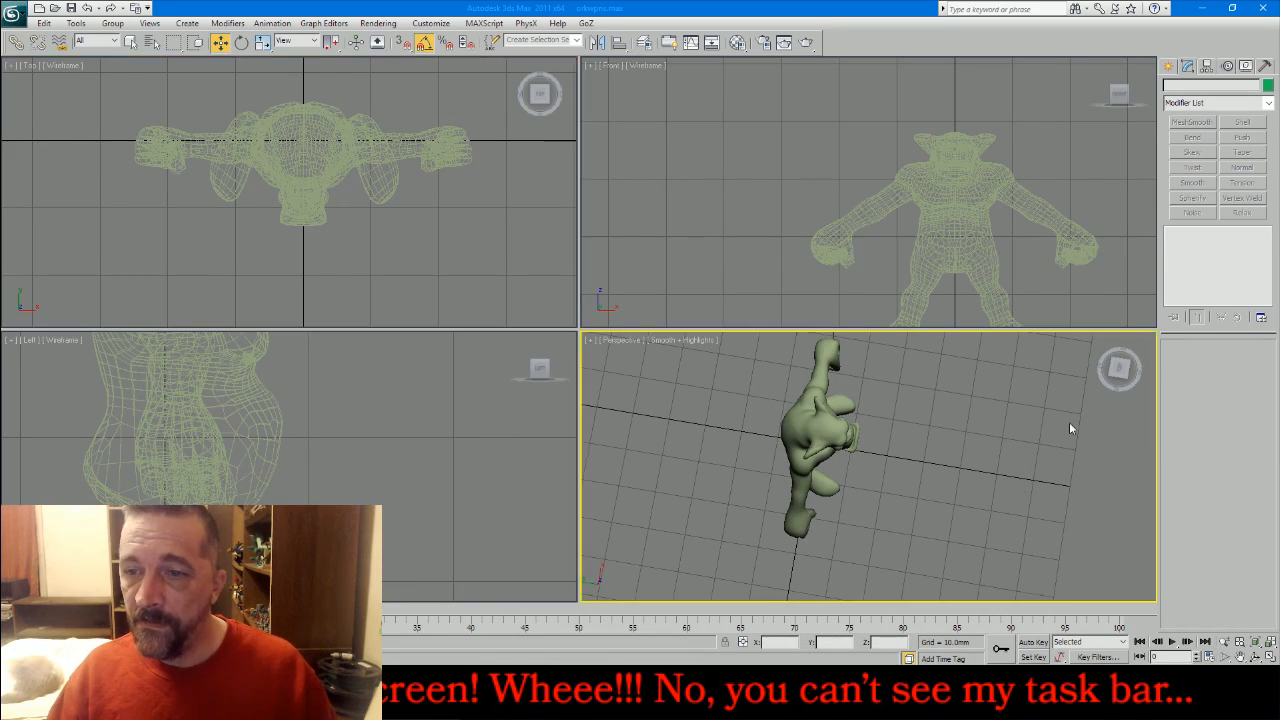
{"action": "left_click_drag", "start_coordinate": [1120, 376], "coordinate": [1154, 474]}
{"action": "key", "text": "z"}
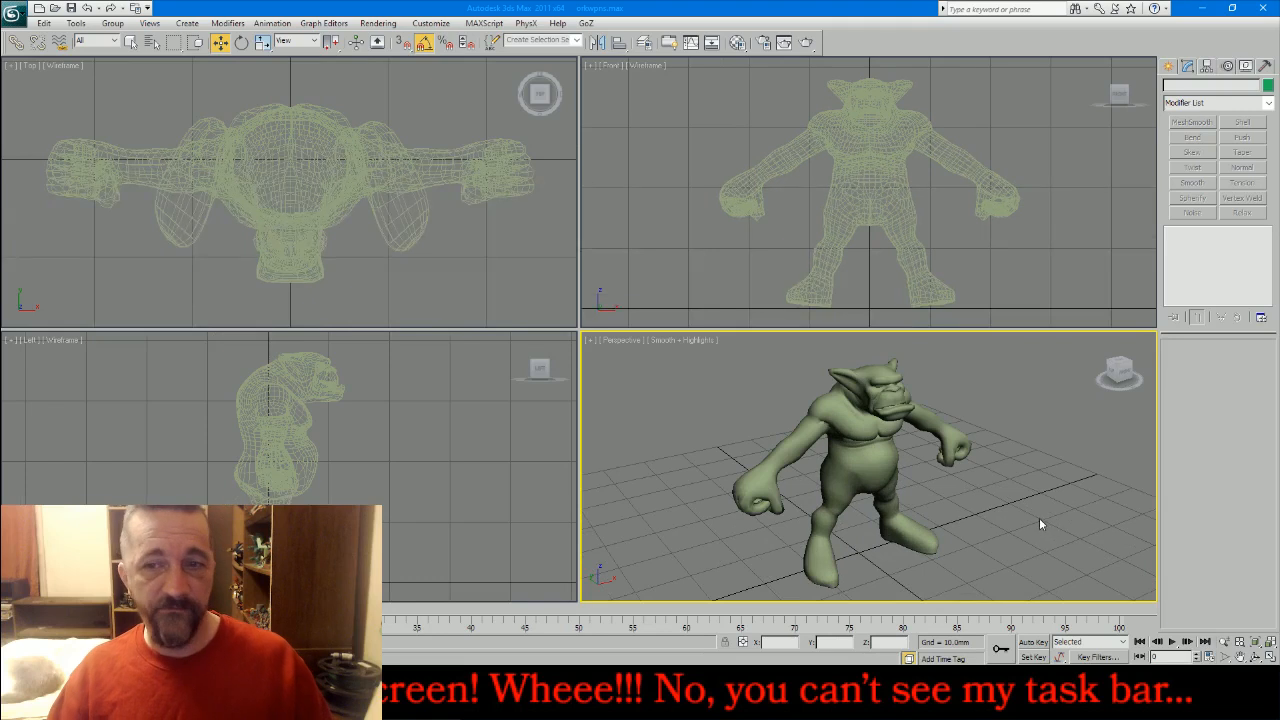
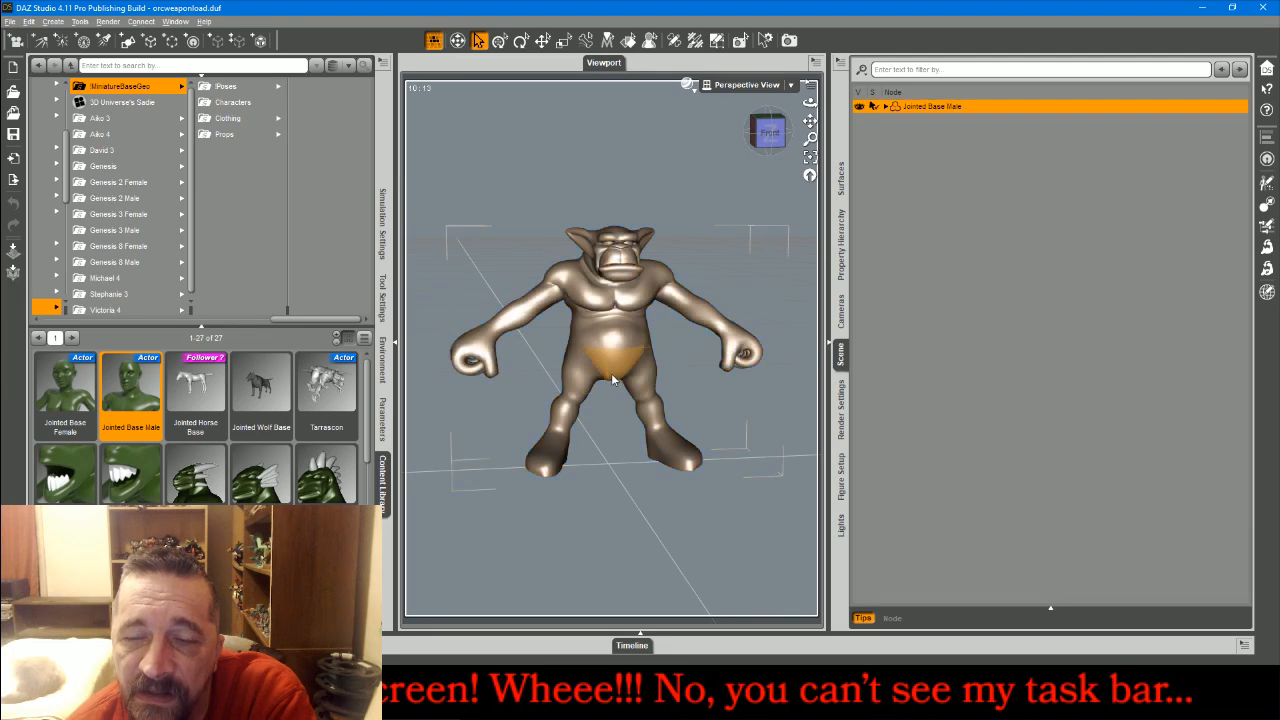
- In DAZ Studio, pose the orc's left thigh with Bend at -48.65 and Side-Side at 9.73
{"action": "mouse_move", "coordinate": [770, 138]}
{"action": "left_mouse_down"}
{"action": "mouse_move", "coordinate": [830, 130]}
{"action": "mouse_move", "coordinate": [763, 145]}
{"action": "mouse_move", "coordinate": [775, 145]}
{"action": "left_mouse_up"}
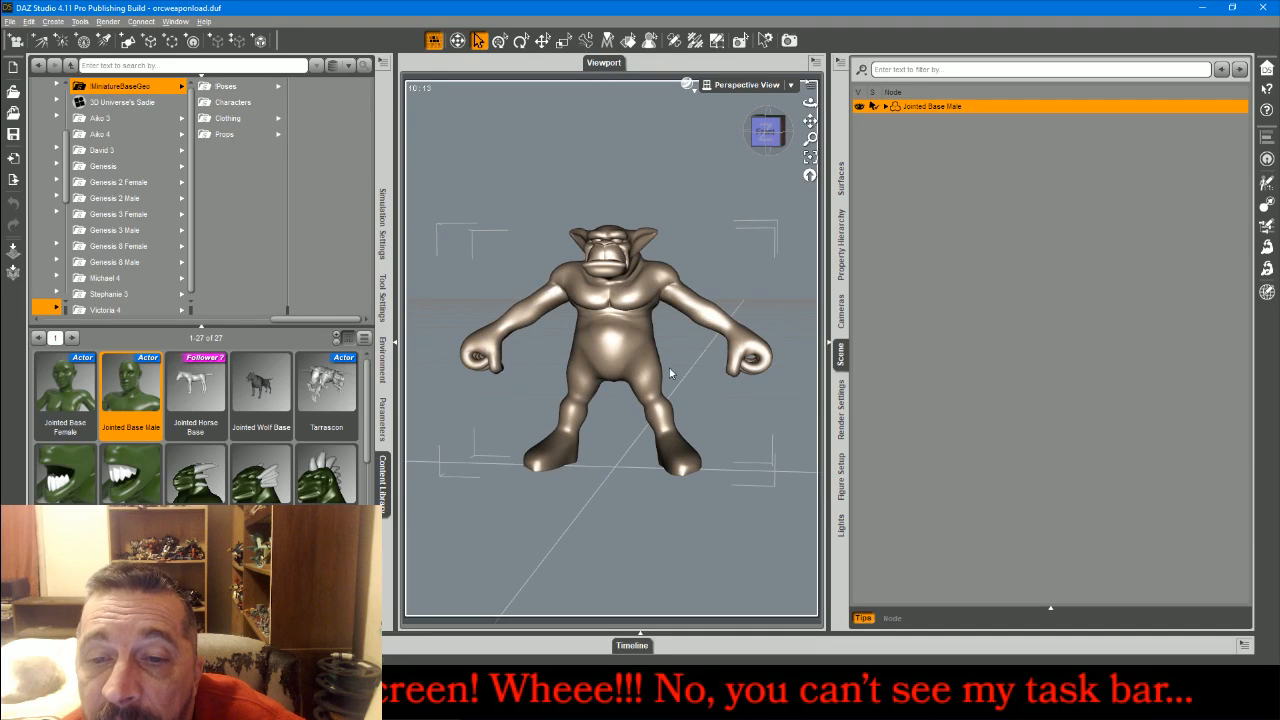
{"action": "left_click", "coordinate": [655, 390]}
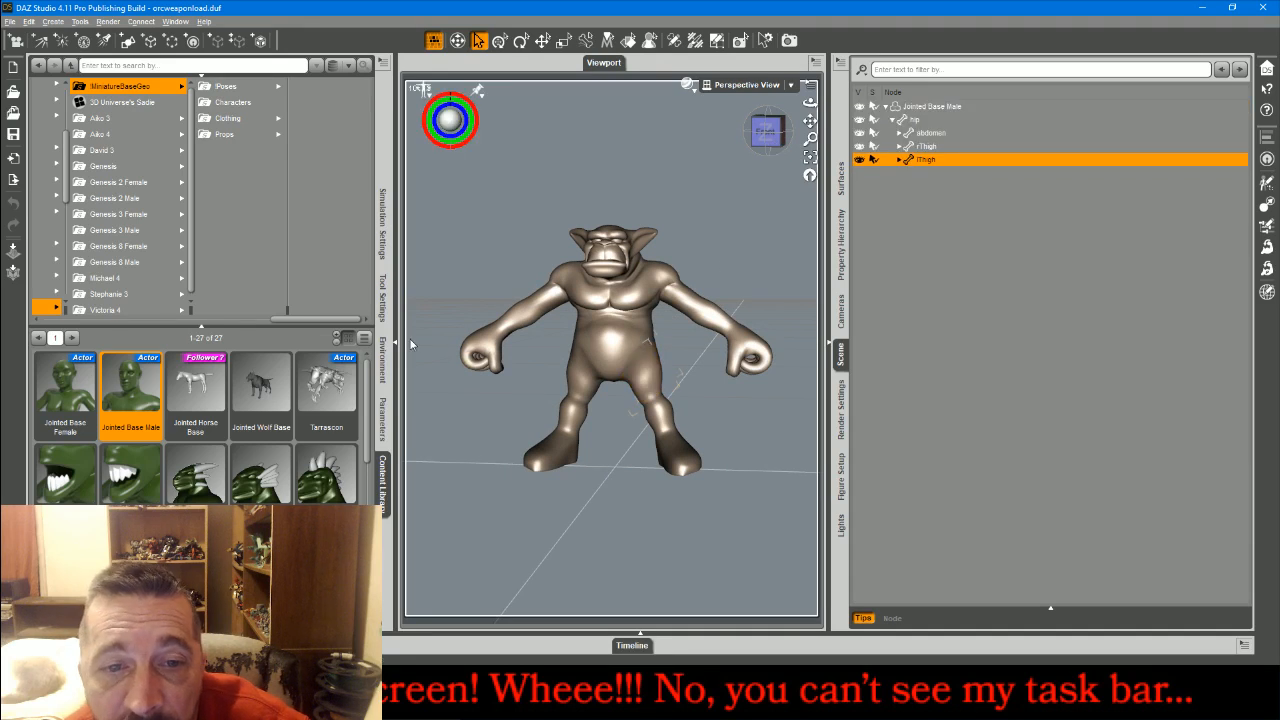
{"action": "left_click", "coordinate": [382, 411]}
{"action": "left_click_drag", "start_coordinate": [259, 215], "coordinate": [247, 226]}
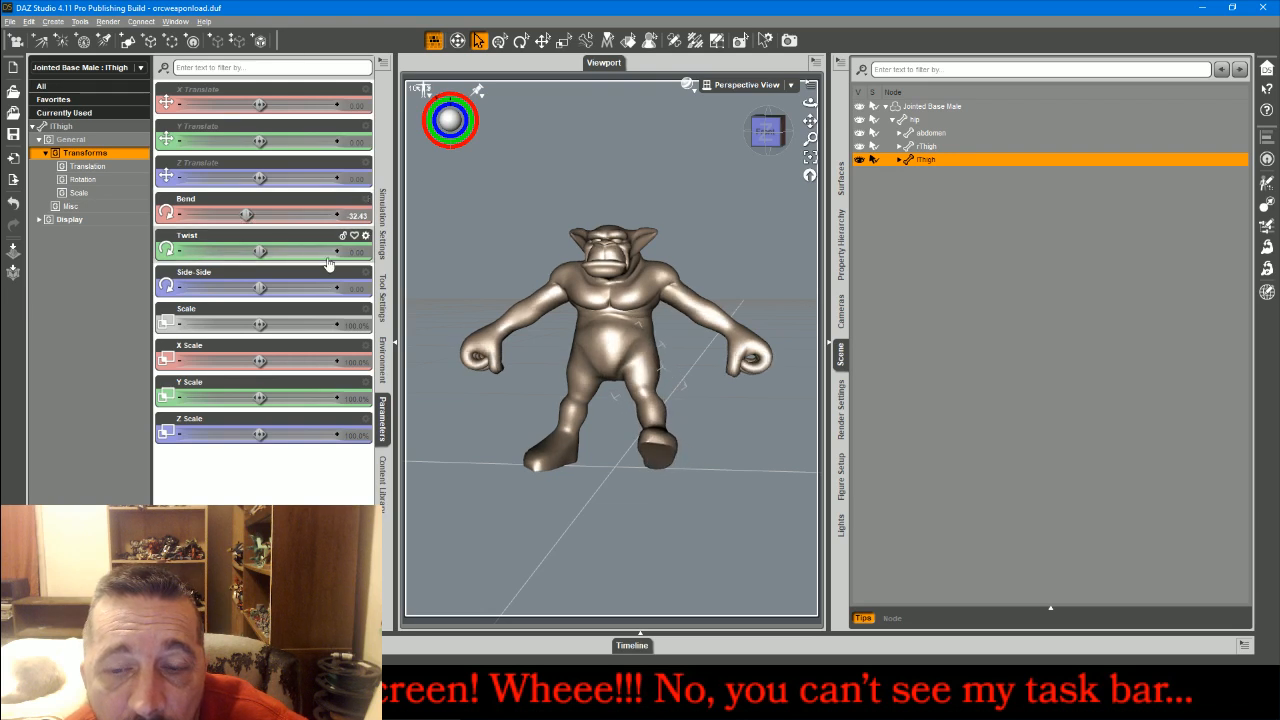
{"action": "left_click_drag", "start_coordinate": [810, 103], "coordinate": [885, 90]}
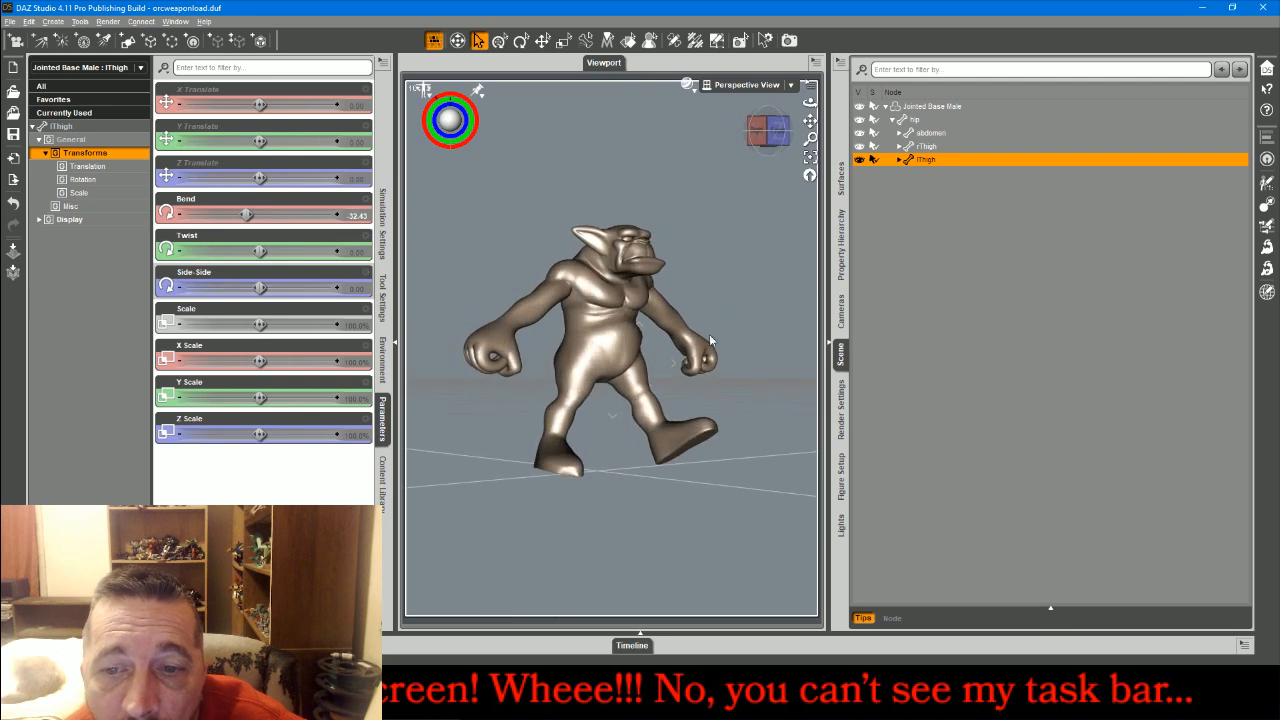
{"action": "left_click", "coordinate": [678, 429]}
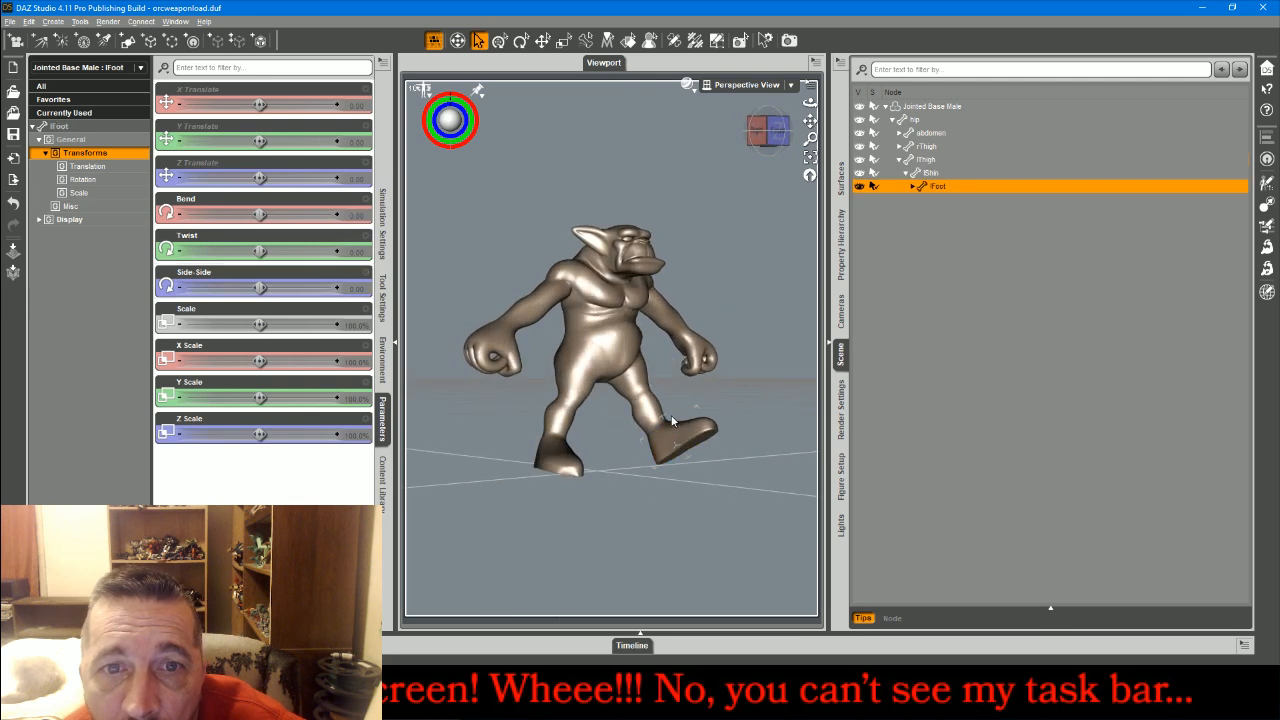
{"action": "left_click", "coordinate": [640, 392]}
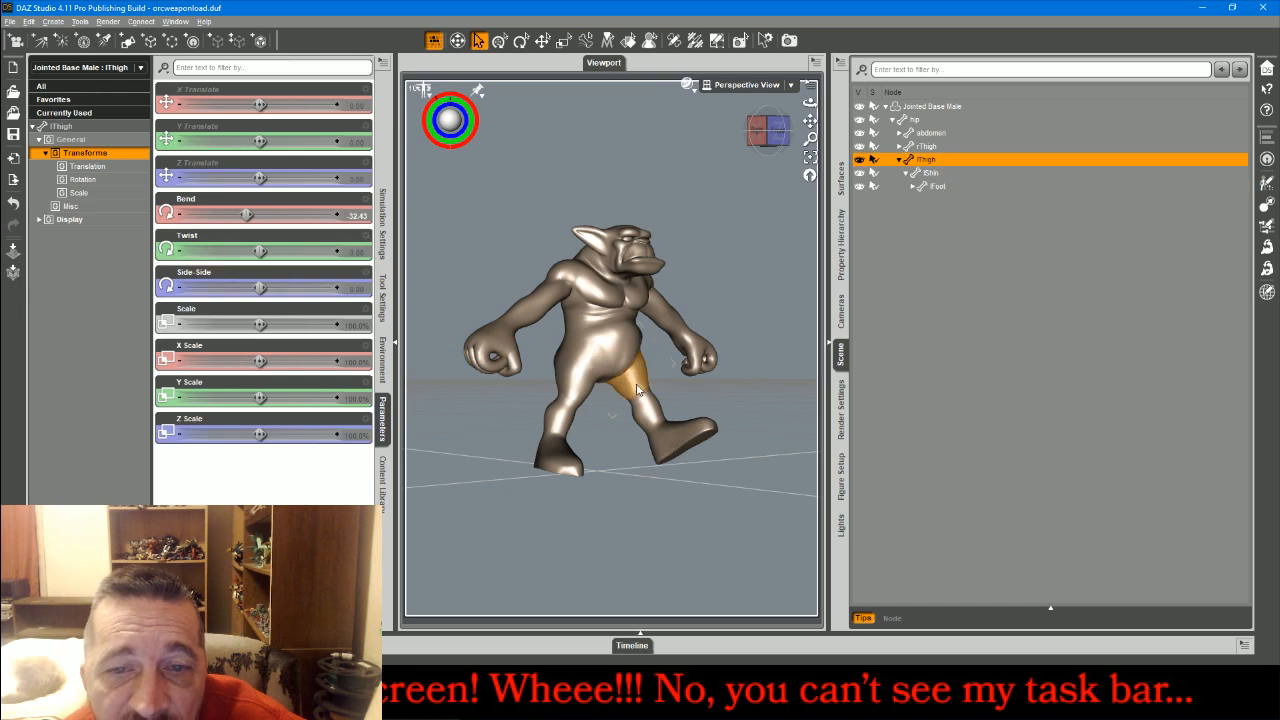
{"action": "left_click_drag", "start_coordinate": [246, 215], "coordinate": [238, 215]}
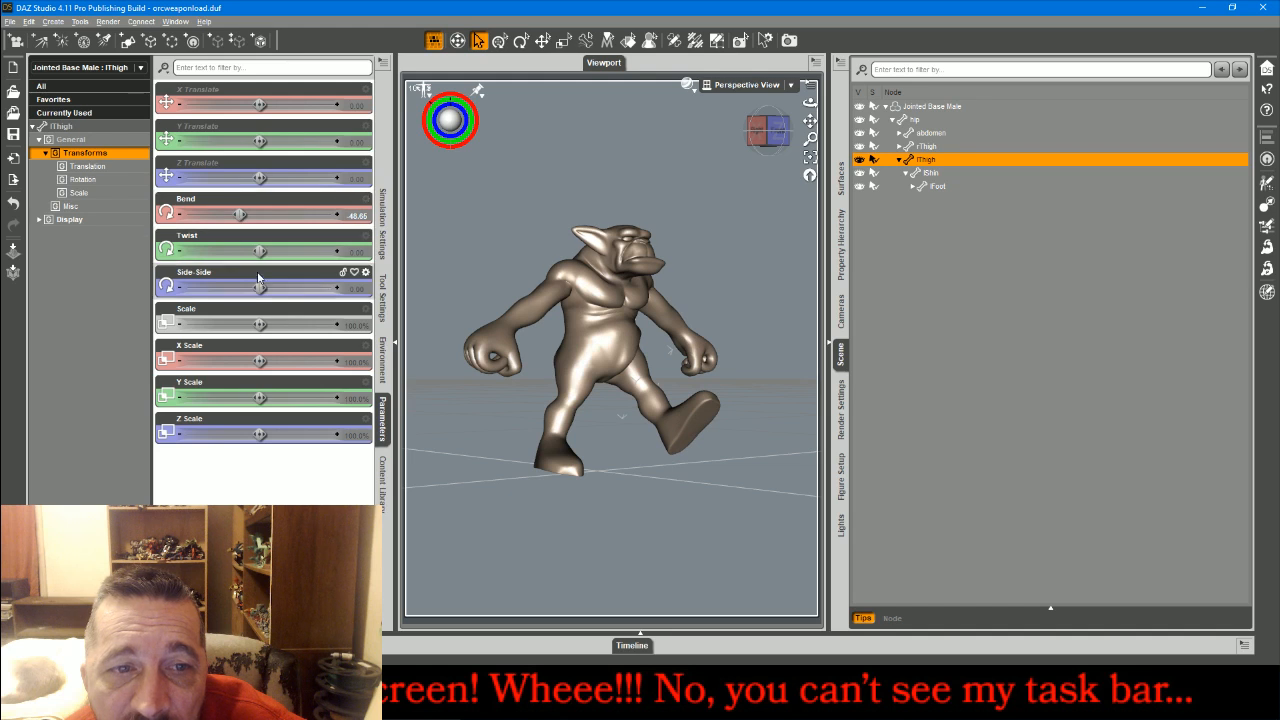
{"action": "left_click_drag", "start_coordinate": [260, 287], "coordinate": [263, 287]}
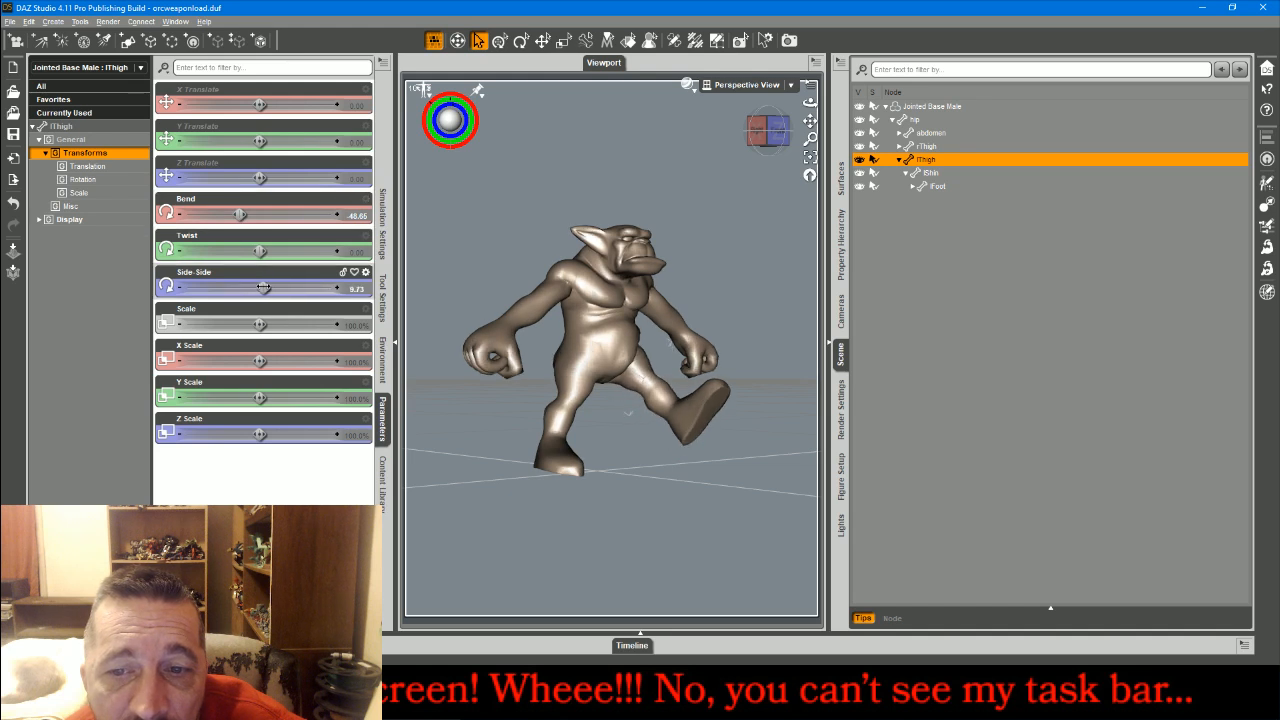
- Bend the orc's left shin to 40.54 and twist its left thigh to 21.08
{"action": "left_click", "coordinate": [660, 405]}
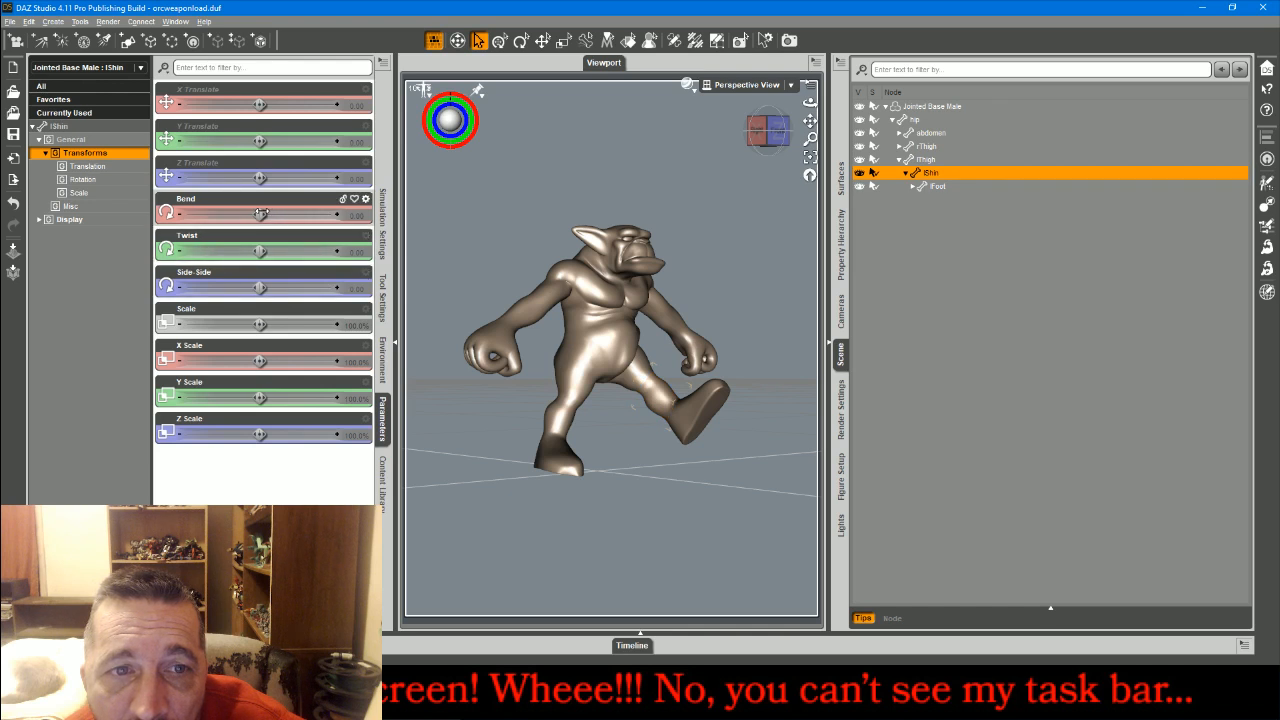
{"action": "left_click_drag", "start_coordinate": [260, 213], "coordinate": [277, 214]}
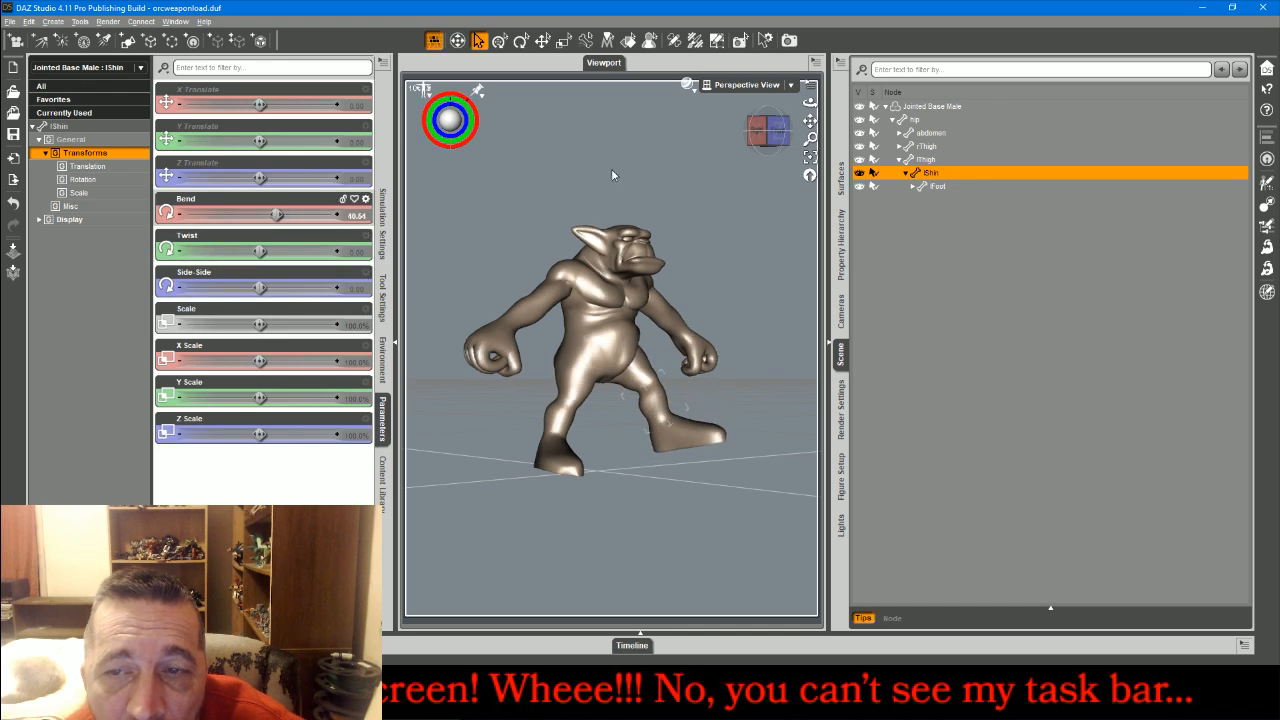
{"action": "left_click", "coordinate": [772, 141]}
{"action": "left_click", "coordinate": [642, 349]}
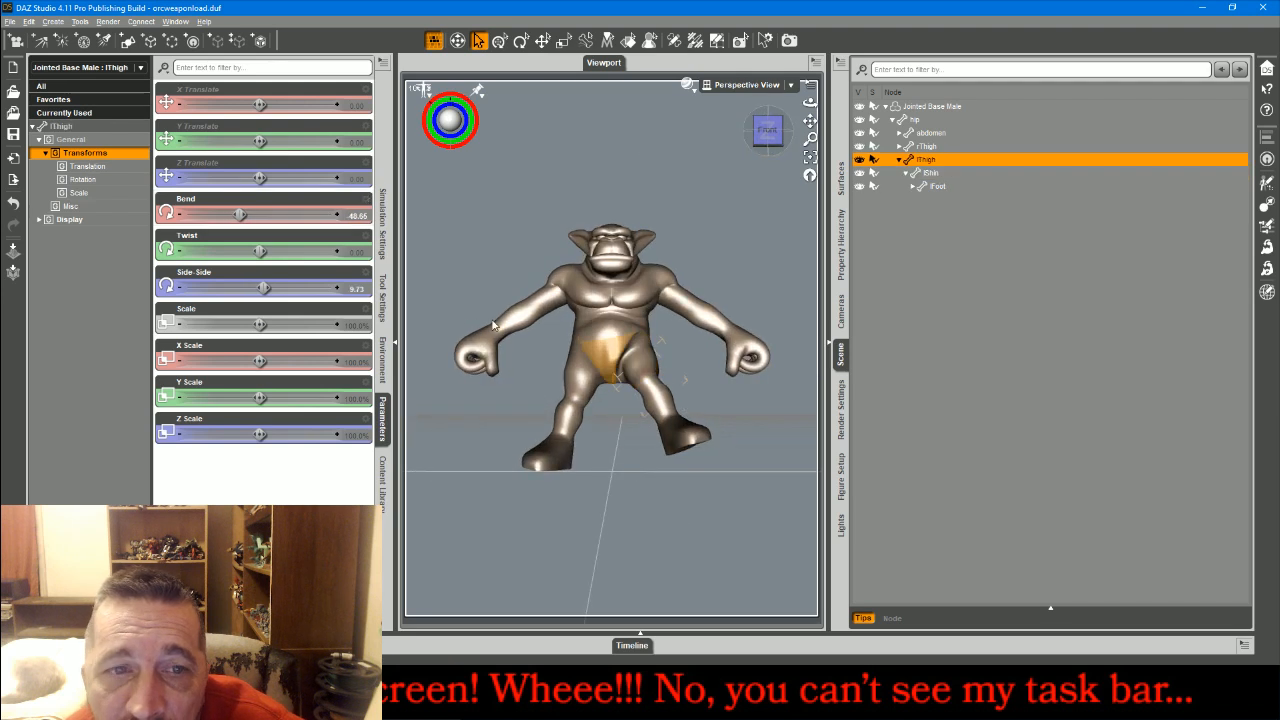
{"action": "left_click_drag", "start_coordinate": [263, 252], "coordinate": [268, 252]}
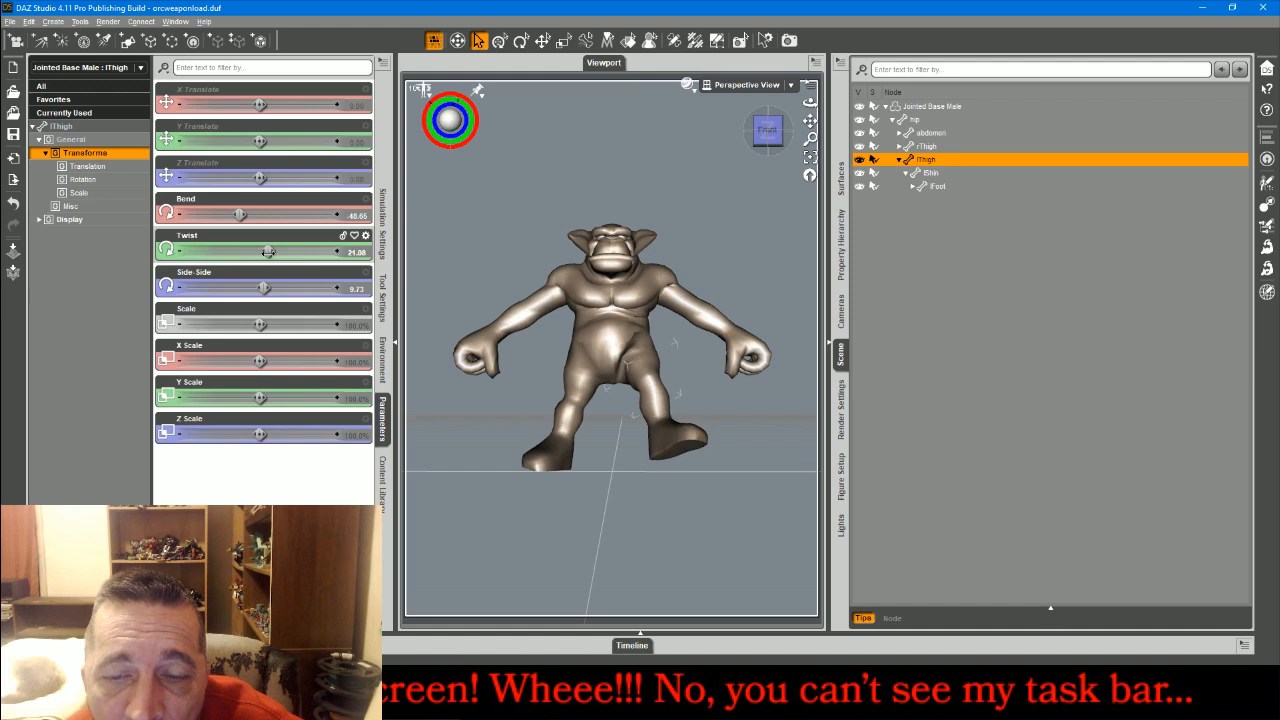
- Set the Bend of the orc's right shin to 32.43 and of its right toe to -40.54
{"action": "left_click", "coordinate": [762, 140]}
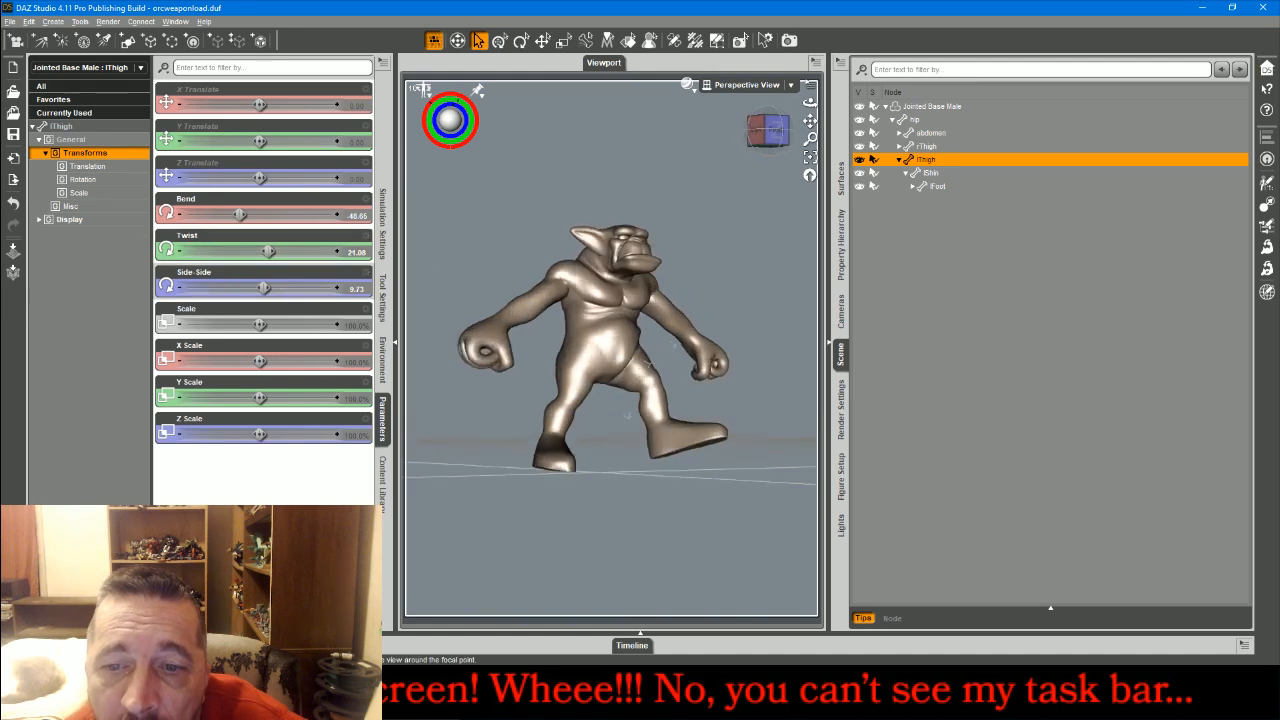
{"action": "left_click", "coordinate": [562, 428]}
{"action": "mouse_move", "coordinate": [260, 214]}
{"action": "left_mouse_down"}
{"action": "mouse_move", "coordinate": [273, 214]}
{"action": "mouse_move", "coordinate": [245, 214]}
{"action": "left_mouse_up"}
{"action": "left_click", "coordinate": [567, 478]}
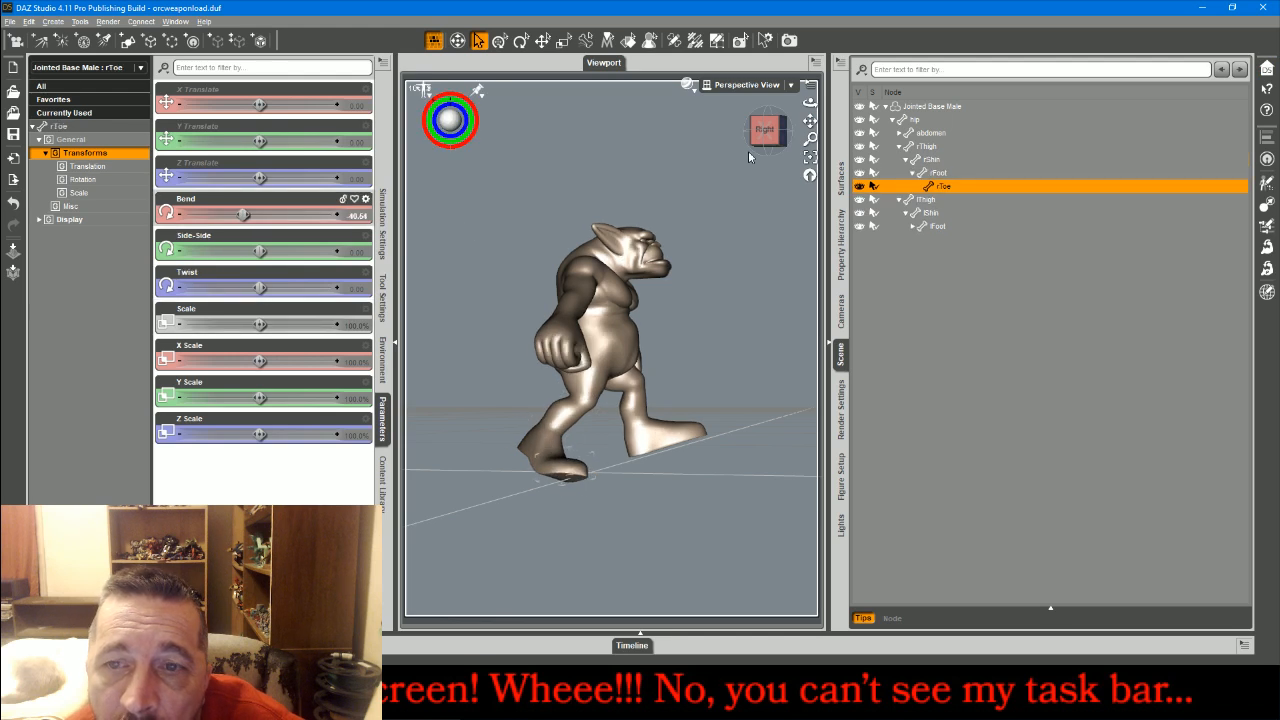
- Twist the orc's right shin to 32.43 and set the right toe's Bend to -58.38
{"action": "left_click_drag", "start_coordinate": [769, 149], "coordinate": [700, 149]}
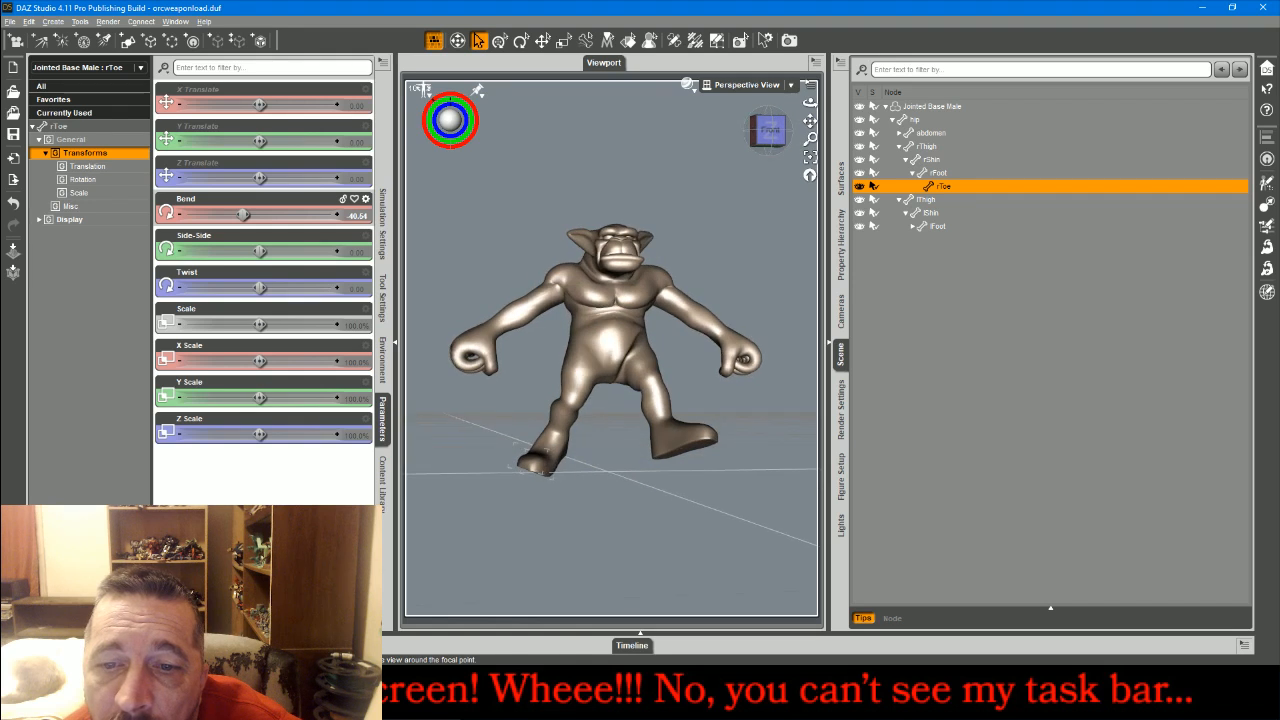
{"action": "left_click", "coordinate": [567, 430]}
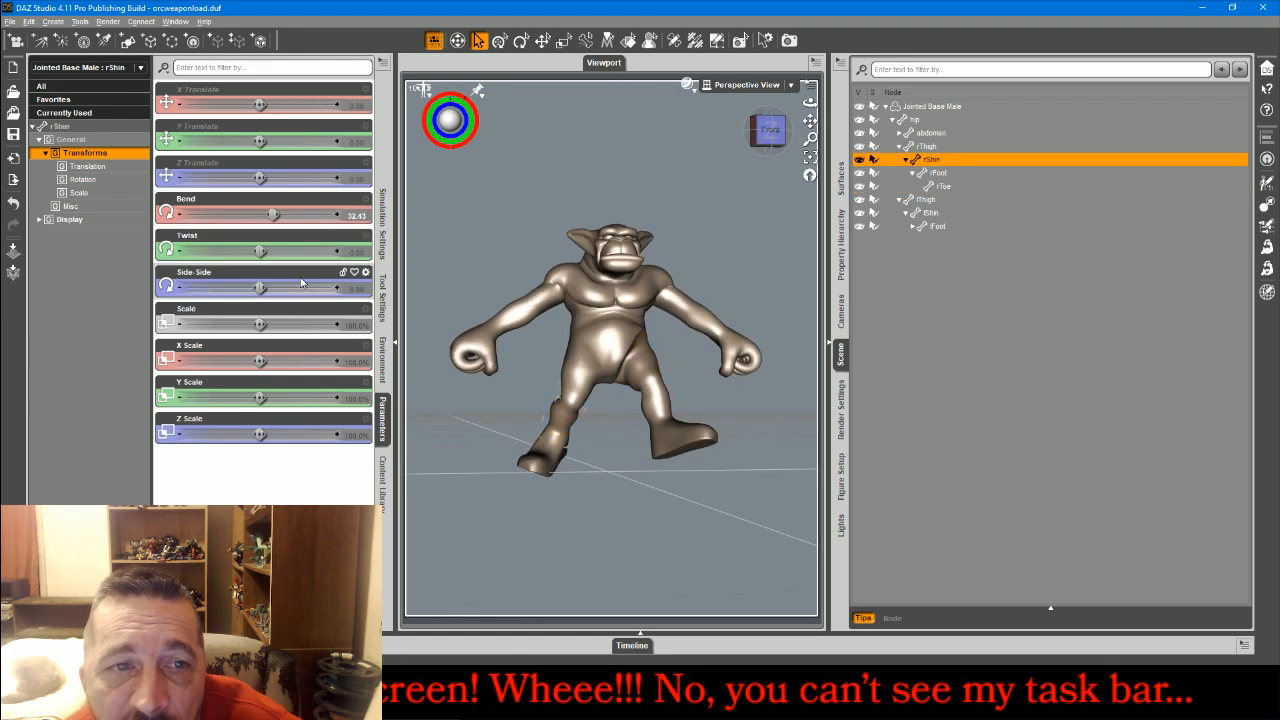
{"action": "left_click_drag", "start_coordinate": [266, 249], "coordinate": [272, 249]}
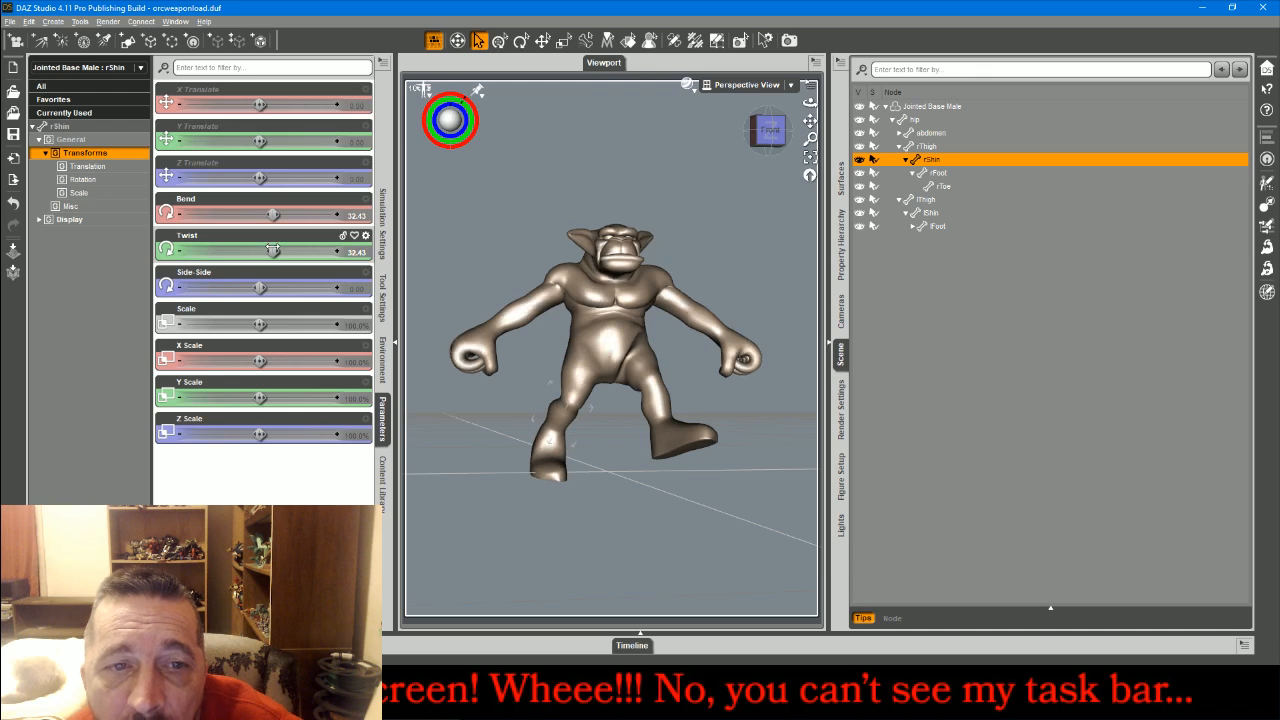
{"action": "left_click", "coordinate": [557, 478]}
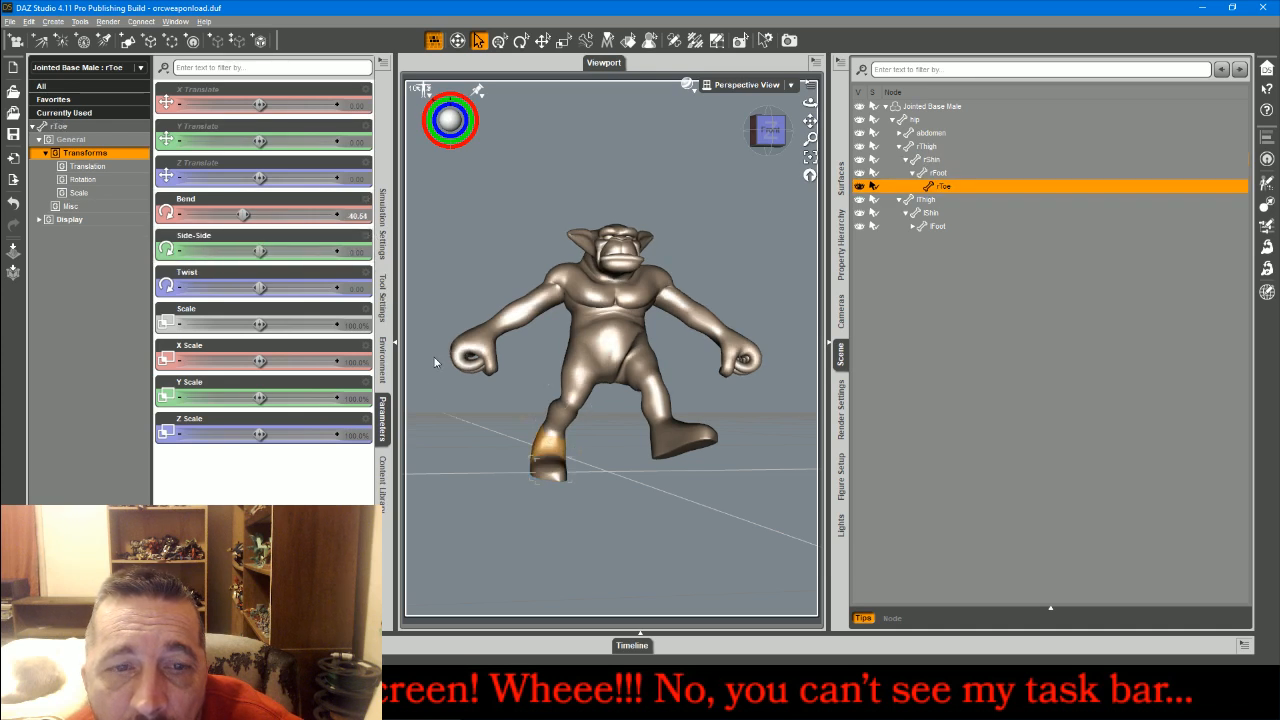
{"action": "left_click_drag", "start_coordinate": [243, 214], "coordinate": [240, 214]}
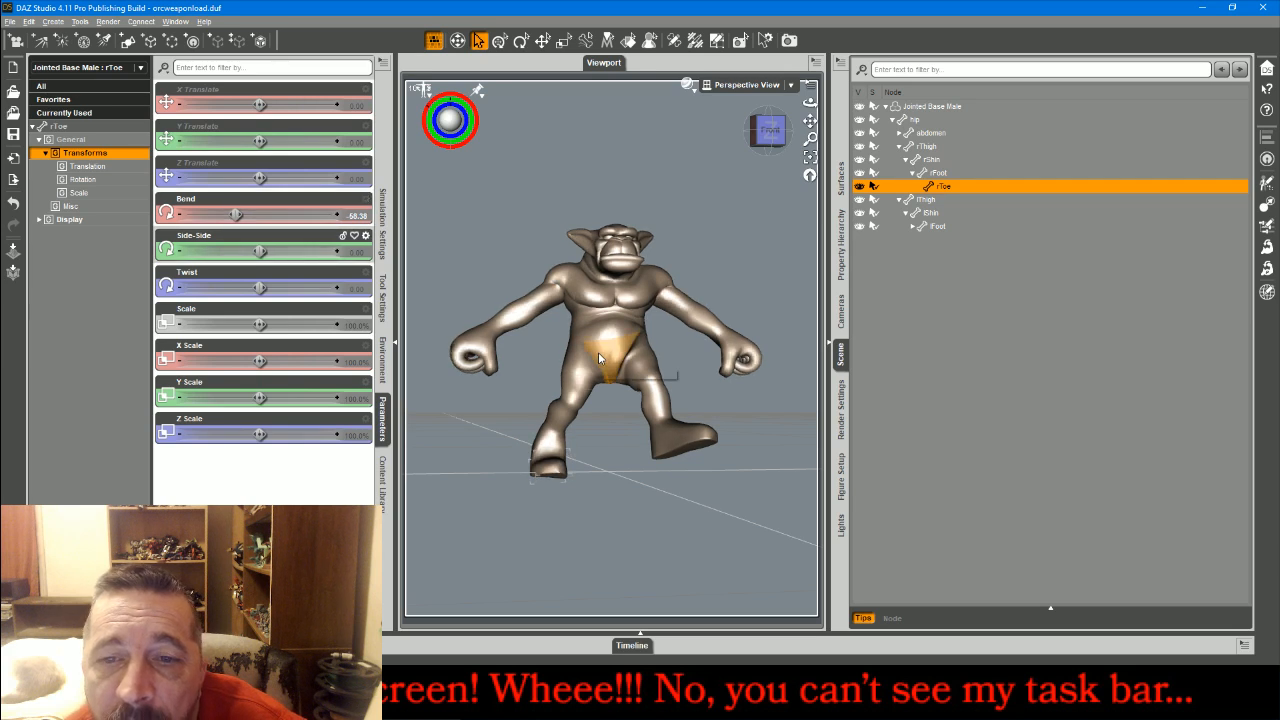
- Tilt the whole orc forward by setting the X Rotate of Jointed Base Male to 15.02
{"action": "left_click", "coordinate": [955, 107]}
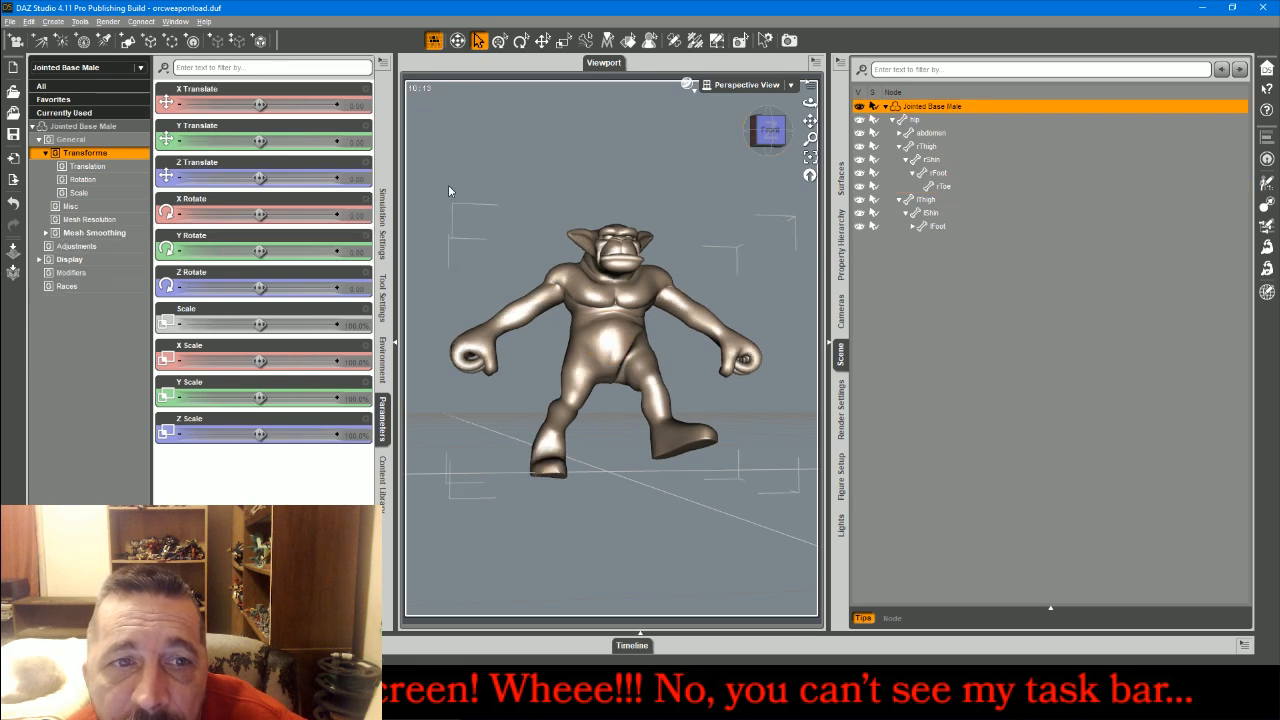
{"action": "left_click", "coordinate": [750, 85]}
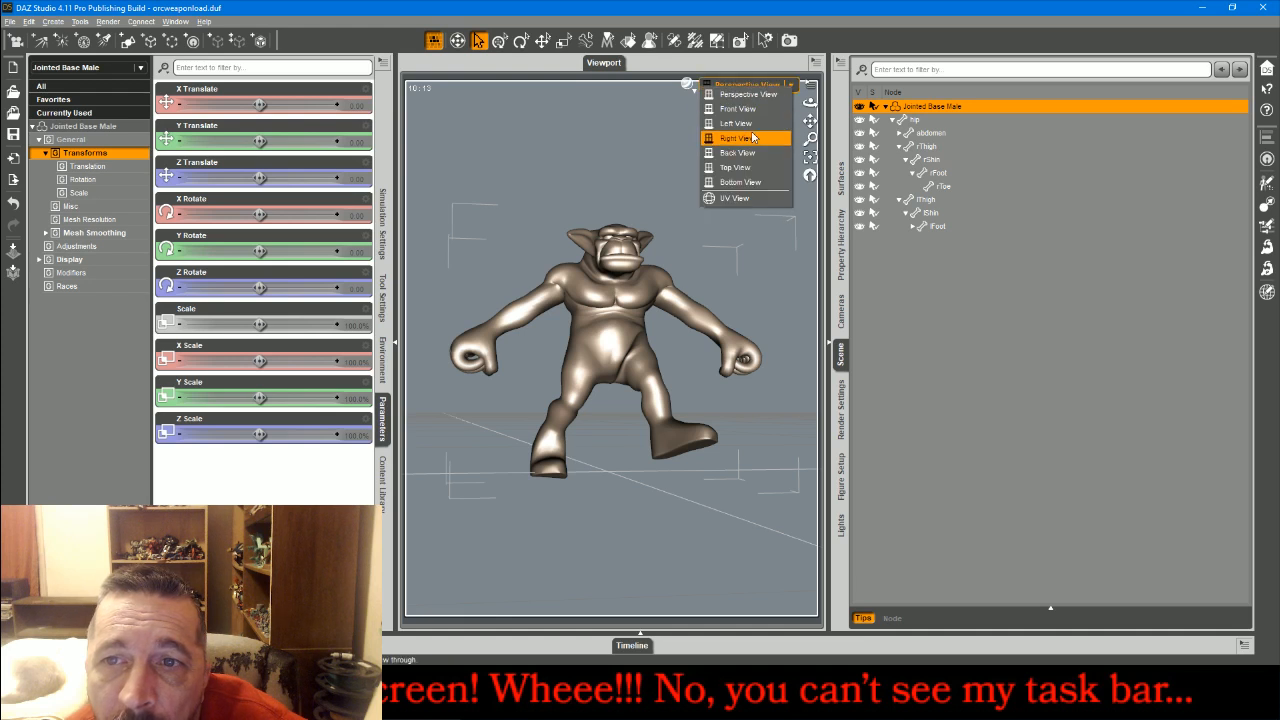
{"action": "left_click", "coordinate": [754, 138]}
{"action": "left_click", "coordinate": [810, 159]}
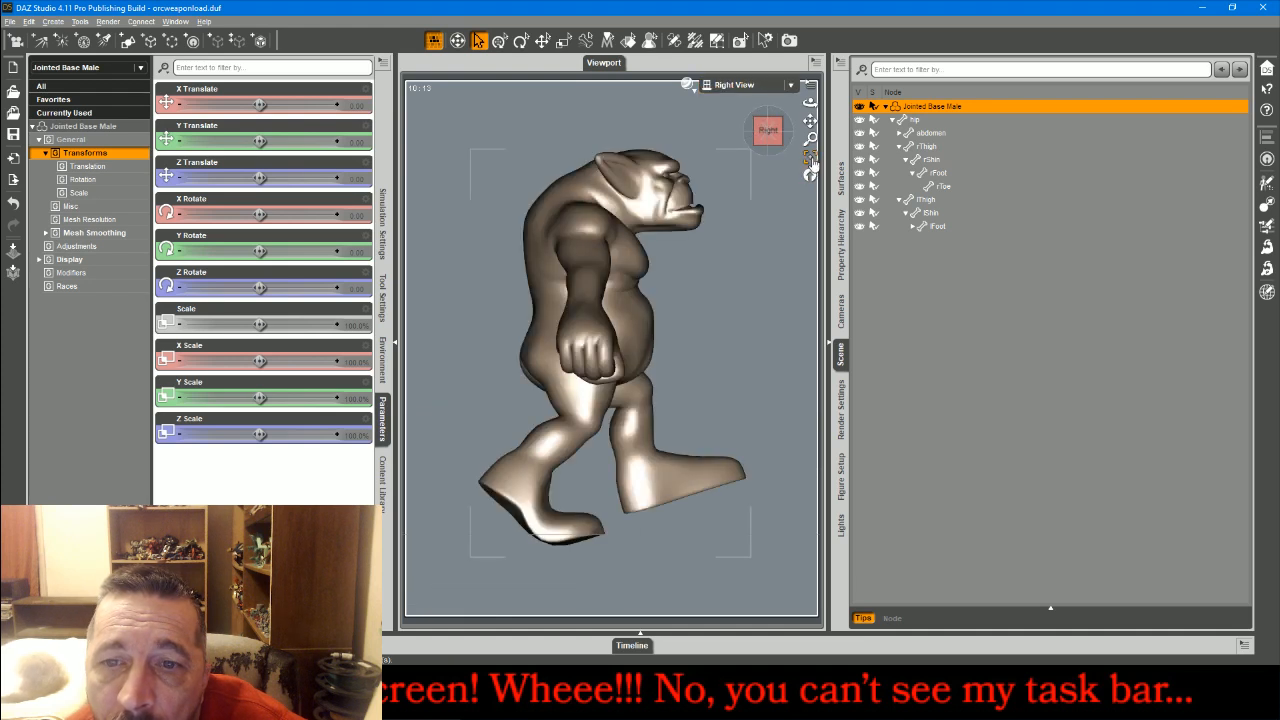
{"action": "left_click_drag", "start_coordinate": [260, 214], "coordinate": [287, 214]}
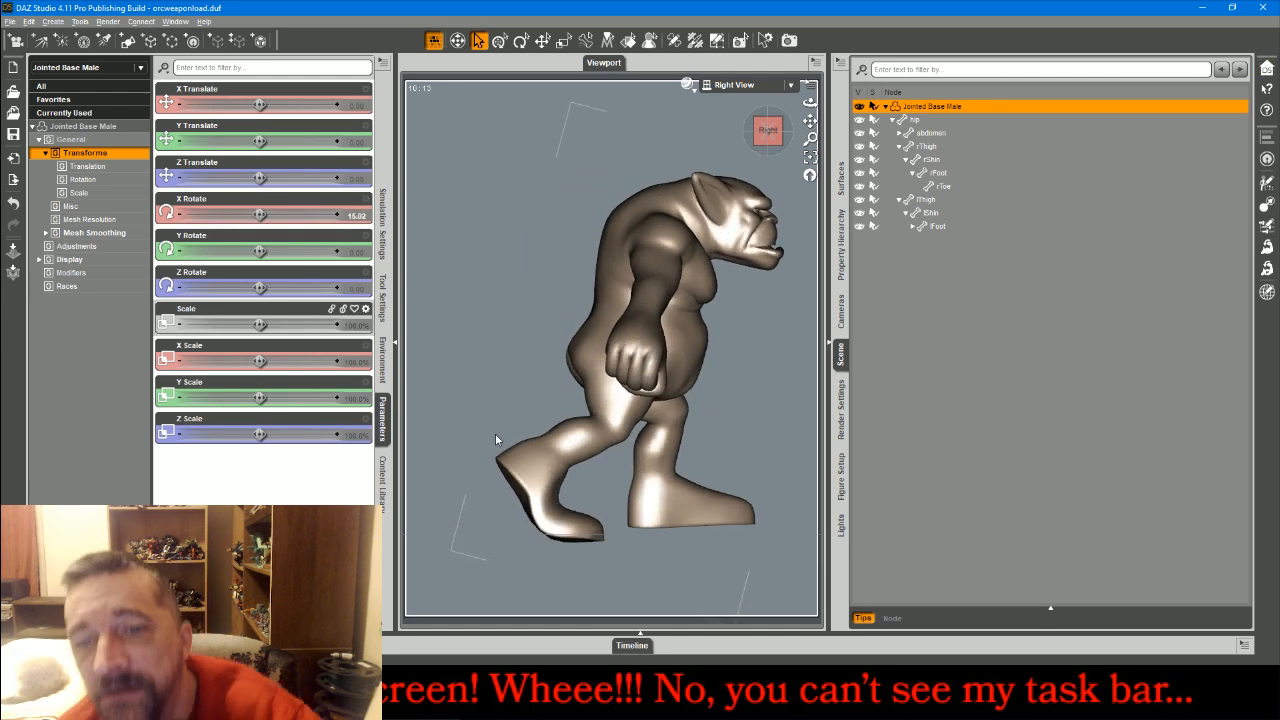
- Set the orc's right thigh Bend to 9.73, right foot Bend to -8.11, and right toe Twist to 8.11
{"action": "left_click", "coordinate": [616, 421]}
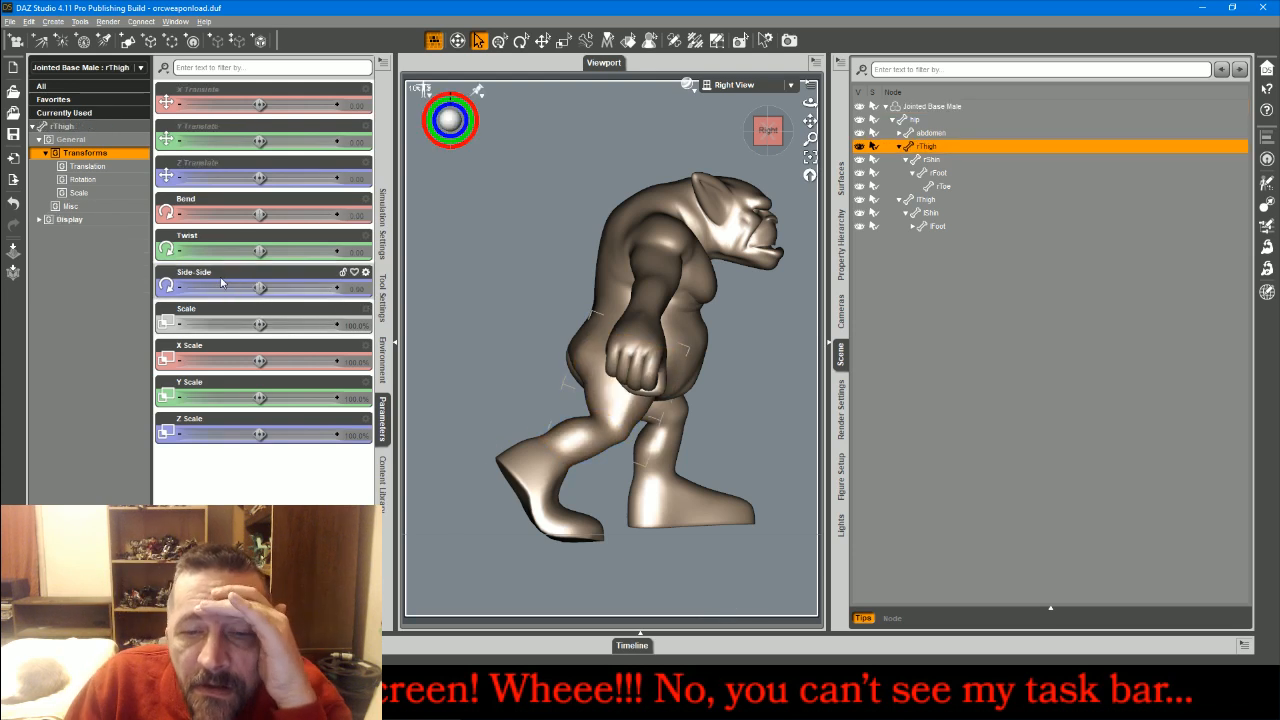
{"action": "left_click_drag", "start_coordinate": [261, 214], "coordinate": [263, 215]}
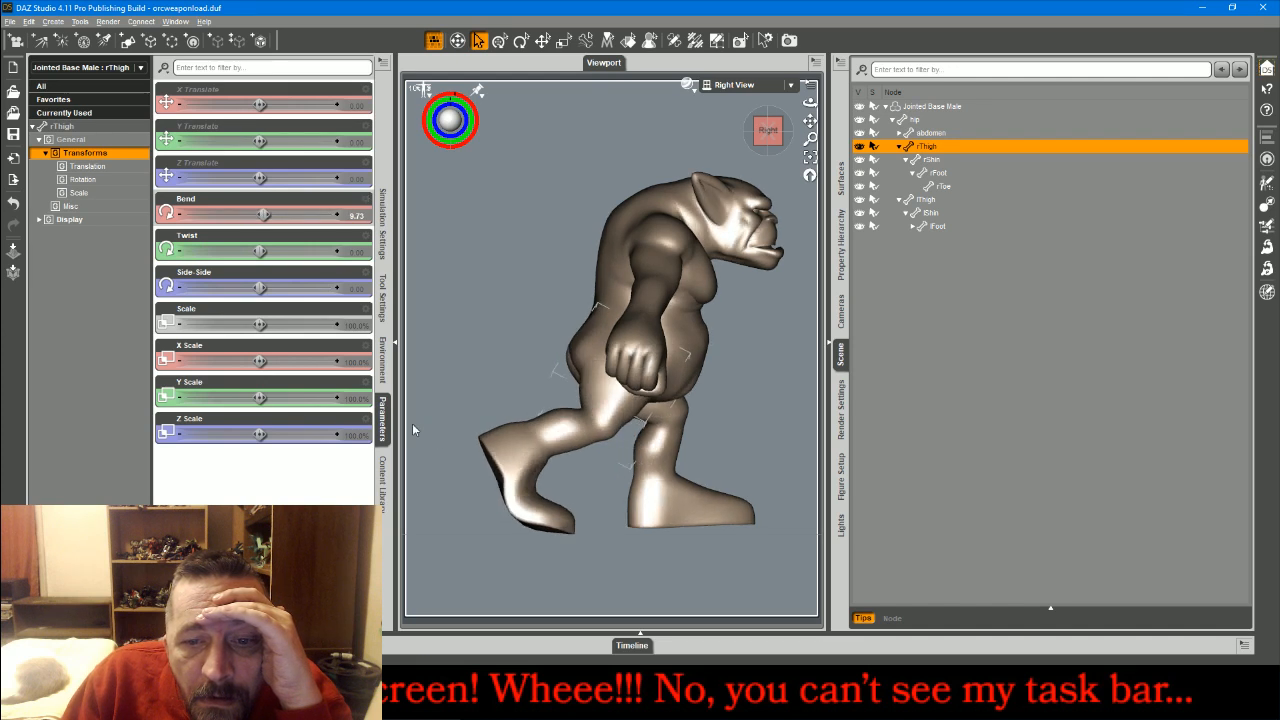
{"action": "left_click", "coordinate": [497, 454]}
{"action": "left_click_drag", "start_coordinate": [260, 214], "coordinate": [257, 215]}
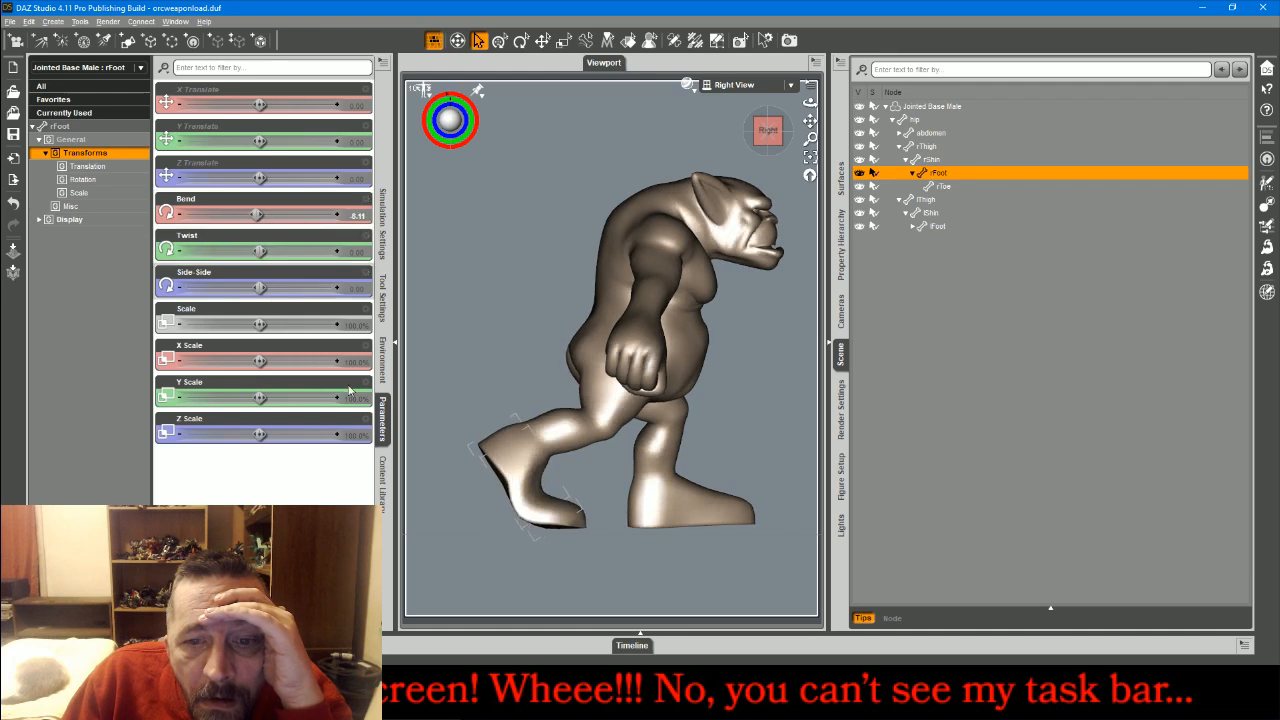
{"action": "left_click", "coordinate": [505, 462]}
{"action": "left_click_drag", "start_coordinate": [250, 288], "coordinate": [262, 288]}
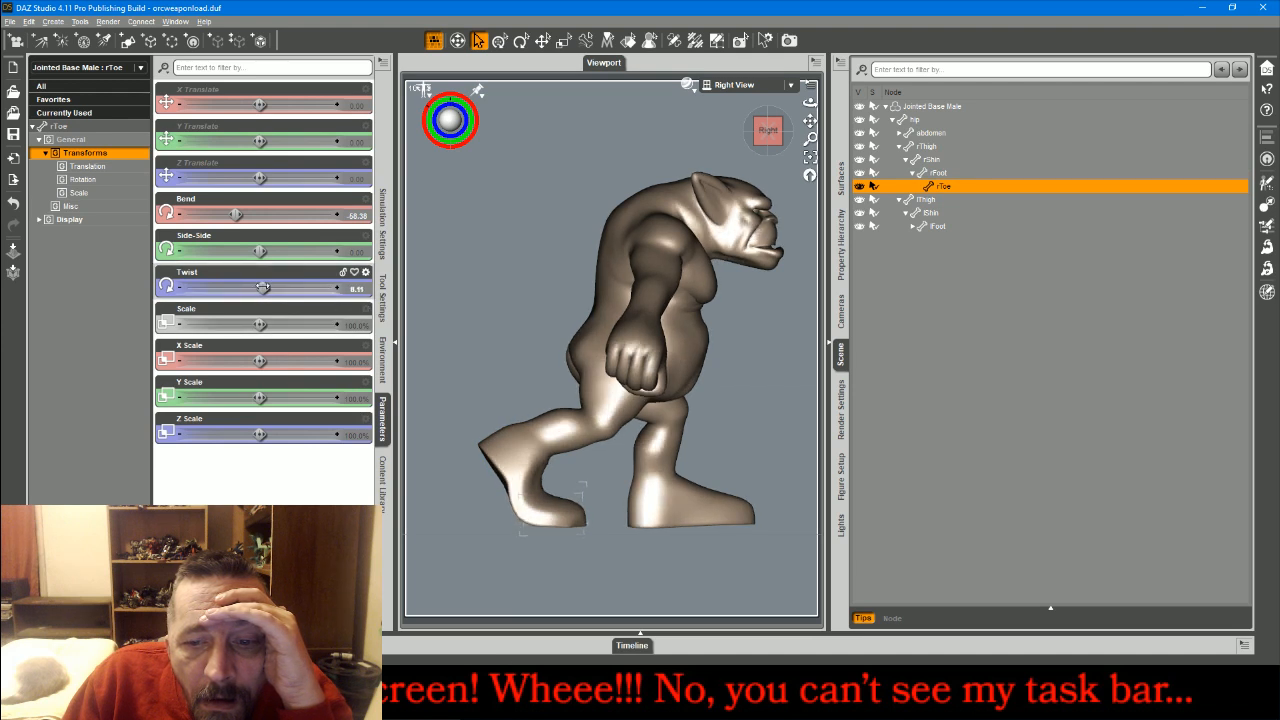
- Try the whole orc with X Rotate at 0 and undo that rotation change
{"action": "left_click", "coordinate": [932, 107]}
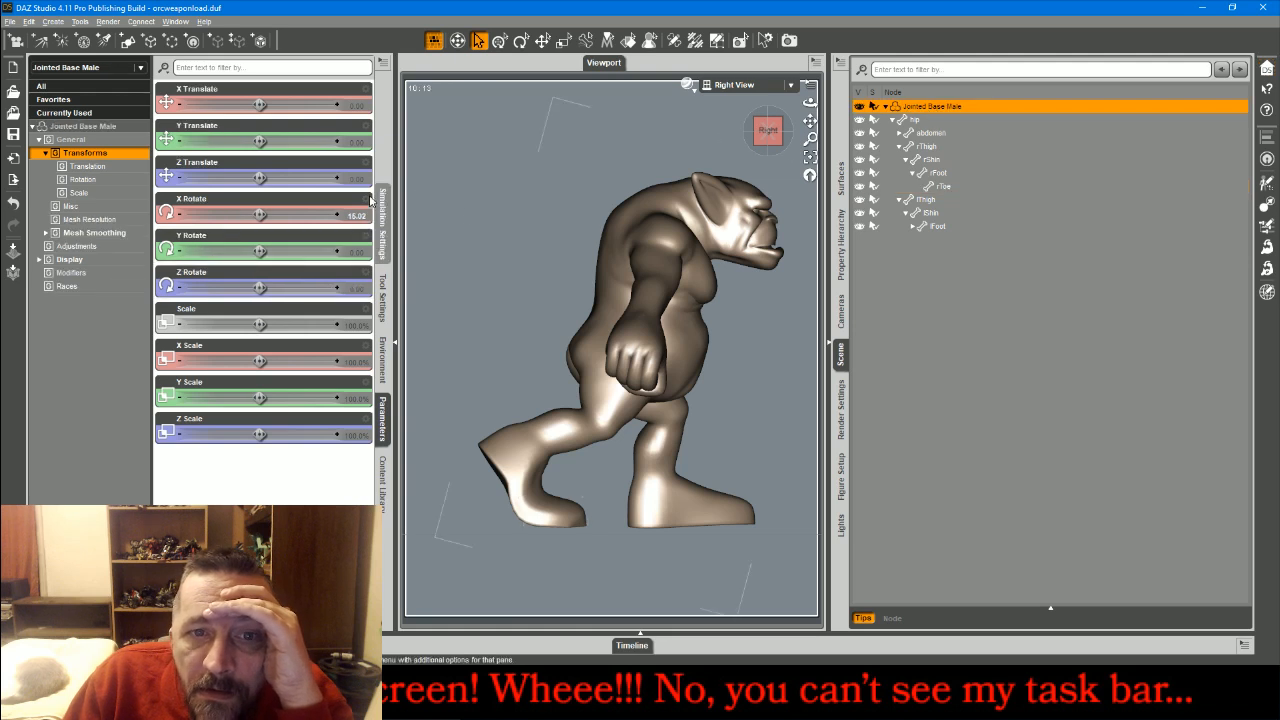
{"action": "left_click", "coordinate": [360, 216]}
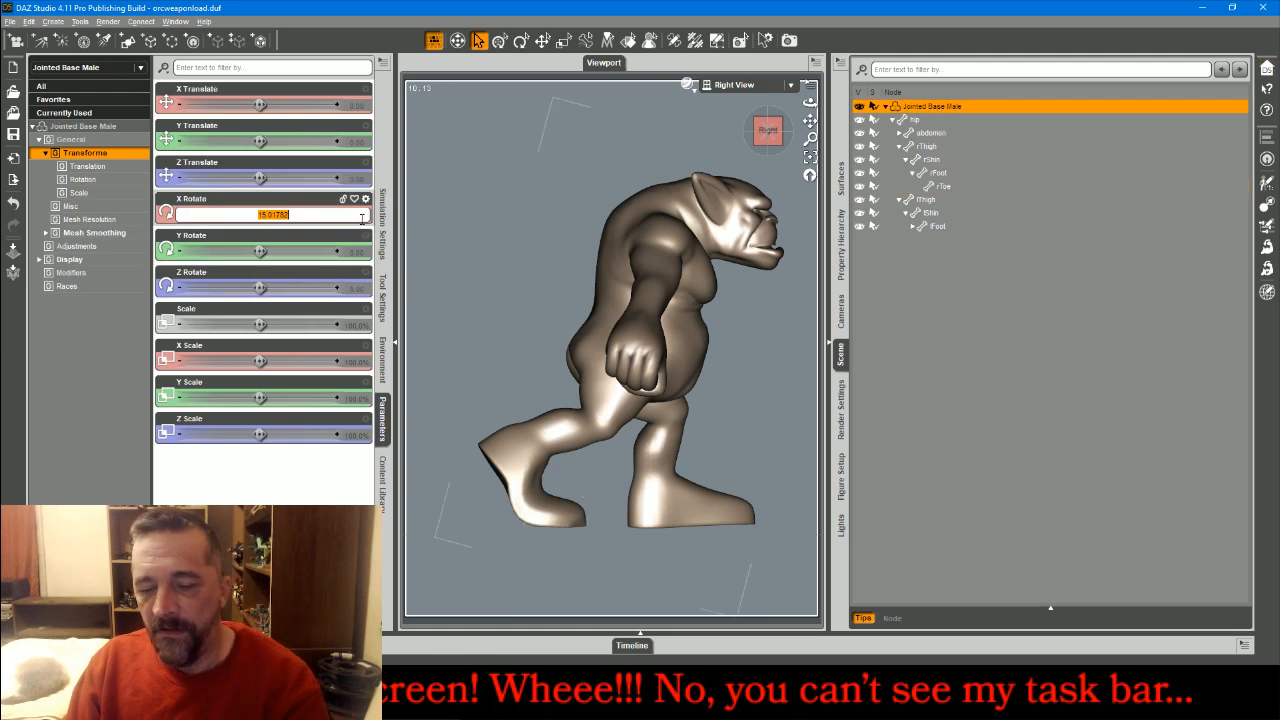
{"action": "type", "text": "0"}
{"action": "key", "text": "Return"}
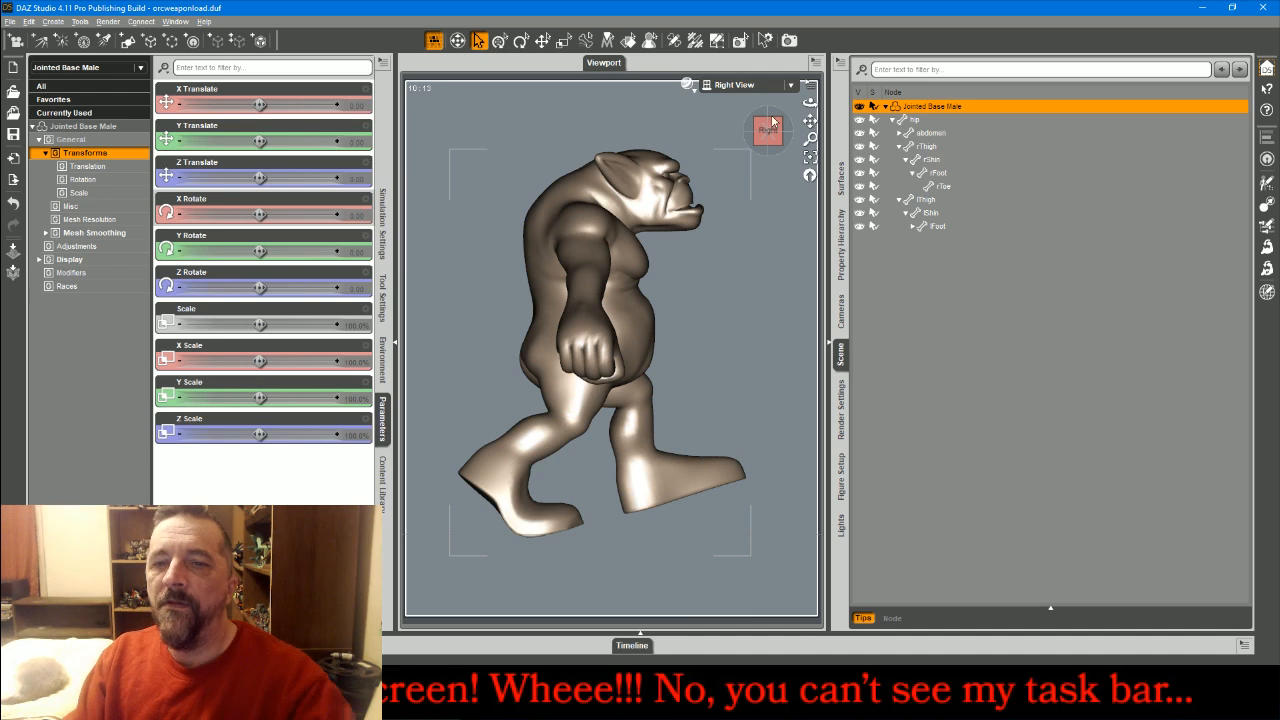
{"action": "left_click", "coordinate": [720, 88]}
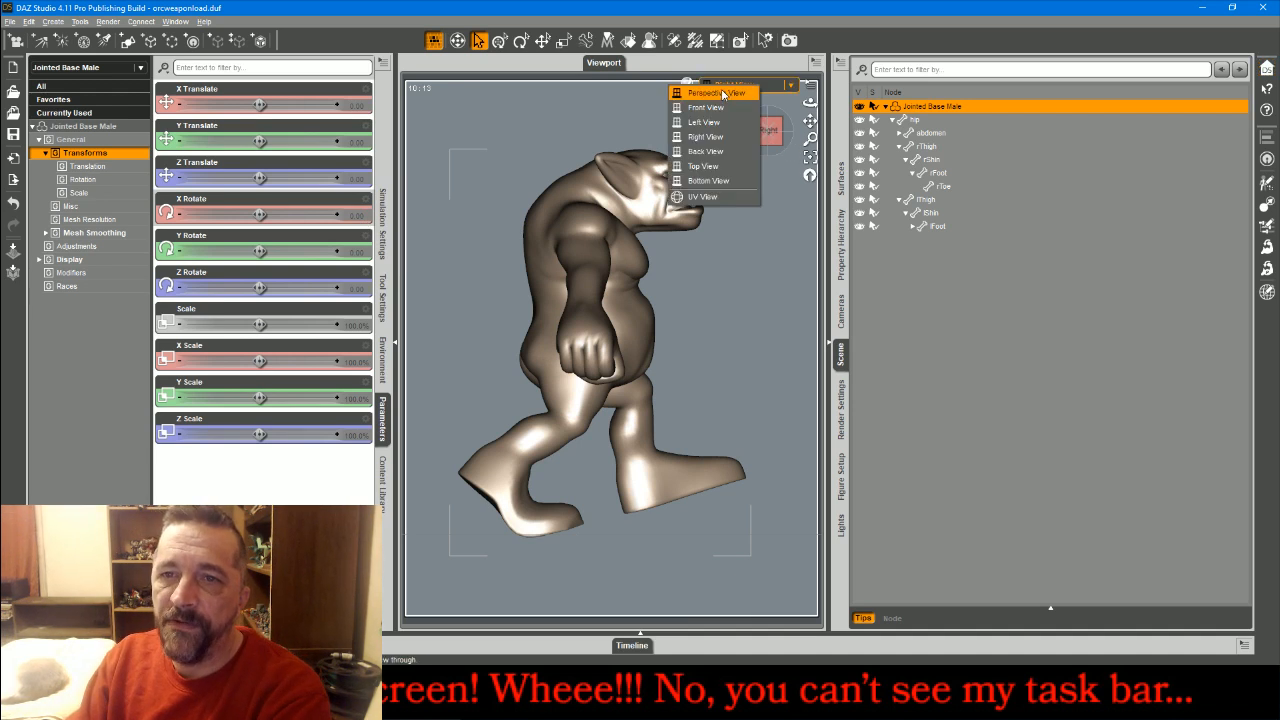
{"action": "left_click", "coordinate": [736, 101]}
{"action": "left_click_drag", "start_coordinate": [757, 127], "coordinate": [850, 96]}
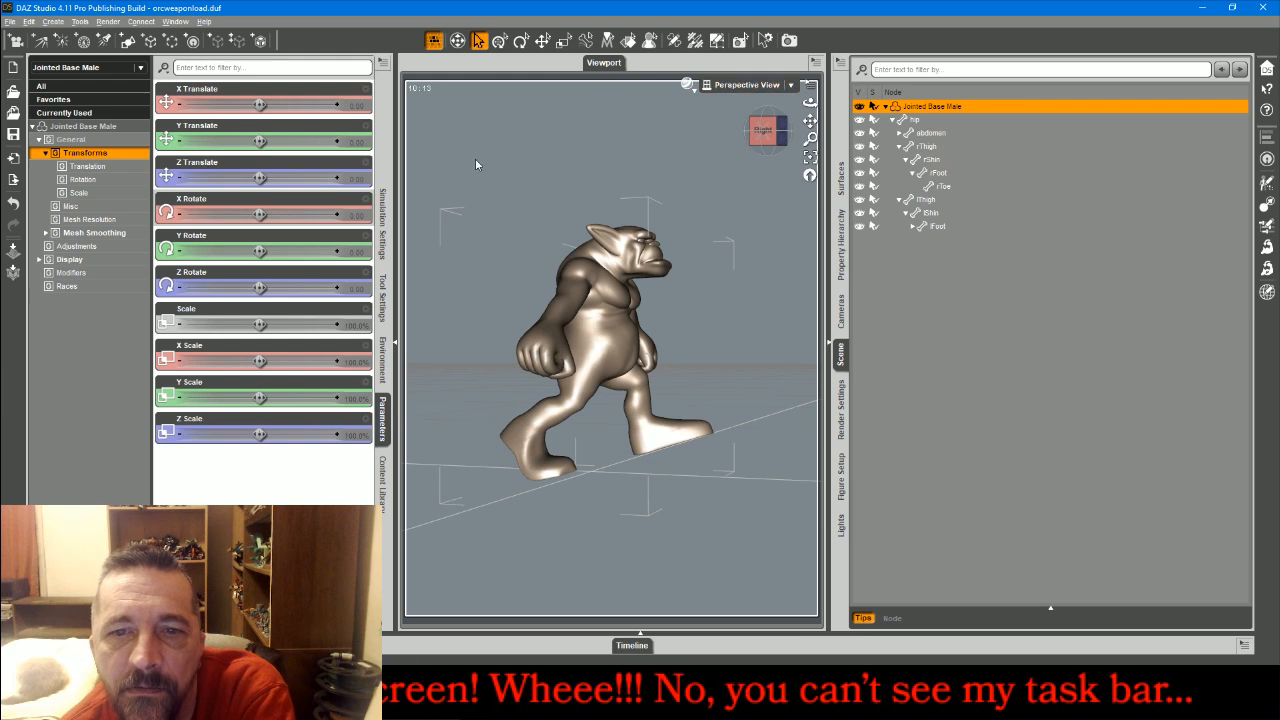
{"action": "key", "text": "ctrl+z"}
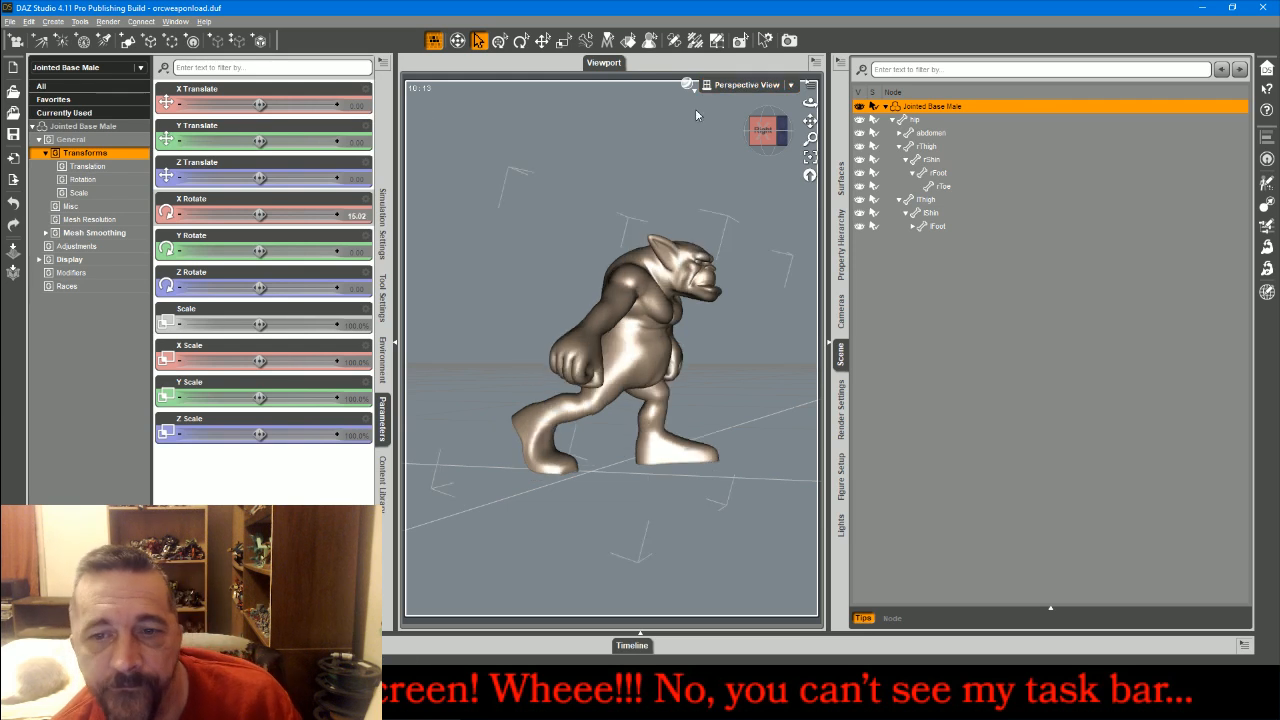
- Move the orc's right foot forward toward the left foot with the Translate tool, working from the Right View
{"action": "left_click", "coordinate": [740, 85]}
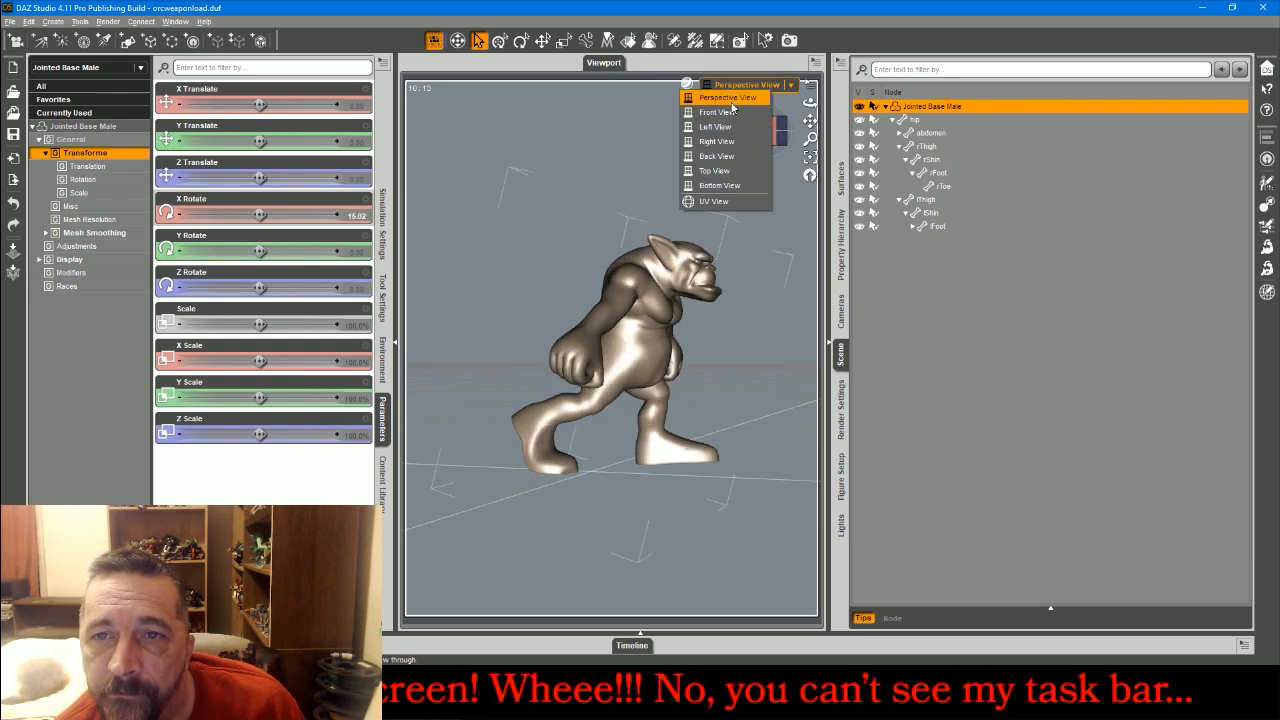
{"action": "left_click", "coordinate": [718, 141]}
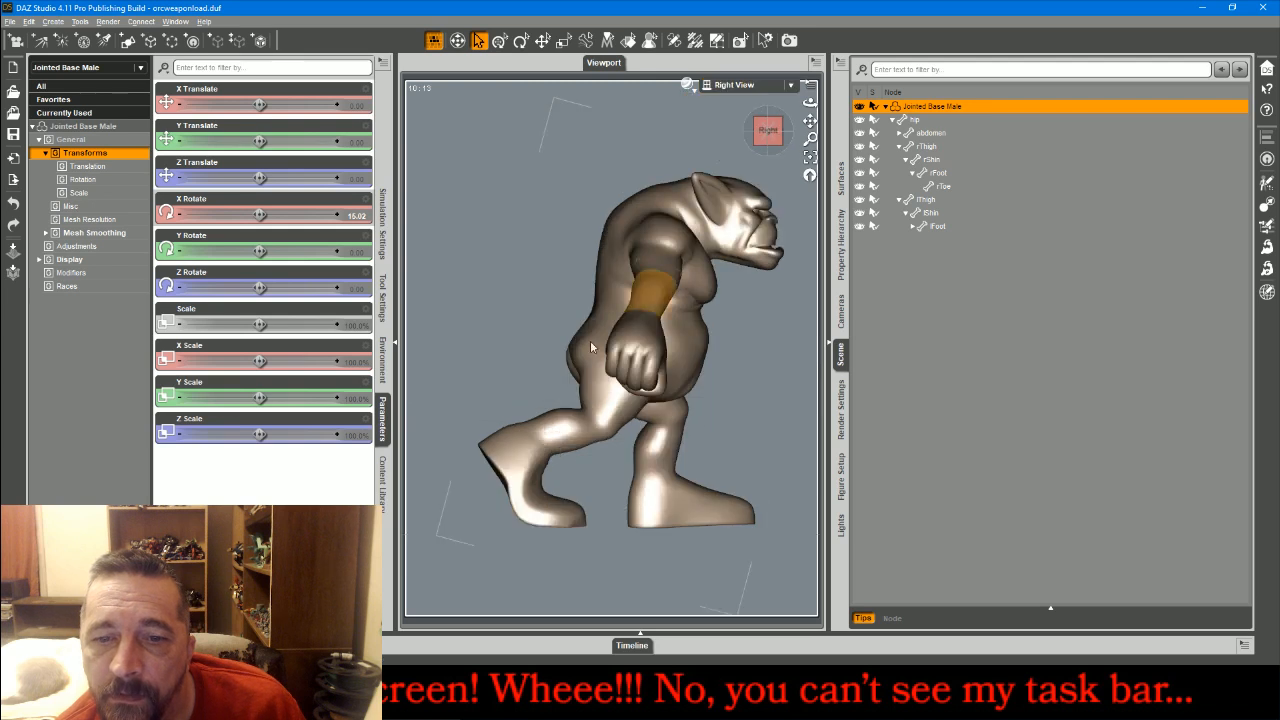
{"action": "left_click", "coordinate": [504, 453]}
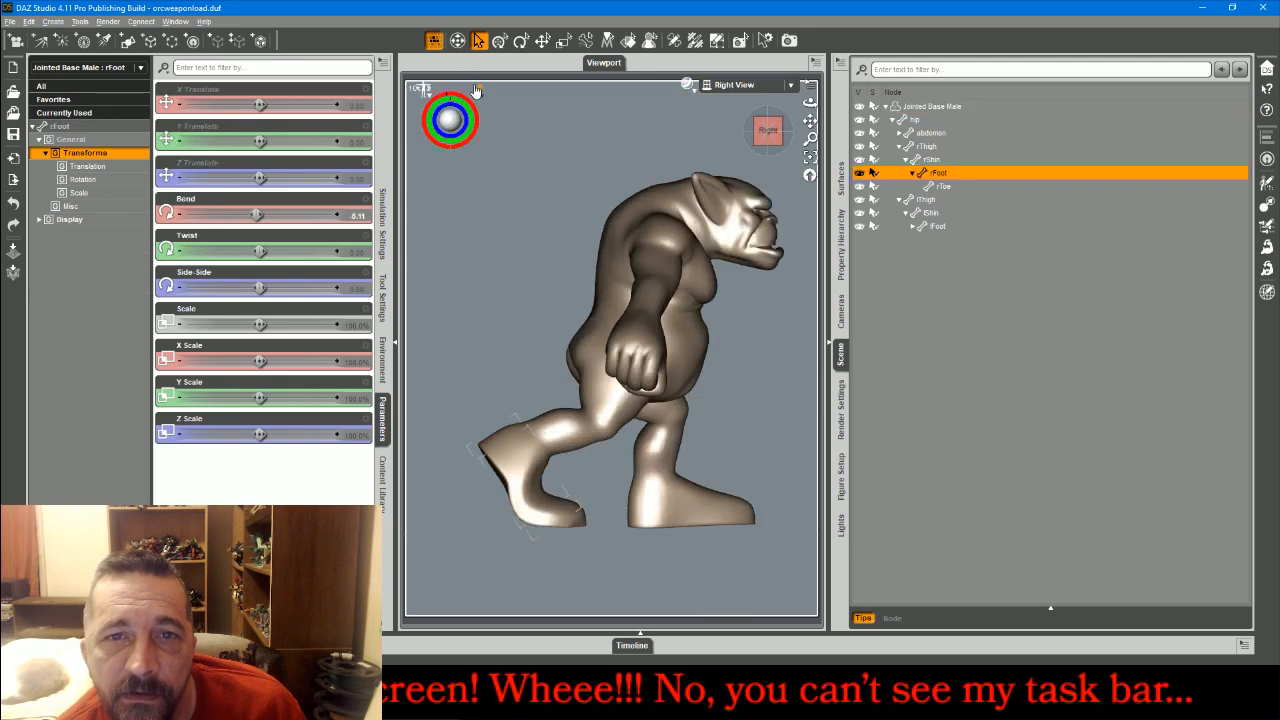
{"action": "left_click", "coordinate": [543, 41]}
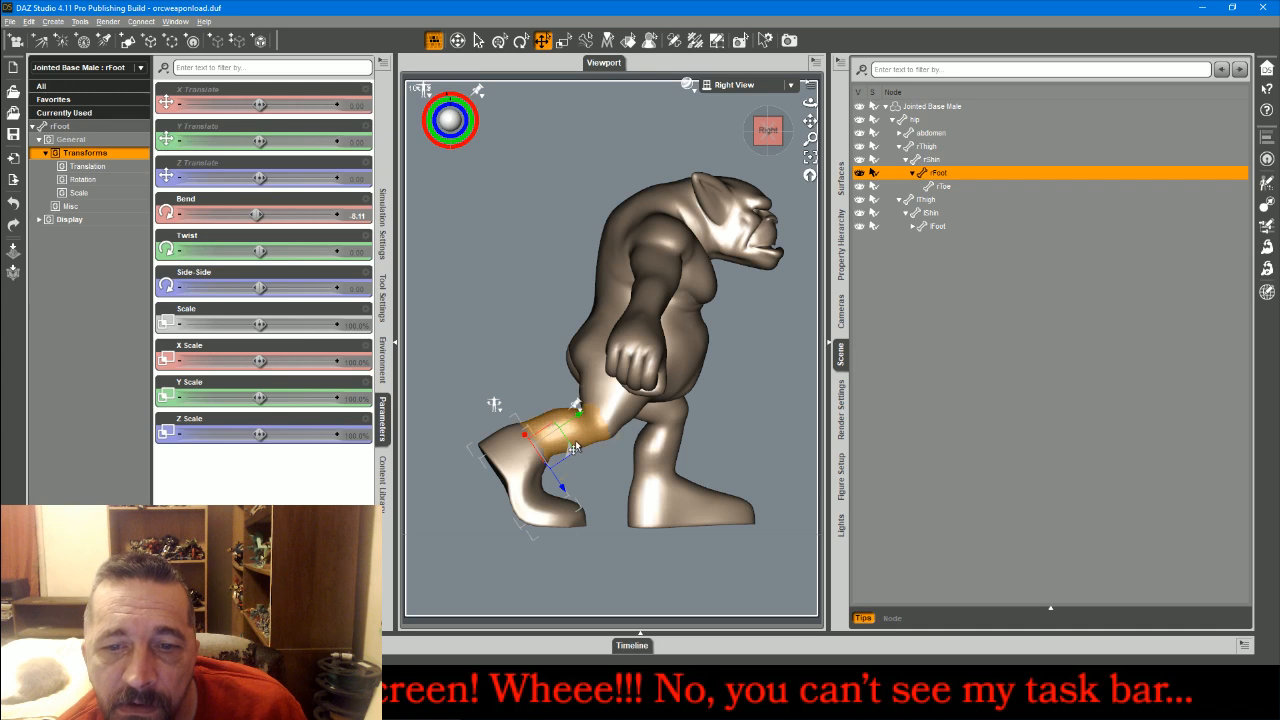
{"action": "left_click_drag", "start_coordinate": [569, 455], "coordinate": [601, 460]}
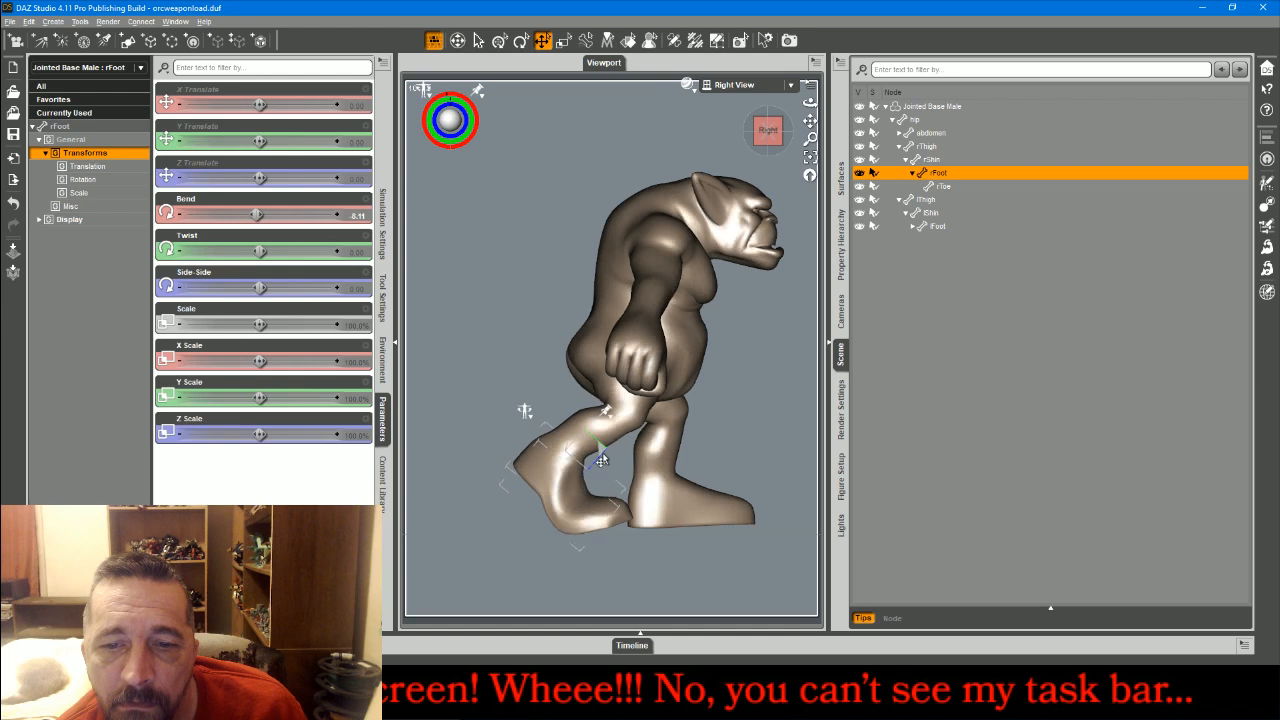
- Flatten the orc's right toe by setting its Bend to -51.89 and its Twist to -6.49
{"action": "left_click", "coordinate": [580, 508]}
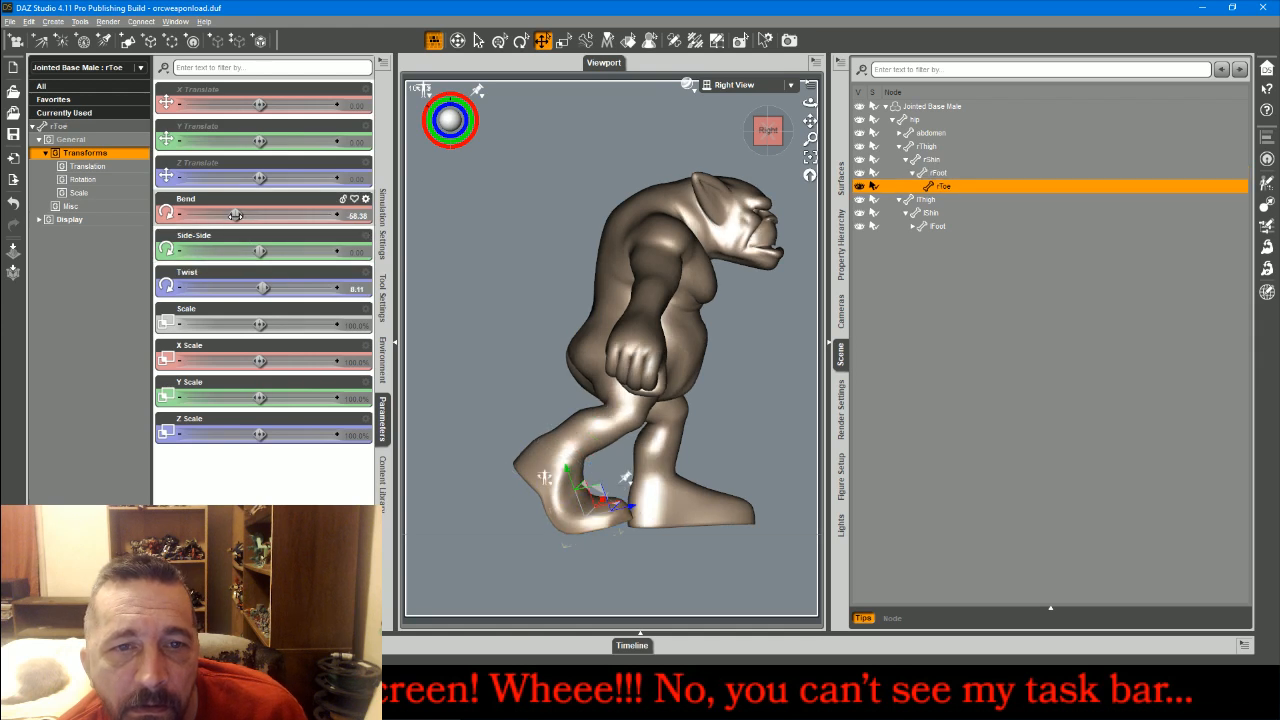
{"action": "left_click_drag", "start_coordinate": [234, 215], "coordinate": [242, 215]}
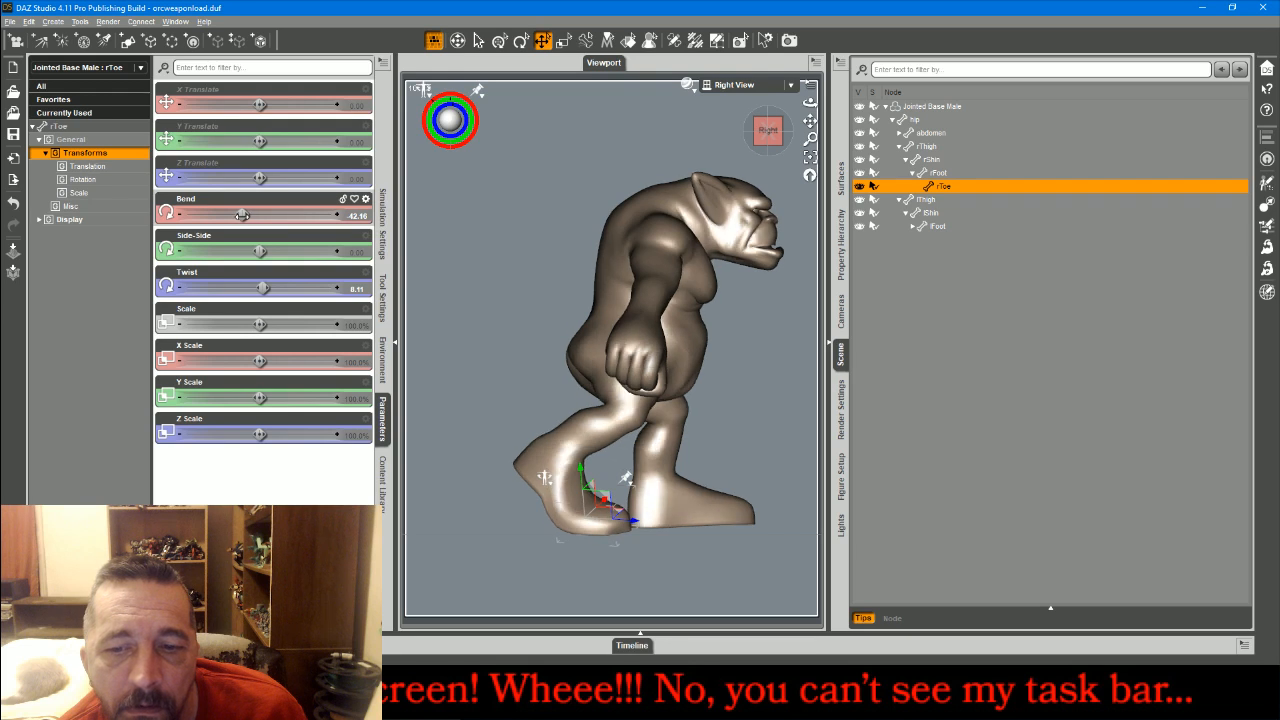
{"action": "left_click_drag", "start_coordinate": [261, 287], "coordinate": [257, 287]}
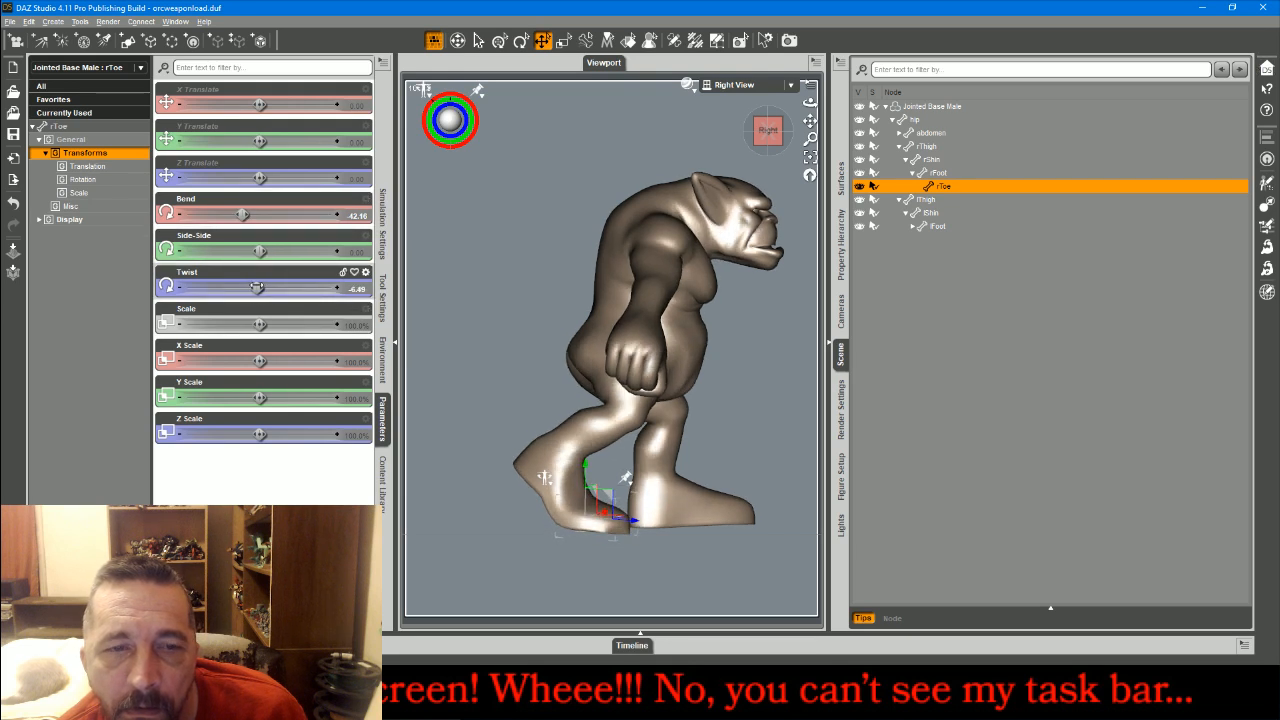
{"action": "left_click_drag", "start_coordinate": [240, 213], "coordinate": [238, 213]}
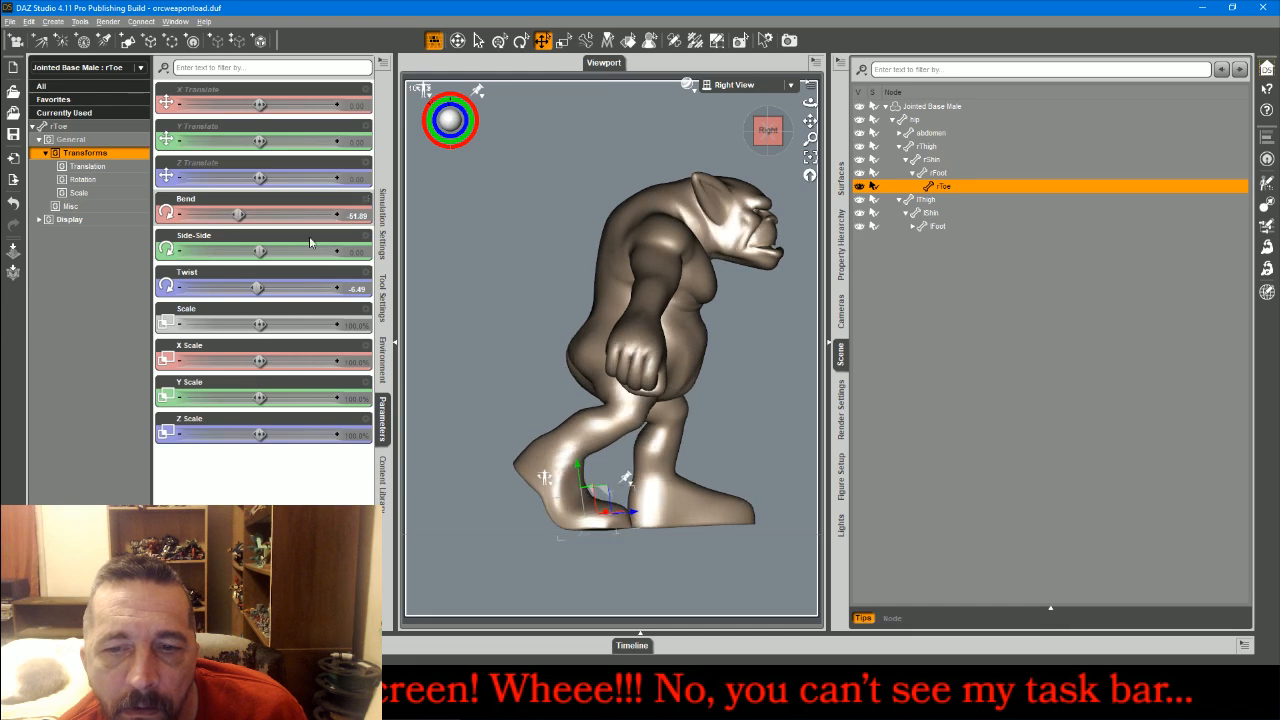
- Reset the right shin's Side-Side to 0 and set its Bend to 43.78 and Twist to 16.22
{"action": "left_click", "coordinate": [745, 85]}
{"action": "left_click", "coordinate": [746, 88]}
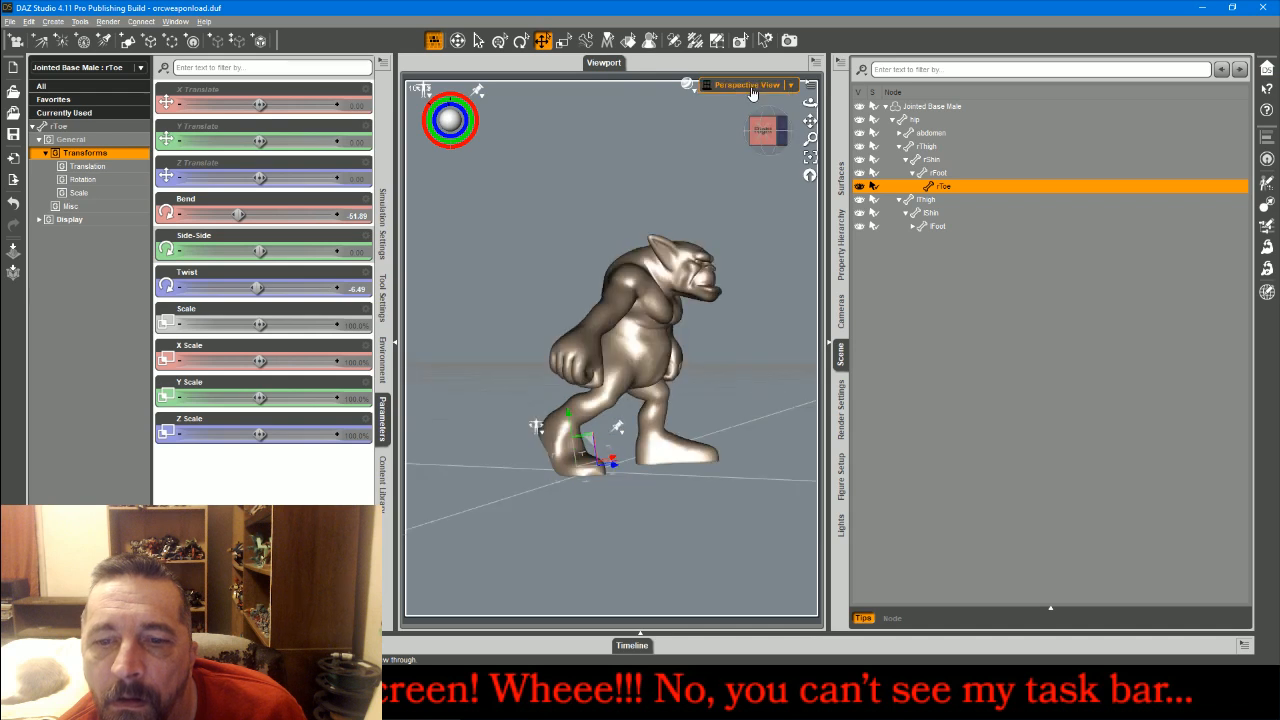
{"action": "left_click_drag", "start_coordinate": [762, 128], "coordinate": [786, 90]}
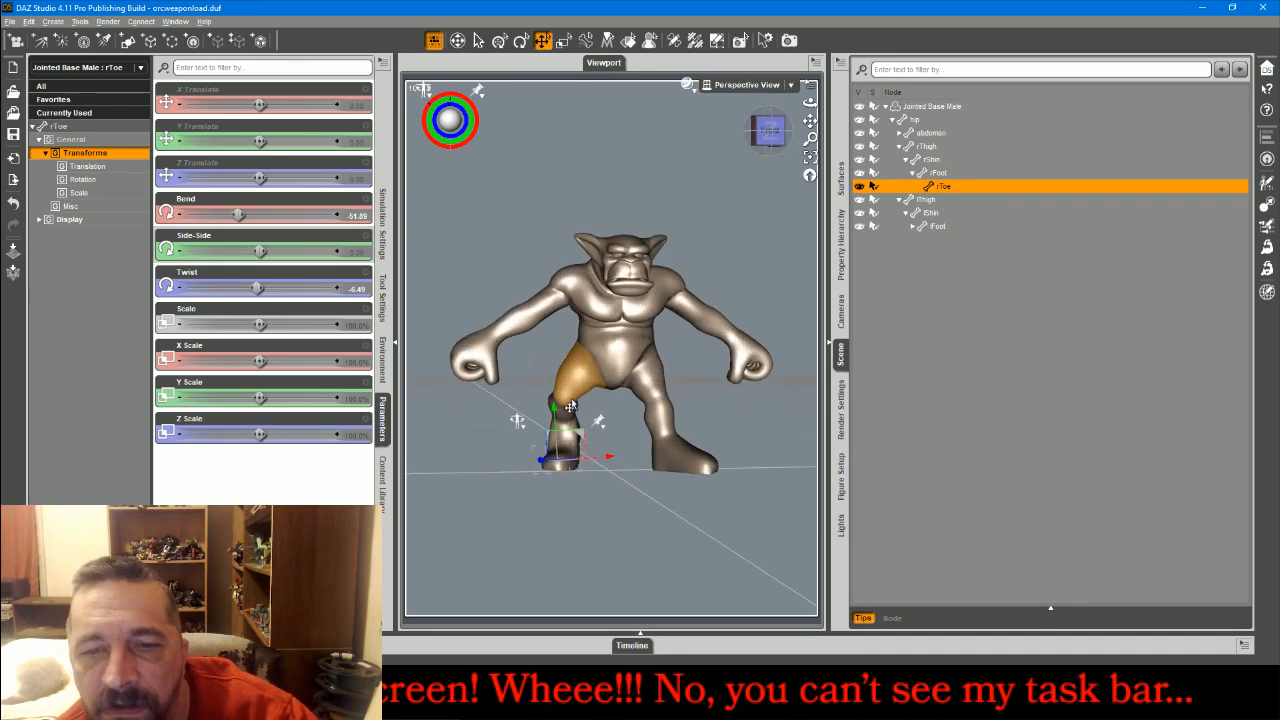
{"action": "left_click", "coordinate": [564, 418]}
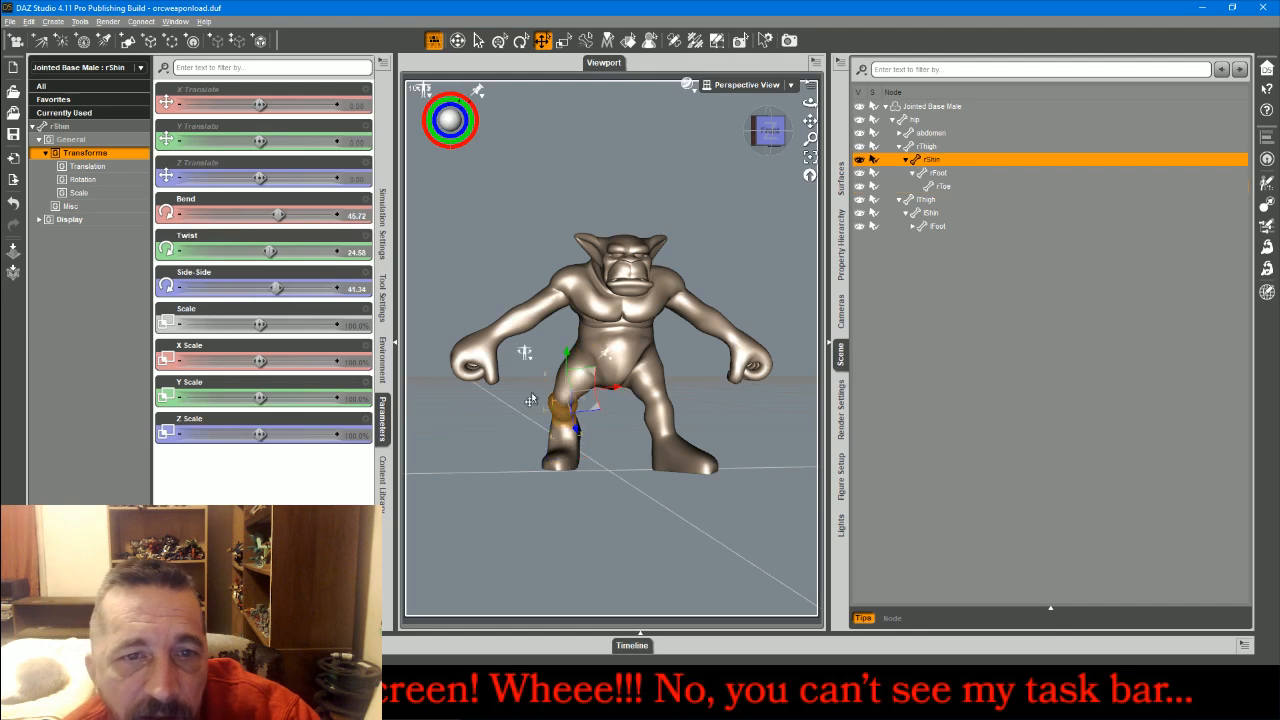
{"action": "left_click", "coordinate": [357, 290]}
{"action": "type", "text": "0"}
{"action": "key", "text": "Return"}
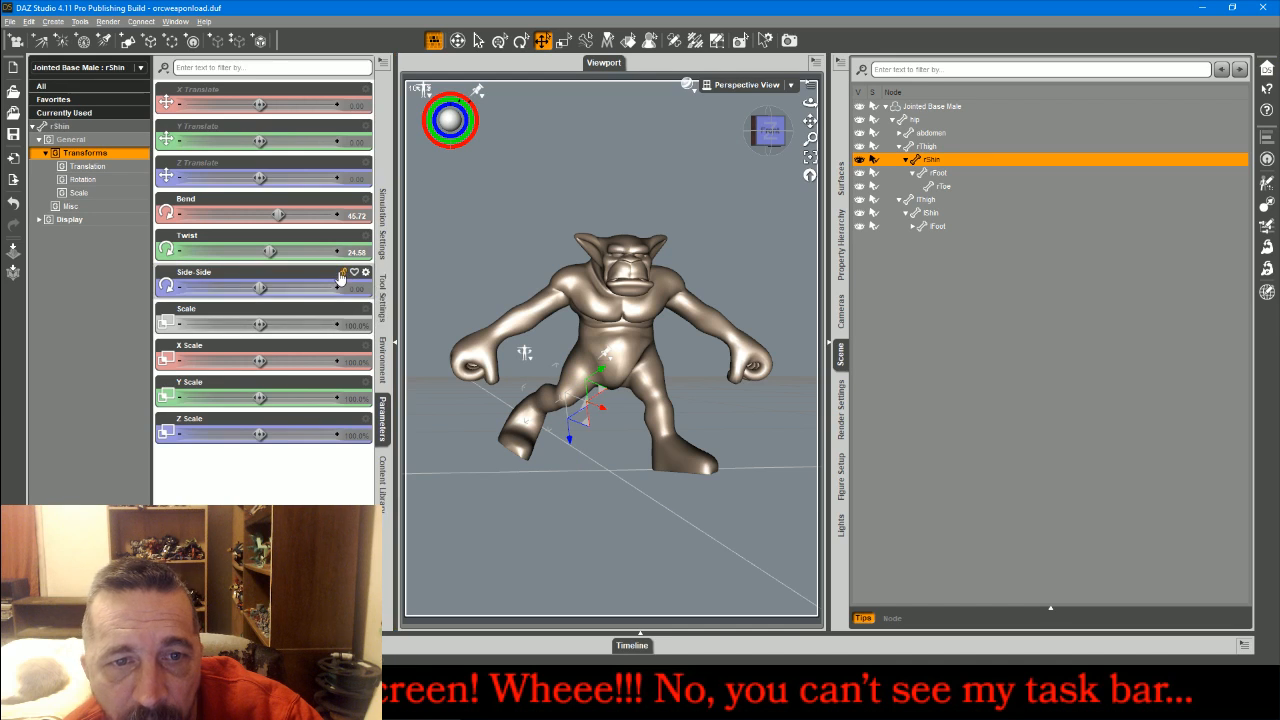
{"action": "left_click_drag", "start_coordinate": [280, 215], "coordinate": [265, 250]}
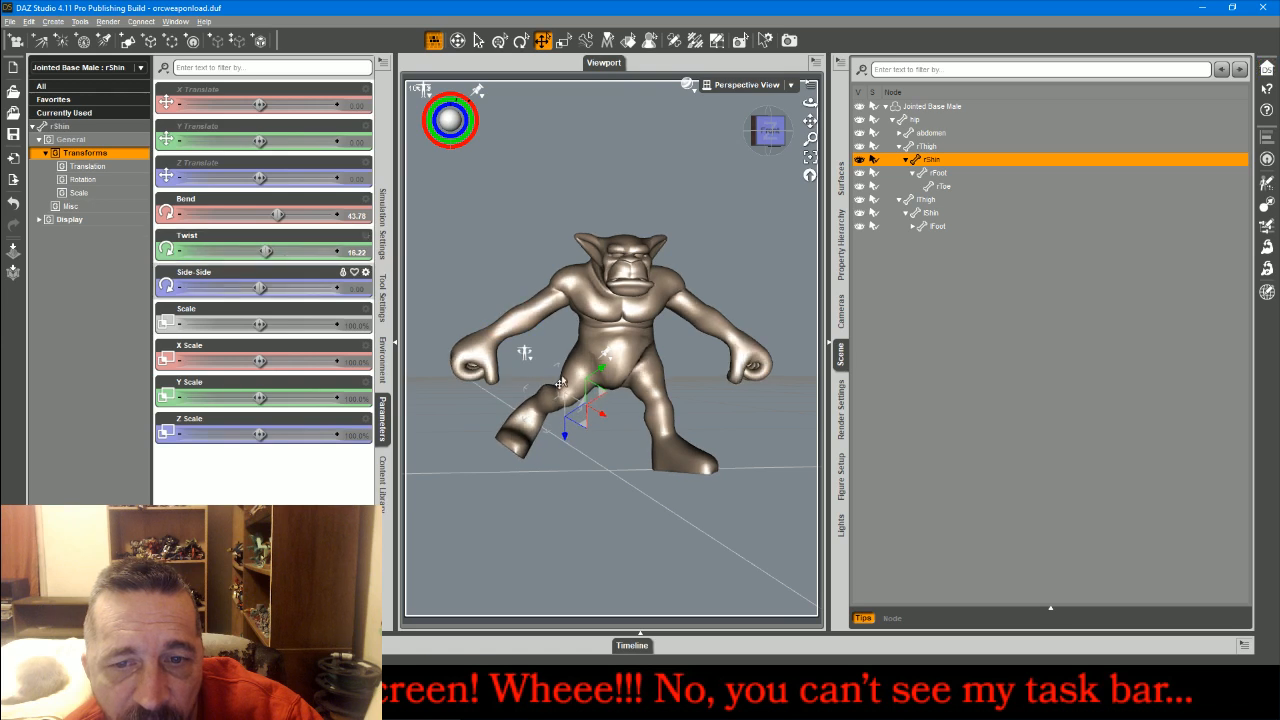
- Bring the orc's right leg inward by setting the right thigh's Side-Side to 12.97
{"action": "left_click", "coordinate": [549, 384]}
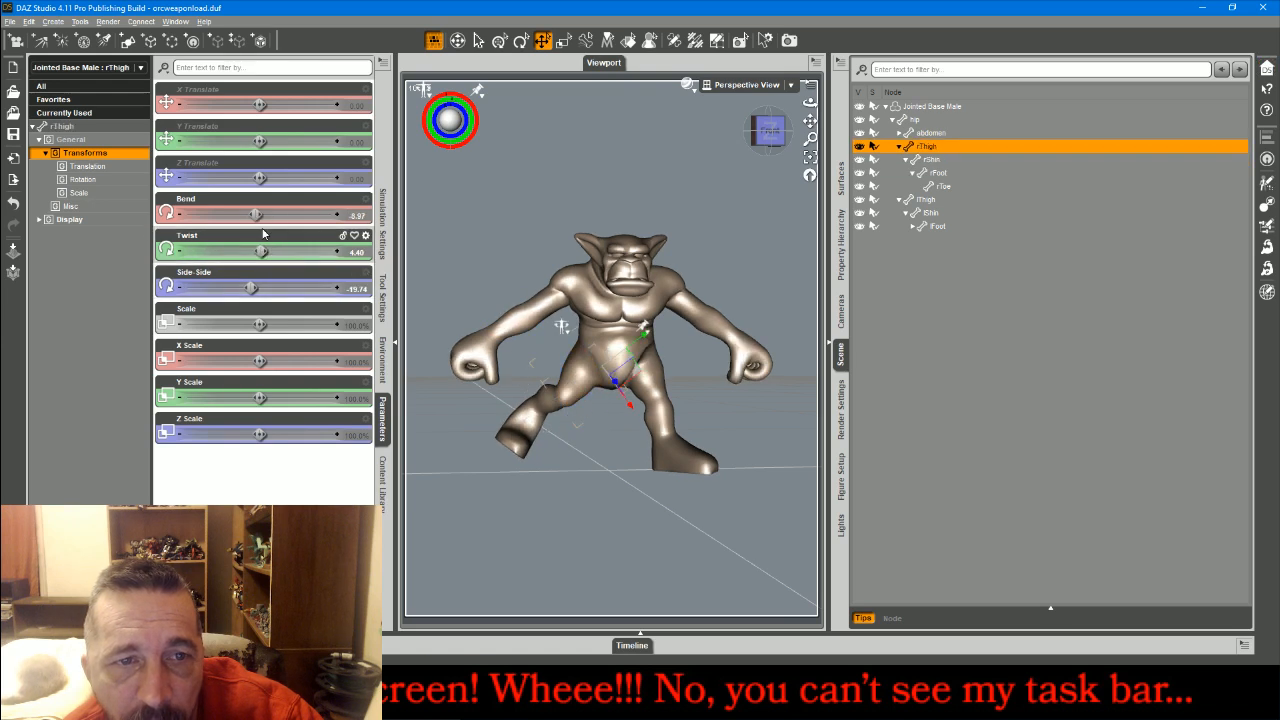
{"action": "left_click_drag", "start_coordinate": [253, 287], "coordinate": [264, 287]}
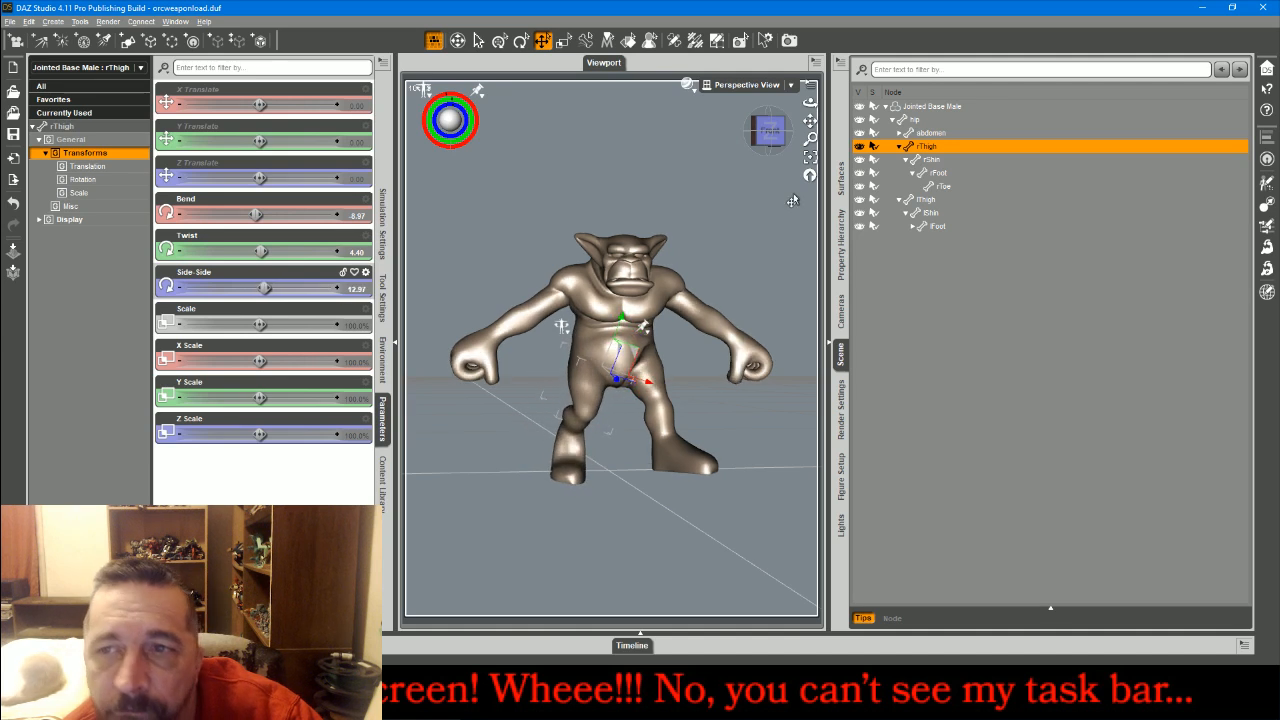
{"action": "left_click", "coordinate": [956, 108]}
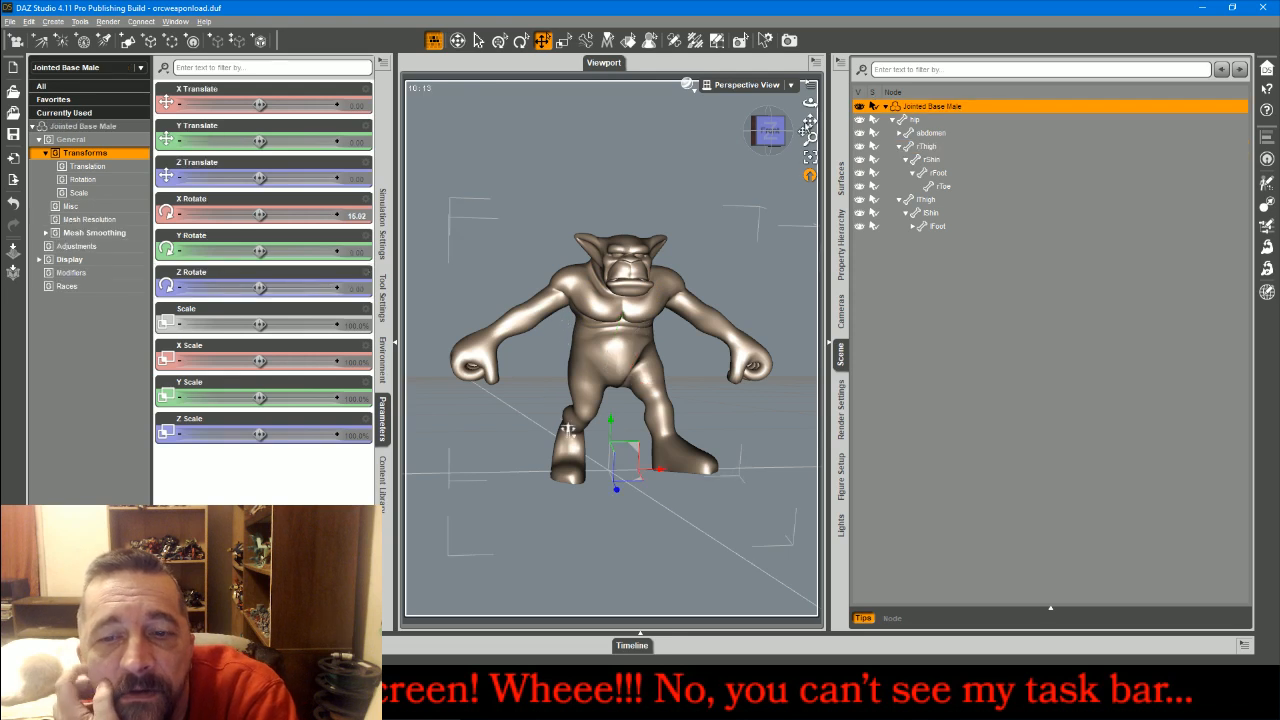
- Pull the orc's right foot forward and up beside the left leg with the Translate tool
{"action": "left_click", "coordinate": [790, 85]}
{"action": "left_click", "coordinate": [765, 139]}
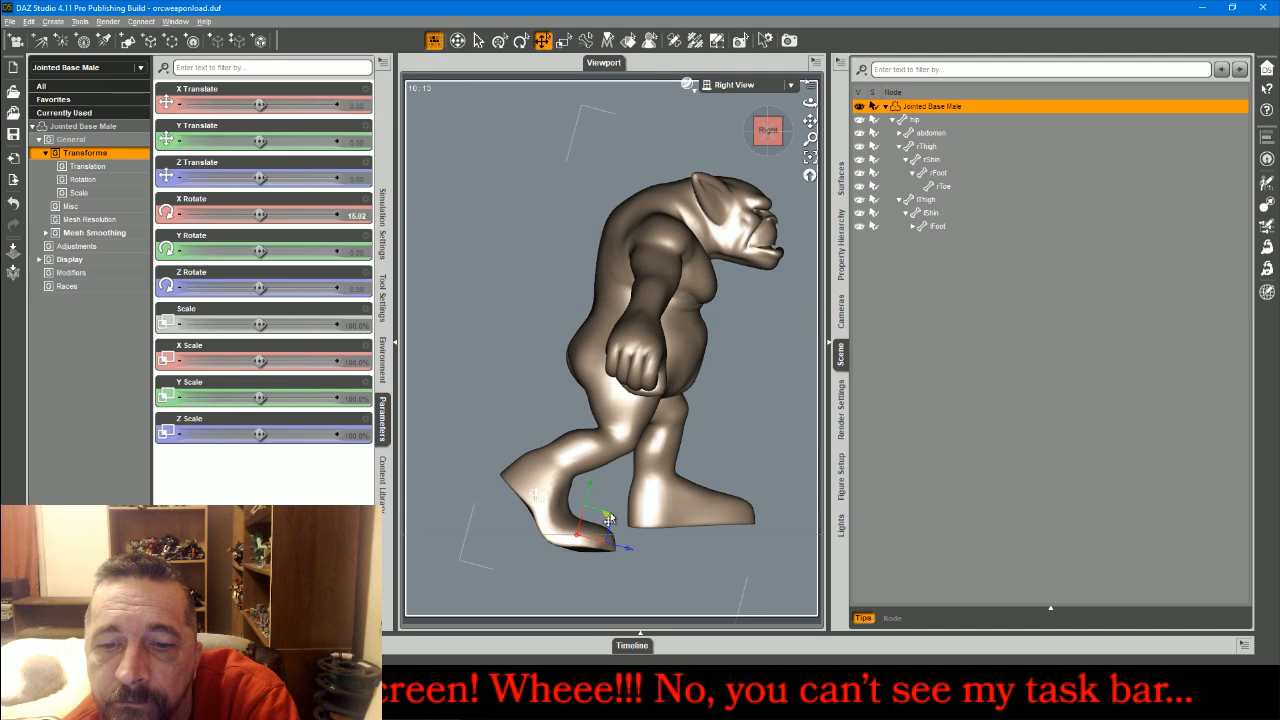
{"action": "right_click", "coordinate": [538, 492]}
{"action": "left_click", "coordinate": [527, 483]}
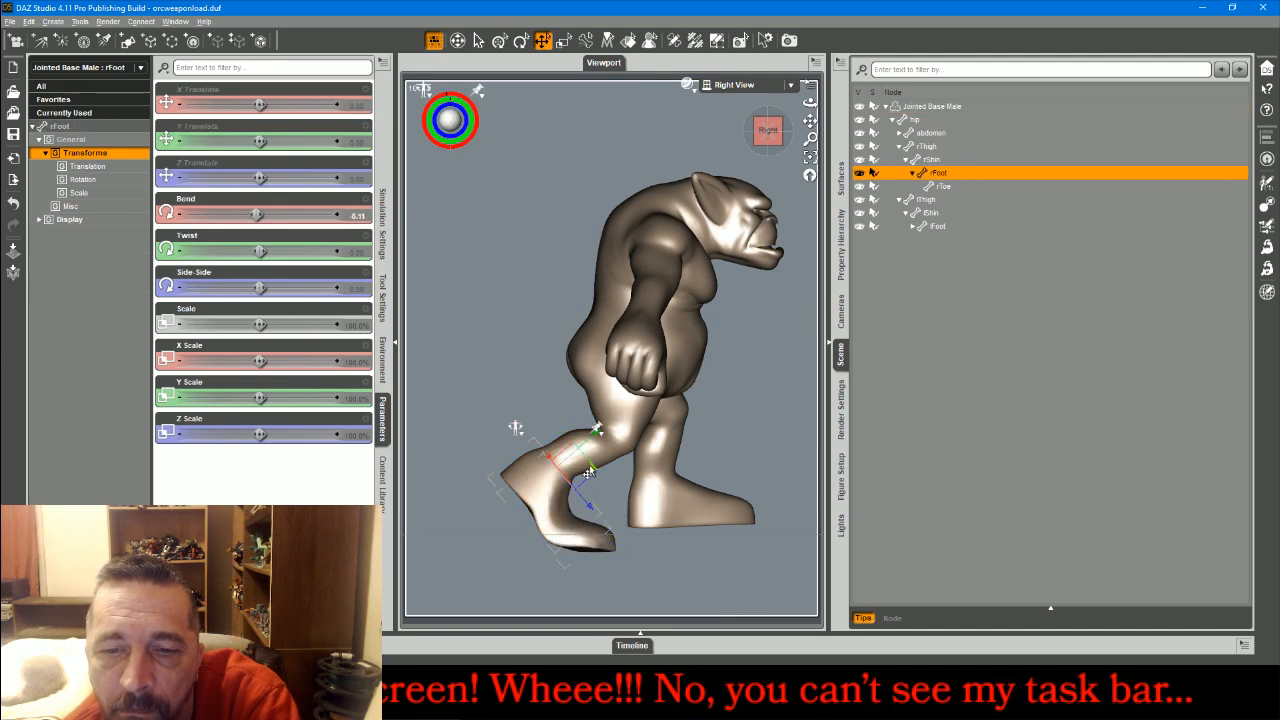
{"action": "left_click_drag", "start_coordinate": [590, 472], "coordinate": [605, 440]}
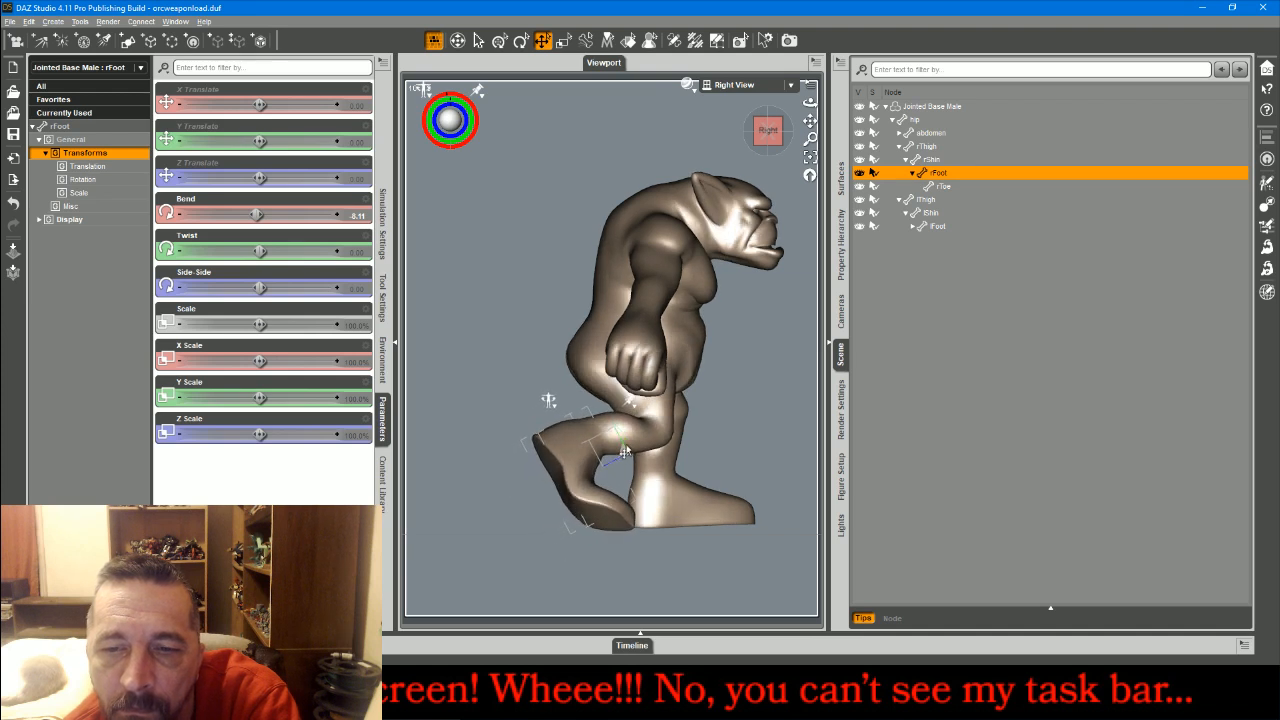
{"action": "left_click", "coordinate": [748, 86]}
{"action": "left_click", "coordinate": [733, 109]}
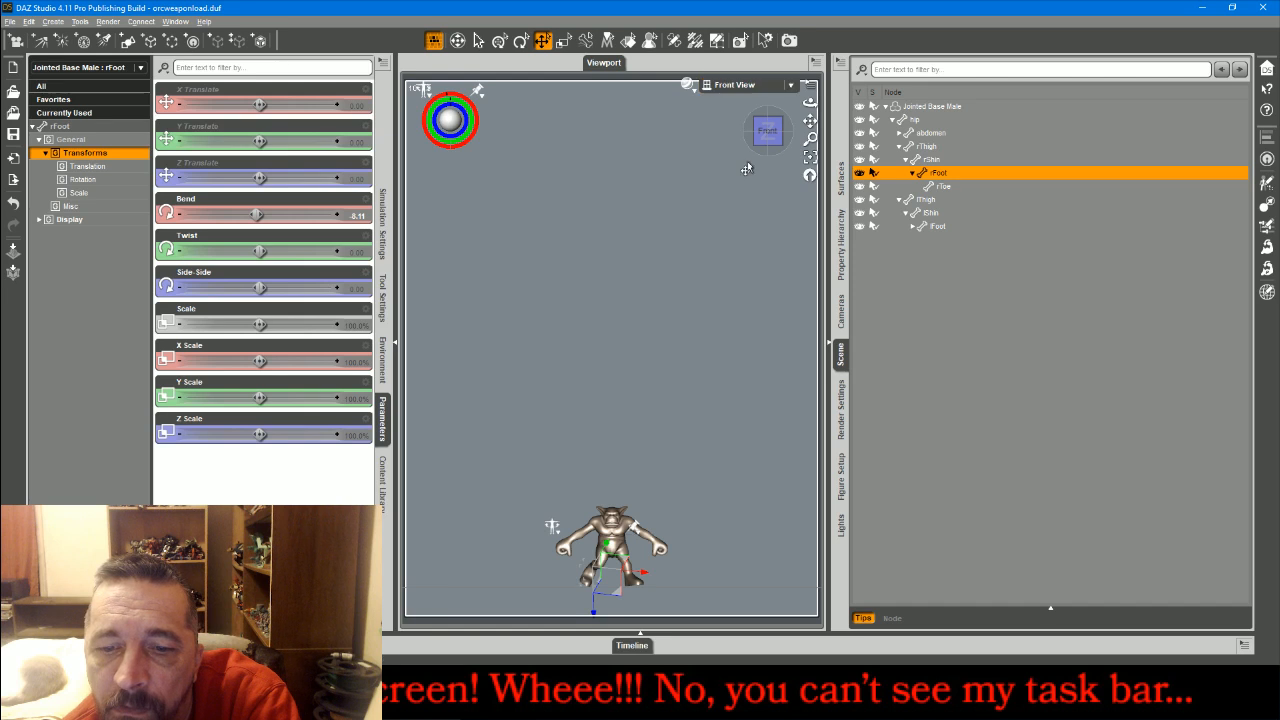
- Turn the orc's right leg by setting the right thigh's Twist to -12.97
{"action": "left_click", "coordinate": [810, 157]}
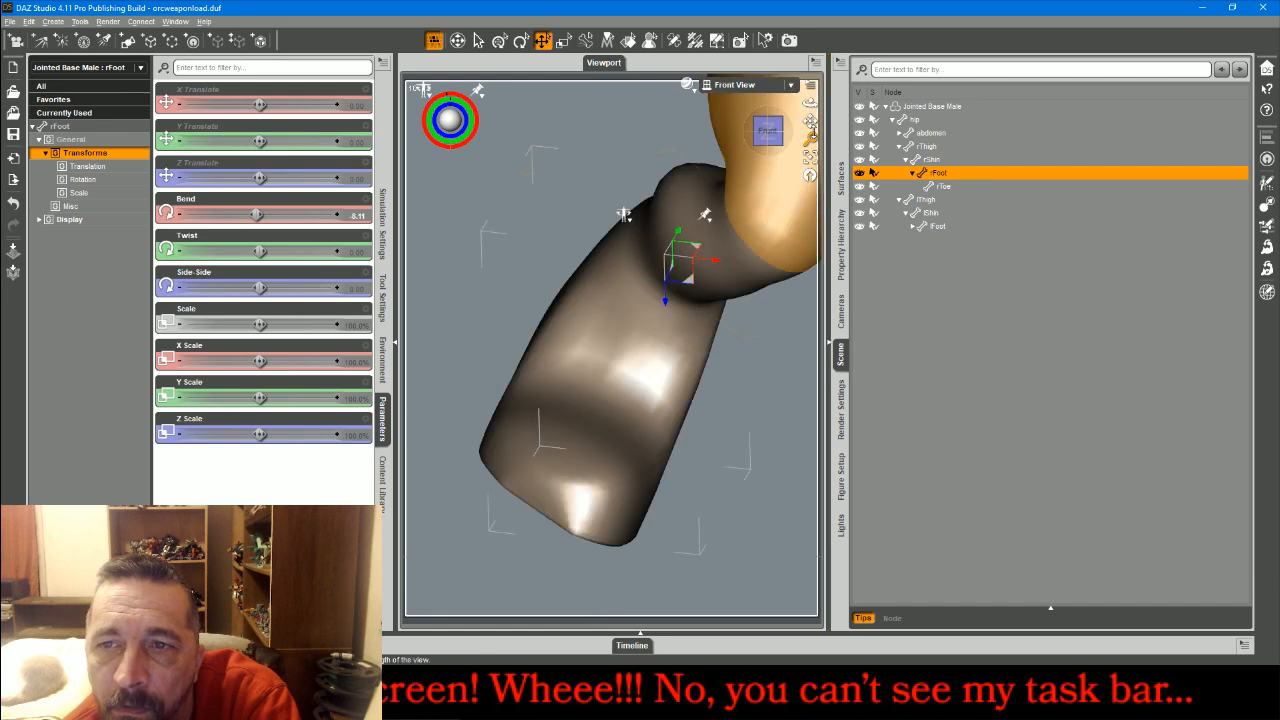
{"action": "left_click_drag", "start_coordinate": [810, 139], "coordinate": [810, 195]}
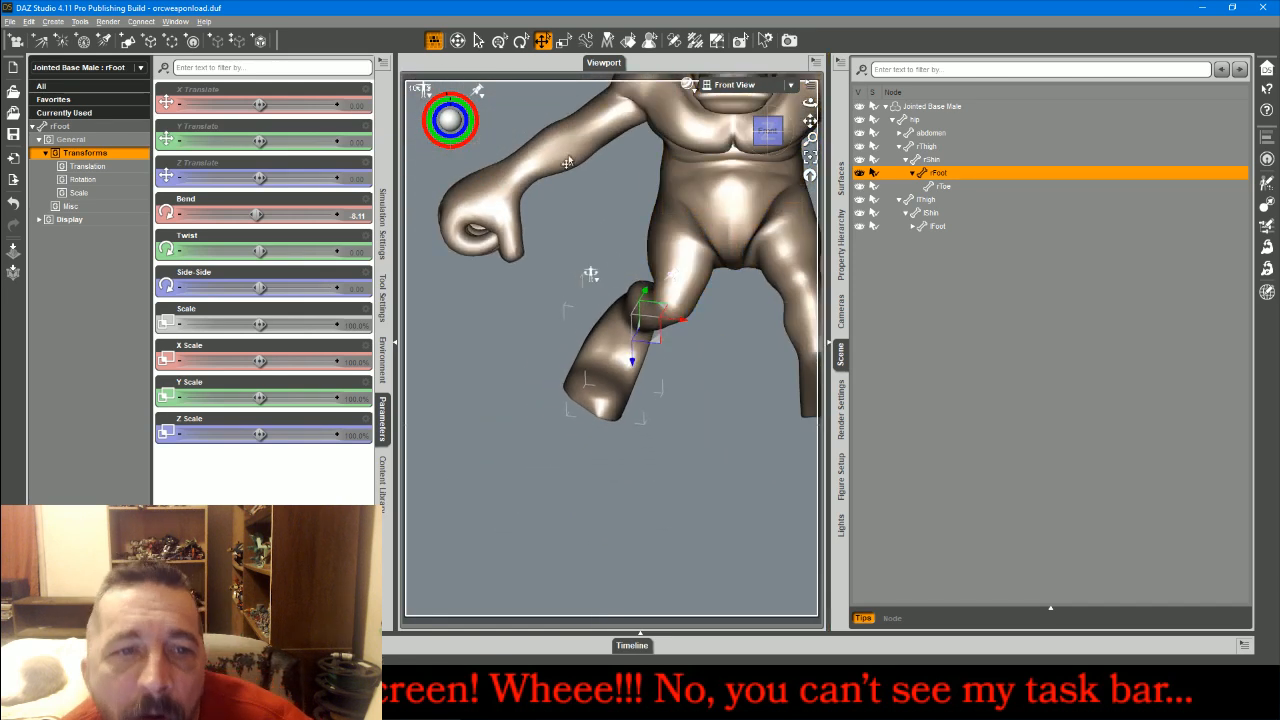
{"action": "left_click", "coordinate": [658, 263]}
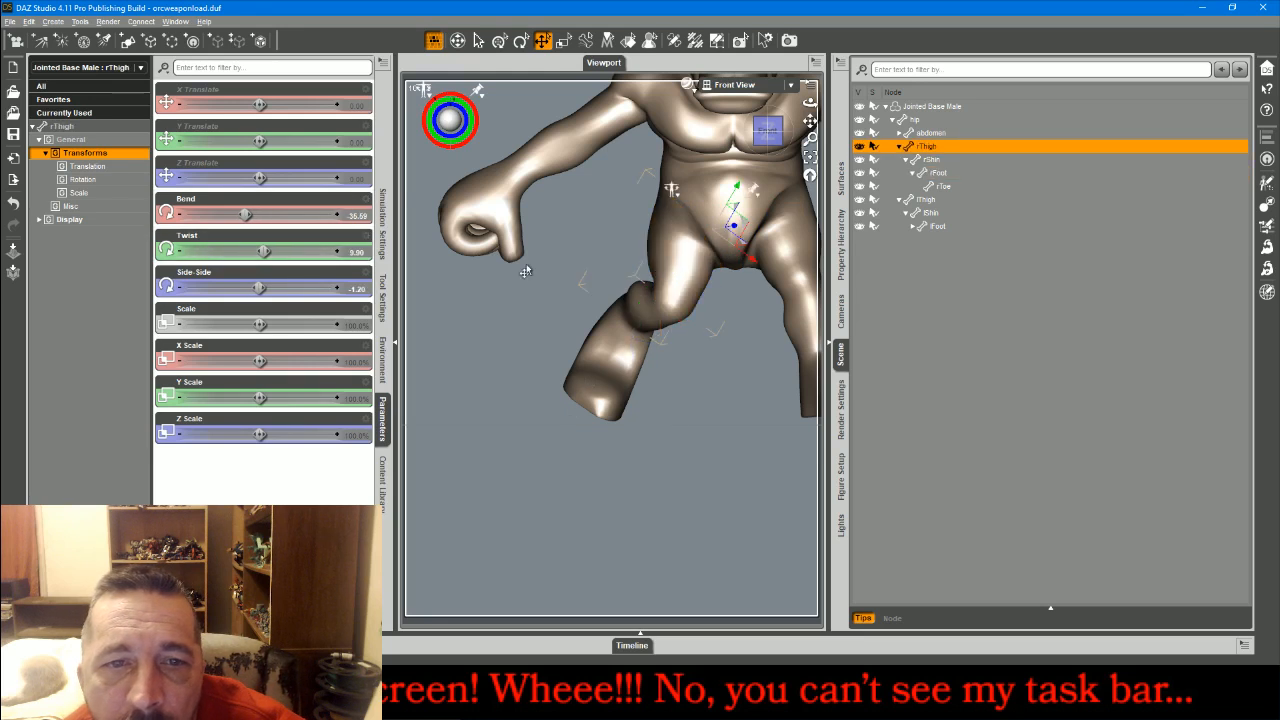
{"action": "left_click_drag", "start_coordinate": [263, 251], "coordinate": [257, 251]}
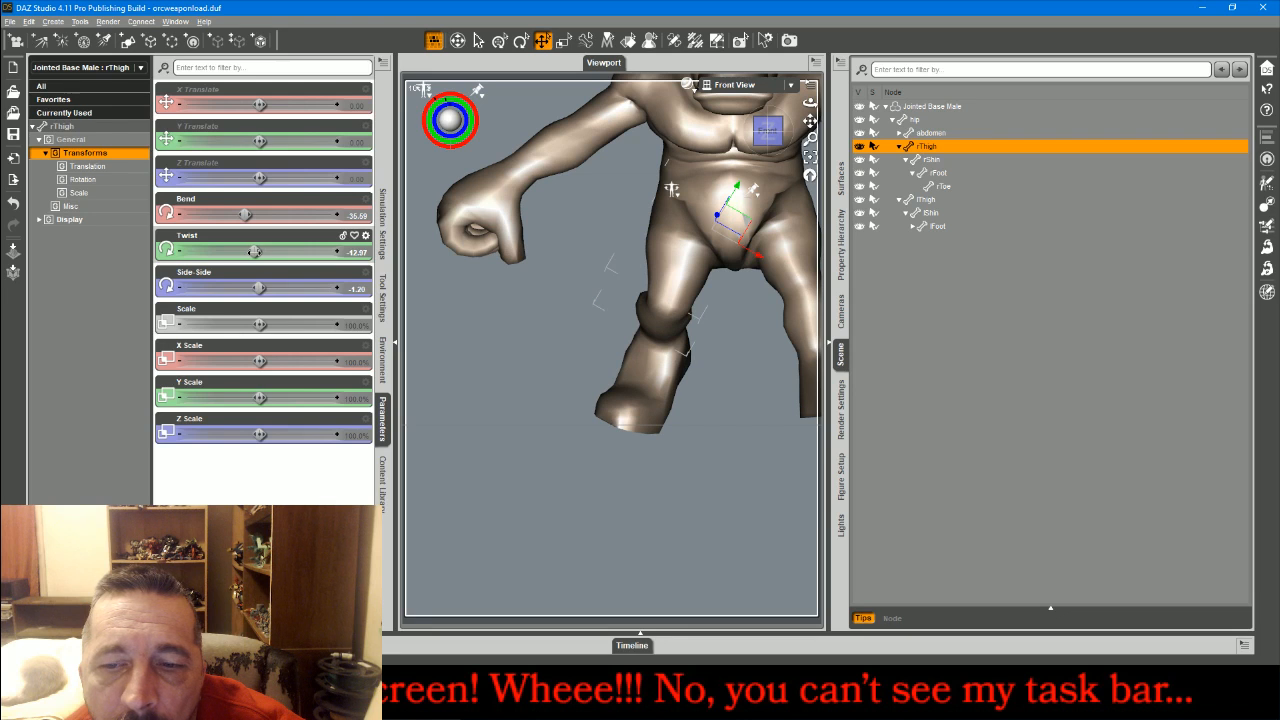
- Twist the orc's right shin slightly and set the right foot's Bend to -22.70
{"action": "left_click", "coordinate": [735, 84]}
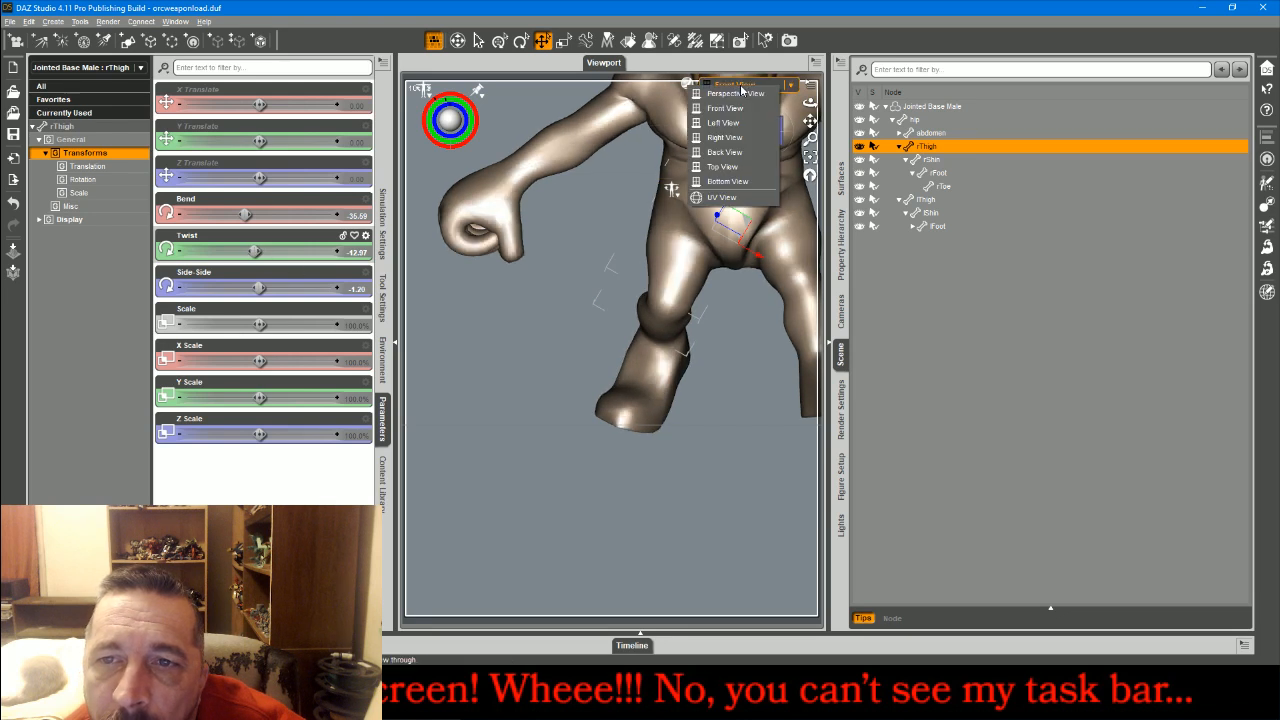
{"action": "left_click", "coordinate": [725, 137]}
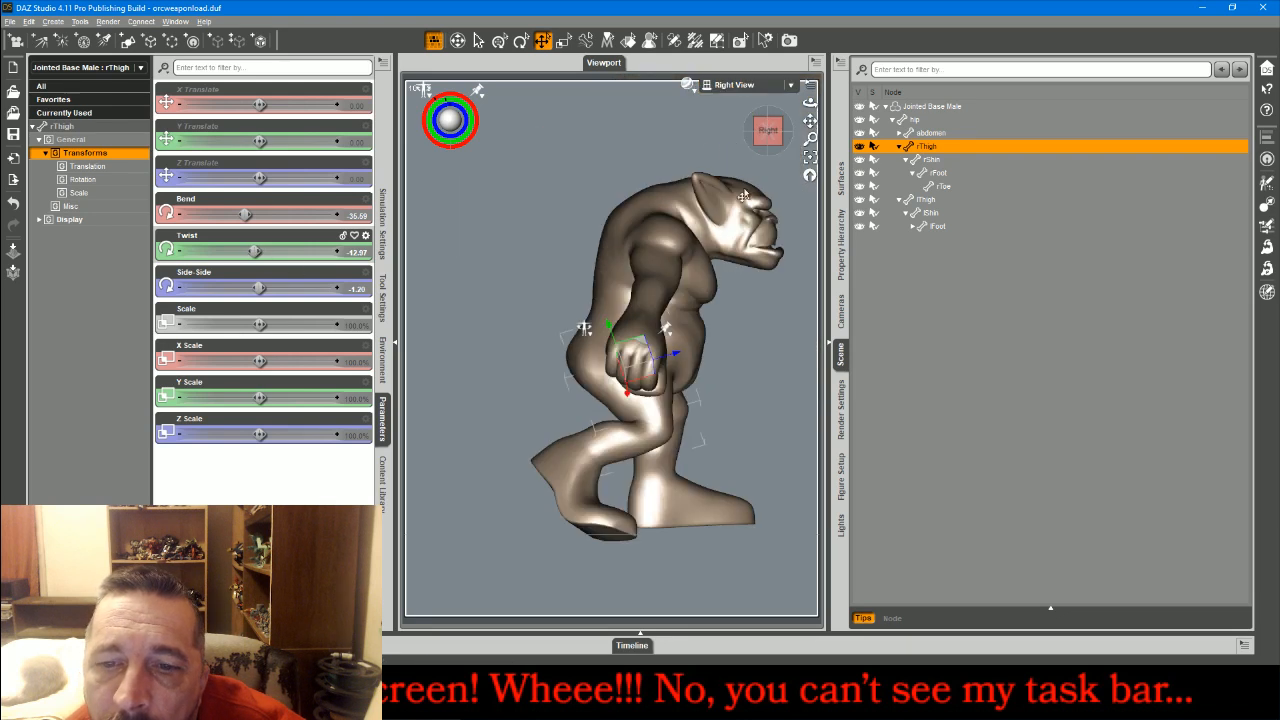
{"action": "left_click", "coordinate": [630, 445]}
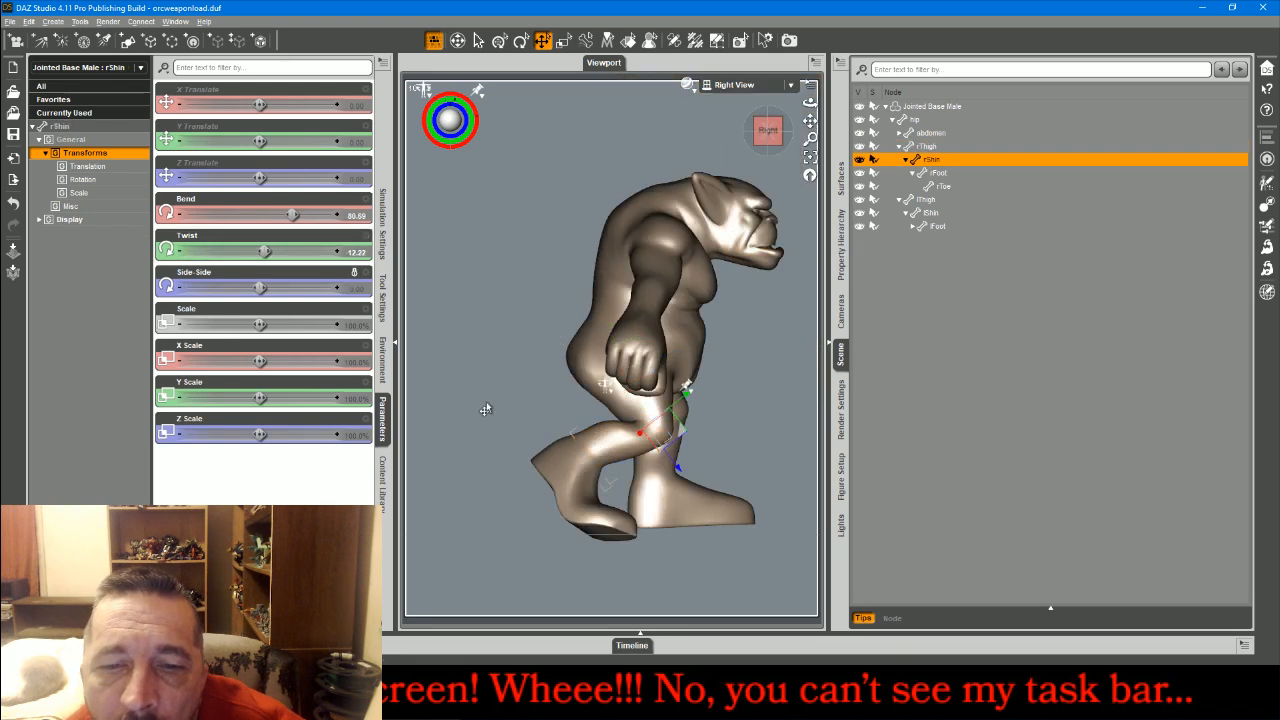
{"action": "left_click", "coordinate": [633, 413]}
{"action": "left_click", "coordinate": [588, 482]}
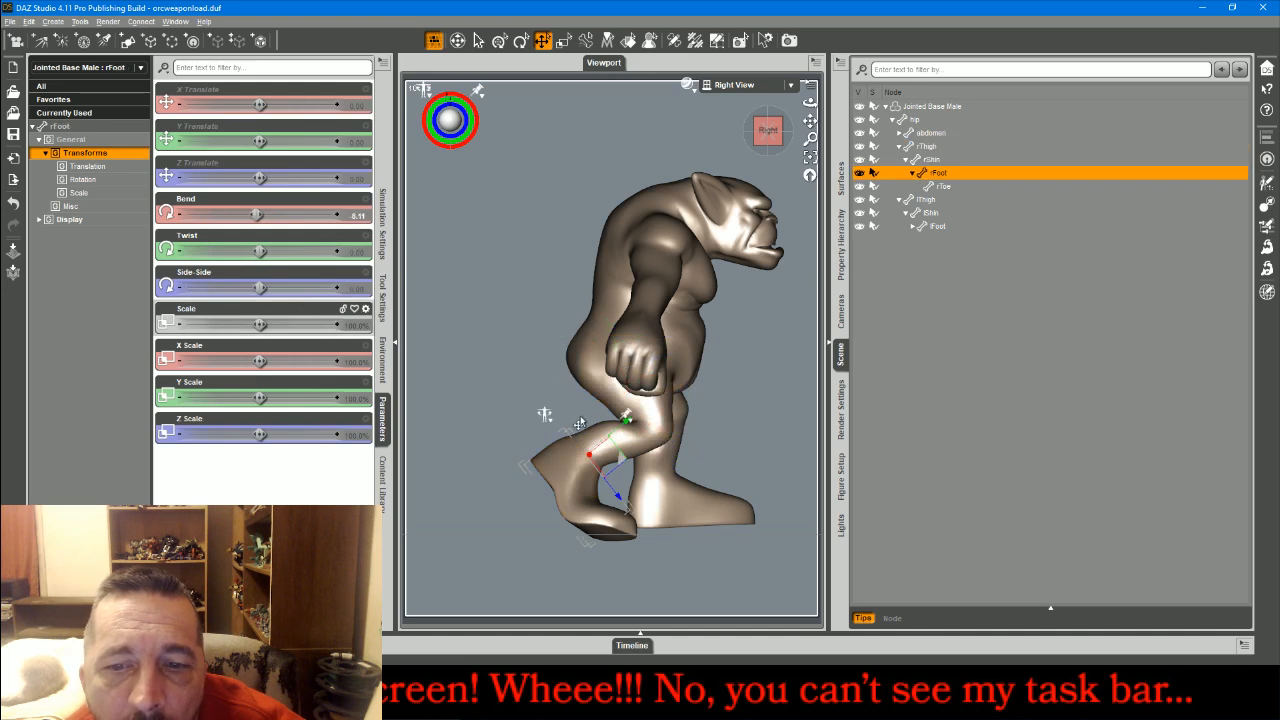
{"action": "left_click", "coordinate": [554, 402]}
{"action": "left_click_drag", "start_coordinate": [262, 252], "coordinate": [273, 251]}
{"action": "left_click", "coordinate": [557, 467]}
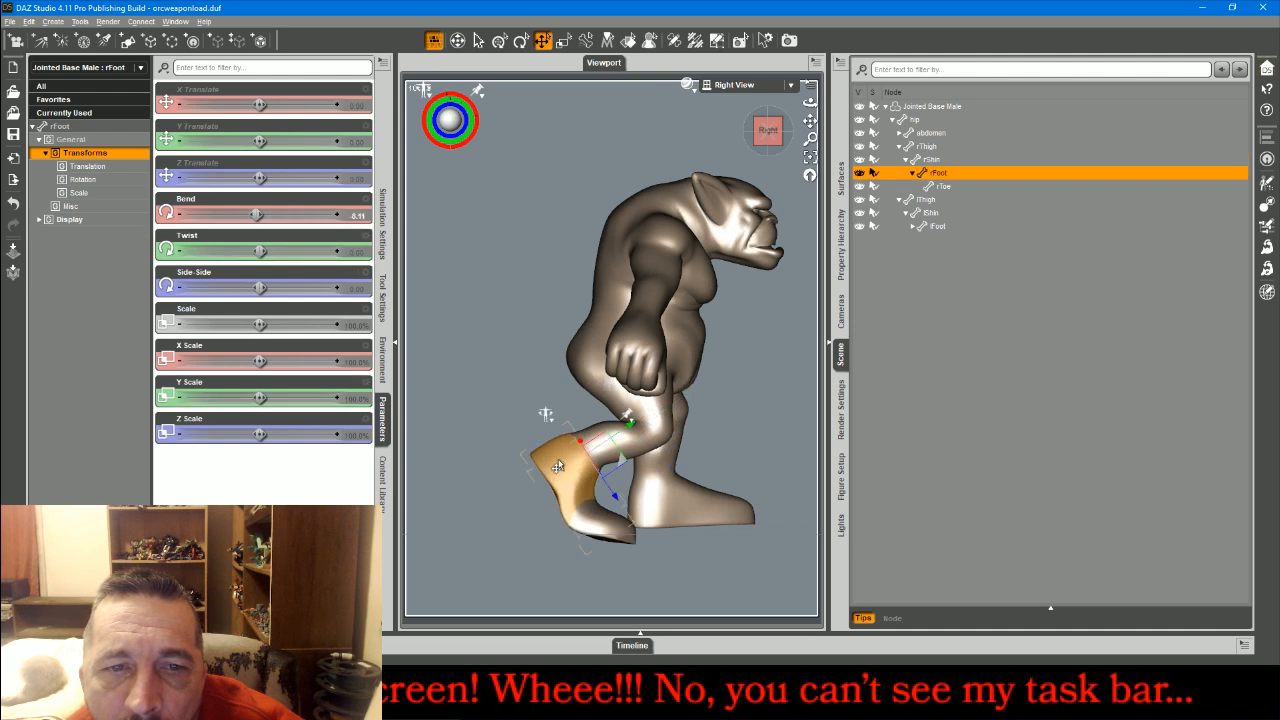
{"action": "left_click_drag", "start_coordinate": [256, 214], "coordinate": [250, 214]}
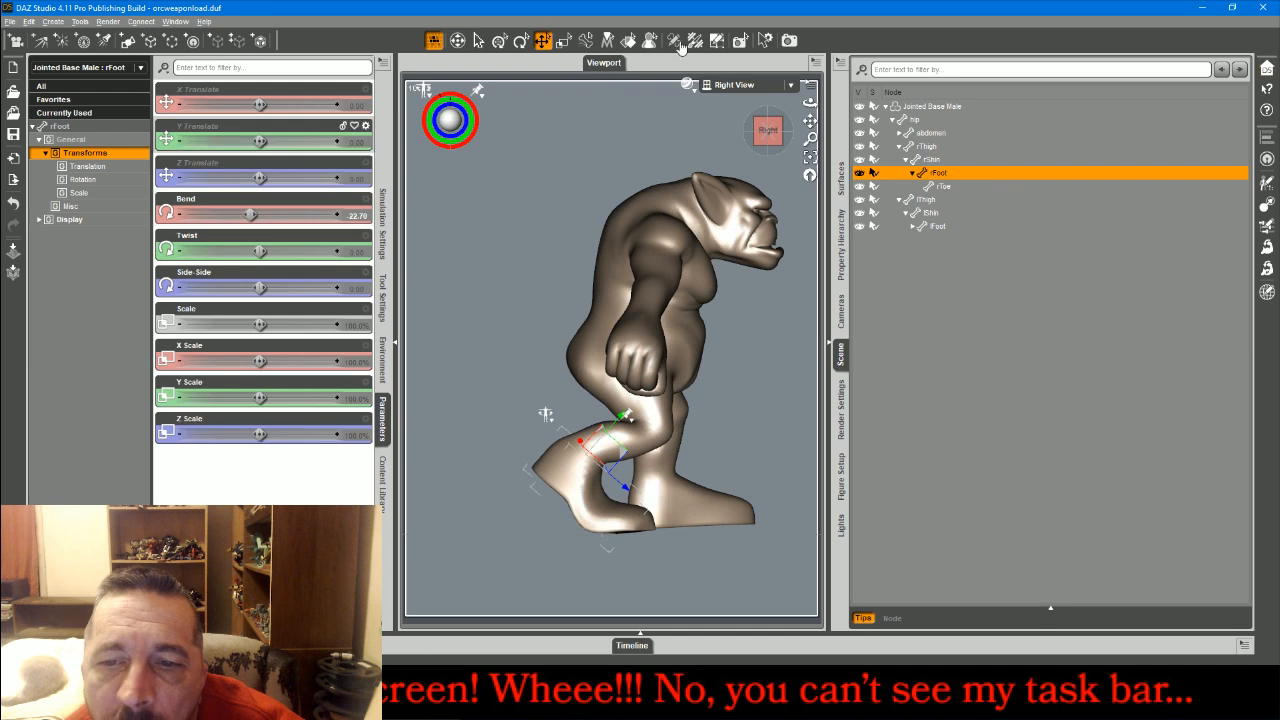
- Reset the X Rotate of the whole Jointed Base Male figure to 0
{"action": "left_click", "coordinate": [746, 84]}
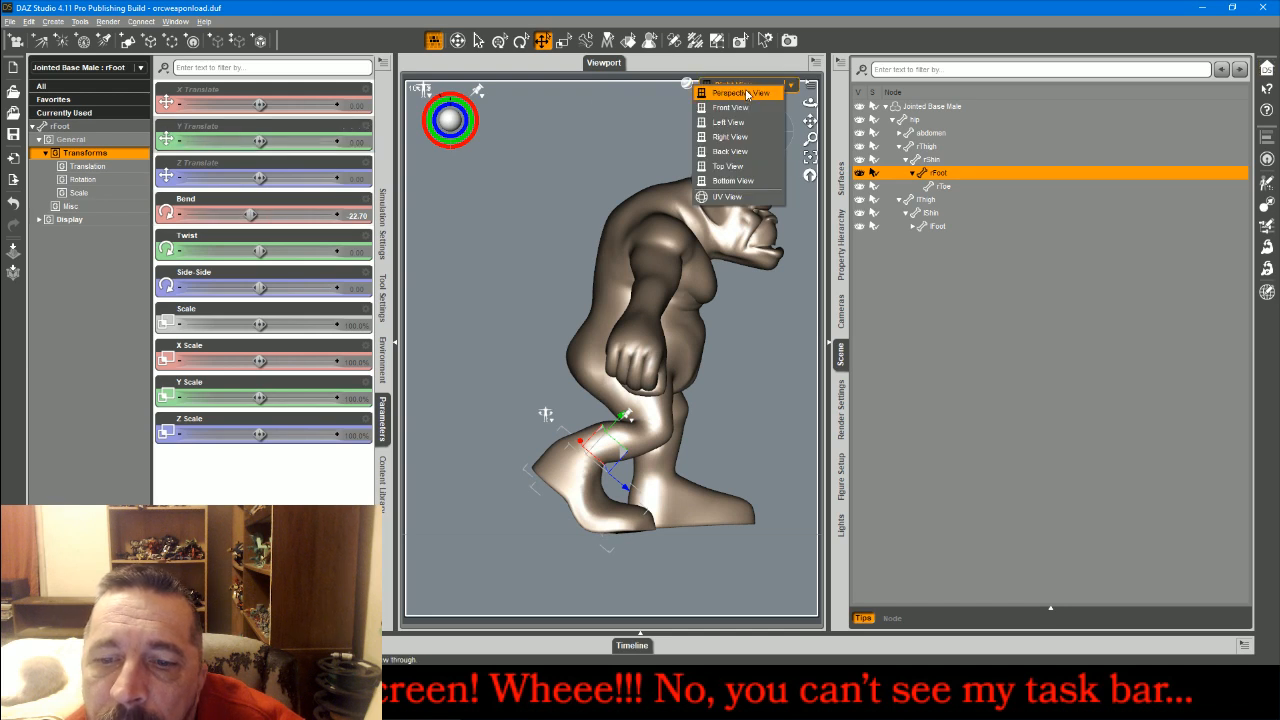
{"action": "left_click", "coordinate": [747, 94]}
{"action": "left_click_drag", "start_coordinate": [768, 132], "coordinate": [764, 133]}
{"action": "left_click", "coordinate": [941, 108]}
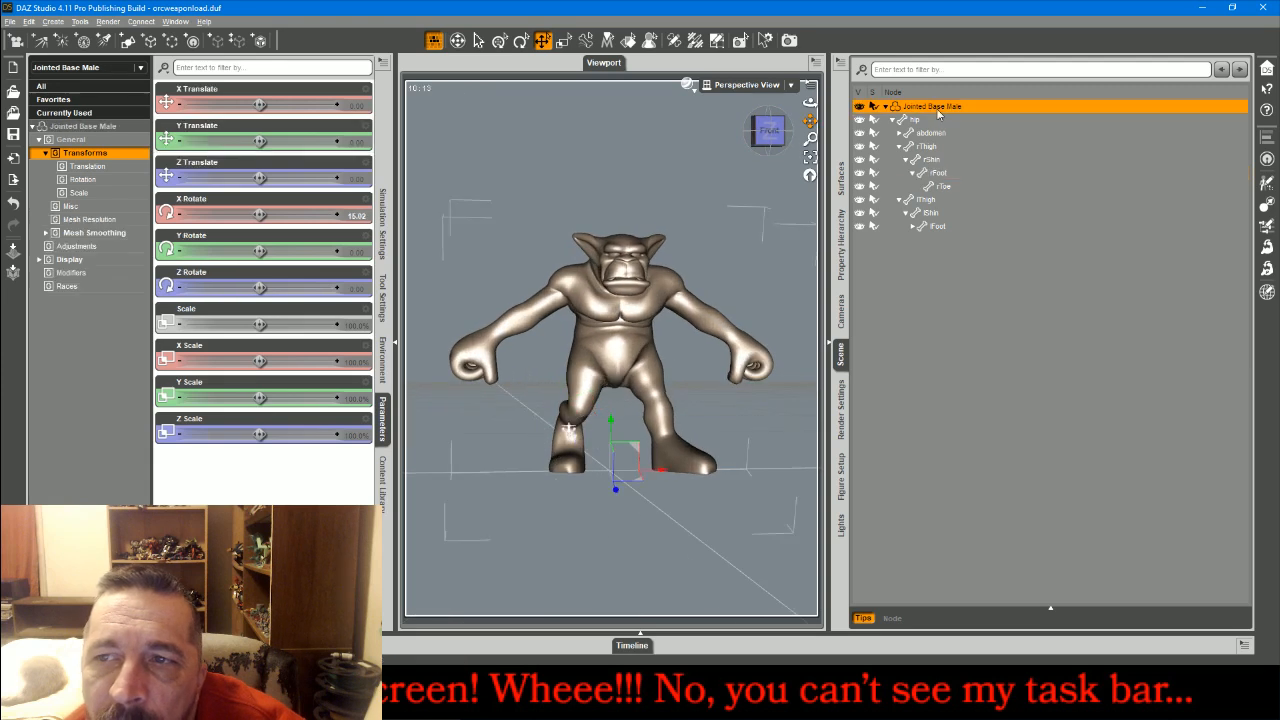
{"action": "left_click", "coordinate": [366, 217]}
{"action": "type", "text": "0"}
{"action": "key", "text": "Return"}
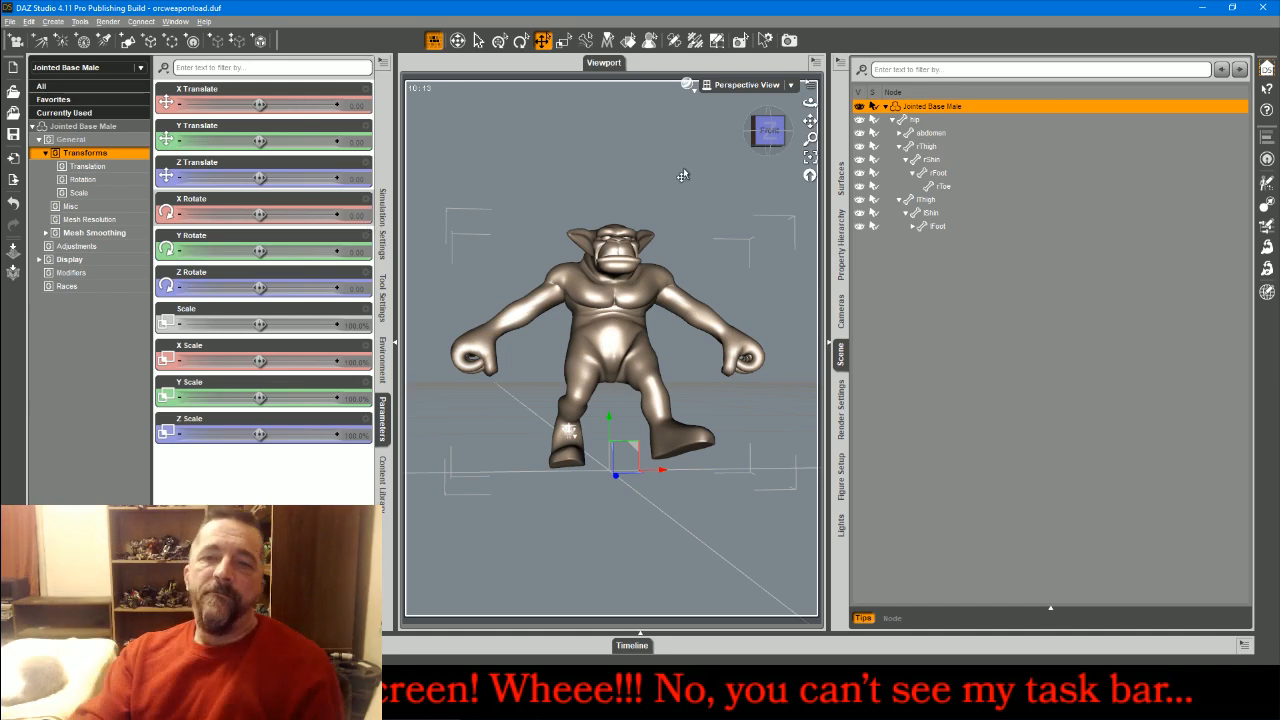
- Swing the orc's right leg back by setting the right thigh's Bend to -8.11
{"action": "left_click_drag", "start_coordinate": [777, 143], "coordinate": [885, 145]}
{"action": "middle_click_drag", "start_coordinate": [551, 431], "coordinate": [549, 432]}
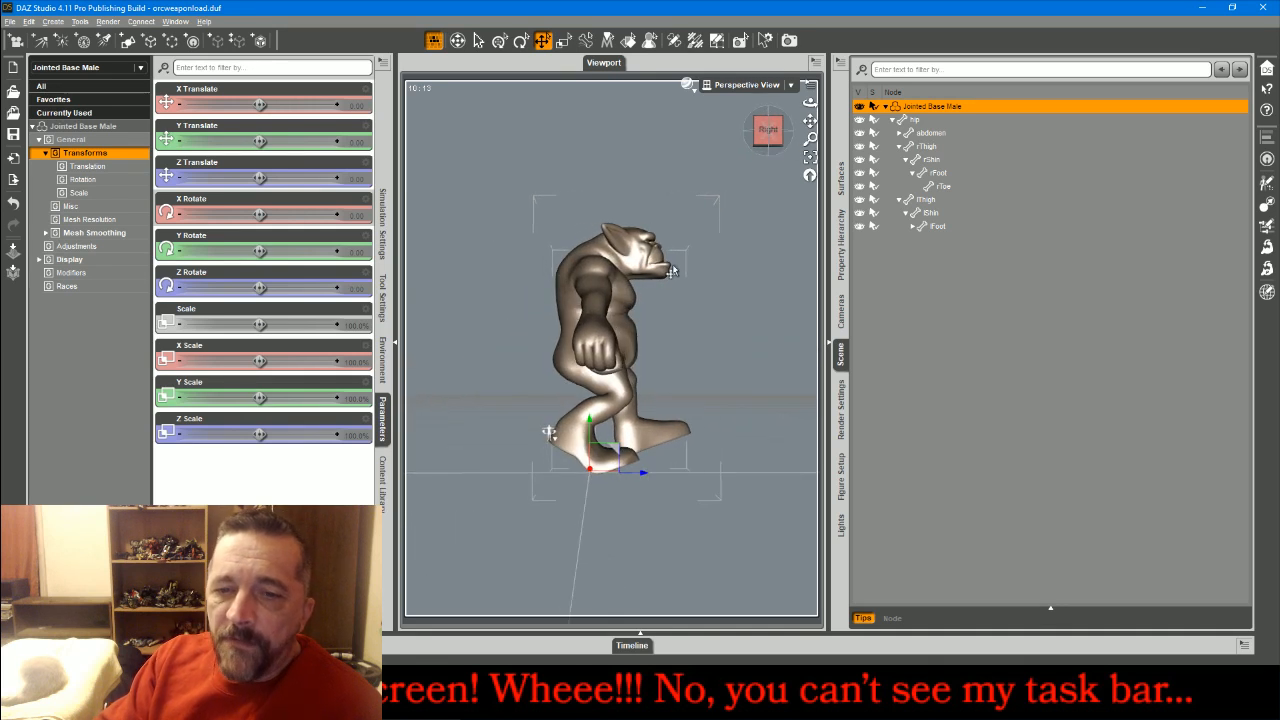
{"action": "left_click", "coordinate": [597, 362]}
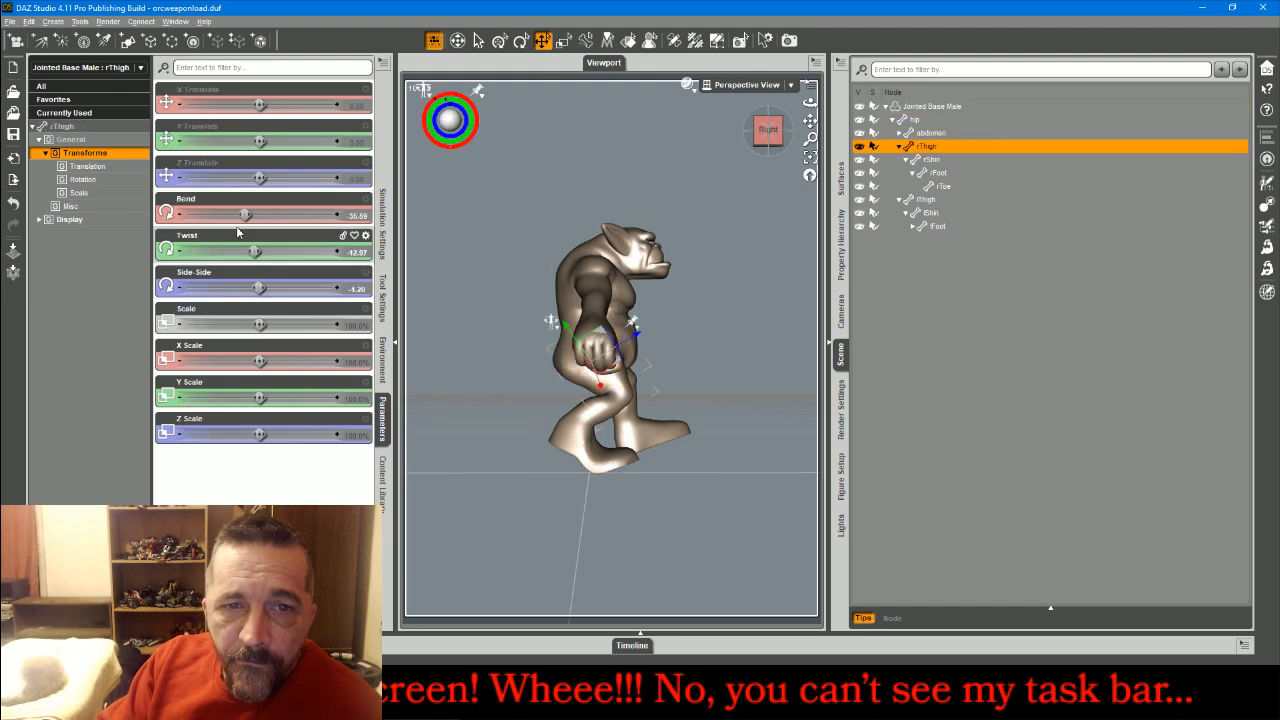
{"action": "left_click_drag", "start_coordinate": [245, 215], "coordinate": [256, 215]}
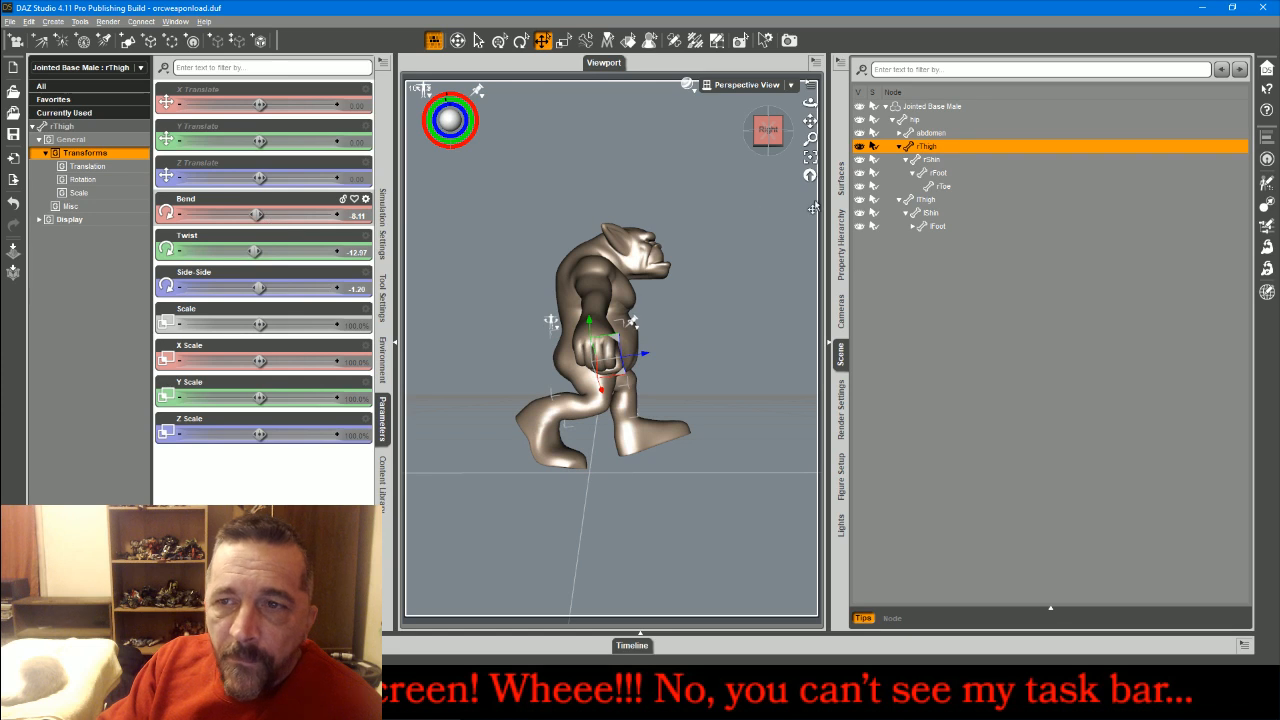
- Lower the orc's left leg and bring it inward by setting the left thigh's Bend to -29.19 and Side-Side to -4.86
{"action": "left_click", "coordinate": [917, 199]}
{"action": "left_click_drag", "start_coordinate": [239, 215], "coordinate": [255, 215]}
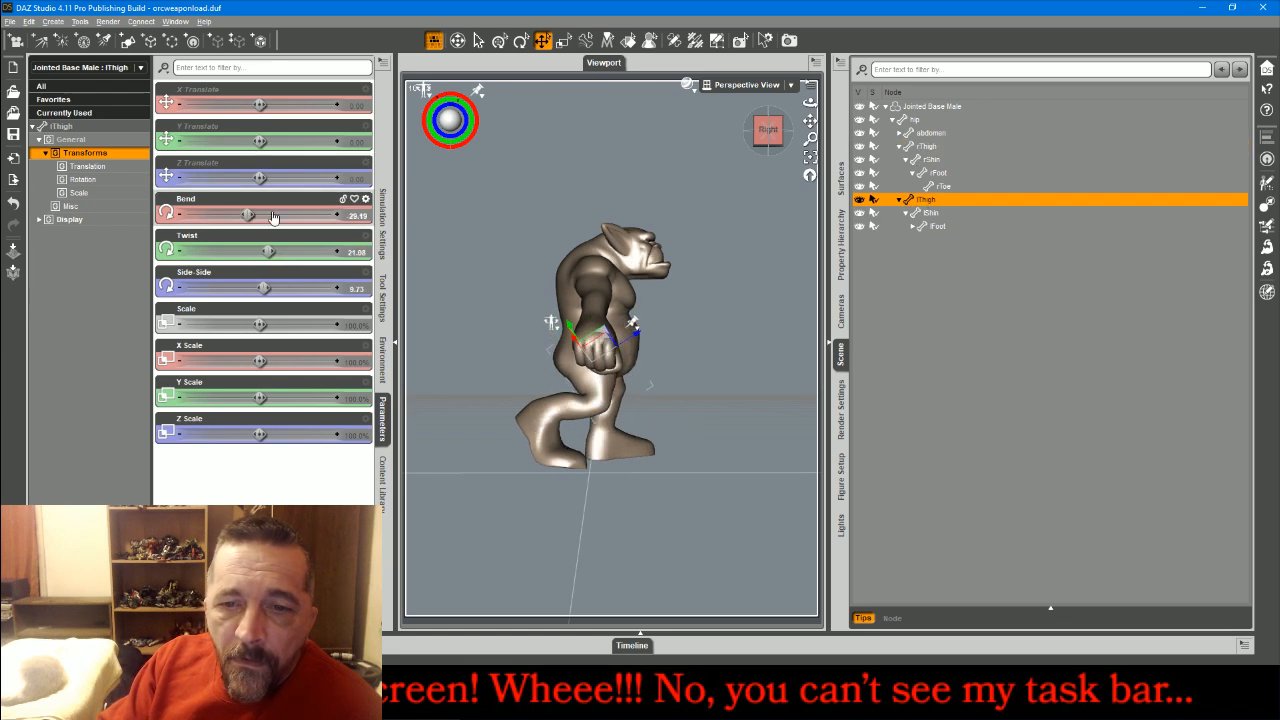
{"action": "left_click_drag", "start_coordinate": [773, 130], "coordinate": [682, 133]}
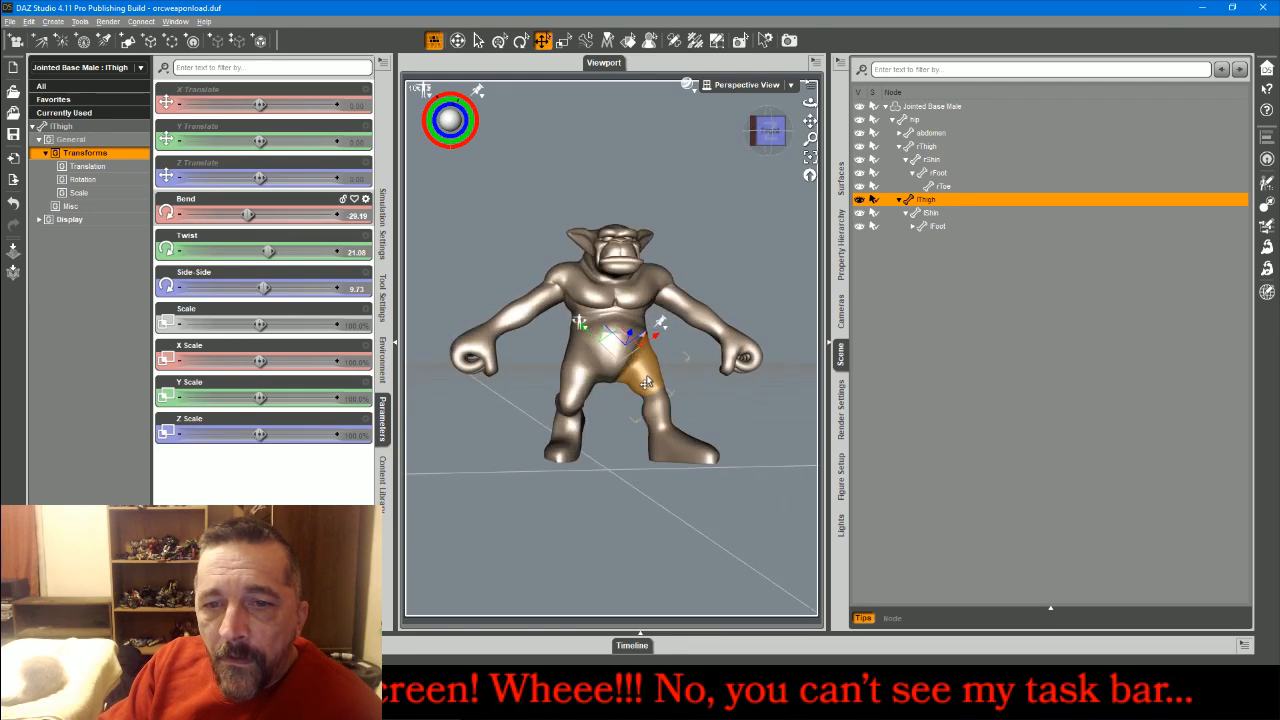
{"action": "left_click_drag", "start_coordinate": [258, 287], "coordinate": [240, 288]}
- Raise the orc's left leg slightly by setting the left thigh's Bend to -37.69
{"action": "left_click", "coordinate": [638, 455]}
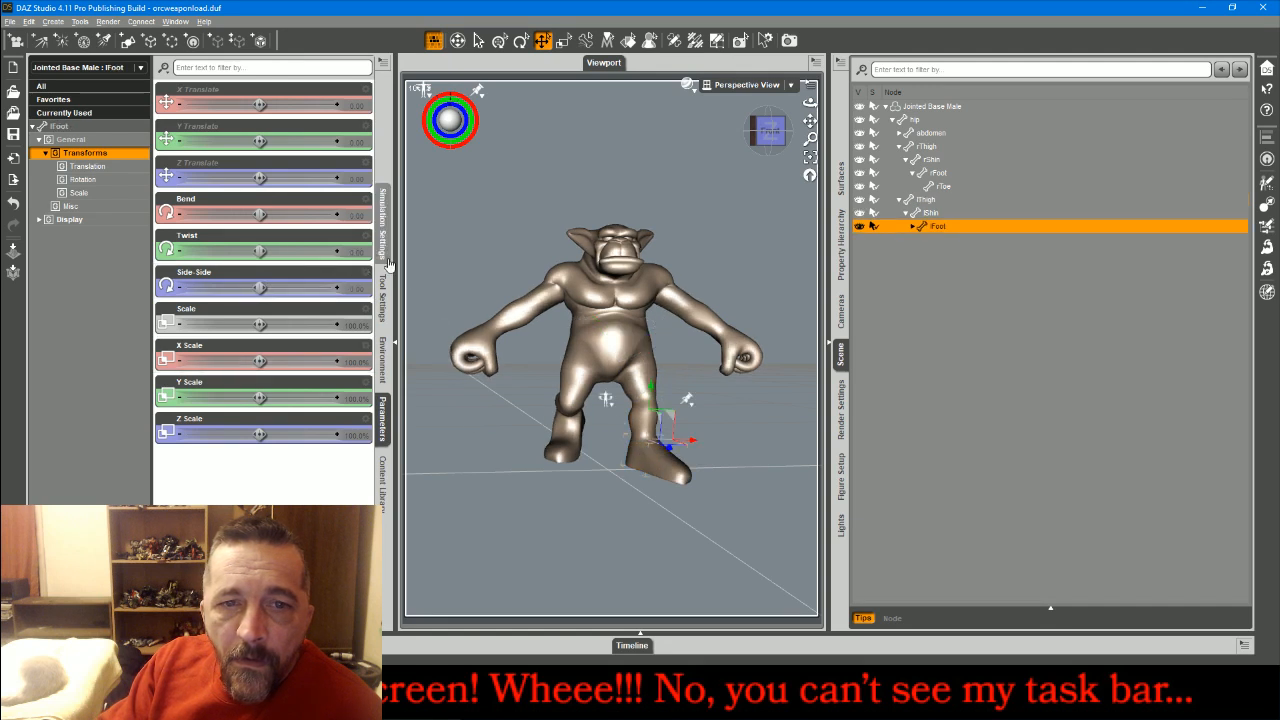
{"action": "left_click", "coordinate": [636, 428]}
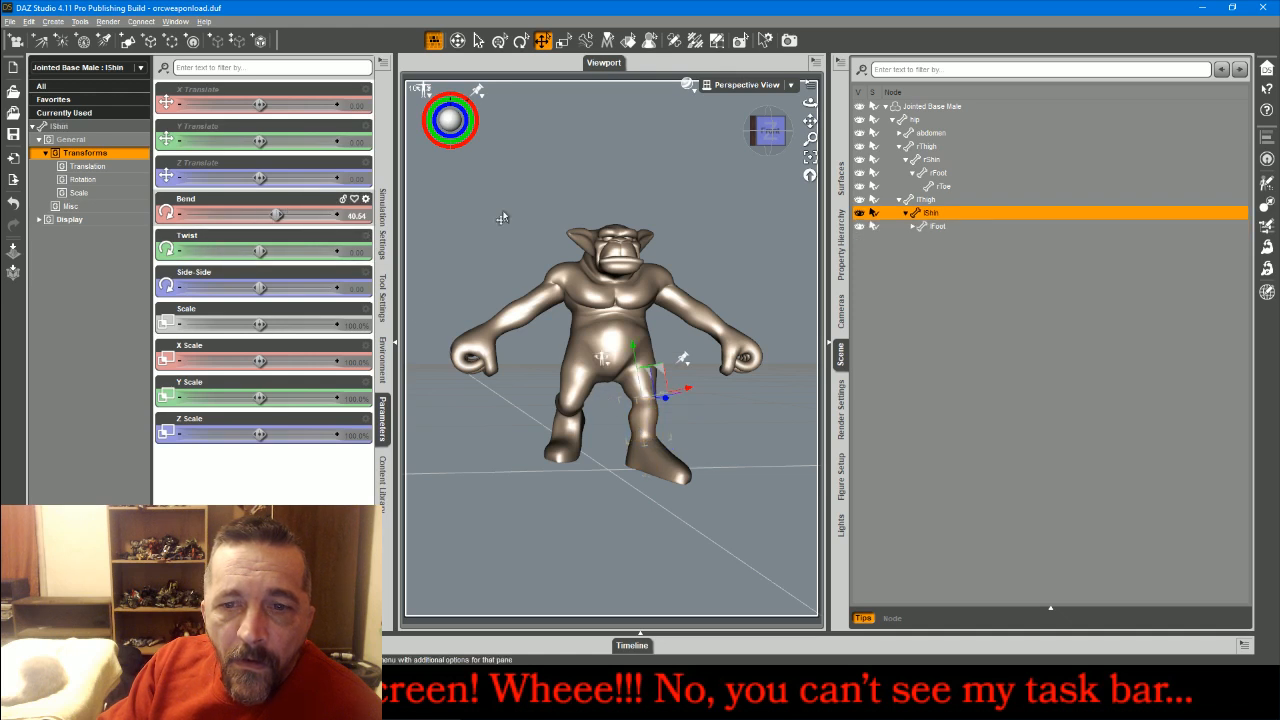
{"action": "left_click", "coordinate": [760, 147]}
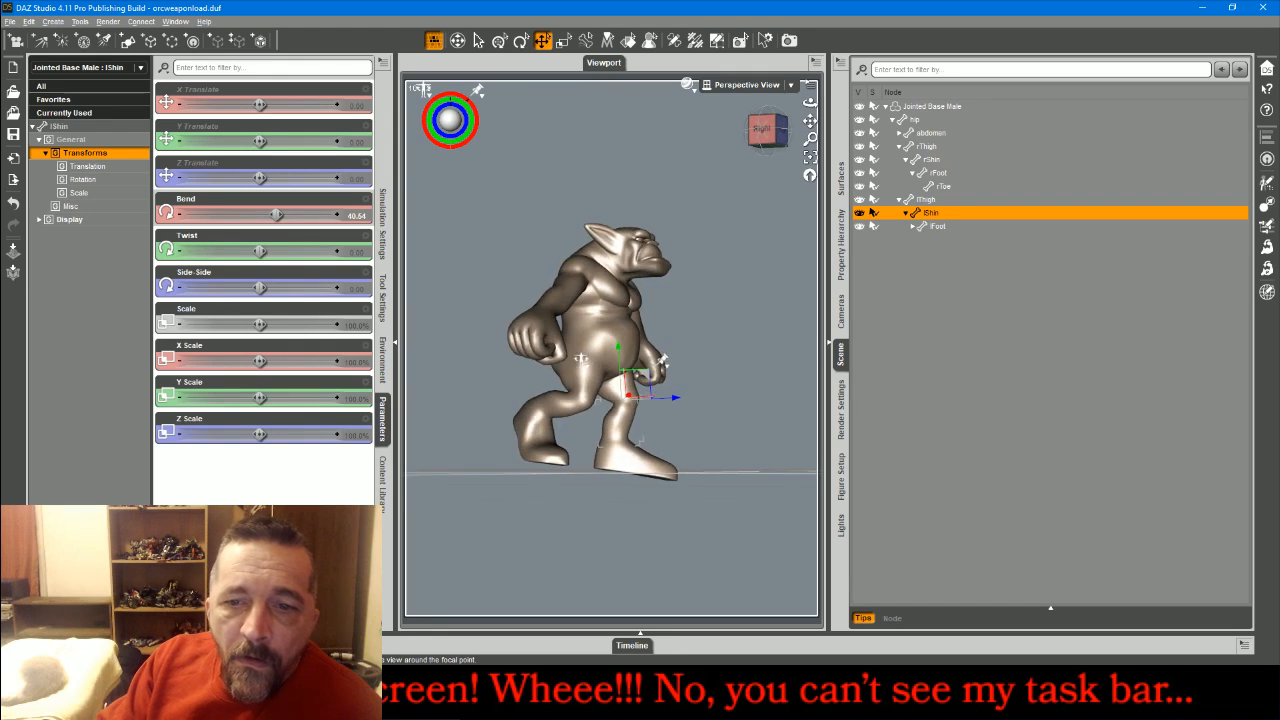
{"action": "left_click", "coordinate": [628, 443]}
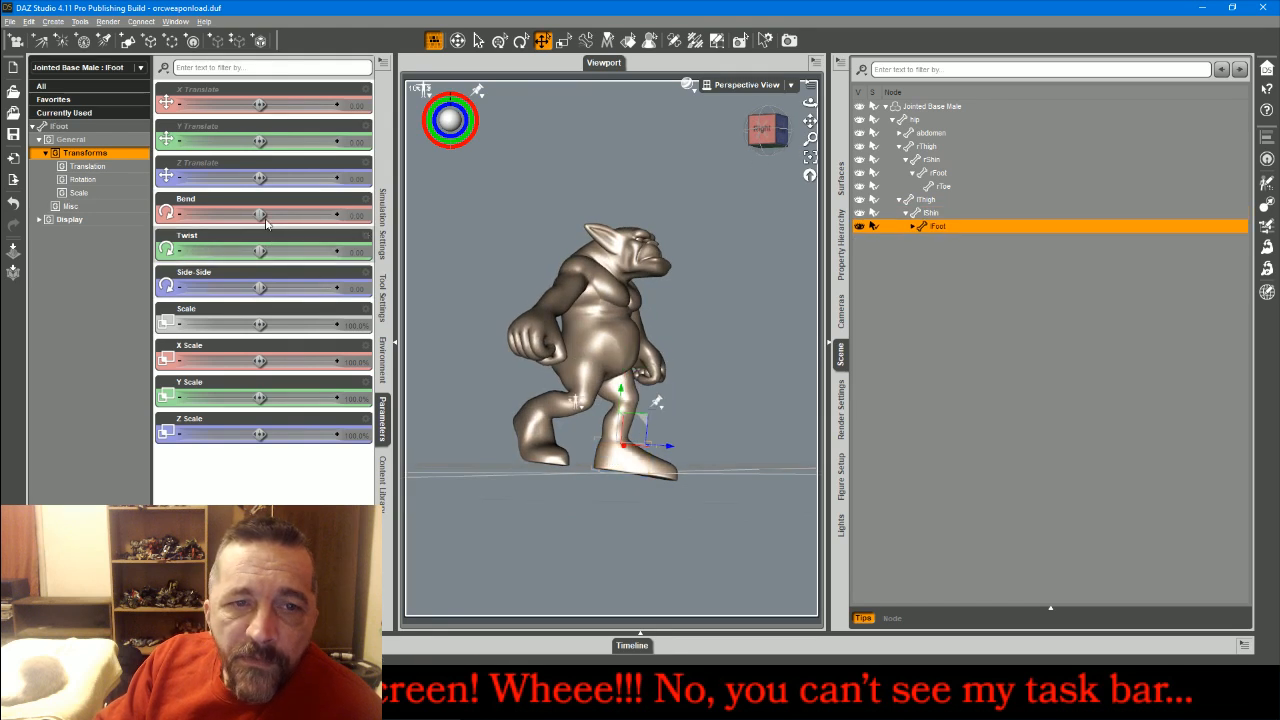
{"action": "left_click", "coordinate": [771, 143]}
{"action": "left_click_drag", "start_coordinate": [771, 143], "coordinate": [810, 141]}
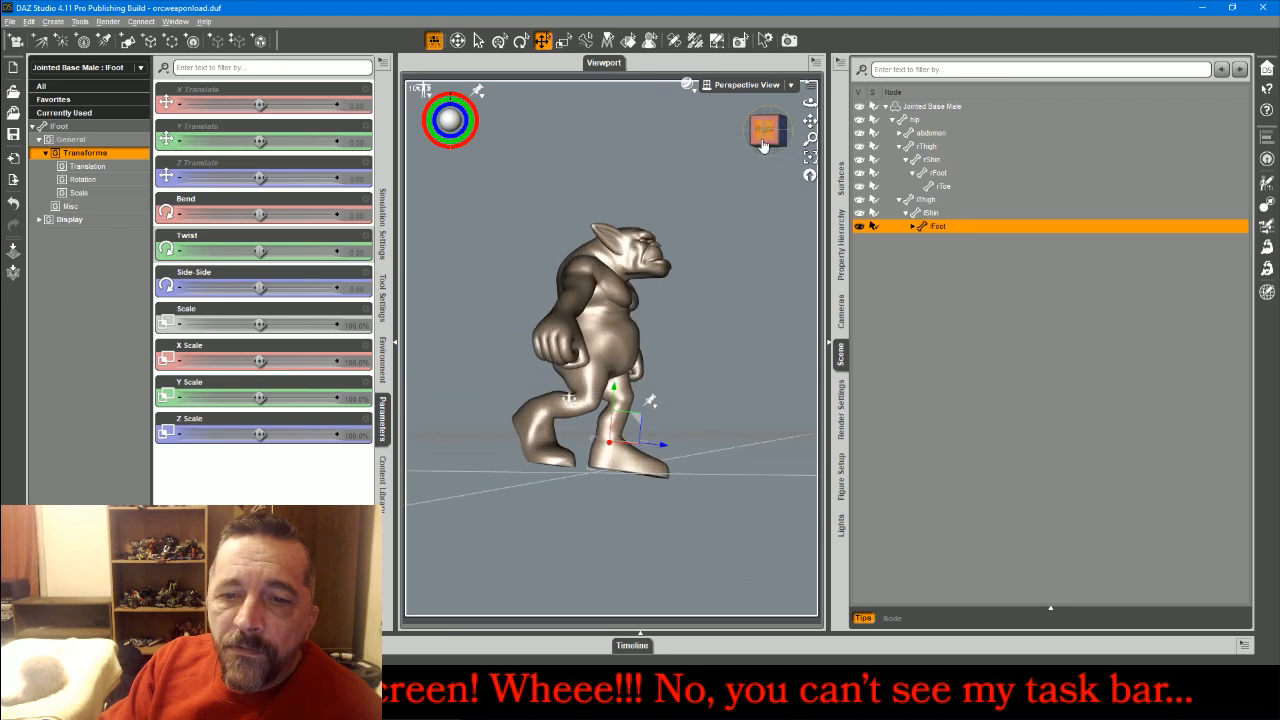
{"action": "left_click", "coordinate": [598, 368]}
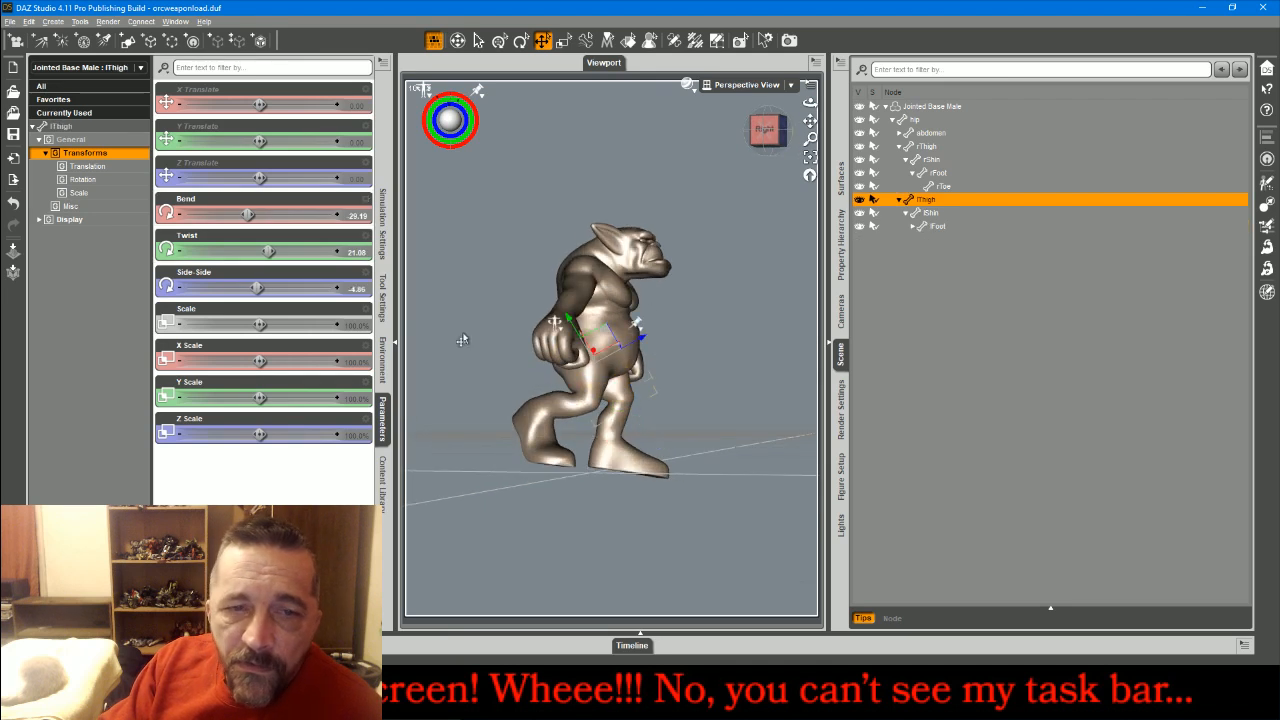
{"action": "left_click", "coordinate": [180, 216]}
{"action": "left_click", "coordinate": [180, 216]}
{"action": "left_click", "coordinate": [180, 216]}
{"action": "left_click", "coordinate": [180, 216]}
{"action": "left_click", "coordinate": [180, 216]}
{"action": "left_click", "coordinate": [180, 216]}
{"action": "left_click", "coordinate": [180, 216]}
{"action": "left_click", "coordinate": [180, 216]}
{"action": "left_click", "coordinate": [180, 217]}
{"action": "left_click", "coordinate": [180, 217]}
{"action": "left_click", "coordinate": [180, 217]}
{"action": "left_click", "coordinate": [180, 217]}
{"action": "left_click", "coordinate": [180, 217]}
{"action": "left_click", "coordinate": [180, 217]}
{"action": "left_click", "coordinate": [180, 217]}
{"action": "left_click", "coordinate": [180, 217]}
- Bring the orc's right leg slightly forward by setting the right thigh's Bend to -14.11
{"action": "left_click_drag", "start_coordinate": [765, 130], "coordinate": [755, 160]}
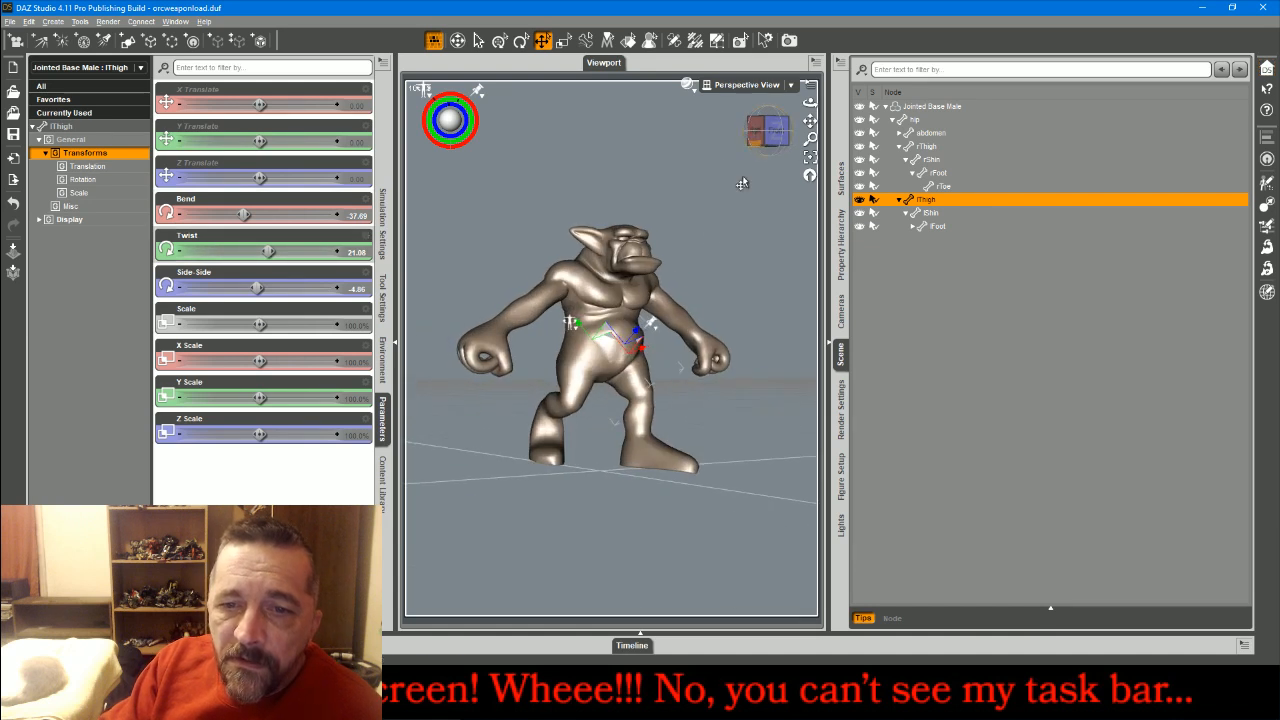
{"action": "left_click", "coordinate": [590, 377]}
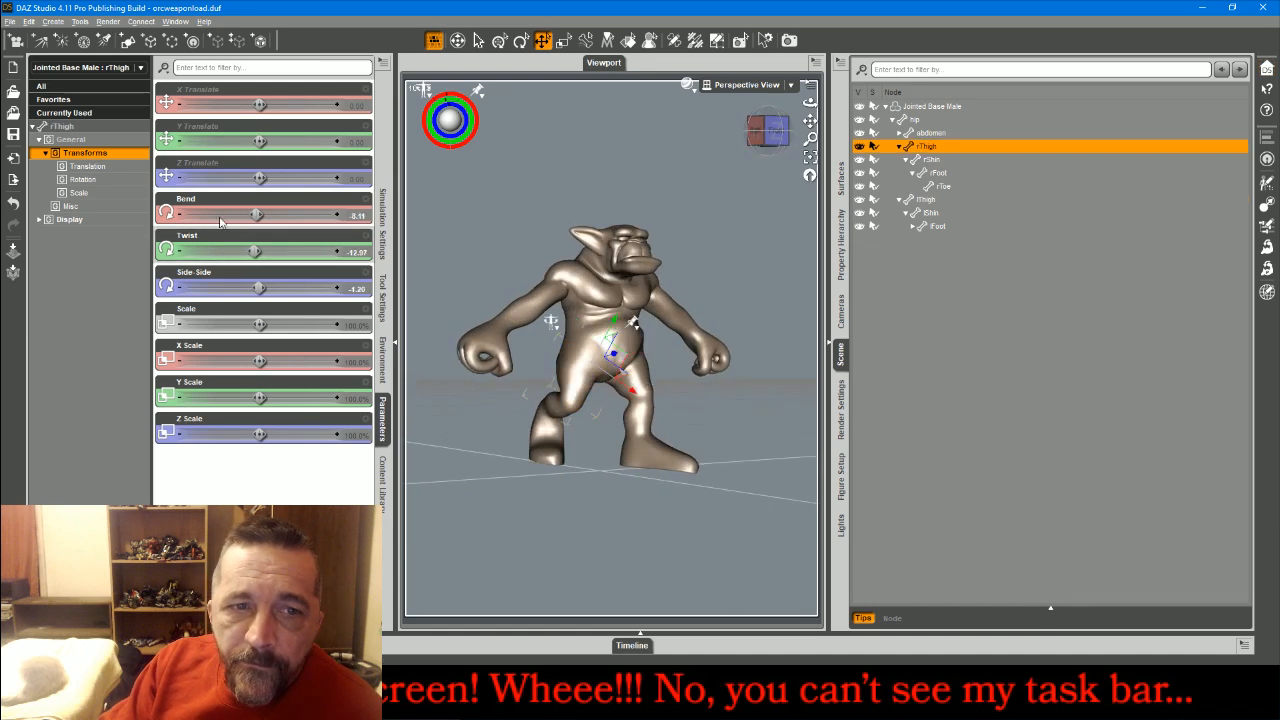
{"action": "left_click", "coordinate": [180, 217]}
{"action": "left_click", "coordinate": [180, 217]}
{"action": "left_click", "coordinate": [180, 217]}
{"action": "left_click", "coordinate": [180, 217]}
{"action": "left_click", "coordinate": [180, 217]}
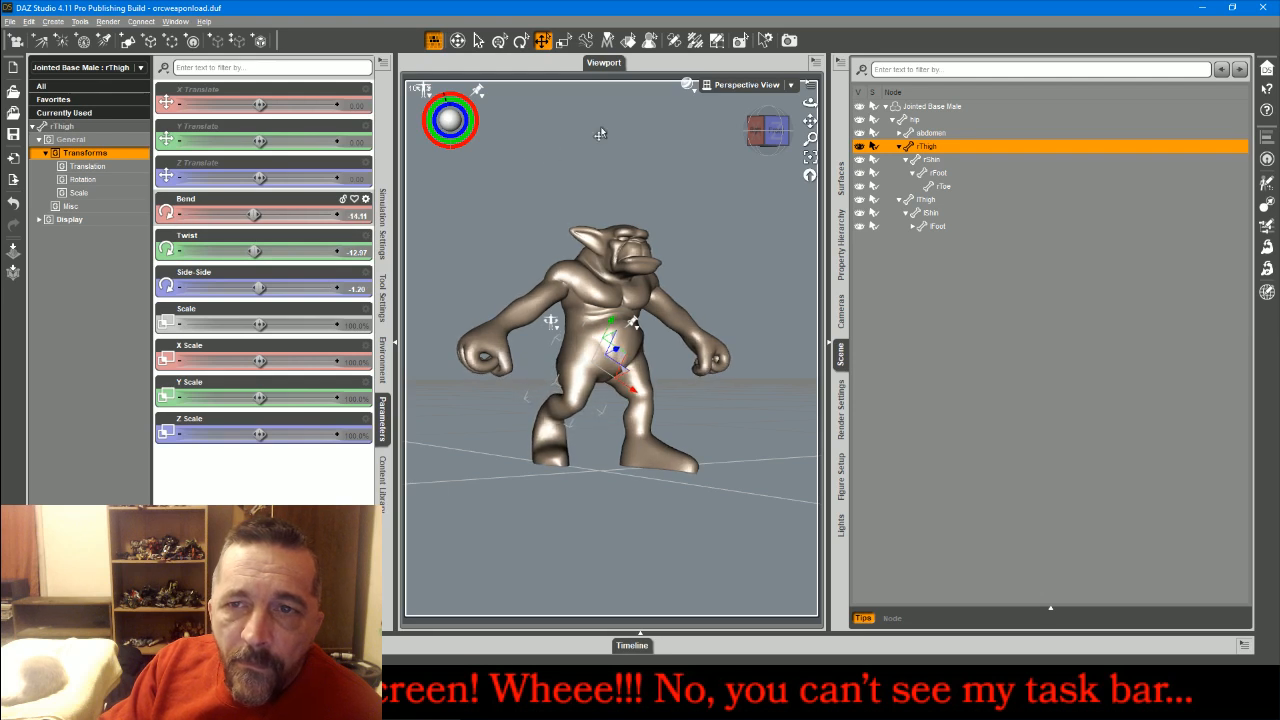
- Move the orc's left leg further forward by setting the left thigh's Bend to -48.65
{"action": "left_click", "coordinate": [748, 85]}
{"action": "left_click", "coordinate": [742, 137]}
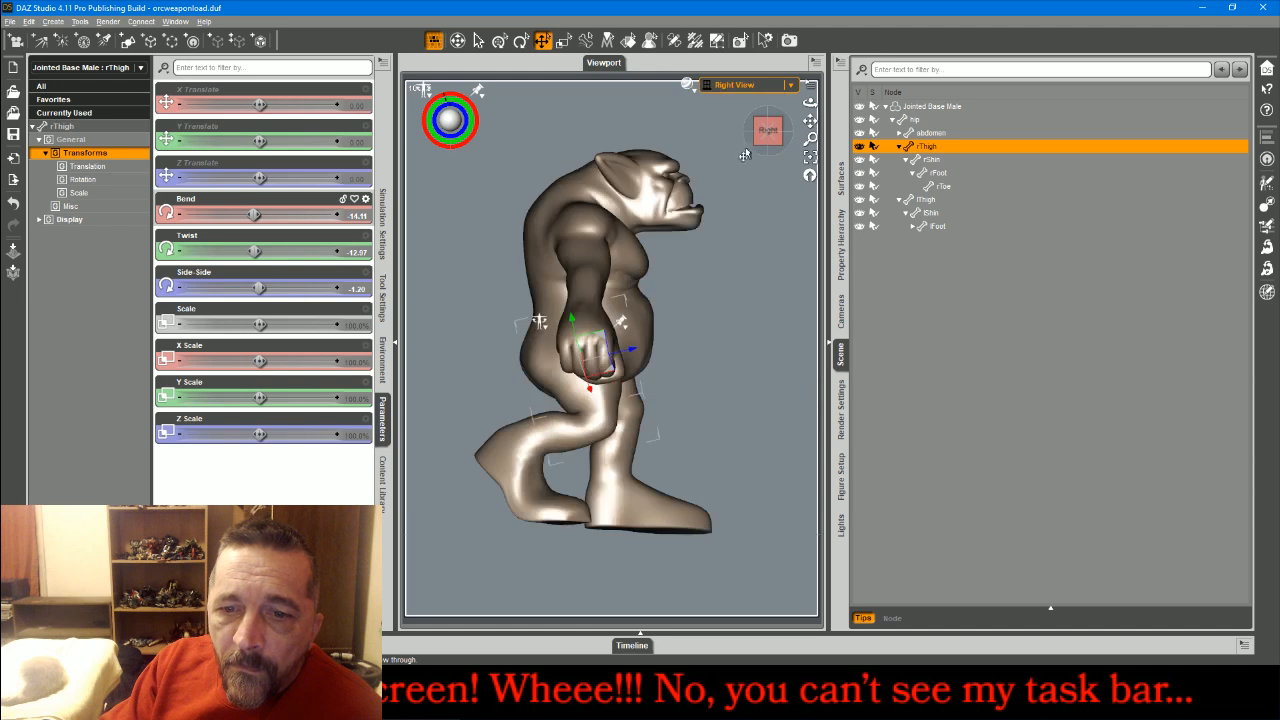
{"action": "left_click", "coordinate": [612, 405]}
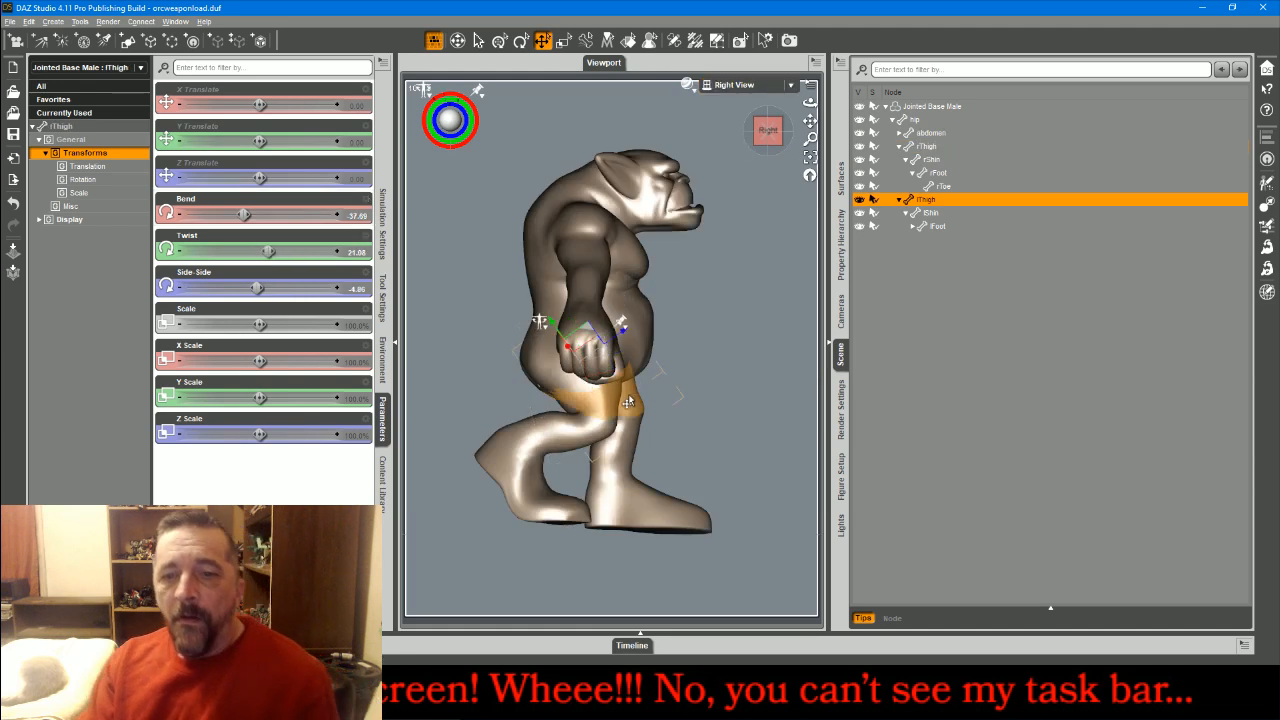
{"action": "left_click_drag", "start_coordinate": [244, 214], "coordinate": [239, 214]}
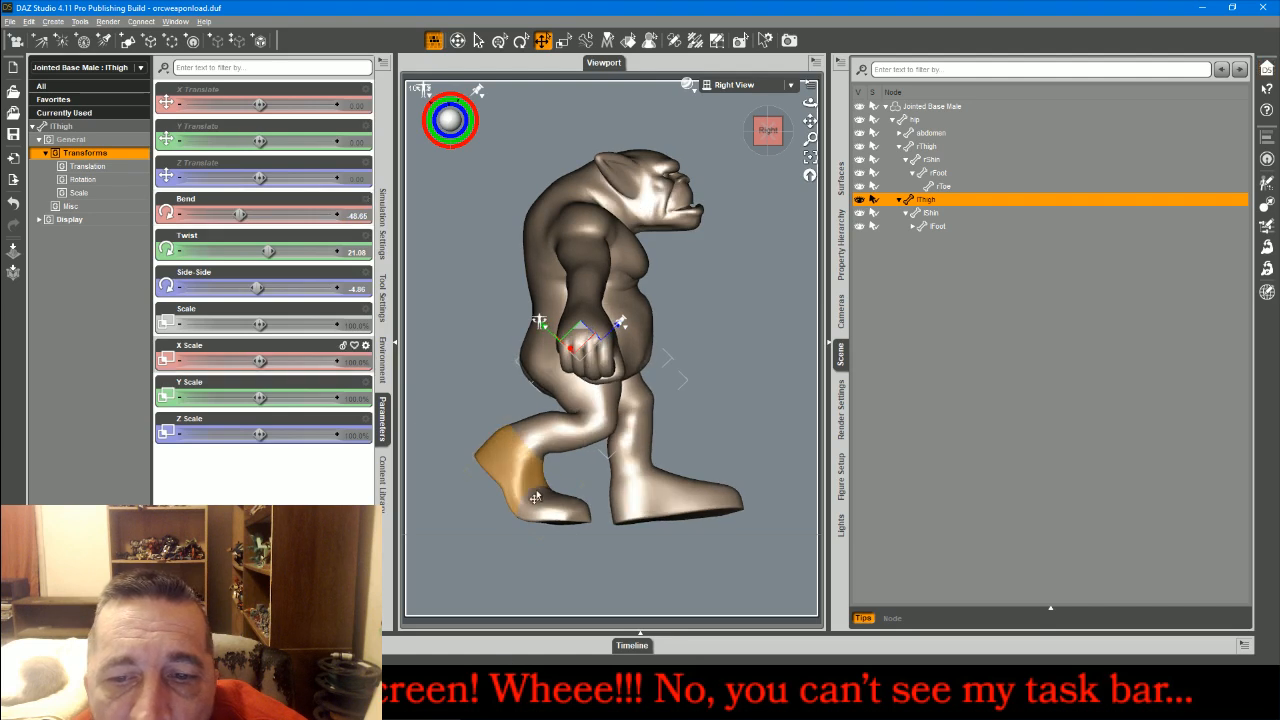
- Level the orc's left foot by setting its Bend to 9.99 and its Side-Side to 11.35
{"action": "left_click", "coordinate": [621, 511]}
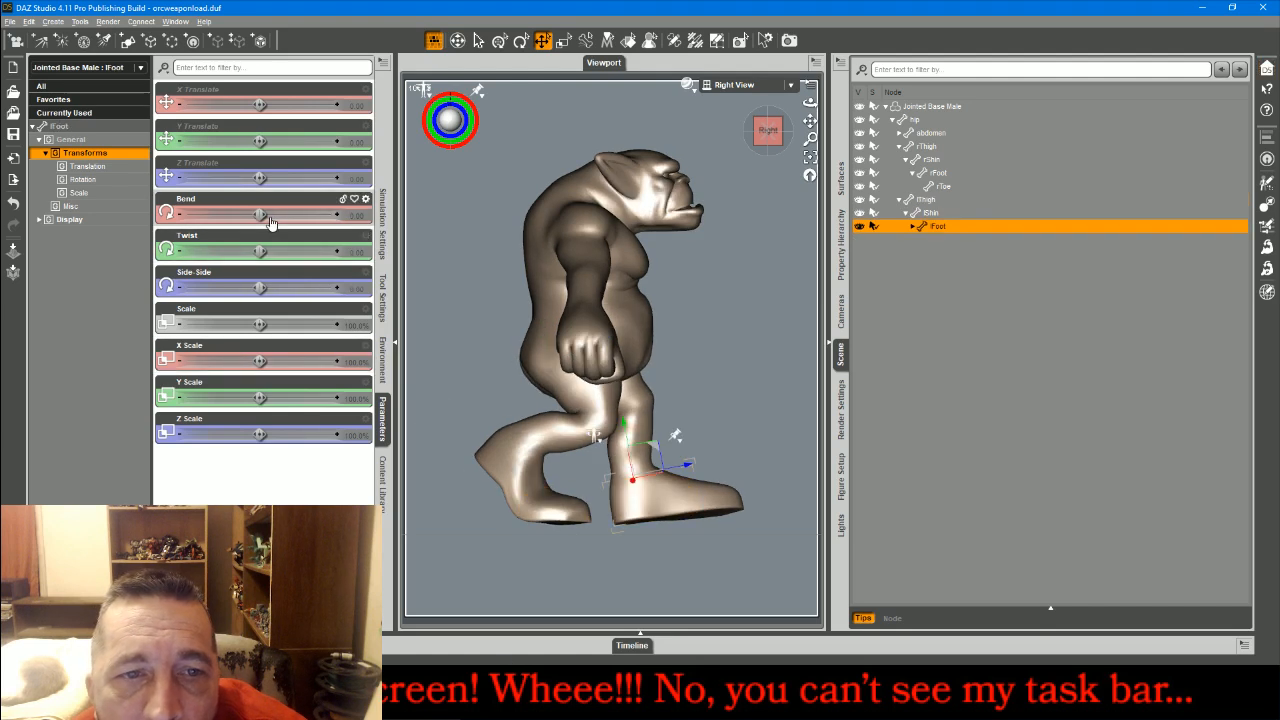
{"action": "left_click_drag", "start_coordinate": [263, 215], "coordinate": [261, 215]}
{"action": "left_click_drag", "start_coordinate": [260, 287], "coordinate": [300, 287]}
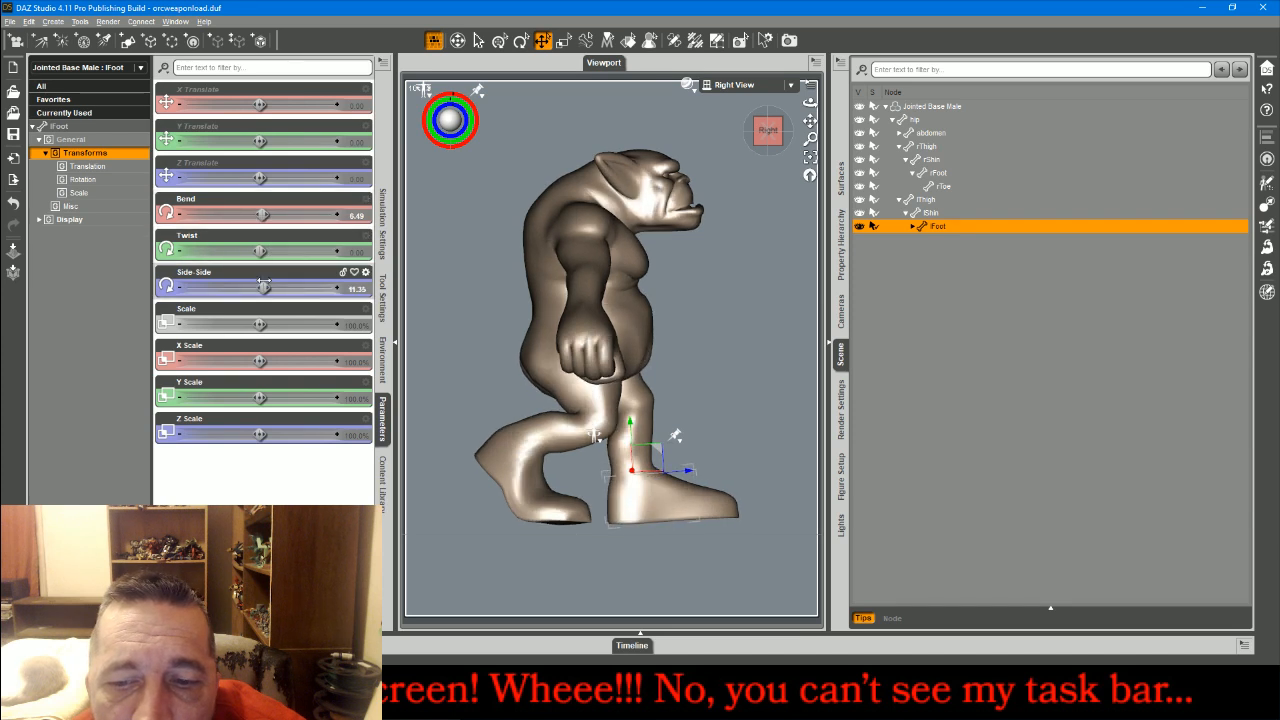
{"action": "left_click", "coordinate": [339, 218]}
{"action": "left_click", "coordinate": [339, 218]}
{"action": "left_click", "coordinate": [339, 218]}
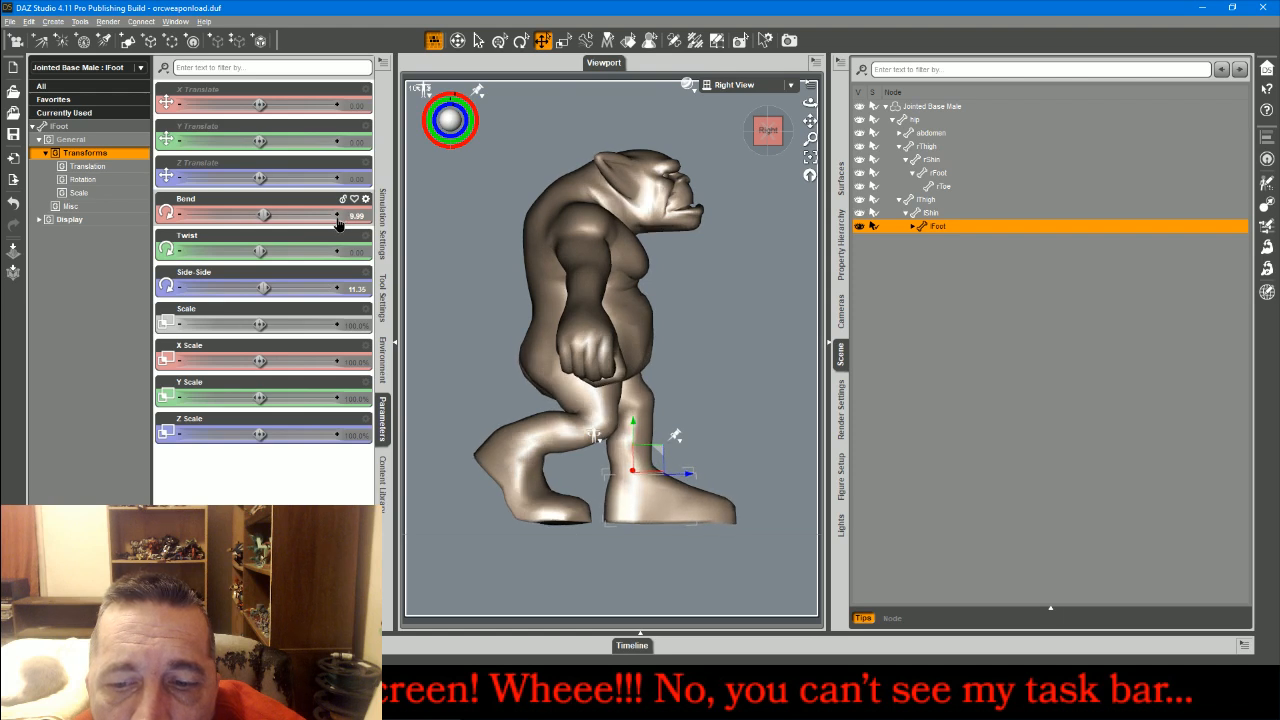
- Straighten the orc's right toe by setting its Twist to -0.99
{"action": "left_click", "coordinate": [550, 508]}
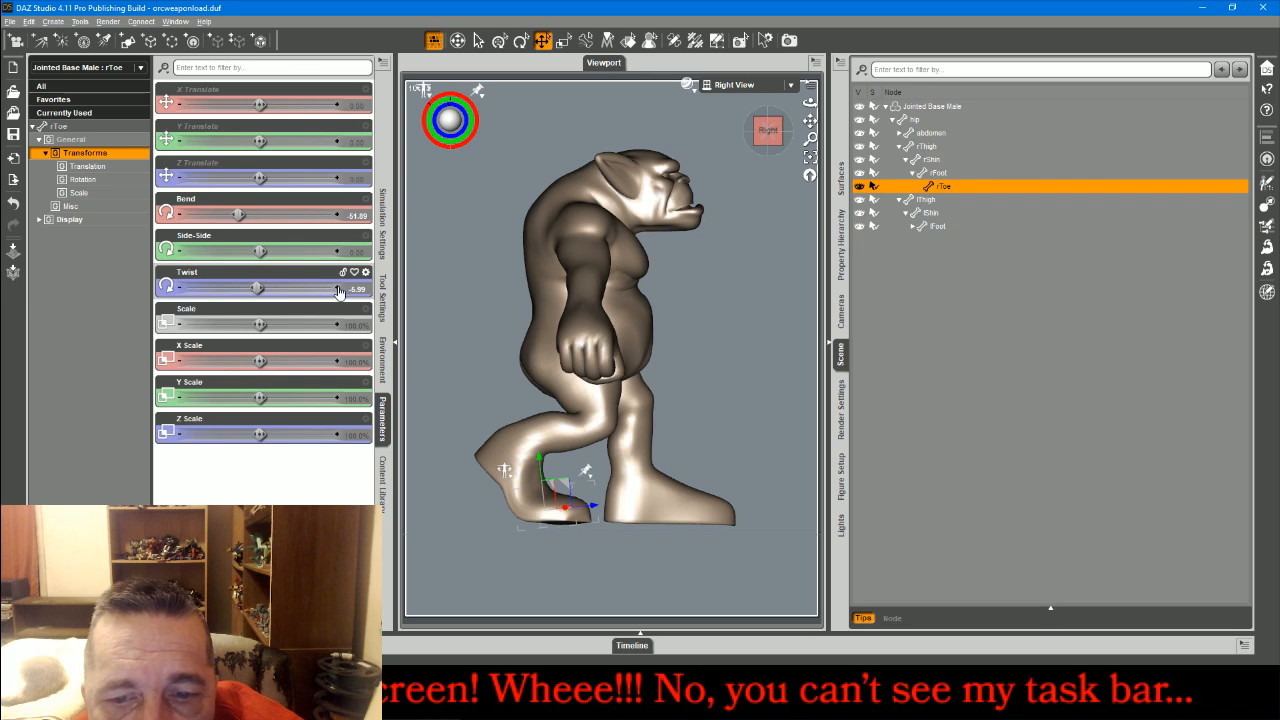
{"action": "left_click", "coordinate": [339, 290]}
{"action": "left_click", "coordinate": [339, 290]}
{"action": "left_click", "coordinate": [339, 290]}
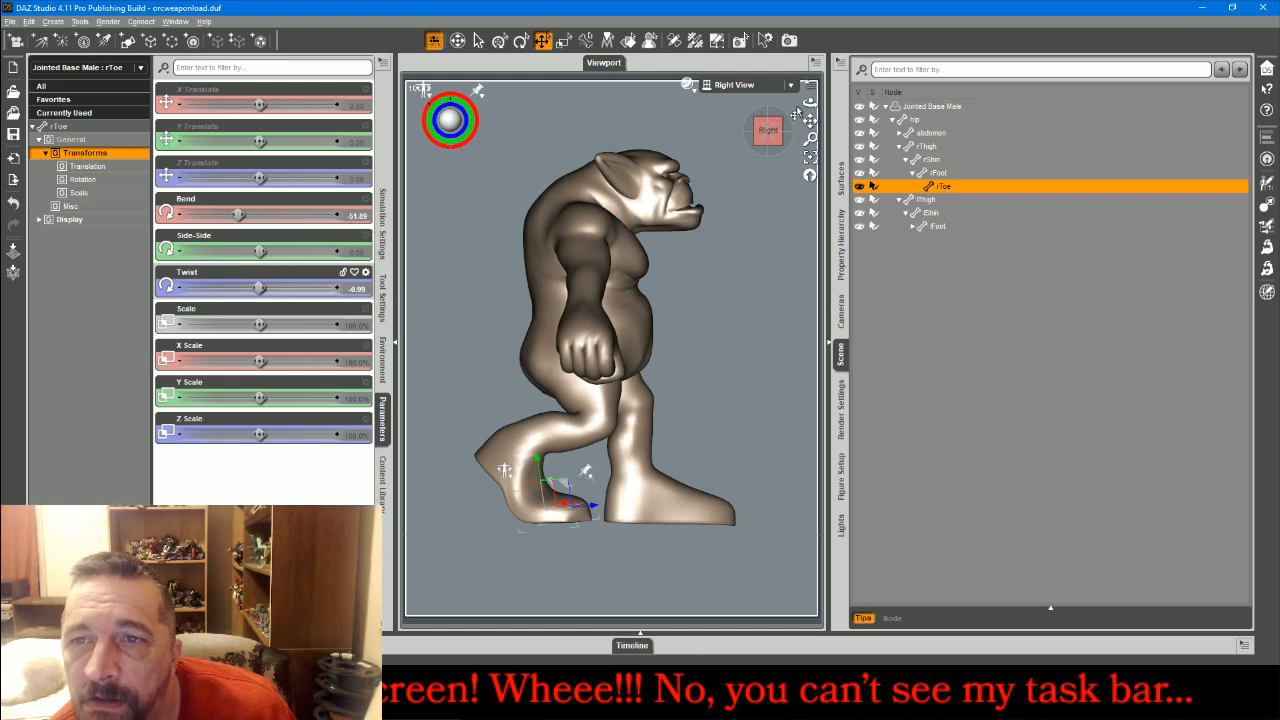
- Select the whole Jointed Base Male figure and switch the viewport to Perspective View
{"action": "left_click", "coordinate": [925, 106]}
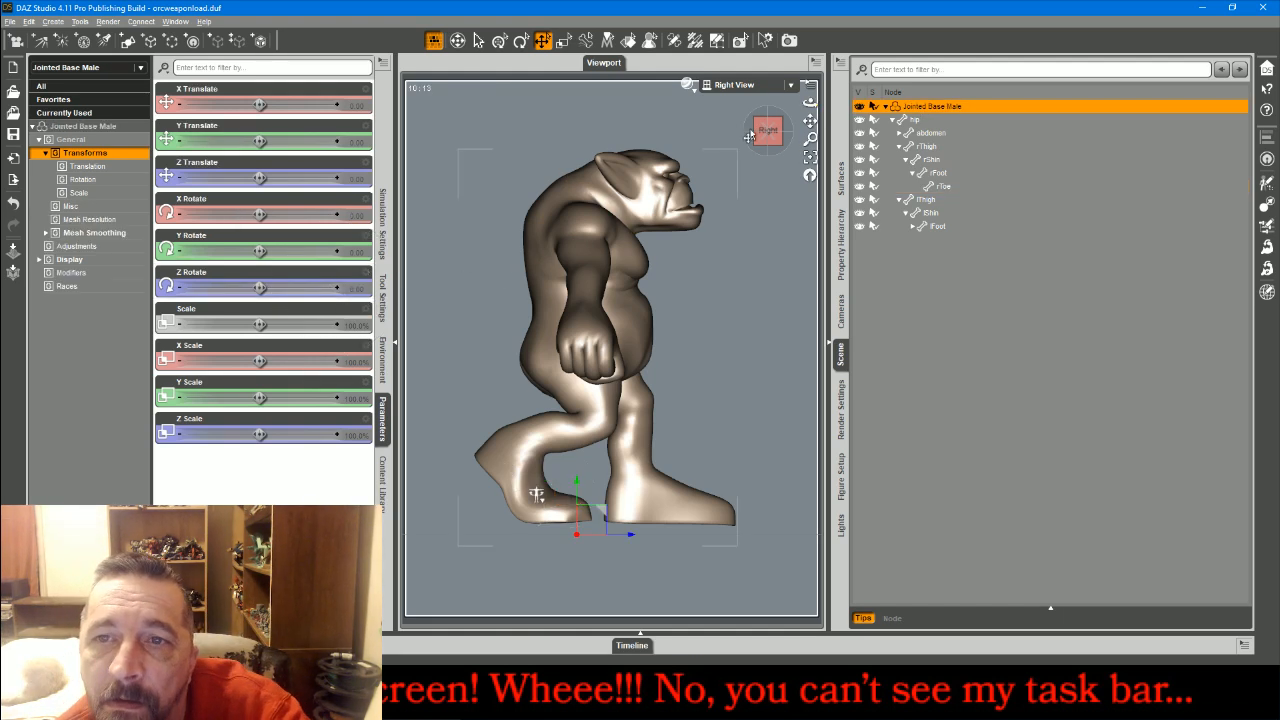
{"action": "left_click", "coordinate": [740, 84]}
{"action": "left_click", "coordinate": [745, 95]}
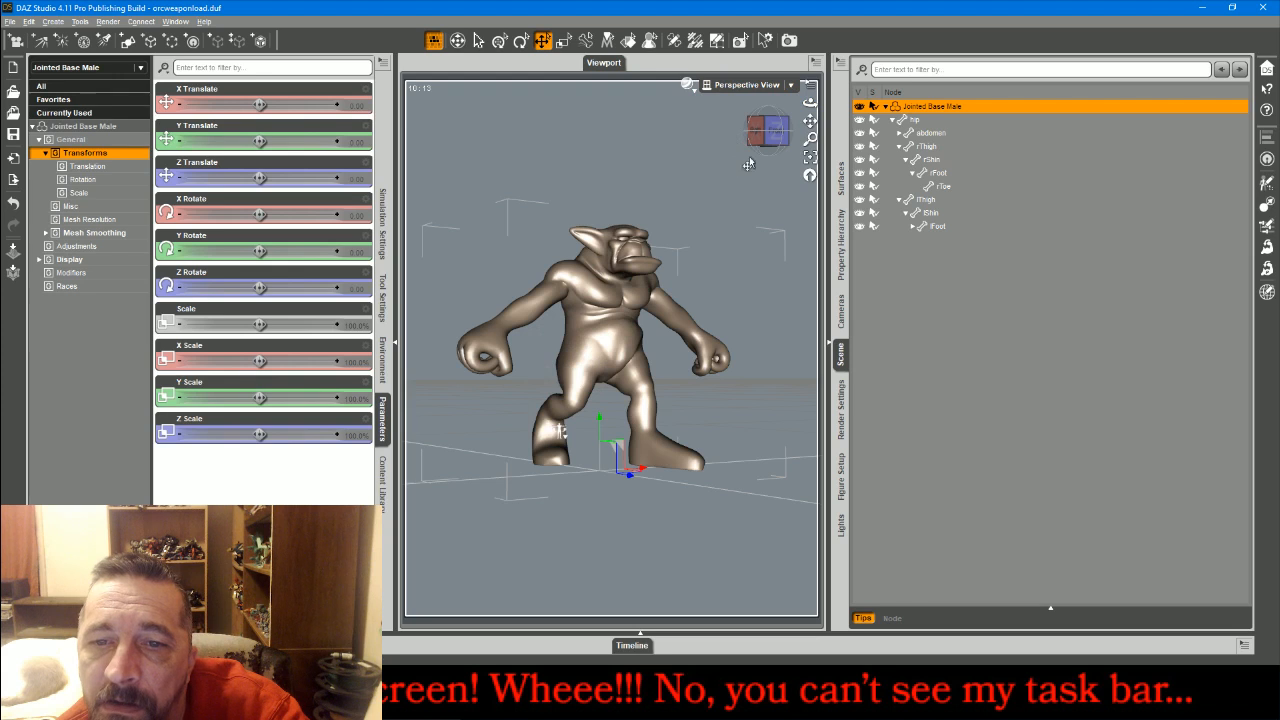
{"action": "left_click_drag", "start_coordinate": [810, 103], "coordinate": [680, 125]}
{"action": "left_click_drag", "start_coordinate": [601, 426], "coordinate": [562, 427]}
{"action": "left_click", "coordinate": [478, 40]}
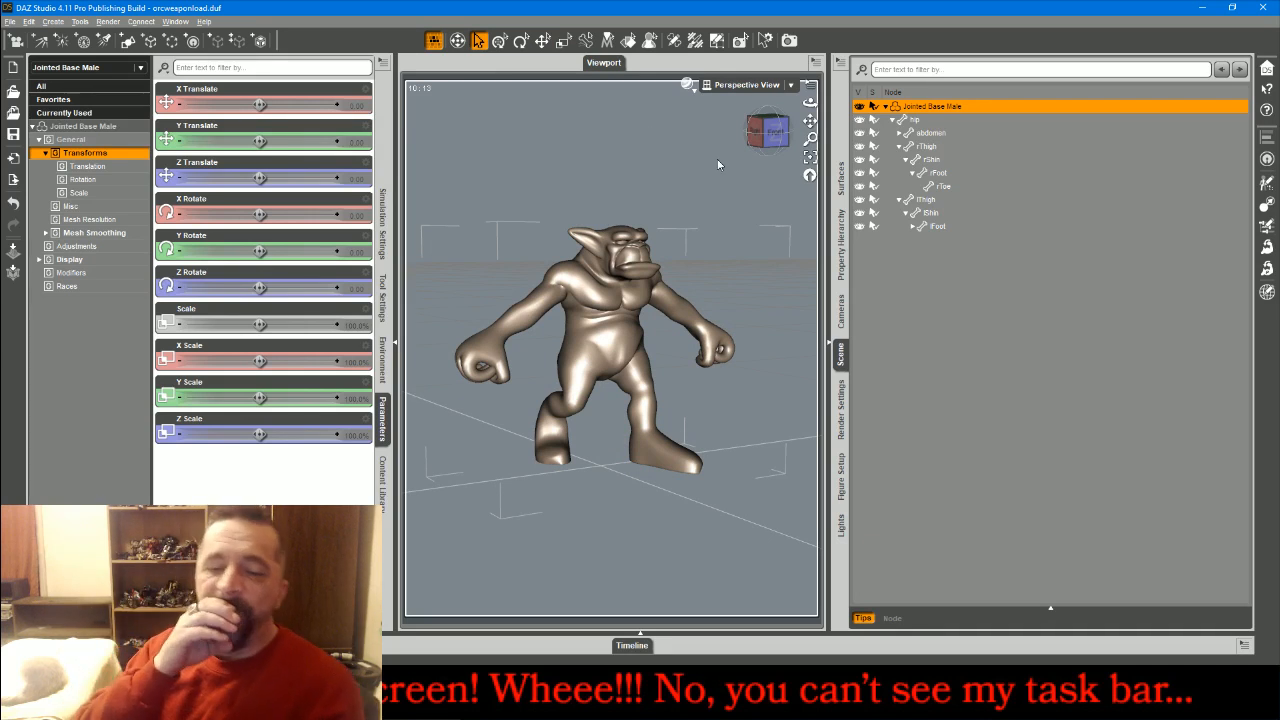
- Export the posed orc as Walking.obj to the !!OrkHorde Sculpt/Legs folder, accepting the Custom OBJ options at 100% scale
{"action": "left_click", "coordinate": [11, 21]}
{"action": "left_click", "coordinate": [72, 176]}
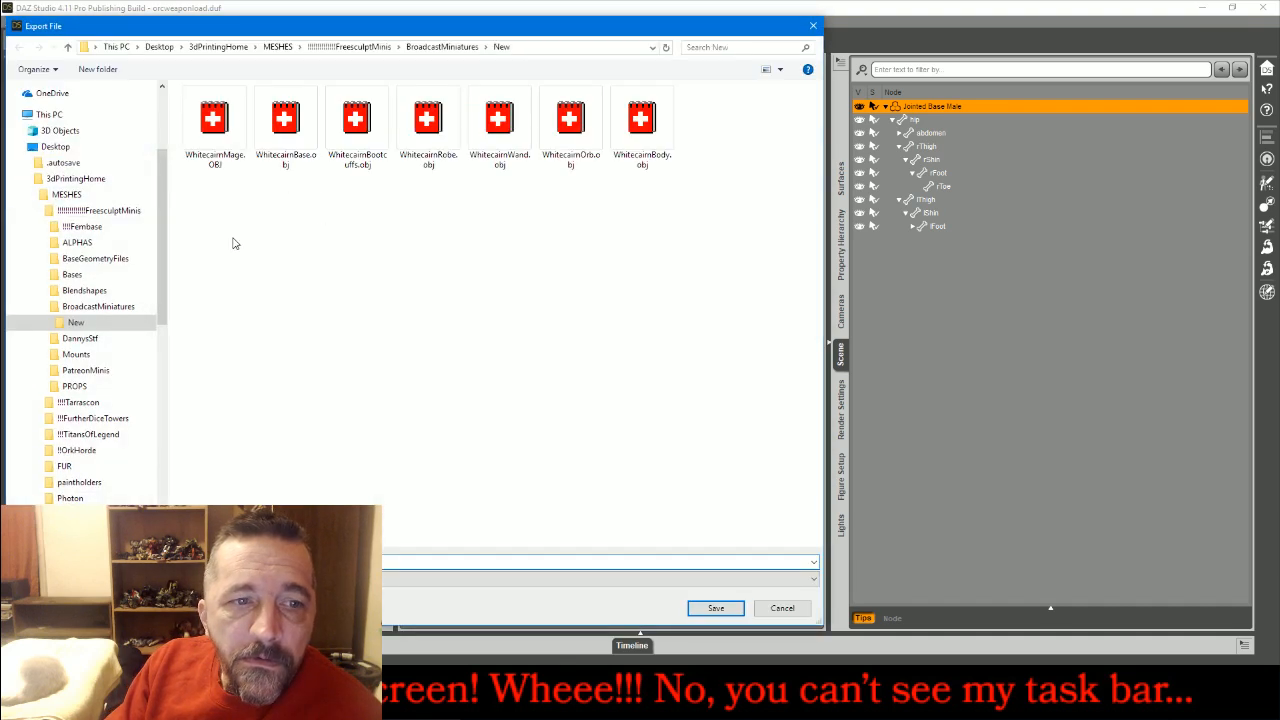
{"action": "left_click", "coordinate": [80, 451]}
{"action": "double_click", "coordinate": [226, 152]}
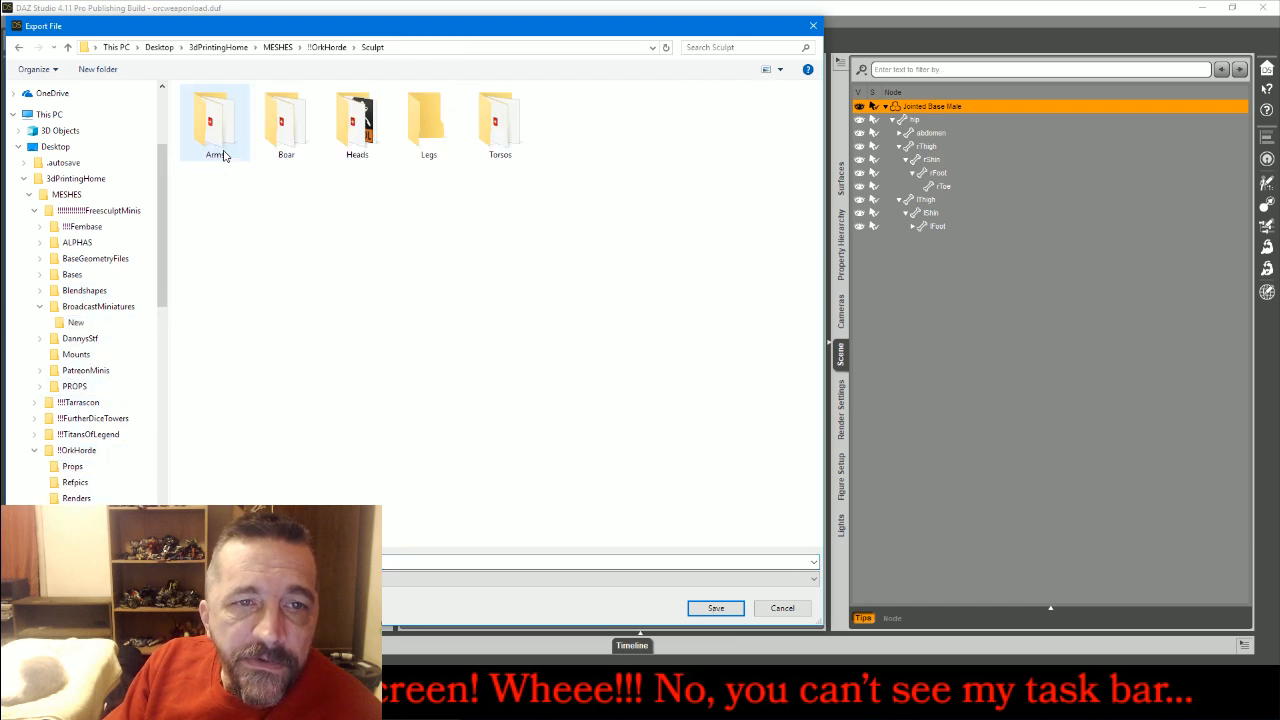
{"action": "double_click", "coordinate": [425, 135]}
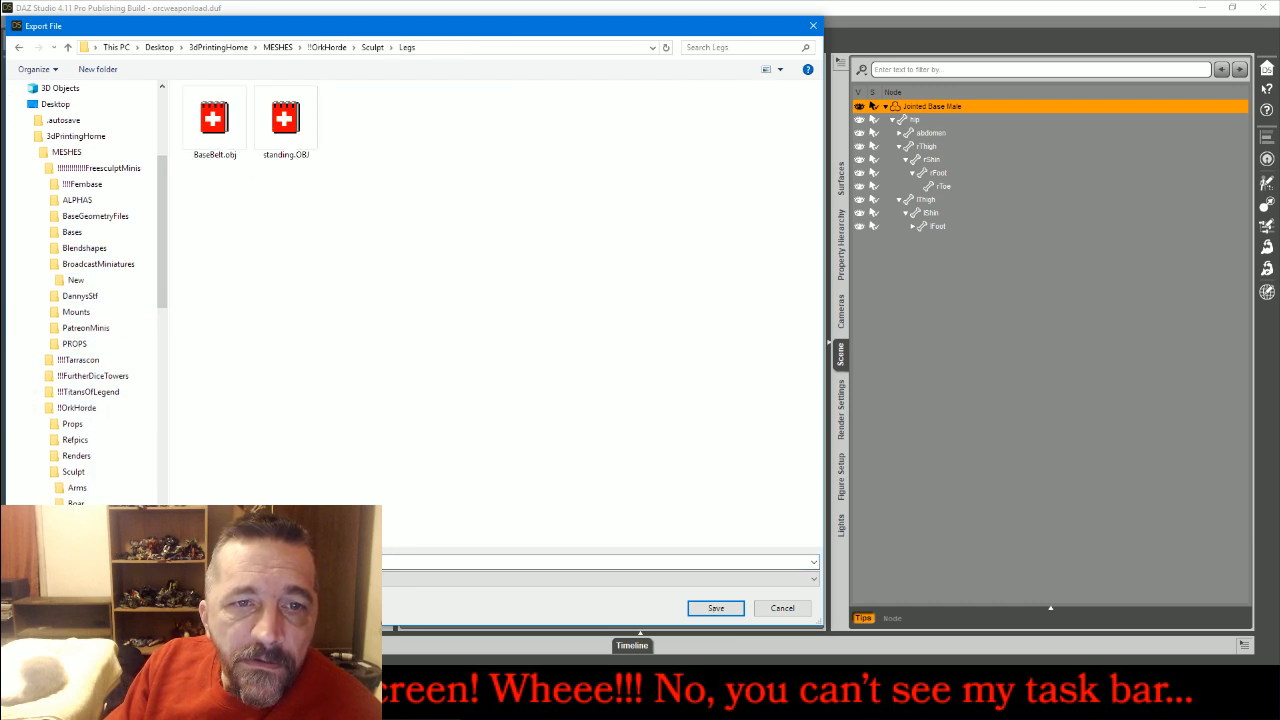
{"action": "left_click", "coordinate": [250, 562]}
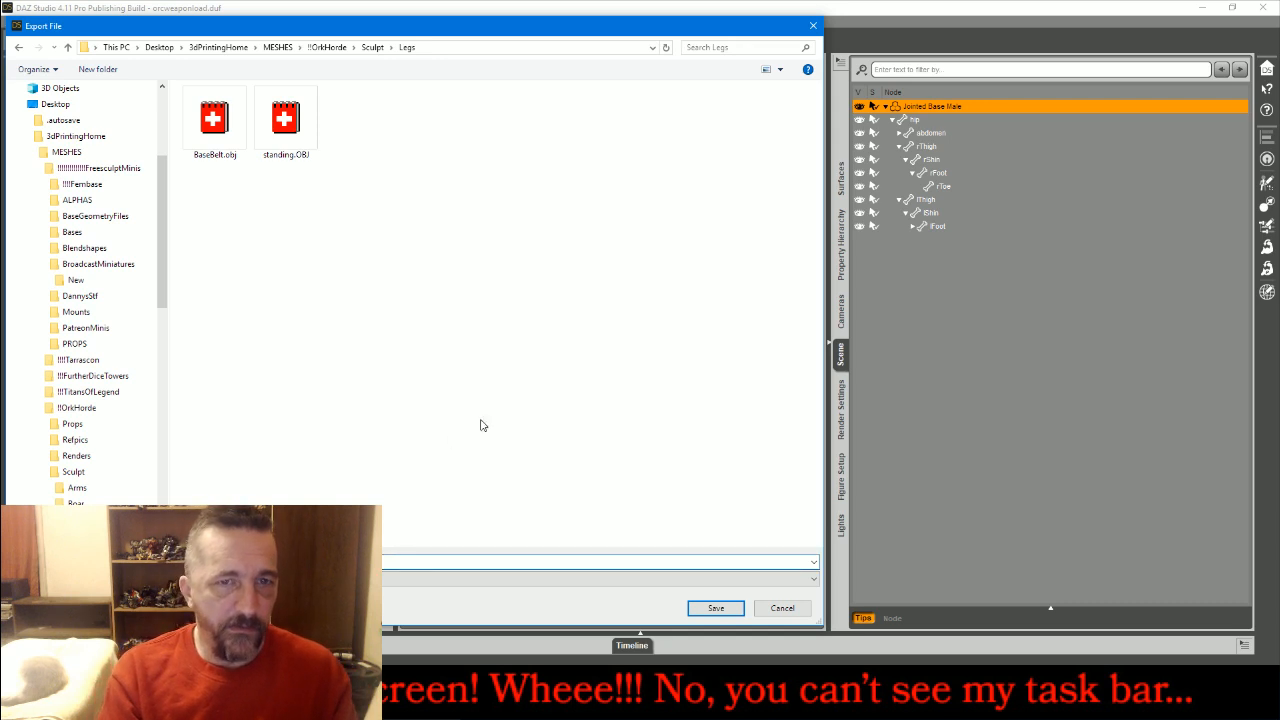
{"action": "key", "text": "Return"}
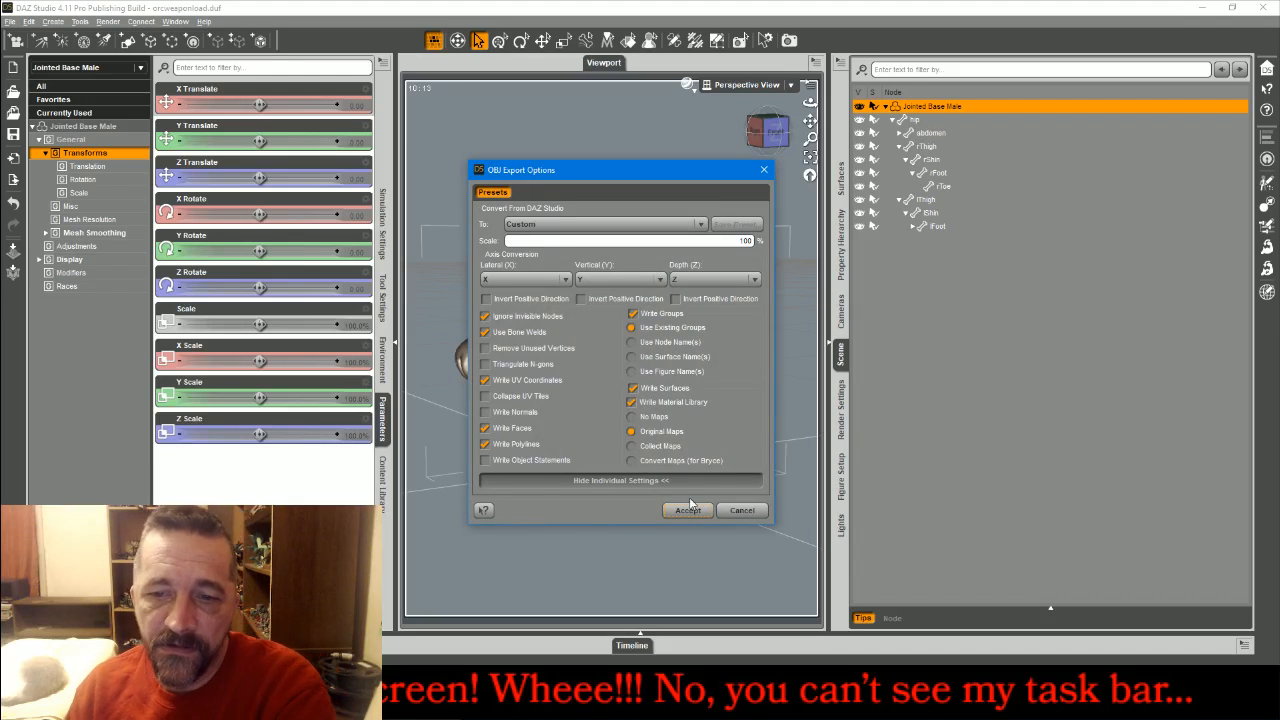
{"action": "left_click", "coordinate": [689, 509]}
- Switch to ZBrush, where LazyMouse has to be turned off and the Zplugin tray hidden
{"action": "key", "text": "alt+Tab"}
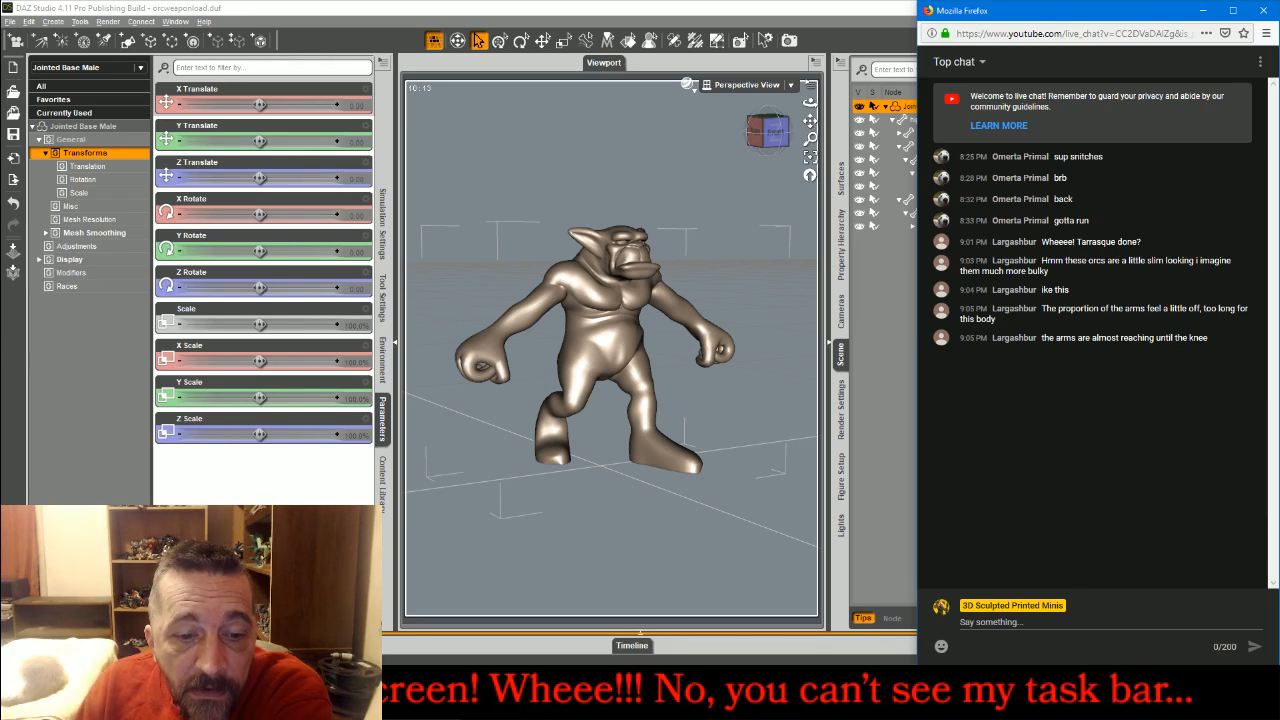
{"action": "left_click", "coordinate": [560, 692]}
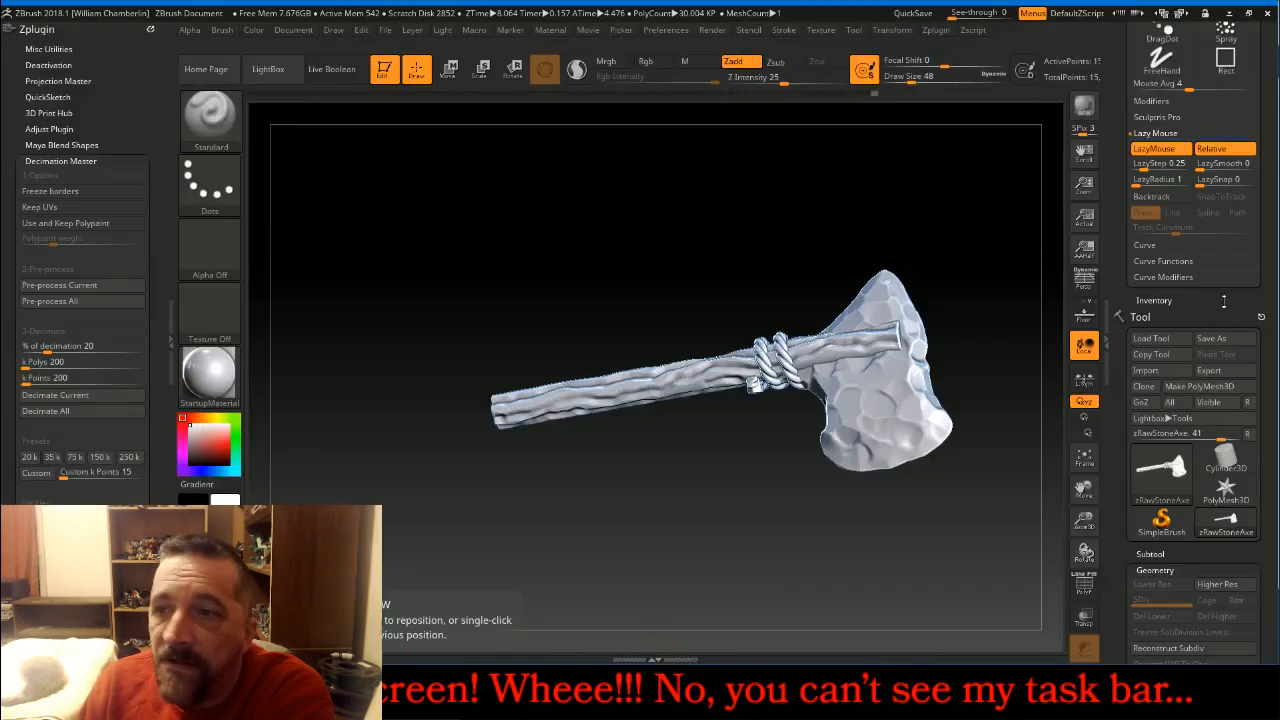
{"action": "left_click", "coordinate": [1155, 148]}
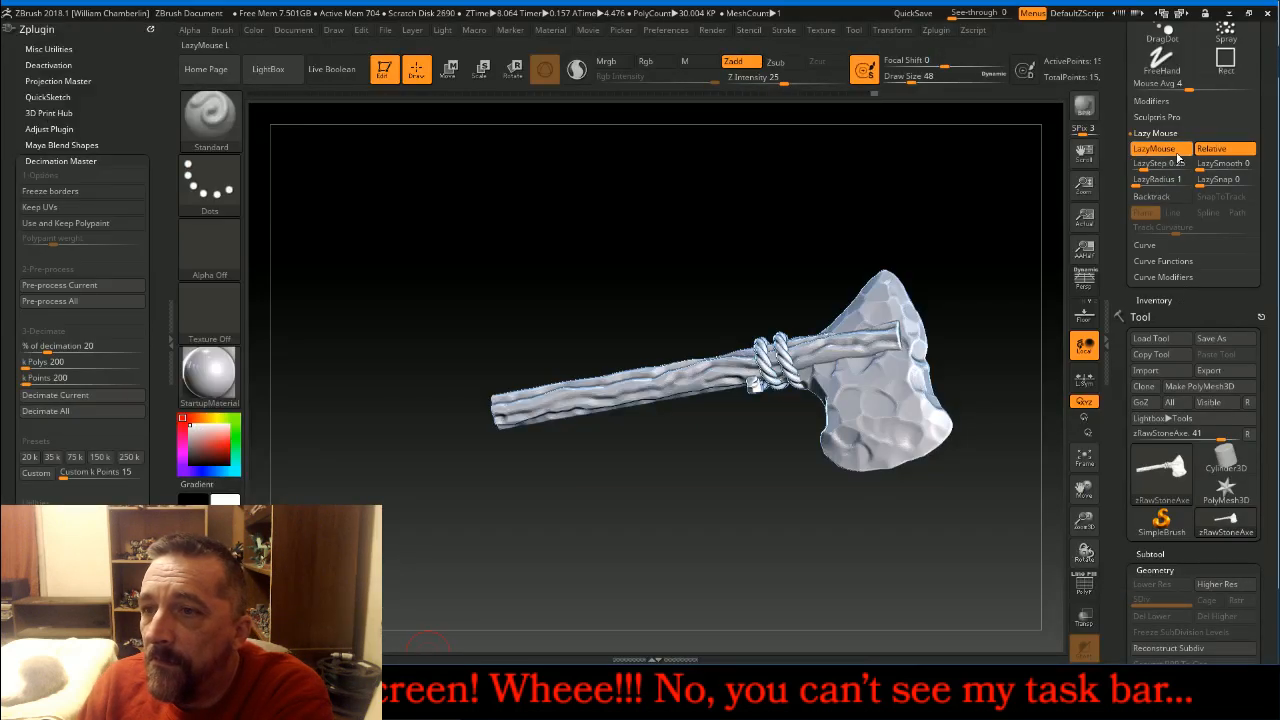
{"action": "left_click", "coordinate": [168, 342]}
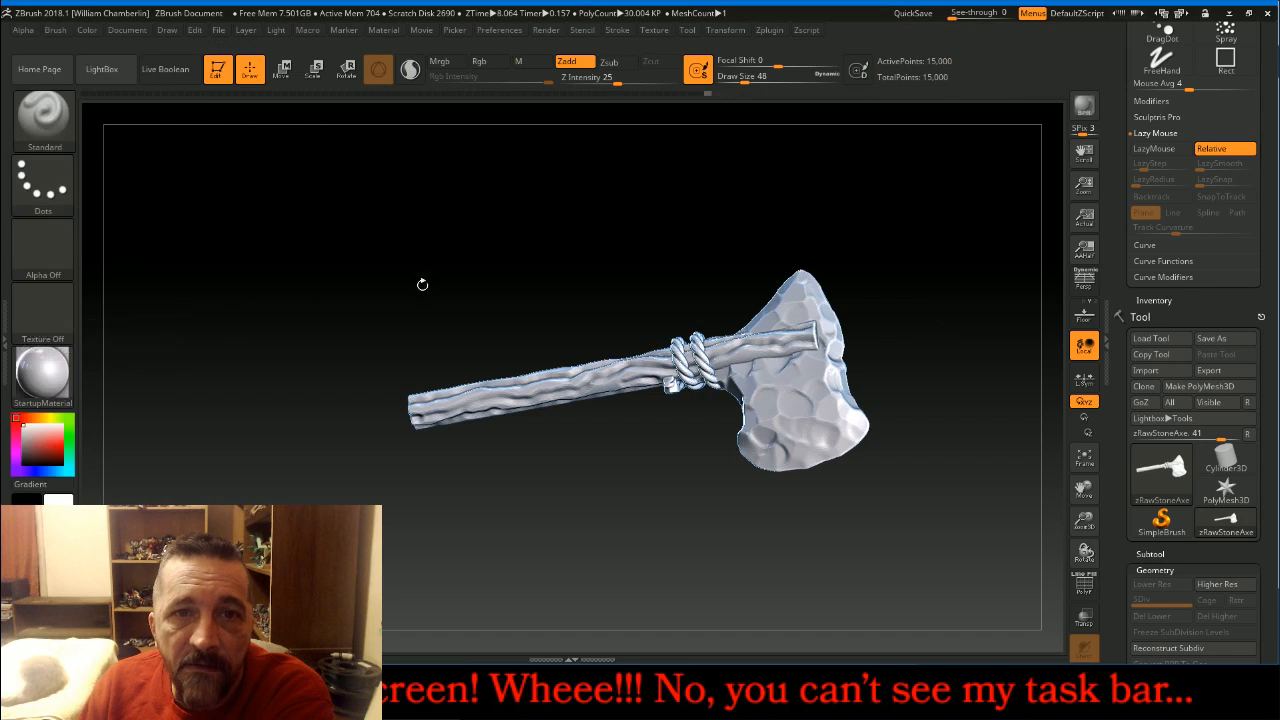
- Import Walking.obj from the !!OrkHorde Sculpt/Legs folder in place of the stone axe mesh
{"action": "left_click_drag", "start_coordinate": [1203, 296], "coordinate": [1203, 107]}
{"action": "left_click", "coordinate": [1164, 363]}
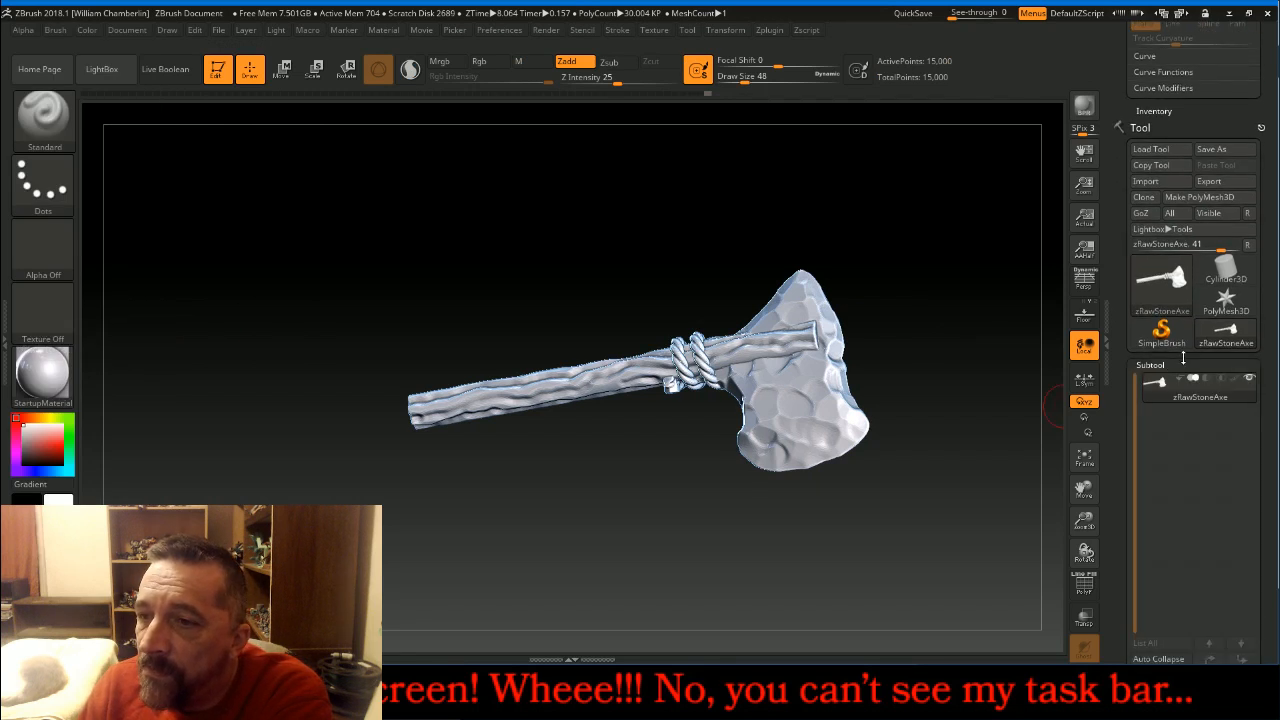
{"action": "left_click", "coordinate": [1146, 181]}
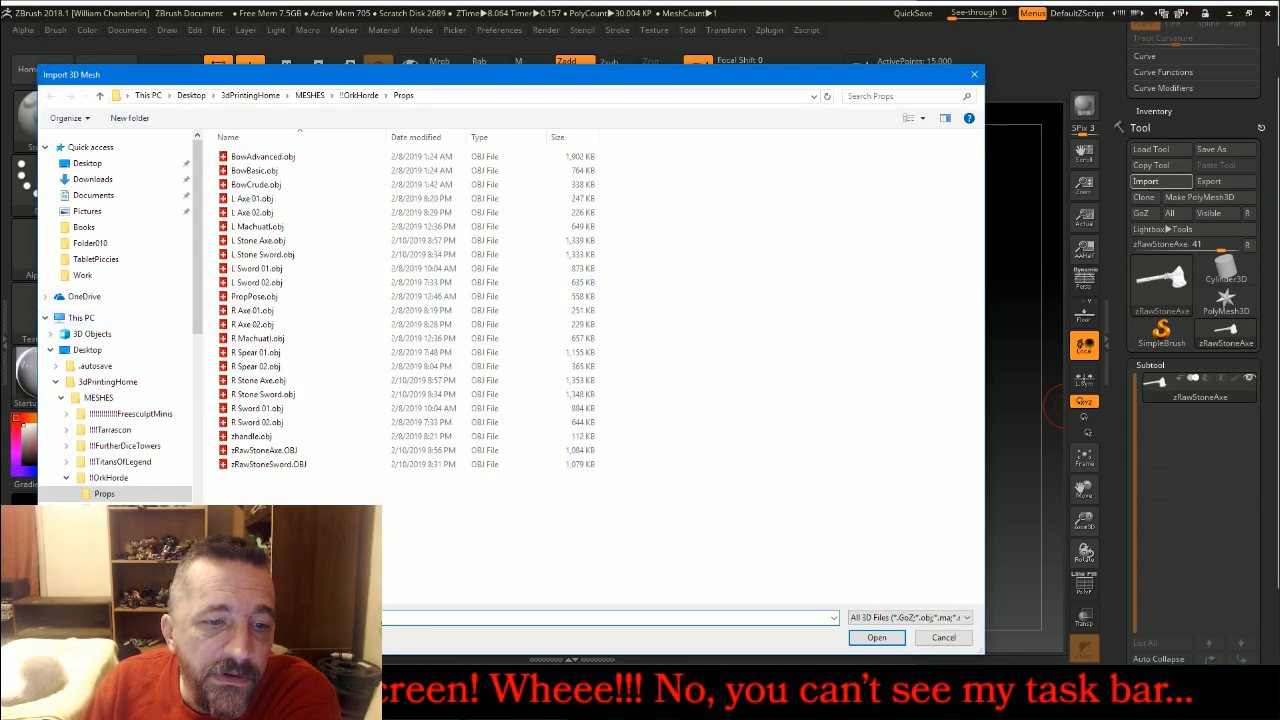
{"action": "left_click", "coordinate": [106, 510]}
{"action": "double_click", "coordinate": [480, 173]}
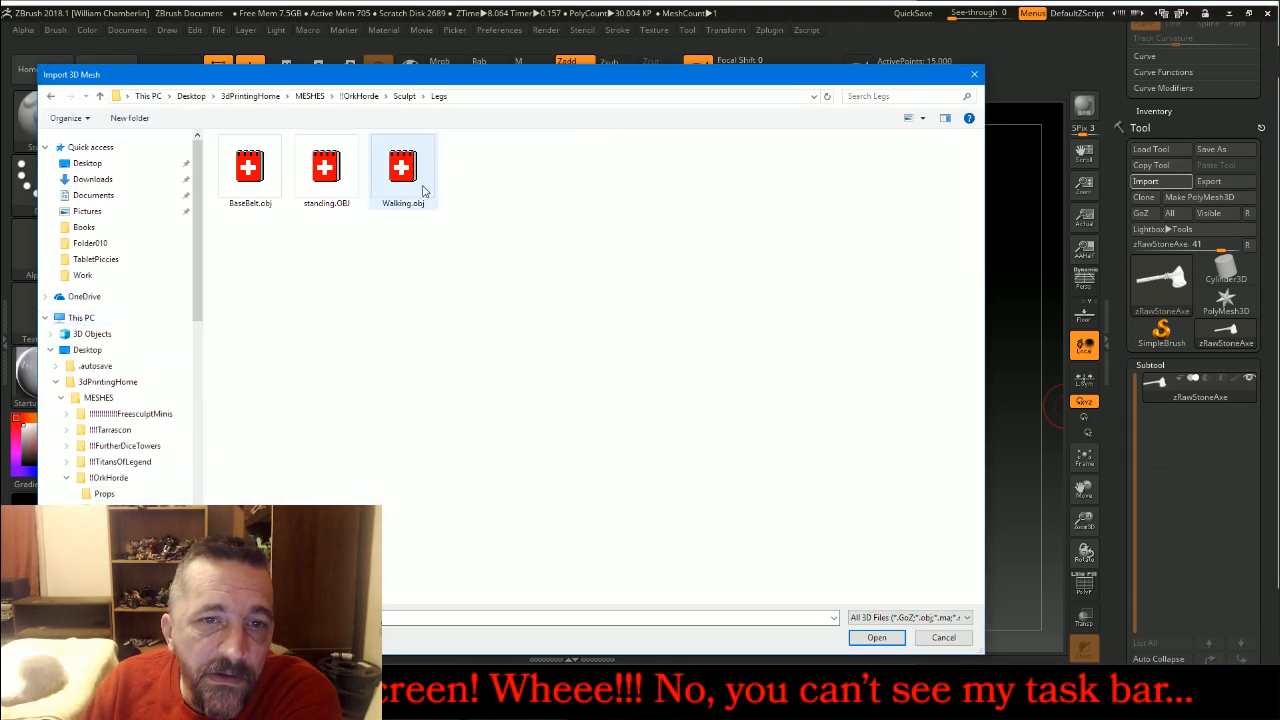
{"action": "double_click", "coordinate": [401, 170]}
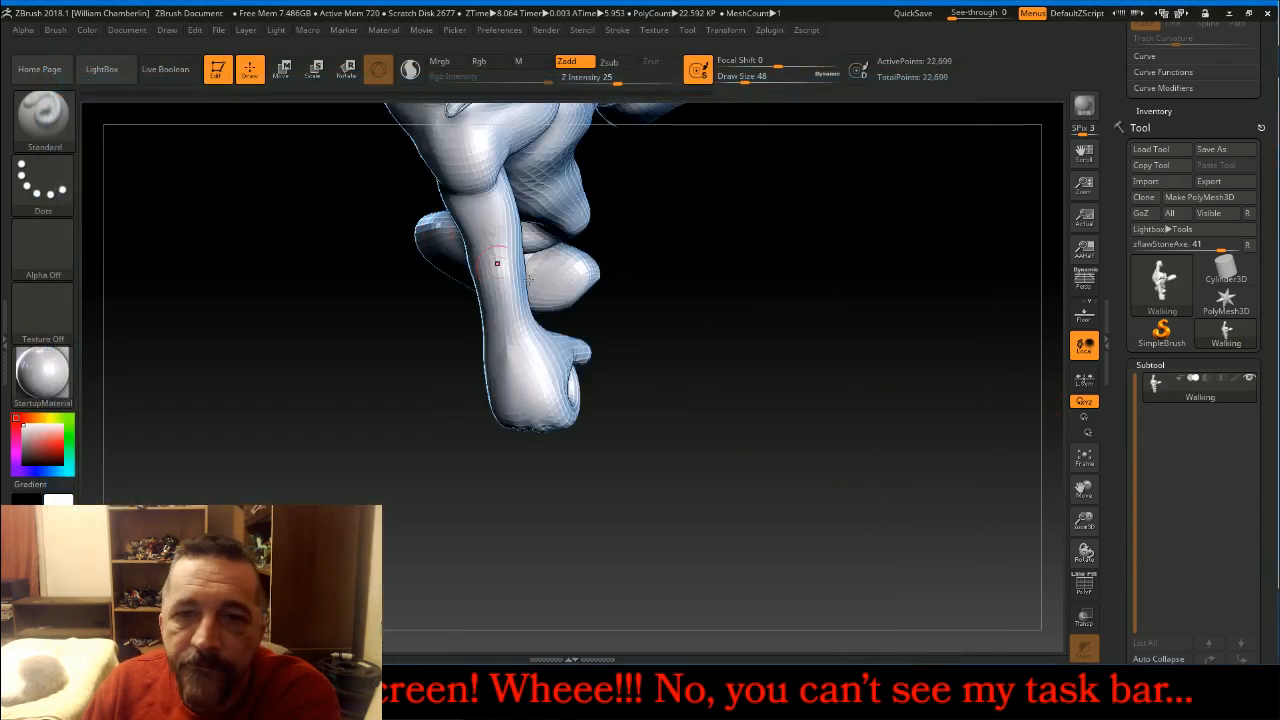
{"action": "mouse_move", "coordinate": [890, 554]}
{"action": "left_mouse_down"}
{"action": "mouse_move", "coordinate": [894, 443]}
{"action": "mouse_move", "coordinate": [943, 457]}
{"action": "mouse_move", "coordinate": [1015, 448]}
{"action": "left_mouse_up"}
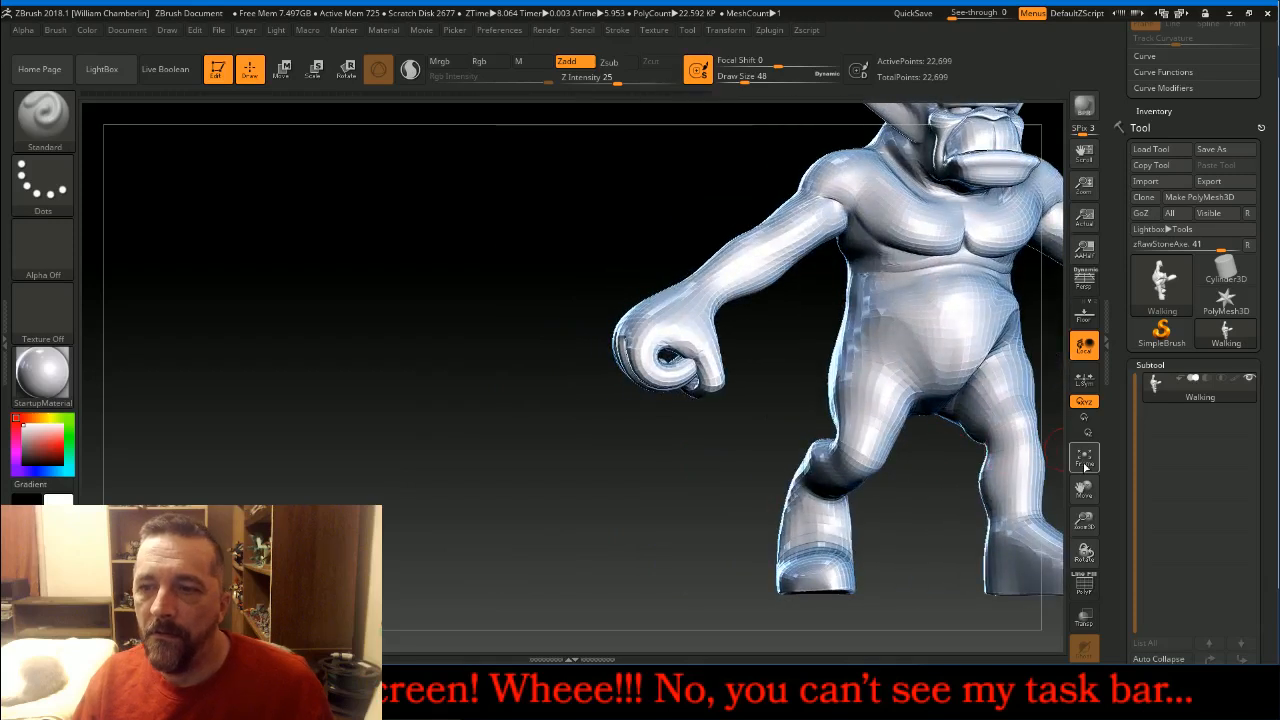
{"action": "left_click", "coordinate": [1085, 460]}
{"action": "left_click_drag", "start_coordinate": [1084, 520], "coordinate": [940, 376]}
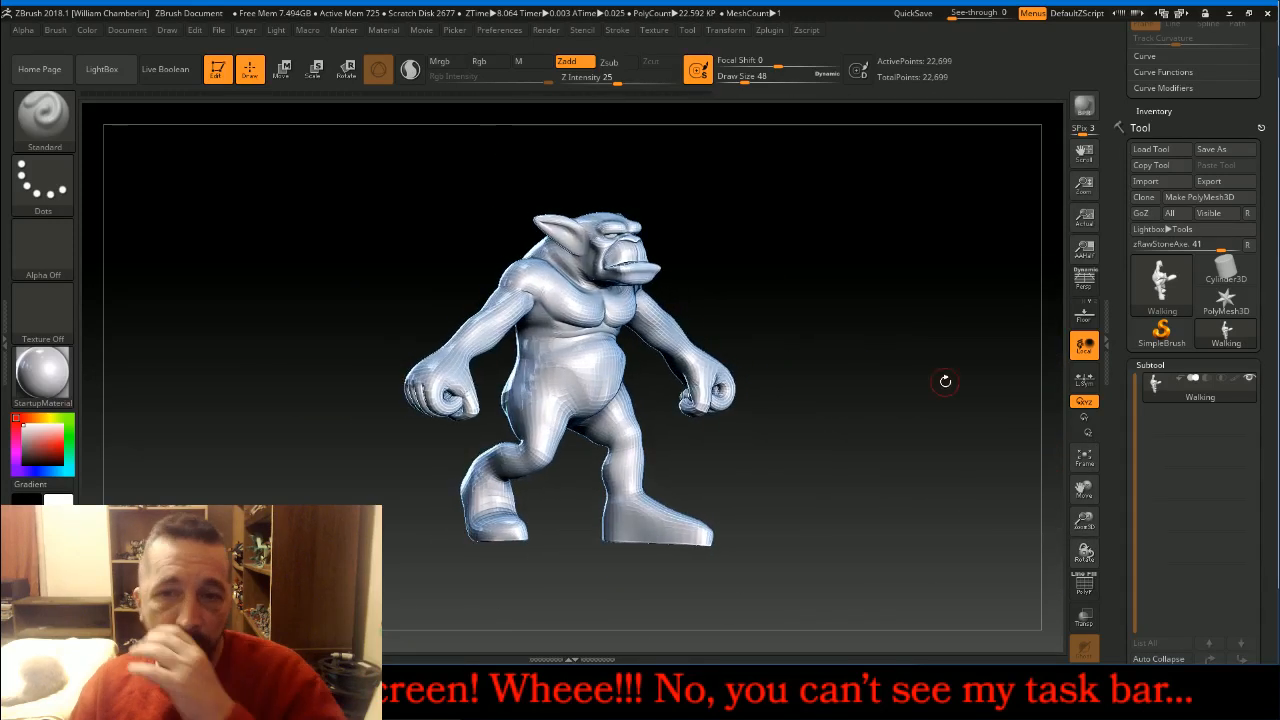
- Append a PolyMesh3D star as a second subtool and make it the active one
{"action": "left_click_drag", "start_coordinate": [1271, 426], "coordinate": [1274, 330]}
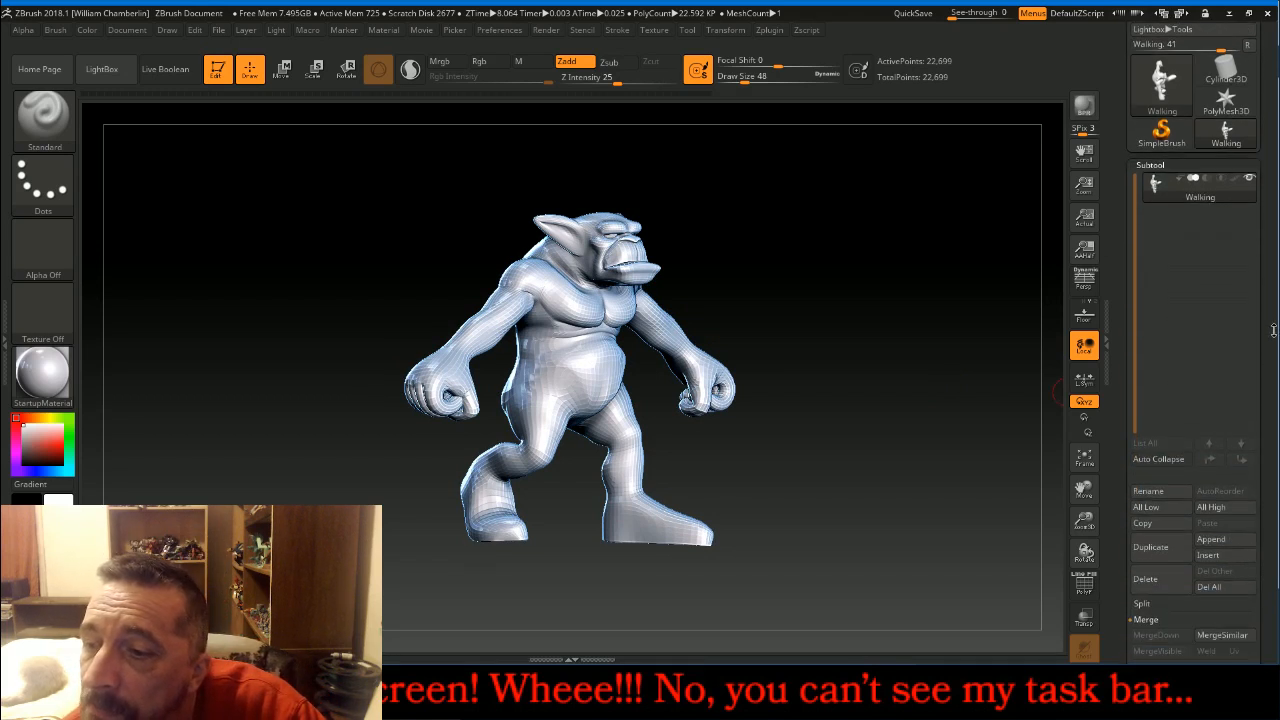
{"action": "left_click", "coordinate": [1208, 538]}
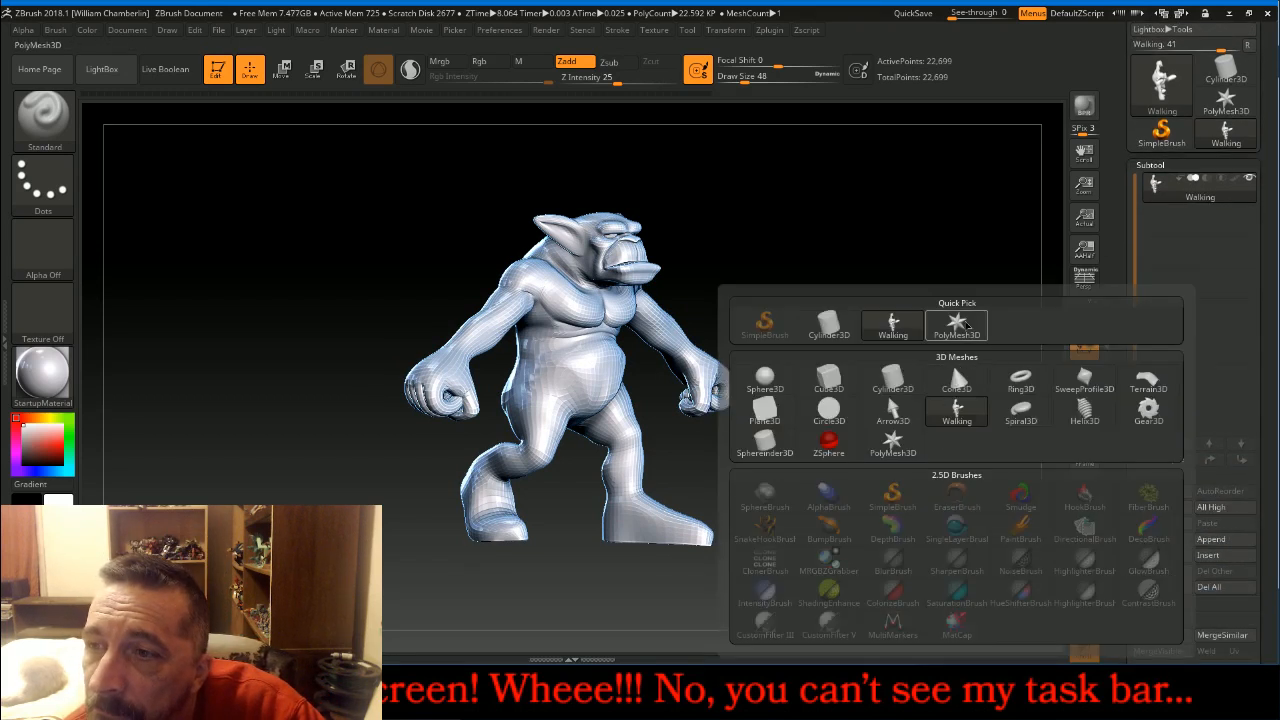
{"action": "left_click", "coordinate": [951, 345]}
{"action": "left_click", "coordinate": [1175, 218]}
{"action": "scroll", "coordinate": [1170, 170], "scroll_direction": "up", "scroll_amount": 3}
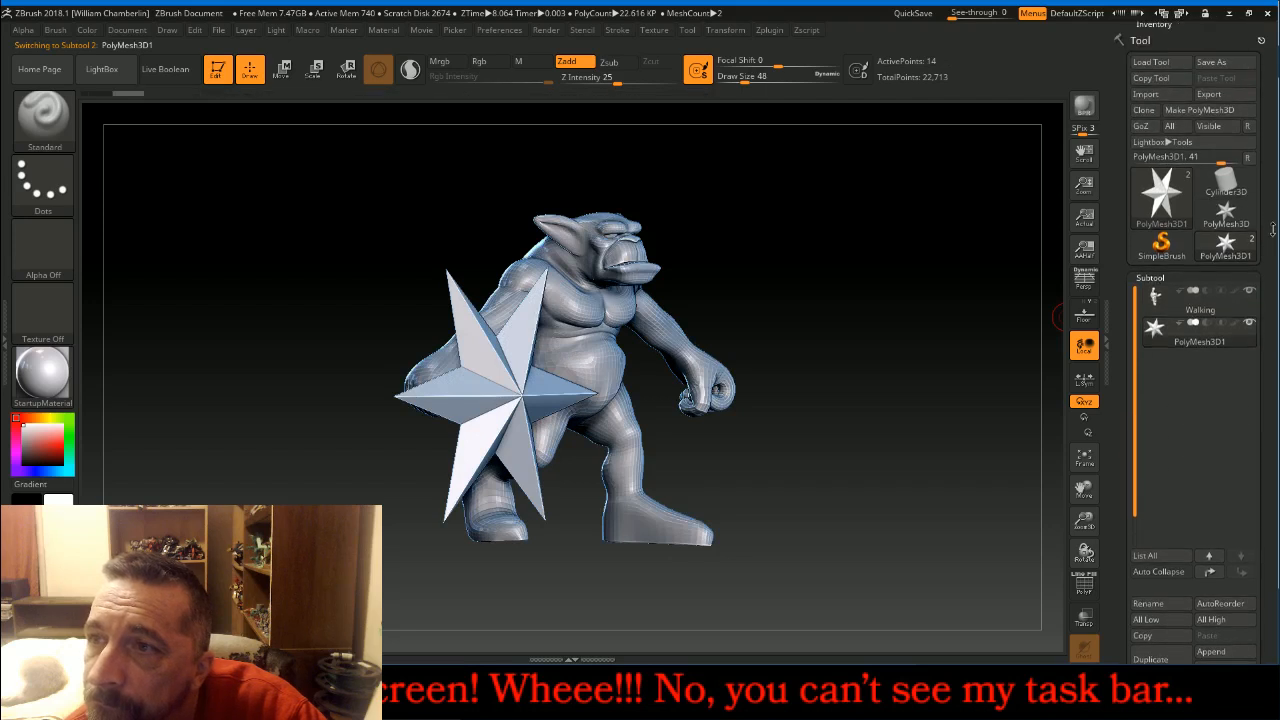
- Replace the star subtool's mesh by importing TorsoSubtract.obj from the !!OrkHorde TOOLS folder
{"action": "left_click", "coordinate": [1162, 124]}
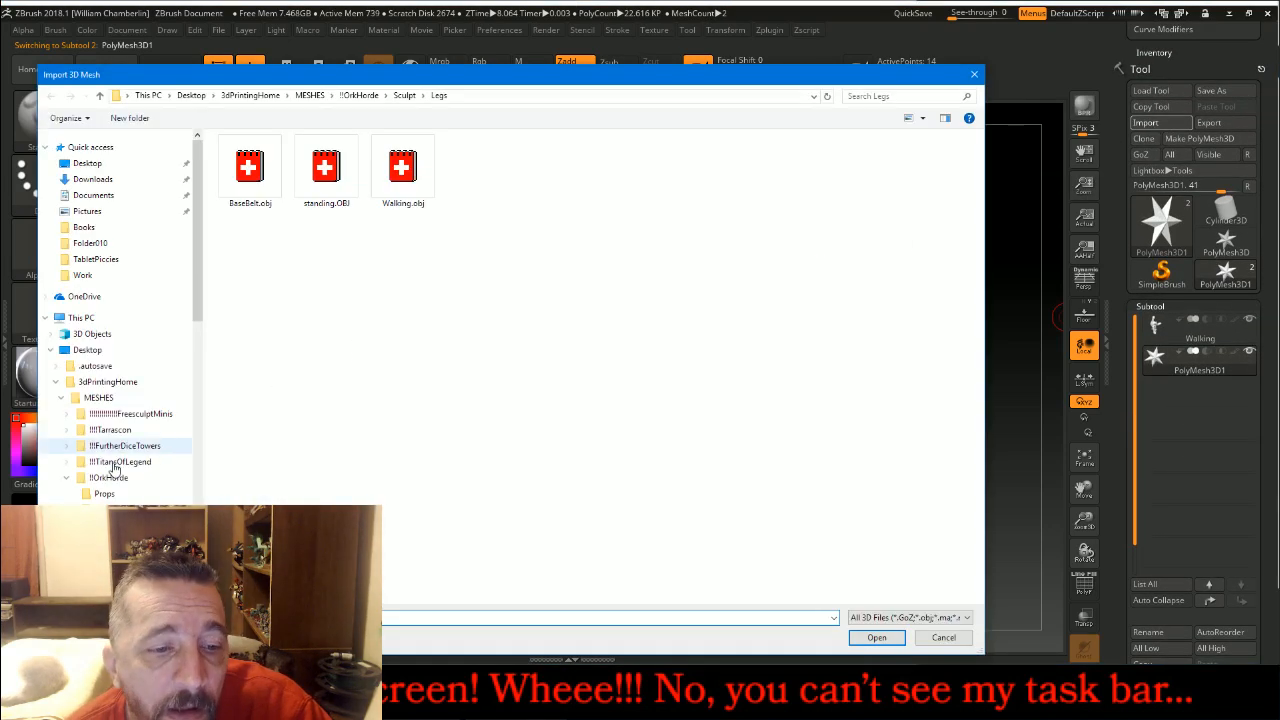
{"action": "scroll", "coordinate": [120, 440], "scroll_direction": "down", "scroll_amount": 2}
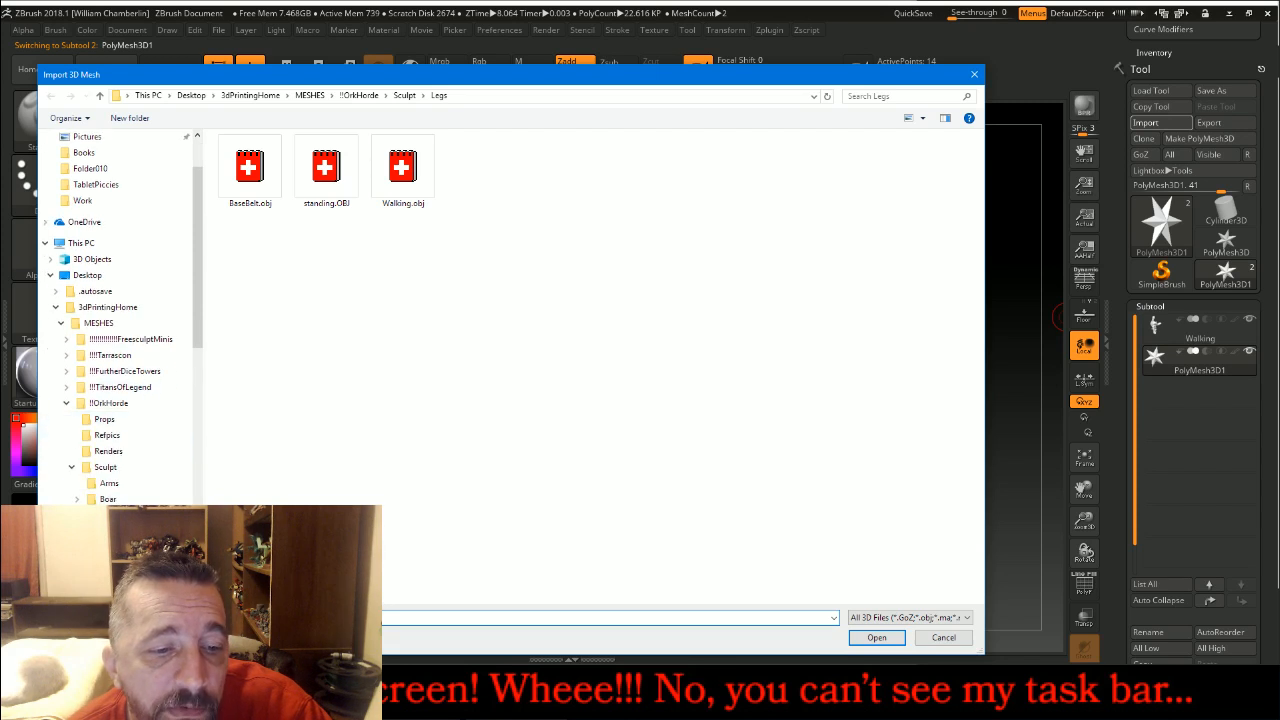
{"action": "left_click", "coordinate": [106, 590]}
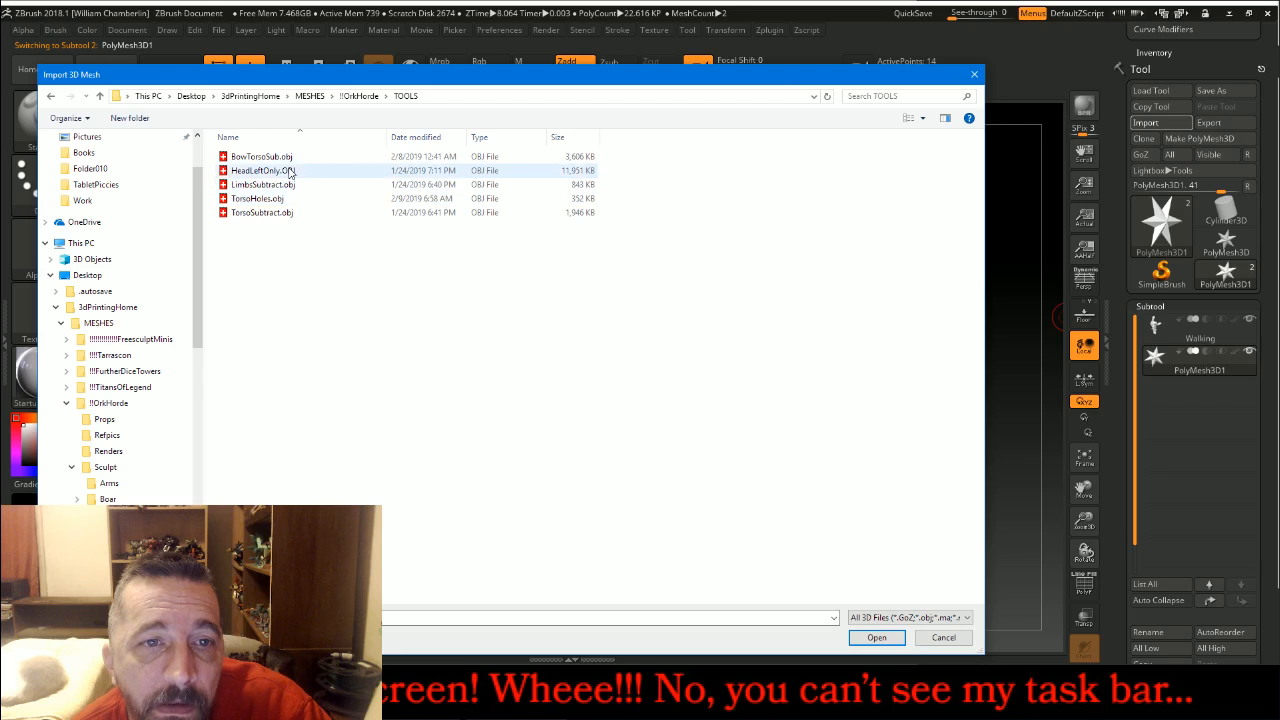
{"action": "left_click", "coordinate": [274, 216]}
{"action": "left_click", "coordinate": [878, 636]}
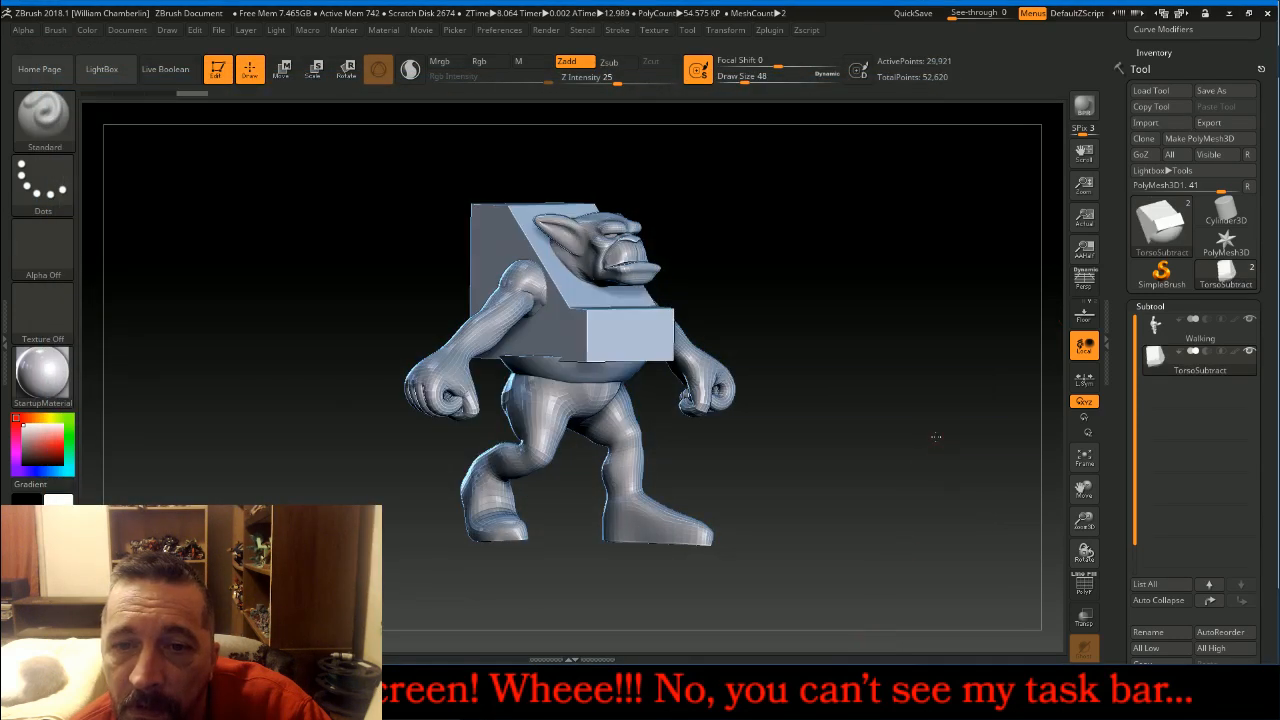
{"action": "mouse_move", "coordinate": [935, 436]}
{"action": "left_mouse_down"}
{"action": "mouse_move", "coordinate": [823, 429]}
{"action": "mouse_move", "coordinate": [928, 430]}
{"action": "left_mouse_up"}
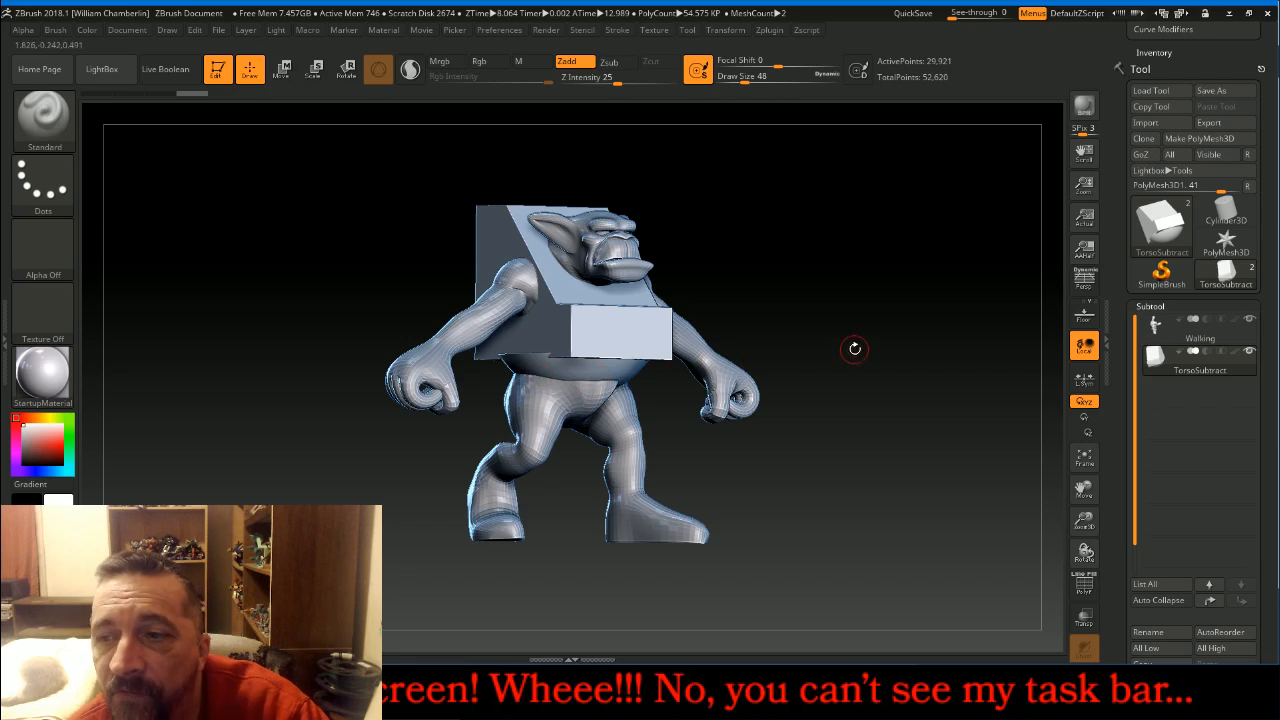
- Select the Walking subtool and subdivide its geometry three times
{"action": "left_click_drag", "start_coordinate": [1271, 363], "coordinate": [1271, 255]}
{"action": "left_click", "coordinate": [1160, 218]}
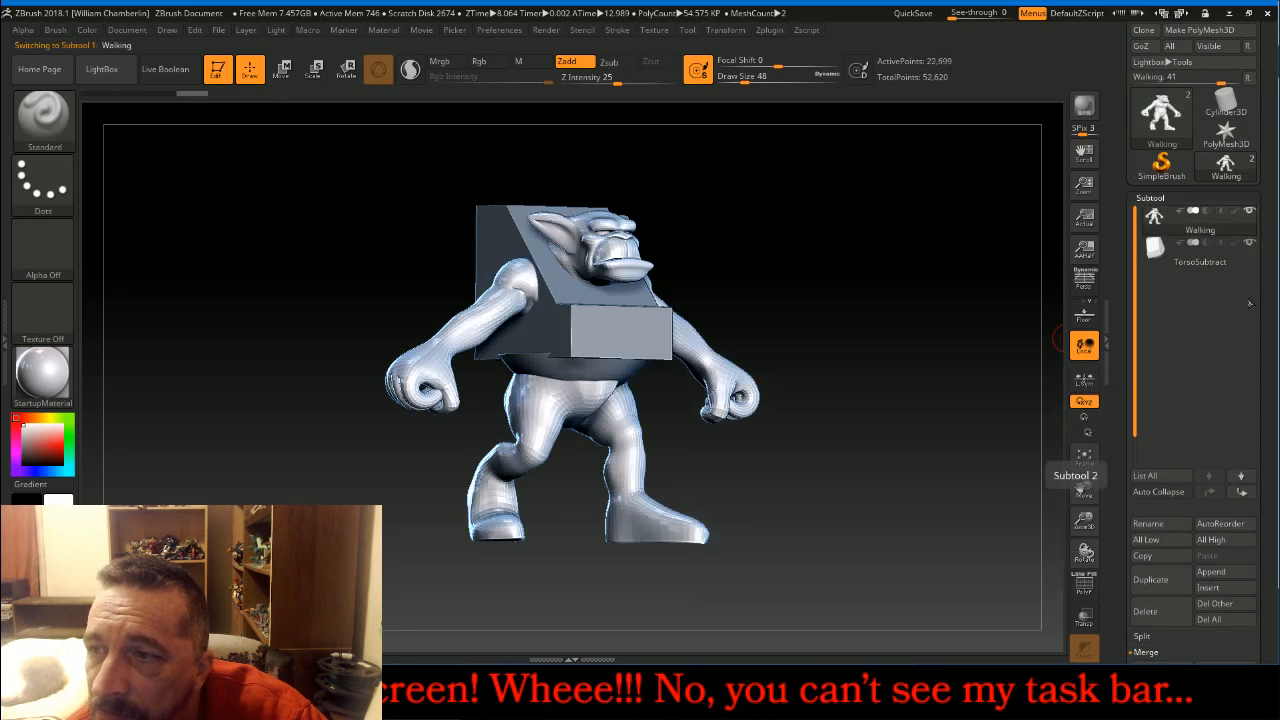
{"action": "left_click", "coordinate": [1145, 652]}
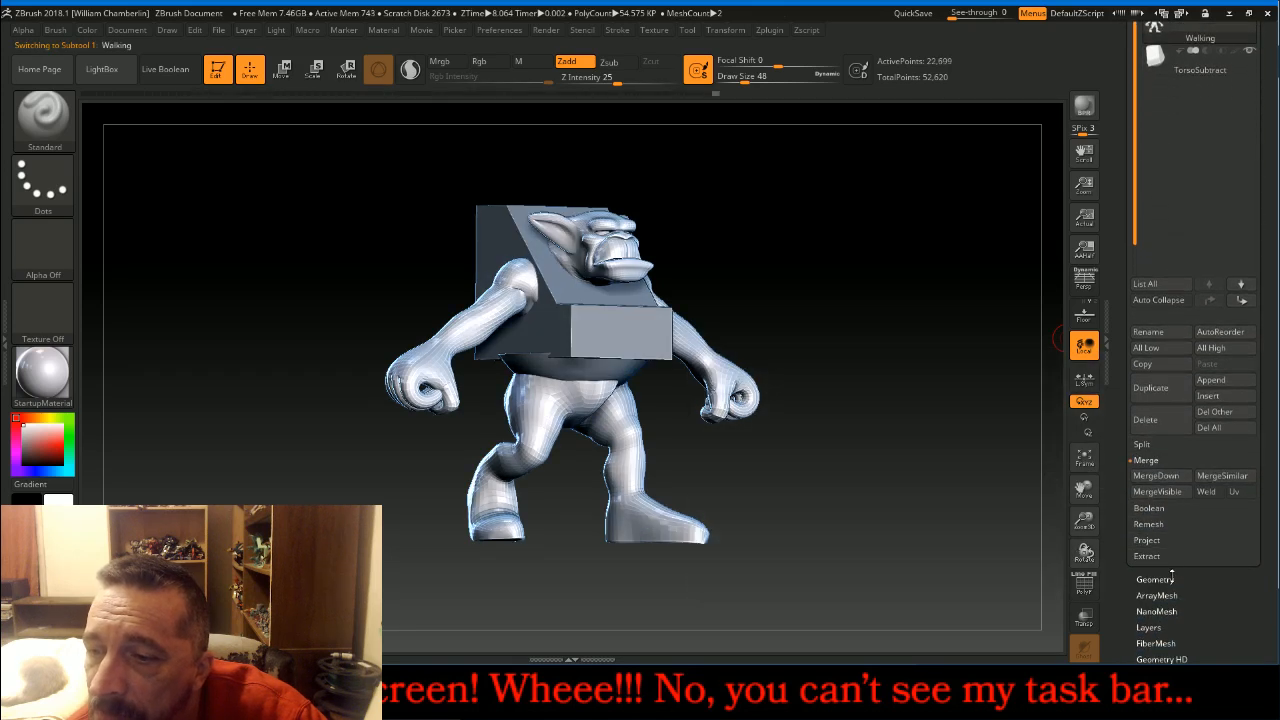
{"action": "left_click", "coordinate": [1158, 579]}
{"action": "left_click", "coordinate": [1167, 136]}
{"action": "left_click", "coordinate": [1167, 136]}
{"action": "left_click", "coordinate": [1167, 136]}
{"action": "key", "text": "shift+d"}
{"action": "key", "text": "shift+d"}
{"action": "key", "text": "shift+d"}
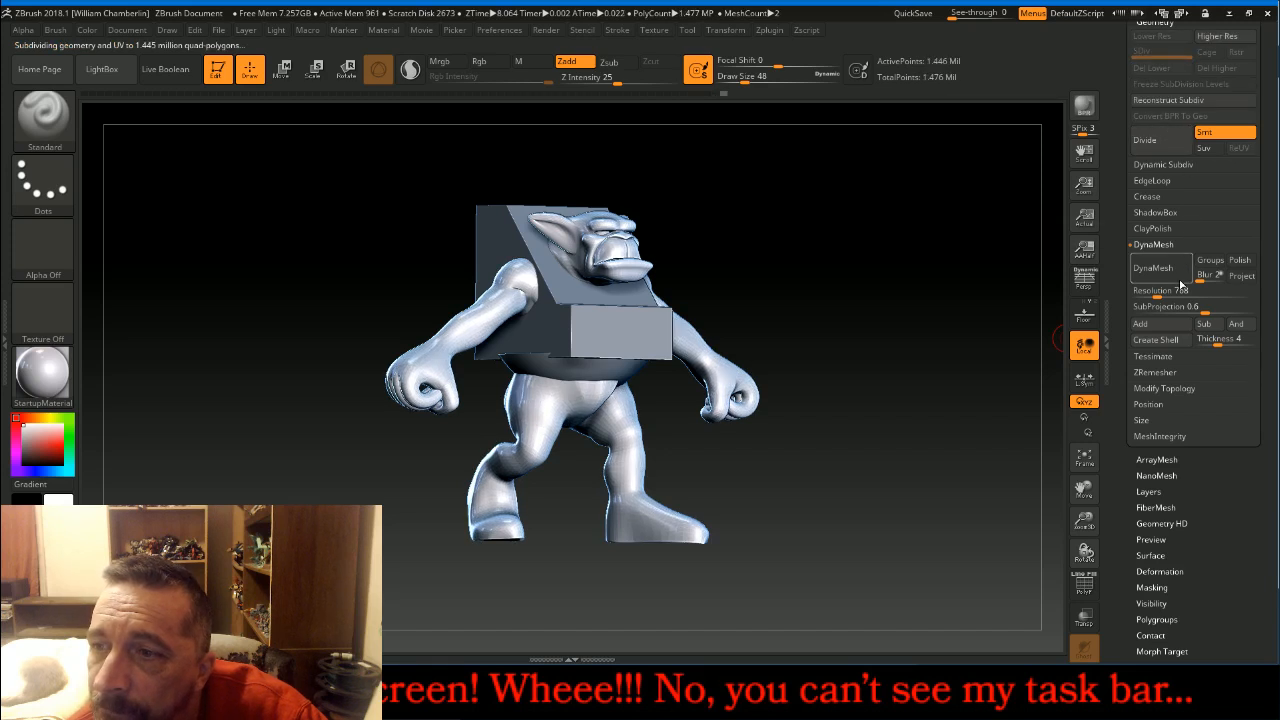
- Set the DynaMesh resolution to 1024 and apply DynaMesh to the Walking subtool
{"action": "left_click", "coordinate": [1178, 289]}
{"action": "type", "text": "1"}
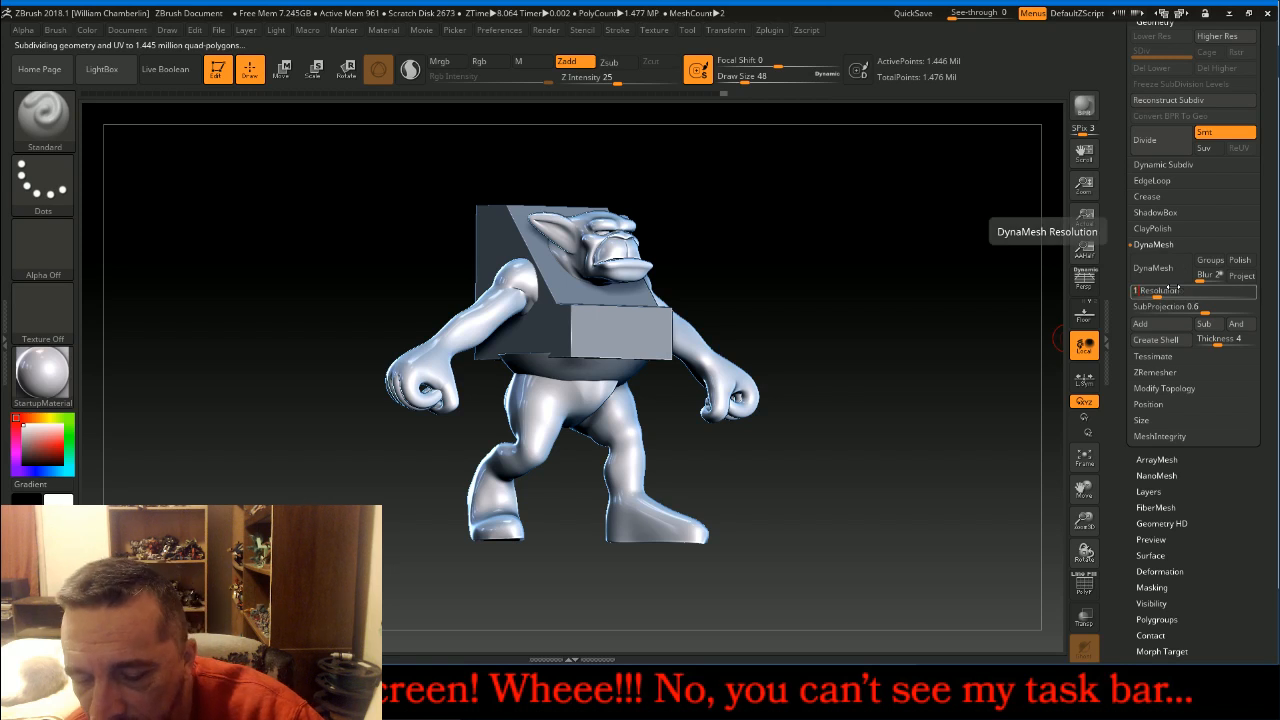
{"action": "type", "text": "024"}
{"action": "key", "text": "Return"}
{"action": "left_click", "coordinate": [1163, 270]}
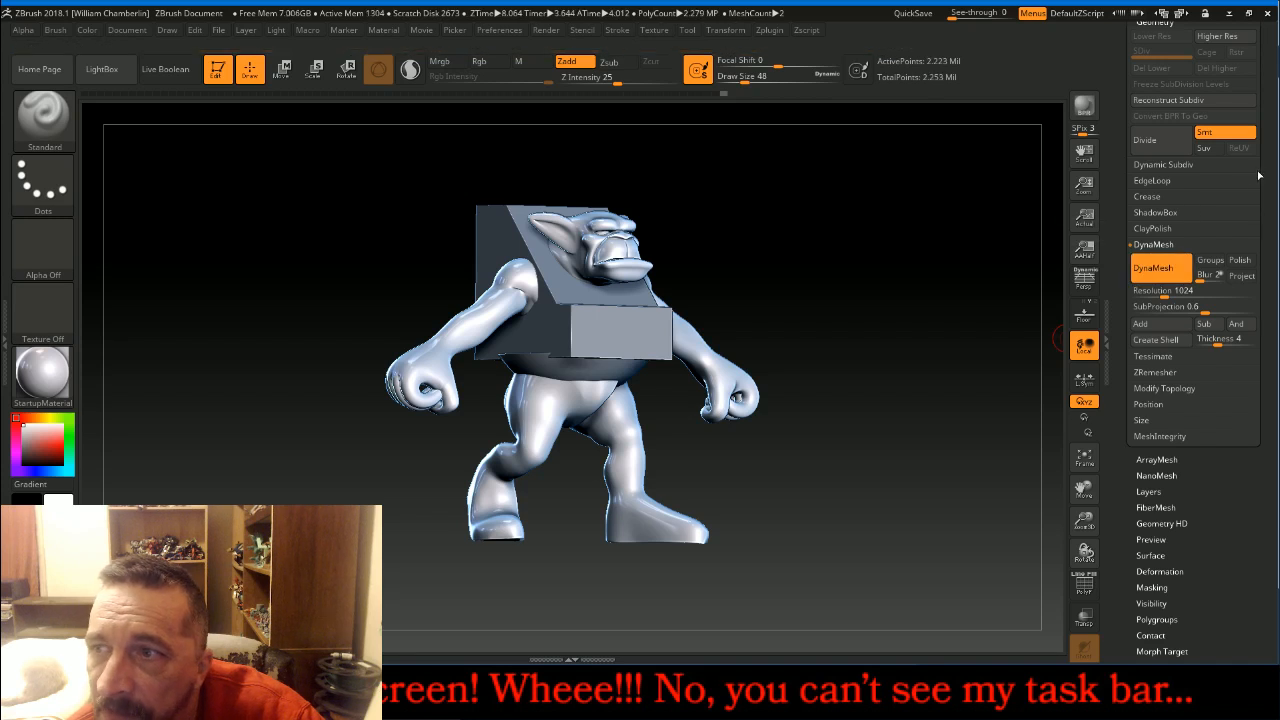
- Make the TorsoSubtract subtool active and apply DynaMesh to it at a resolution of 768
{"action": "scroll", "coordinate": [1268, 168], "scroll_direction": "up", "scroll_amount": 5}
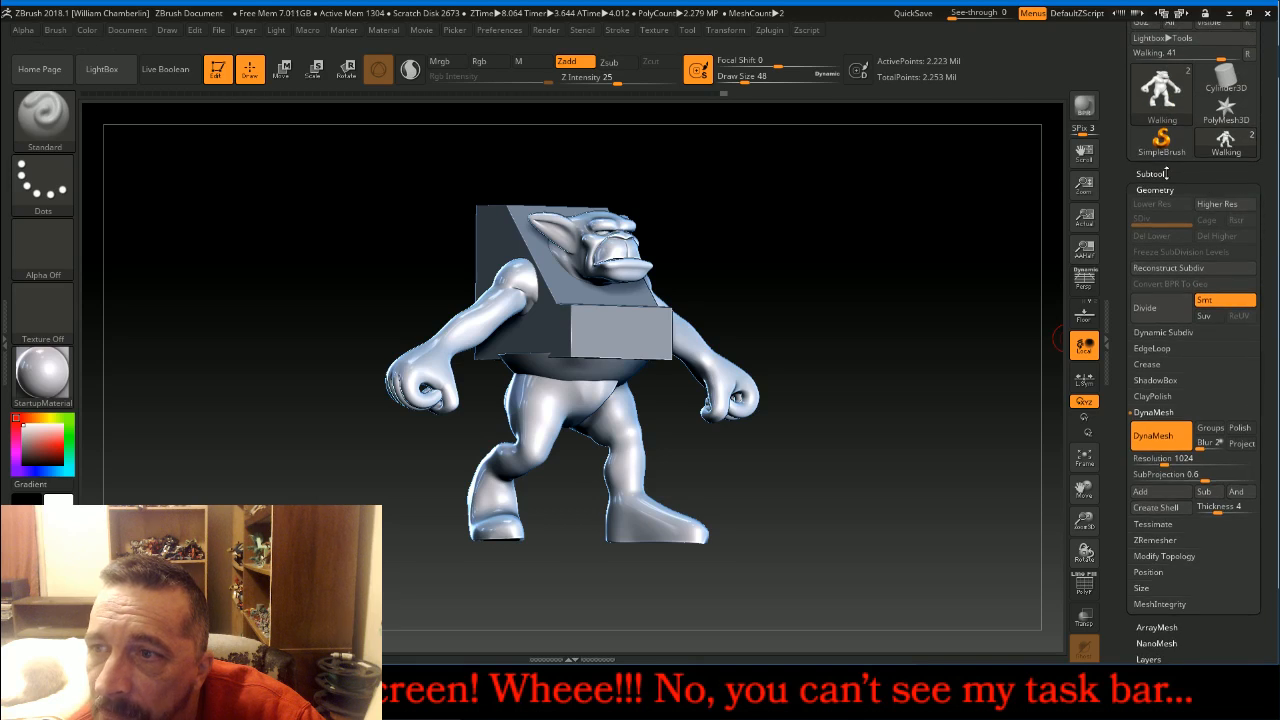
{"action": "left_click", "coordinate": [1150, 174]}
{"action": "left_click", "coordinate": [1200, 228]}
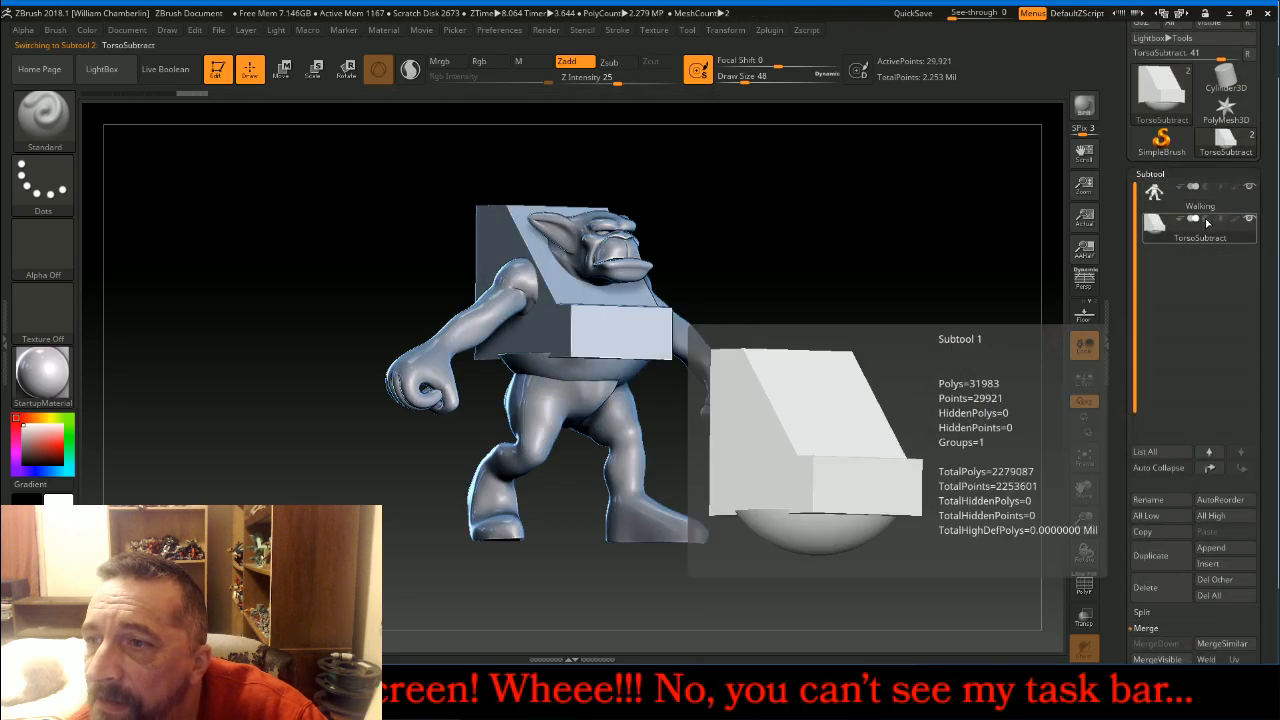
{"action": "scroll", "coordinate": [1274, 167], "scroll_direction": "down", "scroll_amount": 10}
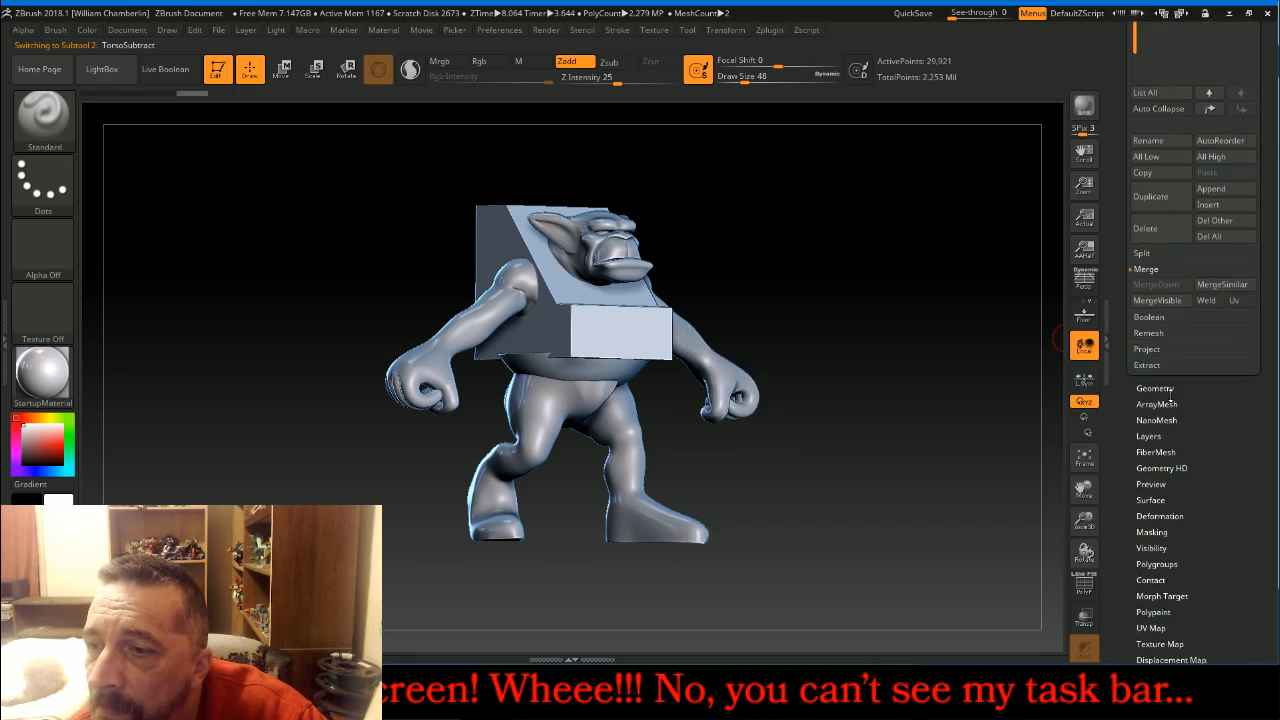
{"action": "left_click", "coordinate": [1167, 388]}
{"action": "left_click", "coordinate": [1153, 274]}
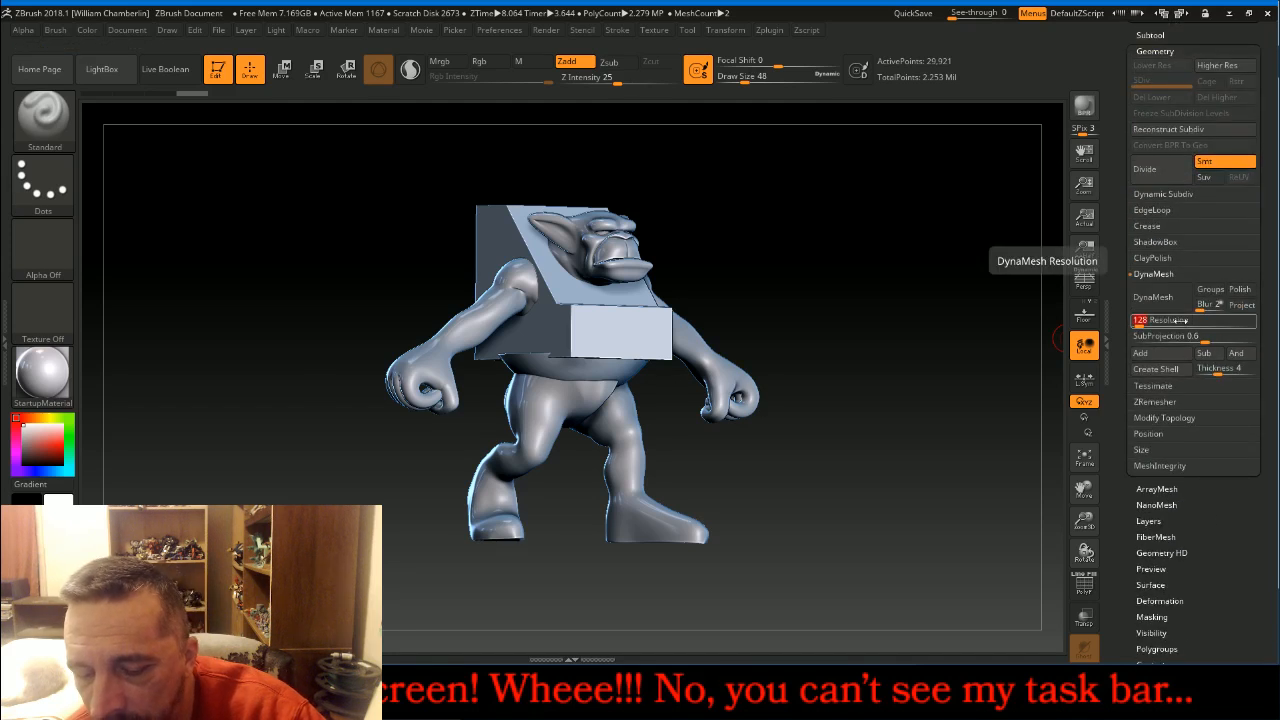
{"action": "key", "text": "Return"}
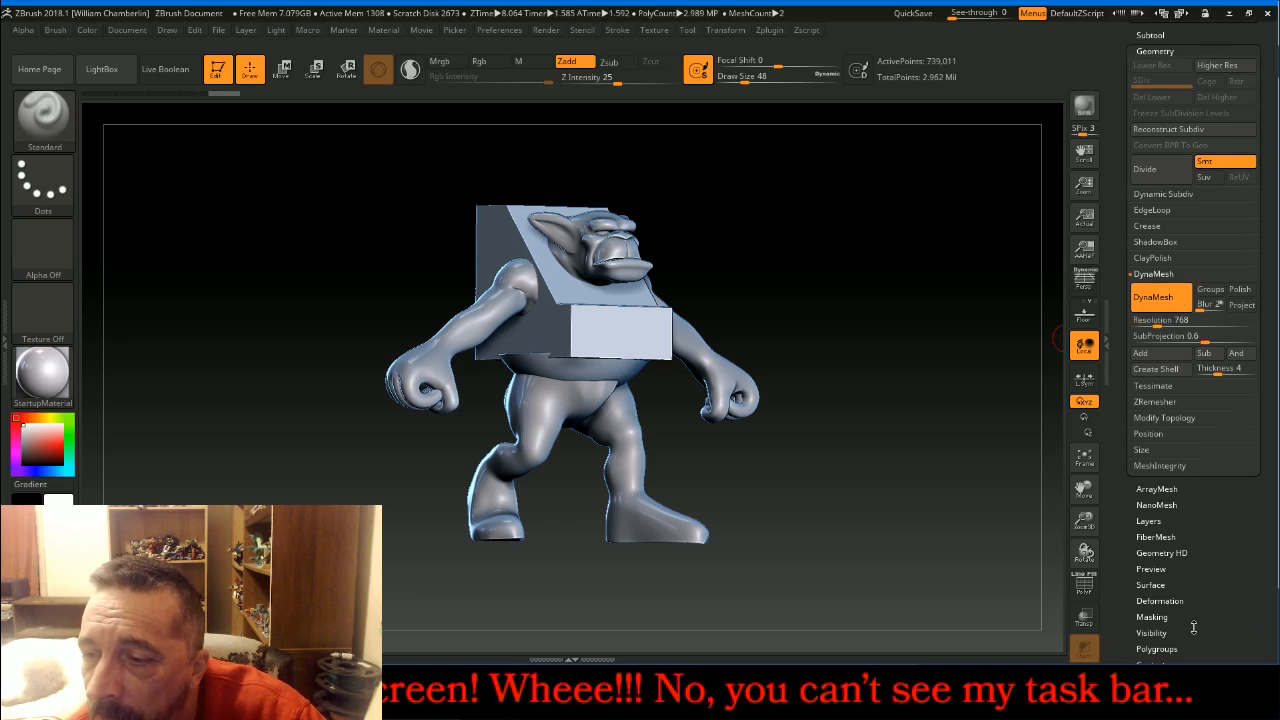
- Set the TorsoSubtract mesh's polygroup as a DynaMesh subtraction group
{"action": "scroll", "coordinate": [1193, 628], "scroll_direction": "down", "scroll_amount": 5}
{"action": "left_click", "coordinate": [1160, 375]}
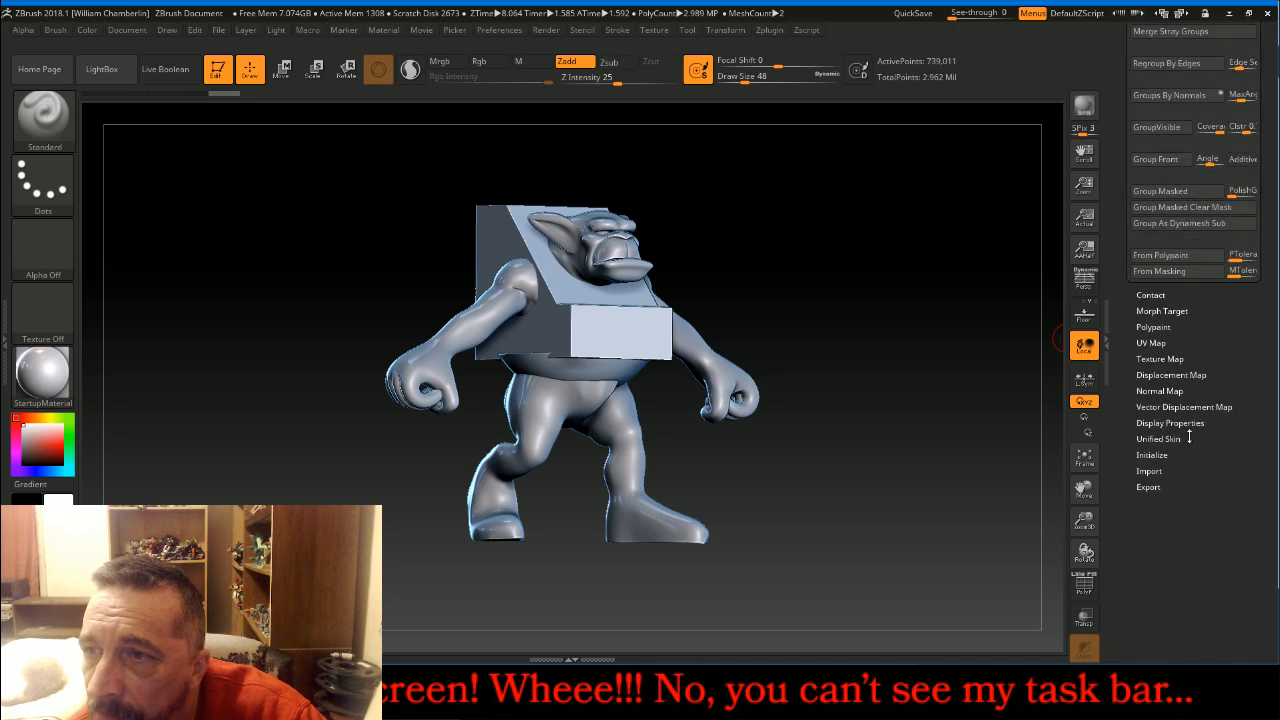
{"action": "scroll", "coordinate": [1227, 353], "scroll_direction": "up", "scroll_amount": 2}
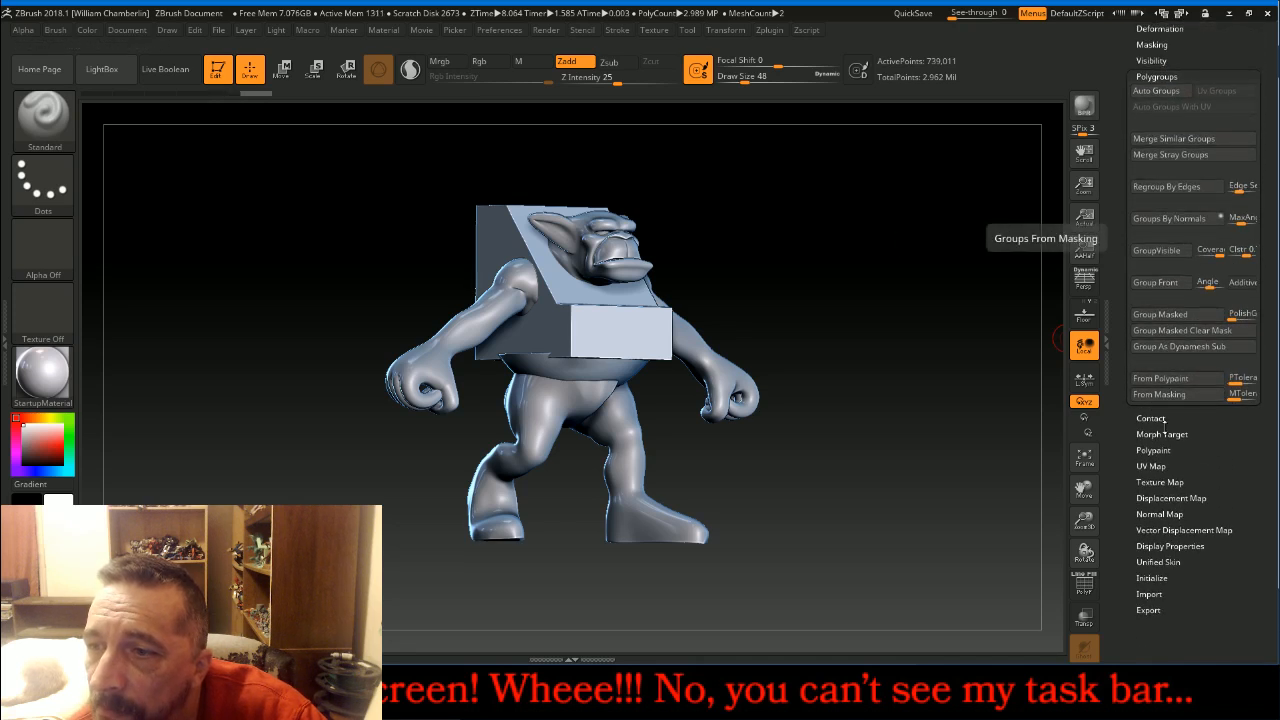
{"action": "scroll", "coordinate": [1239, 571], "scroll_direction": "up", "scroll_amount": 4}
{"action": "scroll", "coordinate": [1239, 571], "scroll_direction": "up", "scroll_amount": 3}
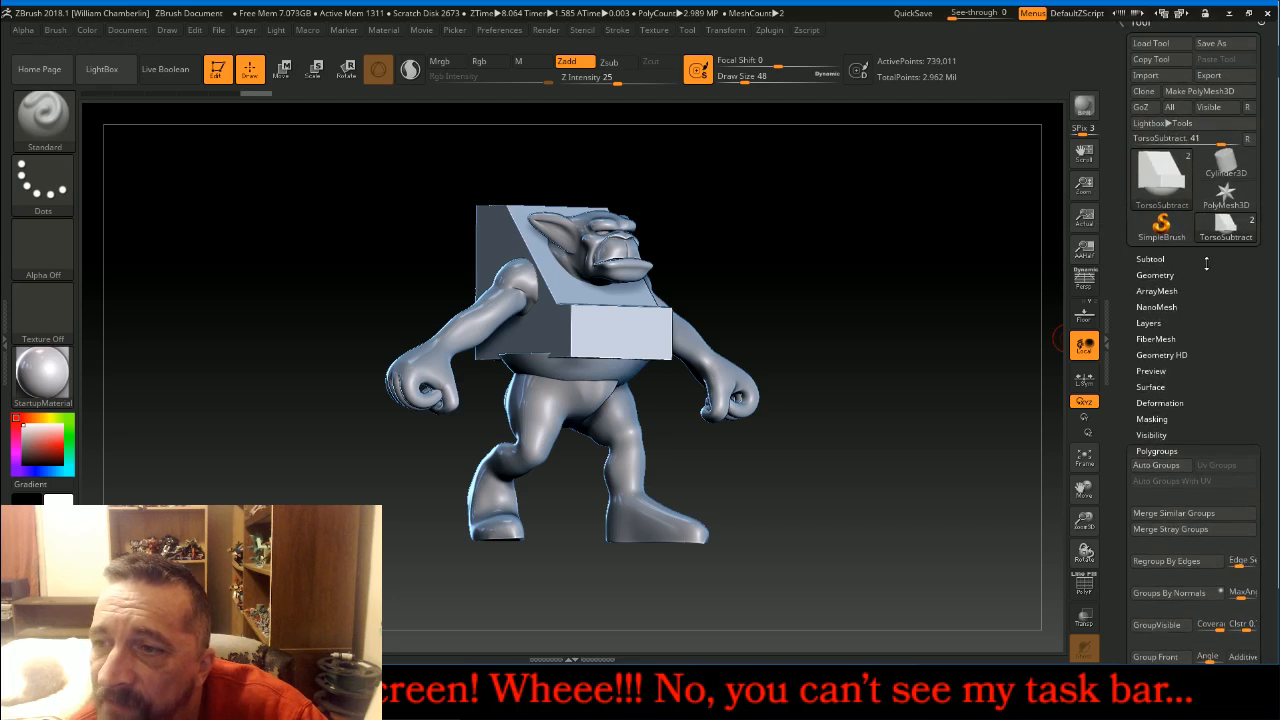
- Make the Walking subtool active and merge it down with TorsoSubtract
{"action": "left_click", "coordinate": [1152, 259]}
{"action": "left_click", "coordinate": [1172, 290]}
{"action": "scroll", "coordinate": [1264, 350], "scroll_direction": "down", "scroll_amount": 2}
{"action": "left_click", "coordinate": [1155, 611]}
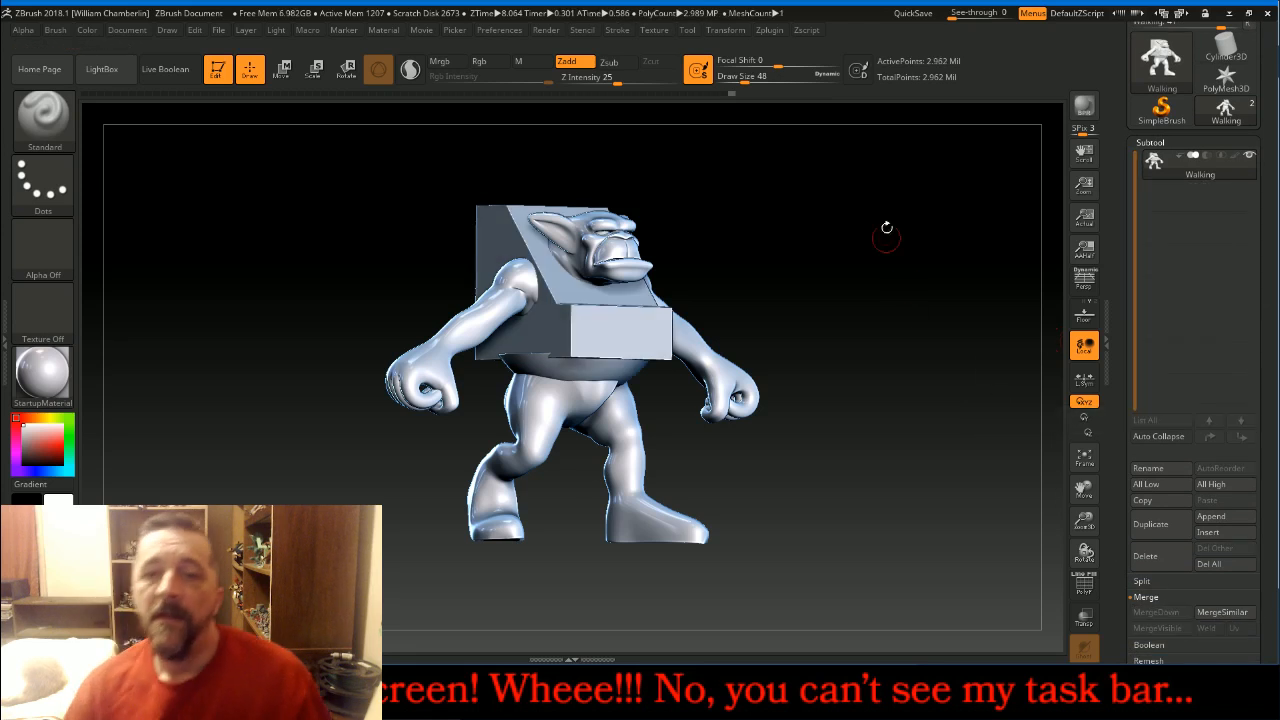
- Re-run DynaMesh on the merged Walking mesh to cut the torso block out of the orc
{"action": "key", "text": "ctrl"}
{"action": "left_click_drag", "start_coordinate": [887, 229], "coordinate": [990, 323], "text": "ctrl"}
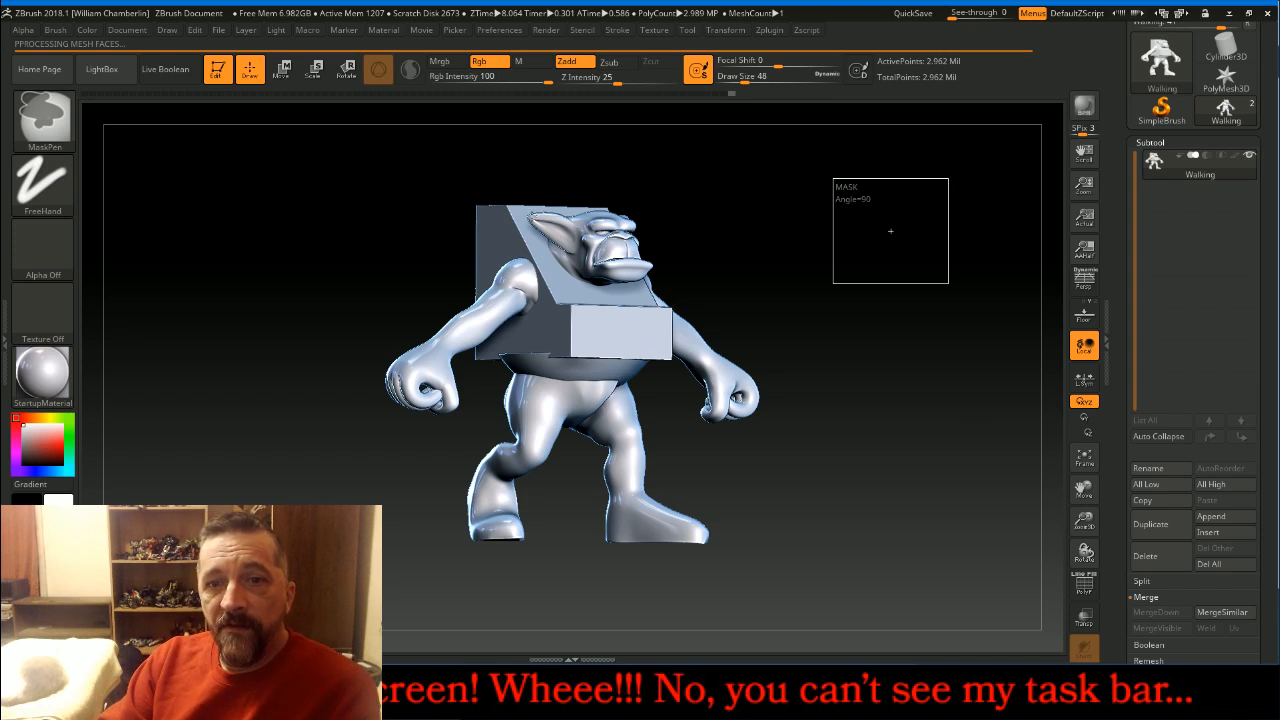
{"action": "mouse_move", "coordinate": [911, 273]}
{"action": "left_mouse_down"}
{"action": "mouse_move", "coordinate": [723, 260]}
{"action": "mouse_move", "coordinate": [689, 286]}
{"action": "left_mouse_up"}
{"action": "left_click_drag", "start_coordinate": [876, 263], "coordinate": [935, 276]}
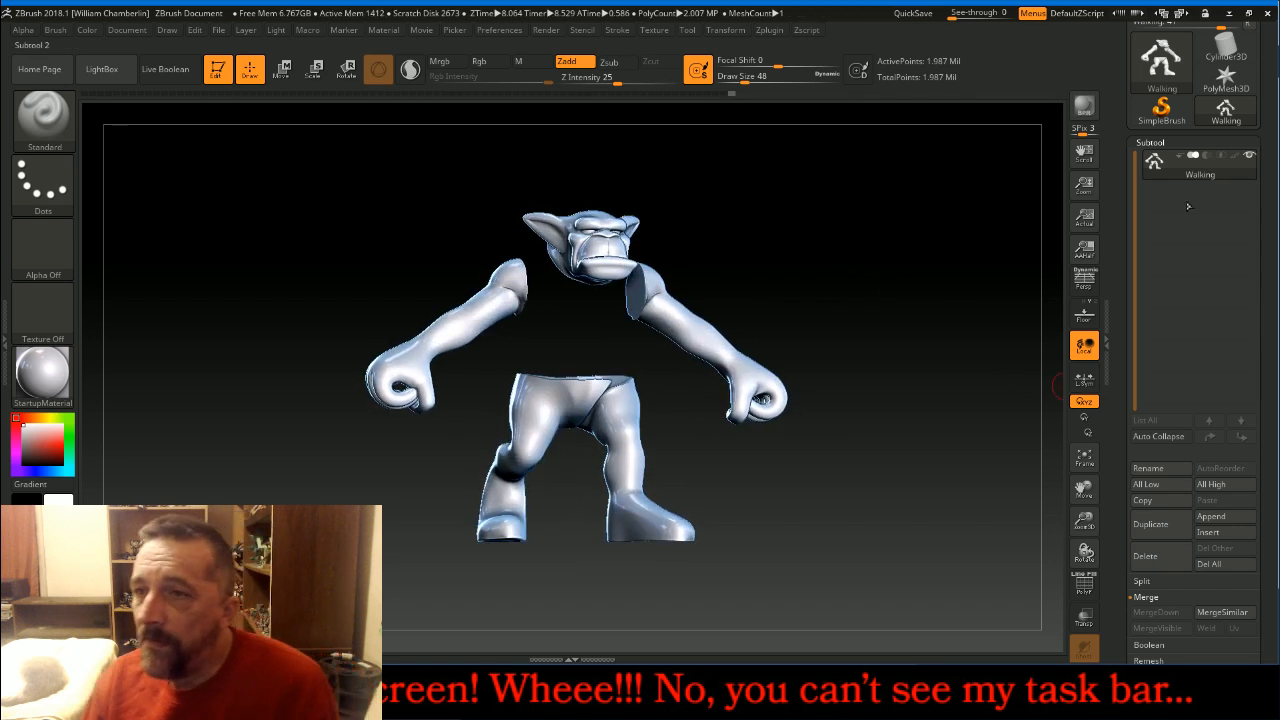
- Auto-group the orc's separated parts into polygroups and isolate the legs
{"action": "left_click", "coordinate": [1164, 143]}
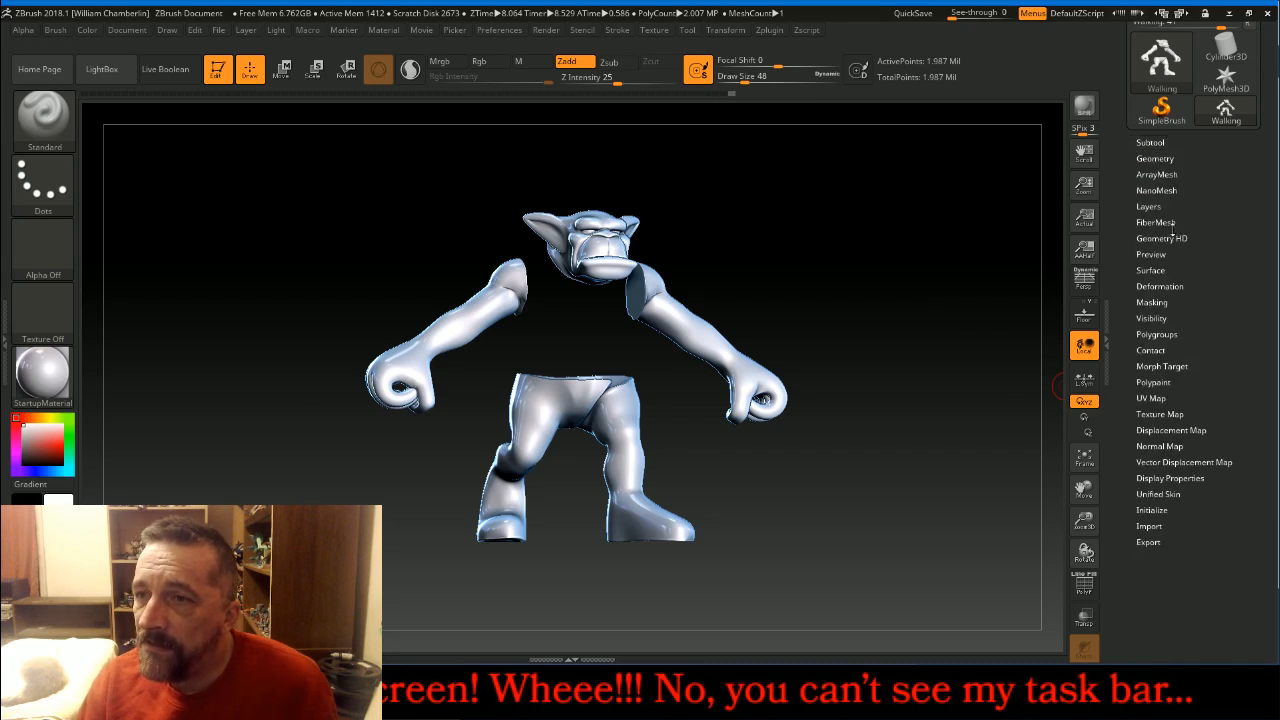
{"action": "left_click", "coordinate": [1159, 333]}
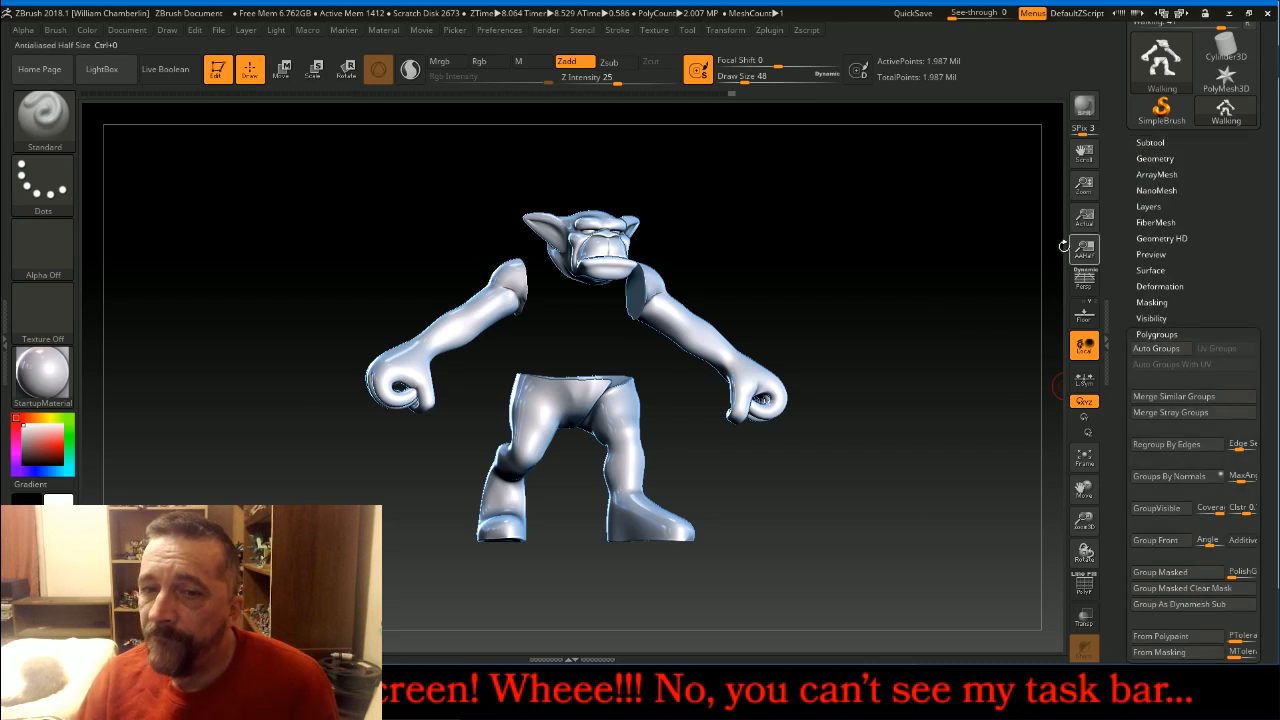
{"action": "key", "text": "ctrl+shift"}
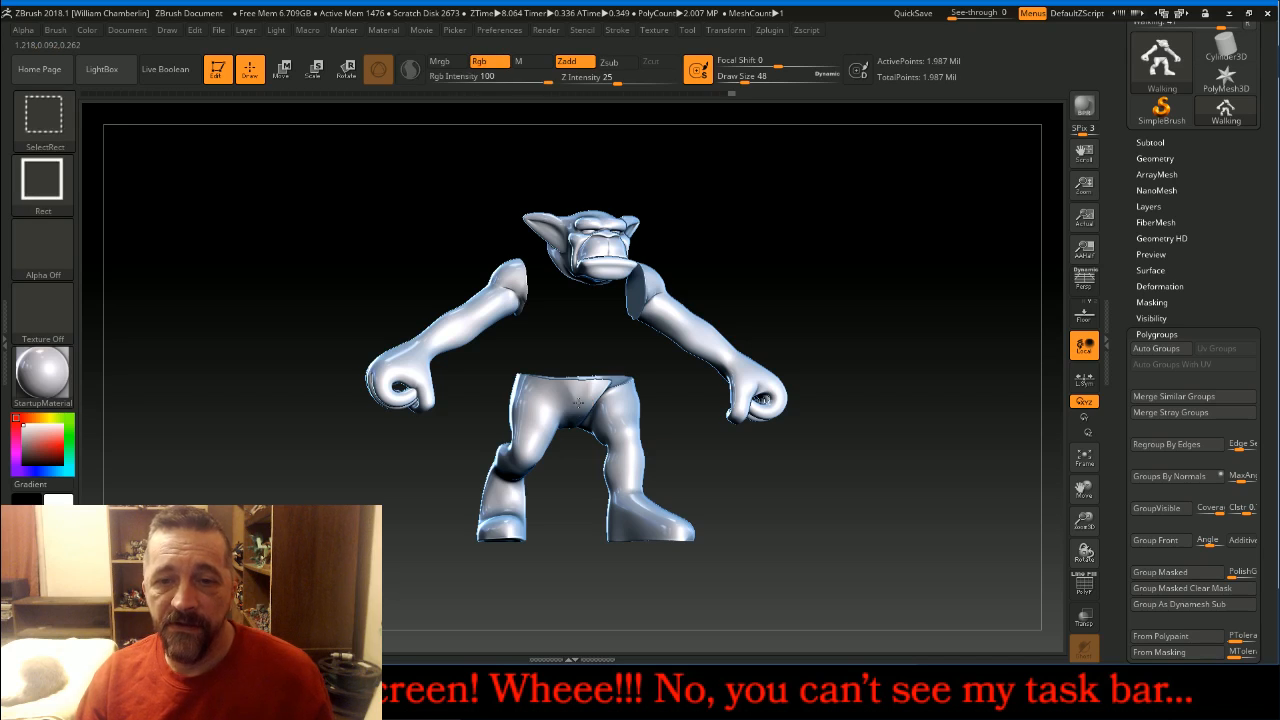
{"action": "left_click", "coordinate": [578, 401], "text": "ctrl+shift"}
- Delete the hidden head and arms geometry so only the legs piece is kept, and inspect its cut waist
{"action": "left_click", "coordinate": [1155, 158]}
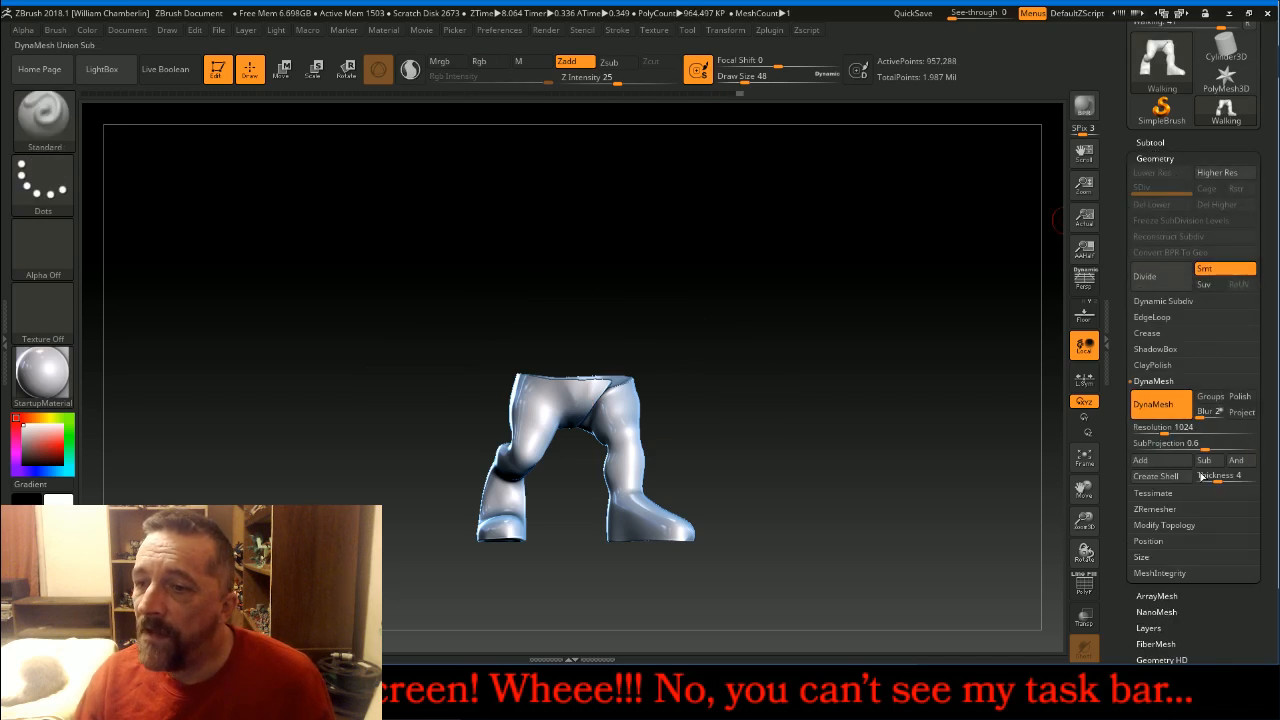
{"action": "left_click", "coordinate": [1165, 525]}
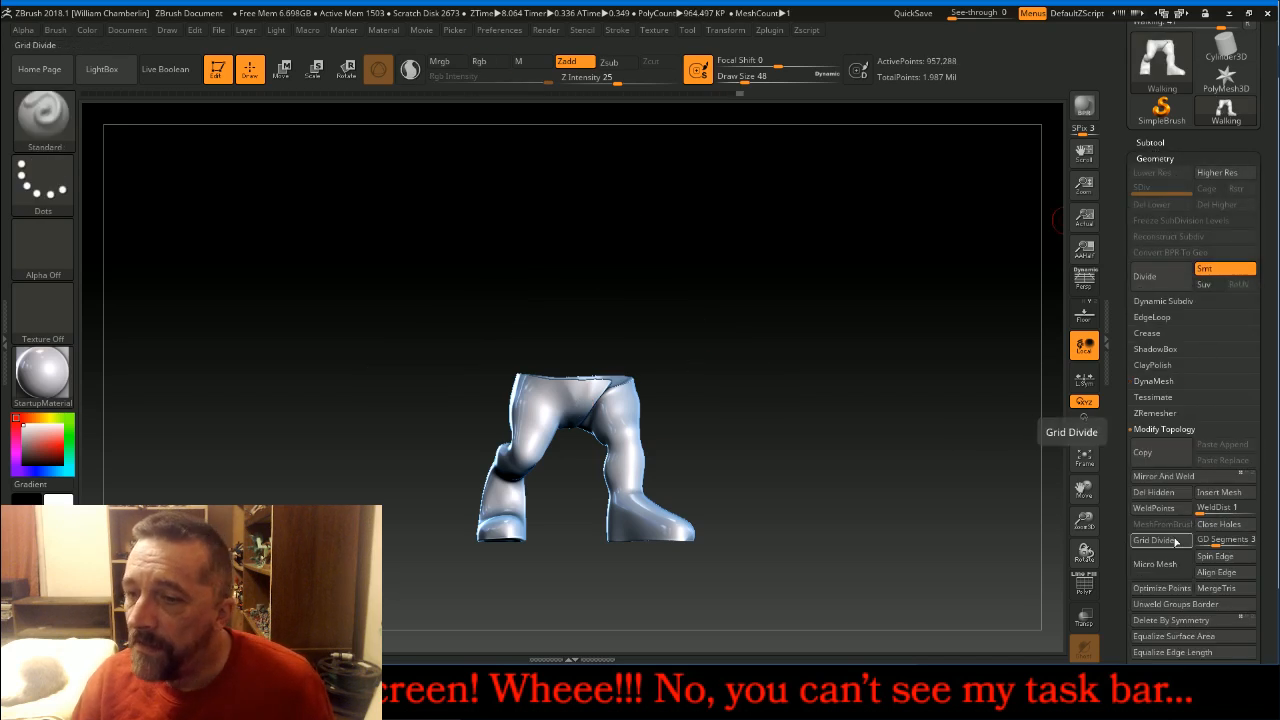
{"action": "left_click", "coordinate": [1152, 492]}
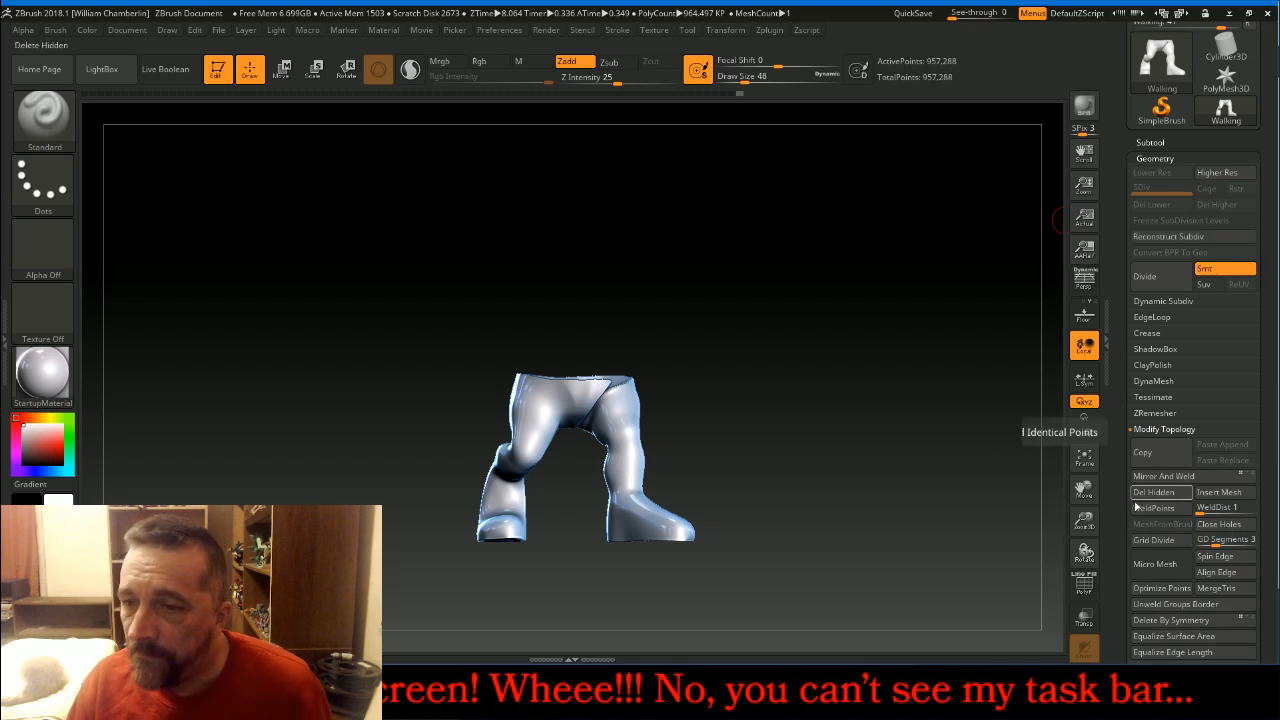
{"action": "left_click", "coordinate": [1084, 457]}
{"action": "left_click_drag", "start_coordinate": [1085, 521], "coordinate": [955, 264]}
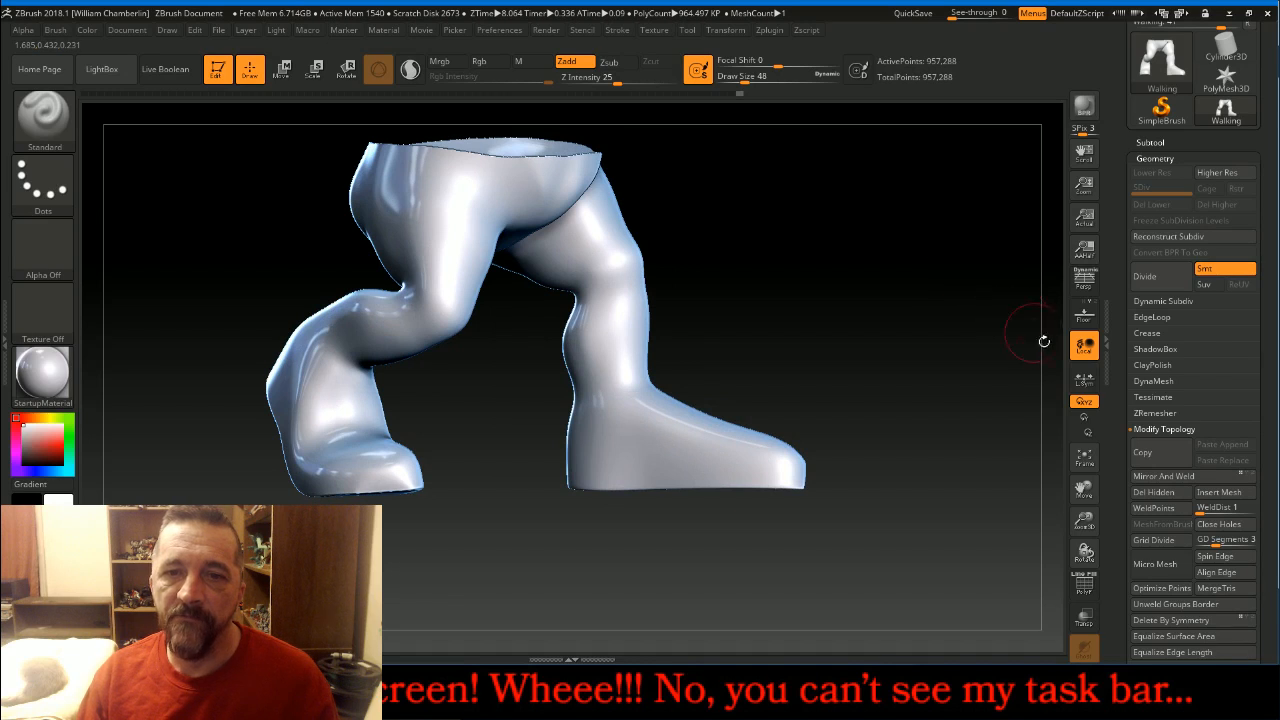
{"action": "mouse_move", "coordinate": [1084, 521]}
{"action": "left_mouse_down"}
{"action": "mouse_move", "coordinate": [1078, 482]}
{"action": "mouse_move", "coordinate": [1087, 546]}
{"action": "left_mouse_up"}
{"action": "mouse_move", "coordinate": [975, 404]}
{"action": "left_mouse_down"}
{"action": "mouse_move", "coordinate": [943, 423]}
{"action": "mouse_move", "coordinate": [967, 424]}
{"action": "left_mouse_up"}
- Export the legs mesh to the !!OrkHorde Sculpt Legs folder, overwriting Walking.obj
{"action": "scroll", "coordinate": [1240, 200], "scroll_direction": "up", "scroll_amount": 5}
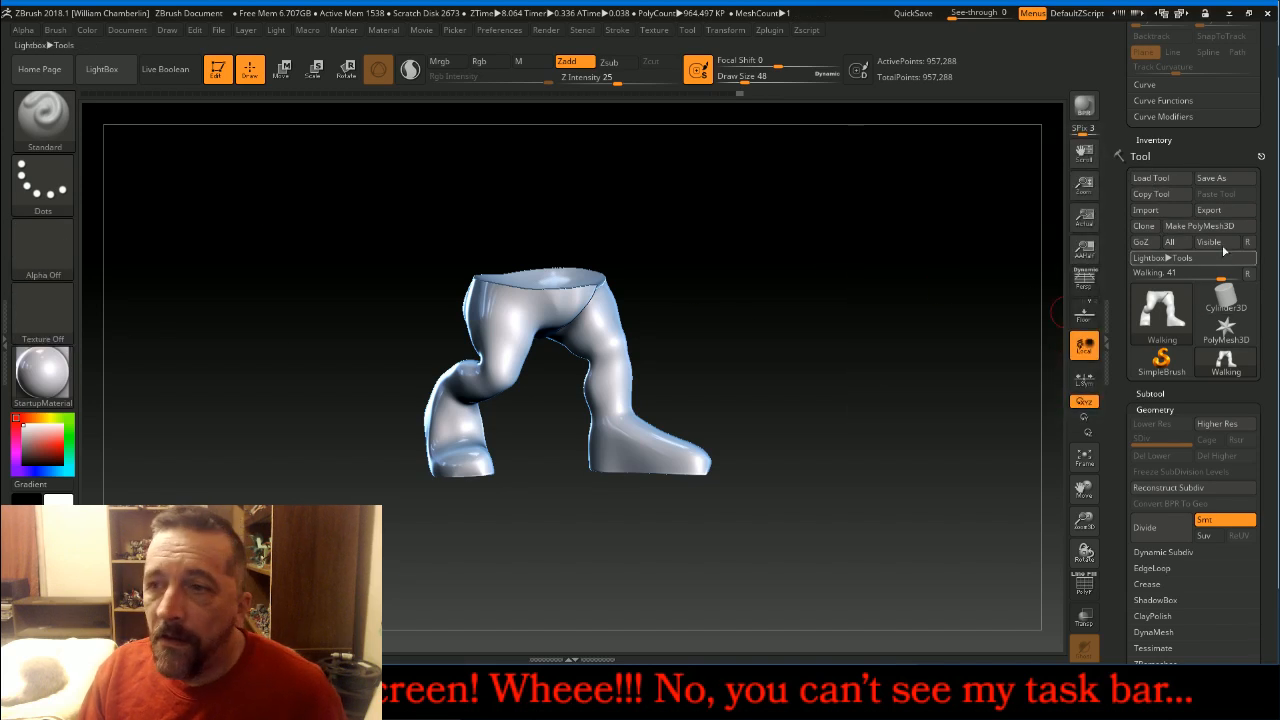
{"action": "left_click", "coordinate": [1210, 211]}
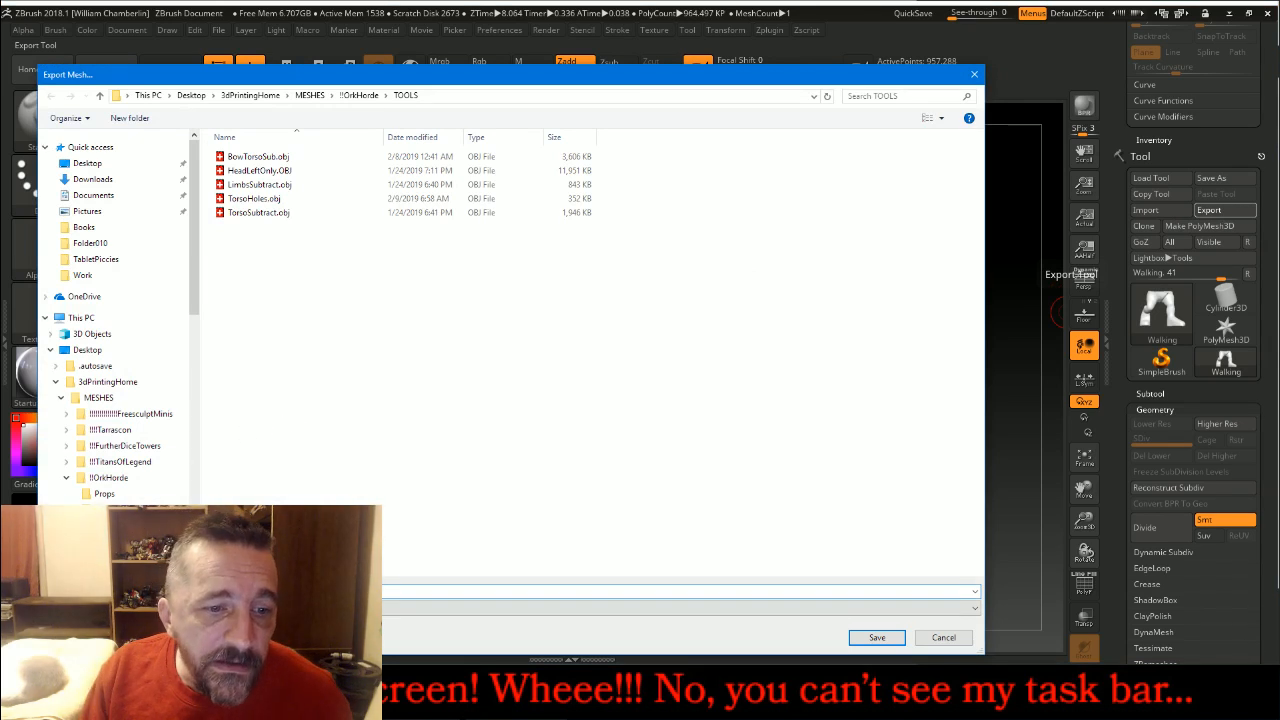
{"action": "scroll", "coordinate": [120, 300], "scroll_direction": "down", "scroll_amount": 3}
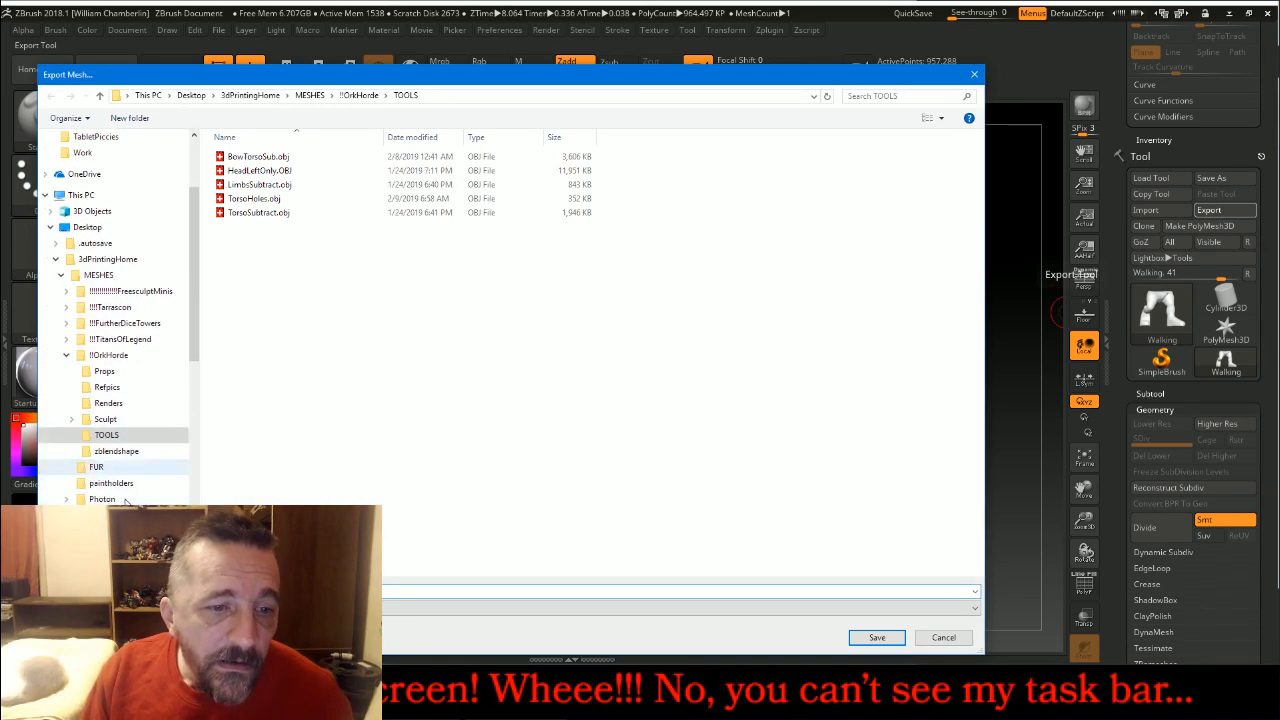
{"action": "left_click", "coordinate": [105, 419]}
{"action": "double_click", "coordinate": [493, 174]}
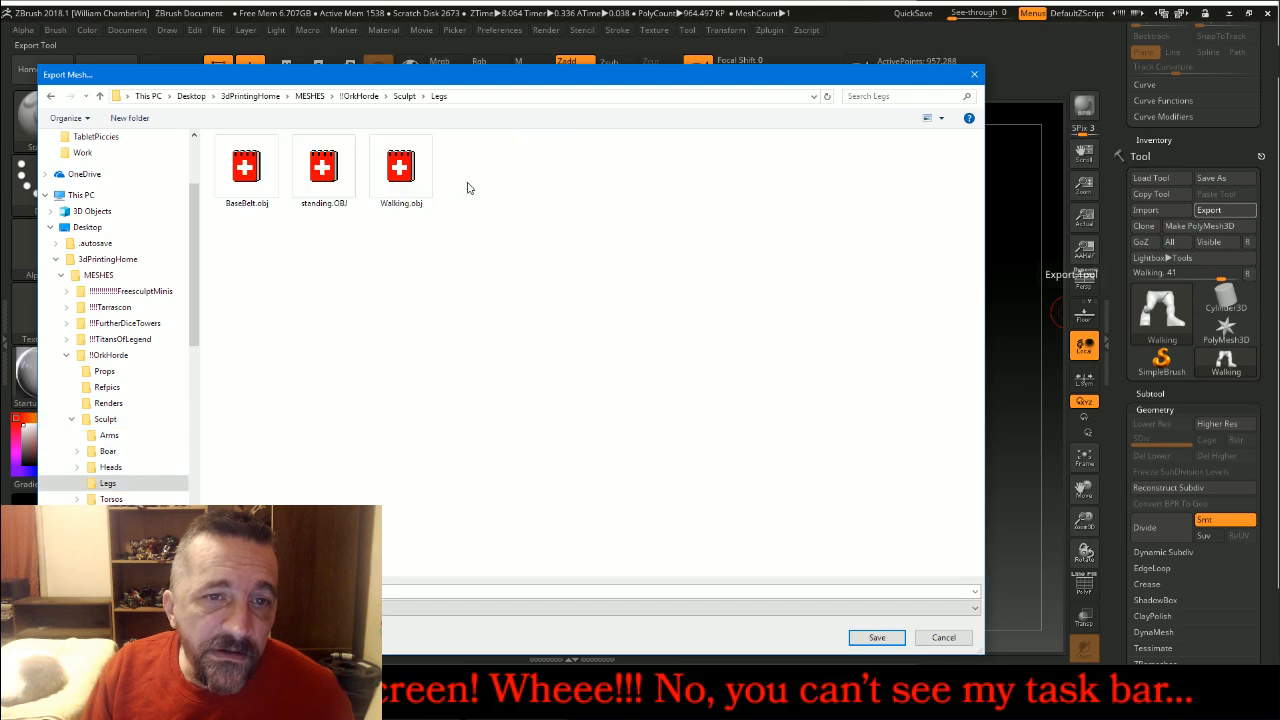
{"action": "left_click", "coordinate": [423, 191]}
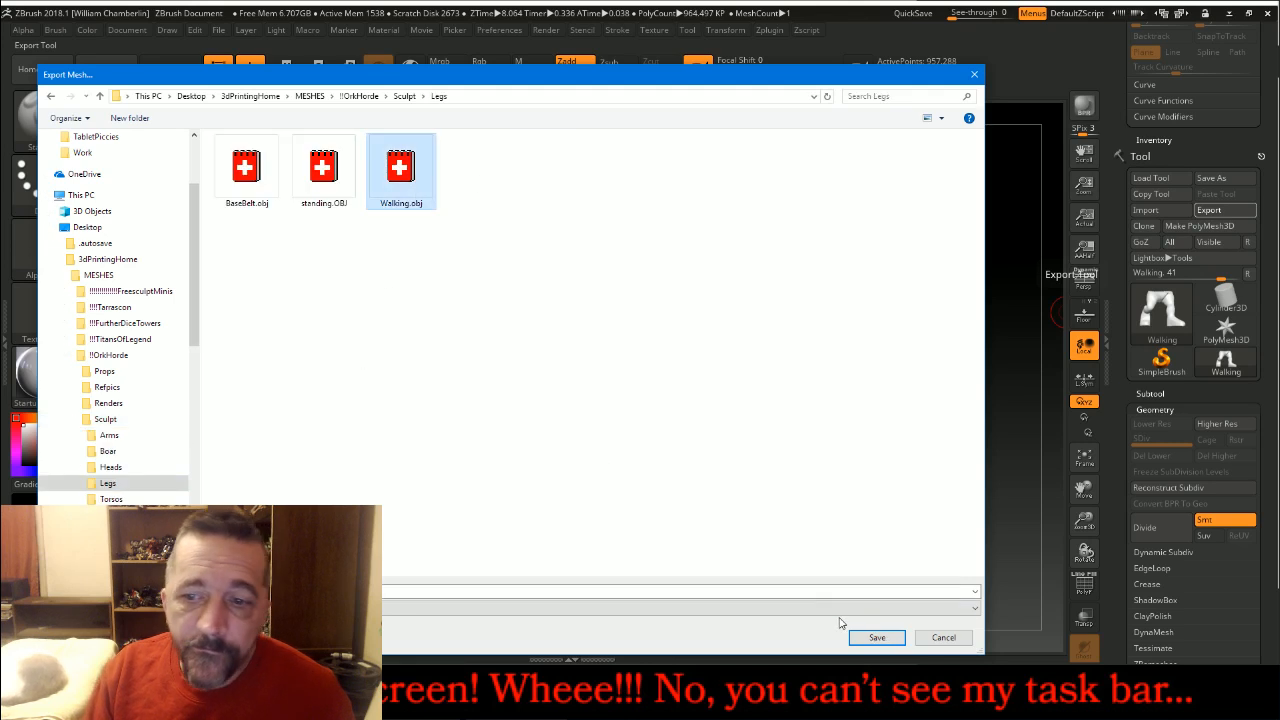
{"action": "left_click", "coordinate": [875, 637]}
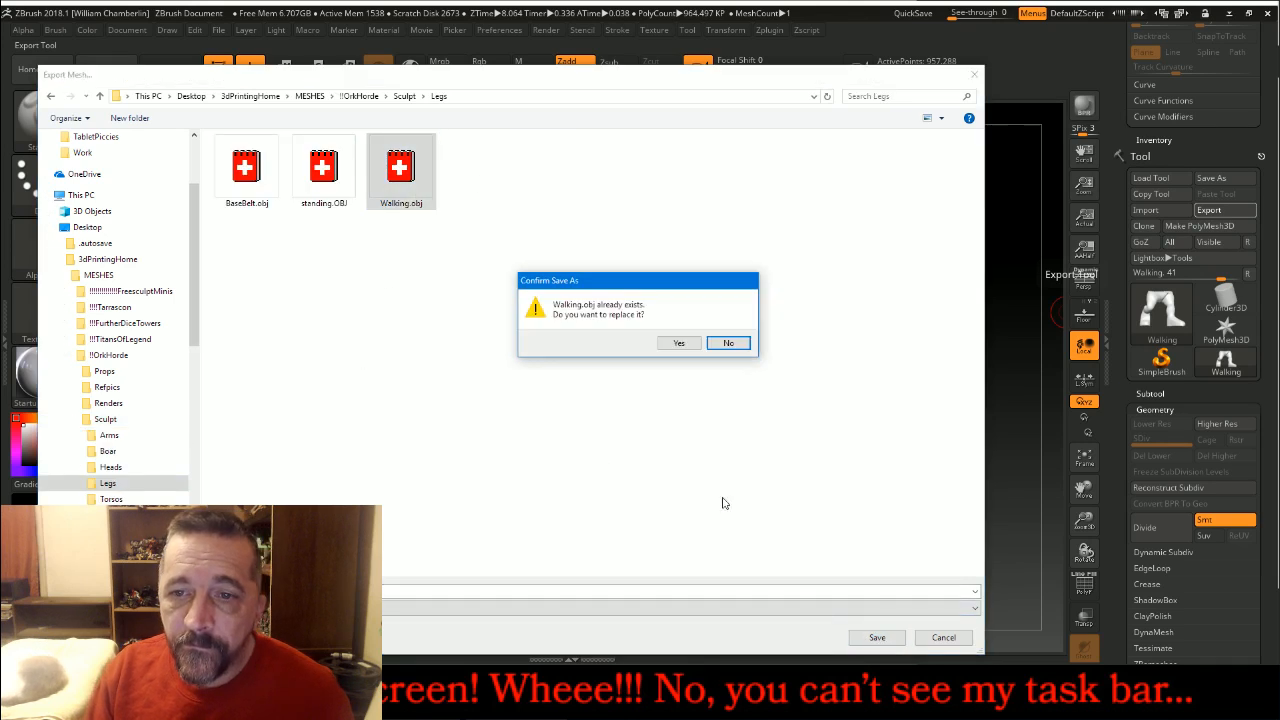
{"action": "left_click", "coordinate": [672, 343]}
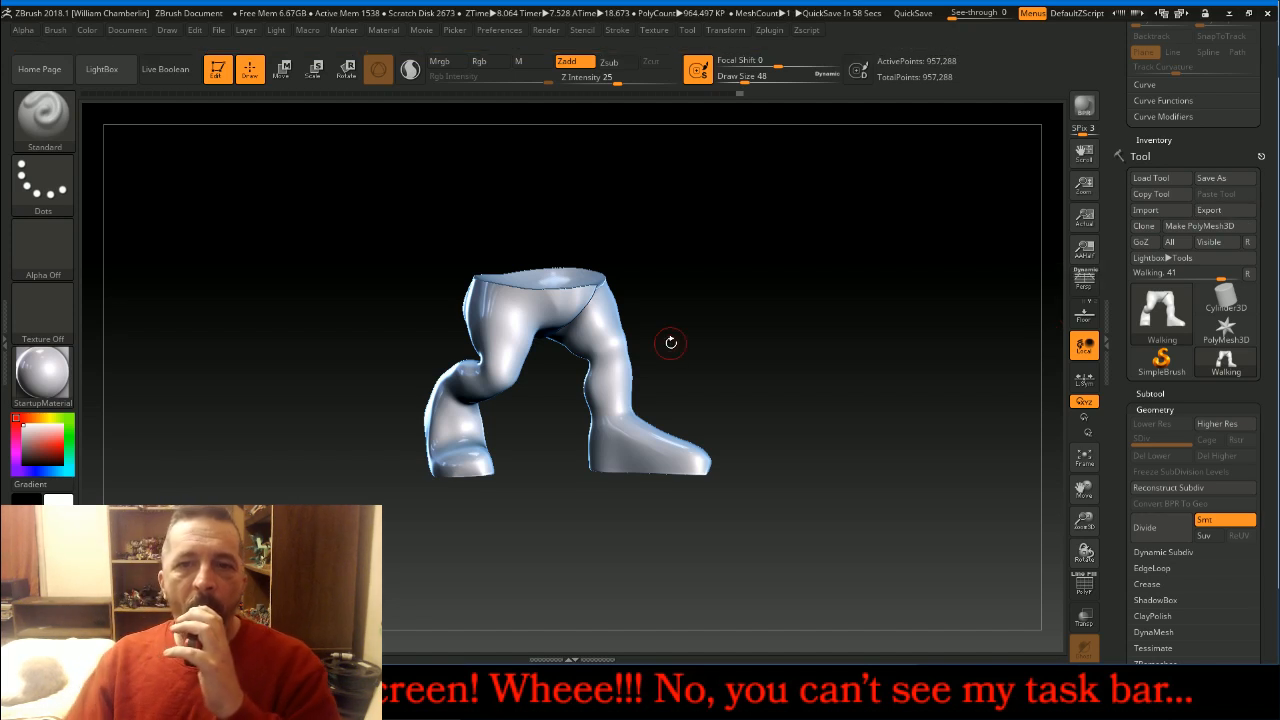
- Switch to the YouTube live chat in Firefox and begin a message: "Sorry, I was saying that the proportions I'm using are ones I prefer"
{"action": "left_click", "coordinate": [603, 690]}
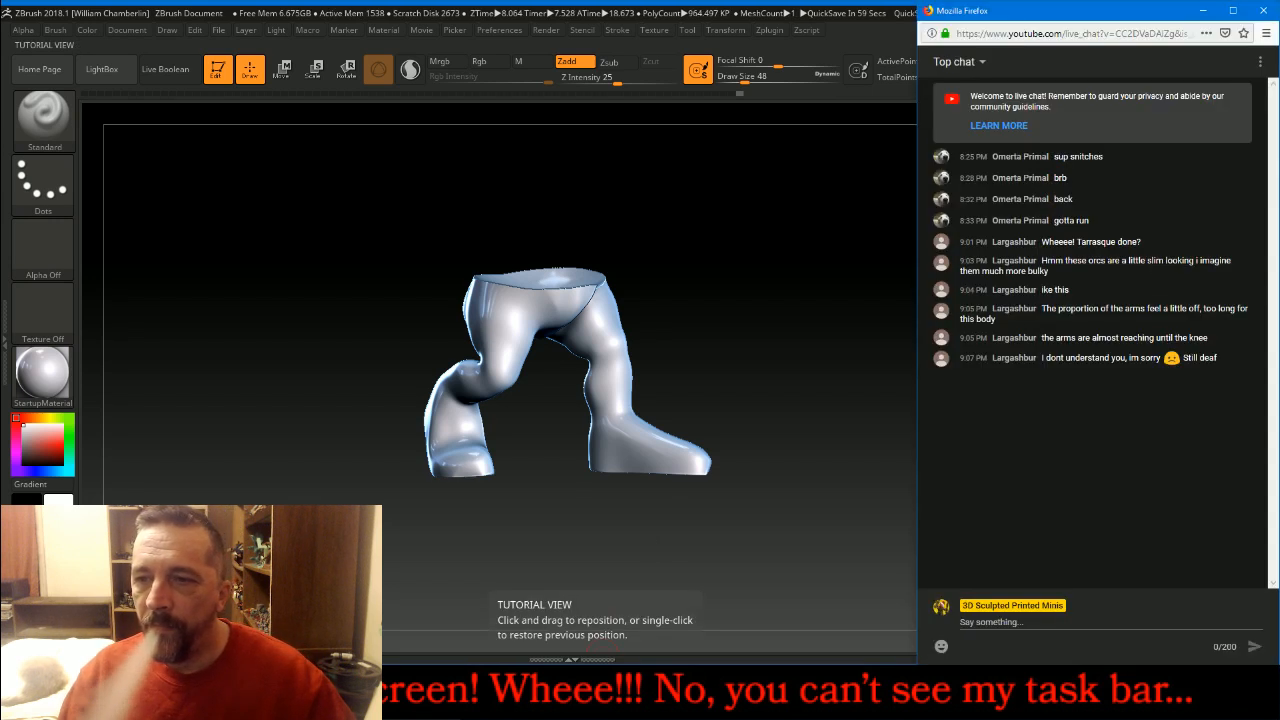
{"action": "left_click", "coordinate": [1031, 623]}
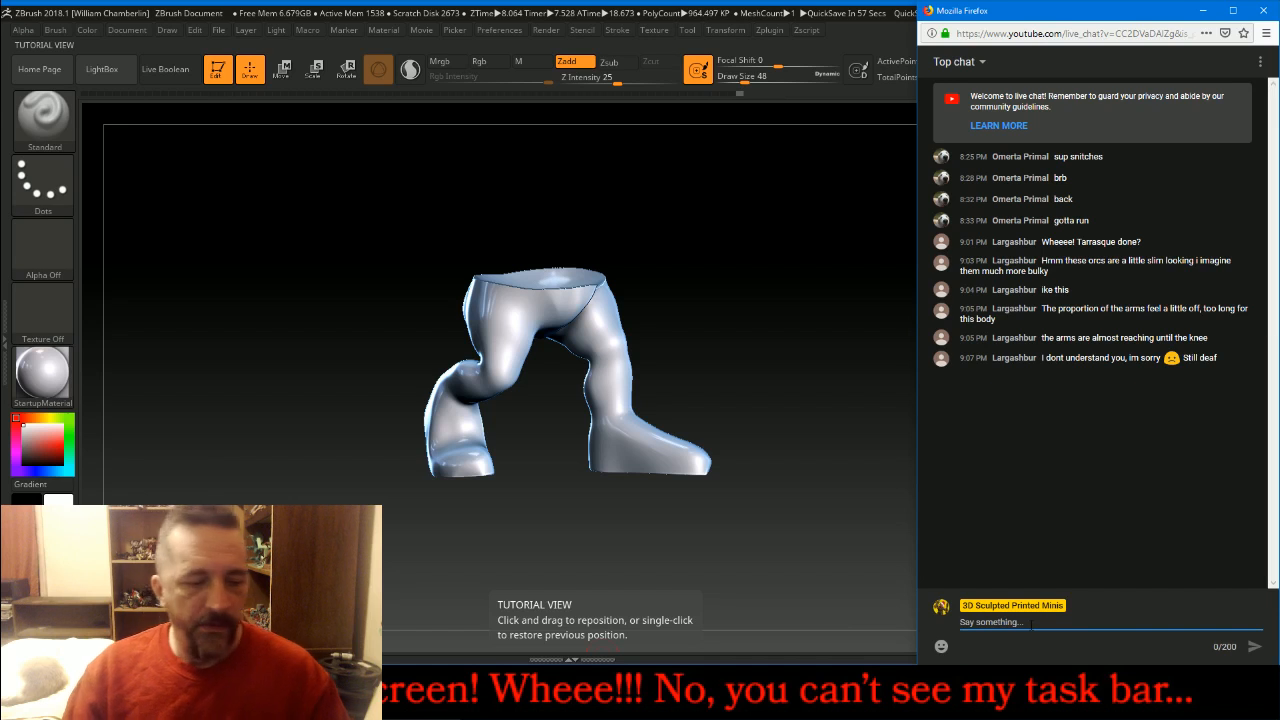
{"action": "type", "text": "Sorry, I was saying that the proportions I'm "}
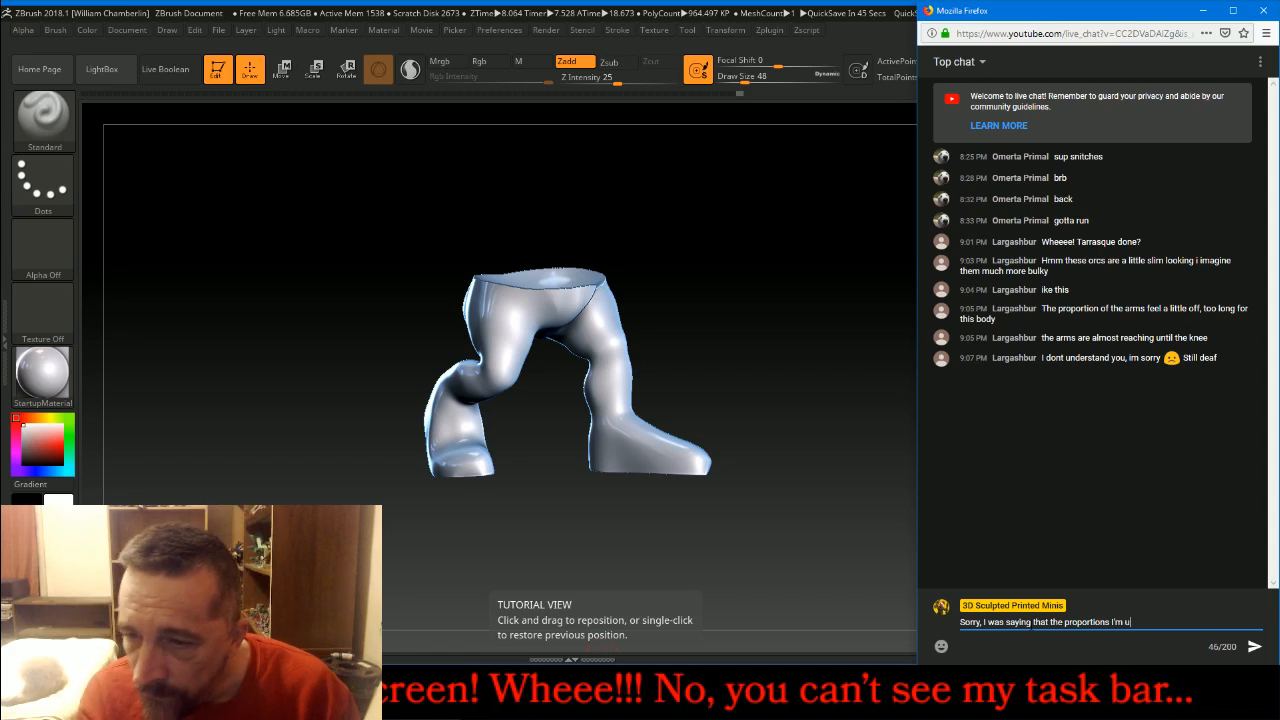
{"action": "type", "text": "using are ones I prefer"}
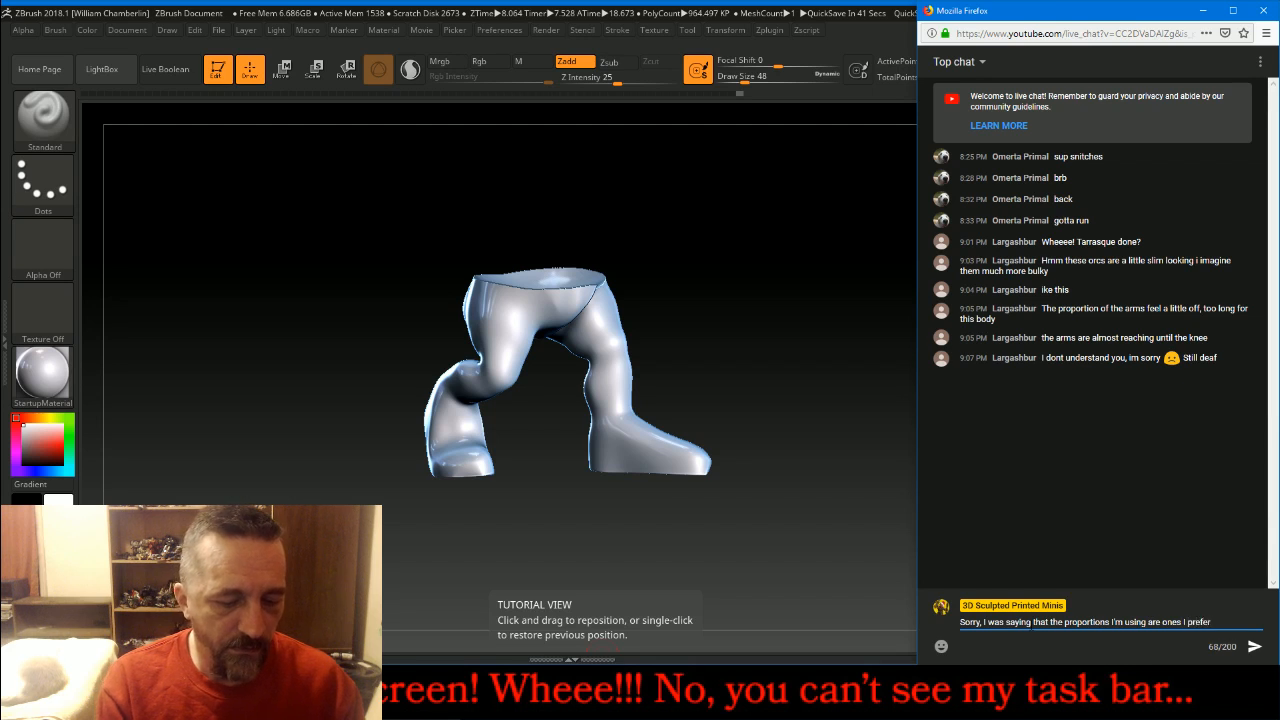
- Complete the chat message with ". Many sources, for example, describe orcs as having an "Ape-like" build." and send it
{"action": "type", "text": ". Many s"}
{"action": "type", "text": "ources"}
{"action": "type", "text": ", for example, d"}
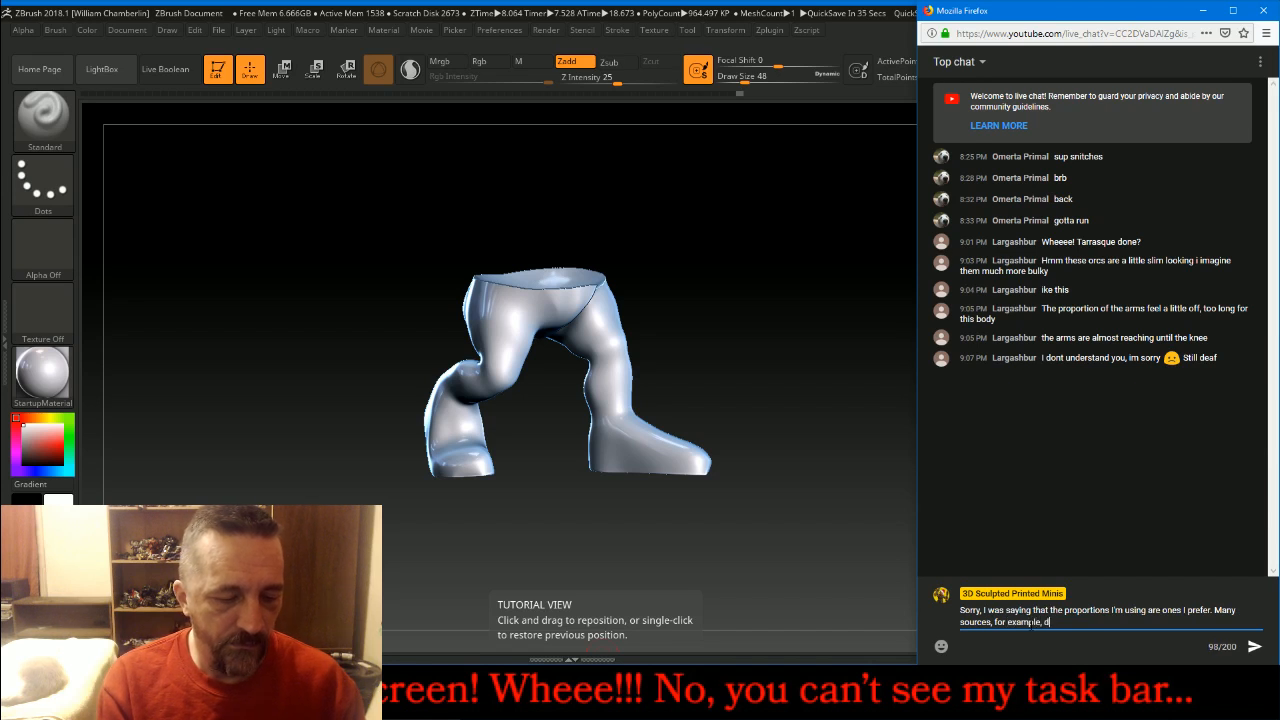
{"action": "type", "text": "escribe orcs as having "}
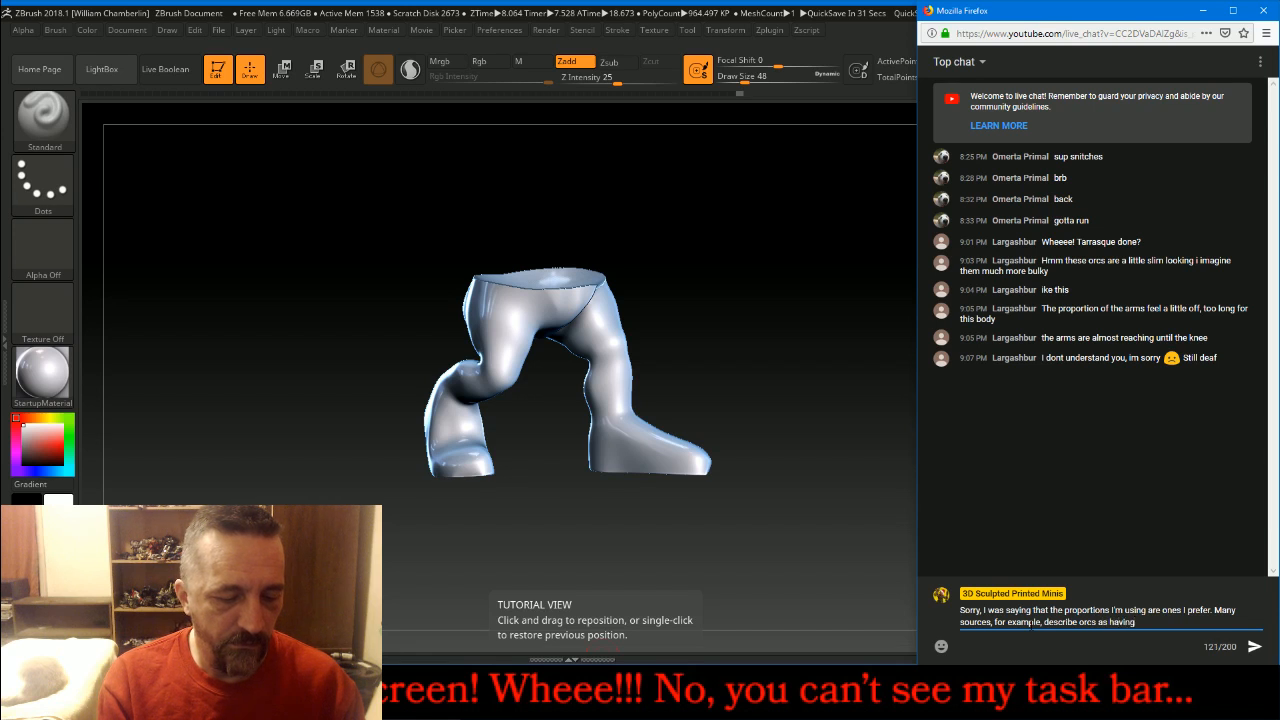
{"action": "type", "text": "an \"Ape-l"}
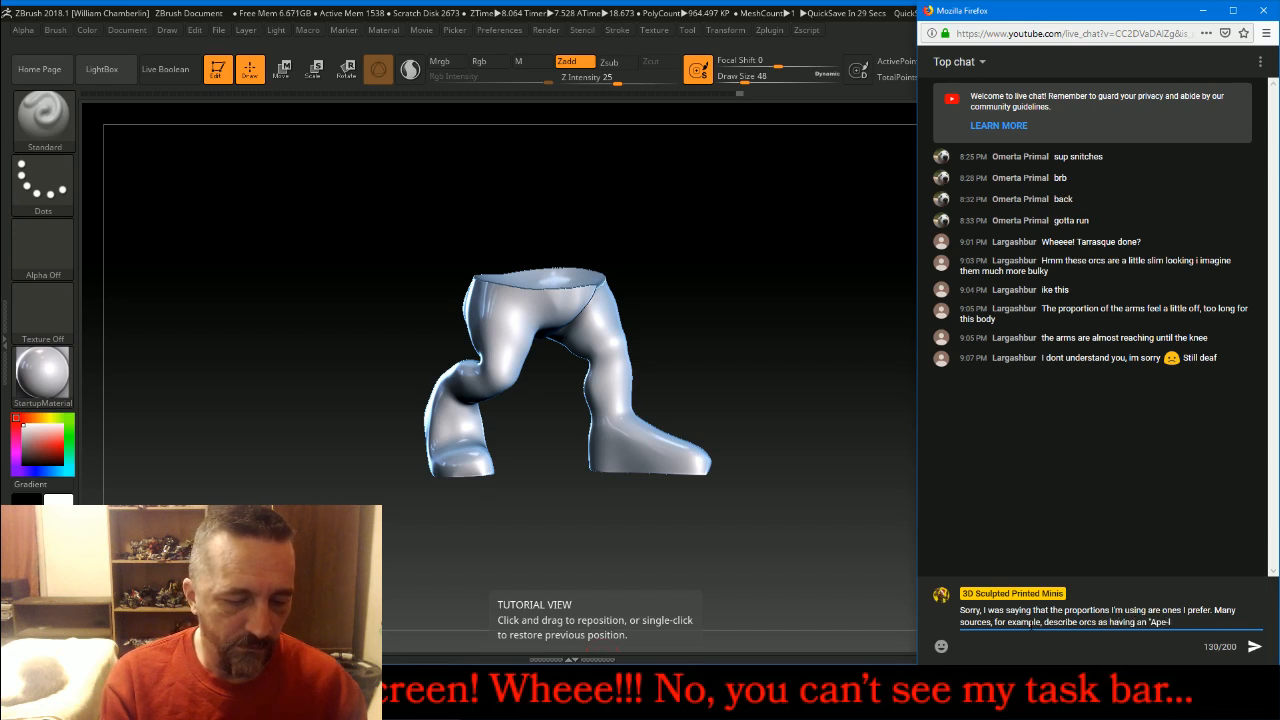
{"action": "type", "text": "ike\" build."}
{"action": "key", "text": "Return"}
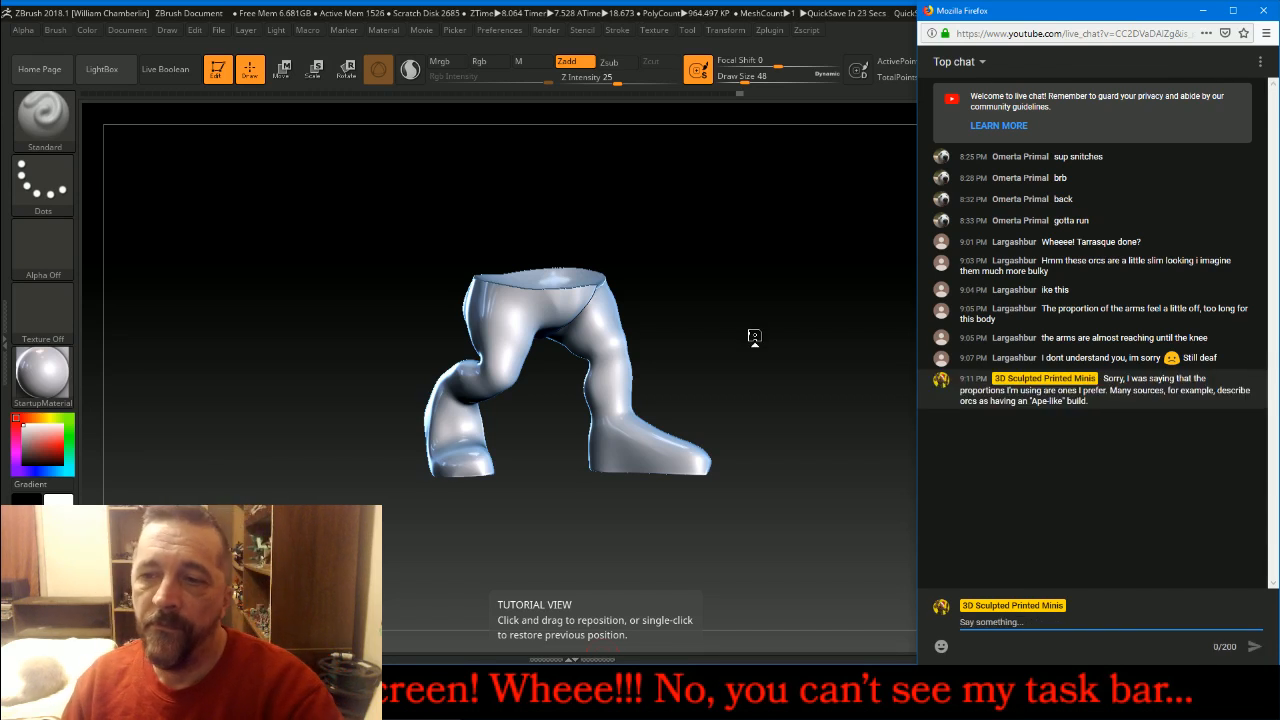
- Return to ZBrush to view the legs from the side, then switch the live-streaming software to Scene 2
{"action": "left_click_drag", "start_coordinate": [752, 335], "coordinate": [777, 346]}
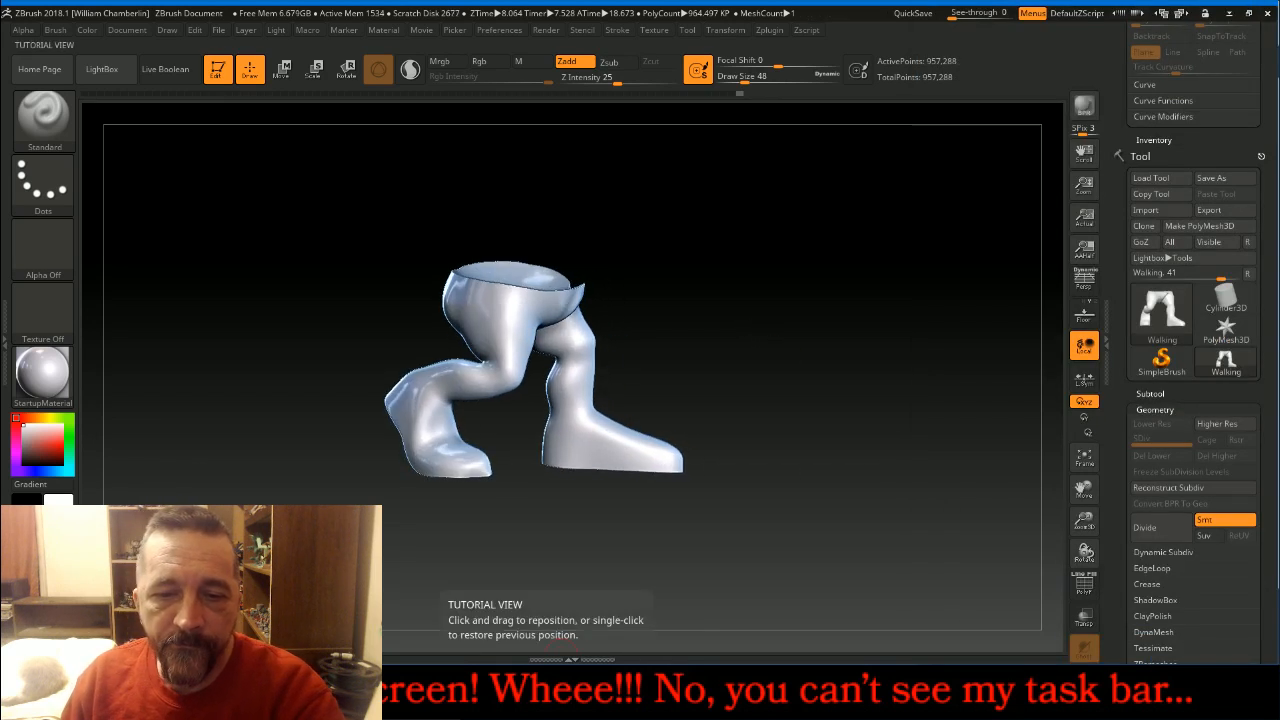
{"action": "left_click", "coordinate": [540, 699]}
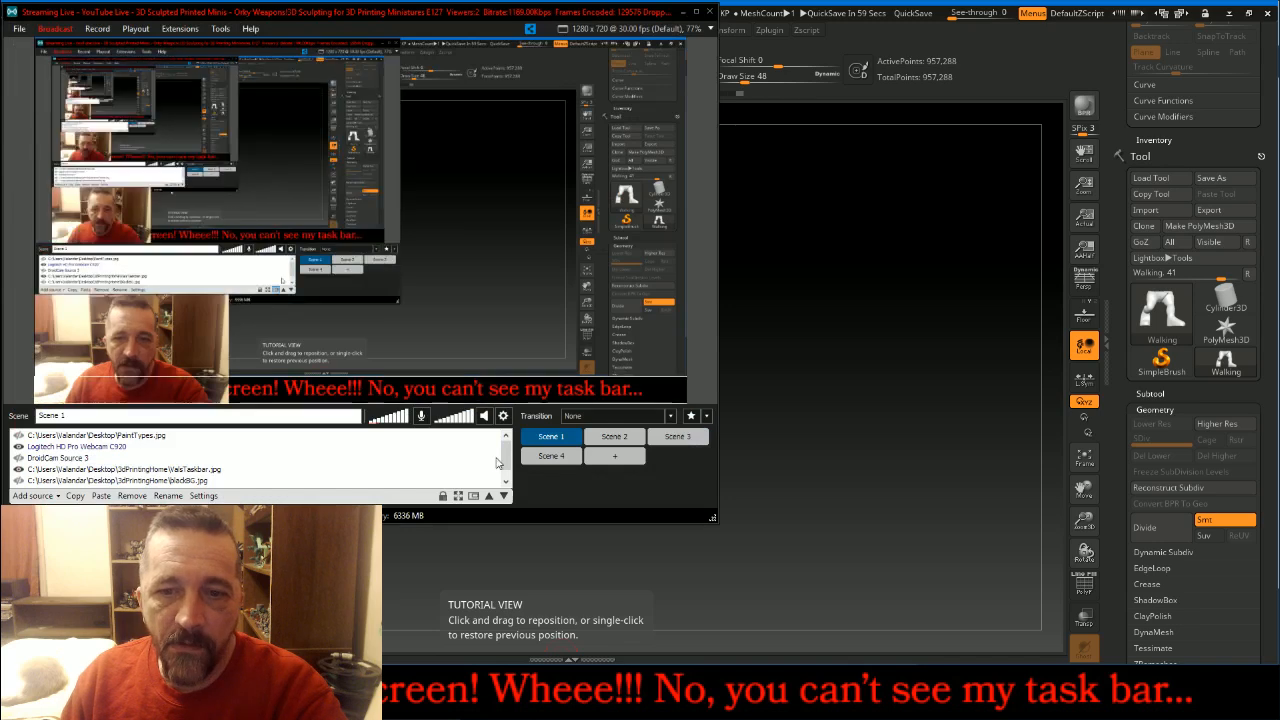
{"action": "left_click", "coordinate": [620, 437]}
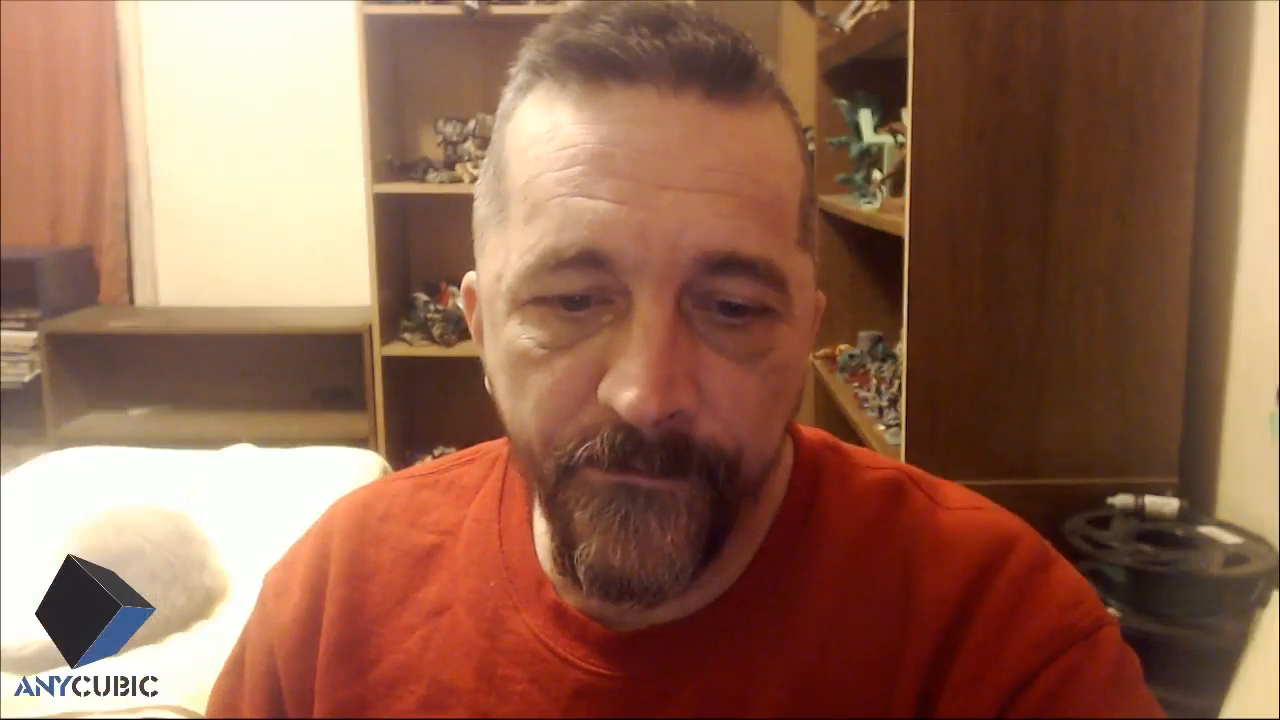